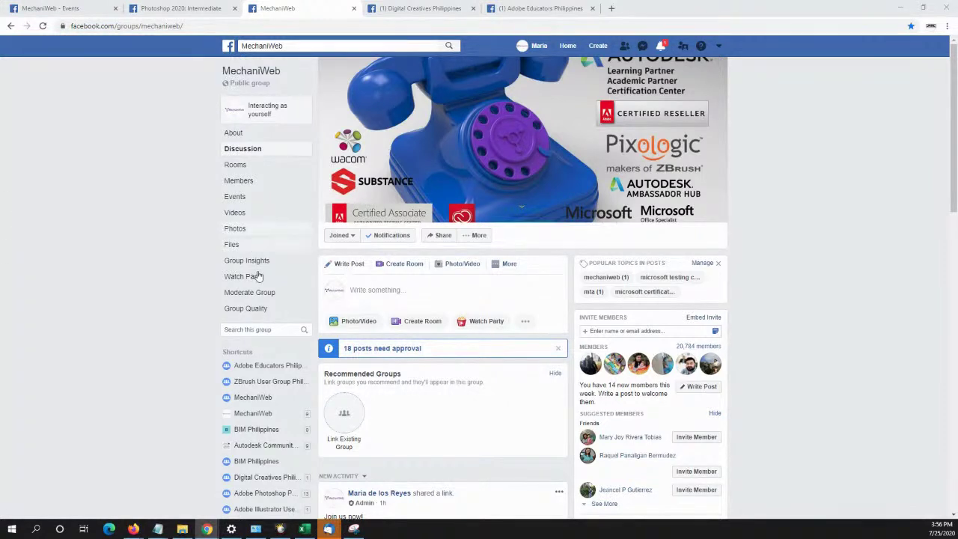
Dismiss the '18 posts need approval' notice and switch to the Photoshop 2020: Intermediate event tab.
{"action": "left_click", "coordinate": [557, 348]}
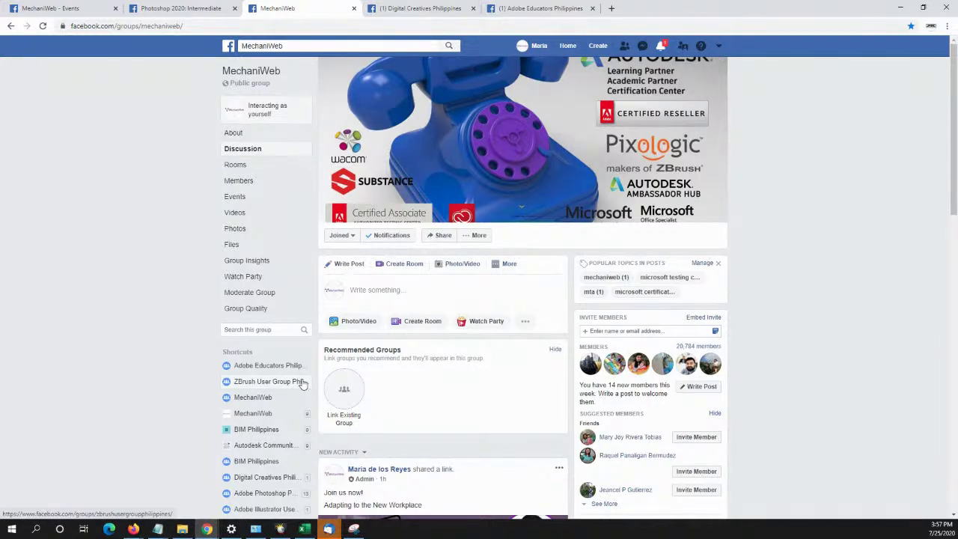
{"action": "left_click", "coordinate": [216, 10]}
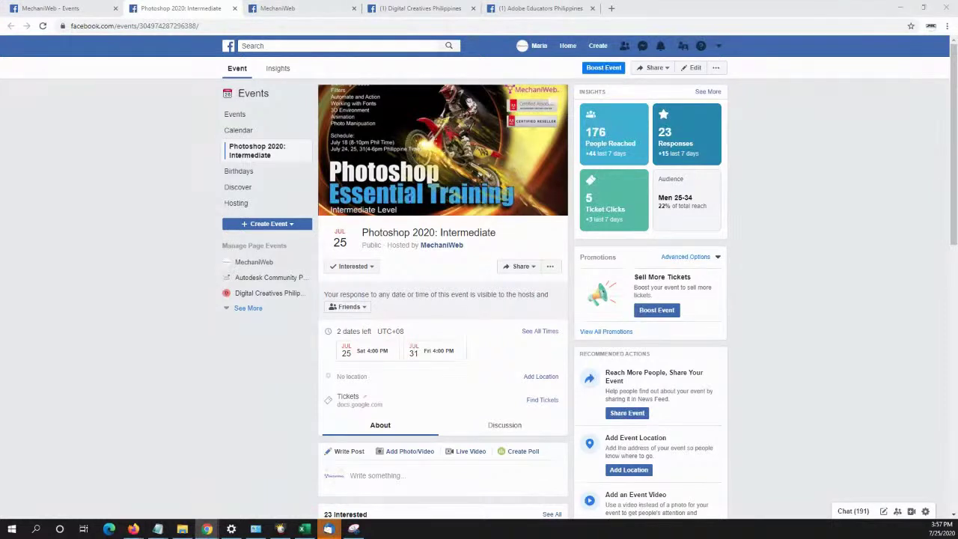
Copy the 'Photoshop 2020: Intermediate' event title and go to the MechaniWeb Events tab.
{"action": "left_click", "coordinate": [157, 529]}
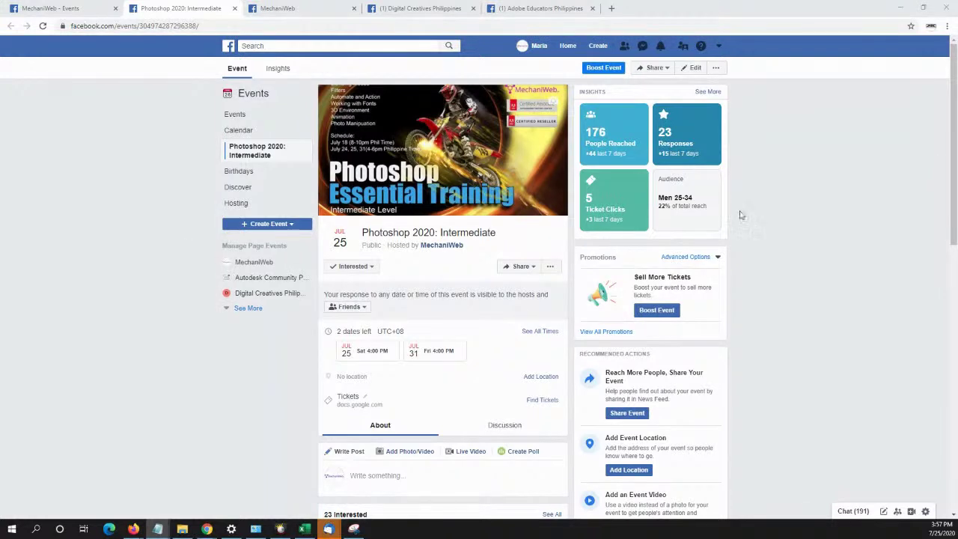
{"action": "left_click_drag", "start_coordinate": [497, 233], "coordinate": [365, 233]}
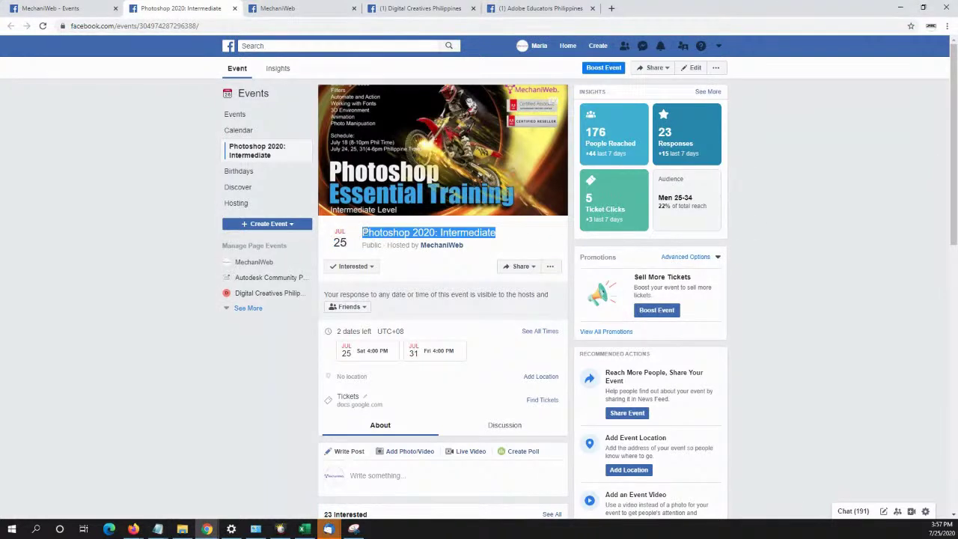
{"action": "key", "text": "alt+Tab"}
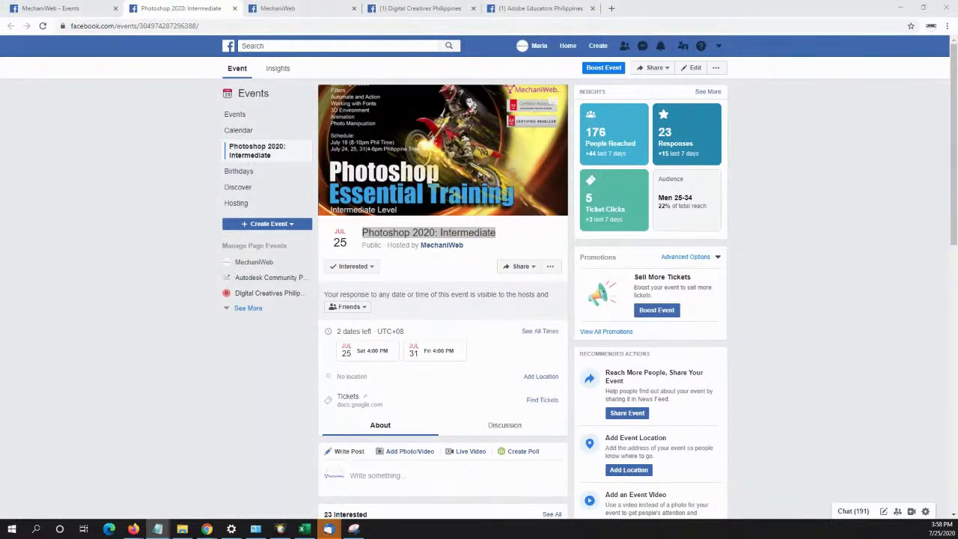
{"action": "key", "text": "alt+Tab"}
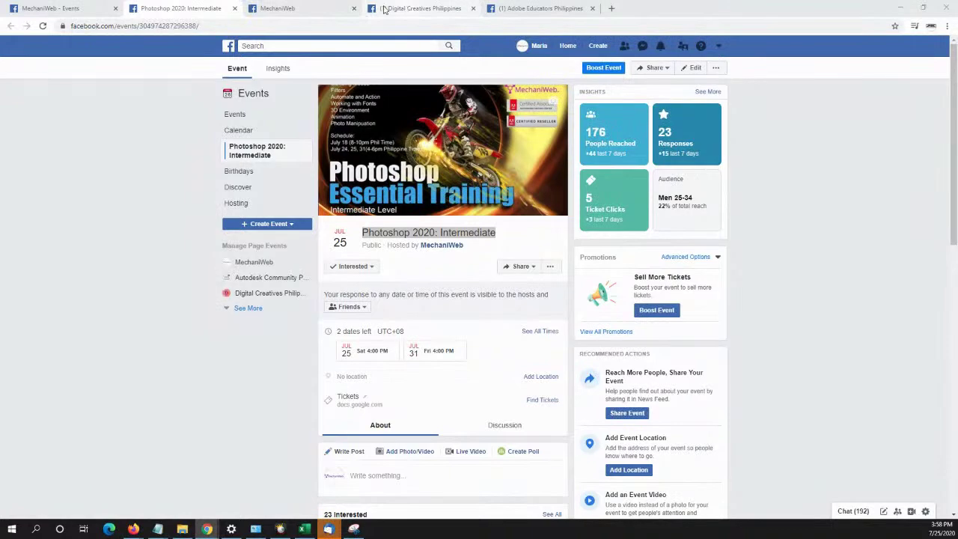
{"action": "left_click", "coordinate": [45, 7]}
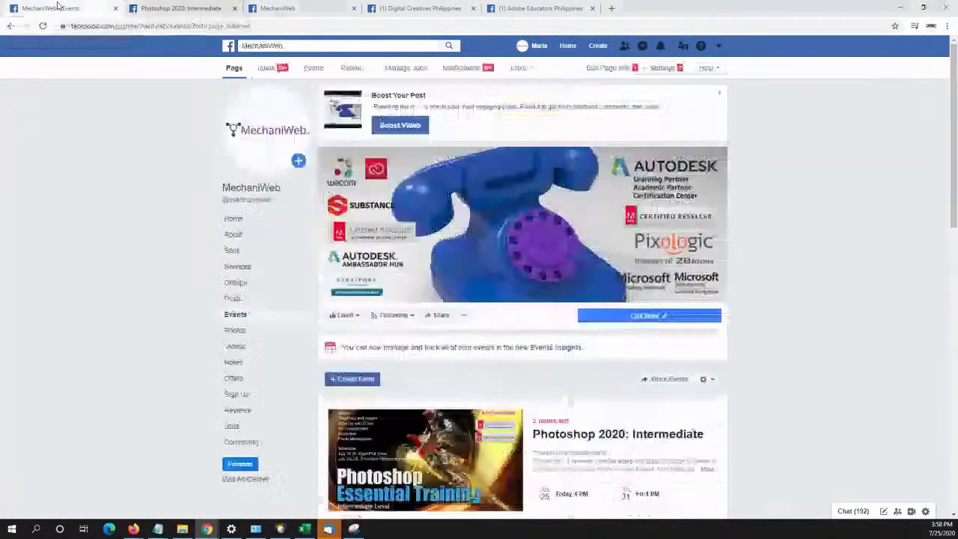
Post the pasted event title and YouTube link in the MechaniWeb group.
{"action": "left_click", "coordinate": [284, 8]}
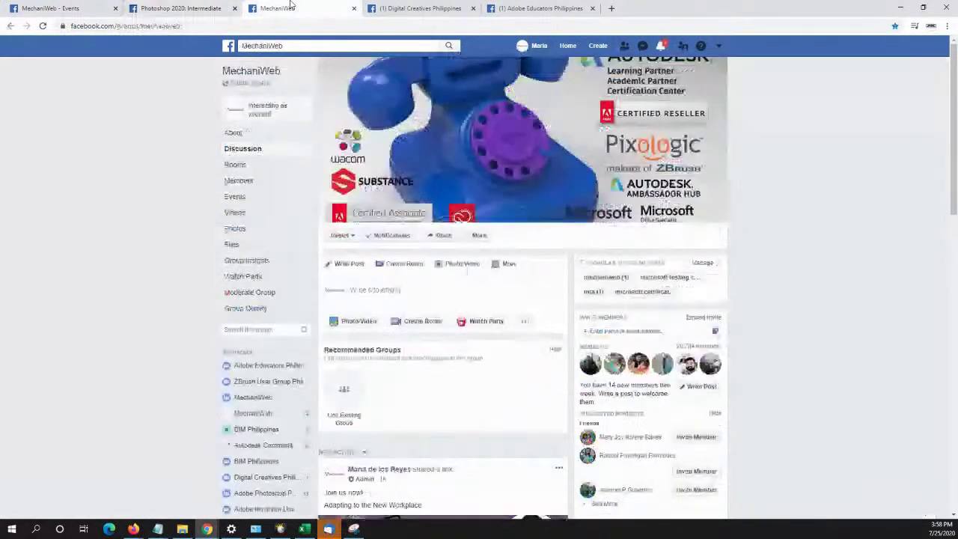
{"action": "left_click", "coordinate": [419, 288]}
{"action": "type", "text": "Photoshop 2020: Intermediate Part3 https://www.youtube.com/watch?v=LV5sPN5sePk"}
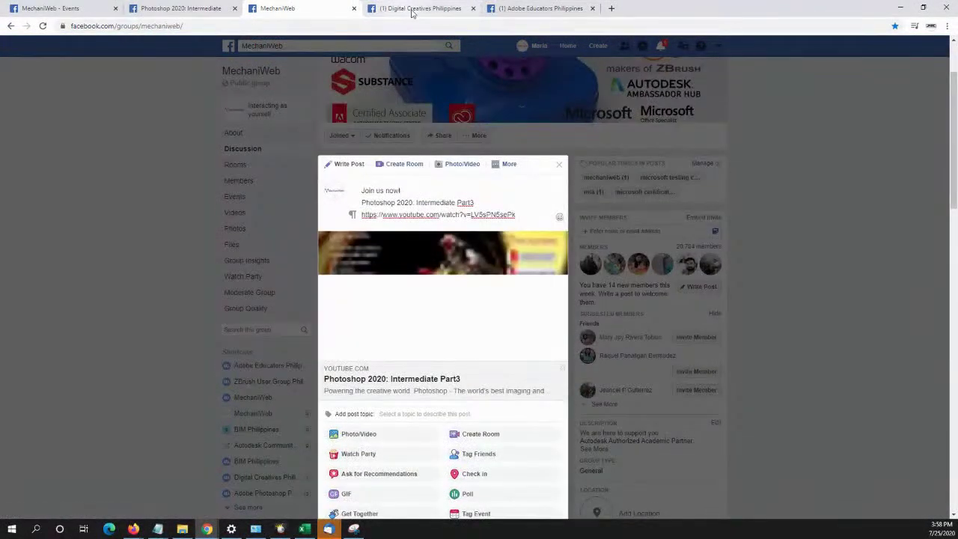
{"action": "scroll", "coordinate": [532, 269], "scroll_direction": "down", "scroll_amount": 2}
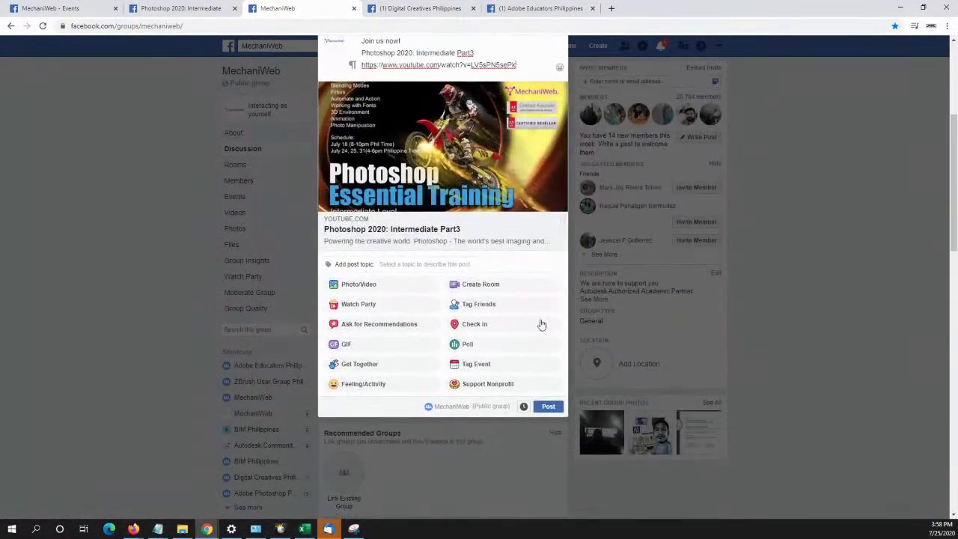
{"action": "left_click", "coordinate": [549, 407]}
Publish the same pasted post in the Digital Creatives Philippines group.
{"action": "left_click", "coordinate": [444, 6]}
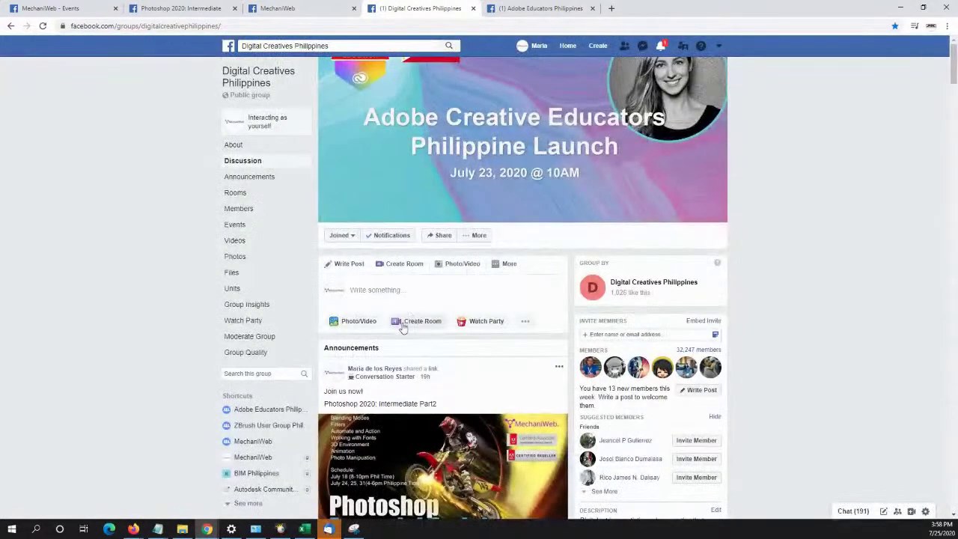
{"action": "left_click", "coordinate": [449, 292]}
{"action": "type", "text": "Photoshop 2020: Intermediate Part3 https://www.youtube.com/watch?v=LV5sPN5sePk"}
{"action": "left_click", "coordinate": [528, 8]}
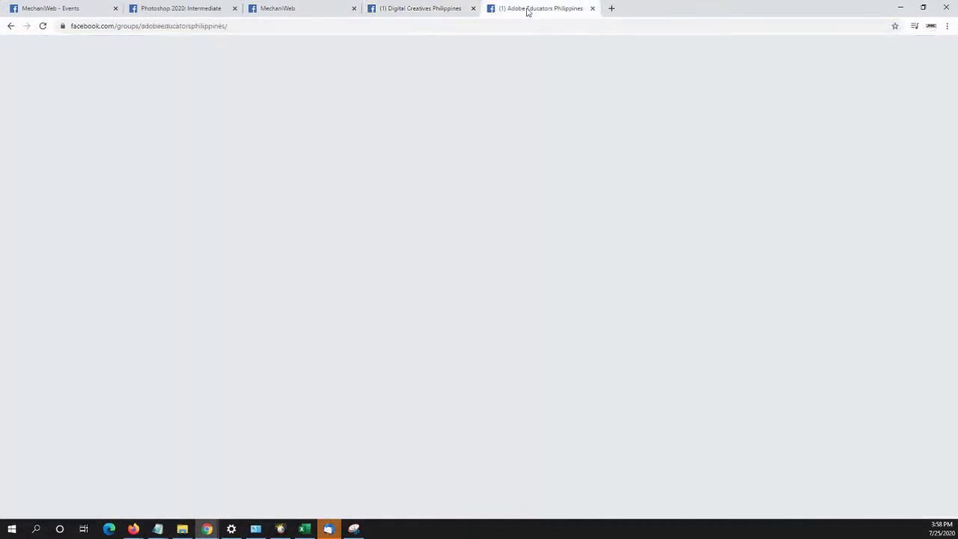
{"action": "left_click", "coordinate": [416, 289]}
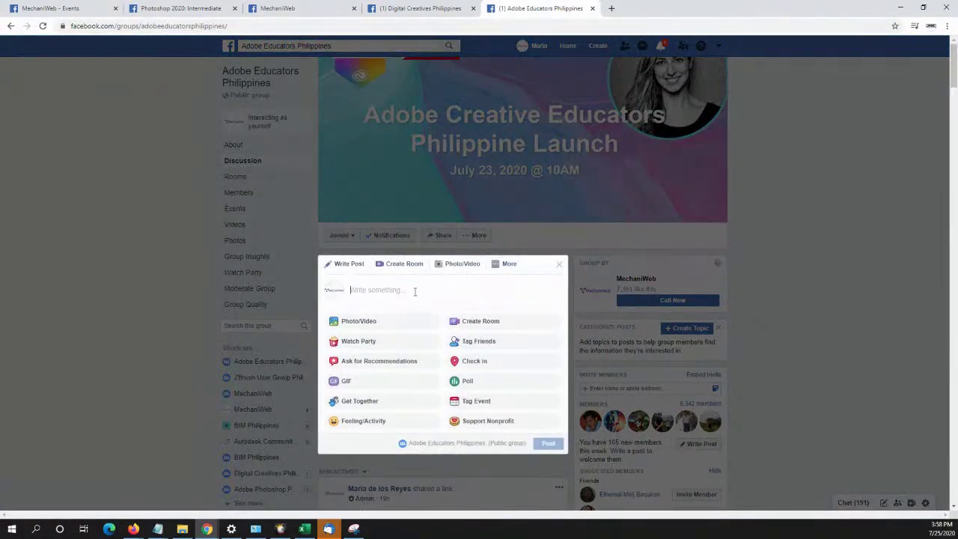
{"action": "left_click", "coordinate": [421, 9]}
{"action": "scroll", "coordinate": [535, 271], "scroll_direction": "down", "scroll_amount": 2}
{"action": "scroll", "coordinate": [539, 337], "scroll_direction": "up", "scroll_amount": 4}
{"action": "scroll", "coordinate": [543, 389], "scroll_direction": "down", "scroll_amount": 4}
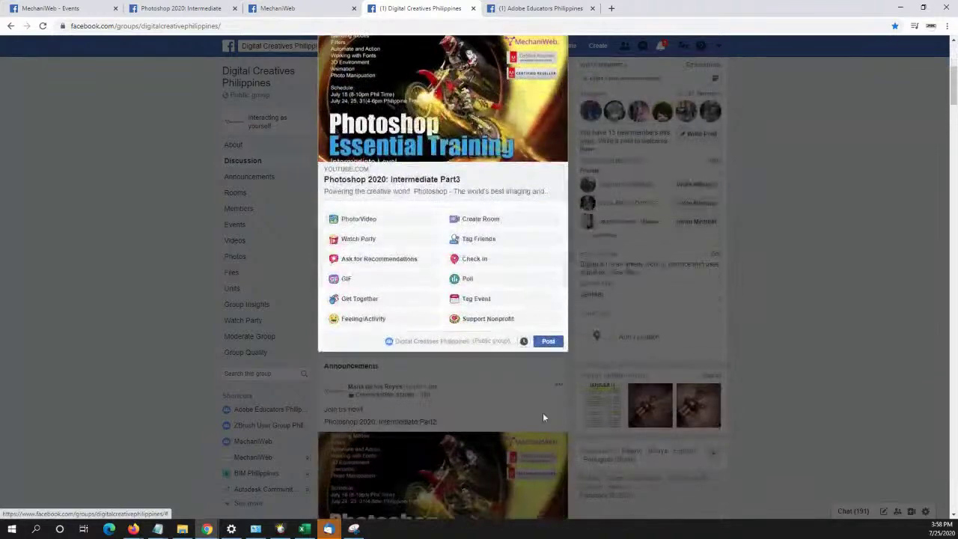
{"action": "left_click", "coordinate": [550, 345]}
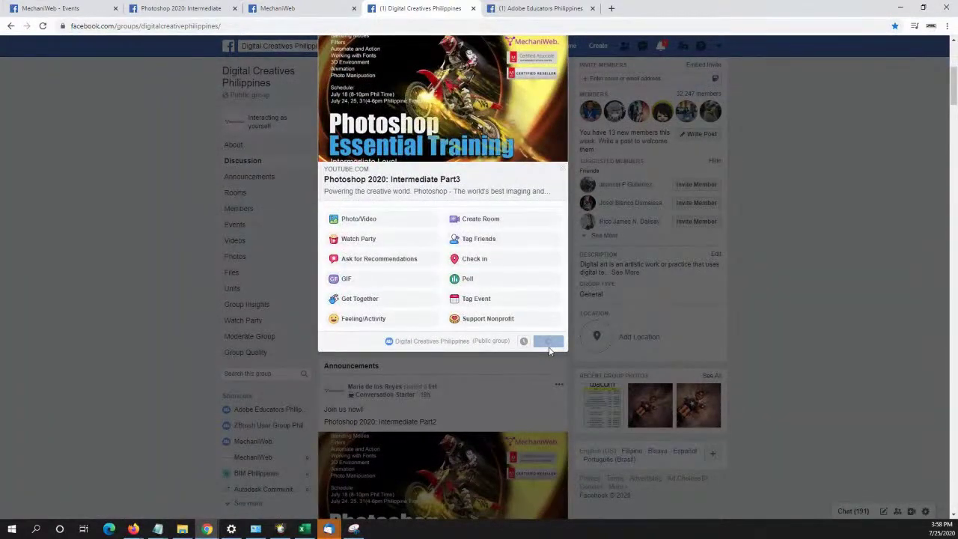
Publish the same pasted post in the Adobe Educators Philippines group.
{"action": "left_click", "coordinate": [536, 10]}
{"action": "left_click", "coordinate": [513, 270]}
{"action": "scroll", "coordinate": [562, 320], "scroll_direction": "down", "scroll_amount": 3}
{"action": "scroll", "coordinate": [563, 319], "scroll_direction": "up", "scroll_amount": 3}
{"action": "scroll", "coordinate": [554, 374], "scroll_direction": "down", "scroll_amount": 3}
{"action": "left_click", "coordinate": [550, 410]}
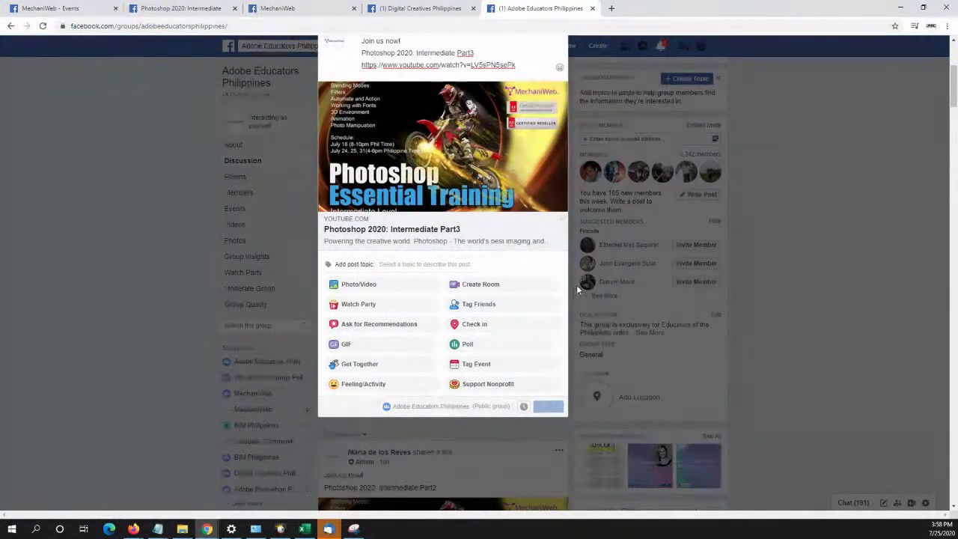
Clear the join and approval notices, then return to the Photoshop 2020: Intermediate event page.
{"action": "scroll", "coordinate": [440, 308], "scroll_direction": "up", "scroll_amount": 3}
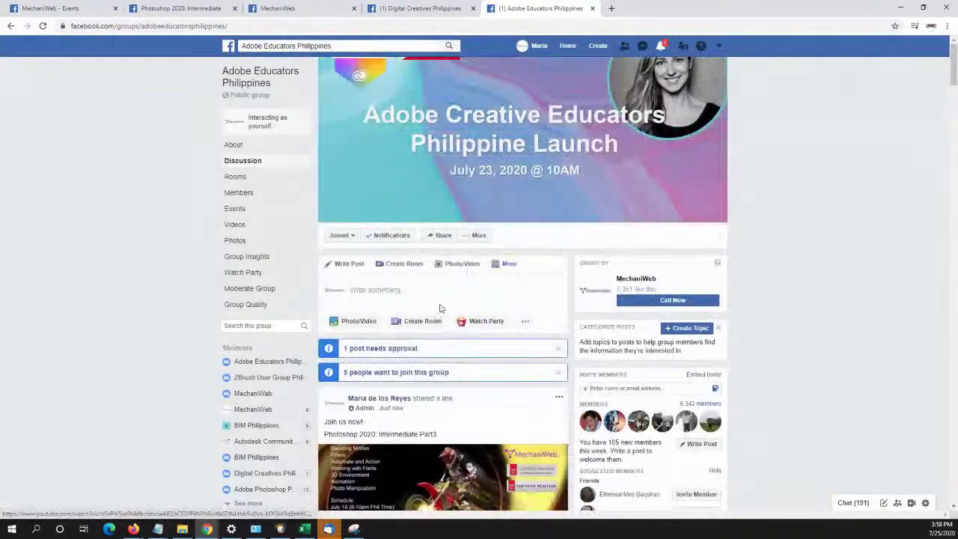
{"action": "left_click", "coordinate": [558, 372]}
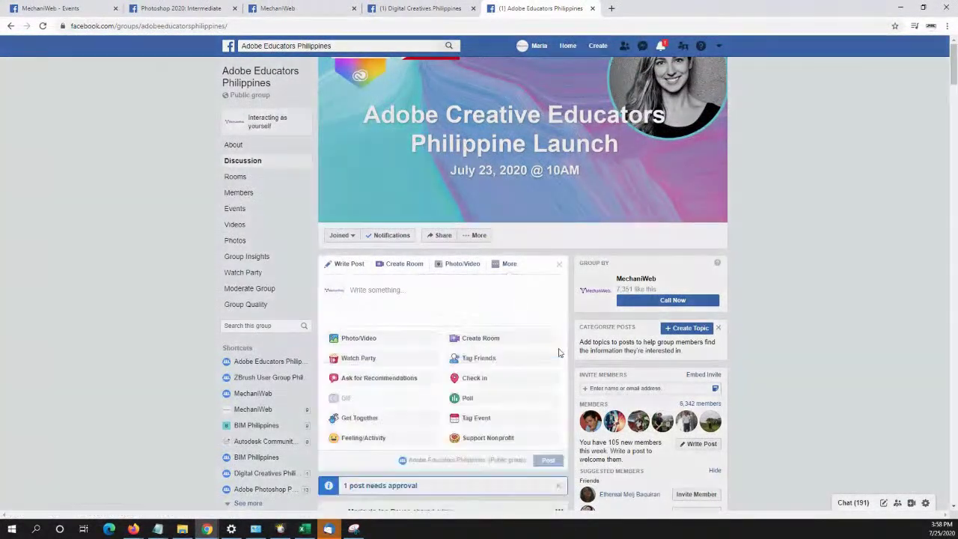
{"action": "left_click", "coordinate": [559, 266]}
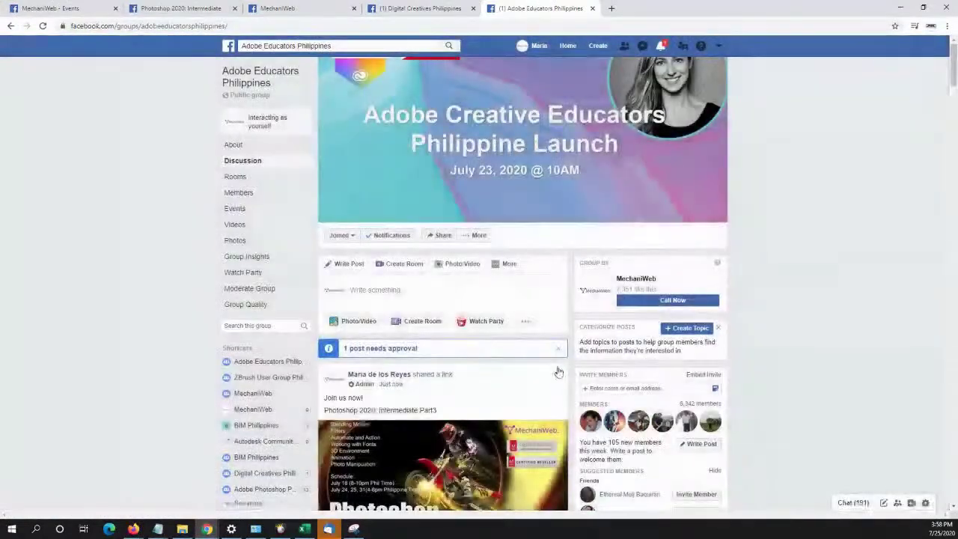
{"action": "left_click", "coordinate": [559, 349]}
{"action": "left_click", "coordinate": [424, 8]}
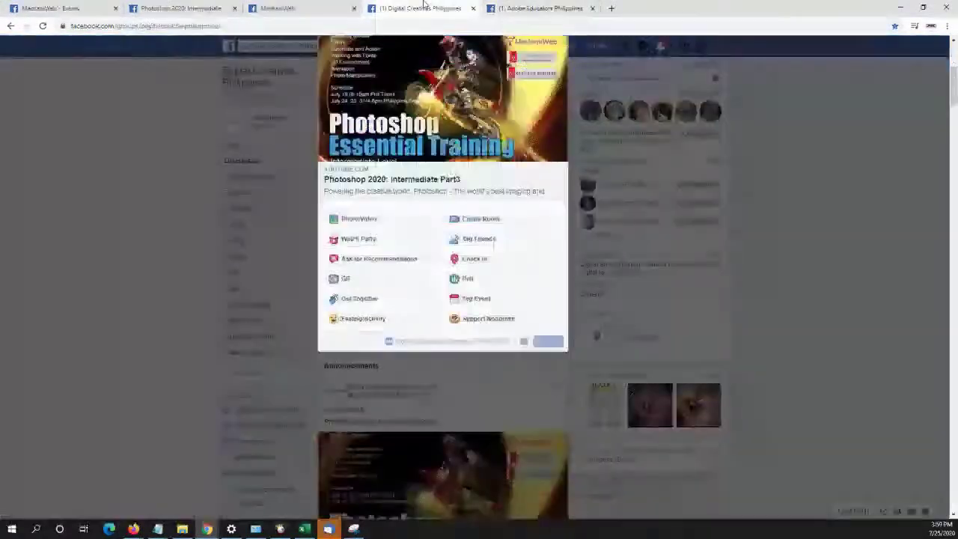
{"action": "left_click", "coordinate": [303, 7]}
{"action": "left_click", "coordinate": [159, 6]}
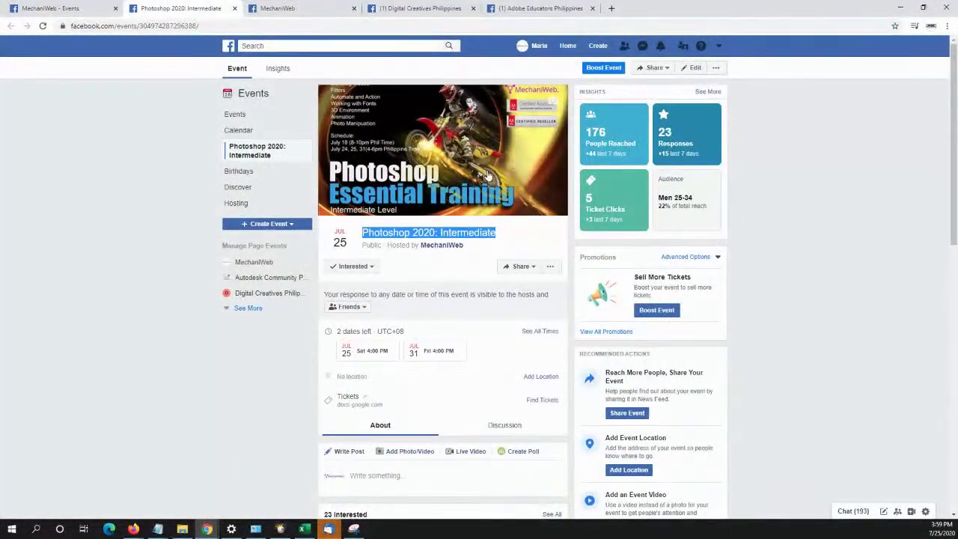
{"action": "left_click", "coordinate": [165, 187]}
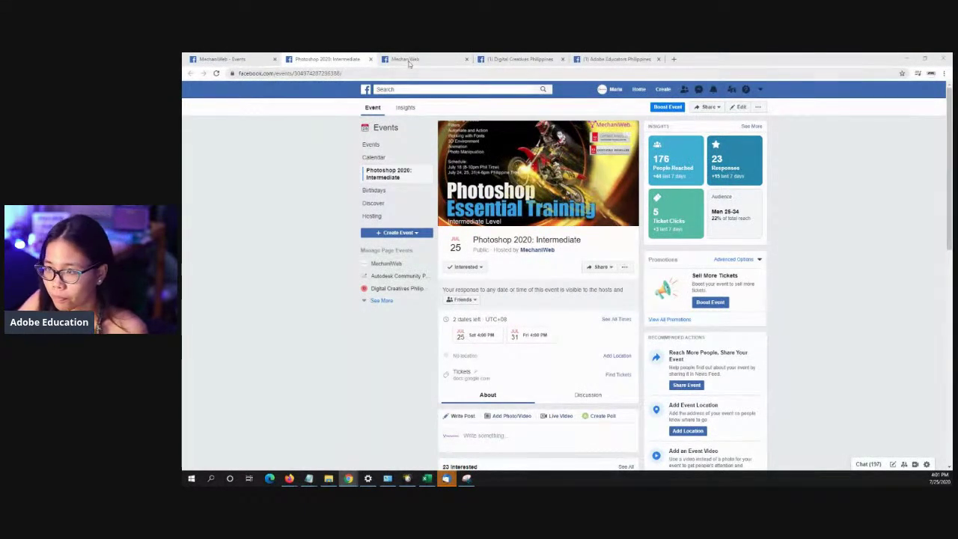
Open the Digital Creatives Philippines group and dismiss its posts-awaiting-approval notice.
{"action": "left_click", "coordinate": [517, 60]}
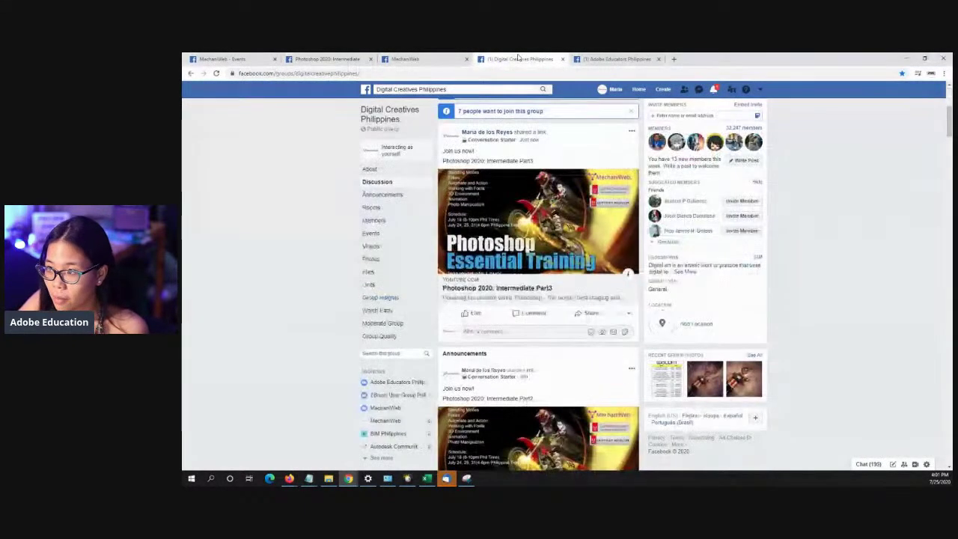
{"action": "scroll", "coordinate": [630, 337], "scroll_direction": "up", "scroll_amount": 3}
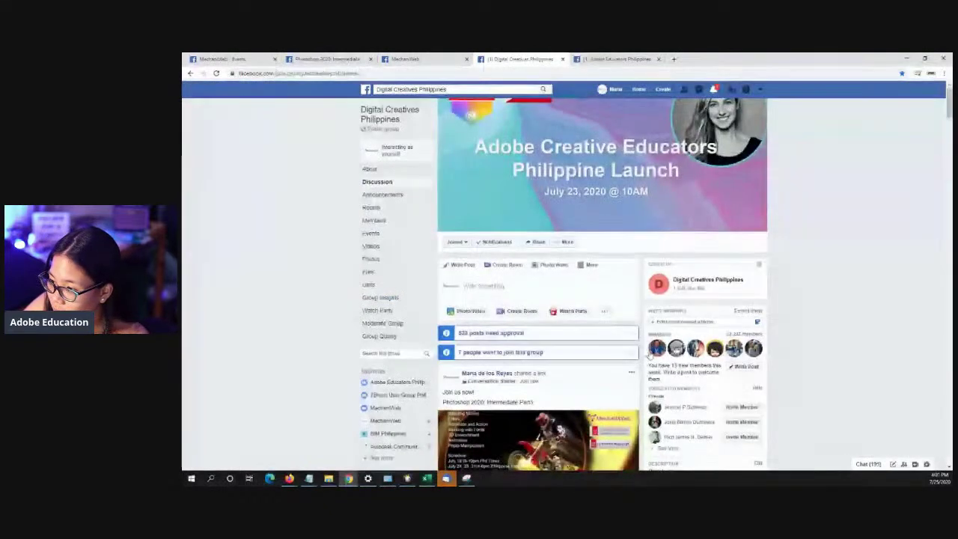
{"action": "left_click", "coordinate": [631, 334]}
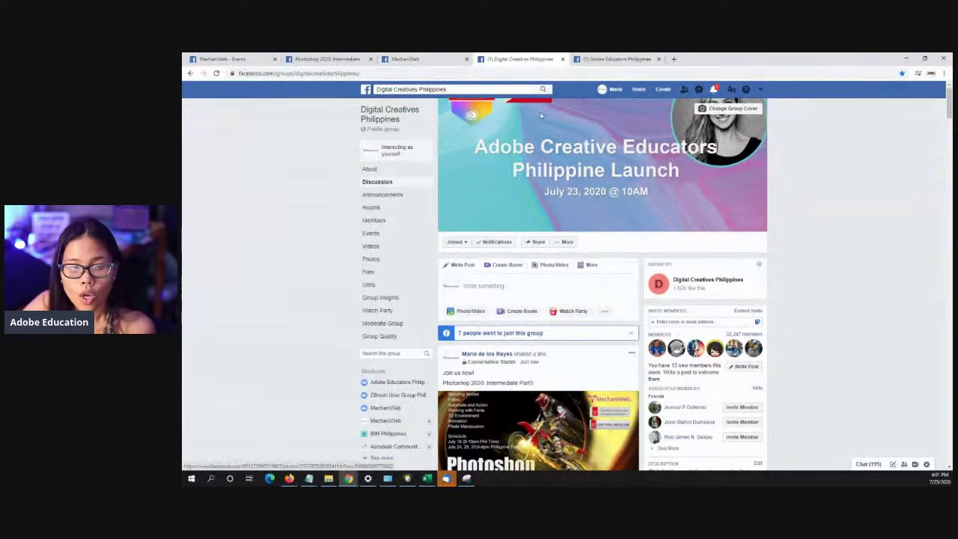
Browse the Adobe Educators Philippines feed, then go back to Digital Creatives Philippines.
{"action": "left_click", "coordinate": [623, 60]}
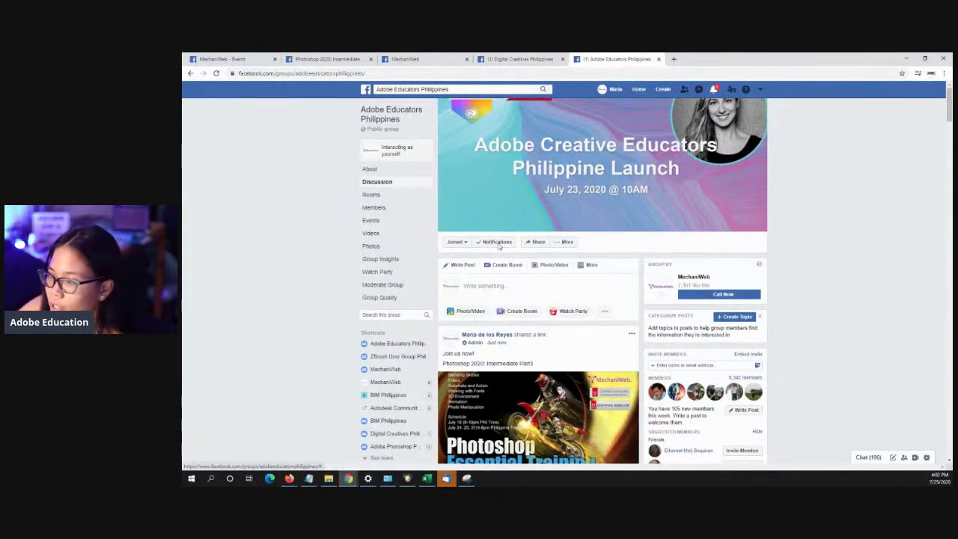
{"action": "scroll", "coordinate": [486, 191], "scroll_direction": "down", "scroll_amount": 10}
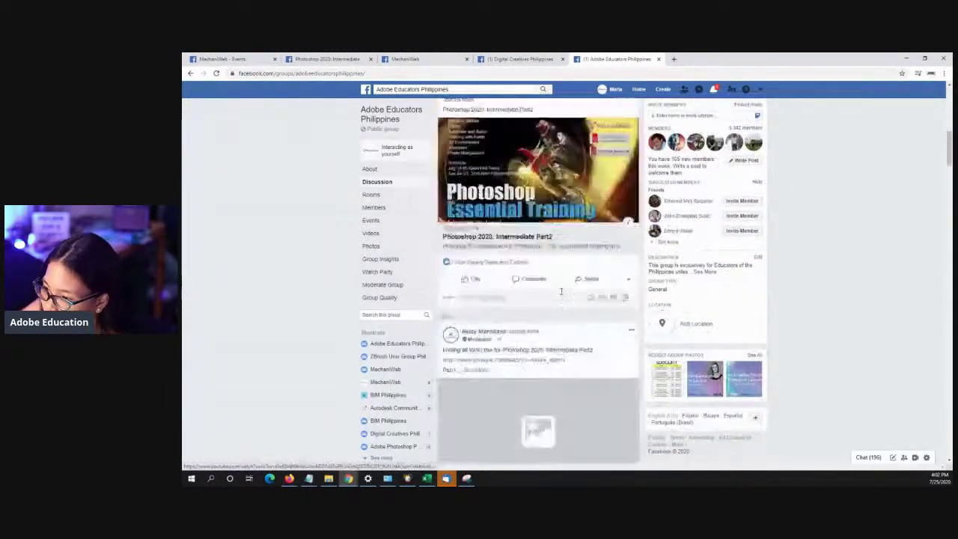
{"action": "scroll", "coordinate": [493, 285], "scroll_direction": "down", "scroll_amount": 4}
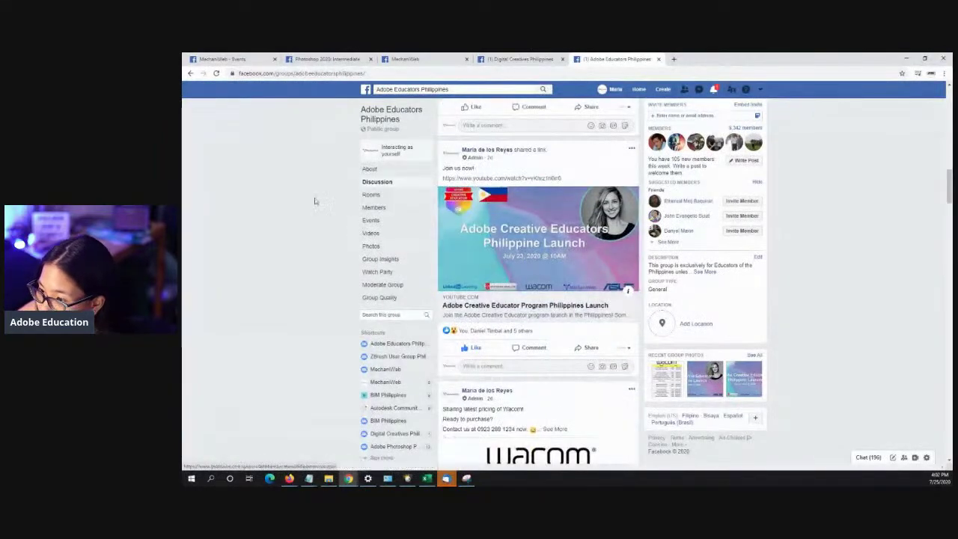
{"action": "scroll", "coordinate": [530, 294], "scroll_direction": "up", "scroll_amount": 5}
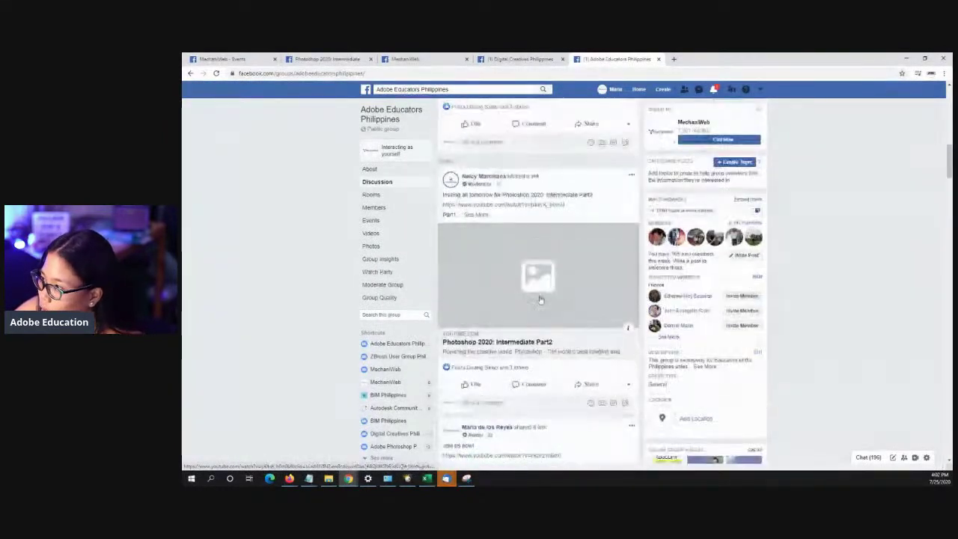
{"action": "scroll", "coordinate": [538, 287], "scroll_direction": "up", "scroll_amount": 5}
{"action": "key", "text": "ctrl+shift+Tab"}
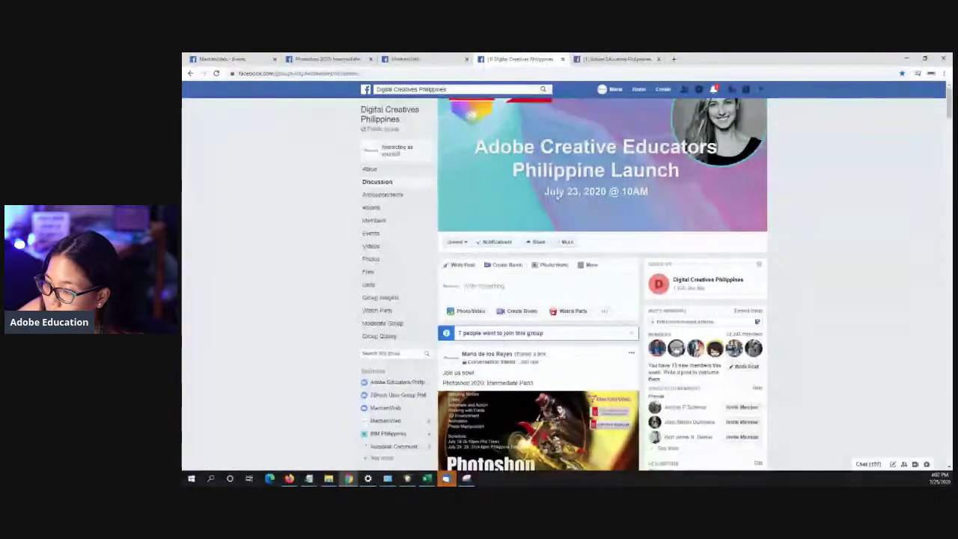
Scroll the Digital Creatives Philippines feed to the Adobe Creative Educators Philippine Launch post.
{"action": "scroll", "coordinate": [570, 236], "scroll_direction": "down", "scroll_amount": 5}
{"action": "scroll", "coordinate": [569, 262], "scroll_direction": "down", "scroll_amount": 5}
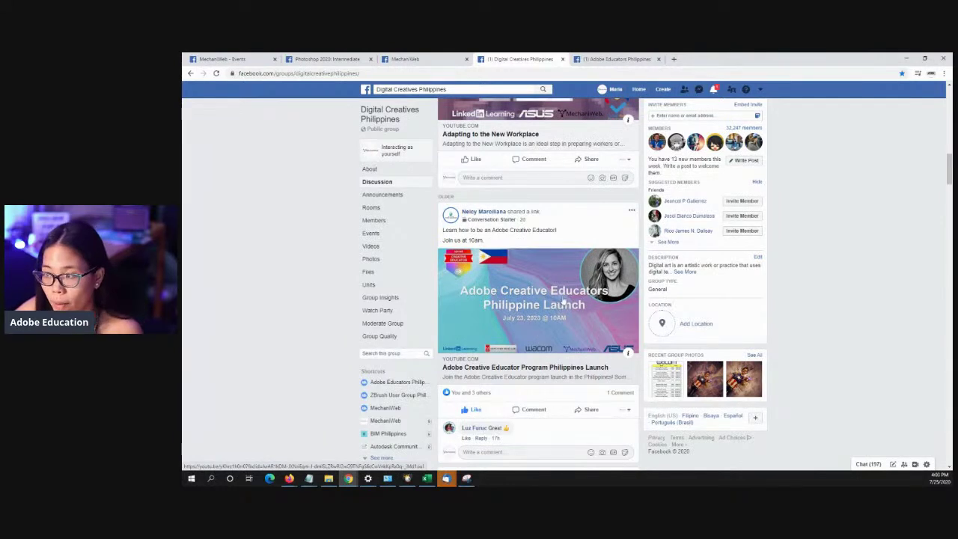
{"action": "scroll", "coordinate": [565, 299], "scroll_direction": "up", "scroll_amount": 2}
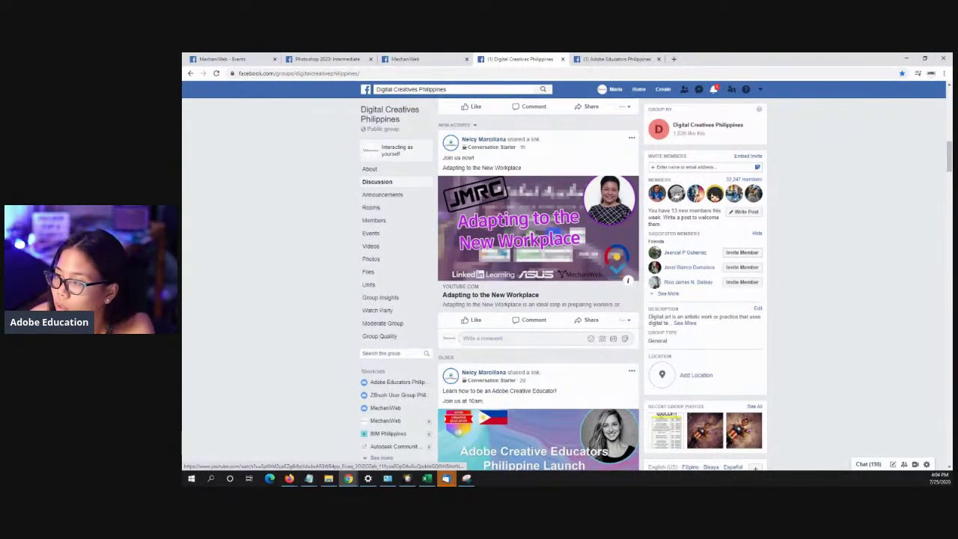
Begin a Facebook search by typing 'auto' in the search box.
{"action": "left_click", "coordinate": [413, 88]}
{"action": "type", "text": "auto"}
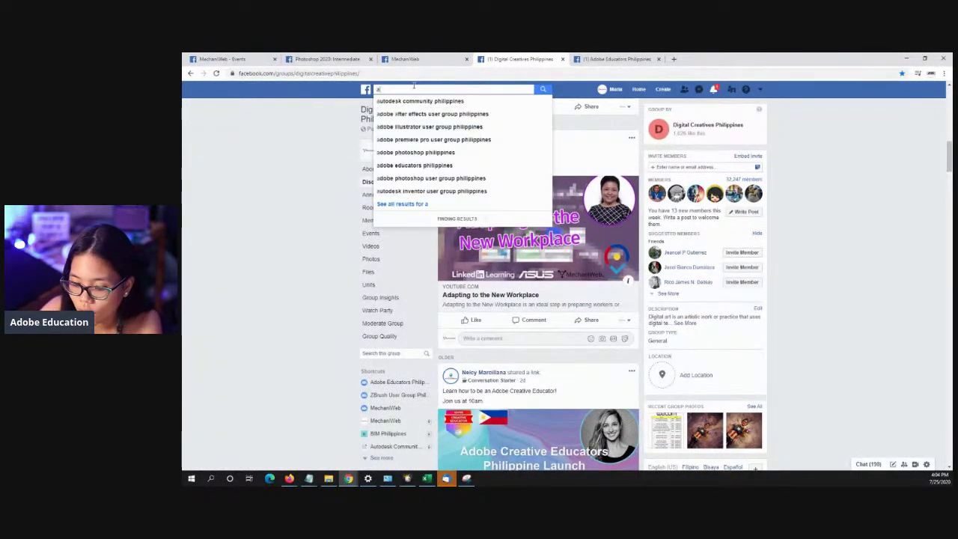
Open the 'autodesk community philippines' search in a new tab and go to that page.
{"action": "right_click", "coordinate": [434, 100]}
{"action": "left_click", "coordinate": [452, 108]}
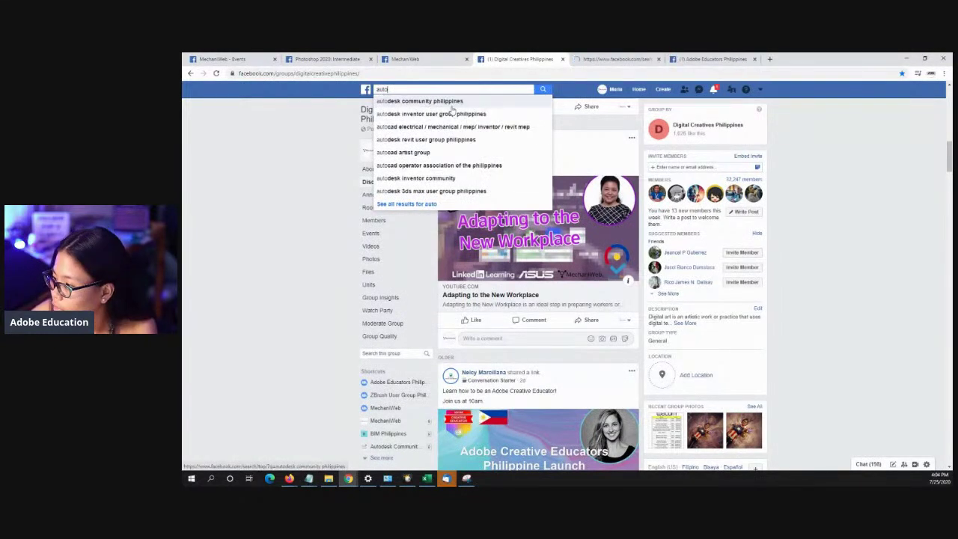
{"action": "left_click", "coordinate": [633, 59]}
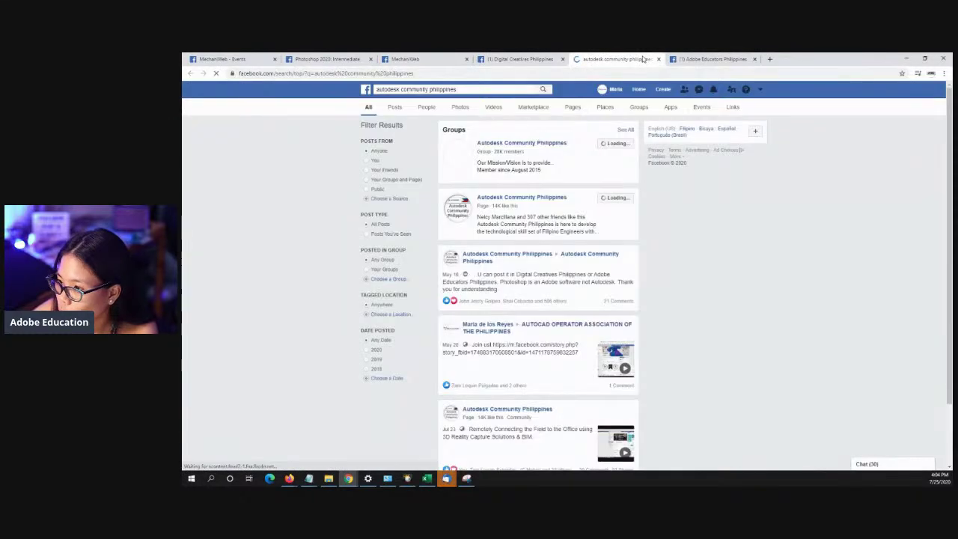
{"action": "left_click", "coordinate": [498, 199]}
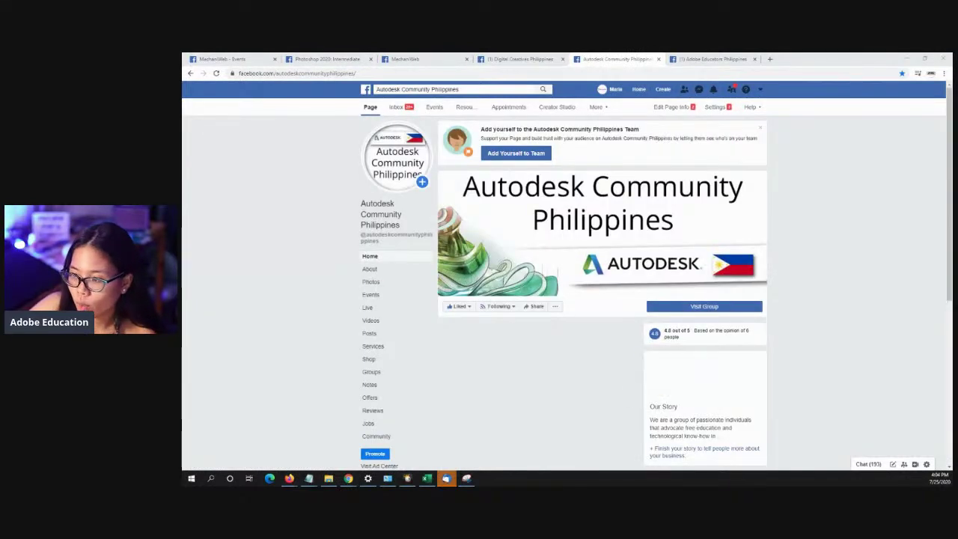
Open the Jul 27 'Part Modeling & Basic 3D Printing using Fusion 360' event from the page's Events.
{"action": "left_click", "coordinate": [373, 296]}
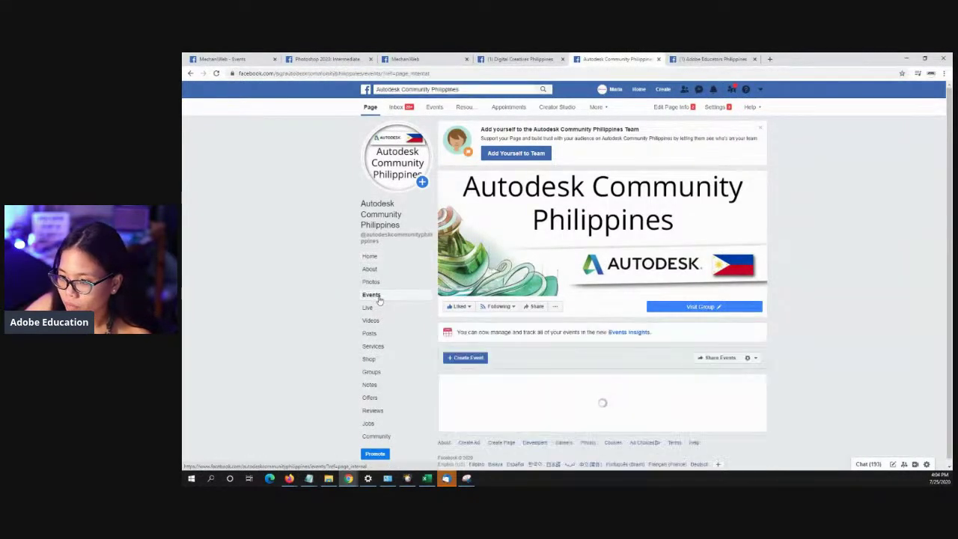
{"action": "scroll", "coordinate": [608, 304], "scroll_direction": "down", "scroll_amount": 4}
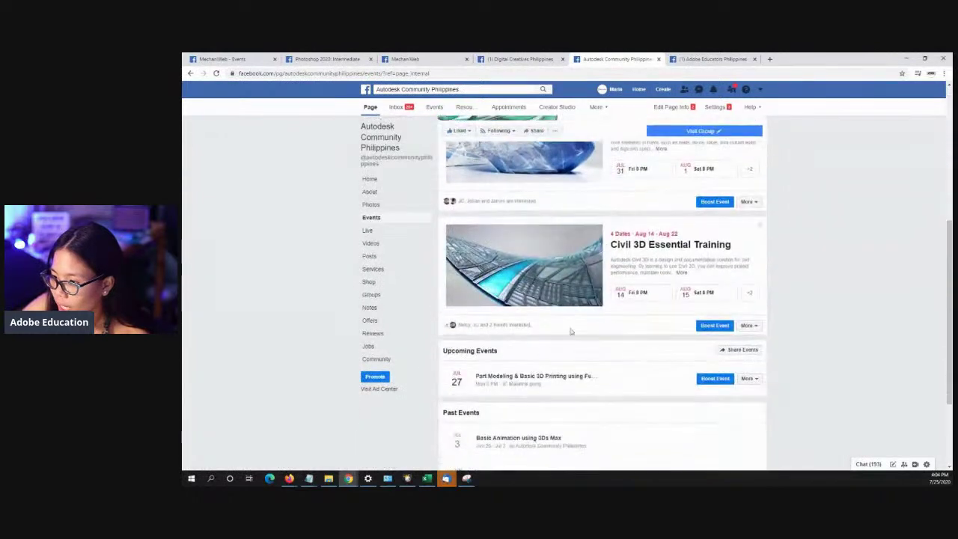
{"action": "left_click", "coordinate": [522, 377]}
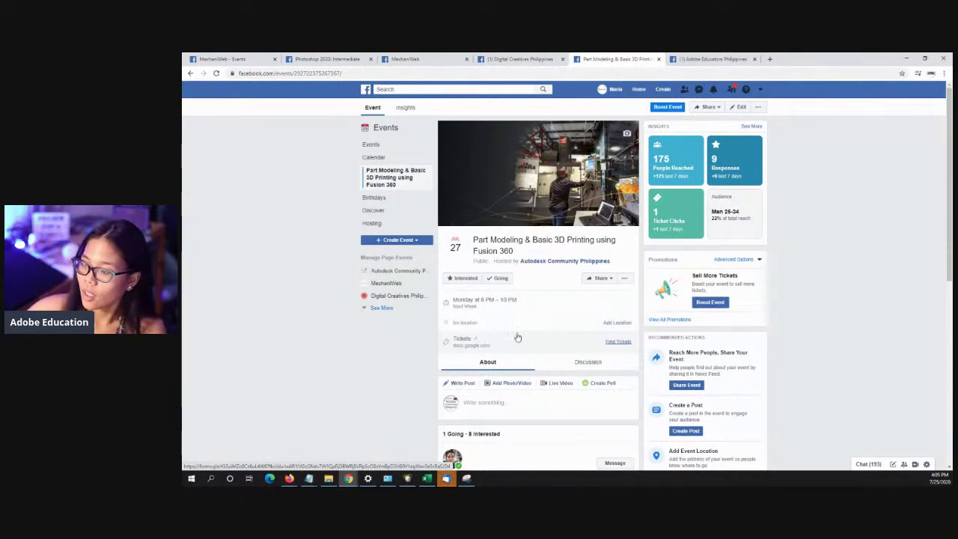
{"action": "scroll", "coordinate": [524, 337], "scroll_direction": "down", "scroll_amount": 5}
{"action": "scroll", "coordinate": [544, 335], "scroll_direction": "down", "scroll_amount": 4}
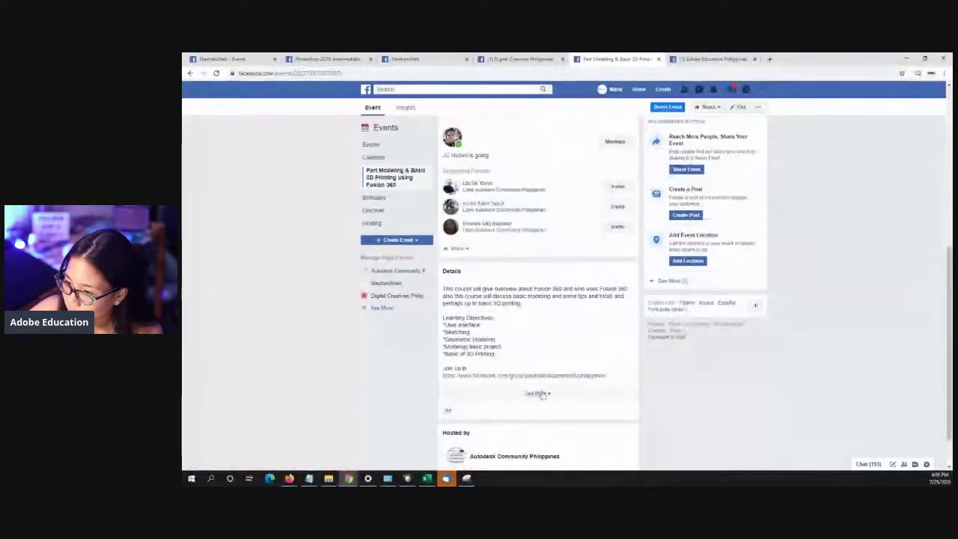
{"action": "scroll", "coordinate": [507, 340], "scroll_direction": "up", "scroll_amount": 8}
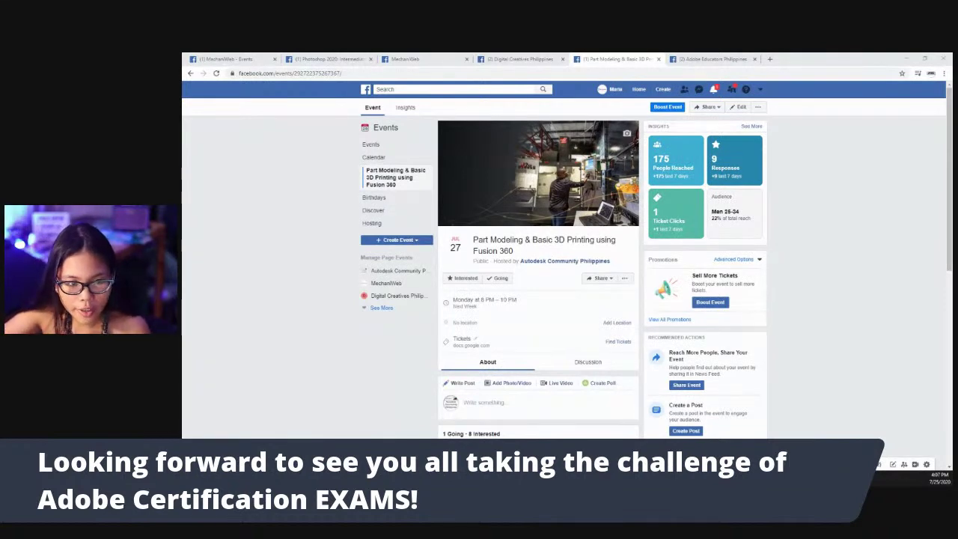
Return to the Photoshop 2020: Intermediate event tab and close the Messenger chat popup.
{"action": "left_click", "coordinate": [404, 58]}
{"action": "left_click", "coordinate": [516, 59]}
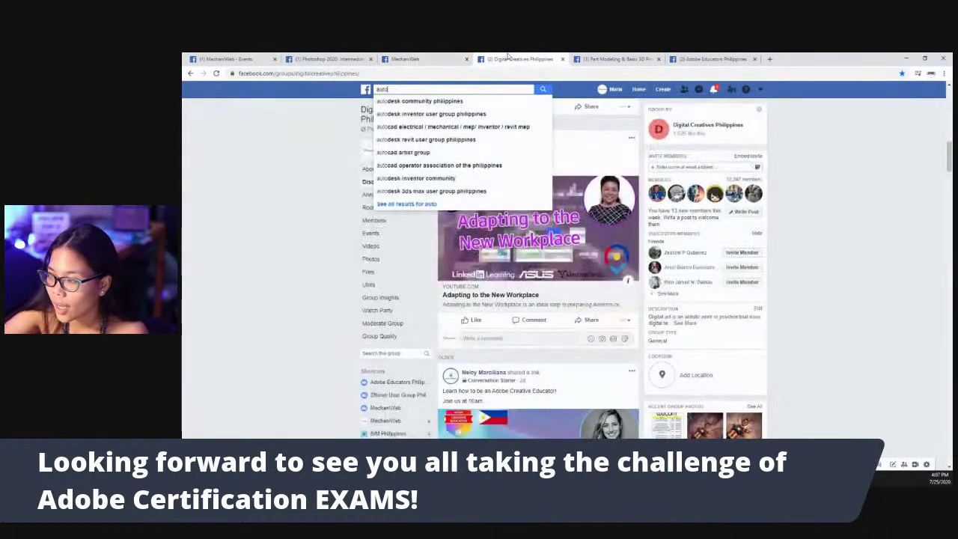
{"action": "left_click", "coordinate": [338, 59]}
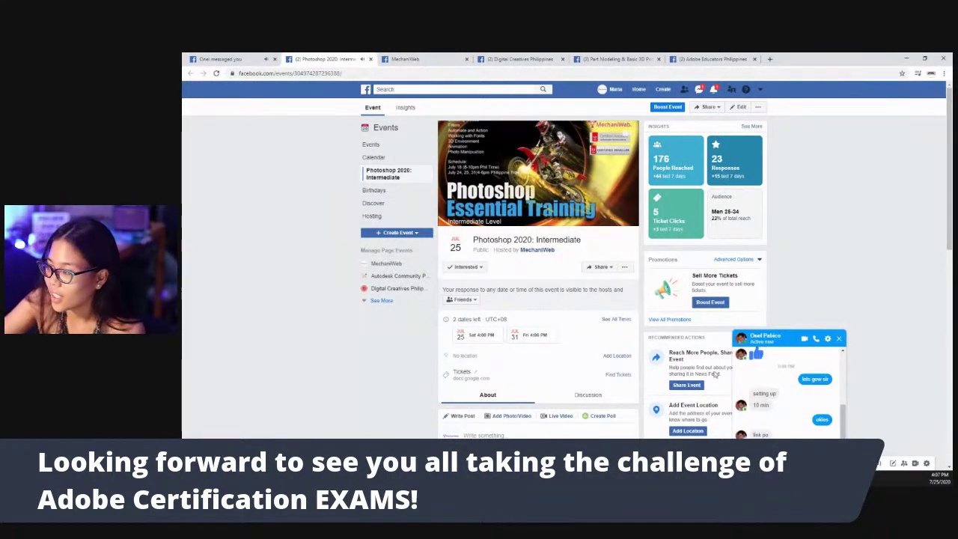
{"action": "left_click", "coordinate": [840, 337]}
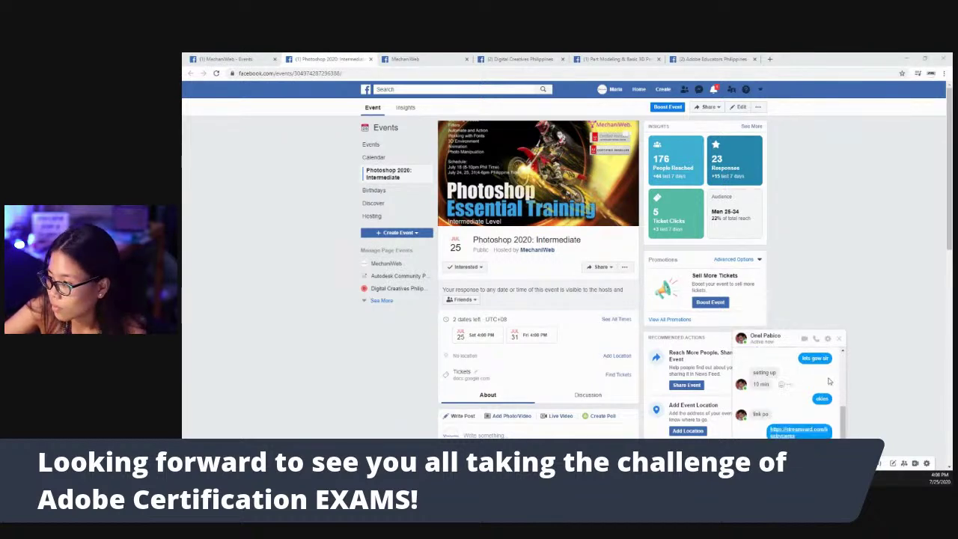
{"action": "left_click", "coordinate": [839, 338]}
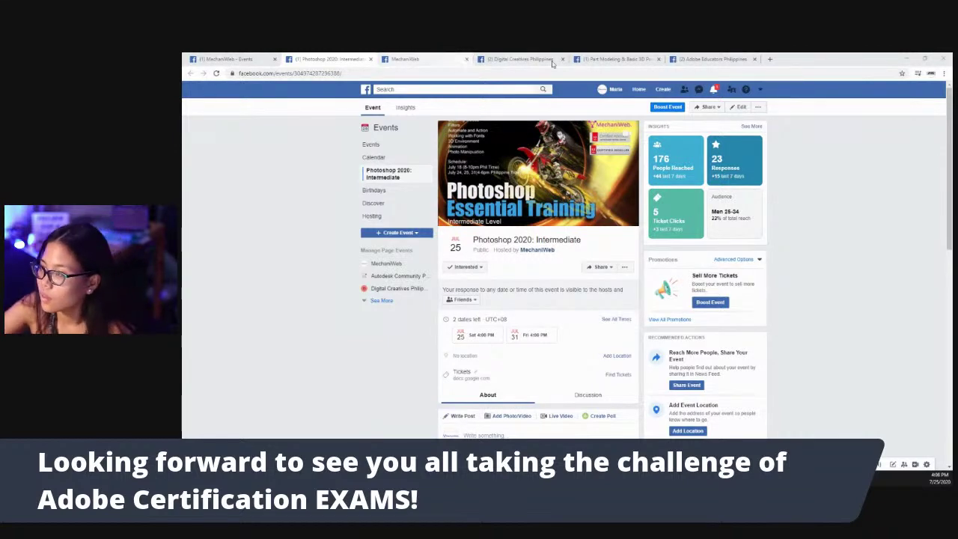
{"action": "left_click", "coordinate": [713, 89]}
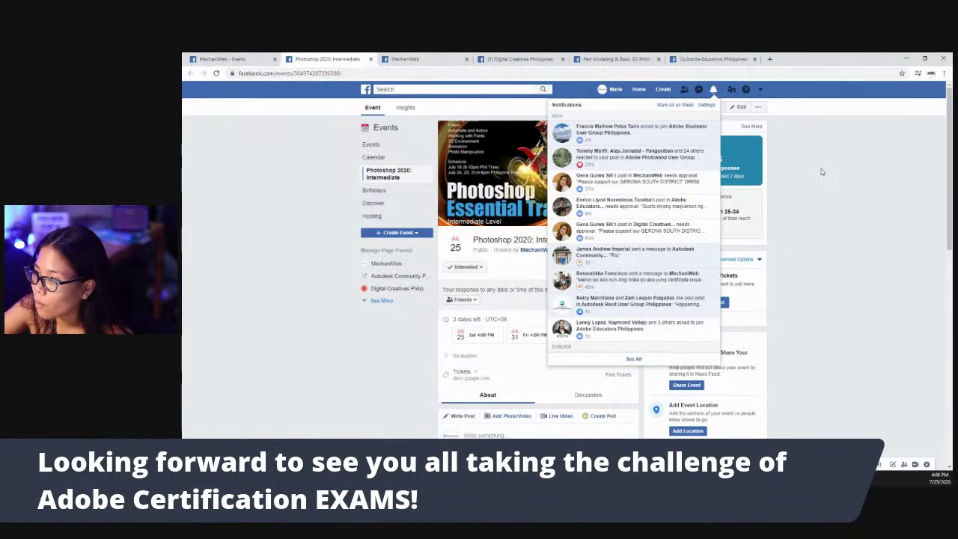
Dismiss the notifications, revisit the event tabs, and bring Photoshop's Untitled-1 document forward.
{"action": "left_click", "coordinate": [799, 162]}
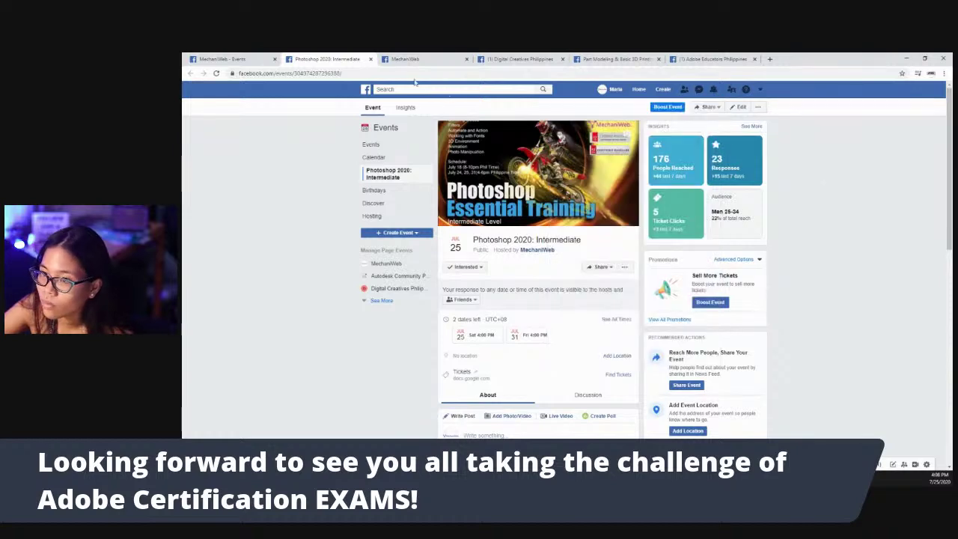
{"action": "left_click", "coordinate": [228, 58]}
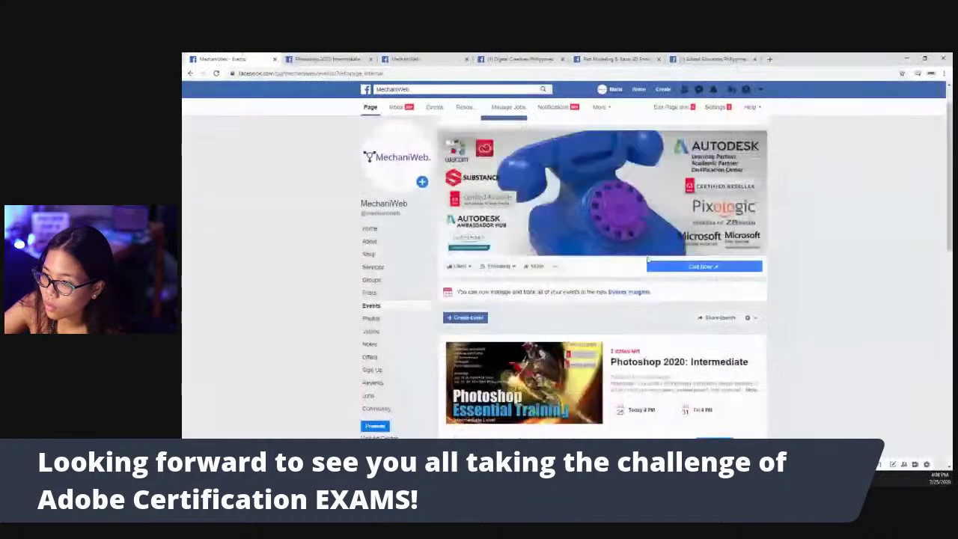
{"action": "left_click", "coordinate": [339, 60]}
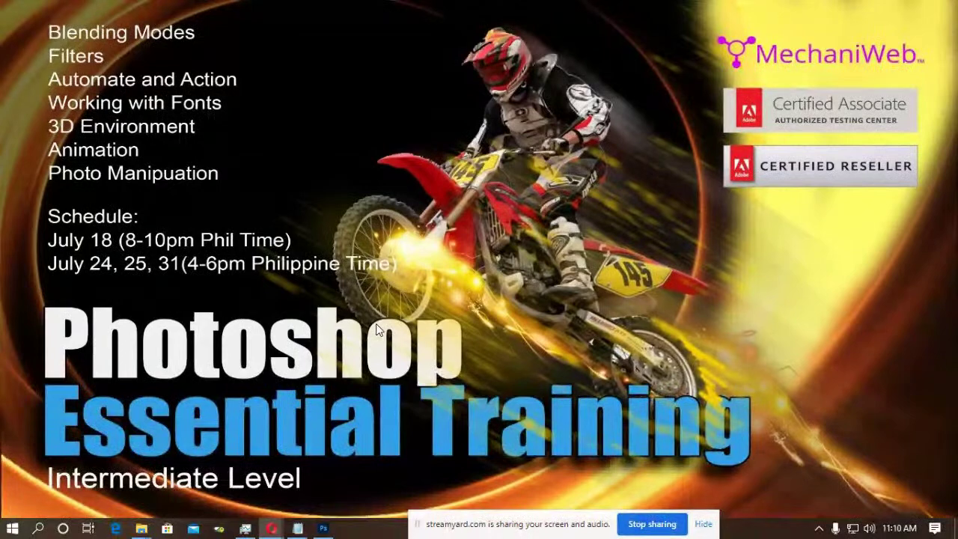
{"action": "left_click", "coordinate": [323, 528]}
{"action": "left_click", "coordinate": [191, 13]}
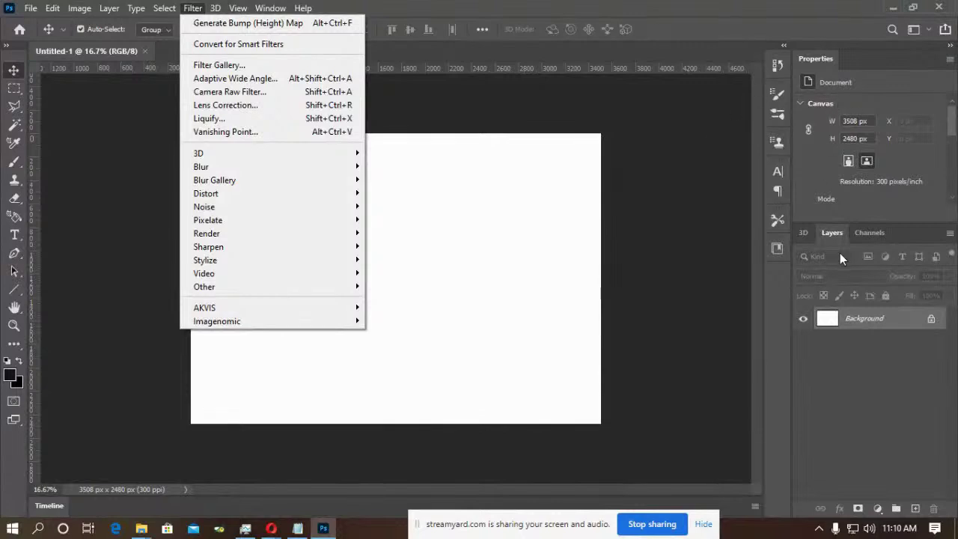
Reset the panel layout to the Essentials (Default) workspace.
{"action": "left_click", "coordinate": [851, 368]}
{"action": "left_click", "coordinate": [270, 8]}
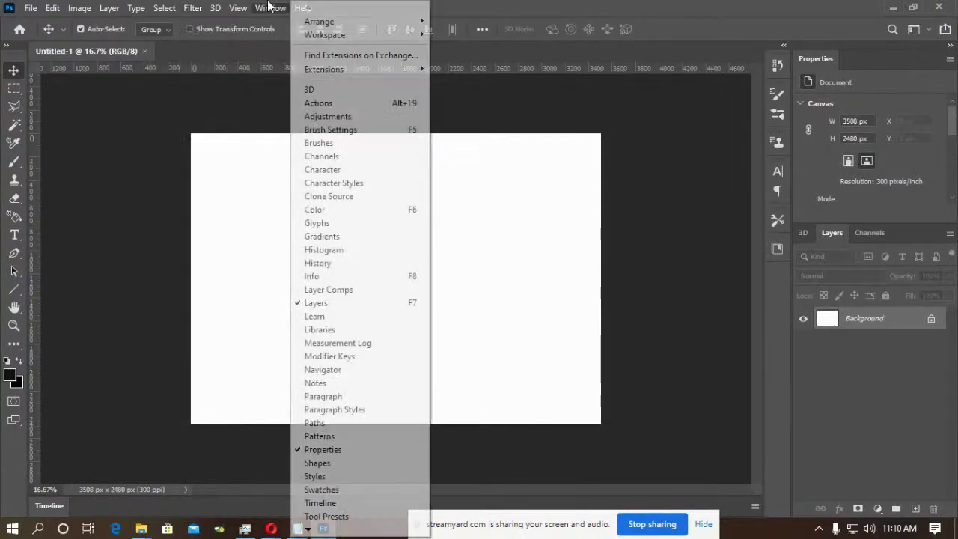
{"action": "mouse_move", "coordinate": [329, 34]}
{"action": "left_click", "coordinate": [497, 34]}
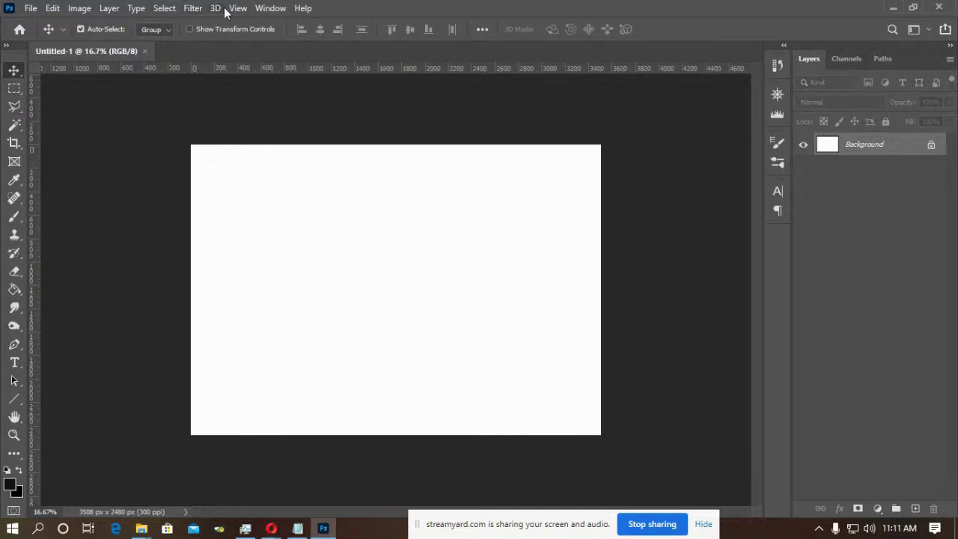
Check the Filter menu without applying anything, then fit the canvas to the window.
{"action": "left_click", "coordinate": [193, 9]}
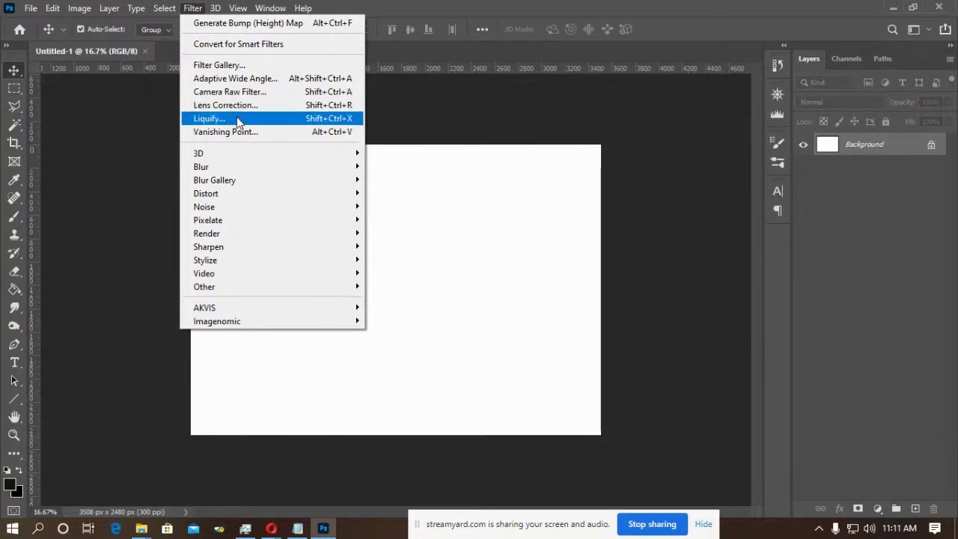
{"action": "left_click", "coordinate": [461, 112]}
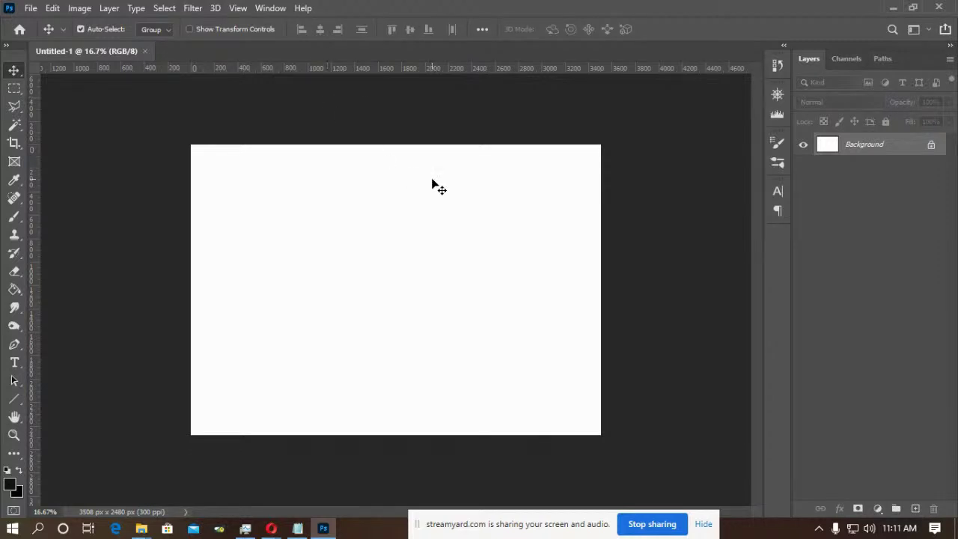
{"action": "key", "text": "ctrl+0"}
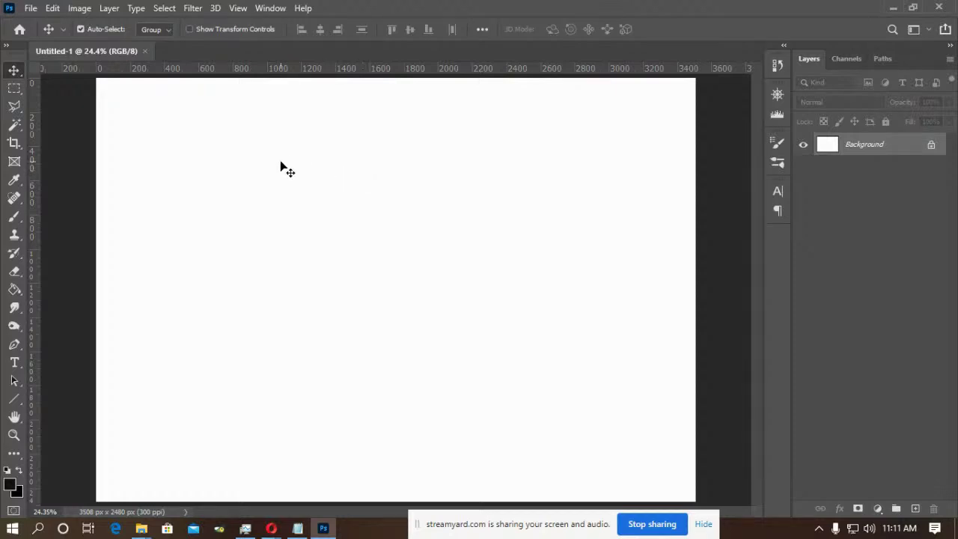
Open the Filter Gallery, showing the Texturizer Canvas texture preview.
{"action": "left_click", "coordinate": [194, 9]}
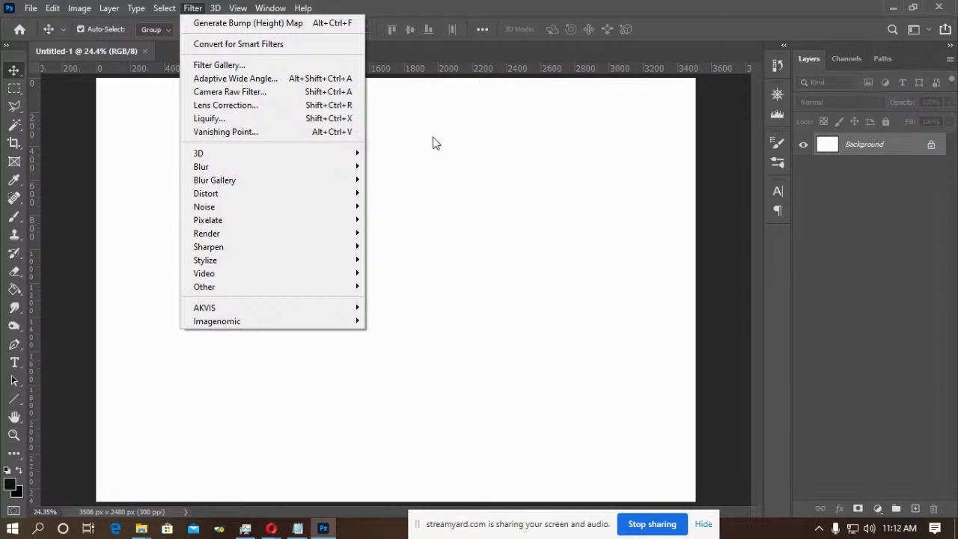
{"action": "left_click", "coordinate": [250, 65]}
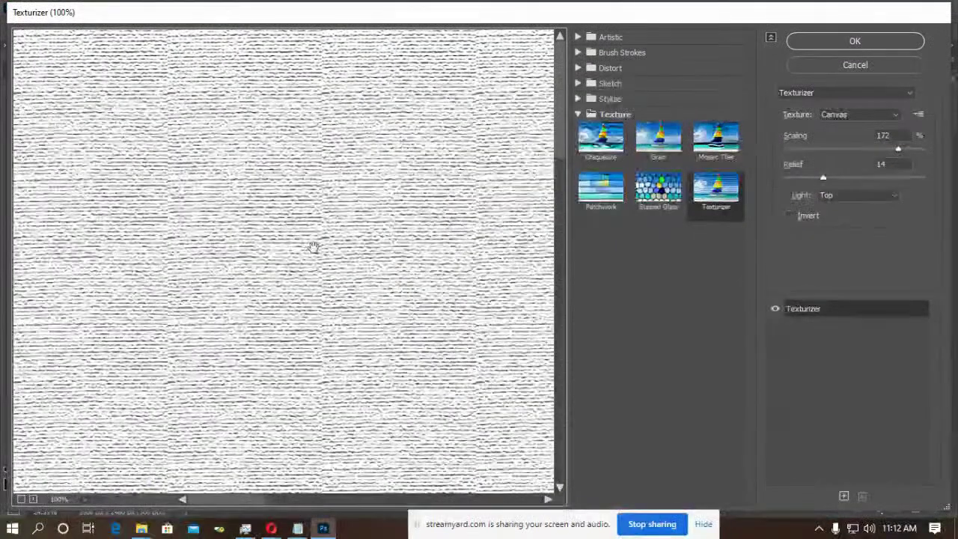
Fit the gallery preview in view, try Artistic > Colored Pencil, then cancel unchanged.
{"action": "right_click", "coordinate": [274, 257]}
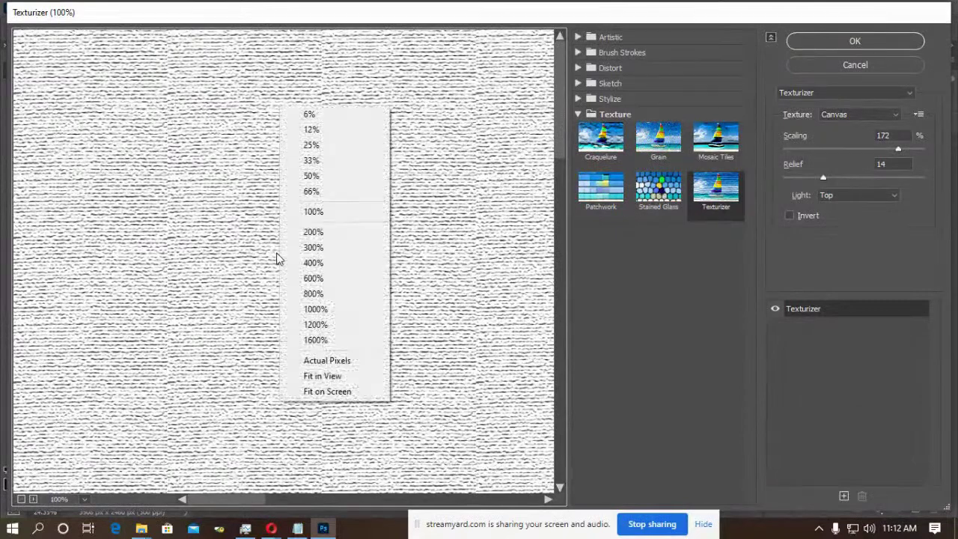
{"action": "left_click", "coordinate": [338, 377]}
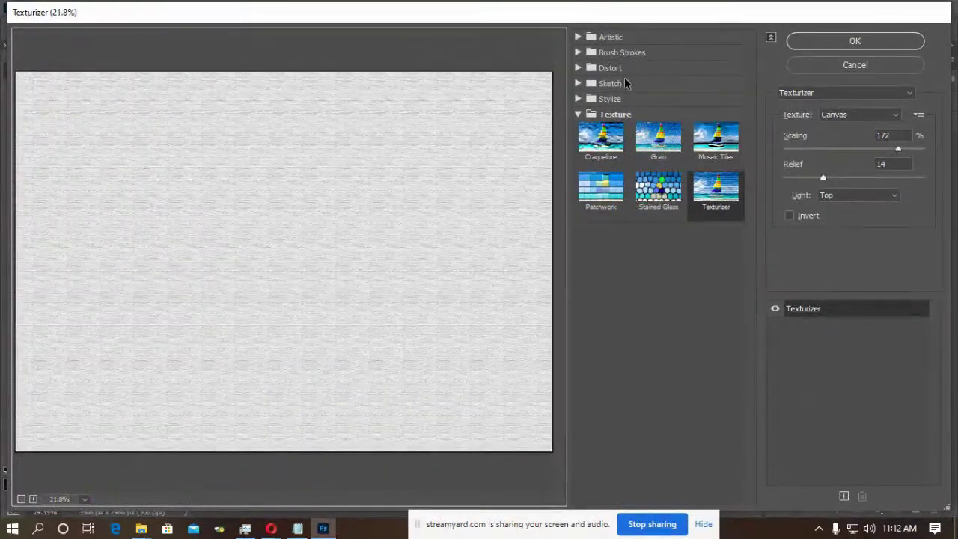
{"action": "left_click", "coordinate": [588, 39]}
{"action": "left_click", "coordinate": [600, 60]}
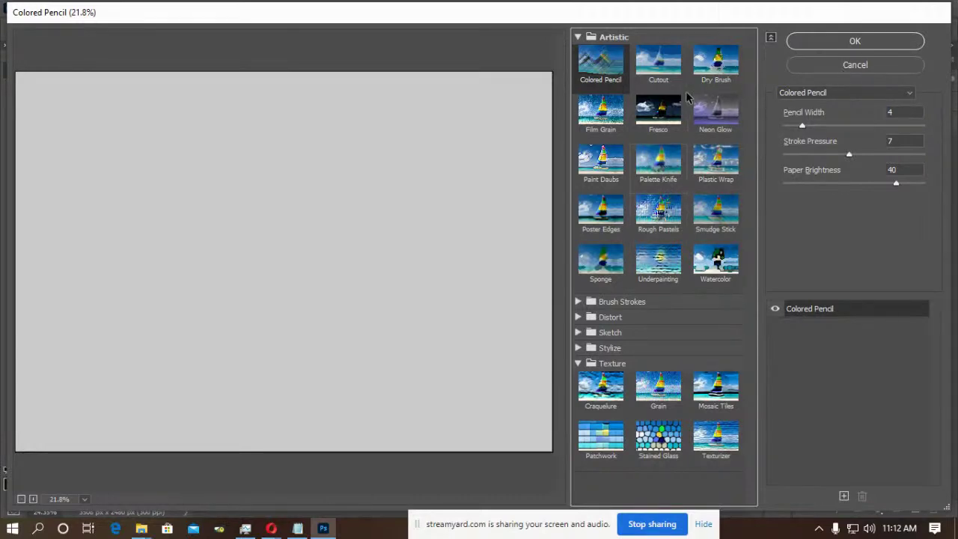
{"action": "left_click", "coordinate": [835, 66]}
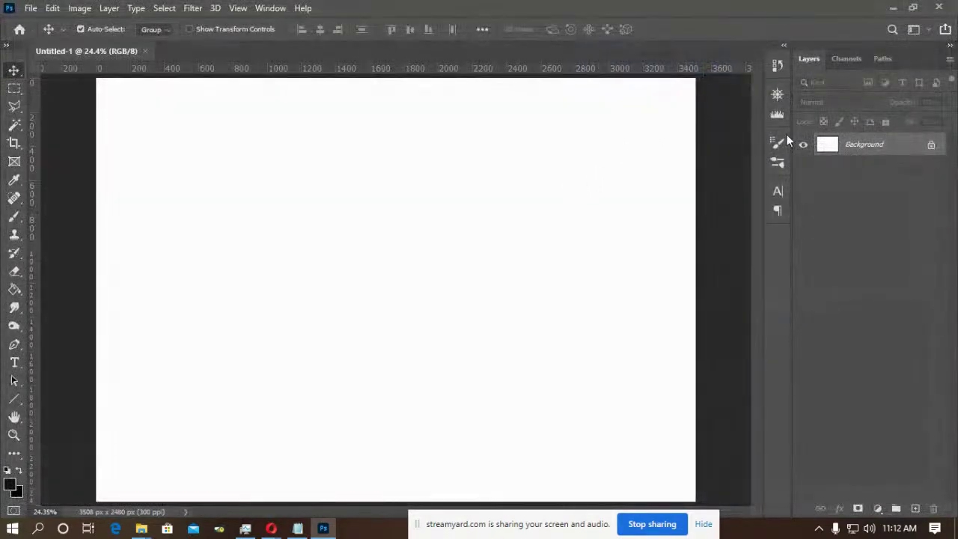
Add two empty layers and duplicate the Background layer.
{"action": "left_click", "coordinate": [916, 509]}
{"action": "left_click", "coordinate": [916, 509]}
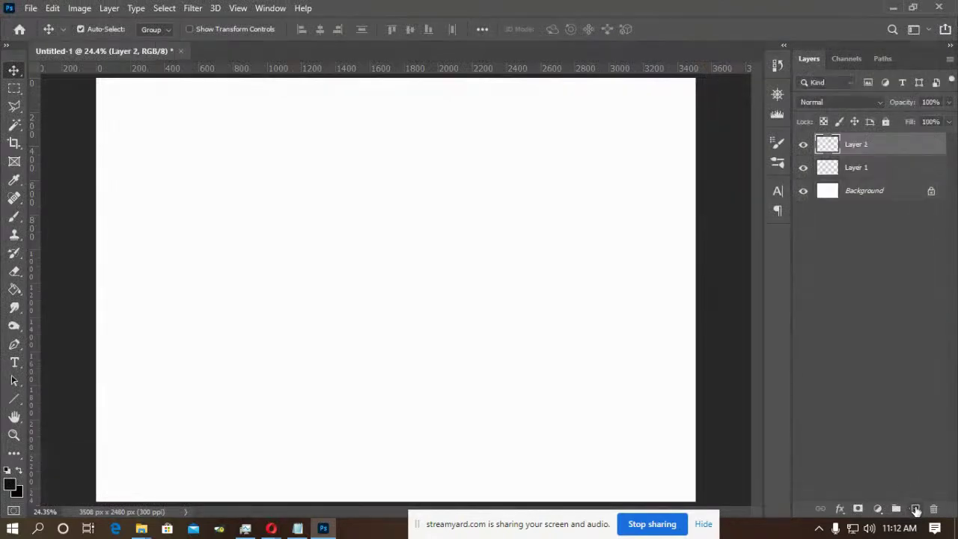
{"action": "left_click", "coordinate": [872, 199]}
{"action": "left_click_drag", "start_coordinate": [907, 199], "coordinate": [914, 509]}
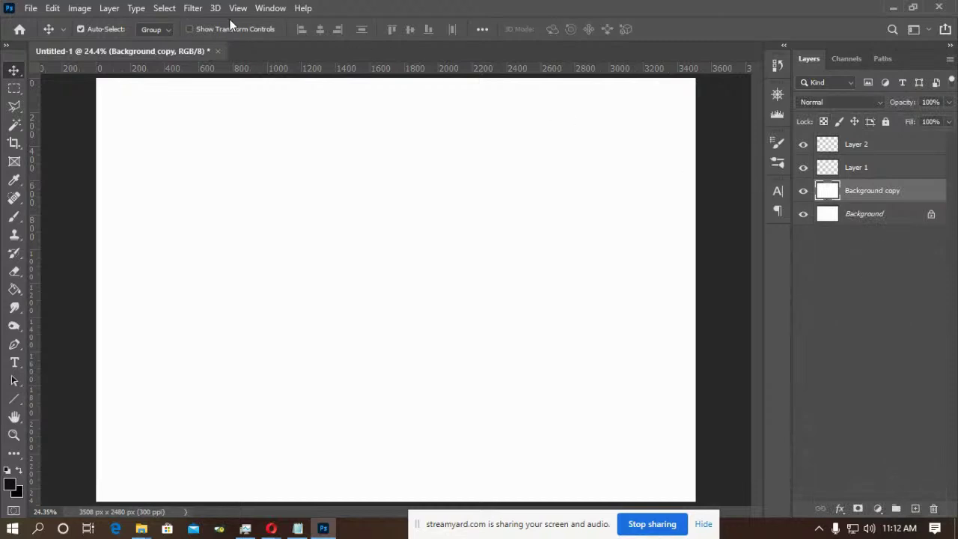
Apply Add Noise at about 120% to the Background copy.
{"action": "left_click", "coordinate": [194, 10]}
{"action": "mouse_move", "coordinate": [209, 210]}
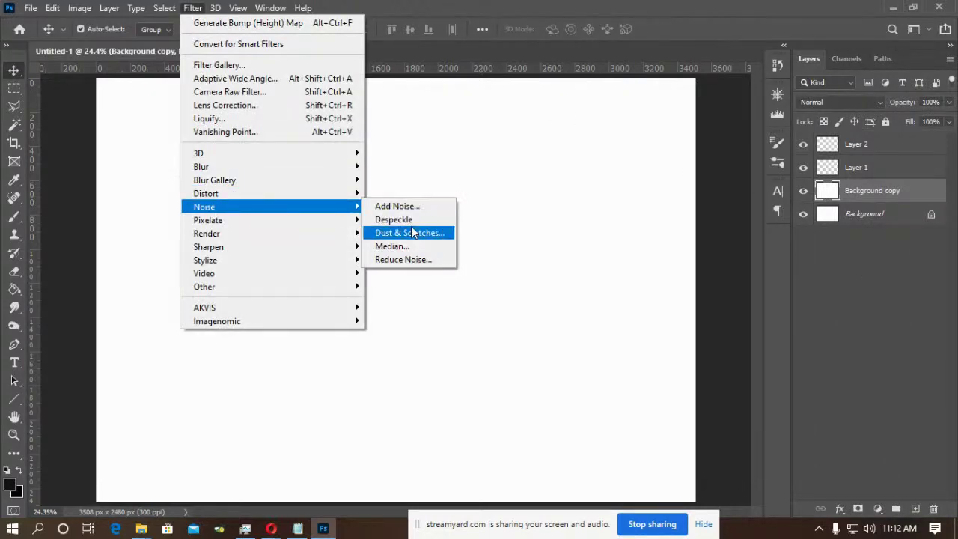
{"action": "left_click", "coordinate": [417, 211]}
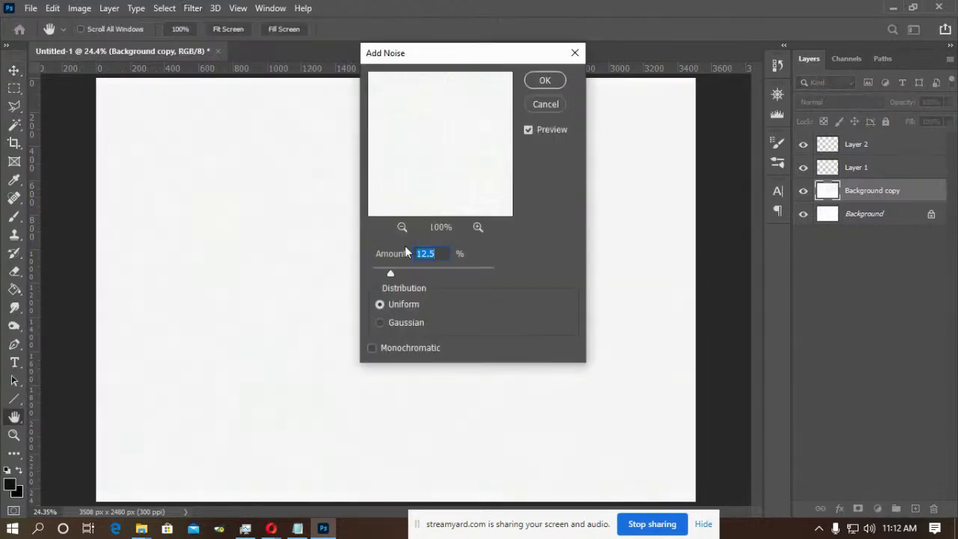
{"action": "left_click_drag", "start_coordinate": [423, 270], "coordinate": [447, 269]}
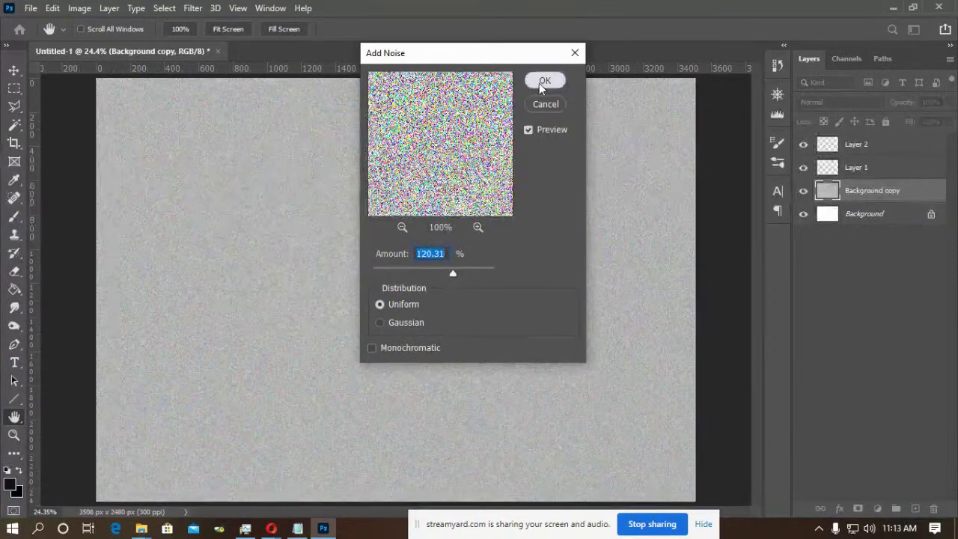
{"action": "left_click", "coordinate": [544, 81]}
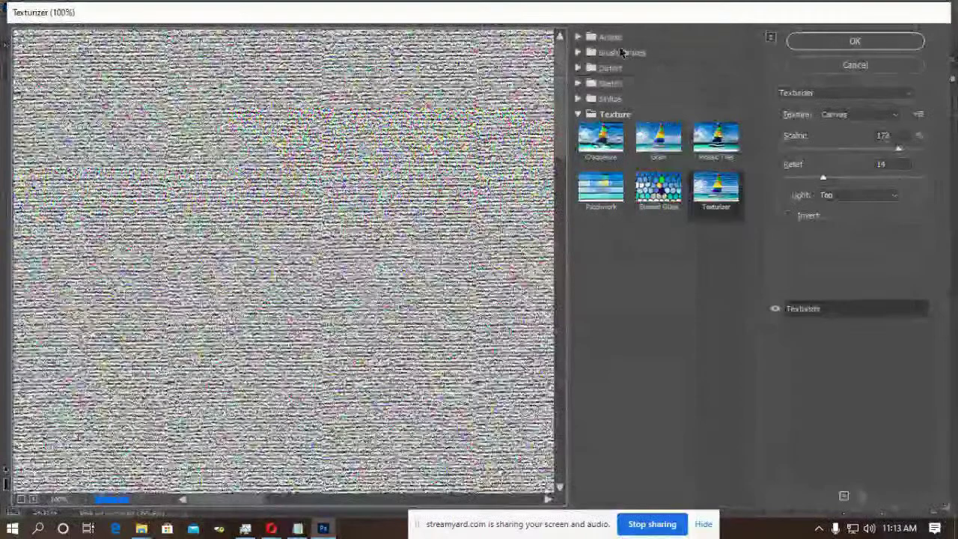
Preview Colored Pencil, Angled Strokes and Crosshatch on the noise, panning around the preview.
{"action": "left_click", "coordinate": [579, 37]}
{"action": "left_click", "coordinate": [603, 62]}
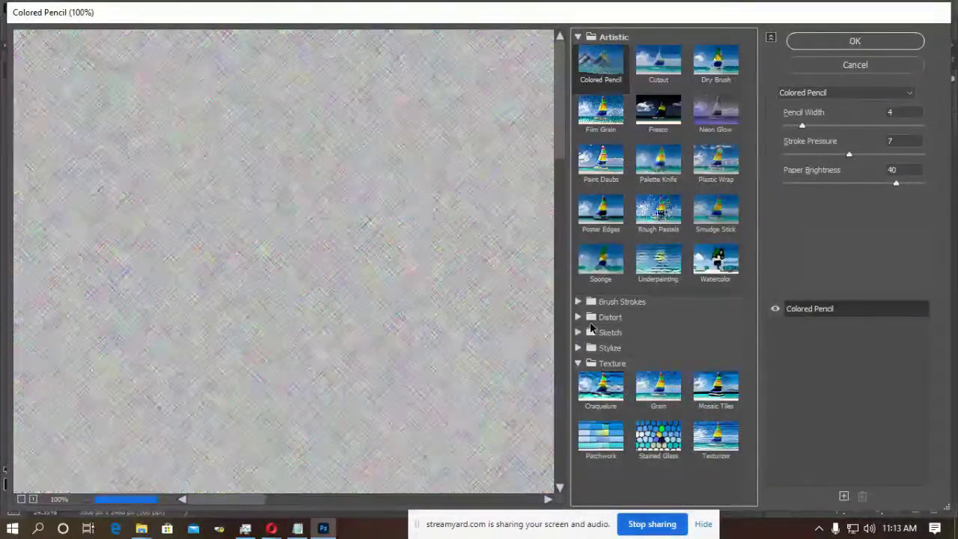
{"action": "left_click", "coordinate": [579, 302]}
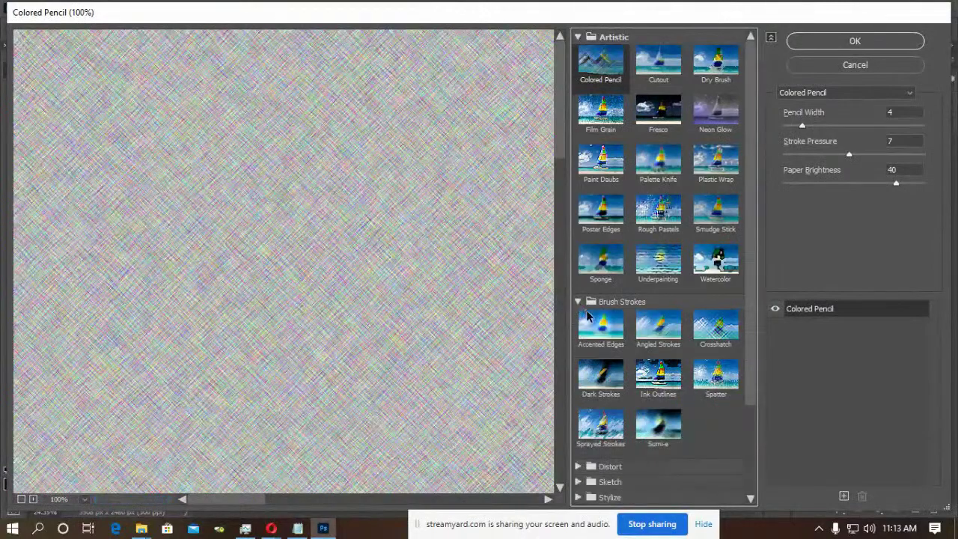
{"action": "left_click", "coordinate": [658, 327]}
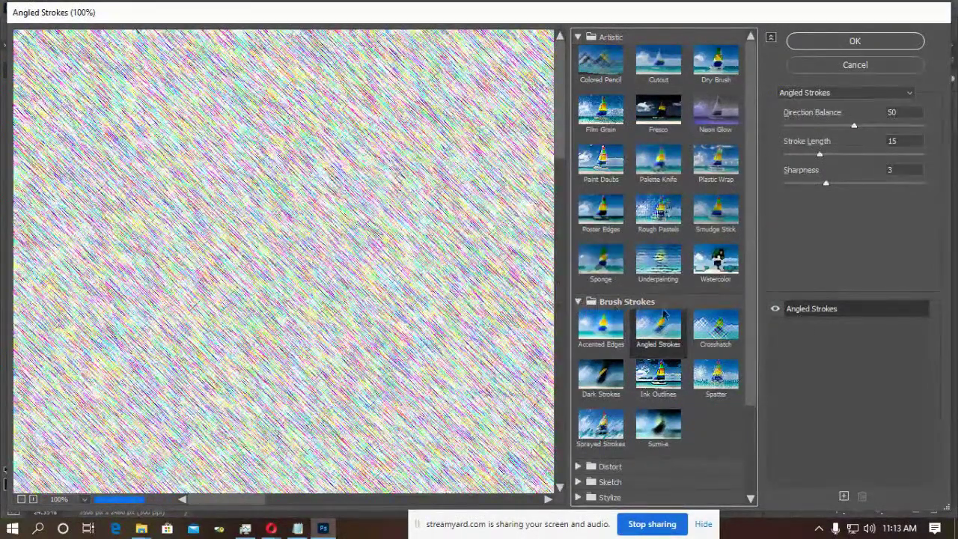
{"action": "left_click", "coordinate": [715, 327]}
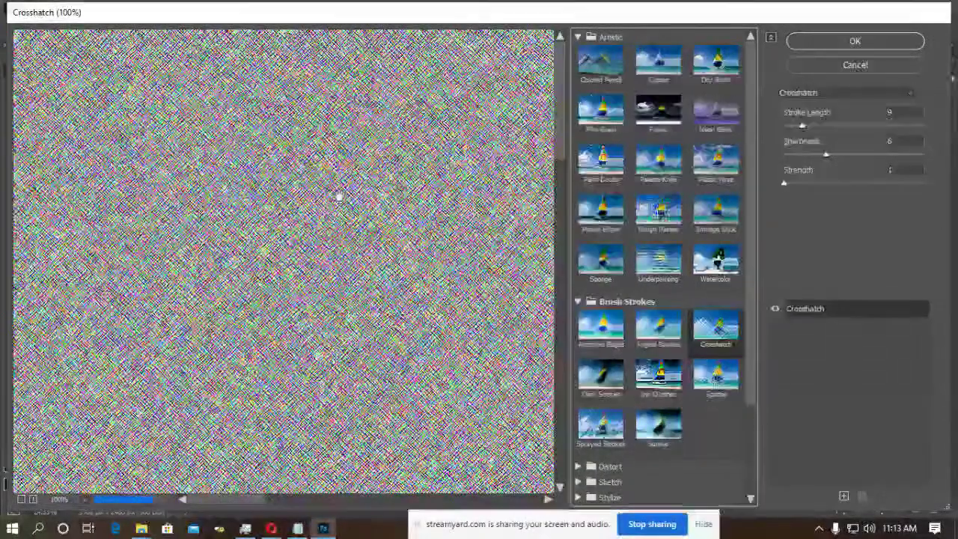
{"action": "left_click_drag", "start_coordinate": [339, 196], "coordinate": [287, 196]}
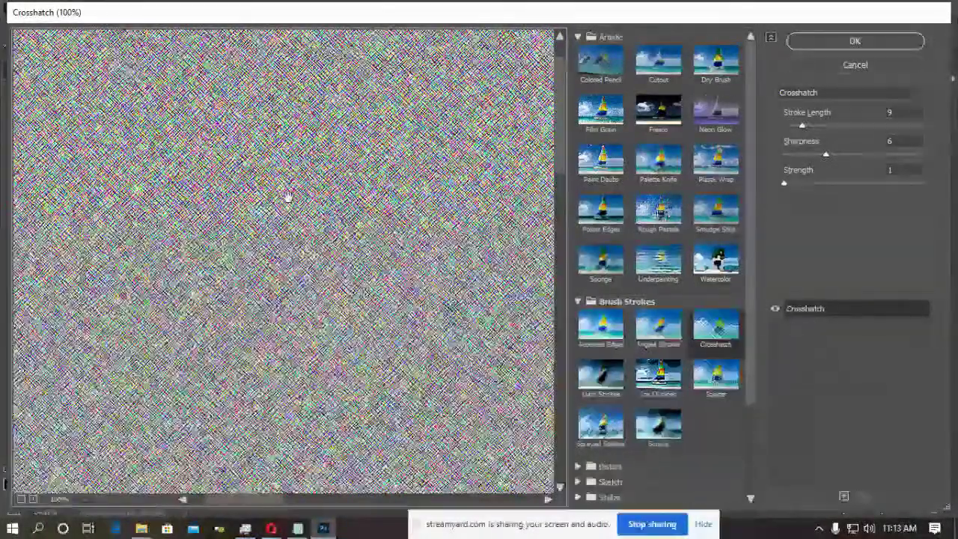
{"action": "left_click_drag", "start_coordinate": [286, 197], "coordinate": [224, 204]}
{"action": "left_click_drag", "start_coordinate": [420, 195], "coordinate": [197, 213]}
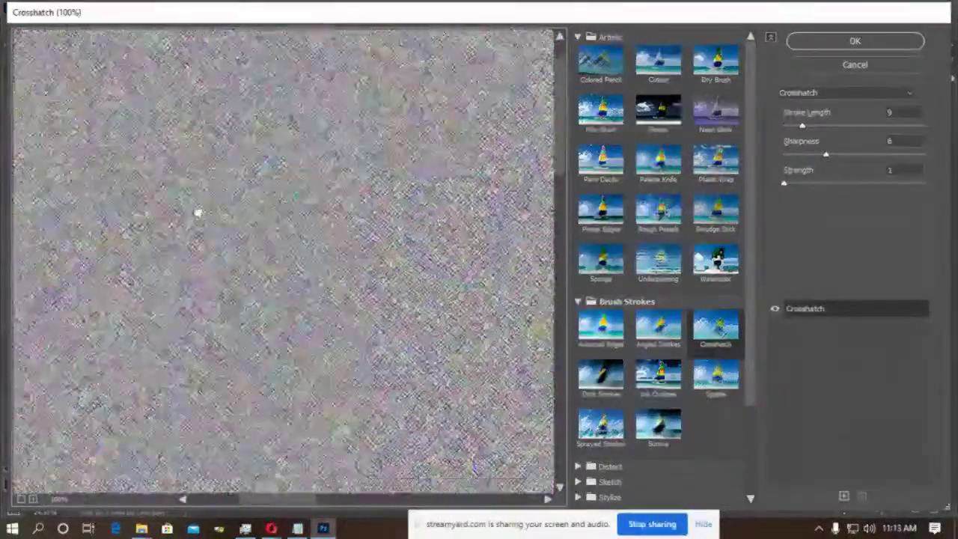
Preview Underpainting, then Sponge with higher smoothness, higher definition and brush size 5.
{"action": "left_click", "coordinate": [658, 262]}
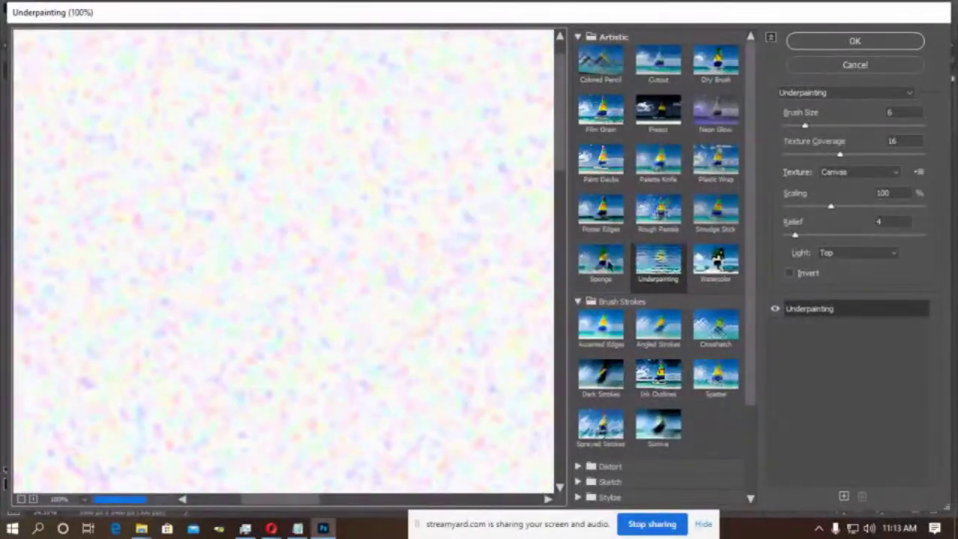
{"action": "left_click", "coordinate": [603, 270]}
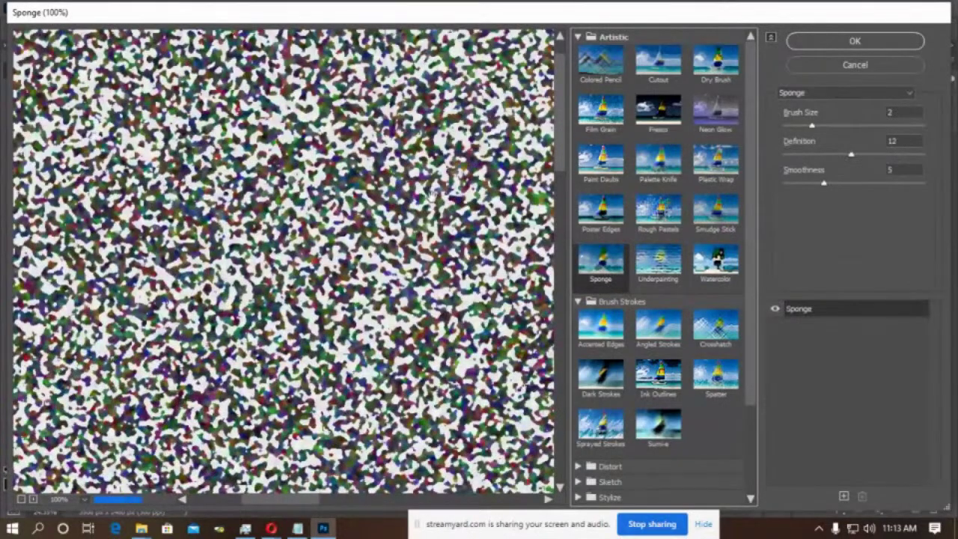
{"action": "mouse_move", "coordinate": [824, 183]}
{"action": "left_mouse_down"}
{"action": "mouse_move", "coordinate": [874, 183]}
{"action": "mouse_move", "coordinate": [891, 153]}
{"action": "left_mouse_up"}
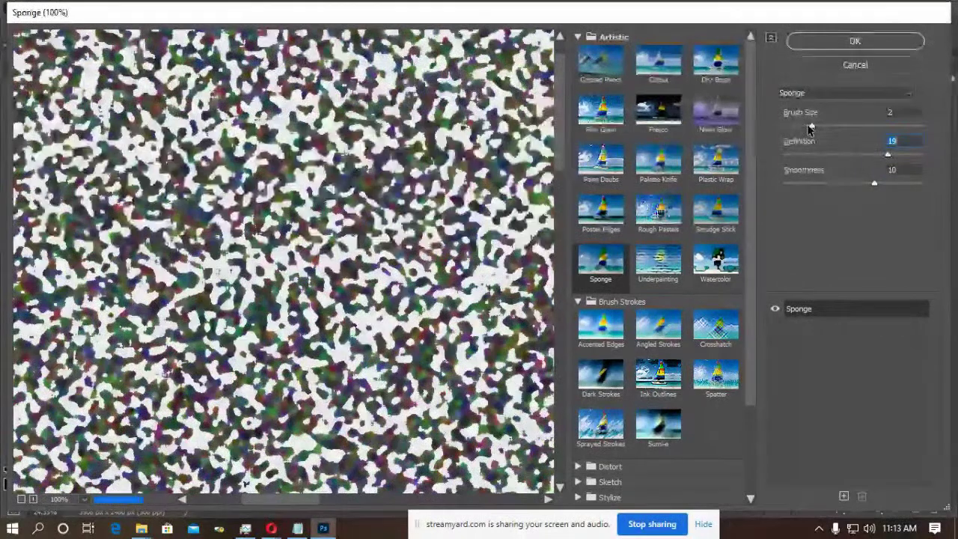
{"action": "left_click_drag", "start_coordinate": [863, 129], "coordinate": [859, 126]}
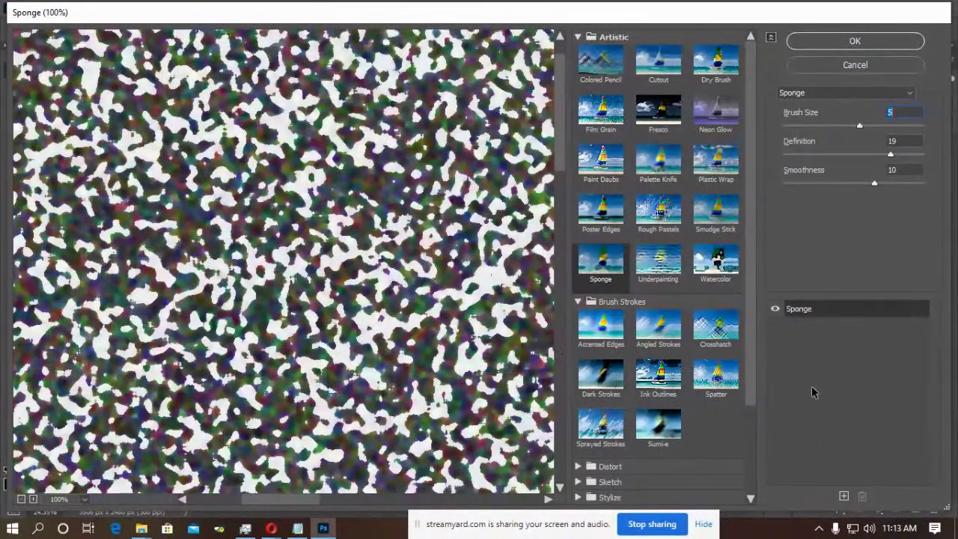
{"action": "left_click_drag", "start_coordinate": [753, 282], "coordinate": [754, 408]}
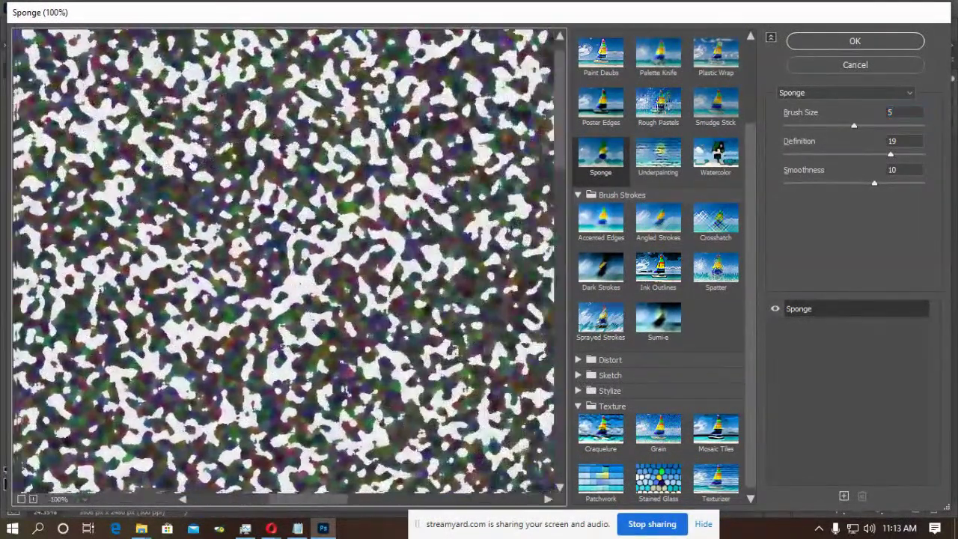
{"action": "left_click", "coordinate": [432, 128]}
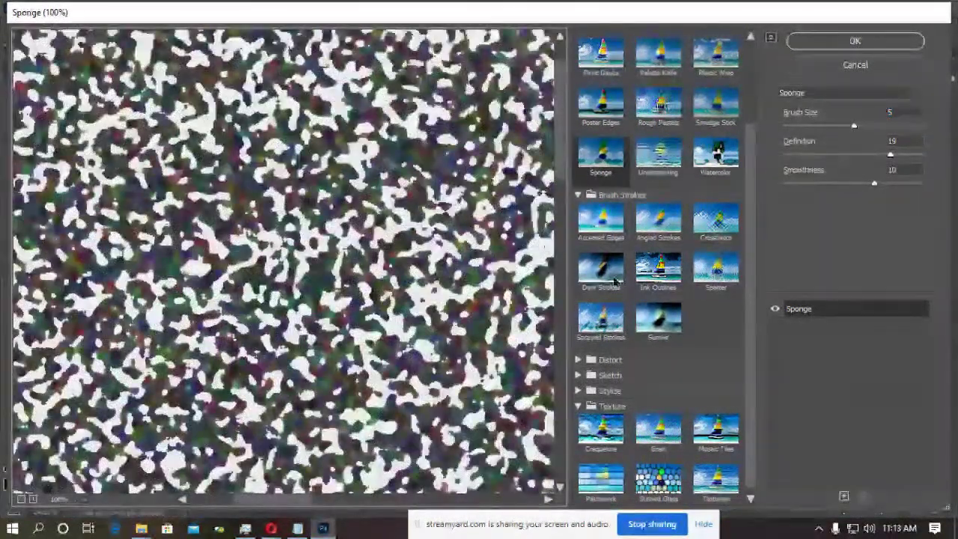
Preview Dark Strokes at actual pixels, then Ocean Ripple and Glass, and cancel unchanged.
{"action": "left_click", "coordinate": [608, 271]}
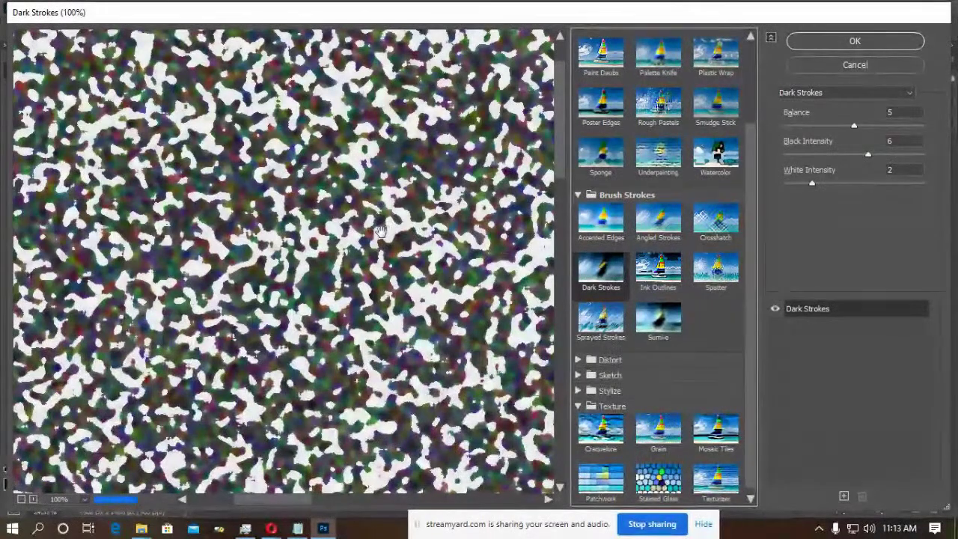
{"action": "right_click", "coordinate": [289, 195]}
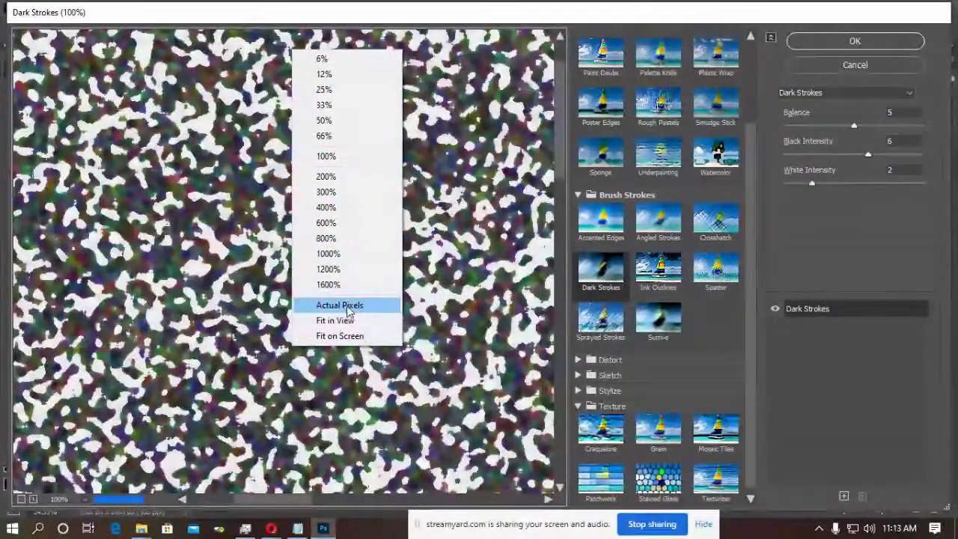
{"action": "left_click", "coordinate": [340, 301]}
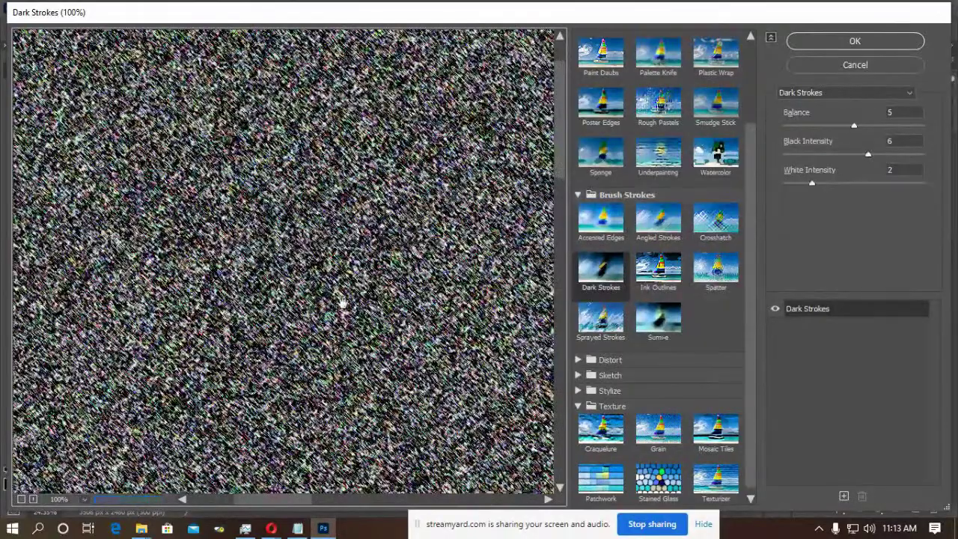
{"action": "left_click_drag", "start_coordinate": [348, 252], "coordinate": [336, 192]}
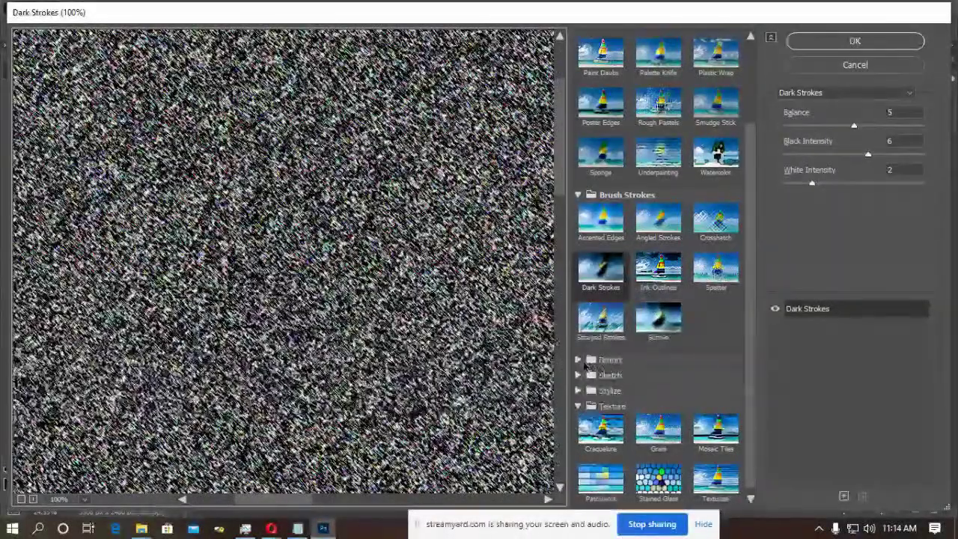
{"action": "left_click", "coordinate": [607, 359]}
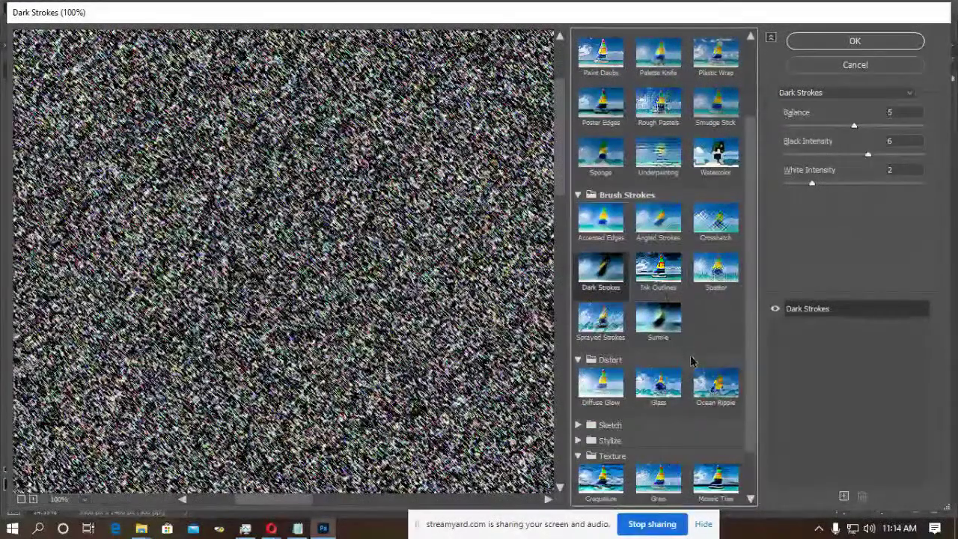
{"action": "left_click", "coordinate": [717, 384]}
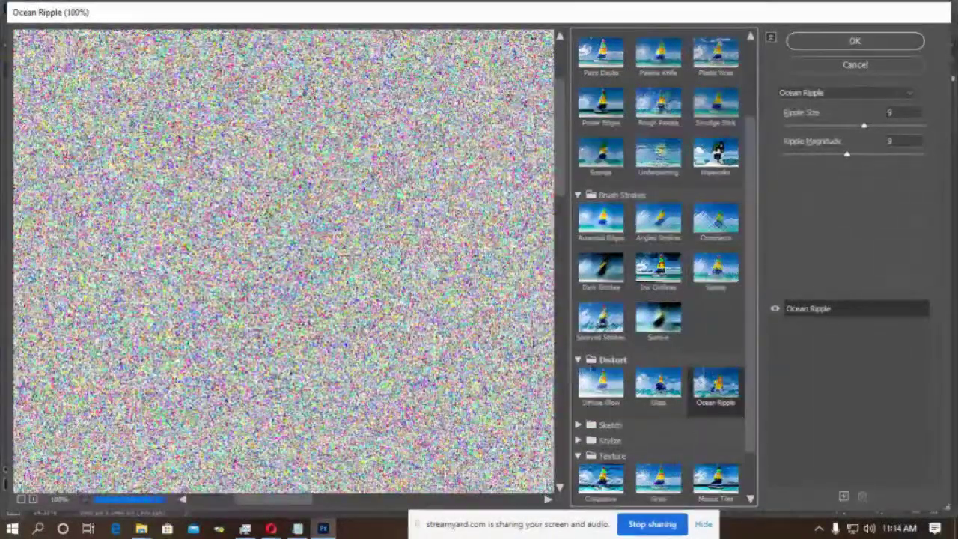
{"action": "left_click", "coordinate": [649, 378]}
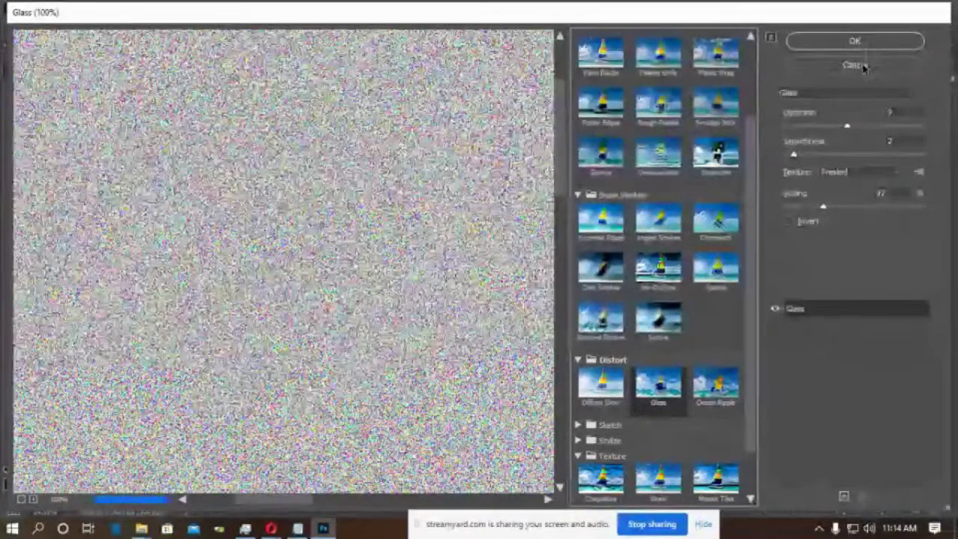
{"action": "left_click", "coordinate": [857, 65]}
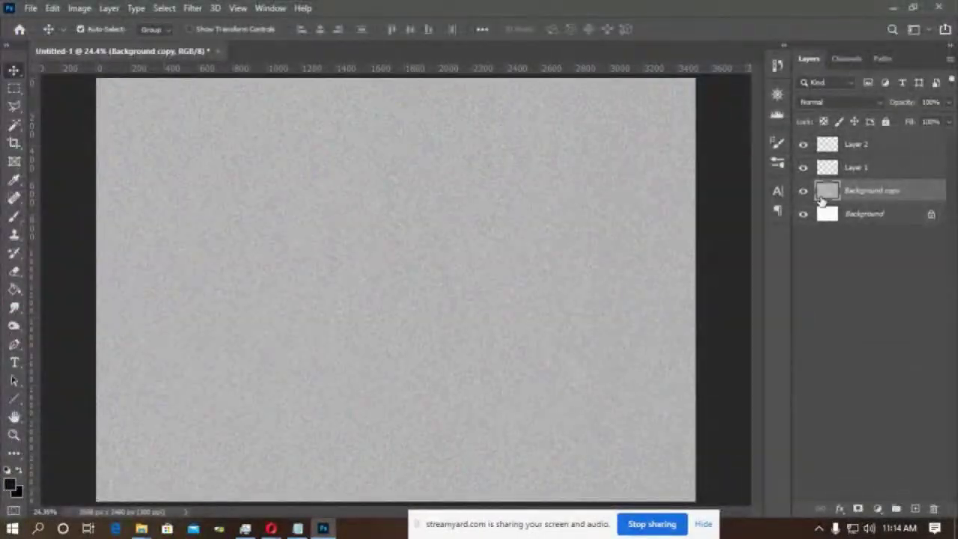
Delete the Background copy layer, view Adaptive Wide Angle's correction types, then cancel it.
{"action": "key", "text": "Delete"}
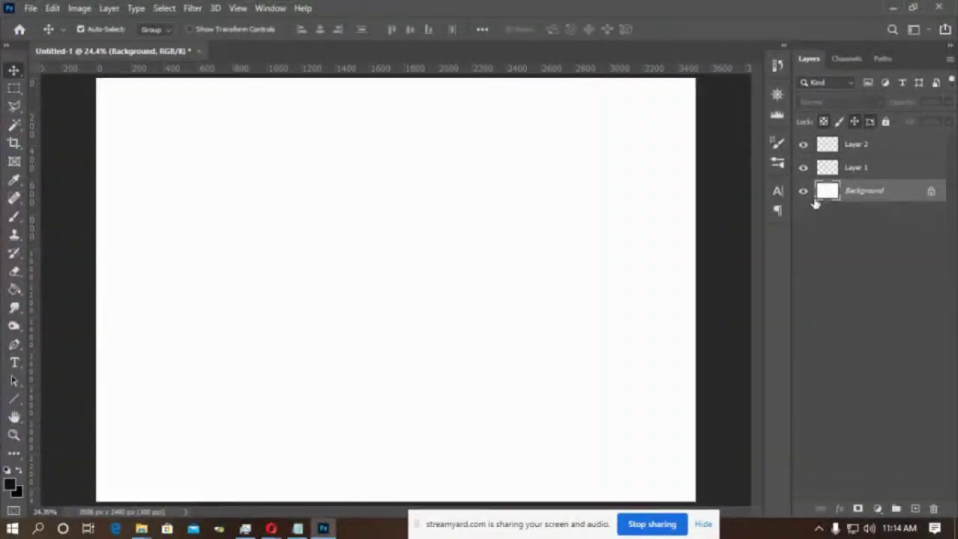
{"action": "left_click", "coordinate": [192, 9]}
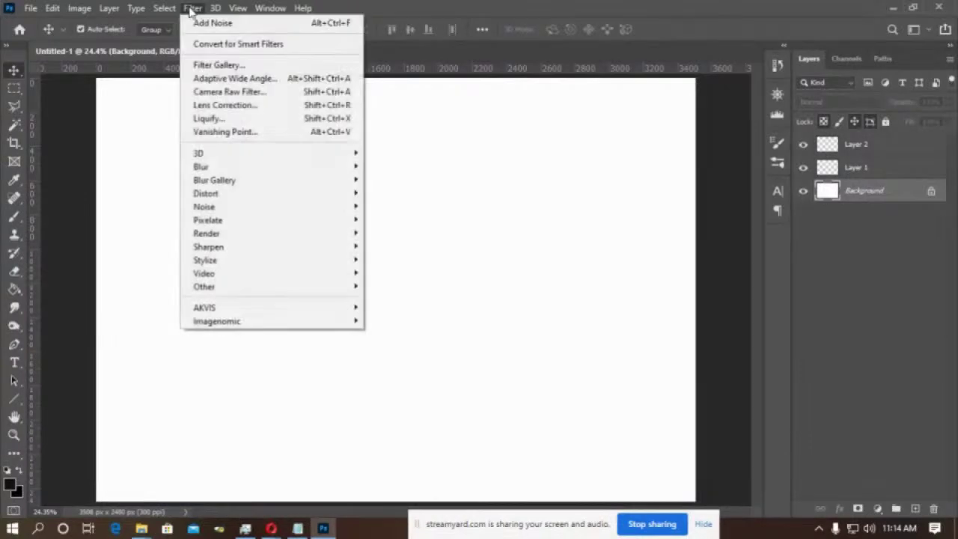
{"action": "left_click", "coordinate": [263, 79]}
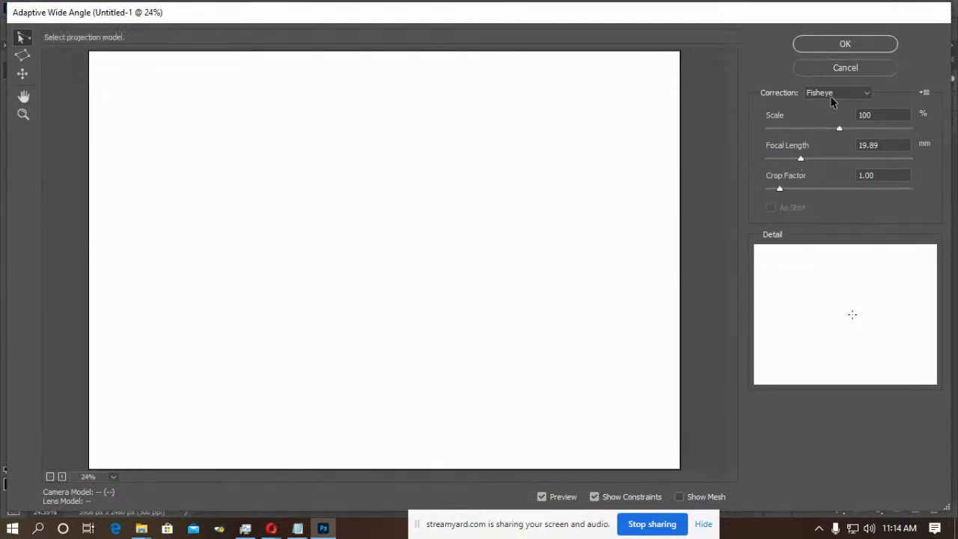
{"action": "left_click", "coordinate": [866, 95]}
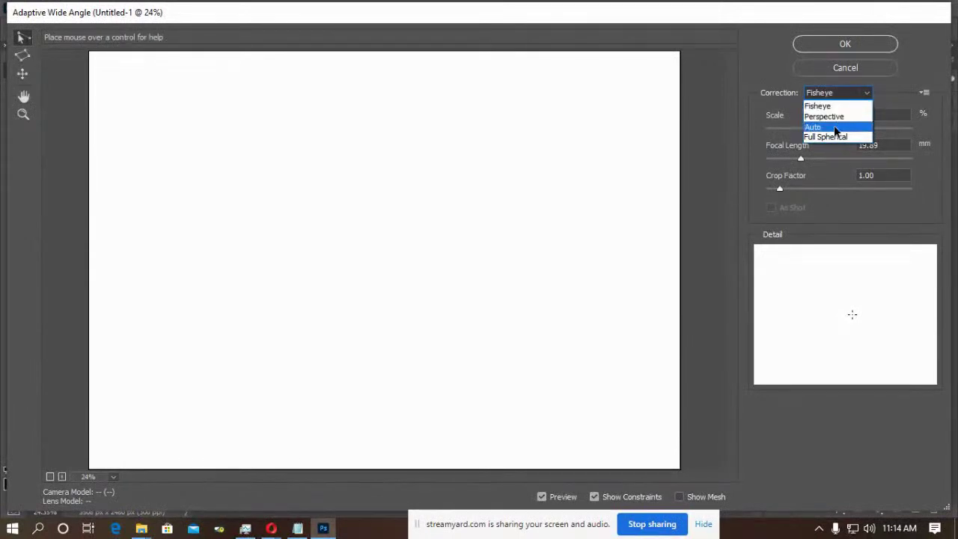
{"action": "left_click", "coordinate": [845, 67]}
{"action": "left_click", "coordinate": [856, 65]}
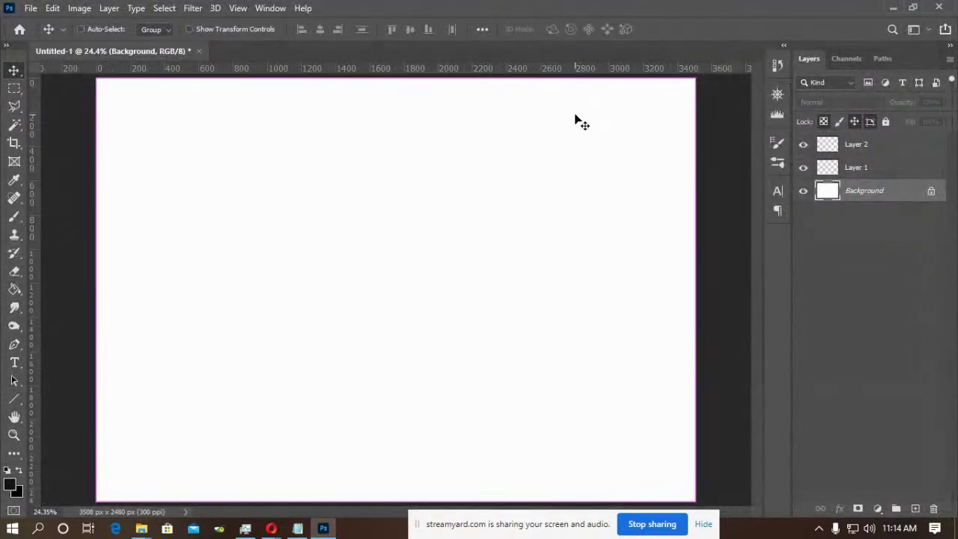
{"action": "key", "text": "ctrl+o"}
Open the image Photo-by-Trim-Nilsen.jpg.
{"action": "scroll", "coordinate": [326, 174], "scroll_direction": "down", "scroll_amount": 5}
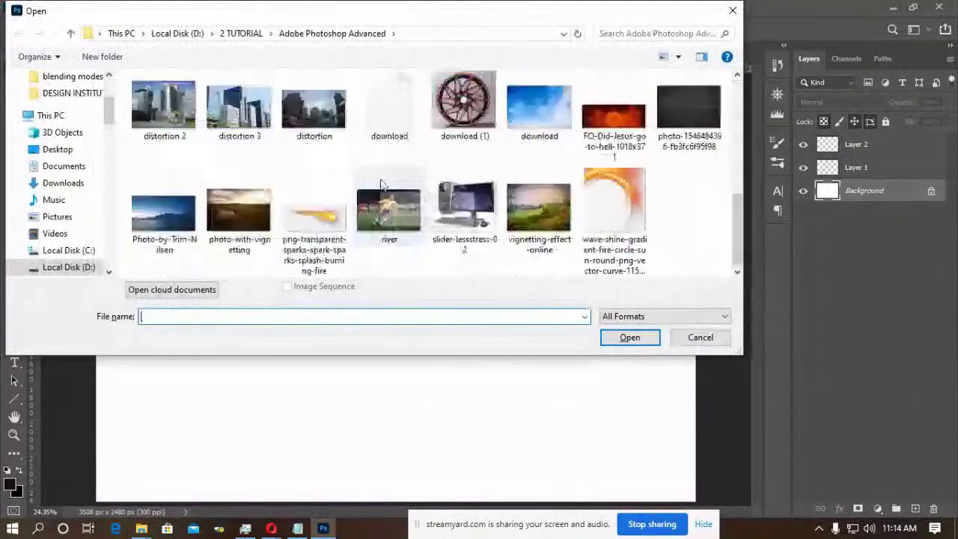
{"action": "left_click", "coordinate": [163, 215]}
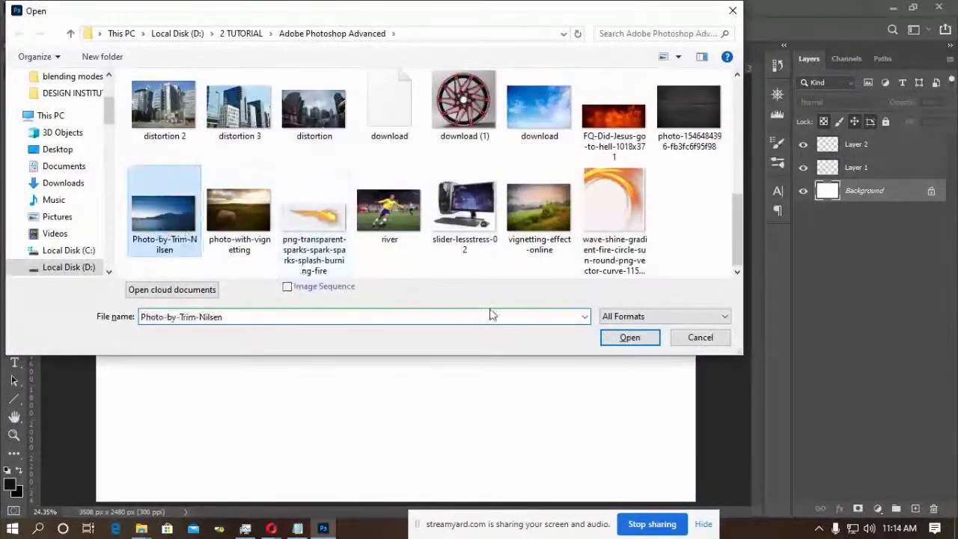
{"action": "left_click", "coordinate": [630, 337]}
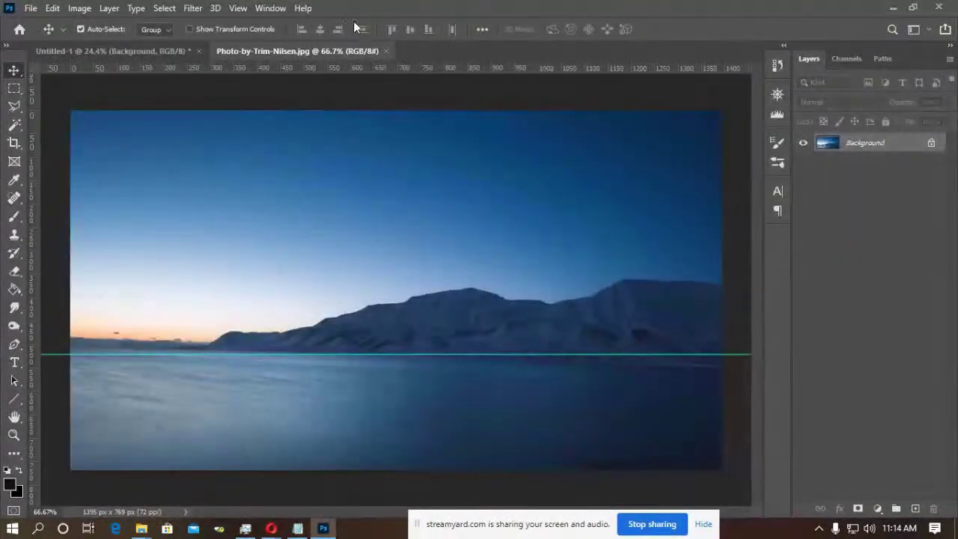
Apply Adaptive Wide Angle Perspective correction: Scale 103, Focal Length 19.50, Crop Factor 2.49.
{"action": "left_click", "coordinate": [196, 9]}
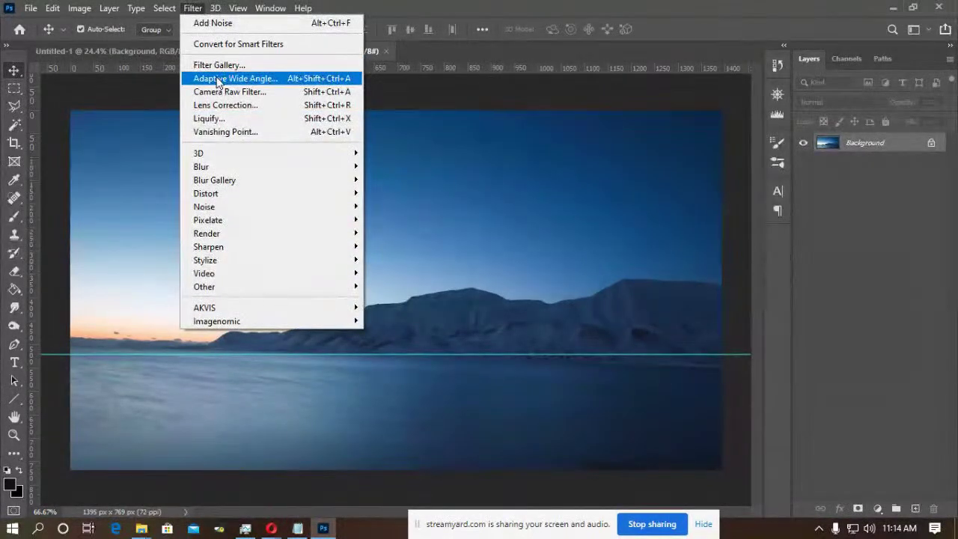
{"action": "left_click", "coordinate": [219, 79]}
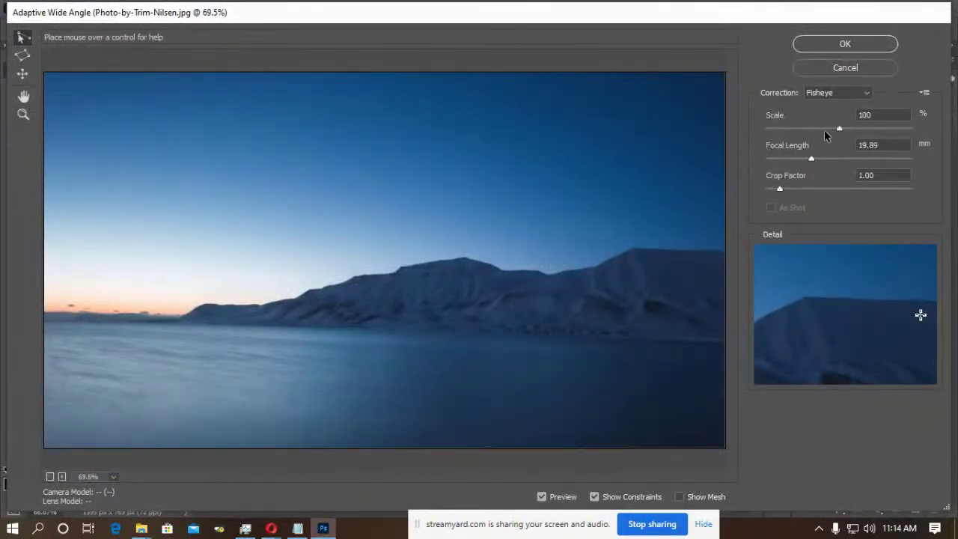
{"action": "mouse_move", "coordinate": [840, 130]}
{"action": "left_mouse_down"}
{"action": "mouse_move", "coordinate": [790, 129]}
{"action": "mouse_move", "coordinate": [906, 133]}
{"action": "mouse_move", "coordinate": [843, 128]}
{"action": "left_mouse_up"}
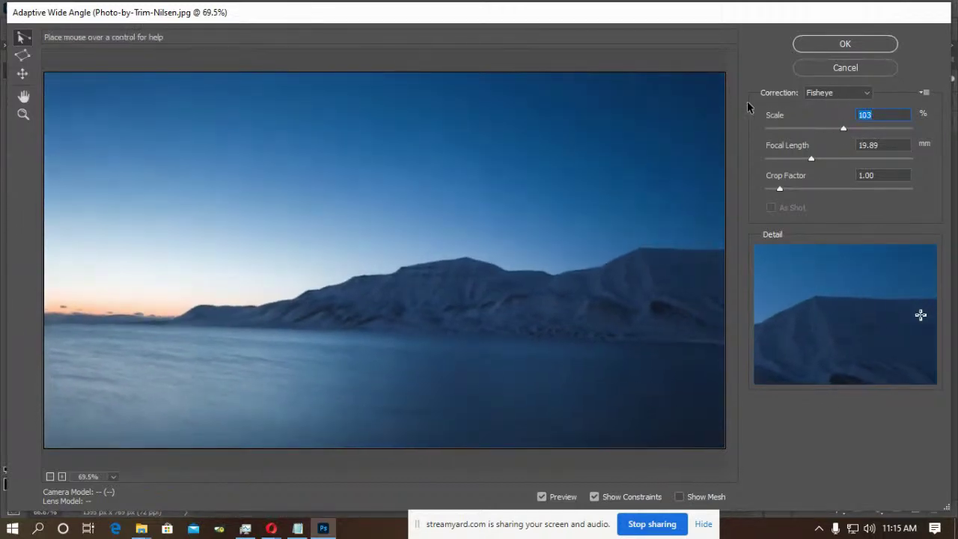
{"action": "left_click", "coordinate": [866, 95]}
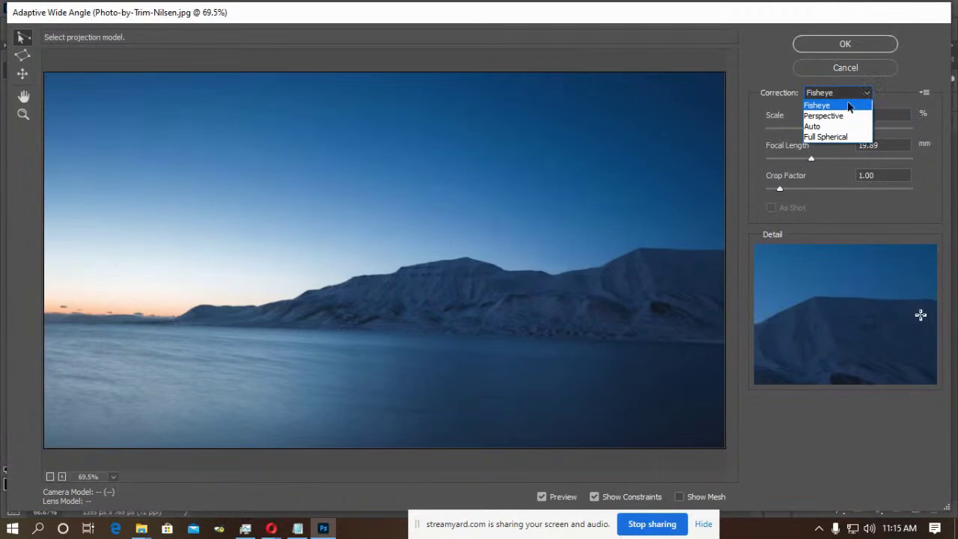
{"action": "left_click", "coordinate": [831, 117]}
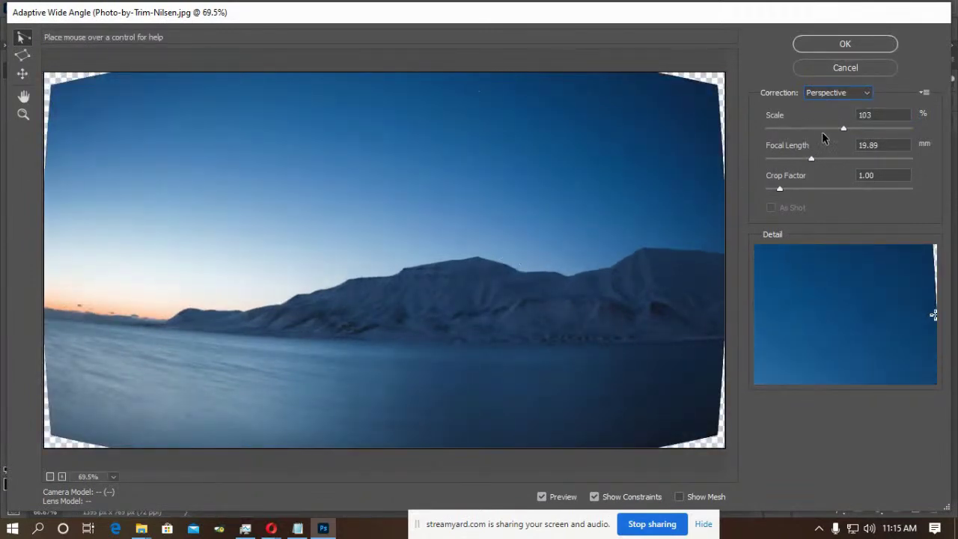
{"action": "mouse_move", "coordinate": [842, 128]}
{"action": "left_mouse_down"}
{"action": "mouse_move", "coordinate": [828, 133]}
{"action": "mouse_move", "coordinate": [844, 129]}
{"action": "left_mouse_up"}
{"action": "left_click_drag", "start_coordinate": [812, 158], "coordinate": [828, 165]}
{"action": "left_click_drag", "start_coordinate": [797, 170], "coordinate": [800, 194]}
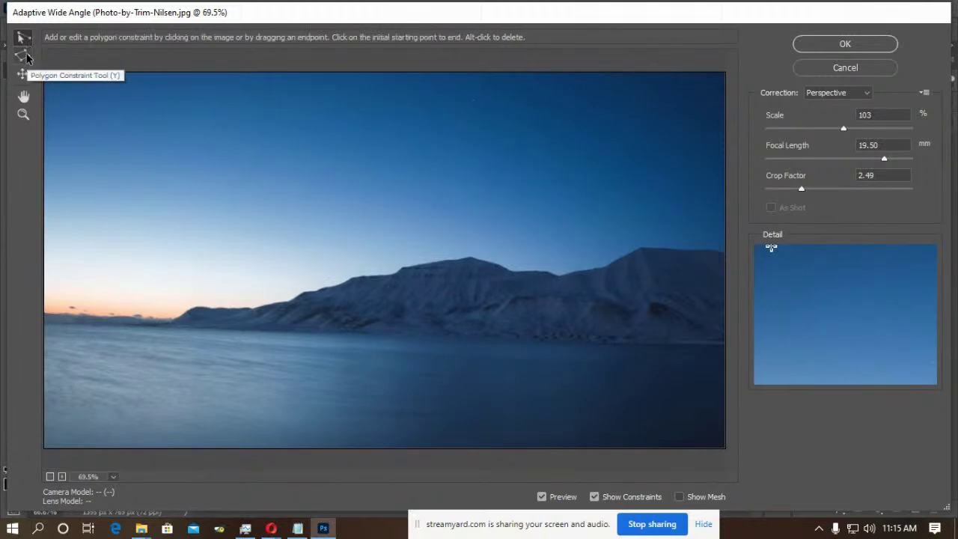
{"action": "left_click", "coordinate": [25, 57]}
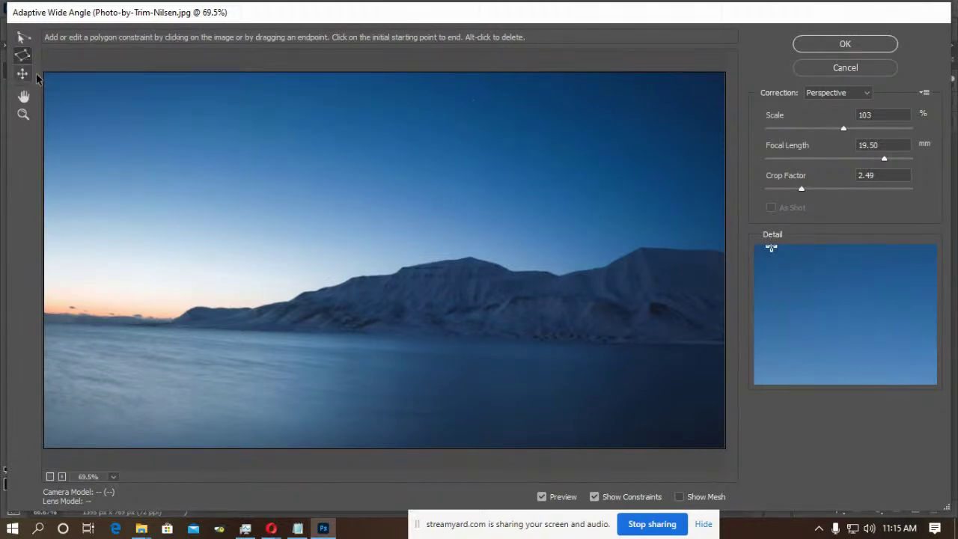
Draw a six-corner polygon constraint around the mountain photo, pulling its left corner inward.
{"action": "left_click", "coordinate": [117, 133]}
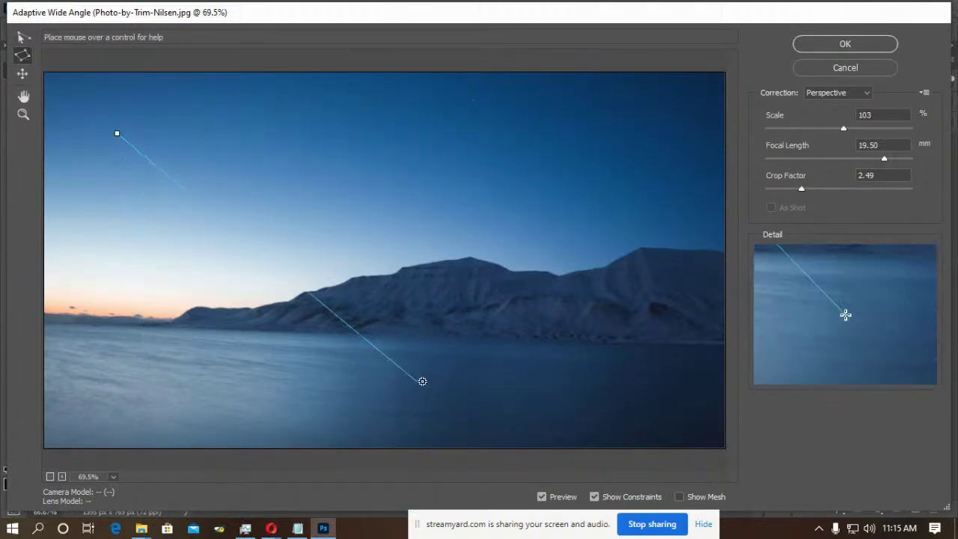
{"action": "left_click", "coordinate": [301, 406]}
{"action": "left_click", "coordinate": [591, 359]}
{"action": "left_click", "coordinate": [646, 160]}
{"action": "left_click", "coordinate": [364, 78]}
{"action": "left_click", "coordinate": [122, 132]}
{"action": "left_click", "coordinate": [116, 133]}
{"action": "left_click_drag", "start_coordinate": [117, 131], "coordinate": [199, 154]}
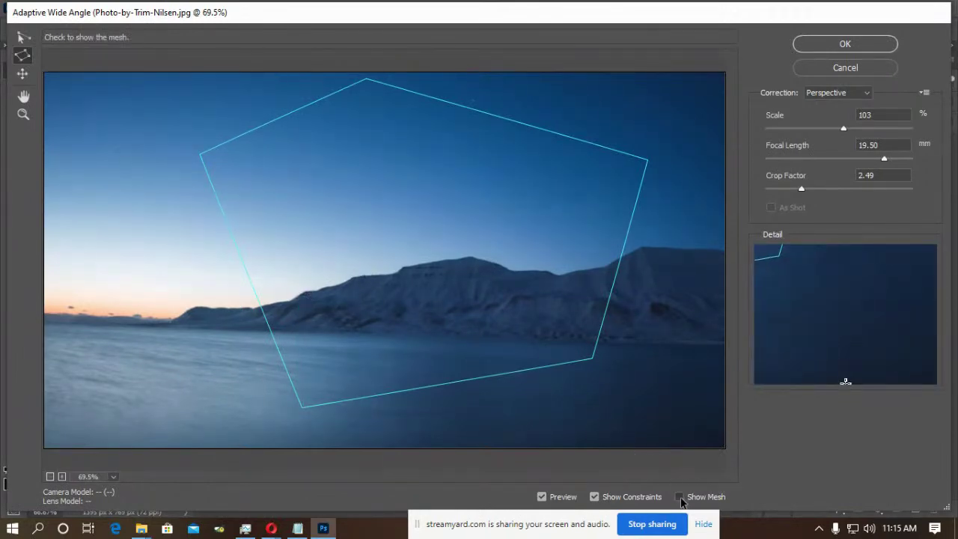
Show the mesh, shift the image left, then discard the wide-angle correction.
{"action": "left_click", "coordinate": [679, 496]}
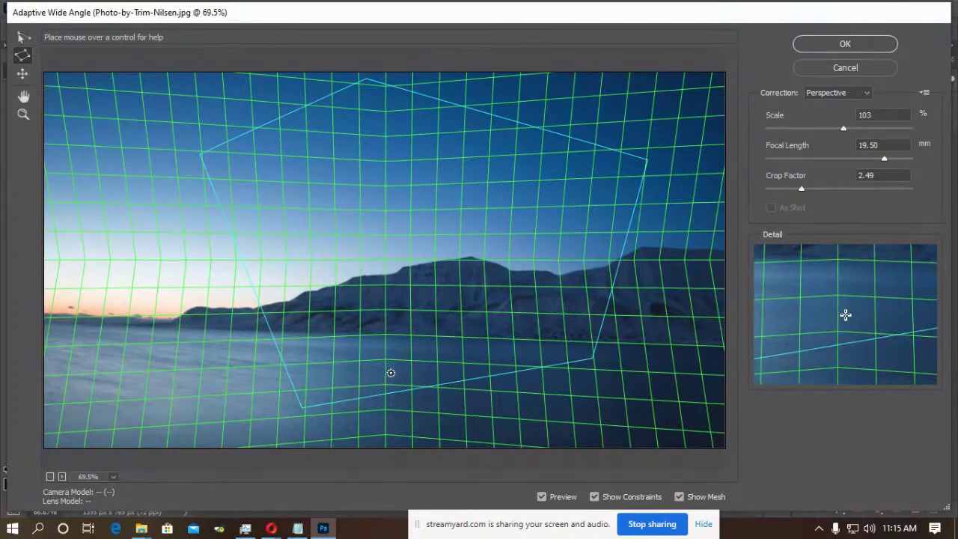
{"action": "left_click", "coordinate": [22, 73]}
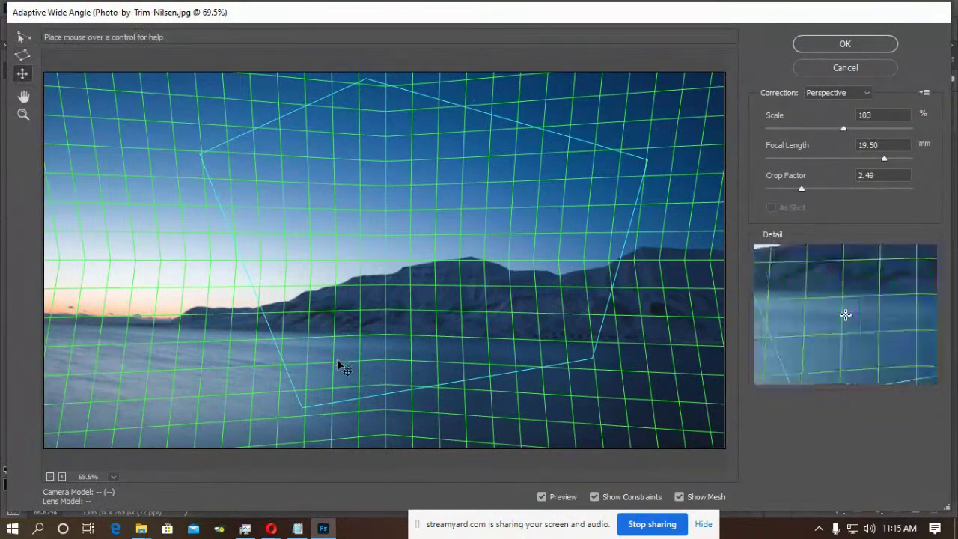
{"action": "left_click_drag", "start_coordinate": [303, 409], "coordinate": [277, 411]}
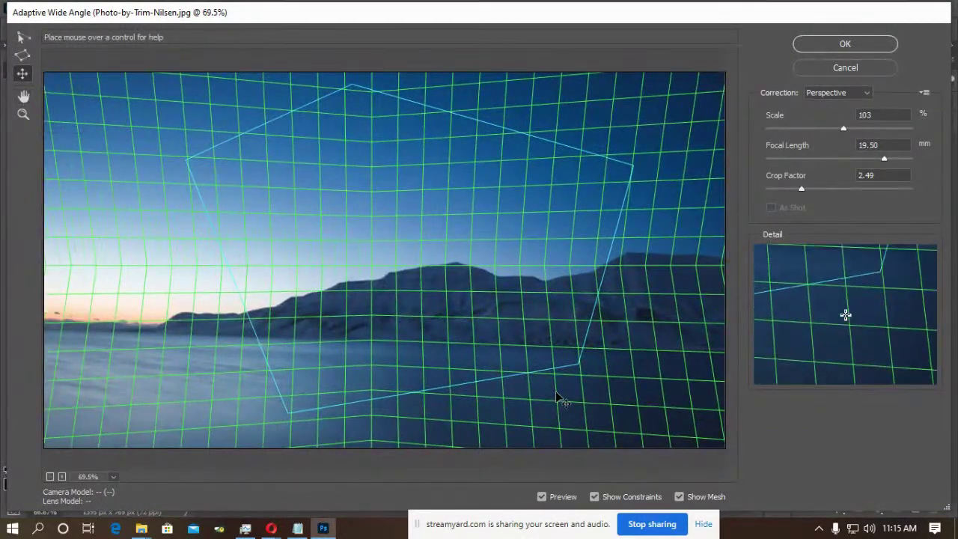
{"action": "left_click", "coordinate": [841, 68]}
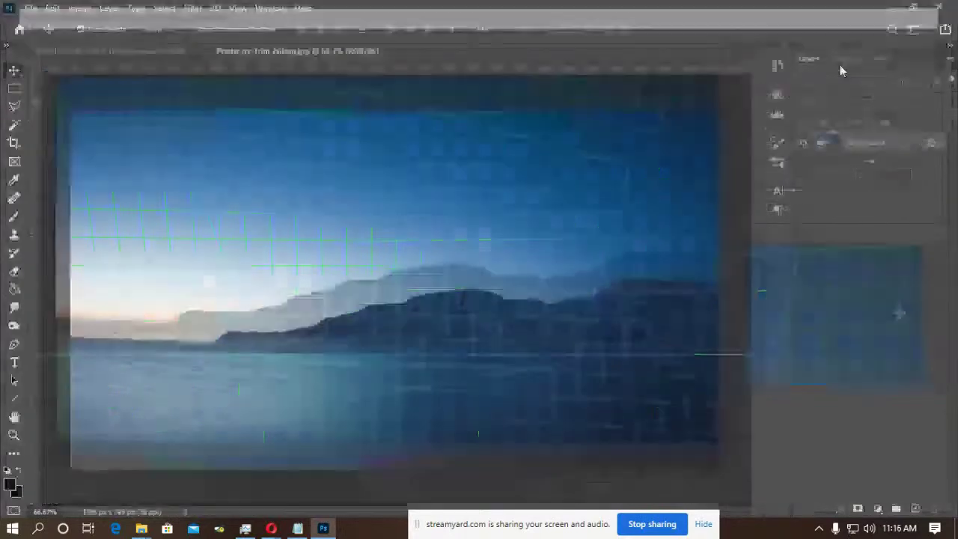
In the Camera Raw Filter, set Clarity -1, Dehaze -18, Vibrance -1 and Saturation -7.
{"action": "left_click", "coordinate": [196, 8]}
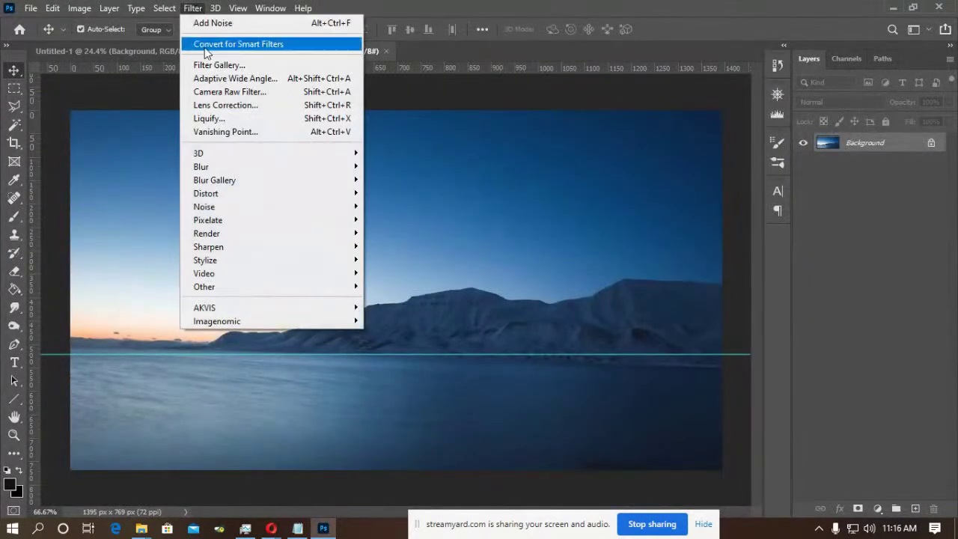
{"action": "left_click", "coordinate": [246, 92]}
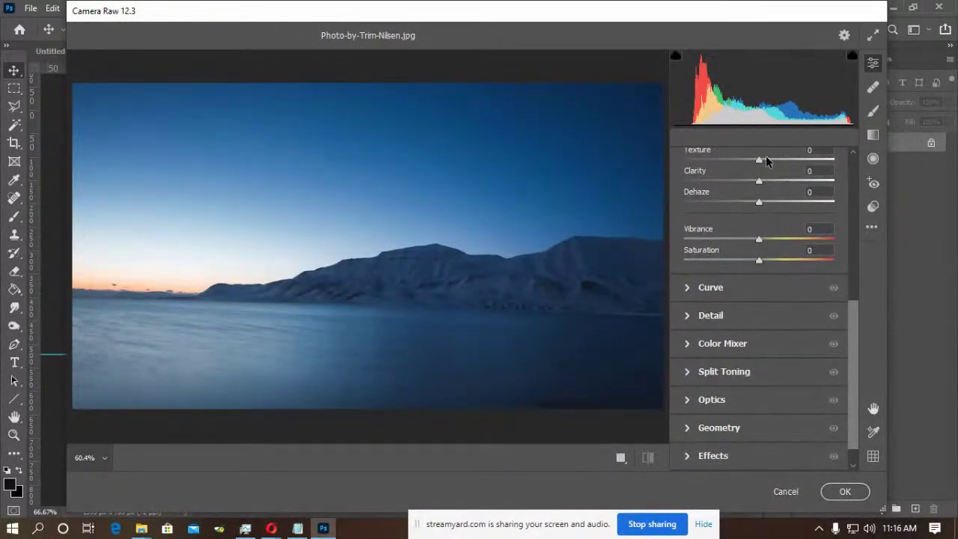
{"action": "mouse_move", "coordinate": [761, 183]}
{"action": "left_mouse_down"}
{"action": "mouse_move", "coordinate": [787, 184]}
{"action": "mouse_move", "coordinate": [750, 184]}
{"action": "mouse_move", "coordinate": [834, 184]}
{"action": "mouse_move", "coordinate": [675, 189]}
{"action": "mouse_move", "coordinate": [795, 193]}
{"action": "mouse_move", "coordinate": [759, 193]}
{"action": "left_mouse_up"}
{"action": "left_click_drag", "start_coordinate": [477, 15], "coordinate": [464, 27]}
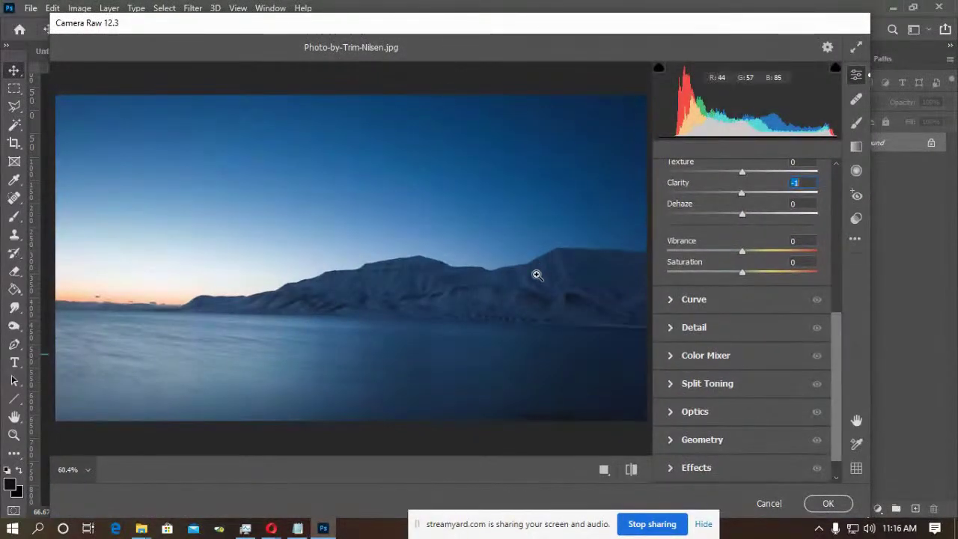
{"action": "left_click_drag", "start_coordinate": [742, 216], "coordinate": [736, 274]}
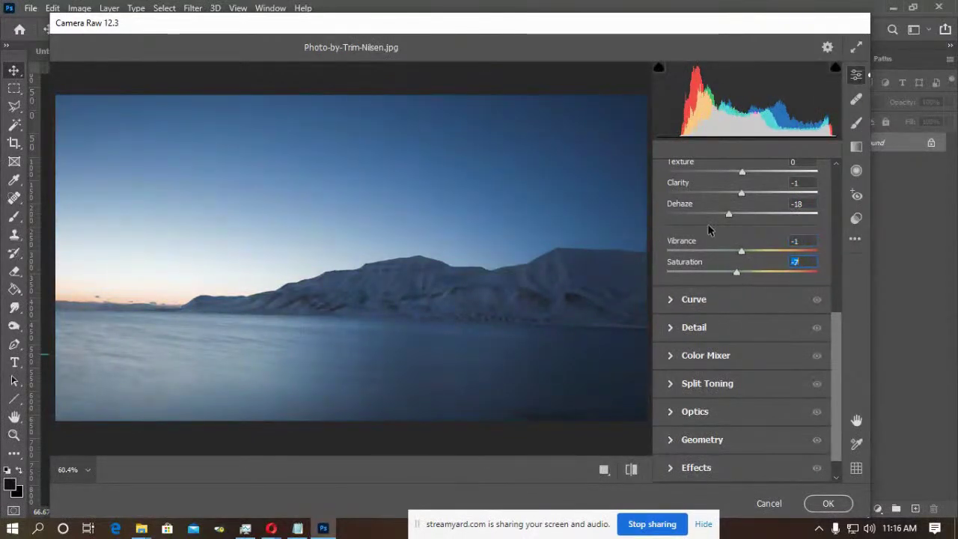
{"action": "scroll", "coordinate": [710, 229], "scroll_direction": "up", "scroll_amount": 3}
{"action": "scroll", "coordinate": [710, 204], "scroll_direction": "up", "scroll_amount": 2}
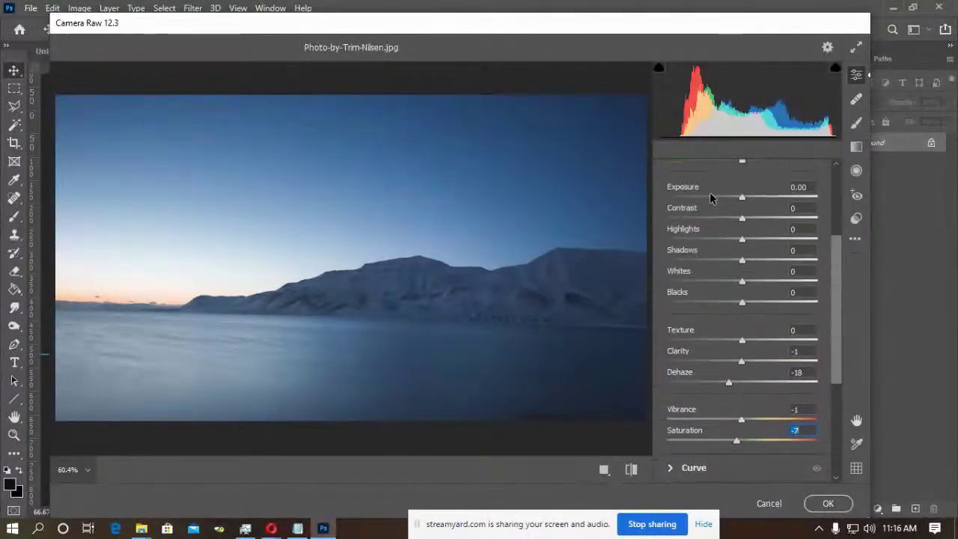
Raise Camera Raw Exposure to +0.70 and reposition the dialog slightly.
{"action": "scroll", "coordinate": [712, 208], "scroll_direction": "up", "scroll_amount": 2}
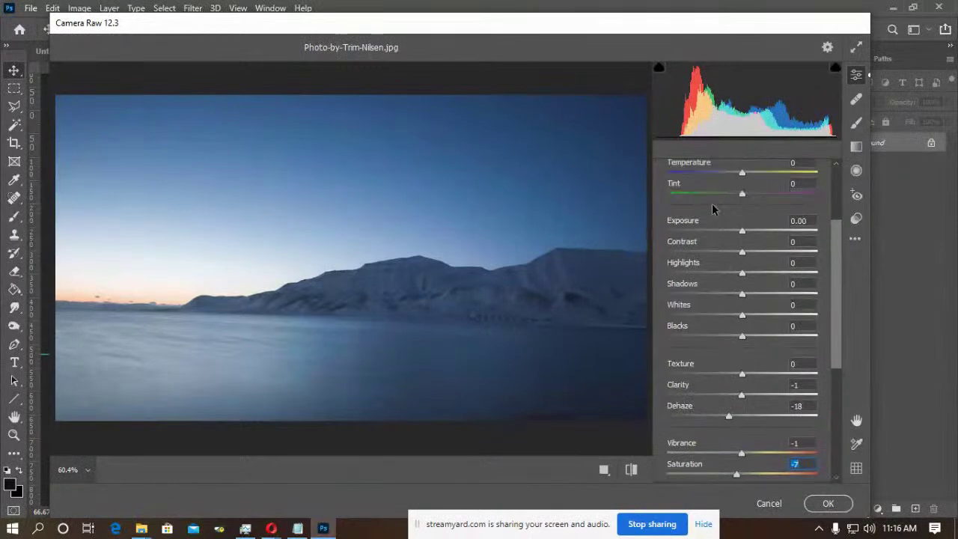
{"action": "mouse_move", "coordinate": [745, 268]}
{"action": "left_mouse_down"}
{"action": "mouse_move", "coordinate": [763, 270]}
{"action": "mouse_move", "coordinate": [752, 263]}
{"action": "left_mouse_up"}
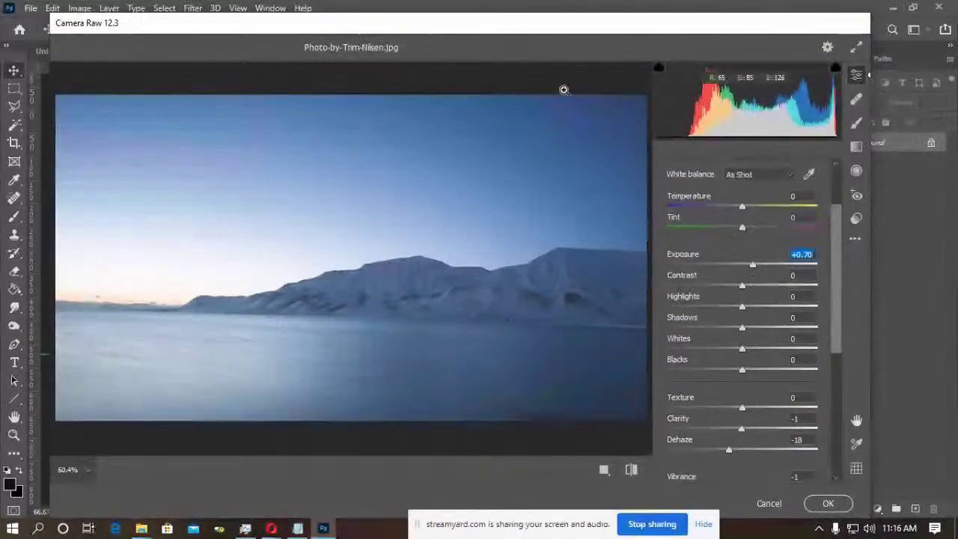
{"action": "mouse_move", "coordinate": [567, 30]}
{"action": "left_mouse_down"}
{"action": "mouse_move", "coordinate": [571, 100]}
{"action": "mouse_move", "coordinate": [568, 33]}
{"action": "left_mouse_up"}
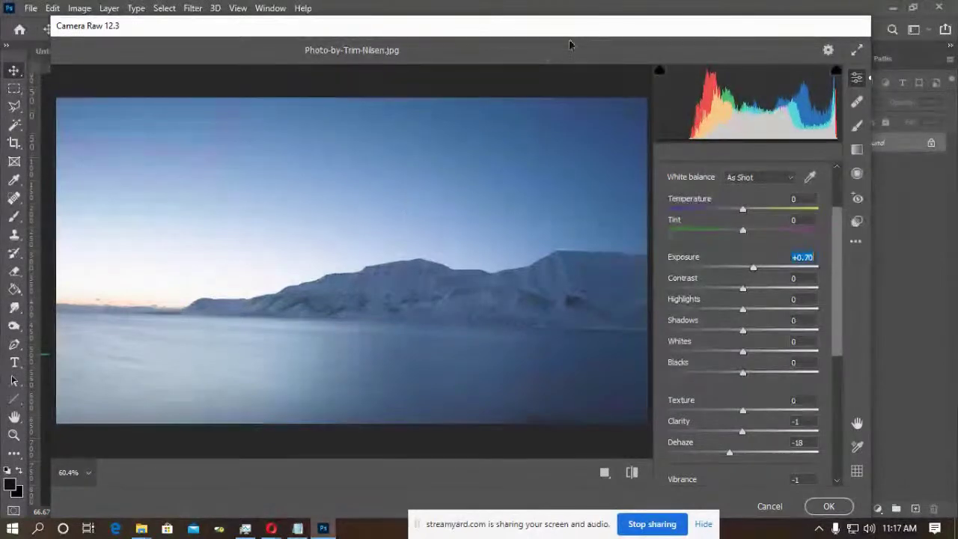
{"action": "left_click_drag", "start_coordinate": [570, 31], "coordinate": [514, 37]}
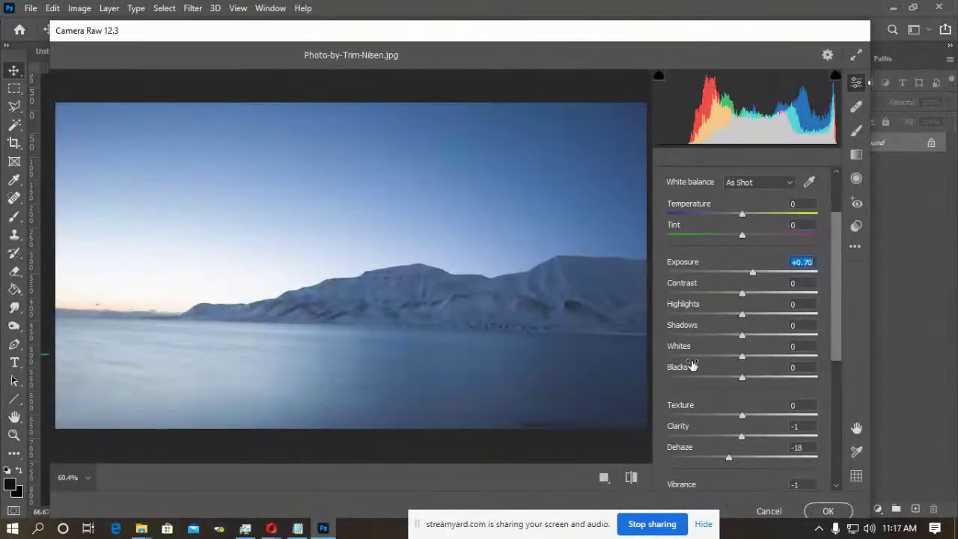
Adjust the tone curve, lowering Lights to -26 and raising Darks to +36.
{"action": "scroll", "coordinate": [691, 366], "scroll_direction": "down", "scroll_amount": 7}
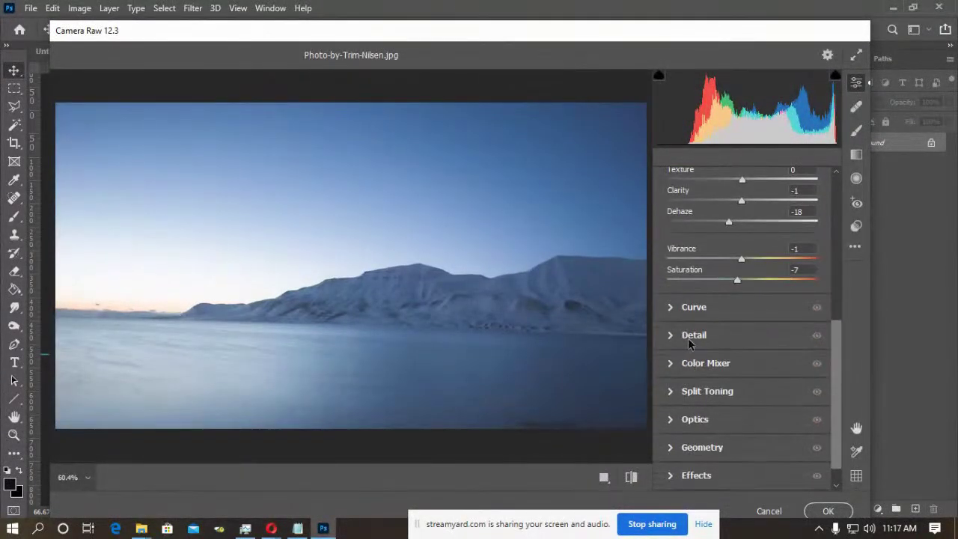
{"action": "left_click", "coordinate": [672, 308]}
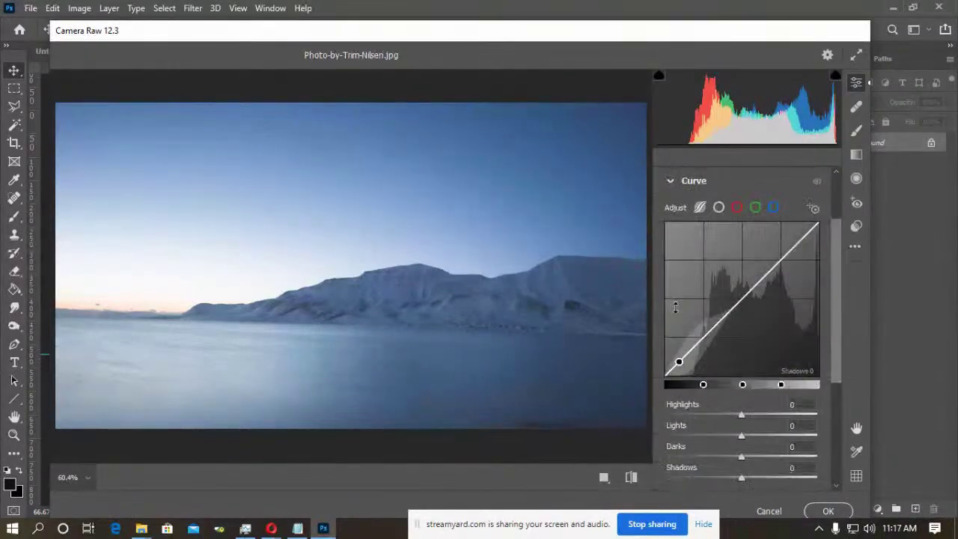
{"action": "left_click", "coordinate": [713, 328]}
{"action": "left_click_drag", "start_coordinate": [713, 328], "coordinate": [713, 338]}
{"action": "left_click_drag", "start_coordinate": [776, 271], "coordinate": [777, 291]}
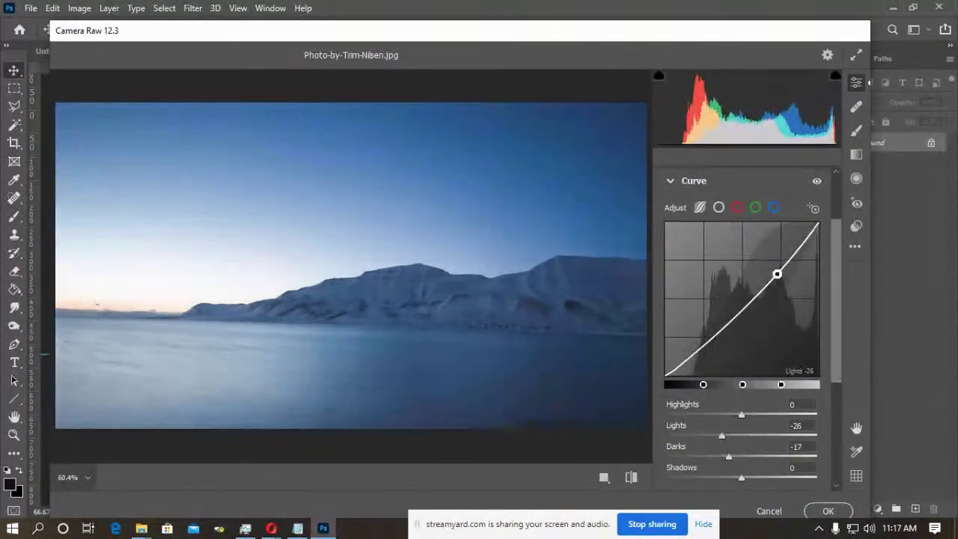
{"action": "left_click_drag", "start_coordinate": [720, 338], "coordinate": [723, 312]}
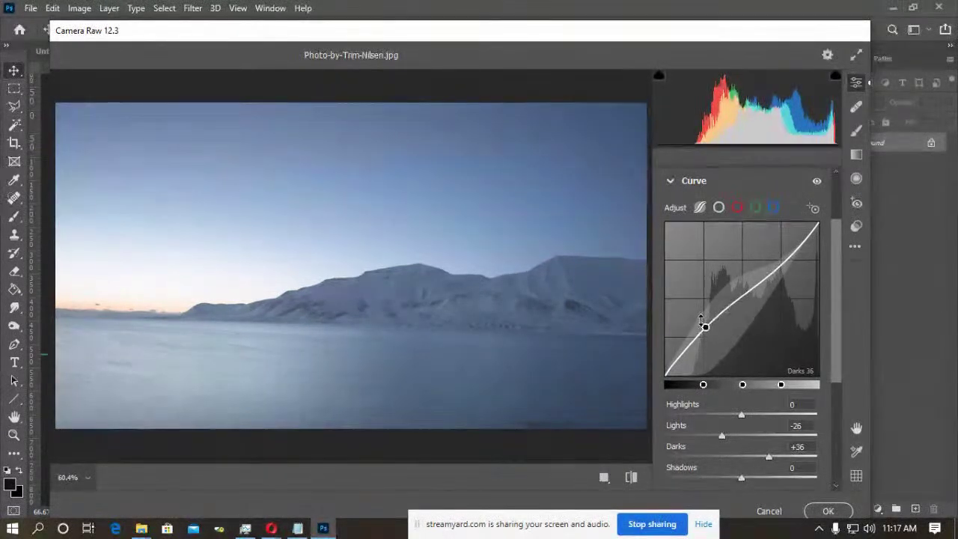
Add film grain and a strong dark vignette to the photo.
{"action": "scroll", "coordinate": [701, 324], "scroll_direction": "down", "scroll_amount": 3}
{"action": "scroll", "coordinate": [701, 323], "scroll_direction": "down", "scroll_amount": 3}
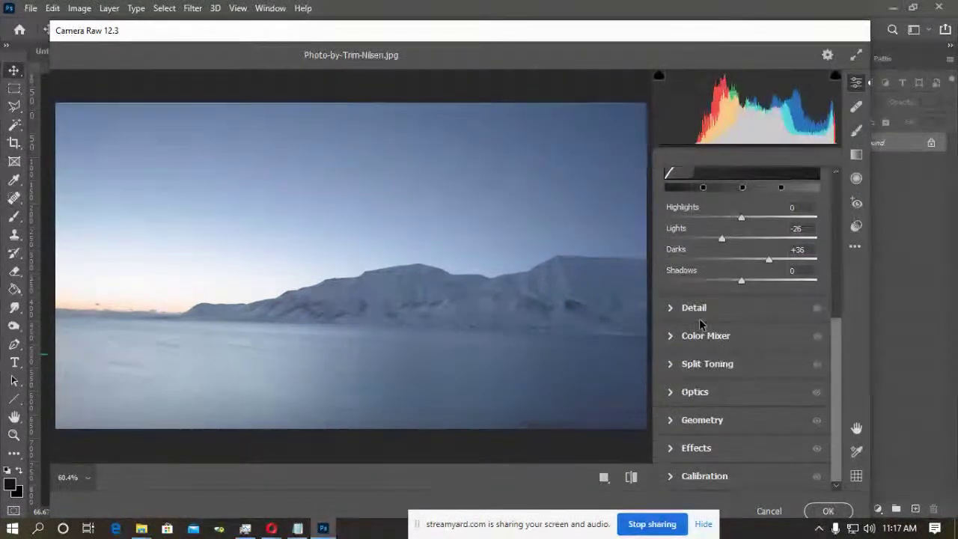
{"action": "left_click", "coordinate": [682, 448]}
{"action": "mouse_move", "coordinate": [667, 423]}
{"action": "left_mouse_down"}
{"action": "mouse_move", "coordinate": [703, 424]}
{"action": "mouse_move", "coordinate": [668, 425]}
{"action": "left_mouse_up"}
{"action": "left_click_drag", "start_coordinate": [743, 450], "coordinate": [692, 449]}
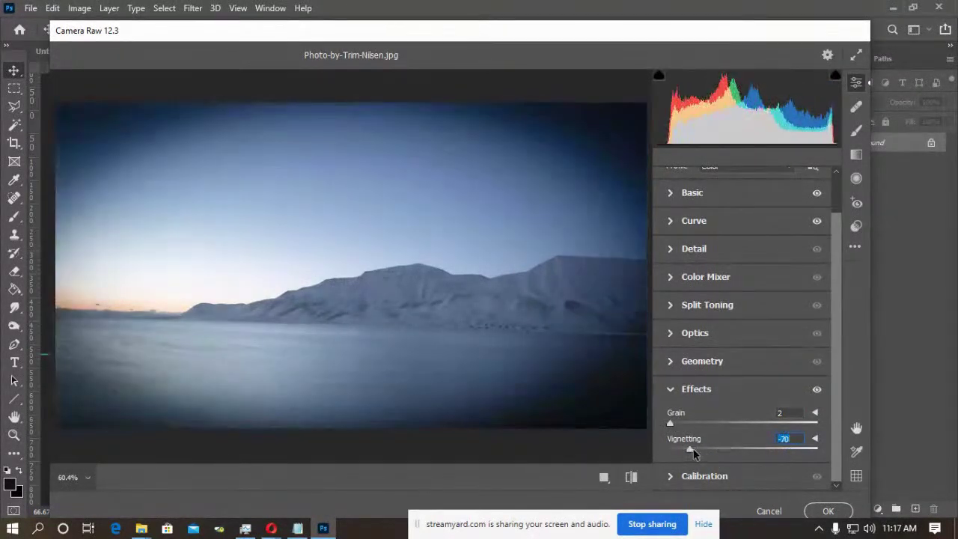
Apply Upright Auto geometry correction, then cancel Camera Raw to discard all edits.
{"action": "left_click", "coordinate": [678, 362]}
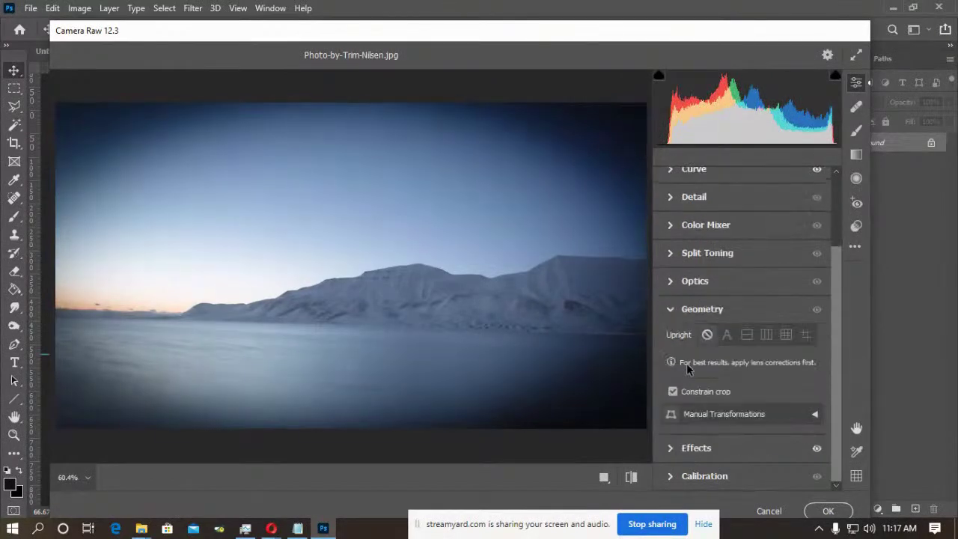
{"action": "left_click", "coordinate": [726, 335]}
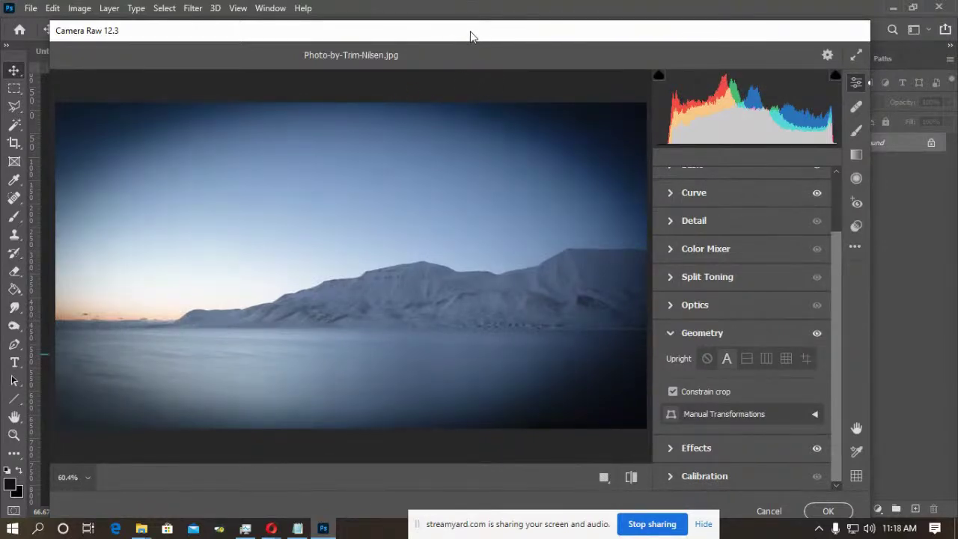
{"action": "left_click_drag", "start_coordinate": [837, 276], "coordinate": [844, 318]}
{"action": "left_click_drag", "start_coordinate": [738, 38], "coordinate": [688, 39]}
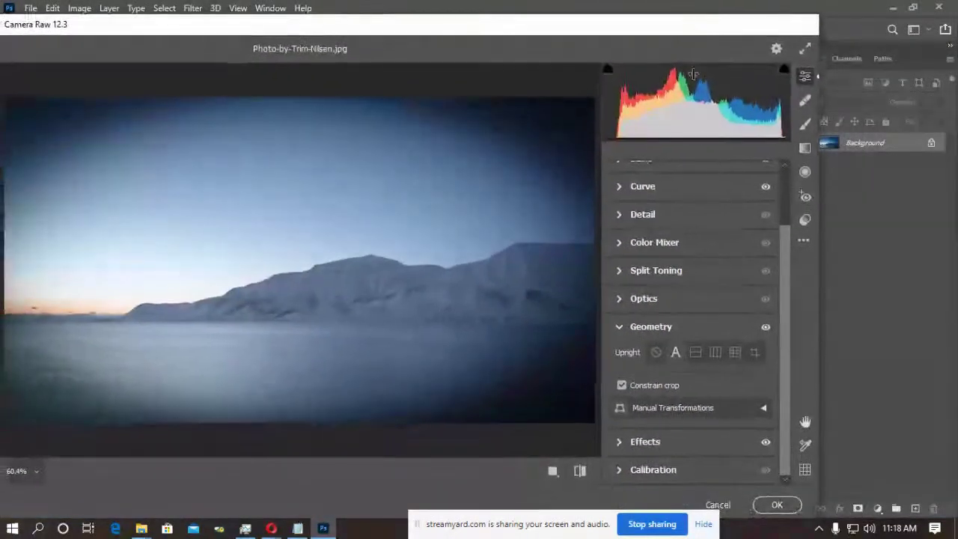
{"action": "left_click", "coordinate": [718, 504]}
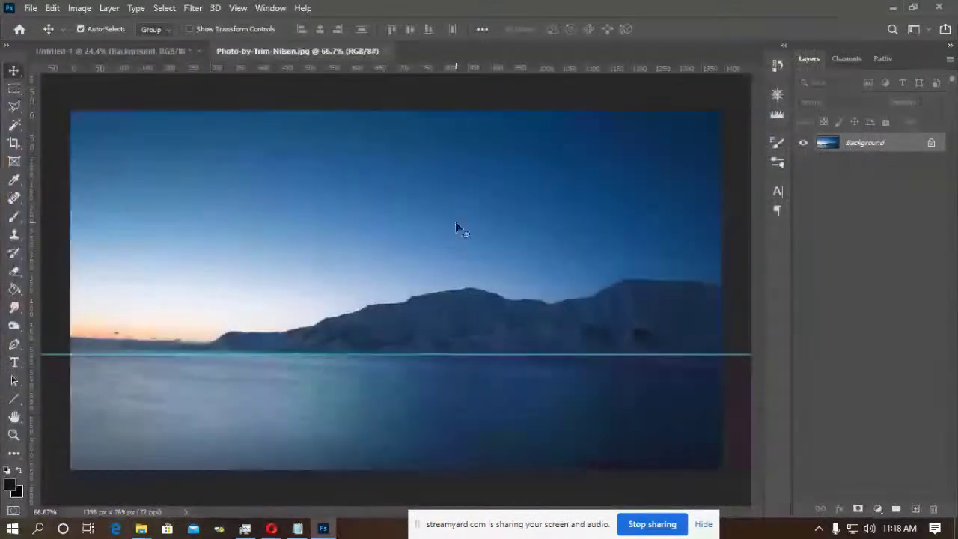
{"action": "left_click", "coordinate": [193, 9]}
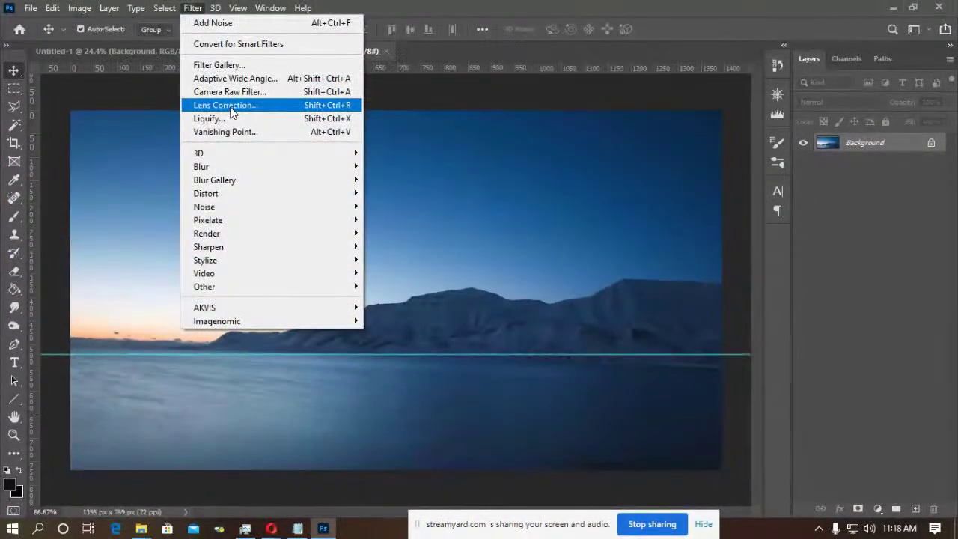
{"action": "left_click", "coordinate": [584, 107]}
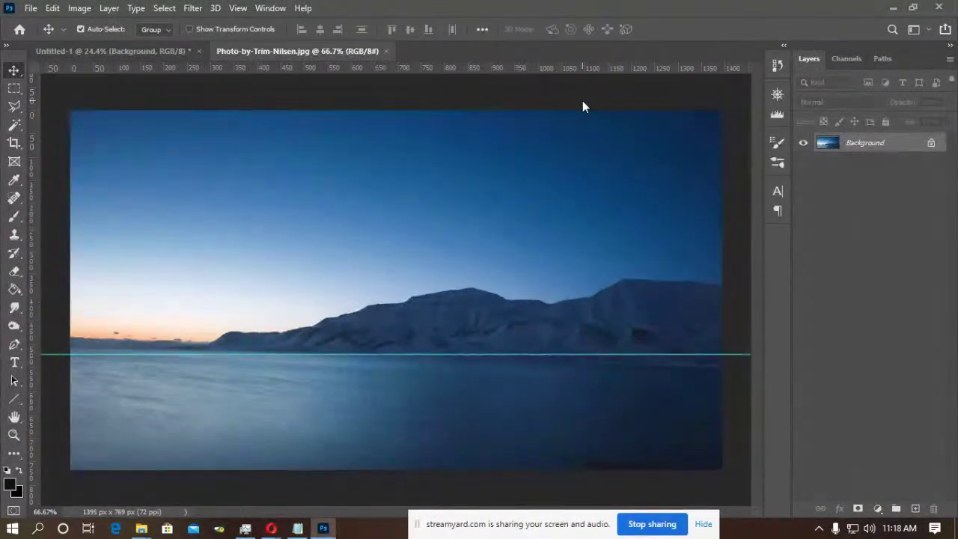
{"action": "left_click", "coordinate": [387, 51]}
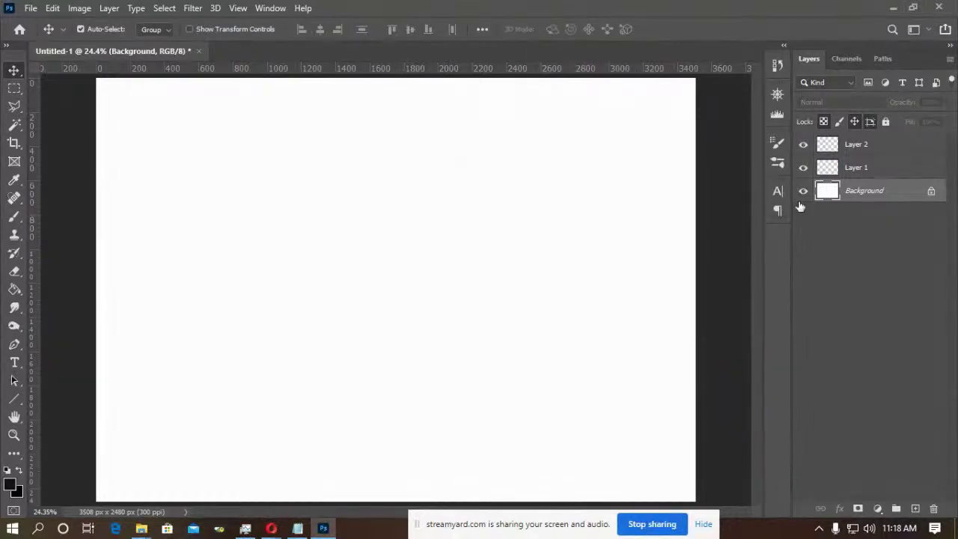
Select the Line tool and make Layer 1 the active drawing layer.
{"action": "left_click", "coordinate": [13, 399]}
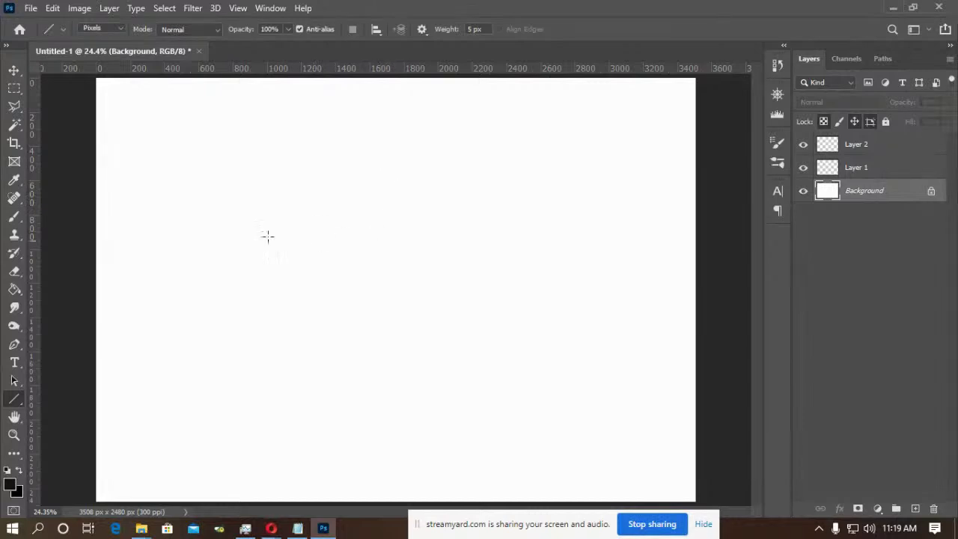
{"action": "left_click", "coordinate": [46, 27]}
{"action": "left_click", "coordinate": [91, 283]}
{"action": "left_click", "coordinate": [857, 166]}
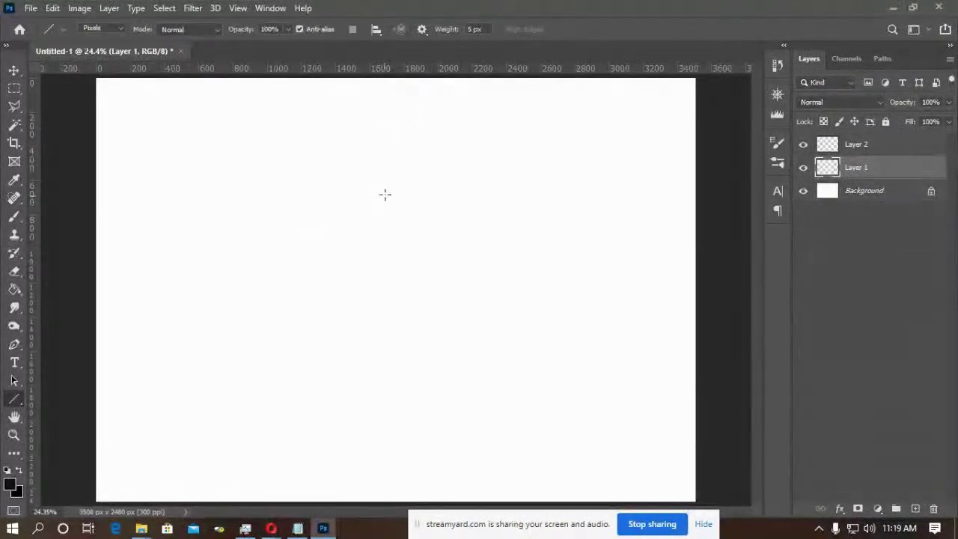
{"action": "key", "text": "b"}
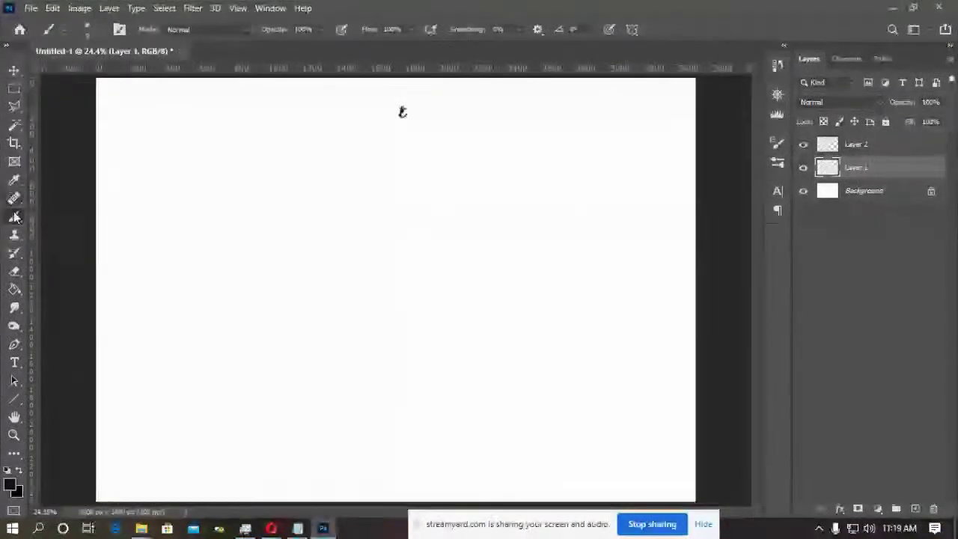
{"action": "key", "text": "l"}
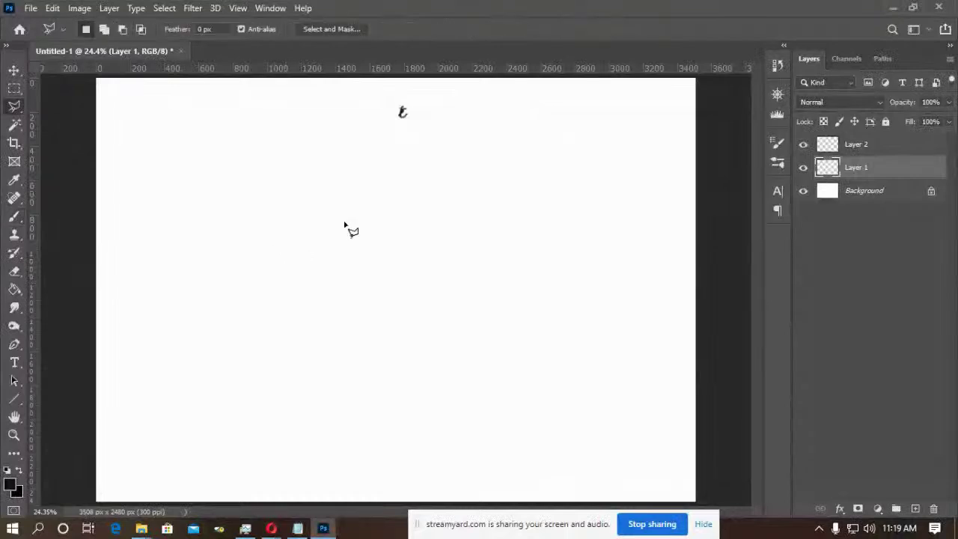
{"action": "left_click", "coordinate": [15, 400]}
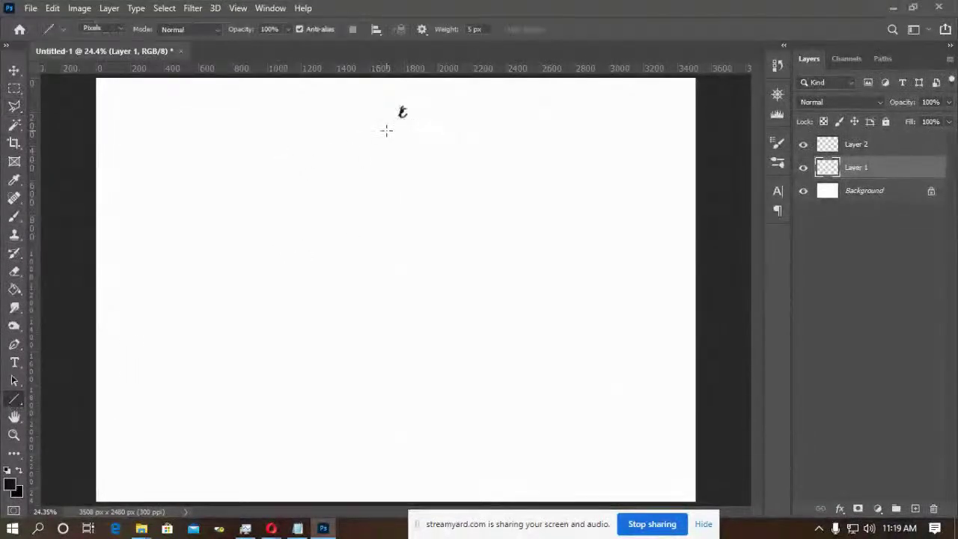
Draw six straight lines across the canvas, several fanning from one top apex.
{"action": "left_click_drag", "start_coordinate": [402, 112], "coordinate": [617, 484]}
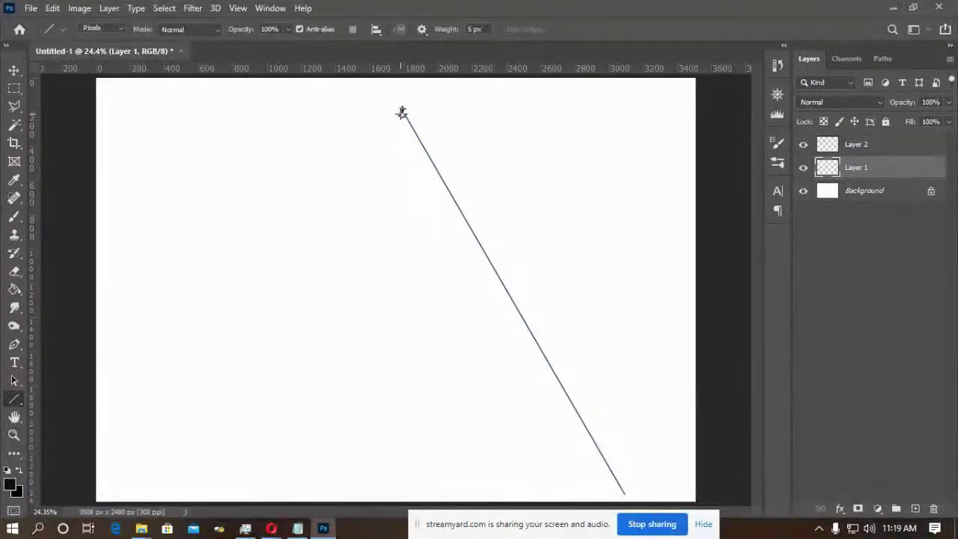
{"action": "left_click_drag", "start_coordinate": [402, 112], "coordinate": [350, 496]}
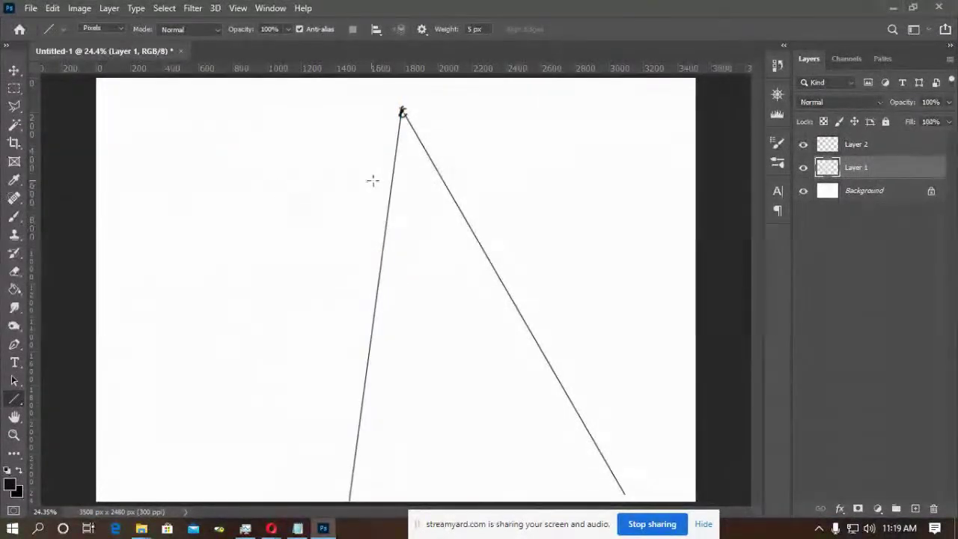
{"action": "left_click_drag", "start_coordinate": [126, 354], "coordinate": [581, 98]}
{"action": "left_click_drag", "start_coordinate": [442, 178], "coordinate": [661, 340]}
{"action": "left_click_drag", "start_coordinate": [403, 111], "coordinate": [664, 488]}
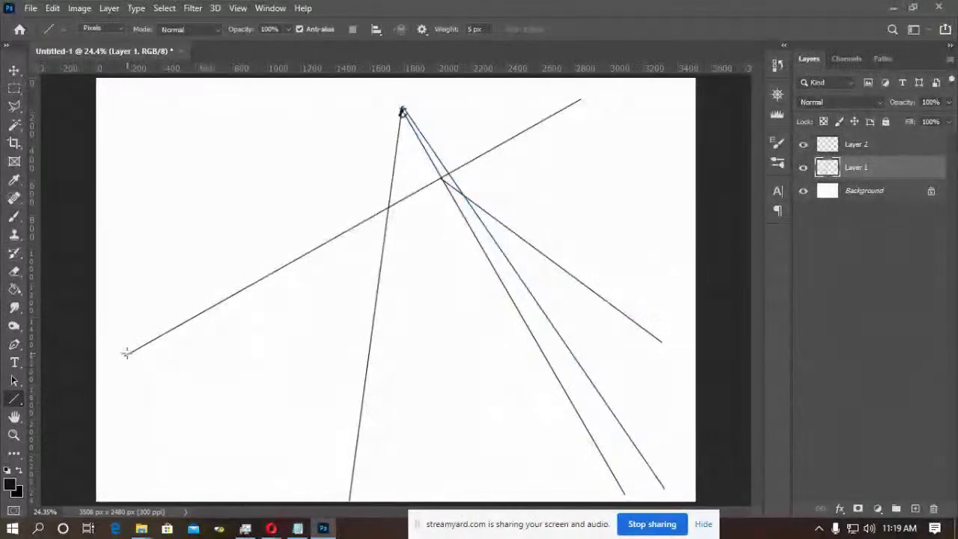
{"action": "mouse_move", "coordinate": [113, 360]}
{"action": "left_mouse_down"}
{"action": "mouse_move", "coordinate": [567, 415]}
{"action": "mouse_move", "coordinate": [715, 359]}
{"action": "mouse_move", "coordinate": [171, 360]}
{"action": "mouse_move", "coordinate": [104, 347]}
{"action": "left_mouse_up"}
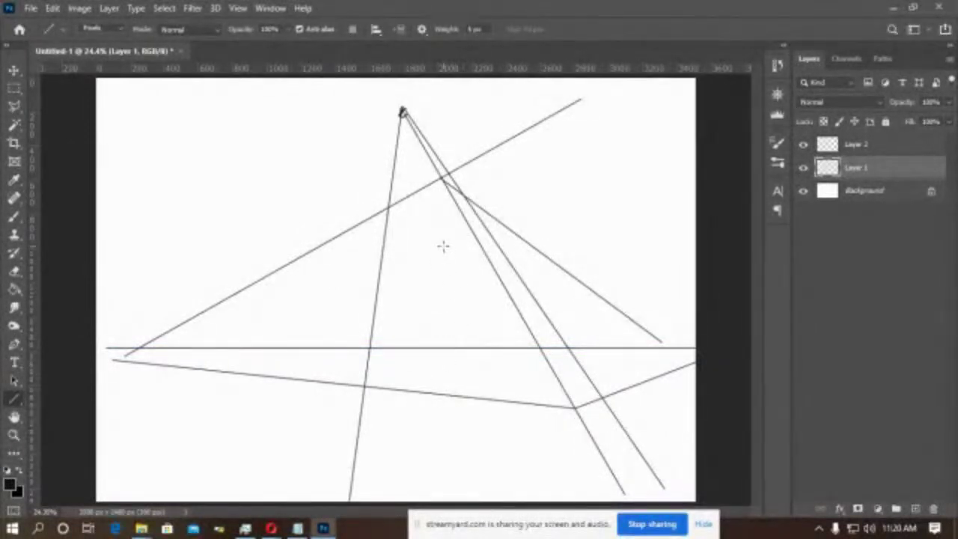
Fill the central area and the part below the horizontal line black with the Paint Bucket.
{"action": "left_click", "coordinate": [13, 289]}
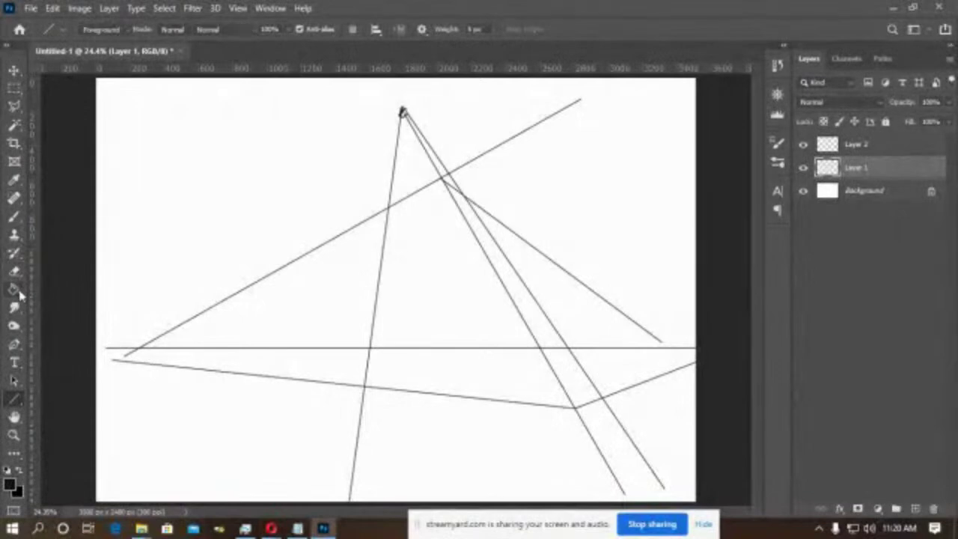
{"action": "left_click", "coordinate": [438, 273]}
{"action": "left_click", "coordinate": [464, 378]}
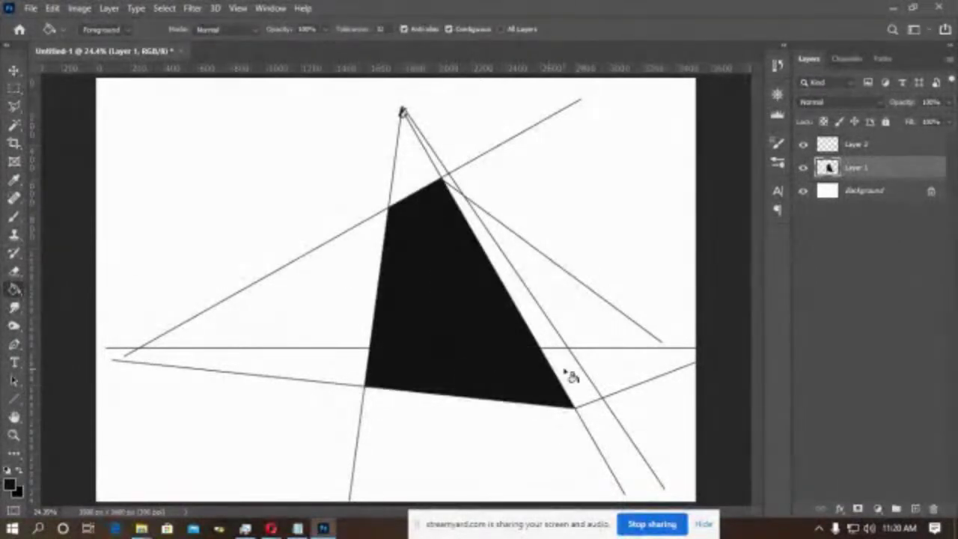
Set a pink foreground colour and fill both parts of the thin strip pink.
{"action": "left_click", "coordinate": [11, 484]}
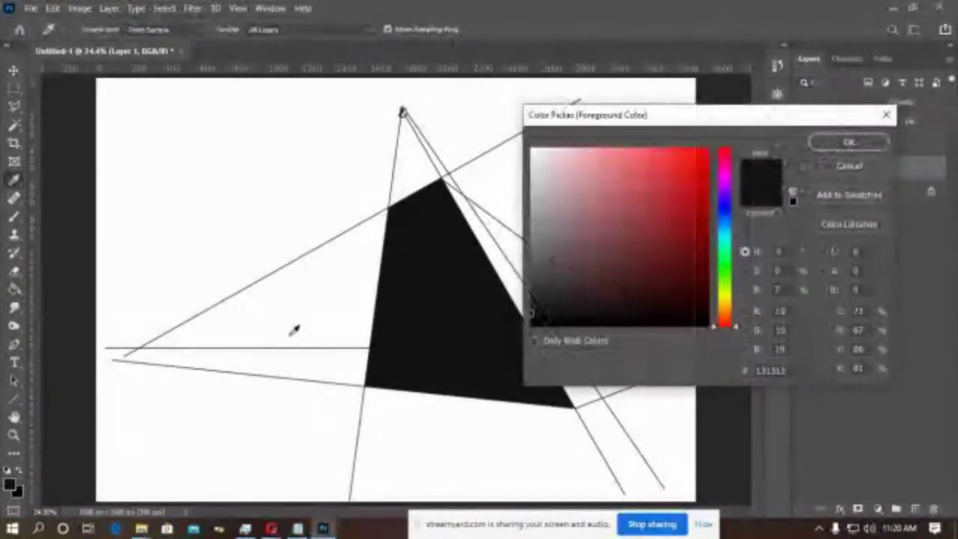
{"action": "left_click", "coordinate": [591, 187]}
{"action": "left_click", "coordinate": [849, 141]}
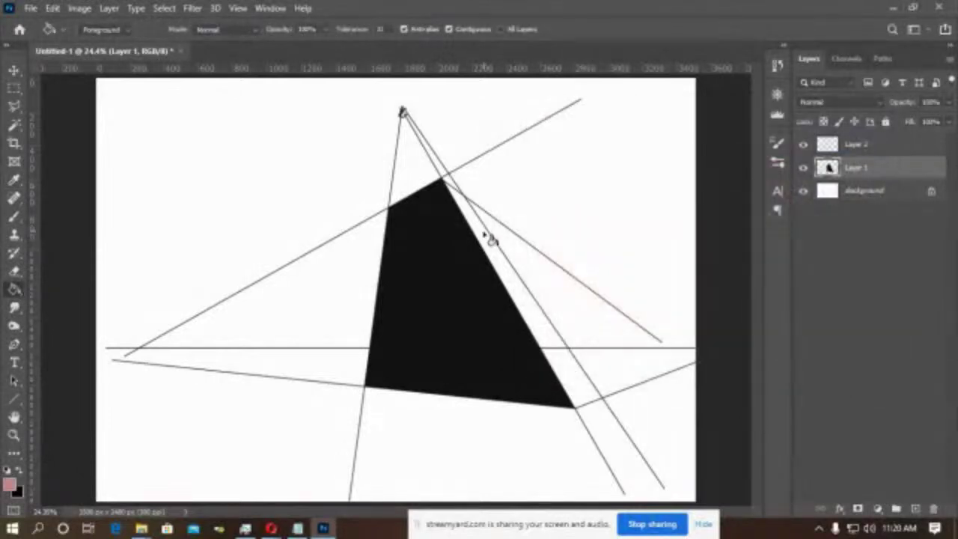
{"action": "left_click", "coordinate": [495, 243]}
{"action": "left_click", "coordinate": [562, 366]}
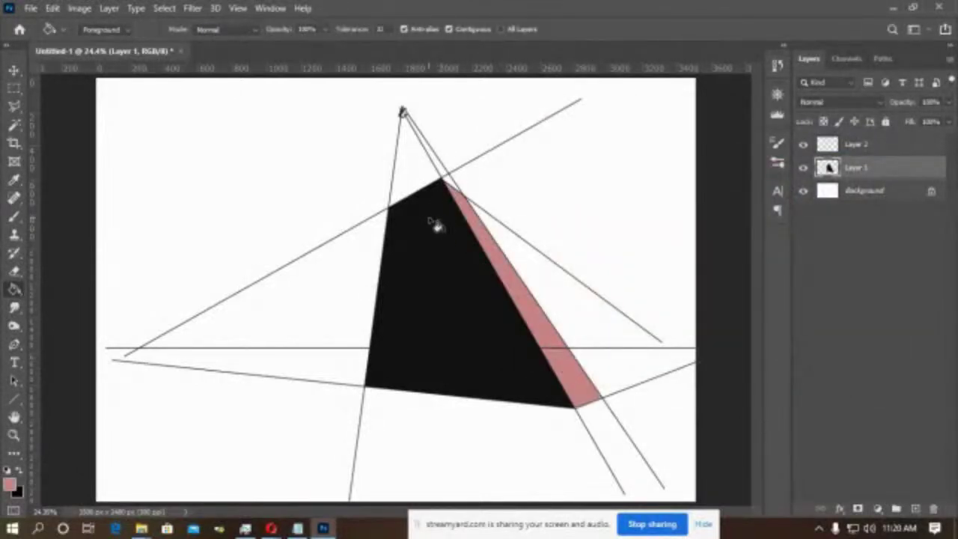
Open distortion 3.jpg from the tutorial folder via Ctrl+O.
{"action": "key", "text": "ctrl+o"}
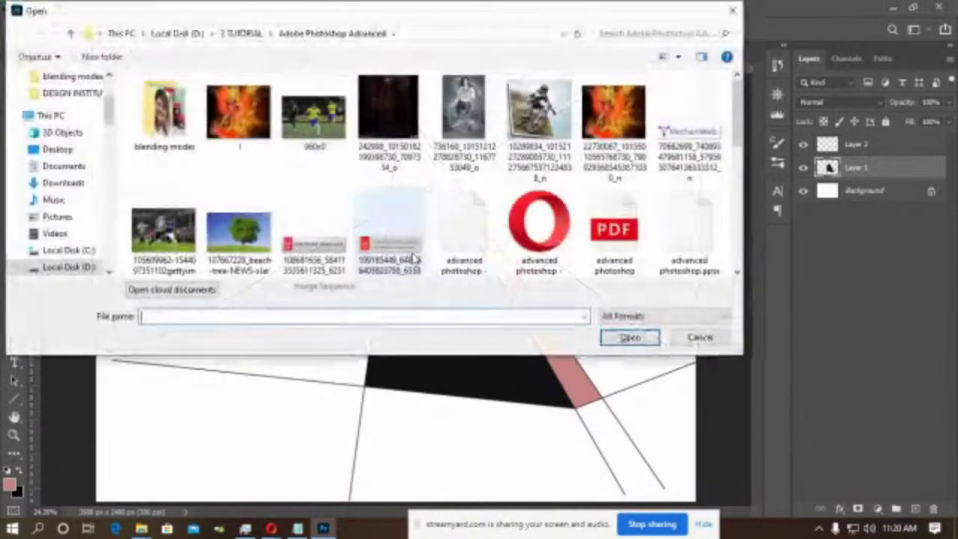
{"action": "scroll", "coordinate": [217, 203], "scroll_direction": "down", "scroll_amount": 2}
{"action": "scroll", "coordinate": [217, 203], "scroll_direction": "down", "scroll_amount": 3}
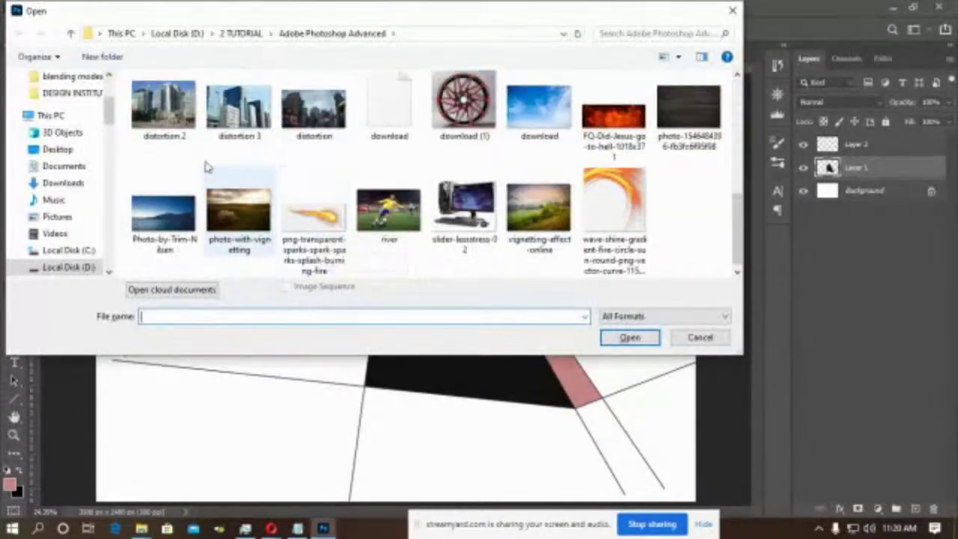
{"action": "left_click", "coordinate": [221, 110]}
{"action": "left_click", "coordinate": [632, 337]}
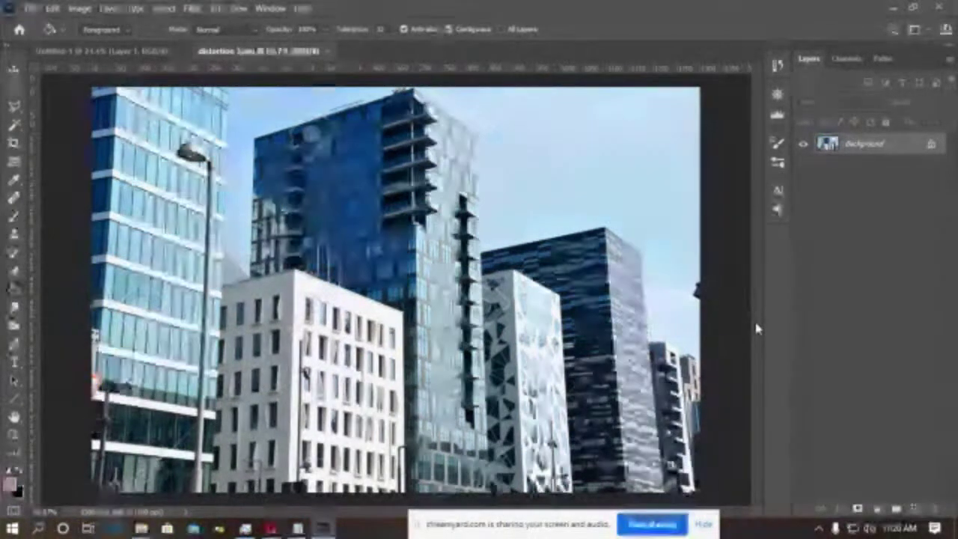
Add a new layer and set up the Line tool with a red foreground colour.
{"action": "left_click", "coordinate": [915, 509]}
{"action": "left_click", "coordinate": [14, 398]}
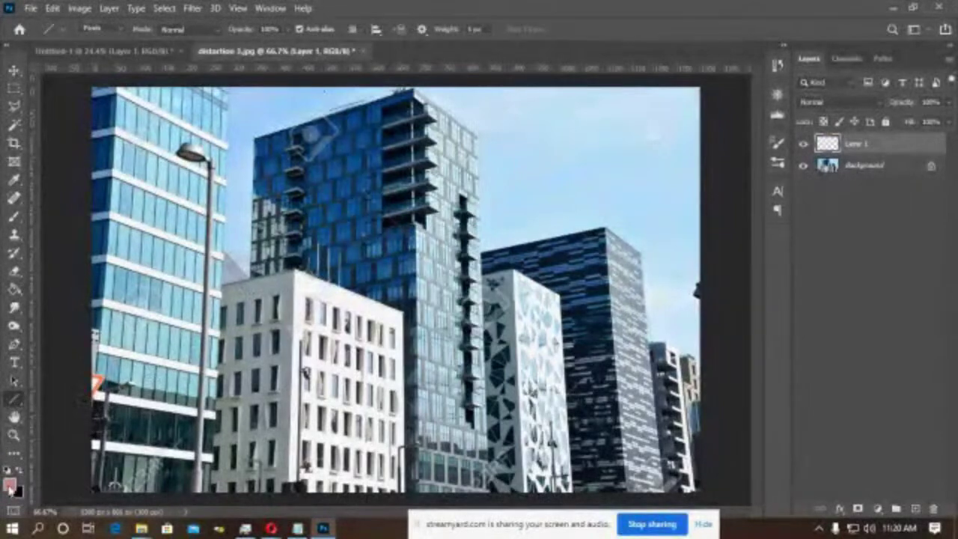
{"action": "left_click", "coordinate": [9, 485]}
{"action": "left_click", "coordinate": [712, 155]}
{"action": "left_click", "coordinate": [849, 142]}
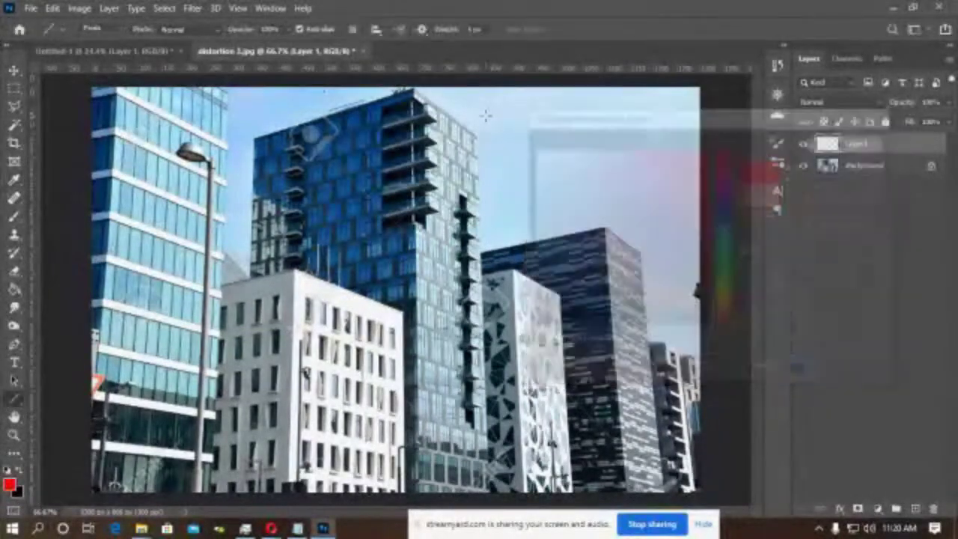
Draw three red guide lines along the building edges and unlock Background as Layer 0.
{"action": "left_click_drag", "start_coordinate": [416, 88], "coordinate": [82, 187]}
{"action": "mouse_move", "coordinate": [416, 89]}
{"action": "left_mouse_down"}
{"action": "mouse_move", "coordinate": [717, 281]}
{"action": "mouse_move", "coordinate": [763, 326]}
{"action": "left_mouse_up"}
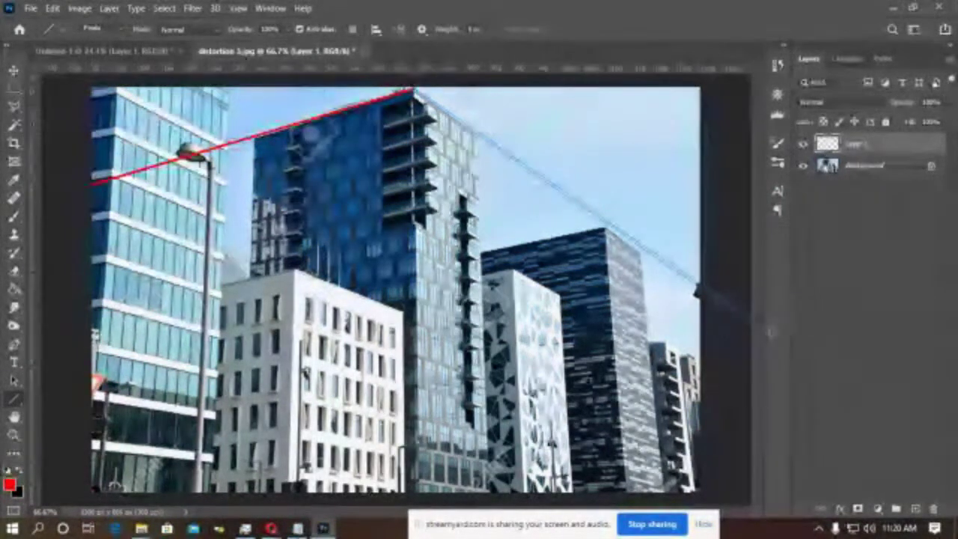
{"action": "left_click_drag", "start_coordinate": [490, 490], "coordinate": [473, 59]}
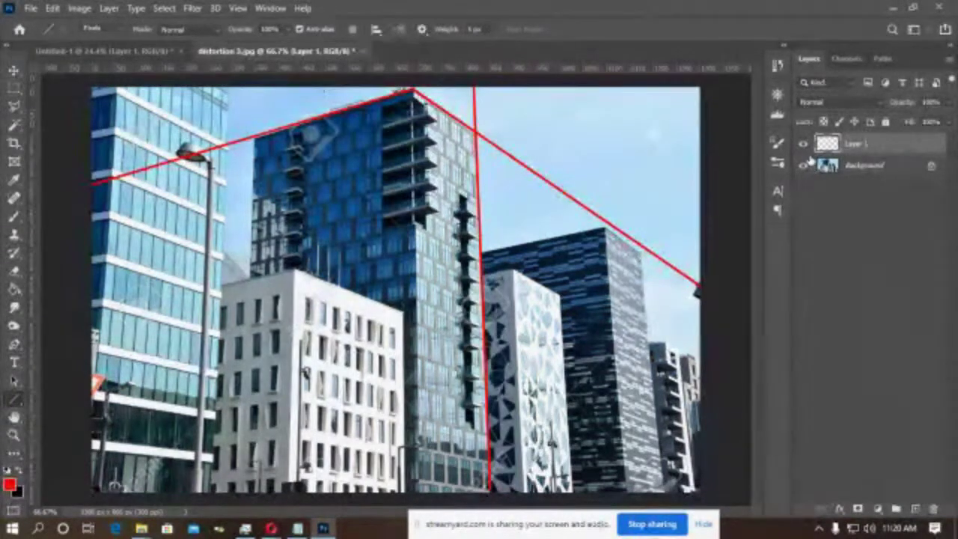
{"action": "left_click", "coordinate": [928, 166]}
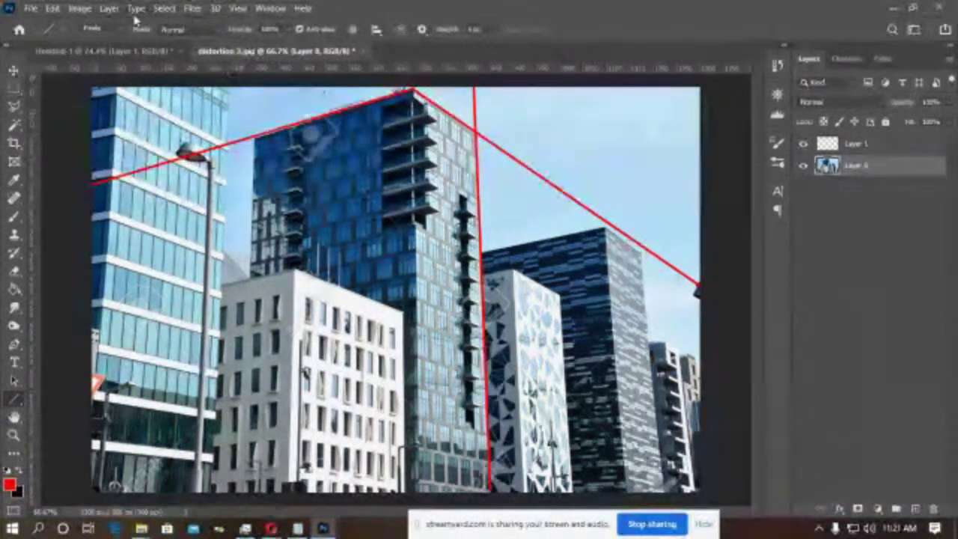
In Lens Correction's Custom tab, set Remove Distortion +1.00 and Vertical Perspective -17.
{"action": "left_click", "coordinate": [194, 9]}
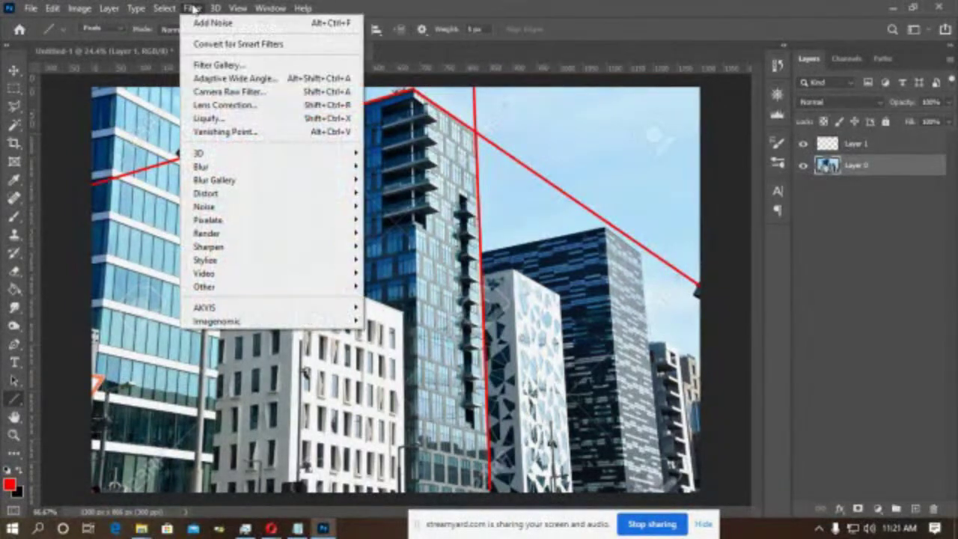
{"action": "left_click", "coordinate": [230, 106]}
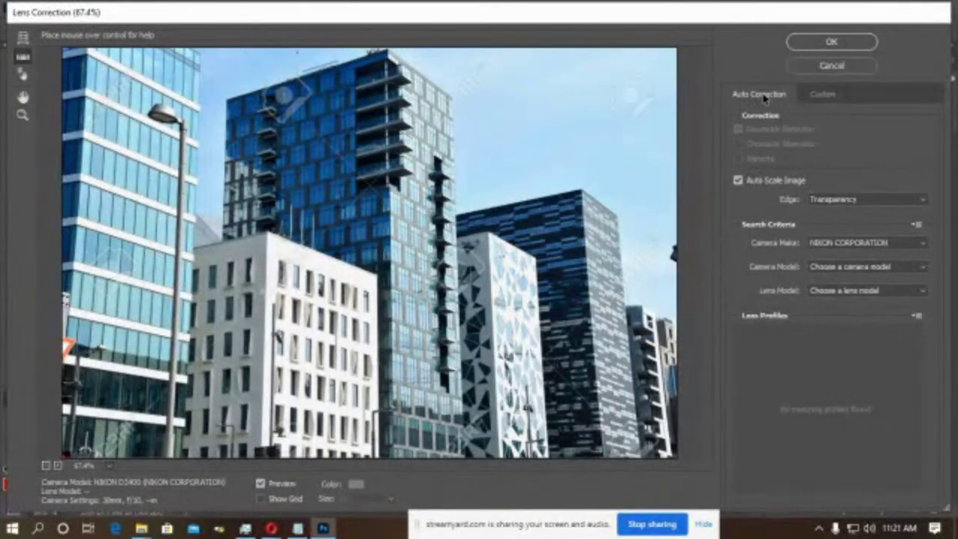
{"action": "left_click", "coordinate": [823, 95]}
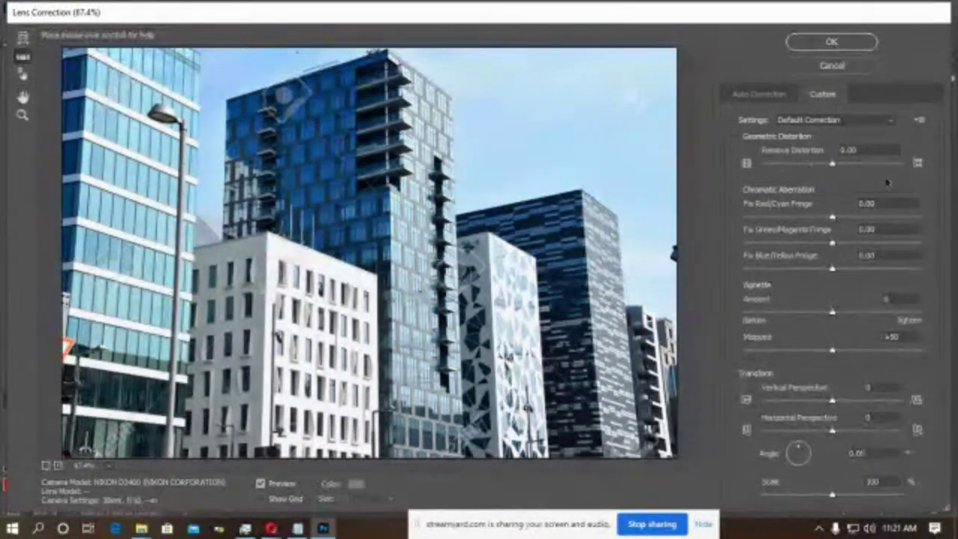
{"action": "mouse_move", "coordinate": [833, 163]}
{"action": "left_mouse_down"}
{"action": "mouse_move", "coordinate": [853, 166]}
{"action": "mouse_move", "coordinate": [818, 170]}
{"action": "mouse_move", "coordinate": [831, 170]}
{"action": "left_mouse_up"}
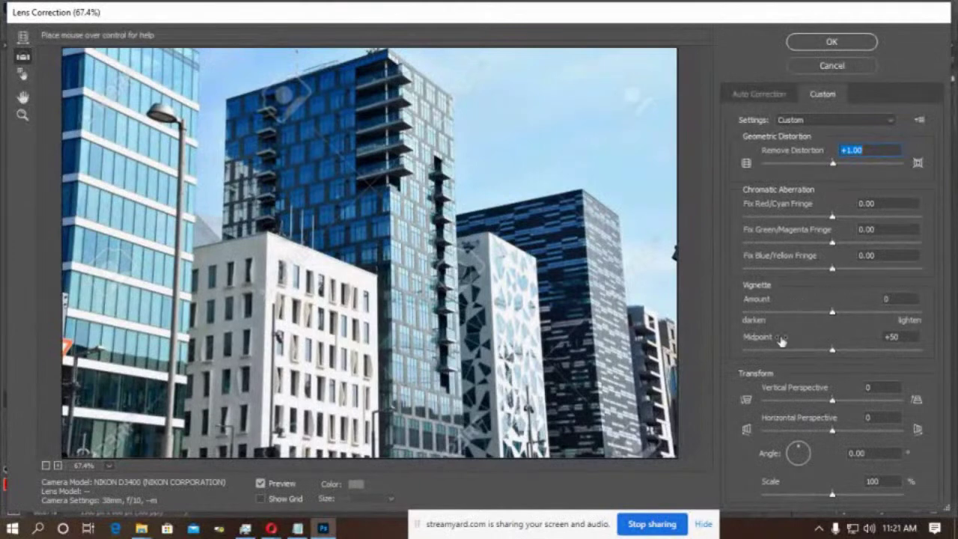
{"action": "left_click_drag", "start_coordinate": [832, 401], "coordinate": [821, 403]}
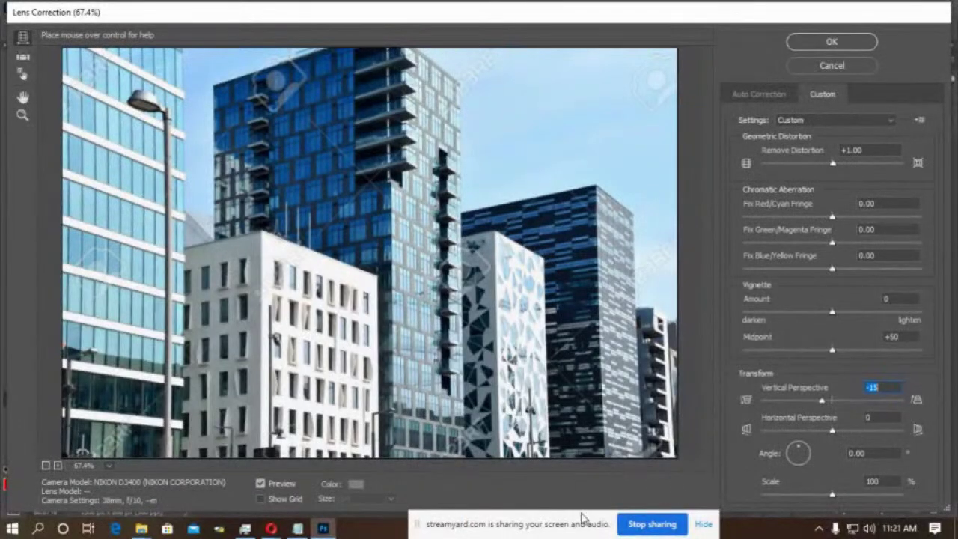
{"action": "key", "text": "Return"}
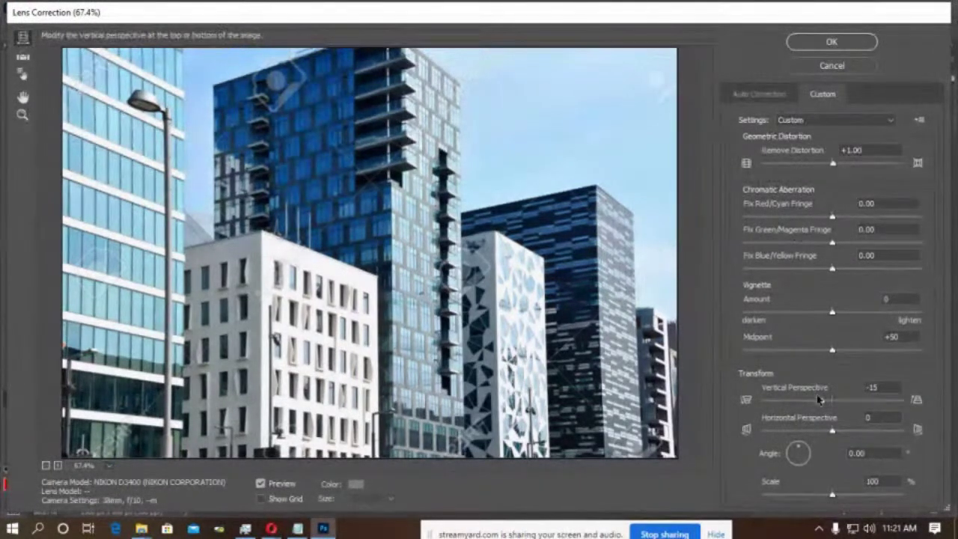
{"action": "left_click", "coordinate": [823, 402]}
{"action": "left_click_drag", "start_coordinate": [821, 401], "coordinate": [821, 405]}
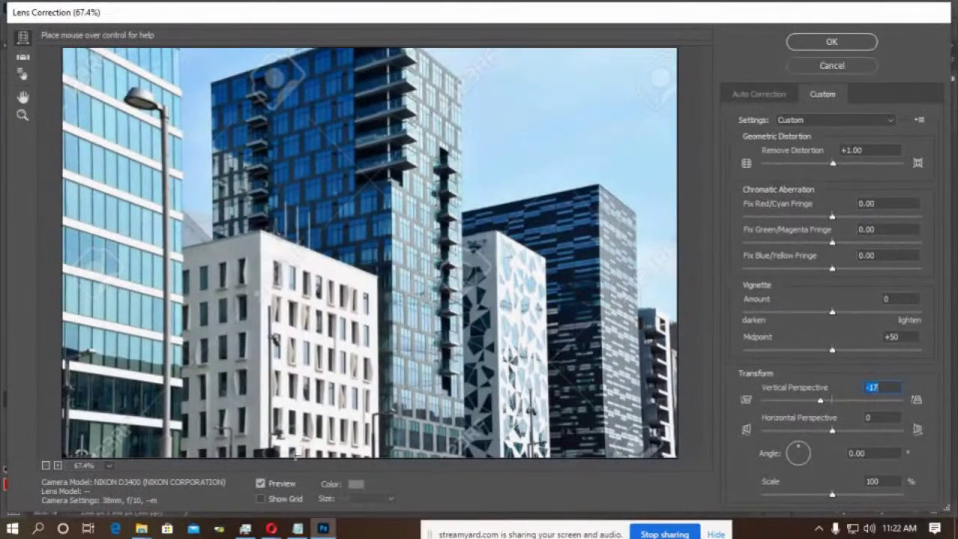
Show the grid, set Remove Distortion -6.00, zoom to 50%, reposition the grid, and set Scale 84%.
{"action": "left_click", "coordinate": [261, 498]}
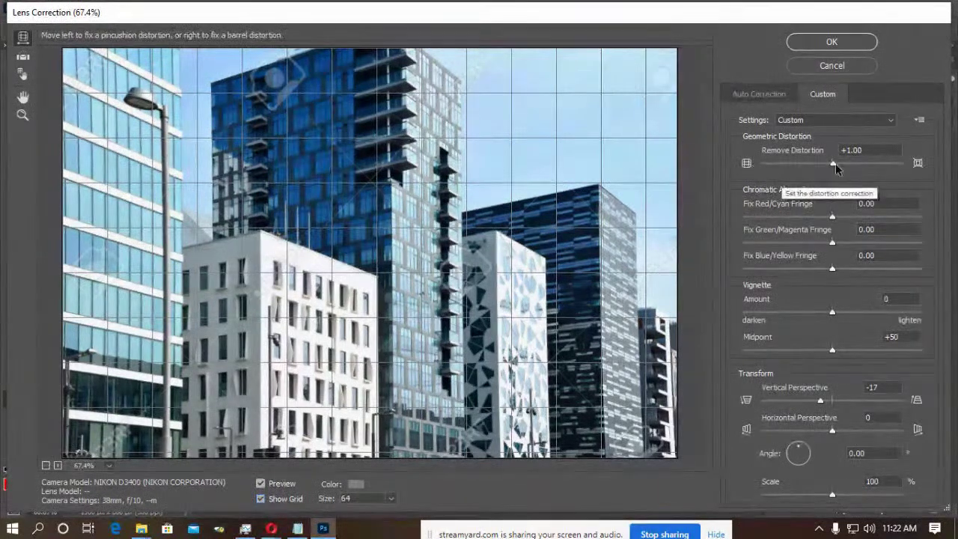
{"action": "left_click_drag", "start_coordinate": [833, 168], "coordinate": [827, 167]}
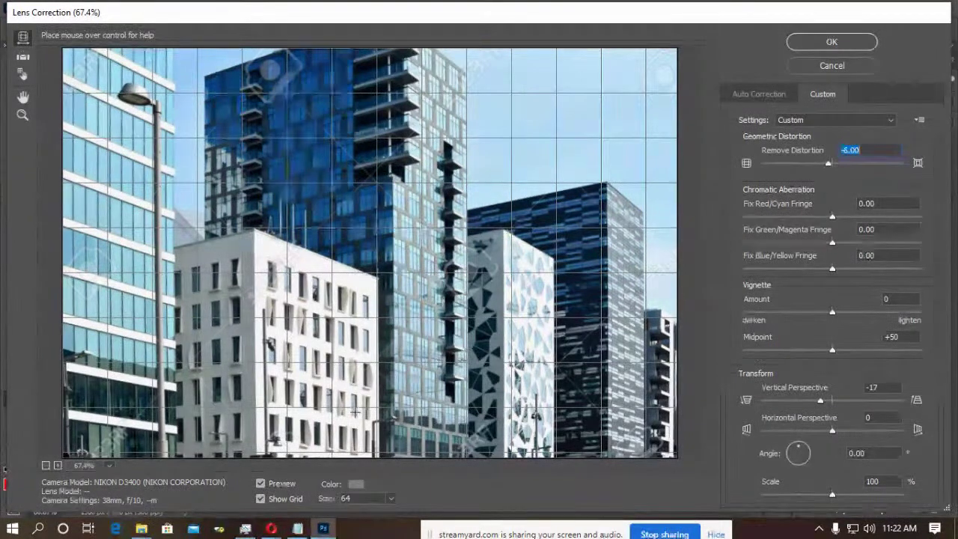
{"action": "left_click", "coordinate": [47, 466]}
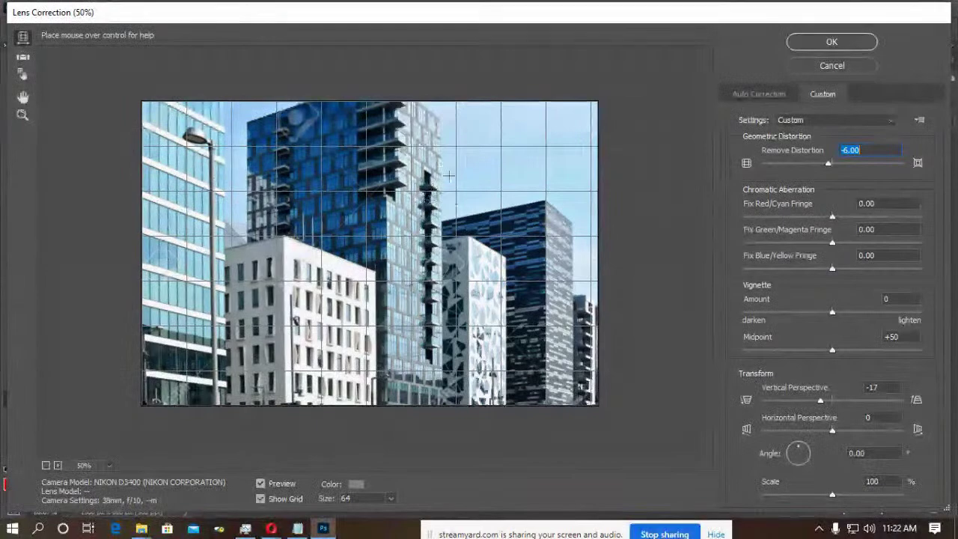
{"action": "left_click", "coordinate": [22, 74]}
{"action": "left_click_drag", "start_coordinate": [387, 187], "coordinate": [388, 149]}
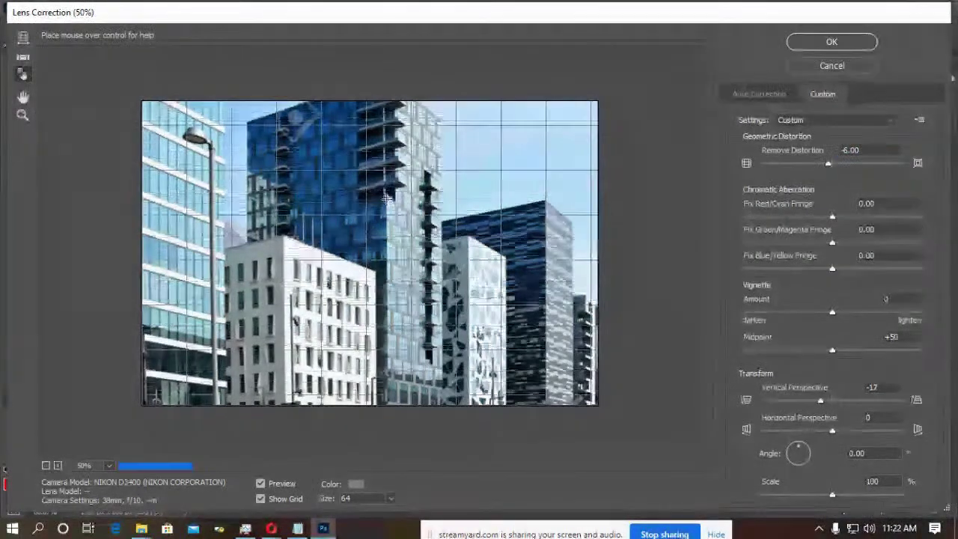
{"action": "left_click", "coordinate": [22, 97]}
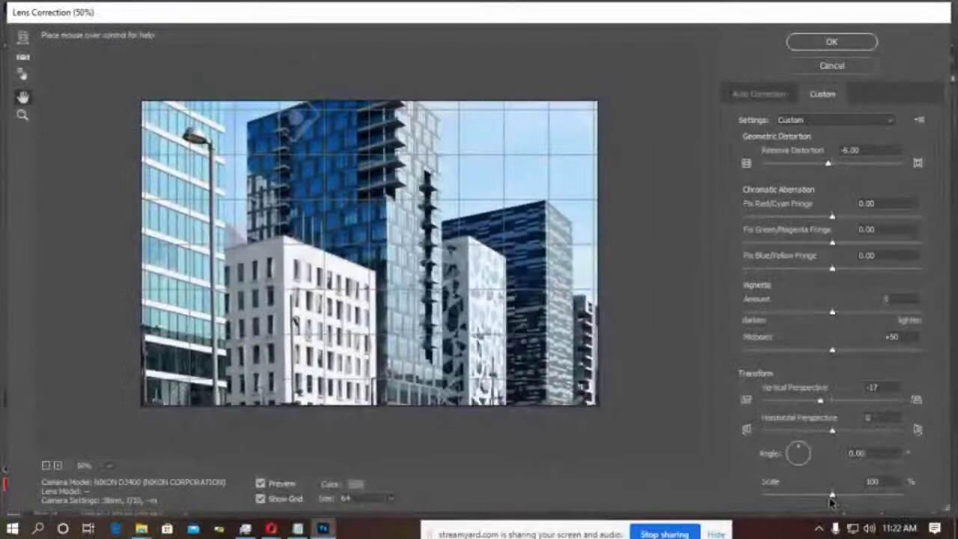
{"action": "left_click_drag", "start_coordinate": [831, 502], "coordinate": [808, 499]}
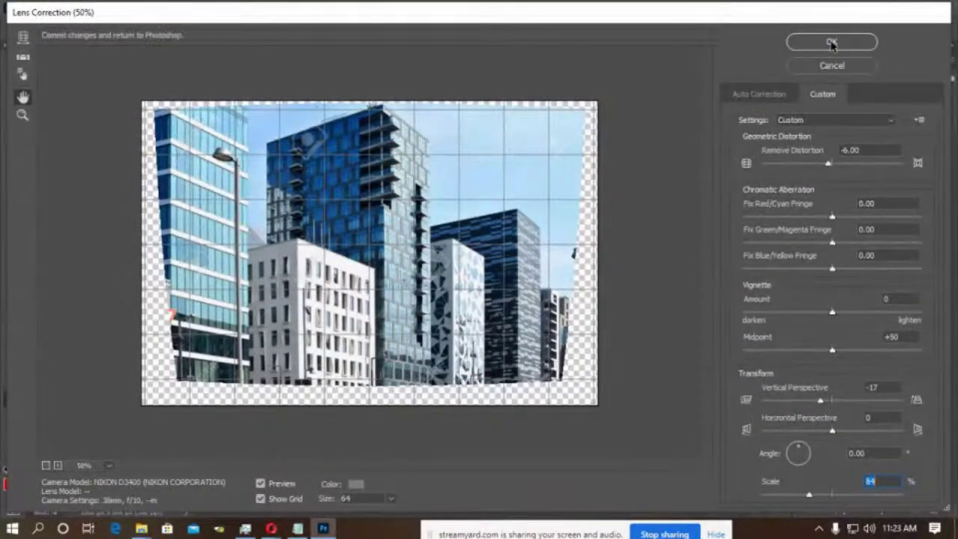
Apply the lens correction (distortion -6.00, vertical perspective -17, scale 84%).
{"action": "left_click", "coordinate": [831, 42]}
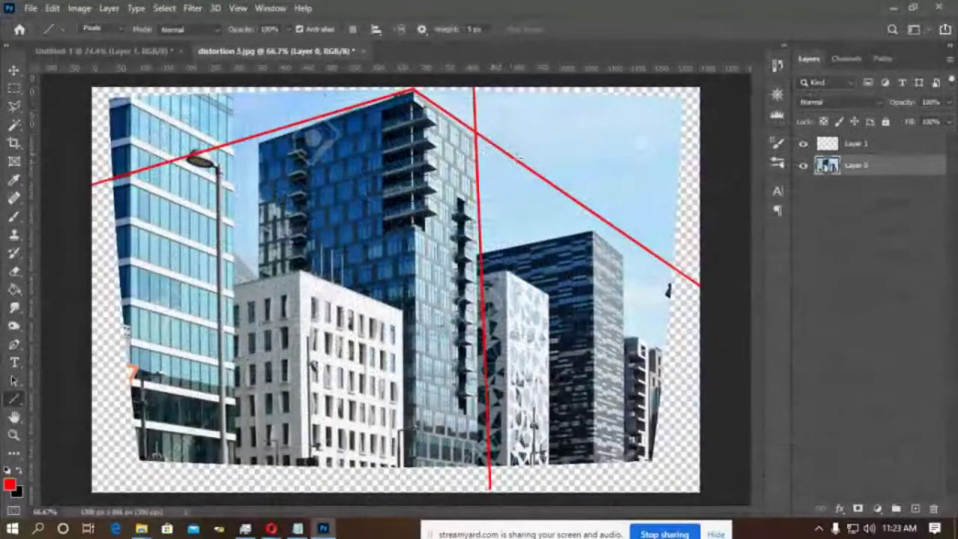
Hide the red guide layer and transform Layer 0 to about 116% so it fills the canvas.
{"action": "left_click", "coordinate": [803, 145]}
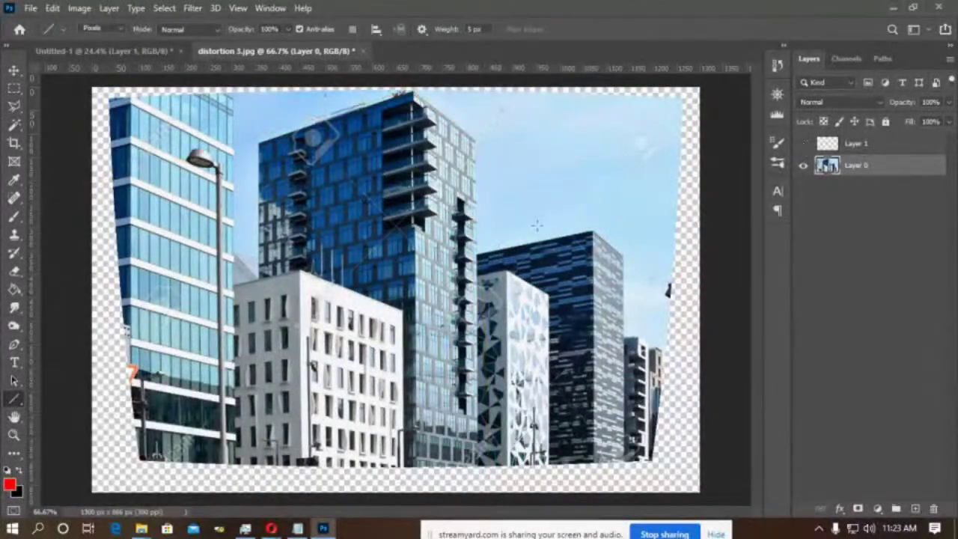
{"action": "left_click", "coordinate": [14, 142]}
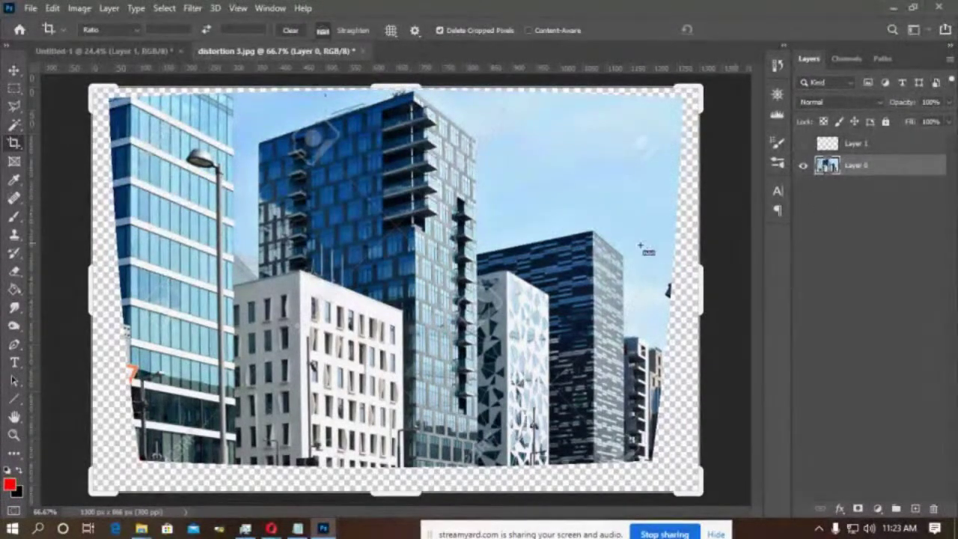
{"action": "key", "text": "ctrl+t"}
{"action": "left_click_drag", "start_coordinate": [684, 469], "coordinate": [713, 488]}
{"action": "left_click_drag", "start_coordinate": [112, 293], "coordinate": [46, 288]}
{"action": "left_click_drag", "start_coordinate": [365, 251], "coordinate": [366, 262]}
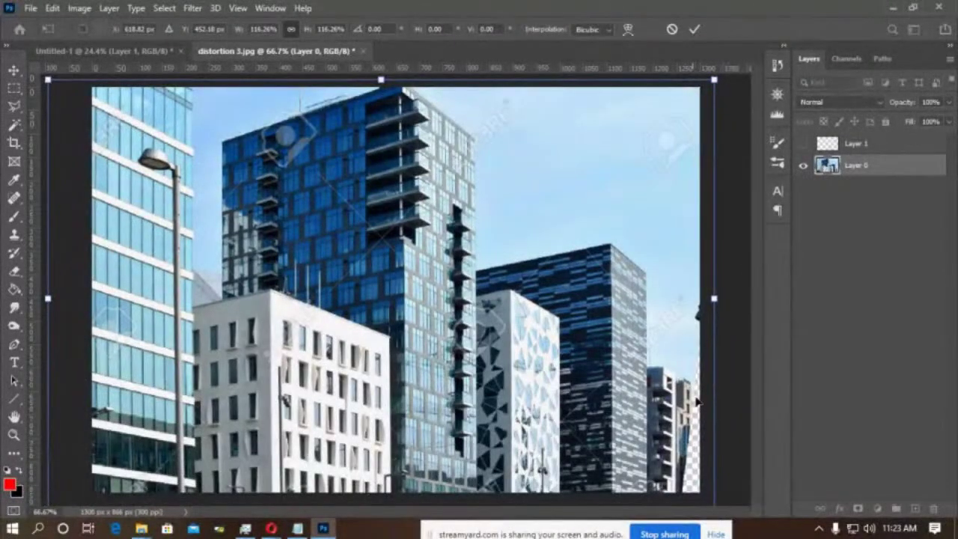
{"action": "left_click_drag", "start_coordinate": [512, 333], "coordinate": [527, 333]}
{"action": "left_click_drag", "start_coordinate": [473, 224], "coordinate": [473, 234]}
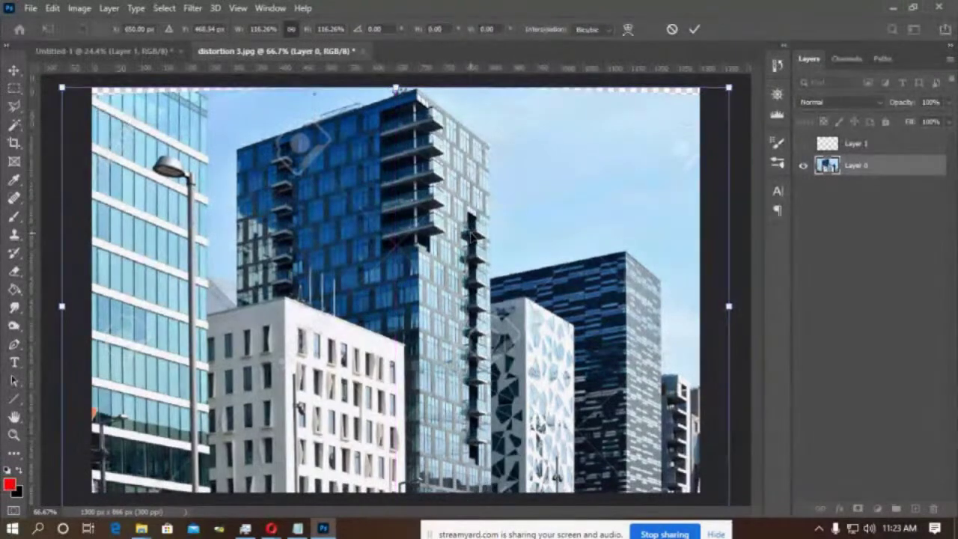
{"action": "key", "text": "Return"}
{"action": "key", "text": "c"}
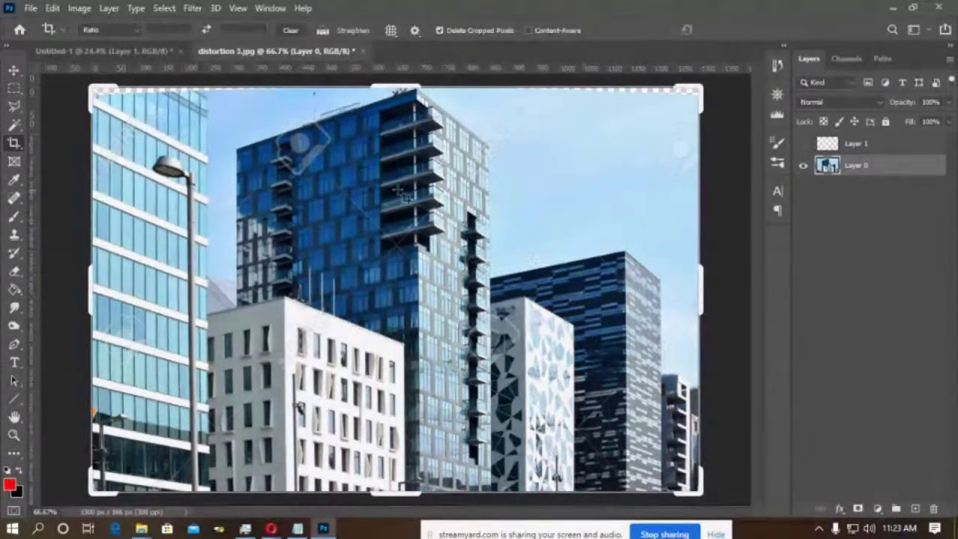
{"action": "left_click", "coordinate": [20, 71]}
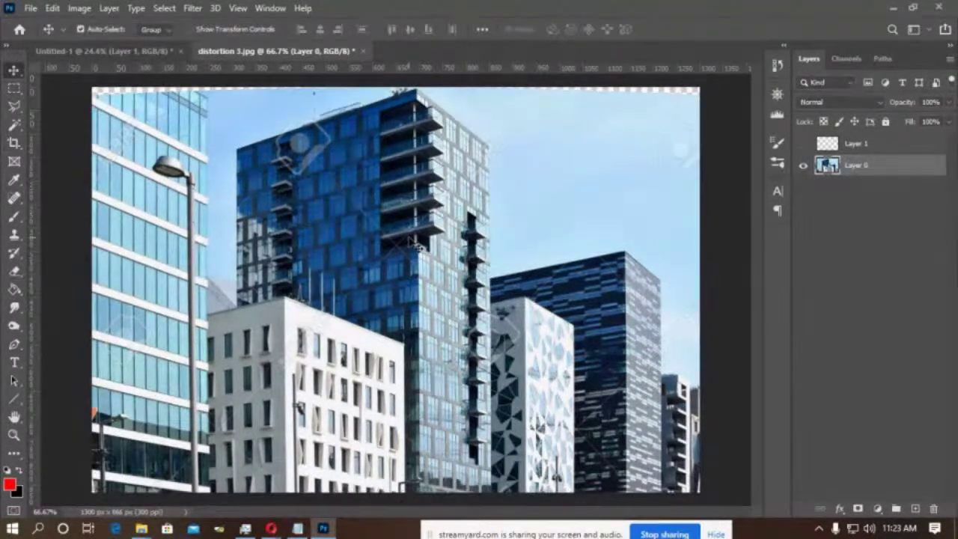
Save the image on this computer as JPEG named 'distortion a'.
{"action": "left_click", "coordinate": [30, 8]}
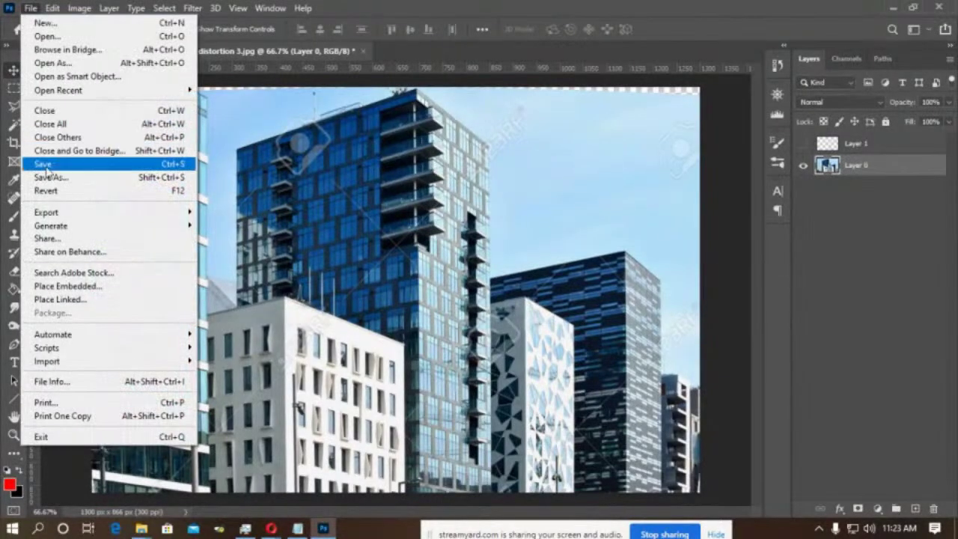
{"action": "left_click", "coordinate": [54, 178]}
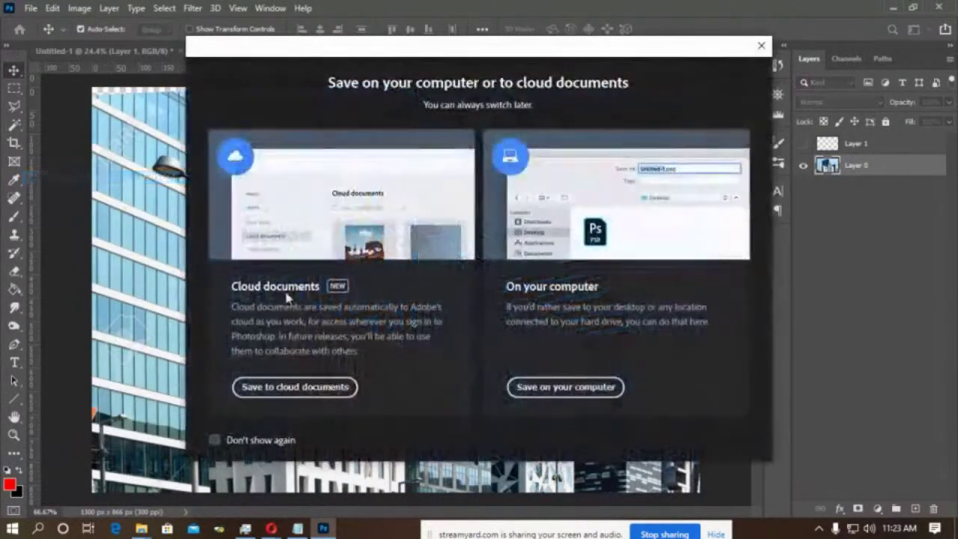
{"action": "left_click", "coordinate": [520, 390]}
{"action": "left_click", "coordinate": [165, 267]}
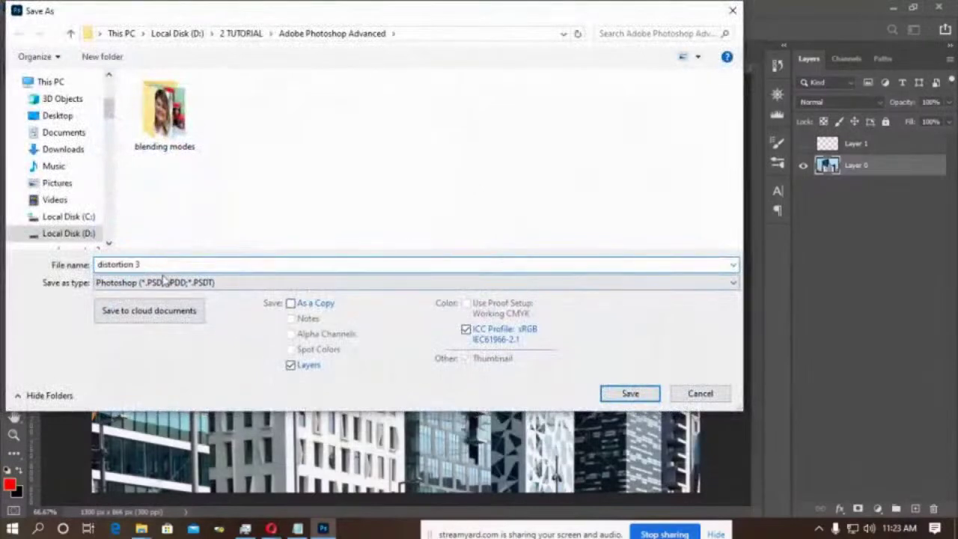
{"action": "left_click", "coordinate": [154, 282]}
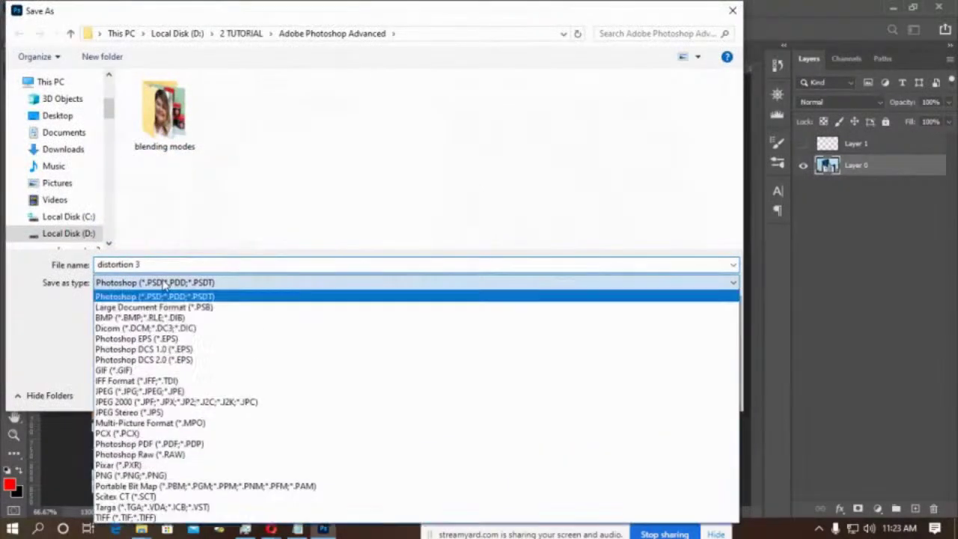
{"action": "left_click", "coordinate": [148, 390]}
{"action": "double_click", "coordinate": [161, 265]}
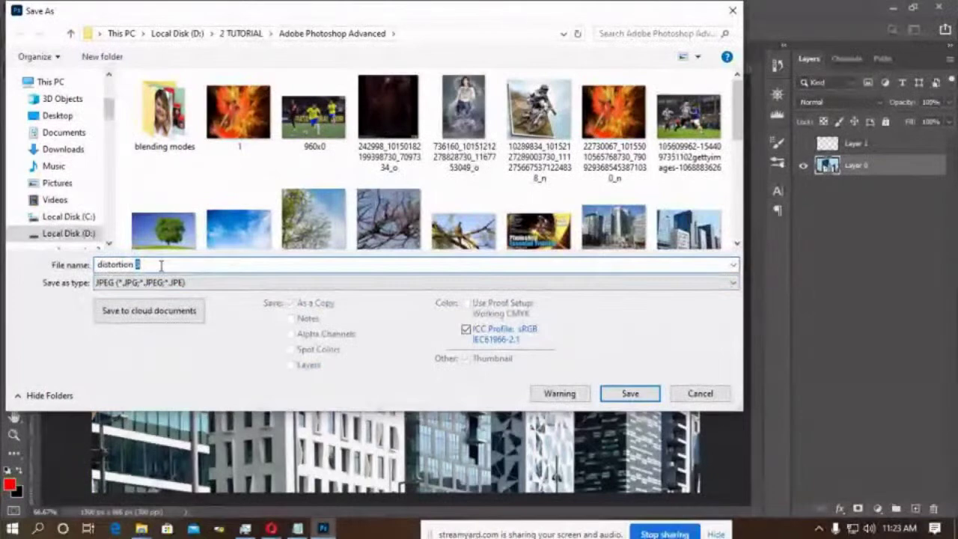
{"action": "left_click", "coordinate": [627, 392]}
Confirm the JPEG quality options and open the original distortion 3 photo.
{"action": "key", "text": "Return"}
{"action": "key", "text": "ctrl+o"}
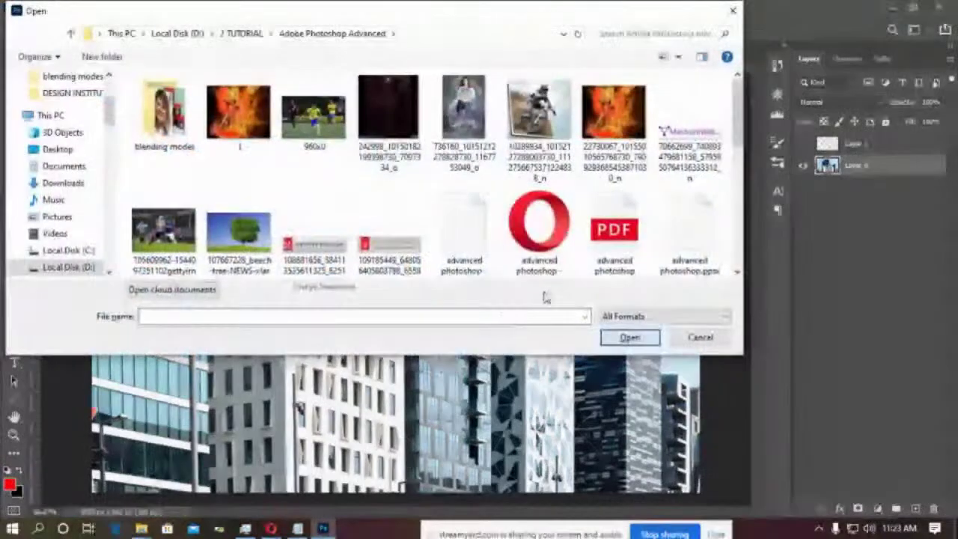
{"action": "scroll", "coordinate": [290, 237], "scroll_direction": "down", "scroll_amount": 3}
{"action": "left_click", "coordinate": [241, 228]}
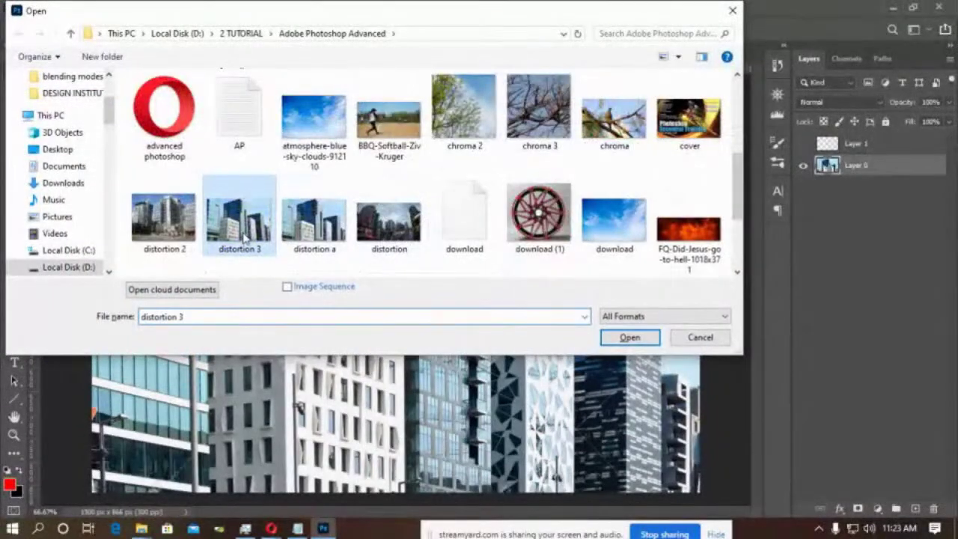
{"action": "left_click", "coordinate": [629, 337]}
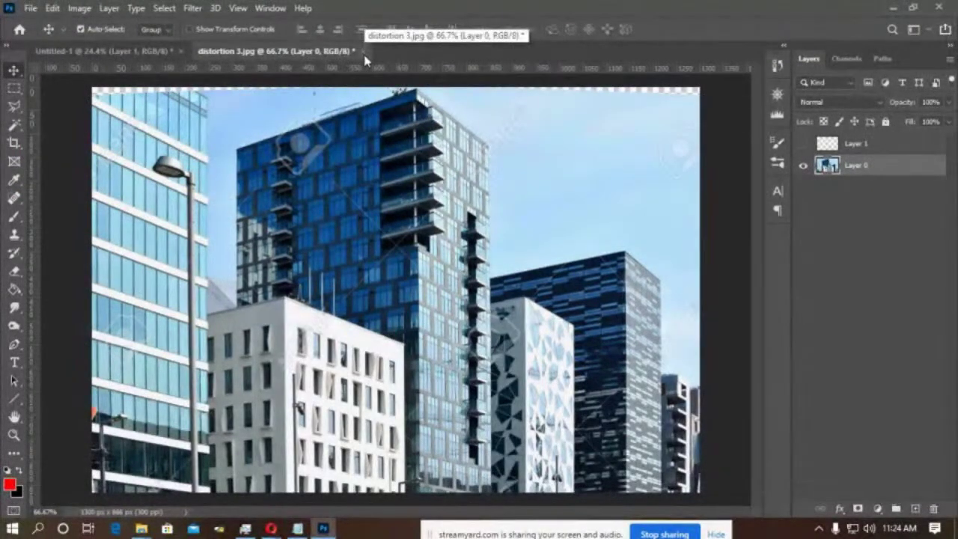
Close the distortion 3 document without saving changes.
{"action": "key", "text": "ctrl+o"}
{"action": "key", "text": "Escape"}
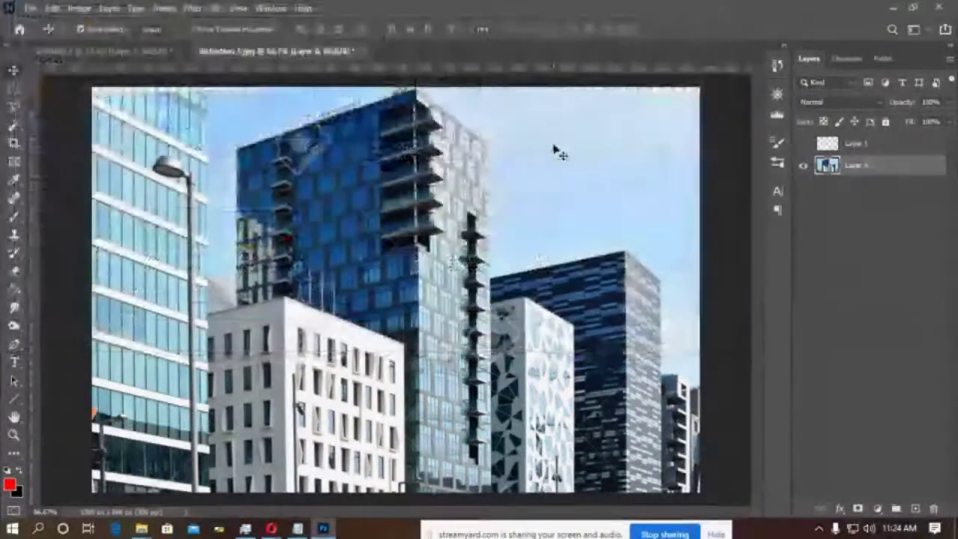
{"action": "left_click", "coordinate": [362, 52]}
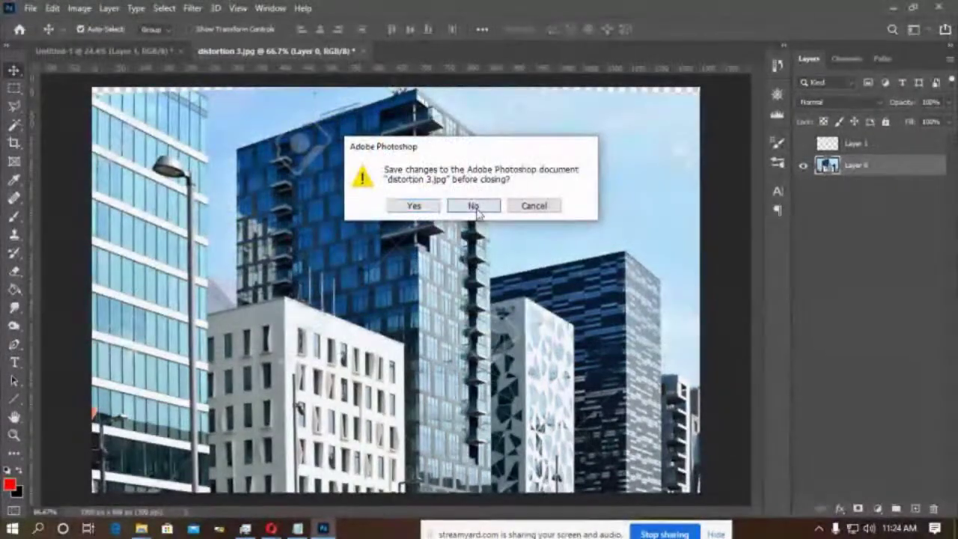
{"action": "left_click", "coordinate": [473, 205]}
Open the distortion a and distortion 3 photos together.
{"action": "key", "text": "ctrl+o"}
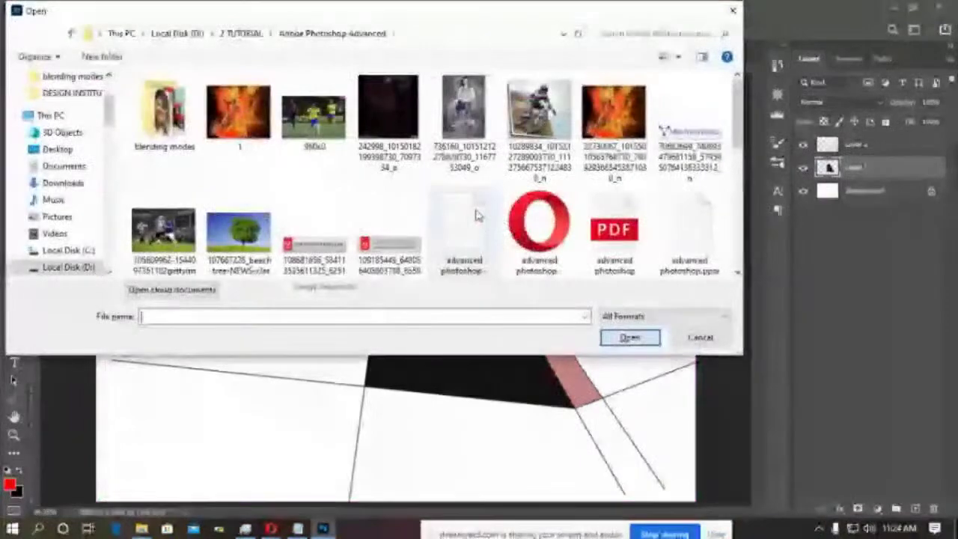
{"action": "scroll", "coordinate": [477, 215], "scroll_direction": "down", "scroll_amount": 3}
{"action": "left_click", "coordinate": [315, 221]}
{"action": "left_click", "coordinate": [239, 221], "text": "ctrl"}
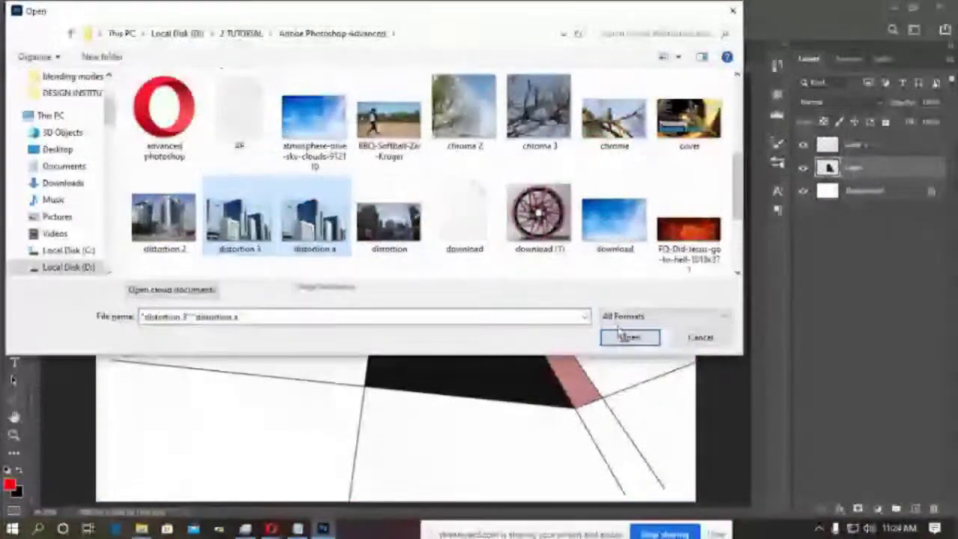
{"action": "left_click", "coordinate": [621, 335]}
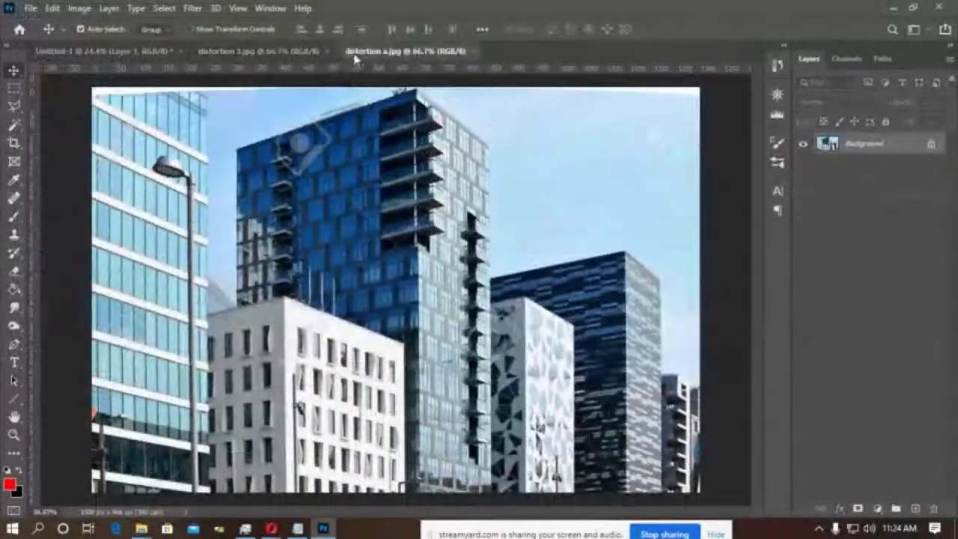
Drag the original distortion 3 photo into distortion a, align it, then hide it to compare.
{"action": "left_click", "coordinate": [277, 50]}
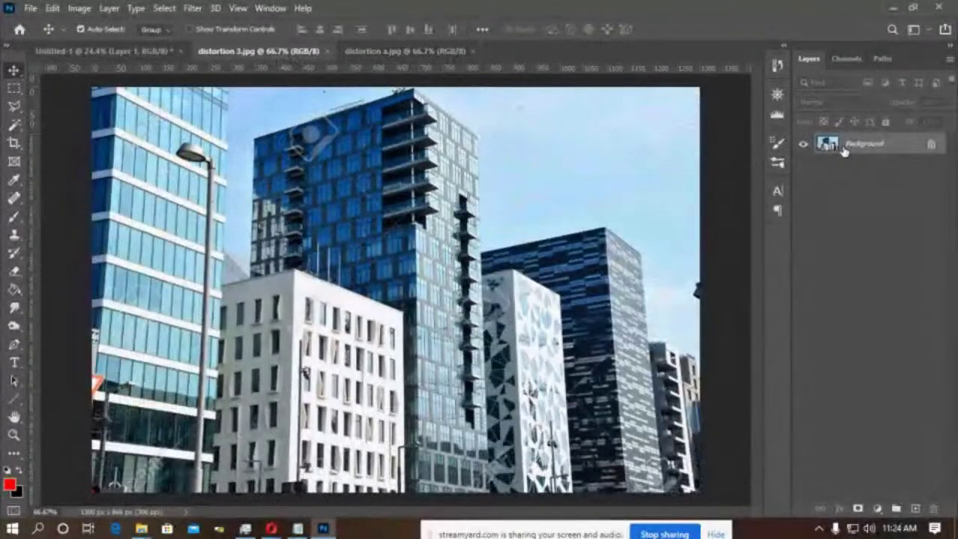
{"action": "left_click_drag", "start_coordinate": [848, 147], "coordinate": [378, 196]}
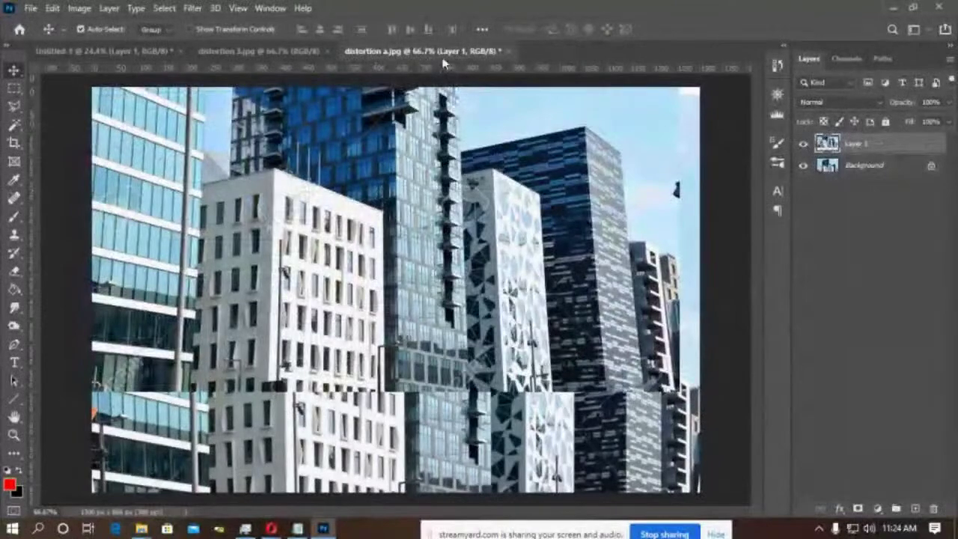
{"action": "left_click_drag", "start_coordinate": [409, 126], "coordinate": [422, 230]}
{"action": "mouse_move", "coordinate": [414, 266]}
{"action": "left_mouse_down"}
{"action": "mouse_move", "coordinate": [416, 255]}
{"action": "mouse_move", "coordinate": [419, 266]}
{"action": "left_mouse_up"}
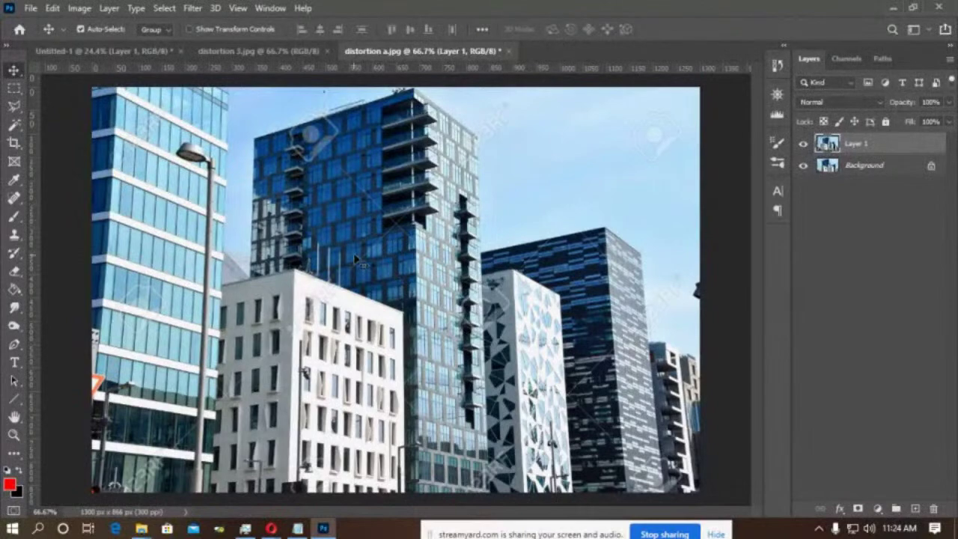
{"action": "left_click", "coordinate": [804, 143]}
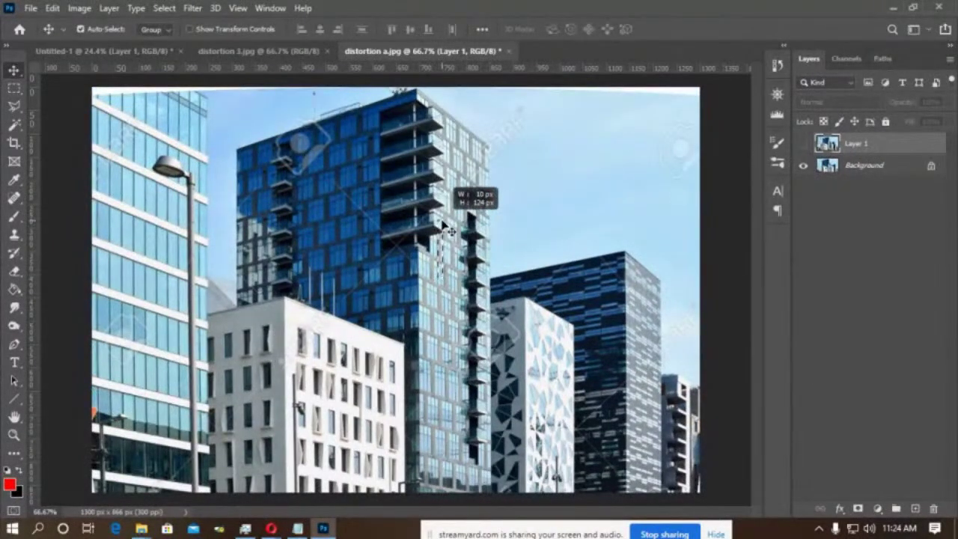
{"action": "left_click", "coordinate": [808, 187]}
Close distortion a and distortion 3 without saving, leaving Untitled-1 open.
{"action": "left_click", "coordinate": [482, 51]}
{"action": "left_click", "coordinate": [473, 206]}
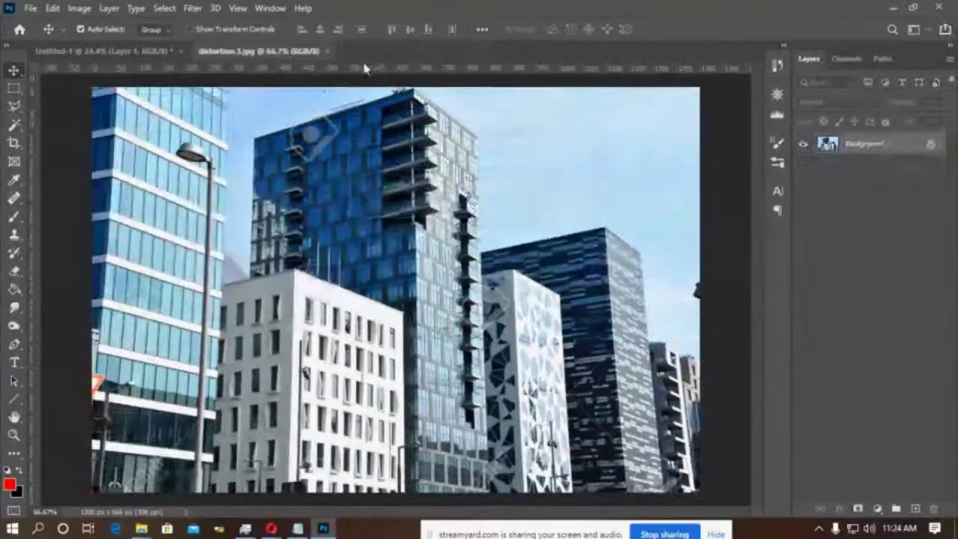
{"action": "left_click", "coordinate": [327, 51]}
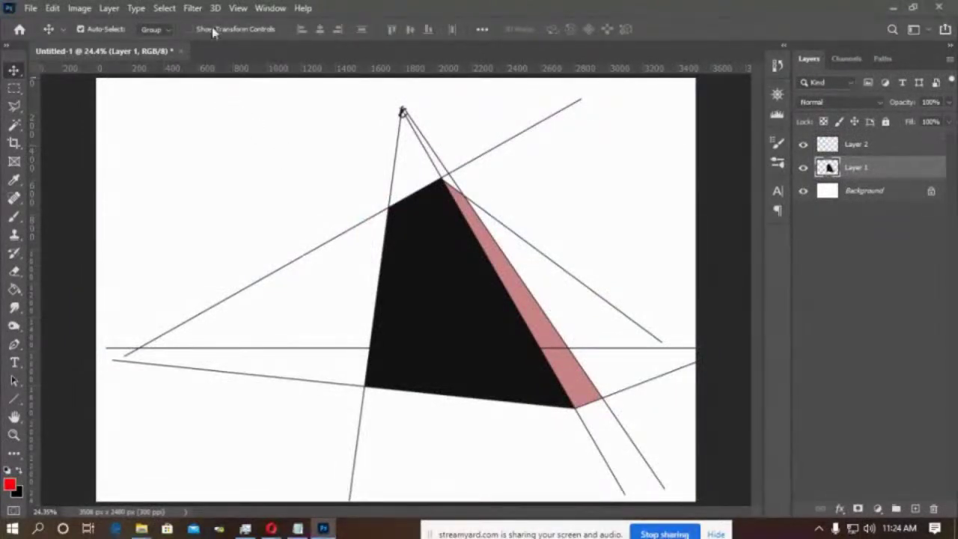
{"action": "left_click", "coordinate": [196, 9]}
{"action": "left_click", "coordinate": [240, 103]}
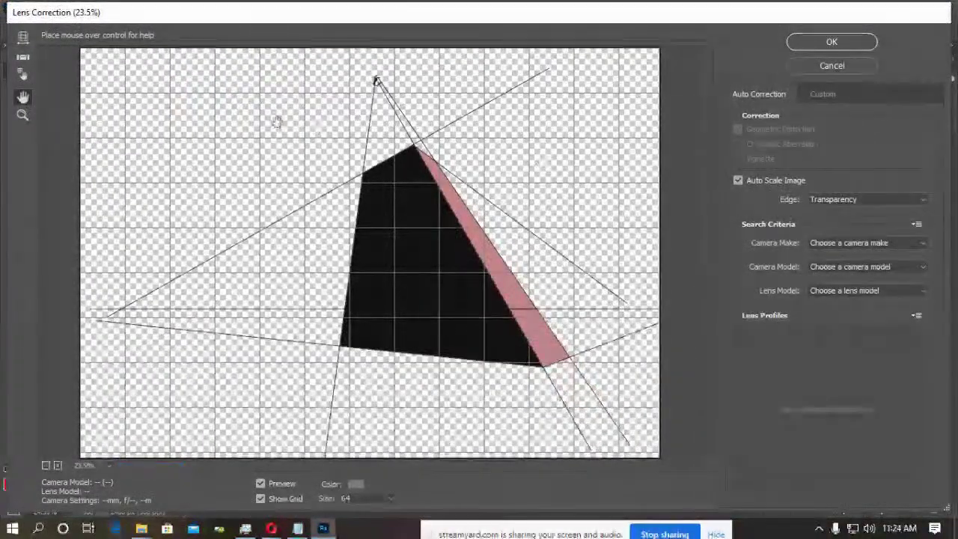
{"action": "left_click", "coordinate": [822, 94]}
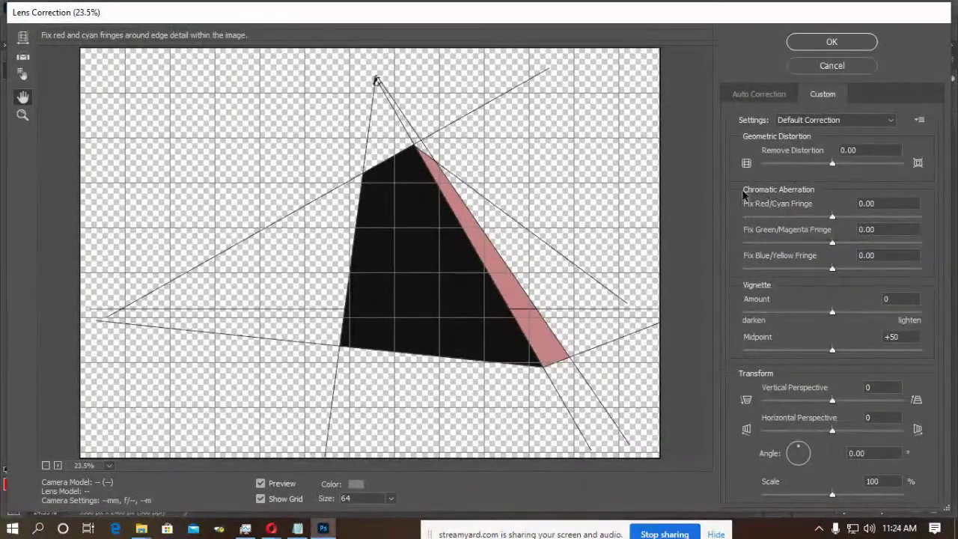
{"action": "left_click", "coordinate": [838, 67]}
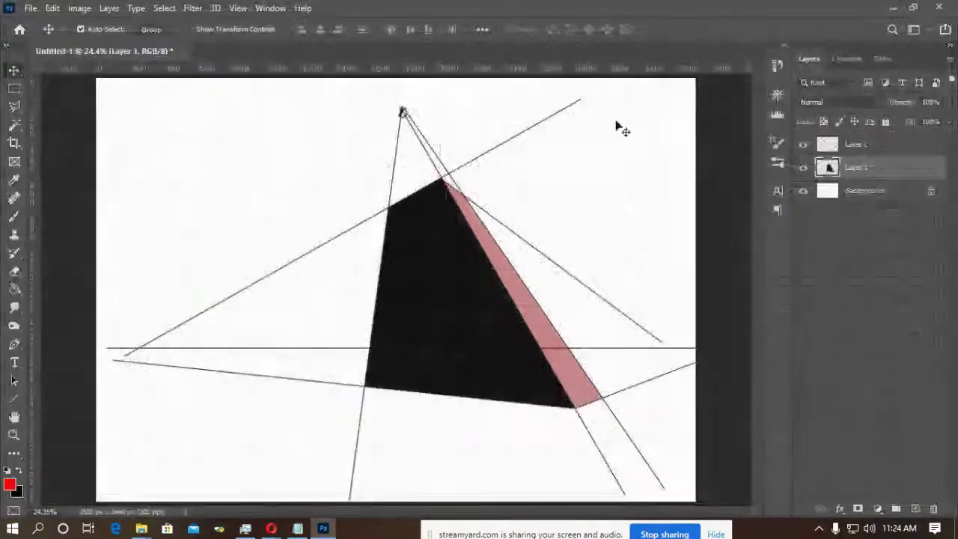
{"action": "left_click", "coordinate": [298, 528]}
Scroll the AP notes to the Chromatic Aberration entry.
{"action": "scroll", "coordinate": [134, 214], "scroll_direction": "up", "scroll_amount": 4}
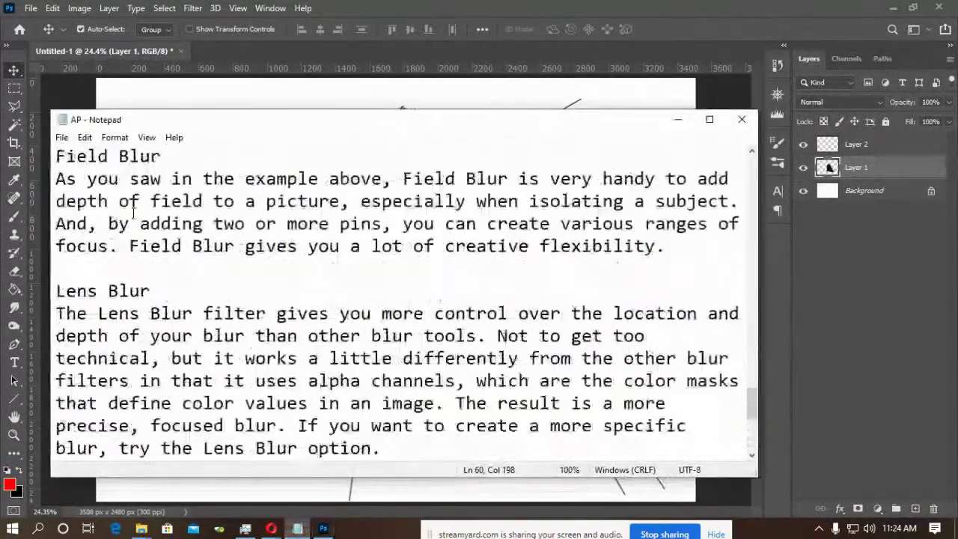
{"action": "scroll", "coordinate": [134, 214], "scroll_direction": "up", "scroll_amount": 11}
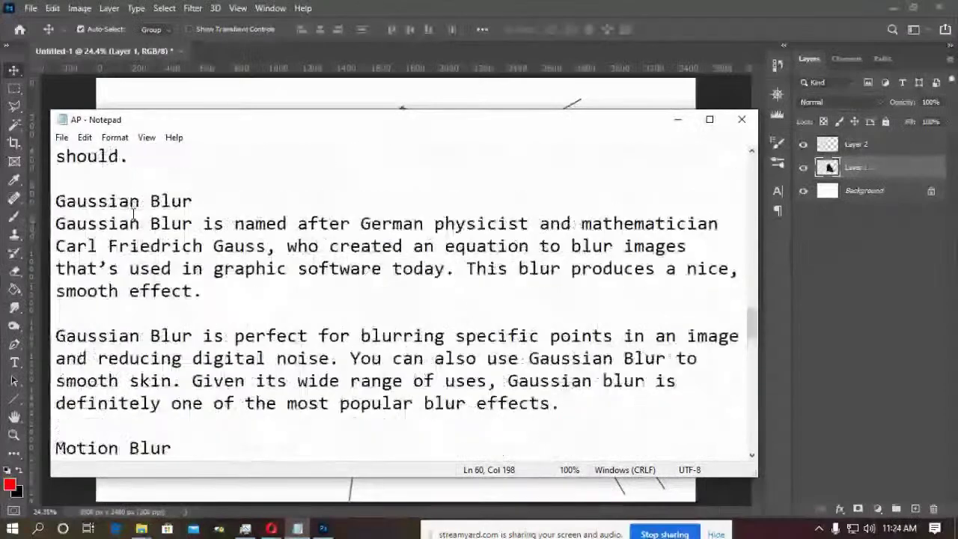
{"action": "scroll", "coordinate": [134, 214], "scroll_direction": "up", "scroll_amount": 10}
{"action": "scroll", "coordinate": [134, 214], "scroll_direction": "down", "scroll_amount": 2}
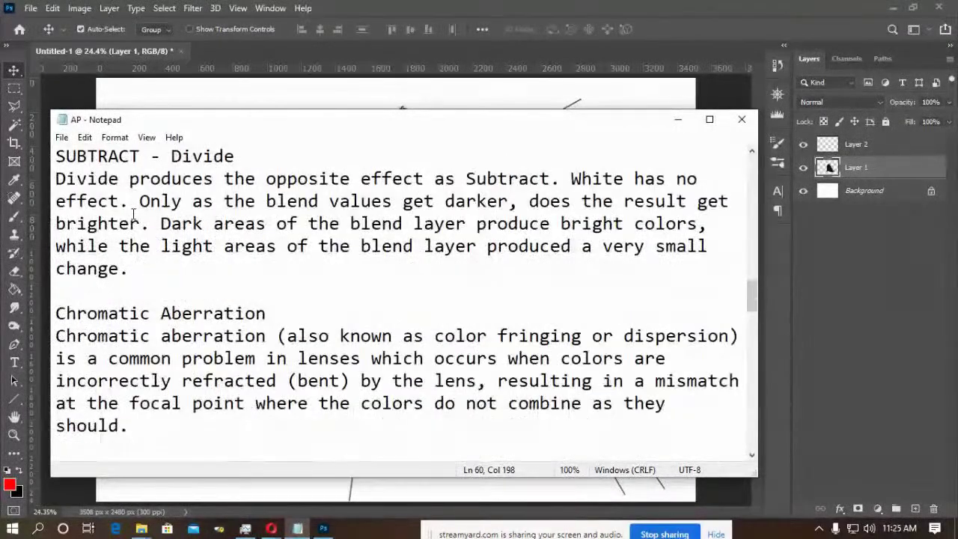
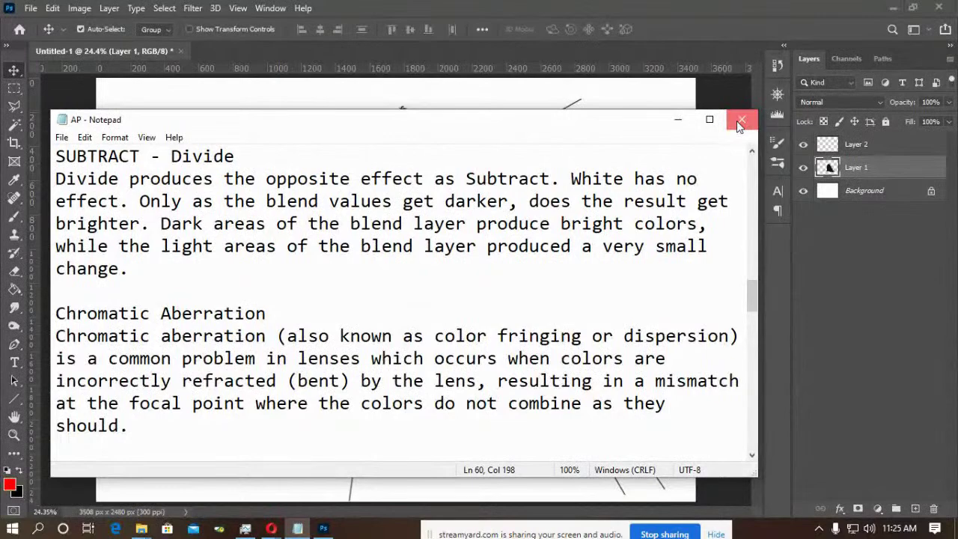
Open chroma, chroma 2 and chroma 3 from the tutorial folder together as separate documents.
{"action": "left_click", "coordinate": [679, 119]}
{"action": "key", "text": "ctrl+o"}
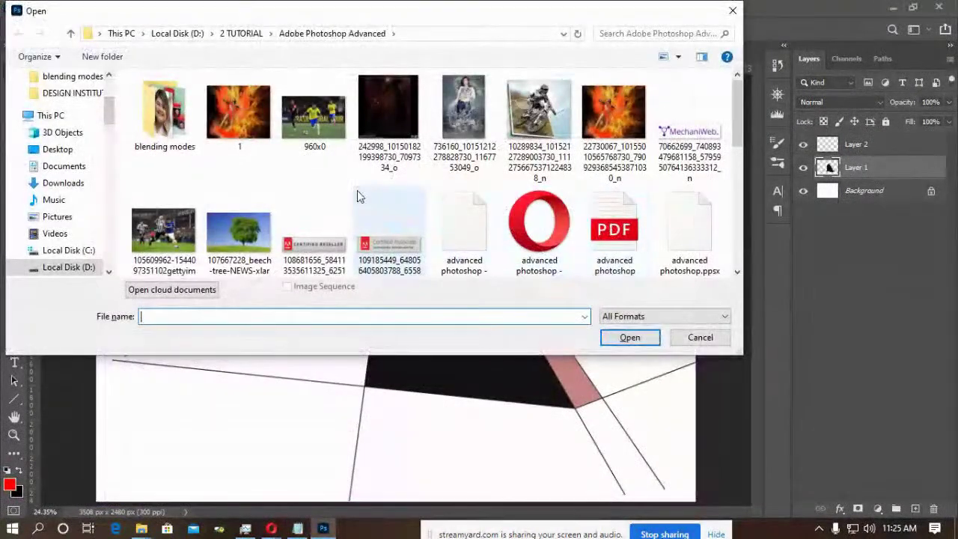
{"action": "left_click", "coordinate": [359, 195]}
{"action": "scroll", "coordinate": [359, 195], "scroll_direction": "down", "scroll_amount": 5}
{"action": "left_click", "coordinate": [443, 146]}
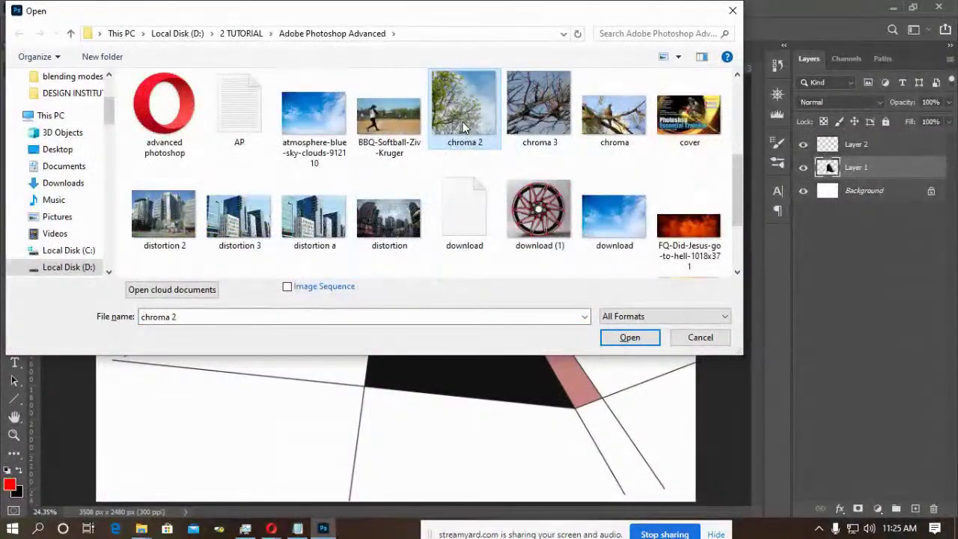
{"action": "left_click", "coordinate": [531, 118], "text": "ctrl"}
{"action": "left_click", "coordinate": [610, 120], "text": "ctrl"}
{"action": "left_click", "coordinate": [629, 338]}
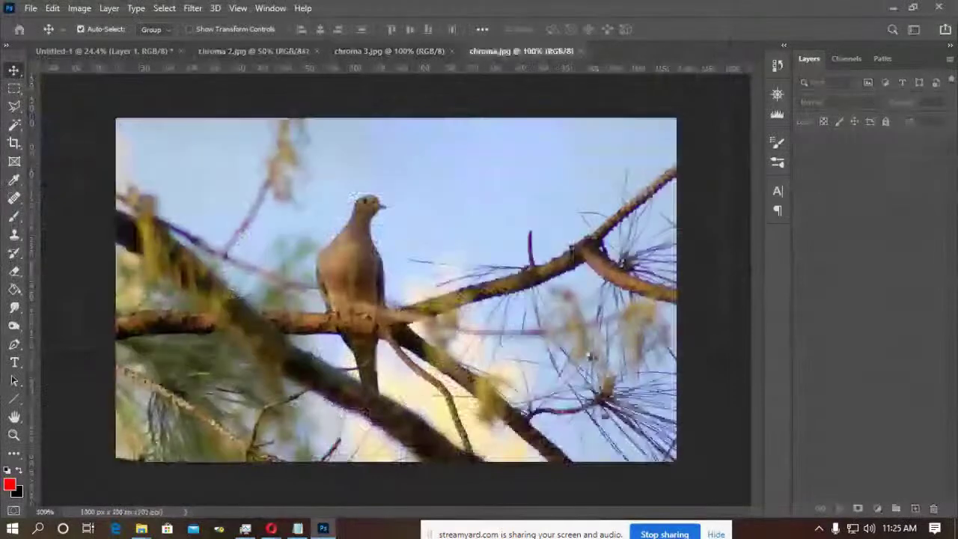
{"action": "key", "text": "z"}
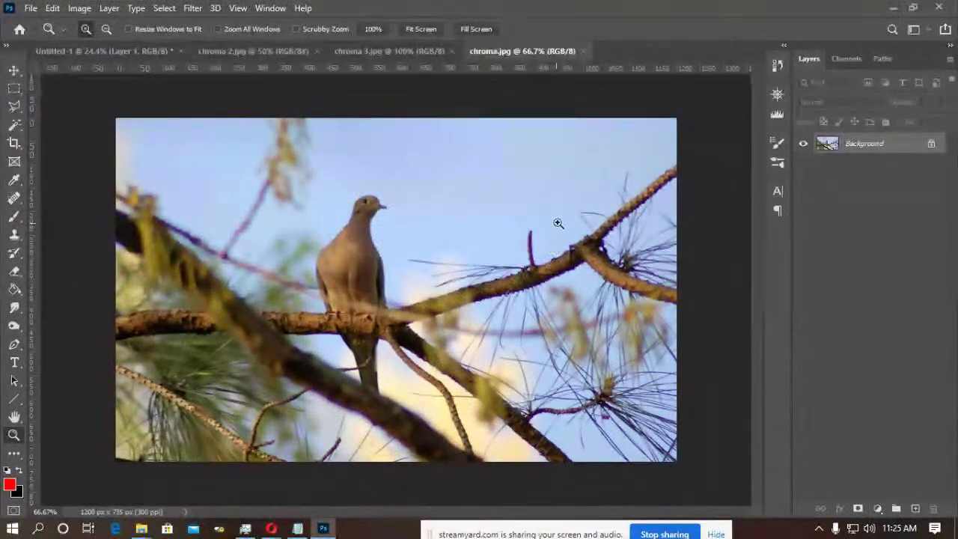
{"action": "left_click_drag", "start_coordinate": [573, 211], "coordinate": [488, 303]}
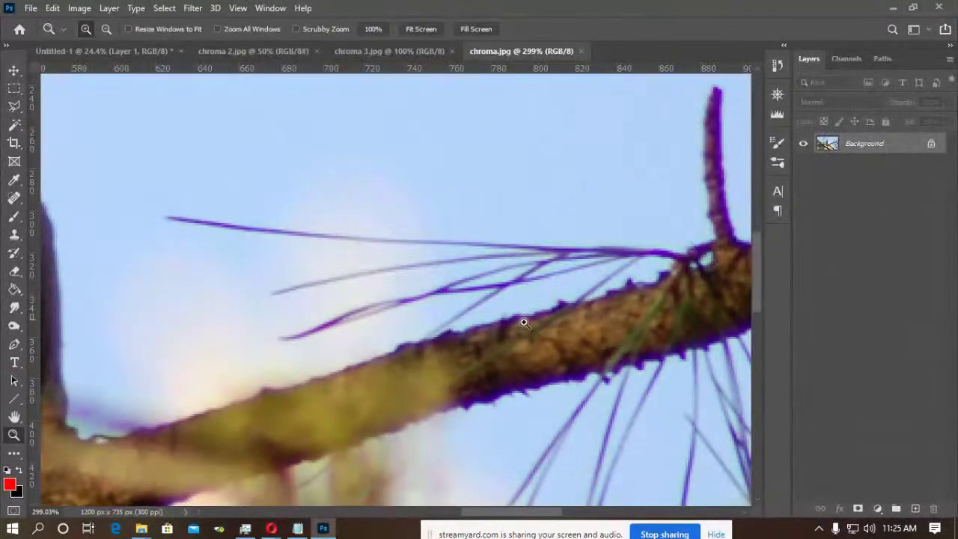
{"action": "scroll", "coordinate": [469, 317], "scroll_direction": "right", "scroll_amount": 3}
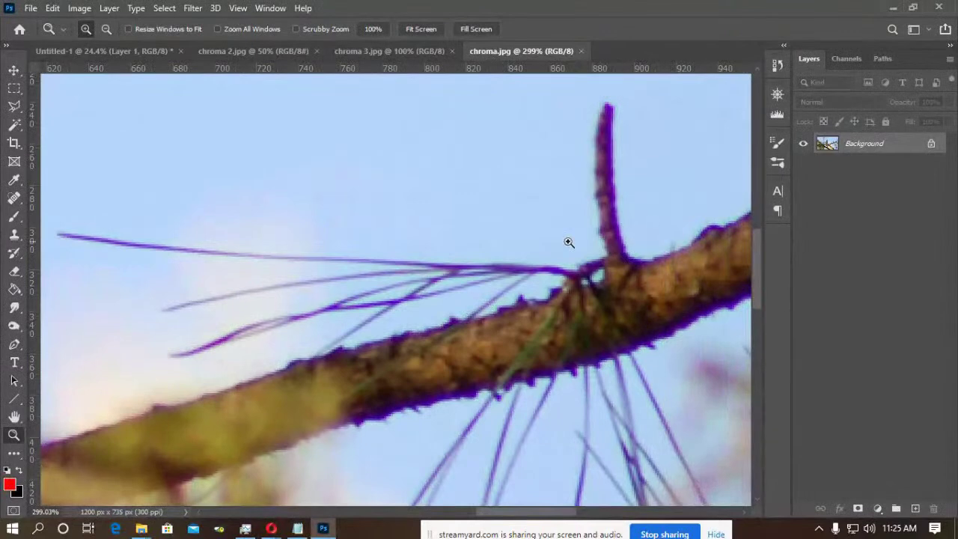
{"action": "scroll", "coordinate": [336, 263], "scroll_direction": "left", "scroll_amount": 10}
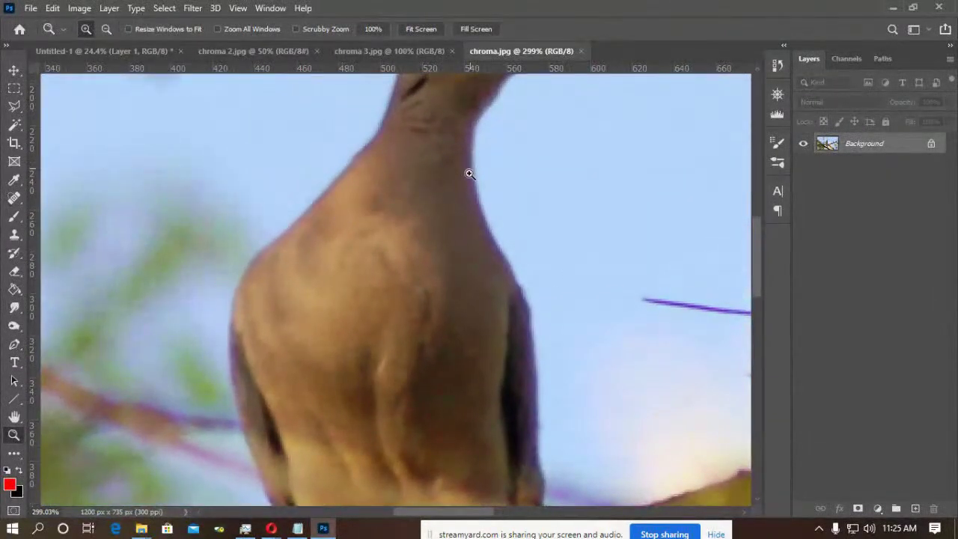
{"action": "scroll", "coordinate": [466, 201], "scroll_direction": "up", "scroll_amount": 5}
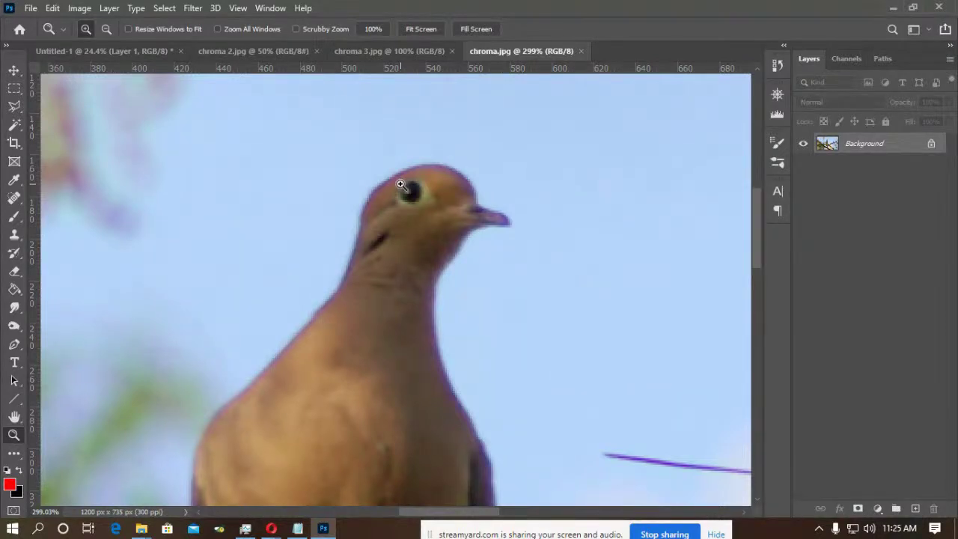
{"action": "left_click_drag", "start_coordinate": [97, 246], "coordinate": [519, 294]}
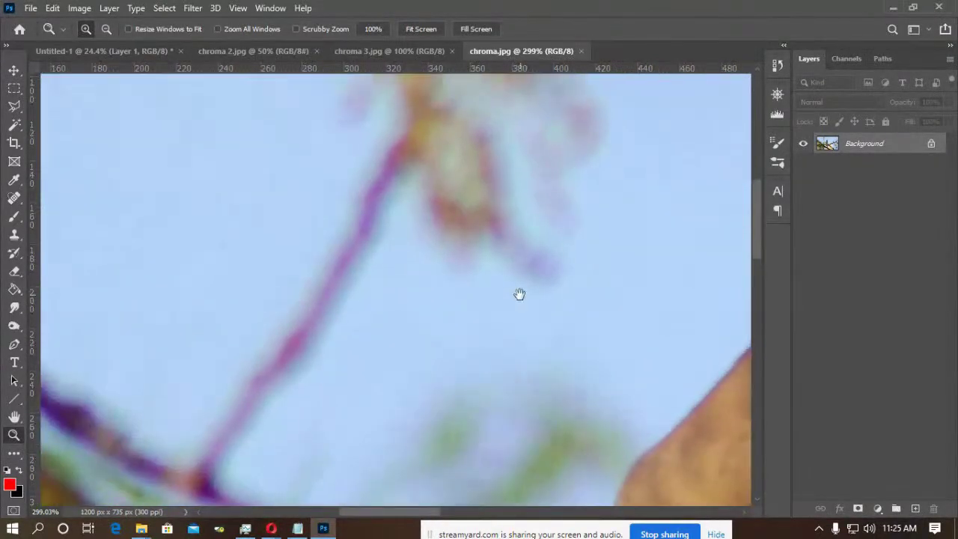
{"action": "left_click", "coordinate": [390, 51]}
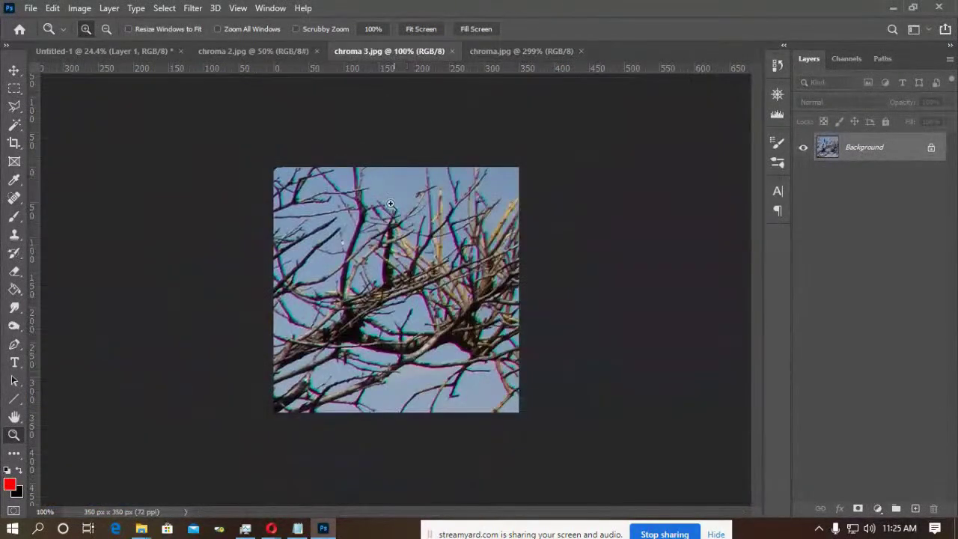
{"action": "left_click_drag", "start_coordinate": [392, 184], "coordinate": [312, 297]}
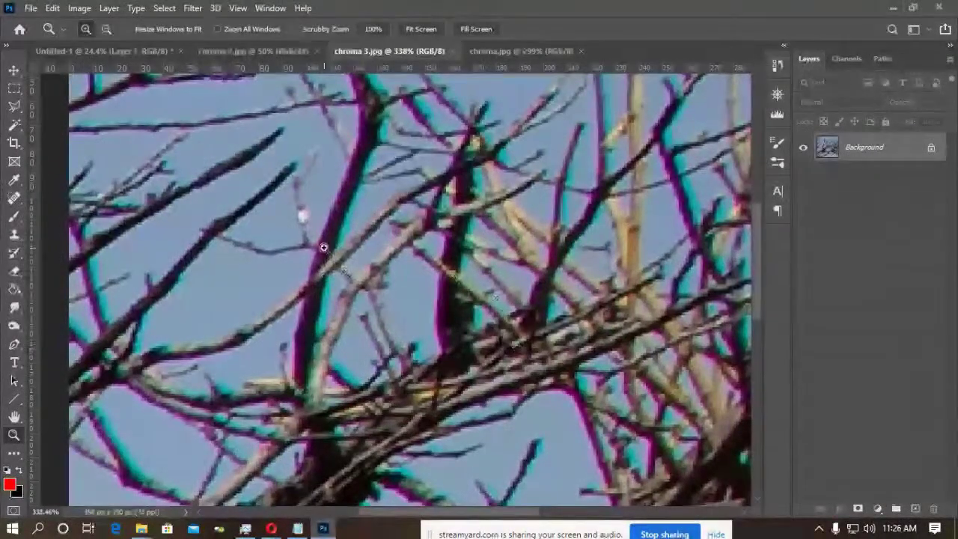
{"action": "left_click_drag", "start_coordinate": [495, 310], "coordinate": [342, 132]}
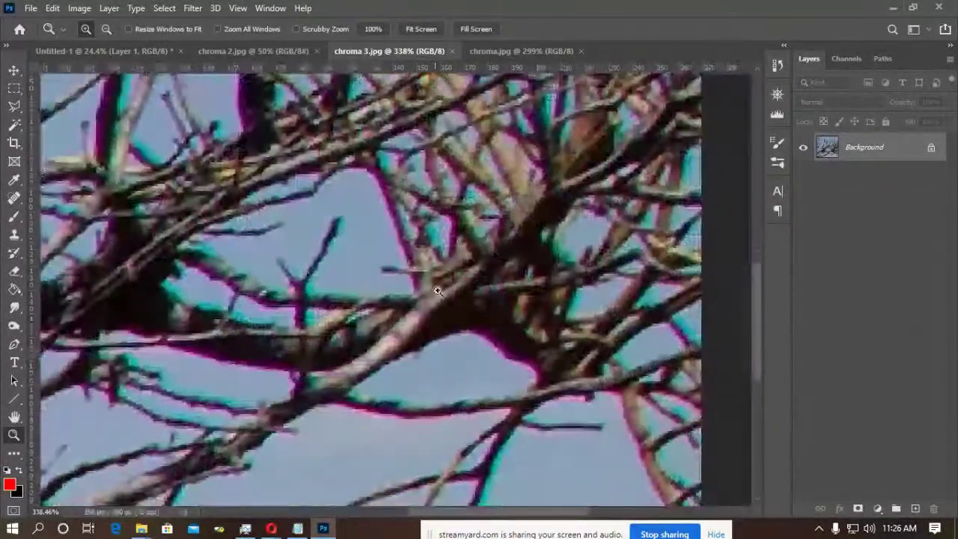
{"action": "left_click", "coordinate": [269, 49]}
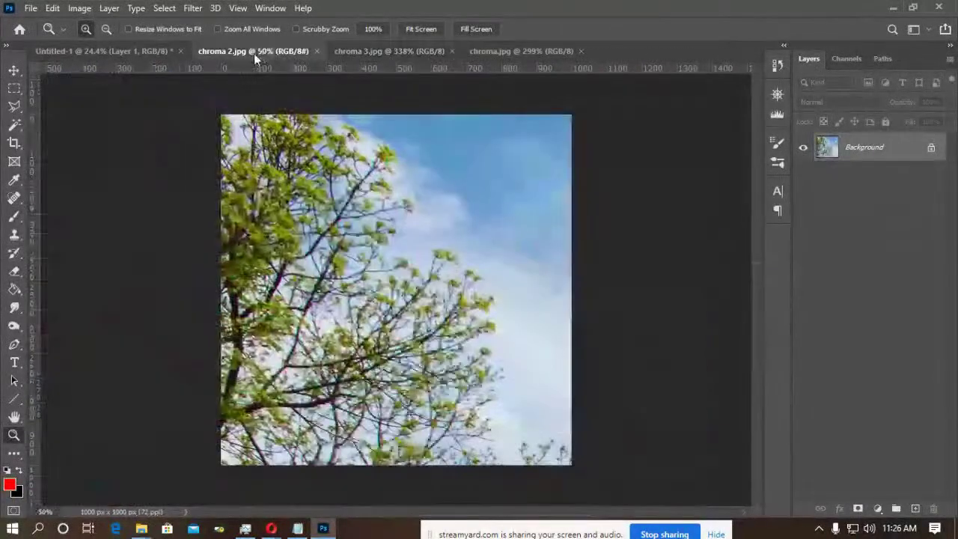
{"action": "left_click_drag", "start_coordinate": [341, 187], "coordinate": [335, 150]}
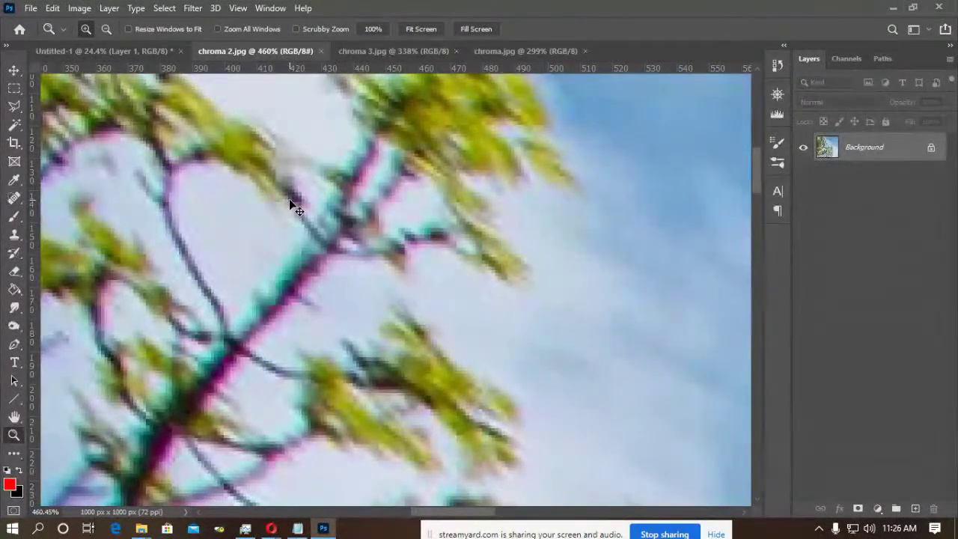
{"action": "key", "text": "ctrl+0"}
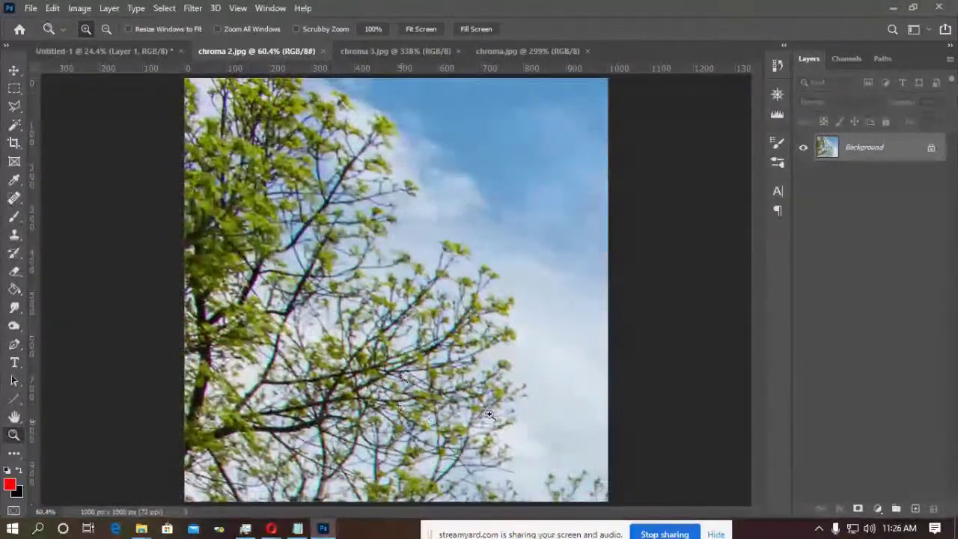
{"action": "left_click_drag", "start_coordinate": [529, 372], "coordinate": [386, 428]}
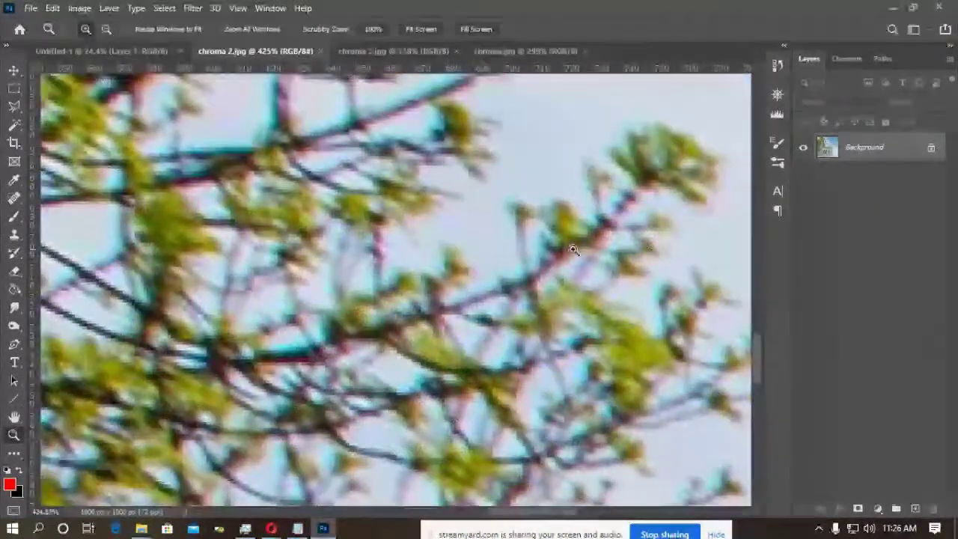
{"action": "key", "text": "ctrl+0"}
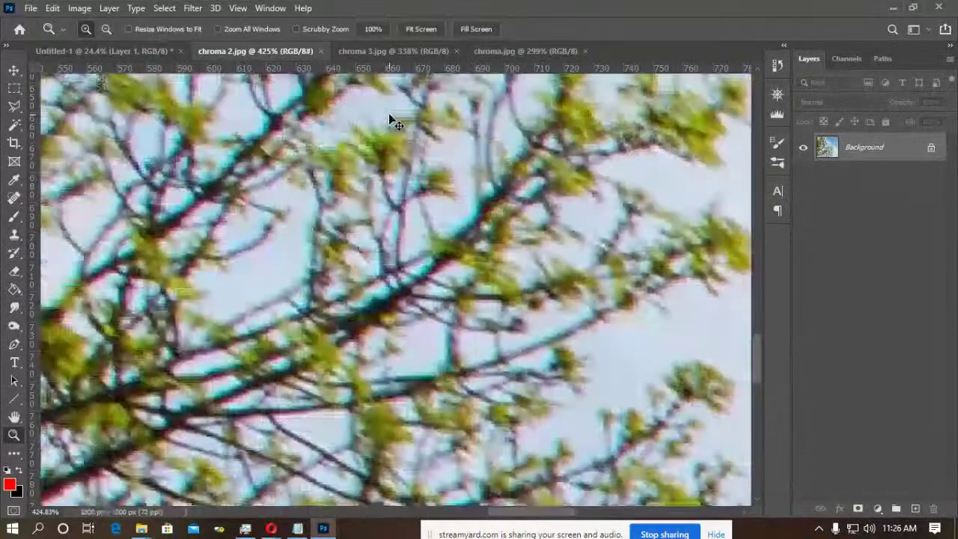
{"action": "left_click", "coordinate": [499, 50]}
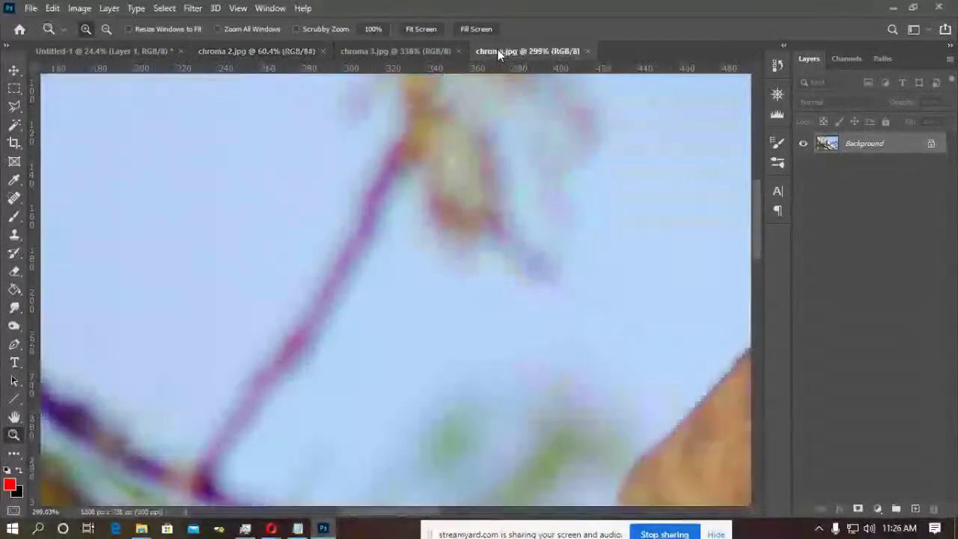
{"action": "left_click", "coordinate": [422, 30]}
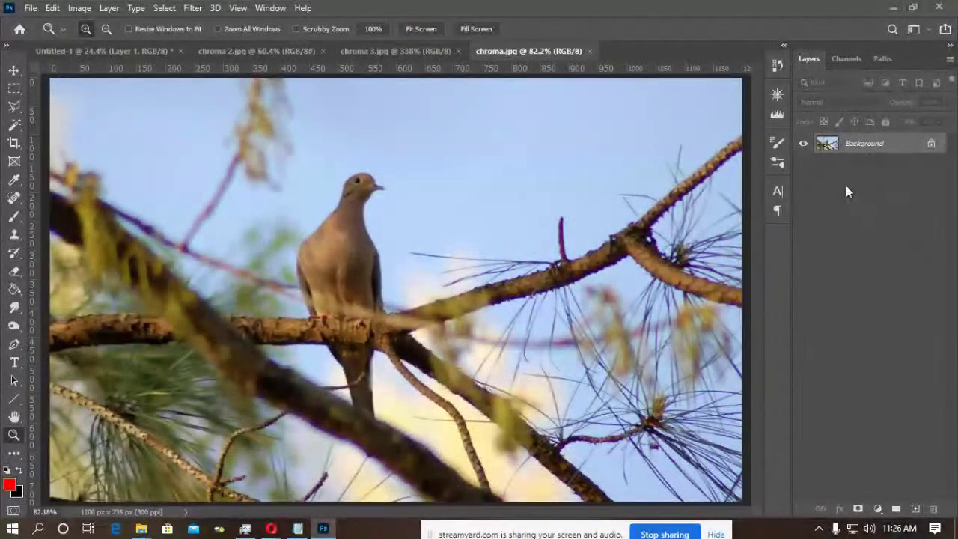
{"action": "left_click_drag", "start_coordinate": [875, 155], "coordinate": [915, 508]}
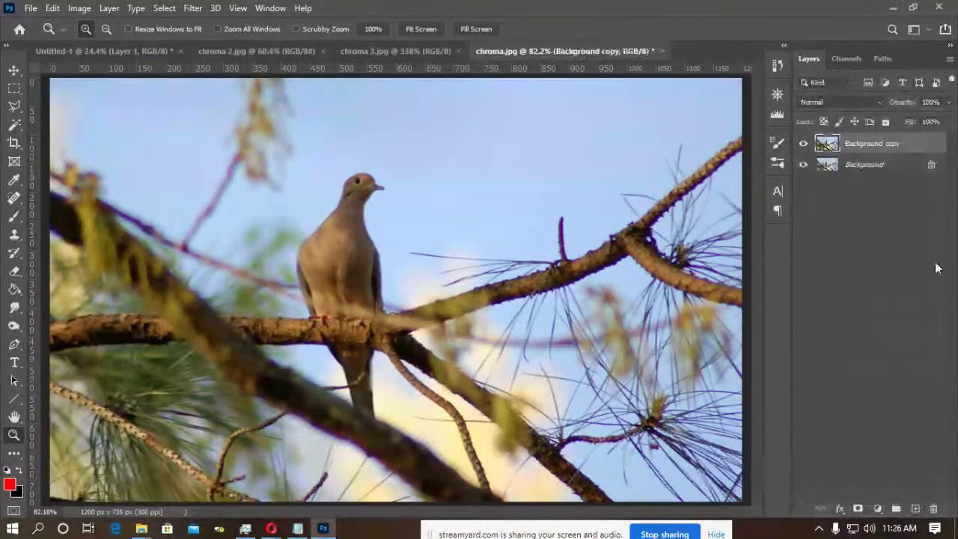
In Lens Correction, try the red/cyan fringe slider and zoom the preview to 600% on the head.
{"action": "left_click", "coordinate": [192, 9]}
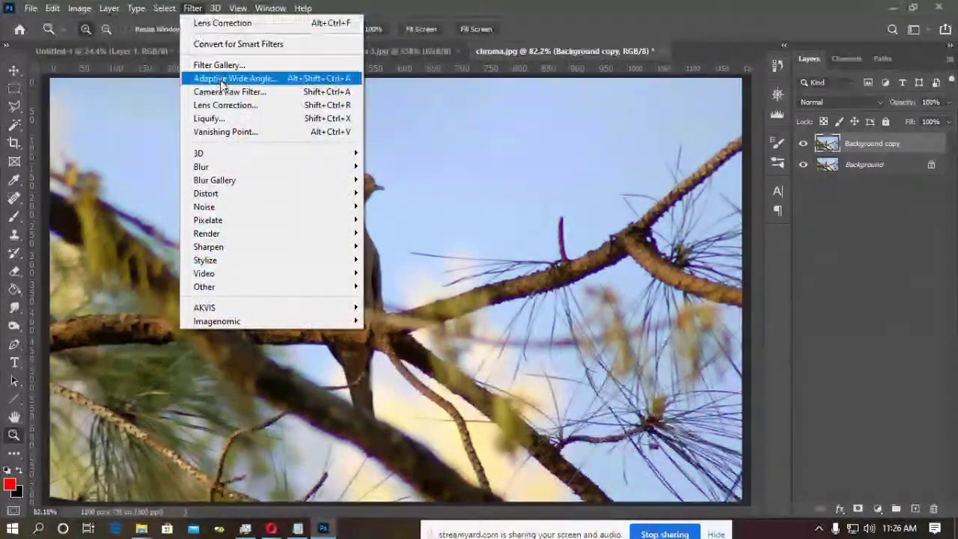
{"action": "left_click", "coordinate": [241, 105]}
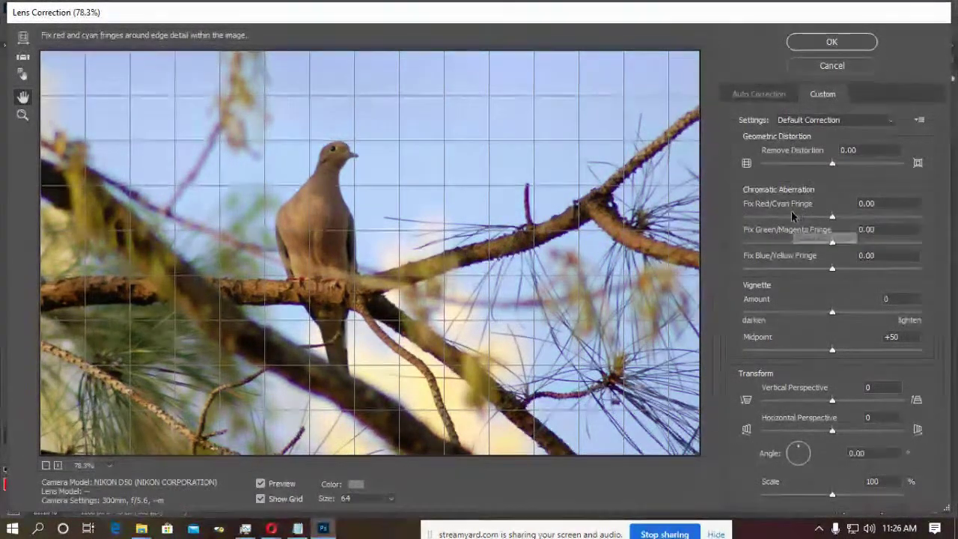
{"action": "left_click_drag", "start_coordinate": [832, 219], "coordinate": [786, 222]}
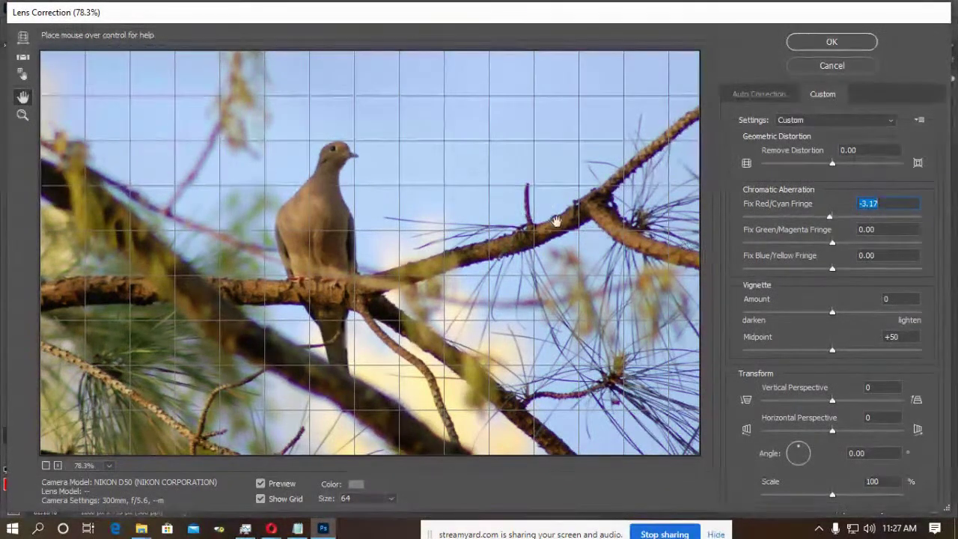
{"action": "left_click", "coordinate": [22, 114]}
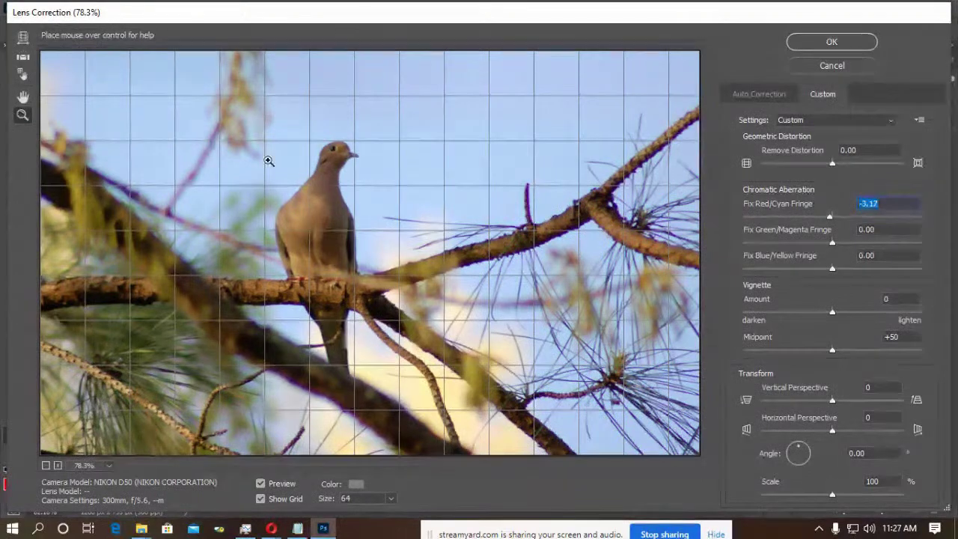
{"action": "left_click", "coordinate": [328, 165]}
{"action": "left_click", "coordinate": [389, 182]}
{"action": "left_click", "coordinate": [352, 262]}
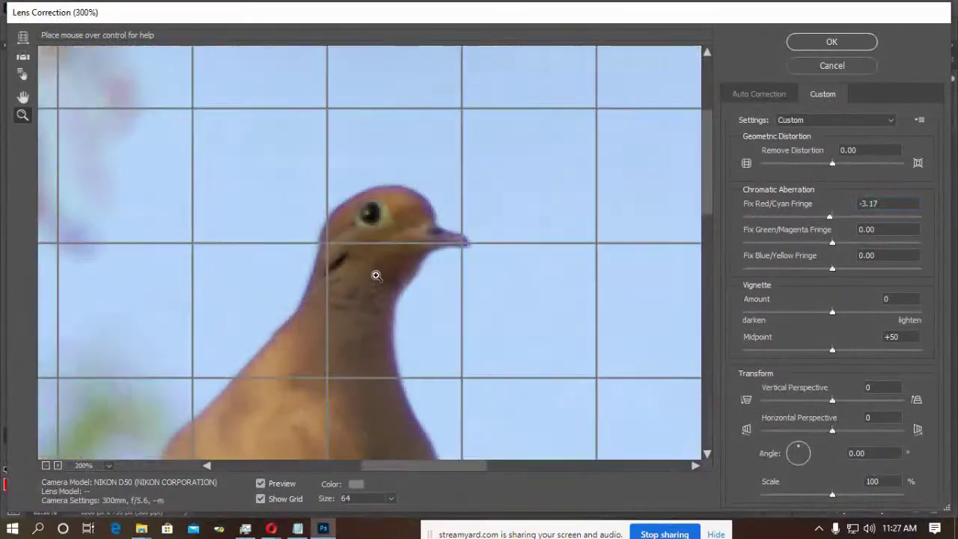
{"action": "left_click", "coordinate": [380, 293]}
{"action": "left_click", "coordinate": [385, 158]}
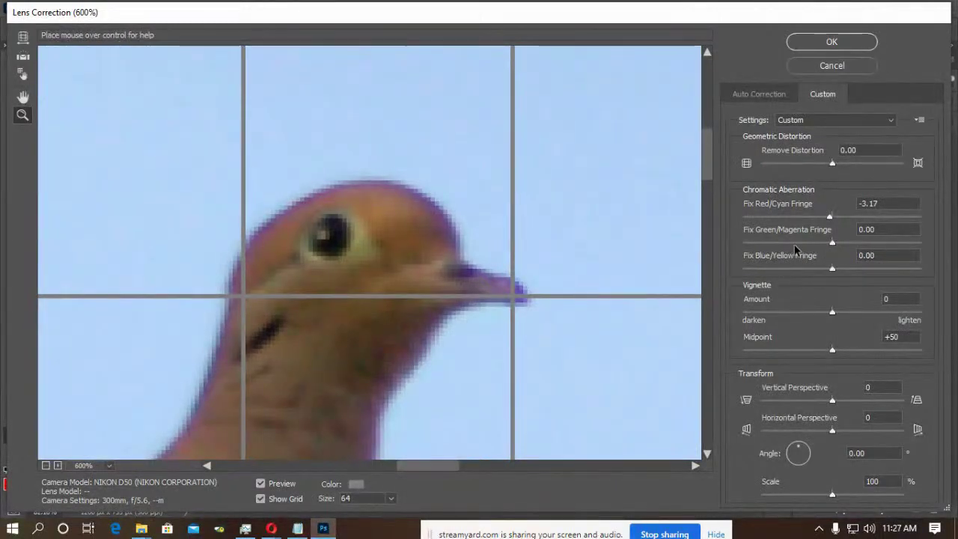
Try the green/magenta and blue/yellow fringe sliders, then cancel Lens Correction without applying.
{"action": "left_click_drag", "start_coordinate": [831, 243], "coordinate": [813, 247]}
{"action": "key", "text": "ctrl+z"}
{"action": "key", "text": "ctrl+z"}
{"action": "key", "text": "ctrl+z"}
{"action": "left_click_drag", "start_coordinate": [833, 269], "coordinate": [880, 271]}
{"action": "left_click_drag", "start_coordinate": [829, 216], "coordinate": [890, 215]}
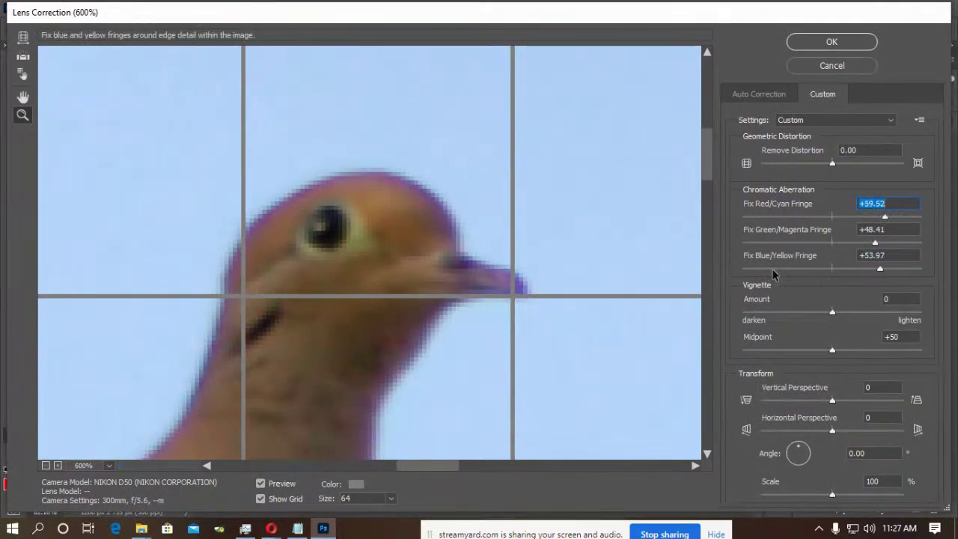
{"action": "left_click", "coordinate": [850, 65]}
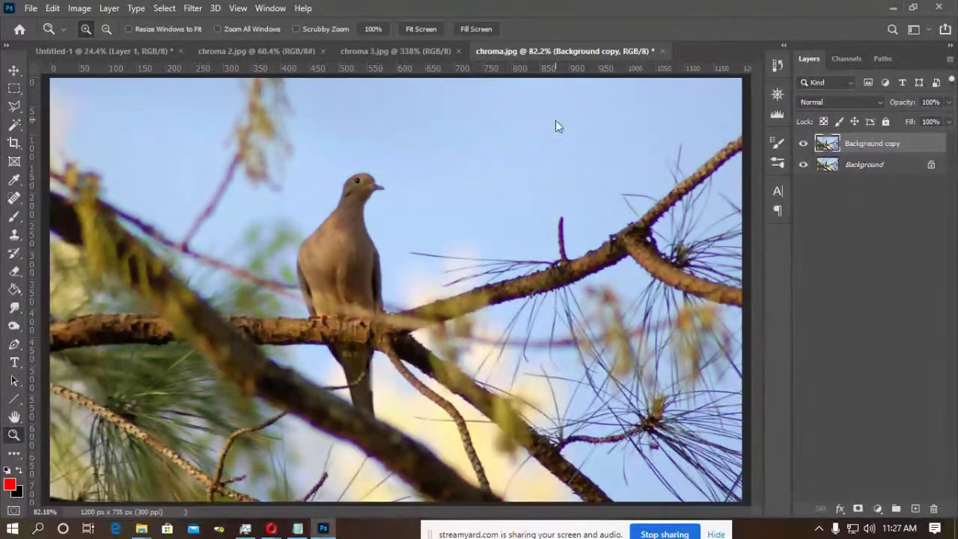
Open photo-with-vignetting and vignetting-effect-online together, then bring the AP notes forward.
{"action": "key", "text": "ctrl+o"}
{"action": "scroll", "coordinate": [279, 153], "scroll_direction": "down", "scroll_amount": 3}
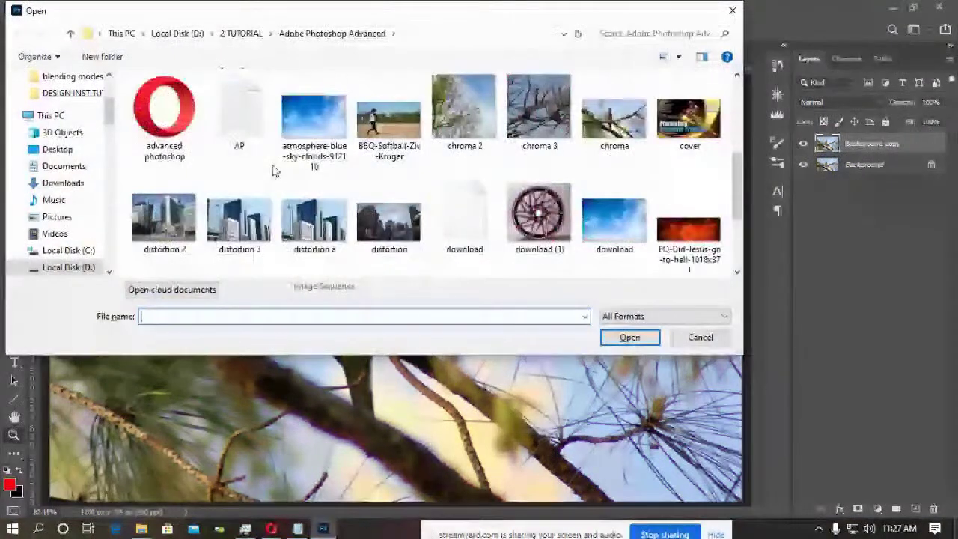
{"action": "scroll", "coordinate": [329, 187], "scroll_direction": "down", "scroll_amount": 2}
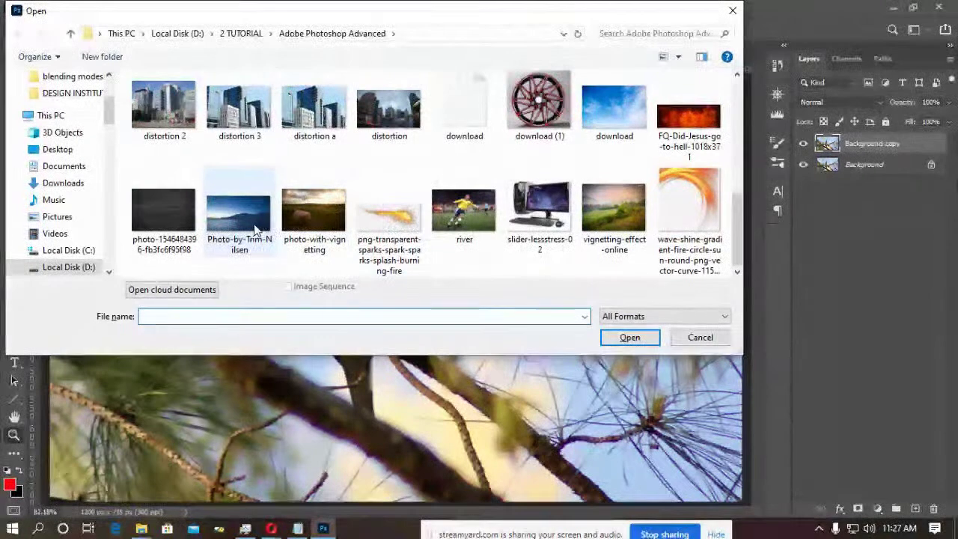
{"action": "left_click", "coordinate": [335, 215]}
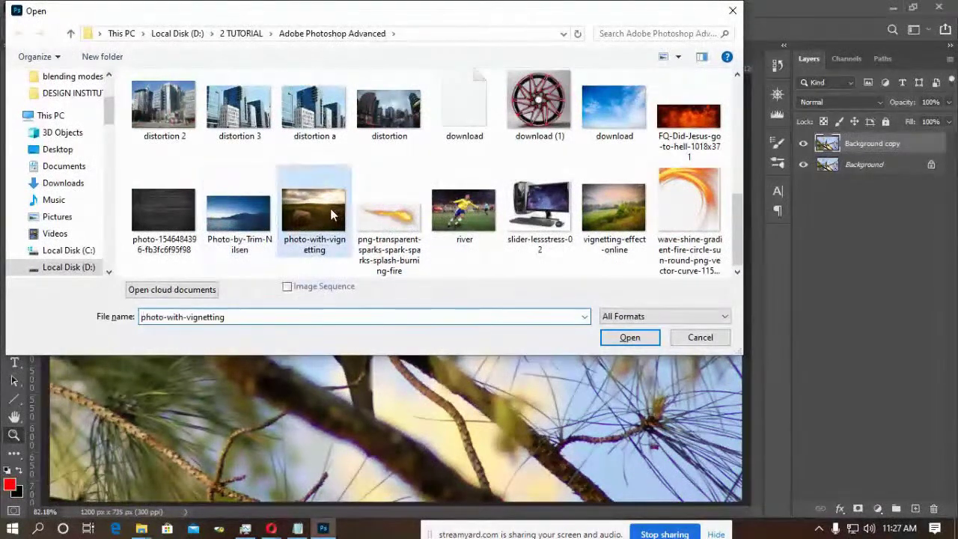
{"action": "left_click", "coordinate": [596, 208], "text": "ctrl"}
{"action": "left_click", "coordinate": [630, 337]}
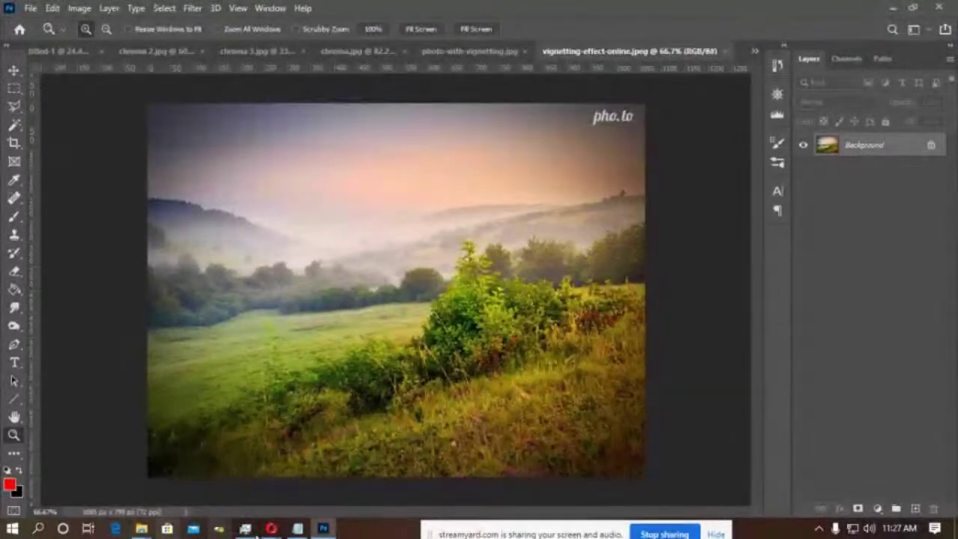
{"action": "left_click", "coordinate": [297, 529]}
{"action": "scroll", "coordinate": [279, 382], "scroll_direction": "down", "scroll_amount": 2}
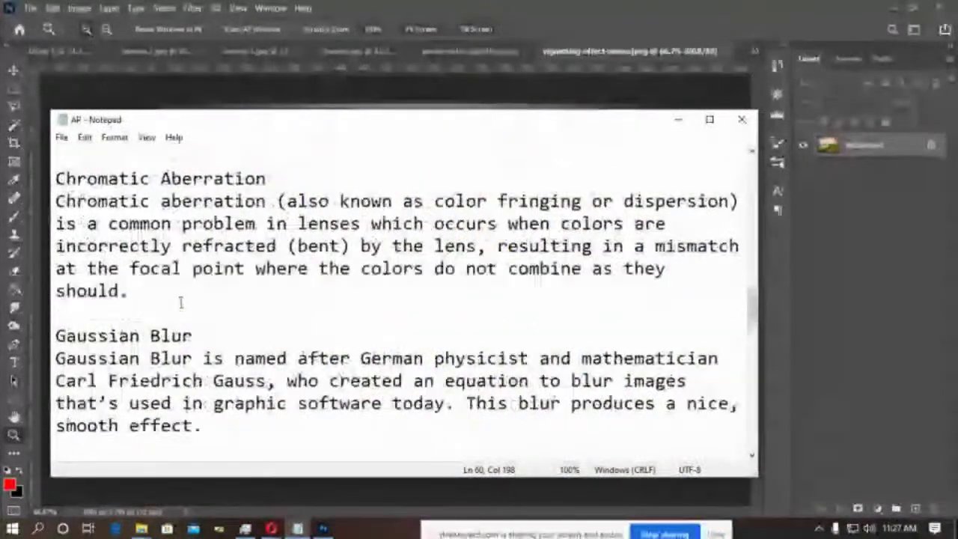
{"action": "scroll", "coordinate": [179, 288], "scroll_direction": "up", "scroll_amount": 1}
{"action": "scroll", "coordinate": [180, 286], "scroll_direction": "down", "scroll_amount": 8}
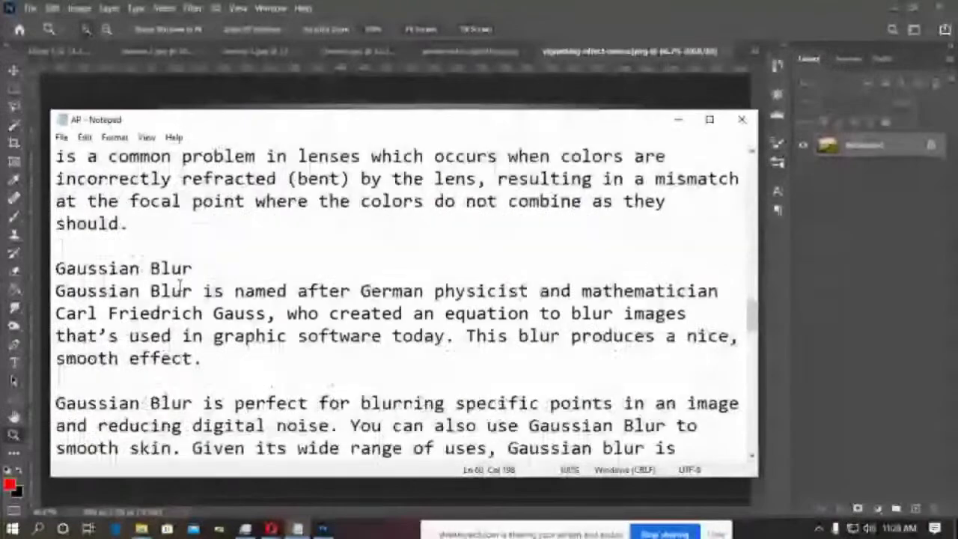
{"action": "scroll", "coordinate": [179, 286], "scroll_direction": "down", "scroll_amount": 5}
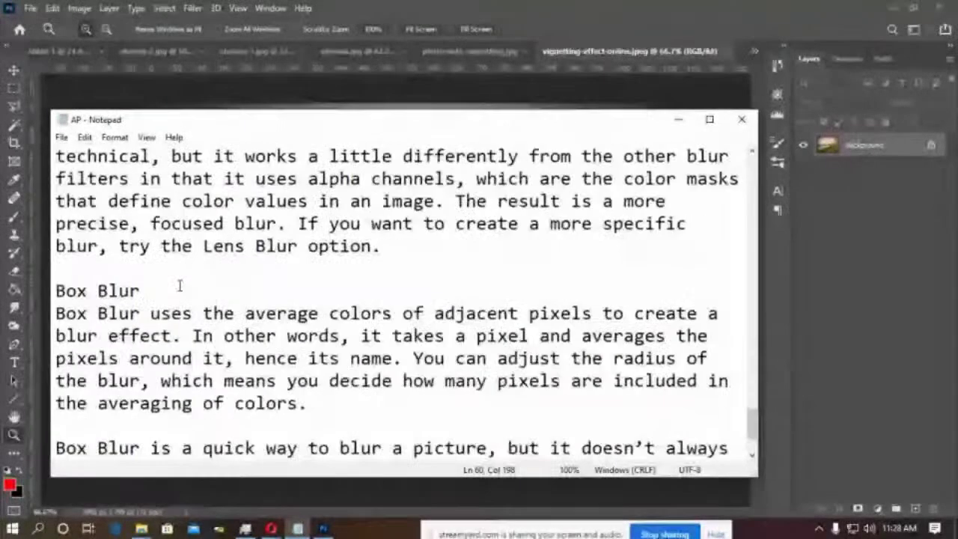
{"action": "scroll", "coordinate": [179, 286], "scroll_direction": "up", "scroll_amount": 15}
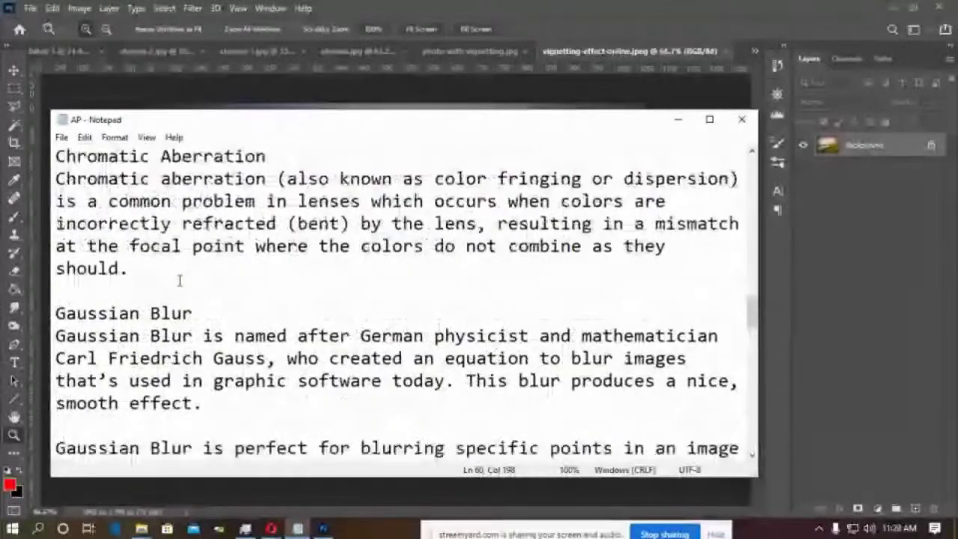
{"action": "scroll", "coordinate": [179, 280], "scroll_direction": "up", "scroll_amount": 12}
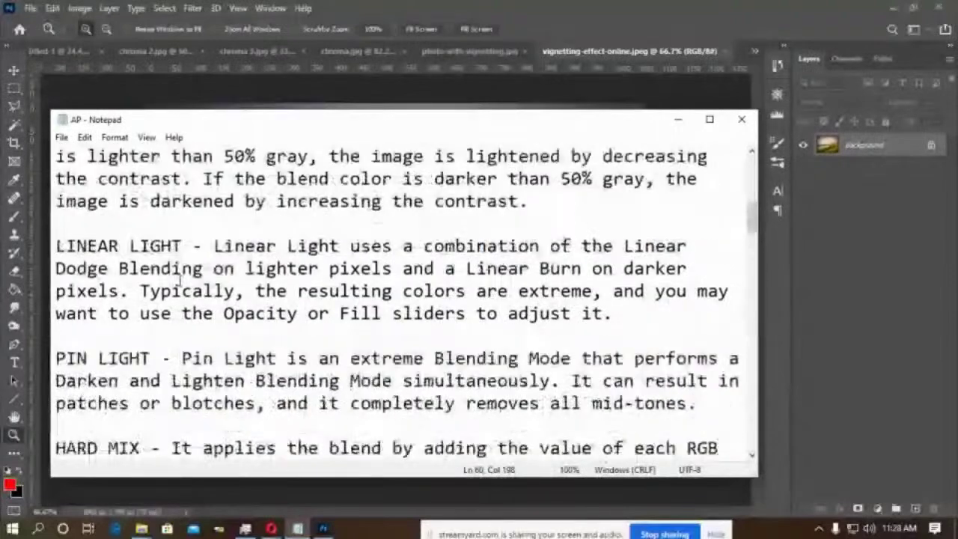
{"action": "scroll", "coordinate": [180, 281], "scroll_direction": "up", "scroll_amount": 1}
{"action": "scroll", "coordinate": [180, 281], "scroll_direction": "up", "scroll_amount": 2}
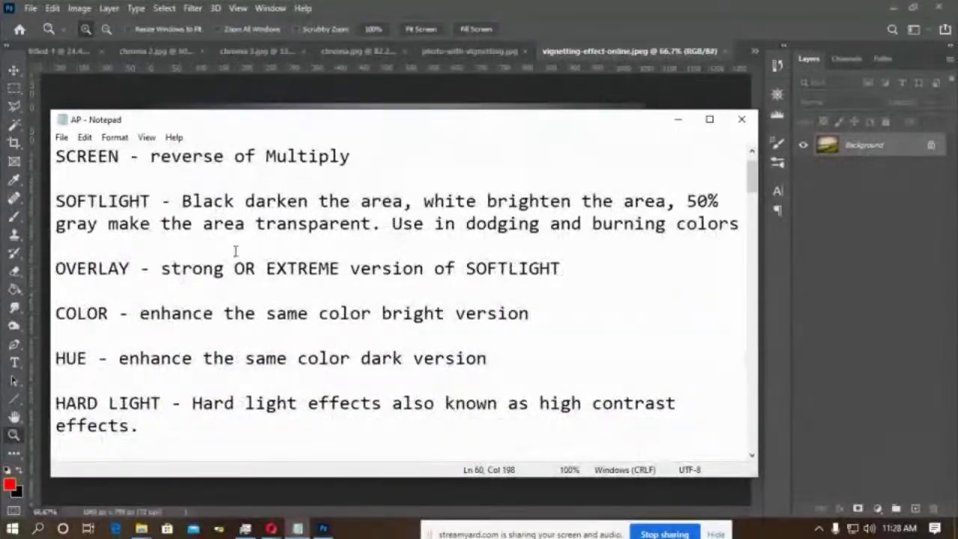
{"action": "left_click", "coordinate": [678, 119]}
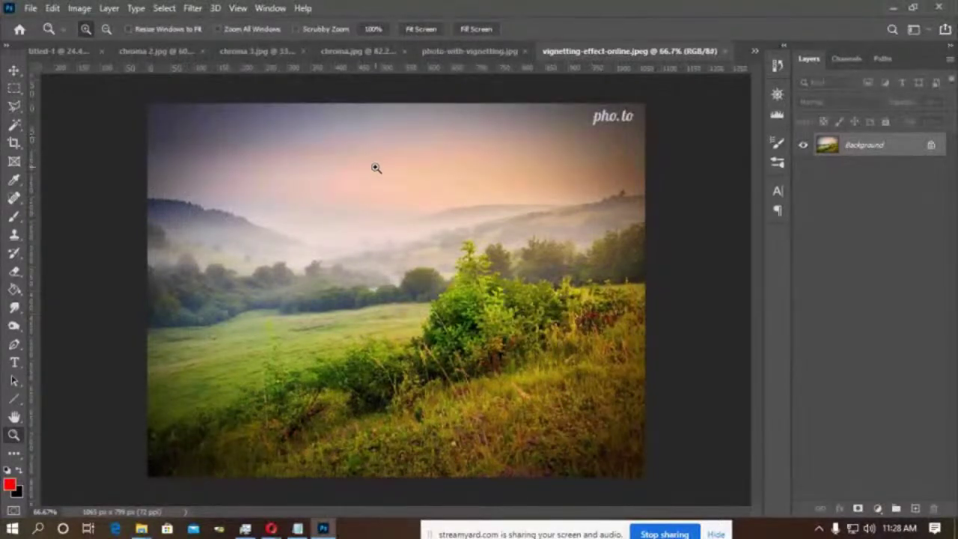
Make photo-with-vignetting.jpg, the boulder in the sunset field, the active document.
{"action": "left_click", "coordinate": [466, 51]}
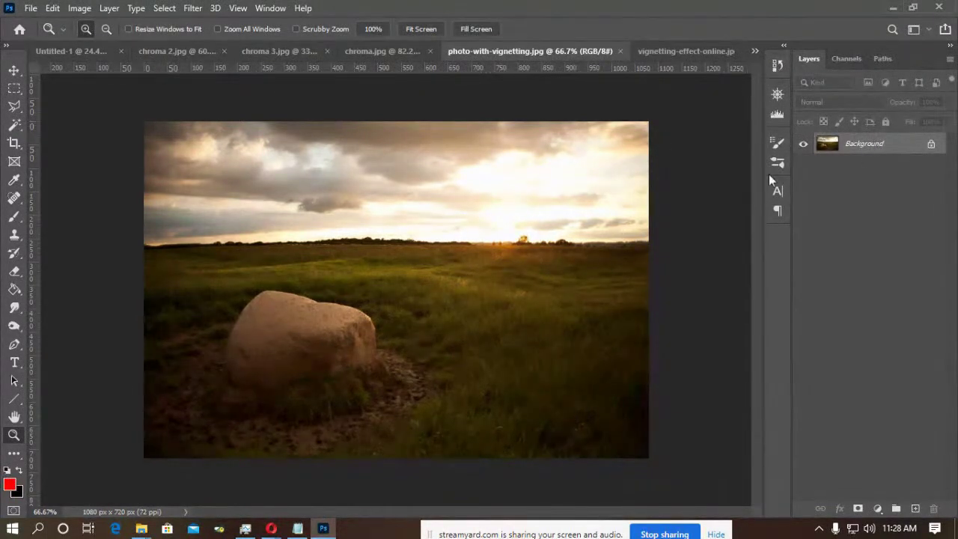
{"action": "left_click", "coordinate": [198, 8]}
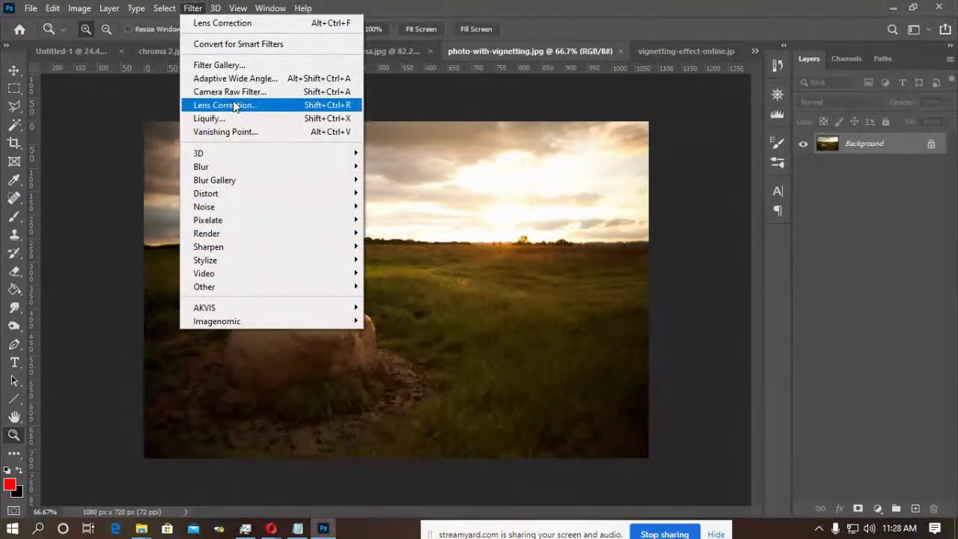
Apply Lens Correction with Custom Vignette Amount +51 and the grid hidden, after comparing with the original.
{"action": "left_click", "coordinate": [233, 101]}
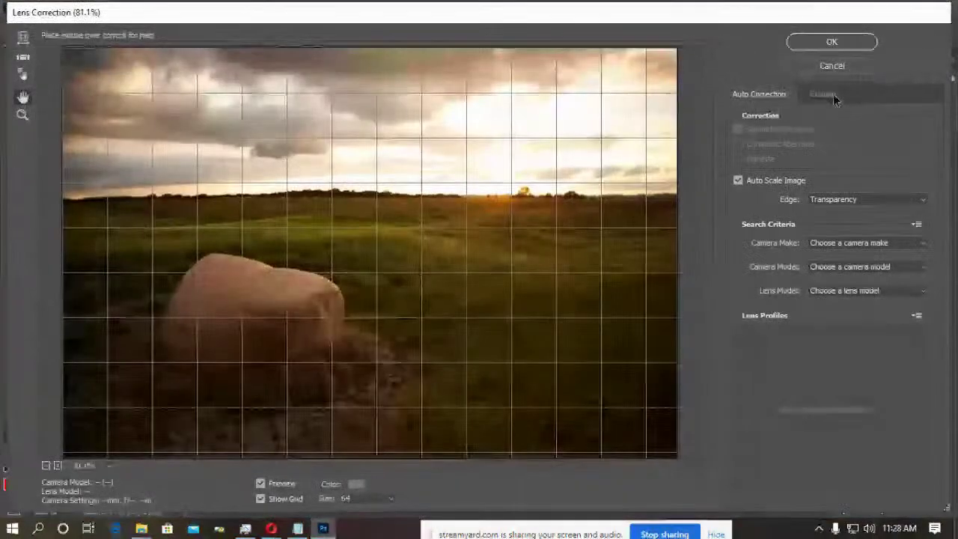
{"action": "left_click", "coordinate": [827, 96]}
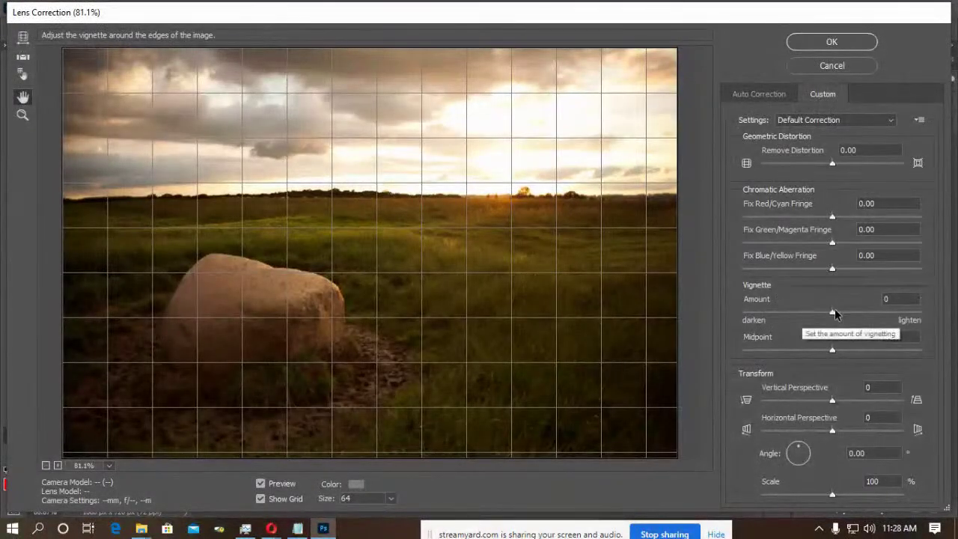
{"action": "left_click_drag", "start_coordinate": [832, 313], "coordinate": [876, 318]}
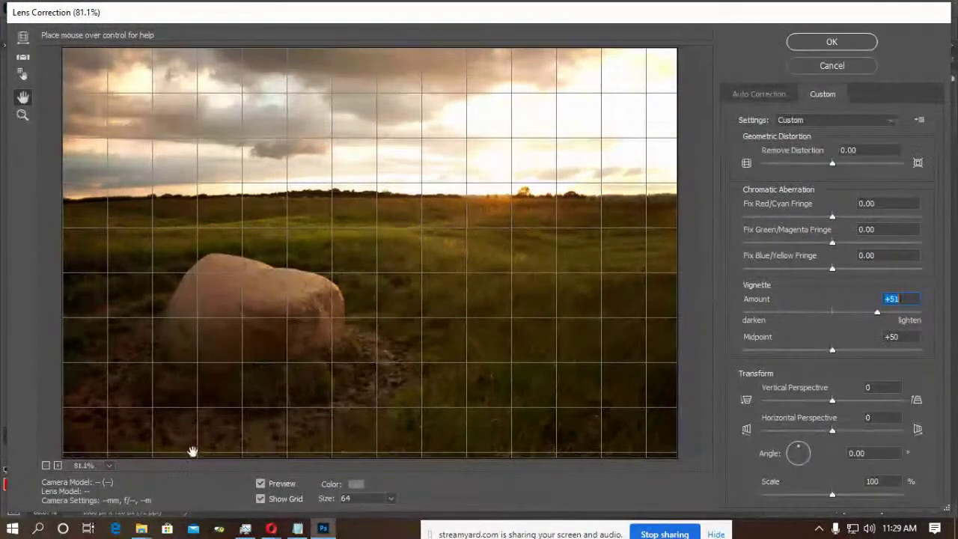
{"action": "left_click", "coordinate": [259, 499]}
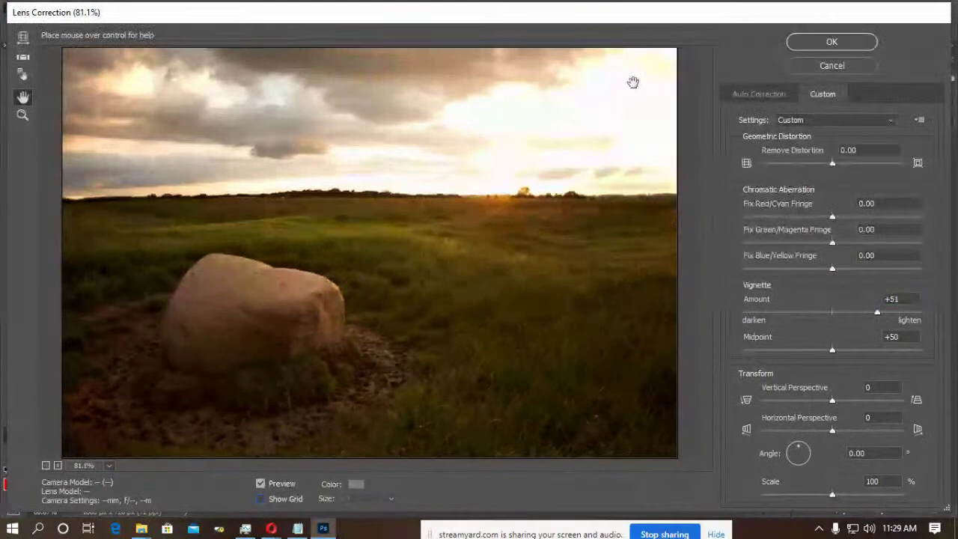
{"action": "left_click", "coordinate": [261, 485]}
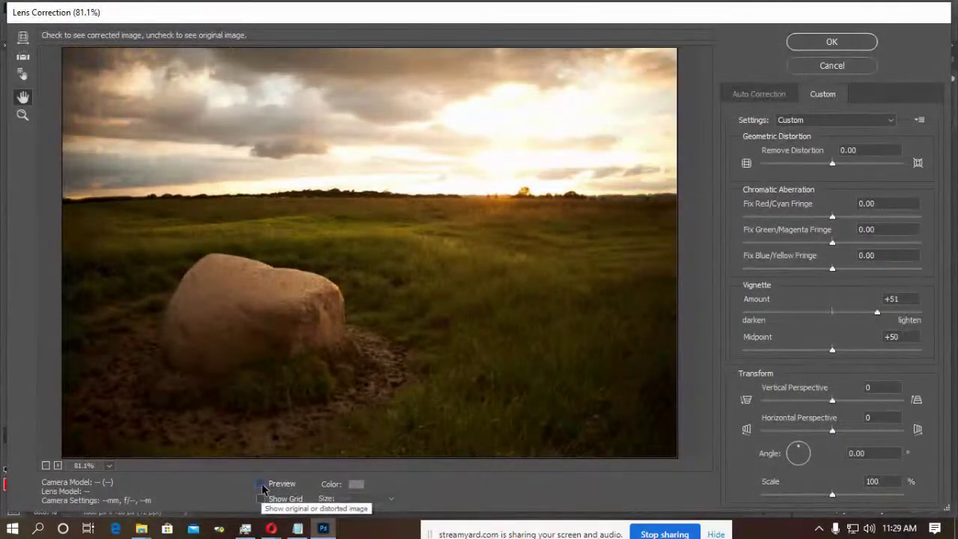
{"action": "left_click", "coordinate": [261, 485]}
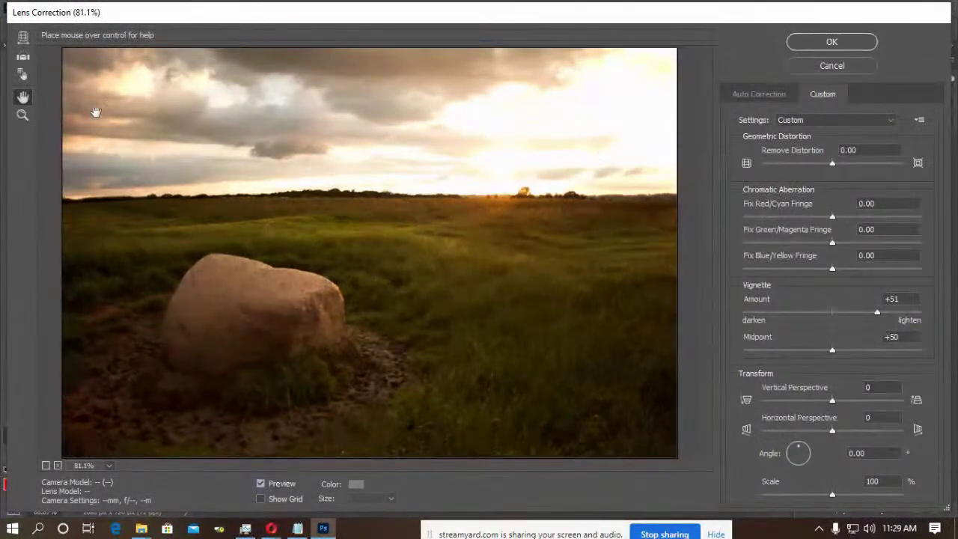
{"action": "left_click", "coordinate": [830, 45]}
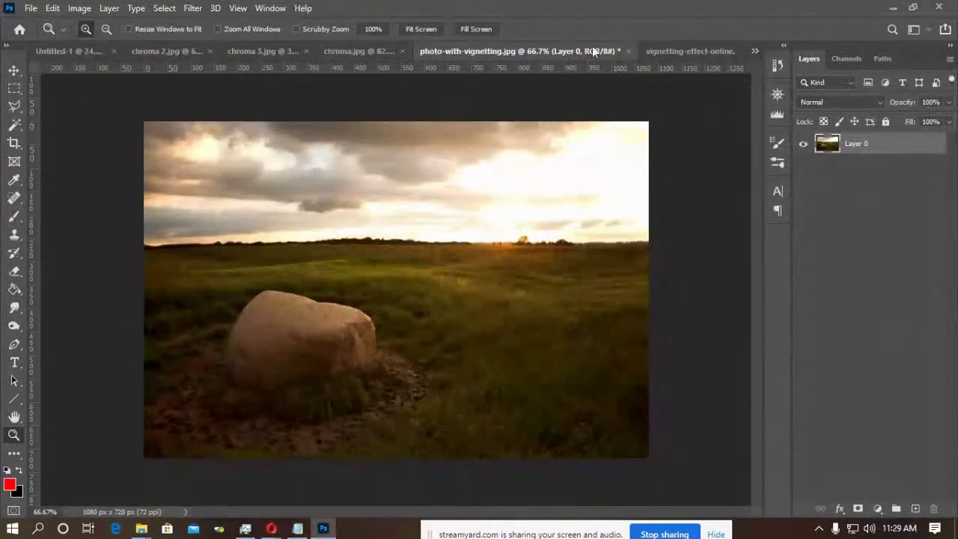
{"action": "left_click", "coordinate": [685, 49]}
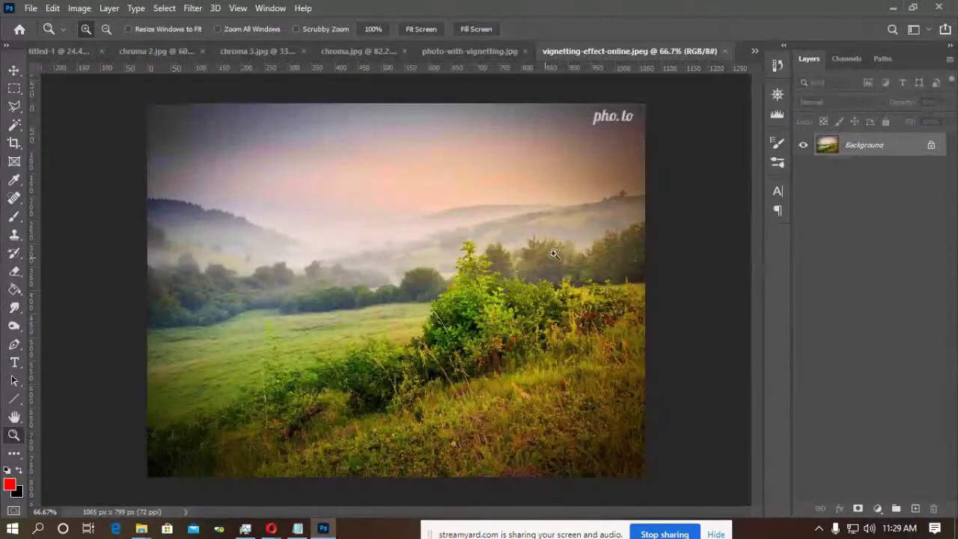
Lighten vignetting-effect-online's dark corners with a Lens Correction Vignette Amount of +85.
{"action": "left_click_drag", "start_coordinate": [574, 101], "coordinate": [583, 145]}
{"action": "key", "text": "ctrl+0"}
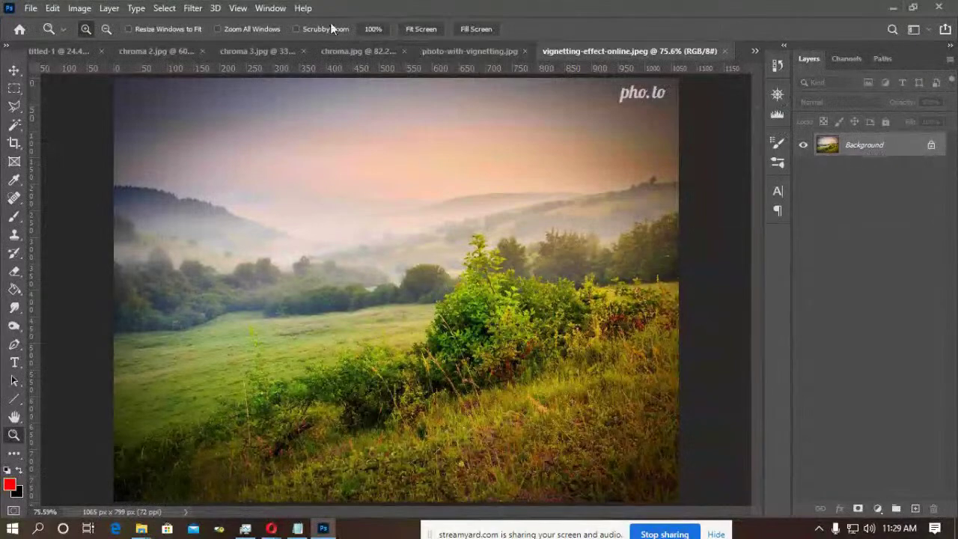
{"action": "left_click", "coordinate": [192, 9]}
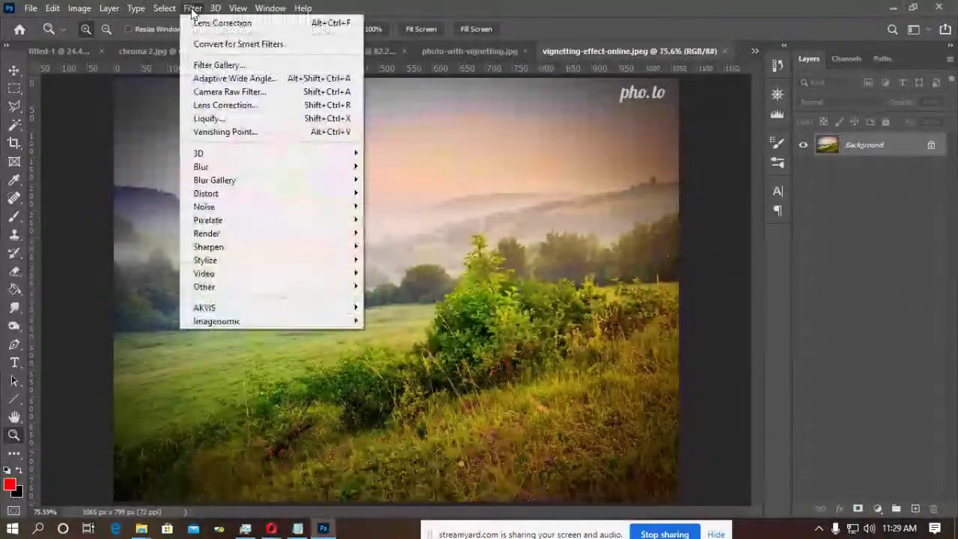
{"action": "left_click", "coordinate": [217, 105]}
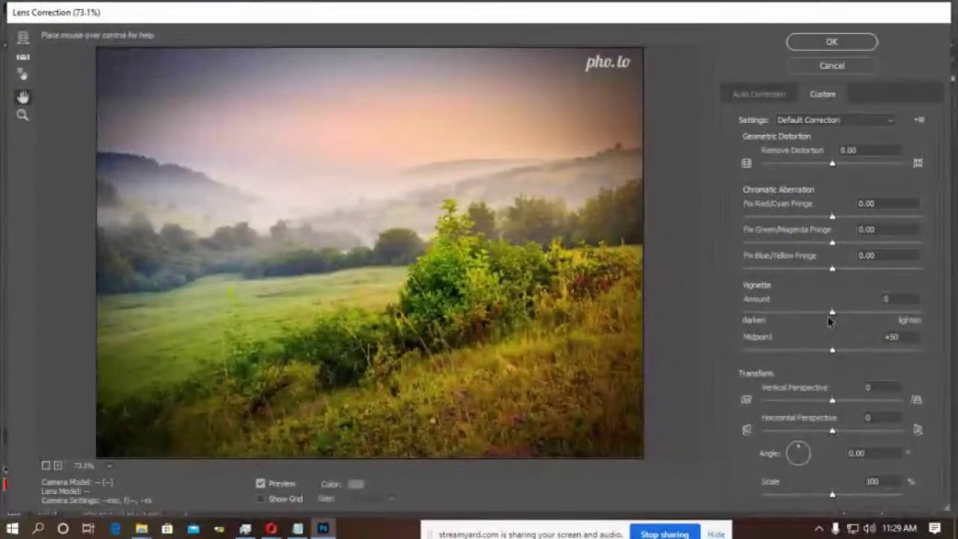
{"action": "left_click", "coordinate": [835, 315]}
{"action": "left_click_drag", "start_coordinate": [836, 315], "coordinate": [910, 309]}
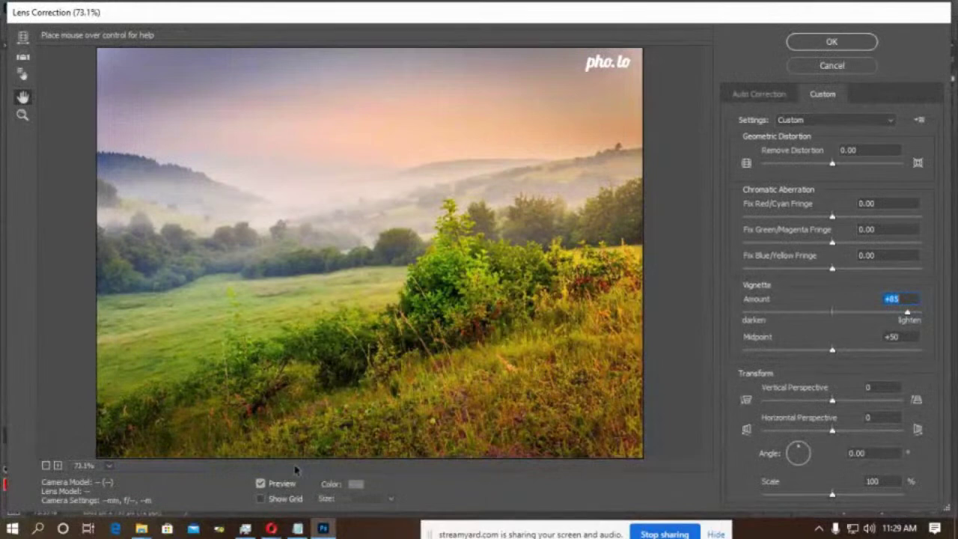
{"action": "left_click", "coordinate": [260, 483]}
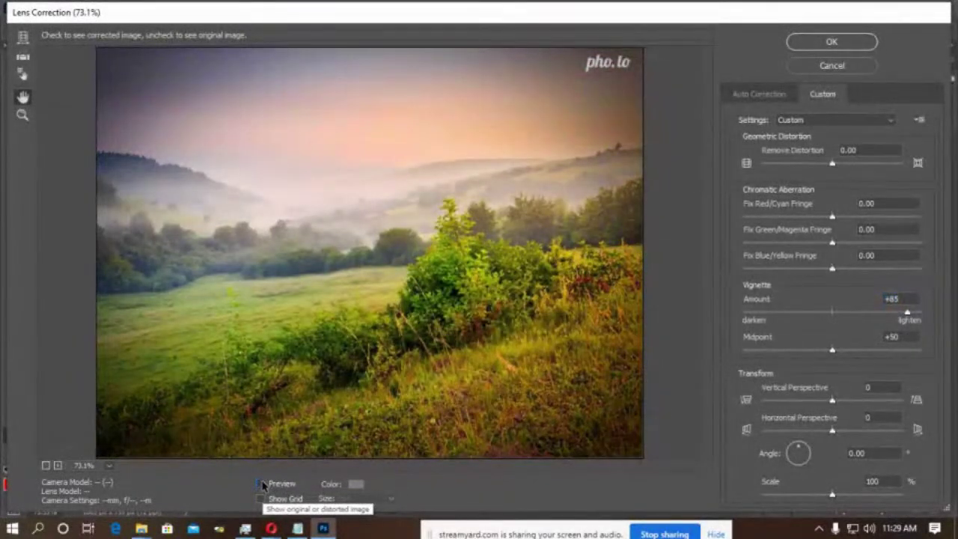
{"action": "left_click", "coordinate": [260, 483]}
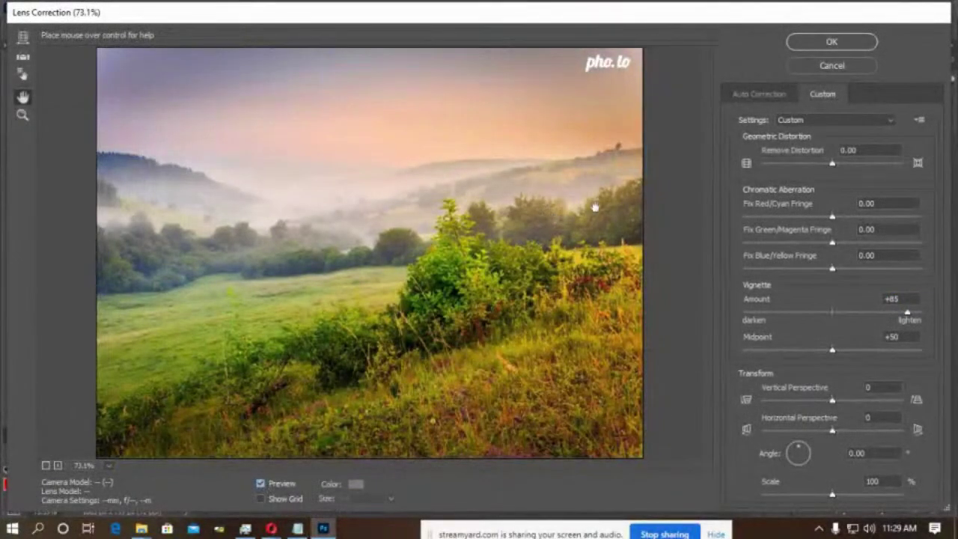
{"action": "left_click", "coordinate": [842, 41]}
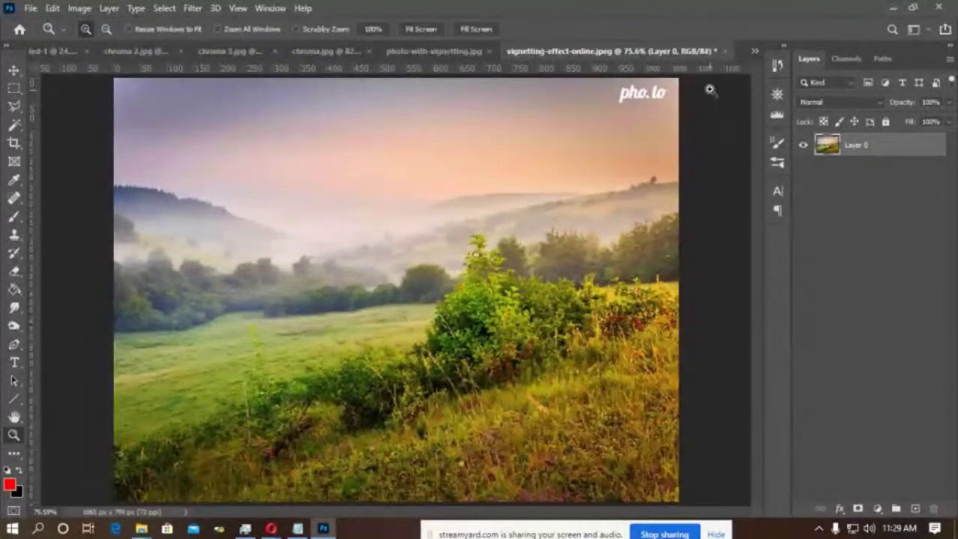
Close vignetting-effect-online, photo-with-vignetting and chroma.jpg without saving.
{"action": "left_click", "coordinate": [724, 52]}
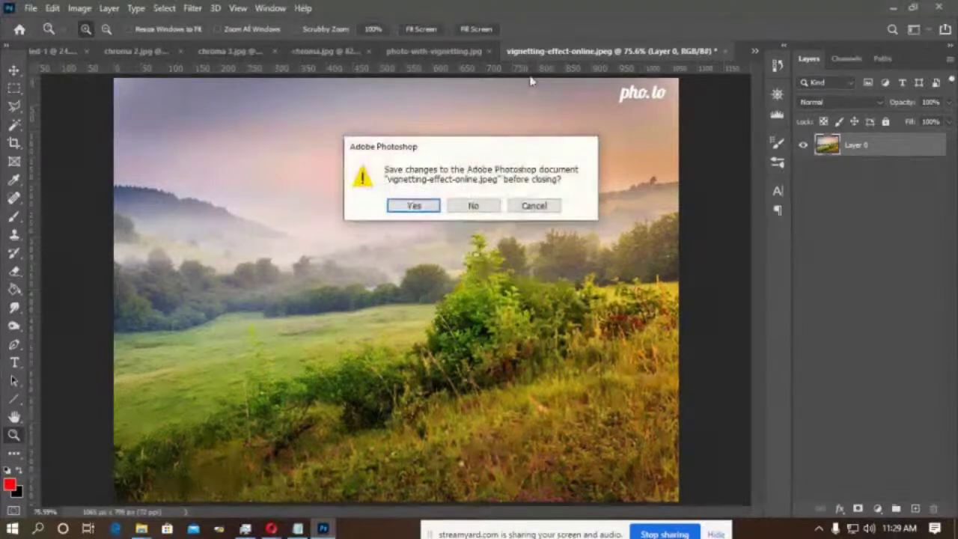
{"action": "left_click", "coordinate": [476, 207]}
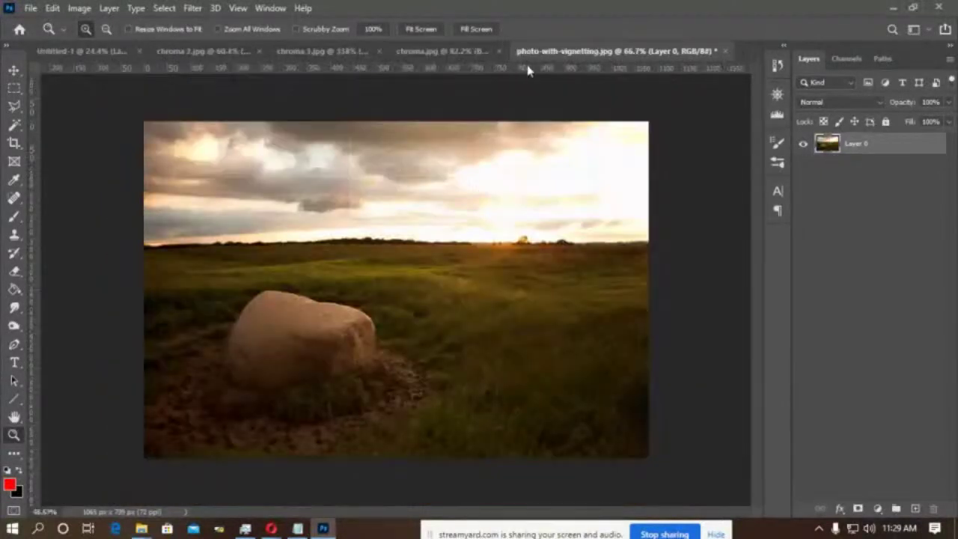
{"action": "left_click", "coordinate": [724, 51]}
{"action": "left_click", "coordinate": [474, 206]}
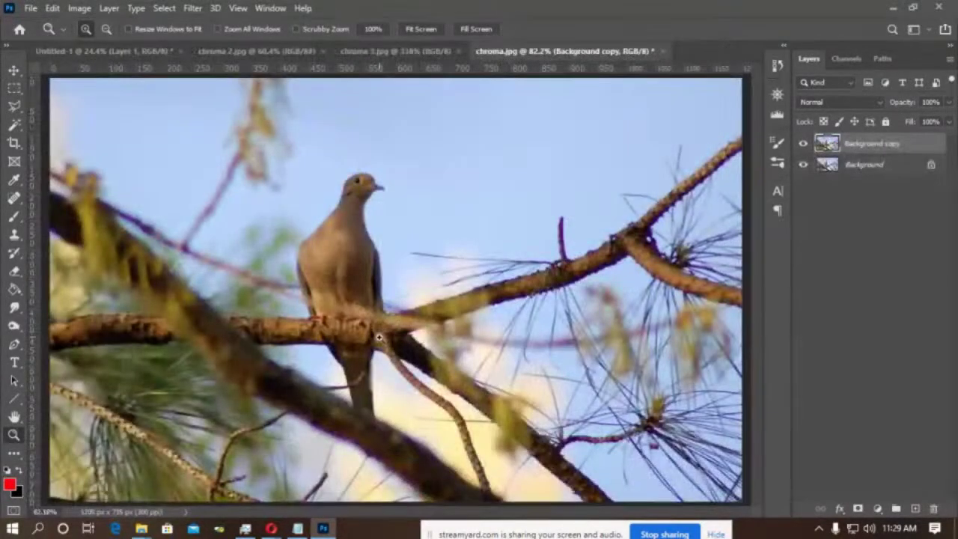
{"action": "left_click", "coordinate": [662, 52]}
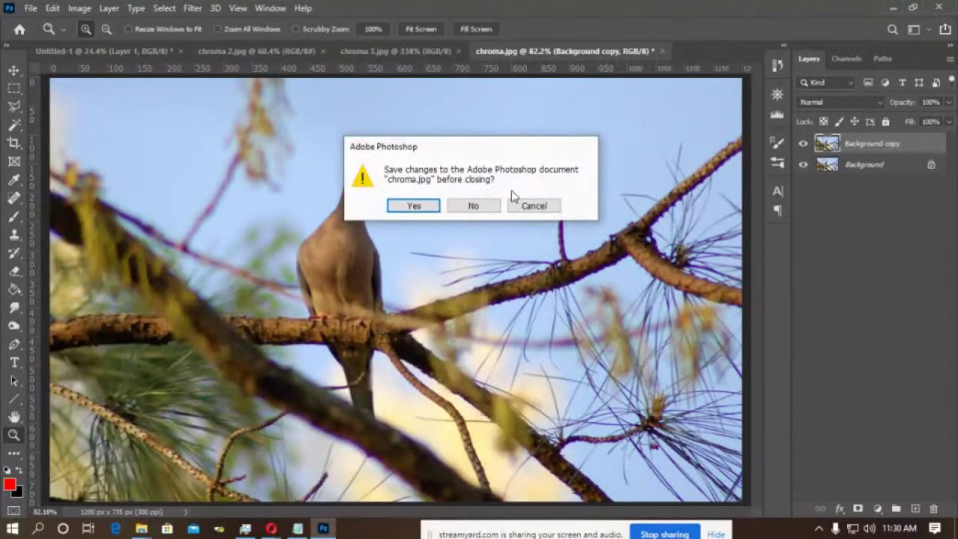
{"action": "left_click", "coordinate": [481, 204]}
Search Google Images for 'white vignette' in a new Opera tab.
{"action": "mouse_move", "coordinate": [271, 528]}
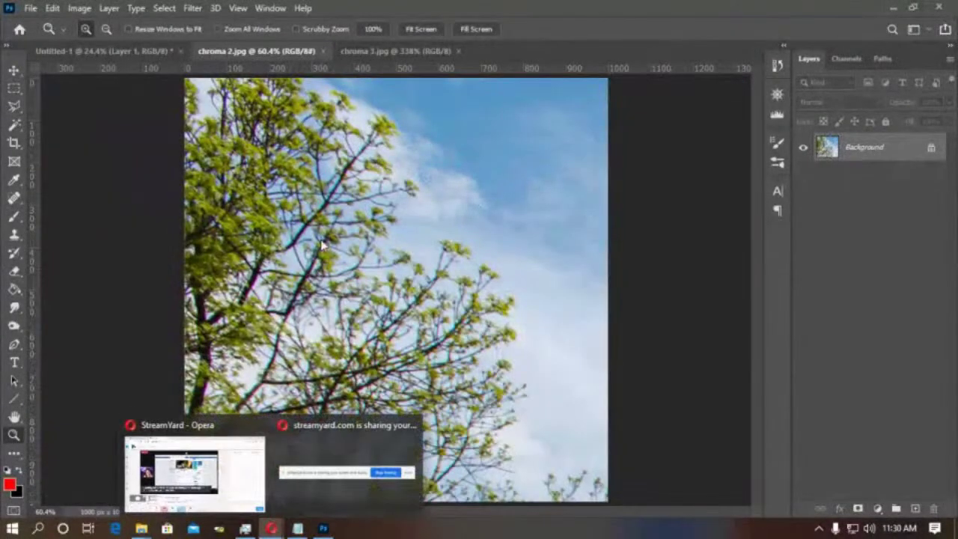
{"action": "left_click", "coordinate": [227, 432]}
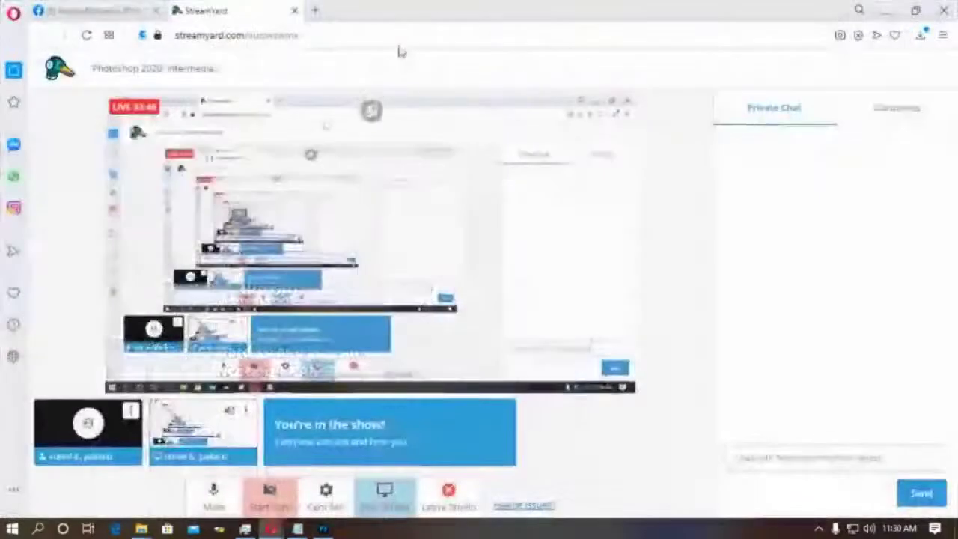
{"action": "left_click", "coordinate": [316, 10]}
{"action": "type", "text": "white "}
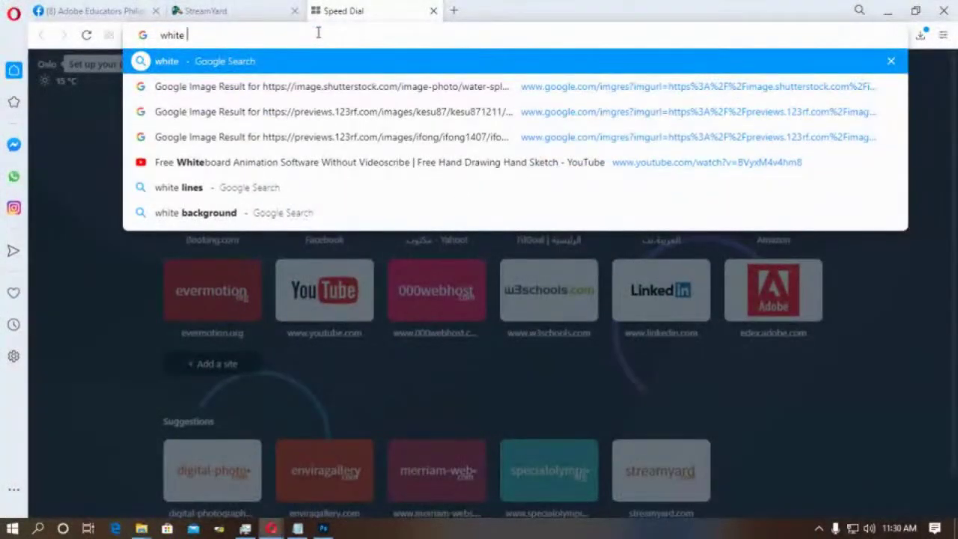
{"action": "type", "text": "vignette"}
{"action": "key", "text": "Return"}
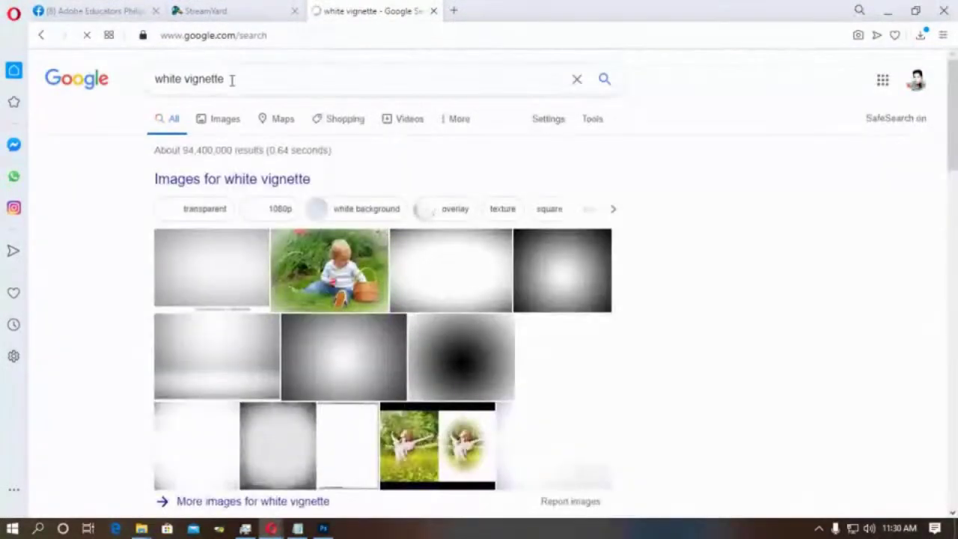
{"action": "left_click", "coordinate": [223, 120]}
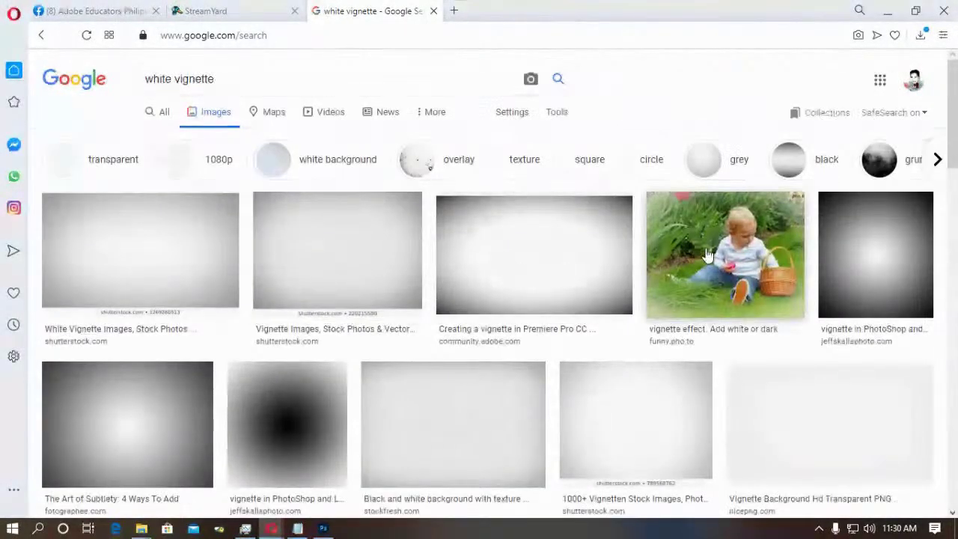
Save the white-vignette child photo as download (2).jpg and return to Photoshop.
{"action": "left_click", "coordinate": [707, 247]}
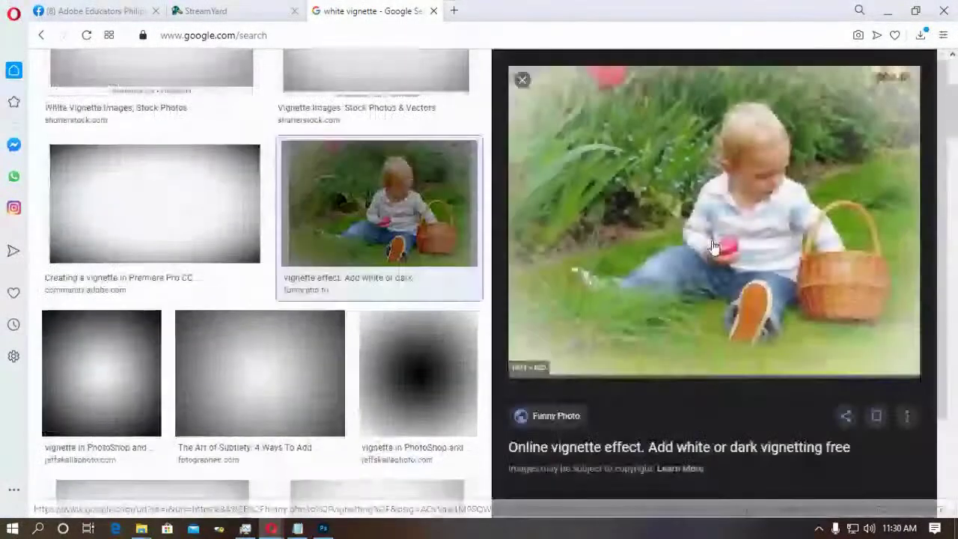
{"action": "right_click", "coordinate": [667, 171]}
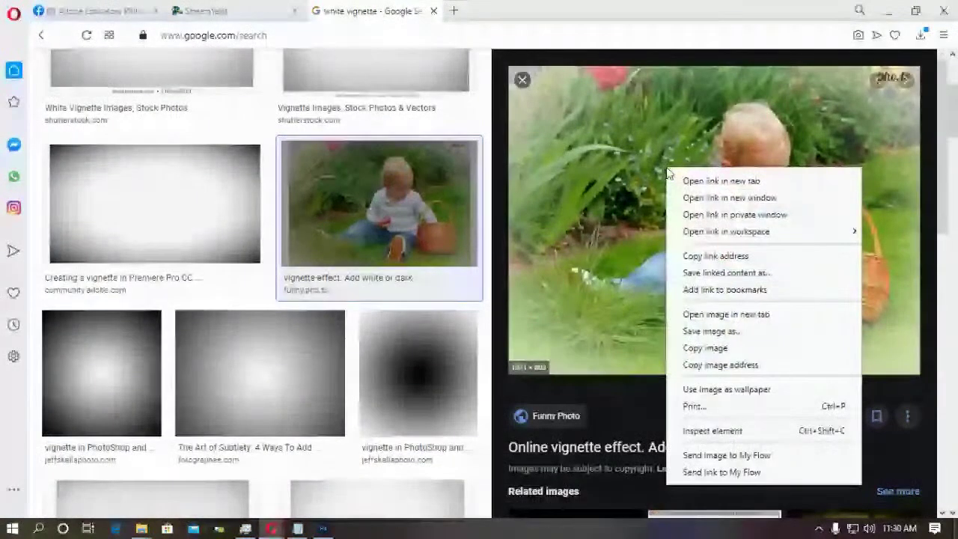
{"action": "left_click", "coordinate": [707, 331]}
{"action": "left_click", "coordinate": [358, 314]}
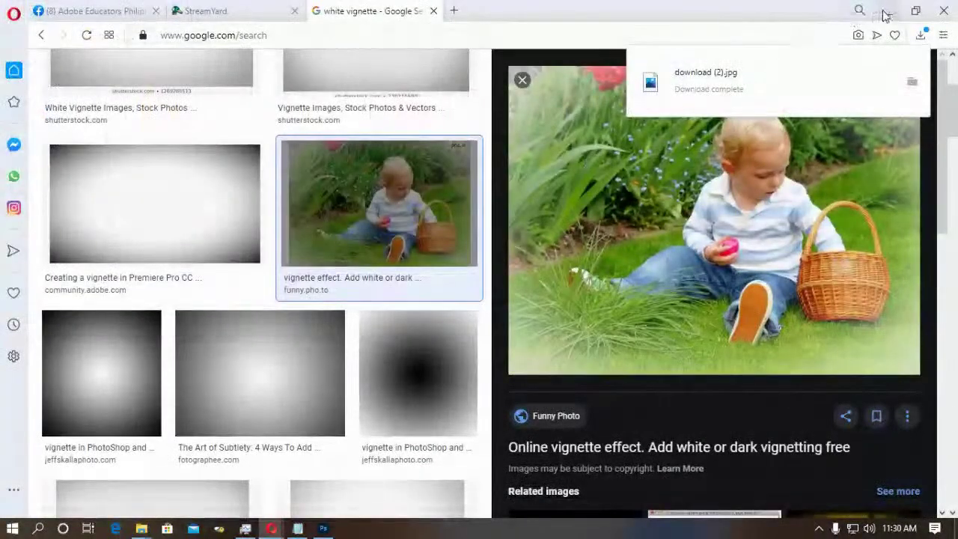
{"action": "left_click", "coordinate": [886, 12]}
{"action": "key", "text": "ctrl+o"}
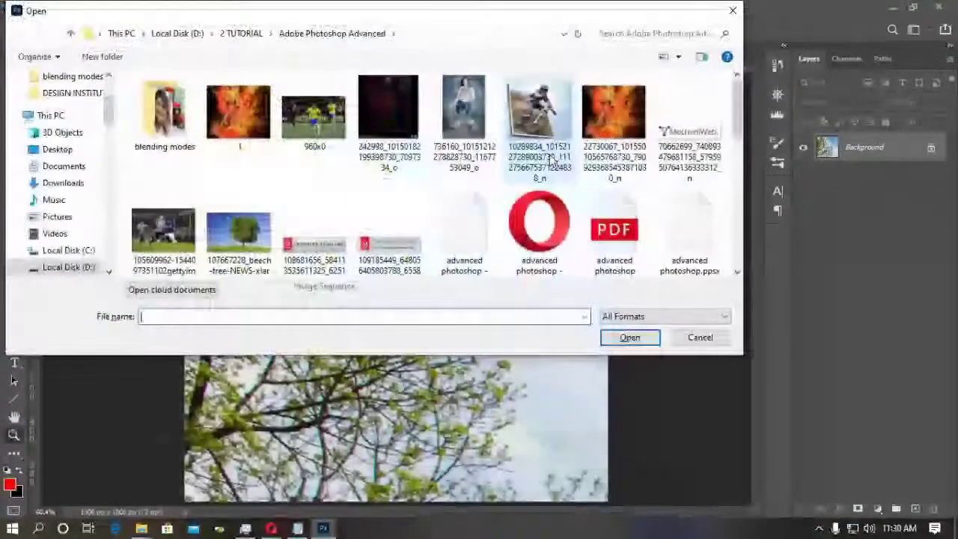
Open download (2).jpg from the folder and zoom in on the child.
{"action": "scroll", "coordinate": [390, 165], "scroll_direction": "down", "scroll_amount": 6}
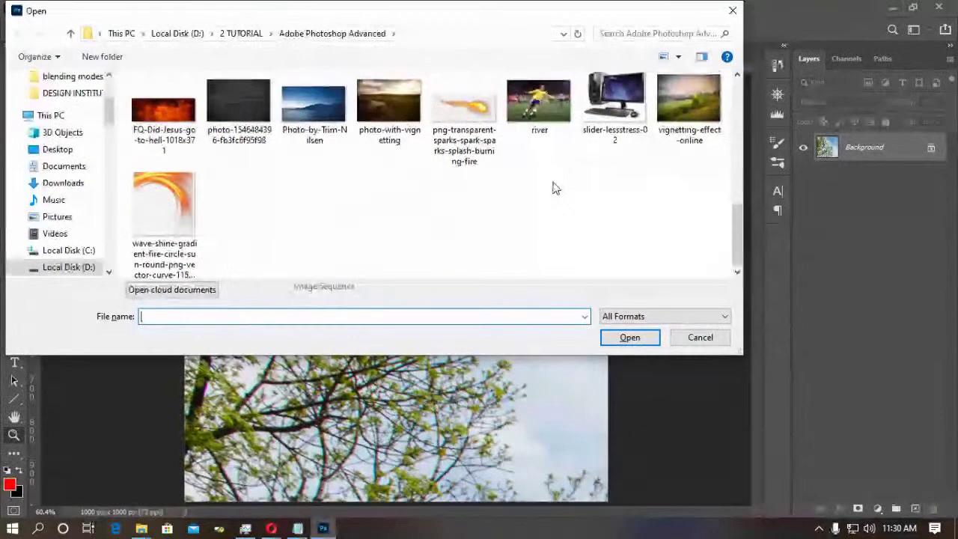
{"action": "scroll", "coordinate": [551, 186], "scroll_direction": "up", "scroll_amount": 5}
{"action": "double_click", "coordinate": [591, 211]}
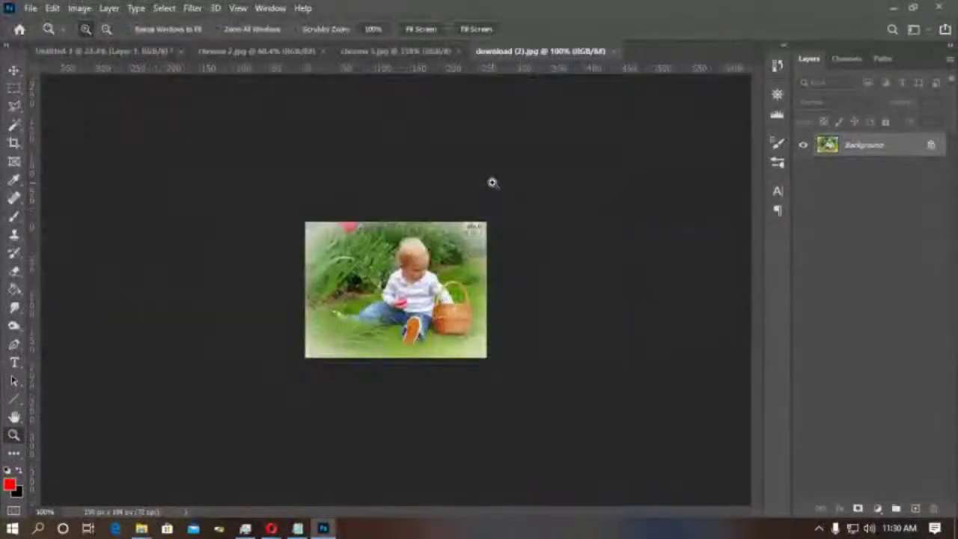
{"action": "left_click", "coordinate": [408, 261]}
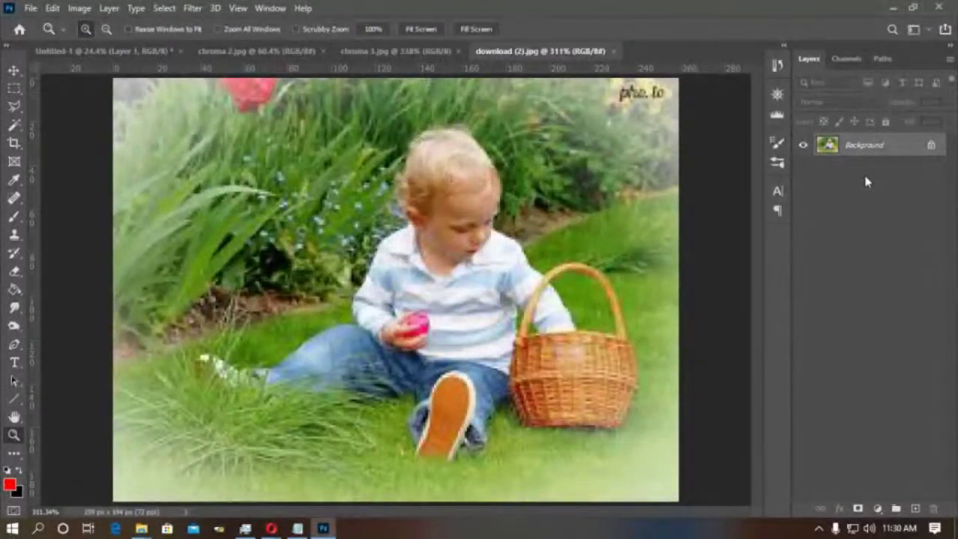
In Lens Correction's Custom tab, darken the edges with a Vignette Amount of -54.
{"action": "left_click", "coordinate": [196, 9]}
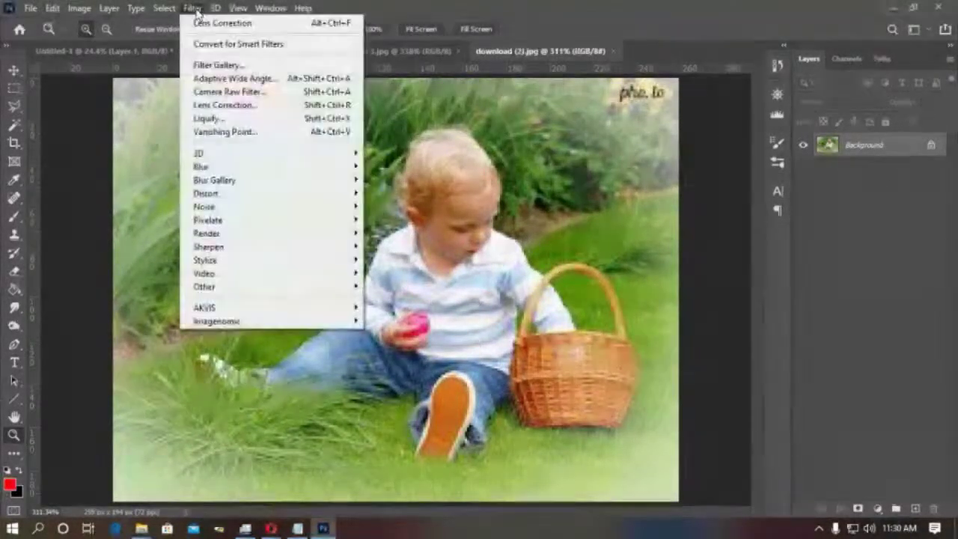
{"action": "left_click", "coordinate": [217, 101]}
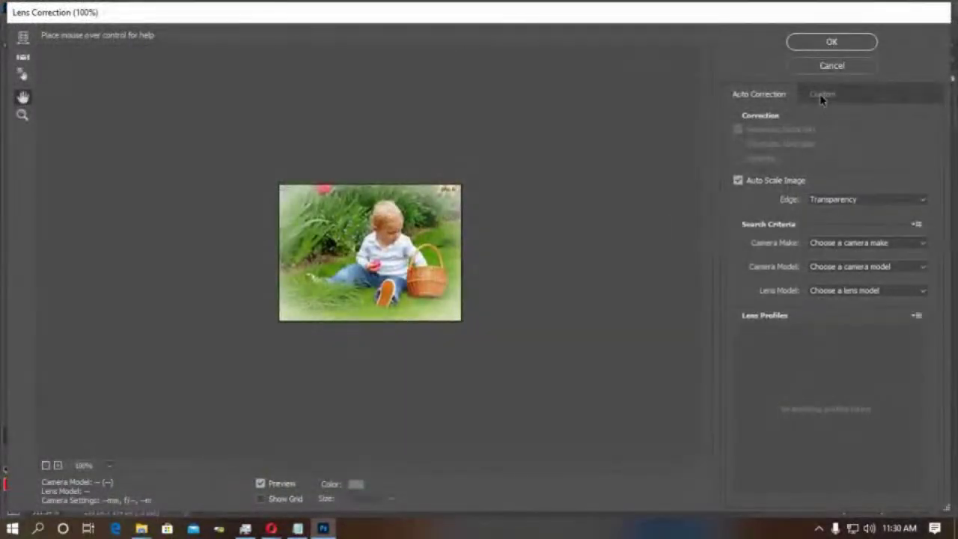
{"action": "left_click", "coordinate": [821, 94]}
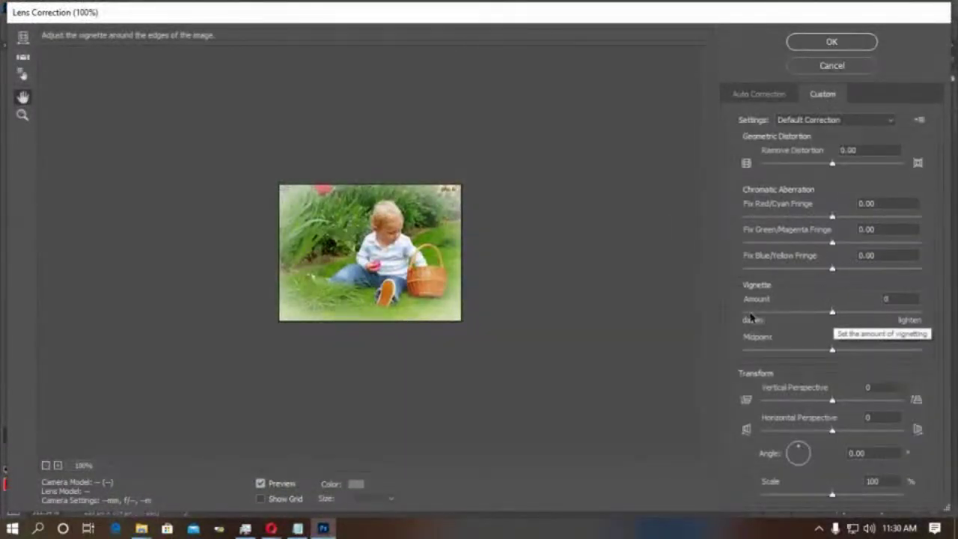
{"action": "left_click", "coordinate": [832, 314]}
{"action": "left_click_drag", "start_coordinate": [833, 314], "coordinate": [774, 315]}
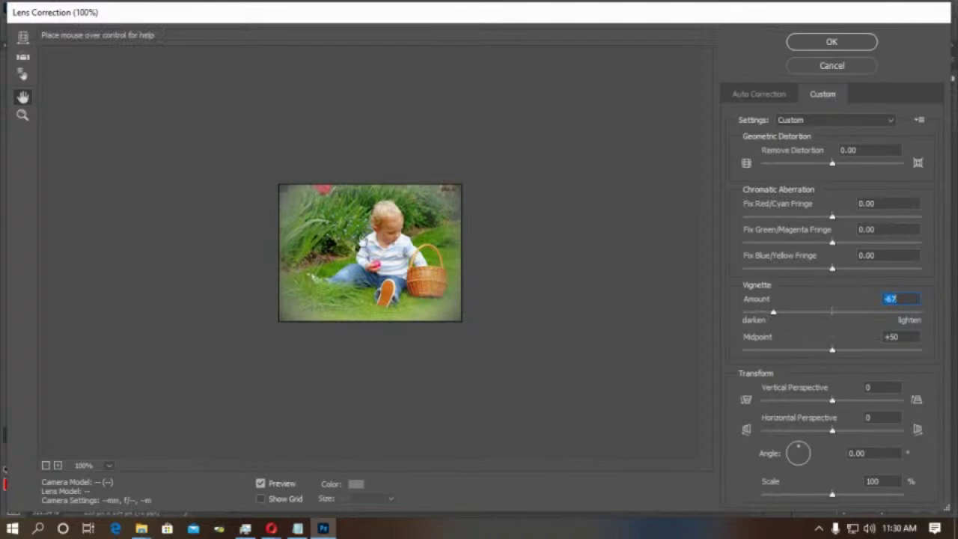
{"action": "key", "text": "ctrl+0"}
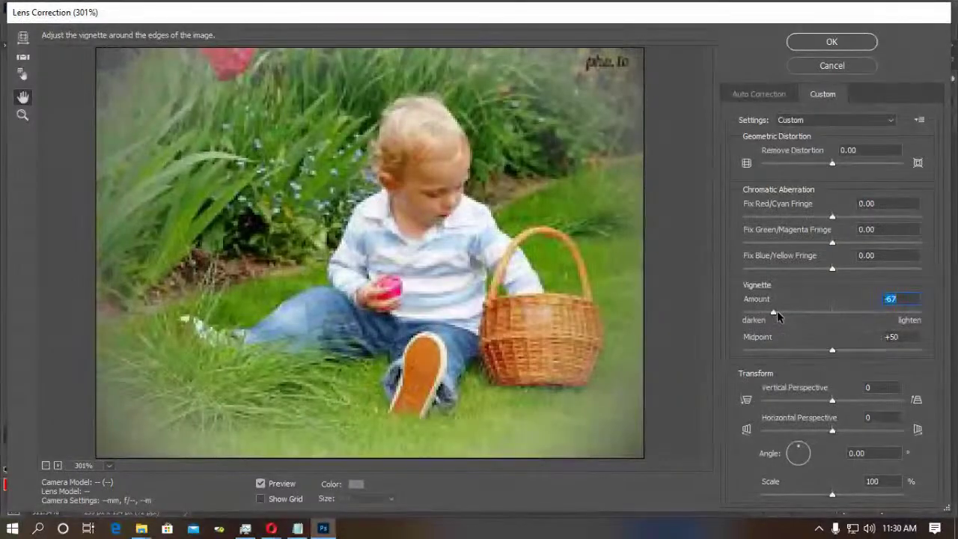
{"action": "left_click_drag", "start_coordinate": [774, 315], "coordinate": [784, 316]}
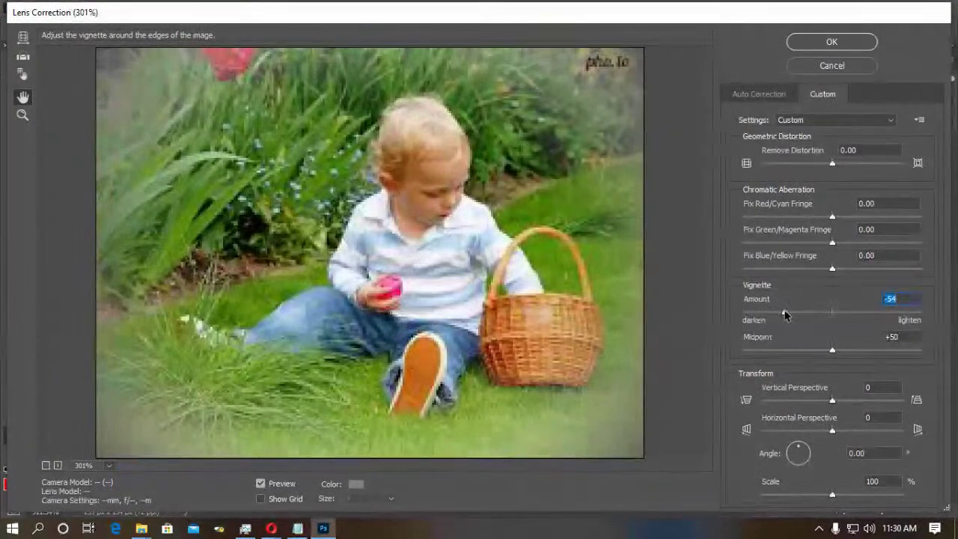
Compare the -54 vignette preview with the original, then apply it.
{"action": "left_click", "coordinate": [260, 484]}
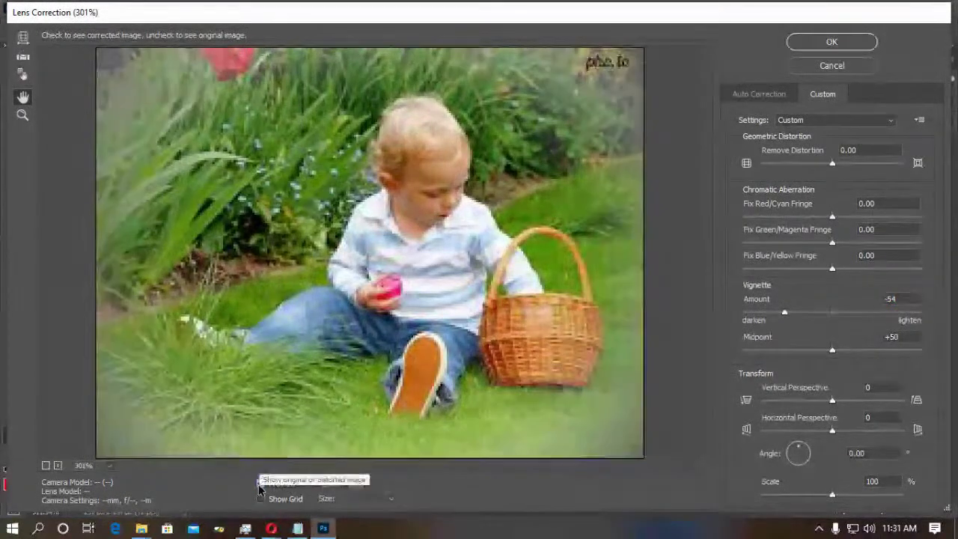
{"action": "left_click", "coordinate": [259, 484]}
{"action": "left_click", "coordinate": [260, 484]}
{"action": "left_click", "coordinate": [259, 484]}
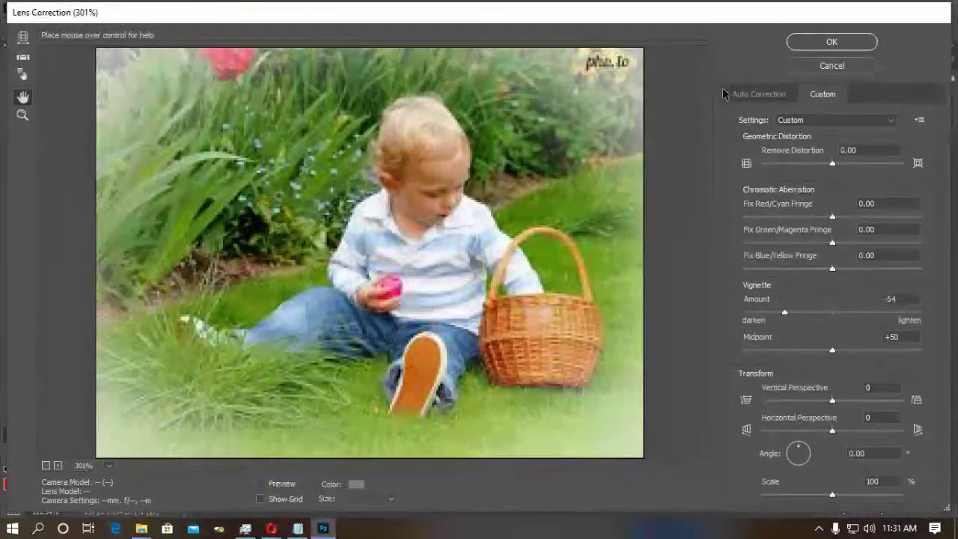
{"action": "left_click", "coordinate": [291, 484]}
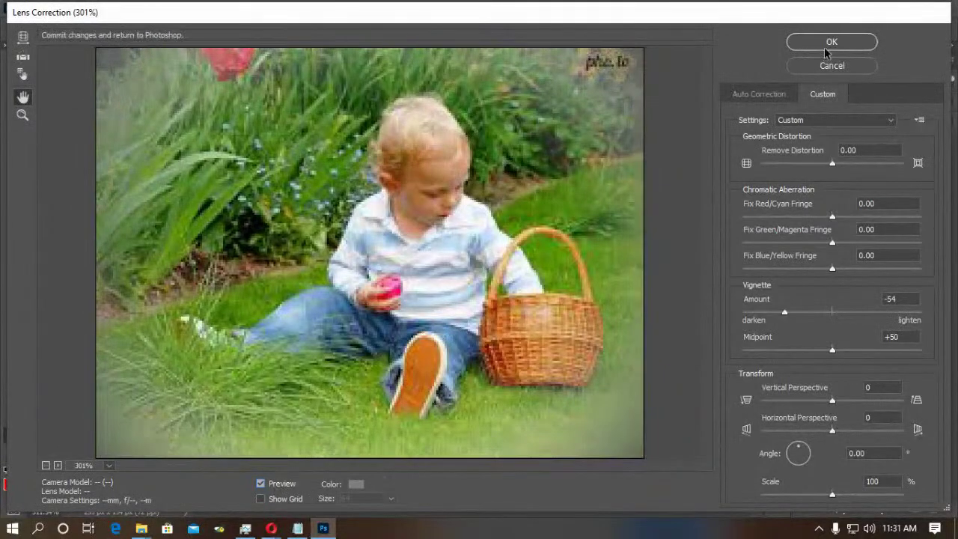
{"action": "left_click", "coordinate": [828, 43]}
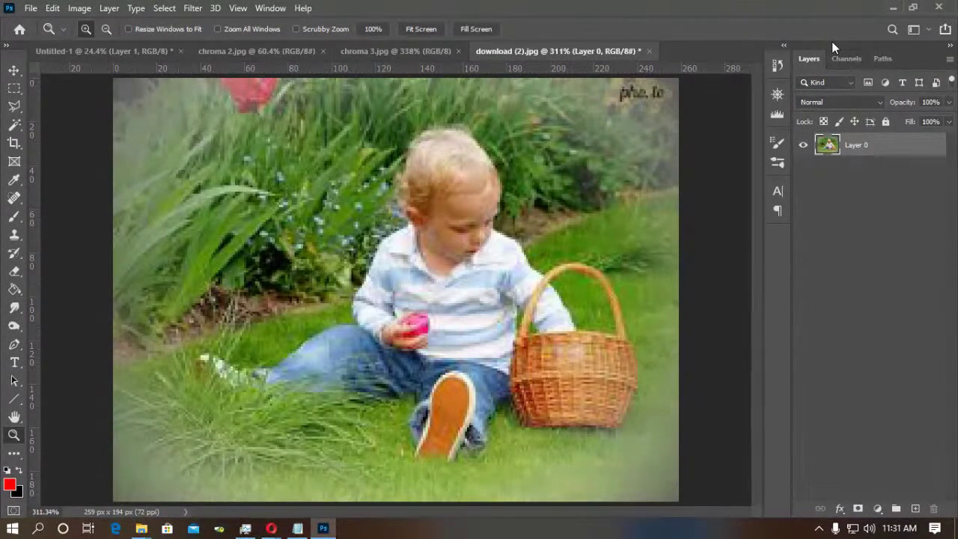
Close download (2).jpg without saving, then close chroma 2.jpg and chroma 3.jpg.
{"action": "left_click", "coordinate": [648, 51]}
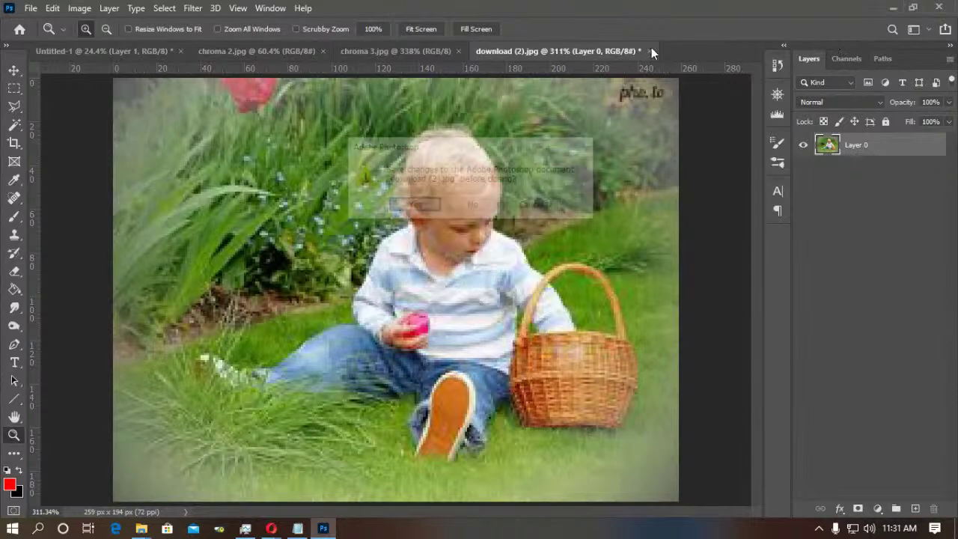
{"action": "left_click", "coordinate": [471, 206]}
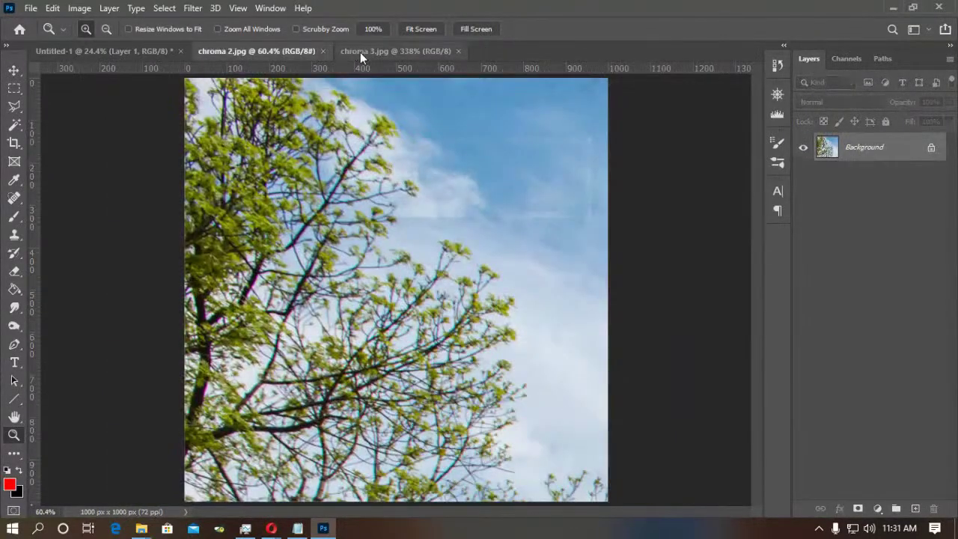
{"action": "left_click", "coordinate": [322, 50]}
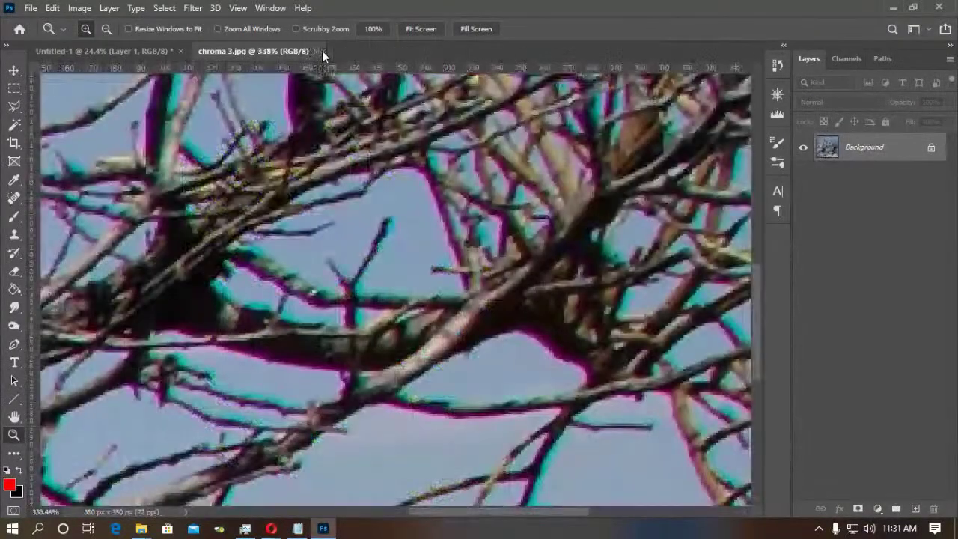
{"action": "left_click", "coordinate": [319, 51]}
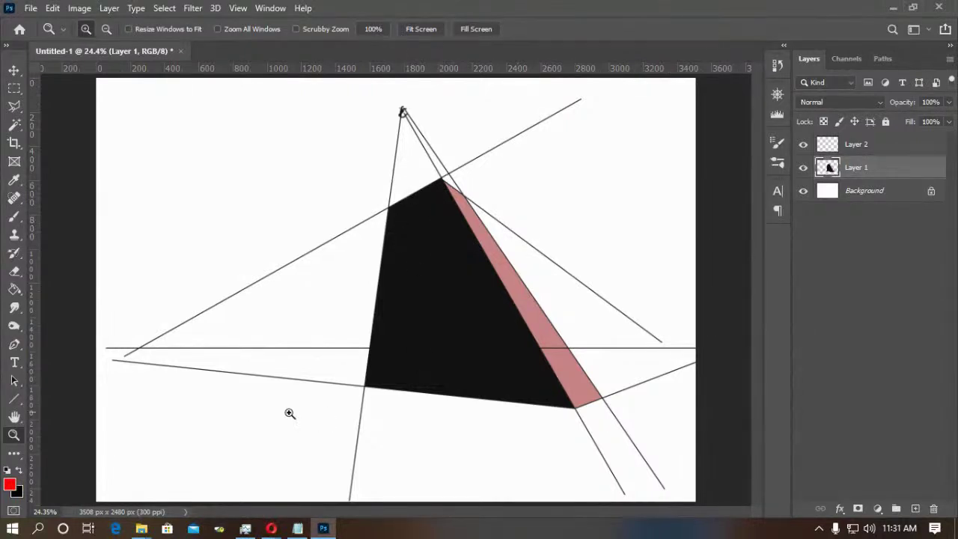
Hide Layer 1, make Layer 2 active, and browse the Filter menu without applying anything.
{"action": "left_click", "coordinate": [803, 167]}
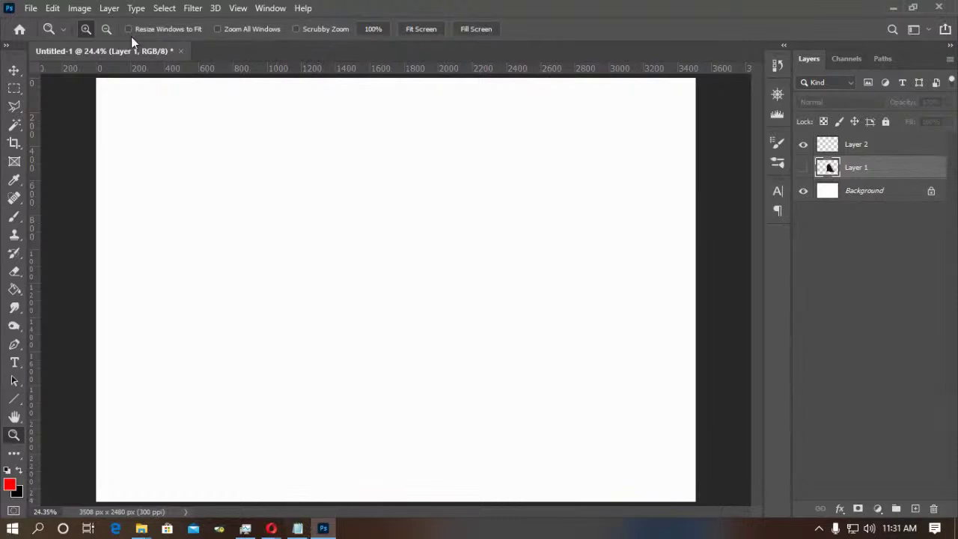
{"action": "left_click", "coordinate": [191, 8]}
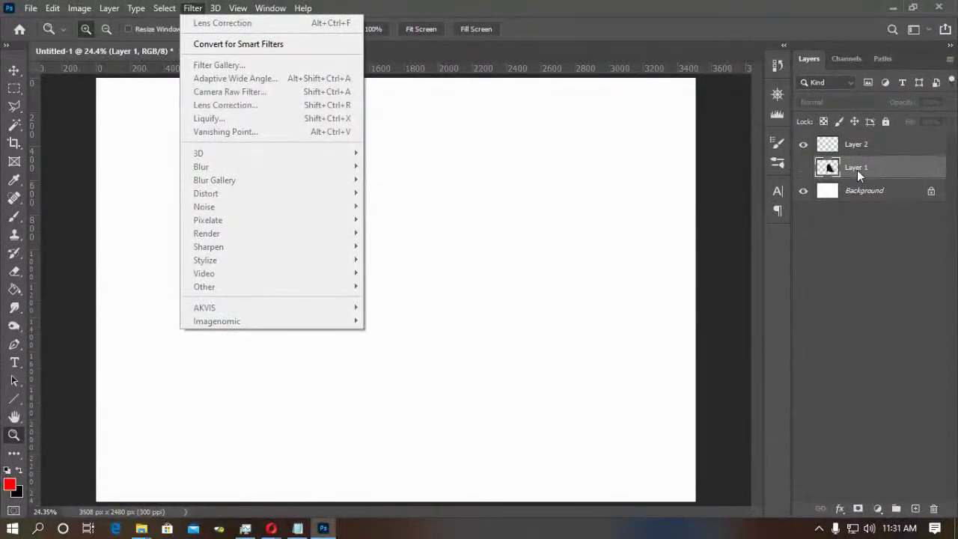
{"action": "left_click", "coordinate": [855, 149]}
{"action": "left_click", "coordinate": [194, 8]}
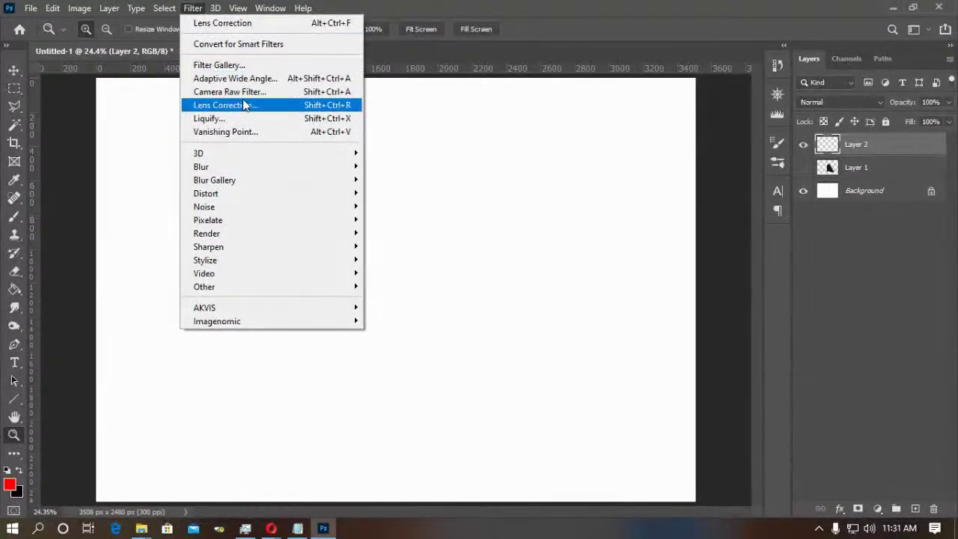
{"action": "left_click", "coordinate": [470, 204]}
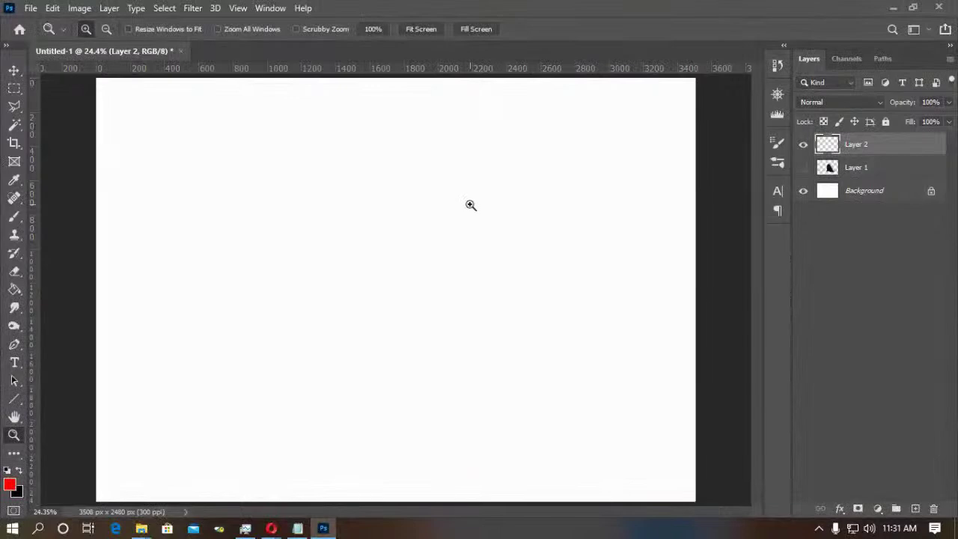
Open Photo-by-Trim-Nilsen from the Adobe Photoshop Advanced tutorial folder.
{"action": "key", "text": "ctrl+o"}
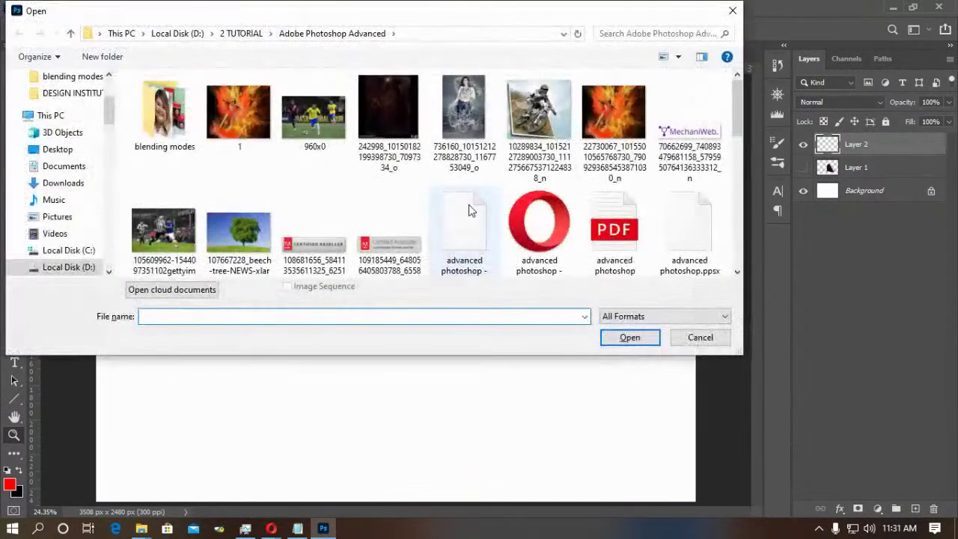
{"action": "scroll", "coordinate": [374, 210], "scroll_direction": "down", "scroll_amount": 2}
{"action": "scroll", "coordinate": [508, 217], "scroll_direction": "down", "scroll_amount": 2}
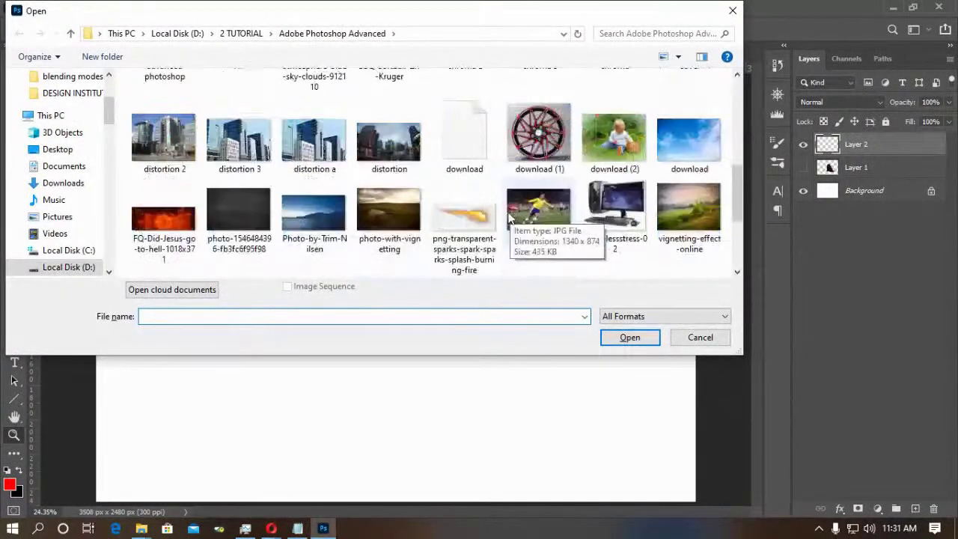
{"action": "left_click", "coordinate": [321, 209]}
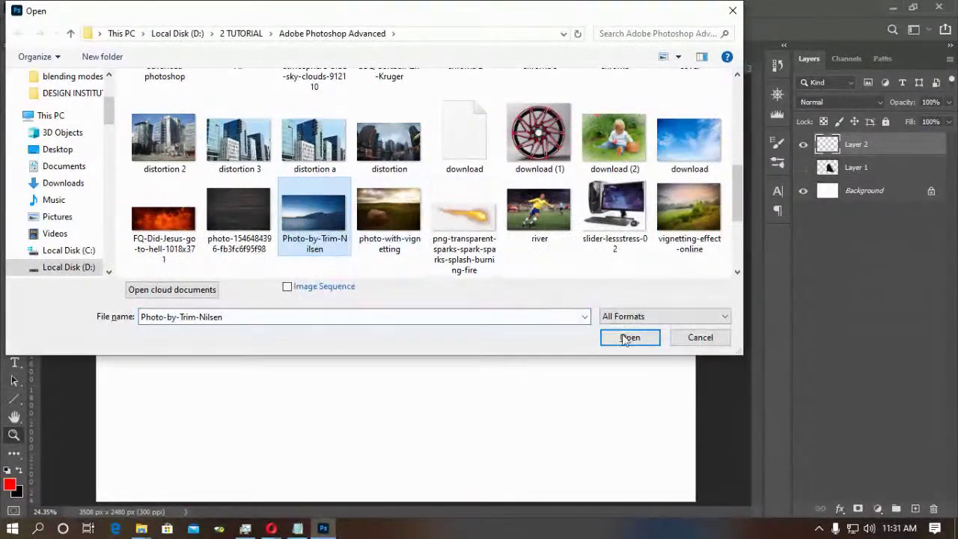
{"action": "left_click", "coordinate": [629, 337]}
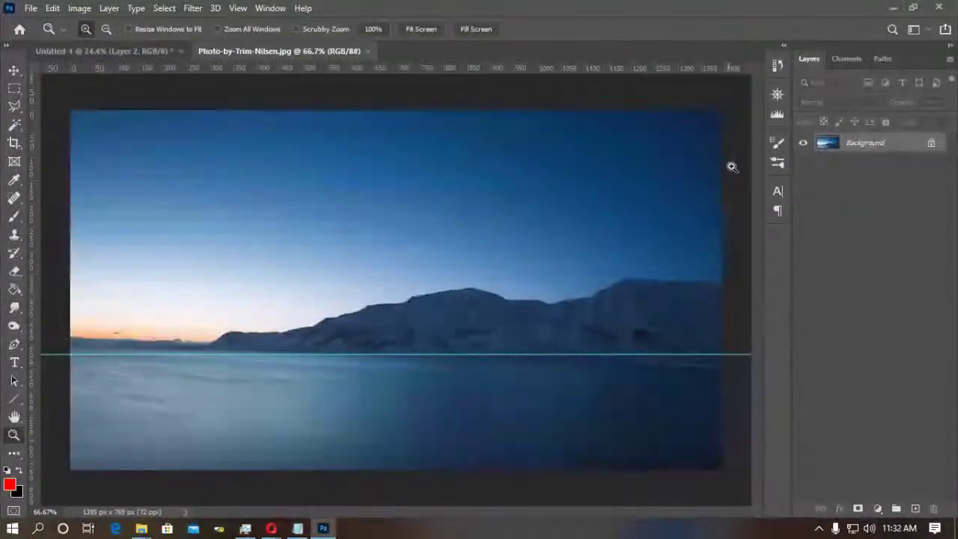
Reposition the horizontal guide on the water with the Move tool.
{"action": "left_click", "coordinate": [13, 71]}
{"action": "left_click_drag", "start_coordinate": [167, 354], "coordinate": [167, 378]}
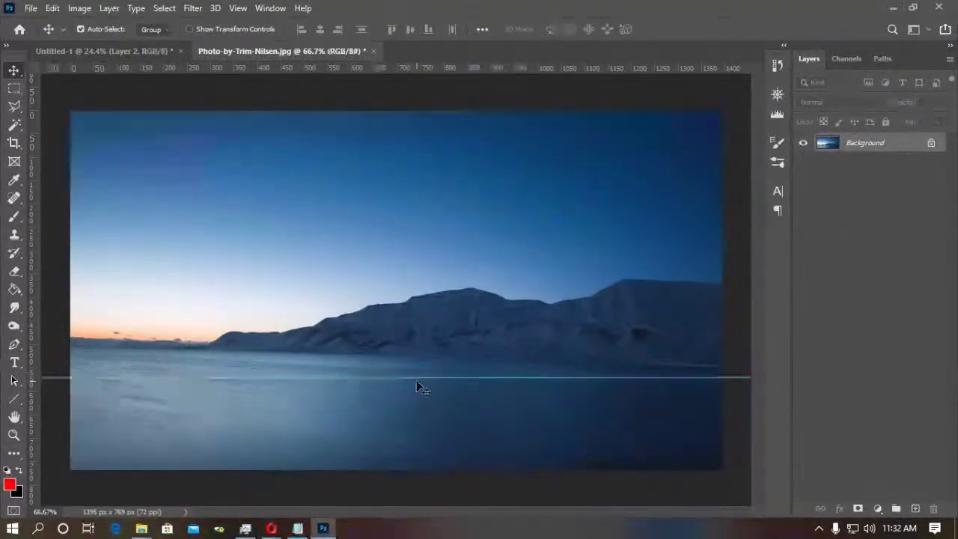
{"action": "left_click_drag", "start_coordinate": [419, 378], "coordinate": [425, 369]}
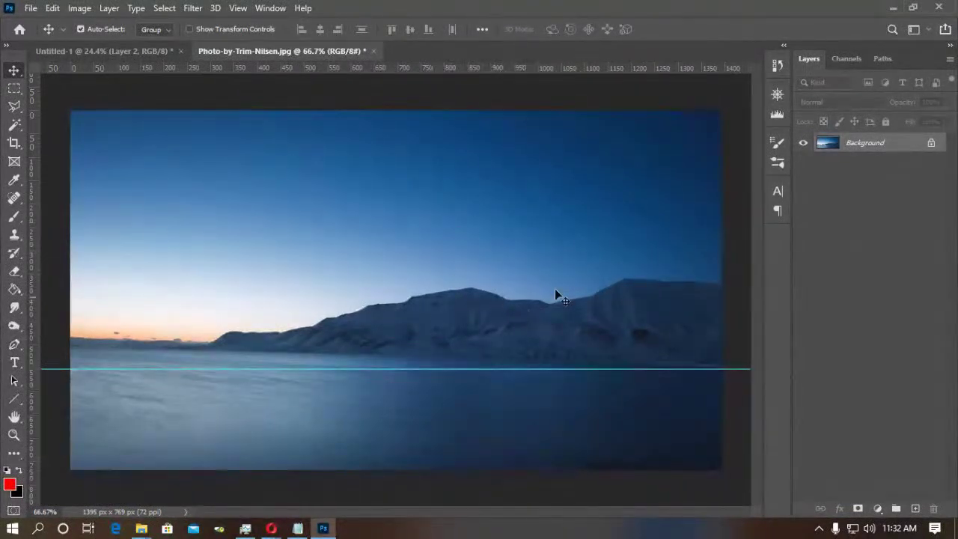
Convert the locked Background into editable Layer 0 and drag the horizon guide off the canvas.
{"action": "left_click", "coordinate": [931, 142]}
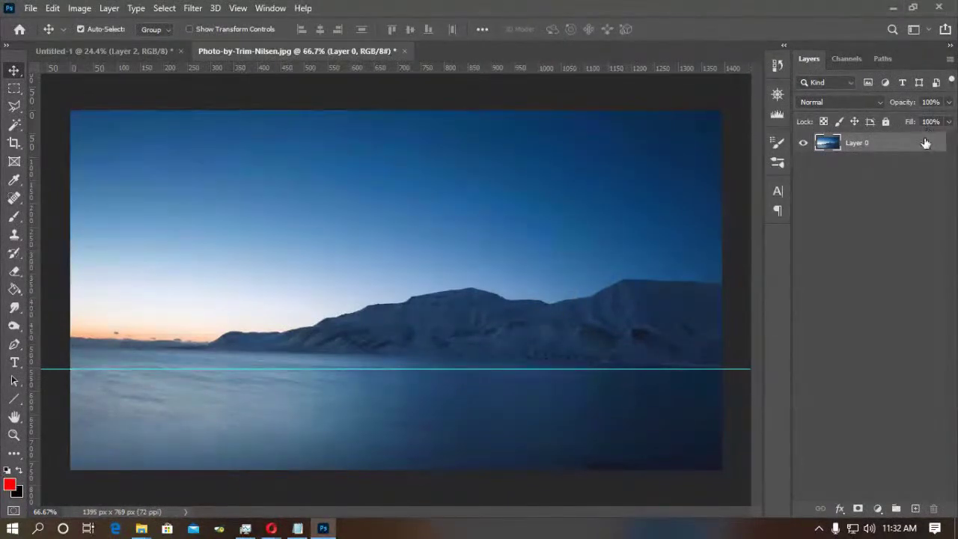
{"action": "left_click", "coordinate": [885, 121]}
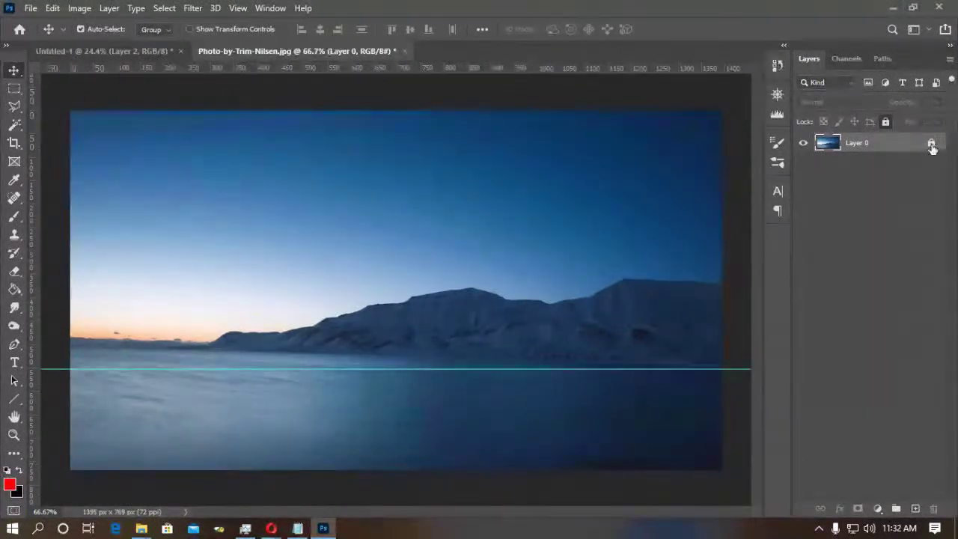
{"action": "left_click", "coordinate": [932, 145]}
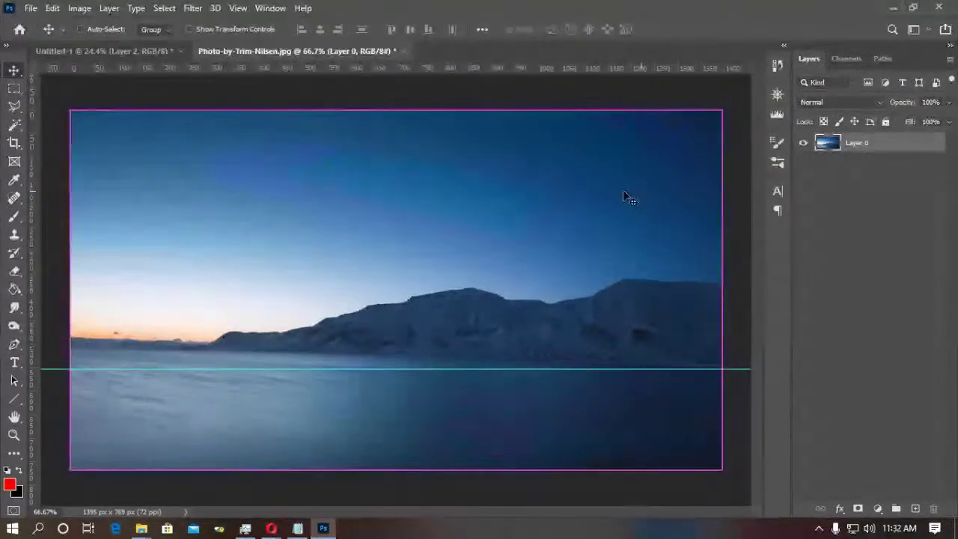
{"action": "key", "text": "ctrl+t"}
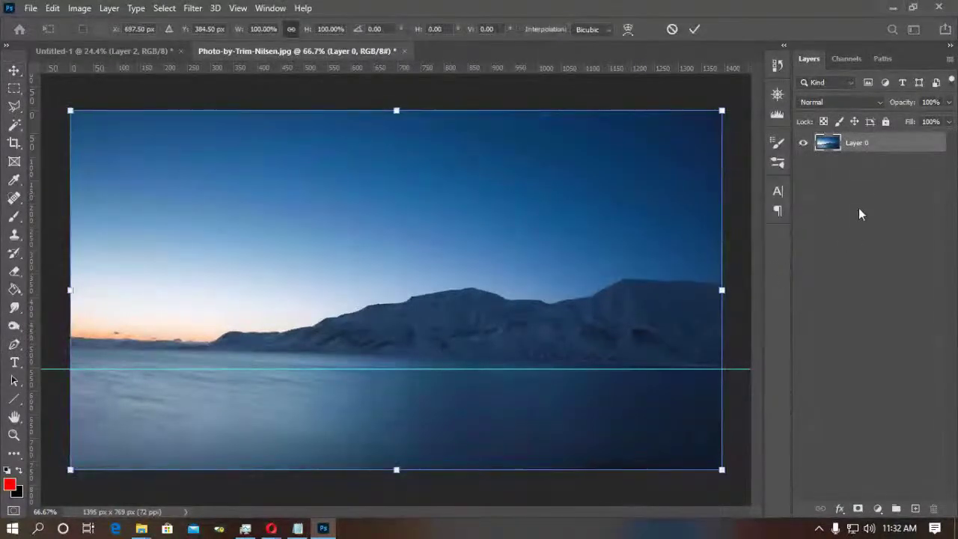
{"action": "left_click", "coordinate": [14, 69]}
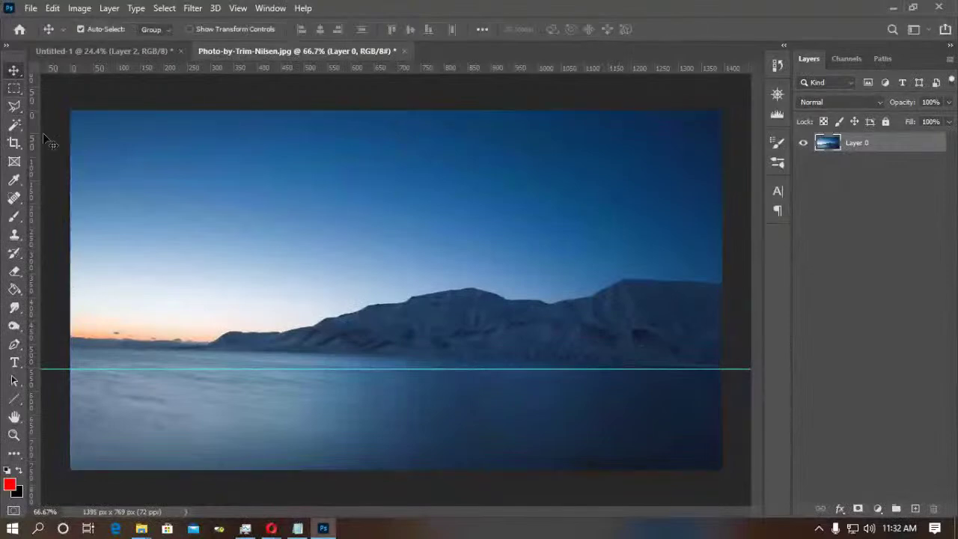
{"action": "left_click_drag", "start_coordinate": [128, 367], "coordinate": [193, 46]}
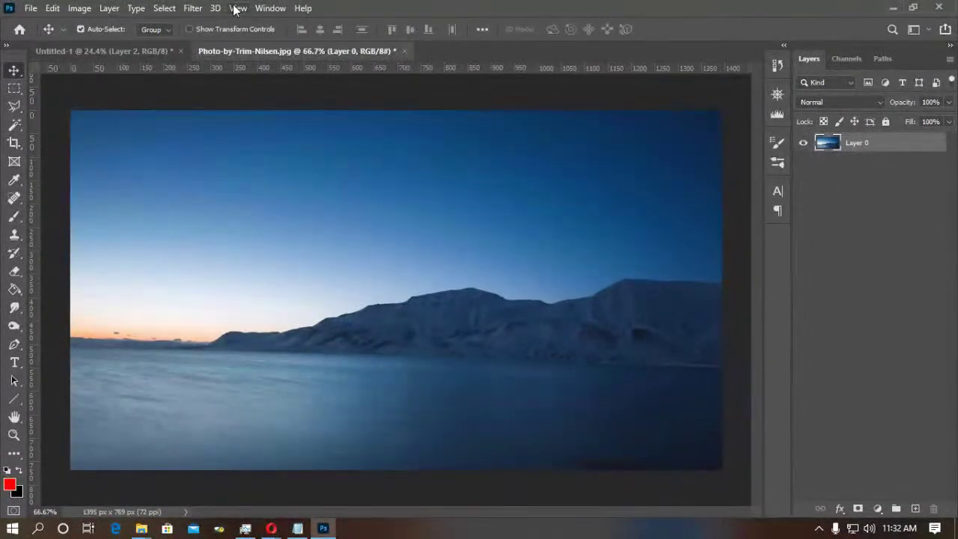
{"action": "left_click", "coordinate": [237, 9]}
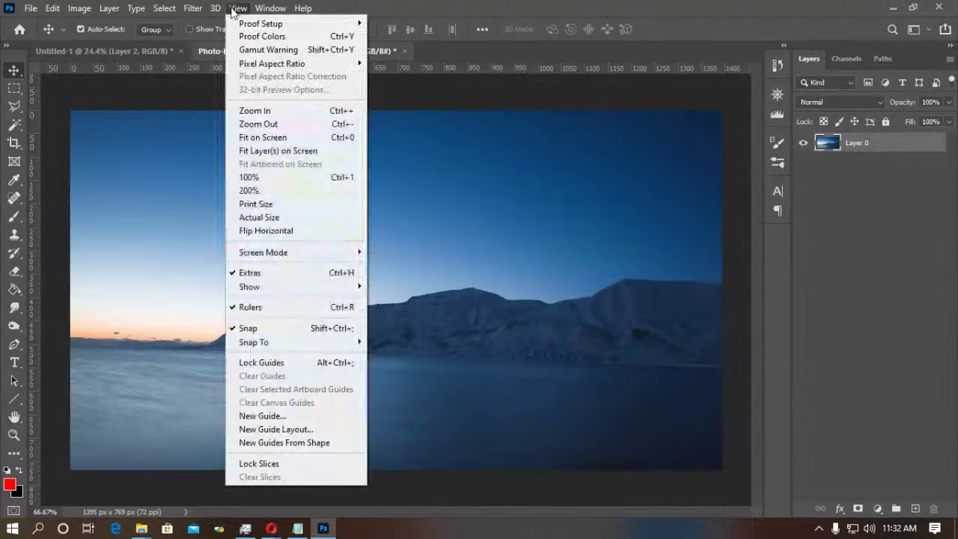
{"action": "left_click", "coordinate": [237, 308]}
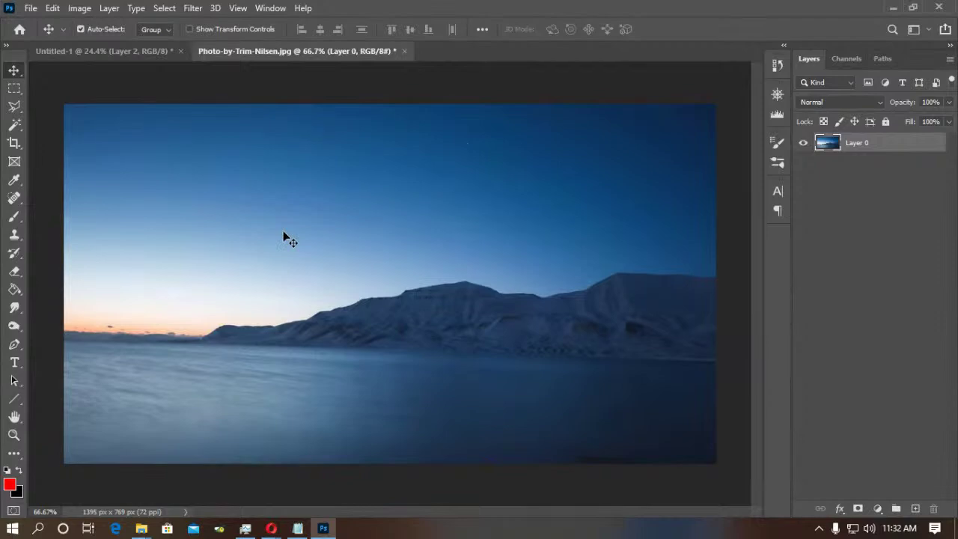
{"action": "key", "text": "ctrl"}
{"action": "key", "text": "ctrl+apostrophe"}
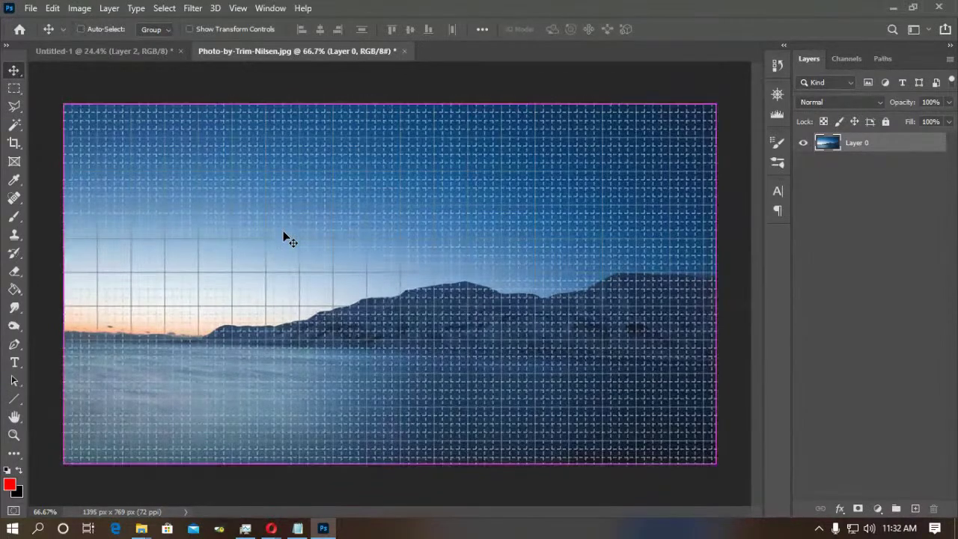
{"action": "key", "text": "ctrl+apostrophe"}
{"action": "key", "text": "ctrl"}
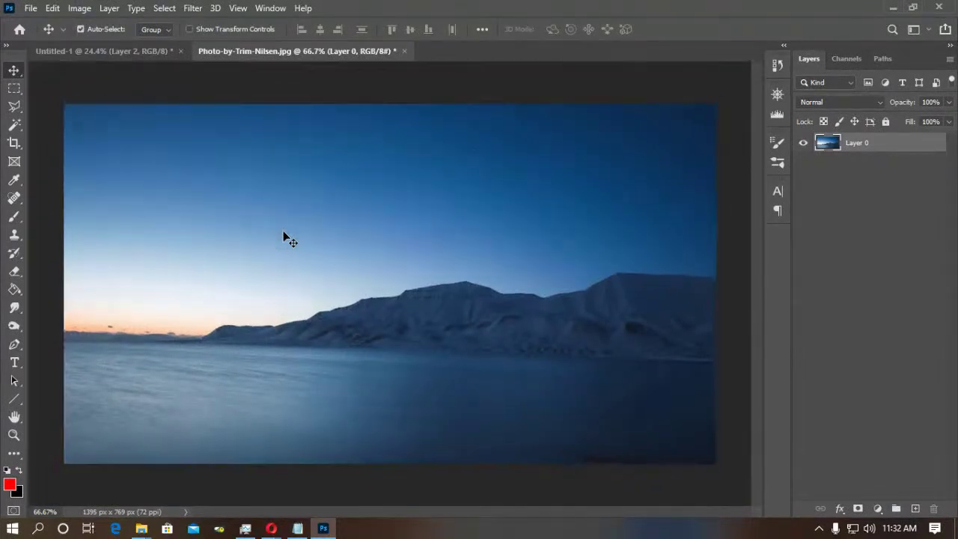
{"action": "key", "text": "ctrl+comma"}
{"action": "key", "text": "ctrl+comma"}
{"action": "left_click", "coordinate": [268, 8]}
{"action": "mouse_move", "coordinate": [238, 8]}
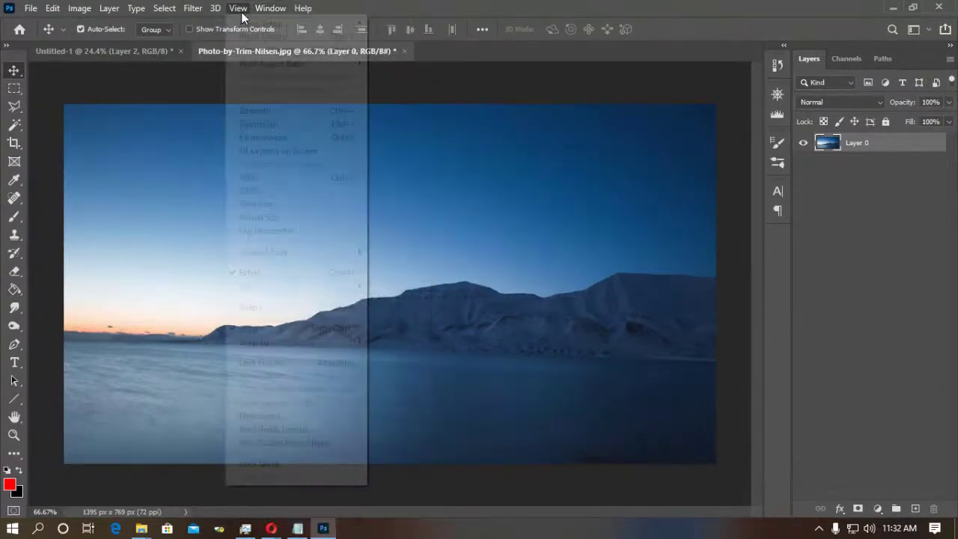
{"action": "left_click", "coordinate": [265, 307]}
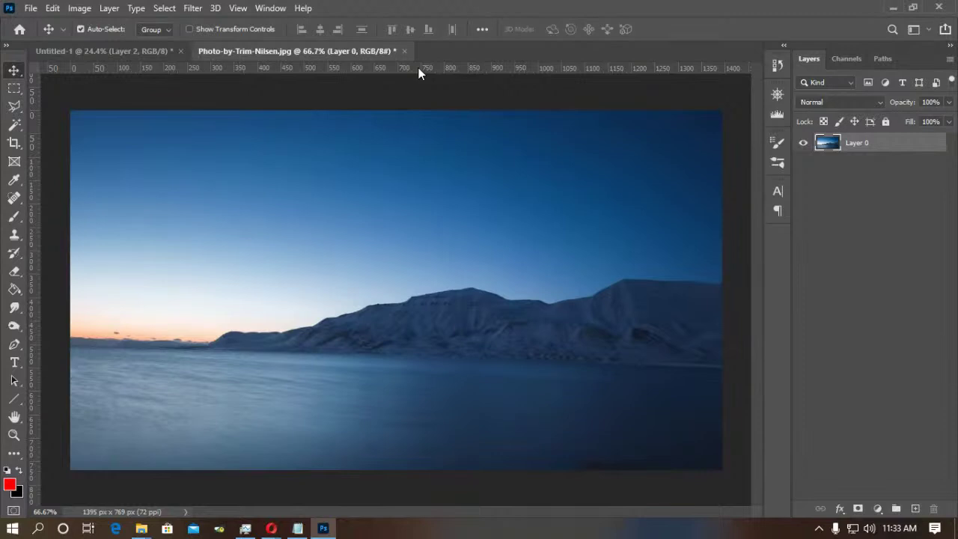
Place a horizontal guide along the horizon and drag a trial vertical guide back off.
{"action": "left_click_drag", "start_coordinate": [419, 68], "coordinate": [426, 348]}
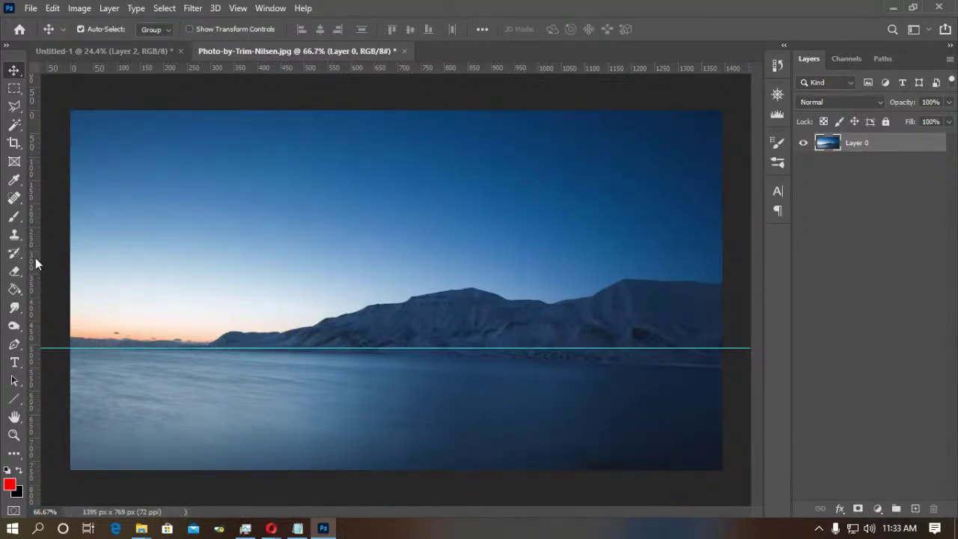
{"action": "left_click_drag", "start_coordinate": [35, 257], "coordinate": [145, 251]}
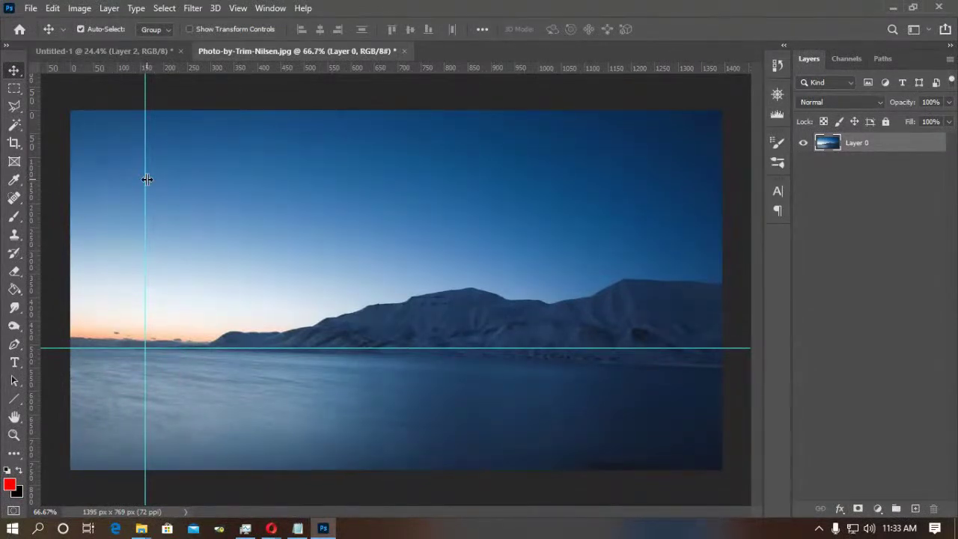
{"action": "left_click_drag", "start_coordinate": [146, 180], "coordinate": [35, 185]}
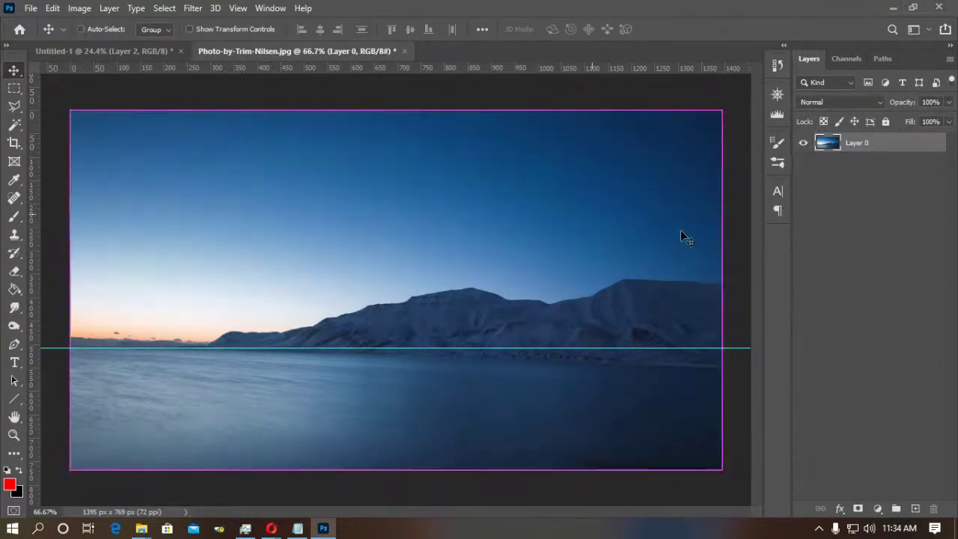
Rotate the photo about -1.85° and nudge it up 12 px so the horizon lies level.
{"action": "key", "text": "ctrl+t"}
{"action": "left_click_drag", "start_coordinate": [735, 216], "coordinate": [732, 202]}
{"action": "left_click_drag", "start_coordinate": [488, 376], "coordinate": [488, 372]}
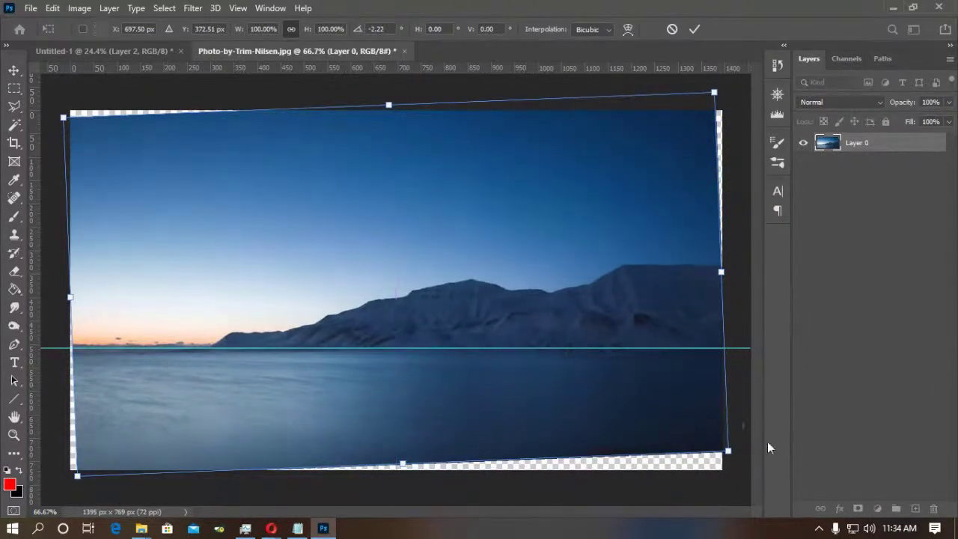
{"action": "left_click_drag", "start_coordinate": [745, 450], "coordinate": [741, 453]}
{"action": "key", "text": "Return"}
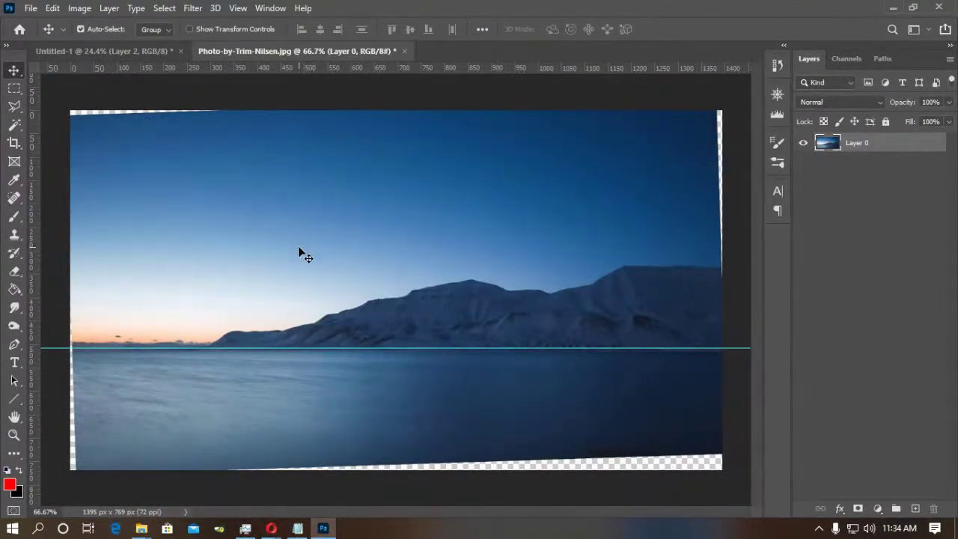
Crop the leveled photo to 1353 × 697 px, then close it without saving.
{"action": "key", "text": "c"}
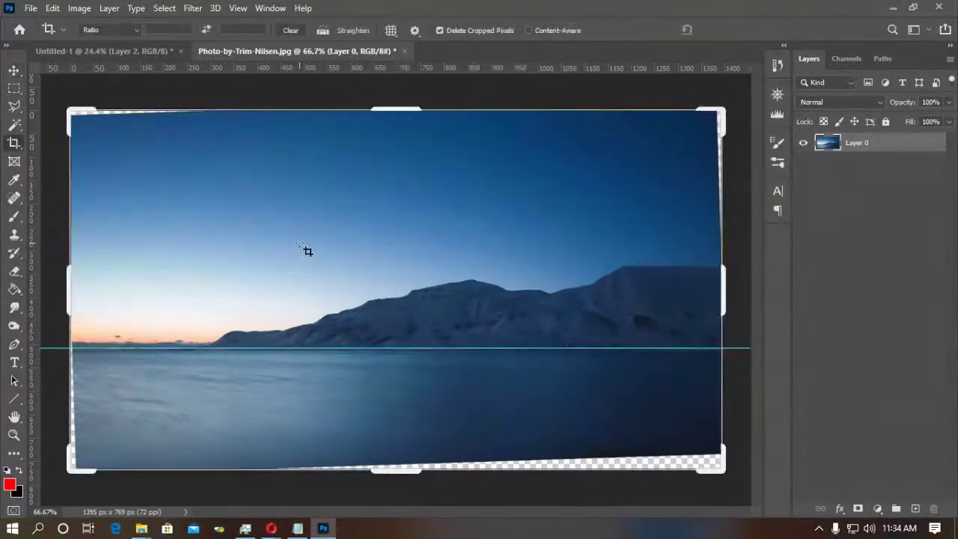
{"action": "mouse_move", "coordinate": [66, 286]}
{"action": "left_mouse_down"}
{"action": "mouse_move", "coordinate": [75, 274]}
{"action": "mouse_move", "coordinate": [75, 282]}
{"action": "left_mouse_up"}
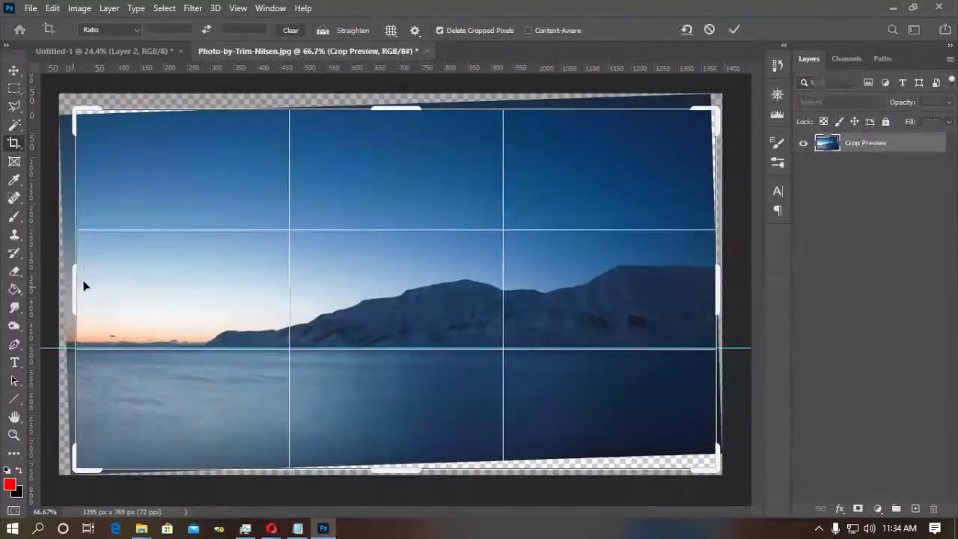
{"action": "mouse_move", "coordinate": [726, 290]}
{"action": "left_mouse_down"}
{"action": "mouse_move", "coordinate": [752, 290]}
{"action": "mouse_move", "coordinate": [715, 290]}
{"action": "left_mouse_up"}
{"action": "left_click_drag", "start_coordinate": [407, 472], "coordinate": [406, 453]}
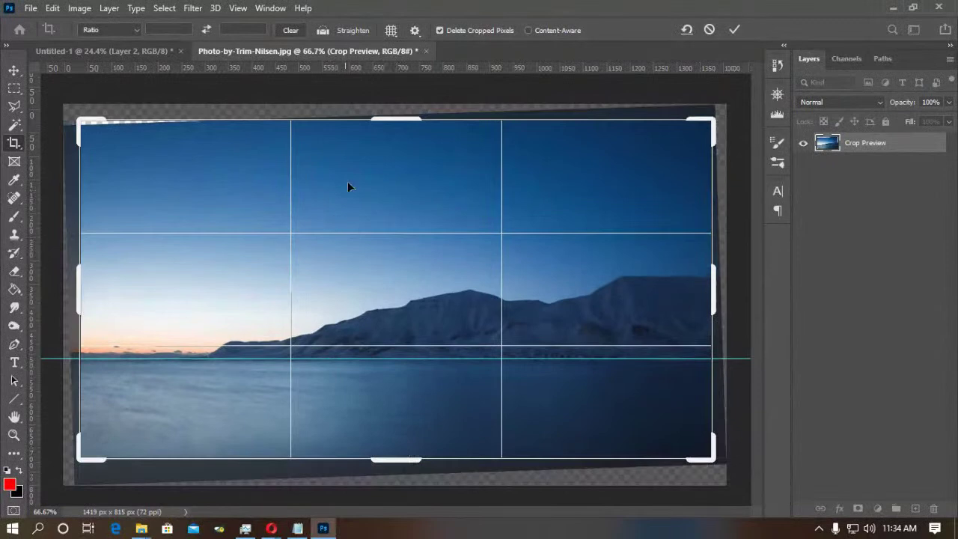
{"action": "left_click_drag", "start_coordinate": [410, 119], "coordinate": [409, 124]}
{"action": "key", "text": "Return"}
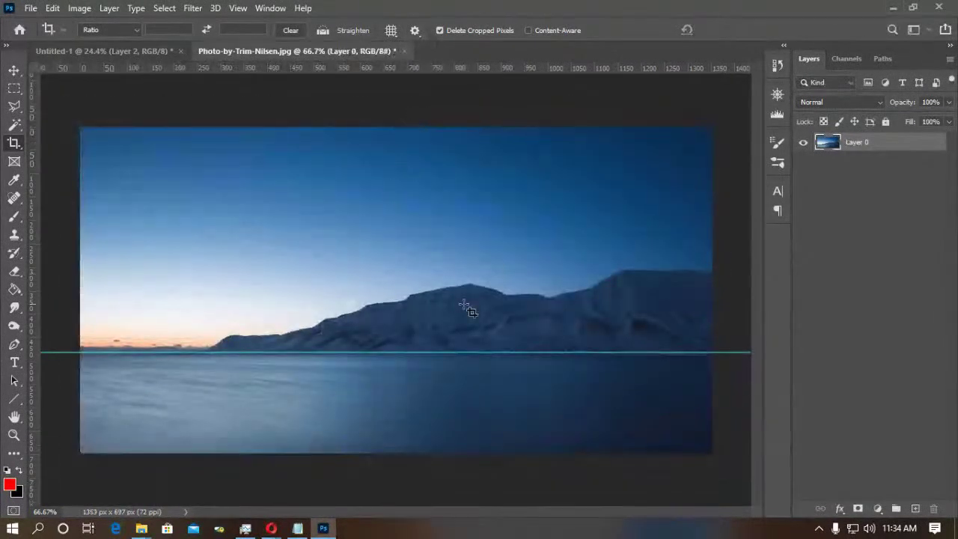
{"action": "left_click", "coordinate": [405, 51]}
{"action": "left_click", "coordinate": [474, 206]}
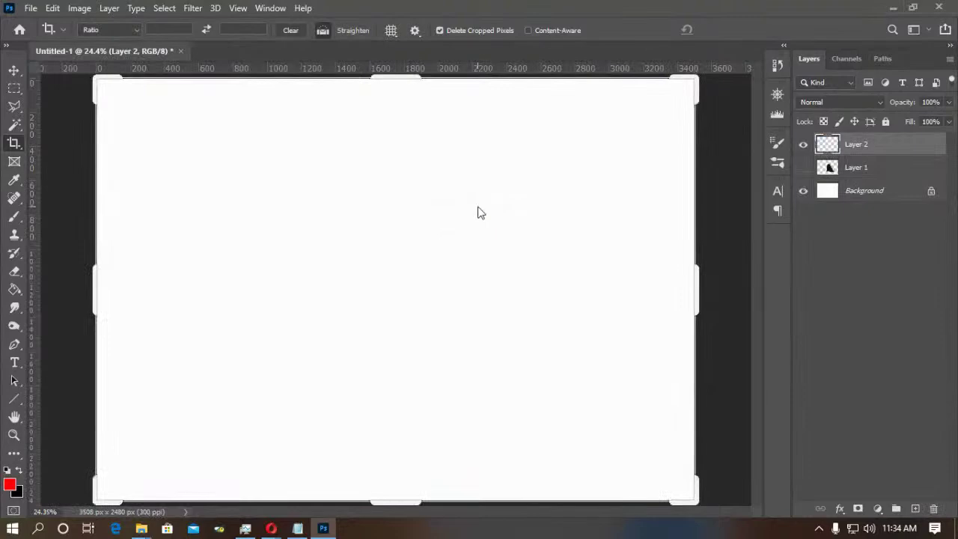
Reopen Photo-by-Trim-Nilsen.jpg and drag its horizontal guide back into the ruler.
{"action": "key", "text": "ctrl+o"}
{"action": "scroll", "coordinate": [404, 225], "scroll_direction": "down", "scroll_amount": 8}
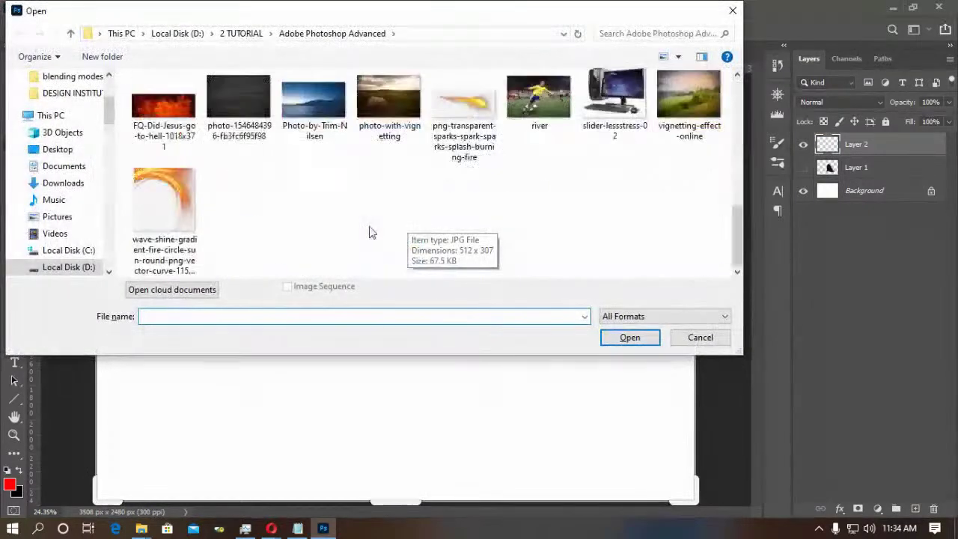
{"action": "double_click", "coordinate": [316, 142]}
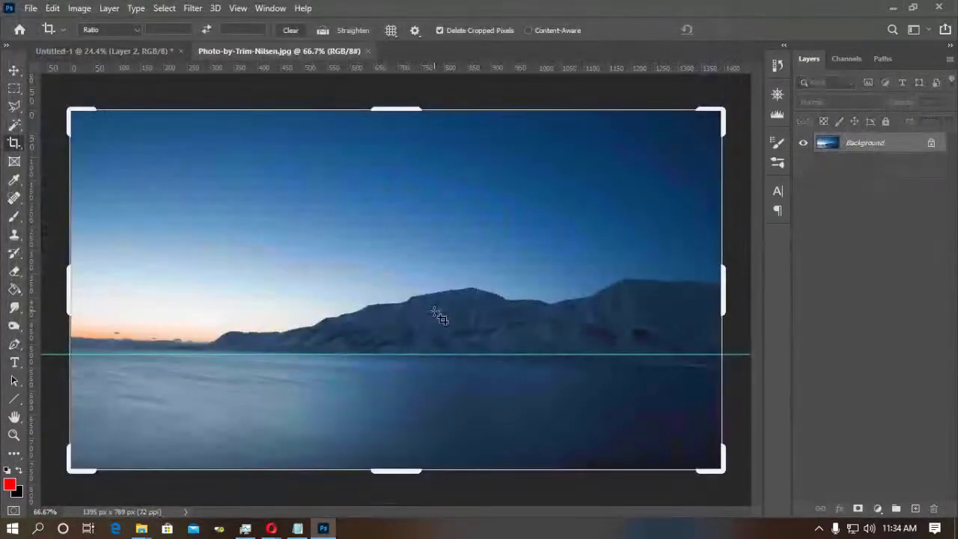
{"action": "left_click", "coordinate": [14, 69]}
{"action": "left_click_drag", "start_coordinate": [65, 353], "coordinate": [112, 53]}
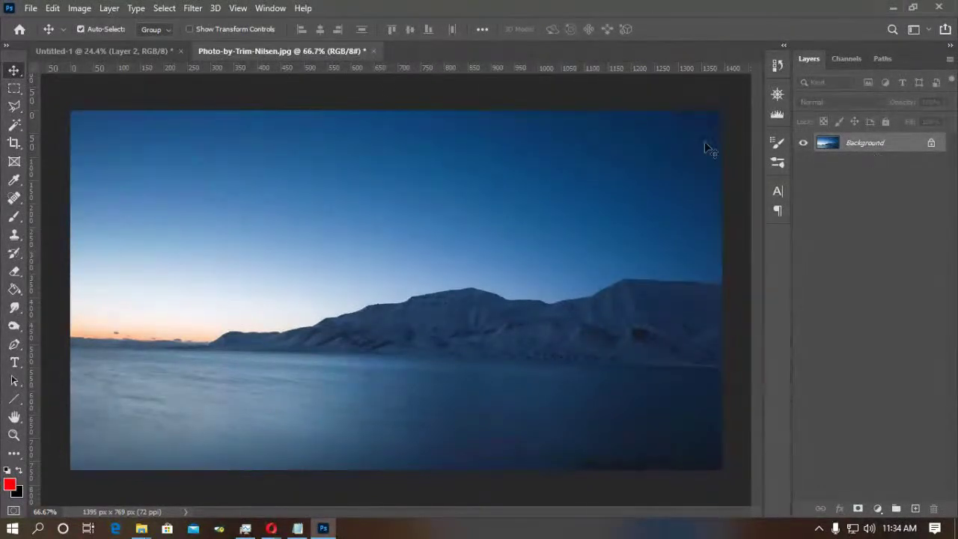
{"action": "left_click", "coordinate": [192, 9]}
{"action": "mouse_move", "coordinate": [163, 8]}
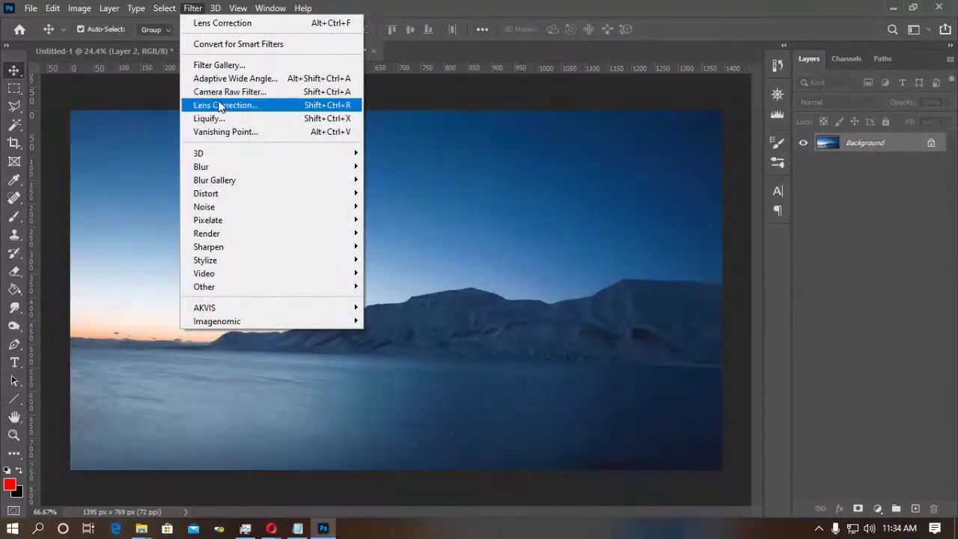
{"action": "left_click", "coordinate": [222, 105]}
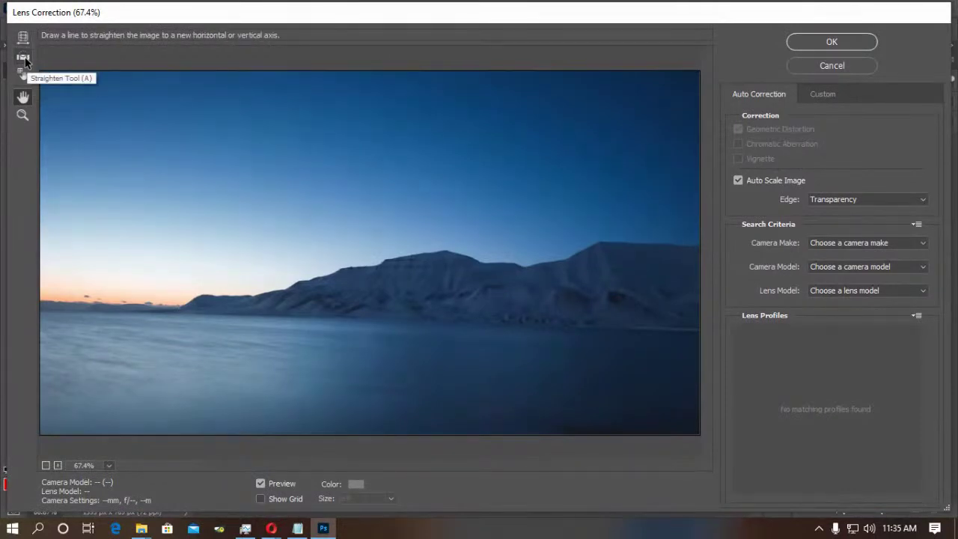
{"action": "left_click", "coordinate": [24, 60]}
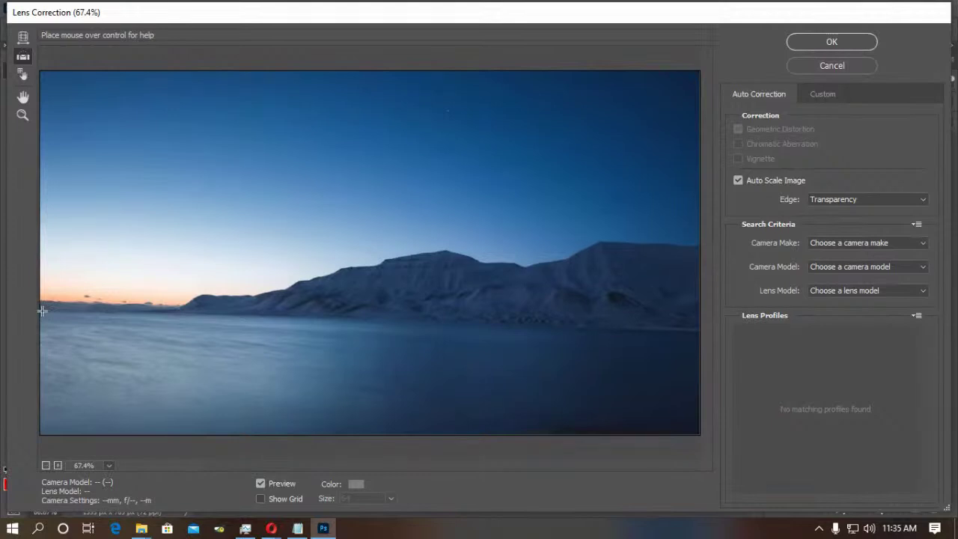
{"action": "left_click_drag", "start_coordinate": [42, 310], "coordinate": [697, 330]}
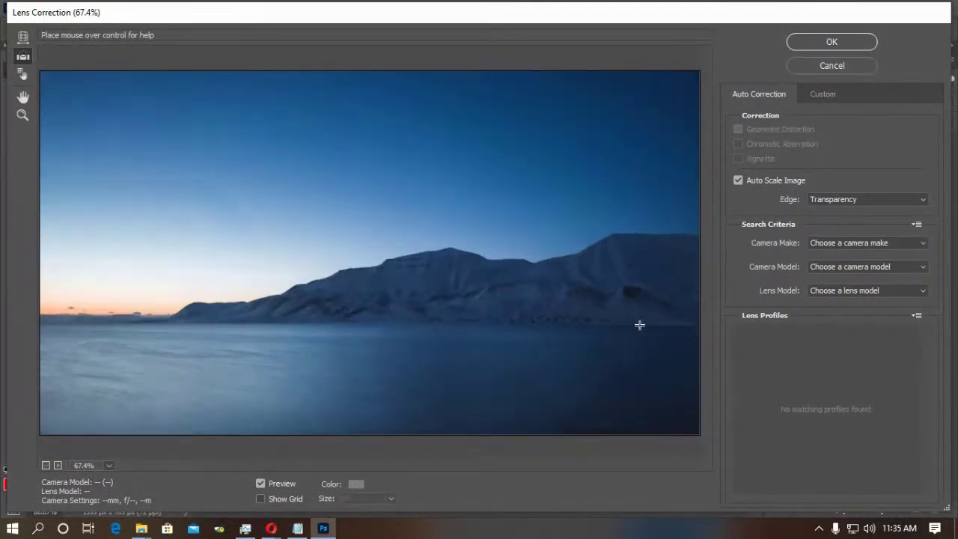
{"action": "left_click", "coordinate": [833, 42]}
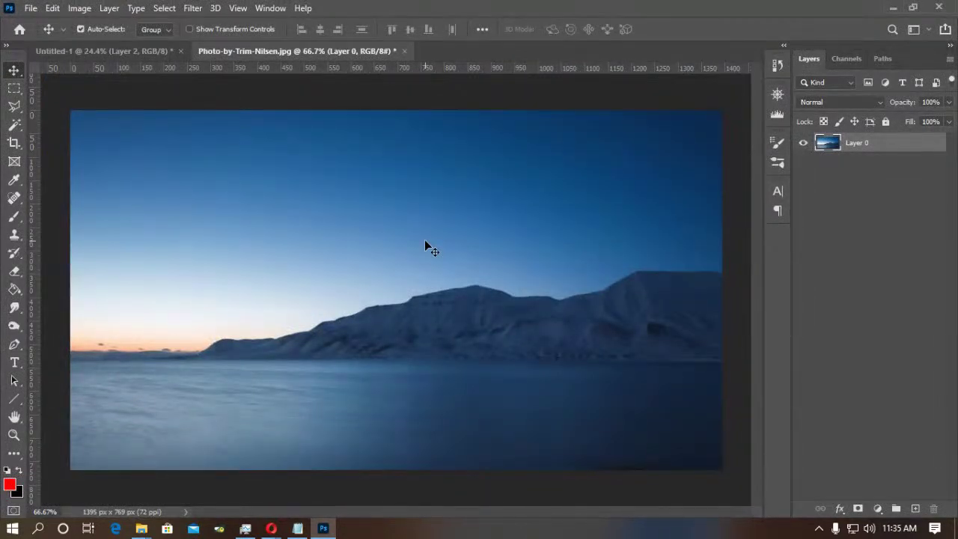
{"action": "key", "text": "F12"}
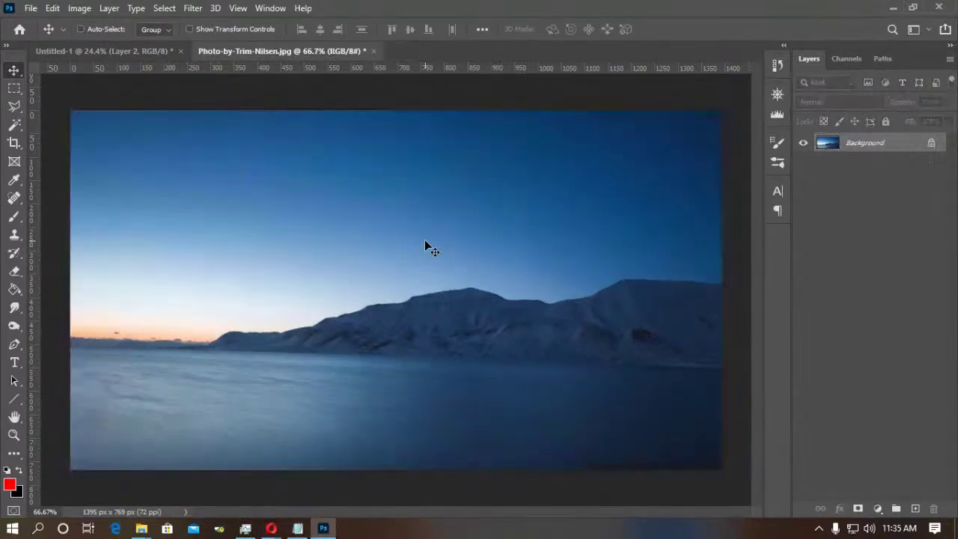
Duplicate Background and level the copy's horizon with Lens Correction's Straighten Tool.
{"action": "left_click_drag", "start_coordinate": [871, 149], "coordinate": [916, 512]}
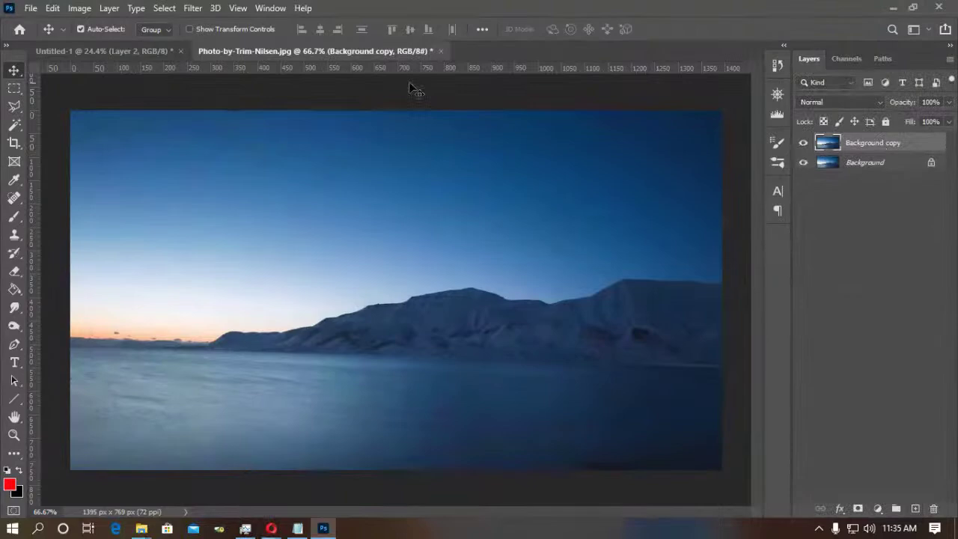
{"action": "left_click", "coordinate": [192, 8]}
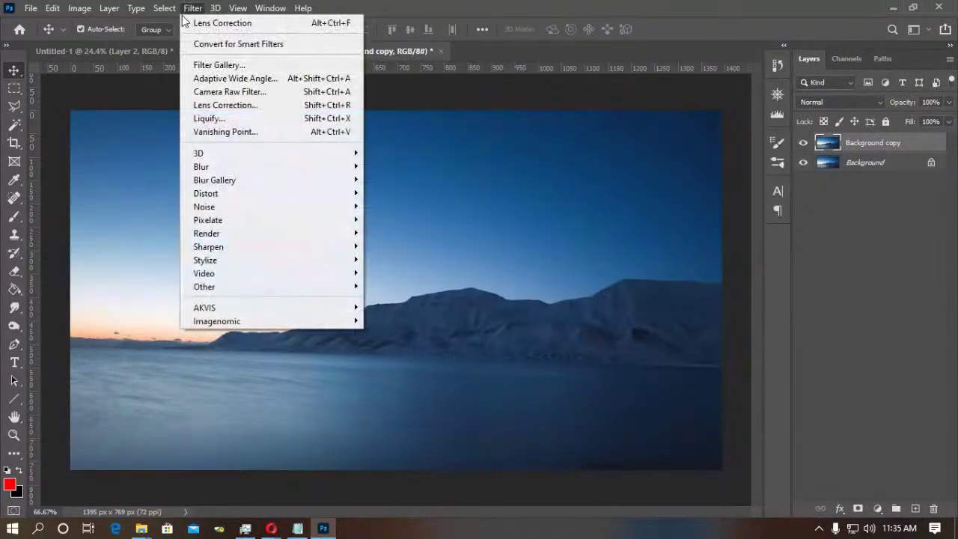
{"action": "left_click", "coordinate": [220, 107]}
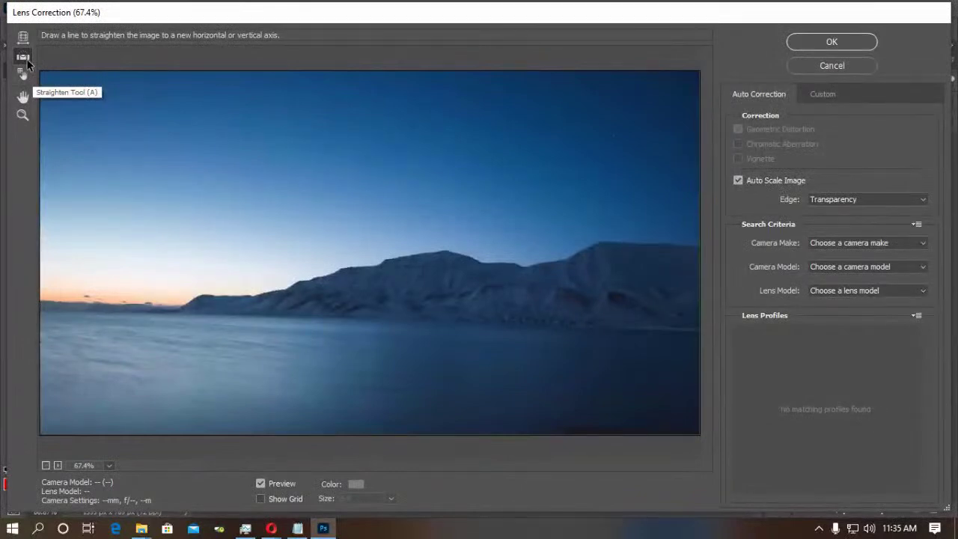
{"action": "left_click", "coordinate": [26, 60]}
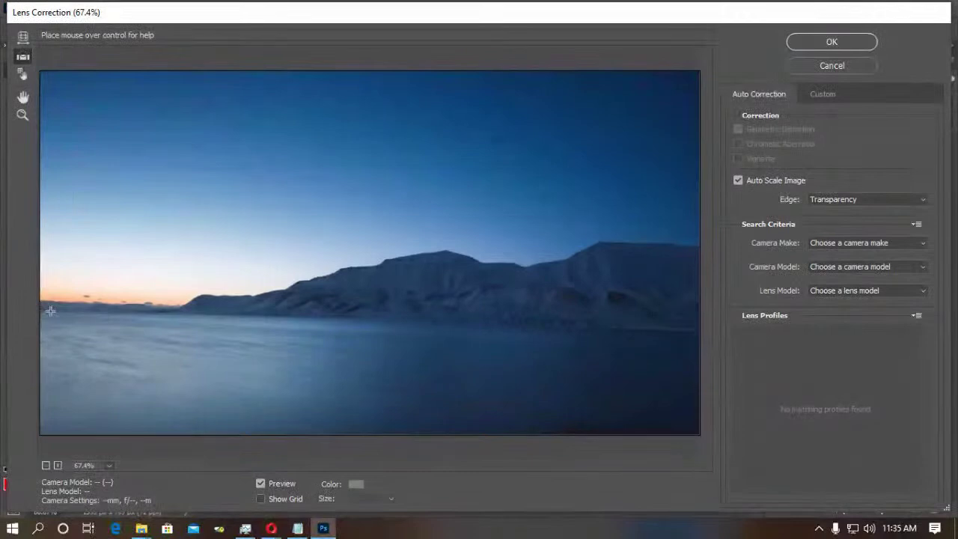
{"action": "left_click_drag", "start_coordinate": [41, 310], "coordinate": [699, 330]}
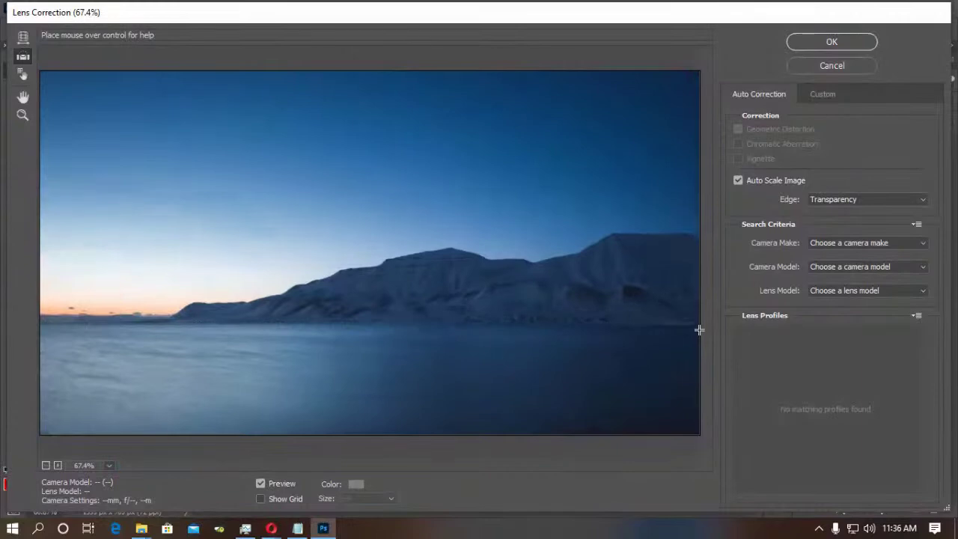
{"action": "left_click", "coordinate": [818, 46]}
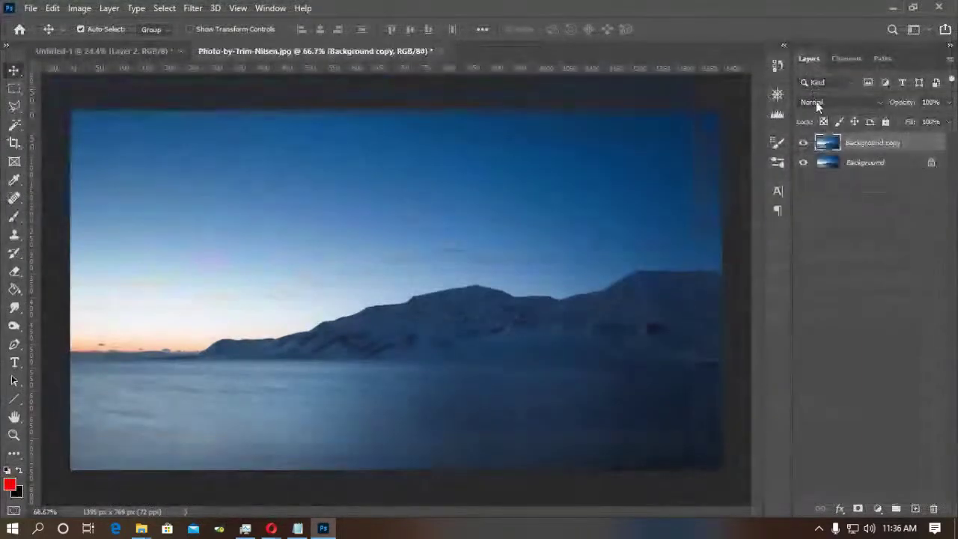
Toggle the Background copy's visibility to compare, then close the photo without saving.
{"action": "left_click", "coordinate": [805, 143]}
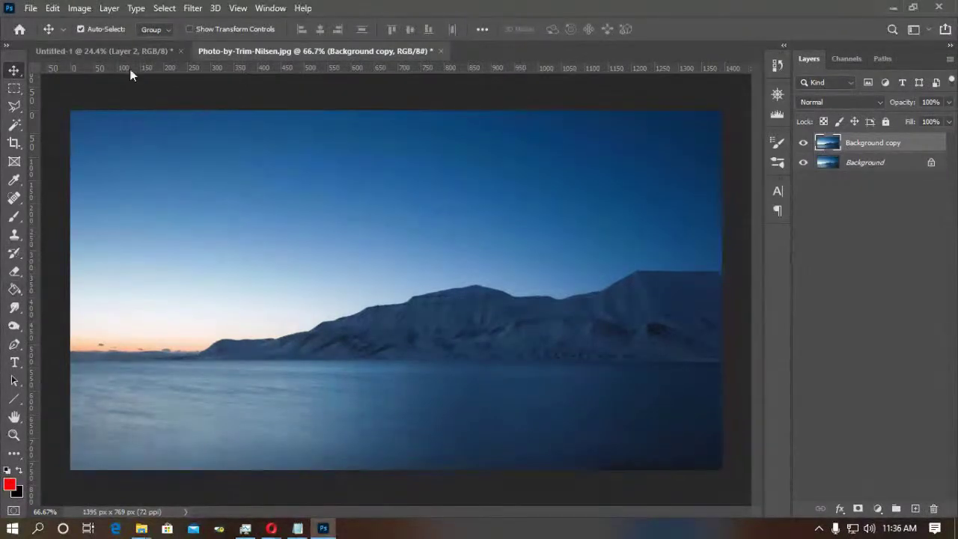
{"action": "left_click", "coordinate": [193, 8]}
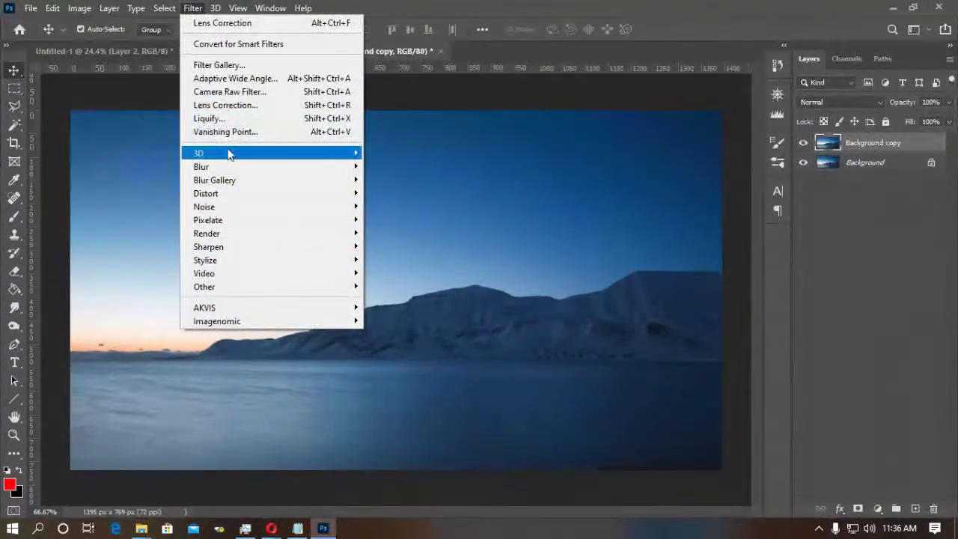
{"action": "mouse_move", "coordinate": [230, 153]}
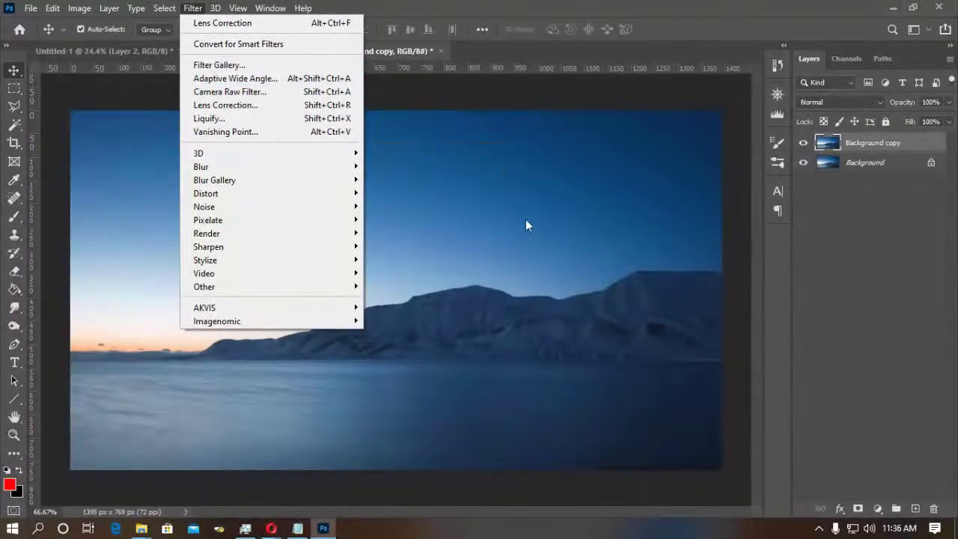
{"action": "key", "text": "Escape"}
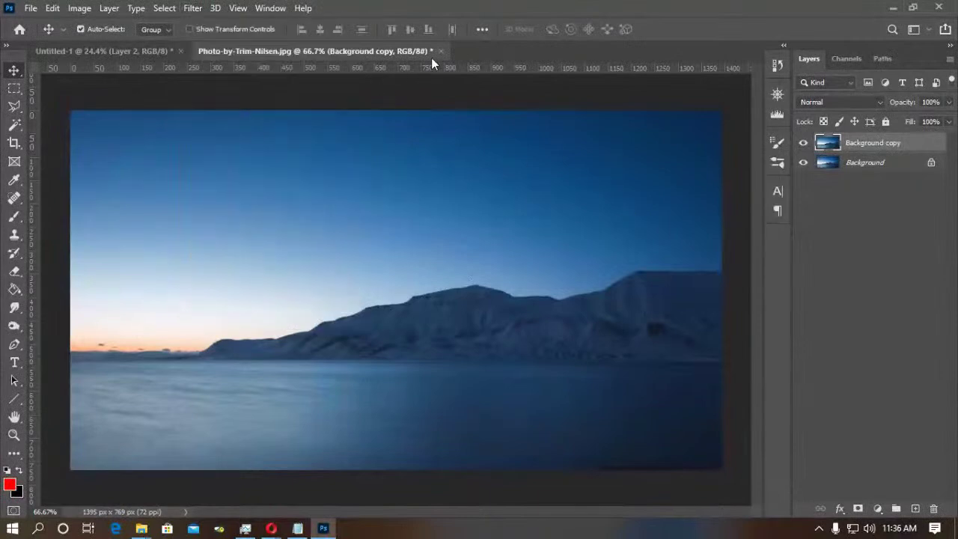
{"action": "left_click", "coordinate": [440, 51]}
{"action": "left_click", "coordinate": [474, 207]}
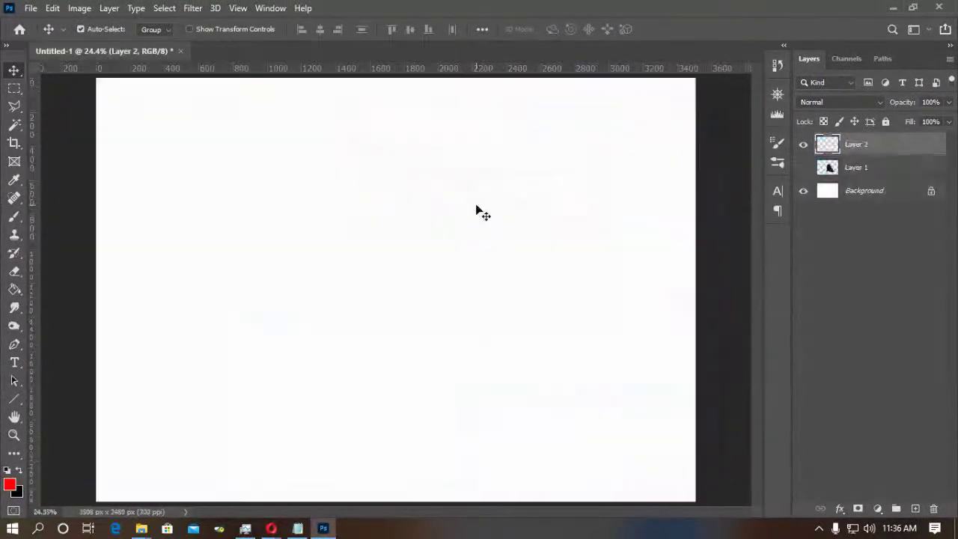
Delete Layer 1 and Layer 2 from Untitled-1.
{"action": "left_click", "coordinate": [860, 168]}
{"action": "key", "text": "Delete"}
{"action": "left_click", "coordinate": [857, 146]}
{"action": "key", "text": "Delete"}
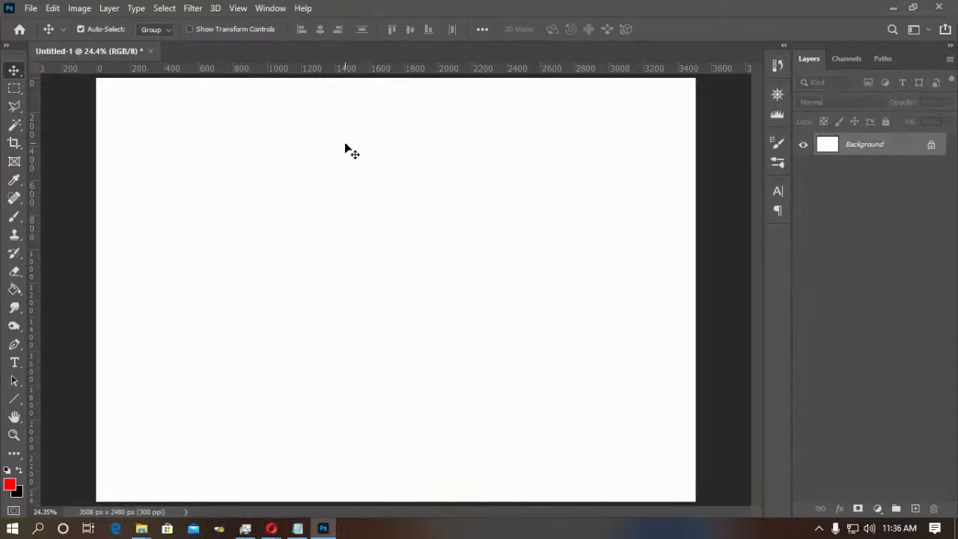
Switch to the 3D workspace and check its 3D and Layers panels.
{"action": "left_click", "coordinate": [271, 8]}
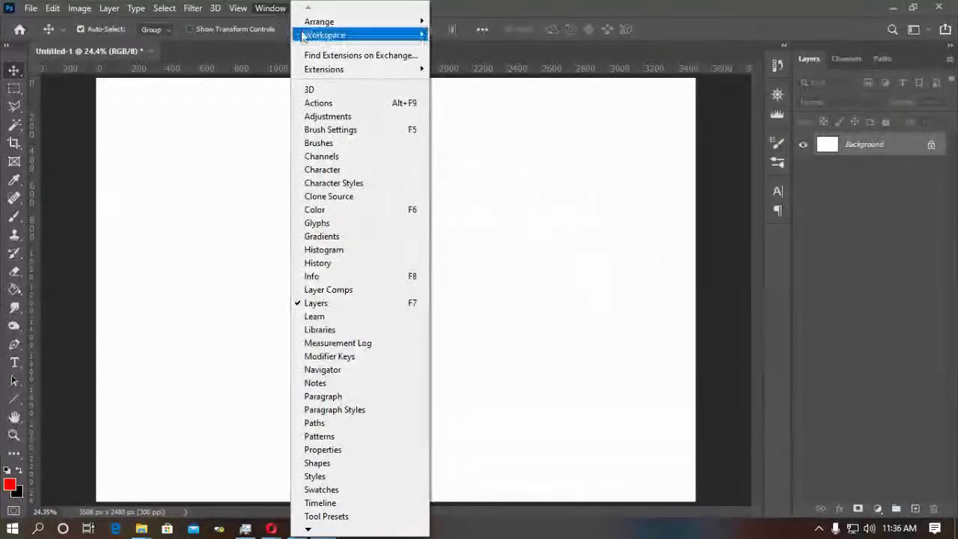
{"action": "mouse_move", "coordinate": [329, 34]}
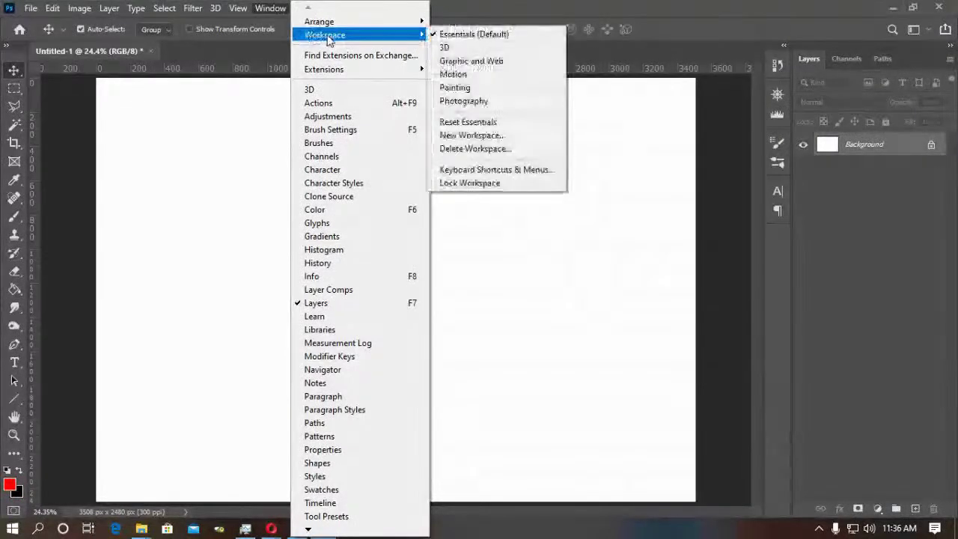
{"action": "left_click", "coordinate": [449, 47]}
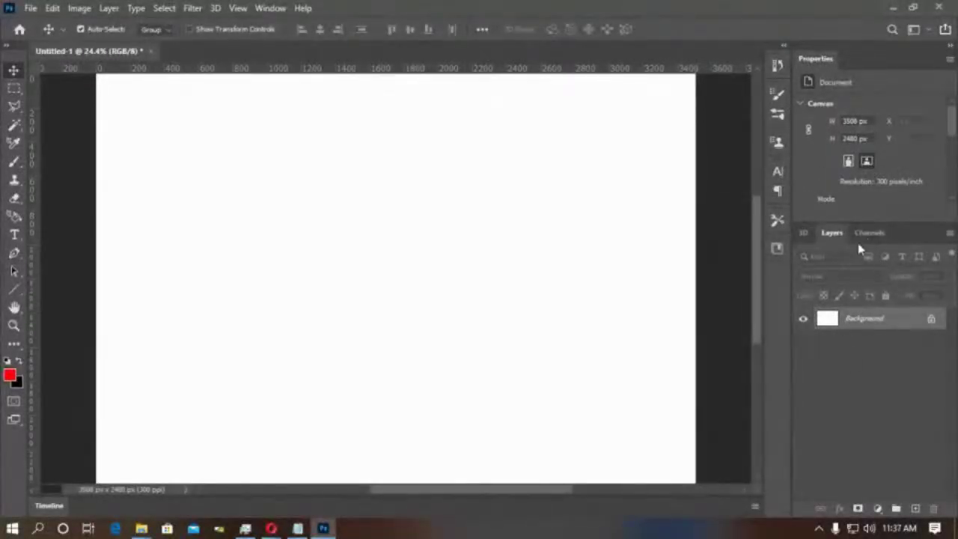
{"action": "left_click", "coordinate": [805, 234]}
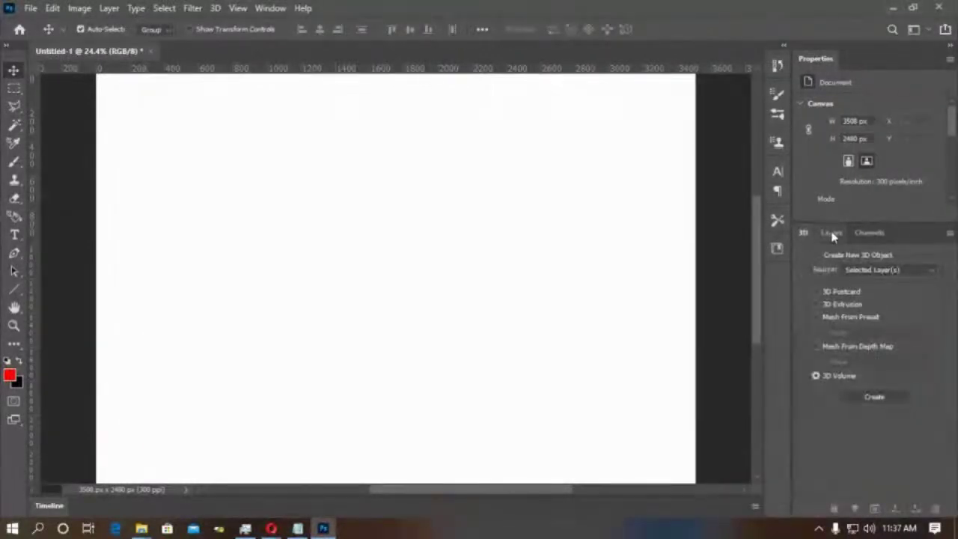
{"action": "left_click", "coordinate": [833, 235]}
{"action": "left_click", "coordinate": [805, 234]}
{"action": "left_click", "coordinate": [832, 235]}
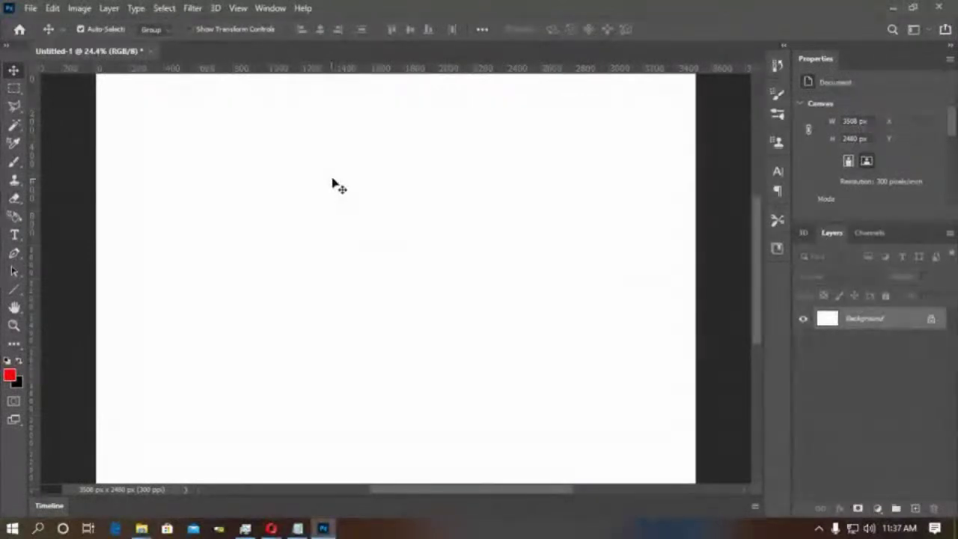
Type ADOBE as a new text layer on the canvas.
{"action": "key", "text": "t"}
{"action": "left_click", "coordinate": [271, 277]}
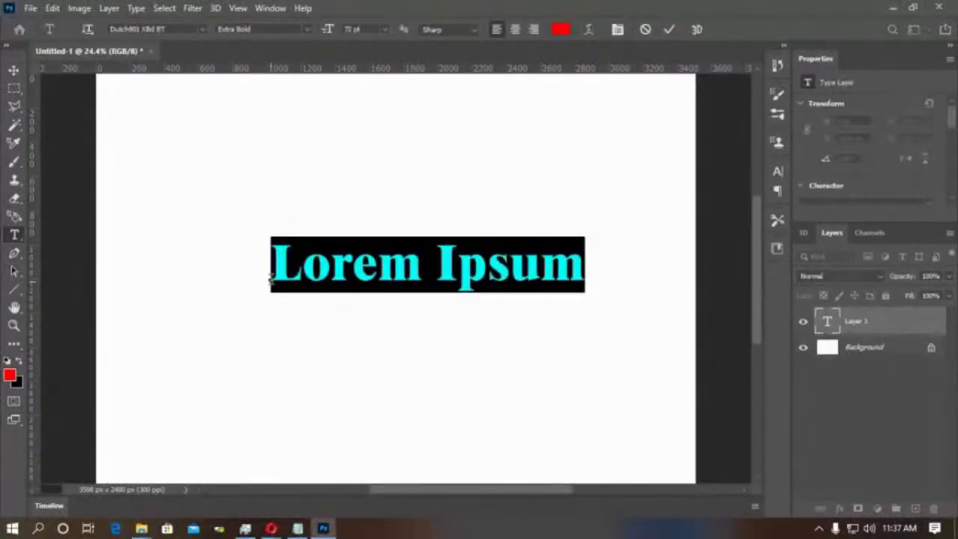
{"action": "type", "text": "DOBE"}
{"action": "key", "text": "BackSpace"}
{"action": "key", "text": "BackSpace"}
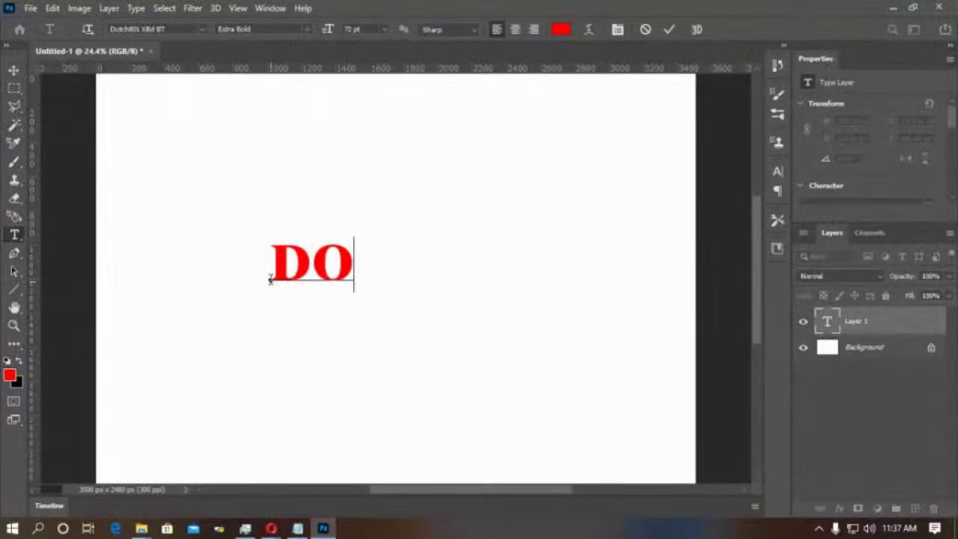
{"action": "key", "text": "BackSpace"}
{"action": "key", "text": "BackSpace"}
{"action": "type", "text": "ADOBE"}
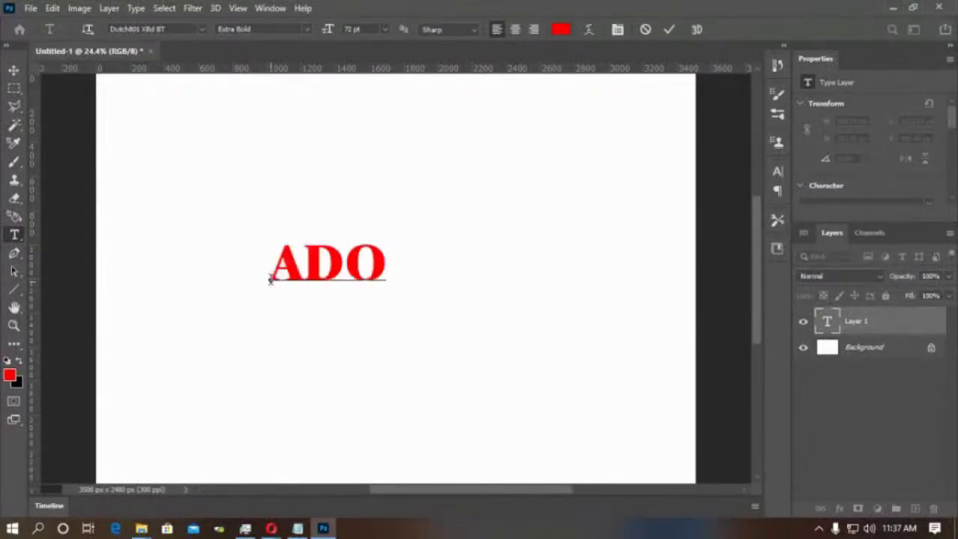
{"action": "left_click", "coordinate": [13, 70]}
Enlarge the ADOBE text to about 1916 × 560 px and shift it left and down.
{"action": "key", "text": "ctrl+t"}
{"action": "left_click_drag", "start_coordinate": [457, 238], "coordinate": [541, 180]}
{"action": "left_click_drag", "start_coordinate": [450, 238], "coordinate": [399, 265]}
{"action": "key", "text": "Return"}
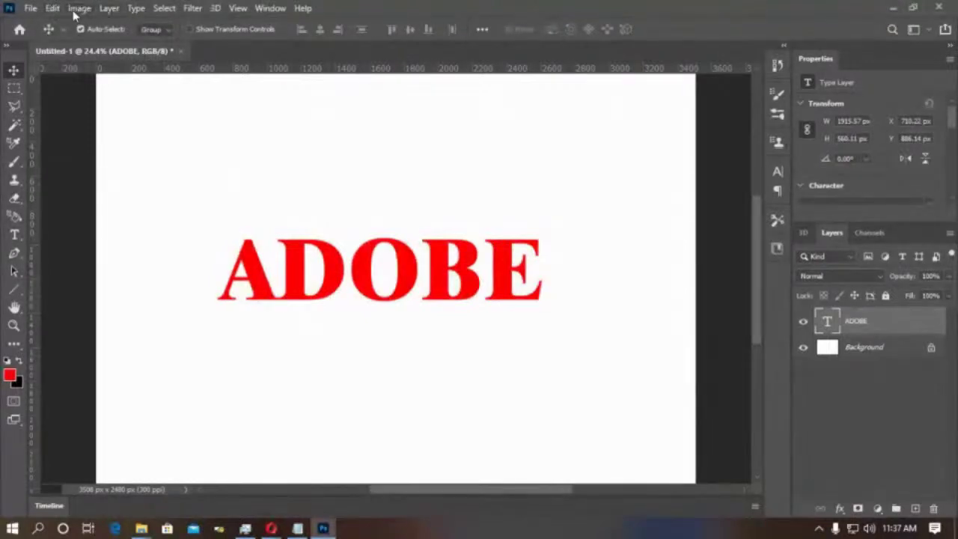
Convert the ADOBE layer via 3D > New Mesh from Layer > Mesh Preset > Donut.
{"action": "left_click", "coordinate": [215, 9]}
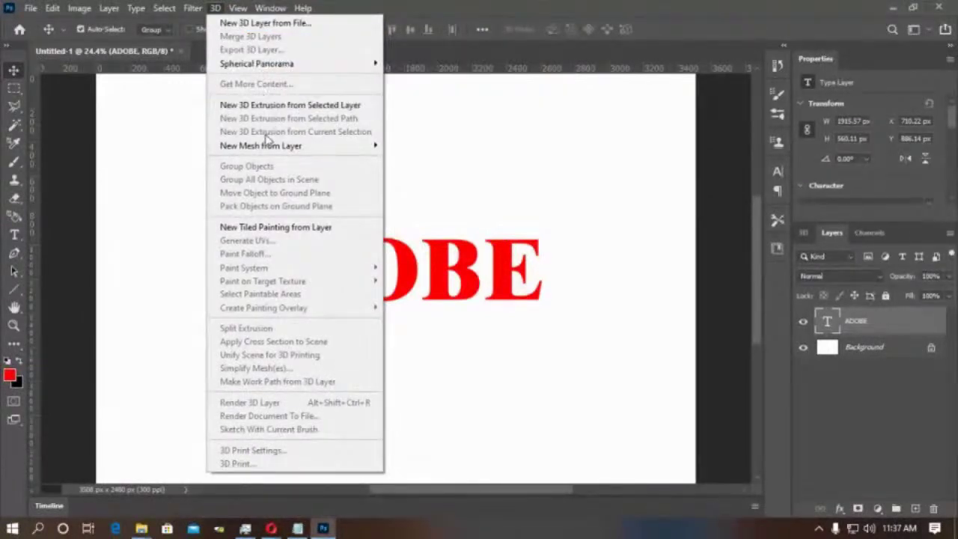
{"action": "mouse_move", "coordinate": [272, 149]}
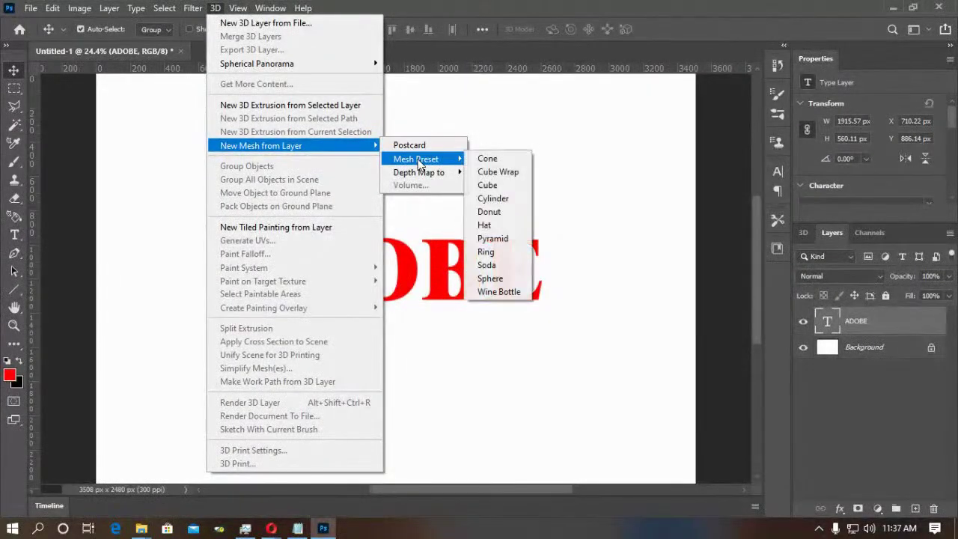
{"action": "mouse_move", "coordinate": [421, 160]}
{"action": "left_click", "coordinate": [488, 212]}
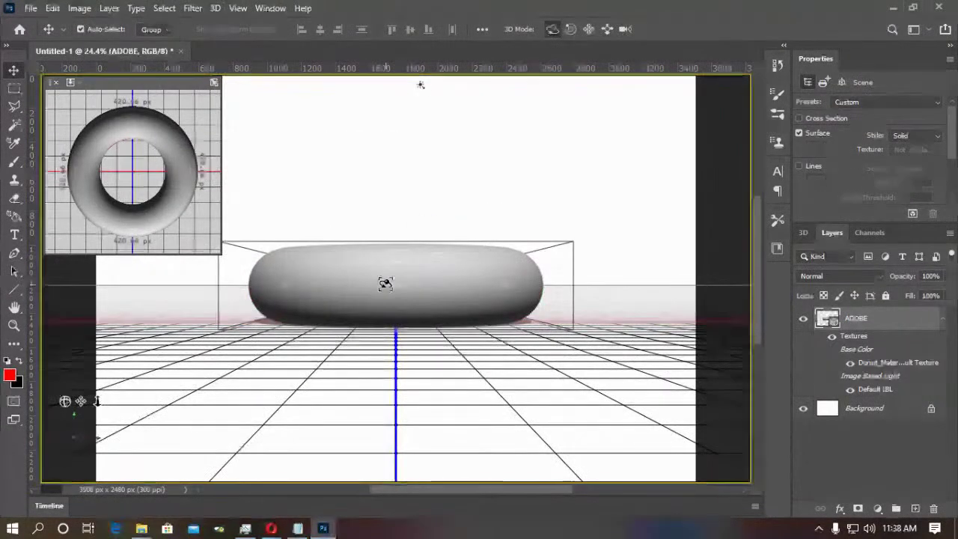
Orbit the donut and select Donut and Donut_Material in the 3D panel.
{"action": "left_click_drag", "start_coordinate": [389, 285], "coordinate": [333, 321]}
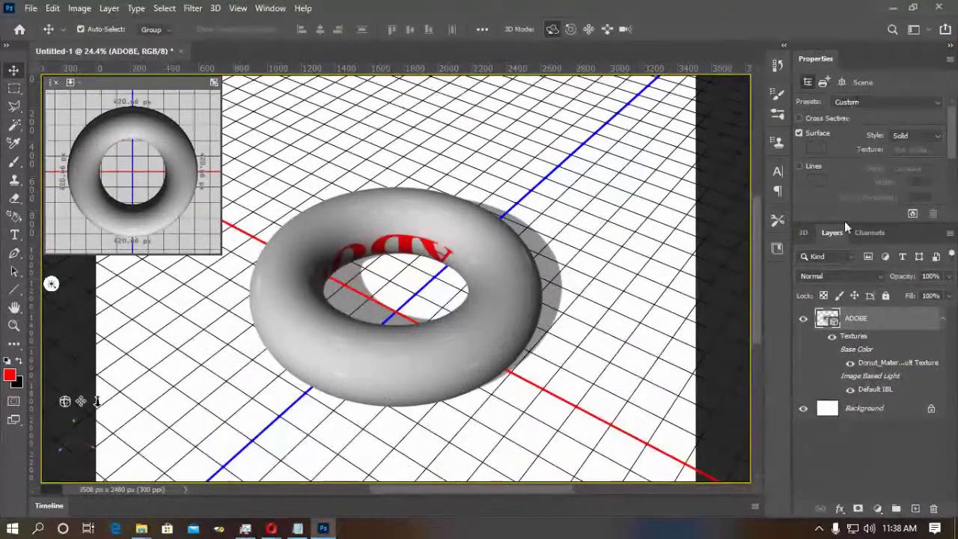
{"action": "left_click", "coordinate": [803, 233]}
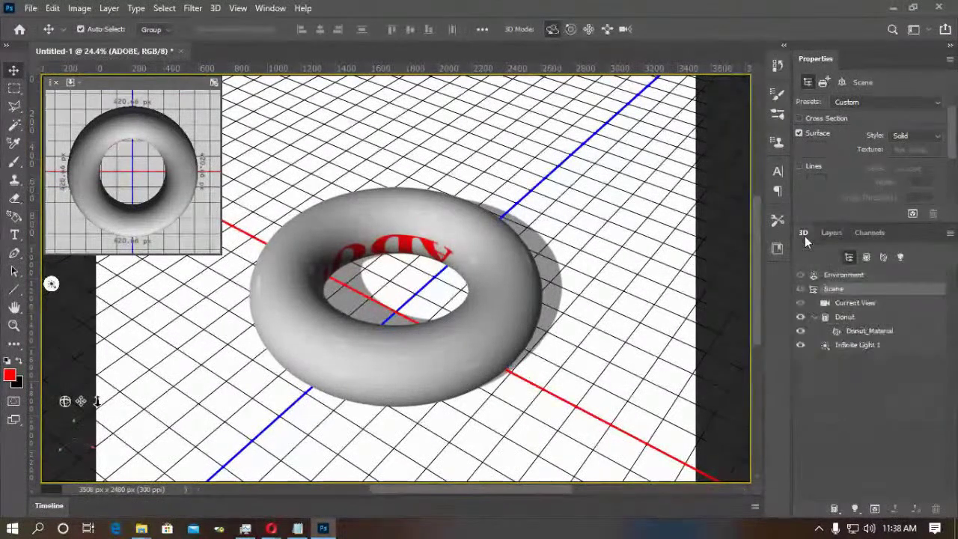
{"action": "left_click", "coordinate": [846, 318]}
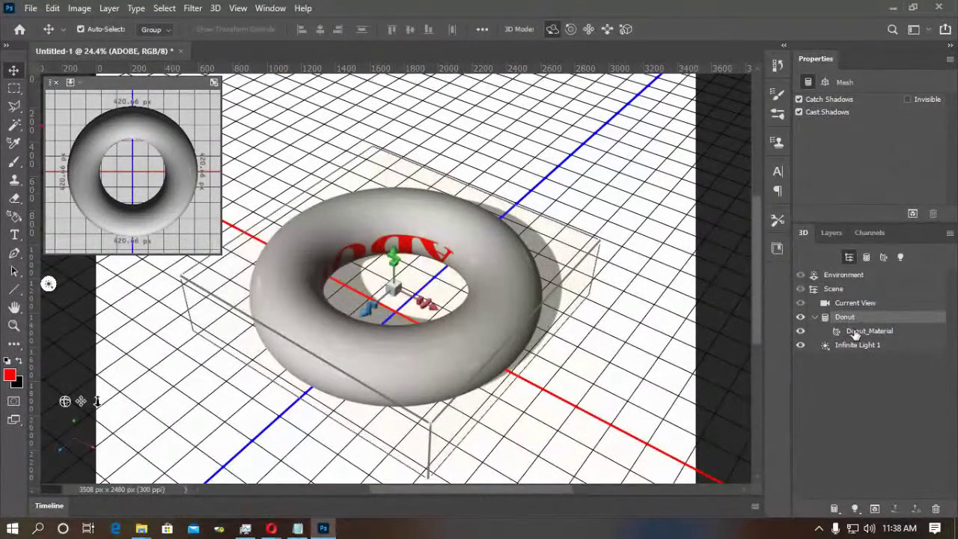
{"action": "left_click", "coordinate": [853, 331]}
{"action": "left_click", "coordinate": [850, 318]}
{"action": "left_click", "coordinate": [818, 318]}
{"action": "left_click", "coordinate": [820, 317]}
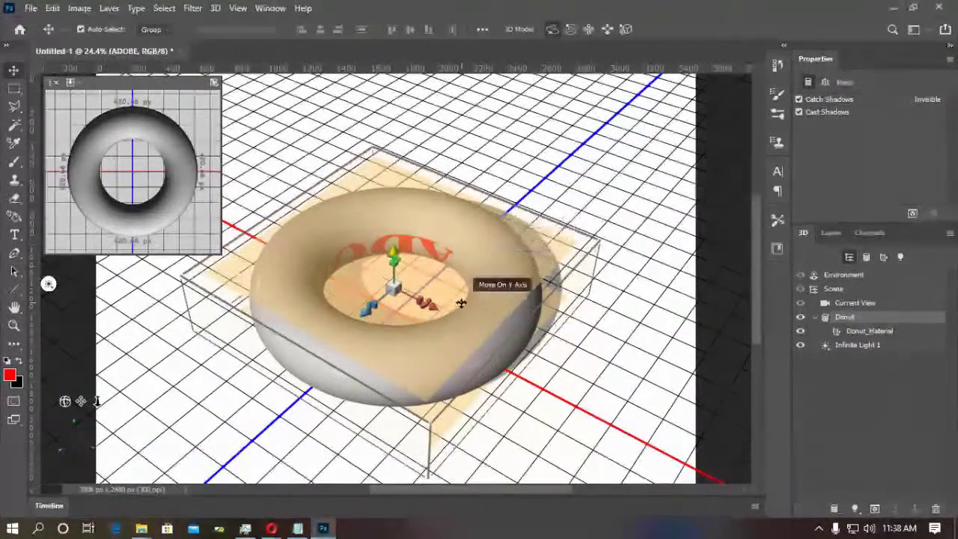
Filter the 3D scene list to show meshes, then materials.
{"action": "left_click", "coordinate": [833, 234]}
{"action": "left_click", "coordinate": [804, 232]}
{"action": "left_click", "coordinate": [861, 330]}
{"action": "left_click", "coordinate": [850, 317]}
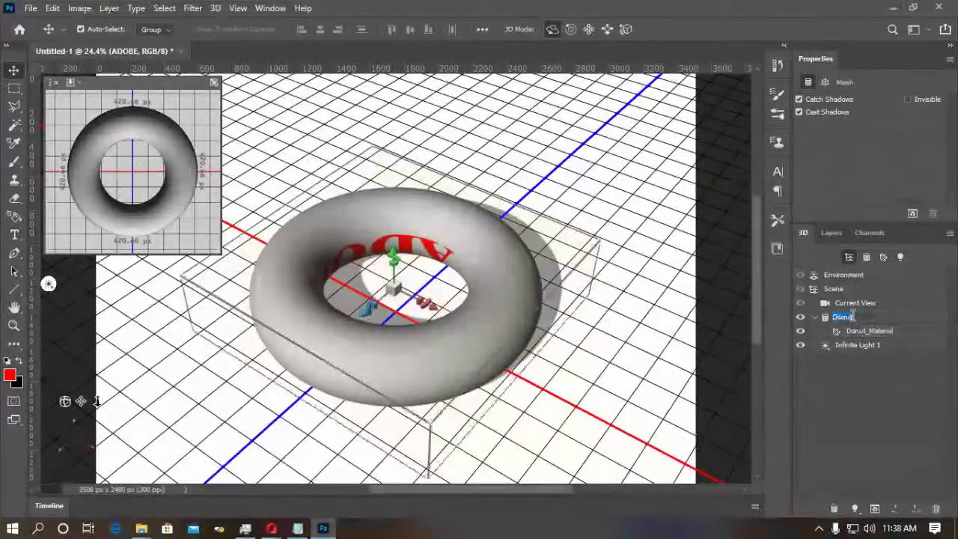
{"action": "left_click", "coordinate": [865, 257]}
{"action": "left_click", "coordinate": [884, 258]}
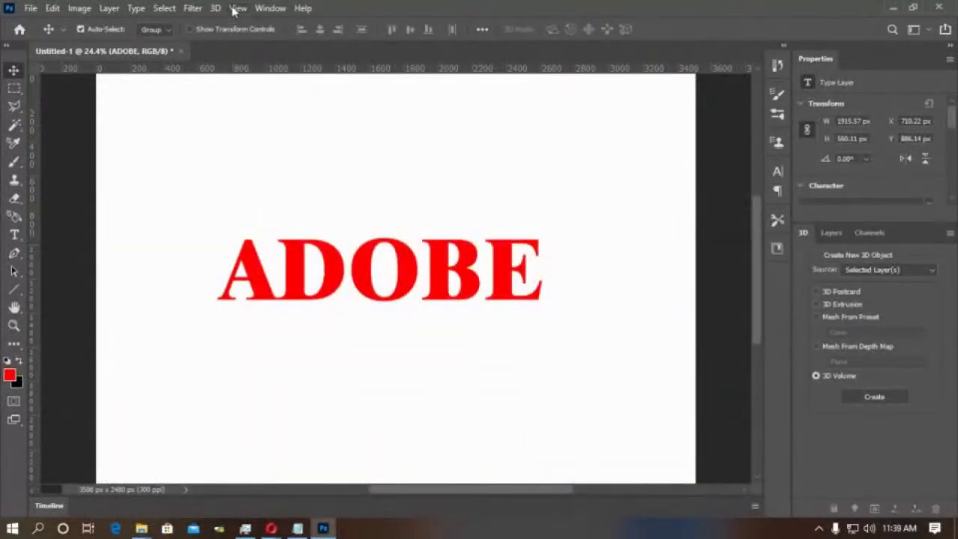
{"action": "left_click", "coordinate": [215, 8]}
{"action": "mouse_move", "coordinate": [260, 146]}
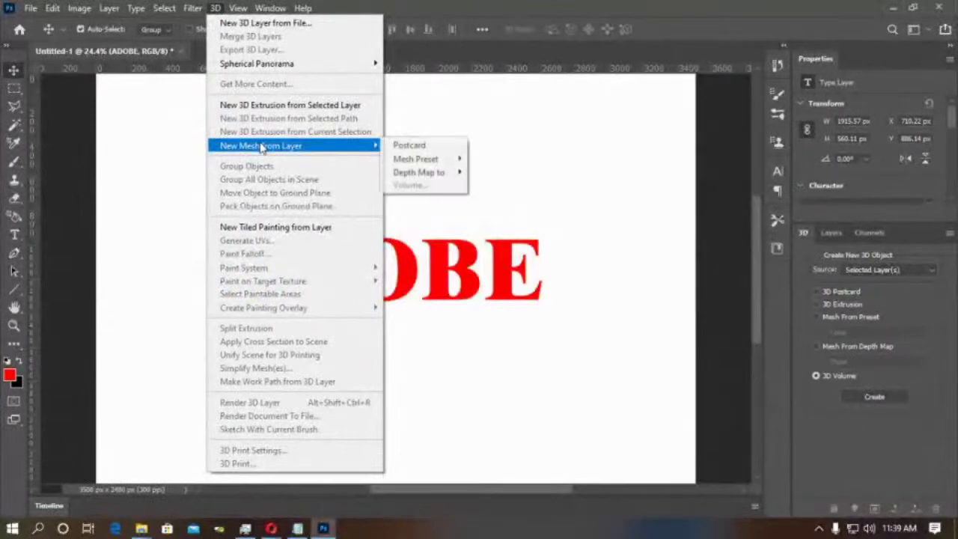
{"action": "mouse_move", "coordinate": [413, 159]}
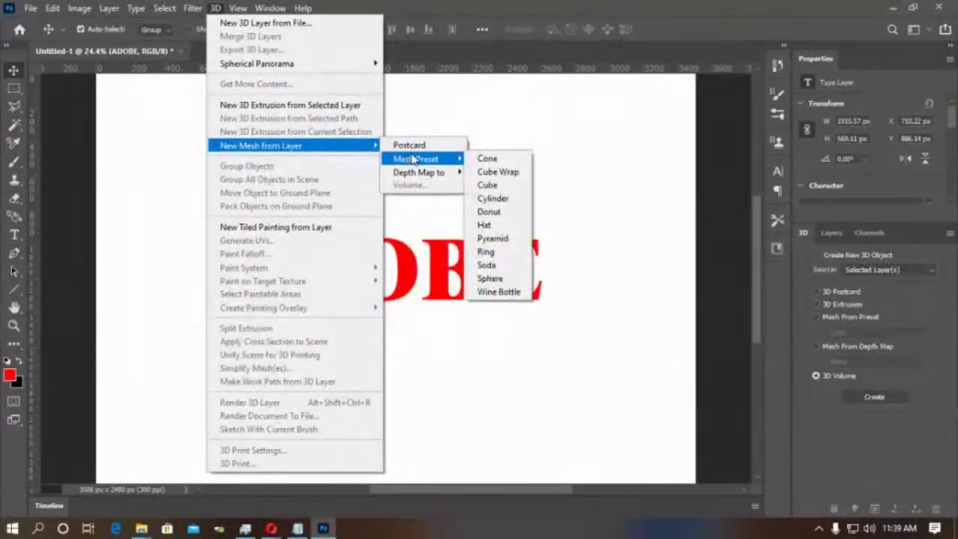
{"action": "left_click", "coordinate": [488, 186]}
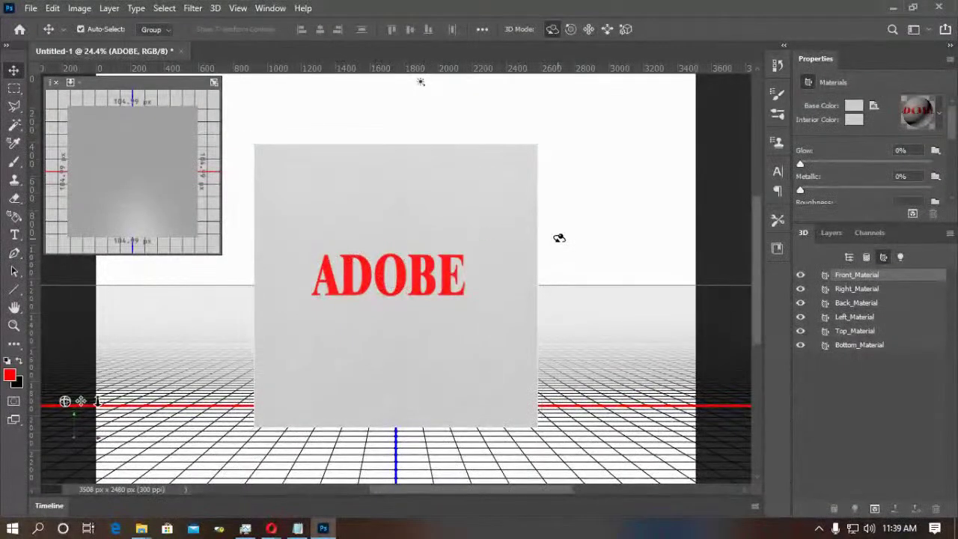
{"action": "left_click", "coordinate": [386, 259]}
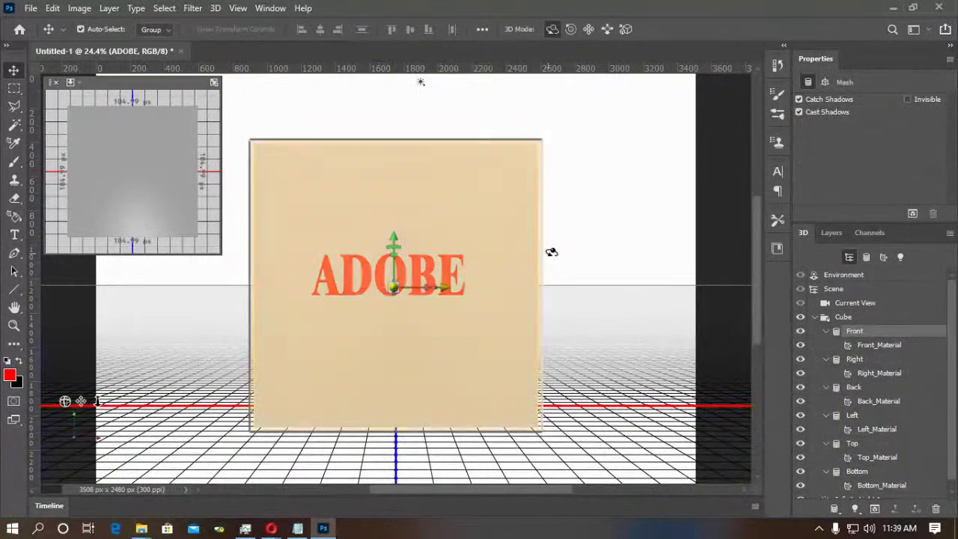
{"action": "left_click_drag", "start_coordinate": [592, 233], "coordinate": [458, 259]}
{"action": "left_click", "coordinate": [609, 225]}
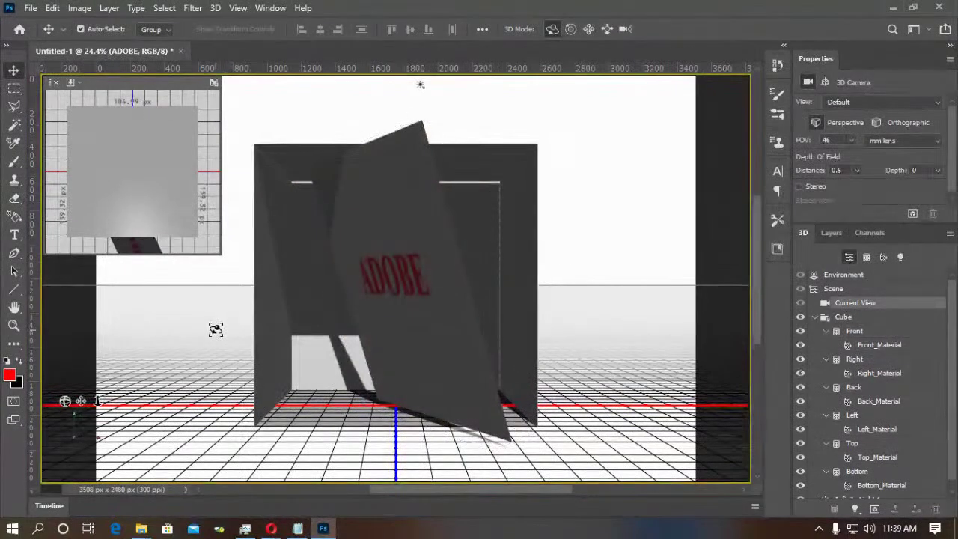
{"action": "left_click_drag", "start_coordinate": [336, 285], "coordinate": [310, 82]}
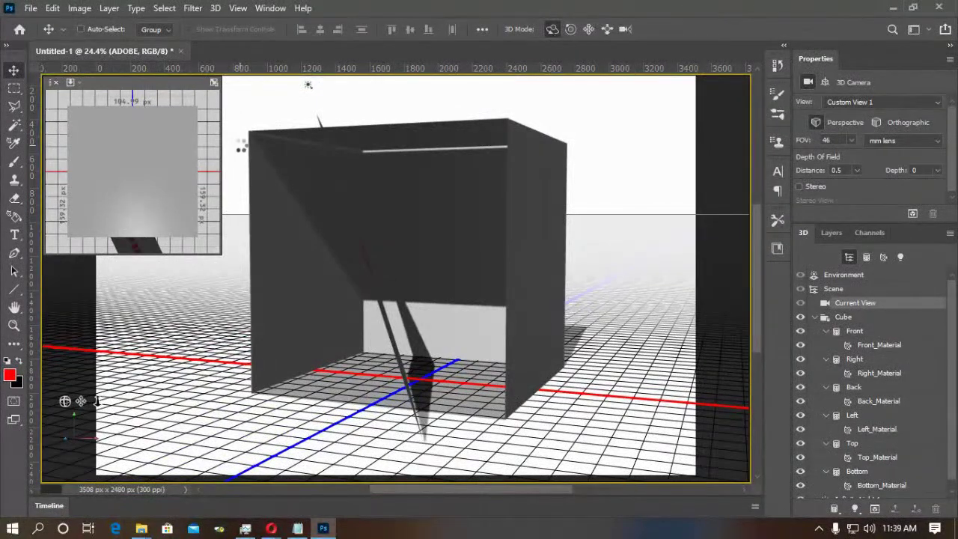
{"action": "key", "text": "ctrl+z"}
{"action": "key", "text": "z"}
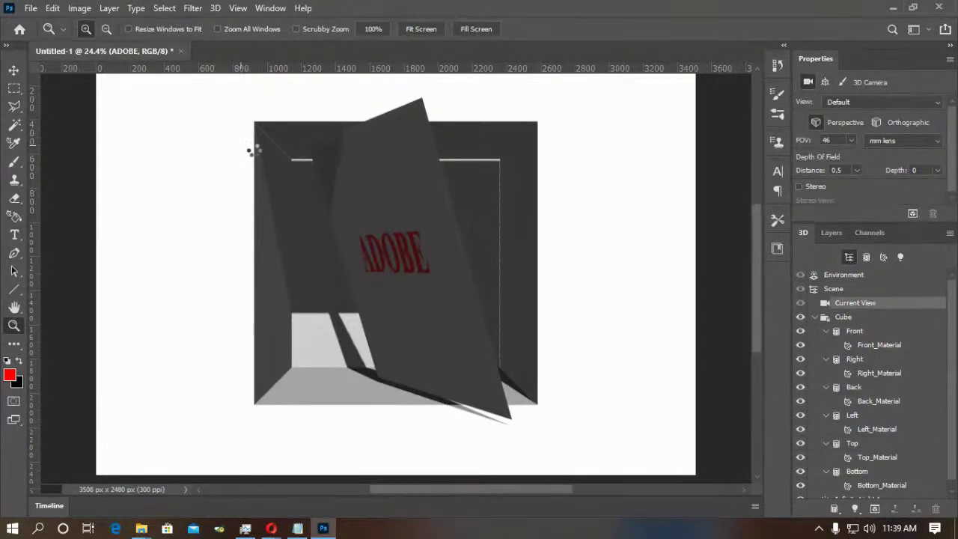
{"action": "key", "text": "ctrl+z"}
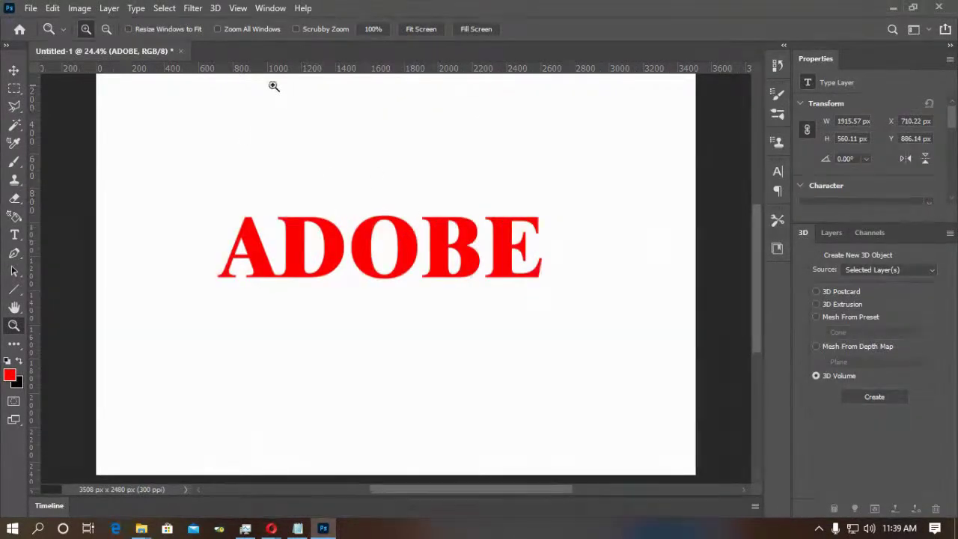
{"action": "left_click", "coordinate": [214, 8]}
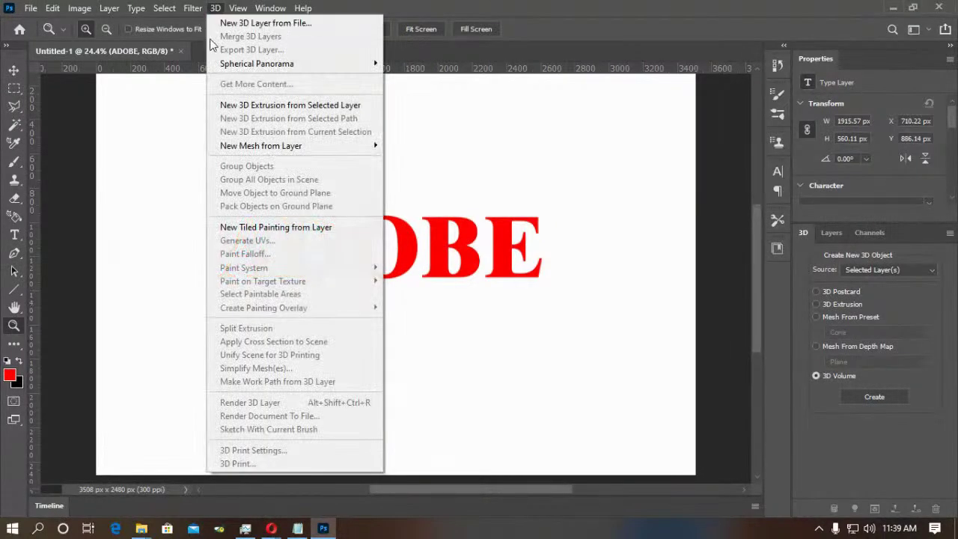
{"action": "mouse_move", "coordinate": [270, 146]}
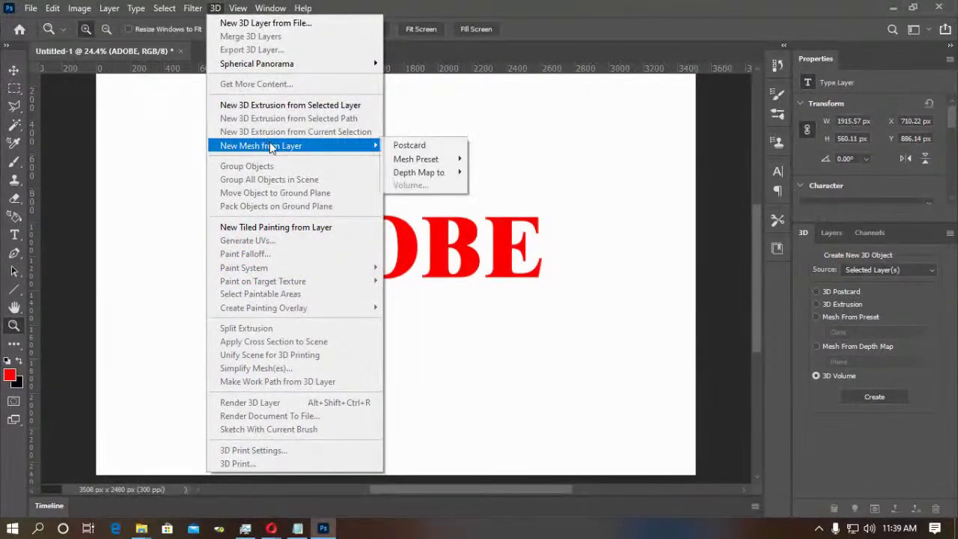
{"action": "left_click", "coordinate": [417, 147]}
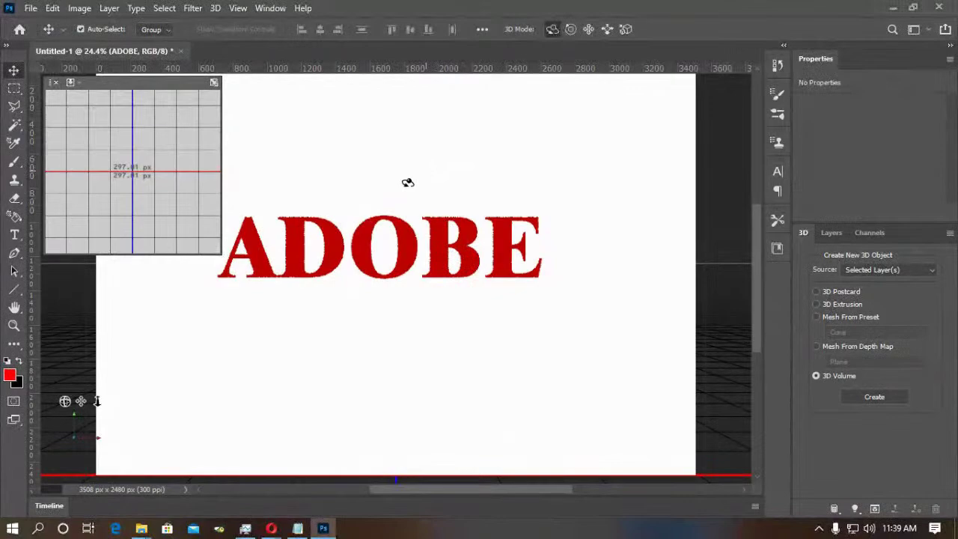
{"action": "left_click_drag", "start_coordinate": [479, 327], "coordinate": [481, 247]}
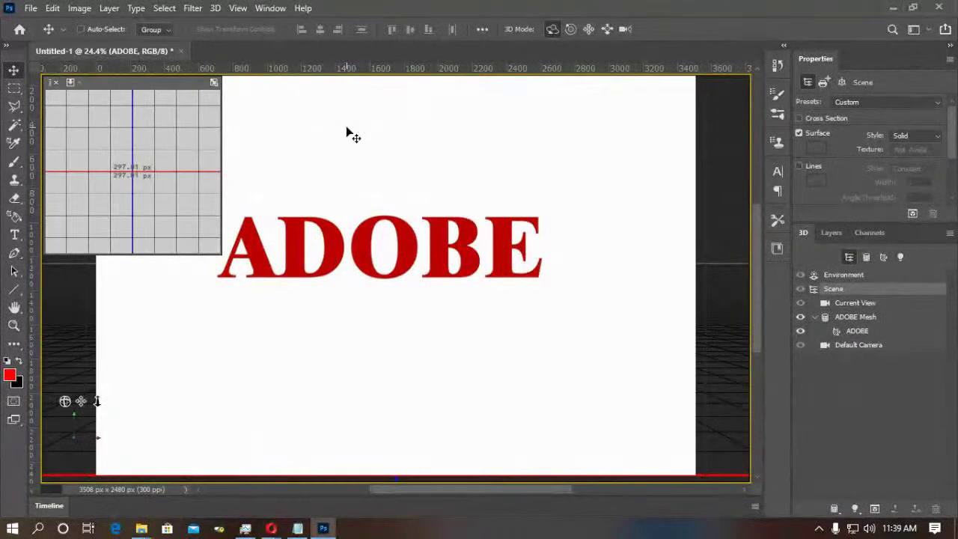
{"action": "key", "text": "ctrl+z"}
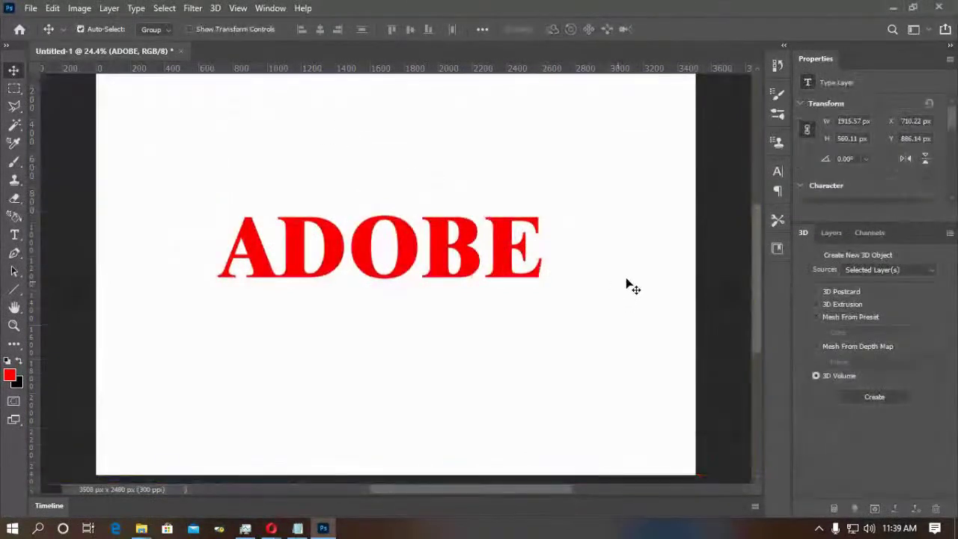
Undo the earlier enlargement, rescale the ADOBE text to 174% and centre it on the canvas.
{"action": "key", "text": "ctrl"}
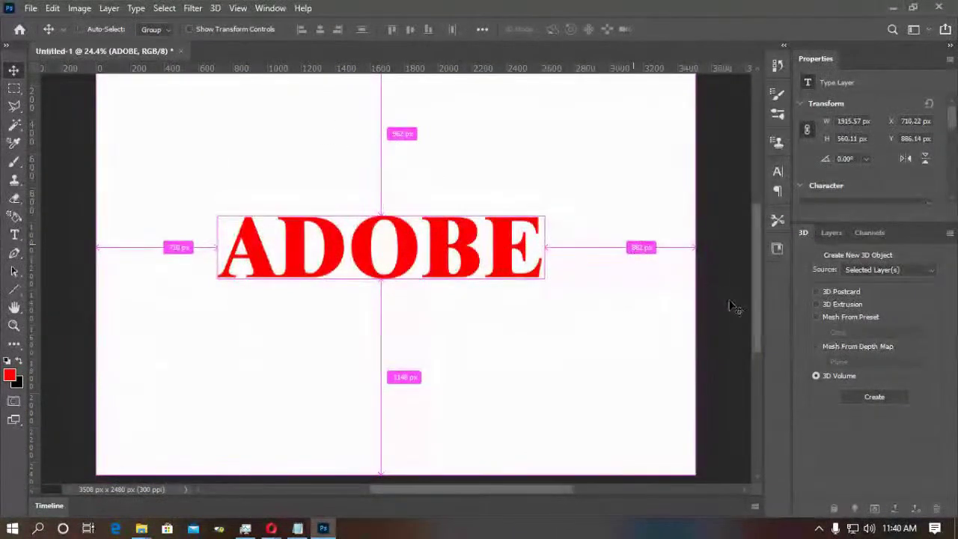
{"action": "key", "text": "ctrl+z"}
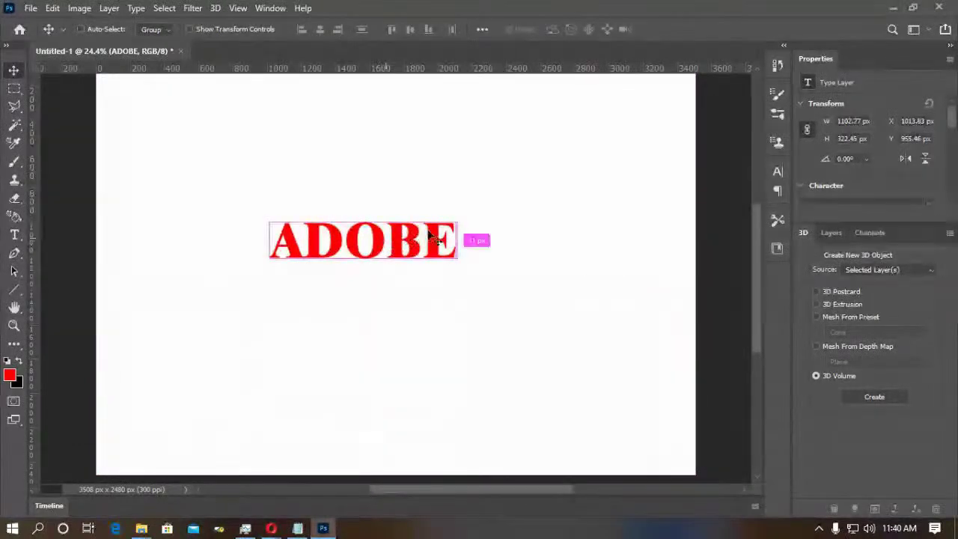
{"action": "key", "text": "ctrl+t"}
{"action": "left_click_drag", "start_coordinate": [458, 212], "coordinate": [591, 145]}
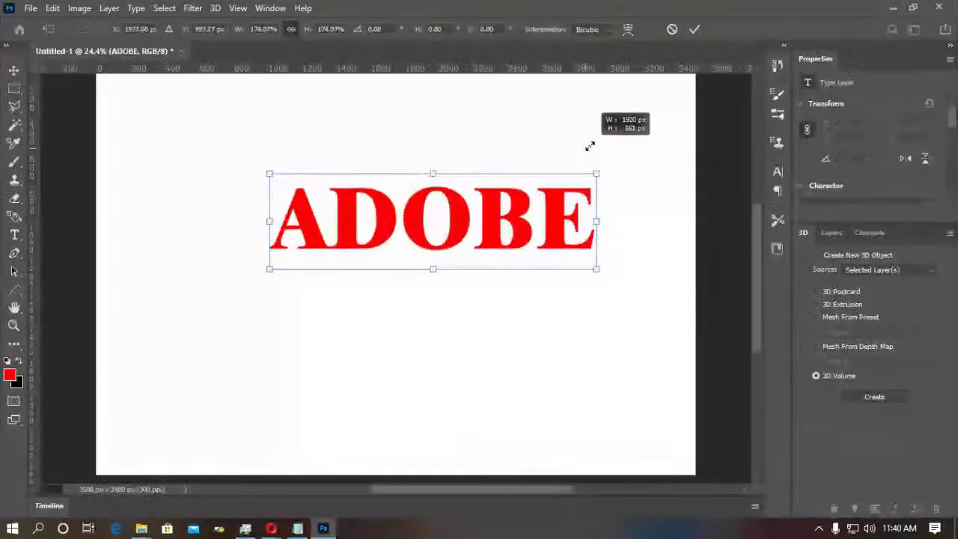
{"action": "left_click_drag", "start_coordinate": [434, 220], "coordinate": [389, 262]}
{"action": "key", "text": "Return"}
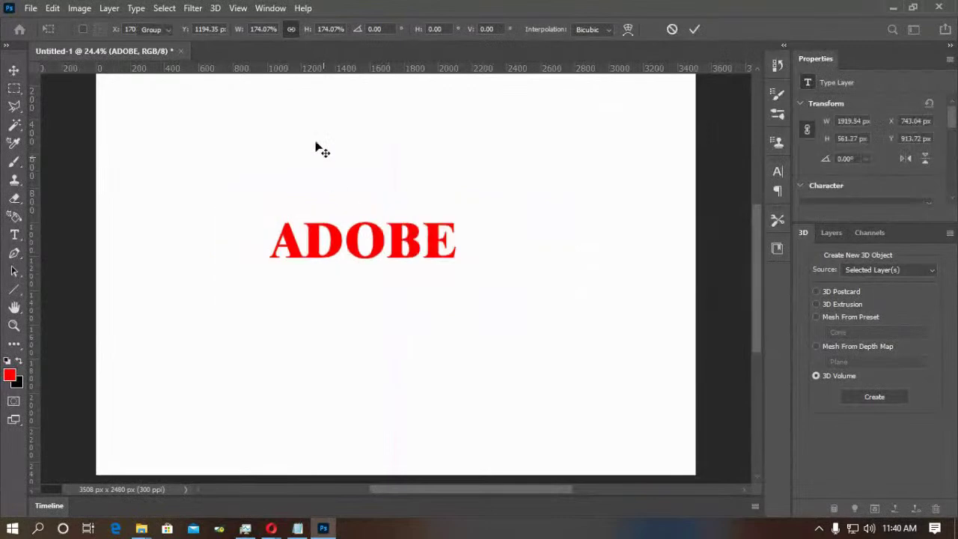
{"action": "left_click", "coordinate": [214, 9]}
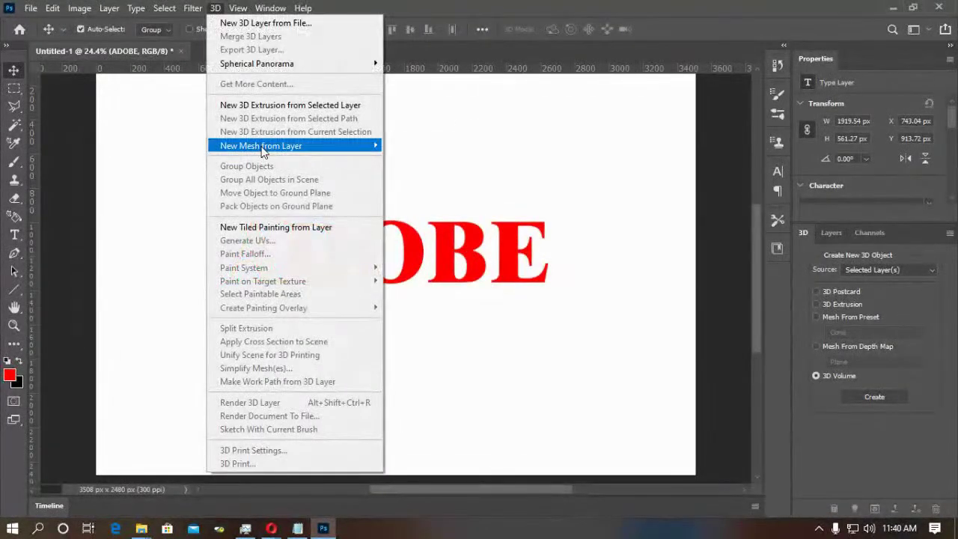
{"action": "mouse_move", "coordinate": [269, 145]}
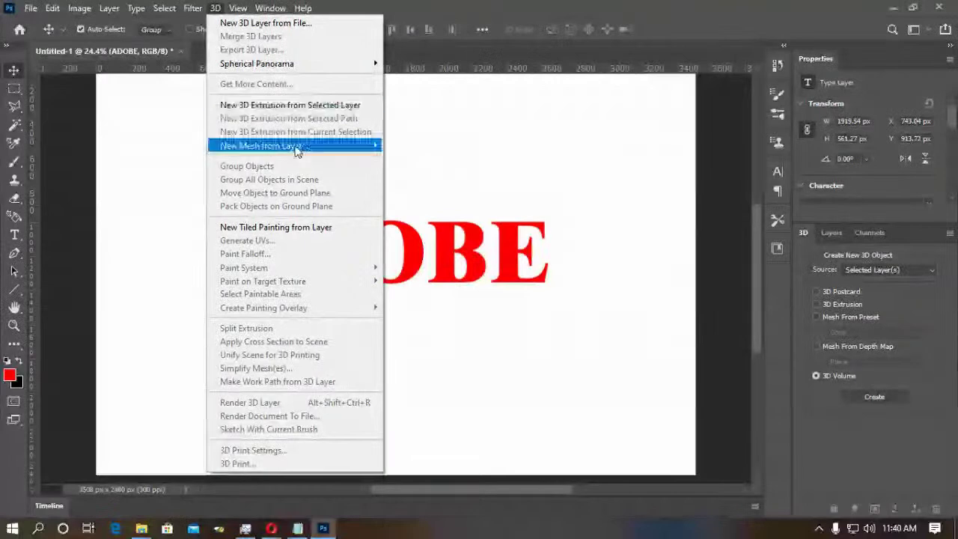
Extrude the ADOBE text layer into 3D with New 3D Extrusion from Selected Layer.
{"action": "left_click", "coordinate": [278, 105]}
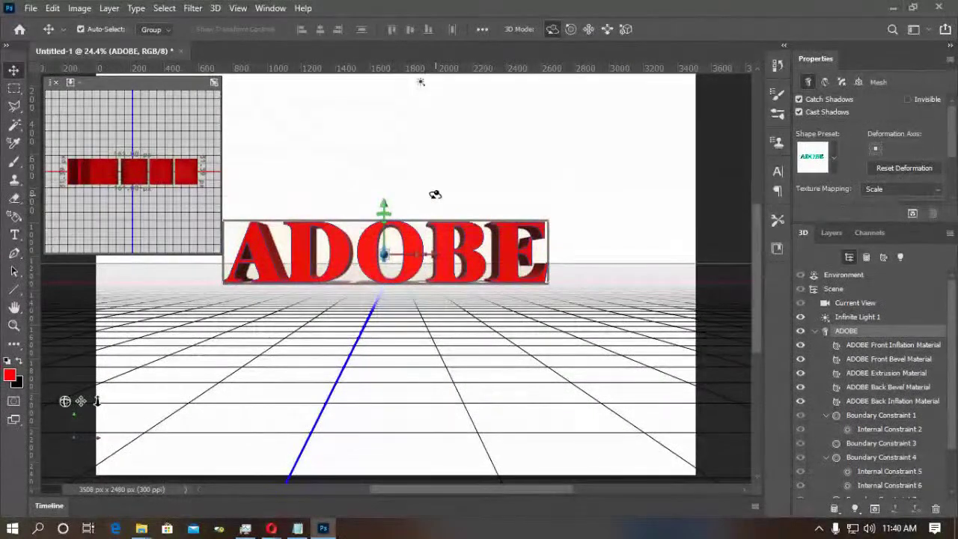
{"action": "left_click_drag", "start_coordinate": [446, 189], "coordinate": [274, 199]}
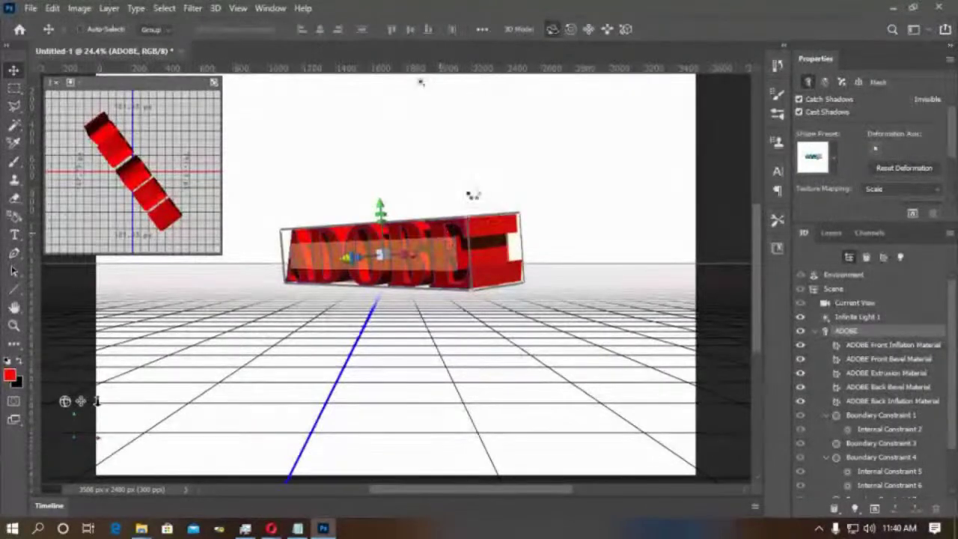
{"action": "key", "text": "ctrl+z"}
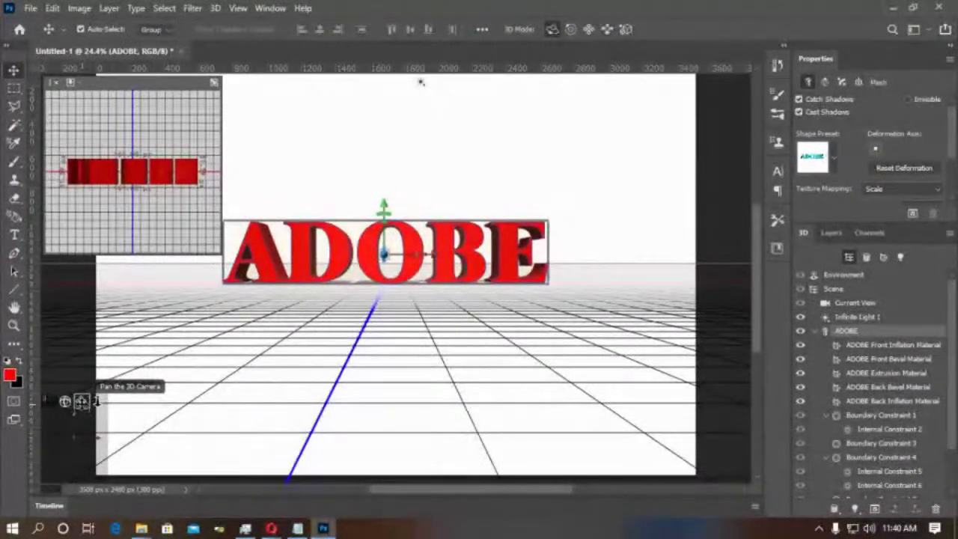
Pan, dolly and orbit the camera to view the 3D text from above.
{"action": "mouse_move", "coordinate": [95, 401]}
{"action": "left_mouse_down"}
{"action": "mouse_move", "coordinate": [111, 401]}
{"action": "mouse_move", "coordinate": [80, 423]}
{"action": "mouse_move", "coordinate": [96, 402]}
{"action": "left_mouse_up"}
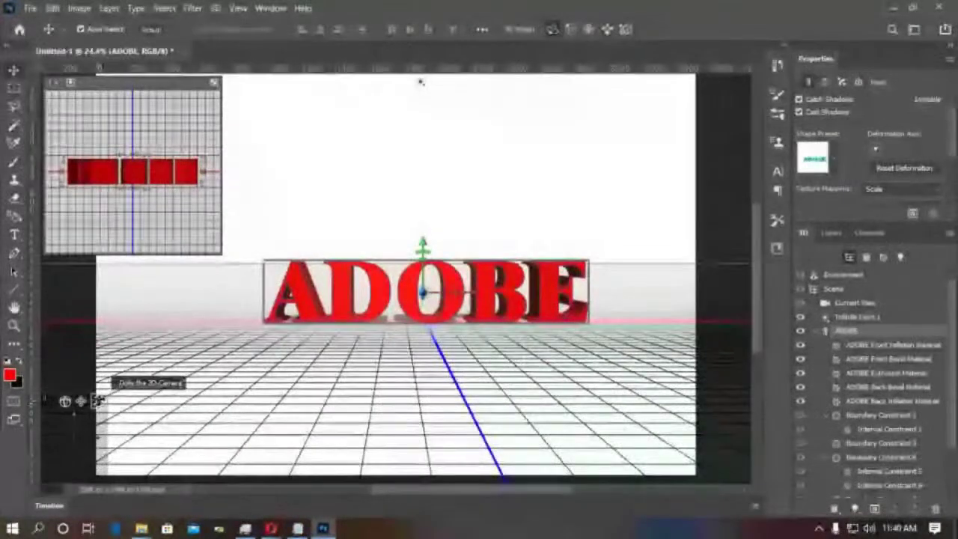
{"action": "left_click_drag", "start_coordinate": [98, 402], "coordinate": [111, 458]}
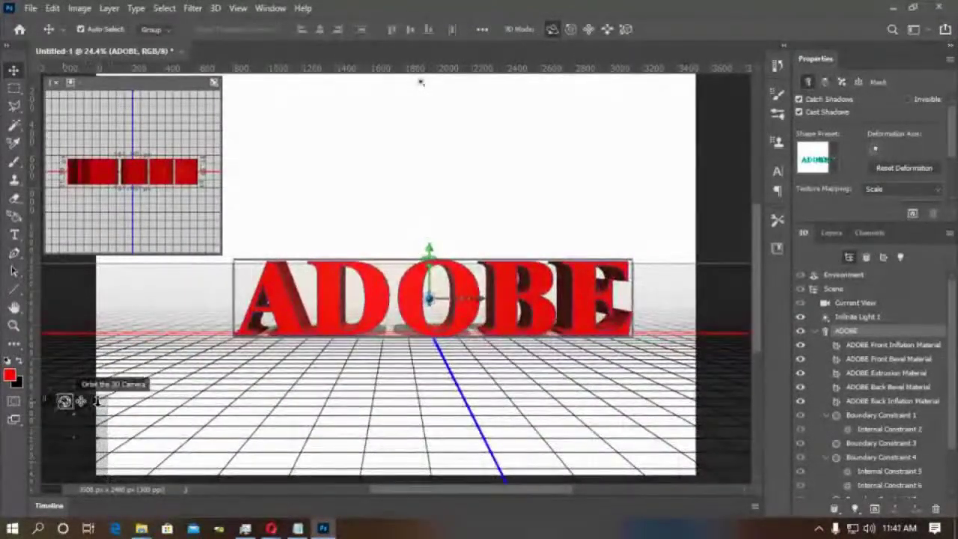
{"action": "left_click_drag", "start_coordinate": [421, 82], "coordinate": [235, 83]}
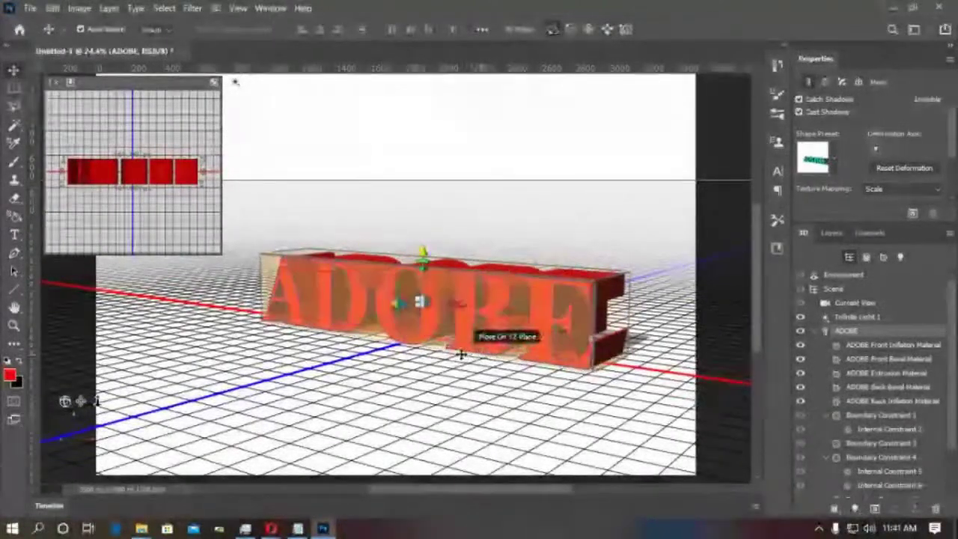
{"action": "left_click_drag", "start_coordinate": [66, 405], "coordinate": [78, 396]}
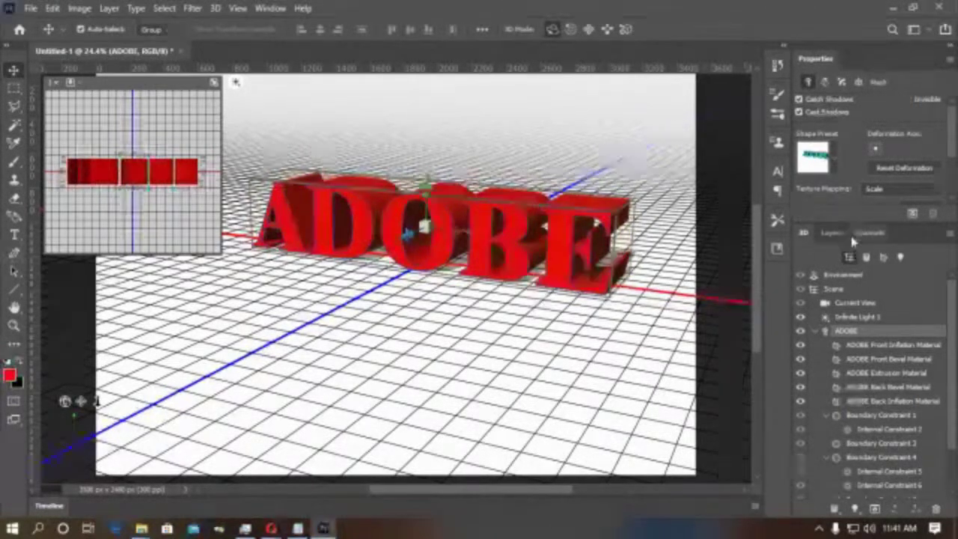
Collapse the ADOBE object's sub-items in the 3D scene list.
{"action": "left_click", "coordinate": [831, 233]}
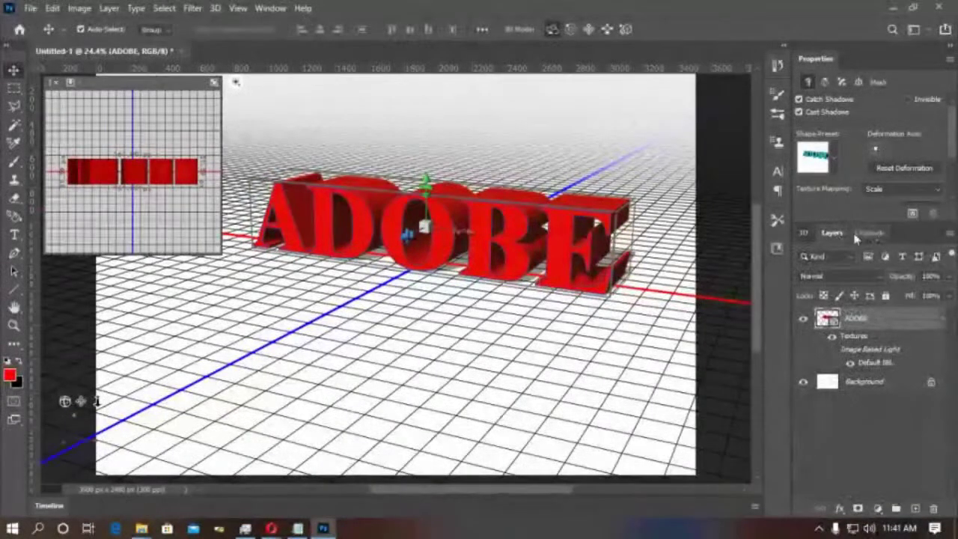
{"action": "left_click", "coordinate": [805, 234]}
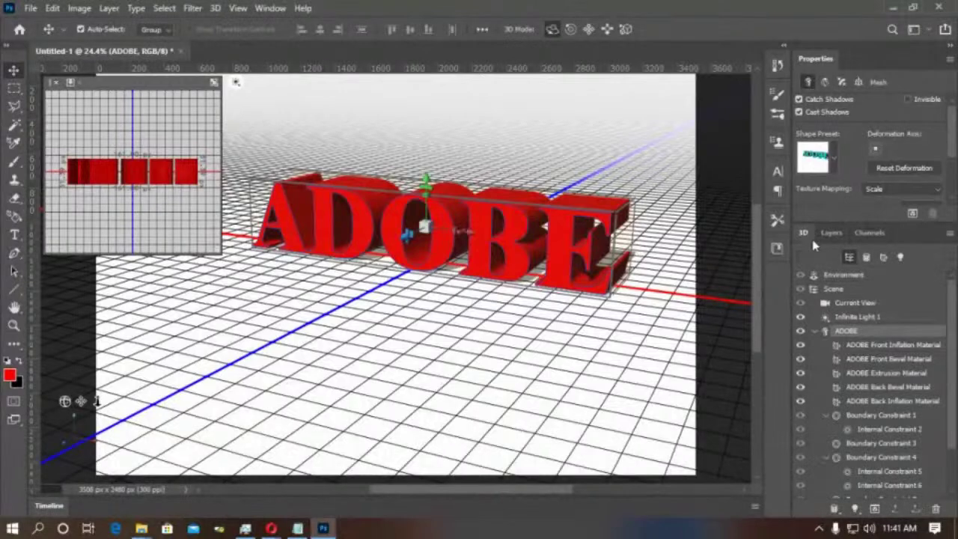
{"action": "left_click", "coordinate": [816, 331]}
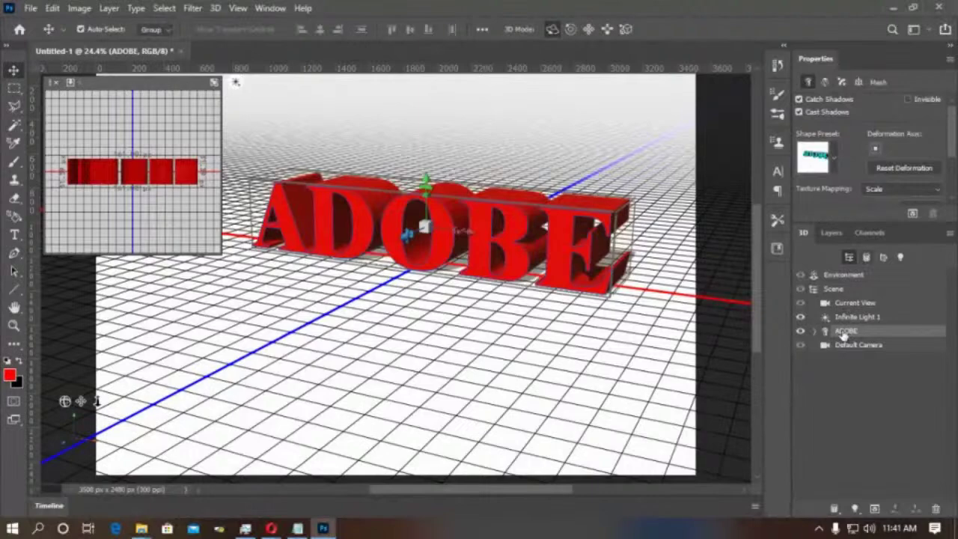
Try the Materials and Lights filters, ending on the Meshes filter for ADOBE.
{"action": "left_click", "coordinate": [866, 258]}
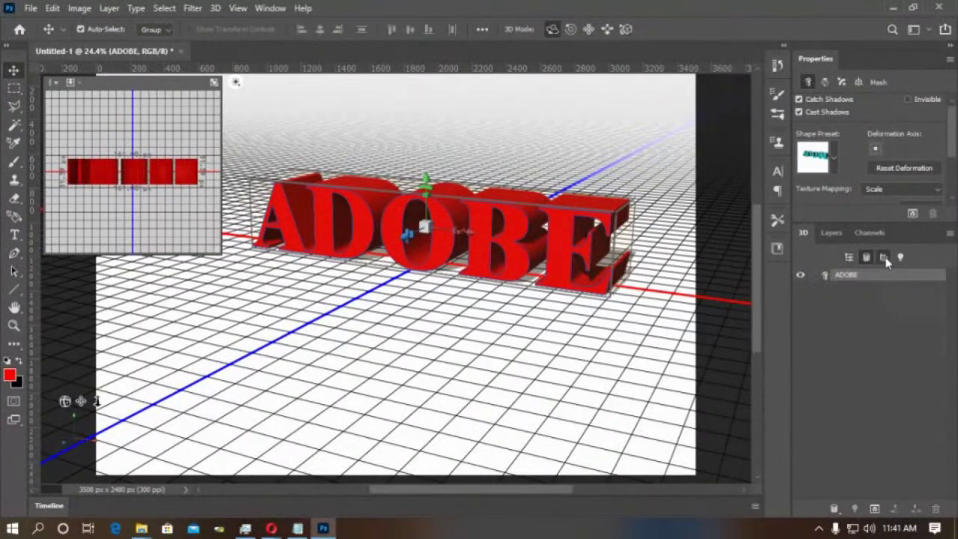
{"action": "left_click", "coordinate": [884, 257]}
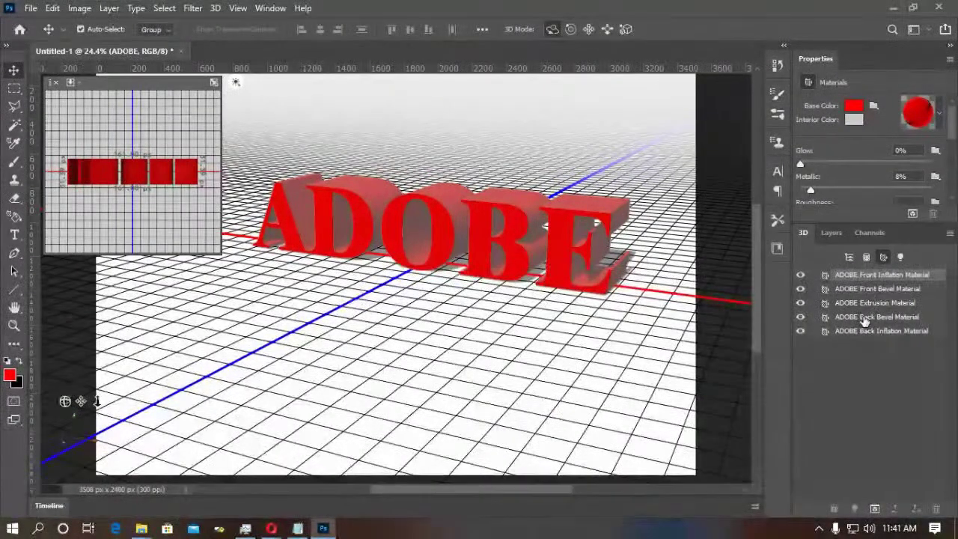
{"action": "left_click", "coordinate": [901, 257]}
{"action": "left_click", "coordinate": [883, 258]}
{"action": "left_click", "coordinate": [866, 258]}
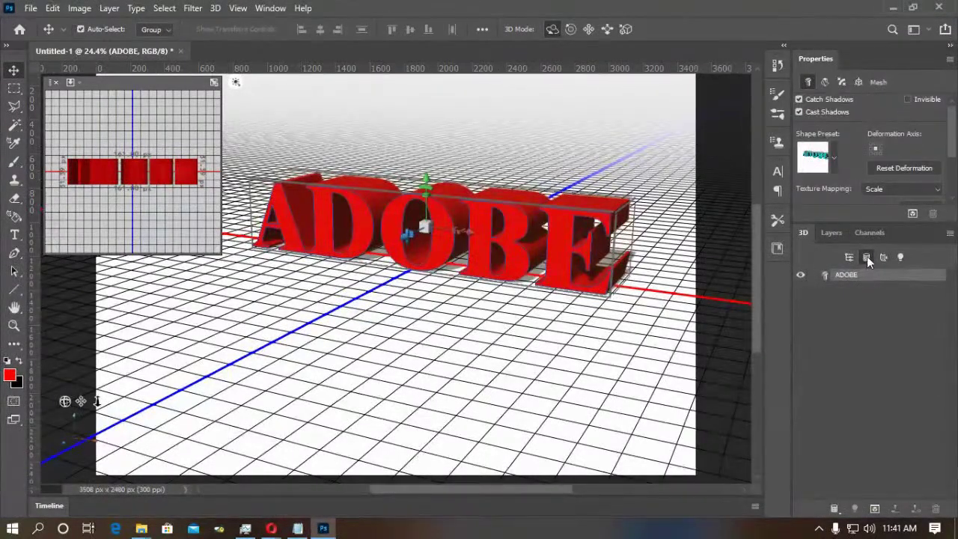
{"action": "left_click_drag", "start_coordinate": [951, 154], "coordinate": [954, 183]}
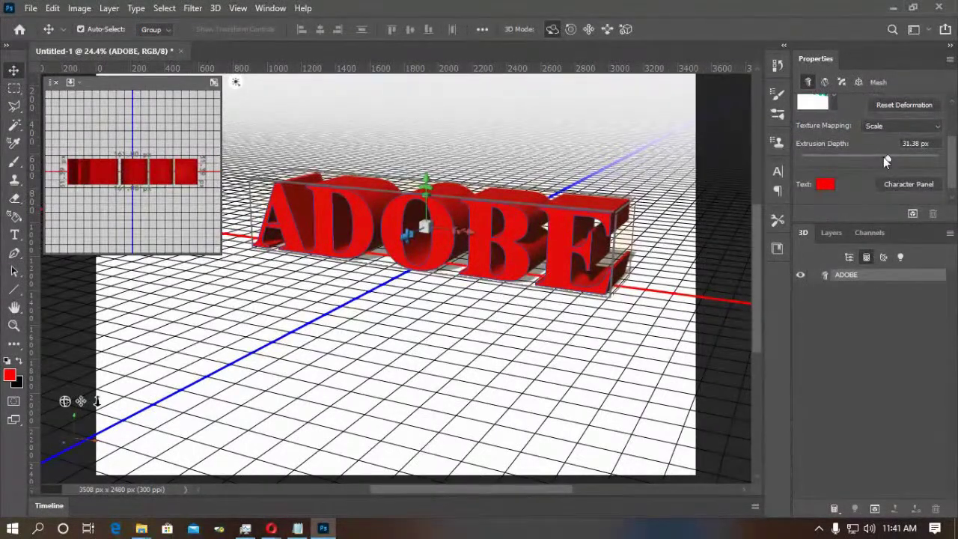
Reduce Extrusion Depth to 6.98 px and set the text colour to magenta.
{"action": "mouse_move", "coordinate": [883, 156]}
{"action": "left_mouse_down"}
{"action": "mouse_move", "coordinate": [851, 163]}
{"action": "mouse_move", "coordinate": [874, 170]}
{"action": "left_mouse_up"}
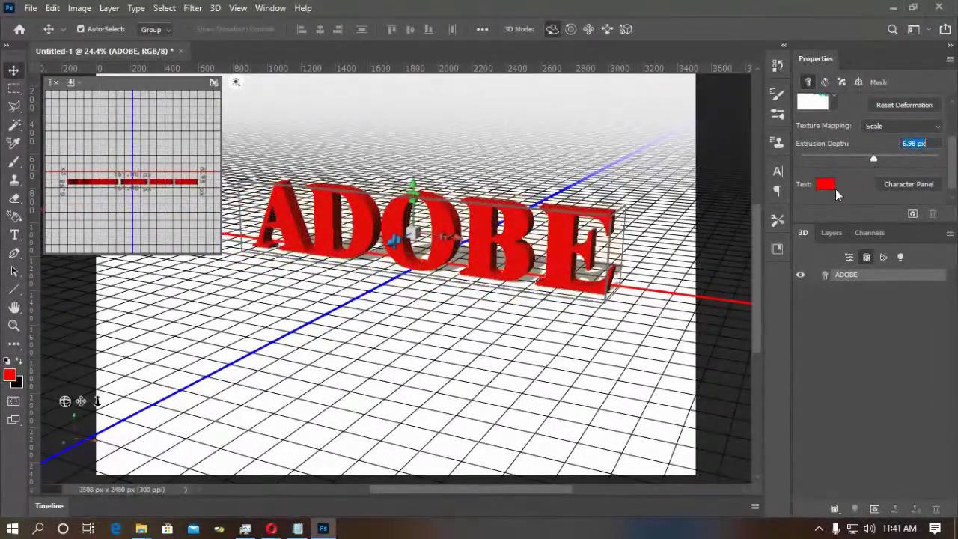
{"action": "left_click", "coordinate": [826, 184]}
{"action": "left_click_drag", "start_coordinate": [719, 397], "coordinate": [723, 353]}
{"action": "left_click", "coordinate": [699, 344]}
{"action": "left_click", "coordinate": [782, 142]}
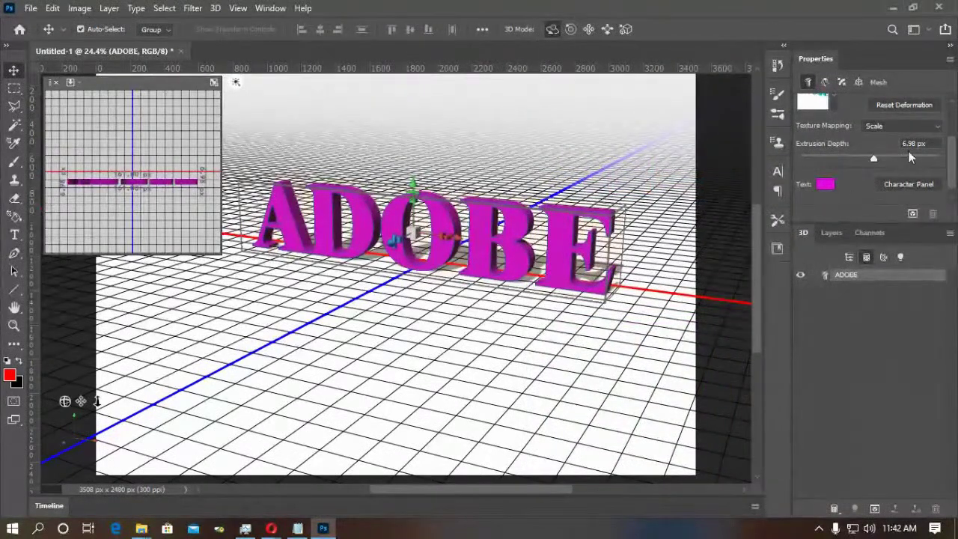
Review the shape presets and the Deform, Cap and Coordinates settings, returning to Mesh.
{"action": "scroll", "coordinate": [834, 142], "scroll_direction": "up", "scroll_amount": 3}
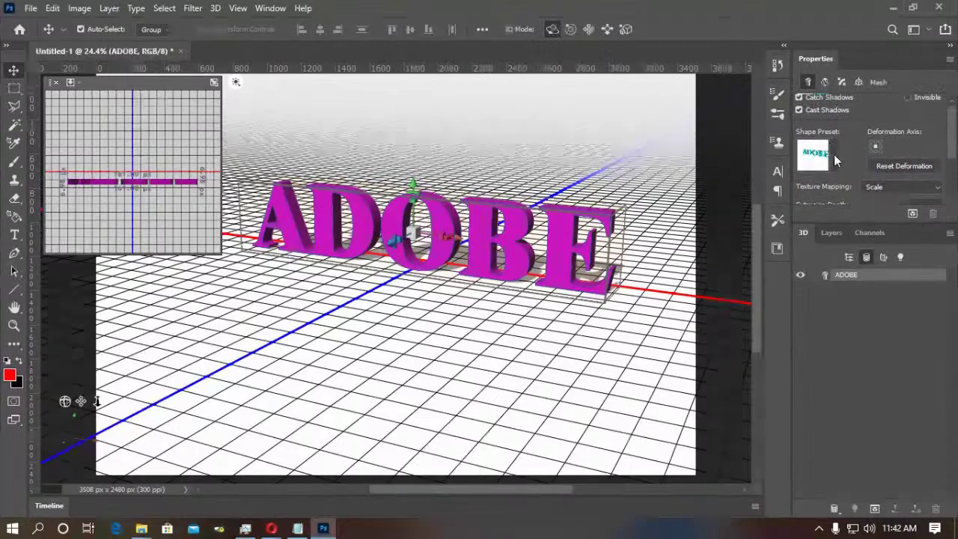
{"action": "left_click", "coordinate": [834, 158]}
{"action": "left_click", "coordinate": [836, 159]}
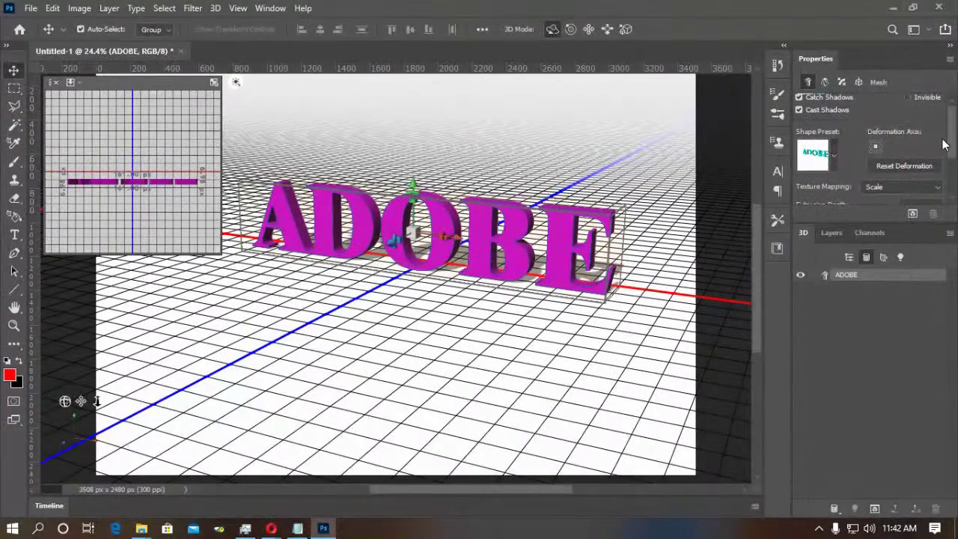
{"action": "scroll", "coordinate": [956, 120], "scroll_direction": "up", "scroll_amount": 1}
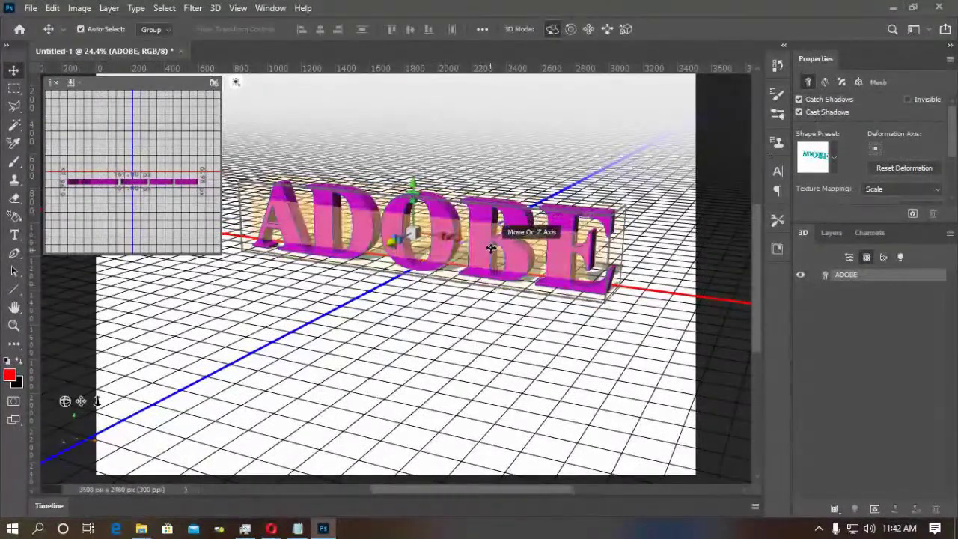
{"action": "left_click", "coordinate": [824, 83]}
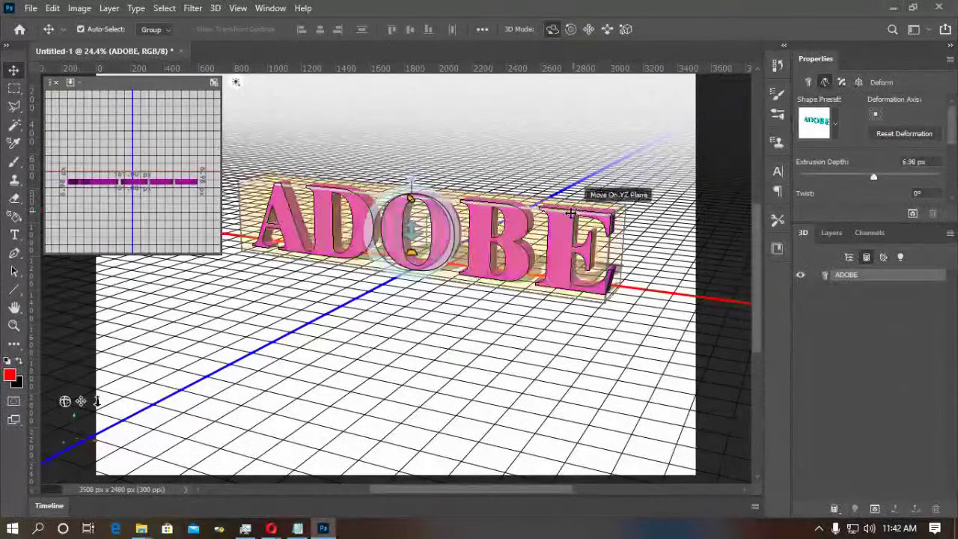
{"action": "left_click", "coordinate": [843, 82]}
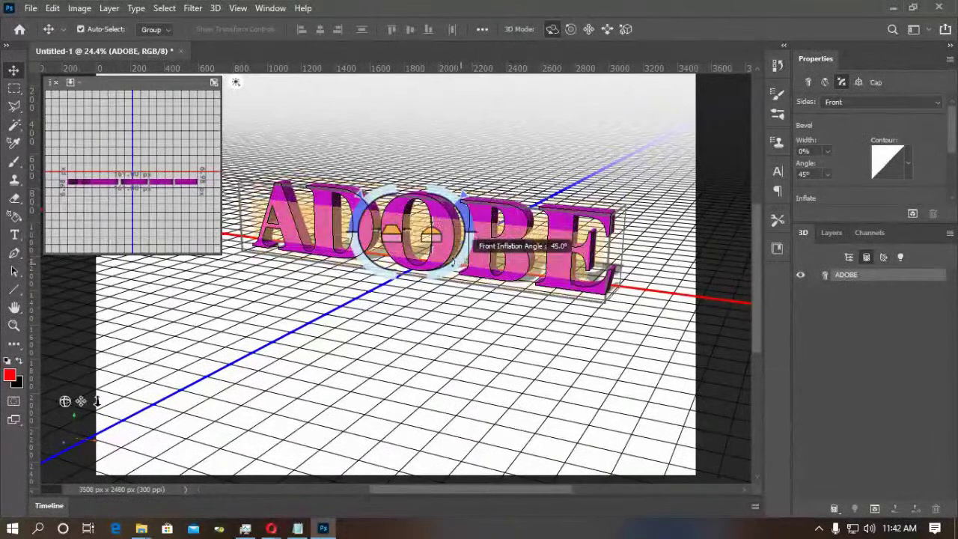
{"action": "left_click", "coordinate": [859, 84]}
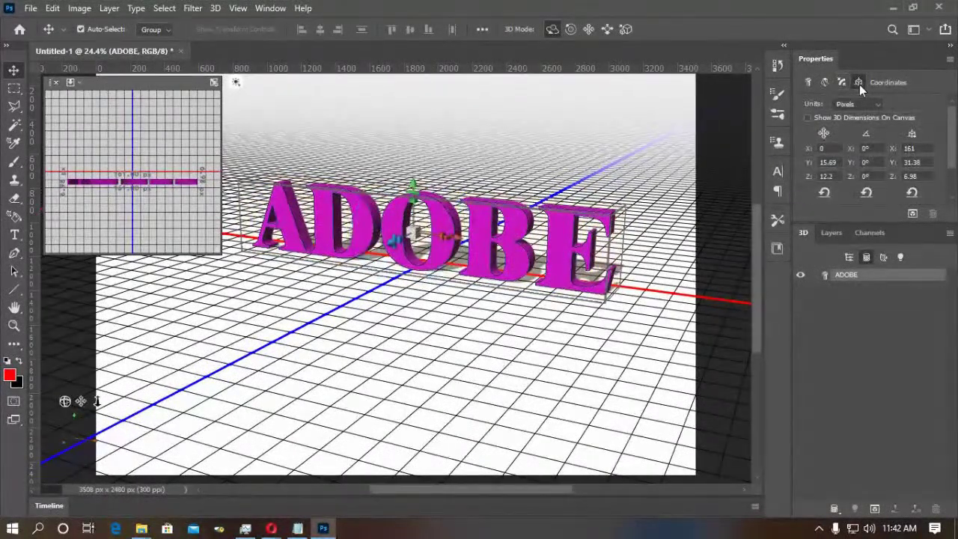
{"action": "left_click", "coordinate": [807, 81]}
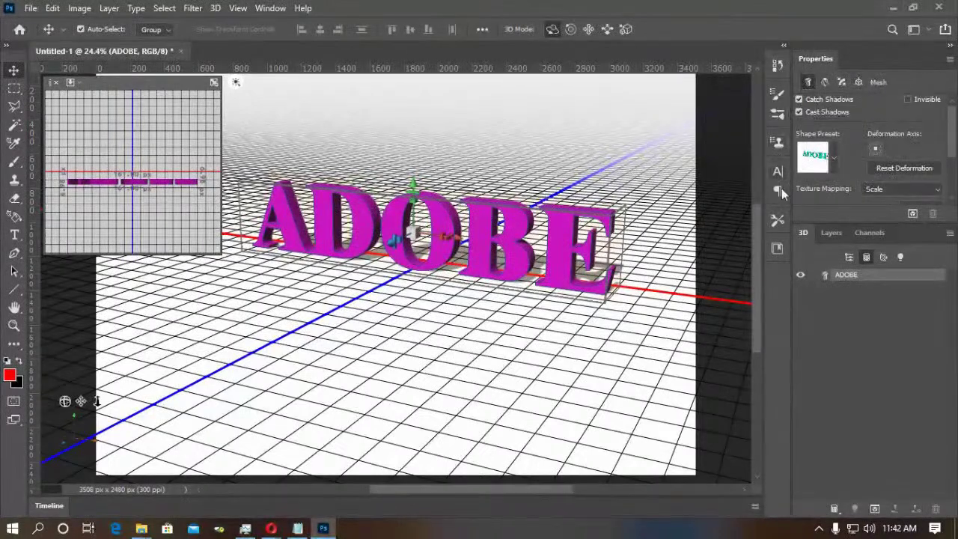
Apply the brick material preset to the ADOBE text's materials.
{"action": "left_click", "coordinate": [884, 258]}
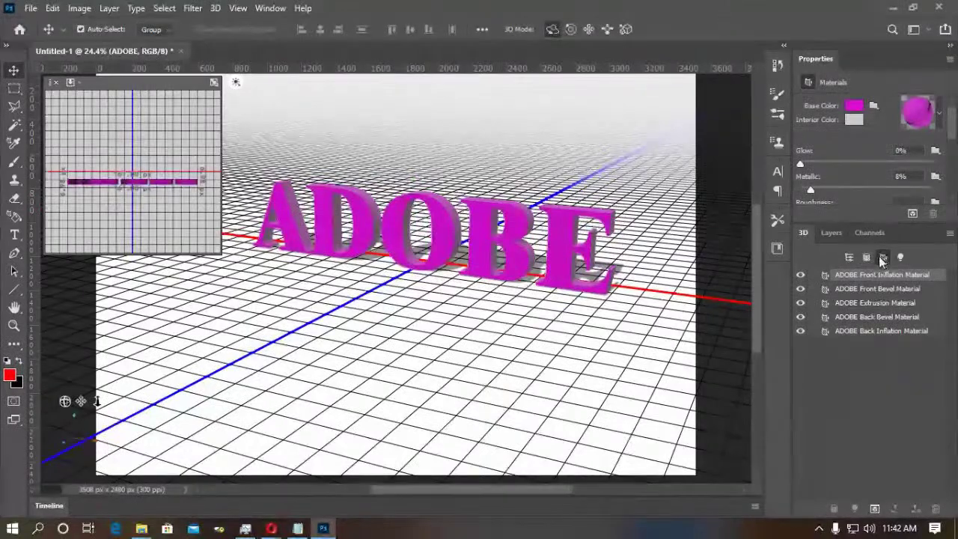
{"action": "left_click", "coordinate": [938, 116]}
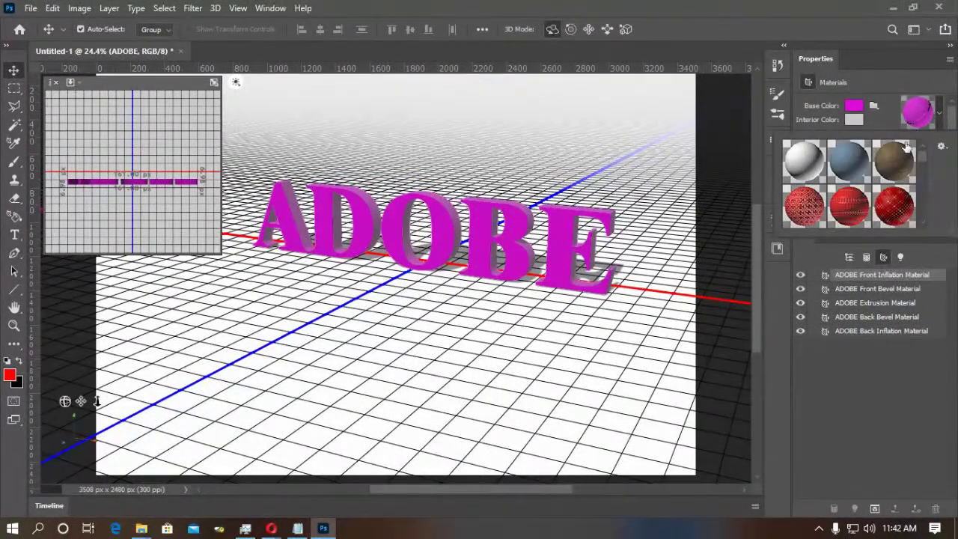
{"action": "left_click_drag", "start_coordinate": [924, 163], "coordinate": [925, 203]}
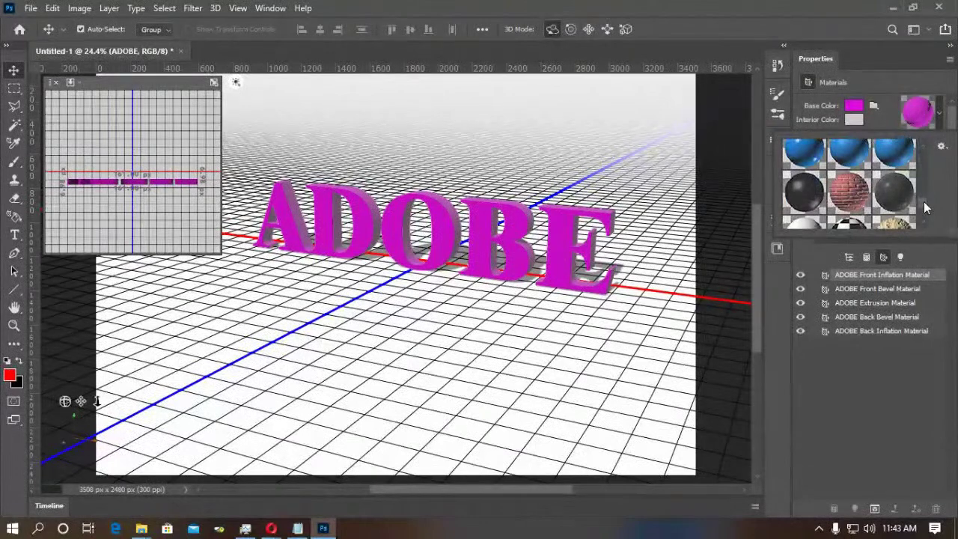
{"action": "scroll", "coordinate": [927, 208], "scroll_direction": "down", "scroll_amount": 1}
{"action": "left_click", "coordinate": [890, 198]}
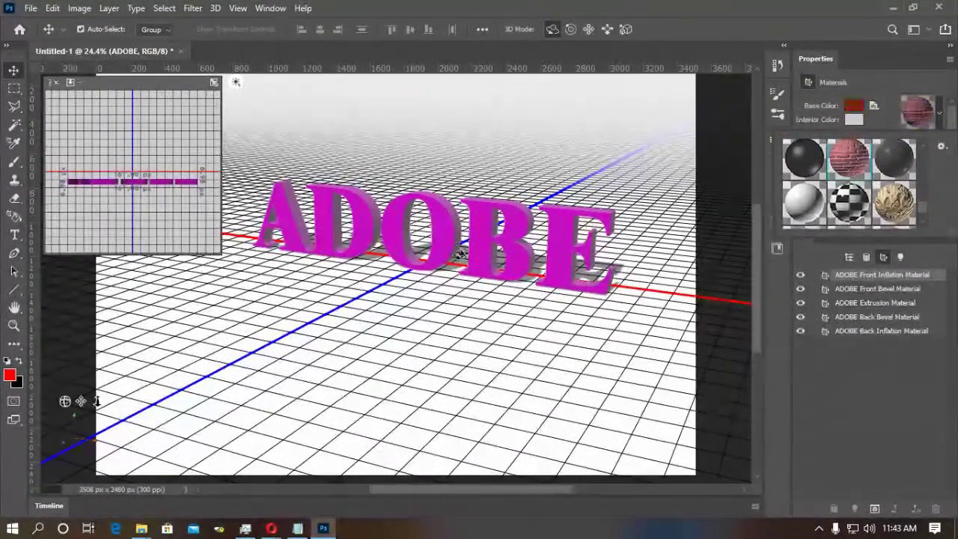
Select the 3D scene and orbit the camera in closer to the letters.
{"action": "left_click", "coordinate": [362, 276]}
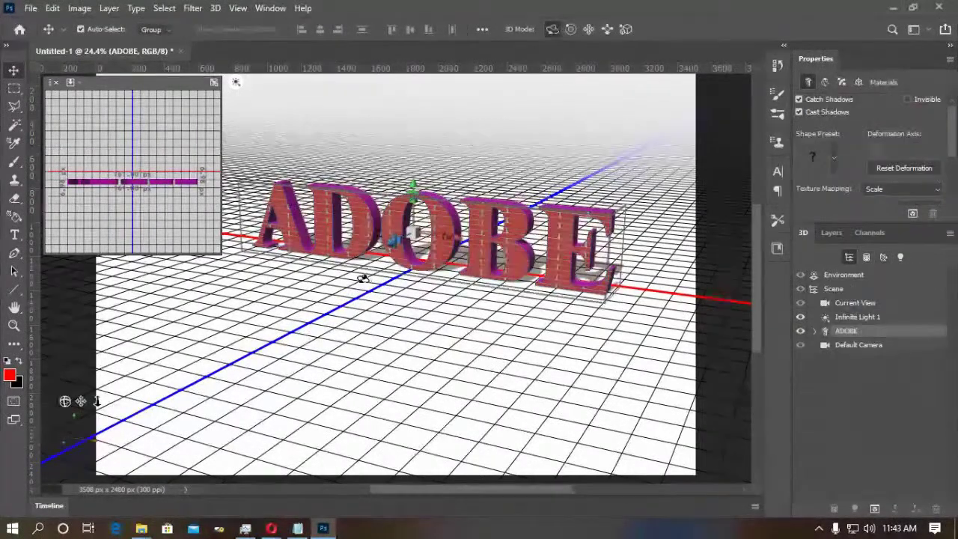
{"action": "left_click", "coordinate": [217, 333]}
{"action": "left_click_drag", "start_coordinate": [65, 401], "coordinate": [98, 400]}
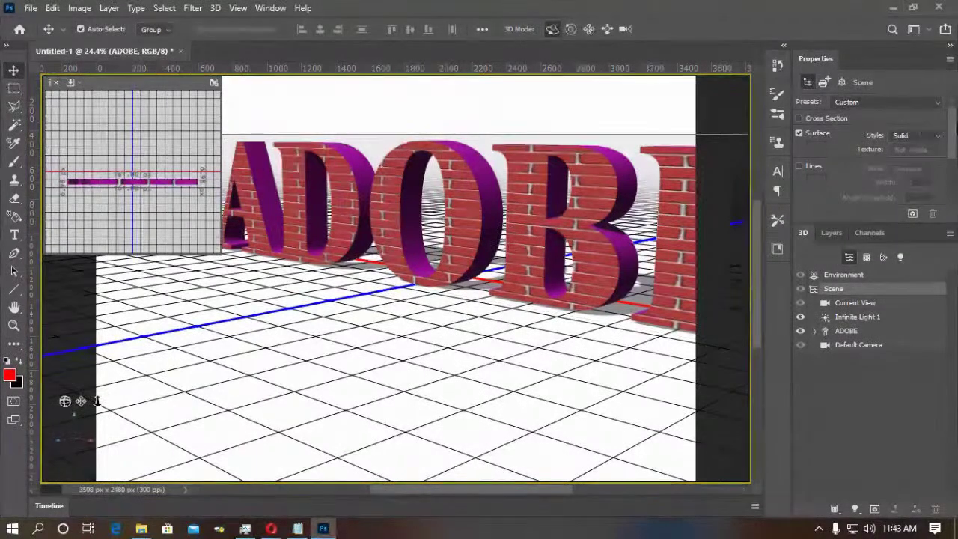
Keep the Custom render preset, raise material density slightly and set Glow to 0%.
{"action": "left_click_drag", "start_coordinate": [952, 135], "coordinate": [949, 109]}
{"action": "left_click", "coordinate": [914, 97]}
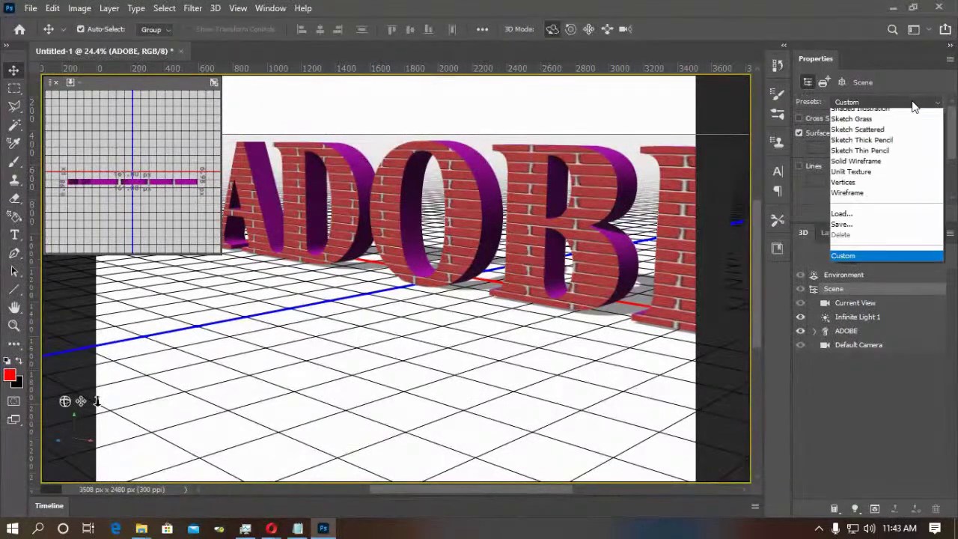
{"action": "left_click", "coordinate": [830, 93]}
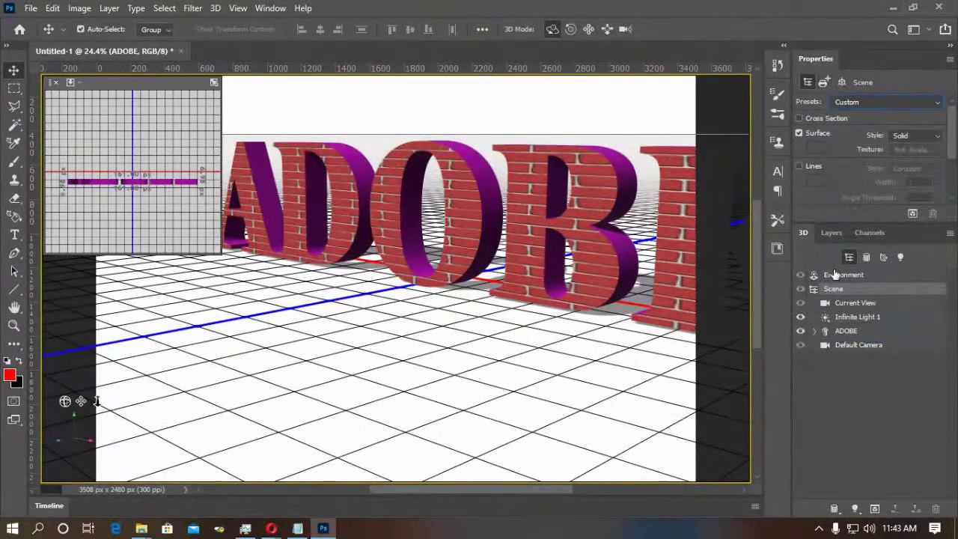
{"action": "left_click", "coordinate": [883, 257]}
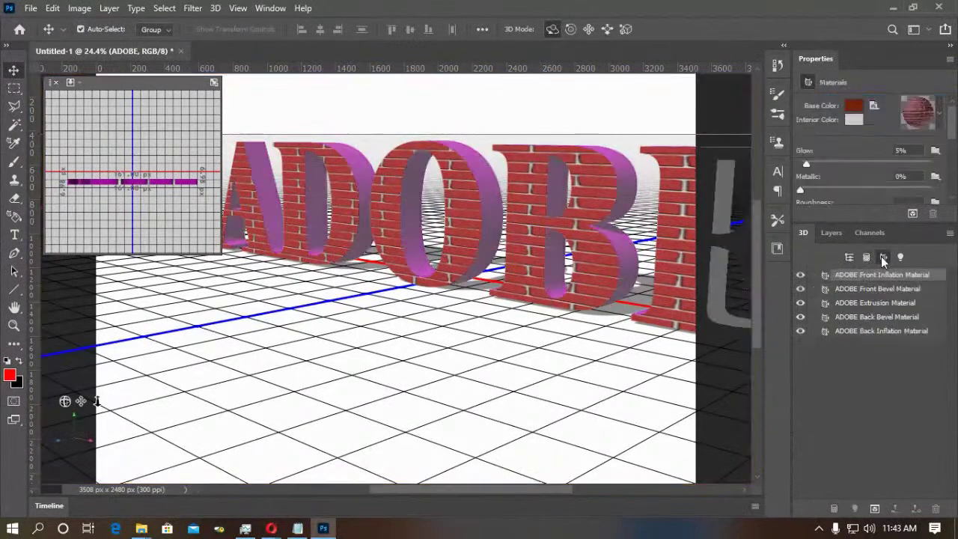
{"action": "left_click_drag", "start_coordinate": [952, 137], "coordinate": [955, 201]}
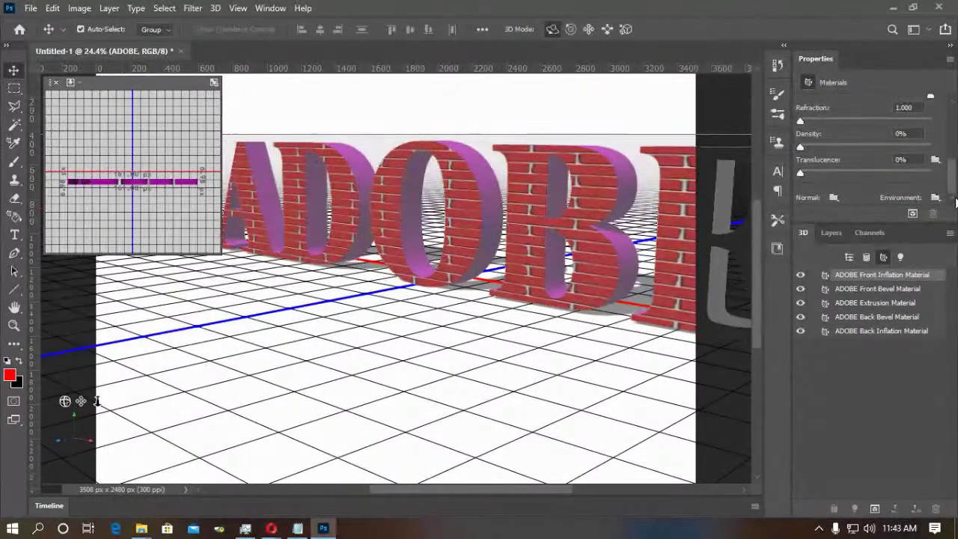
{"action": "left_click_drag", "start_coordinate": [802, 152], "coordinate": [805, 148]}
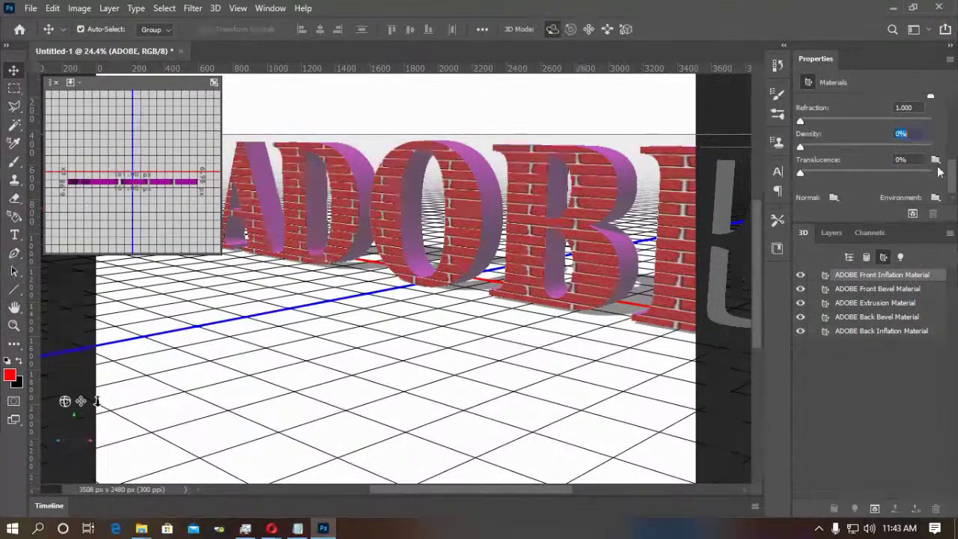
{"action": "left_click_drag", "start_coordinate": [953, 179], "coordinate": [953, 143]}
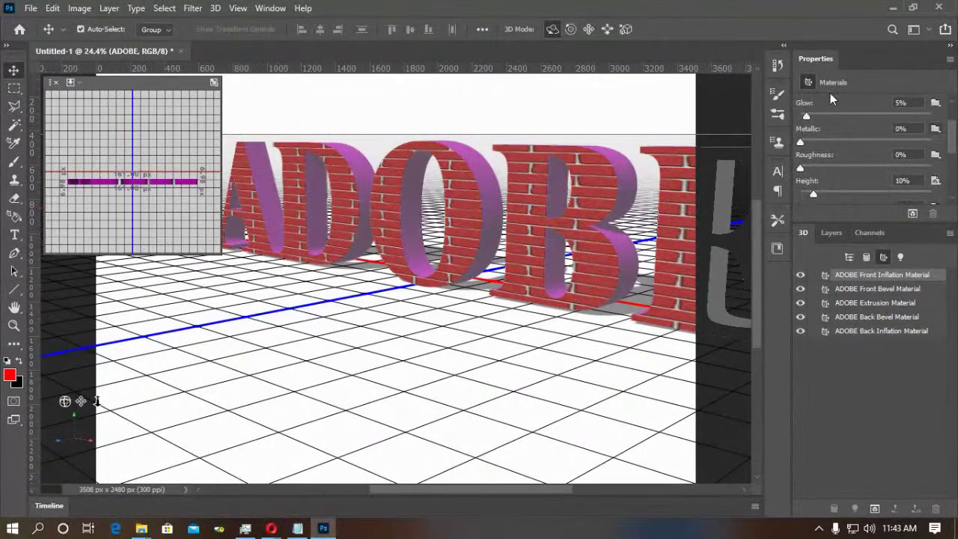
{"action": "left_click_drag", "start_coordinate": [806, 117], "coordinate": [787, 142]}
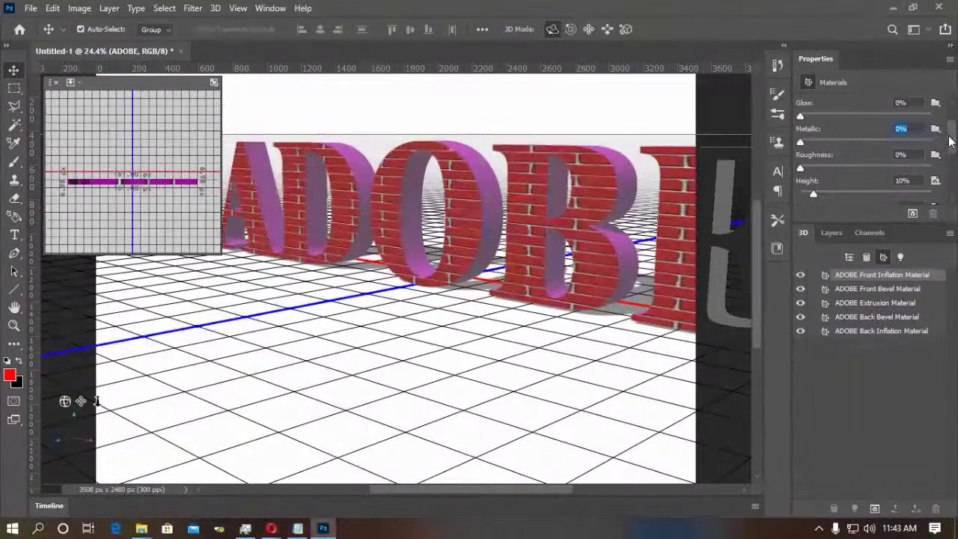
Apply the green preset material to the ADOBE front faces and reselect the scene.
{"action": "left_click_drag", "start_coordinate": [955, 144], "coordinate": [954, 125]}
{"action": "left_click", "coordinate": [922, 122]}
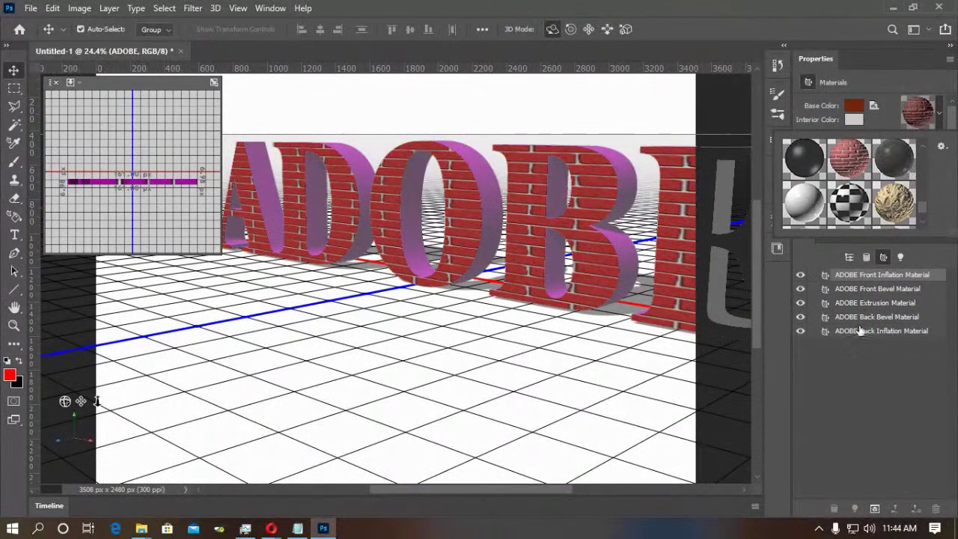
{"action": "left_click", "coordinate": [924, 218]}
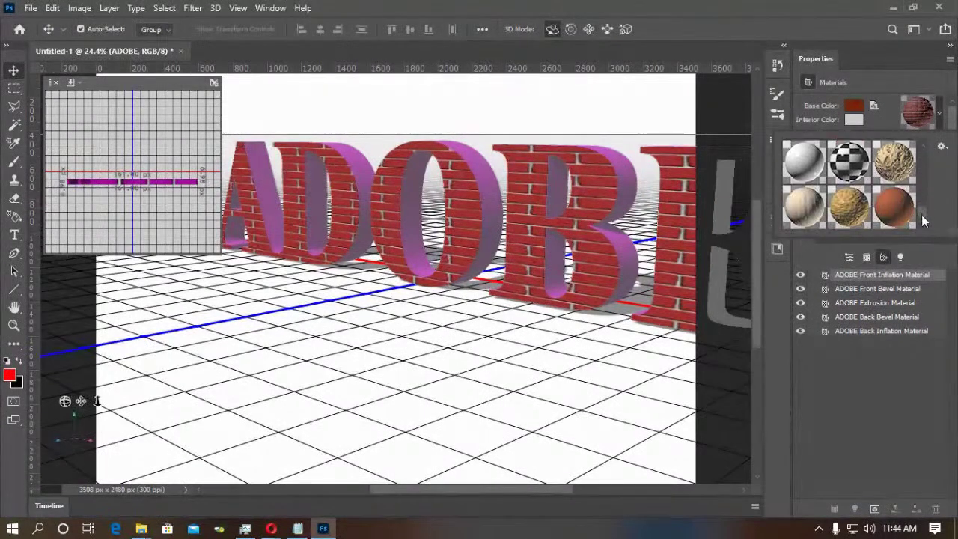
{"action": "scroll", "coordinate": [924, 215], "scroll_direction": "down", "scroll_amount": 3}
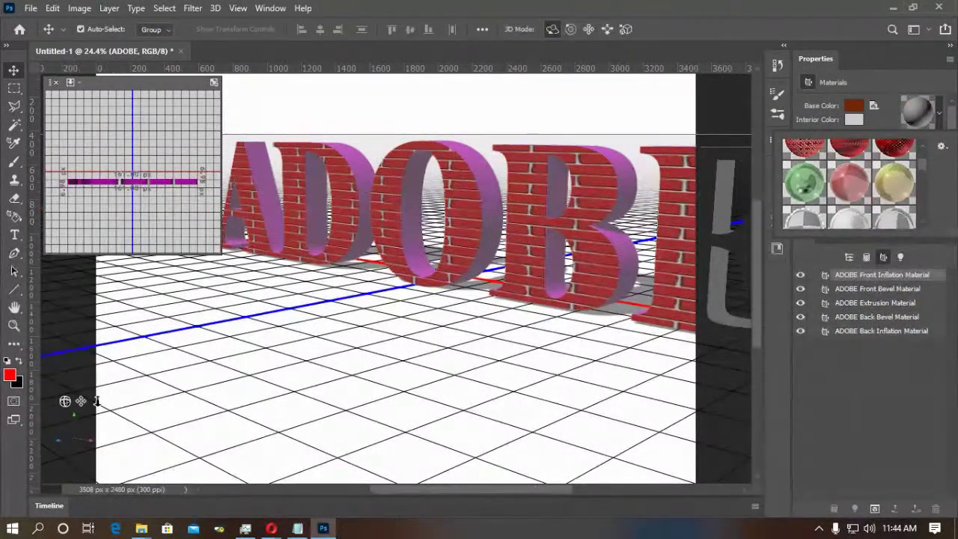
{"action": "left_click", "coordinate": [803, 189]}
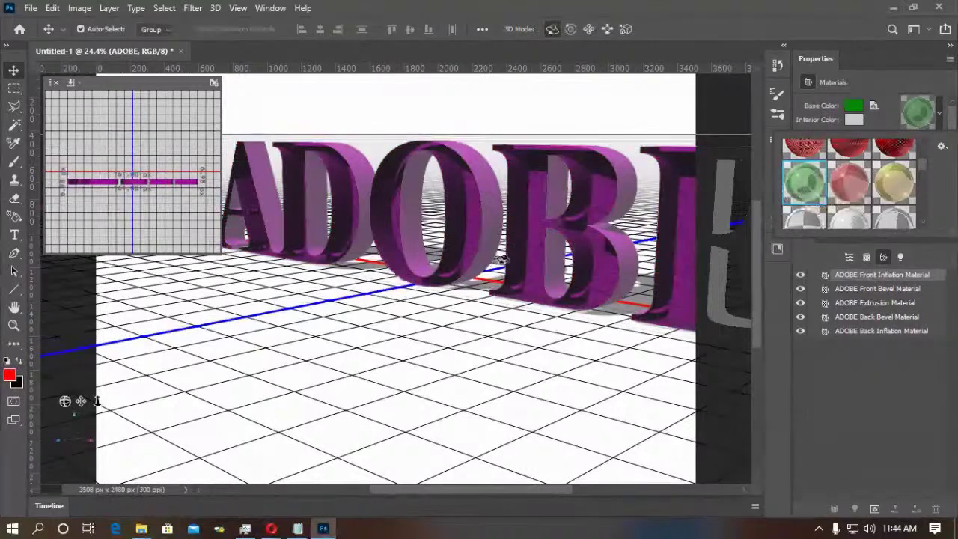
{"action": "left_click", "coordinate": [474, 305]}
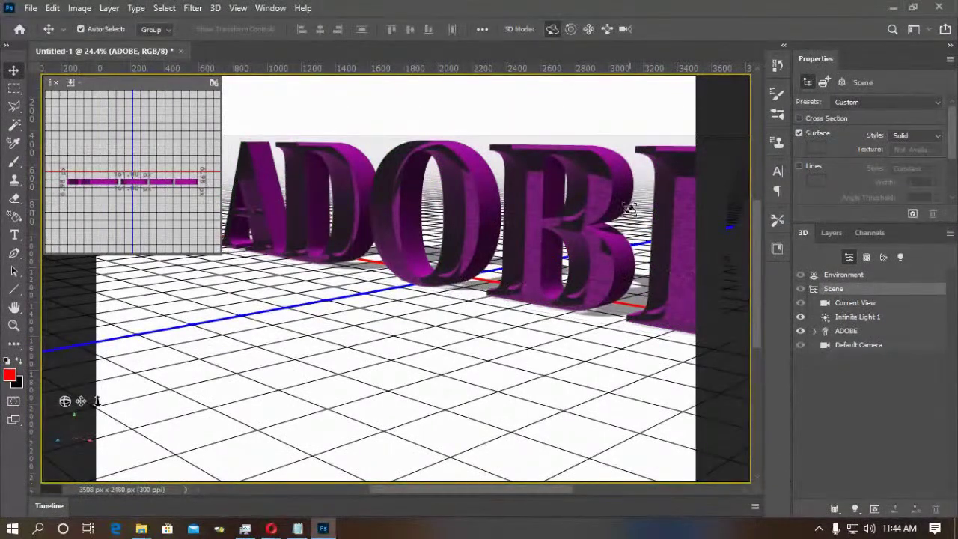
Apply the gold preset material to the ADOBE front faces.
{"action": "left_click", "coordinate": [882, 257]}
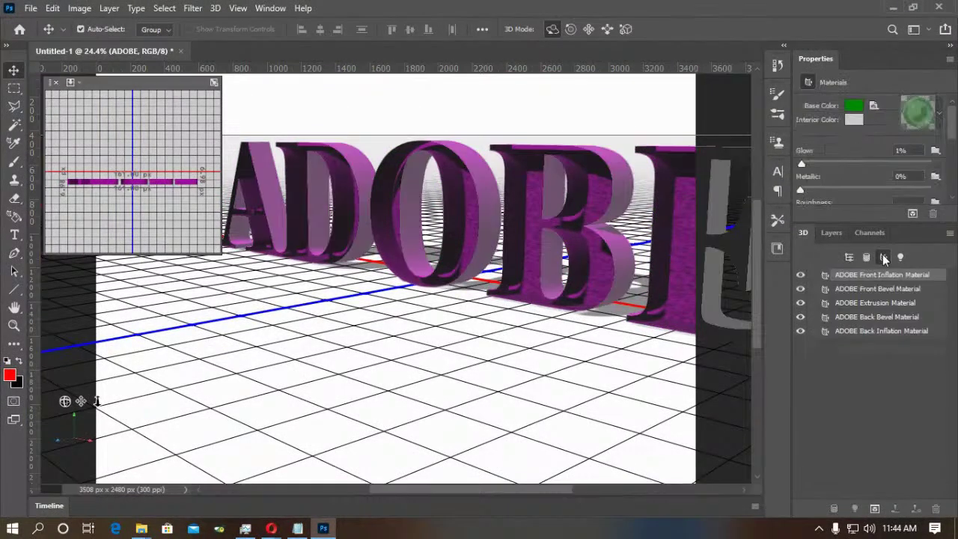
{"action": "left_click", "coordinate": [940, 114]}
{"action": "left_click_drag", "start_coordinate": [926, 160], "coordinate": [925, 184]}
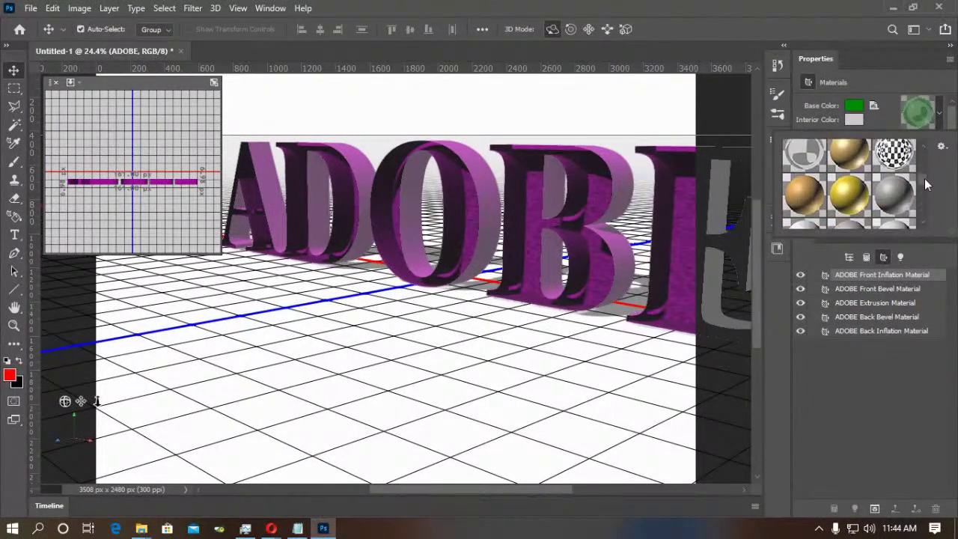
{"action": "left_click", "coordinate": [857, 155]}
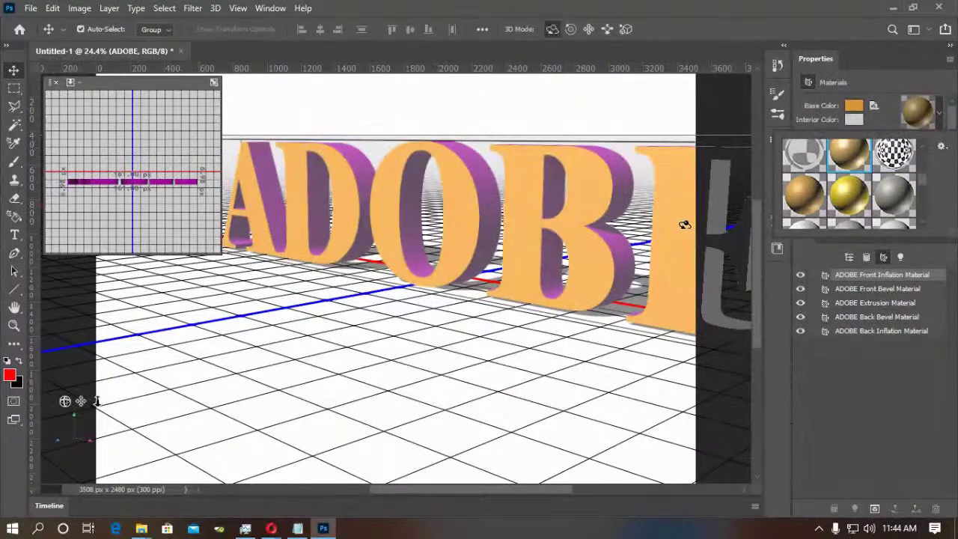
{"action": "left_click", "coordinate": [876, 106]}
Create a new Base Color texture for the front material and confirm its settings.
{"action": "left_click", "coordinate": [876, 105]}
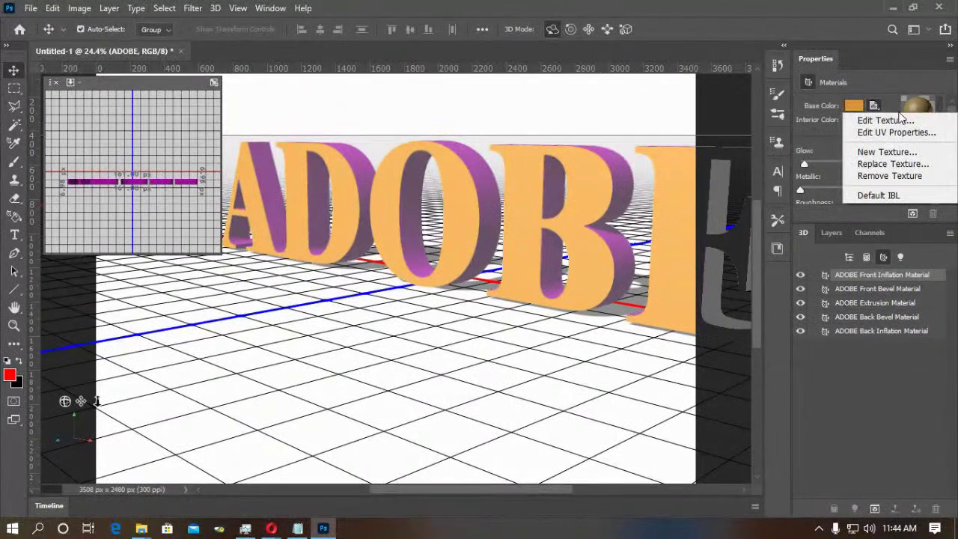
{"action": "left_click", "coordinate": [901, 120]}
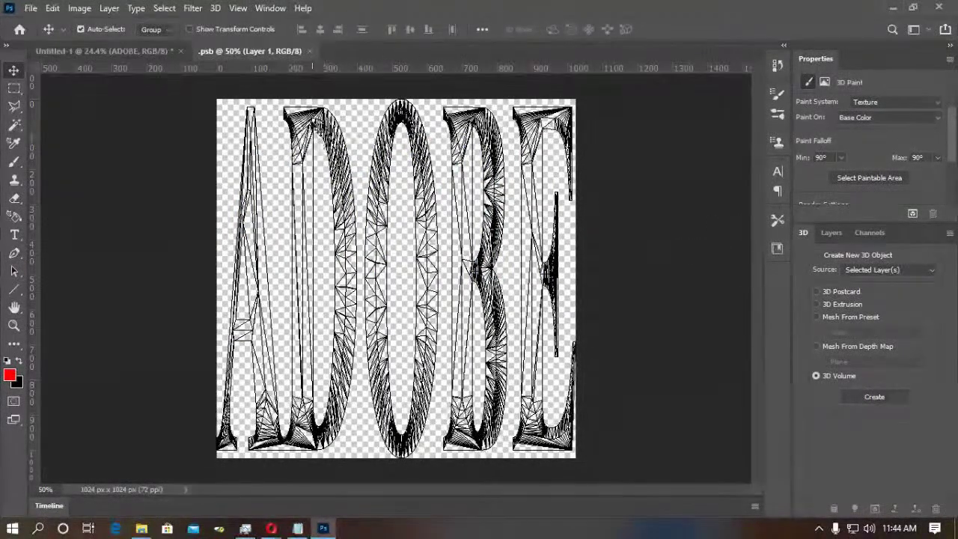
{"action": "left_click", "coordinate": [309, 51]}
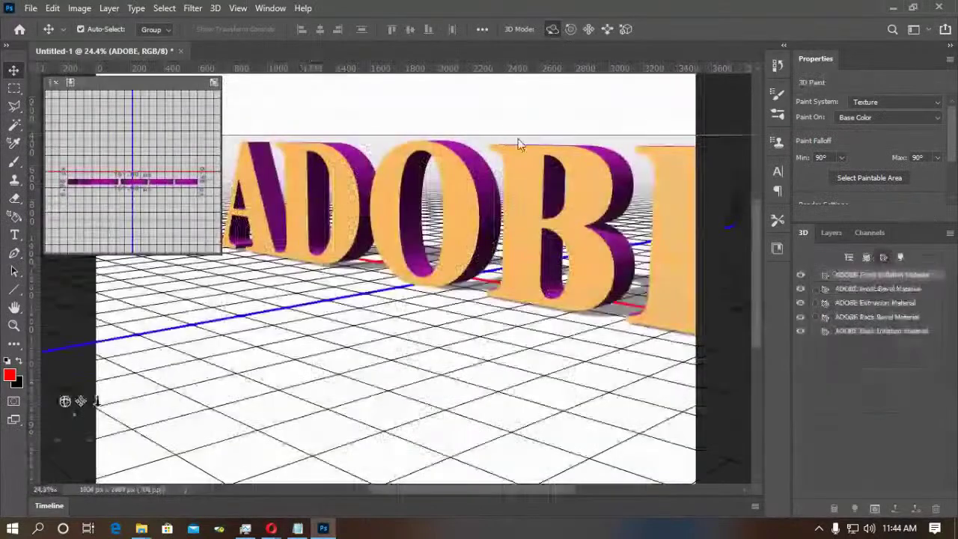
{"action": "left_click", "coordinate": [874, 106]}
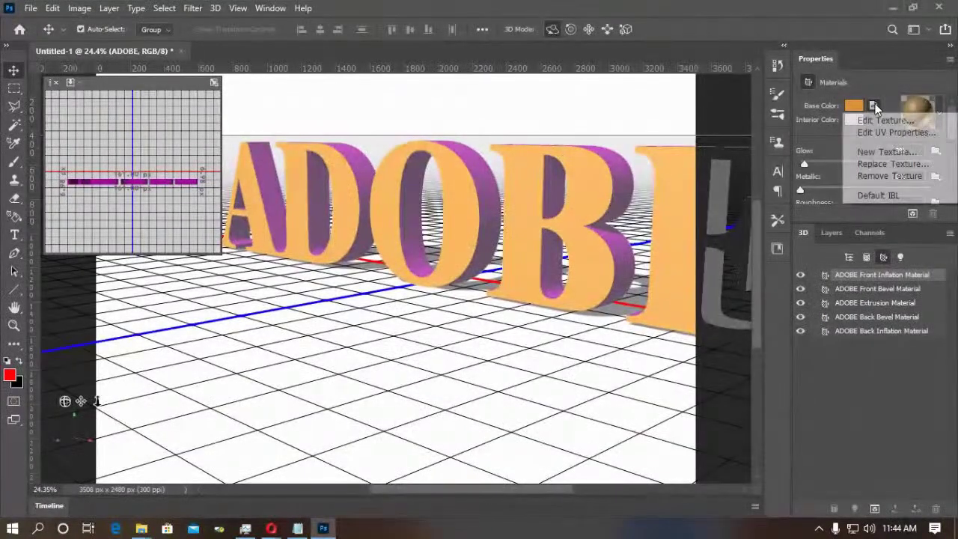
{"action": "left_click", "coordinate": [887, 152]}
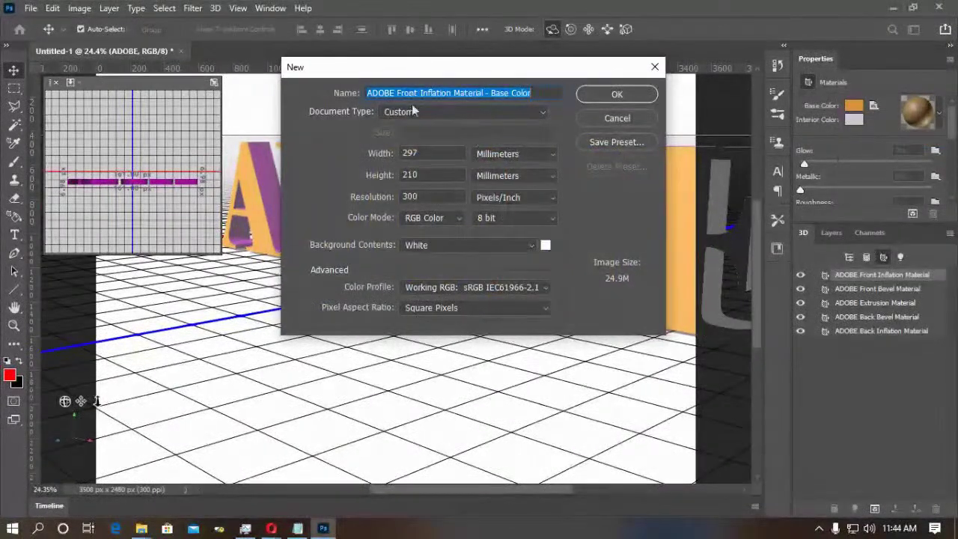
{"action": "left_click", "coordinate": [620, 93]}
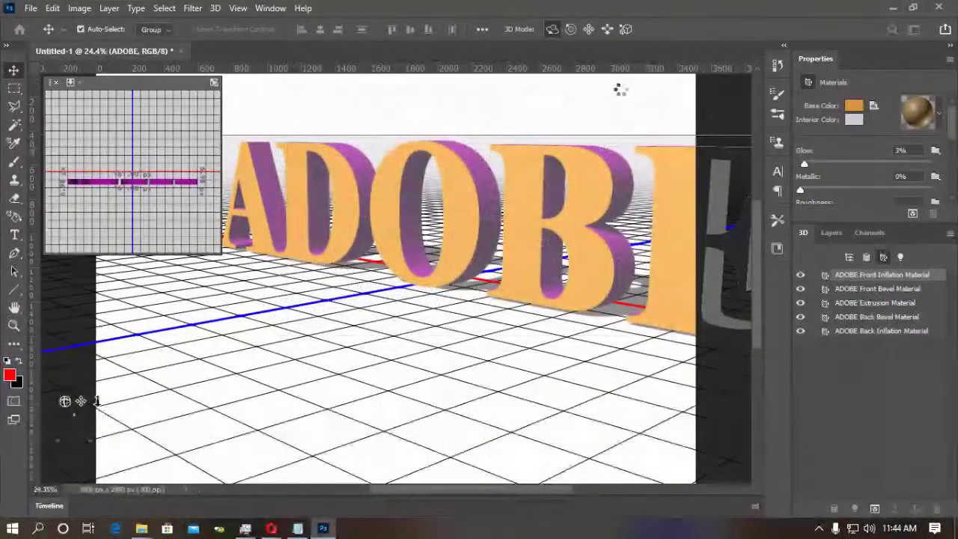
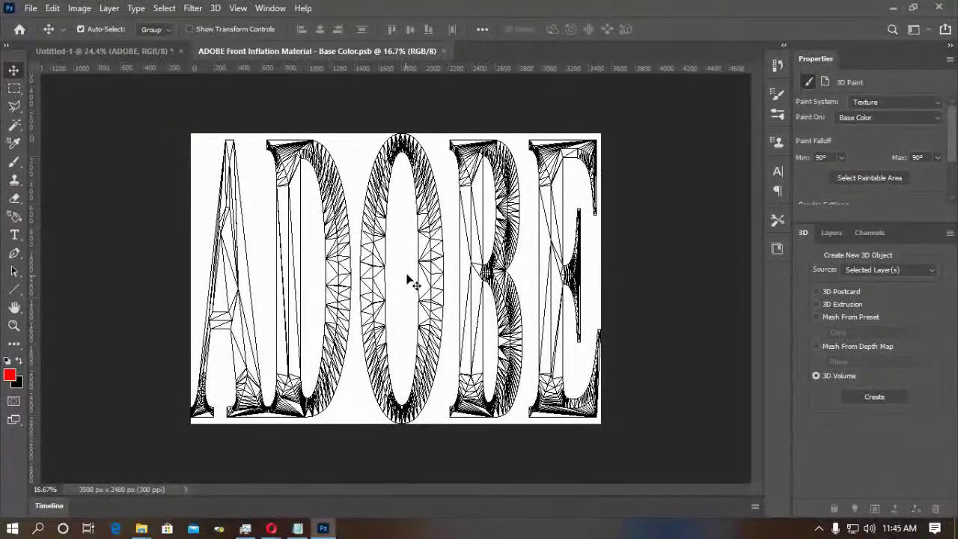
Close the Base Color texture and apply the green grass preset to the ADOBE front material.
{"action": "left_click", "coordinate": [442, 51]}
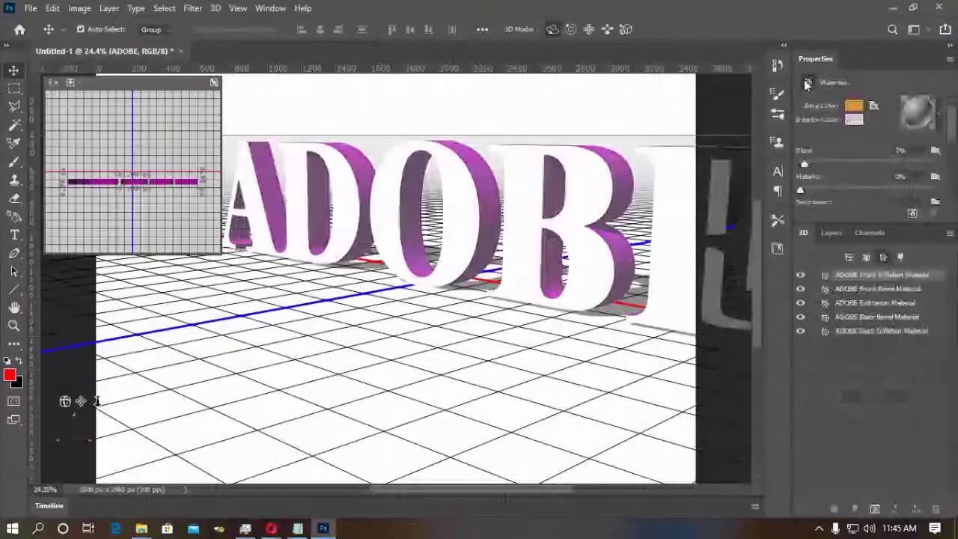
{"action": "left_click", "coordinate": [941, 122]}
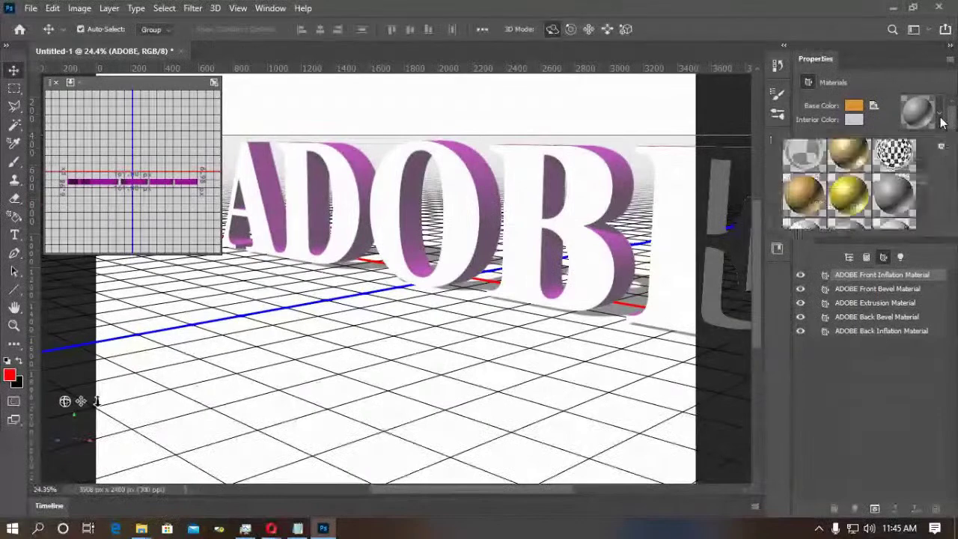
{"action": "scroll", "coordinate": [924, 180], "scroll_direction": "down", "scroll_amount": 3}
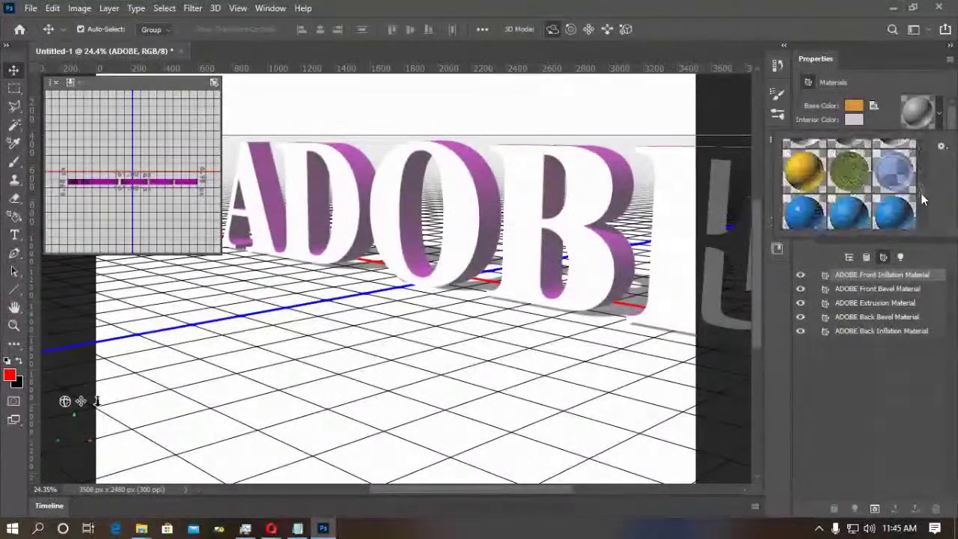
{"action": "left_click", "coordinate": [845, 180]}
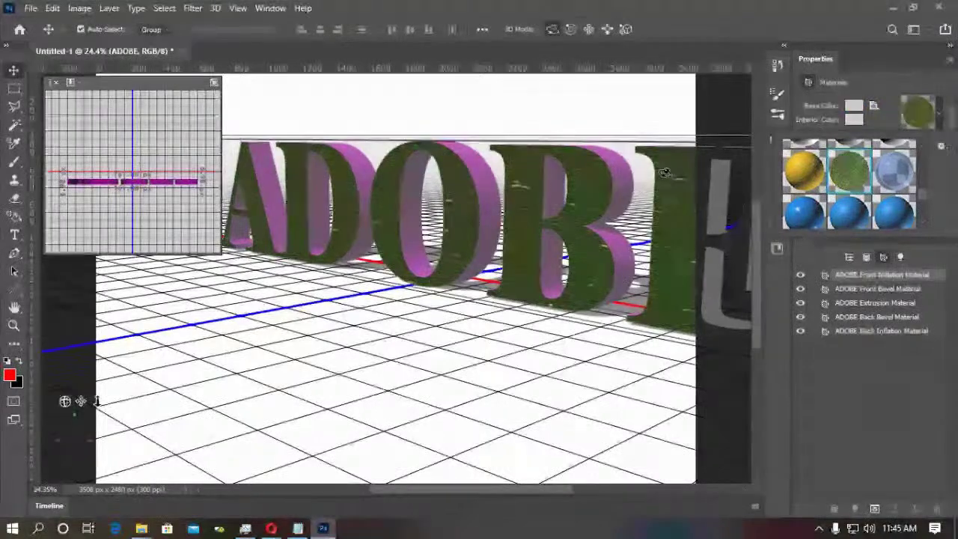
{"action": "left_click", "coordinate": [619, 190]}
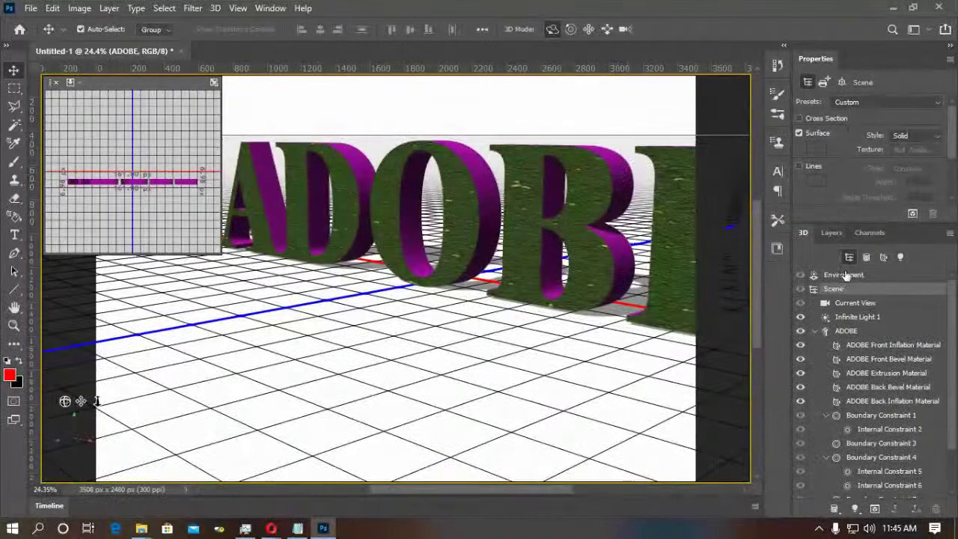
{"action": "left_click", "coordinate": [884, 257]}
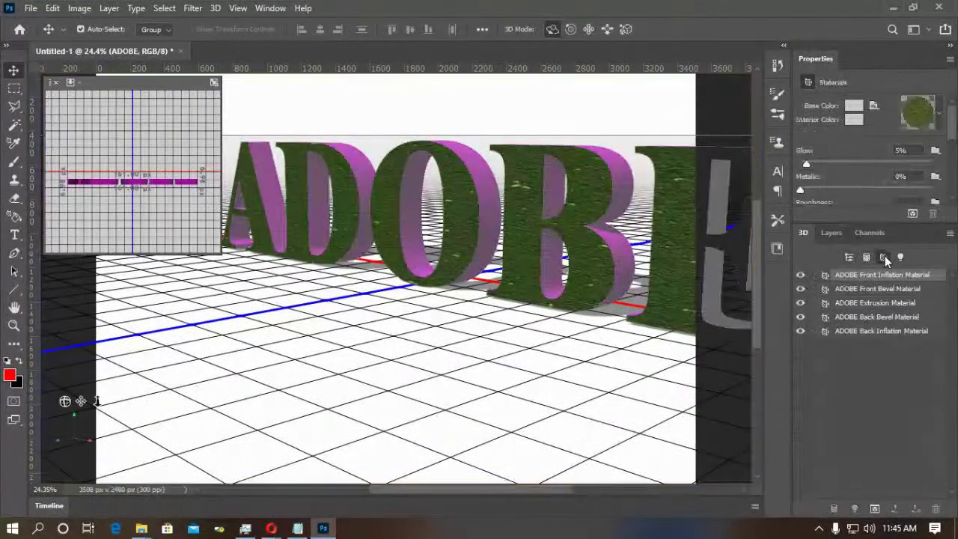
Set the Interior Color to cyan (R30 G188 B222) after briefly trying pink.
{"action": "left_click", "coordinate": [855, 121]}
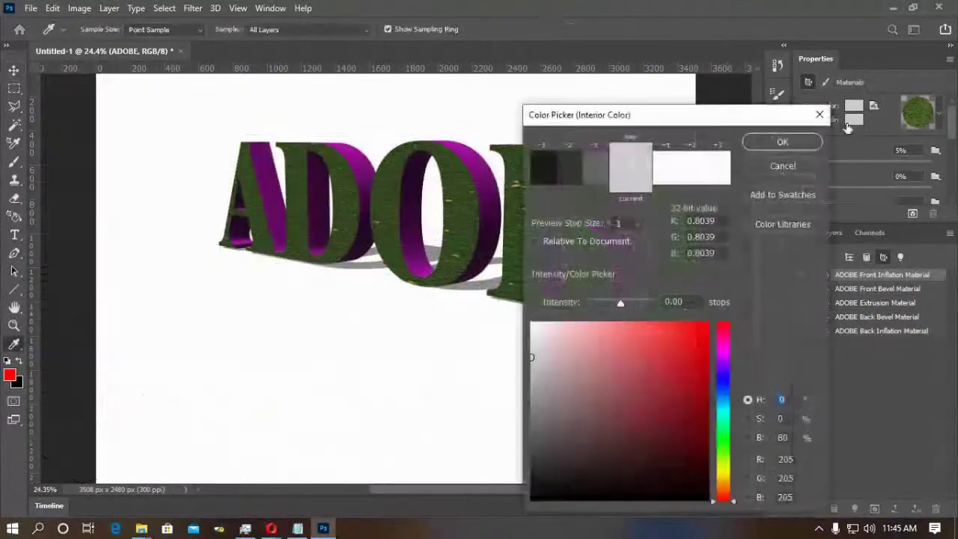
{"action": "left_click", "coordinate": [723, 343]}
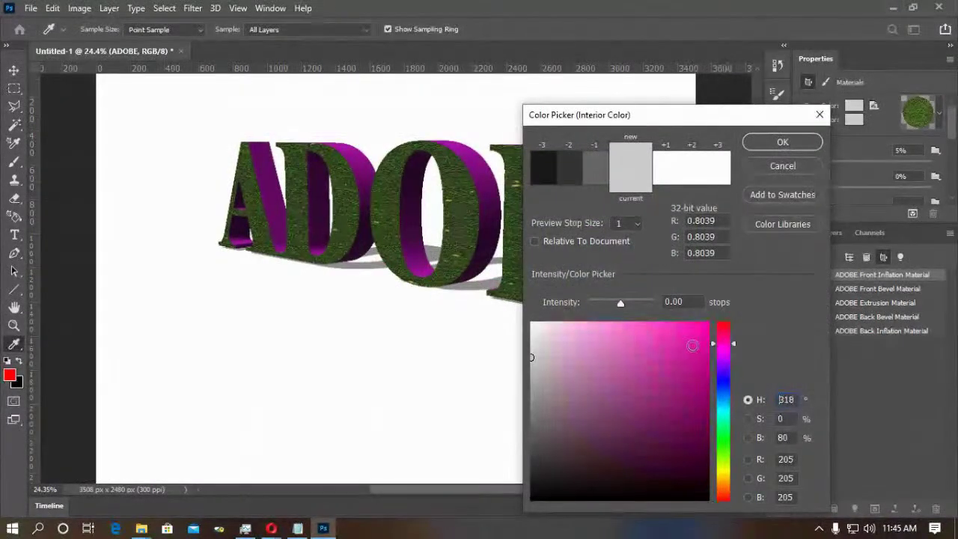
{"action": "left_click", "coordinate": [685, 344]}
{"action": "left_click", "coordinate": [784, 144]}
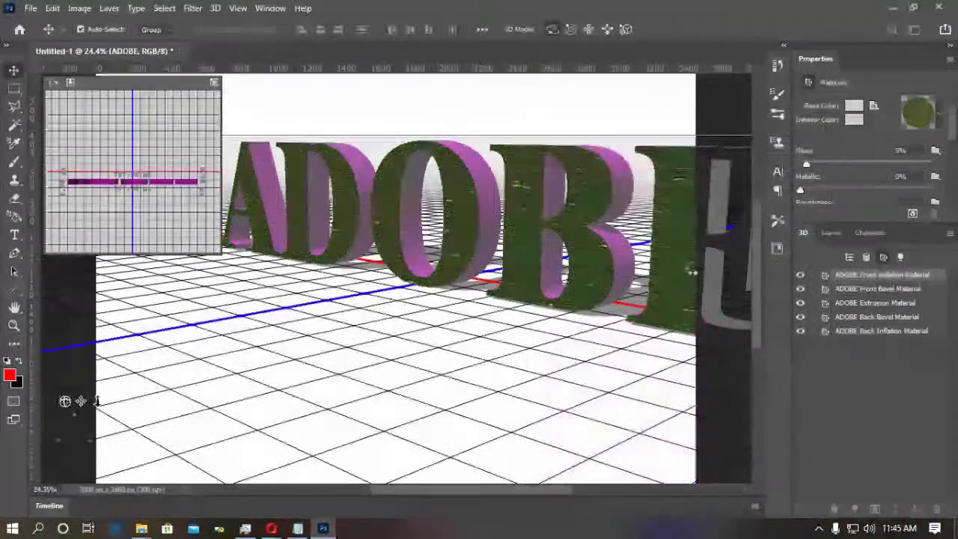
{"action": "left_click", "coordinate": [854, 119]}
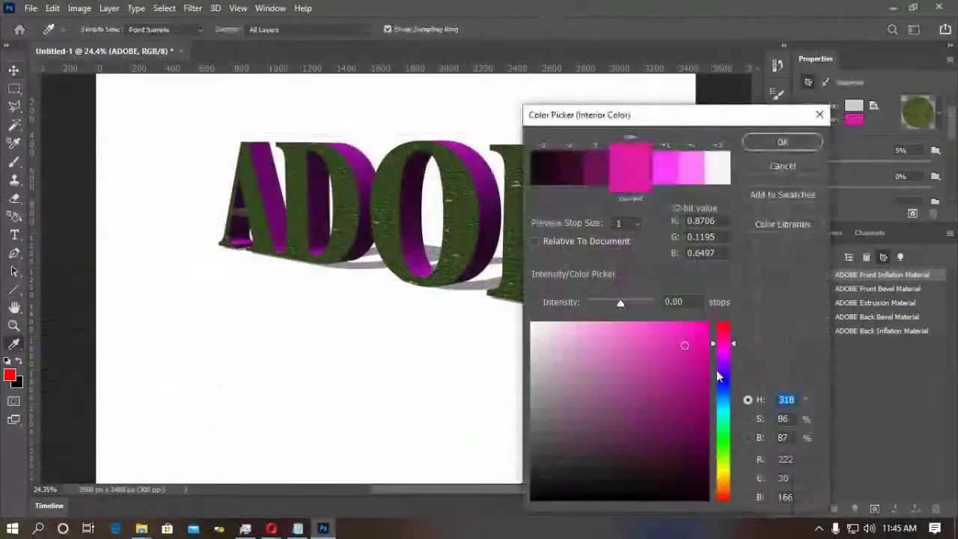
{"action": "left_click", "coordinate": [722, 409]}
{"action": "left_click", "coordinate": [776, 148]}
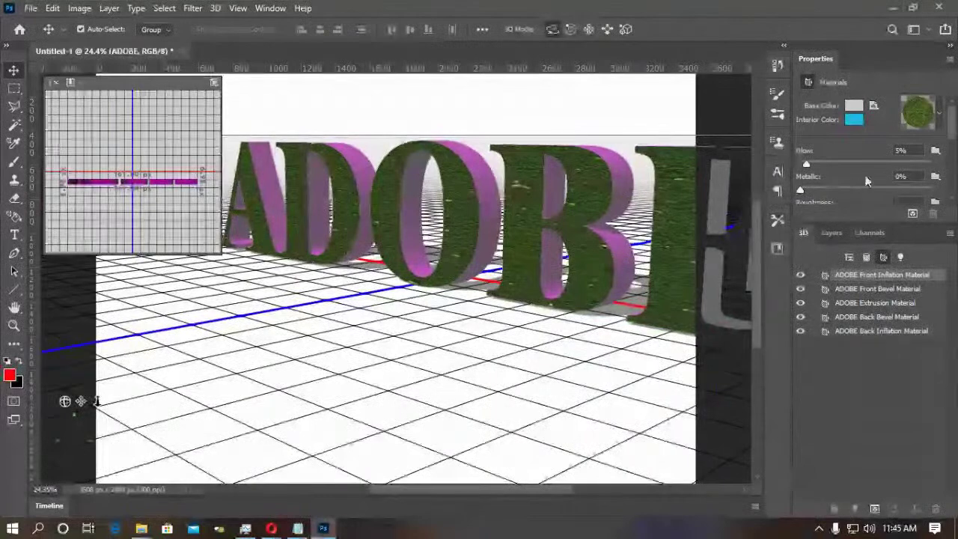
Glance at the Layers and Channels panels, then return to the ADOBE materials list.
{"action": "scroll", "coordinate": [952, 128], "scroll_direction": "down", "scroll_amount": 3}
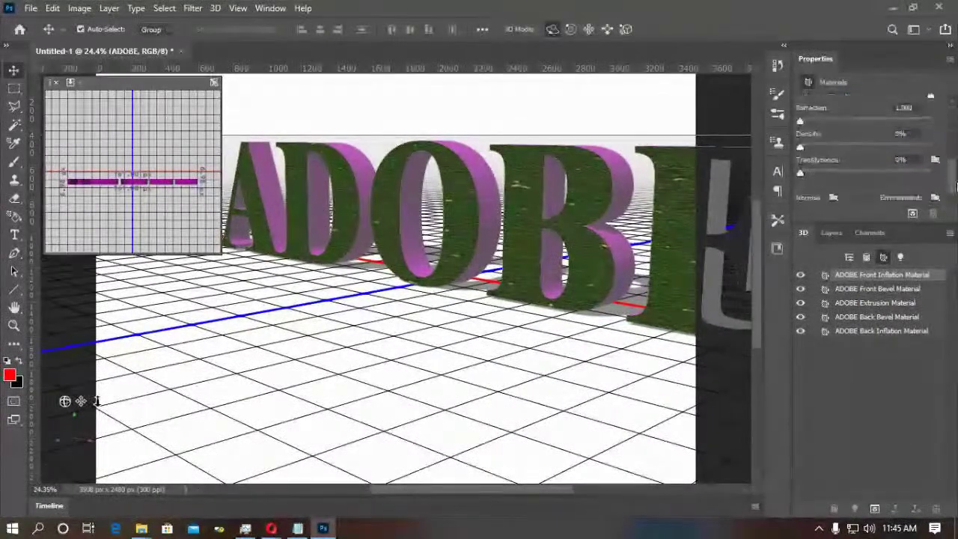
{"action": "scroll", "coordinate": [869, 150], "scroll_direction": "up", "scroll_amount": 3}
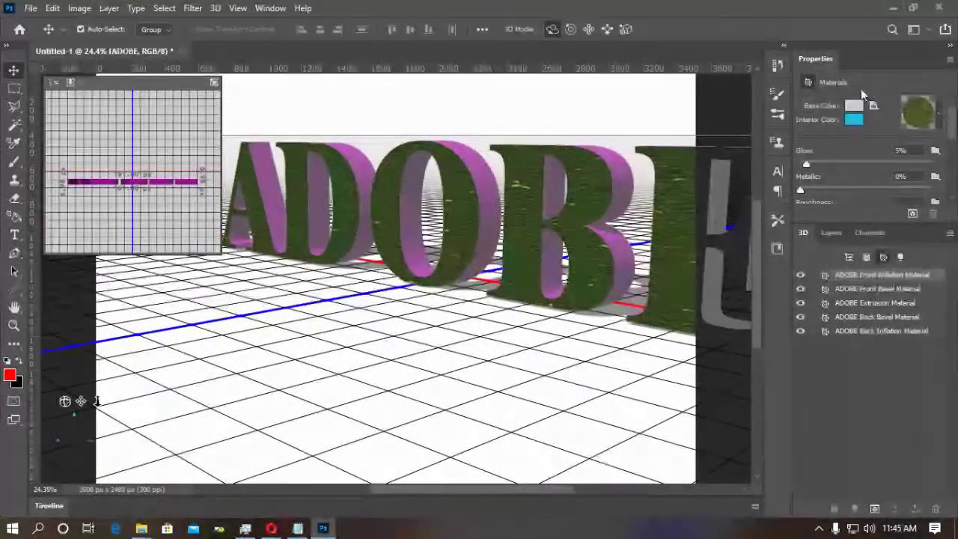
{"action": "left_click", "coordinate": [832, 232]}
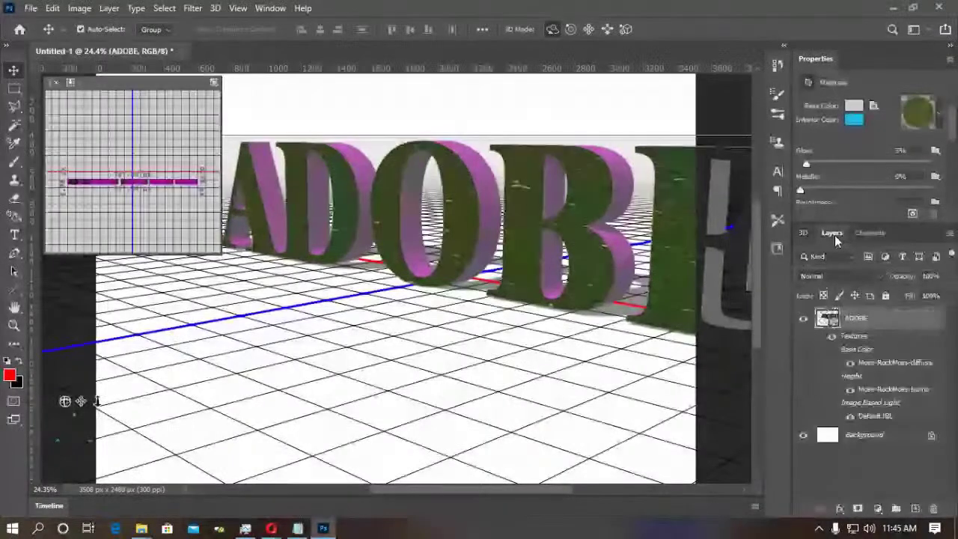
{"action": "left_click", "coordinate": [868, 232]}
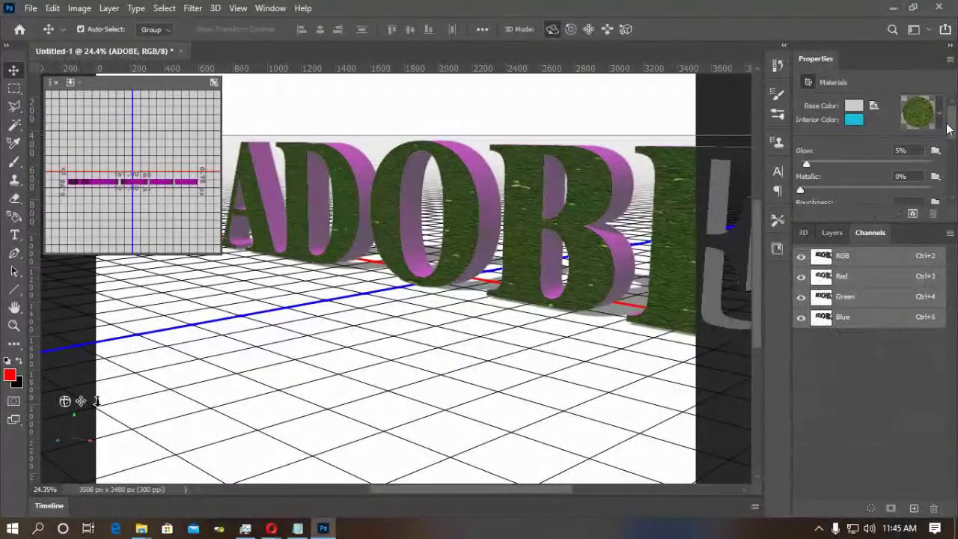
{"action": "left_click", "coordinate": [803, 233]}
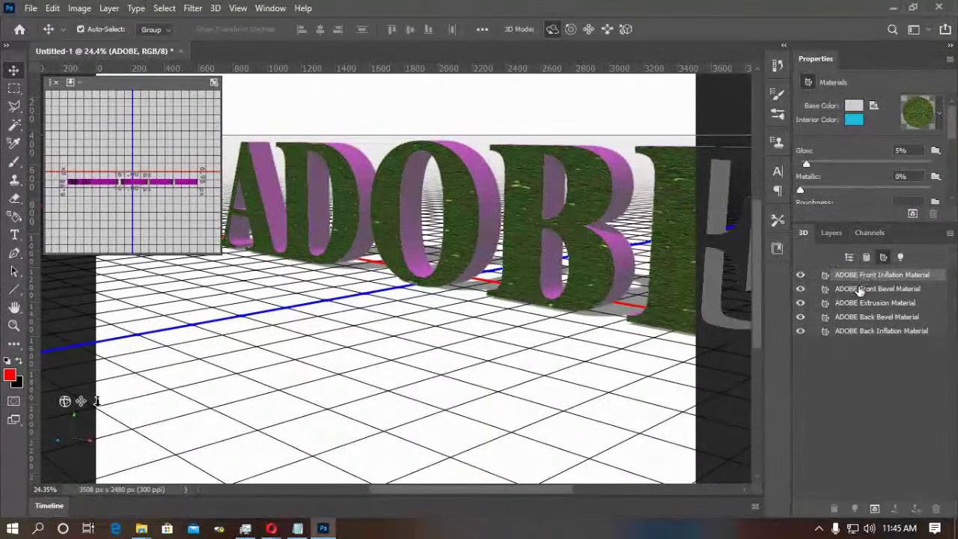
Give the ADOBE Extrusion Material the grass preset, discarding a trial blue colour.
{"action": "left_click", "coordinate": [894, 306]}
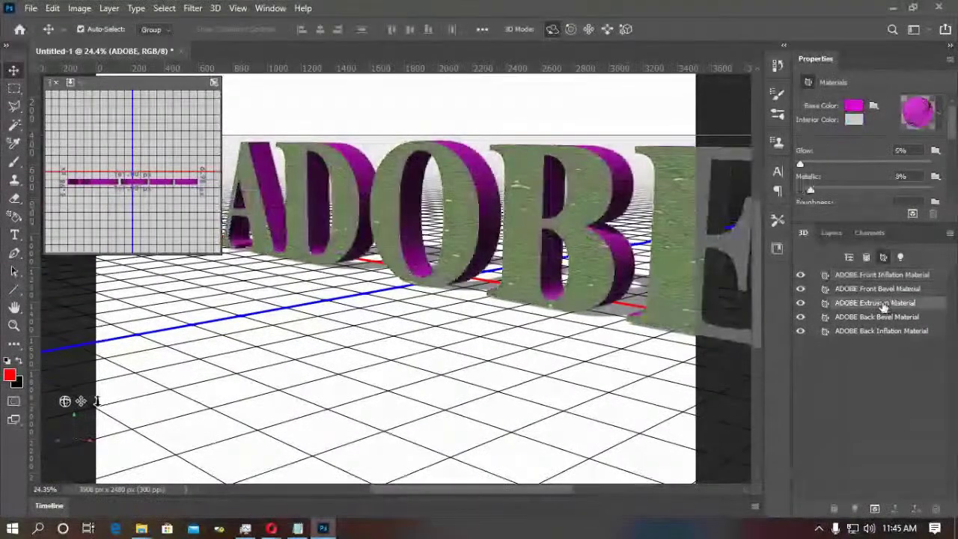
{"action": "left_click", "coordinate": [854, 106]}
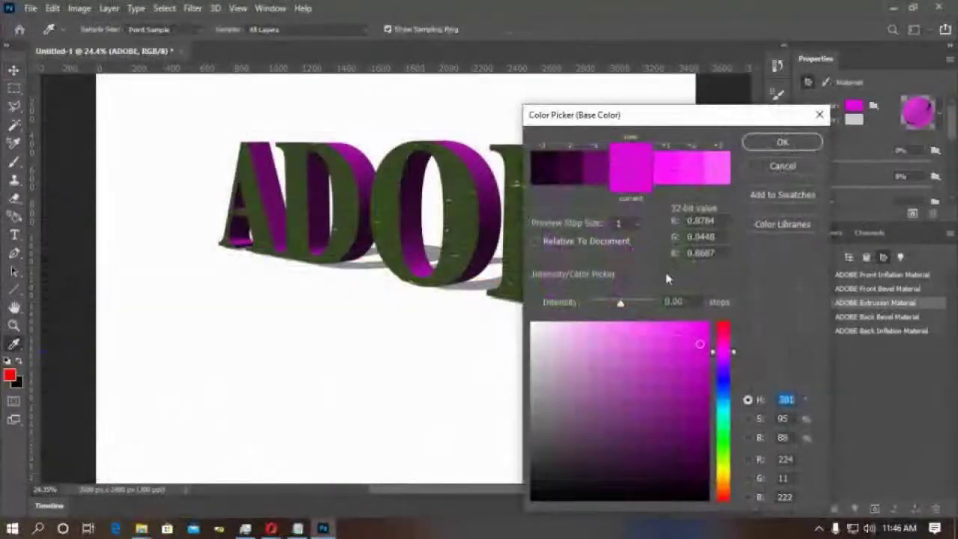
{"action": "left_click", "coordinate": [723, 398]}
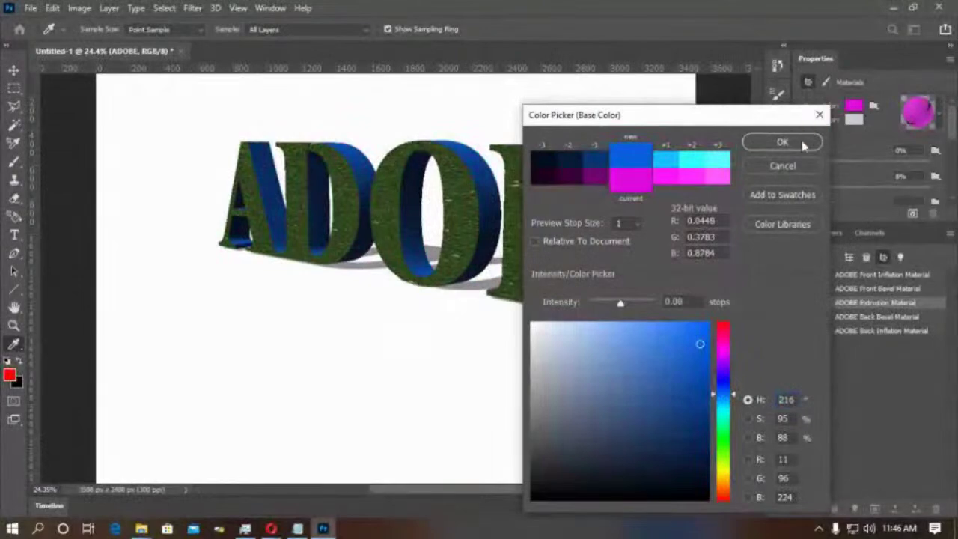
{"action": "left_click", "coordinate": [791, 166]}
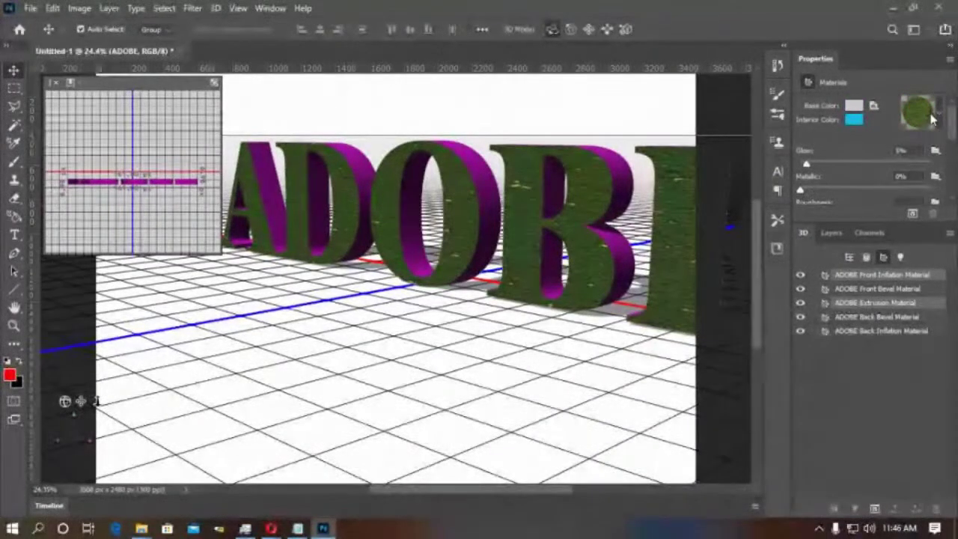
{"action": "left_click", "coordinate": [877, 303]}
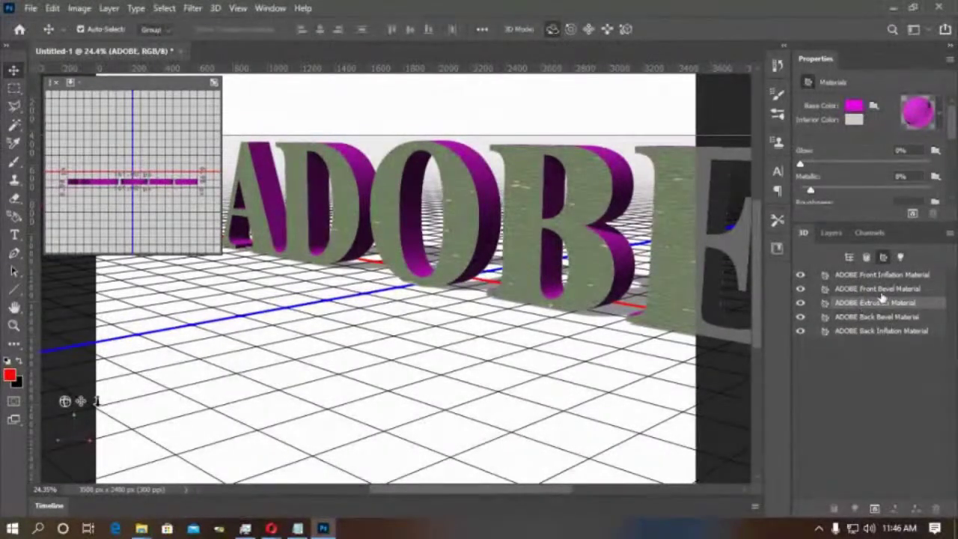
{"action": "left_click", "coordinate": [940, 113]}
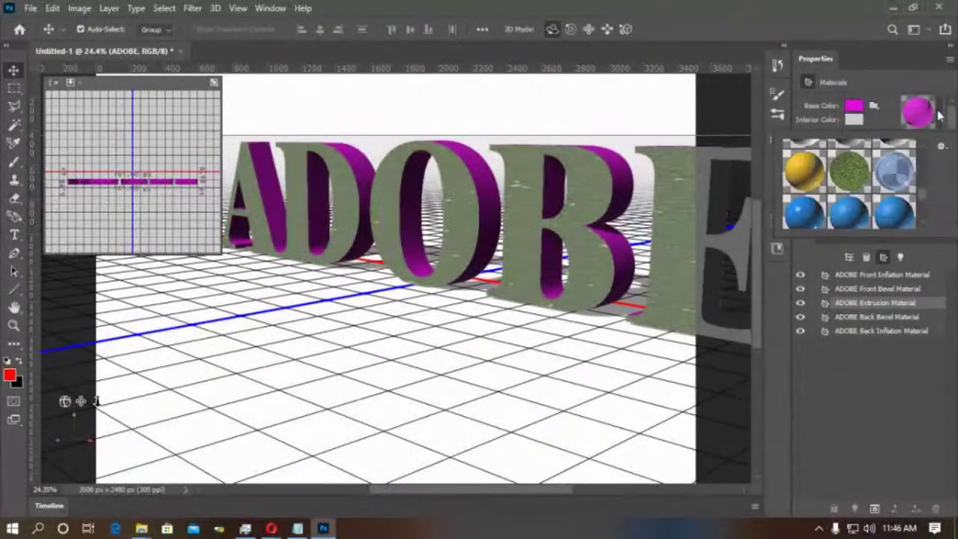
{"action": "left_click", "coordinate": [887, 166]}
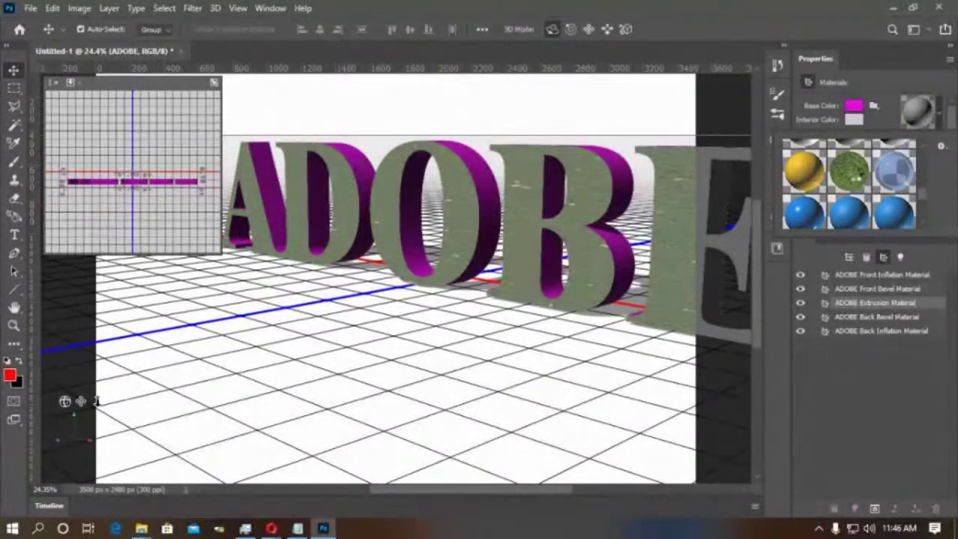
{"action": "left_click", "coordinate": [849, 167]}
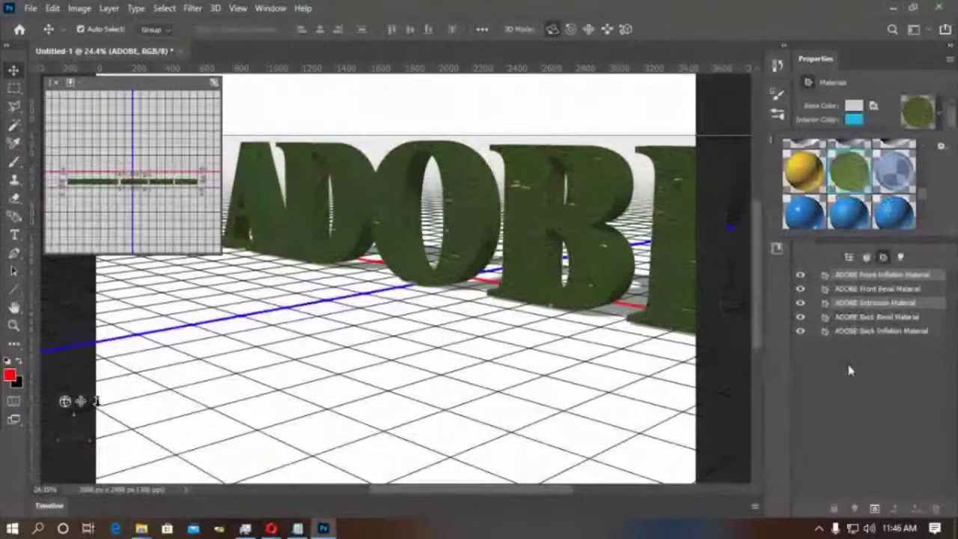
{"action": "left_click", "coordinate": [768, 289]}
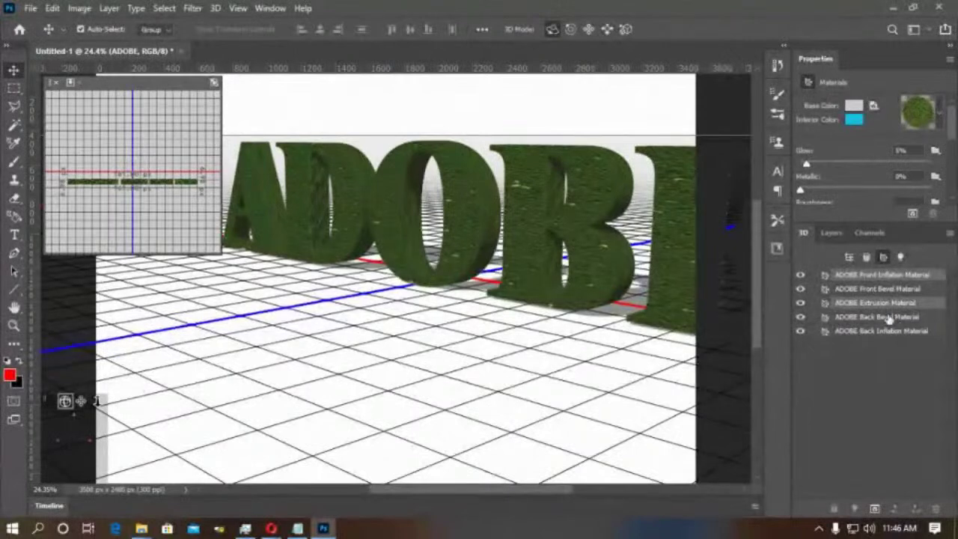
{"action": "left_click", "coordinate": [386, 336]}
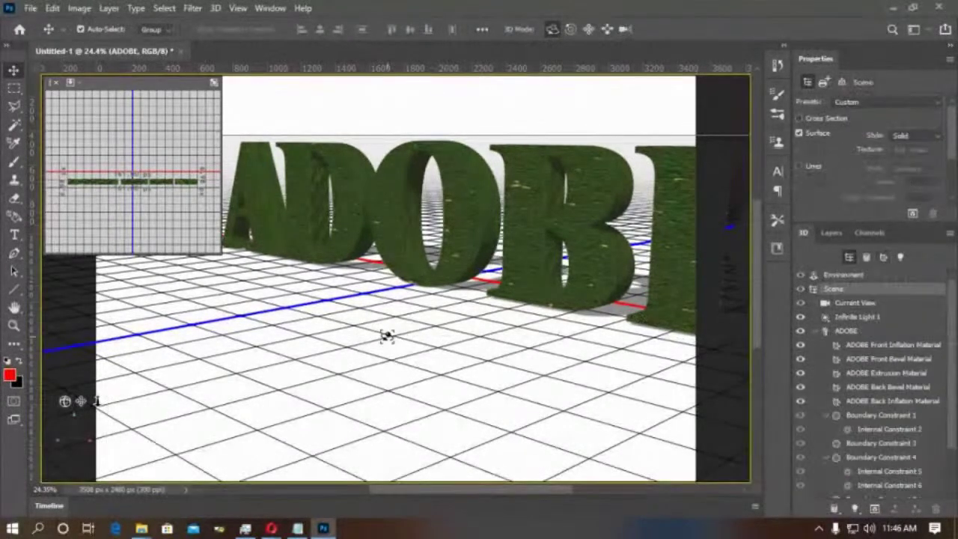
{"action": "left_click_drag", "start_coordinate": [350, 334], "coordinate": [135, 336]}
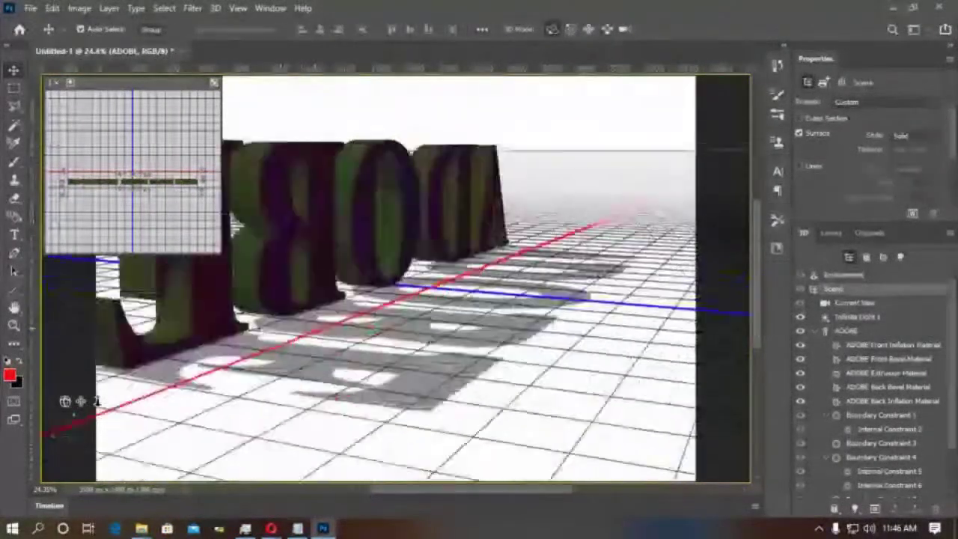
{"action": "left_click_drag", "start_coordinate": [359, 329], "coordinate": [485, 339]}
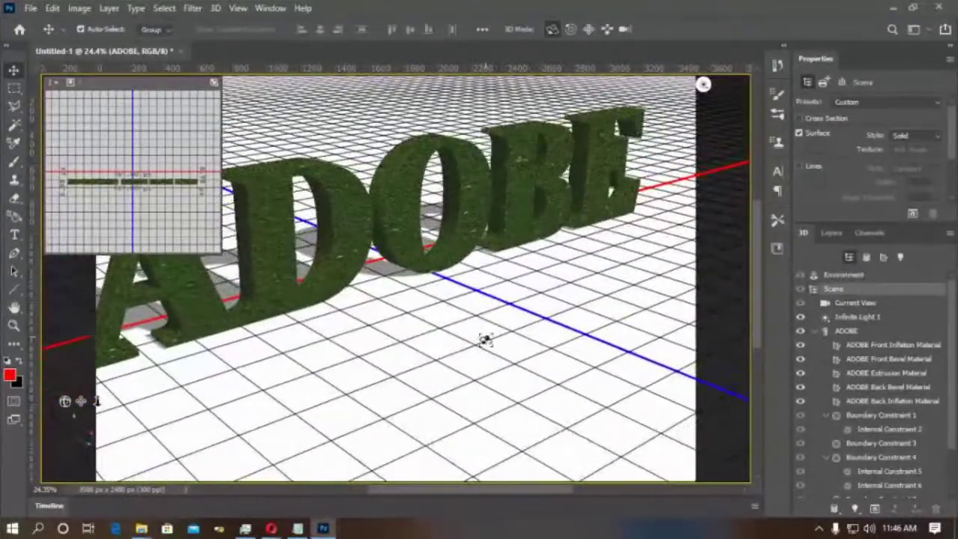
{"action": "left_click_drag", "start_coordinate": [386, 336], "coordinate": [344, 202]}
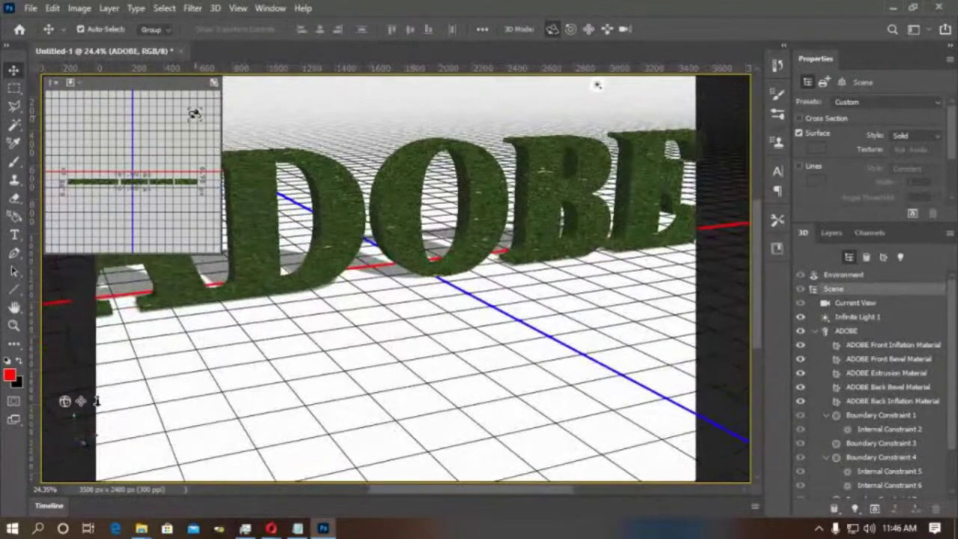
{"action": "left_click_drag", "start_coordinate": [575, 292], "coordinate": [580, 285]}
{"action": "left_click_drag", "start_coordinate": [98, 405], "coordinate": [113, 349]}
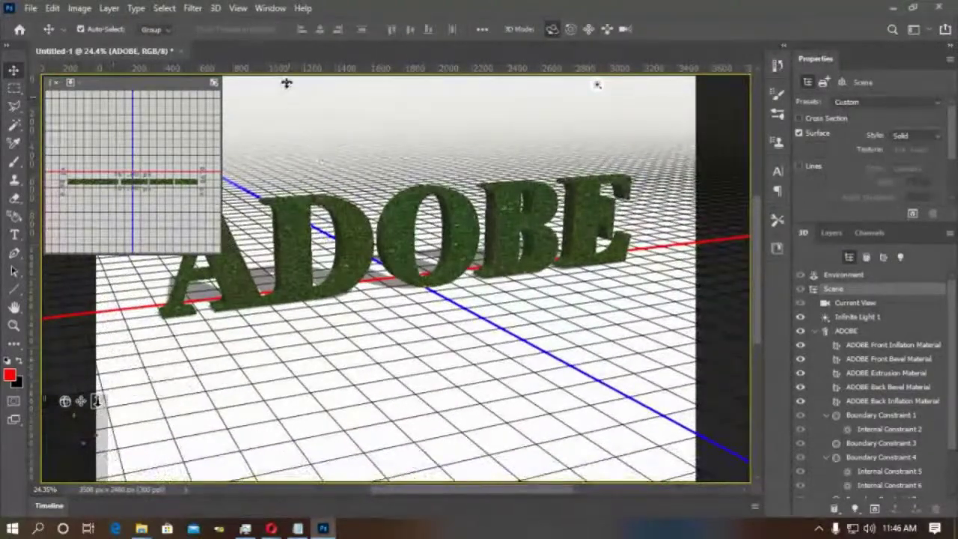
Save the render to the computer as JPEG '3D TEXT' at quality 12, then close the document.
{"action": "left_click", "coordinate": [828, 232]}
{"action": "left_click", "coordinate": [30, 9]}
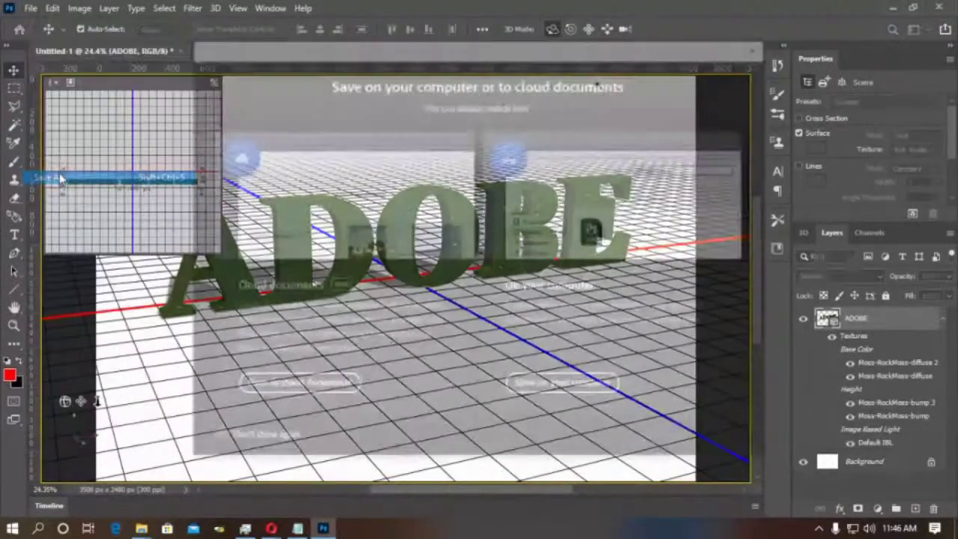
{"action": "left_click", "coordinate": [41, 157]}
{"action": "left_click", "coordinate": [541, 387]}
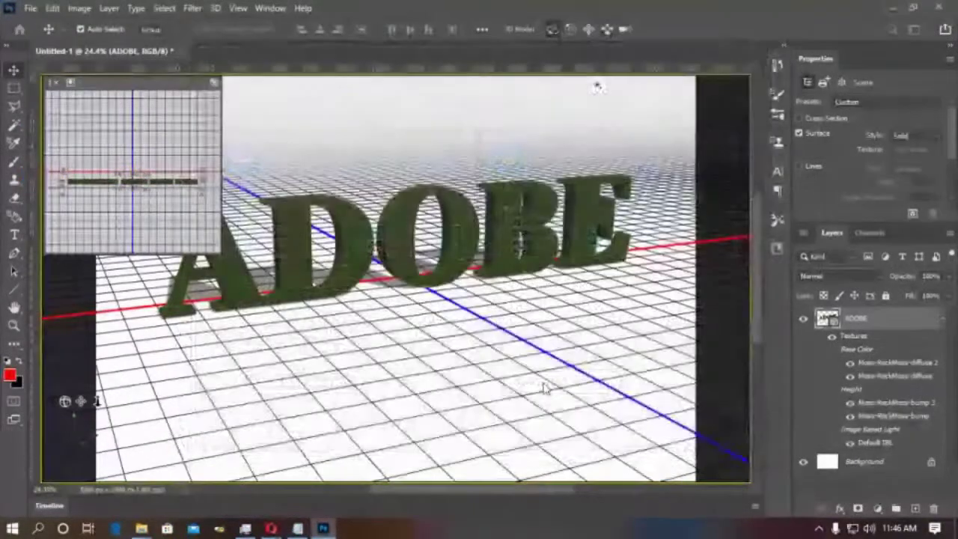
{"action": "left_click", "coordinate": [167, 283]}
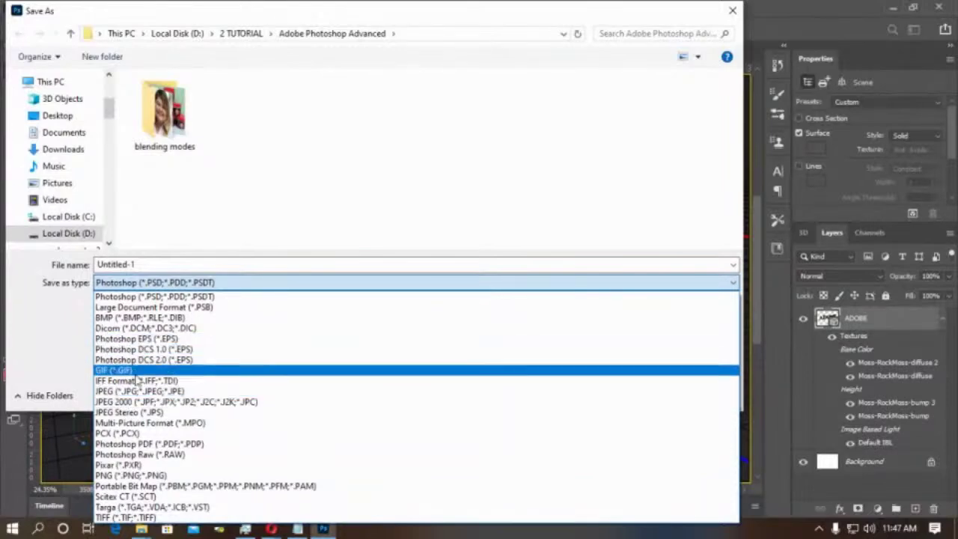
{"action": "left_click", "coordinate": [134, 391]}
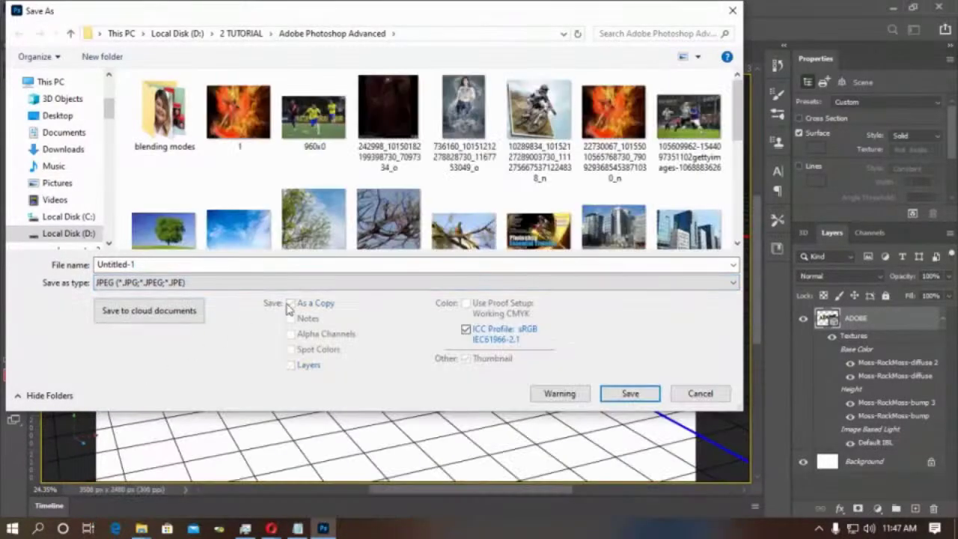
{"action": "left_click", "coordinate": [174, 265]}
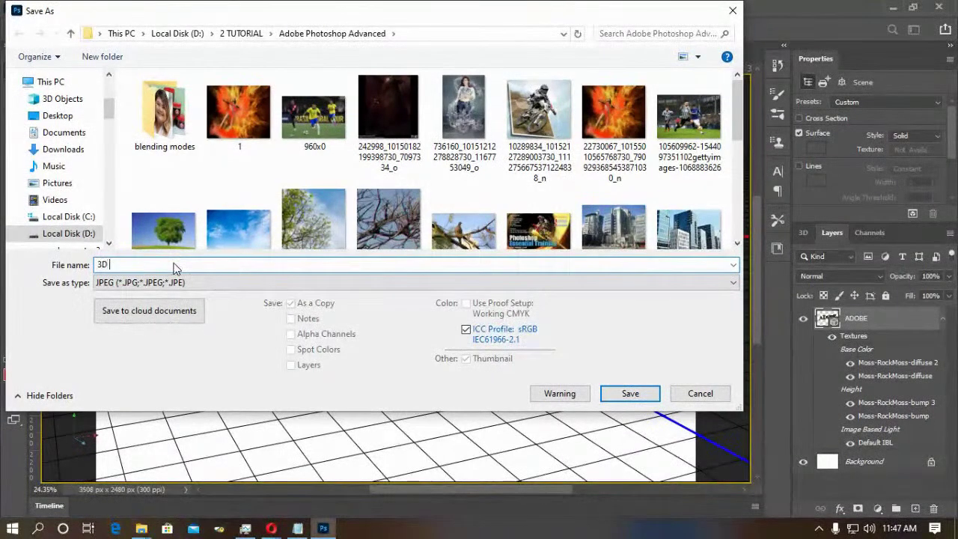
{"action": "type", "text": "TEXT"}
{"action": "left_click", "coordinate": [628, 393]}
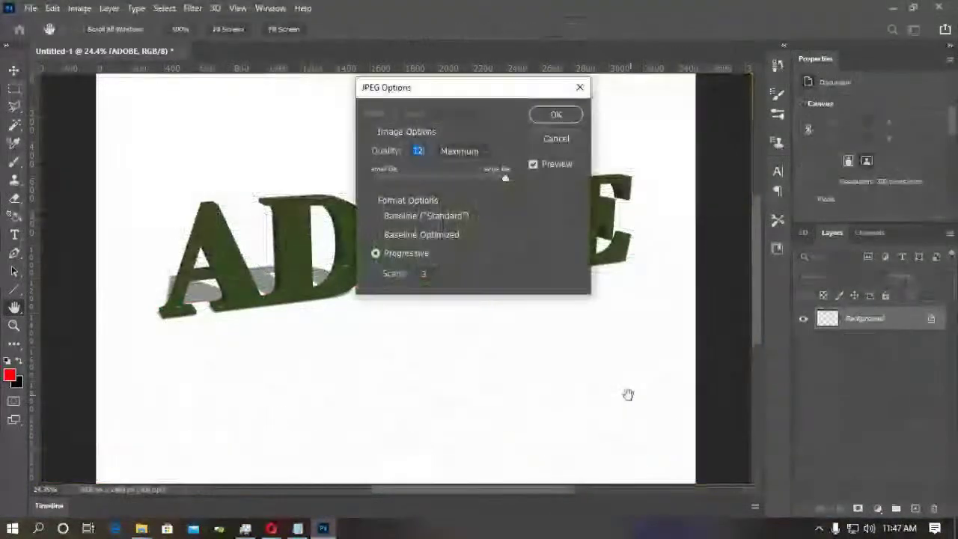
{"action": "left_click", "coordinate": [554, 116]}
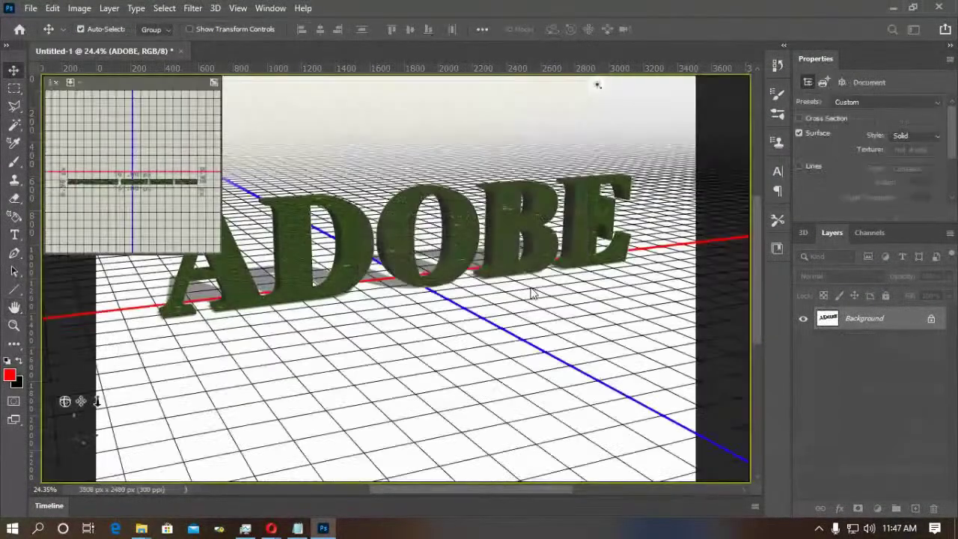
{"action": "key", "text": "ctrl+w"}
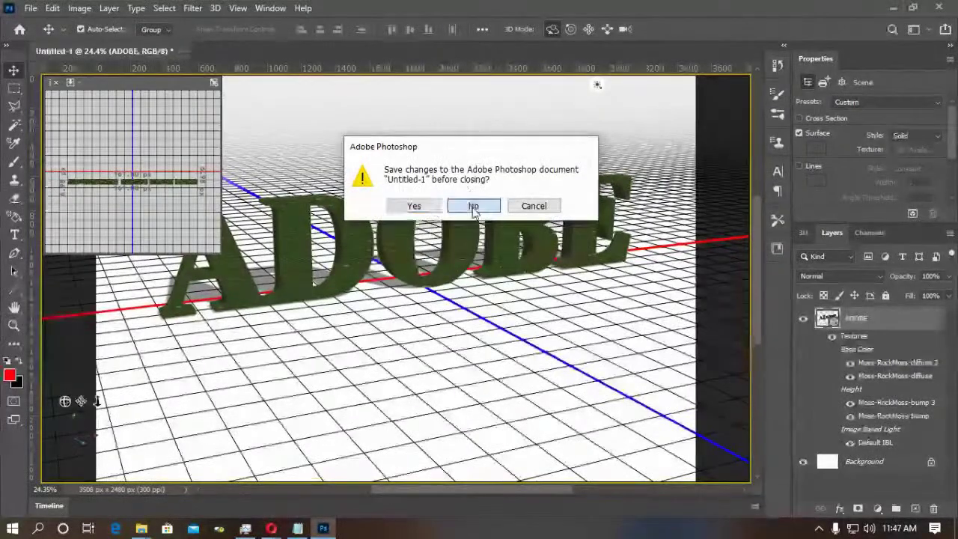
Discard the 3D document's changes, then open and close 3D TEXT.jpg to check it.
{"action": "left_click", "coordinate": [472, 210]}
{"action": "key", "text": "ctrl+o"}
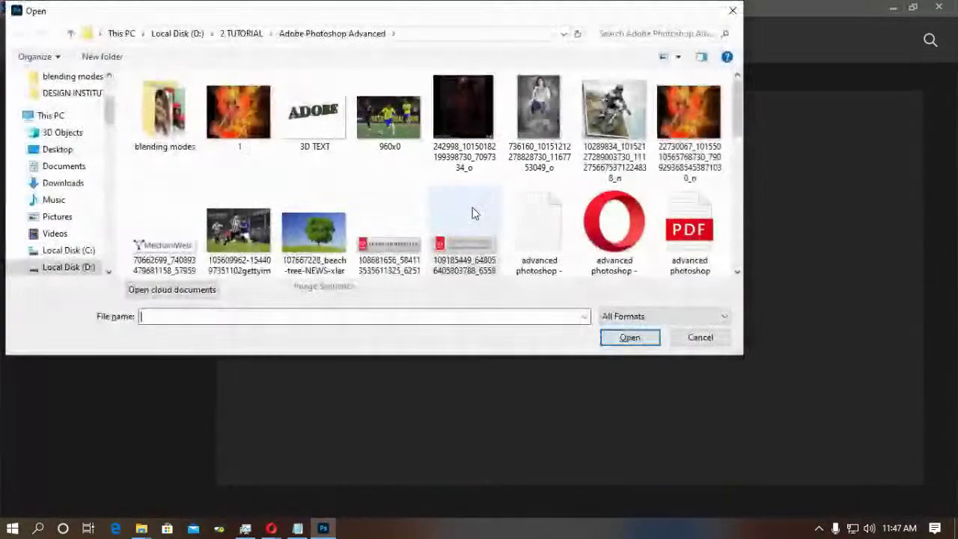
{"action": "double_click", "coordinate": [330, 116]}
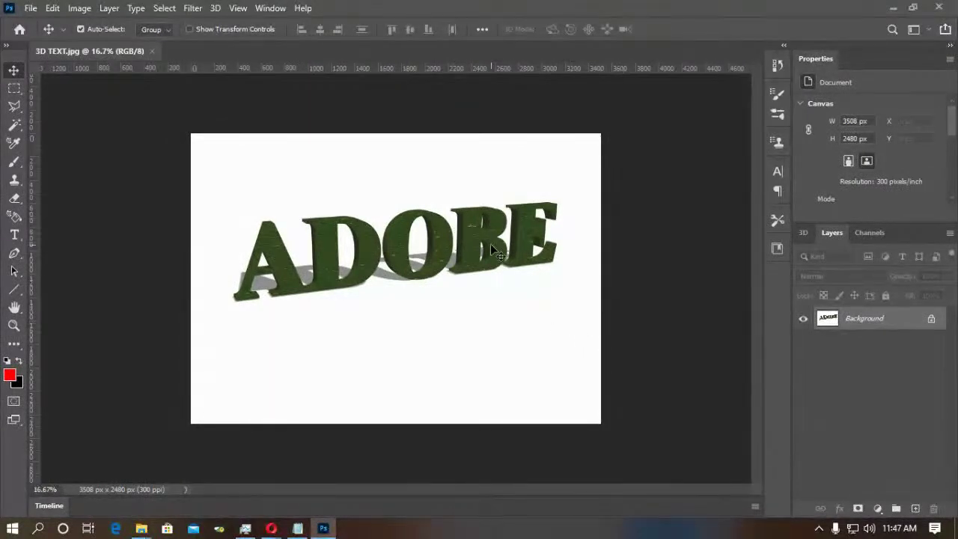
{"action": "left_click", "coordinate": [152, 51]}
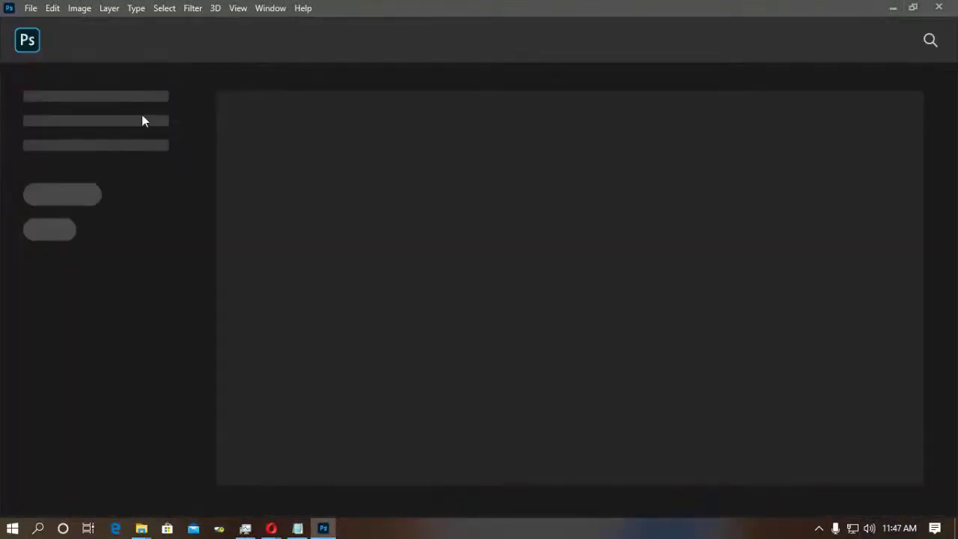
Create a blank landscape A4 document (3508 × 2480 px, 300 ppi) and fit it on screen.
{"action": "key", "text": "ctrl+n"}
{"action": "left_click", "coordinate": [577, 189]}
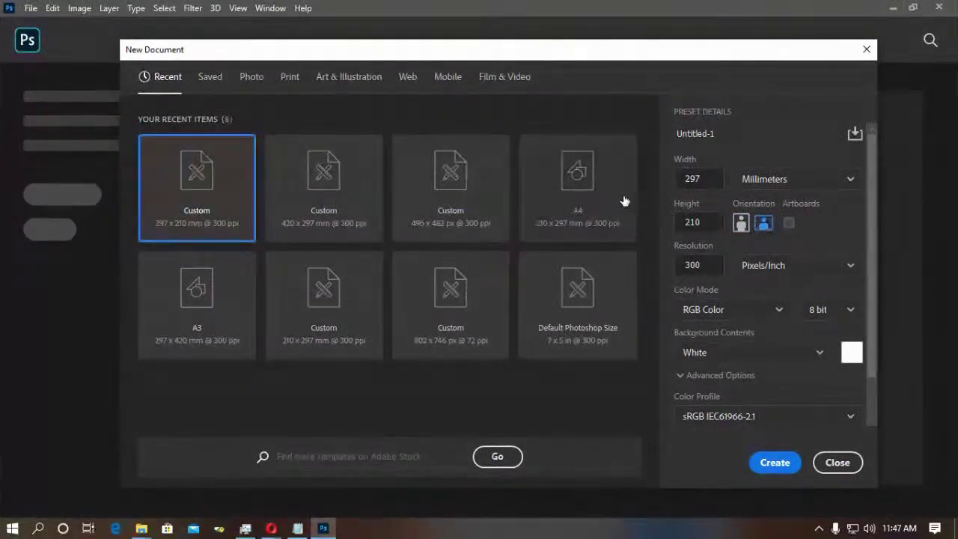
{"action": "left_click", "coordinate": [577, 196]}
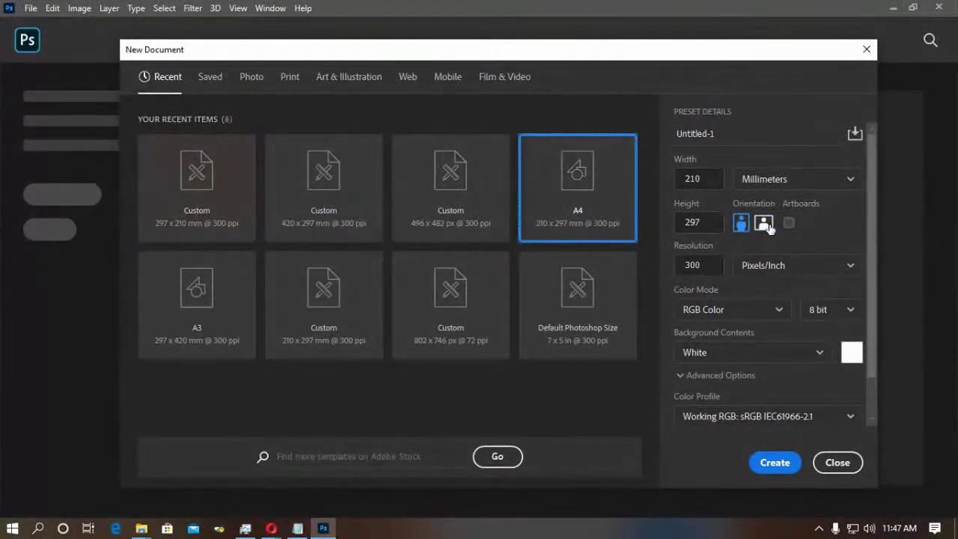
{"action": "left_click", "coordinate": [771, 459]}
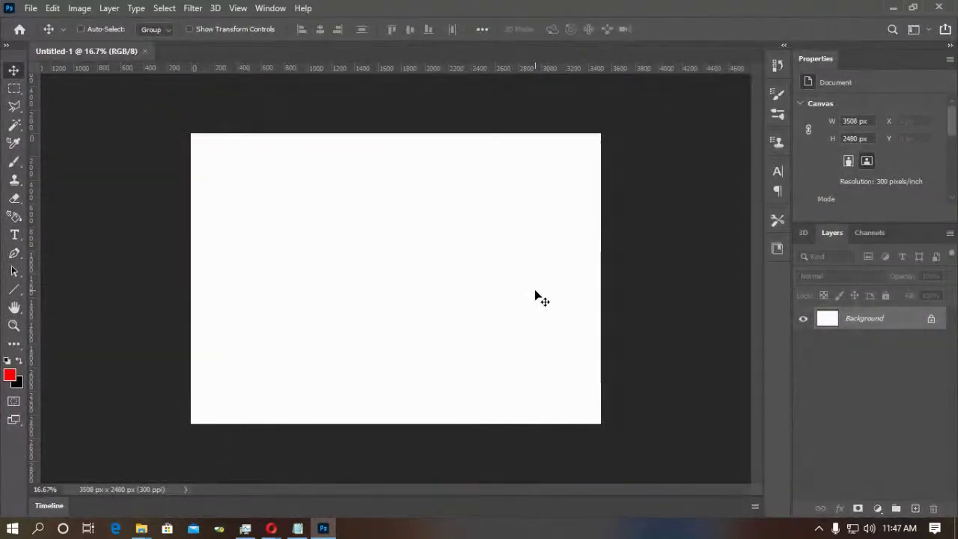
{"action": "key", "text": "ctrl+0"}
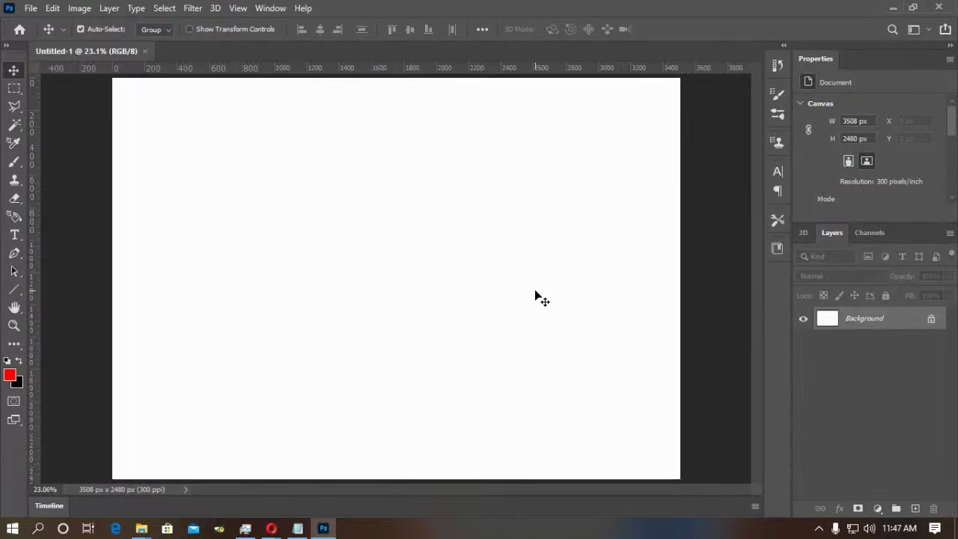
{"action": "left_click", "coordinate": [272, 8]}
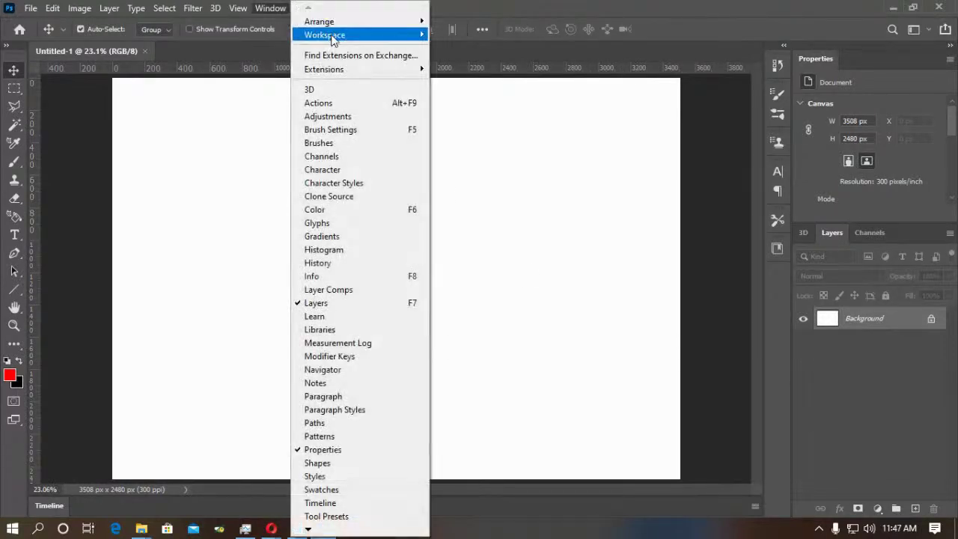
{"action": "left_click", "coordinate": [661, 292]}
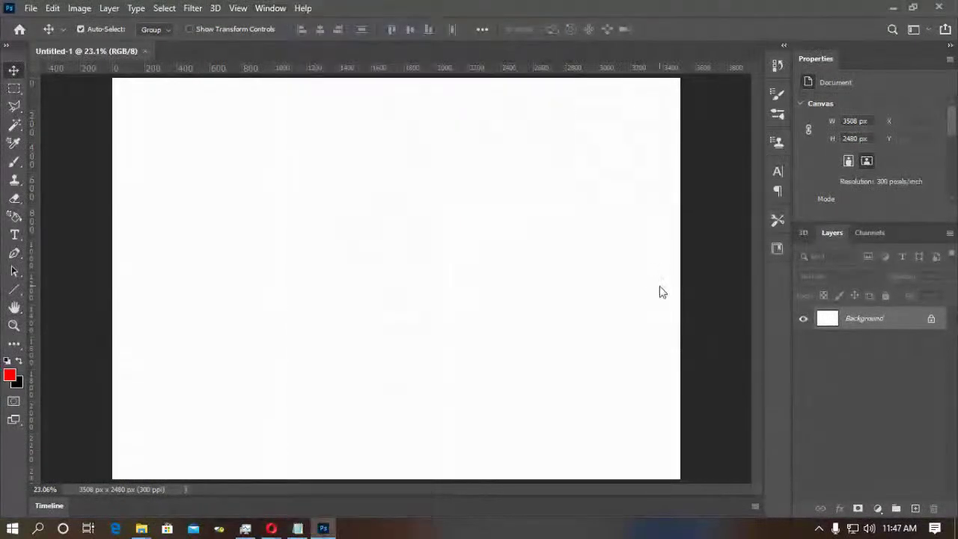
Open the Performance section of Photoshop's preferences.
{"action": "left_click", "coordinate": [52, 8]}
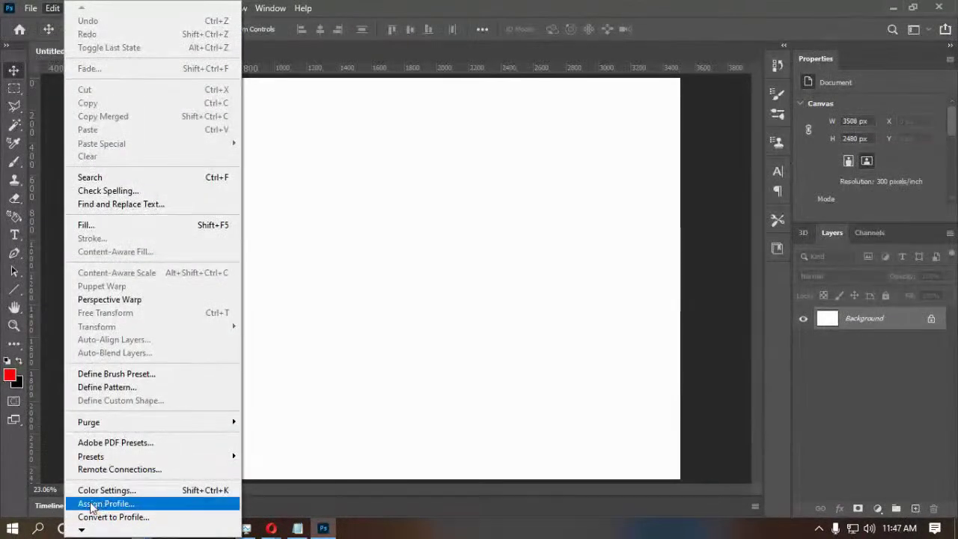
{"action": "mouse_move", "coordinate": [82, 530]}
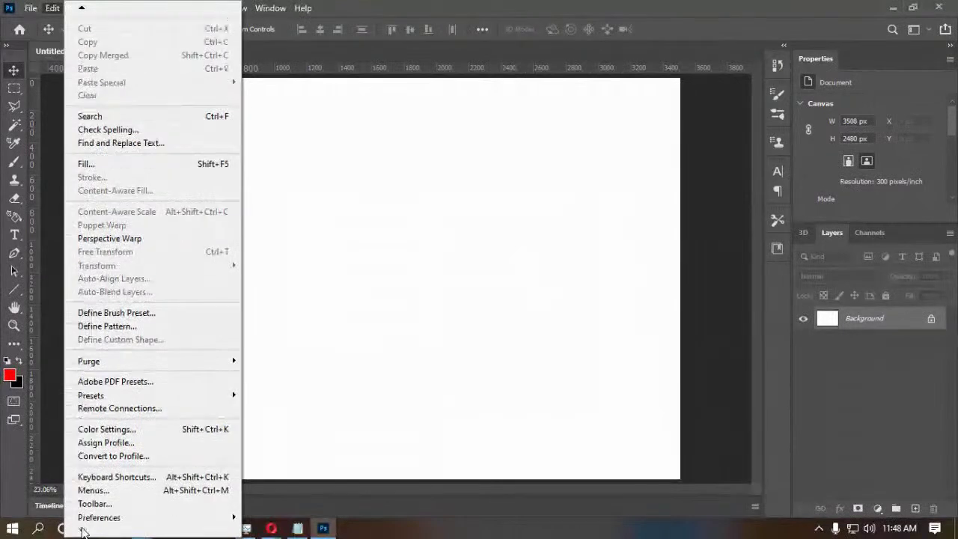
{"action": "mouse_move", "coordinate": [112, 517]}
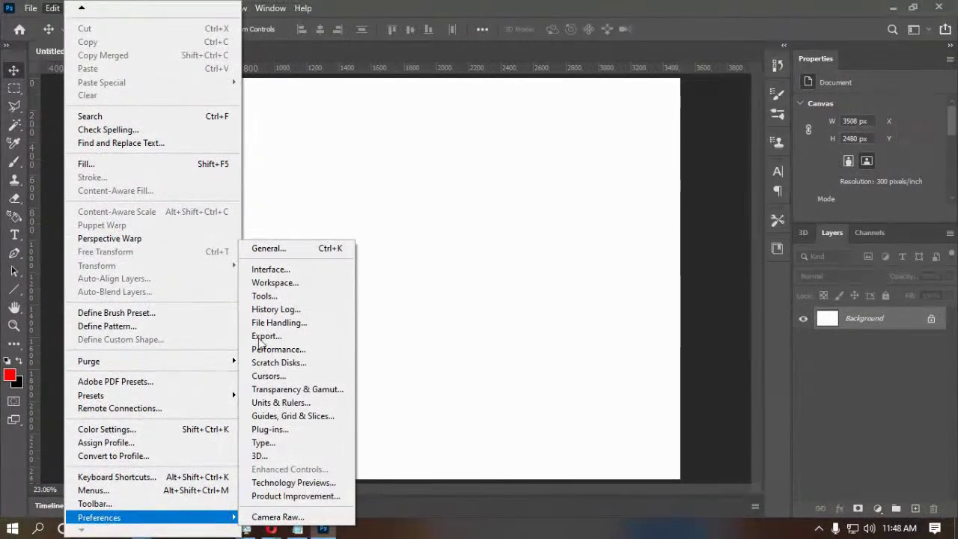
{"action": "left_click", "coordinate": [272, 255]}
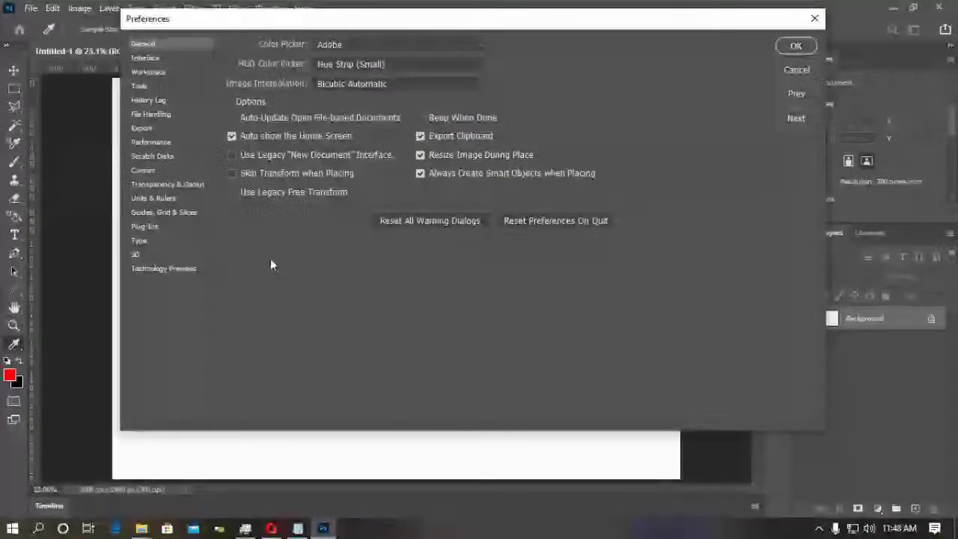
{"action": "left_click", "coordinate": [160, 115]}
{"action": "left_click", "coordinate": [160, 144]}
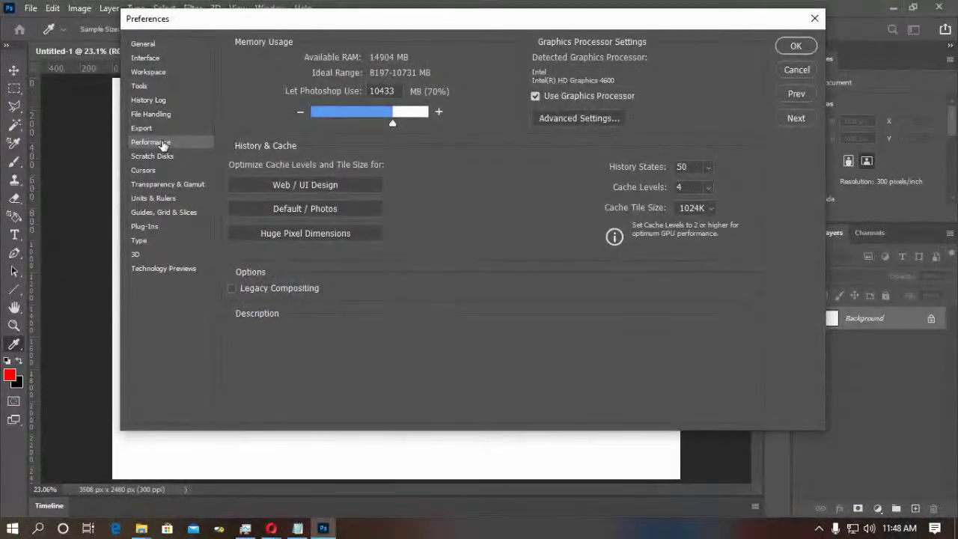
{"action": "mouse_move", "coordinate": [629, 99]}
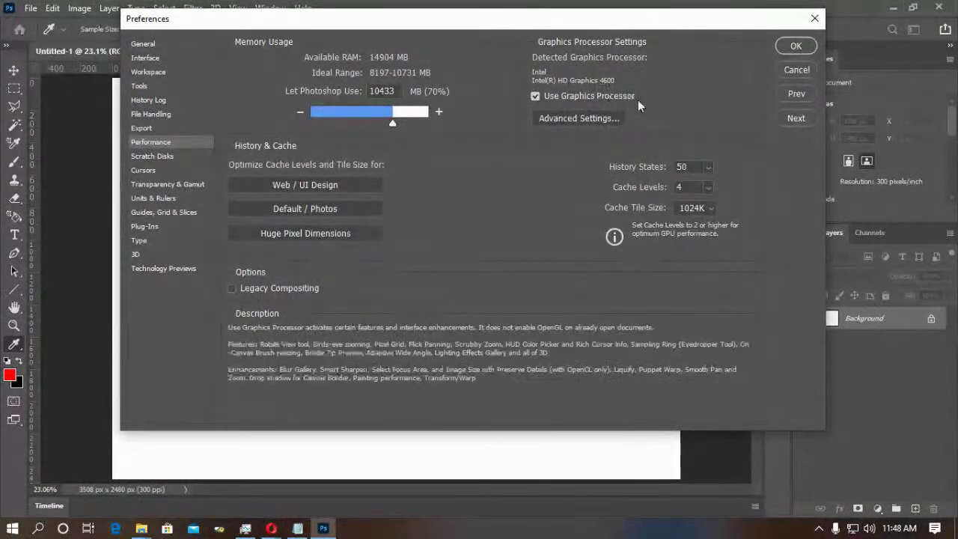
Leave 30 Bit Display off in Advanced Settings and uncheck Use Graphics Processor.
{"action": "left_click", "coordinate": [573, 120]}
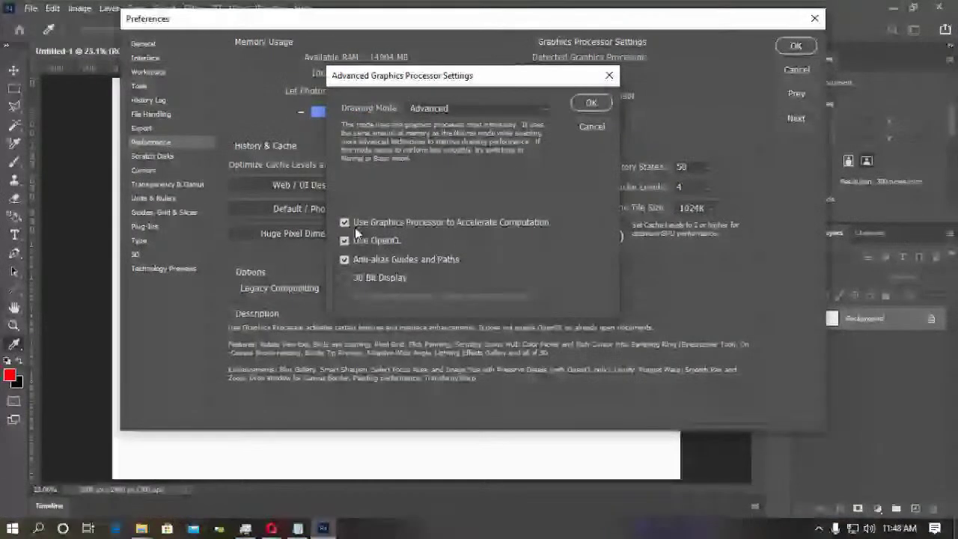
{"action": "left_click", "coordinate": [344, 279]}
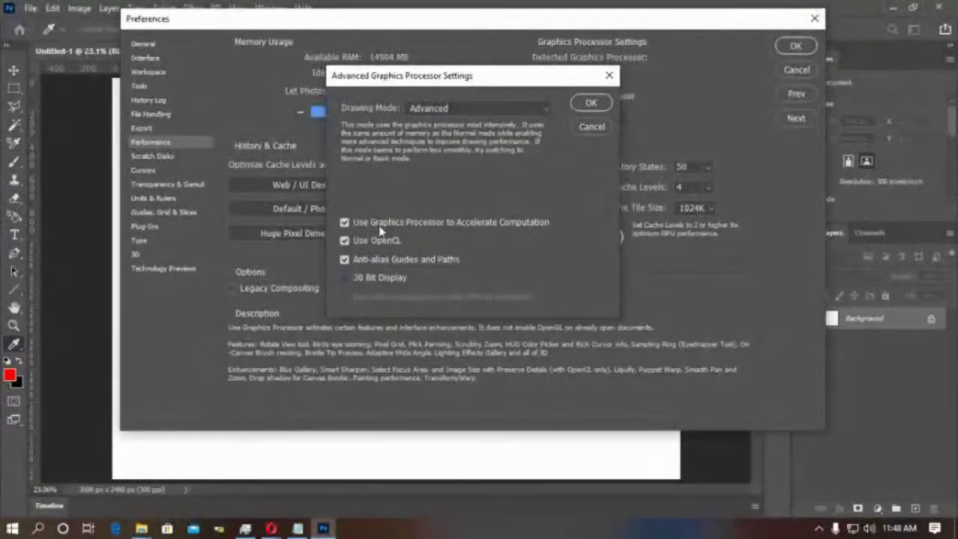
{"action": "left_click", "coordinate": [487, 111]}
{"action": "left_click", "coordinate": [486, 111]}
{"action": "left_click", "coordinate": [588, 102]}
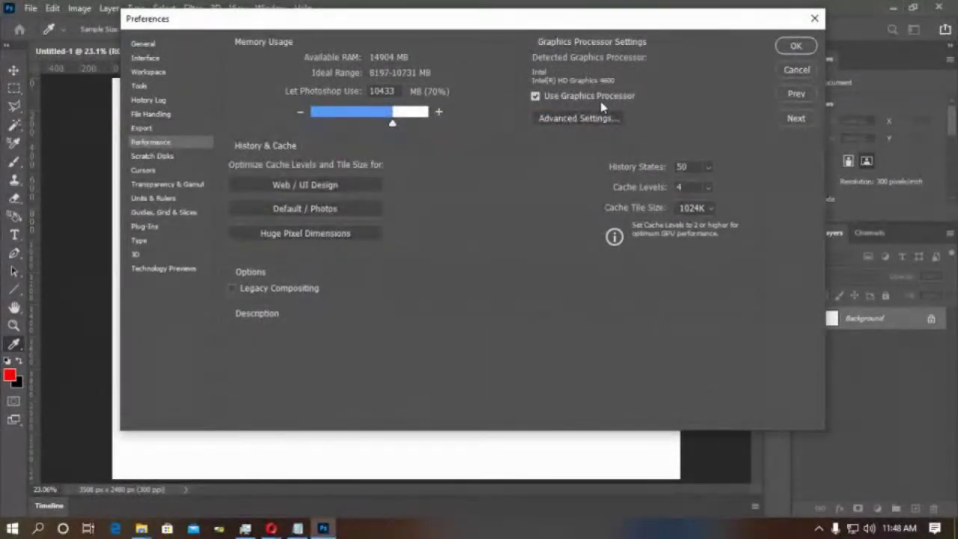
{"action": "left_click", "coordinate": [536, 95]}
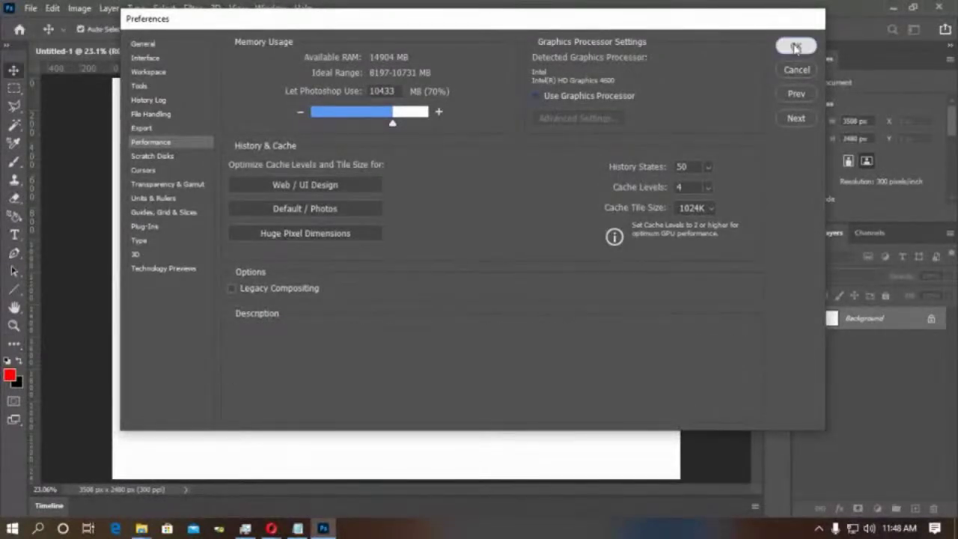
{"action": "left_click", "coordinate": [789, 47]}
Switch the workspace layout to 3D, passing through Essentials first.
{"action": "left_click", "coordinate": [270, 8]}
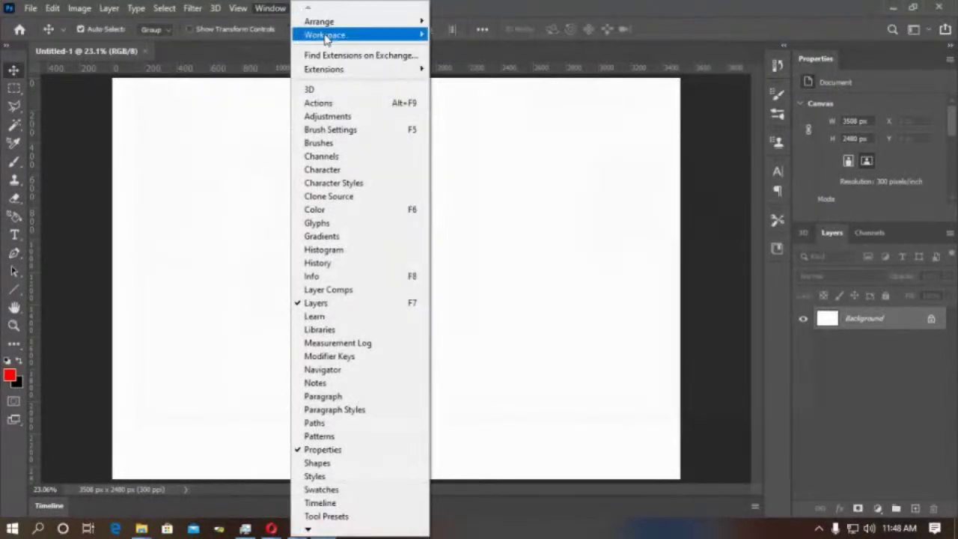
{"action": "mouse_move", "coordinate": [324, 35]}
{"action": "left_click", "coordinate": [528, 35]}
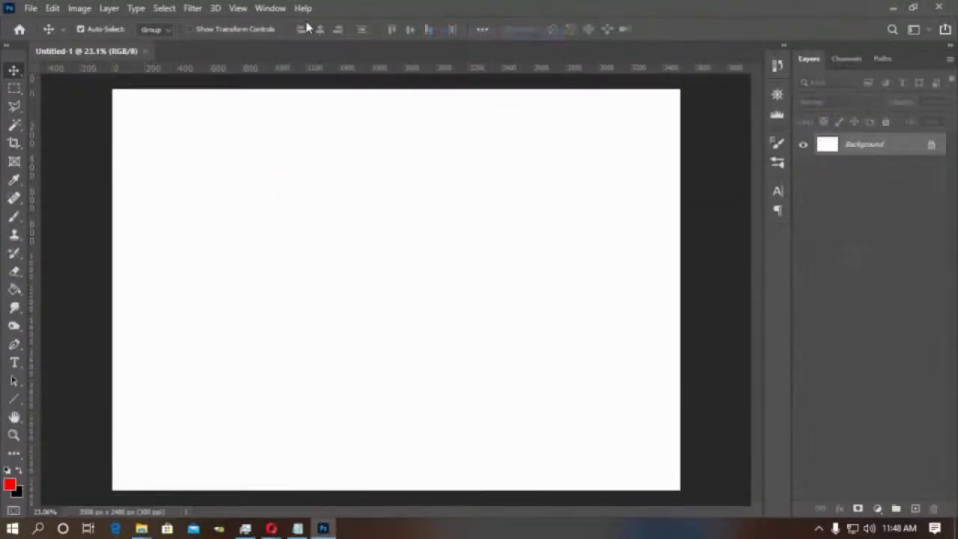
{"action": "left_click", "coordinate": [274, 10]}
{"action": "mouse_move", "coordinate": [321, 34]}
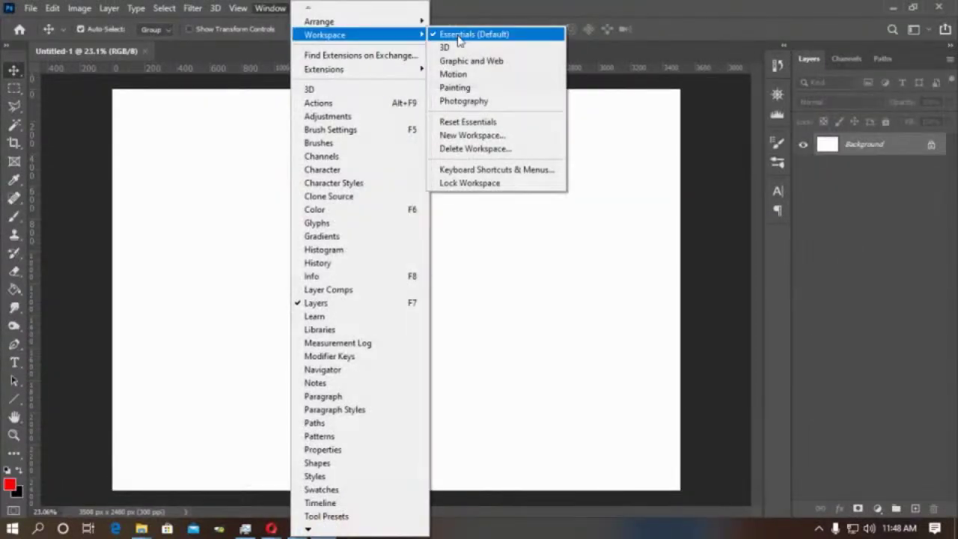
{"action": "left_click", "coordinate": [458, 47]}
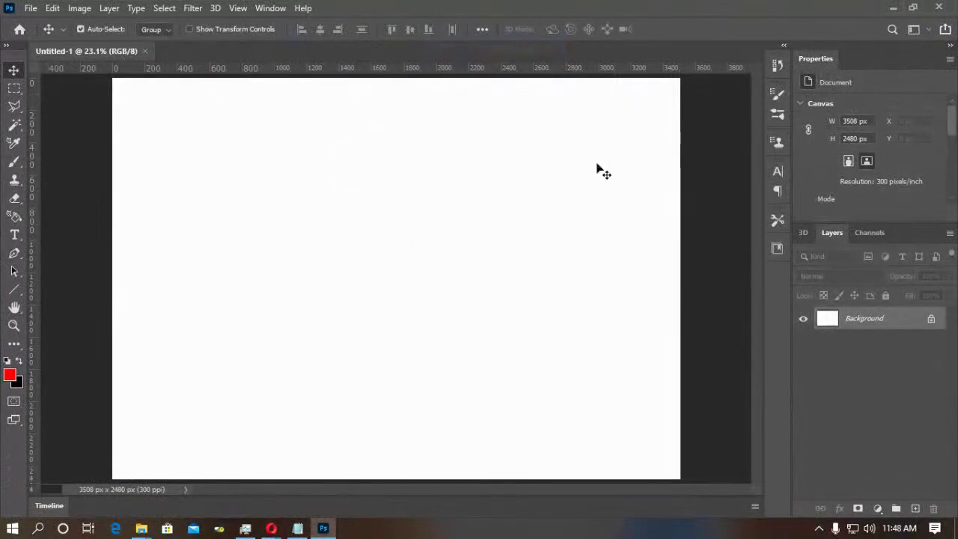
{"action": "left_click", "coordinate": [802, 233]}
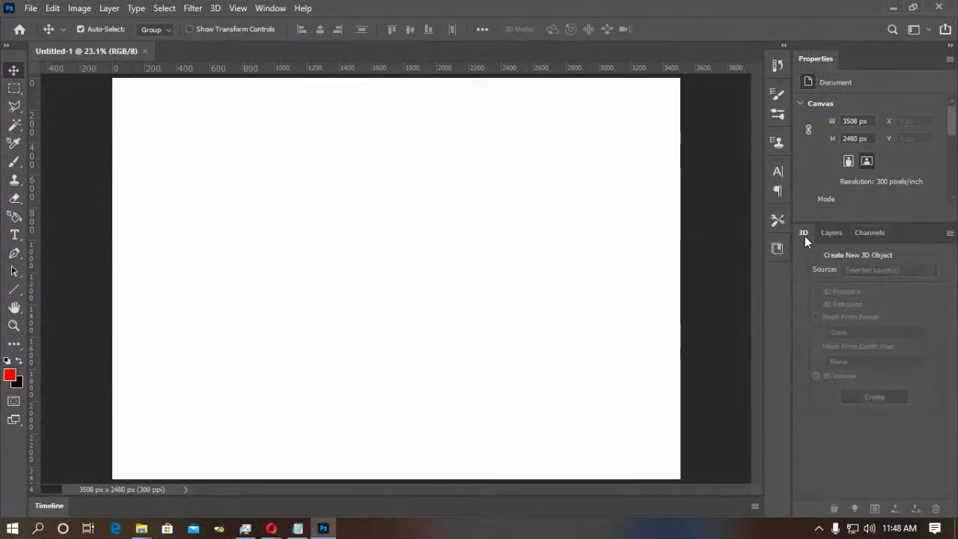
Type 'photoshop' on the canvas and move the text to the centre.
{"action": "key", "text": "t"}
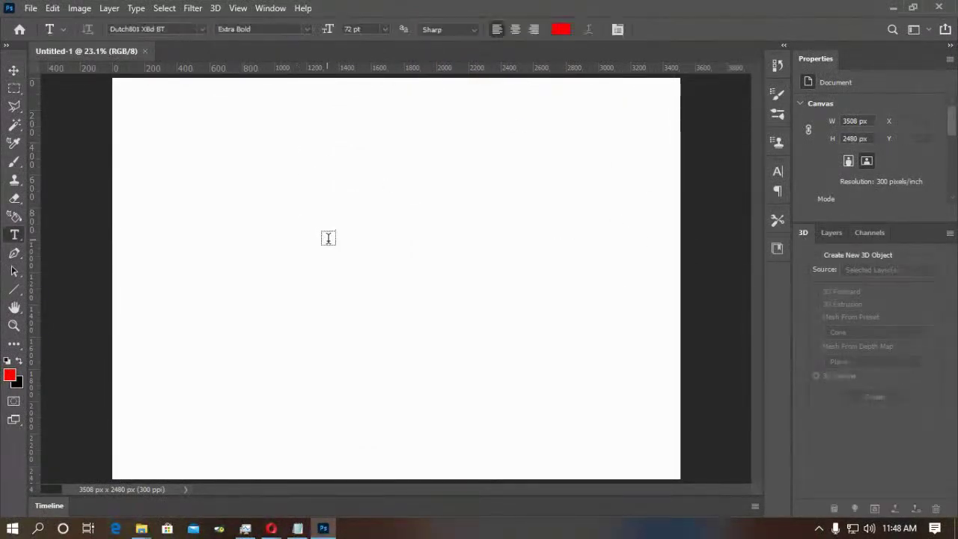
{"action": "left_click", "coordinate": [317, 254]}
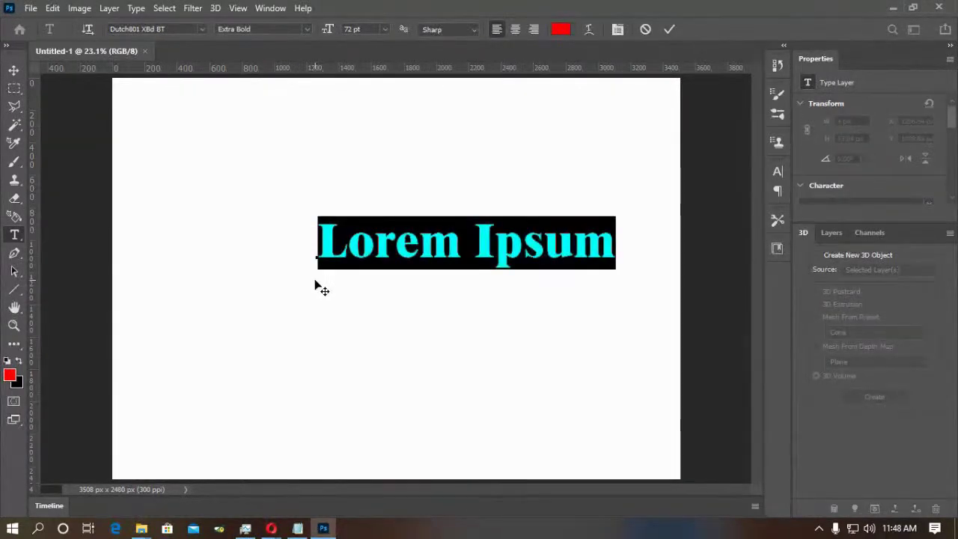
{"action": "type", "text": "p"}
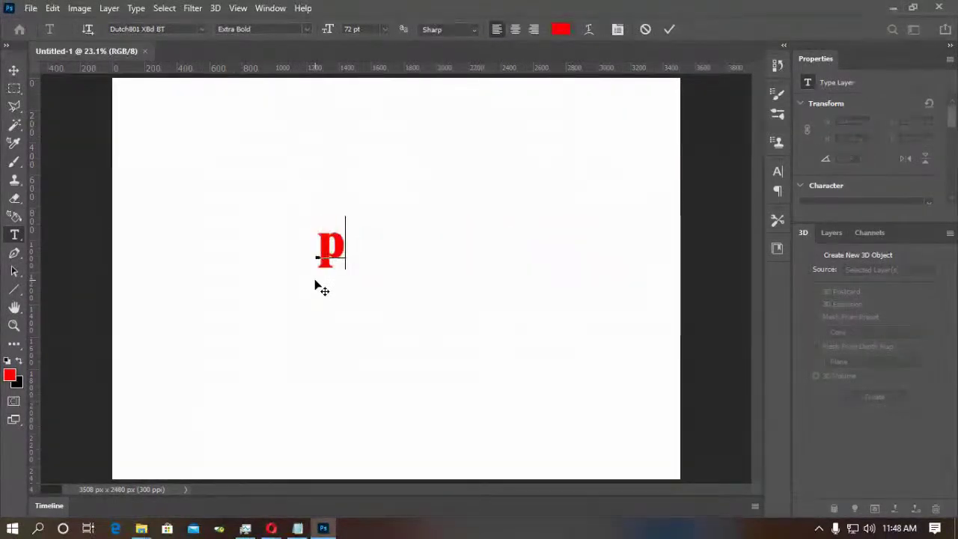
{"action": "type", "text": "ho"}
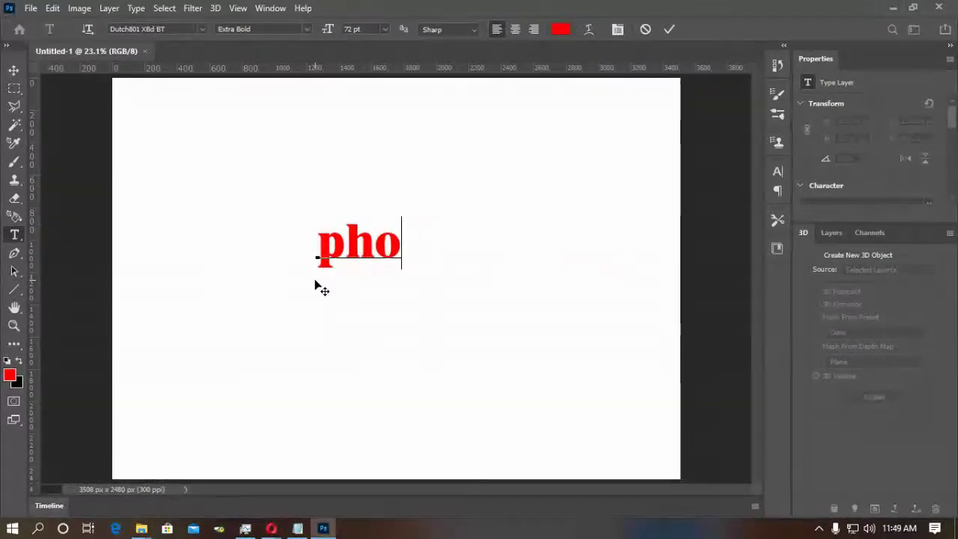
{"action": "type", "text": "toshop"}
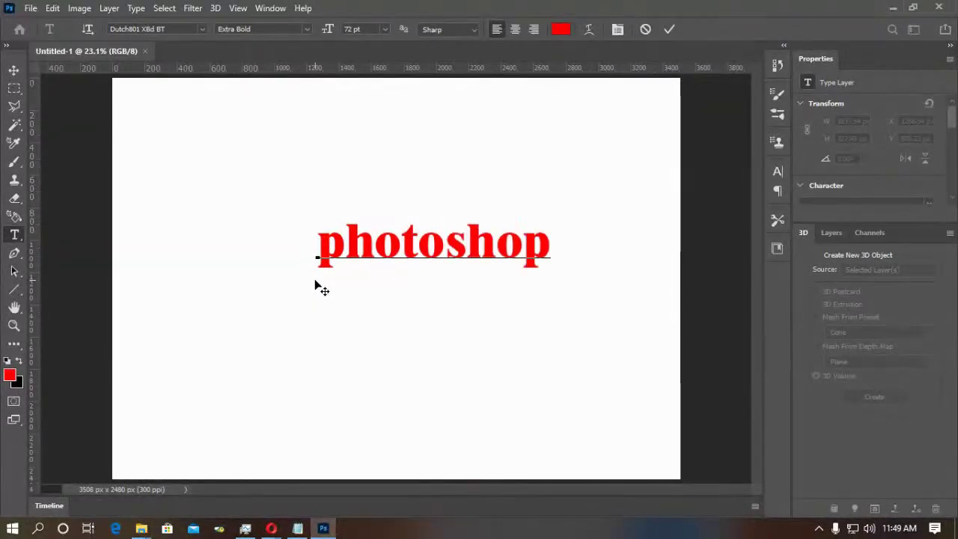
{"action": "left_click", "coordinate": [14, 69]}
{"action": "left_click_drag", "start_coordinate": [438, 252], "coordinate": [419, 263]}
{"action": "left_click", "coordinate": [831, 232]}
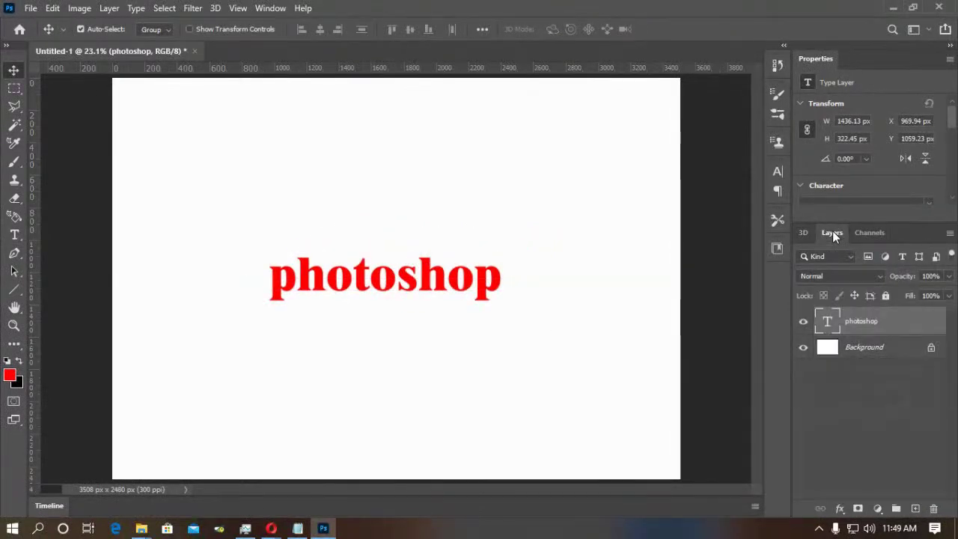
{"action": "left_click", "coordinate": [804, 232]}
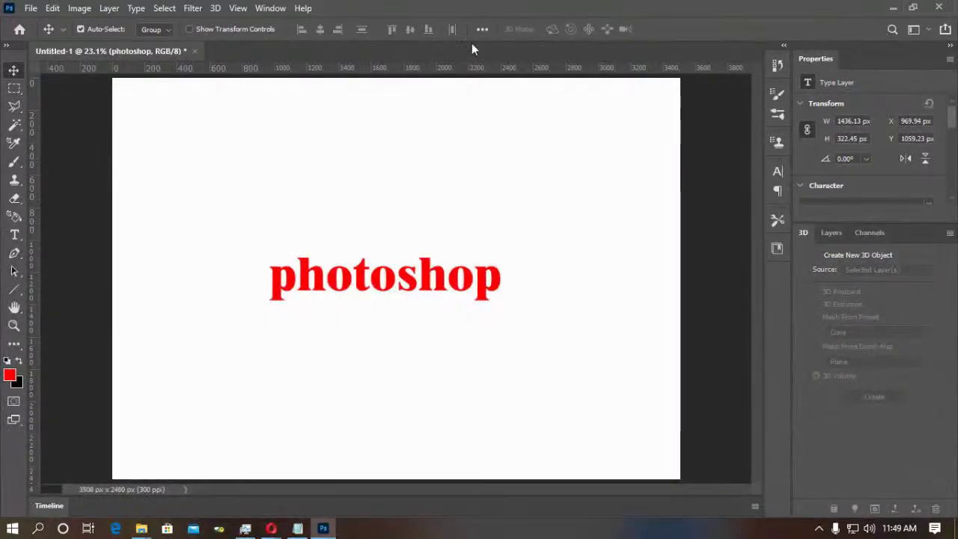
Check the workspace and 3D menus, and toggle the photoshop layer's visibility off and on.
{"action": "left_click", "coordinate": [272, 11]}
{"action": "mouse_move", "coordinate": [329, 35]}
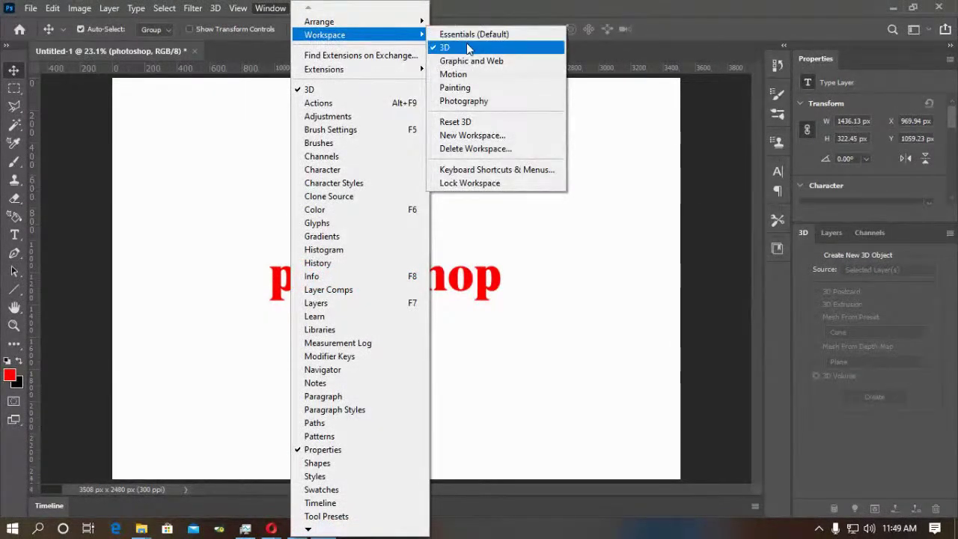
{"action": "left_click", "coordinate": [643, 45]}
{"action": "left_click", "coordinate": [215, 8]}
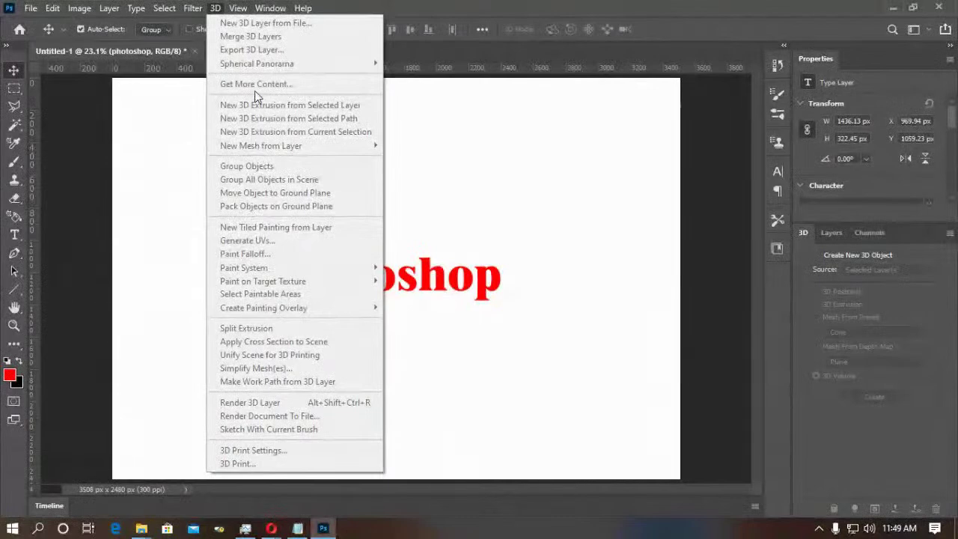
{"action": "left_click", "coordinate": [527, 193]}
{"action": "left_click", "coordinate": [829, 232]}
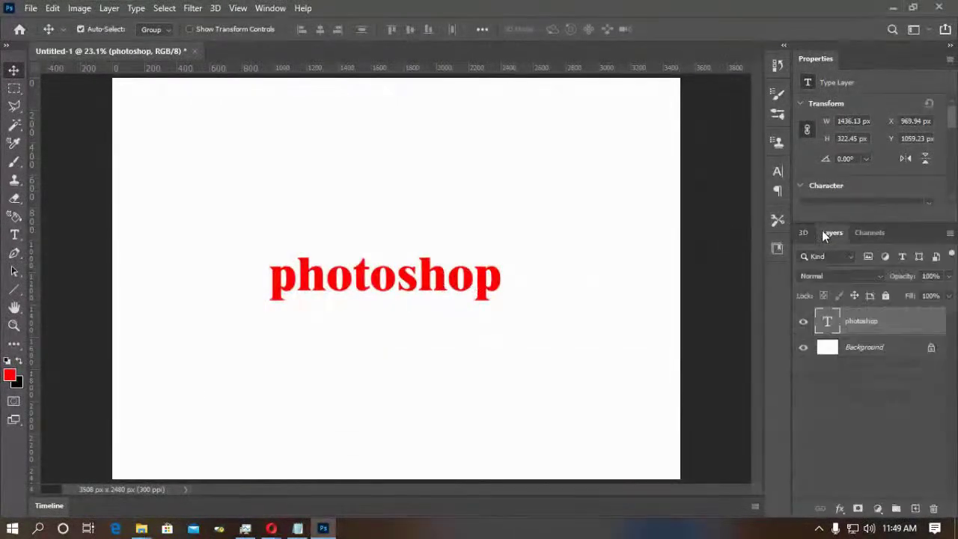
{"action": "left_click", "coordinate": [803, 322]}
{"action": "left_click", "coordinate": [803, 323]}
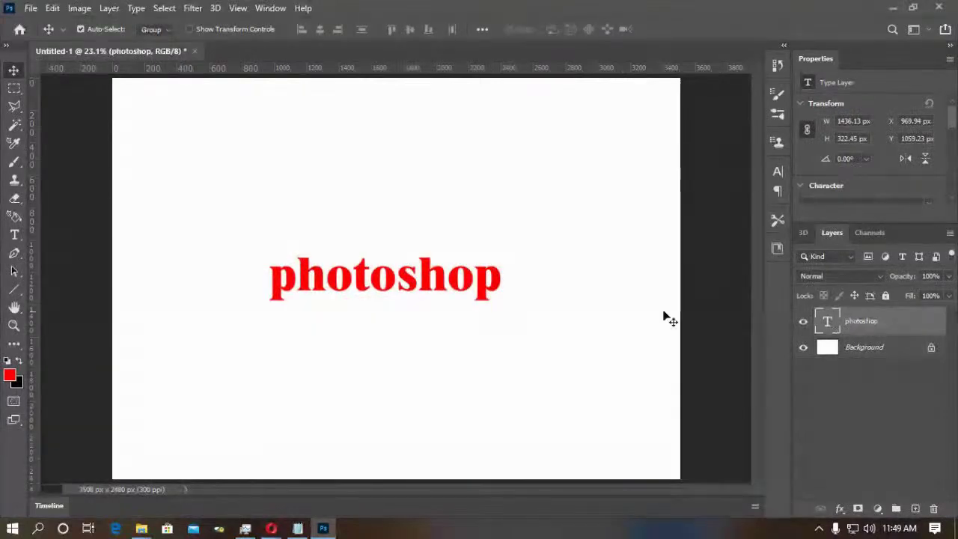
Enlarge the photoshop text with Free Transform and shift it slightly up-left.
{"action": "key", "text": "ctrl+t"}
{"action": "left_click_drag", "start_coordinate": [505, 247], "coordinate": [617, 160]}
{"action": "left_click_drag", "start_coordinate": [466, 271], "coordinate": [422, 258]}
{"action": "left_click", "coordinate": [13, 69]}
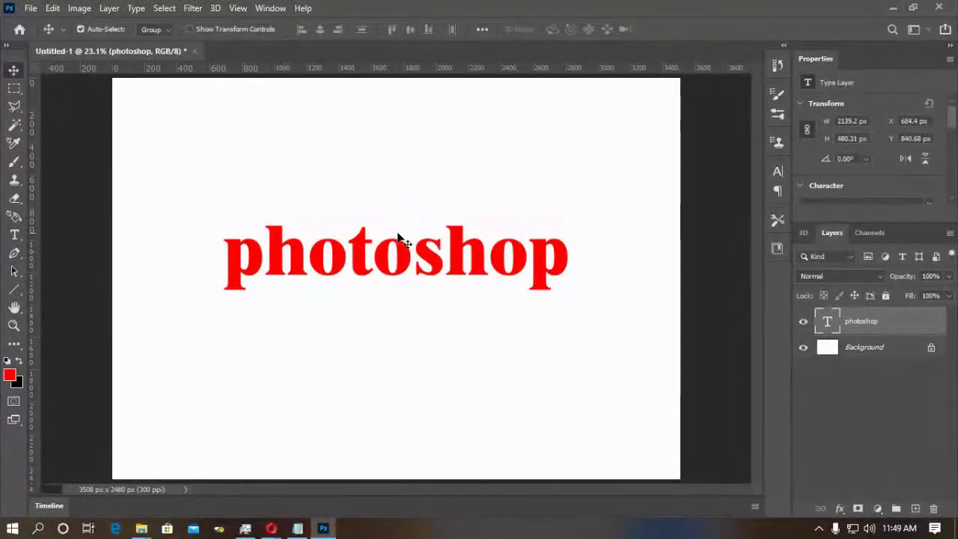
Reconfirm the Performance advanced GPU settings, with Use Graphics Processor back on.
{"action": "left_click", "coordinate": [216, 9]}
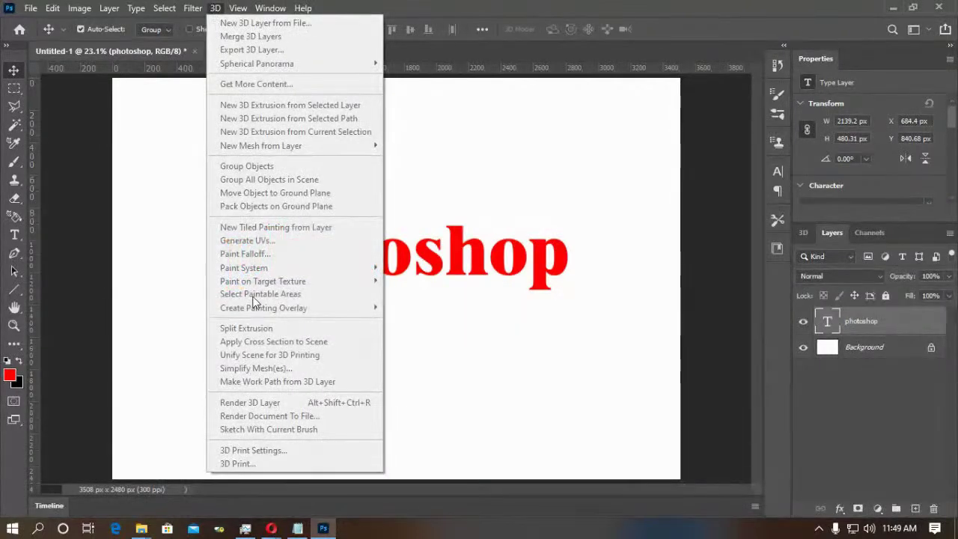
{"action": "left_click", "coordinate": [270, 8]}
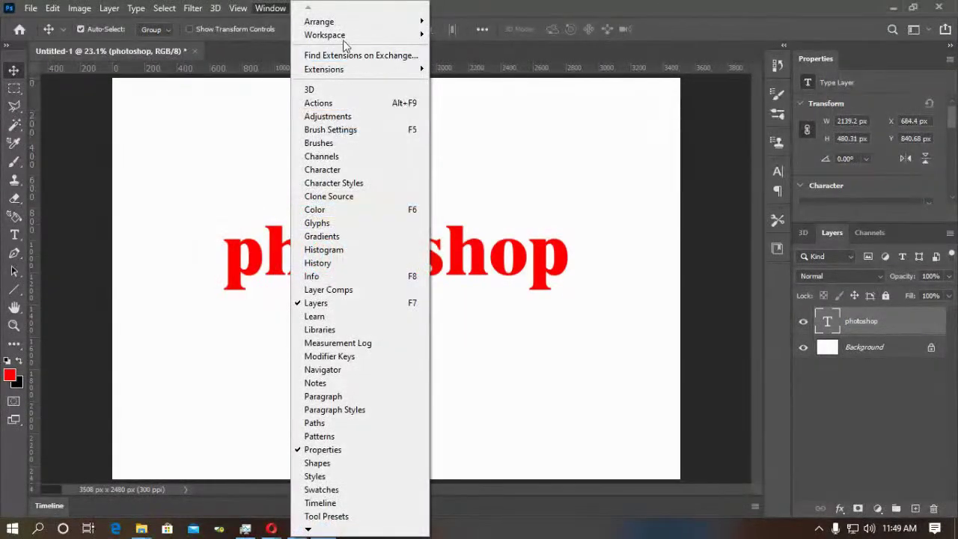
{"action": "mouse_move", "coordinate": [345, 37]}
{"action": "left_click", "coordinate": [427, 120]}
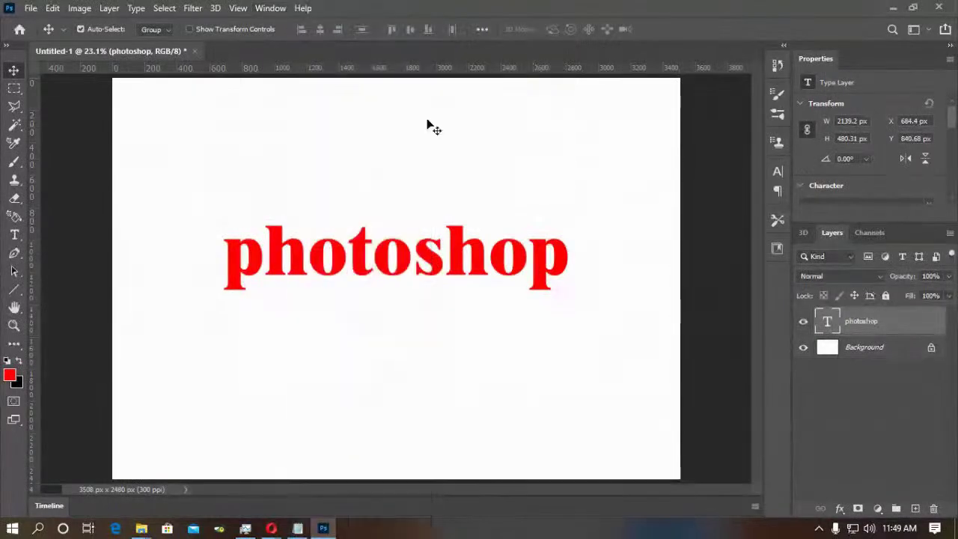
{"action": "left_click", "coordinate": [51, 8]}
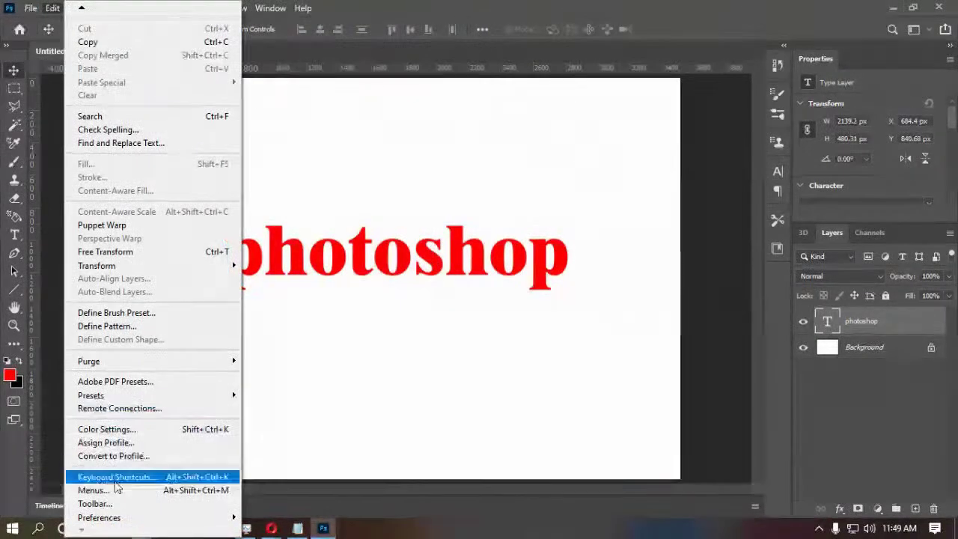
{"action": "mouse_move", "coordinate": [103, 522]}
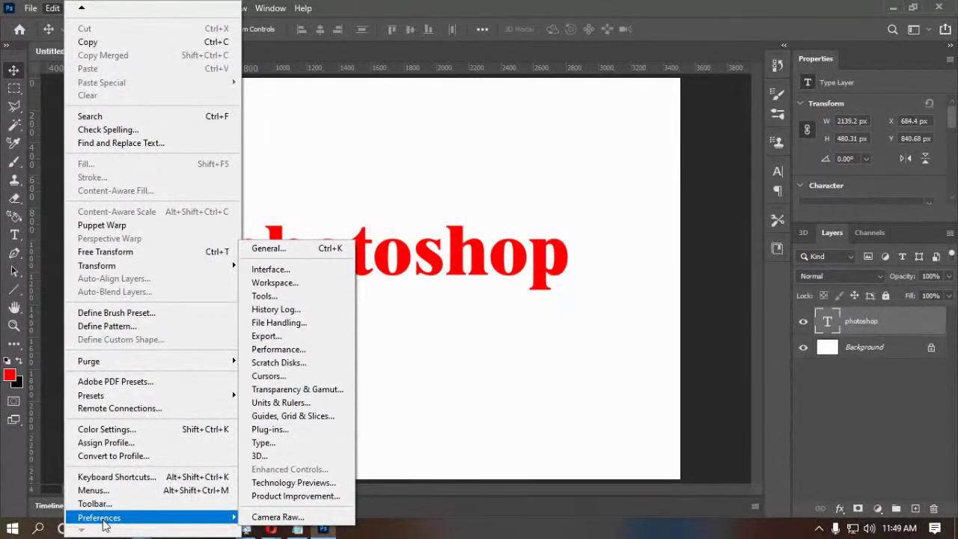
{"action": "left_click", "coordinate": [292, 350]}
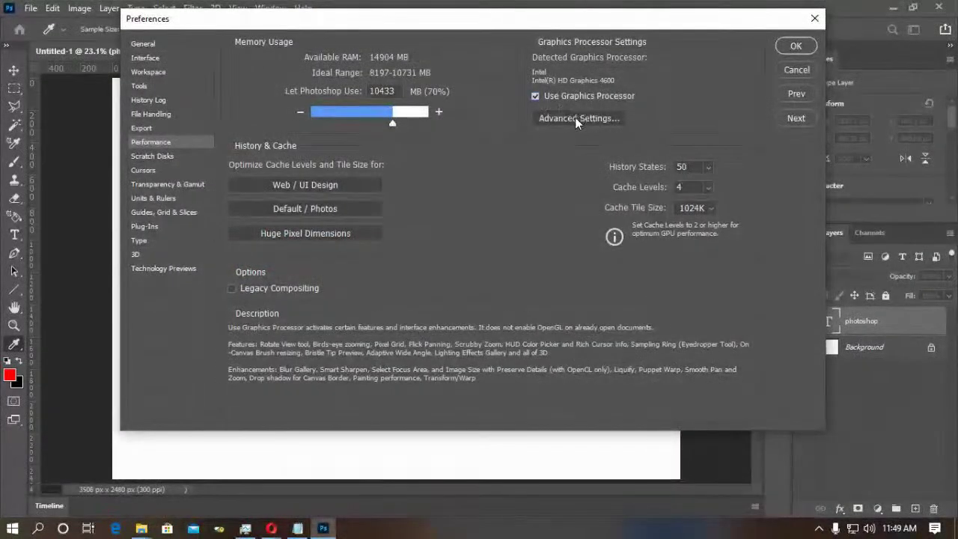
{"action": "left_click", "coordinate": [576, 118]}
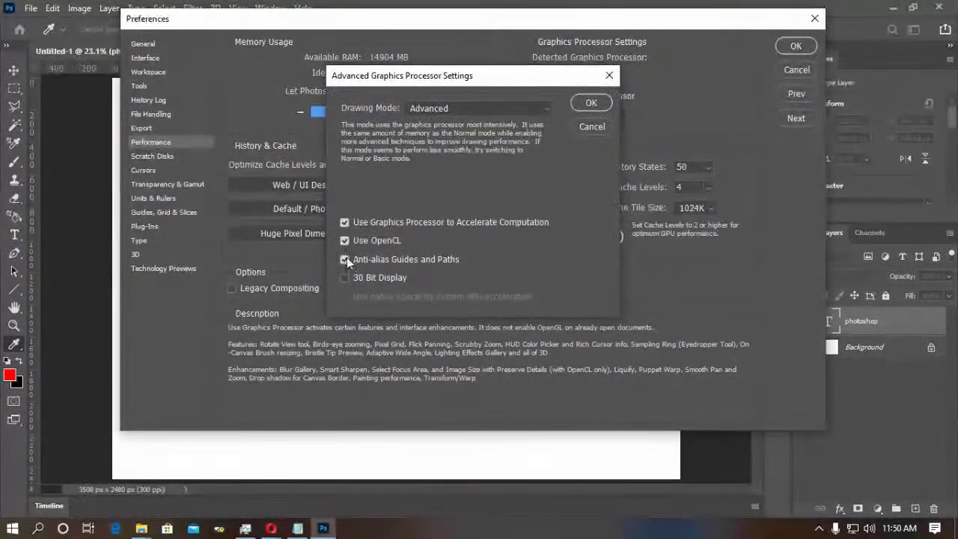
{"action": "left_click", "coordinate": [587, 97]}
{"action": "left_click", "coordinate": [785, 47]}
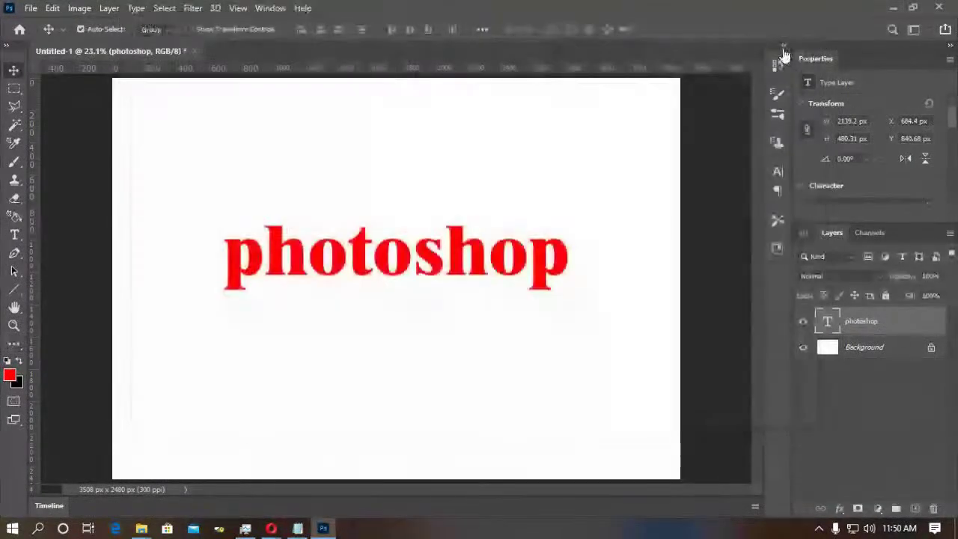
{"action": "left_click", "coordinate": [216, 9]}
Extrude the photoshop text layer into 3D, orbit to an angle, and run Generate UVs.
{"action": "mouse_move", "coordinate": [277, 148]}
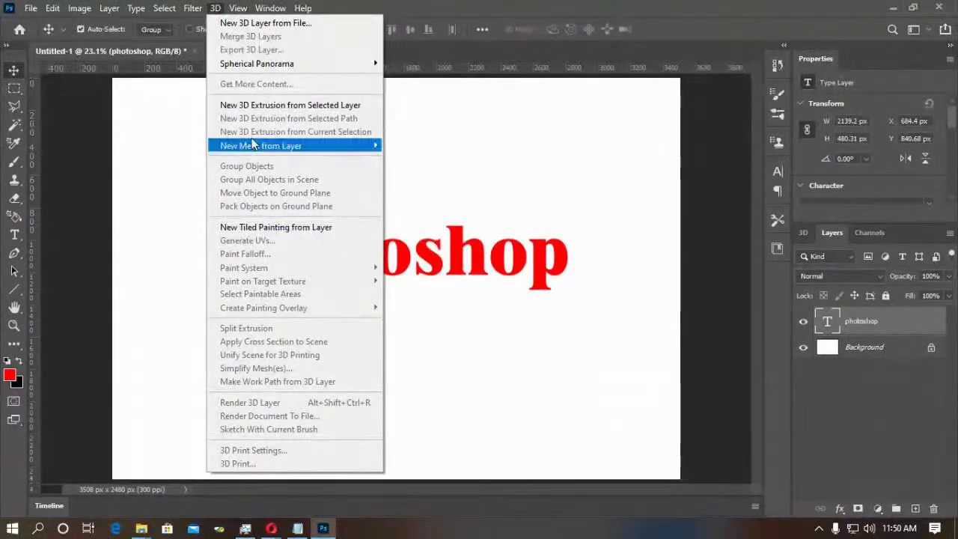
{"action": "left_click", "coordinate": [285, 106]}
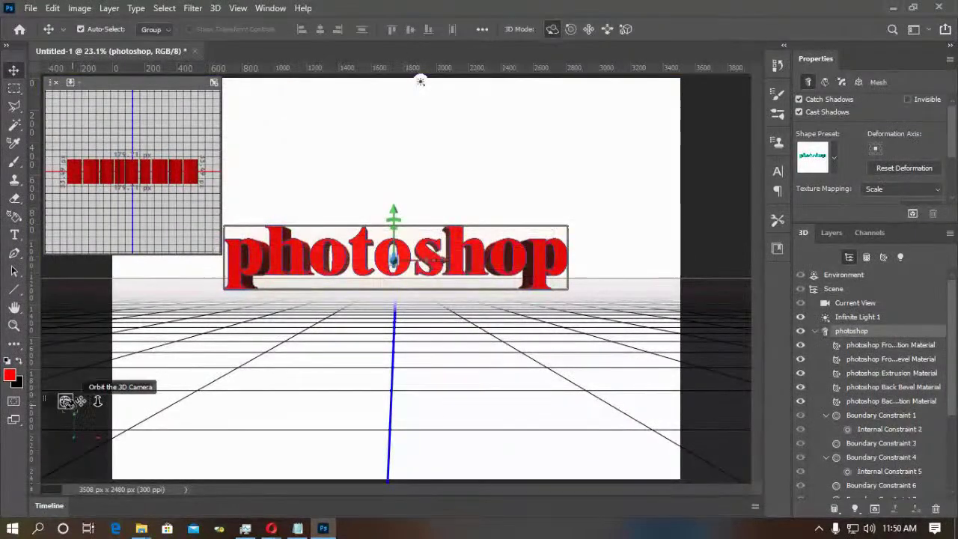
{"action": "left_click_drag", "start_coordinate": [310, 349], "coordinate": [297, 352]}
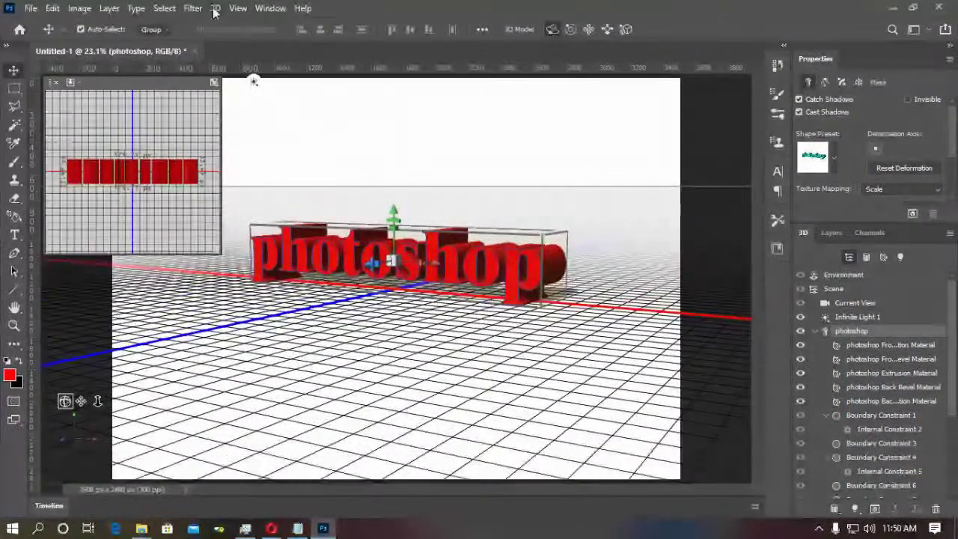
{"action": "left_click", "coordinate": [215, 8]}
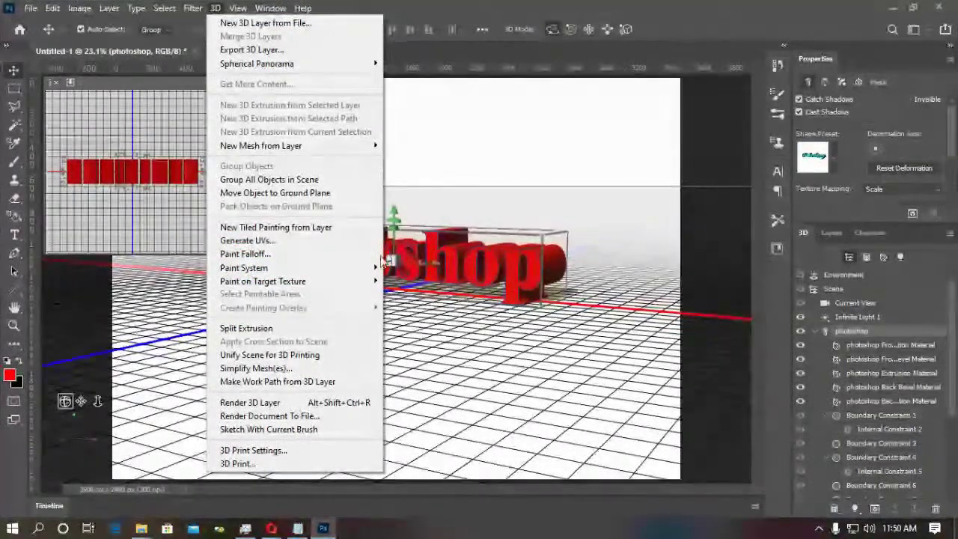
{"action": "left_click", "coordinate": [258, 240]}
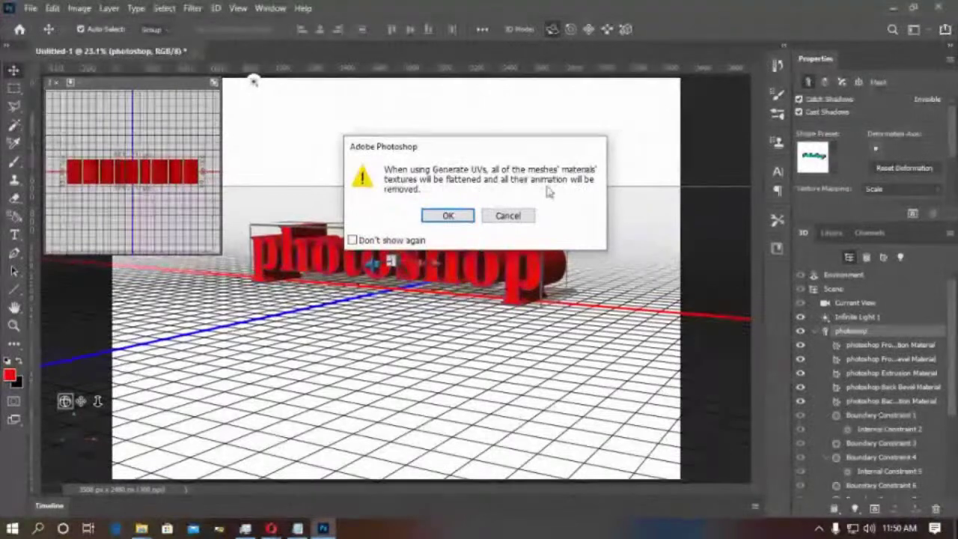
Accept the Generate UVs warning and options, then select the photoshop mesh's merged material.
{"action": "left_click", "coordinate": [448, 216]}
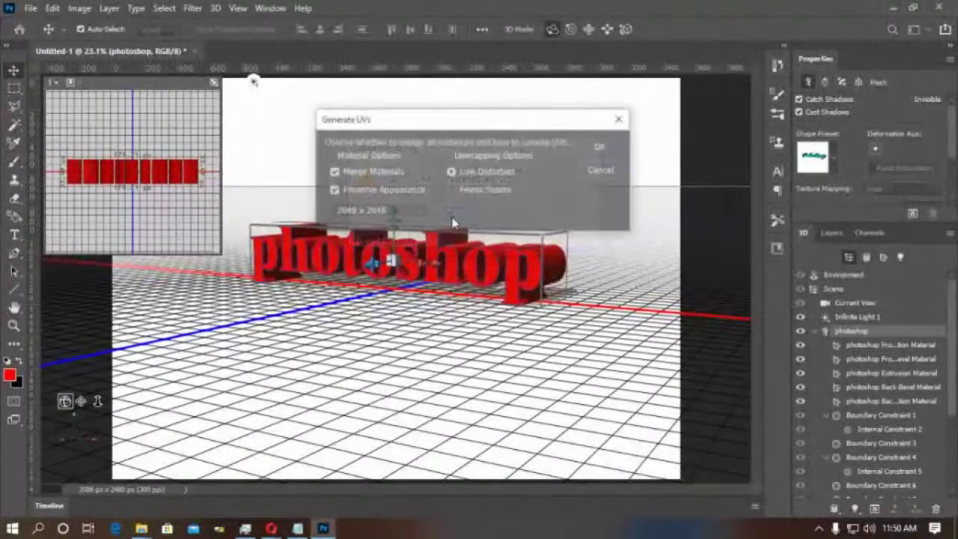
{"action": "left_click", "coordinate": [602, 149]}
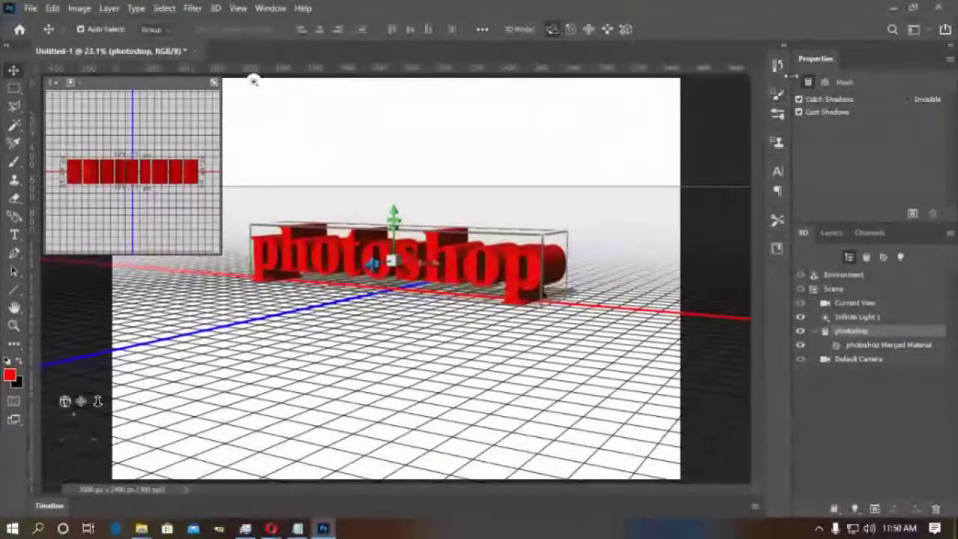
{"action": "left_click", "coordinate": [882, 257]}
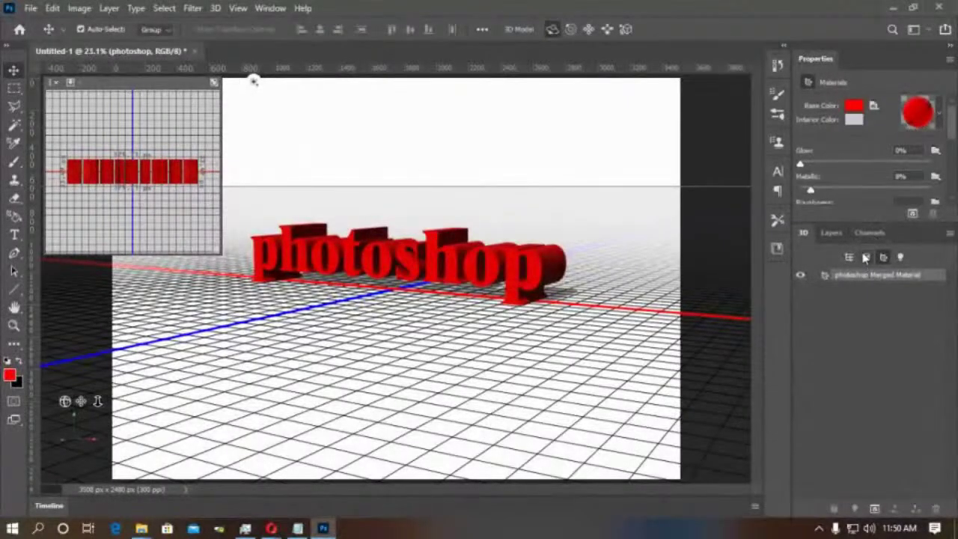
{"action": "left_click", "coordinate": [866, 257]}
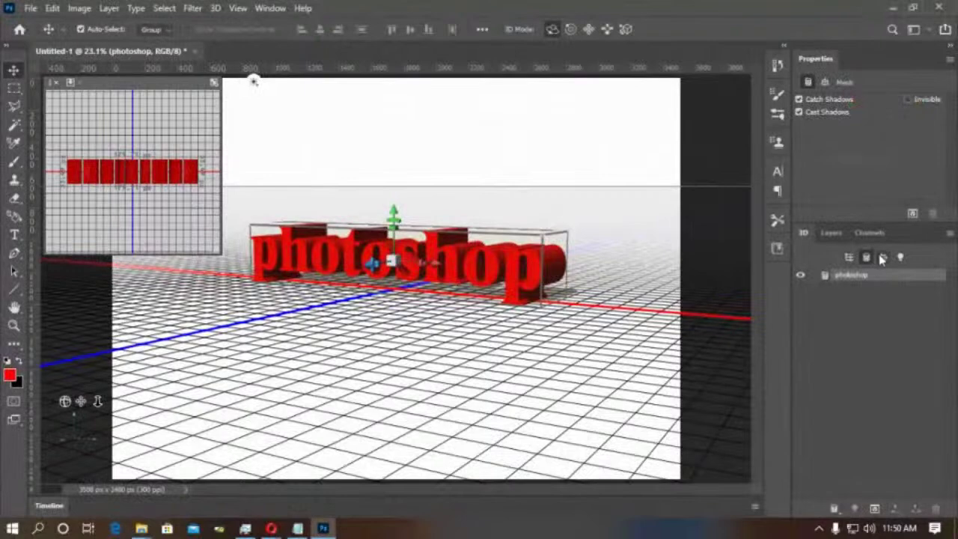
{"action": "left_click", "coordinate": [883, 258]}
Apply New Tiled Painting from Layer and orbit to inspect the repeated text.
{"action": "left_click", "coordinate": [215, 8]}
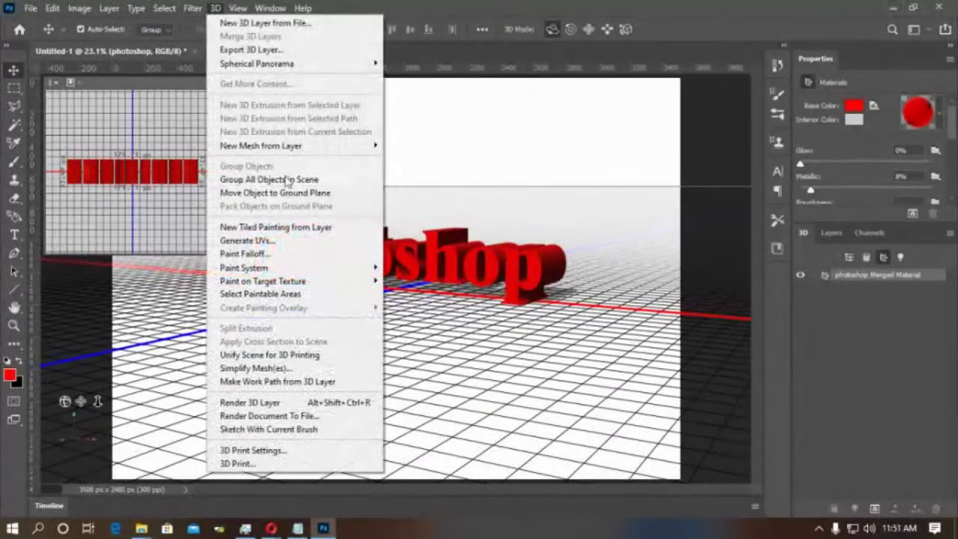
{"action": "left_click", "coordinate": [285, 232]}
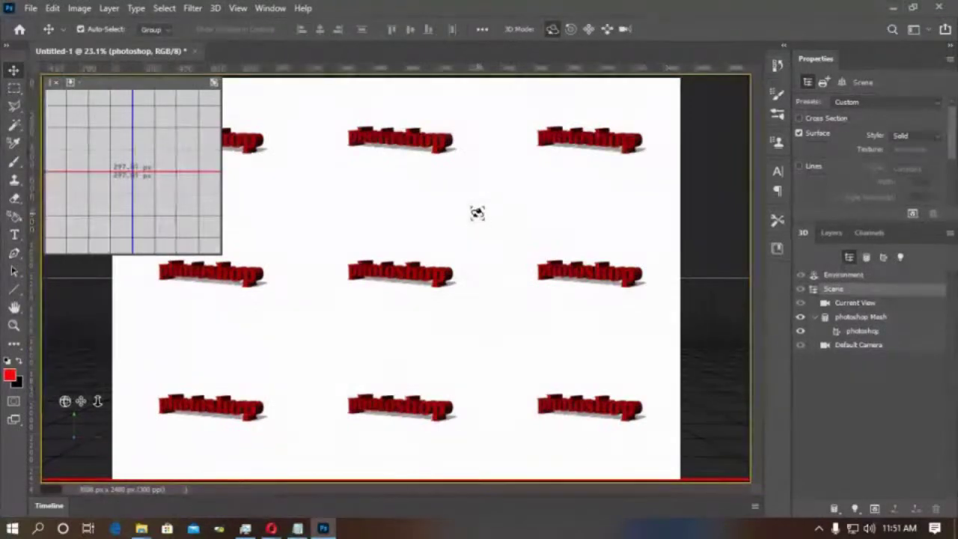
{"action": "left_click_drag", "start_coordinate": [439, 219], "coordinate": [372, 229]}
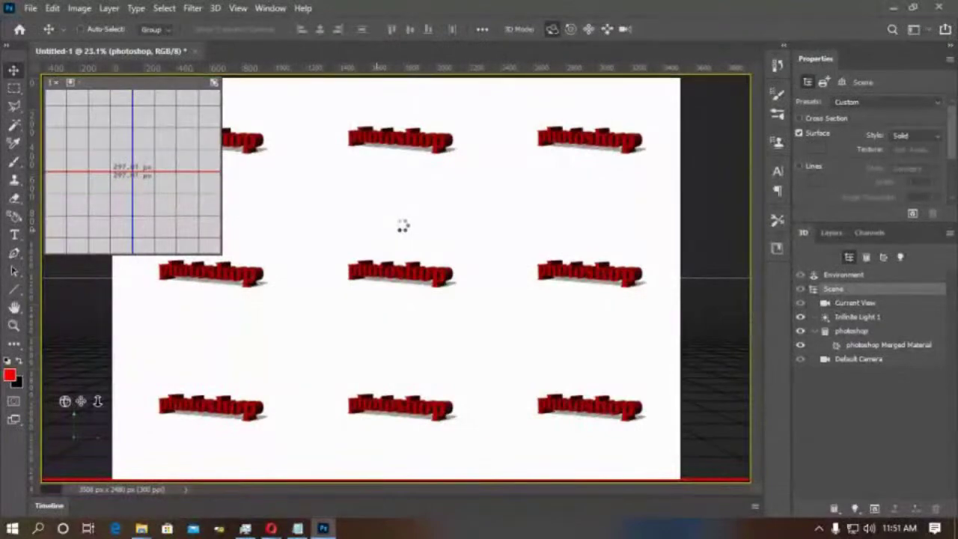
{"action": "left_click", "coordinate": [215, 7]}
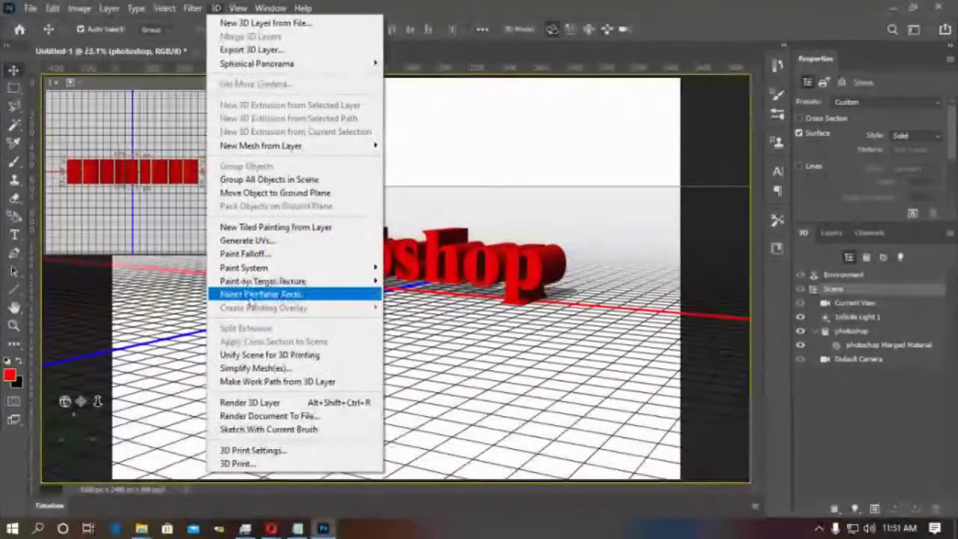
Render the 3D photoshop text layer with its soft shadow, then stop the render.
{"action": "mouse_move", "coordinate": [265, 284]}
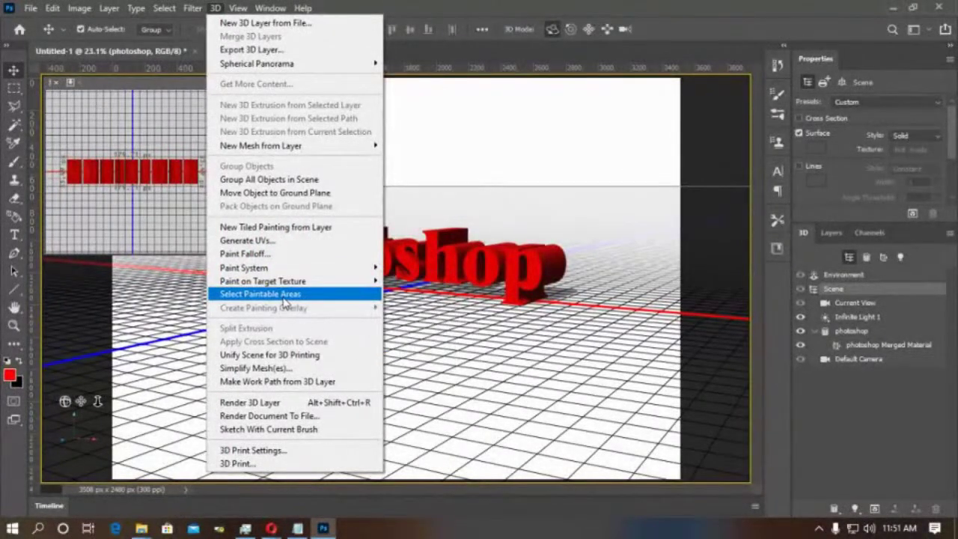
{"action": "mouse_move", "coordinate": [285, 271]}
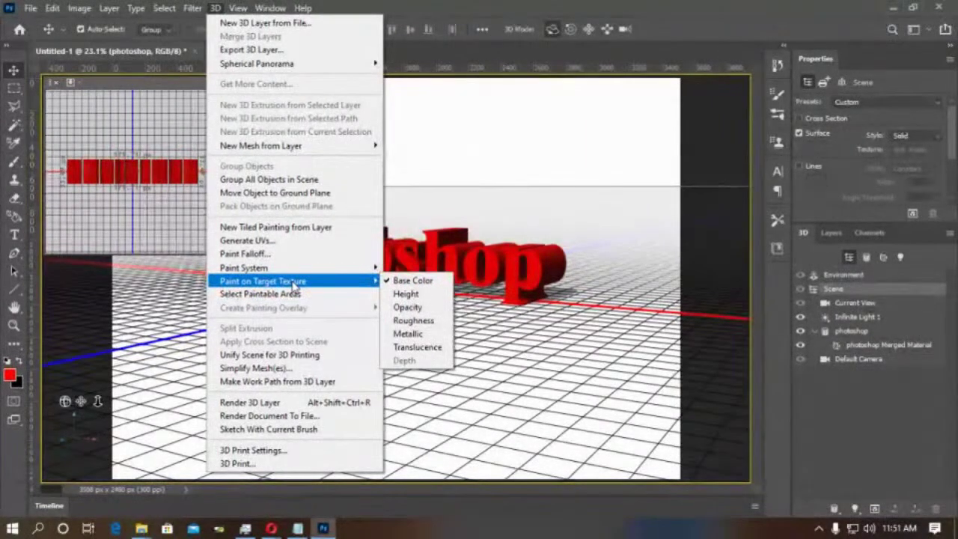
{"action": "left_click", "coordinate": [266, 406]}
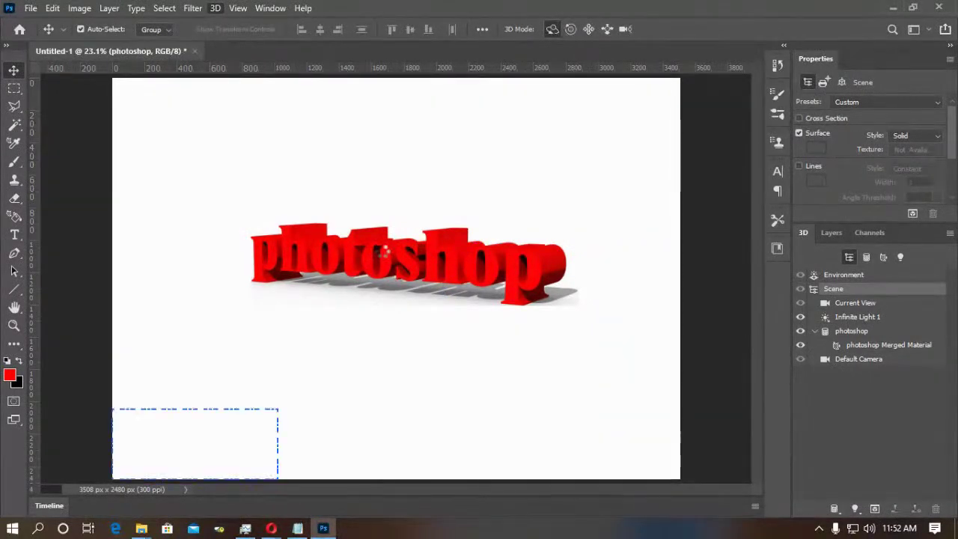
{"action": "key", "text": "Escape"}
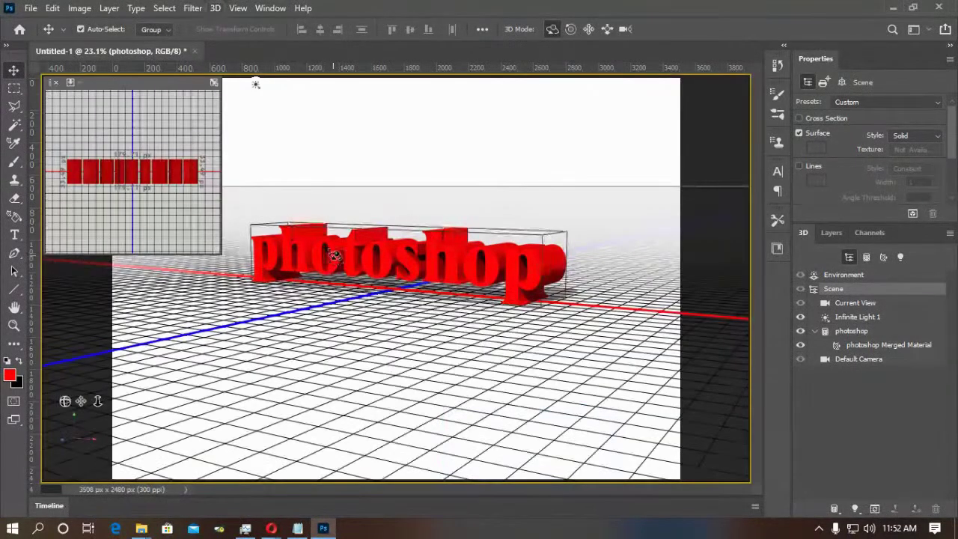
Turn the red photoshop text layer into a Sphere preset 3D mesh with its own Sphere_Material.
{"action": "left_click", "coordinate": [214, 8]}
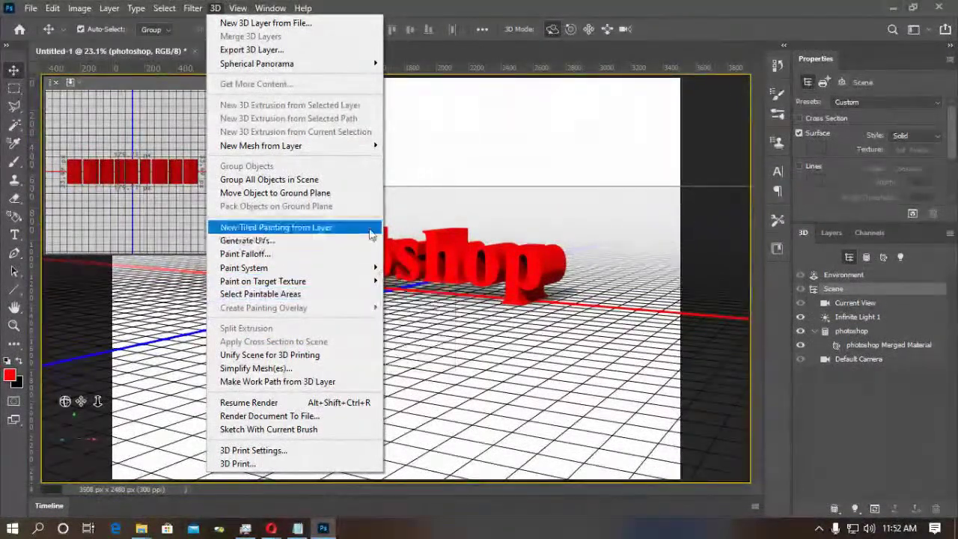
{"action": "left_click", "coordinate": [515, 229]}
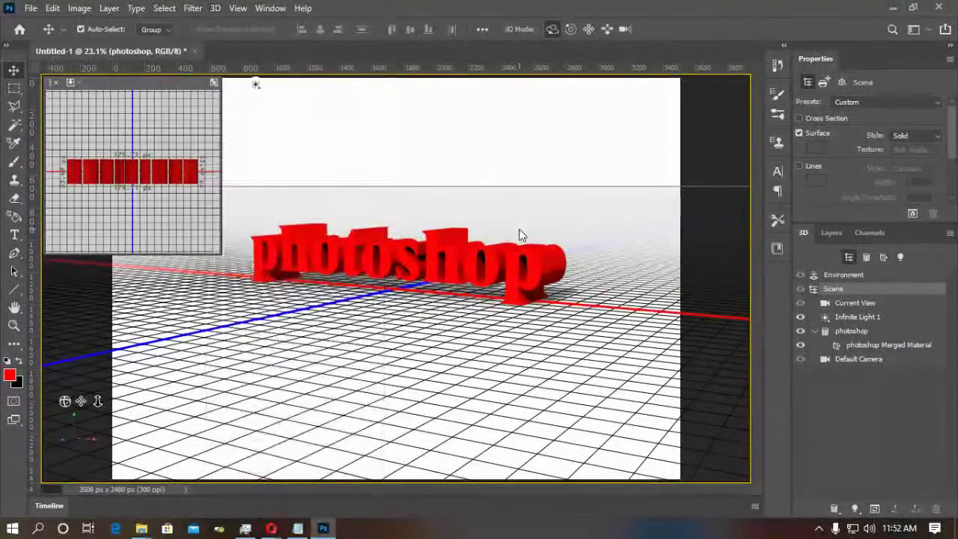
{"action": "left_click", "coordinate": [194, 9]}
{"action": "mouse_move", "coordinate": [215, 9]}
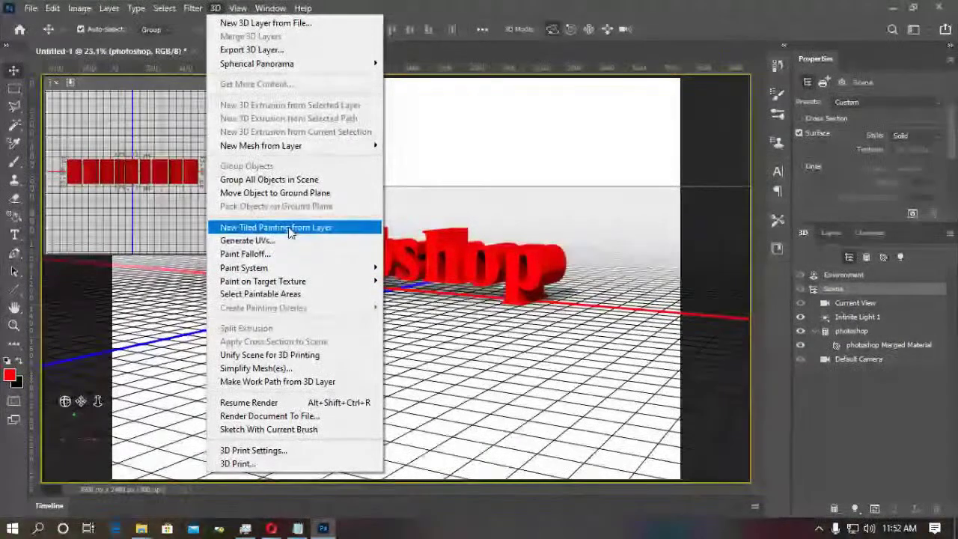
{"action": "mouse_move", "coordinate": [352, 146]}
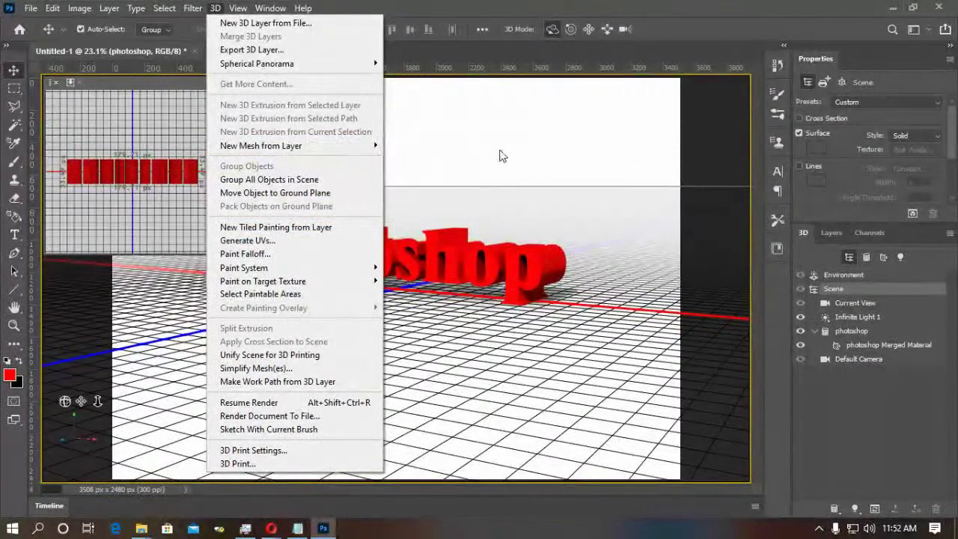
{"action": "mouse_move", "coordinate": [434, 159]}
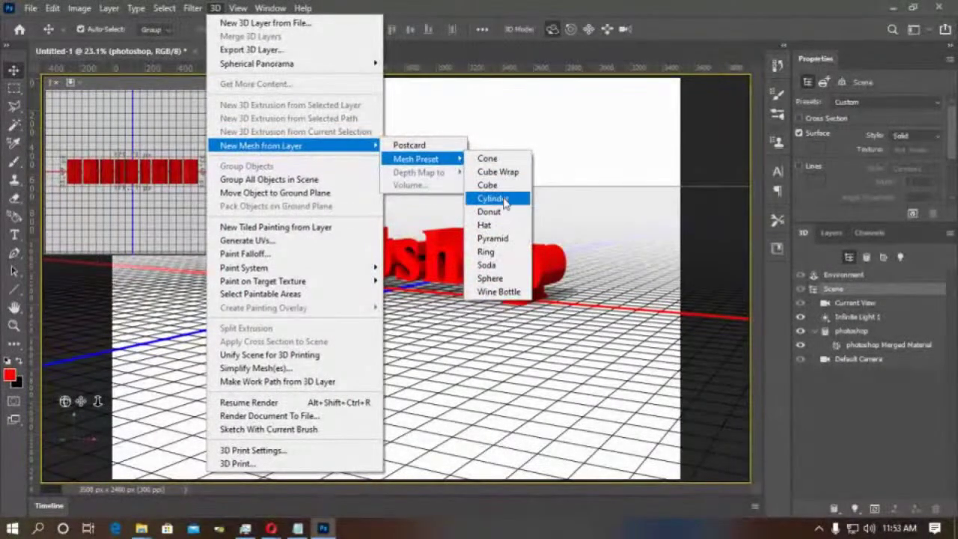
{"action": "left_click", "coordinate": [497, 278]}
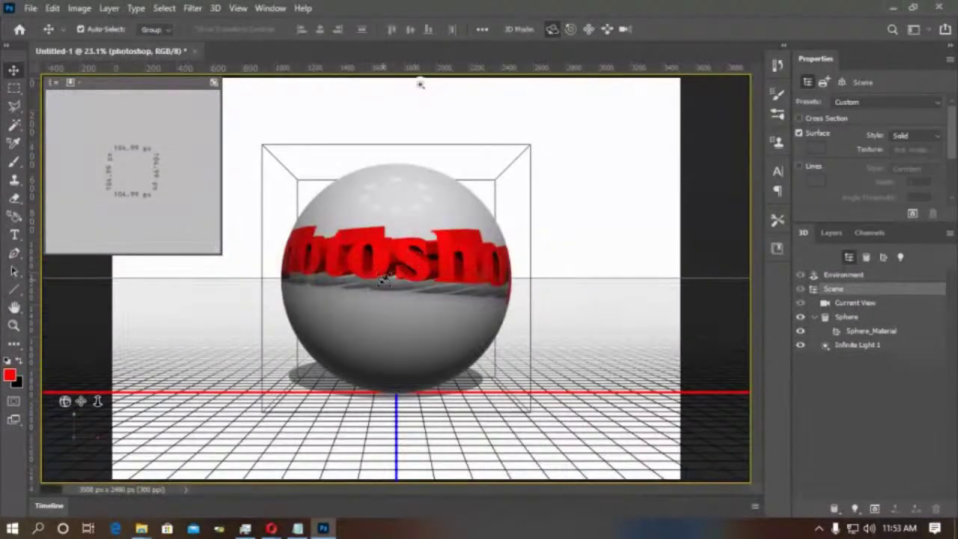
Orbit the scene to show the red photoshop lettering wrapped around the white sphere on the grid.
{"action": "left_click_drag", "start_coordinate": [384, 279], "coordinate": [557, 85]}
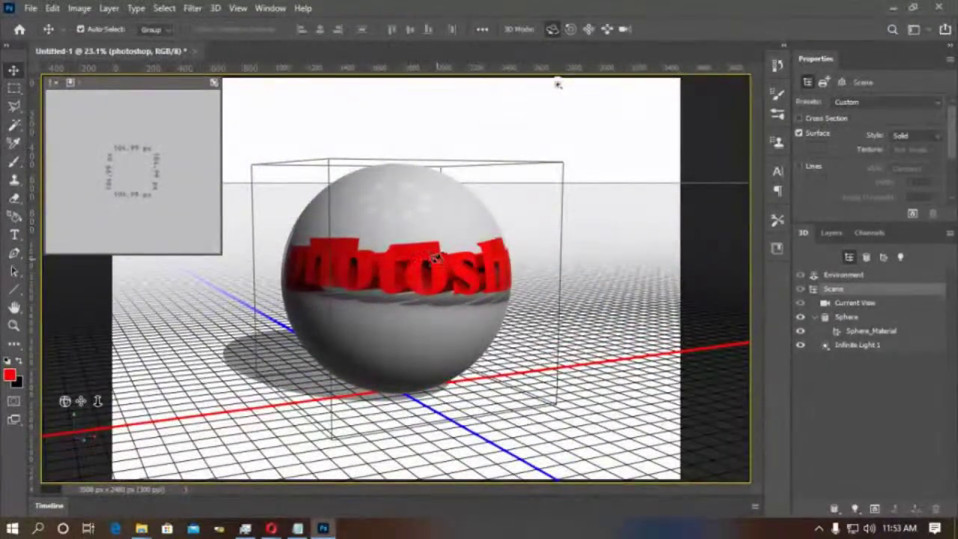
In a new Opera tab, search Google Images for 'soda texture'.
{"action": "mouse_move", "coordinate": [272, 526]}
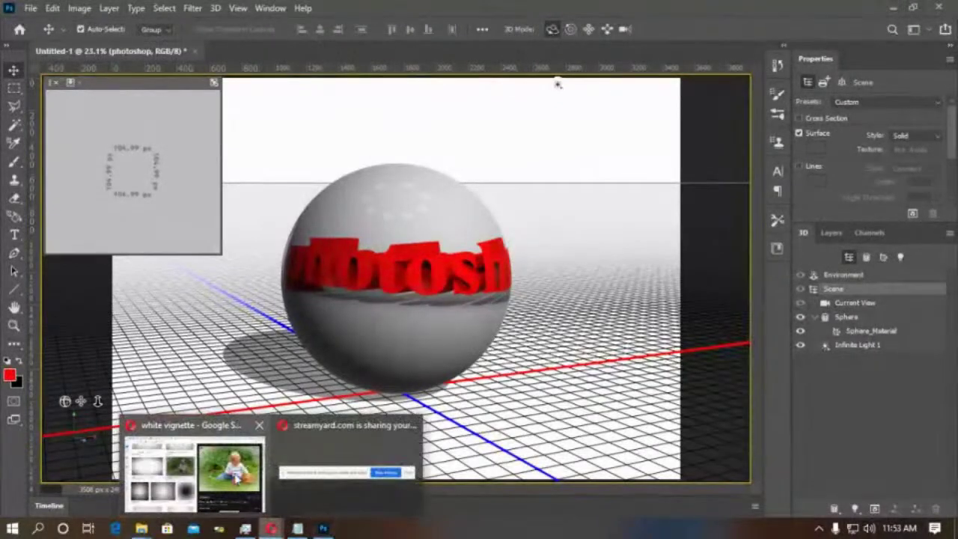
{"action": "left_click", "coordinate": [239, 479]}
{"action": "left_click", "coordinate": [428, 13]}
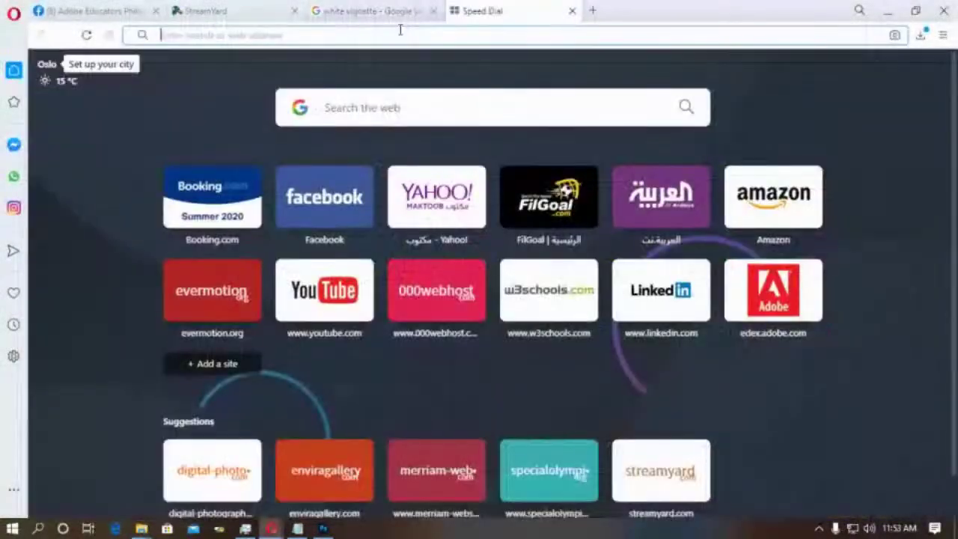
{"action": "type", "text": "so"}
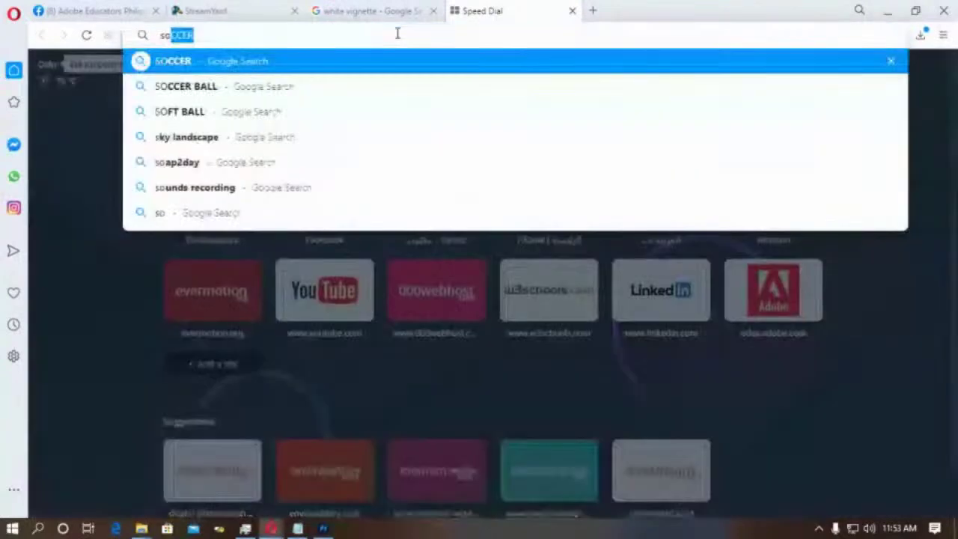
{"action": "type", "text": "da texture"}
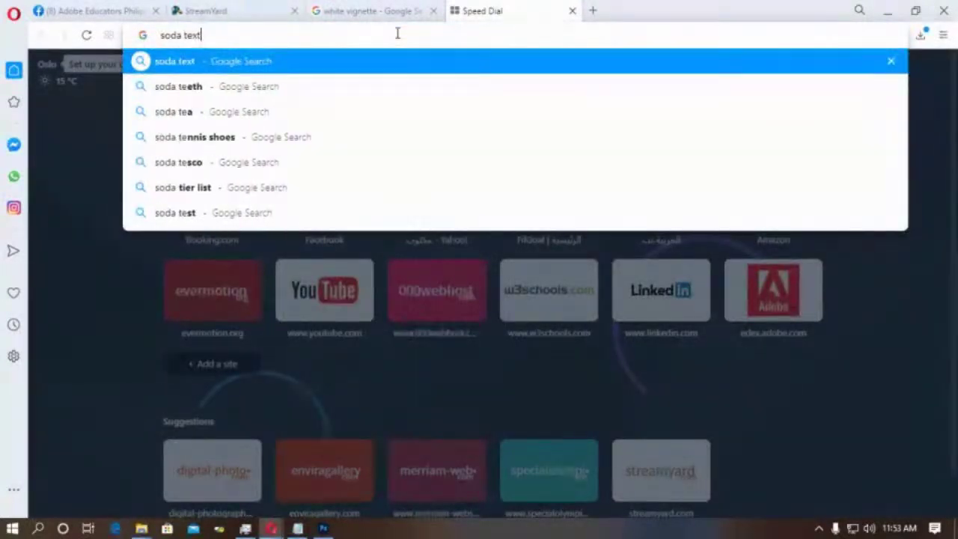
{"action": "key", "text": "Return"}
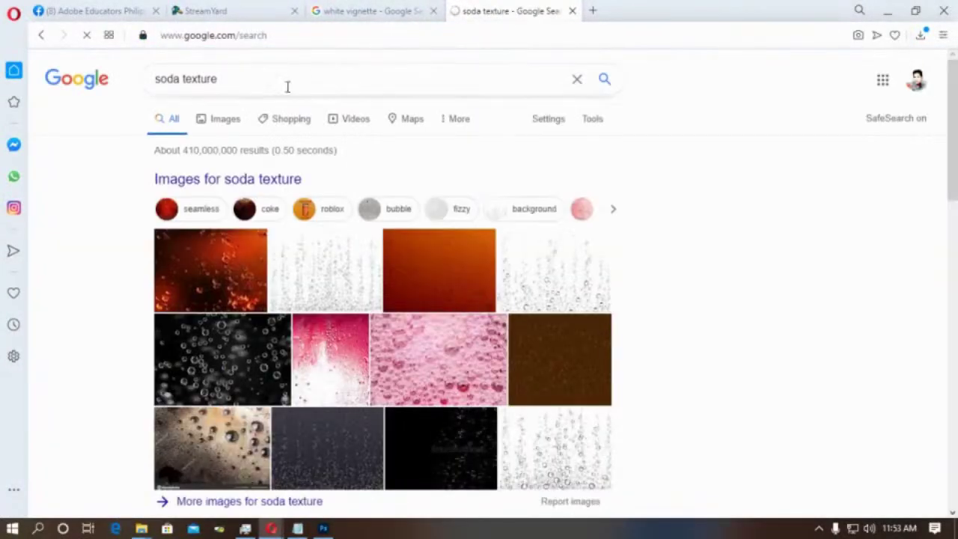
{"action": "left_click", "coordinate": [231, 122]}
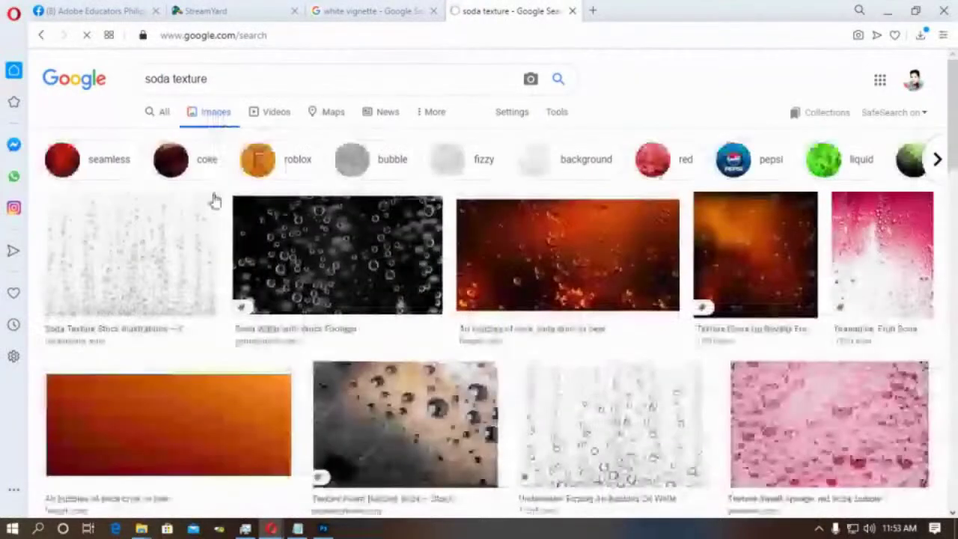
Preview the Coca-Cola can texture-mapping image and bring up its link options.
{"action": "scroll", "coordinate": [658, 303], "scroll_direction": "down", "scroll_amount": 5}
{"action": "scroll", "coordinate": [662, 302], "scroll_direction": "down", "scroll_amount": 10}
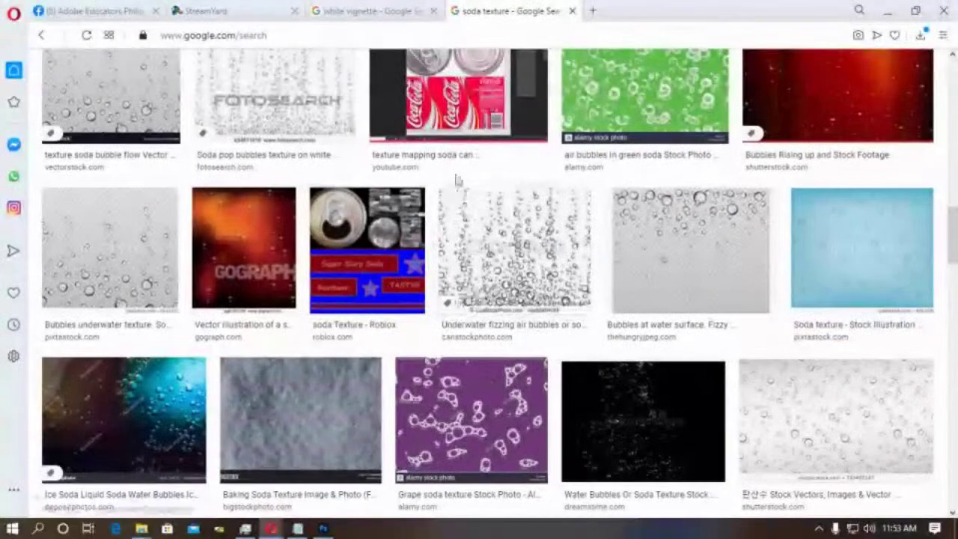
{"action": "left_click", "coordinate": [441, 102]}
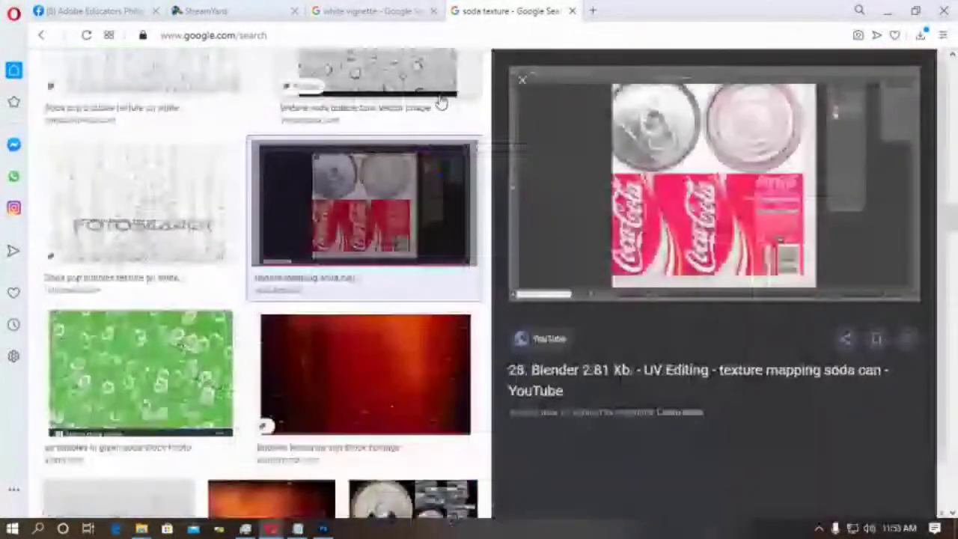
{"action": "scroll", "coordinate": [702, 217], "scroll_direction": "down", "scroll_amount": 2}
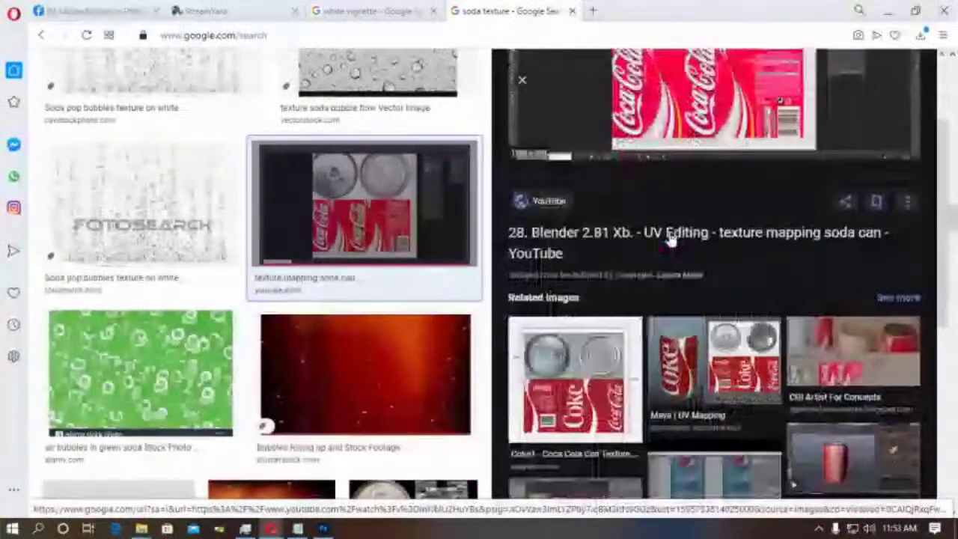
{"action": "scroll", "coordinate": [717, 155], "scroll_direction": "up", "scroll_amount": 1}
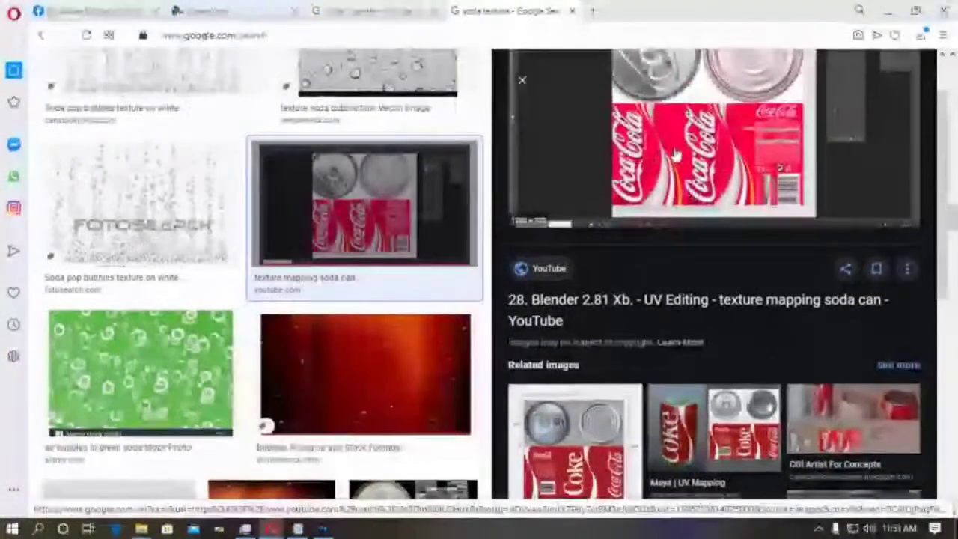
{"action": "right_click", "coordinate": [685, 156]}
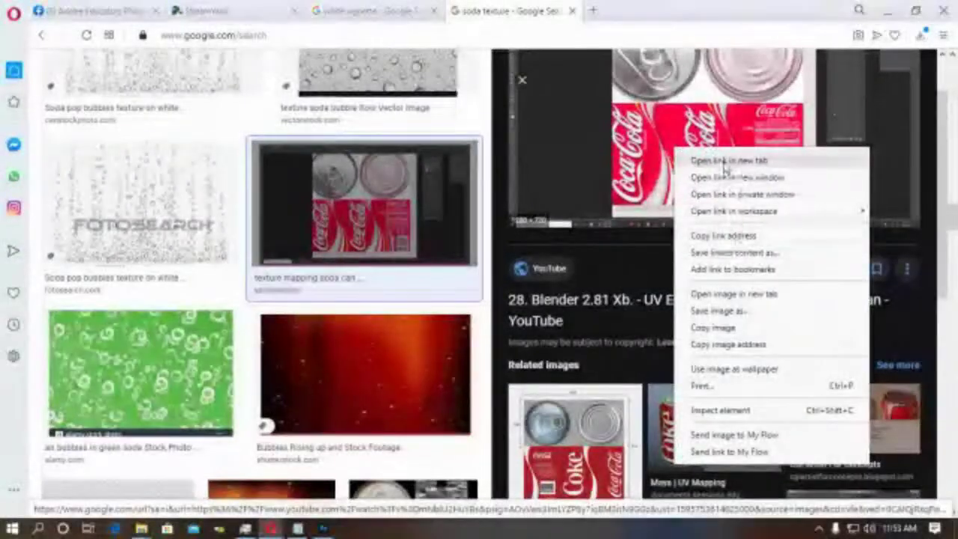
Open the can image's source and close the two YouTube video tabs.
{"action": "left_click", "coordinate": [717, 160]}
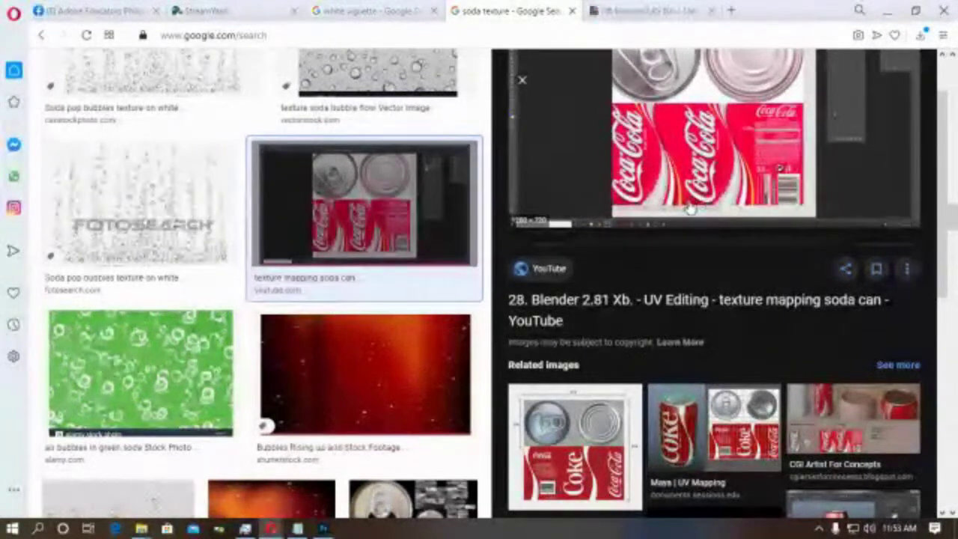
{"action": "left_click", "coordinate": [685, 167]}
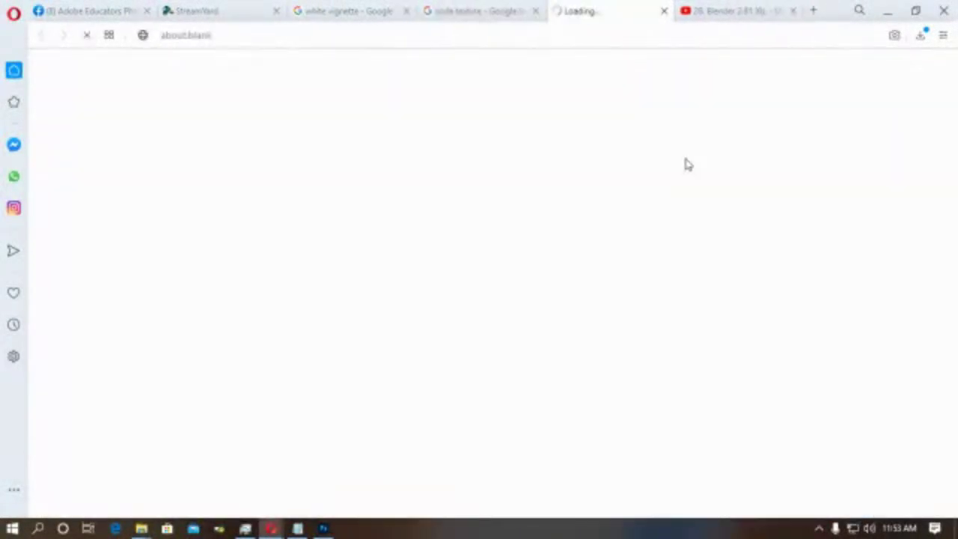
{"action": "left_click", "coordinate": [721, 11]}
{"action": "left_click", "coordinate": [795, 11]}
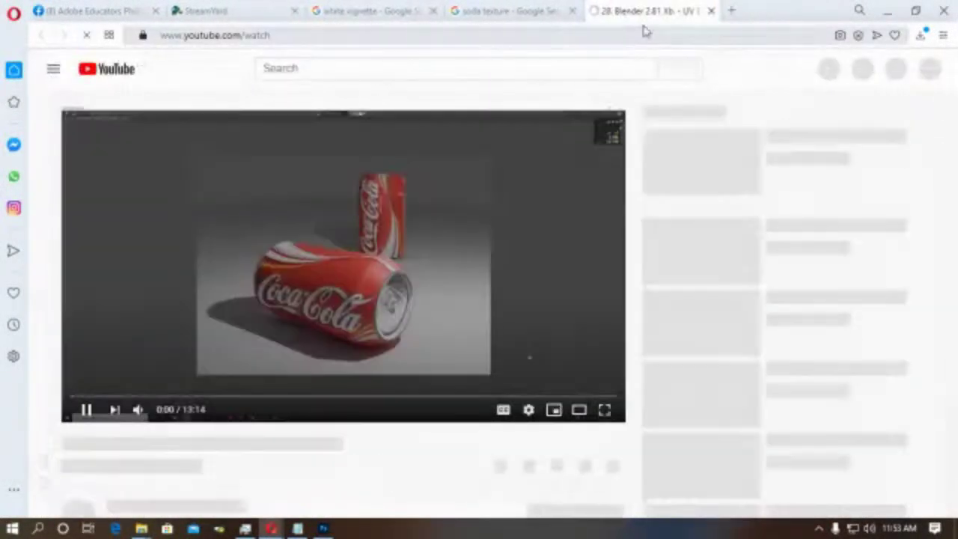
{"action": "left_click", "coordinate": [709, 11]}
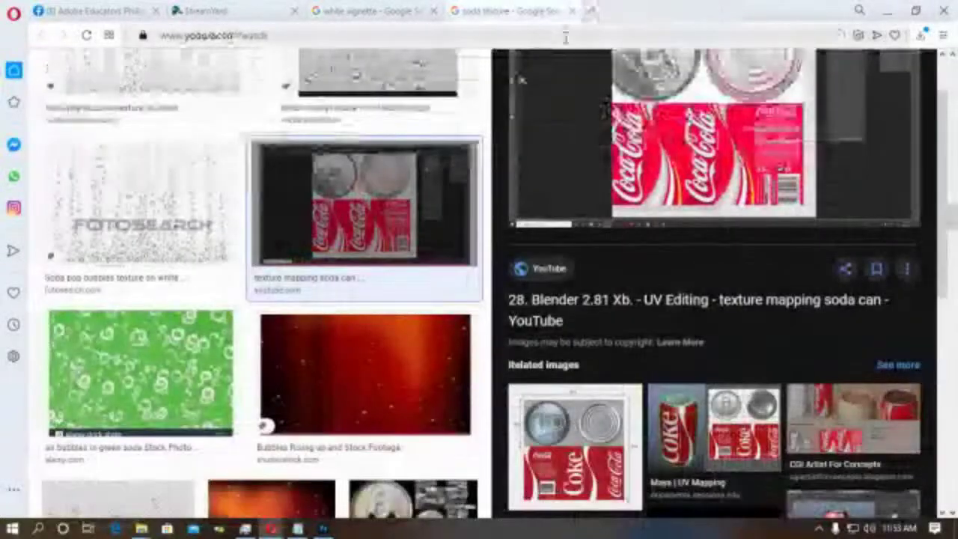
Save the flat Coke can texture PNG to disk, then close the search tab and minimize Opera.
{"action": "scroll", "coordinate": [595, 388], "scroll_direction": "down", "scroll_amount": 2}
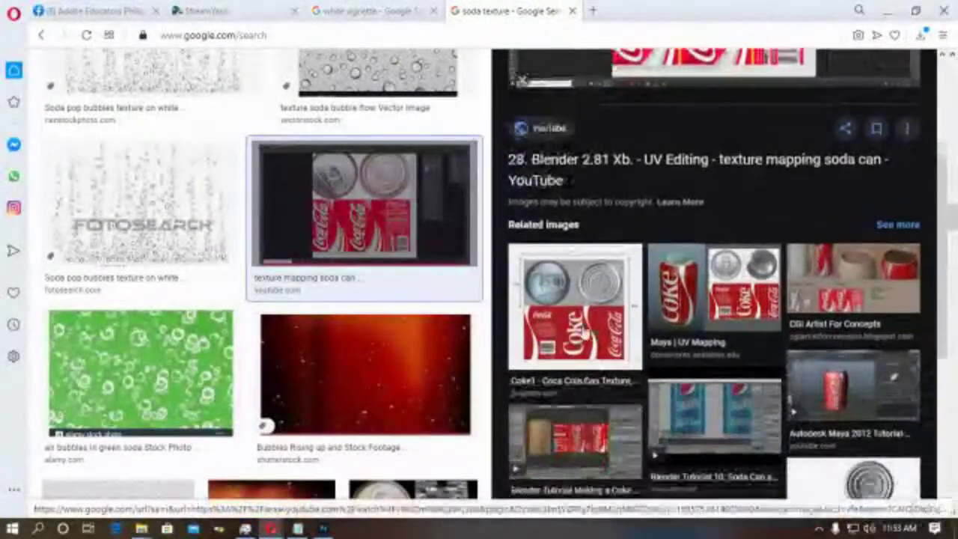
{"action": "left_click", "coordinate": [591, 323]}
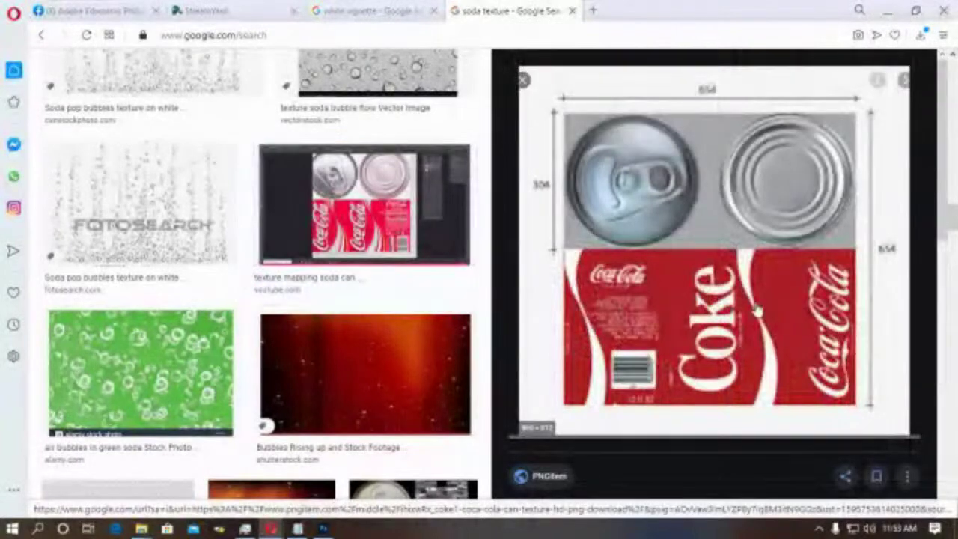
{"action": "right_click", "coordinate": [708, 301]}
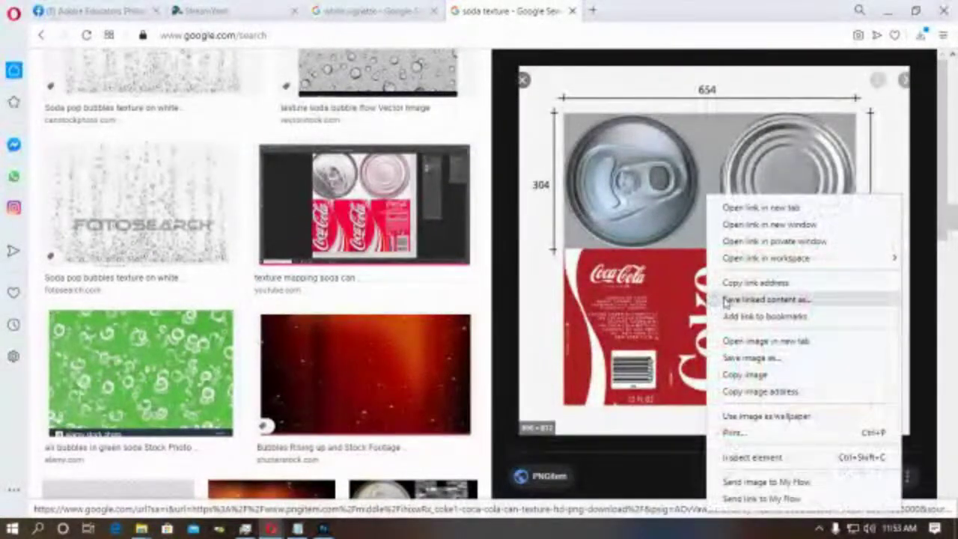
{"action": "left_click", "coordinate": [771, 365]}
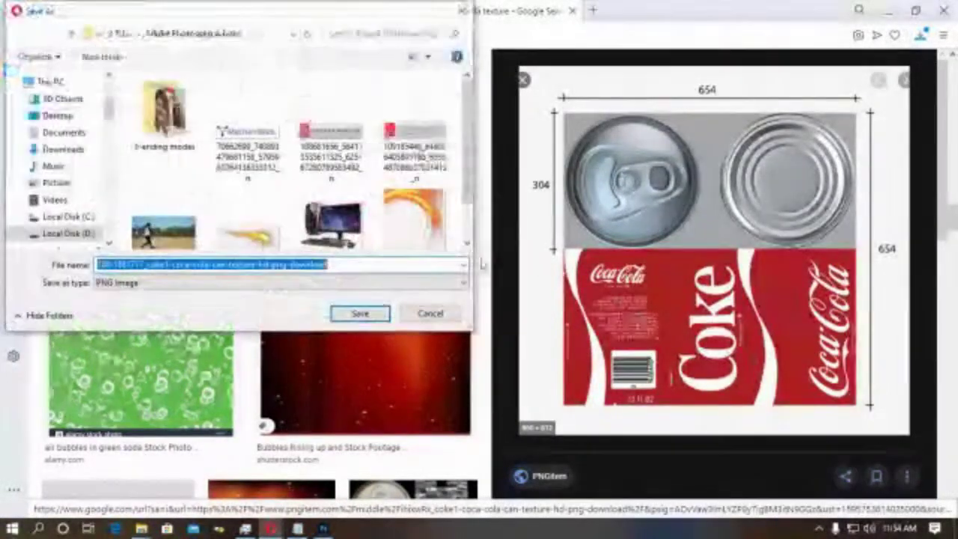
{"action": "left_click", "coordinate": [384, 311]}
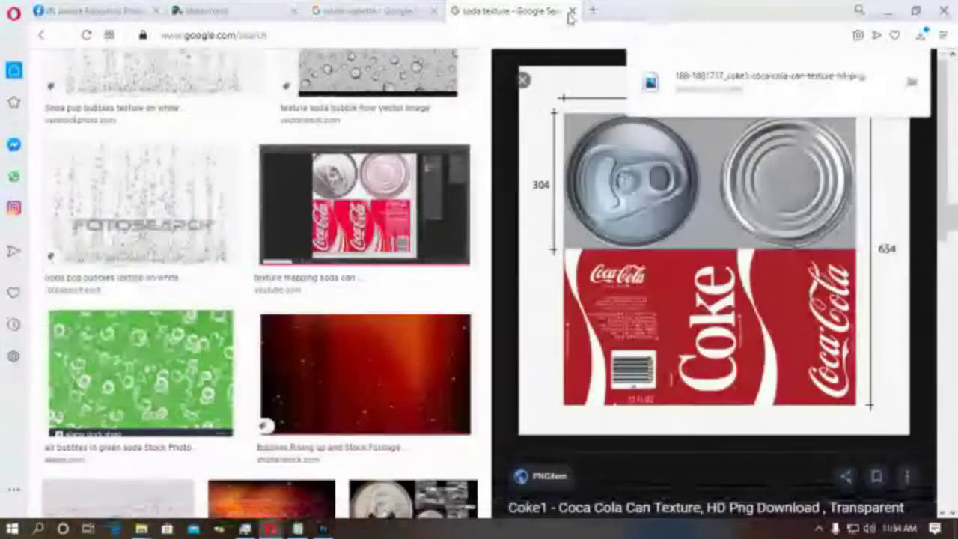
{"action": "left_click", "coordinate": [572, 10]}
{"action": "left_click", "coordinate": [887, 12]}
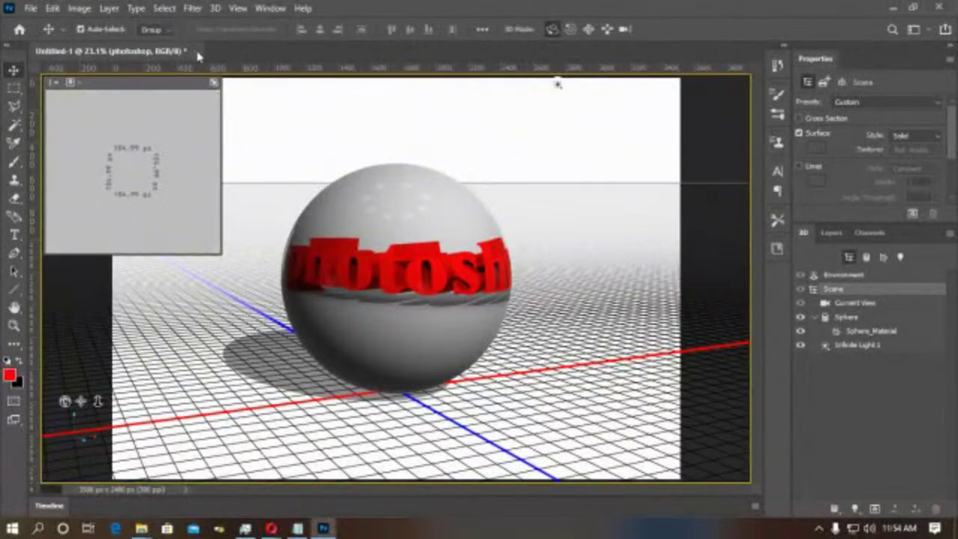
Discard the Untitled-1 sphere document and open the coca-cola can texture PNG with Ctrl+O.
{"action": "left_click", "coordinate": [193, 51]}
{"action": "left_click", "coordinate": [473, 206]}
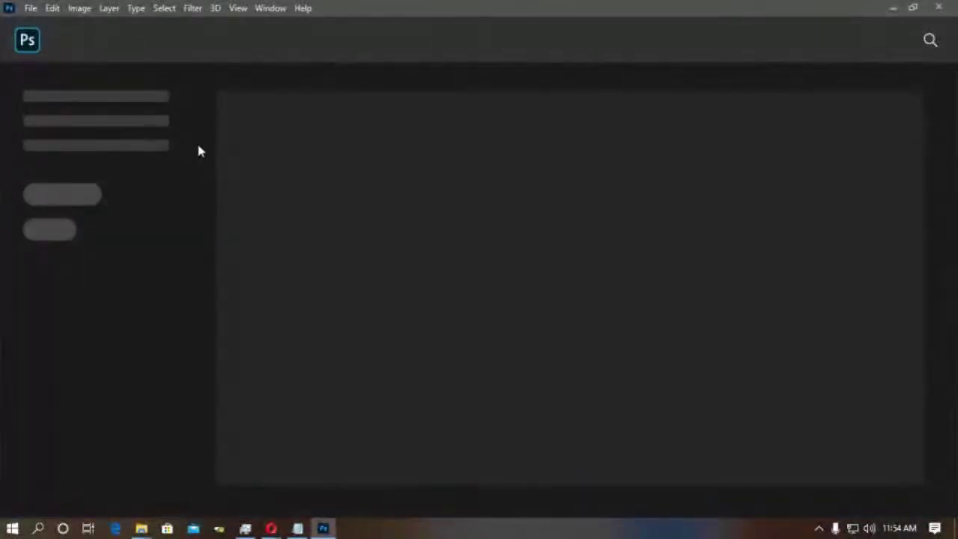
{"action": "key", "text": "ctrl+o"}
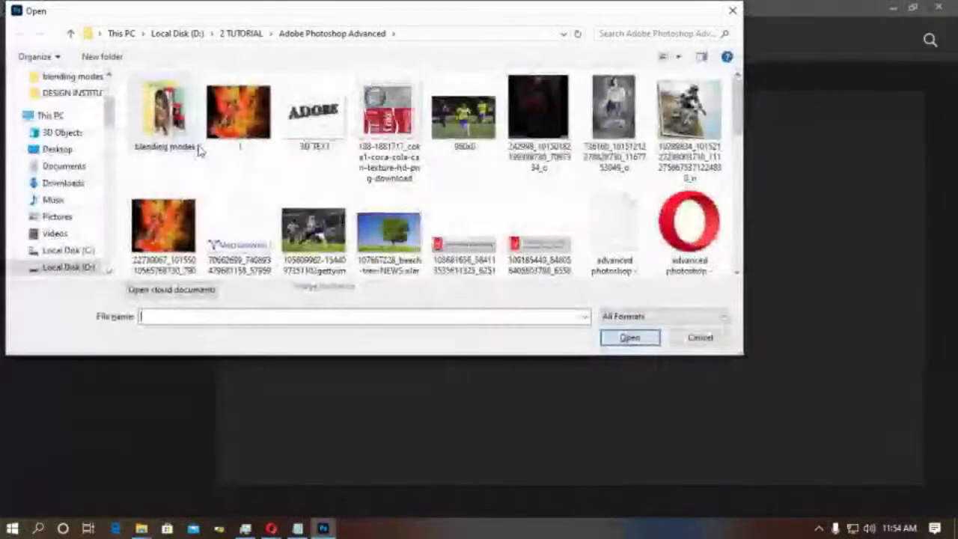
{"action": "left_click", "coordinate": [387, 120]}
{"action": "double_click", "coordinate": [386, 123]}
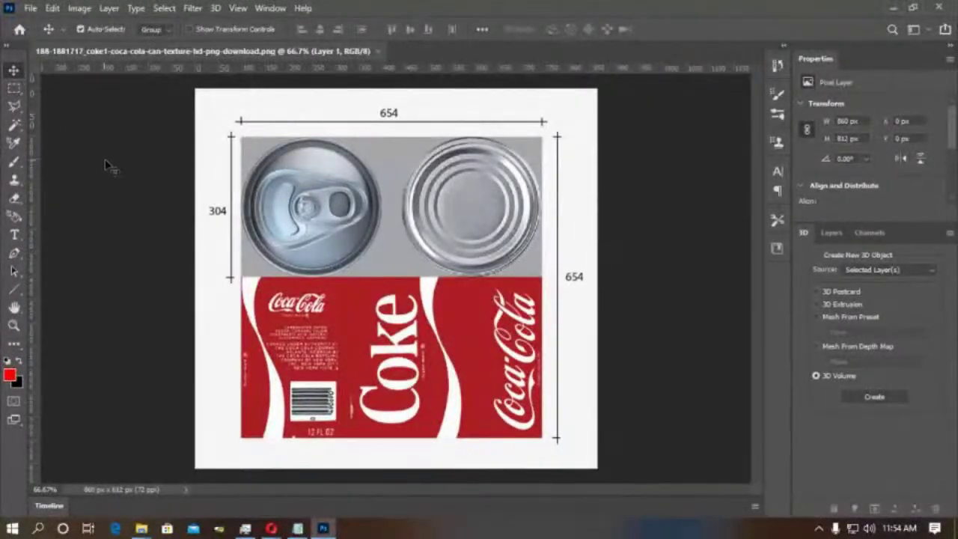
Crop the texture's top, bottom, left and right edges to the red label strip.
{"action": "key", "text": "c"}
{"action": "left_click_drag", "start_coordinate": [386, 87], "coordinate": [395, 181]}
{"action": "left_click_drag", "start_coordinate": [393, 372], "coordinate": [394, 361]}
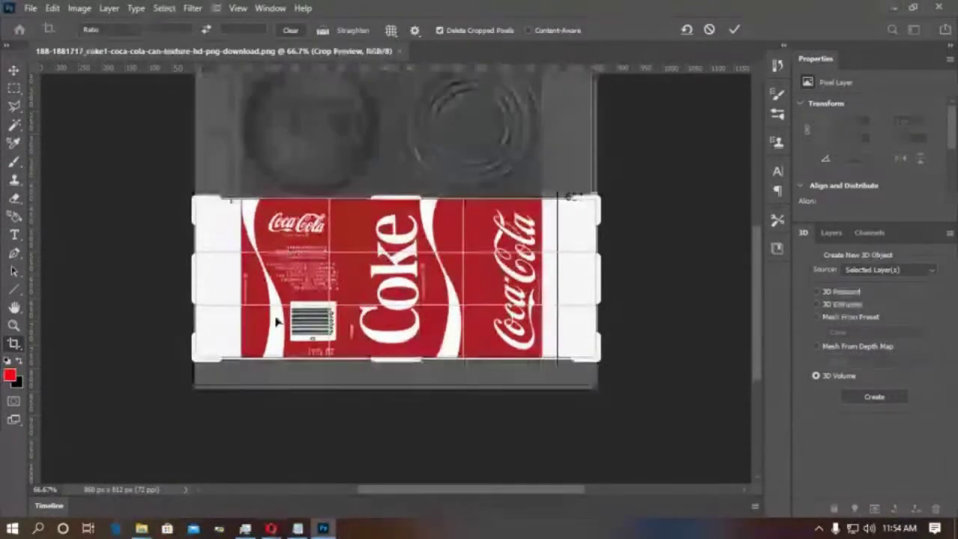
{"action": "left_click_drag", "start_coordinate": [193, 277], "coordinate": [216, 281]}
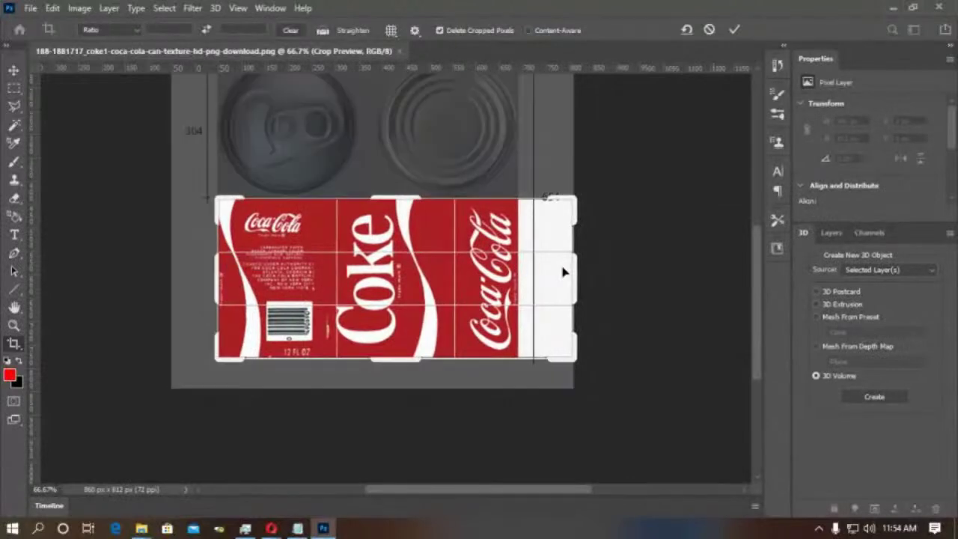
{"action": "left_click_drag", "start_coordinate": [569, 272], "coordinate": [547, 270]}
{"action": "key", "text": "Return"}
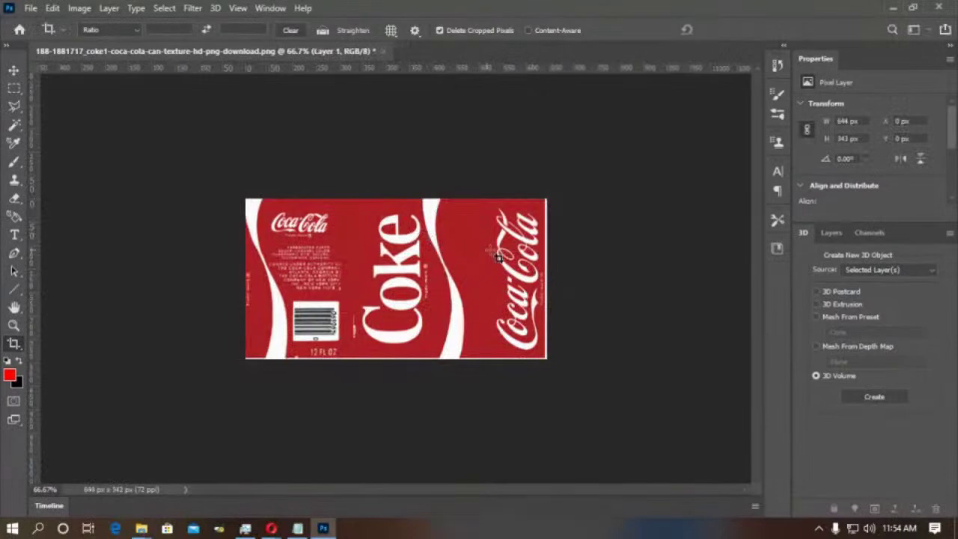
Trim the crop's right edge slightly and apply the refined crop.
{"action": "left_click", "coordinate": [523, 270]}
{"action": "key", "text": "ctrl+0"}
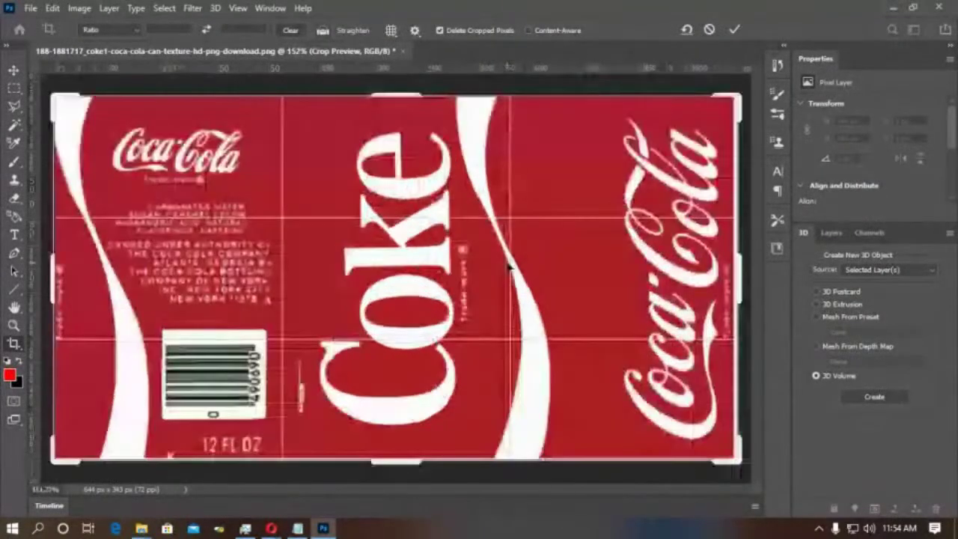
{"action": "left_click_drag", "start_coordinate": [739, 290], "coordinate": [736, 289]}
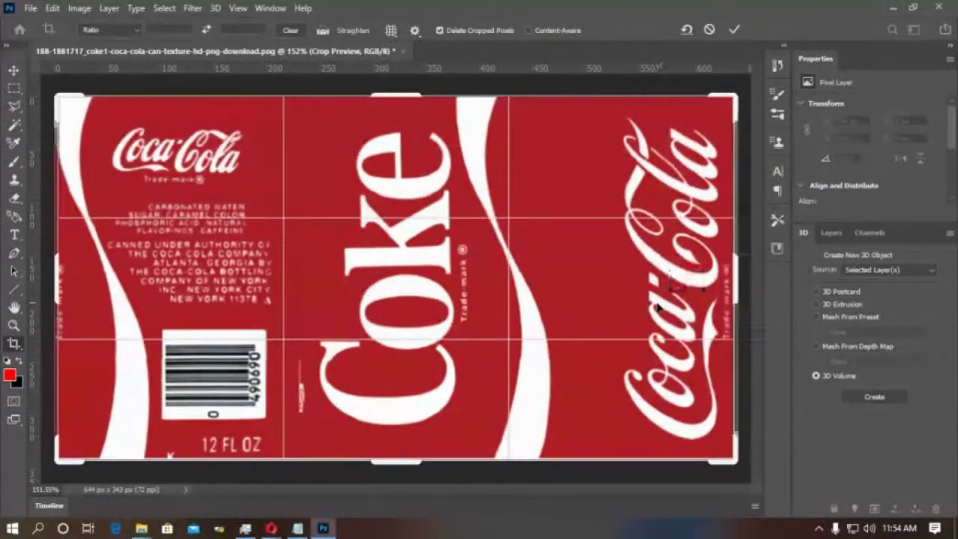
{"action": "key", "text": "Return"}
Adjust the label's vertical position within the crop to 636 × 338 px and open Image Size.
{"action": "left_click", "coordinate": [259, 463]}
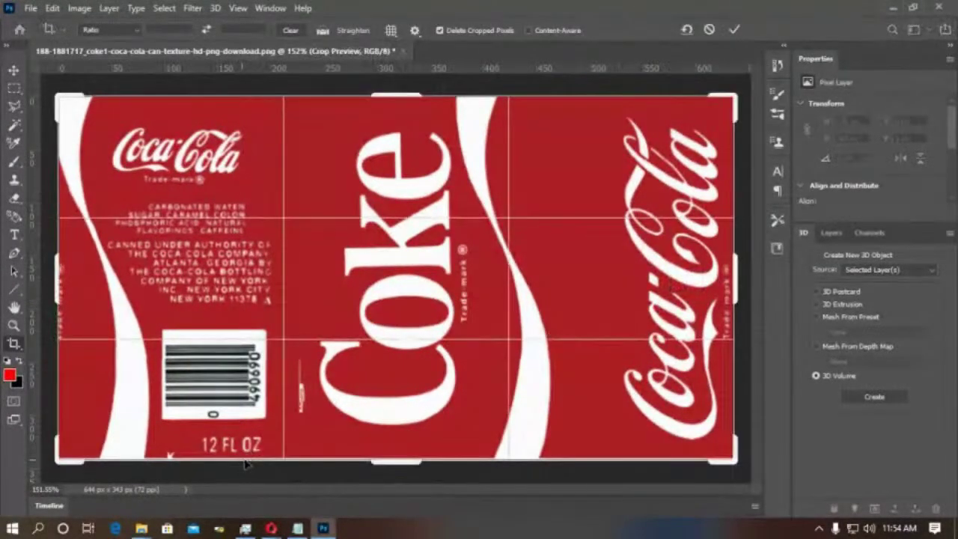
{"action": "left_click_drag", "start_coordinate": [393, 461], "coordinate": [394, 462]}
{"action": "left_click", "coordinate": [395, 441]}
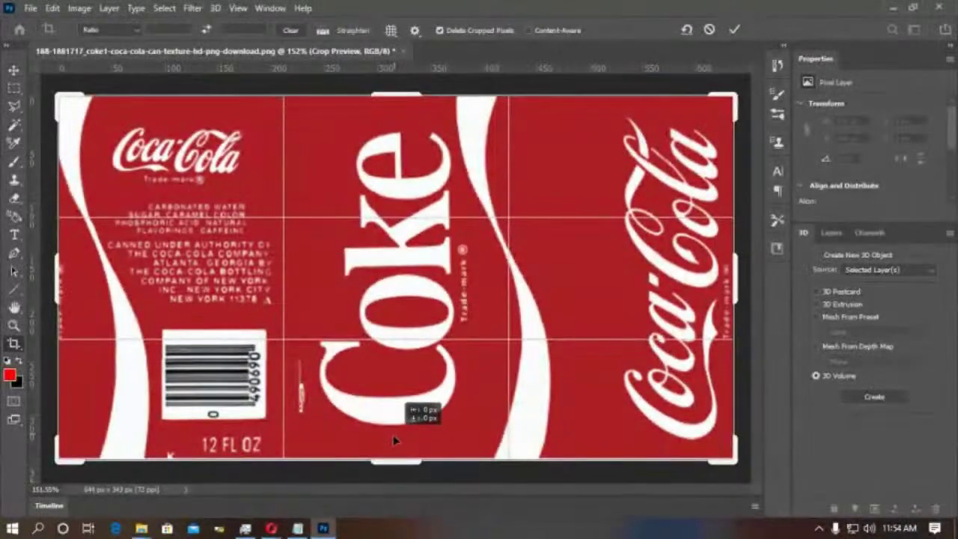
{"action": "left_click_drag", "start_coordinate": [395, 442], "coordinate": [394, 443]}
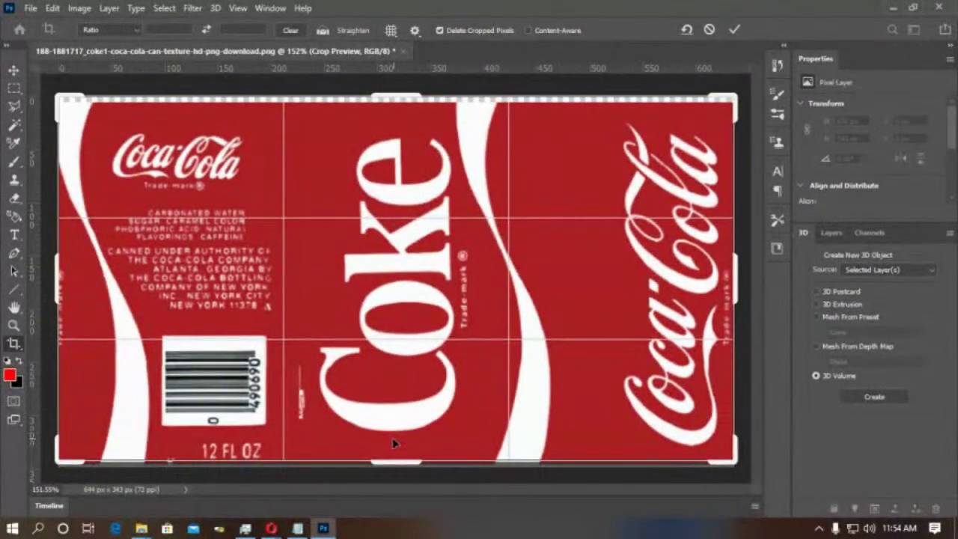
{"action": "key", "text": "Return"}
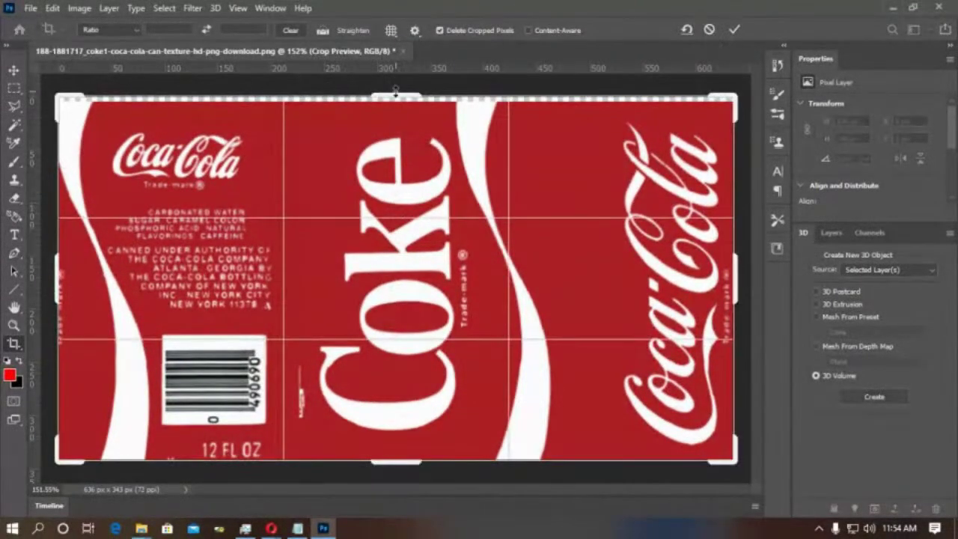
{"action": "left_click_drag", "start_coordinate": [395, 91], "coordinate": [396, 88]}
{"action": "key", "text": "Return"}
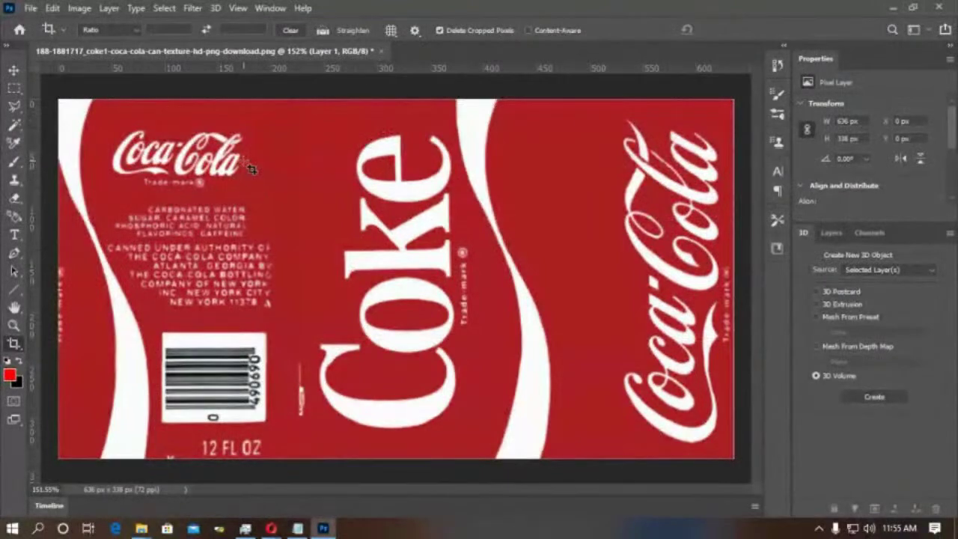
{"action": "left_click", "coordinate": [78, 9]}
{"action": "left_click", "coordinate": [99, 113]}
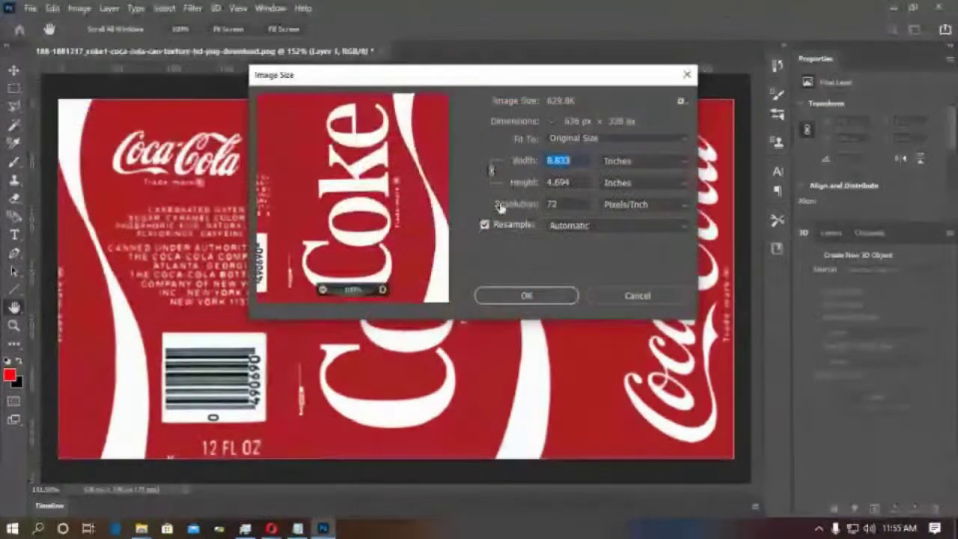
Resample the label to 120 ppi, making it 1060 × 563 px.
{"action": "type", "text": "120"}
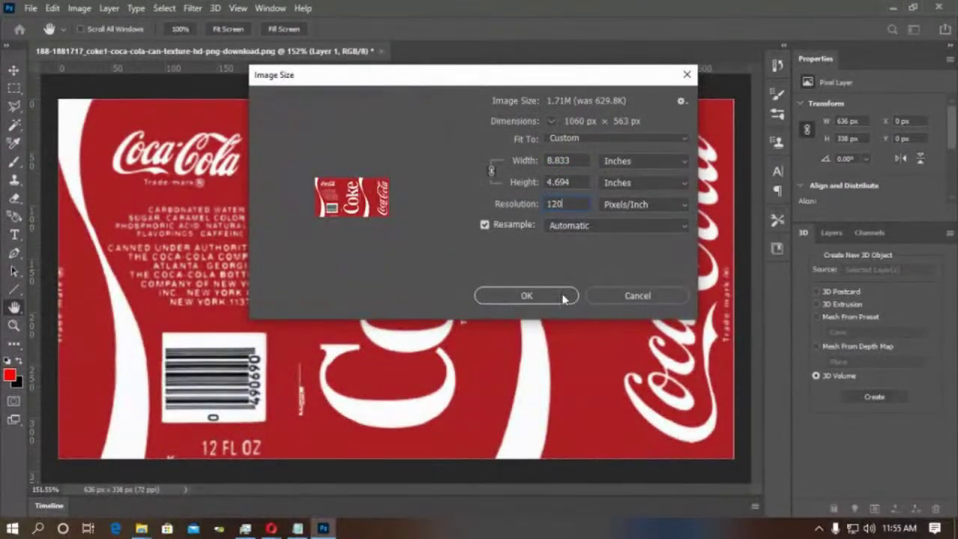
{"action": "left_click", "coordinate": [564, 296]}
{"action": "key", "text": "c"}
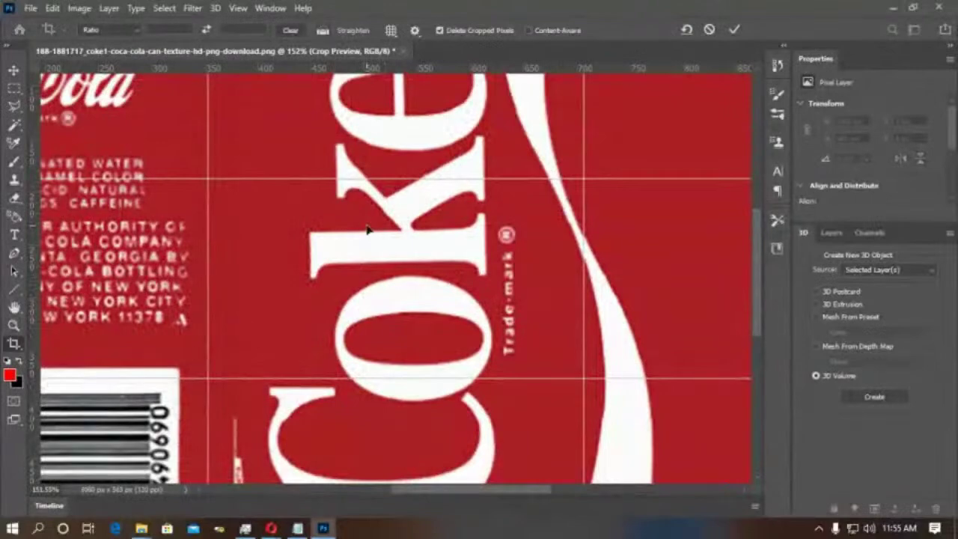
{"action": "key", "text": "ctrl+0"}
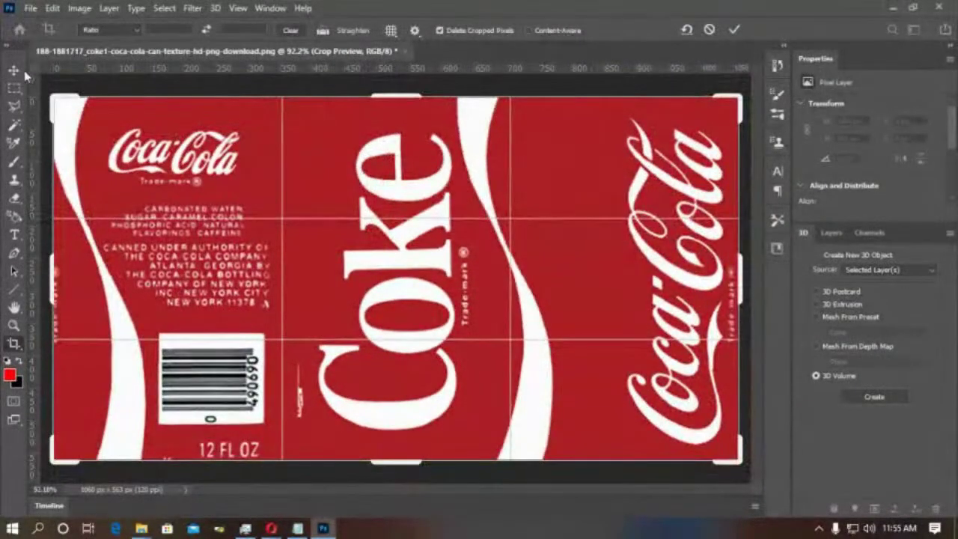
{"action": "left_click", "coordinate": [13, 69]}
Wrap the label onto a Soda preset 3D can via New Mesh from Layer > Mesh Preset.
{"action": "left_click", "coordinate": [270, 8]}
{"action": "mouse_move", "coordinate": [334, 35]}
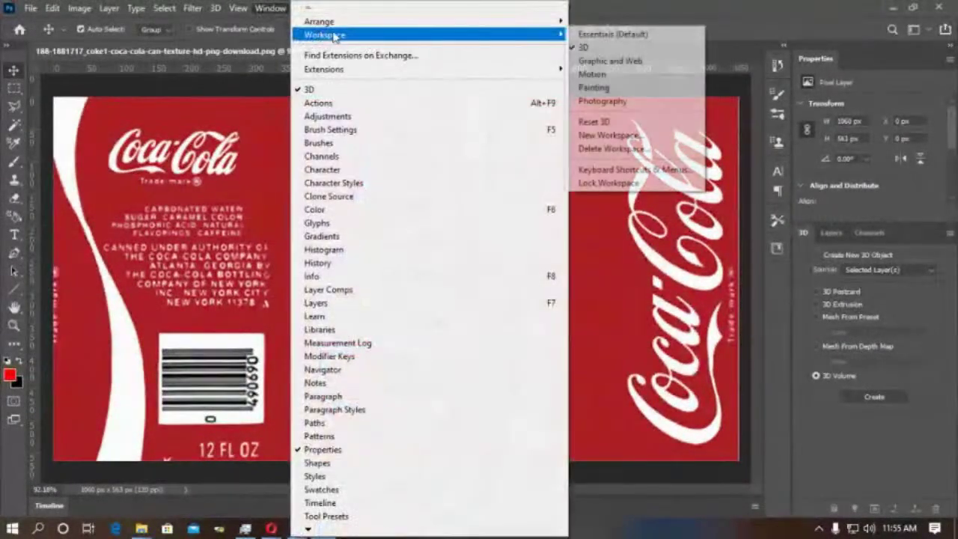
{"action": "left_click", "coordinate": [818, 12]}
{"action": "left_click", "coordinate": [219, 8]}
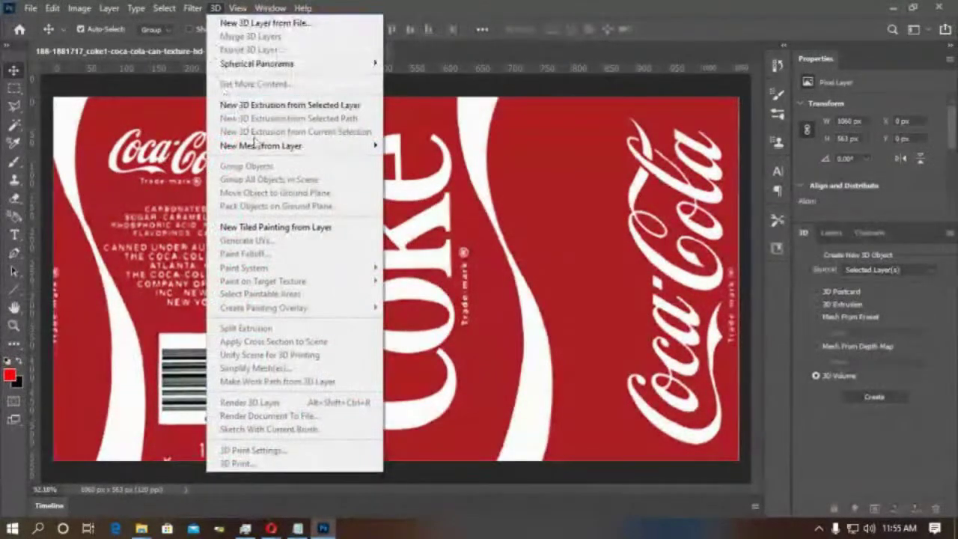
{"action": "mouse_move", "coordinate": [254, 147]}
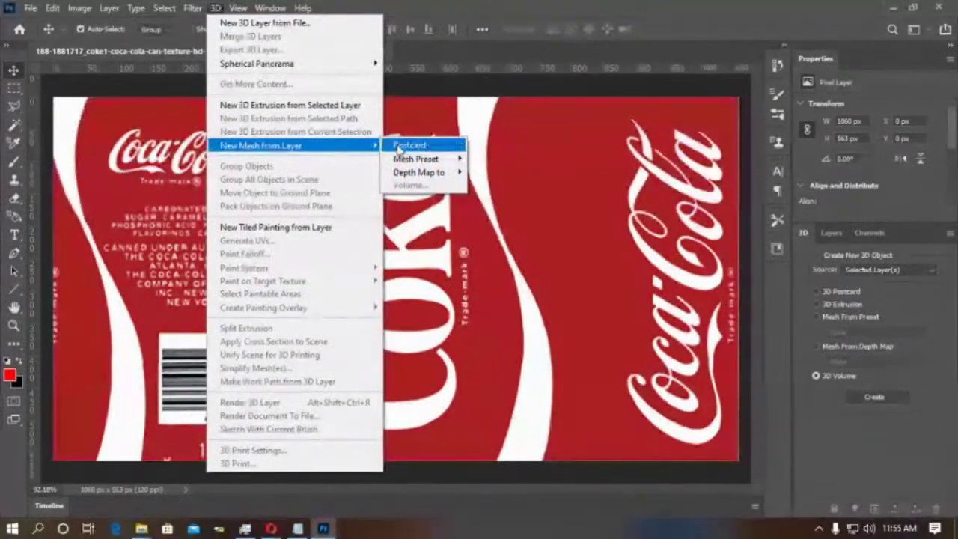
{"action": "mouse_move", "coordinate": [410, 158]}
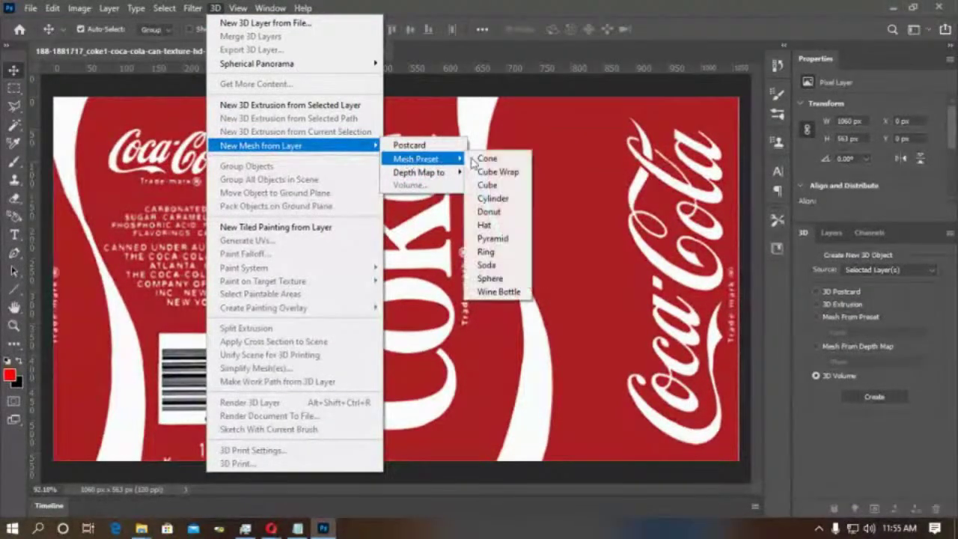
{"action": "left_click", "coordinate": [487, 265]}
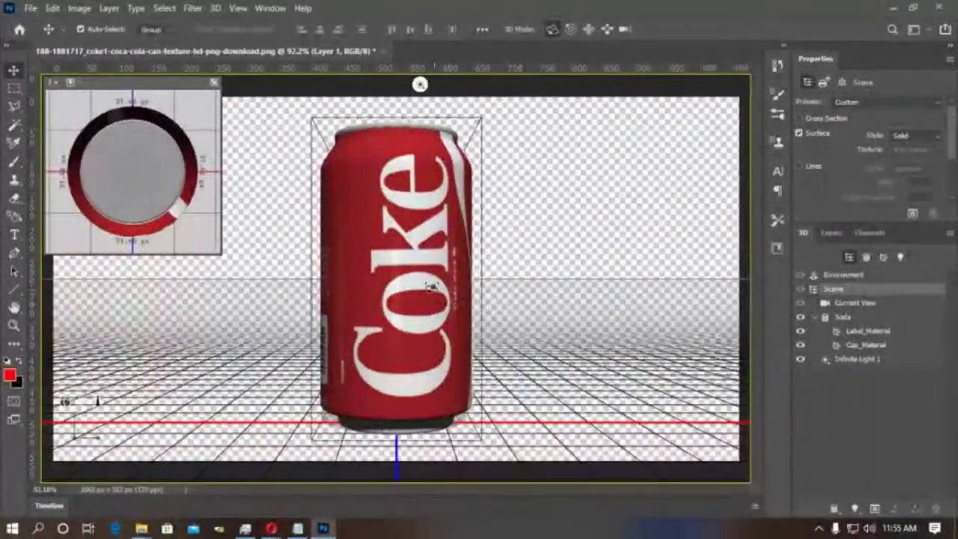
Browse the New Mesh from Layer presets and dismiss the 3D menu without choosing.
{"action": "left_click", "coordinate": [215, 9]}
{"action": "mouse_move", "coordinate": [348, 152]}
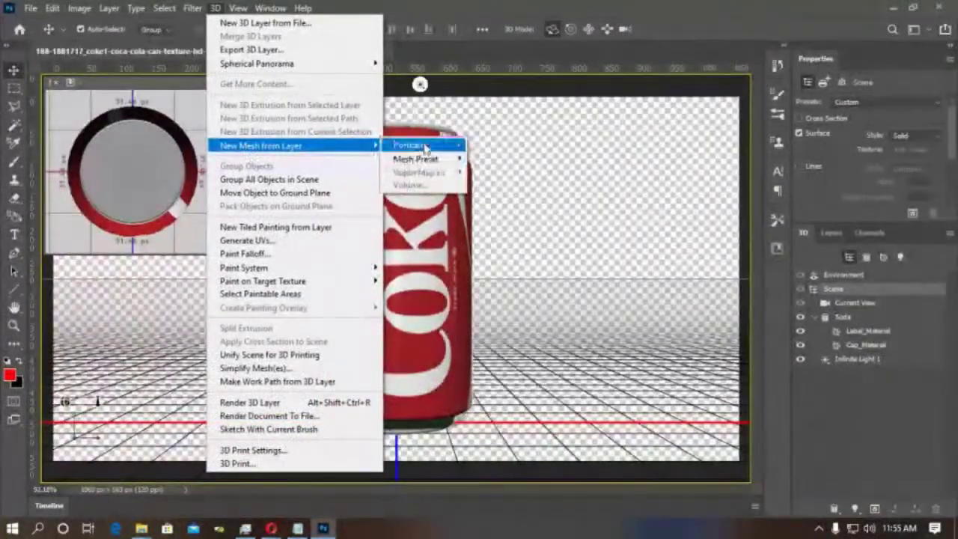
{"action": "mouse_move", "coordinate": [430, 163]}
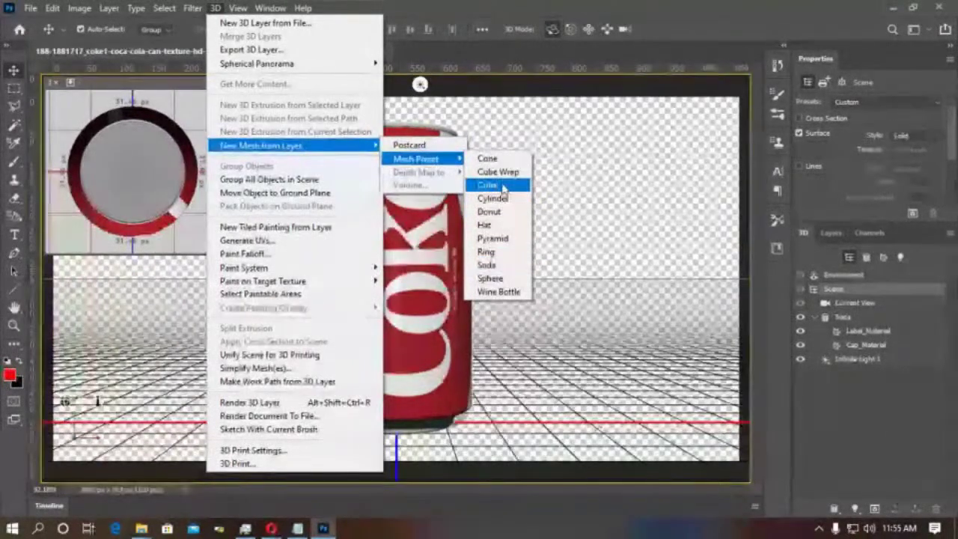
{"action": "key", "text": "Escape"}
{"action": "key", "text": "Escape"}
{"action": "key", "text": "Escape"}
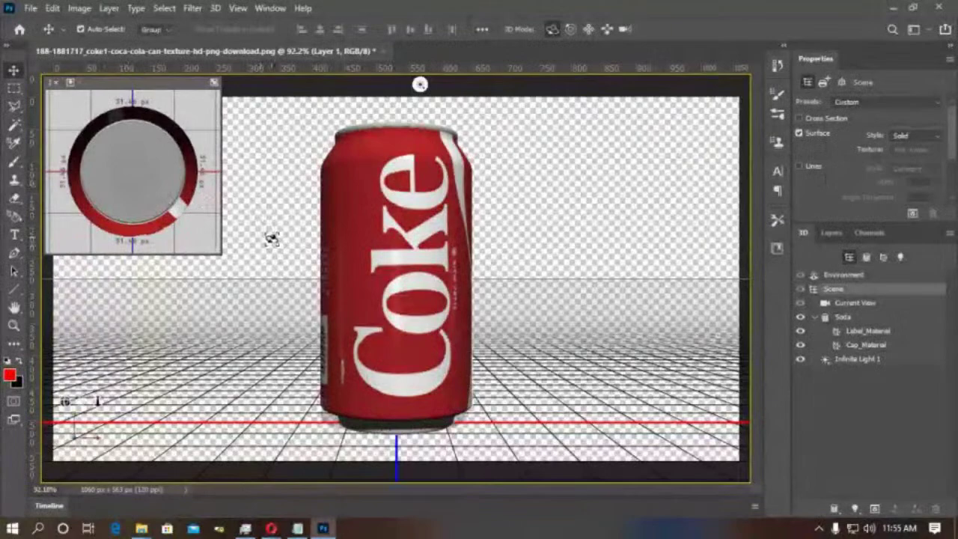
Orbit the camera to look down on the Coke can at an angle, then close the document.
{"action": "left_click_drag", "start_coordinate": [271, 238], "coordinate": [273, 261]}
{"action": "left_click_drag", "start_coordinate": [425, 84], "coordinate": [140, 471]}
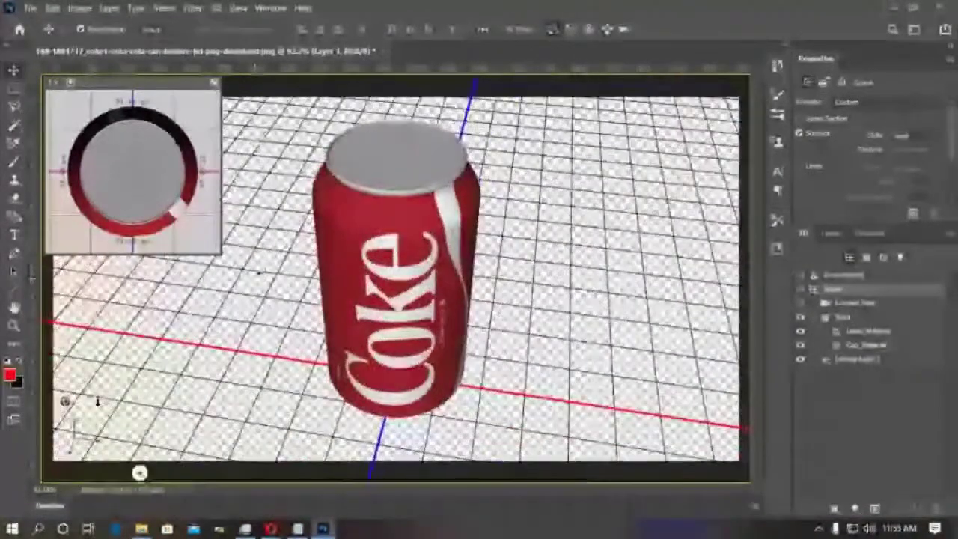
{"action": "left_click", "coordinate": [381, 51]}
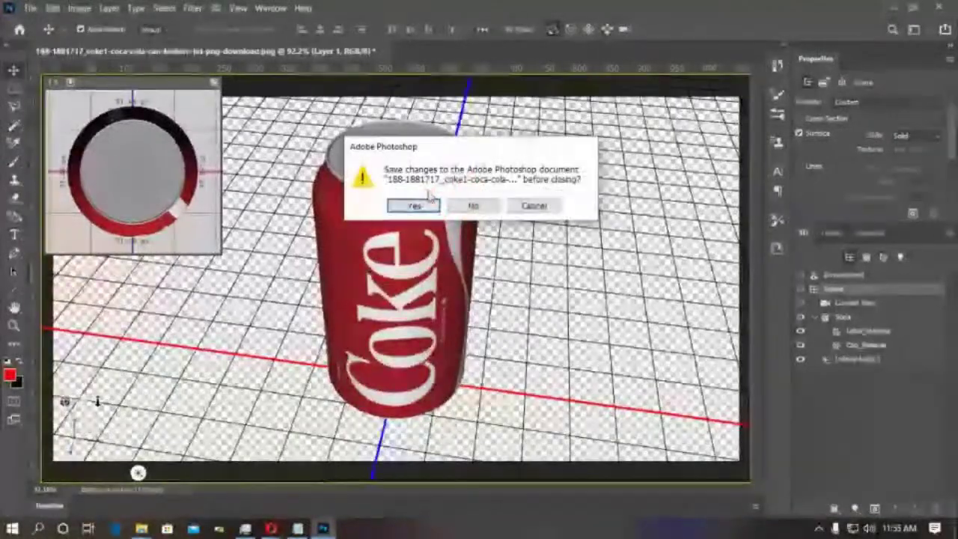
Discard the 3D can document and reopen the Coke can texture PNG.
{"action": "left_click", "coordinate": [471, 206]}
{"action": "key", "text": "ctrl+o"}
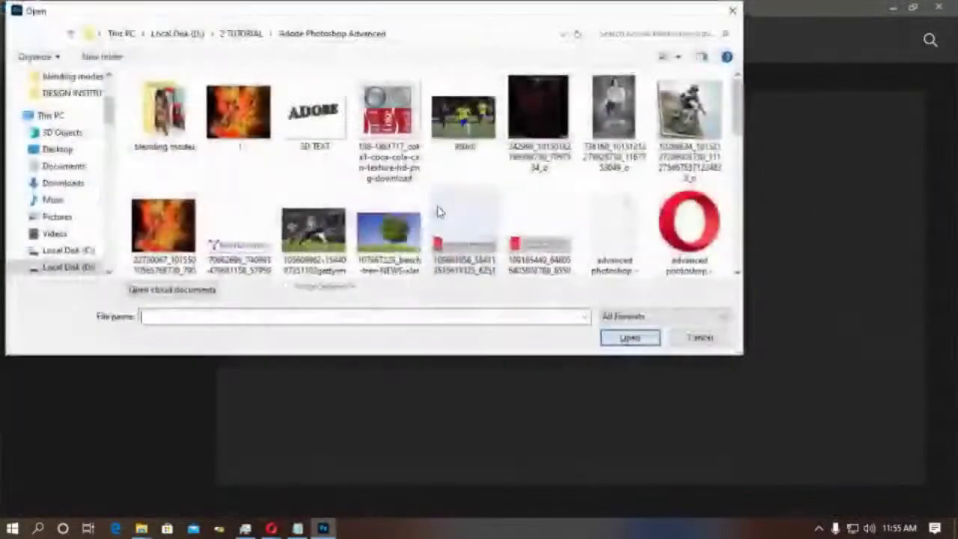
{"action": "left_click", "coordinate": [393, 138]}
{"action": "double_click", "coordinate": [393, 139]}
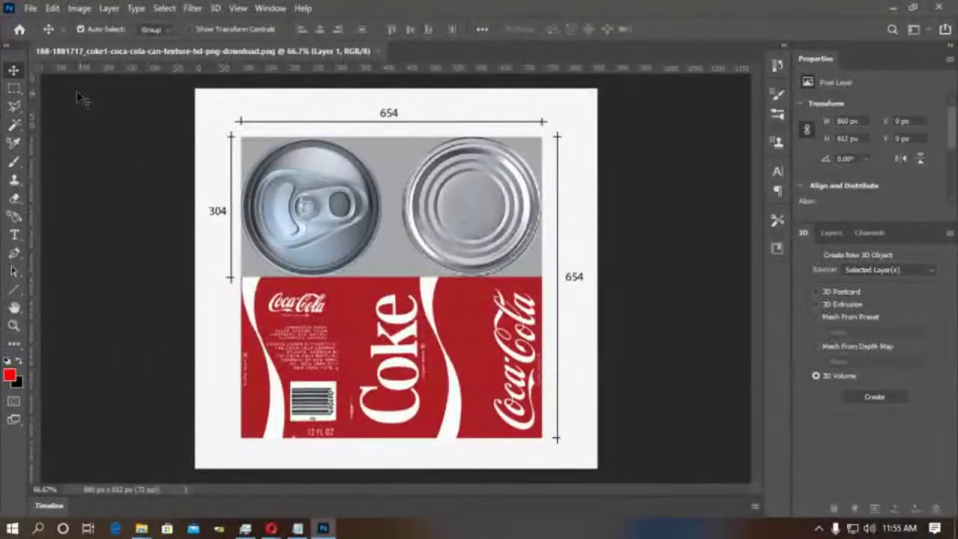
Marquee-select and copy the 648 × 647 px can texture area, then start a new document.
{"action": "left_click", "coordinate": [18, 87]}
{"action": "left_click_drag", "start_coordinate": [239, 135], "coordinate": [541, 438]}
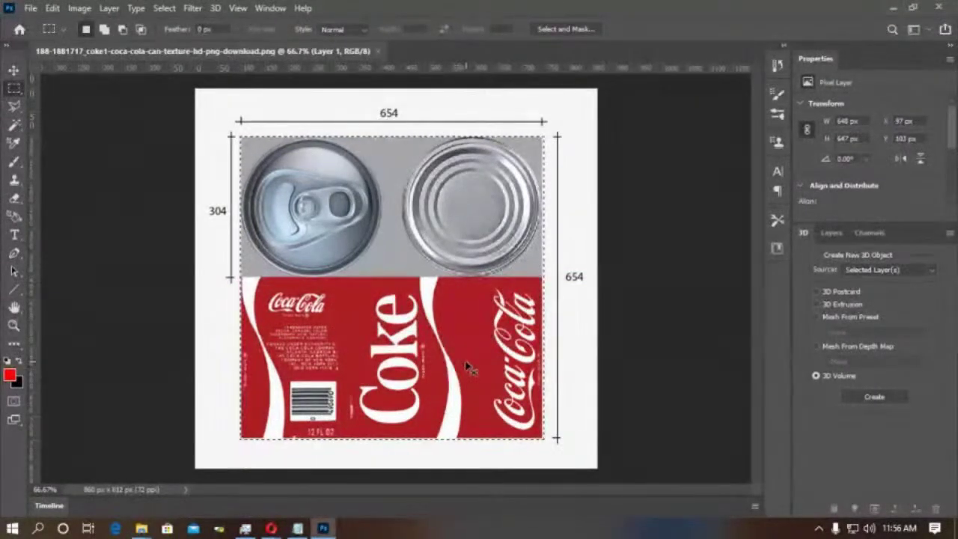
{"action": "key", "text": "ctrl+d"}
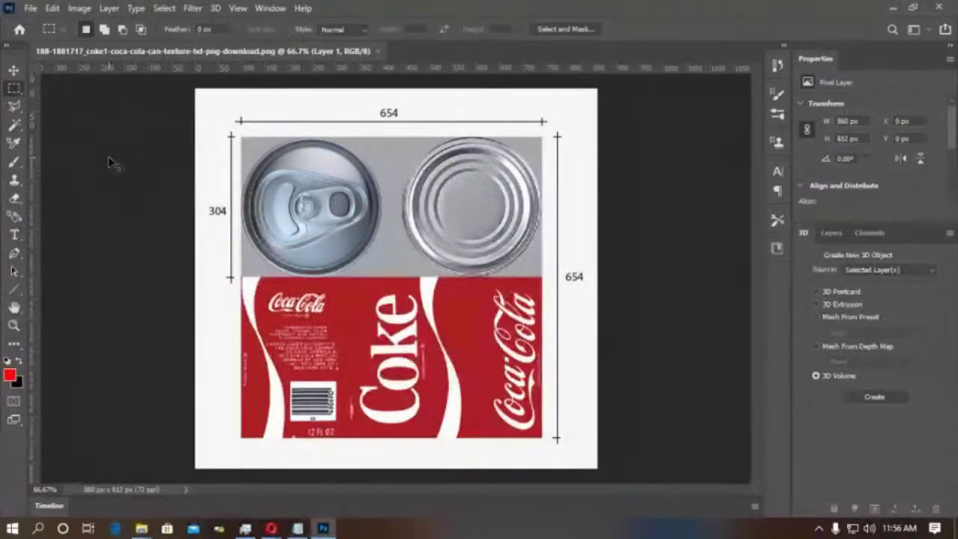
{"action": "key", "text": "ctrl+n"}
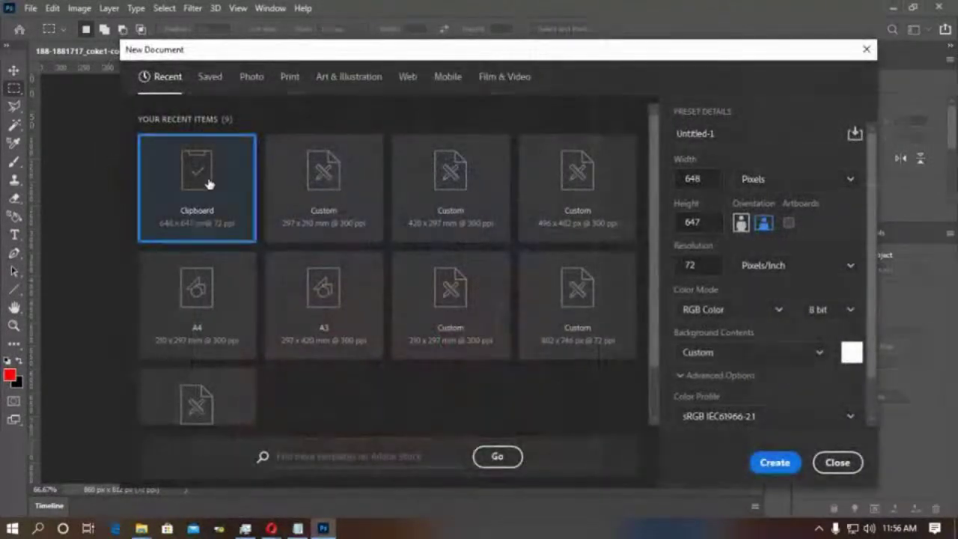
Create the 648 × 647 document, paste the can texture and select the pasted Layer 1.
{"action": "left_click", "coordinate": [773, 463]}
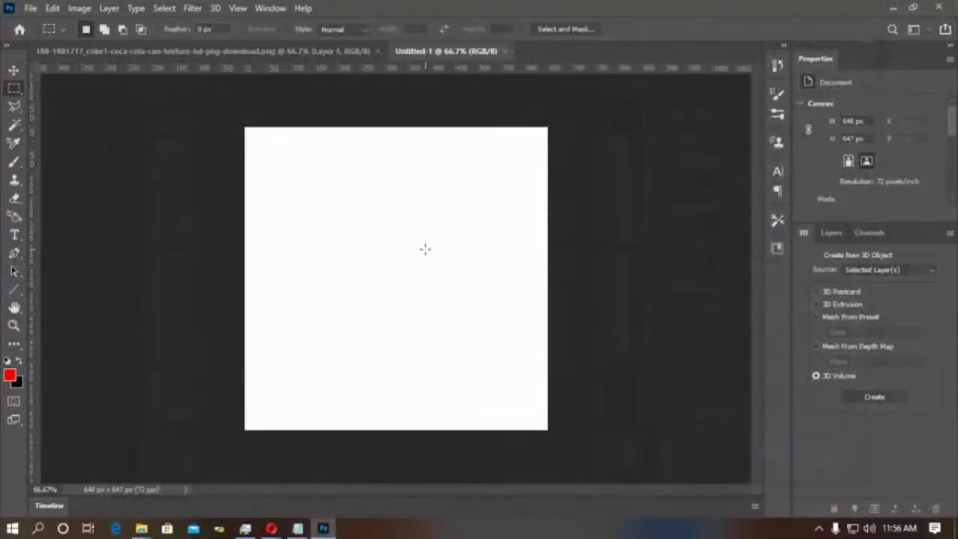
{"action": "key", "text": "ctrl+v"}
{"action": "left_click", "coordinate": [832, 232]}
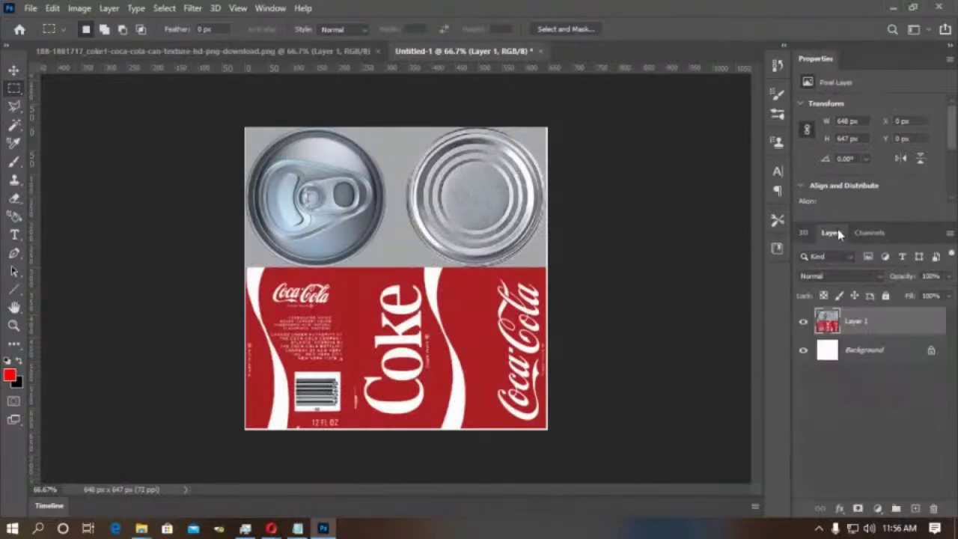
{"action": "left_click", "coordinate": [864, 351], "text": "shift"}
{"action": "left_click", "coordinate": [867, 324]}
Turn Layer 1 into a Soda preset 3D can, orbit to inspect it, then close Untitled-1 unsaved.
{"action": "left_click", "coordinate": [193, 7]}
{"action": "mouse_move", "coordinate": [215, 7]}
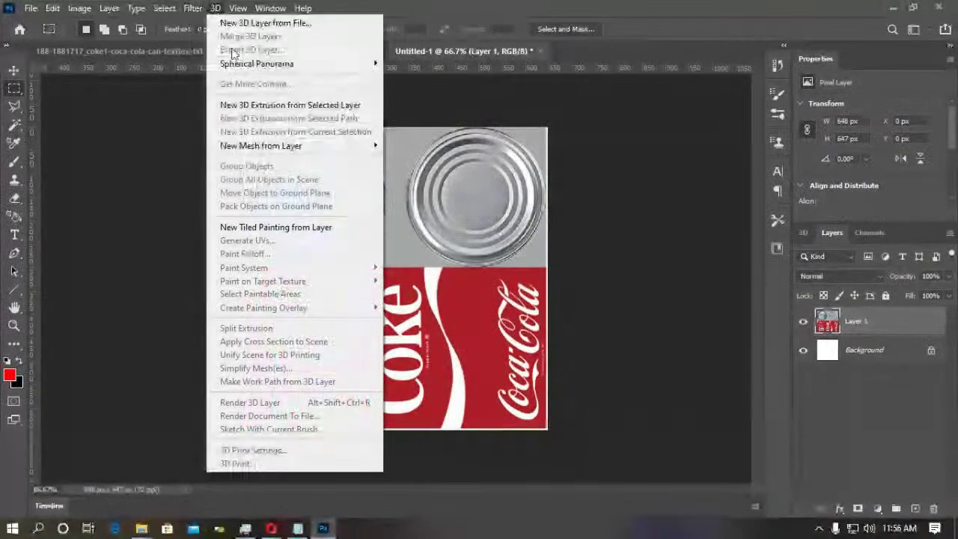
{"action": "mouse_move", "coordinate": [271, 146]}
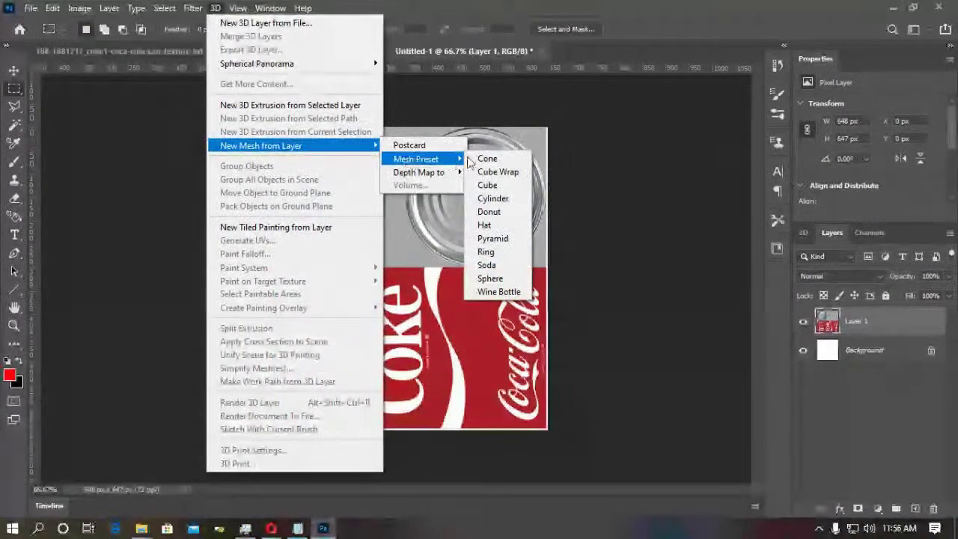
{"action": "left_click", "coordinate": [488, 266]}
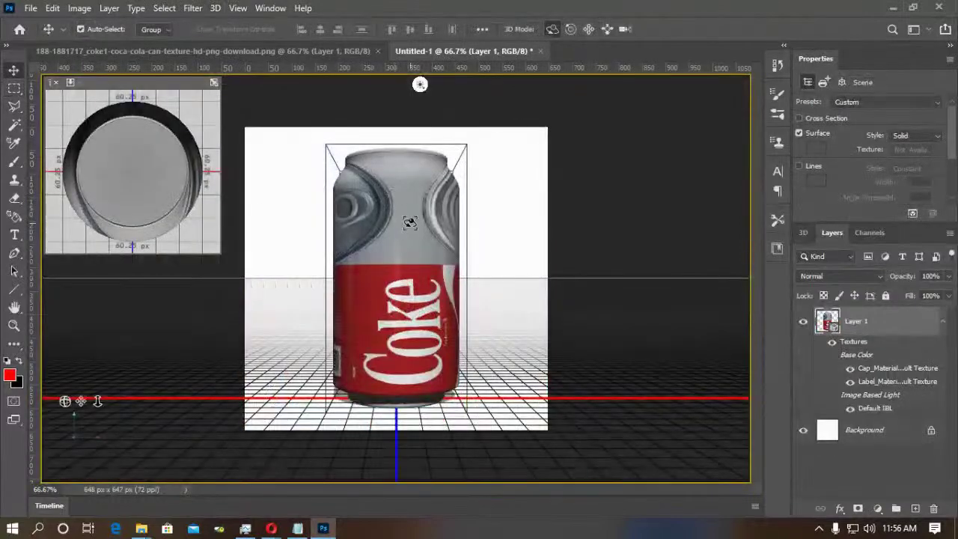
{"action": "left_click_drag", "start_coordinate": [420, 84], "coordinate": [321, 472]}
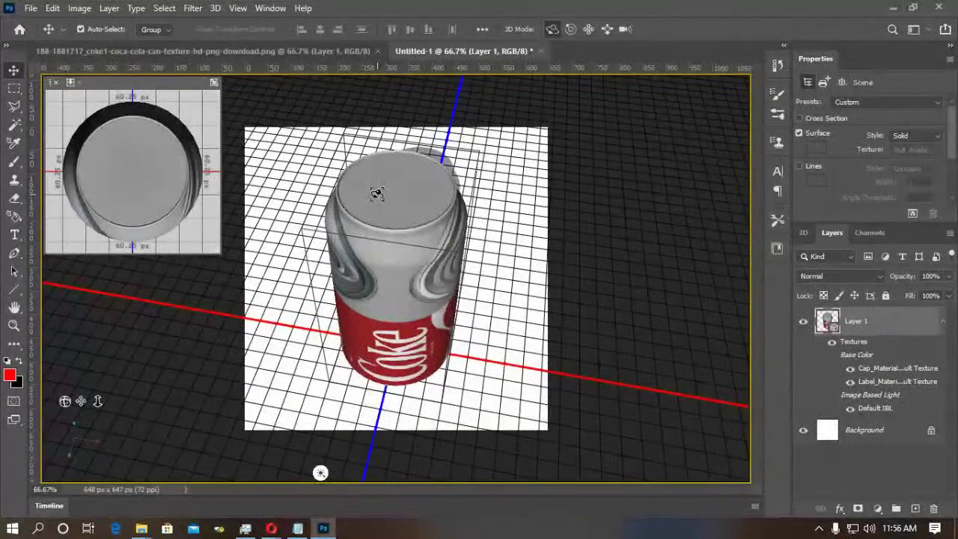
{"action": "left_click_drag", "start_coordinate": [320, 472], "coordinate": [595, 84]}
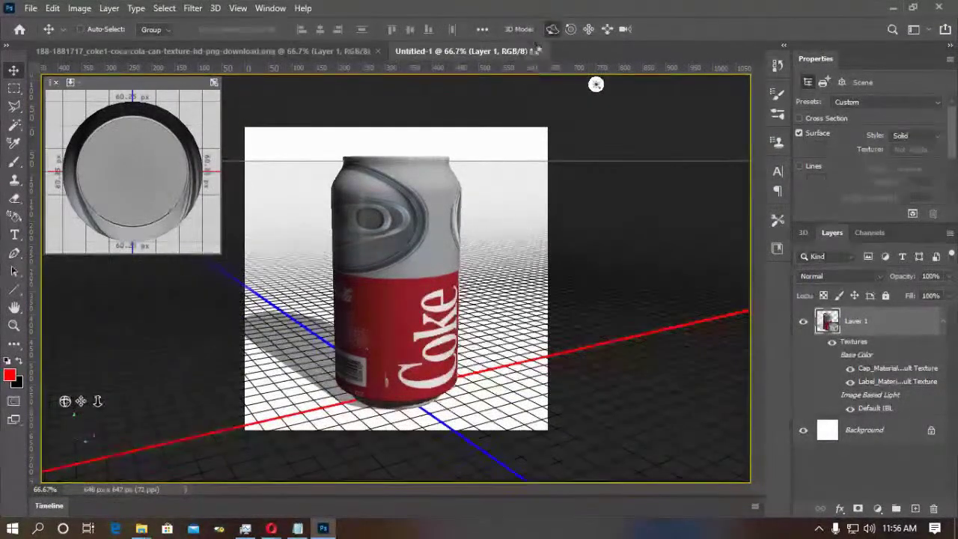
{"action": "left_click", "coordinate": [541, 51]}
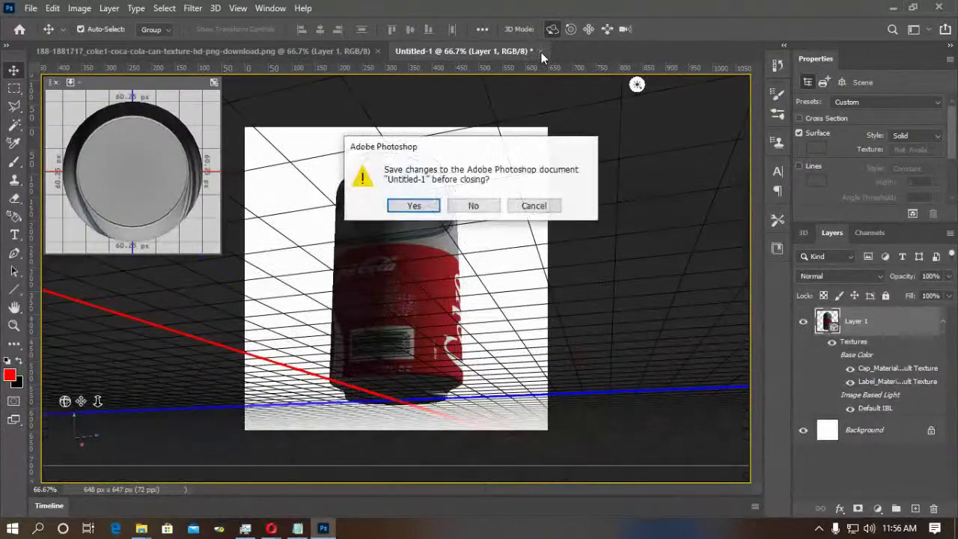
{"action": "left_click", "coordinate": [473, 206]}
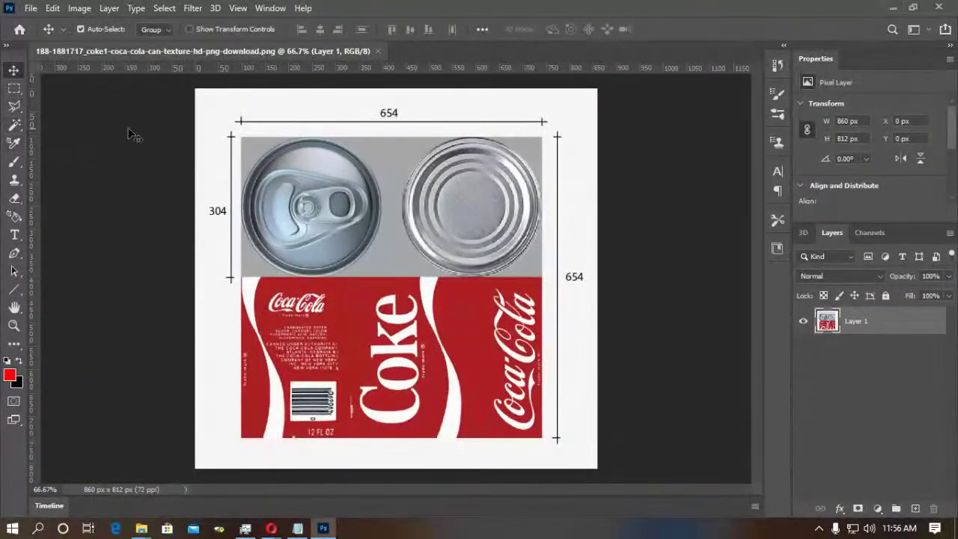
Crop the texture image down to the 647 × 343 px red label strip and fit it on screen.
{"action": "key", "text": "c"}
{"action": "left_click_drag", "start_coordinate": [395, 88], "coordinate": [397, 183]}
{"action": "left_click_drag", "start_coordinate": [397, 373], "coordinate": [398, 359]}
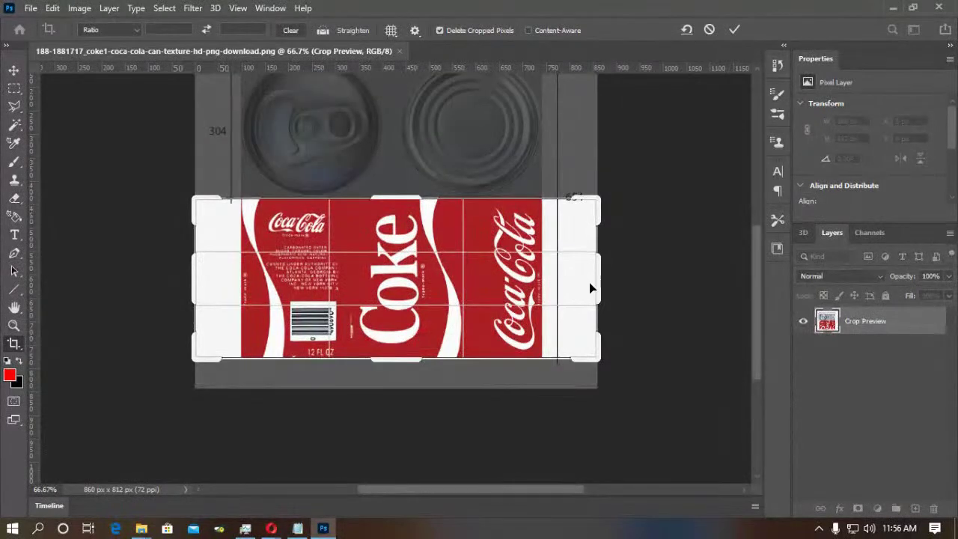
{"action": "left_click_drag", "start_coordinate": [596, 282], "coordinate": [570, 281]}
{"action": "left_click_drag", "start_coordinate": [214, 278], "coordinate": [240, 278]}
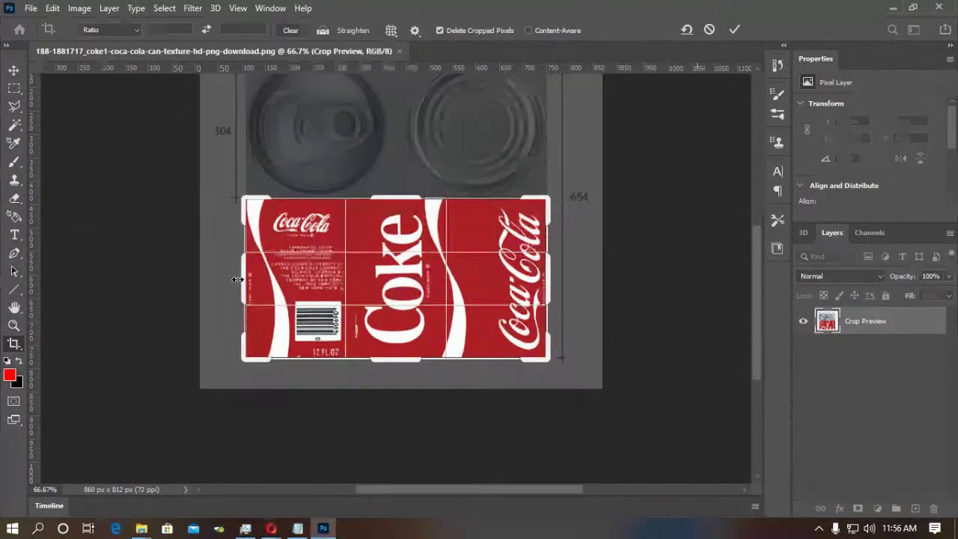
{"action": "key", "text": "Return"}
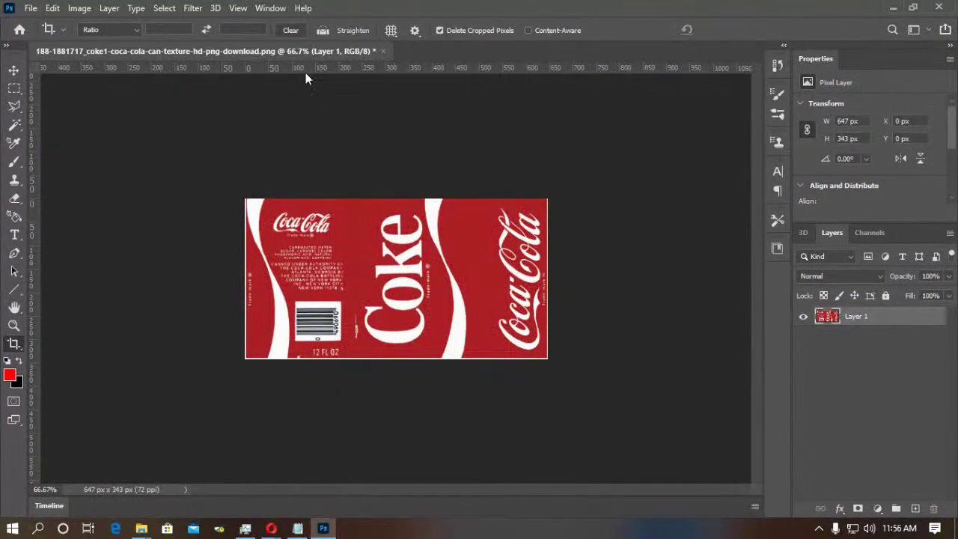
{"action": "key", "text": "ctrl+0"}
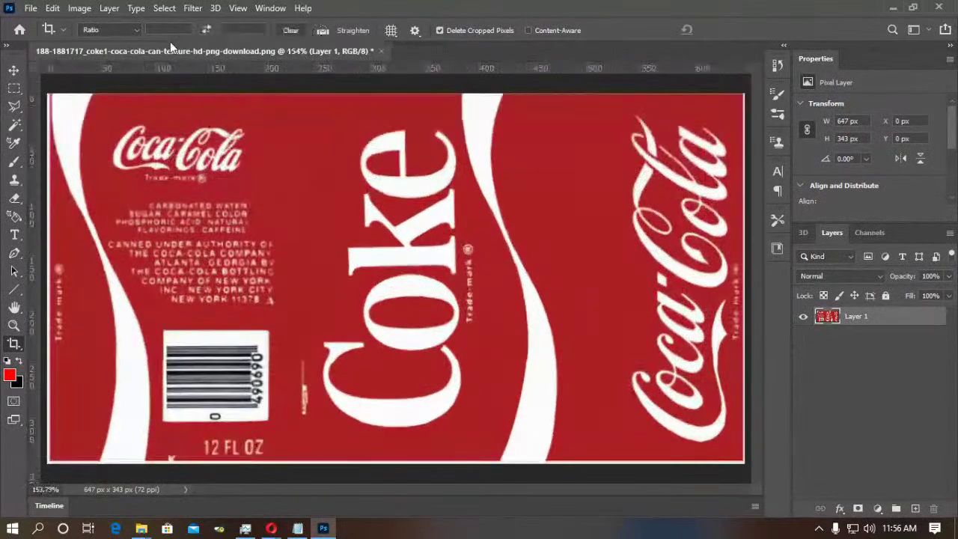
Wrap the cropped label onto a 3D Soda mesh preset with New Mesh from Layer.
{"action": "left_click", "coordinate": [215, 9]}
{"action": "mouse_move", "coordinate": [295, 145]}
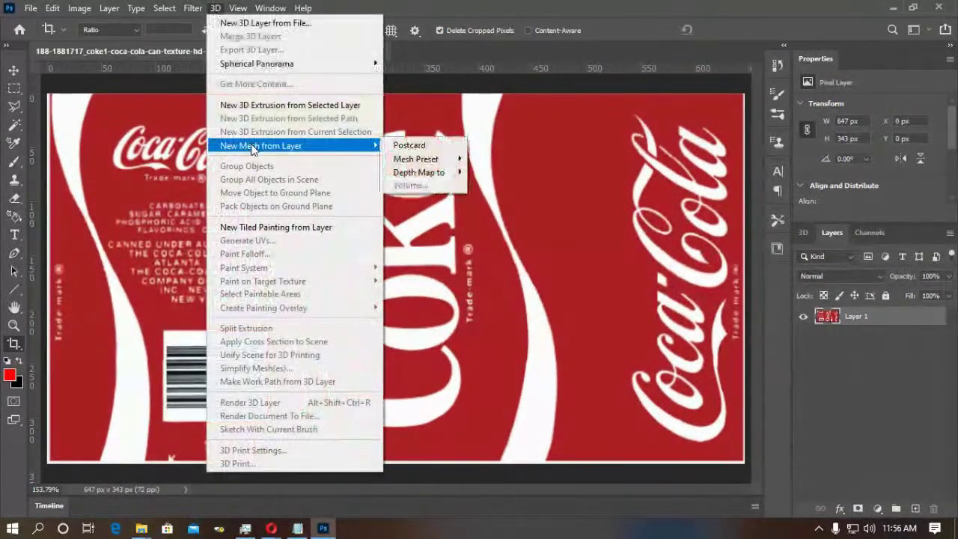
{"action": "mouse_move", "coordinate": [425, 161]}
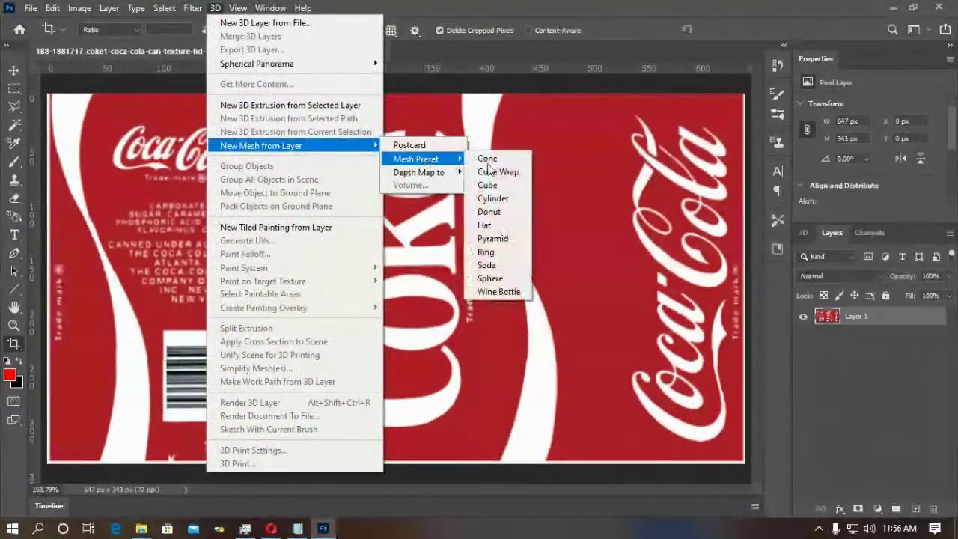
{"action": "left_click", "coordinate": [499, 265]}
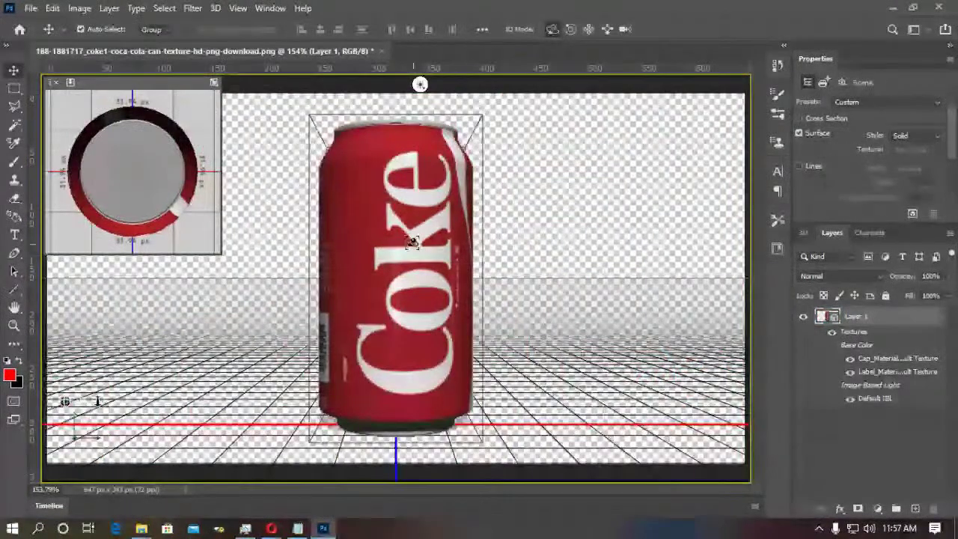
Orbit the camera to look down on the can's top, then list the can's materials in the 3D panel.
{"action": "left_click_drag", "start_coordinate": [97, 402], "coordinate": [313, 402]}
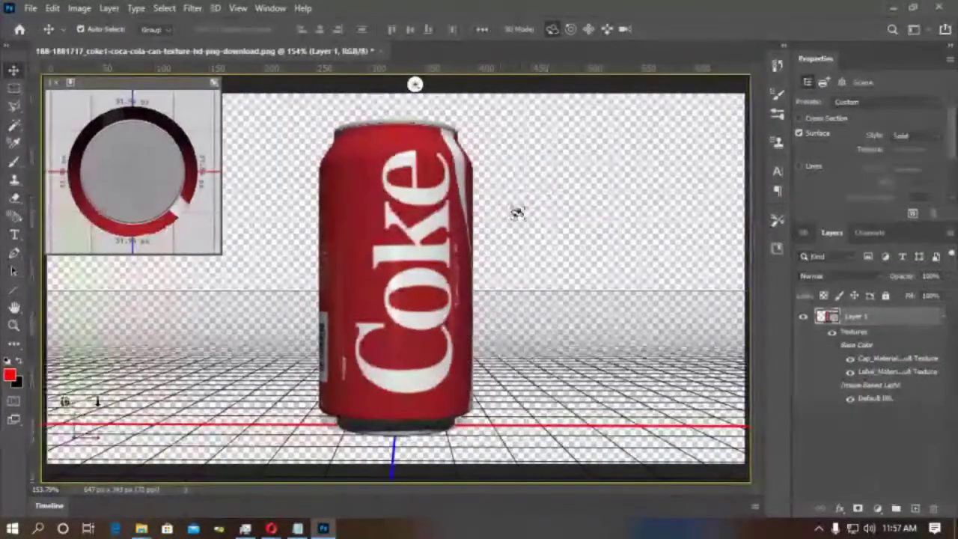
{"action": "left_click_drag", "start_coordinate": [293, 296], "coordinate": [741, 194]}
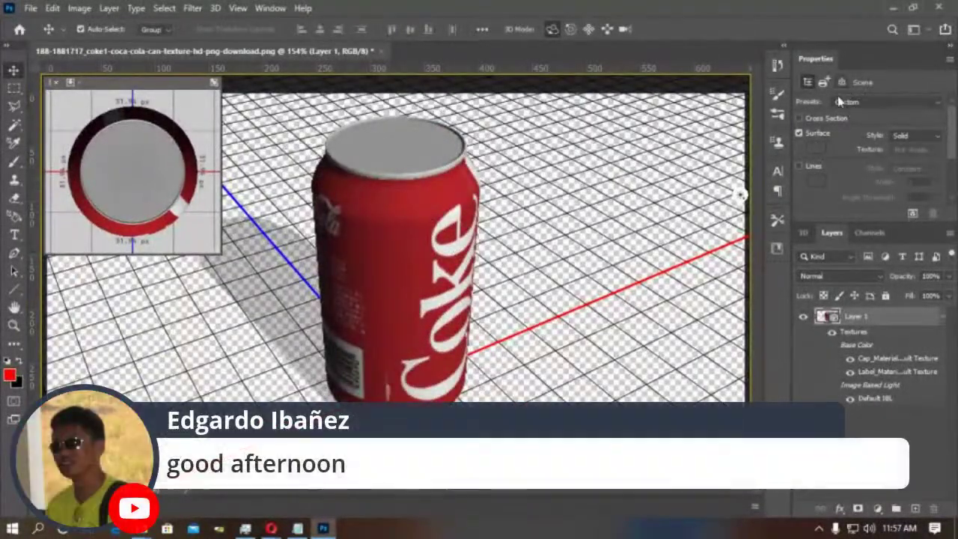
{"action": "left_click", "coordinate": [803, 233]}
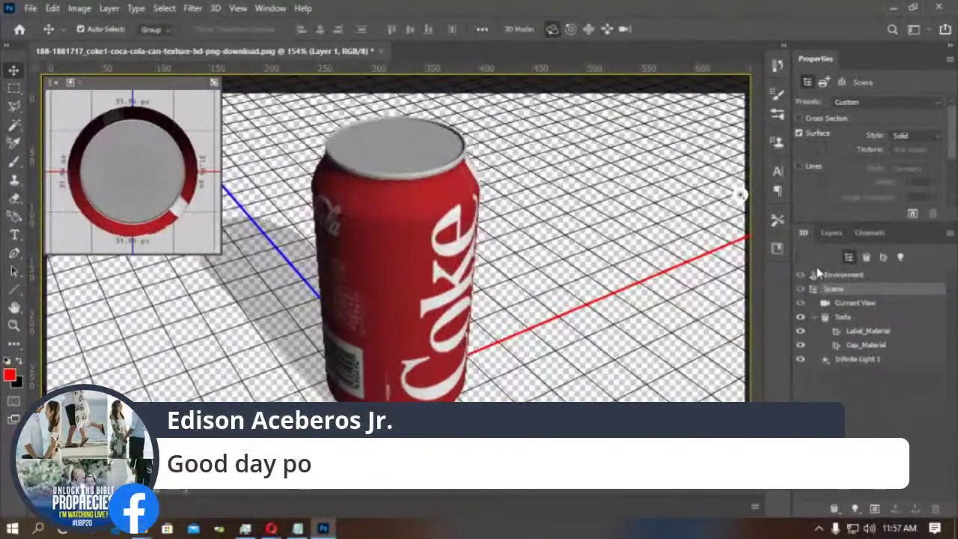
{"action": "left_click", "coordinate": [882, 258]}
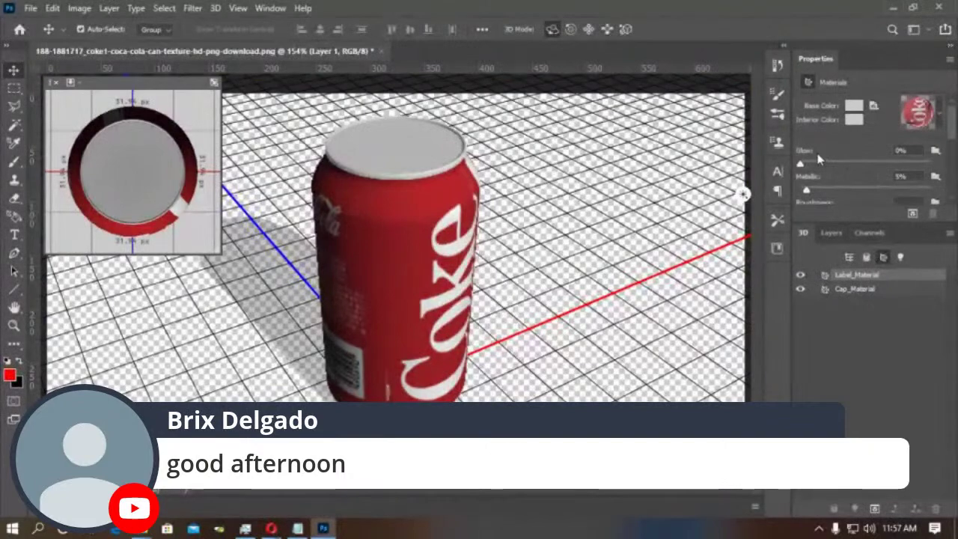
Adjust the label material's Metallic up to 100%, trialling a refraction value along the way.
{"action": "left_click_drag", "start_coordinate": [808, 191], "coordinate": [841, 192]}
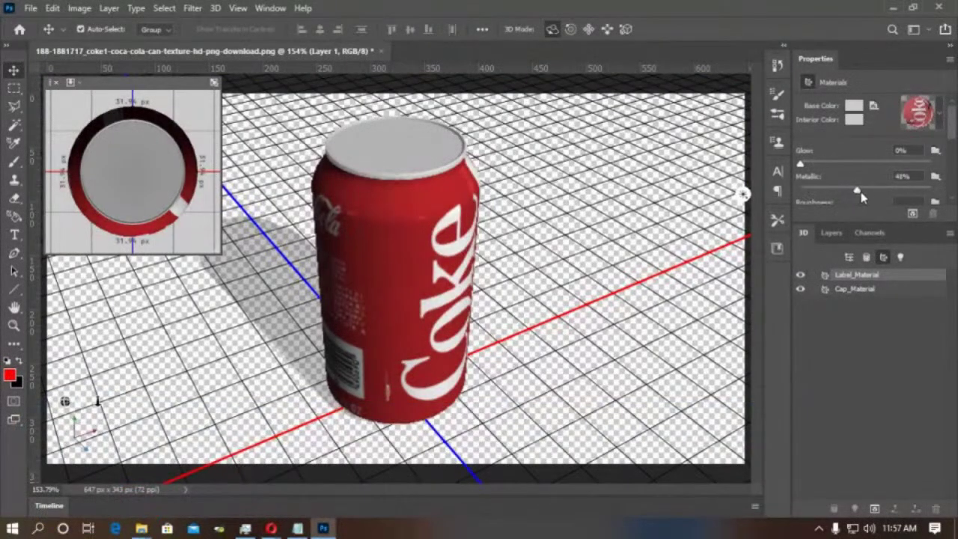
{"action": "left_click_drag", "start_coordinate": [904, 200], "coordinate": [879, 191]}
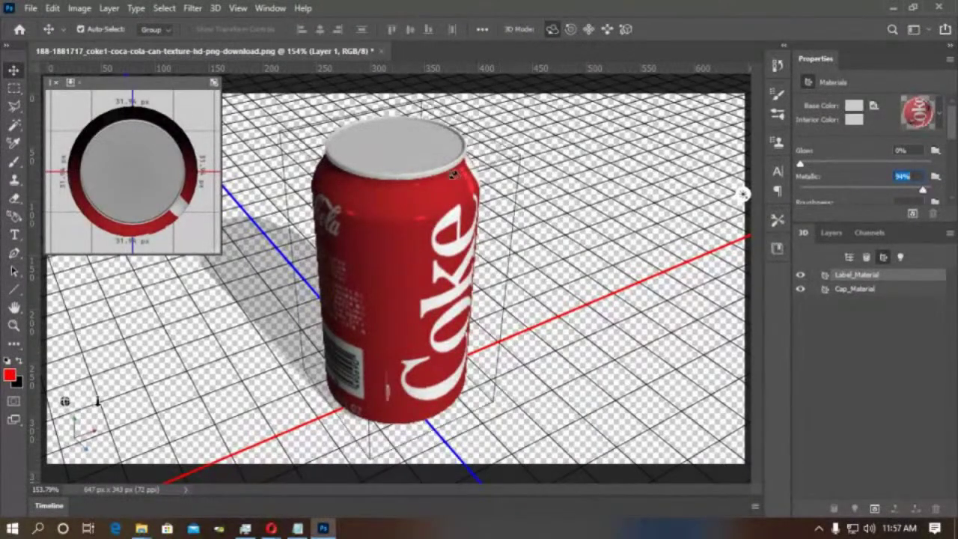
{"action": "scroll", "coordinate": [951, 136], "scroll_direction": "down", "scroll_amount": 5}
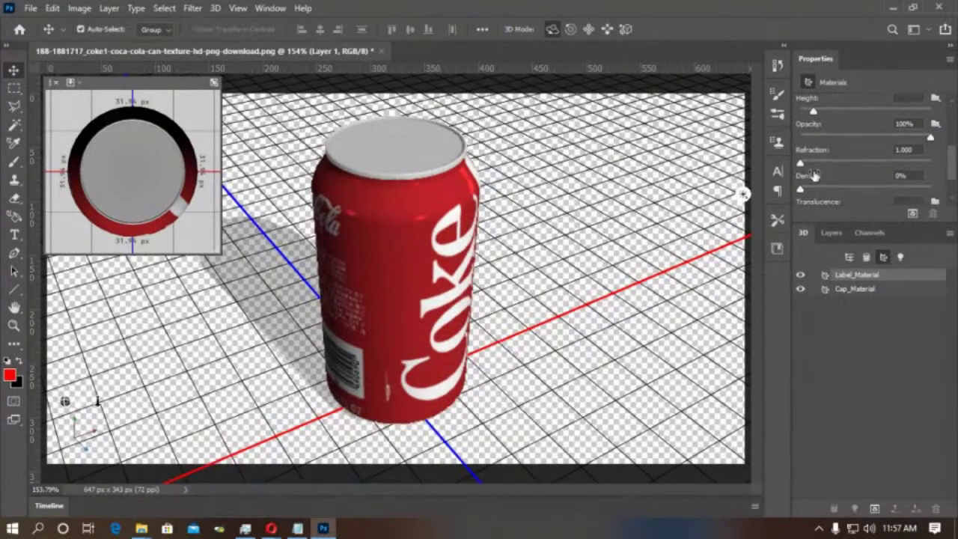
{"action": "scroll", "coordinate": [951, 169], "scroll_direction": "up", "scroll_amount": 1}
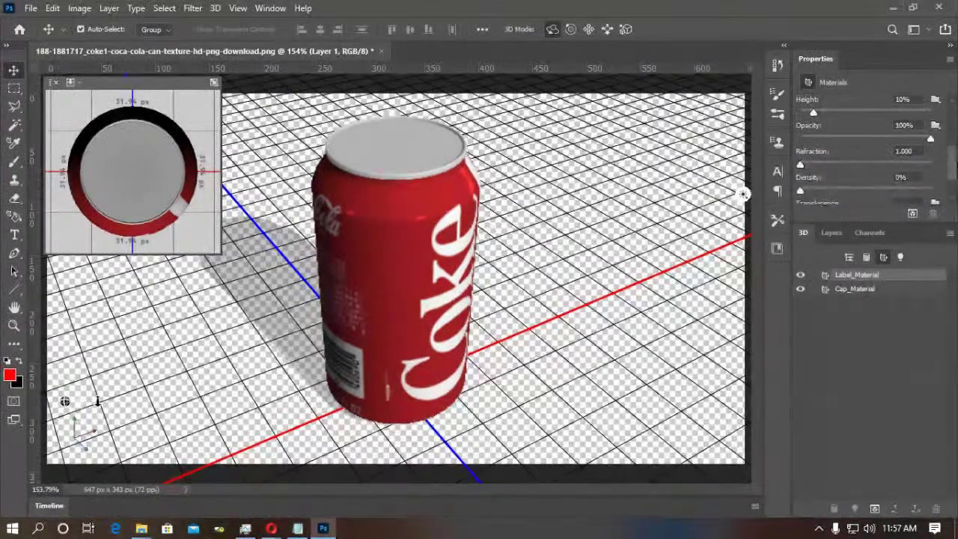
{"action": "mouse_move", "coordinate": [799, 166]}
{"action": "left_mouse_down"}
{"action": "mouse_move", "coordinate": [868, 170]}
{"action": "mouse_move", "coordinate": [787, 170]}
{"action": "left_mouse_up"}
{"action": "left_click_drag", "start_coordinate": [954, 170], "coordinate": [956, 144]}
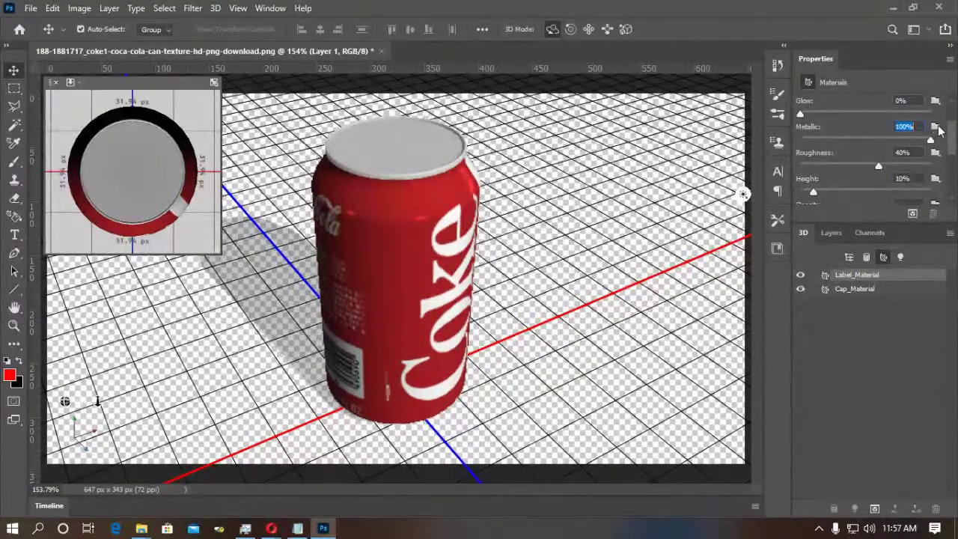
Check the Metallic texture options, then select Infinite Light 1 and drag it to a new angle.
{"action": "left_click", "coordinate": [937, 127]}
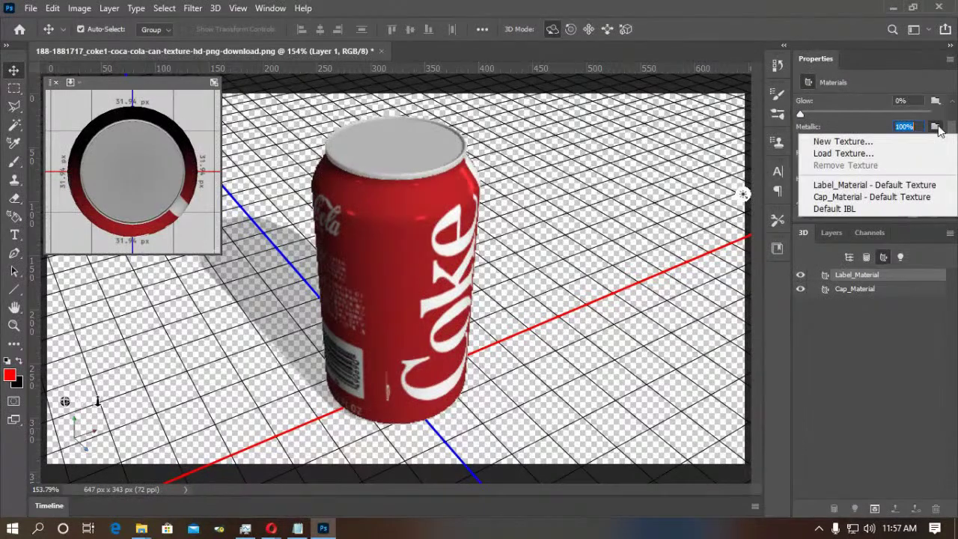
{"action": "left_click", "coordinate": [851, 348]}
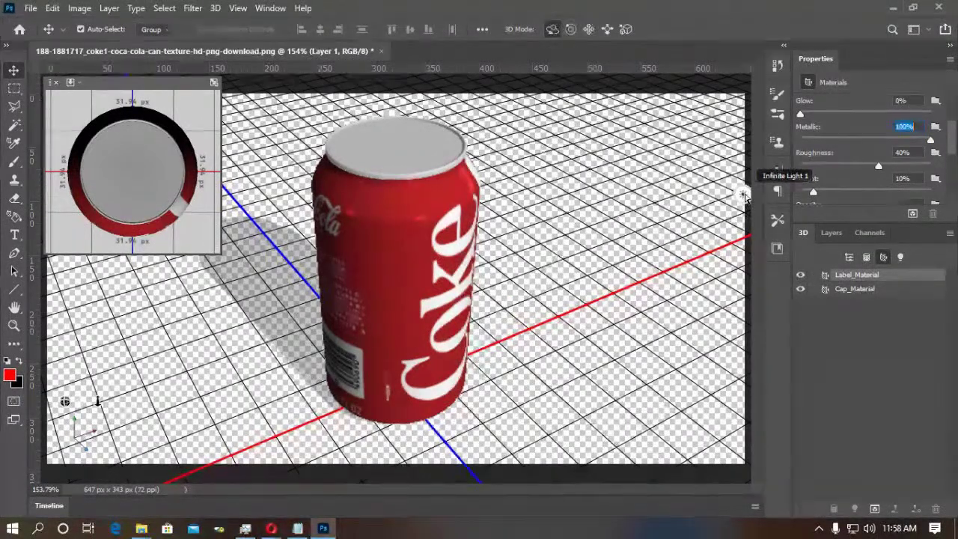
{"action": "left_click", "coordinate": [745, 196]}
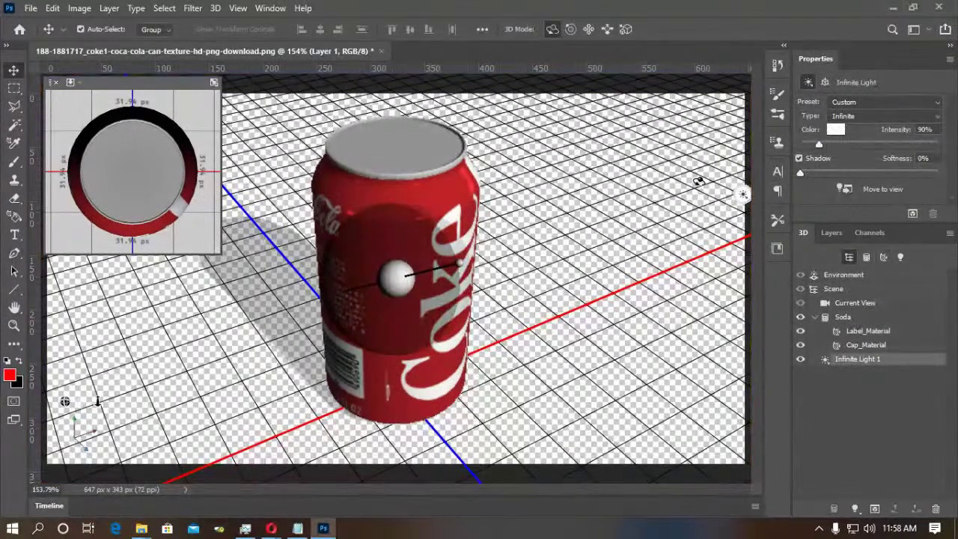
{"action": "left_click_drag", "start_coordinate": [417, 271], "coordinate": [497, 245]}
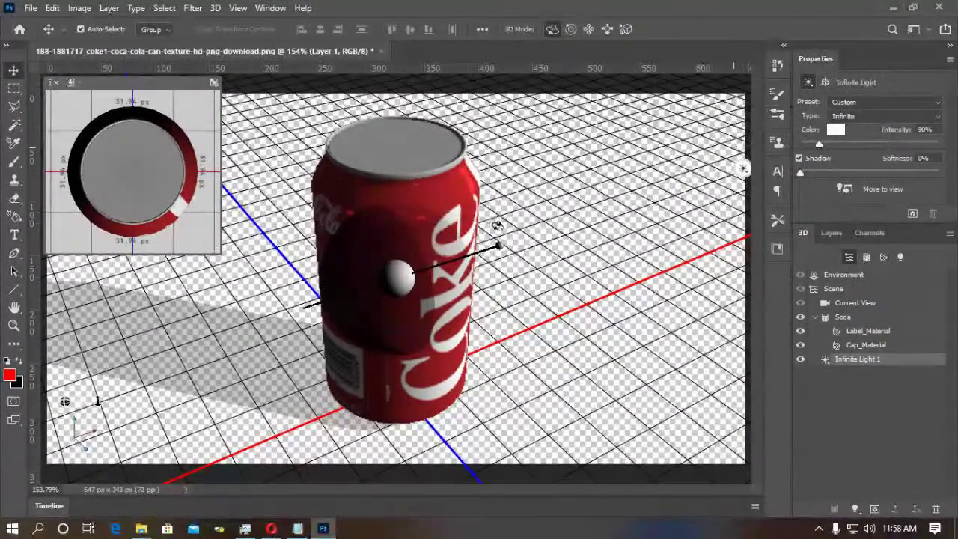
Rotate the infinite light to come from the right, casting a broad shadow toward the lower left.
{"action": "mouse_move", "coordinate": [502, 242]}
{"action": "left_mouse_down"}
{"action": "mouse_move", "coordinate": [478, 224]}
{"action": "mouse_move", "coordinate": [316, 171]}
{"action": "mouse_move", "coordinate": [284, 207]}
{"action": "mouse_move", "coordinate": [419, 209]}
{"action": "mouse_move", "coordinate": [434, 198]}
{"action": "left_mouse_up"}
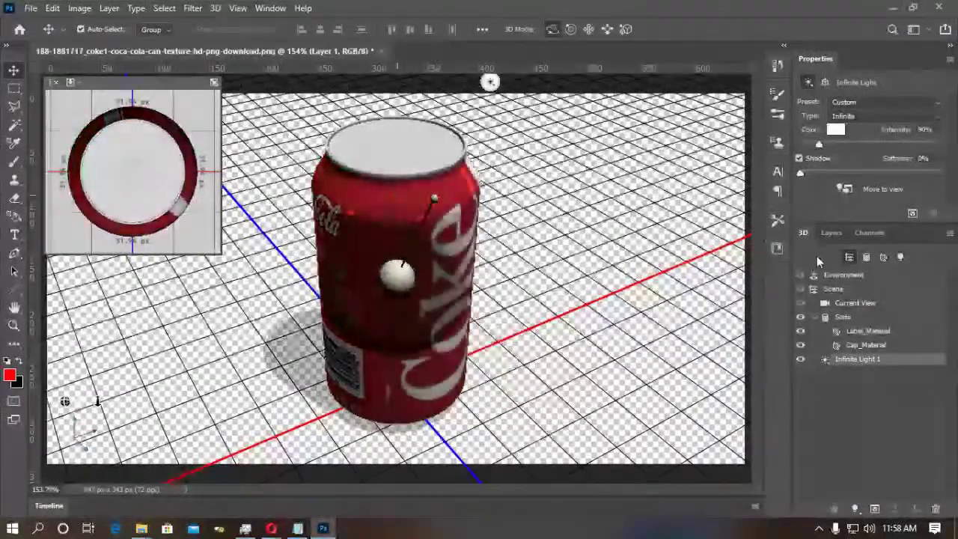
{"action": "left_click", "coordinate": [901, 257]}
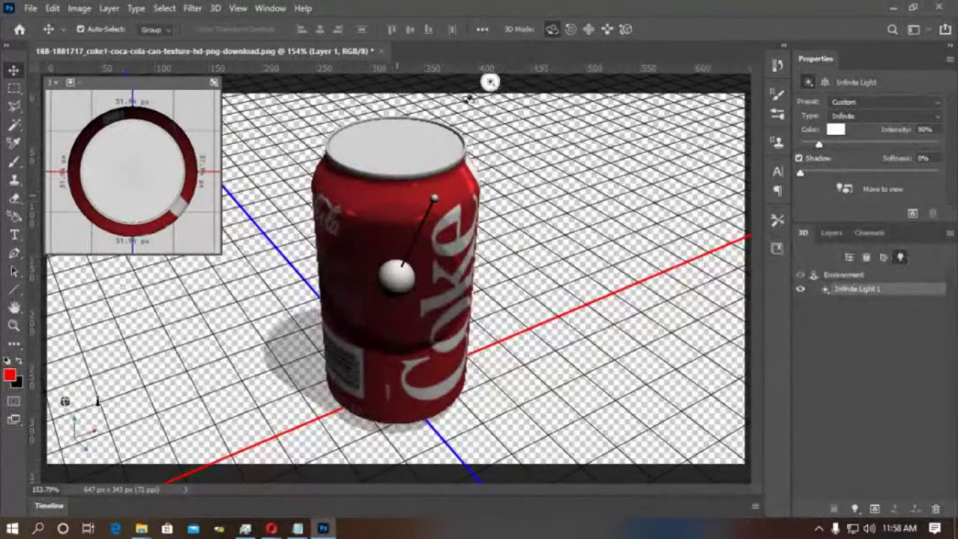
{"action": "left_click_drag", "start_coordinate": [490, 83], "coordinate": [553, 83]}
{"action": "mouse_move", "coordinate": [442, 295]}
{"action": "left_mouse_down"}
{"action": "mouse_move", "coordinate": [500, 275]}
{"action": "mouse_move", "coordinate": [478, 276]}
{"action": "mouse_move", "coordinate": [483, 296]}
{"action": "left_mouse_up"}
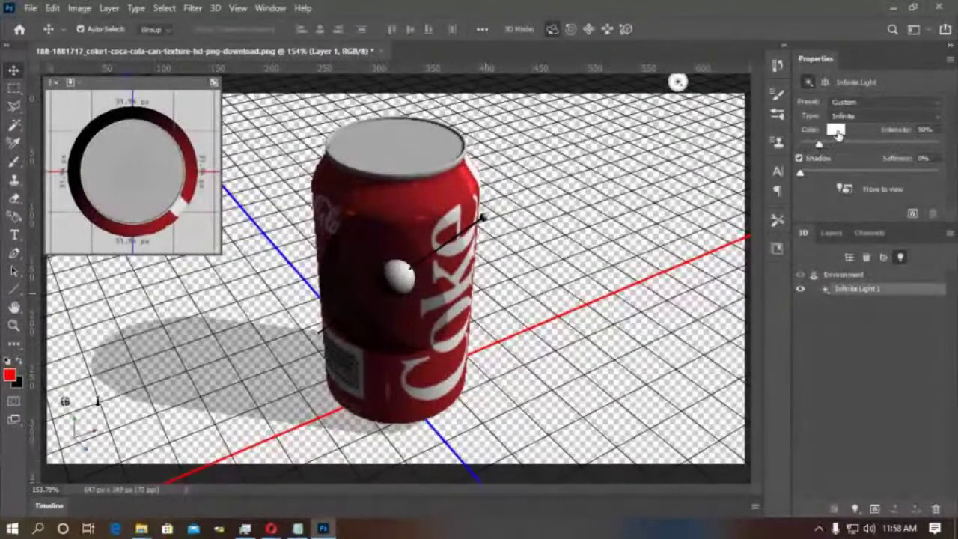
{"action": "left_click", "coordinate": [836, 131]}
{"action": "left_click", "coordinate": [572, 367]}
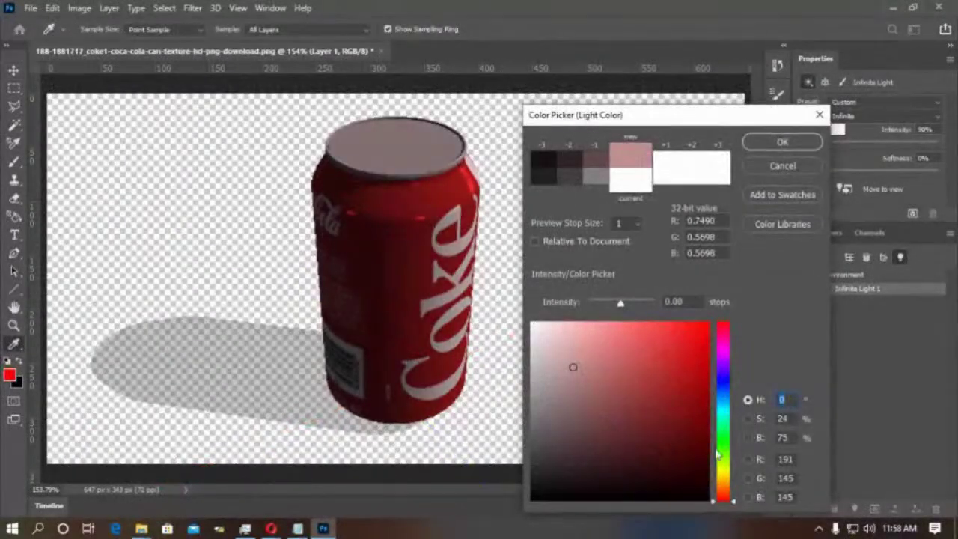
{"action": "left_click", "coordinate": [696, 323]}
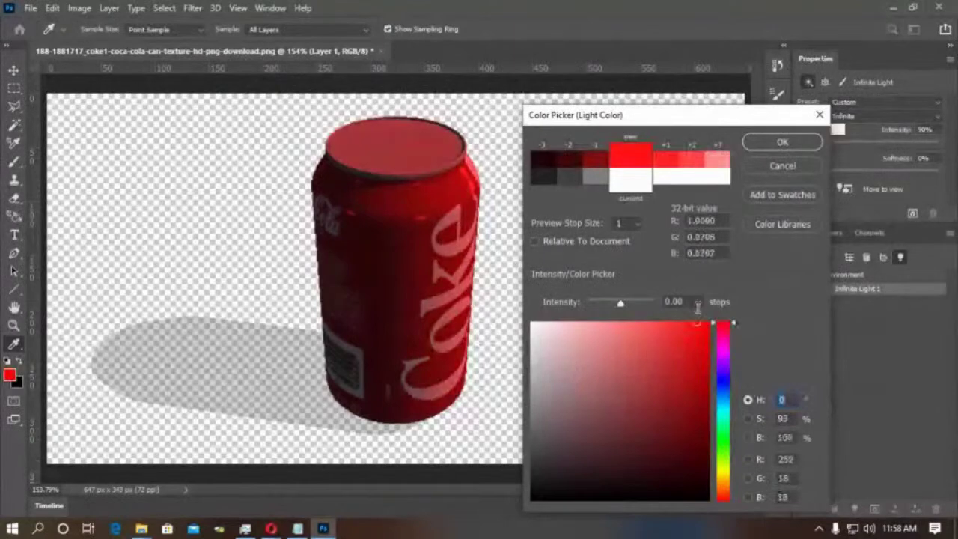
{"action": "left_click", "coordinate": [723, 467]}
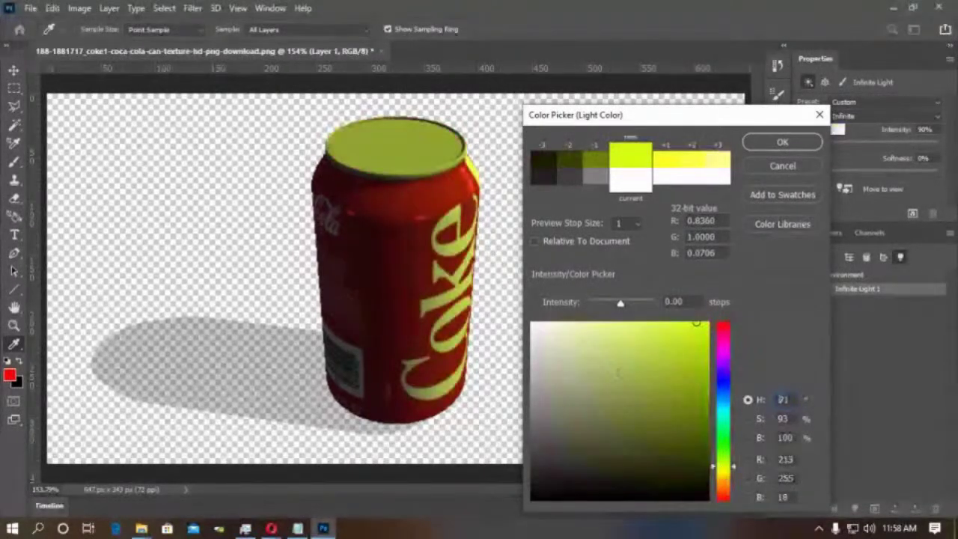
{"action": "mouse_move", "coordinate": [561, 339]}
{"action": "left_mouse_down"}
{"action": "mouse_move", "coordinate": [538, 322]}
{"action": "mouse_move", "coordinate": [579, 335]}
{"action": "mouse_move", "coordinate": [532, 323]}
{"action": "left_mouse_up"}
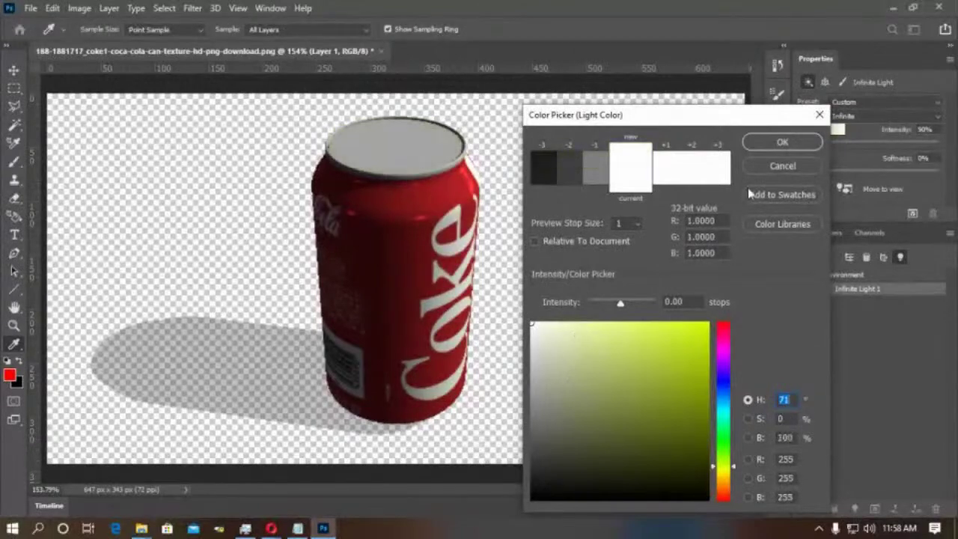
{"action": "left_click", "coordinate": [796, 164]}
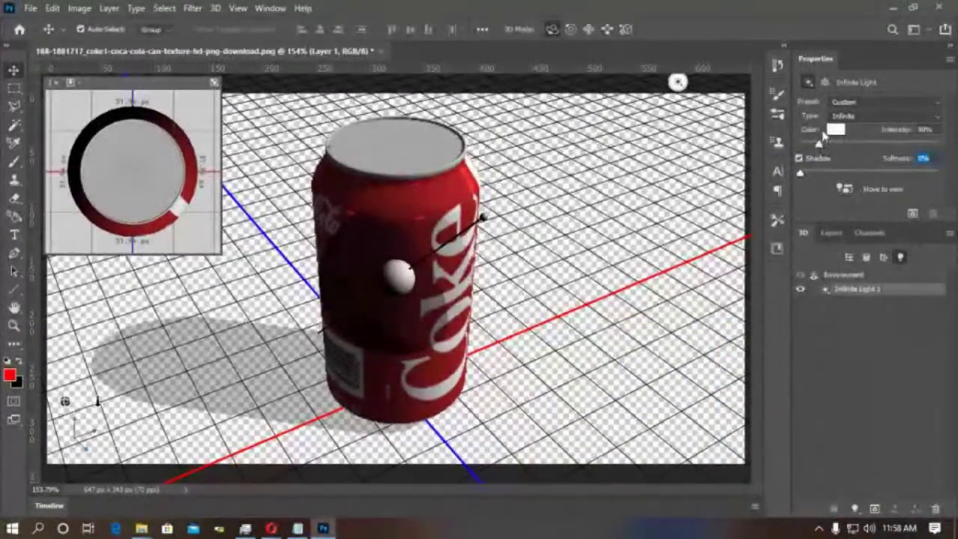
Set the infinite light's shadow softness to 4% and swing it so the shadow falls right.
{"action": "left_click_drag", "start_coordinate": [847, 171], "coordinate": [823, 175]}
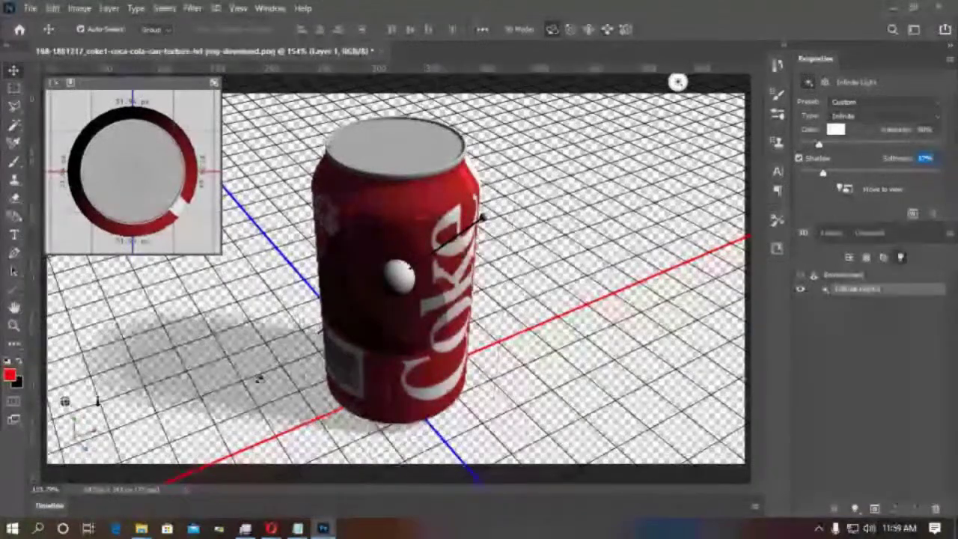
{"action": "left_click_drag", "start_coordinate": [807, 183], "coordinate": [806, 180]}
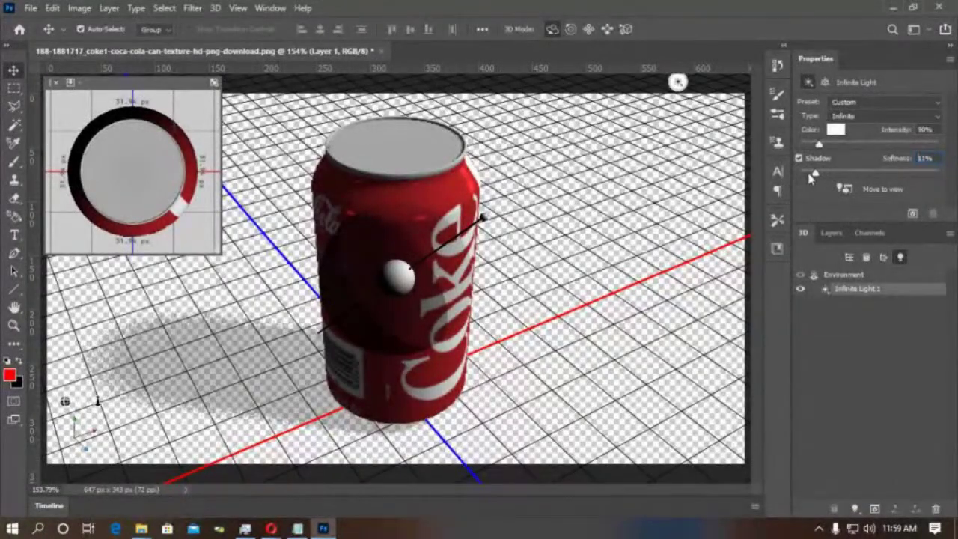
{"action": "mouse_move", "coordinate": [494, 225]}
{"action": "left_mouse_down"}
{"action": "mouse_move", "coordinate": [343, 213]}
{"action": "mouse_move", "coordinate": [333, 226]}
{"action": "mouse_move", "coordinate": [284, 221]}
{"action": "mouse_move", "coordinate": [207, 274]}
{"action": "mouse_move", "coordinate": [213, 293]}
{"action": "left_mouse_up"}
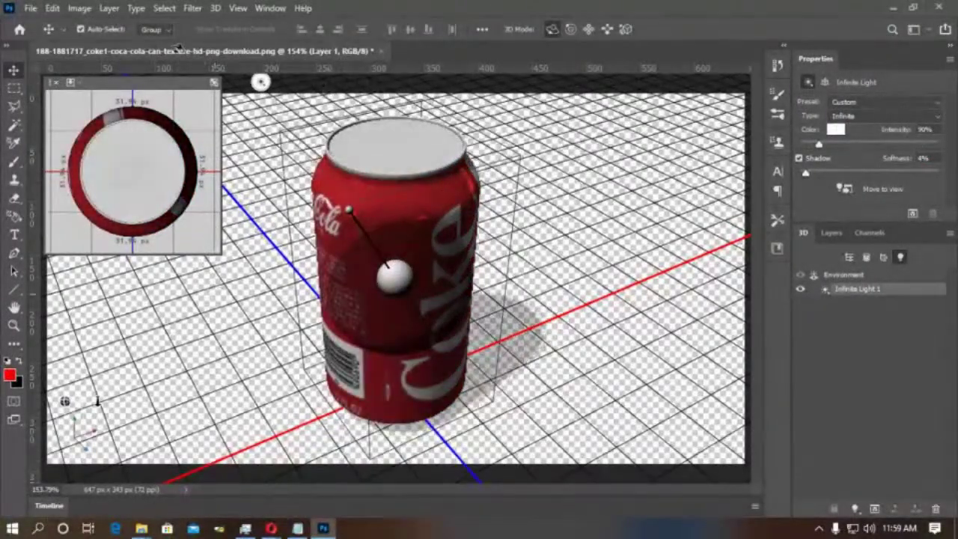
Browse the Filter > Blur menu without applying anything, then close the Coke can document.
{"action": "left_click", "coordinate": [214, 9]}
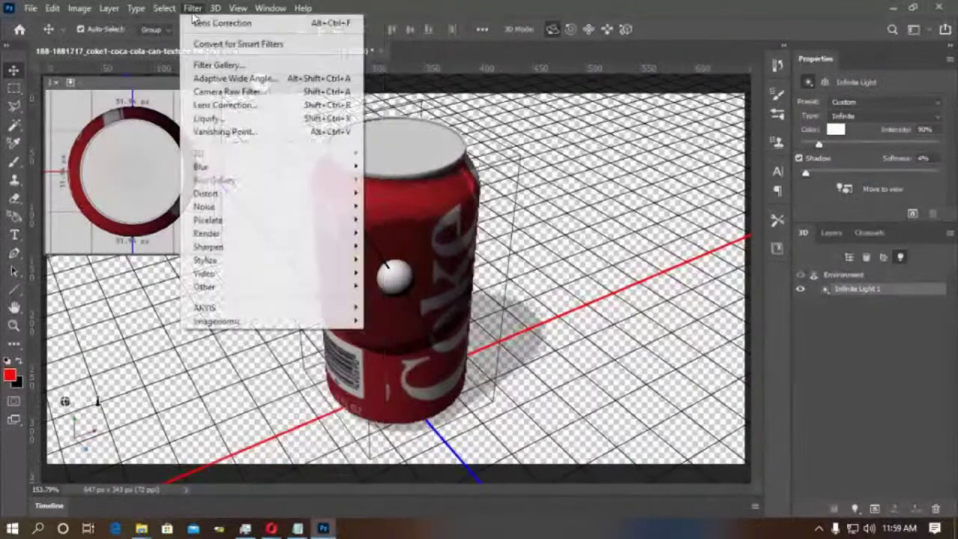
{"action": "mouse_move", "coordinate": [223, 172]}
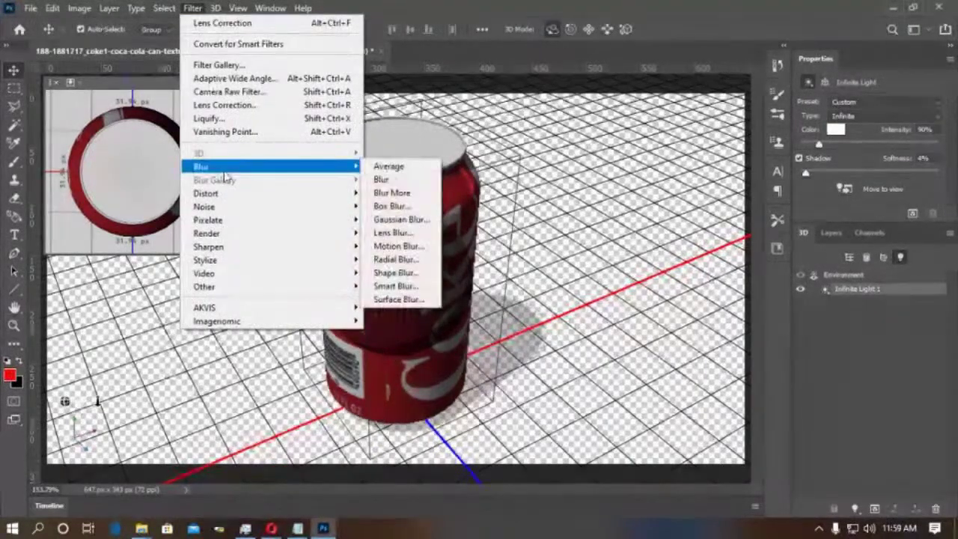
{"action": "left_click", "coordinate": [602, 174]}
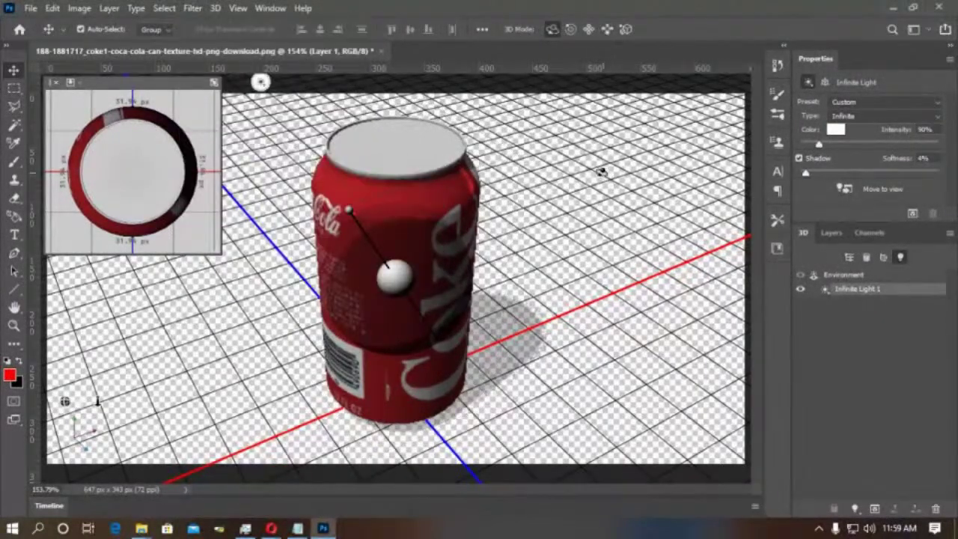
{"action": "left_click", "coordinate": [380, 51]}
Answer the save prompt, then create a blank landscape A4 document, 3508 × 2480 px at 300 ppi.
{"action": "left_click", "coordinate": [417, 202]}
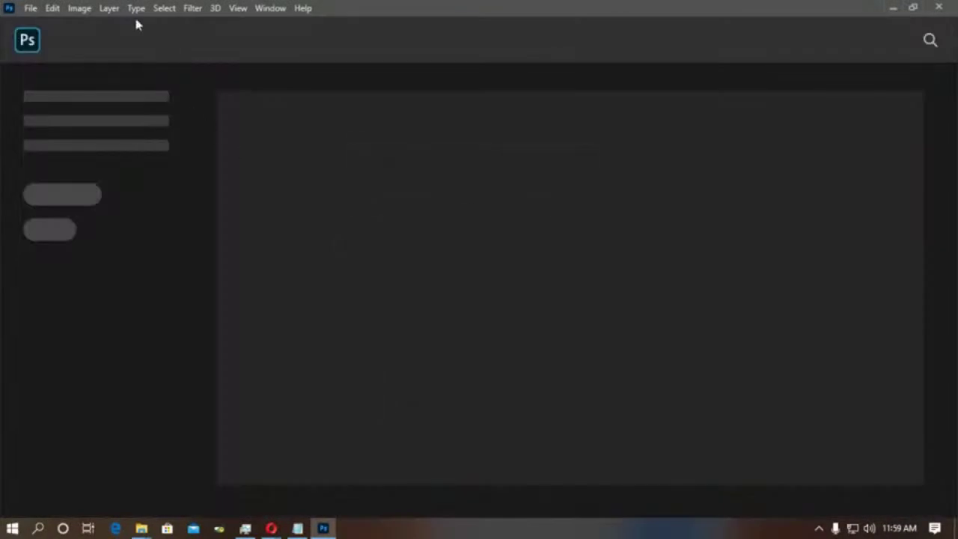
{"action": "key", "text": "ctrl+n"}
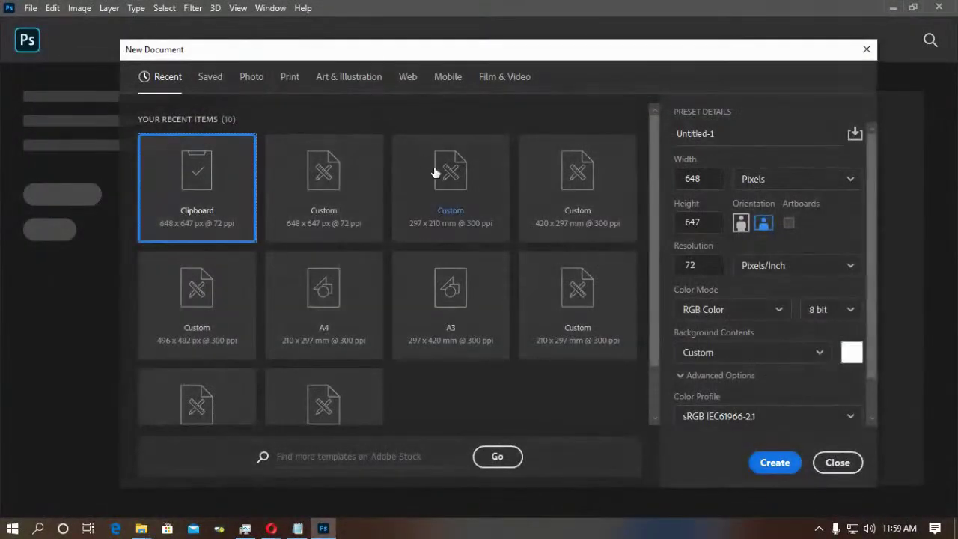
{"action": "left_click", "coordinate": [325, 294]}
{"action": "left_click", "coordinate": [764, 228]}
{"action": "left_click", "coordinate": [774, 462]}
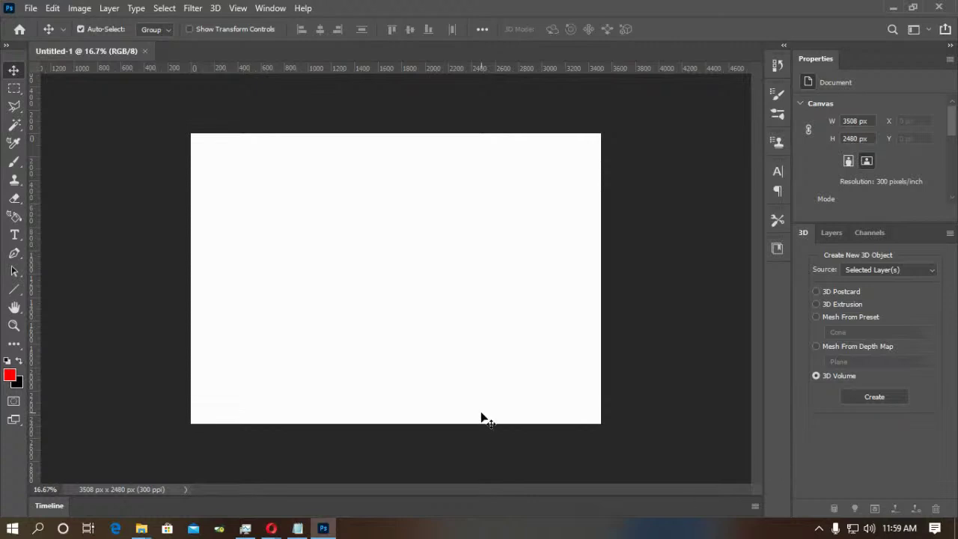
{"action": "scroll", "coordinate": [481, 417], "scroll_direction": "up", "scroll_amount": 2}
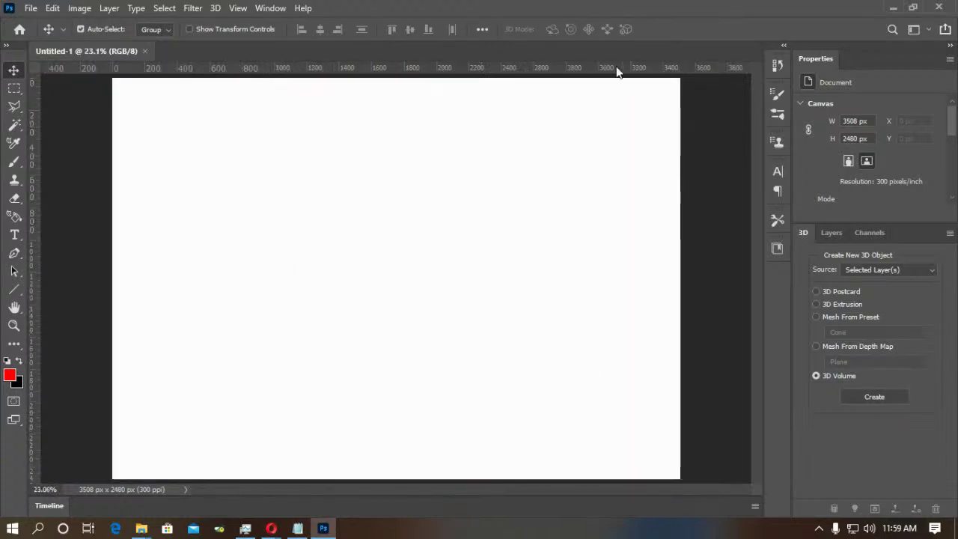
Switch to the Photography workspace and flip between its Navigator and Histogram panels.
{"action": "left_click", "coordinate": [271, 9]}
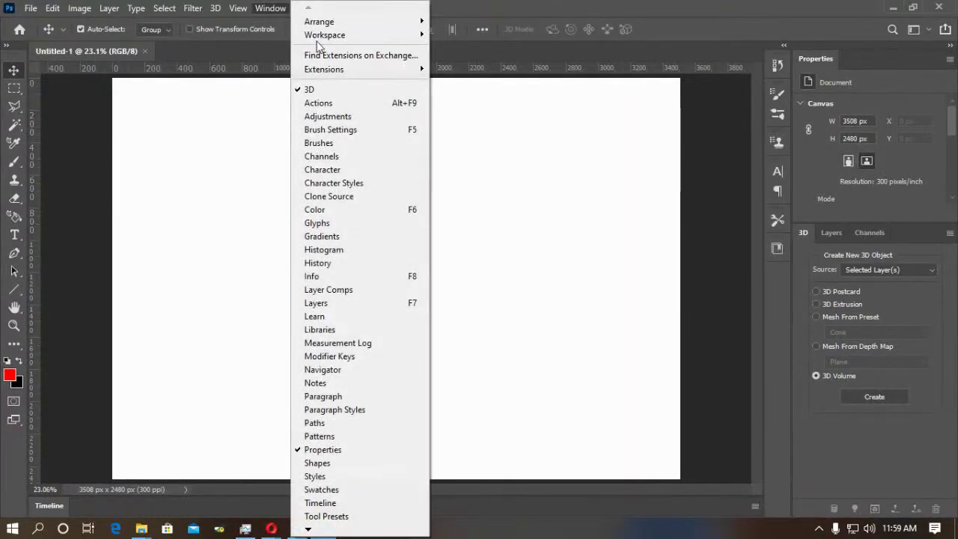
{"action": "mouse_move", "coordinate": [320, 38]}
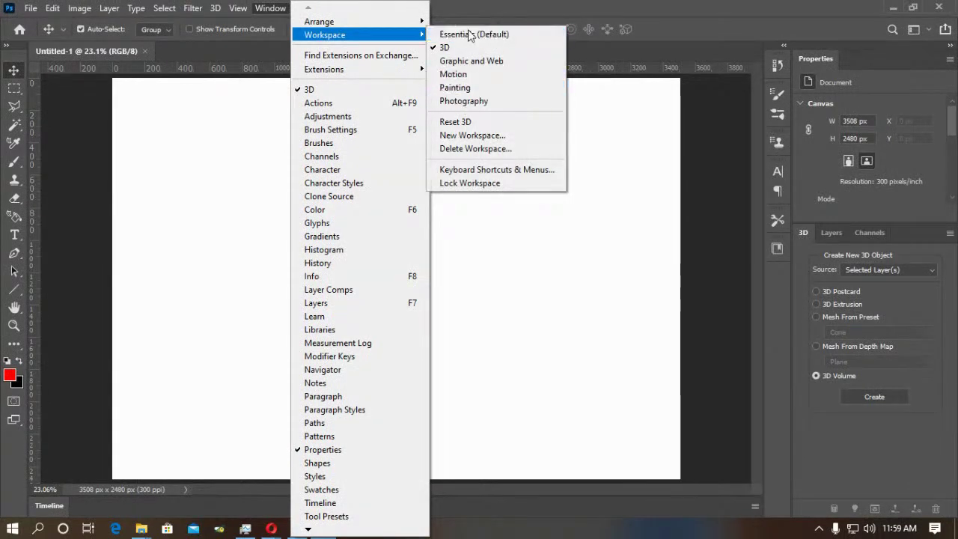
{"action": "left_click", "coordinate": [473, 102]}
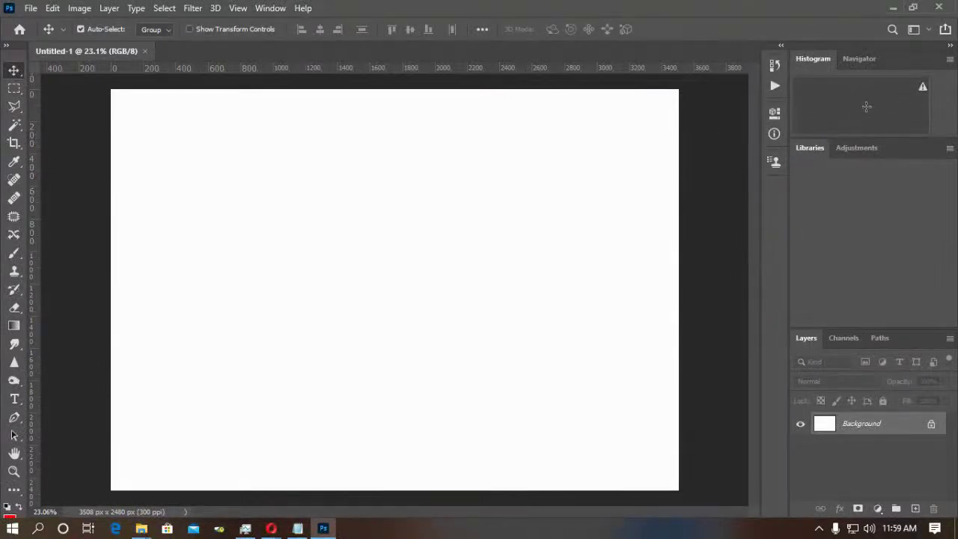
{"action": "left_click", "coordinate": [860, 58]}
{"action": "left_click", "coordinate": [822, 58]}
Try the Painting workspace, zooming the canvas in slightly, then the Motion workspace.
{"action": "left_click", "coordinate": [267, 11]}
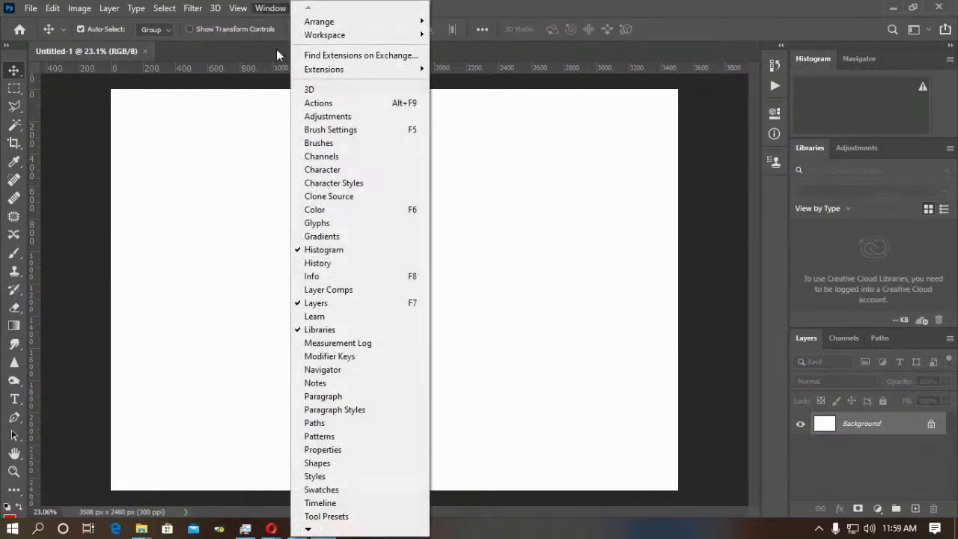
{"action": "mouse_move", "coordinate": [322, 41]}
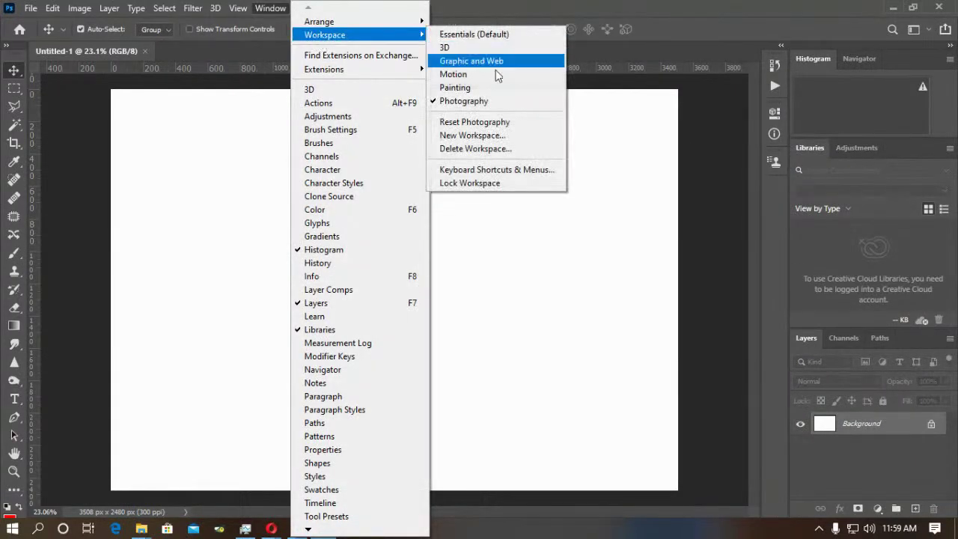
{"action": "left_click", "coordinate": [472, 88]}
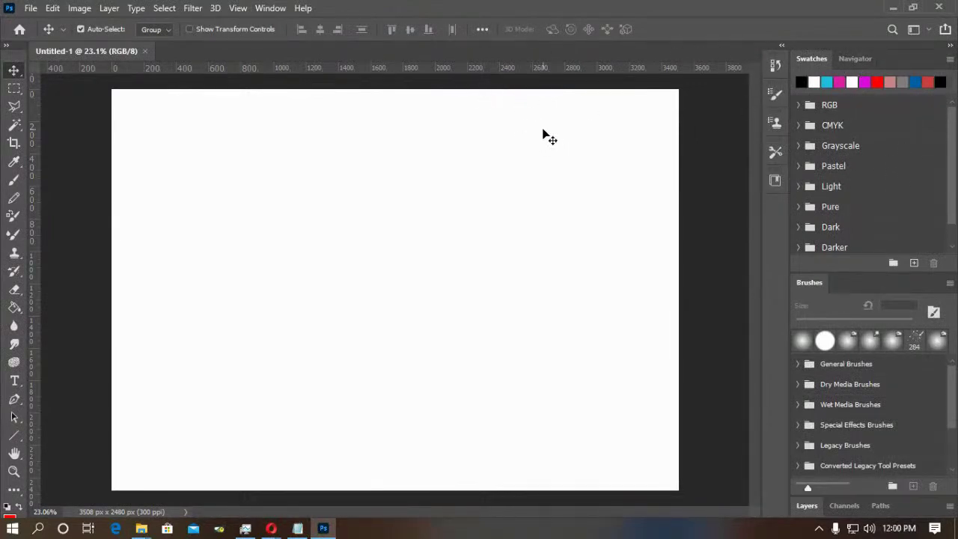
{"action": "key", "text": "ctrl+plus"}
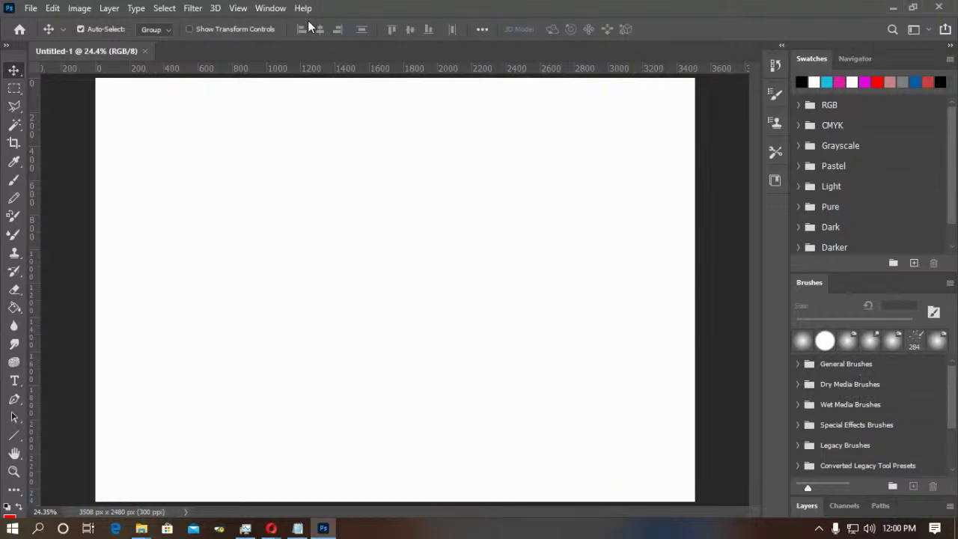
{"action": "left_click", "coordinate": [270, 7]}
{"action": "mouse_move", "coordinate": [410, 36]}
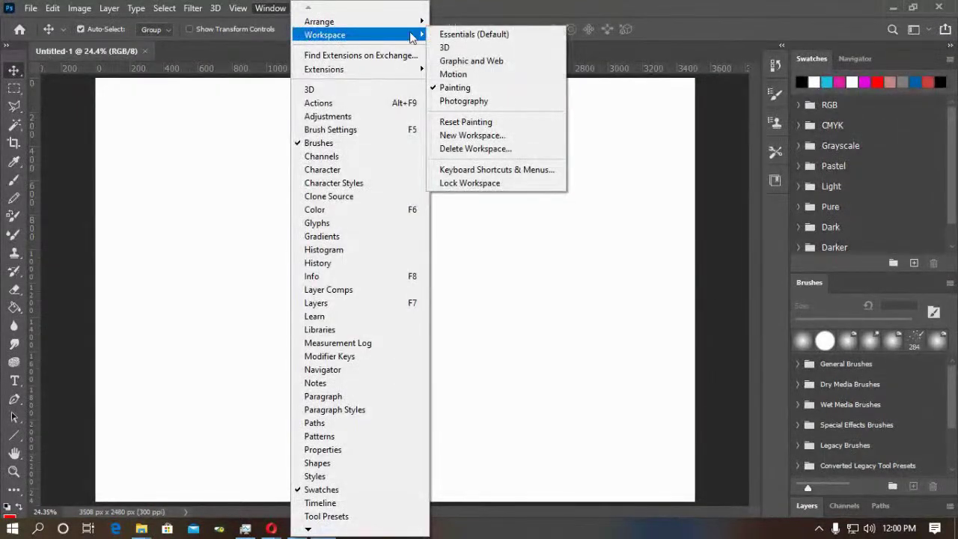
{"action": "left_click", "coordinate": [470, 75]}
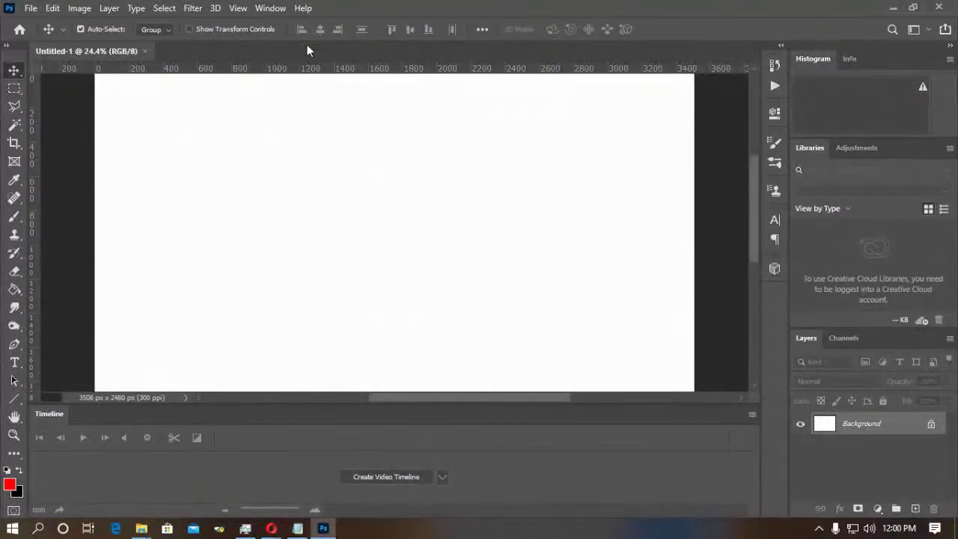
Switch to the Graphic and Web workspace, then back to Essentials (Default).
{"action": "left_click", "coordinate": [277, 9]}
{"action": "mouse_move", "coordinate": [321, 34]}
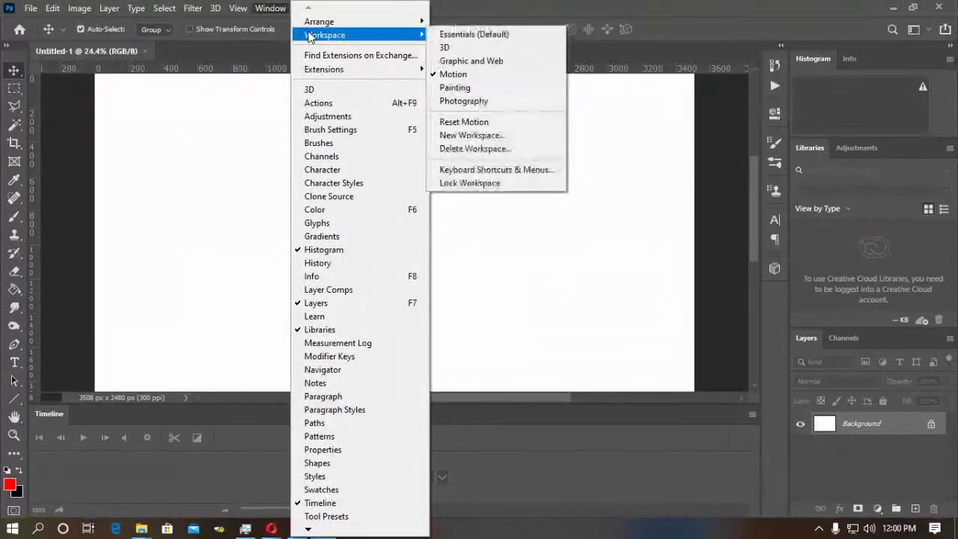
{"action": "left_click", "coordinate": [474, 63]}
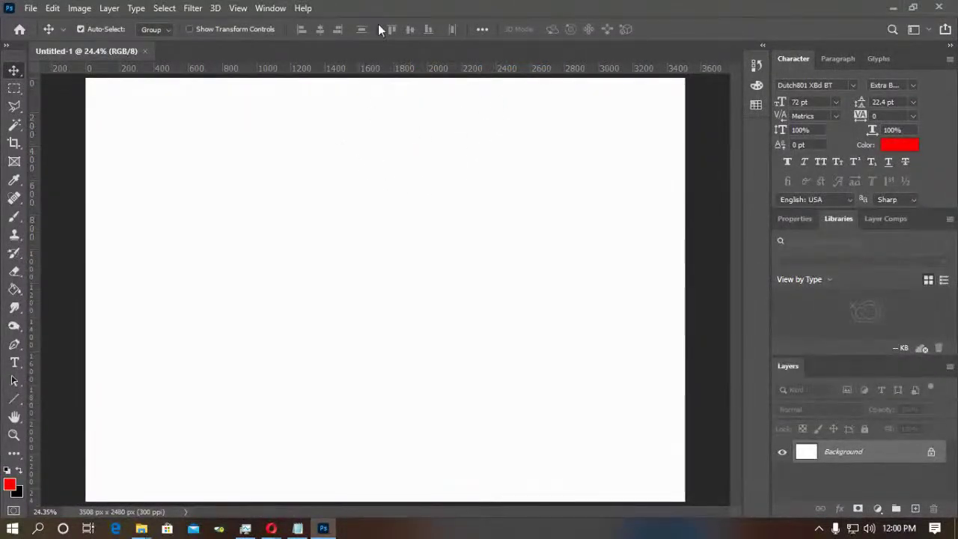
{"action": "left_click", "coordinate": [270, 9]}
{"action": "mouse_move", "coordinate": [333, 35]}
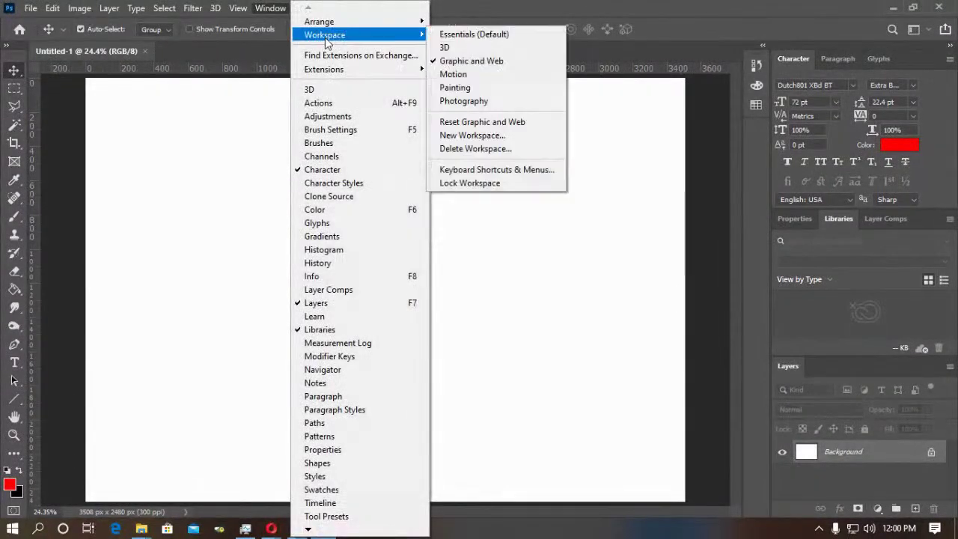
{"action": "left_click", "coordinate": [473, 35]}
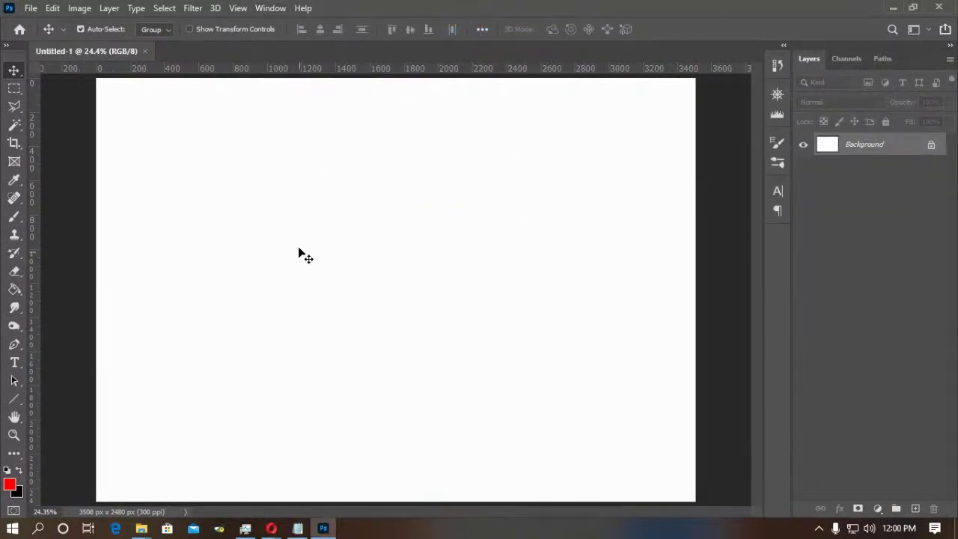
Browse the Filter > Blur menu and close it without applying anything.
{"action": "left_click", "coordinate": [197, 11]}
{"action": "mouse_move", "coordinate": [218, 166]}
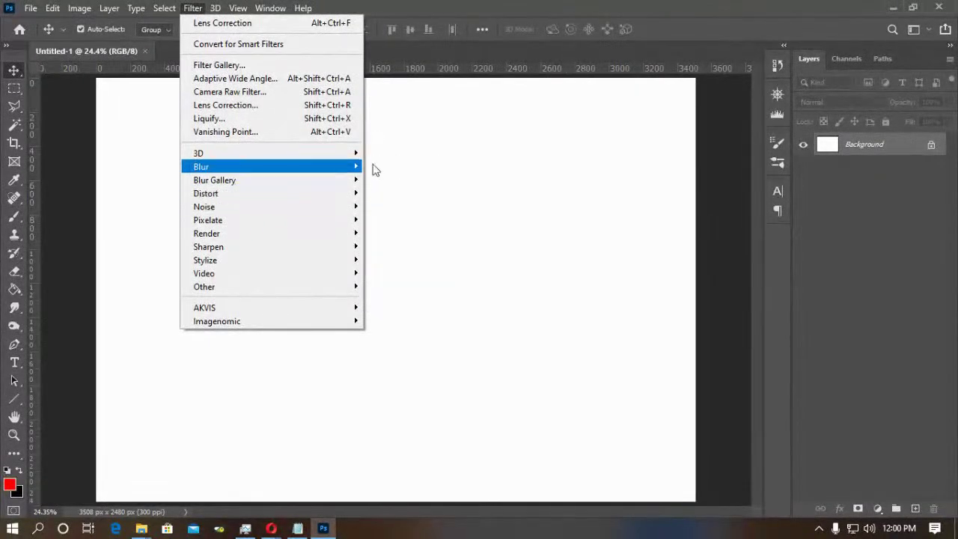
{"action": "left_click", "coordinate": [524, 128]}
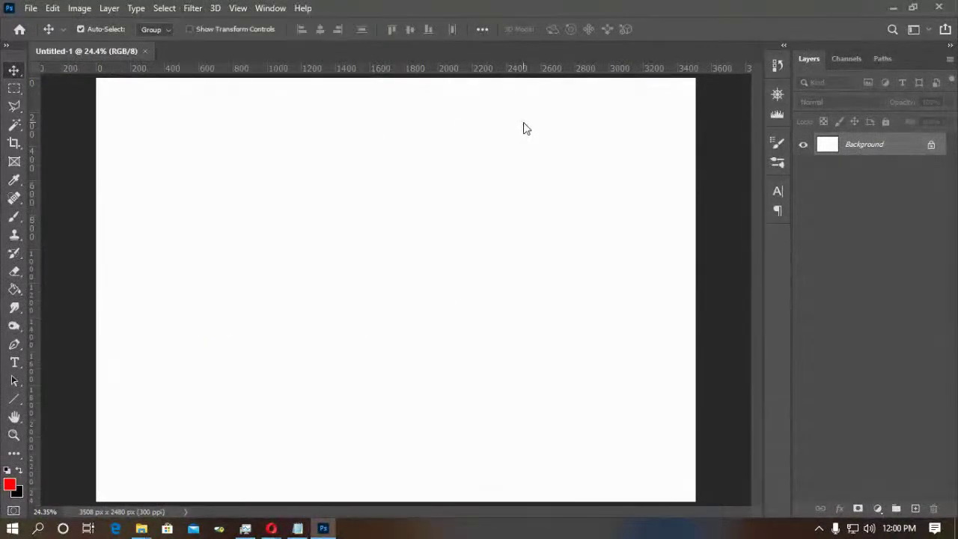
Open stock-photo-red-motocross-bike-jumping-5307535 from the 2 TUTORIAL > Blending Modes folder.
{"action": "key", "text": "ctrl+o"}
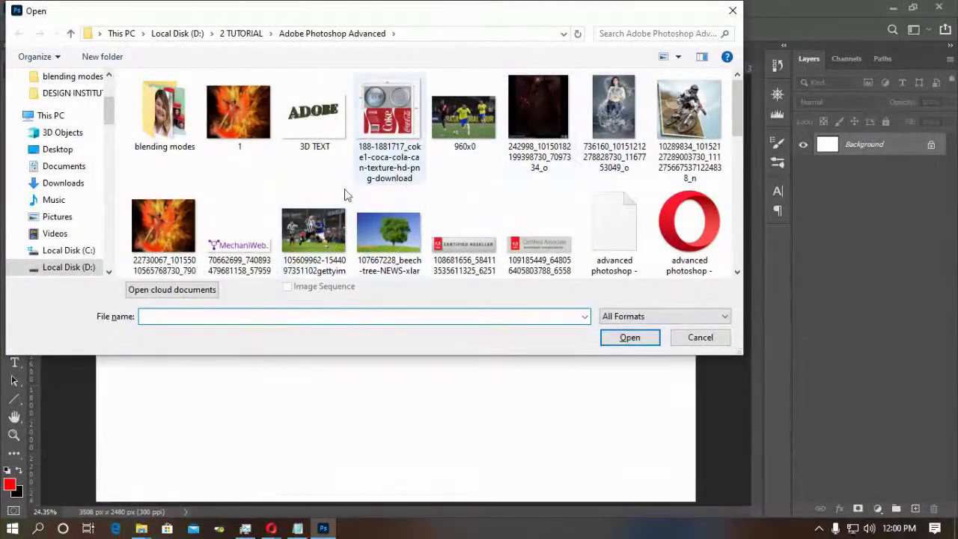
{"action": "scroll", "coordinate": [314, 206], "scroll_direction": "down", "scroll_amount": 2}
{"action": "scroll", "coordinate": [296, 213], "scroll_direction": "down", "scroll_amount": 5}
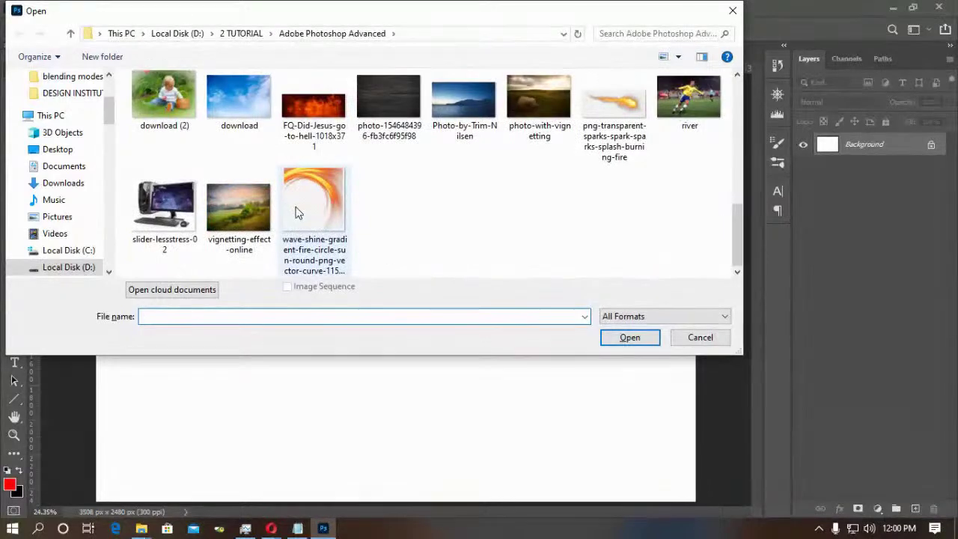
{"action": "scroll", "coordinate": [296, 214], "scroll_direction": "up", "scroll_amount": 7}
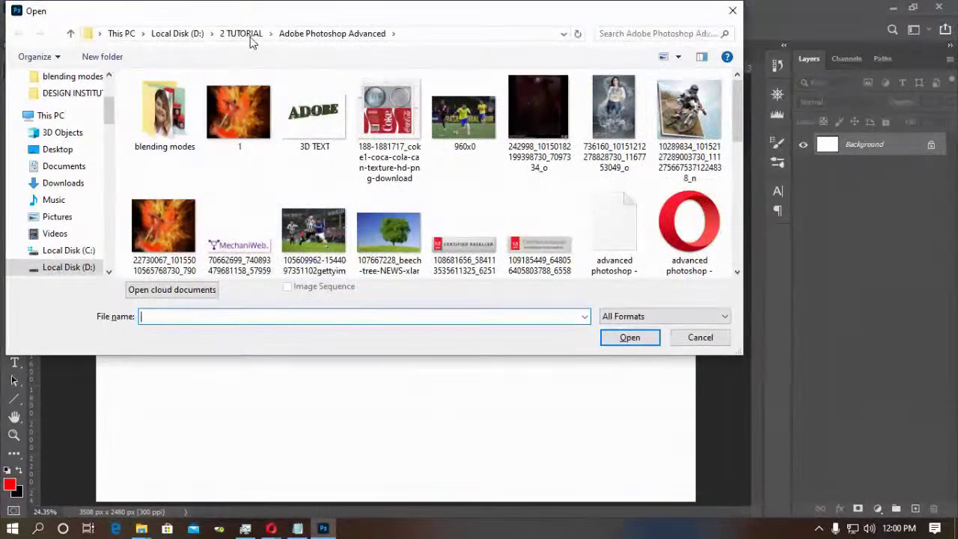
{"action": "left_click", "coordinate": [246, 34]}
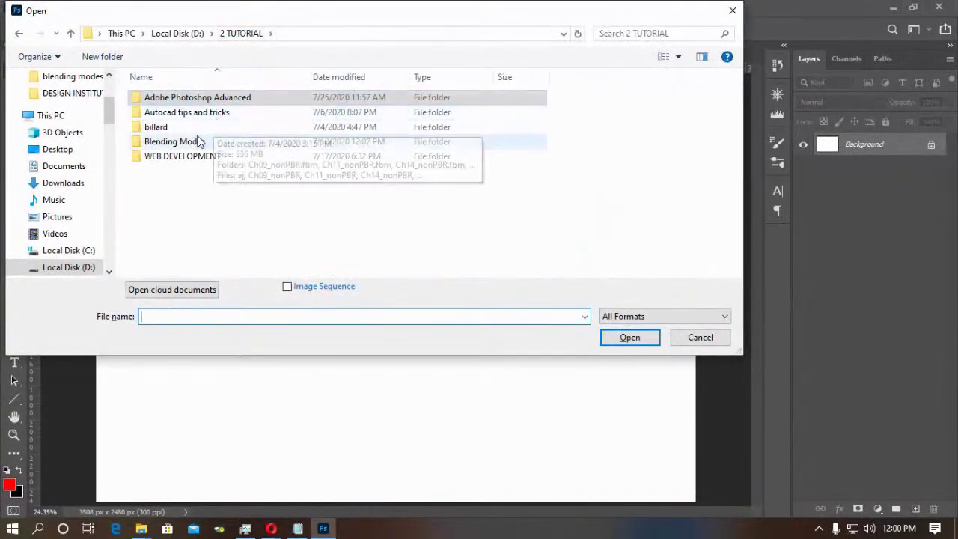
{"action": "double_click", "coordinate": [196, 141]}
{"action": "scroll", "coordinate": [342, 189], "scroll_direction": "down", "scroll_amount": 5}
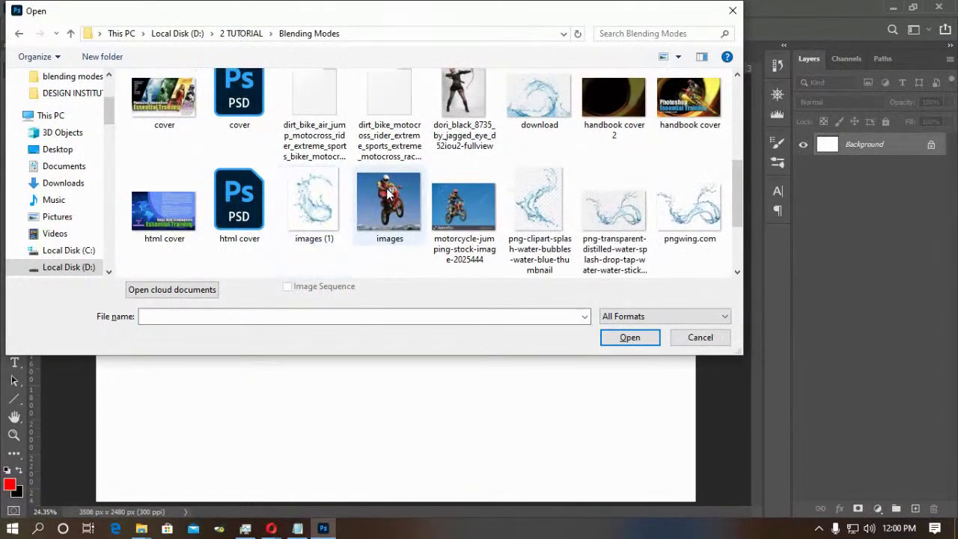
{"action": "scroll", "coordinate": [457, 208], "scroll_direction": "down", "scroll_amount": 2}
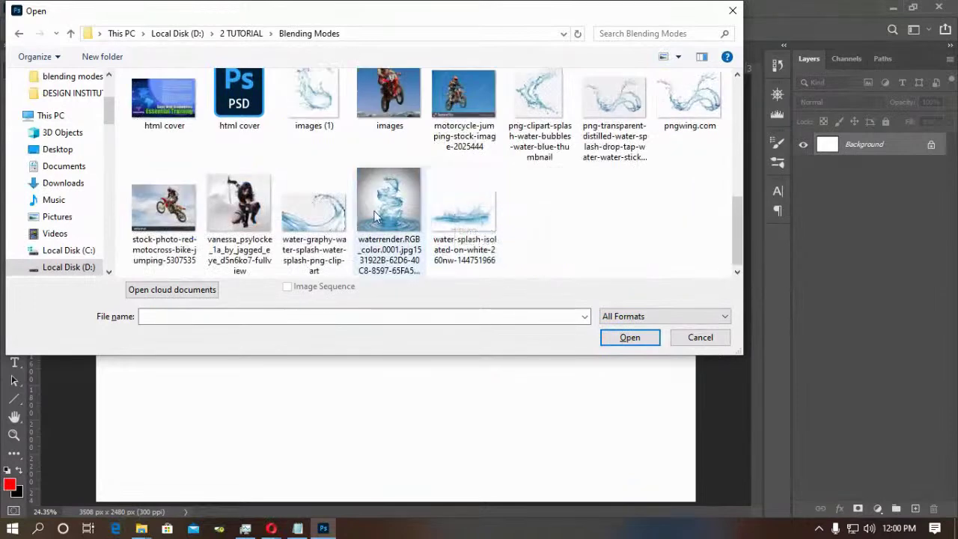
{"action": "left_click", "coordinate": [186, 215]}
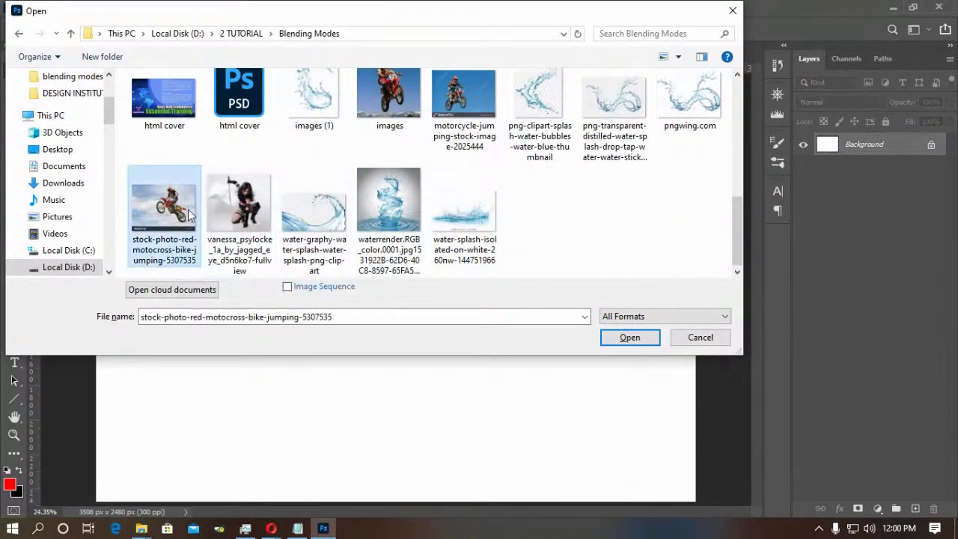
{"action": "left_click", "coordinate": [606, 338]}
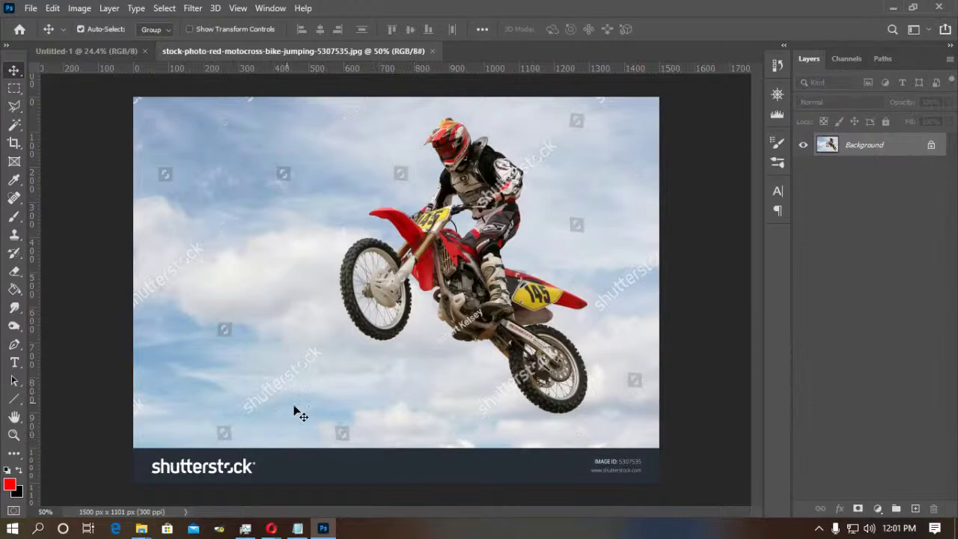
Crop the bottom edge up above the shutterstock banner, leaving the photo 1500 × 997 px.
{"action": "key", "text": "c"}
{"action": "mouse_move", "coordinate": [404, 473]}
{"action": "left_mouse_down"}
{"action": "mouse_move", "coordinate": [398, 456]}
{"action": "mouse_move", "coordinate": [393, 472]}
{"action": "left_mouse_up"}
{"action": "key", "text": "Return"}
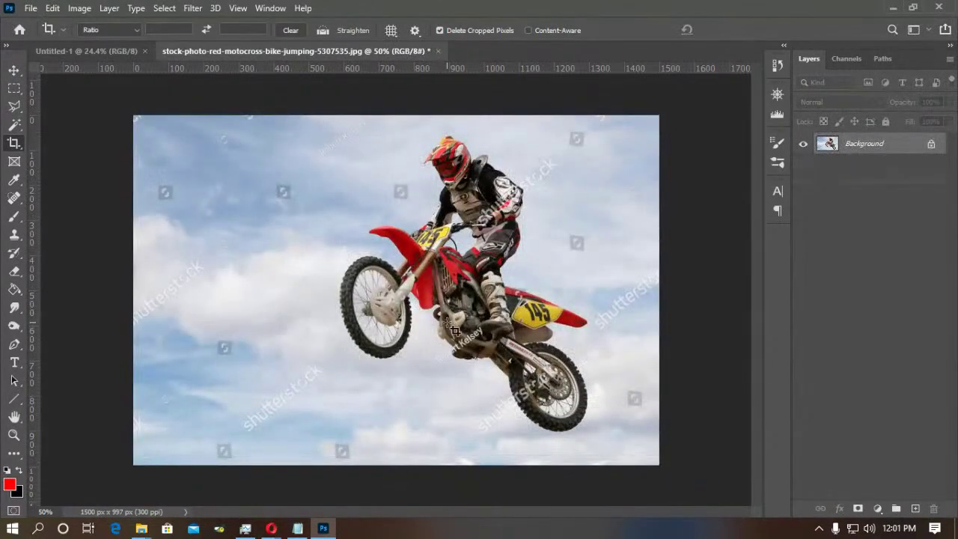
Glance through the 3D and Filter menus and close them without choosing anything.
{"action": "left_click", "coordinate": [214, 9]}
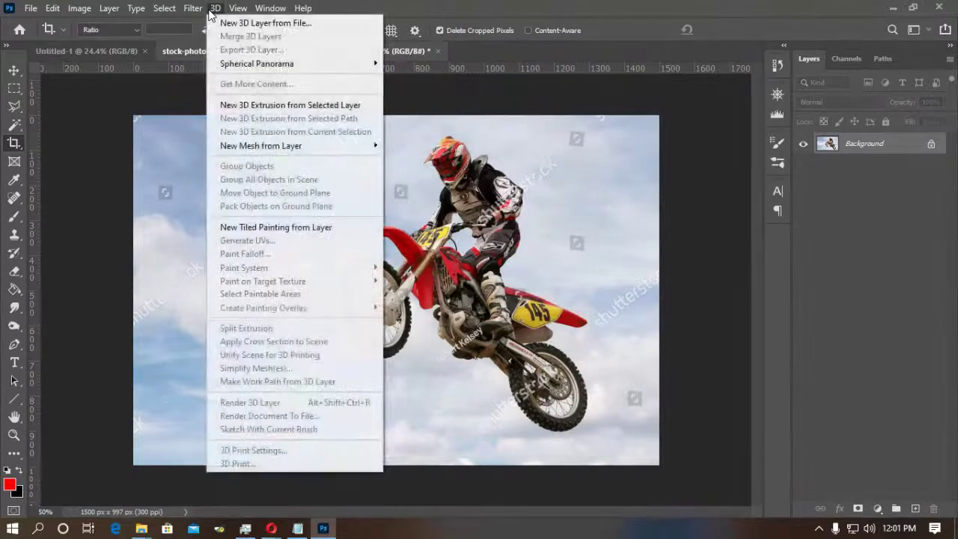
{"action": "mouse_move", "coordinate": [190, 10]}
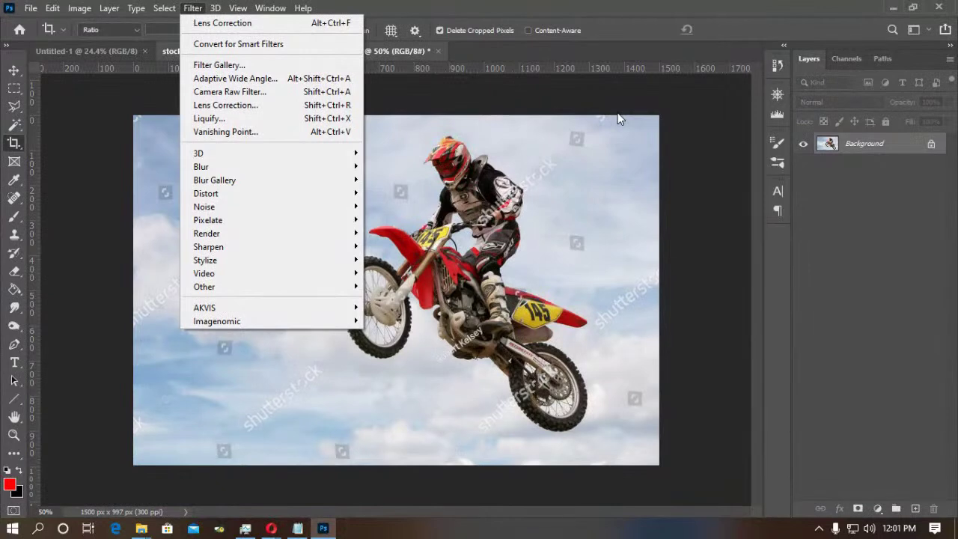
{"action": "left_click", "coordinate": [671, 139]}
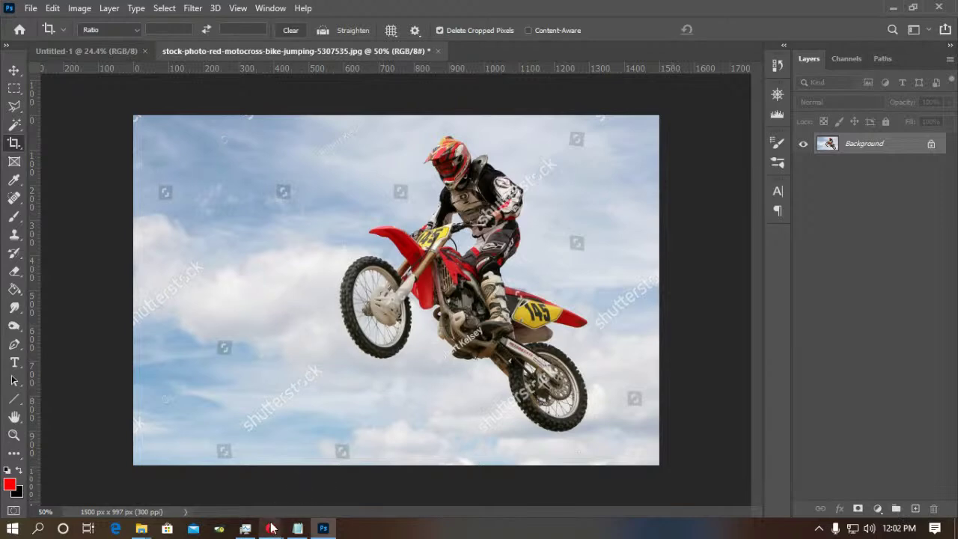
Clear the selection on the motocross photo and copy the Background to a new Layer 1 with Ctrl+J.
{"action": "mouse_move", "coordinate": [274, 526]}
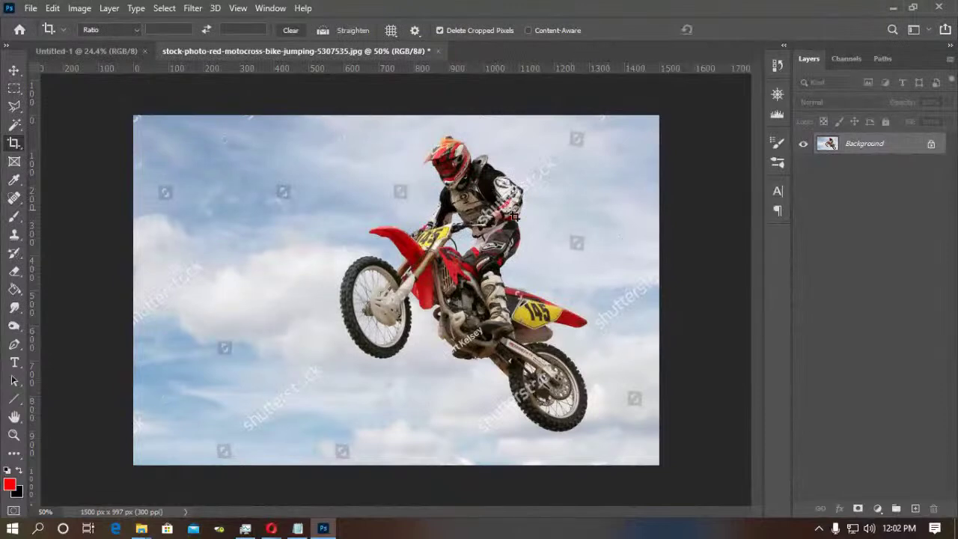
{"action": "left_click", "coordinate": [13, 70]}
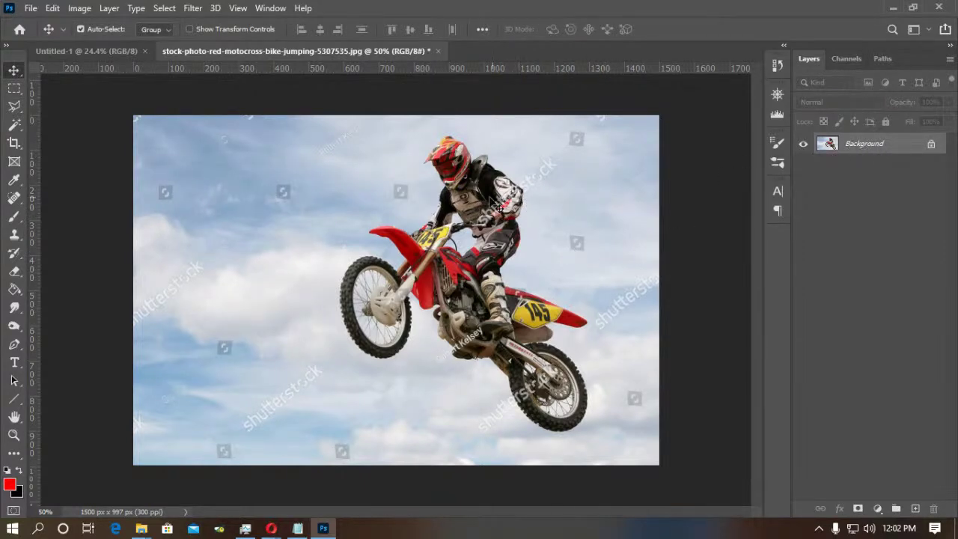
{"action": "key", "text": "m"}
{"action": "left_click_drag", "start_coordinate": [335, 122], "coordinate": [604, 440]}
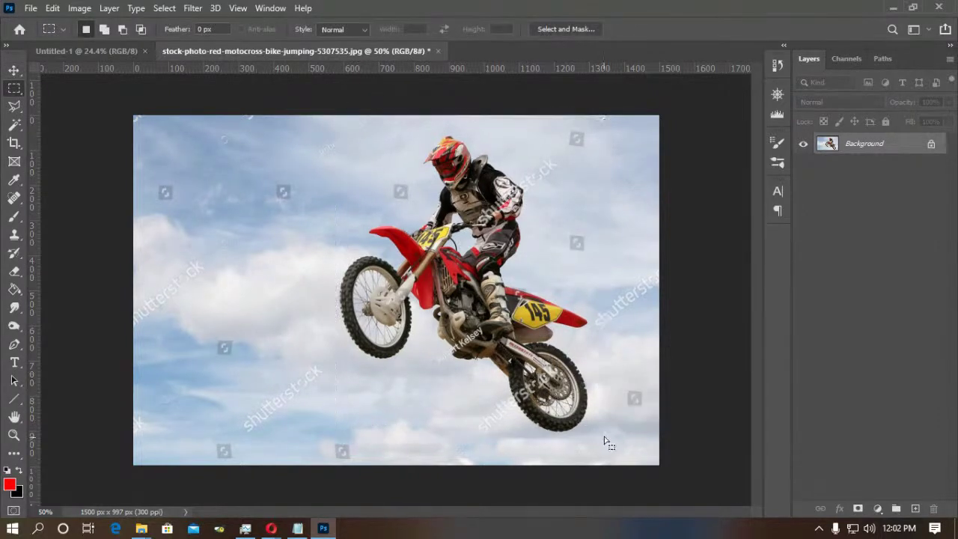
{"action": "key", "text": "ctrl+j"}
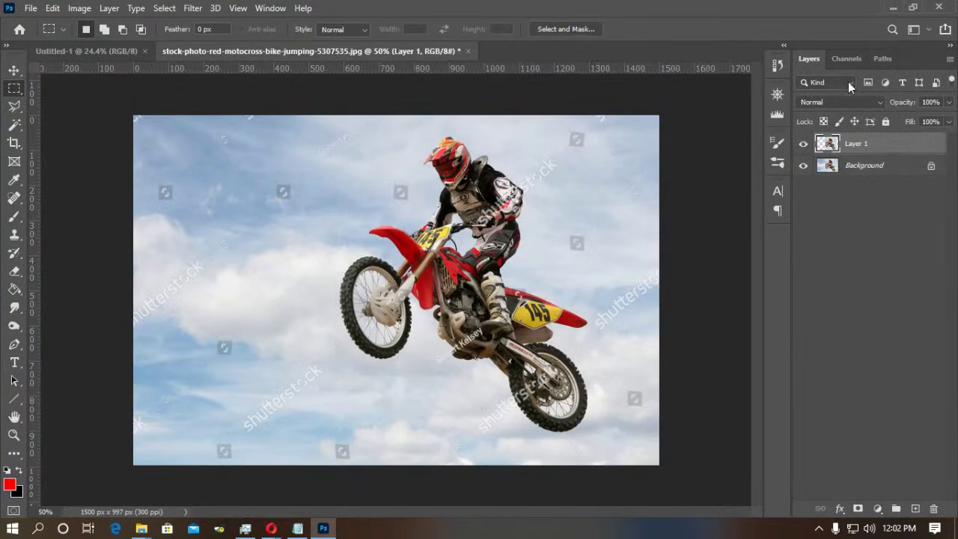
{"action": "left_click", "coordinate": [855, 62]}
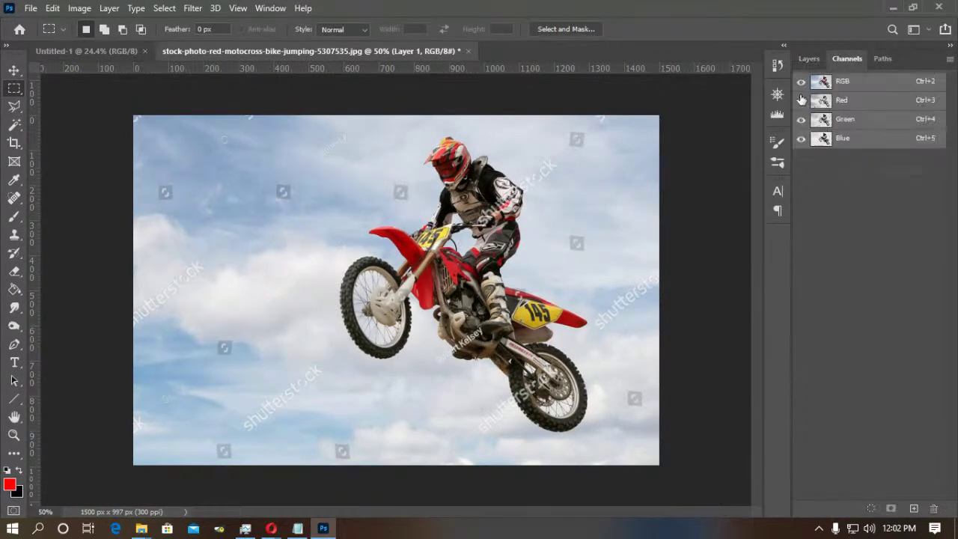
Compare the Red, Green and Blue channels one at a time, then duplicate Blue into a Blue copy channel.
{"action": "left_click", "coordinate": [801, 139]}
{"action": "left_click", "coordinate": [800, 119]}
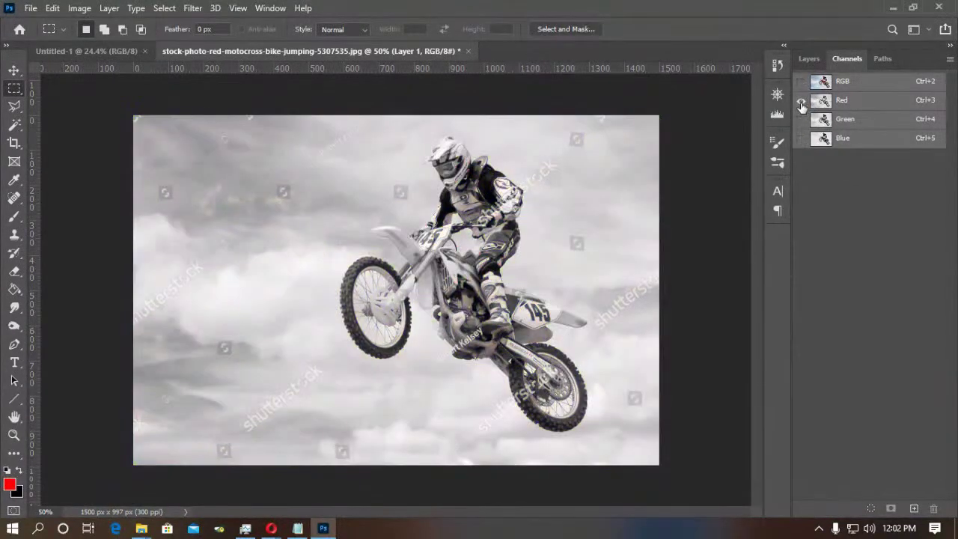
{"action": "left_click", "coordinate": [800, 139]}
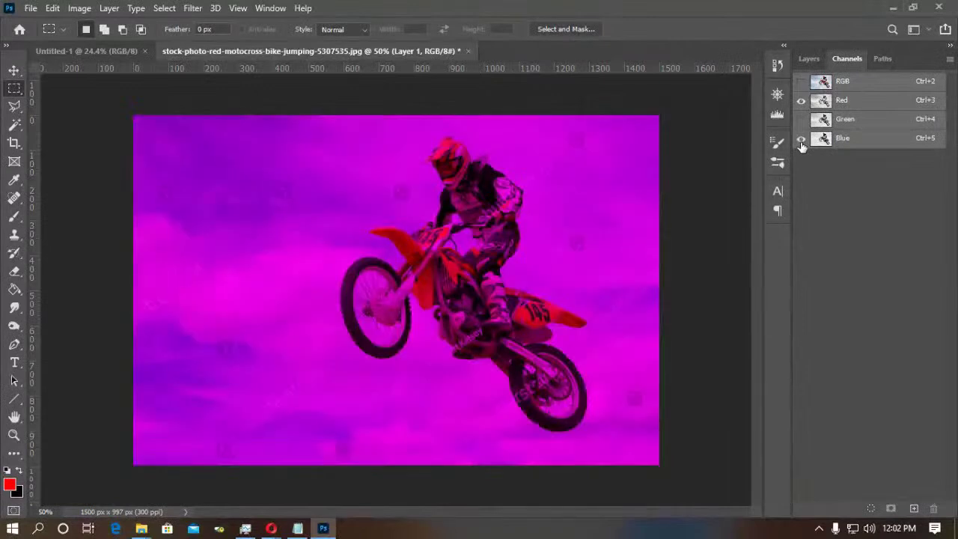
{"action": "left_click", "coordinate": [800, 101]}
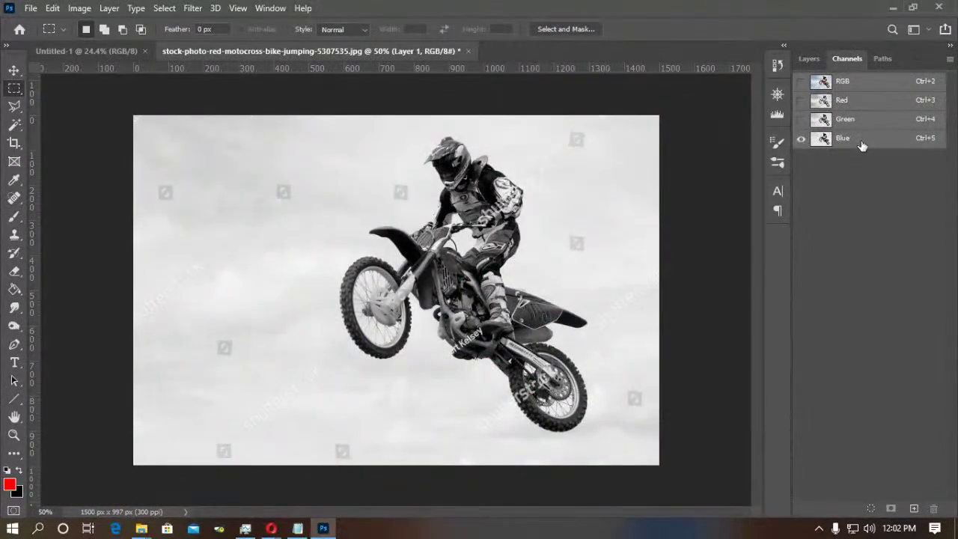
{"action": "left_click_drag", "start_coordinate": [863, 144], "coordinate": [913, 508]}
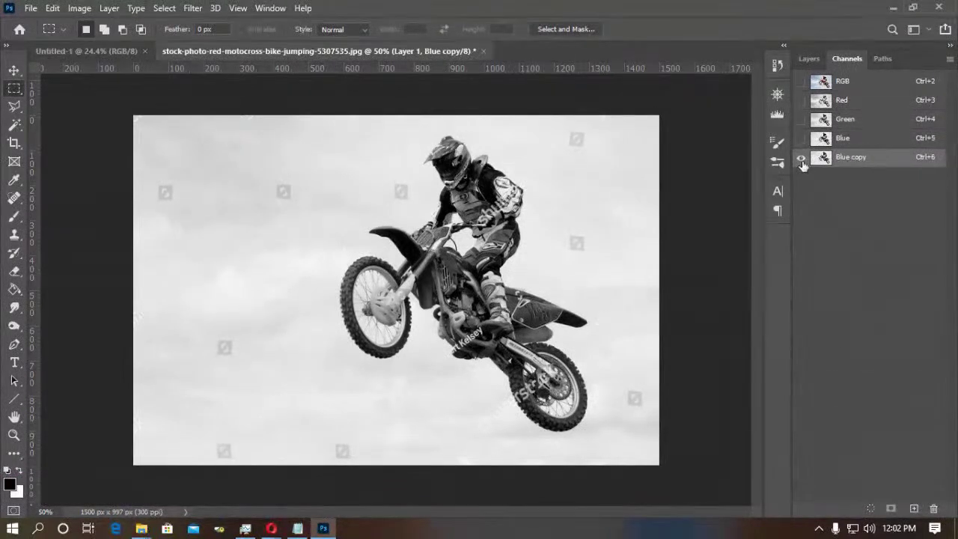
{"action": "left_click", "coordinate": [109, 8]}
Apply Levels (0, 0.01, 177) to Blue copy for a black silhouette, then load it as a selection.
{"action": "mouse_move", "coordinate": [79, 8]}
{"action": "mouse_move", "coordinate": [95, 43]}
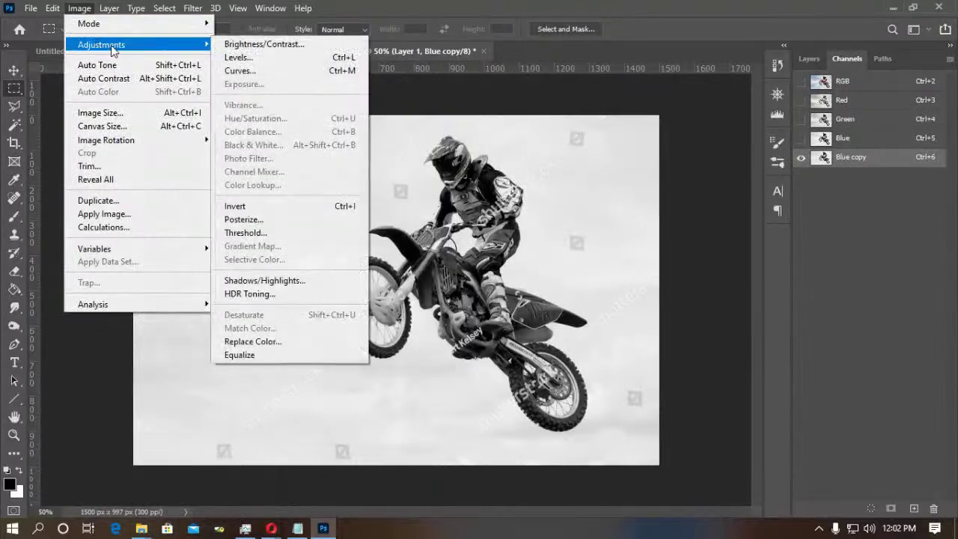
{"action": "left_click", "coordinate": [238, 59]}
{"action": "left_click_drag", "start_coordinate": [685, 299], "coordinate": [719, 300]}
{"action": "left_click", "coordinate": [813, 172]}
{"action": "key", "text": "m"}
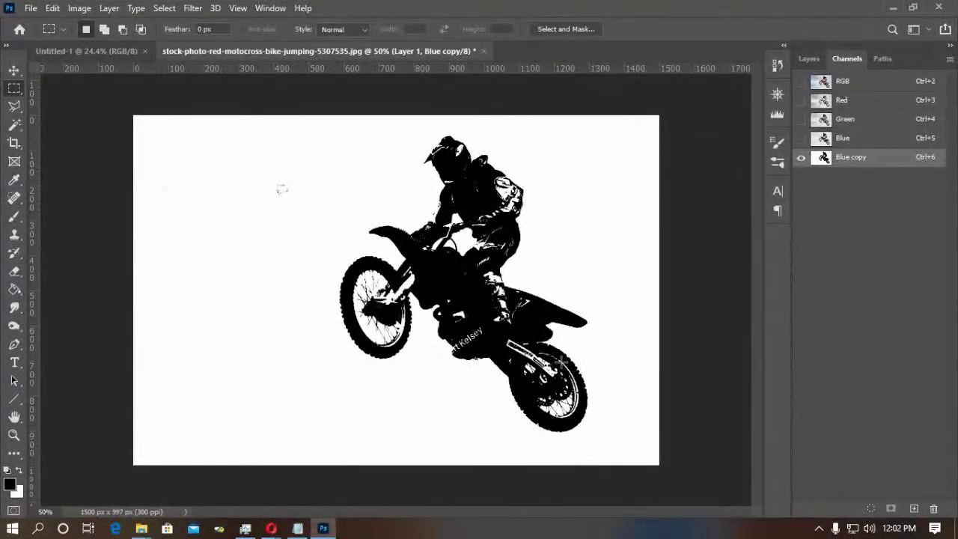
{"action": "left_click", "coordinate": [871, 508]}
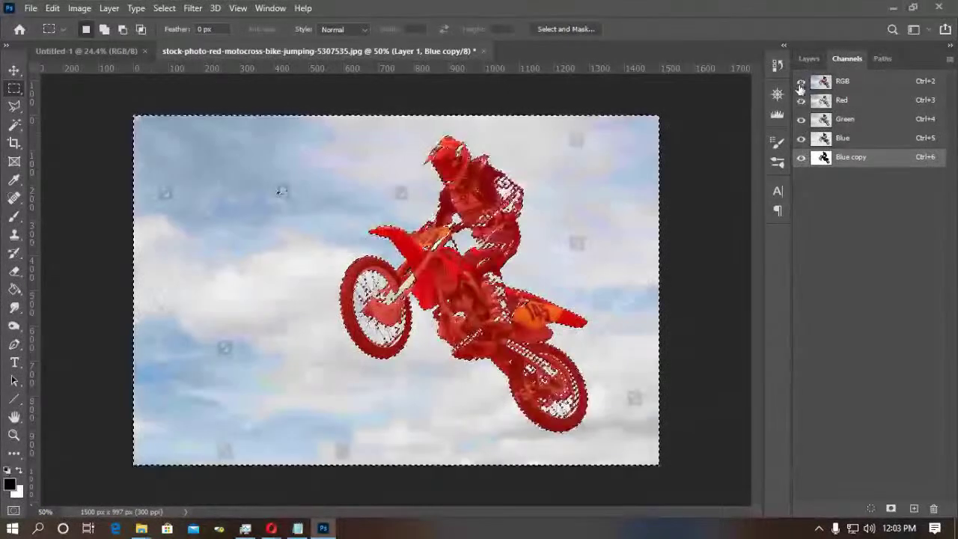
Hide the Blue copy channel and reselect the RGB composite channel.
{"action": "left_click", "coordinate": [800, 157]}
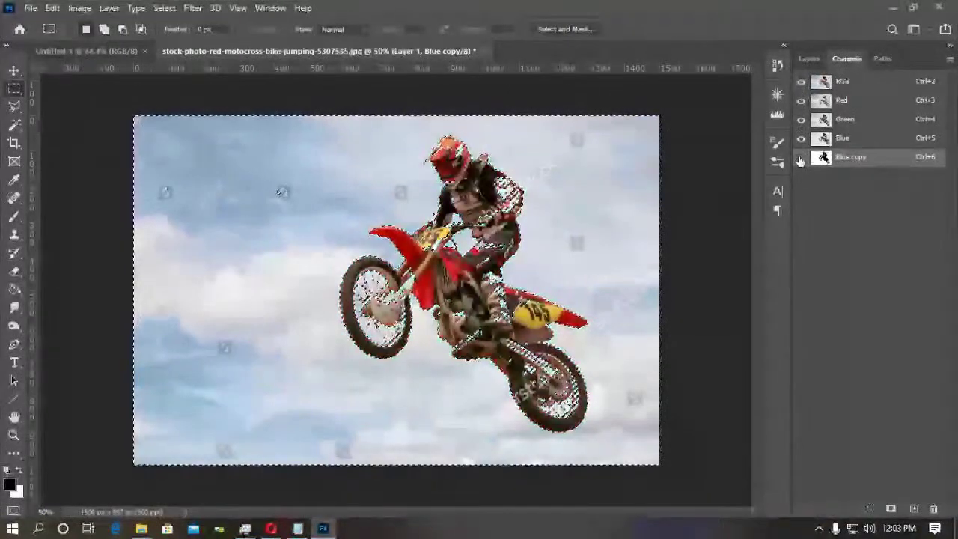
{"action": "left_click", "coordinate": [808, 58]}
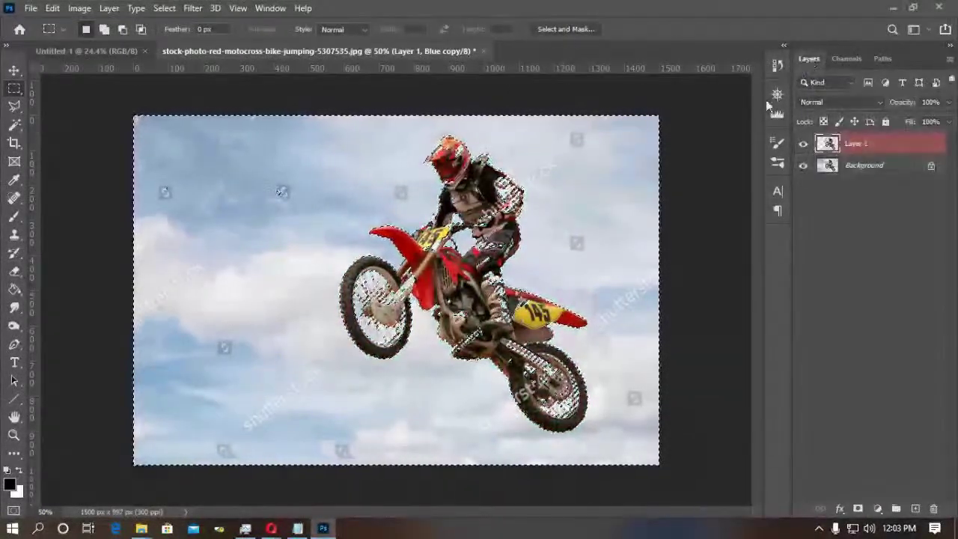
{"action": "left_click", "coordinate": [846, 58]}
{"action": "left_click", "coordinate": [840, 81]}
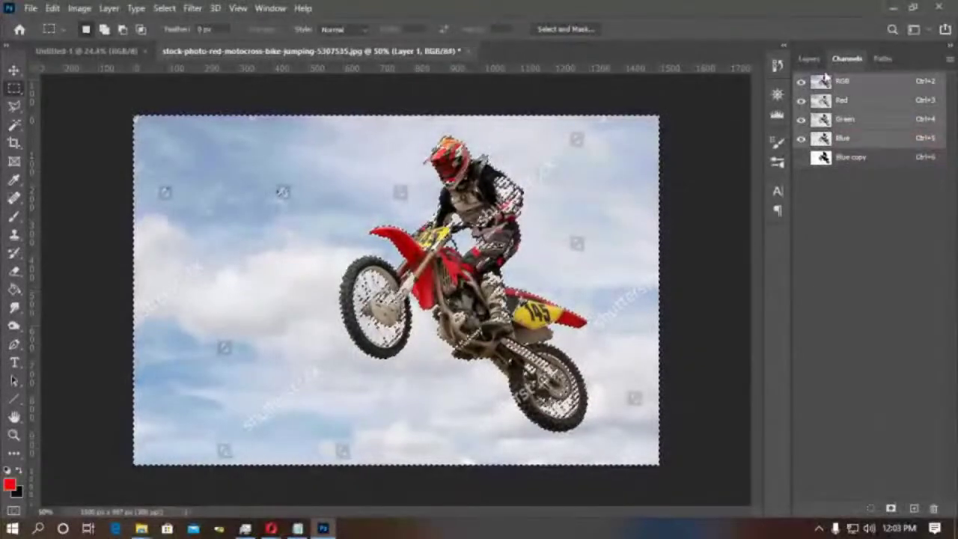
{"action": "left_click", "coordinate": [810, 58]}
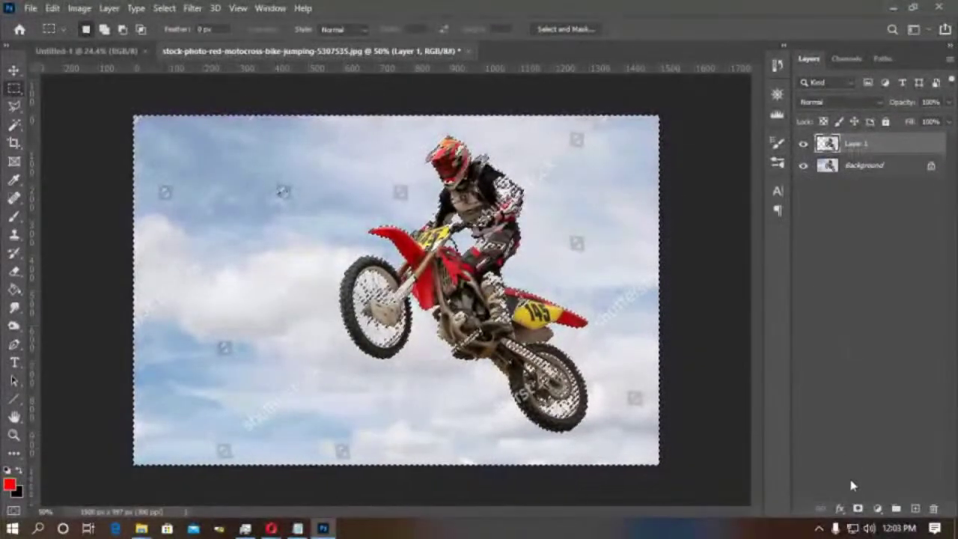
Add a layer mask to Layer 1, hide Background, and invert the mask with Ctrl+I.
{"action": "left_click", "coordinate": [859, 509]}
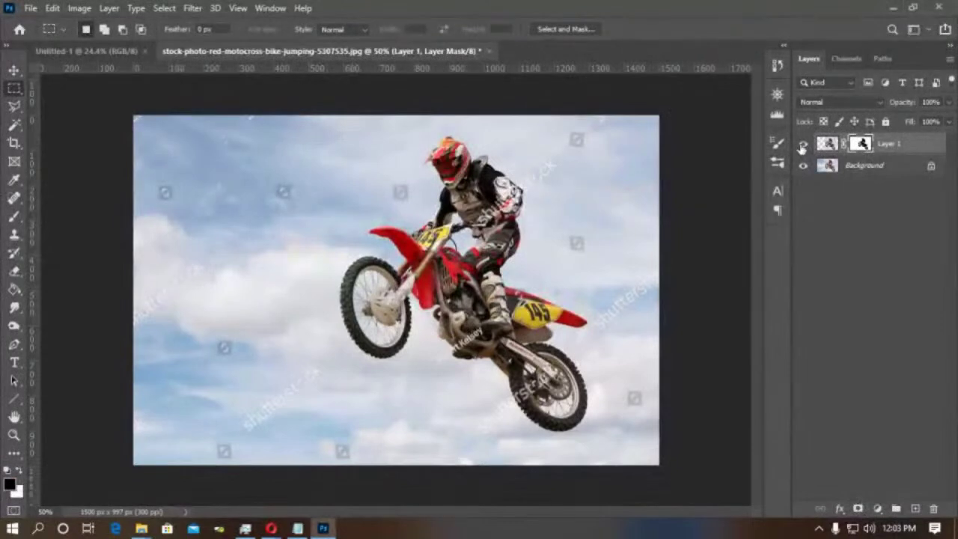
{"action": "left_click", "coordinate": [805, 165]}
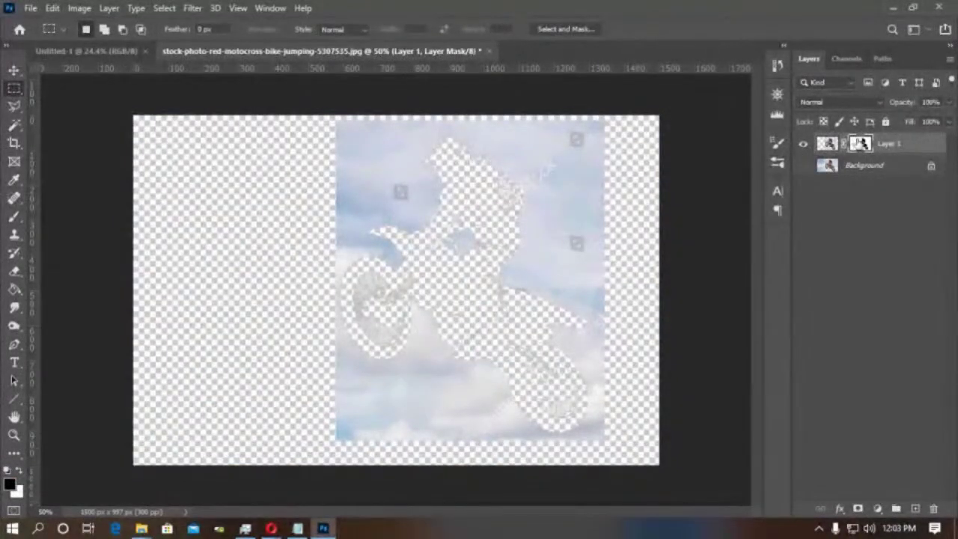
{"action": "key", "text": "ctrl+i"}
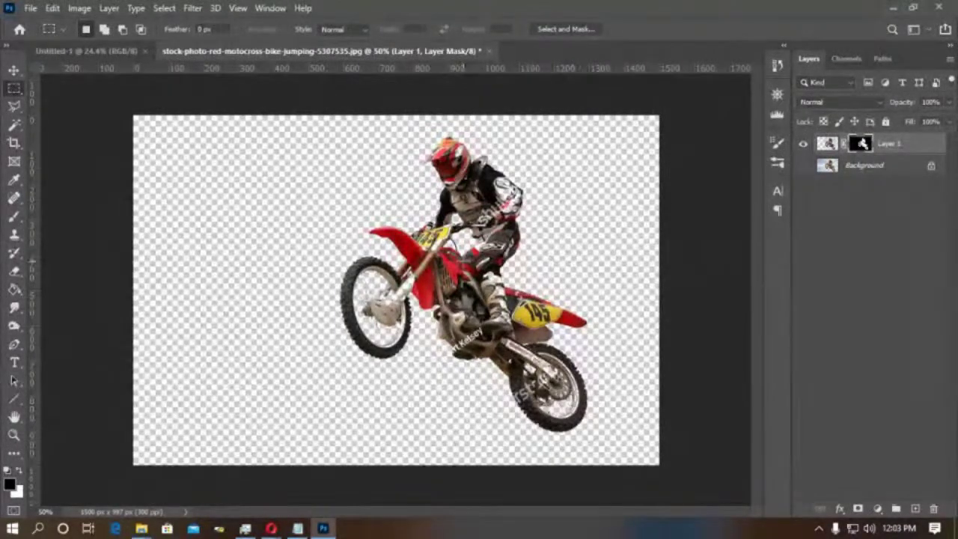
Zoom into the front wheel and paint white on the mask to restore the fork guard.
{"action": "key", "text": "z"}
{"action": "left_click_drag", "start_coordinate": [312, 229], "coordinate": [449, 398]}
{"action": "left_click_drag", "start_coordinate": [311, 203], "coordinate": [418, 214]}
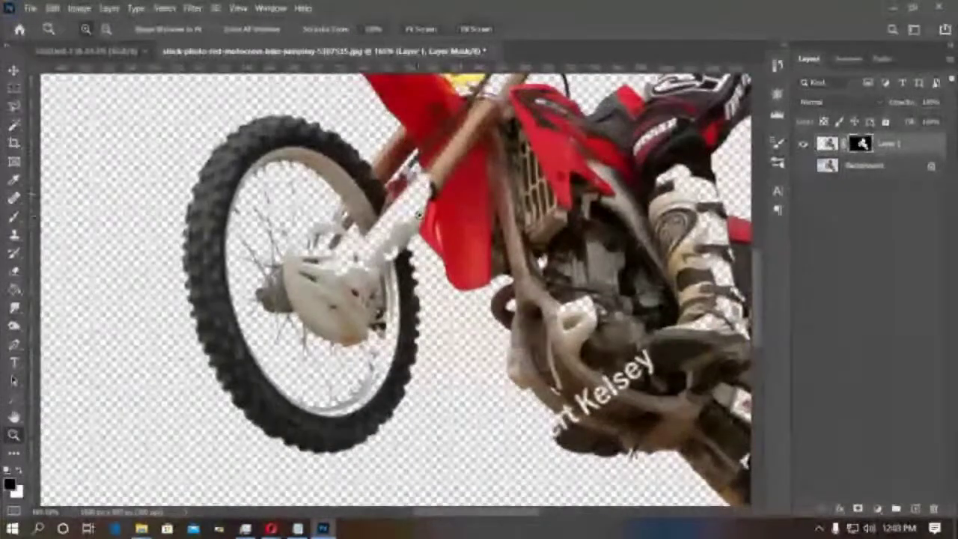
{"action": "left_click_drag", "start_coordinate": [484, 128], "coordinate": [252, 289]}
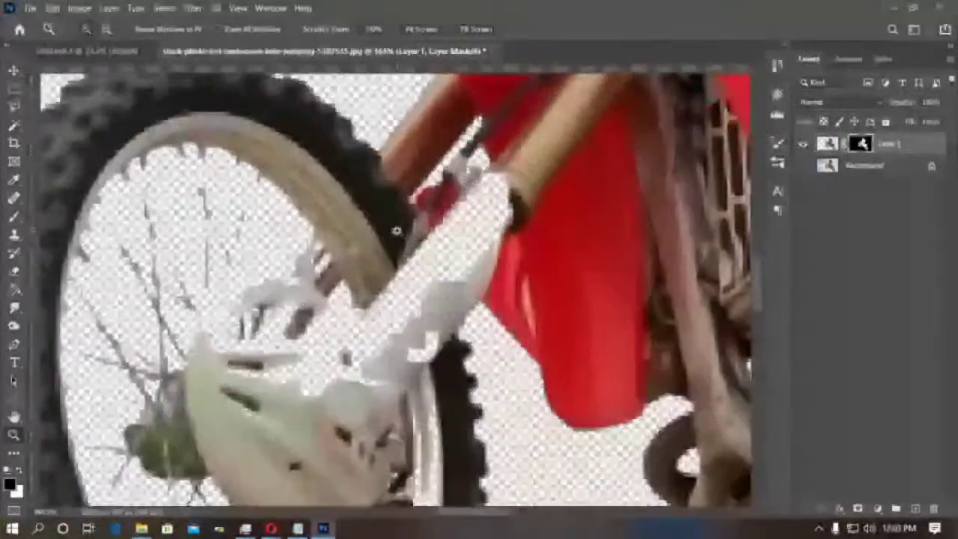
{"action": "key", "text": "b"}
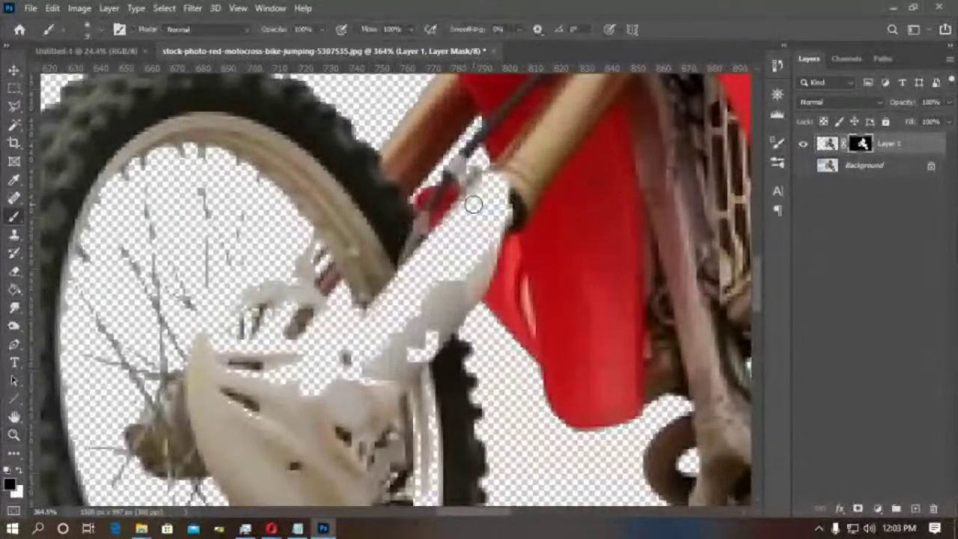
{"action": "key", "text": "x"}
{"action": "mouse_move", "coordinate": [447, 245]}
{"action": "left_mouse_down"}
{"action": "mouse_move", "coordinate": [495, 199]}
{"action": "mouse_move", "coordinate": [445, 265]}
{"action": "mouse_move", "coordinate": [482, 196]}
{"action": "mouse_move", "coordinate": [444, 240]}
{"action": "mouse_move", "coordinate": [487, 208]}
{"action": "mouse_move", "coordinate": [470, 258]}
{"action": "left_mouse_up"}
{"action": "mouse_move", "coordinate": [494, 177]}
{"action": "left_mouse_down"}
{"action": "mouse_move", "coordinate": [419, 258]}
{"action": "mouse_move", "coordinate": [427, 299]}
{"action": "left_mouse_up"}
{"action": "mouse_move", "coordinate": [417, 343]}
{"action": "left_mouse_down"}
{"action": "mouse_move", "coordinate": [371, 328]}
{"action": "mouse_move", "coordinate": [319, 370]}
{"action": "mouse_move", "coordinate": [356, 369]}
{"action": "mouse_move", "coordinate": [288, 398]}
{"action": "mouse_move", "coordinate": [286, 380]}
{"action": "mouse_move", "coordinate": [262, 357]}
{"action": "mouse_move", "coordinate": [215, 358]}
{"action": "mouse_move", "coordinate": [215, 345]}
{"action": "mouse_move", "coordinate": [258, 307]}
{"action": "mouse_move", "coordinate": [330, 263]}
{"action": "mouse_move", "coordinate": [324, 323]}
{"action": "left_mouse_up"}
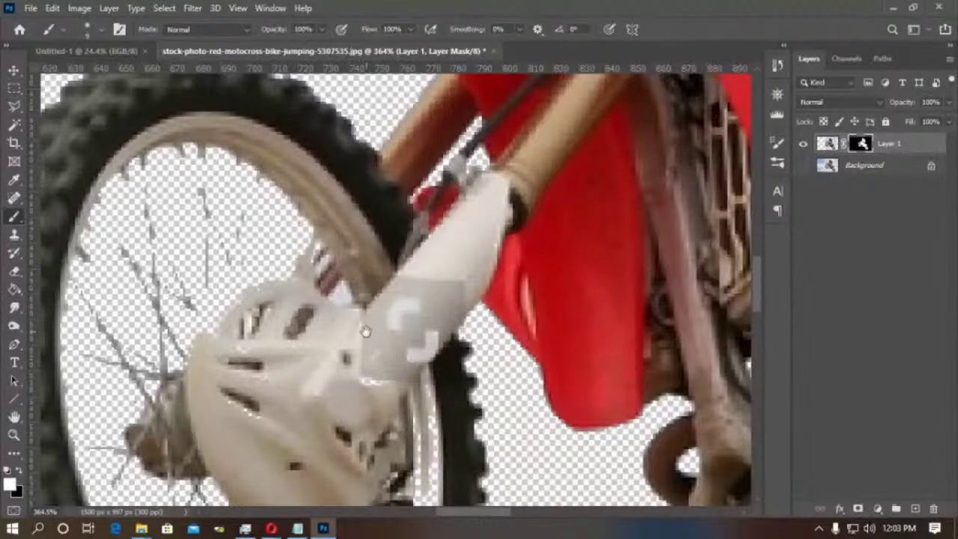
Restore the white fork tube and the bottom edge of the wheel rim on the mask.
{"action": "left_click_drag", "start_coordinate": [364, 332], "coordinate": [330, 211]}
{"action": "left_click_drag", "start_coordinate": [383, 268], "coordinate": [395, 368]}
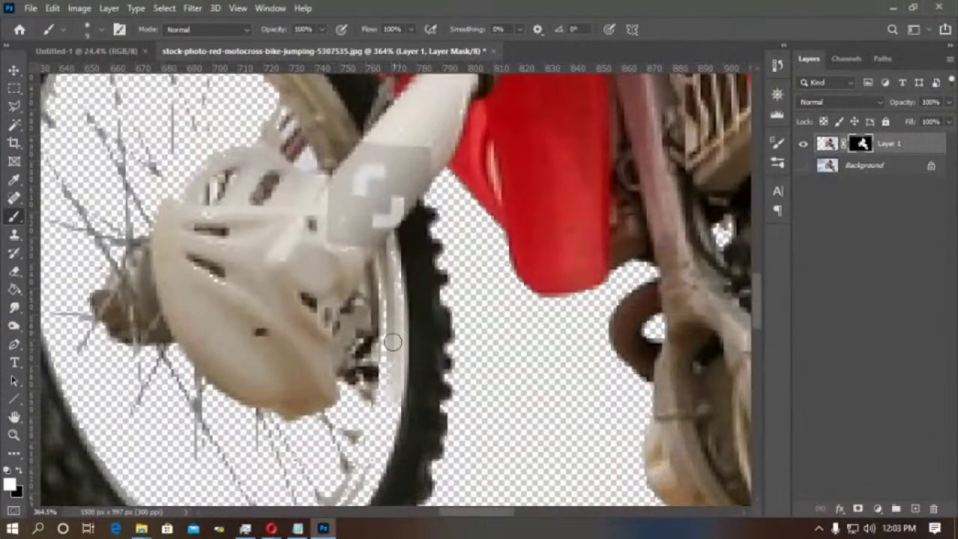
{"action": "scroll", "coordinate": [386, 381], "scroll_direction": "down", "scroll_amount": 3}
{"action": "mouse_move", "coordinate": [387, 277]}
{"action": "left_mouse_down"}
{"action": "mouse_move", "coordinate": [374, 345]}
{"action": "mouse_move", "coordinate": [329, 428]}
{"action": "mouse_move", "coordinate": [287, 452]}
{"action": "mouse_move", "coordinate": [198, 454]}
{"action": "left_mouse_up"}
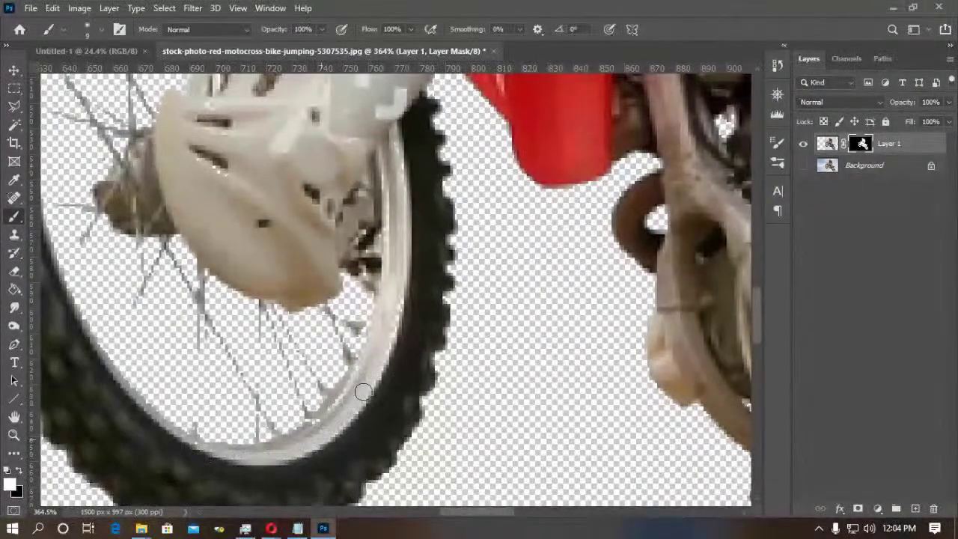
{"action": "mouse_move", "coordinate": [397, 300]}
{"action": "left_mouse_down"}
{"action": "mouse_move", "coordinate": [358, 390]}
{"action": "mouse_move", "coordinate": [320, 428]}
{"action": "mouse_move", "coordinate": [268, 457]}
{"action": "mouse_move", "coordinate": [188, 452]}
{"action": "left_mouse_up"}
{"action": "left_click_drag", "start_coordinate": [231, 166], "coordinate": [329, 360]}
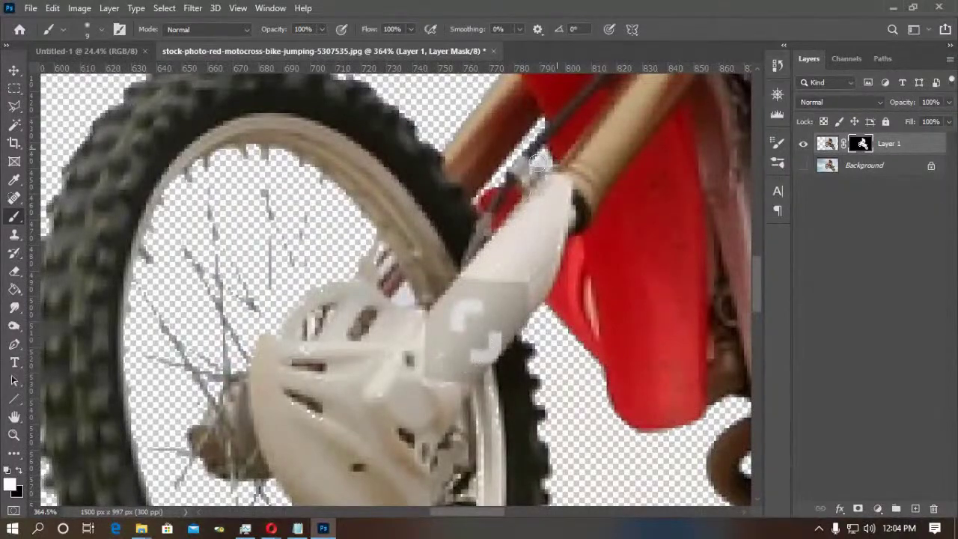
{"action": "left_click_drag", "start_coordinate": [531, 165], "coordinate": [527, 187]}
Draw white lines over the missing front-wheel spokes, reducing the line weight to 3 px.
{"action": "left_click", "coordinate": [13, 399]}
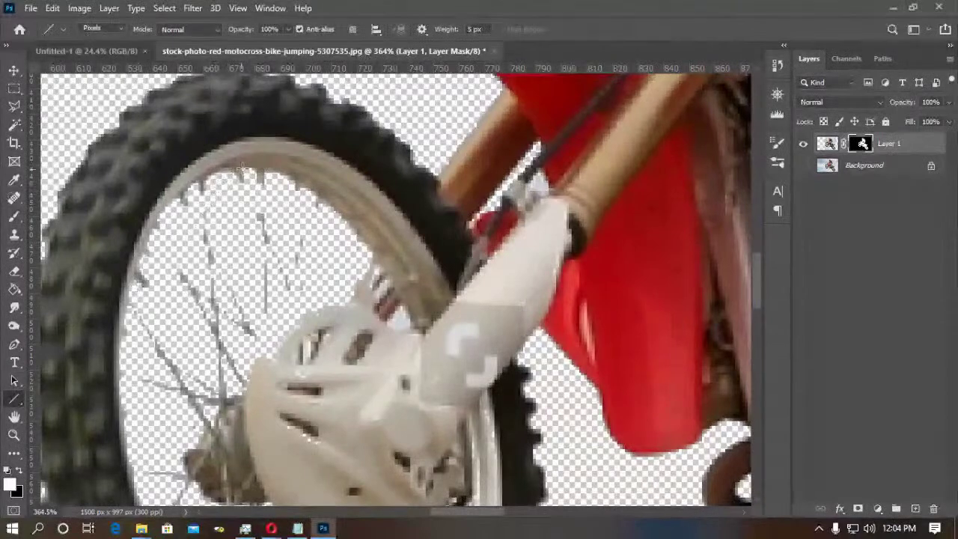
{"action": "left_click_drag", "start_coordinate": [261, 171], "coordinate": [270, 333]}
{"action": "left_click_drag", "start_coordinate": [202, 177], "coordinate": [218, 399]}
{"action": "left_click_drag", "start_coordinate": [149, 213], "coordinate": [245, 394]}
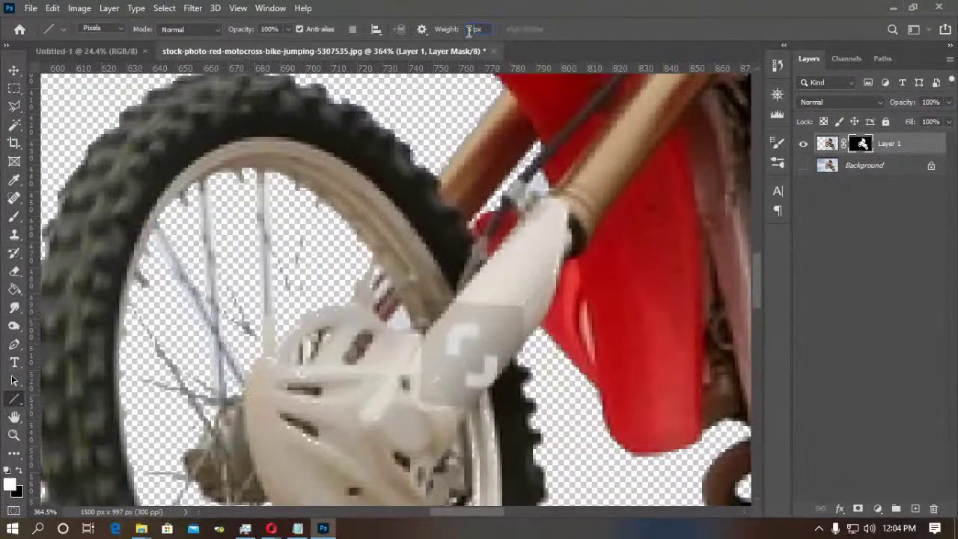
{"action": "type", "text": "3"}
{"action": "left_click_drag", "start_coordinate": [182, 190], "coordinate": [274, 367]}
{"action": "left_click_drag", "start_coordinate": [146, 250], "coordinate": [289, 361]}
{"action": "left_click_drag", "start_coordinate": [230, 402], "coordinate": [138, 320]}
{"action": "left_click_drag", "start_coordinate": [328, 197], "coordinate": [204, 344]}
{"action": "left_click_drag", "start_coordinate": [285, 331], "coordinate": [266, 148]}
Draw more 3 px lines restoring the remaining spokes around the hub.
{"action": "scroll", "coordinate": [230, 189], "scroll_direction": "down", "scroll_amount": 3}
{"action": "left_click_drag", "start_coordinate": [209, 179], "coordinate": [143, 288]}
{"action": "left_click_drag", "start_coordinate": [254, 244], "coordinate": [191, 358]}
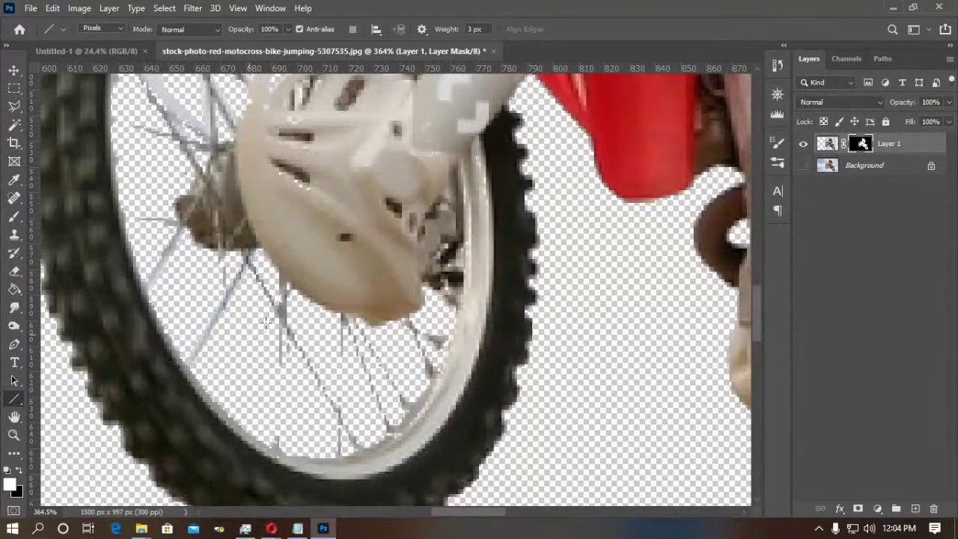
{"action": "left_click_drag", "start_coordinate": [284, 288], "coordinate": [277, 449]}
{"action": "left_click_drag", "start_coordinate": [247, 253], "coordinate": [341, 456]}
{"action": "mouse_move", "coordinate": [342, 313]}
{"action": "left_mouse_down"}
{"action": "mouse_move", "coordinate": [356, 333]}
{"action": "mouse_move", "coordinate": [356, 297]}
{"action": "mouse_move", "coordinate": [396, 445]}
{"action": "mouse_move", "coordinate": [344, 315]}
{"action": "left_mouse_up"}
{"action": "left_click_drag", "start_coordinate": [411, 328], "coordinate": [411, 327]}
{"action": "left_click_drag", "start_coordinate": [453, 359], "coordinate": [409, 320]}
{"action": "key", "text": "ctrl+0"}
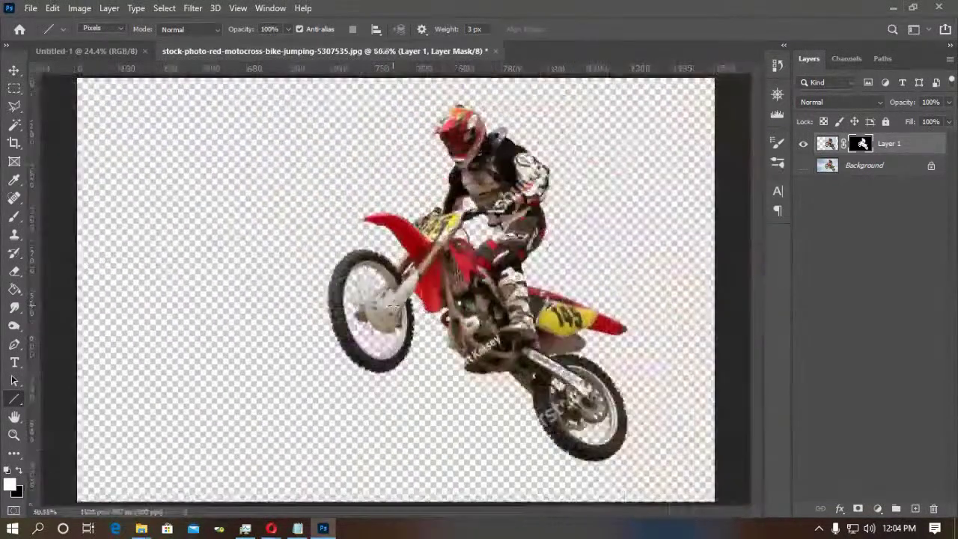
Paint the boot top and rear wheel hub back into the mask with a size-40 white brush.
{"action": "key", "text": "z"}
{"action": "left_click_drag", "start_coordinate": [495, 307], "coordinate": [528, 353]}
{"action": "left_click_drag", "start_coordinate": [560, 395], "coordinate": [634, 444]}
{"action": "mouse_move", "coordinate": [581, 327]}
{"action": "left_mouse_down"}
{"action": "mouse_move", "coordinate": [425, 260]}
{"action": "mouse_move", "coordinate": [395, 364]}
{"action": "left_mouse_up"}
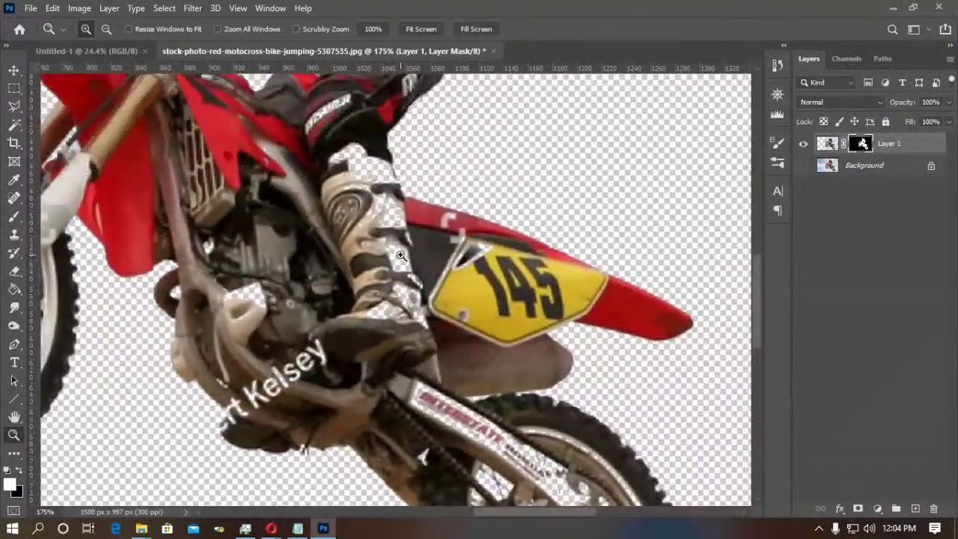
{"action": "key", "text": "b"}
{"action": "key", "text": "]"}
{"action": "key", "text": "]"}
{"action": "key", "text": "]"}
{"action": "mouse_move", "coordinate": [374, 187]}
{"action": "left_mouse_down"}
{"action": "mouse_move", "coordinate": [343, 160]}
{"action": "mouse_move", "coordinate": [364, 171]}
{"action": "mouse_move", "coordinate": [374, 197]}
{"action": "mouse_move", "coordinate": [396, 324]}
{"action": "mouse_move", "coordinate": [386, 208]}
{"action": "mouse_move", "coordinate": [394, 231]}
{"action": "left_mouse_up"}
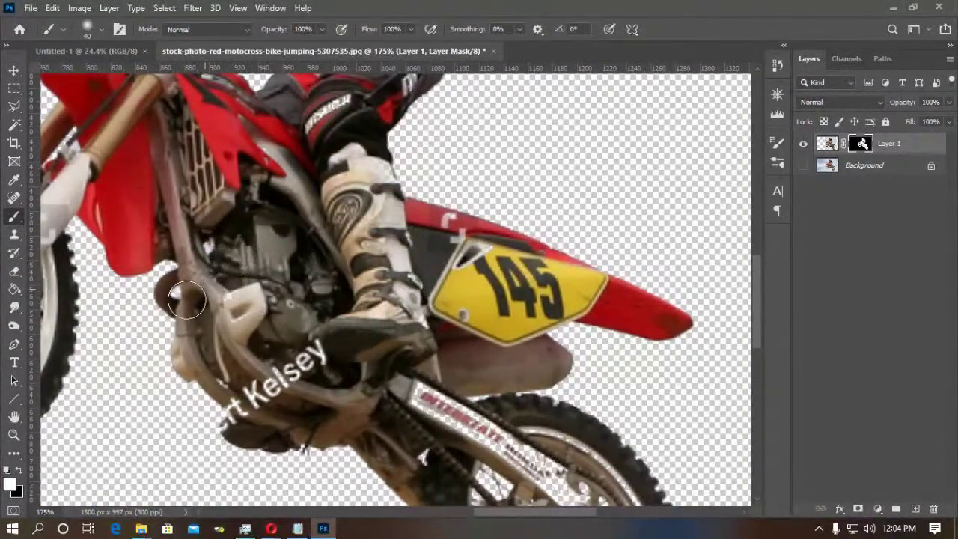
{"action": "mouse_move", "coordinate": [377, 393]}
{"action": "left_mouse_down"}
{"action": "mouse_move", "coordinate": [334, 240]}
{"action": "mouse_move", "coordinate": [312, 207]}
{"action": "mouse_move", "coordinate": [482, 352]}
{"action": "mouse_move", "coordinate": [476, 321]}
{"action": "mouse_move", "coordinate": [430, 265]}
{"action": "mouse_move", "coordinate": [519, 319]}
{"action": "mouse_move", "coordinate": [547, 351]}
{"action": "mouse_move", "coordinate": [561, 393]}
{"action": "mouse_move", "coordinate": [552, 468]}
{"action": "mouse_move", "coordinate": [540, 374]}
{"action": "left_mouse_up"}
{"action": "mouse_move", "coordinate": [481, 441]}
{"action": "left_mouse_down"}
{"action": "mouse_move", "coordinate": [427, 353]}
{"action": "mouse_move", "coordinate": [401, 357]}
{"action": "left_mouse_up"}
{"action": "mouse_move", "coordinate": [423, 292]}
{"action": "left_mouse_down"}
{"action": "mouse_move", "coordinate": [397, 321]}
{"action": "mouse_move", "coordinate": [375, 324]}
{"action": "mouse_move", "coordinate": [360, 251]}
{"action": "mouse_move", "coordinate": [342, 266]}
{"action": "left_mouse_up"}
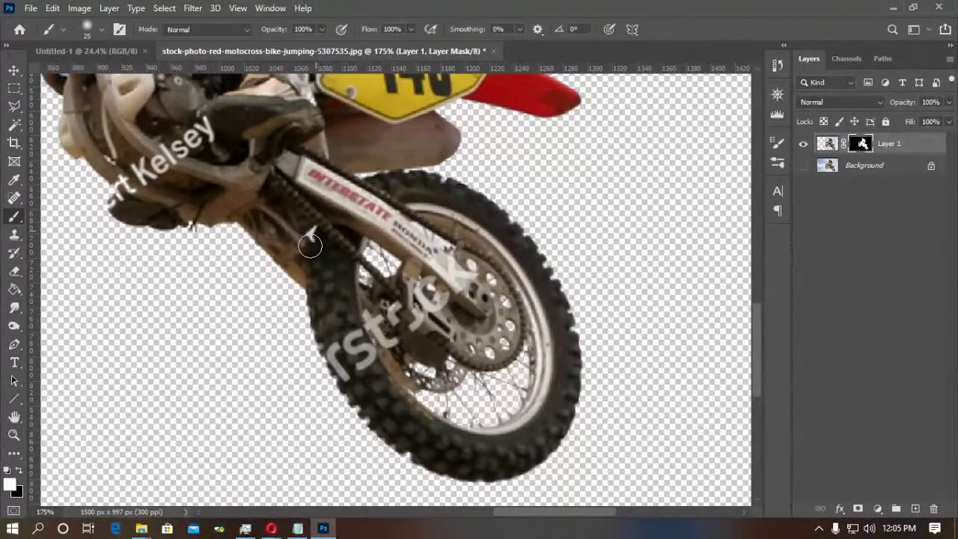
{"action": "left_click_drag", "start_coordinate": [349, 356], "coordinate": [431, 268]}
Paint back the dark jersey, handlebar, fork edges, front fender top and arm.
{"action": "left_click_drag", "start_coordinate": [243, 145], "coordinate": [329, 360]}
{"action": "left_click_drag", "start_coordinate": [367, 202], "coordinate": [449, 409]}
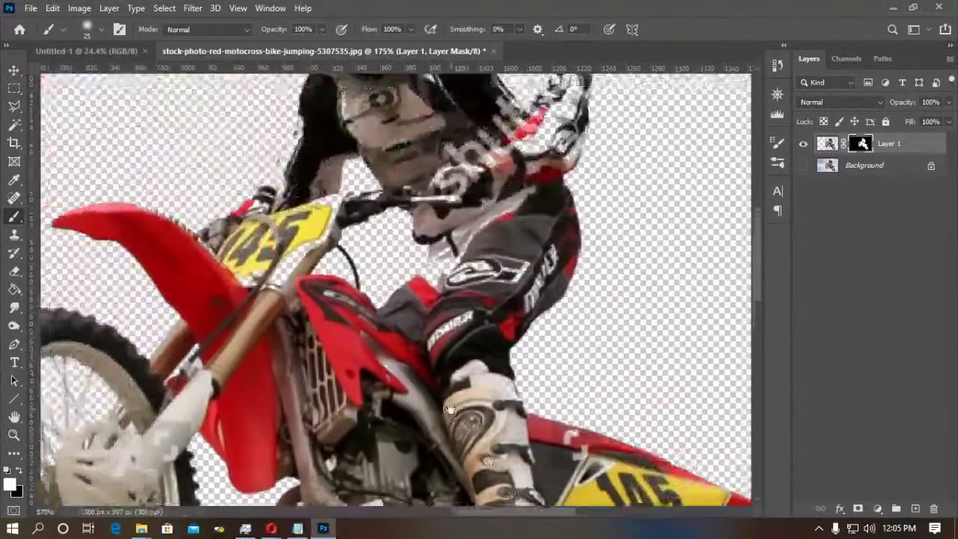
{"action": "left_click_drag", "start_coordinate": [496, 250], "coordinate": [447, 249]}
{"action": "mouse_move", "coordinate": [486, 199]}
{"action": "left_mouse_down"}
{"action": "mouse_move", "coordinate": [463, 179]}
{"action": "mouse_move", "coordinate": [328, 223]}
{"action": "mouse_move", "coordinate": [325, 190]}
{"action": "mouse_move", "coordinate": [249, 303]}
{"action": "left_mouse_up"}
{"action": "left_click_drag", "start_coordinate": [192, 245], "coordinate": [120, 203]}
{"action": "mouse_move", "coordinate": [271, 184]}
{"action": "left_mouse_down"}
{"action": "mouse_move", "coordinate": [241, 237]}
{"action": "mouse_move", "coordinate": [288, 184]}
{"action": "mouse_move", "coordinate": [312, 120]}
{"action": "left_mouse_up"}
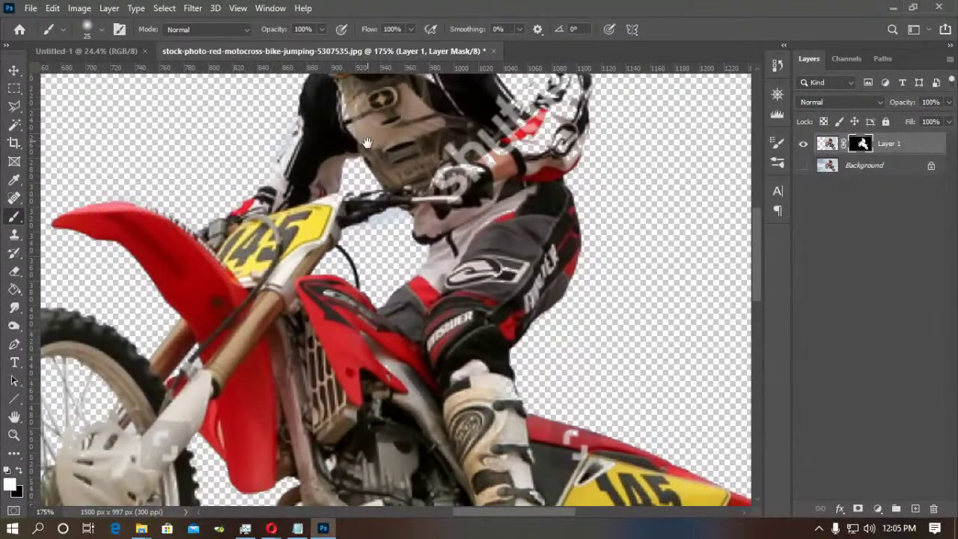
Retouch the mask along the rider's arm, shoulder and the helmet visor's edge.
{"action": "left_click_drag", "start_coordinate": [367, 142], "coordinate": [329, 247]}
{"action": "mouse_move", "coordinate": [416, 278]}
{"action": "left_mouse_down"}
{"action": "mouse_move", "coordinate": [440, 277]}
{"action": "mouse_move", "coordinate": [511, 238]}
{"action": "left_mouse_up"}
{"action": "mouse_move", "coordinate": [479, 157]}
{"action": "left_mouse_down"}
{"action": "mouse_move", "coordinate": [471, 207]}
{"action": "mouse_move", "coordinate": [468, 141]}
{"action": "mouse_move", "coordinate": [487, 141]}
{"action": "mouse_move", "coordinate": [530, 187]}
{"action": "left_mouse_up"}
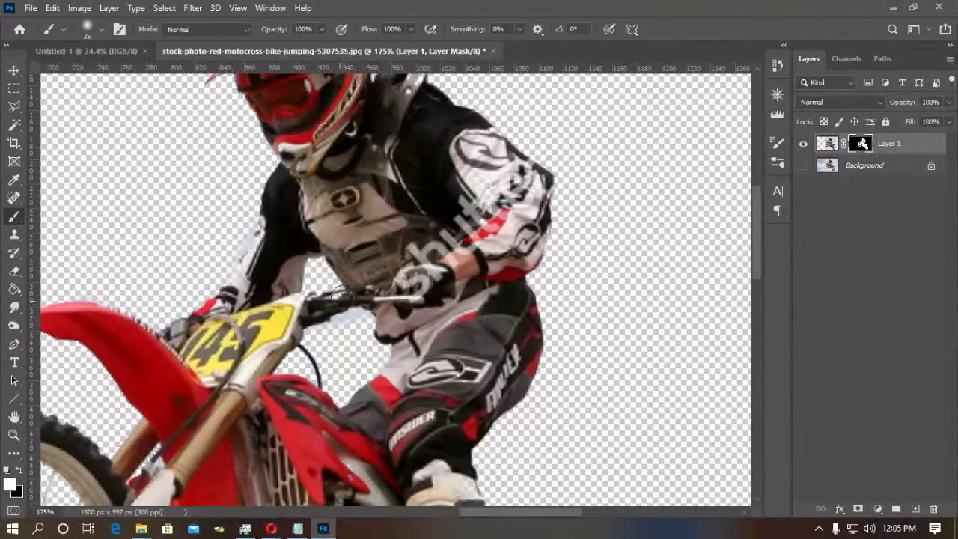
{"action": "left_click_drag", "start_coordinate": [391, 185], "coordinate": [430, 278]}
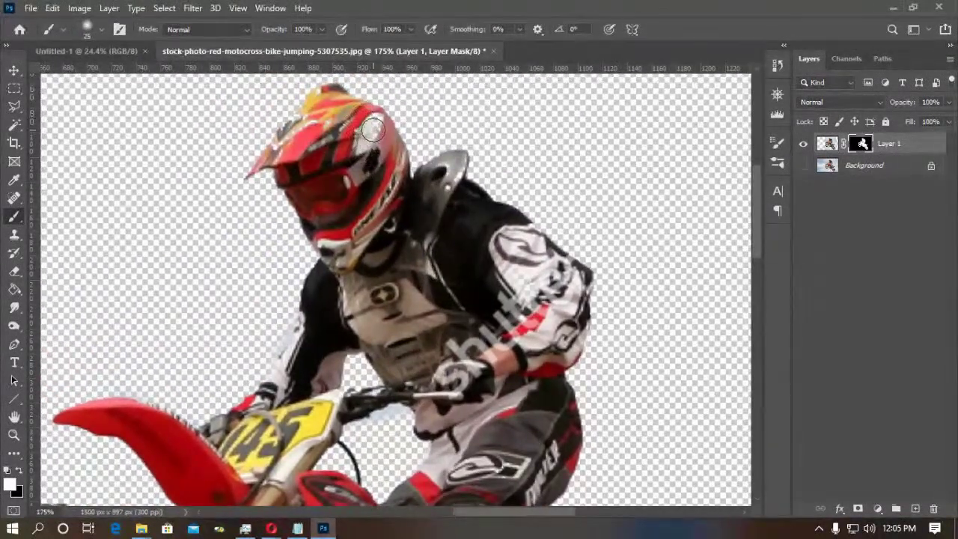
{"action": "mouse_move", "coordinate": [287, 145]}
{"action": "left_mouse_down"}
{"action": "mouse_move", "coordinate": [299, 125]}
{"action": "mouse_move", "coordinate": [279, 154]}
{"action": "left_mouse_up"}
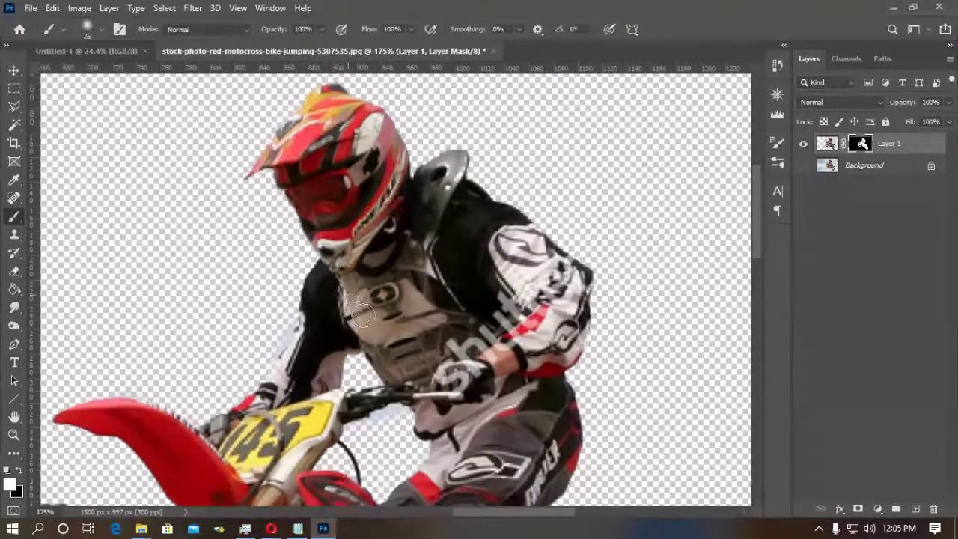
{"action": "key", "text": "ctrl+0"}
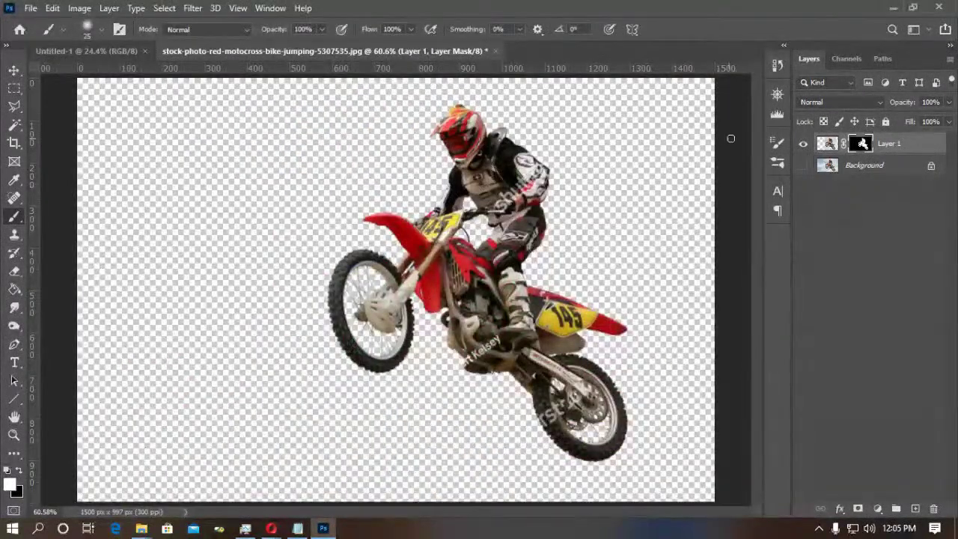
Apply Layer 1's mask, show Background again, duplicate it as Background copy, and hide Layer 1.
{"action": "right_click", "coordinate": [859, 146]}
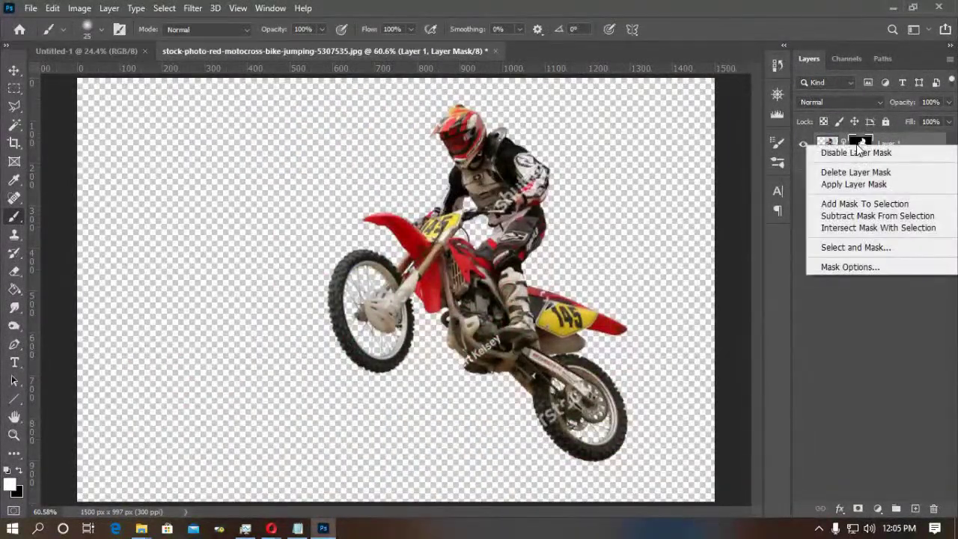
{"action": "left_click", "coordinate": [849, 186]}
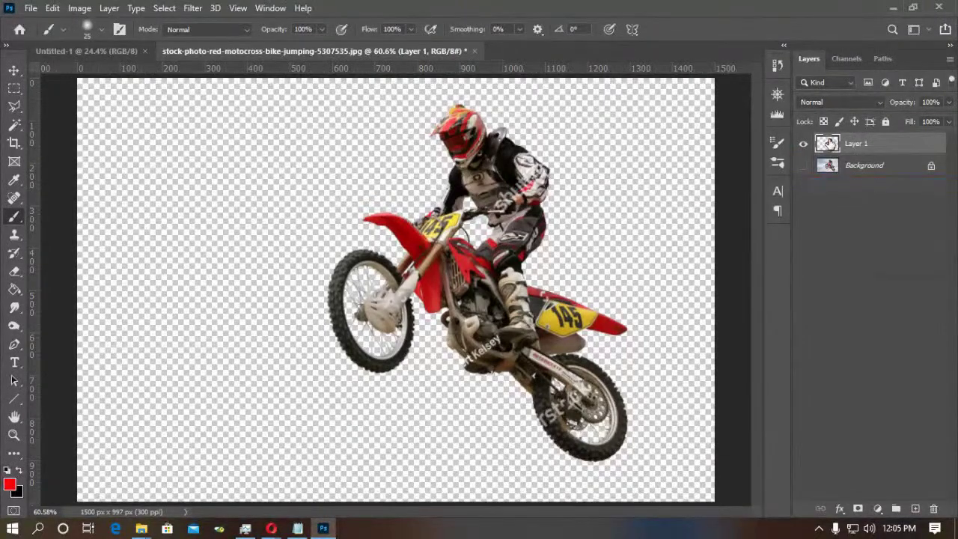
{"action": "left_click", "coordinate": [804, 166]}
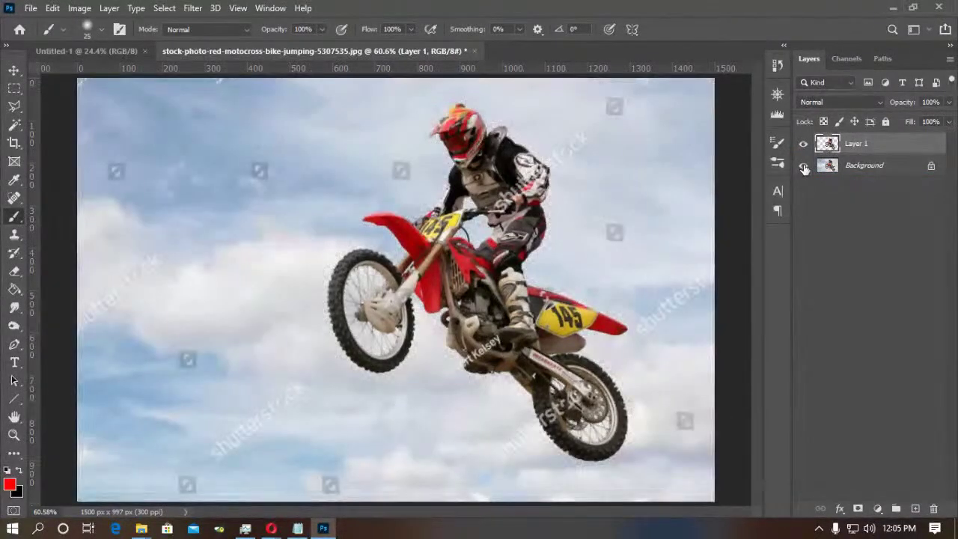
{"action": "left_click", "coordinate": [867, 167]}
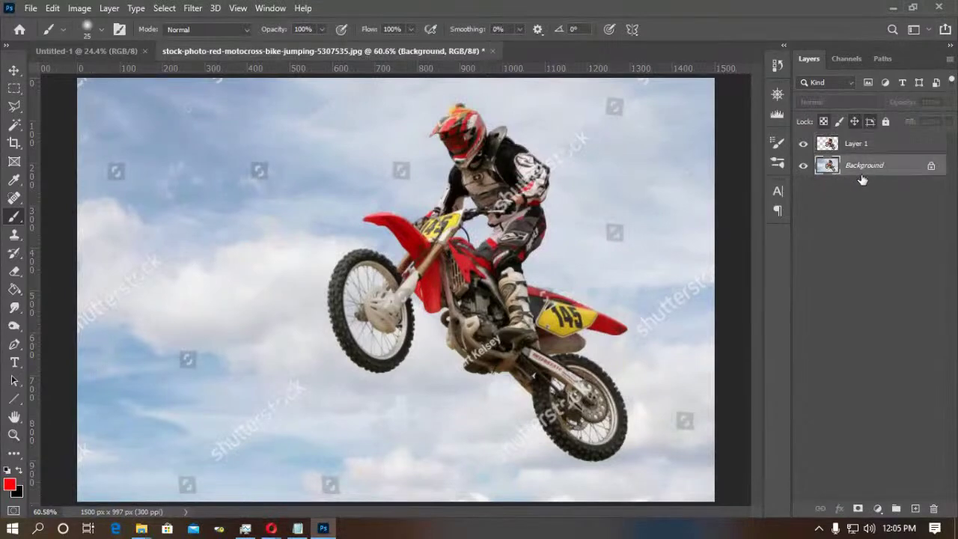
{"action": "left_click_drag", "start_coordinate": [867, 171], "coordinate": [914, 508]}
{"action": "left_click", "coordinate": [803, 144]}
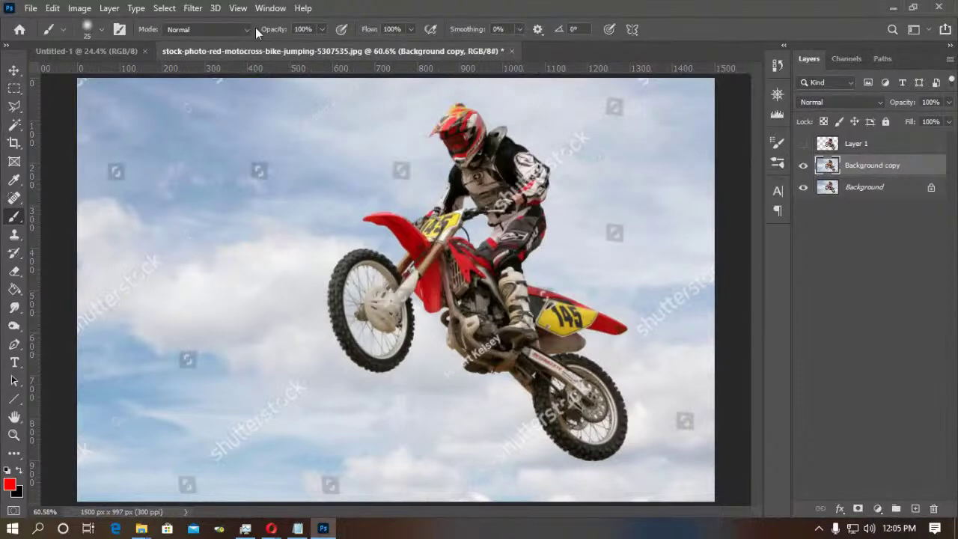
Try the Average blur on Background copy, then undo it.
{"action": "left_click", "coordinate": [196, 9]}
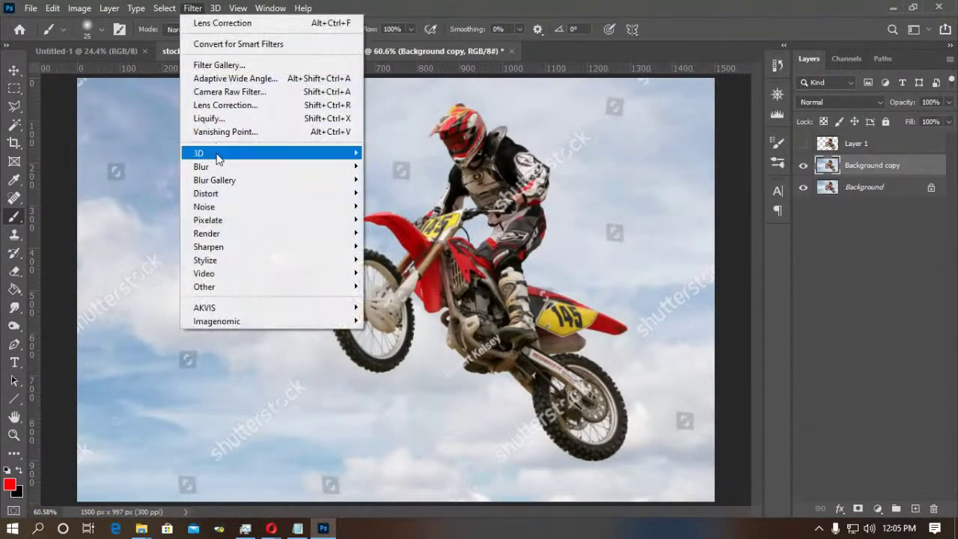
{"action": "mouse_move", "coordinate": [221, 156]}
{"action": "mouse_move", "coordinate": [330, 166]}
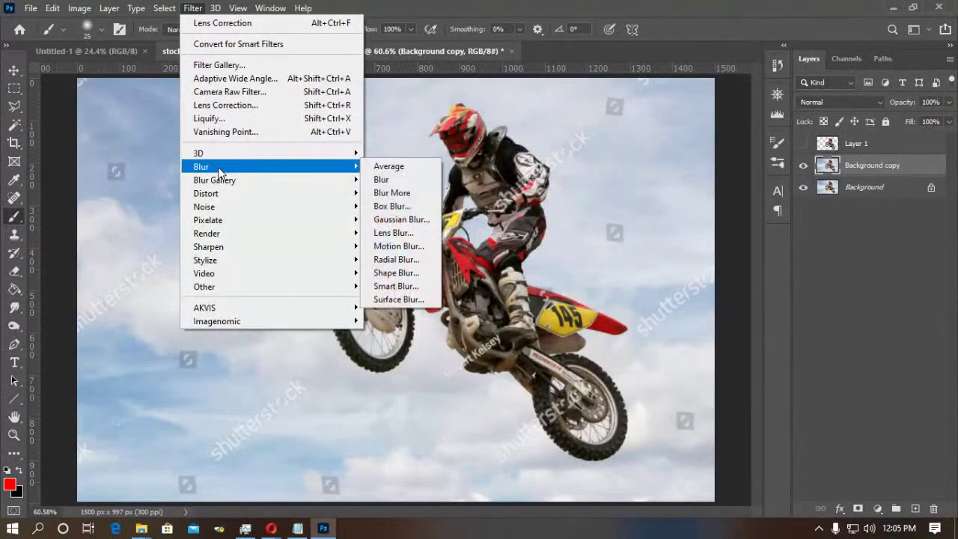
{"action": "left_click", "coordinate": [408, 172]}
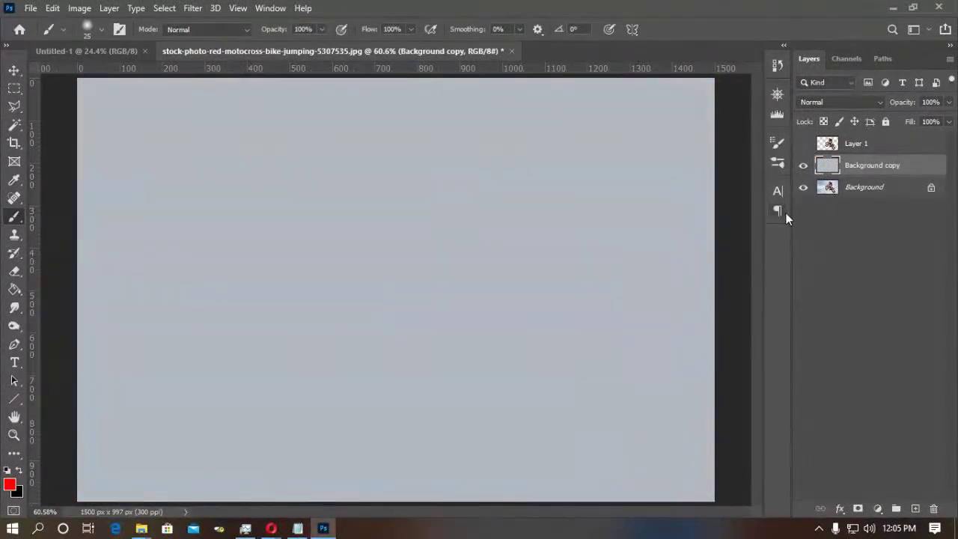
{"action": "key", "text": "ctrl+z"}
Apply the Blur filter and then Blur More to Background copy.
{"action": "left_click", "coordinate": [192, 8]}
{"action": "mouse_move", "coordinate": [223, 168]}
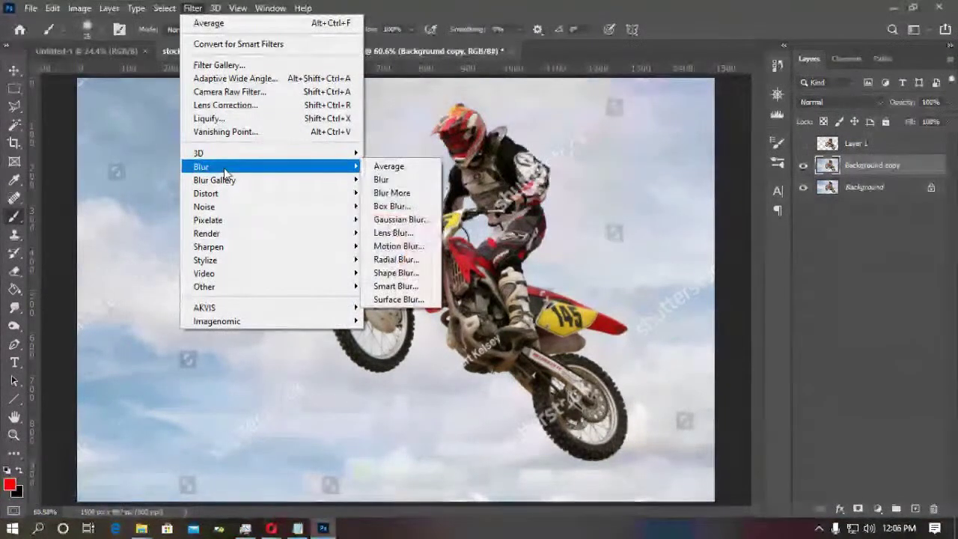
{"action": "left_click", "coordinate": [383, 180]}
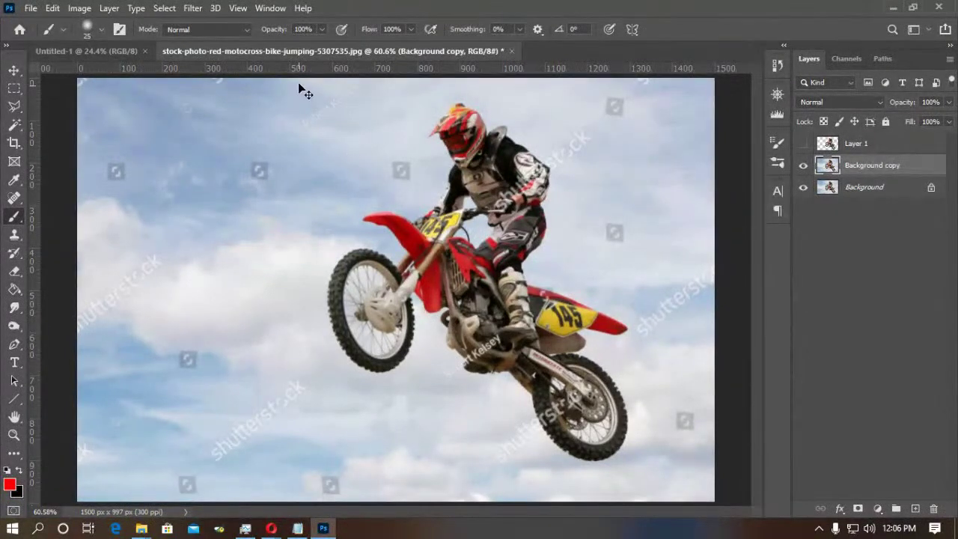
{"action": "left_click", "coordinate": [192, 9]}
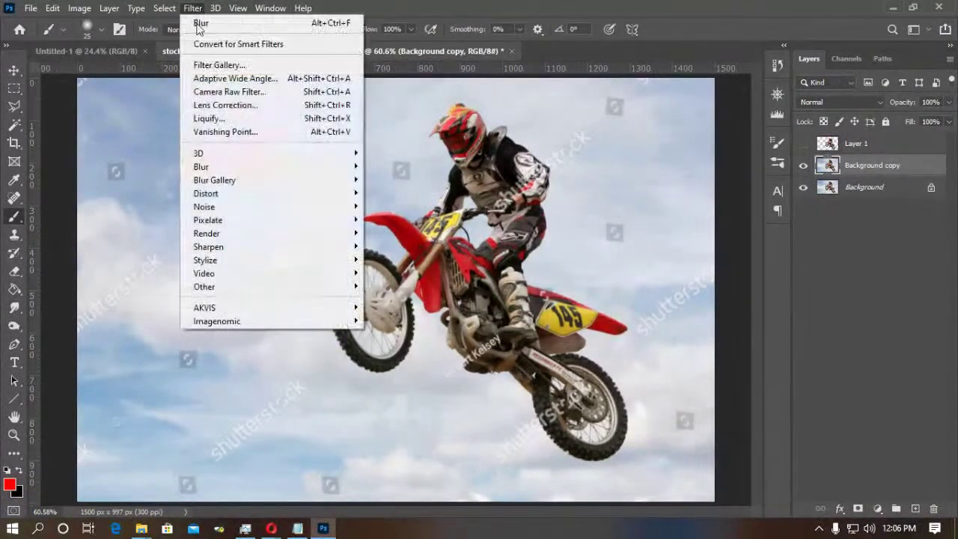
{"action": "mouse_move", "coordinate": [213, 175]}
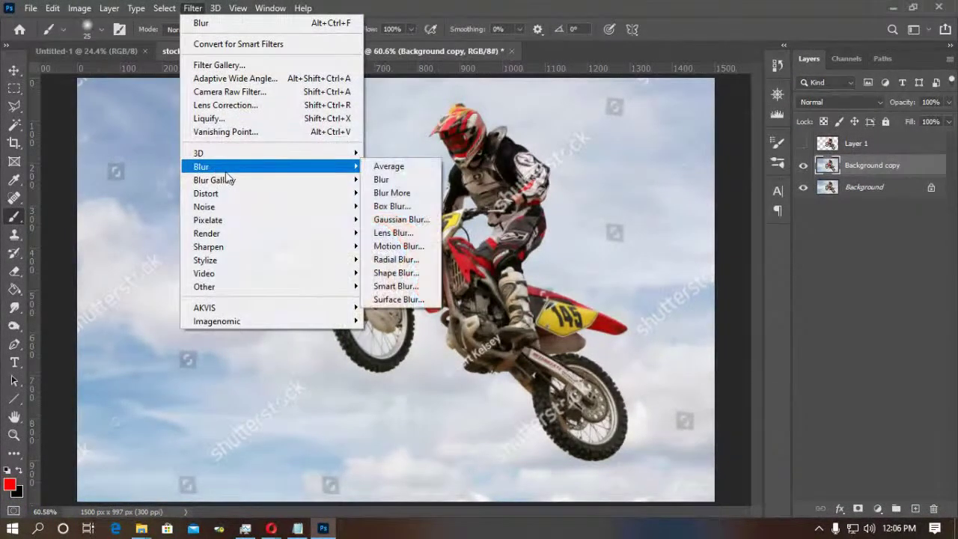
{"action": "left_click", "coordinate": [417, 196]}
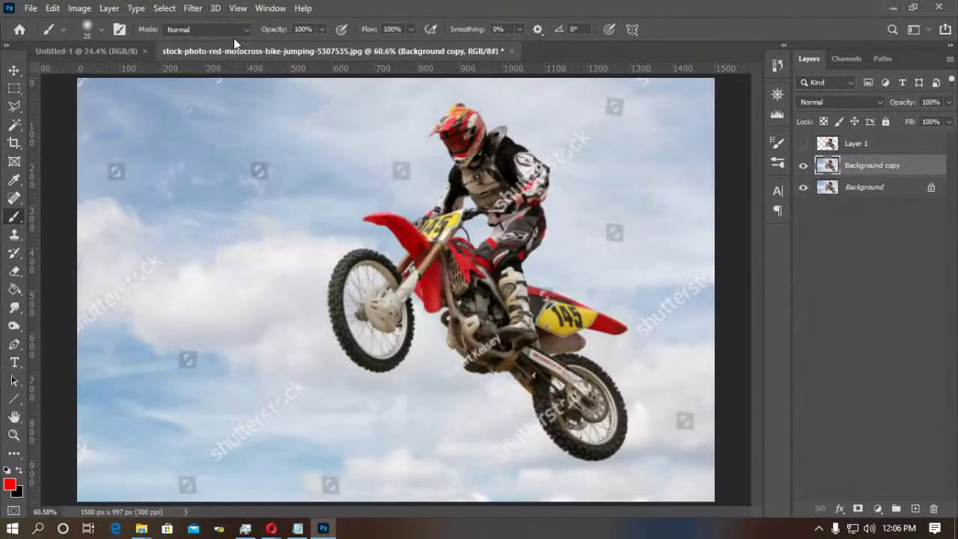
Preview a 10-pixel Box Blur, moving its dialog away from the bike.
{"action": "left_click", "coordinate": [191, 11]}
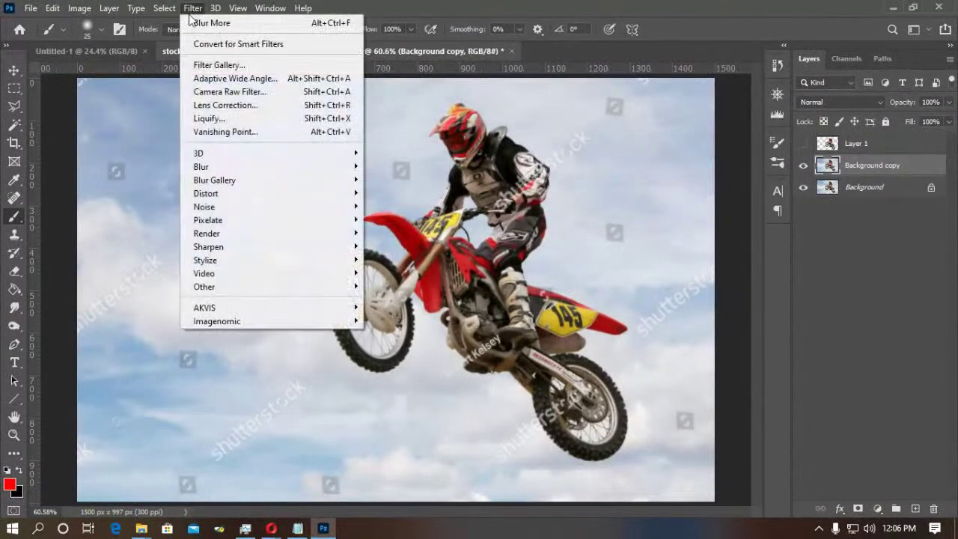
{"action": "mouse_move", "coordinate": [345, 171]}
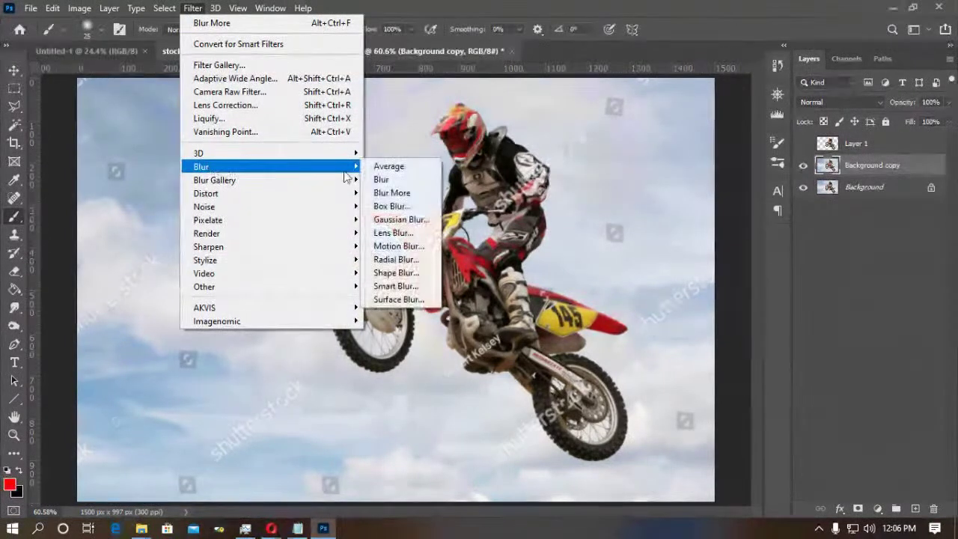
{"action": "left_click", "coordinate": [404, 206]}
{"action": "left_click_drag", "start_coordinate": [468, 86], "coordinate": [665, 112]}
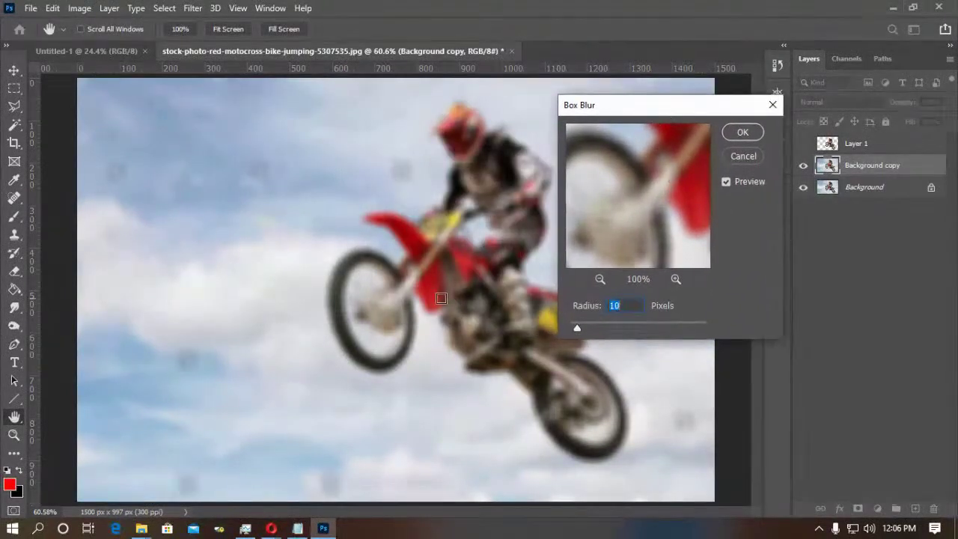
Scroll the Notepad notes to Gaussian Blur and highlight 'nice, smooth effect.'.
{"action": "left_click", "coordinate": [297, 529]}
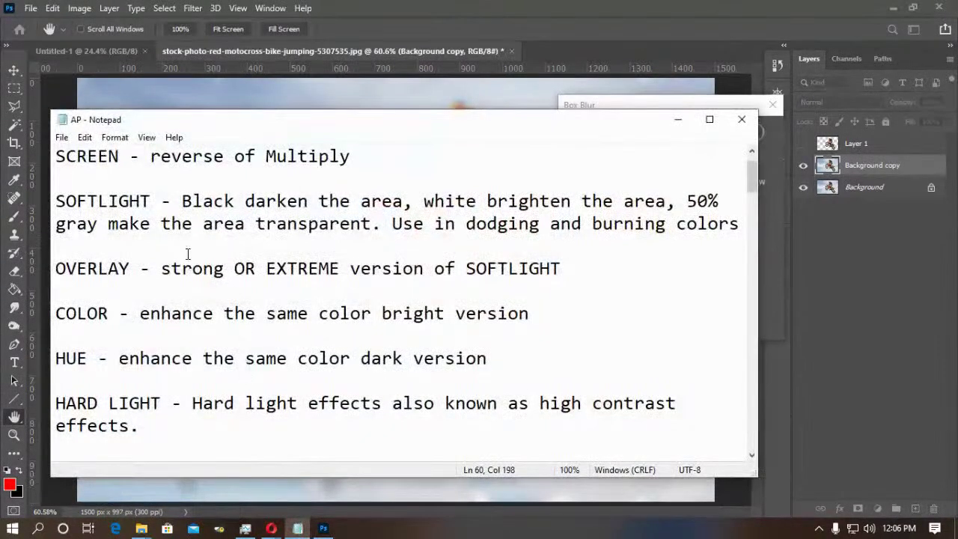
{"action": "scroll", "coordinate": [187, 283], "scroll_direction": "down", "scroll_amount": 4}
{"action": "scroll", "coordinate": [187, 283], "scroll_direction": "down", "scroll_amount": 6}
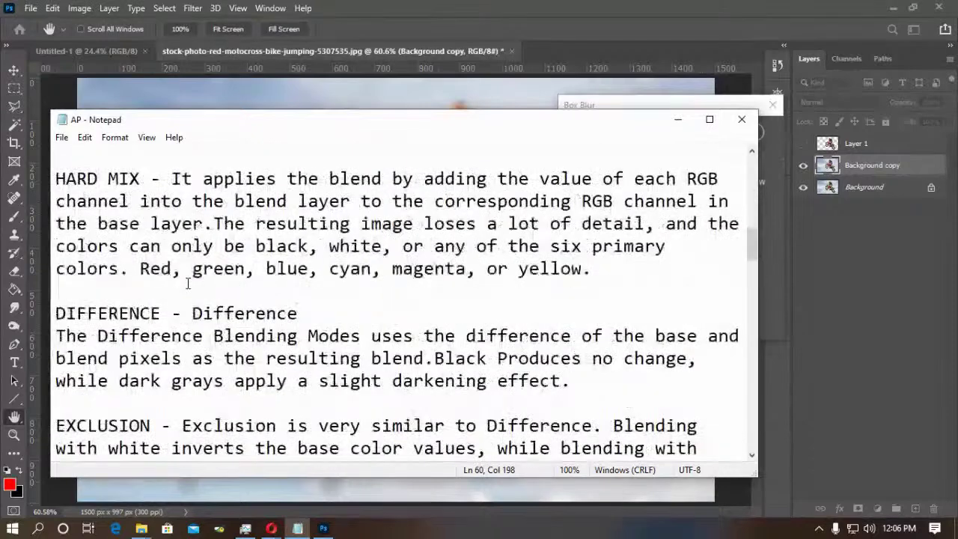
{"action": "scroll", "coordinate": [187, 283], "scroll_direction": "down", "scroll_amount": 10}
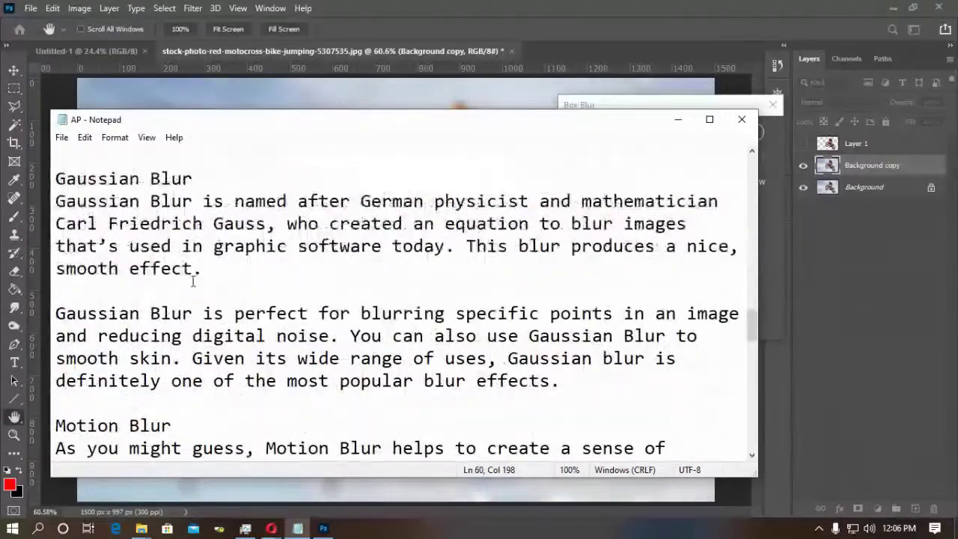
{"action": "scroll", "coordinate": [224, 285], "scroll_direction": "up", "scroll_amount": 2}
{"action": "scroll", "coordinate": [228, 287], "scroll_direction": "up", "scroll_amount": 1}
{"action": "scroll", "coordinate": [228, 287], "scroll_direction": "down", "scroll_amount": 3}
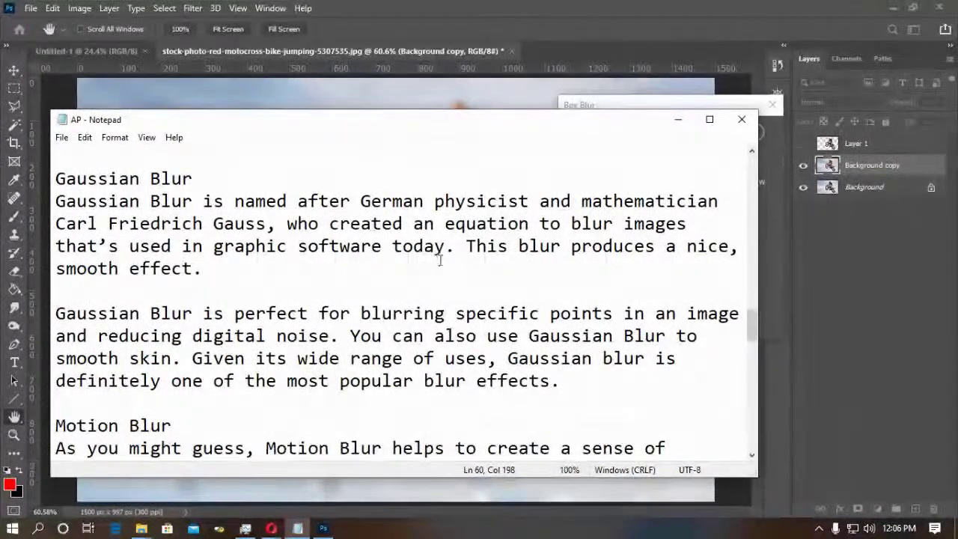
{"action": "left_click_drag", "start_coordinate": [685, 246], "coordinate": [214, 275]}
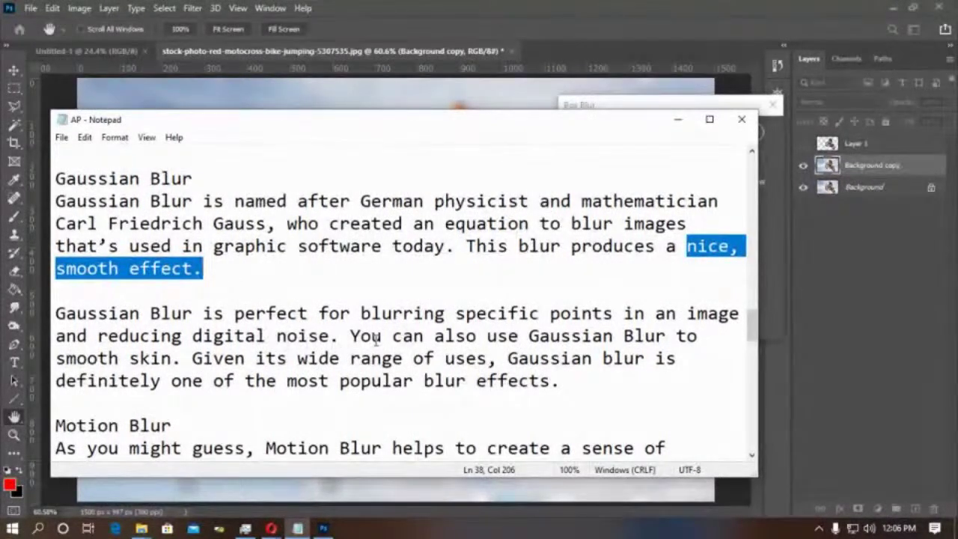
Scroll on to the Motion Blur and Radial Blur descriptions.
{"action": "scroll", "coordinate": [224, 364], "scroll_direction": "down", "scroll_amount": 1}
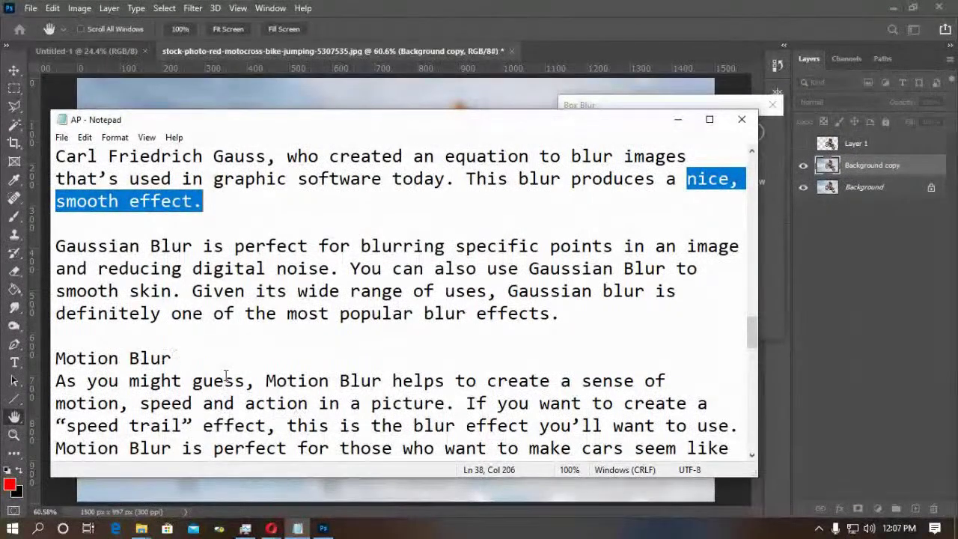
{"action": "scroll", "coordinate": [402, 364], "scroll_direction": "down", "scroll_amount": 1}
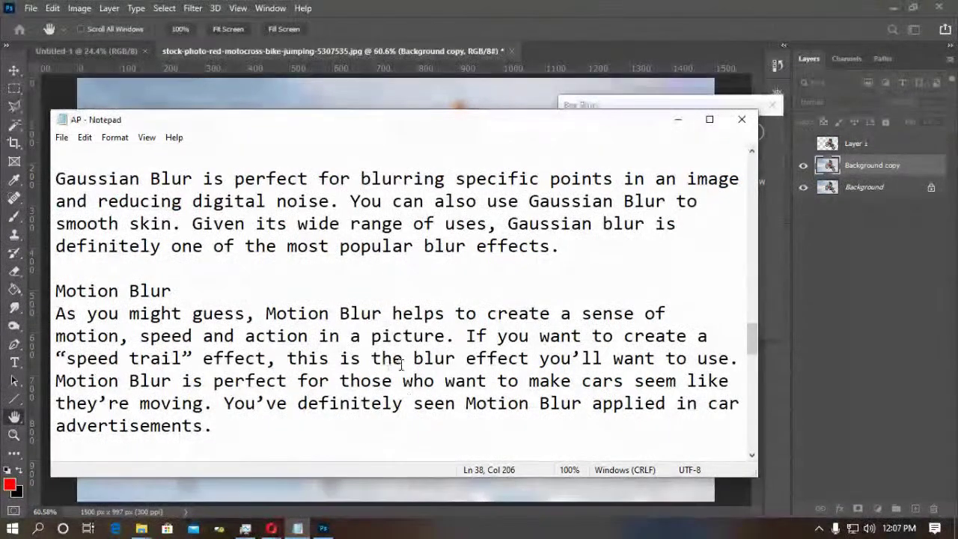
{"action": "scroll", "coordinate": [198, 323], "scroll_direction": "down", "scroll_amount": 2}
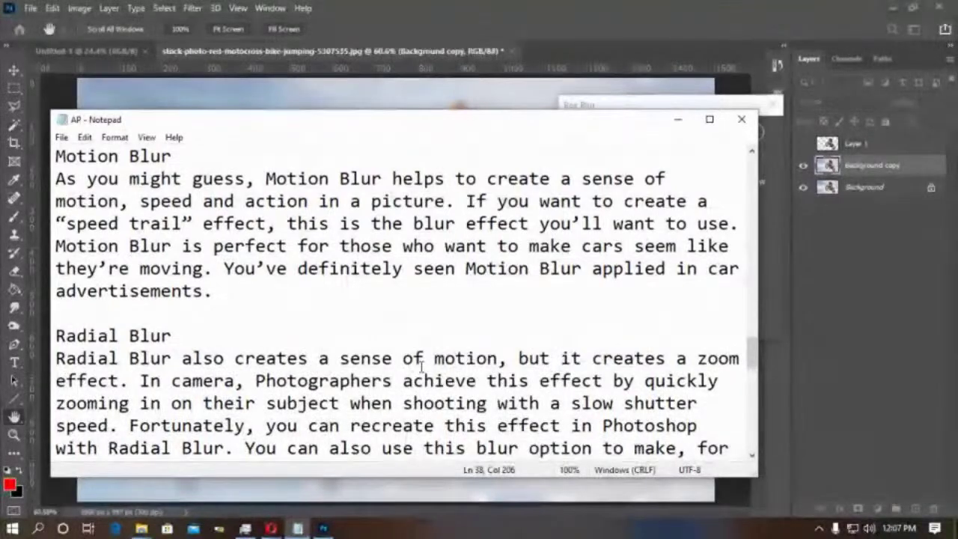
Scroll the notes through the Average, Field, Lens and Box Blur sections.
{"action": "scroll", "coordinate": [446, 346], "scroll_direction": "down", "scroll_amount": 1}
{"action": "scroll", "coordinate": [304, 359], "scroll_direction": "down", "scroll_amount": 1}
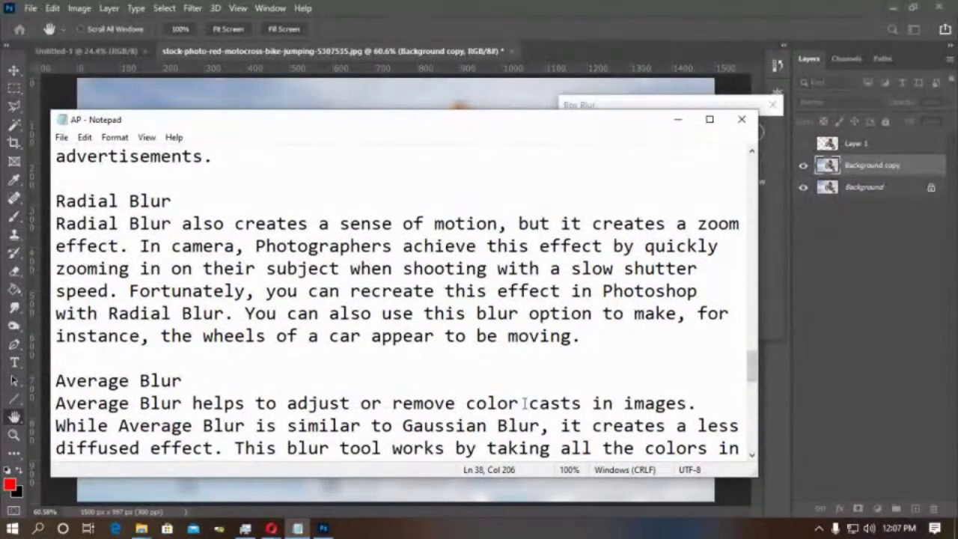
{"action": "scroll", "coordinate": [599, 401], "scroll_direction": "down", "scroll_amount": 1}
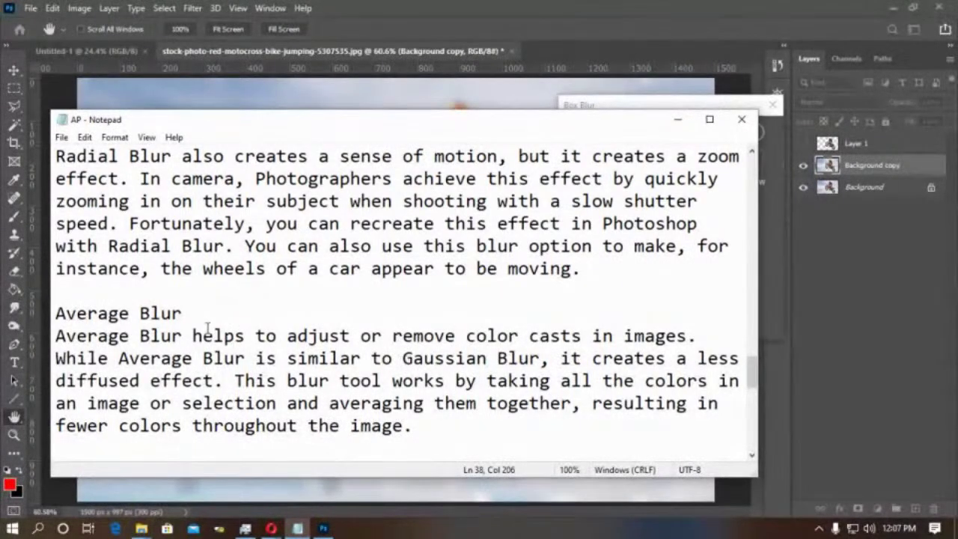
{"action": "scroll", "coordinate": [203, 329], "scroll_direction": "down", "scroll_amount": 2}
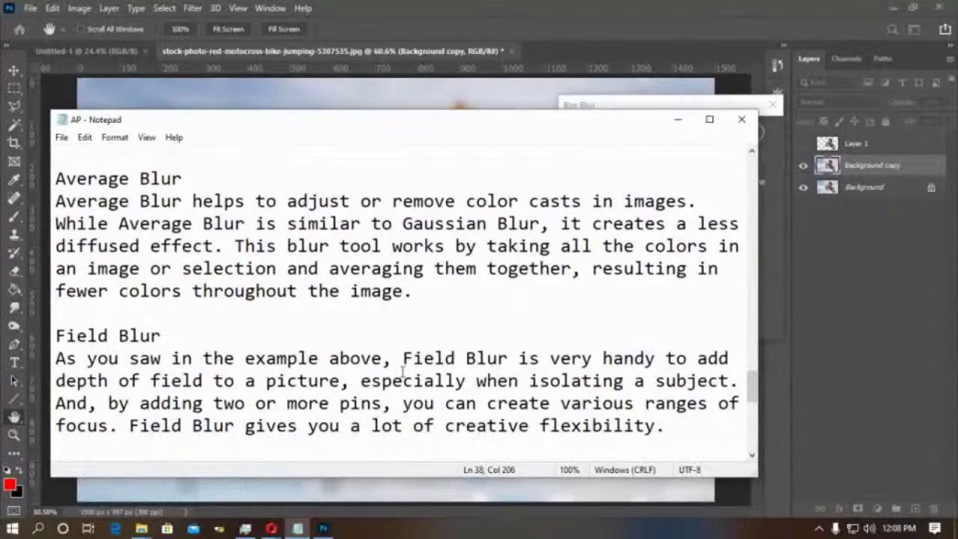
{"action": "scroll", "coordinate": [267, 380], "scroll_direction": "down", "scroll_amount": 2}
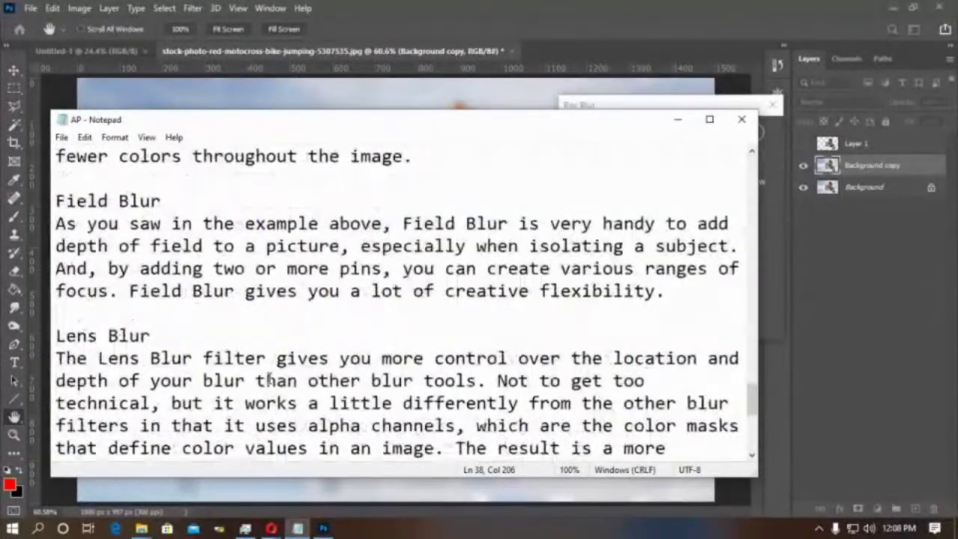
{"action": "scroll", "coordinate": [267, 381], "scroll_direction": "down", "scroll_amount": 2}
{"action": "scroll", "coordinate": [269, 378], "scroll_direction": "down", "scroll_amount": 2}
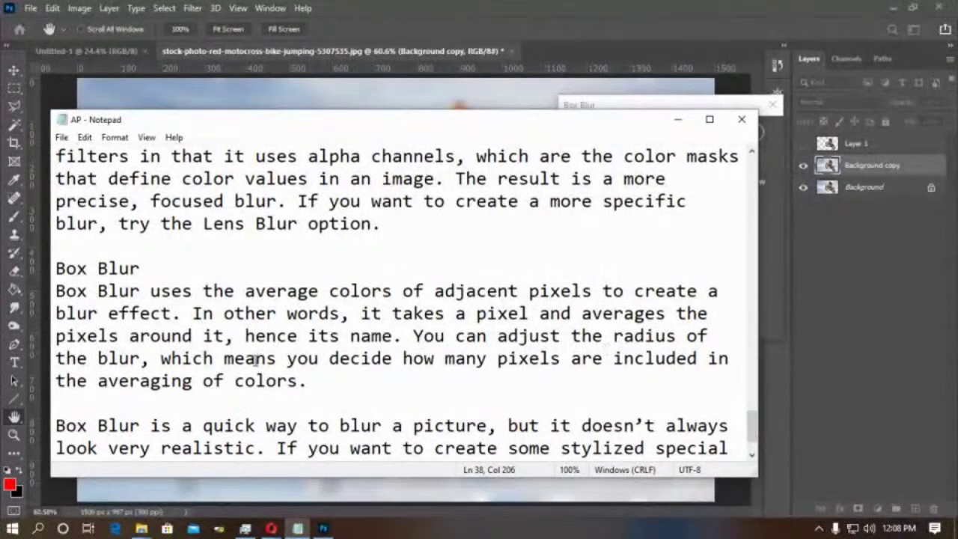
{"action": "scroll", "coordinate": [363, 382], "scroll_direction": "down", "scroll_amount": 1}
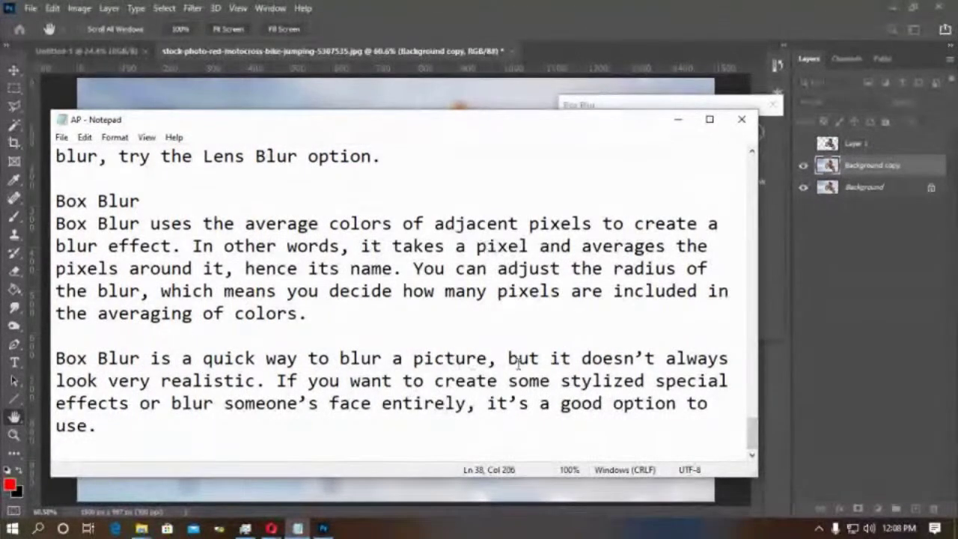
Highlight part of 'realistic', minimise Notepad, and raise the Box Blur radius to 22 pixels.
{"action": "left_click_drag", "start_coordinate": [257, 381], "coordinate": [197, 381]}
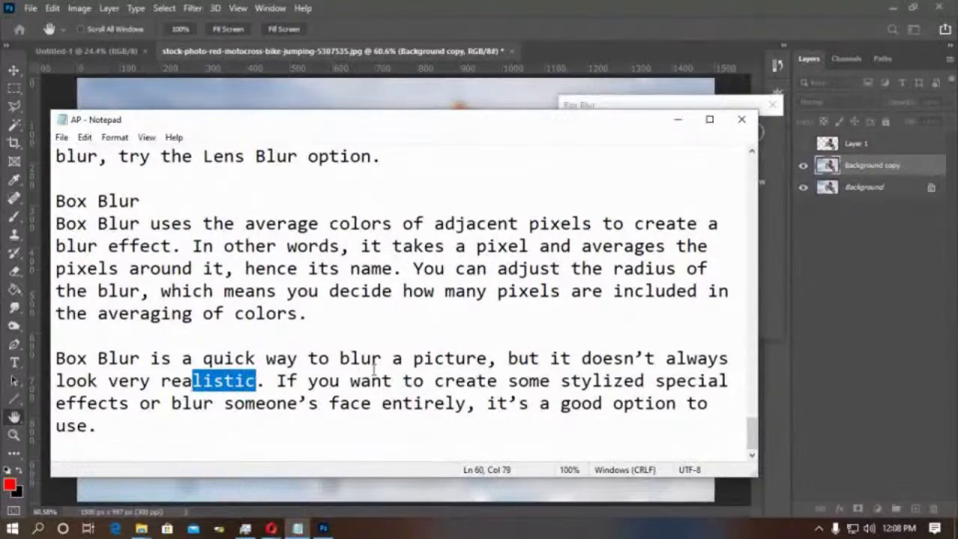
{"action": "left_click", "coordinate": [678, 119]}
{"action": "left_click_drag", "start_coordinate": [623, 326], "coordinate": [586, 329]}
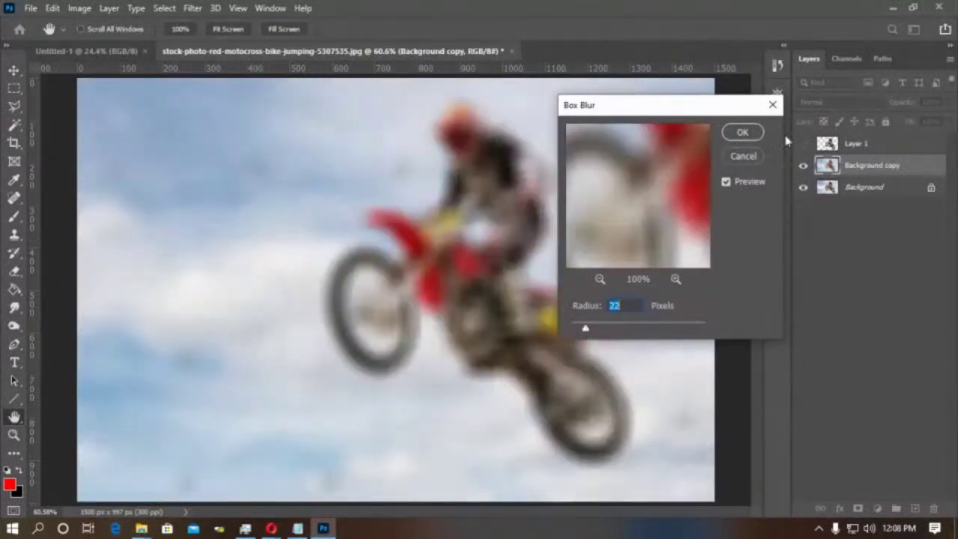
Apply the Box Blur, then delete the blurred Background copy and duplicate Background afresh.
{"action": "left_click", "coordinate": [742, 132]}
{"action": "key", "text": "b"}
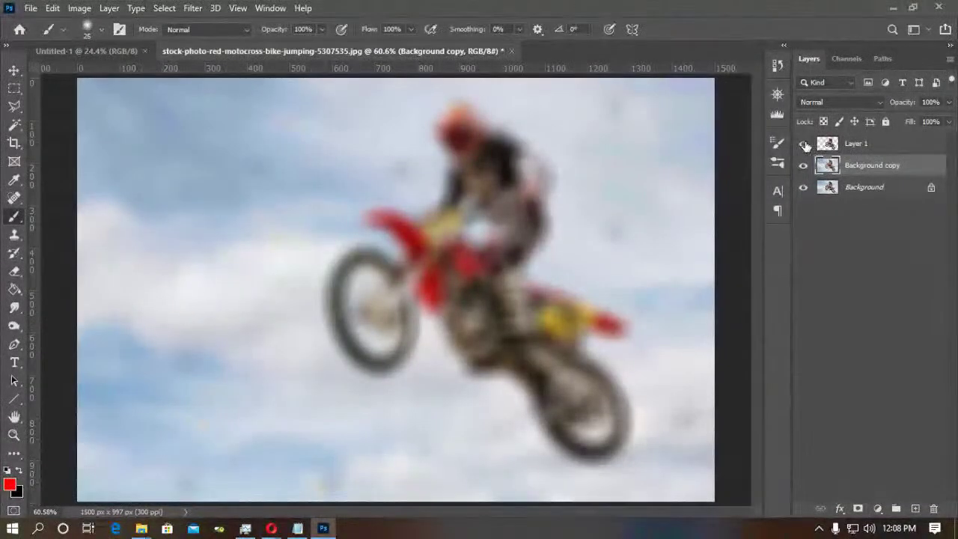
{"action": "left_click", "coordinate": [803, 143]}
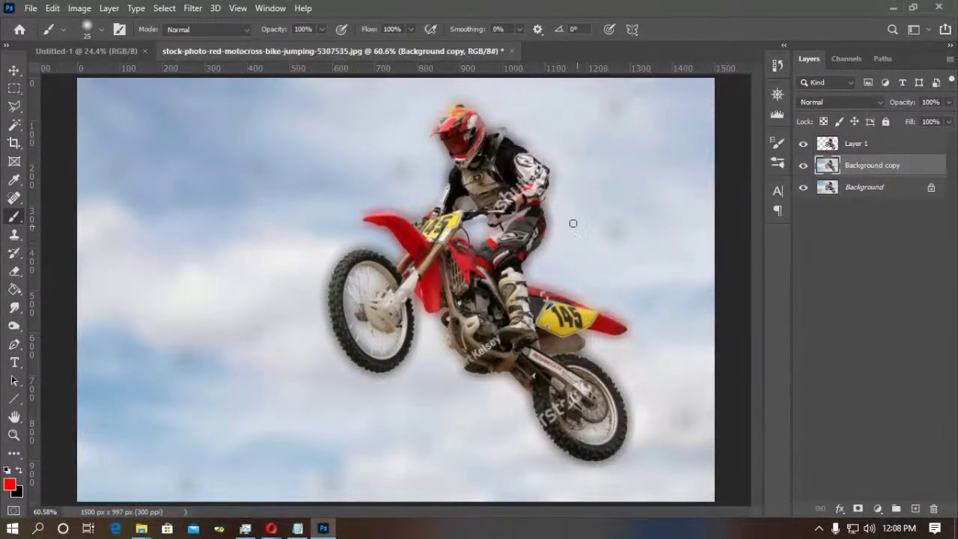
{"action": "left_click", "coordinate": [803, 165]}
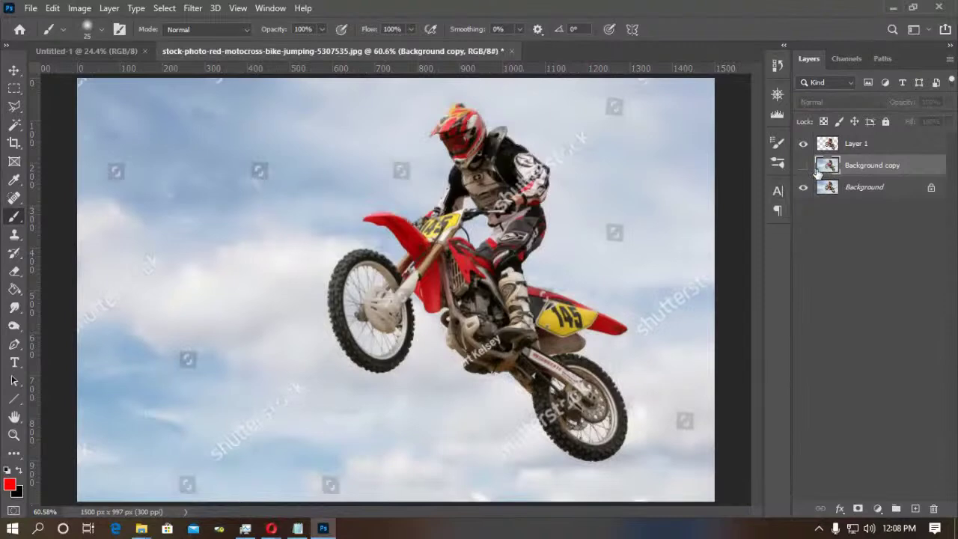
{"action": "key", "text": "Delete"}
{"action": "left_click_drag", "start_coordinate": [858, 167], "coordinate": [915, 509]}
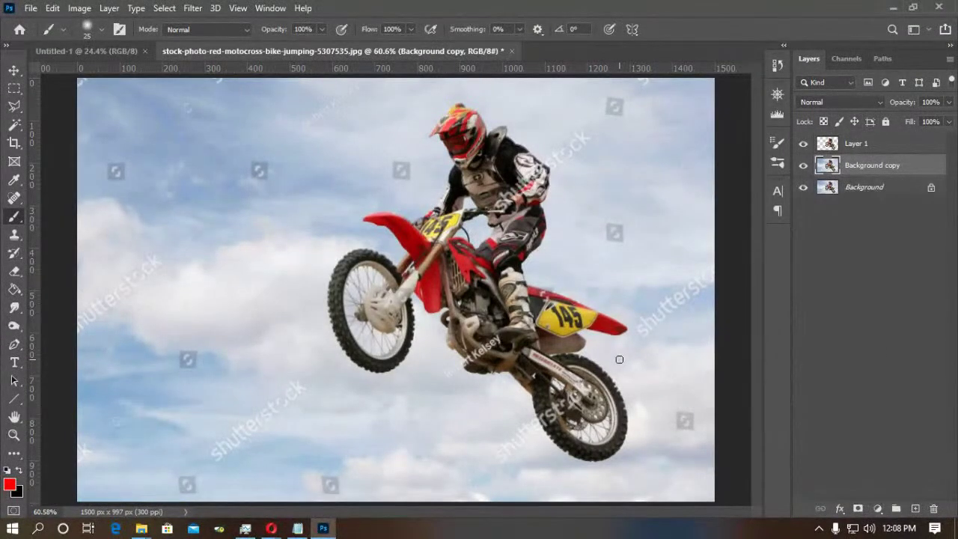
Try Gaussian Blur on the new copy down to 3.5 pixels, cancel it, and select Layer 1.
{"action": "left_click", "coordinate": [193, 8]}
{"action": "mouse_move", "coordinate": [231, 166]}
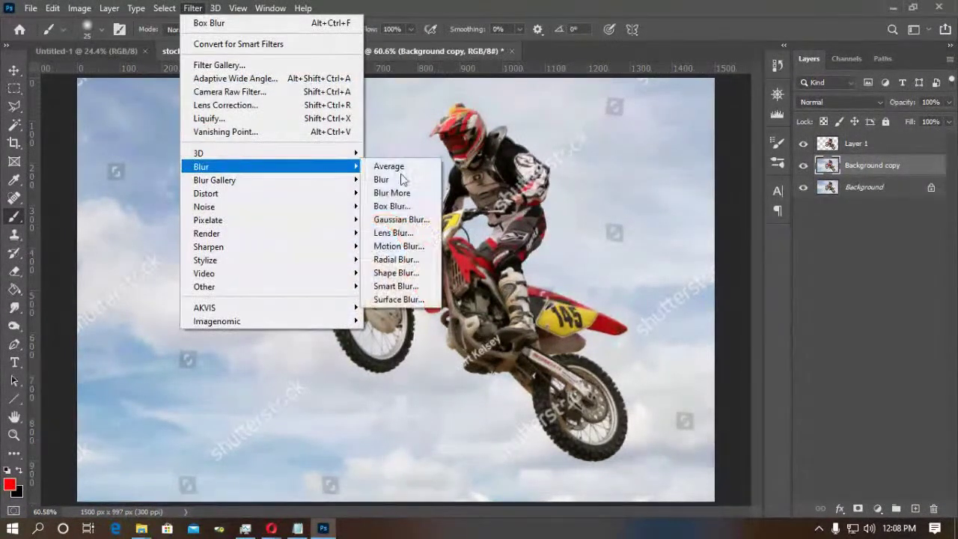
{"action": "left_click", "coordinate": [414, 223]}
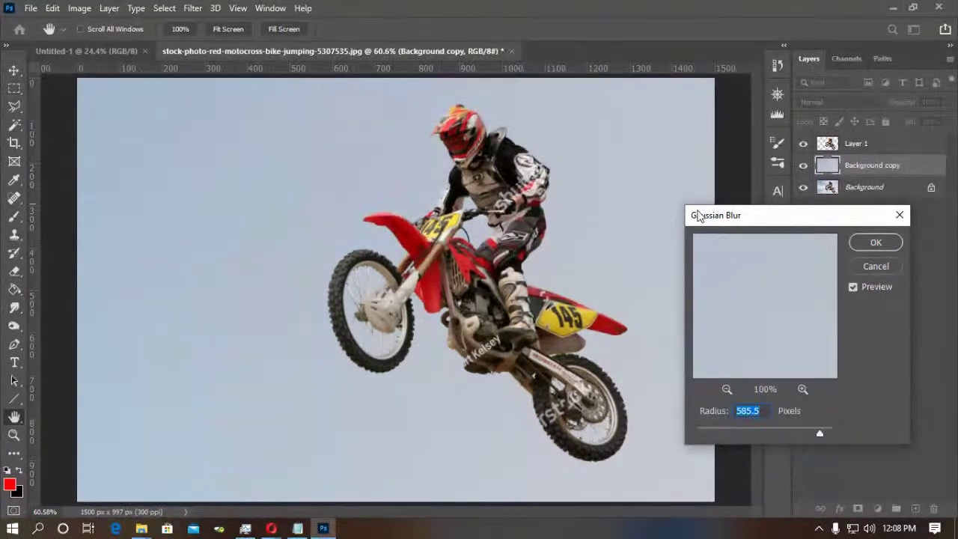
{"action": "left_click_drag", "start_coordinate": [754, 435], "coordinate": [722, 434]}
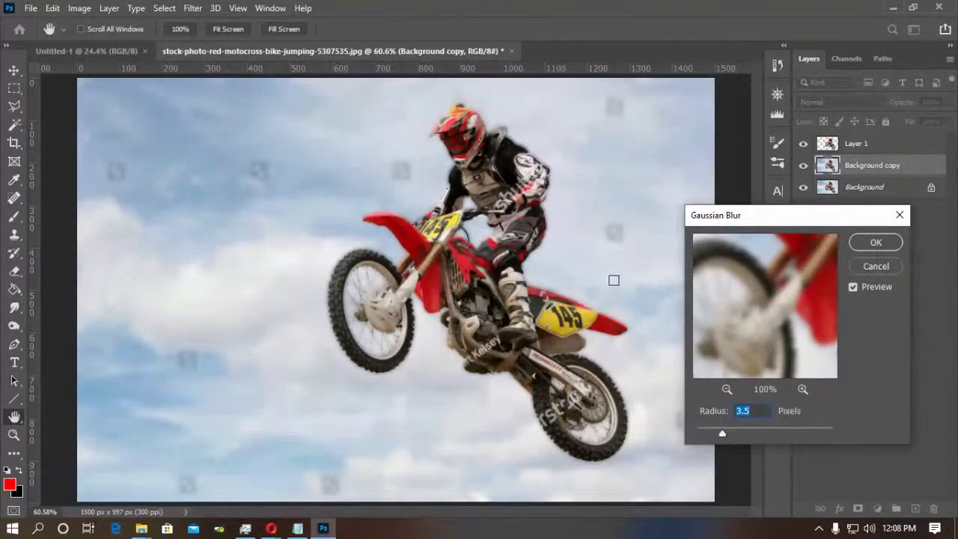
{"action": "left_click", "coordinate": [877, 267]}
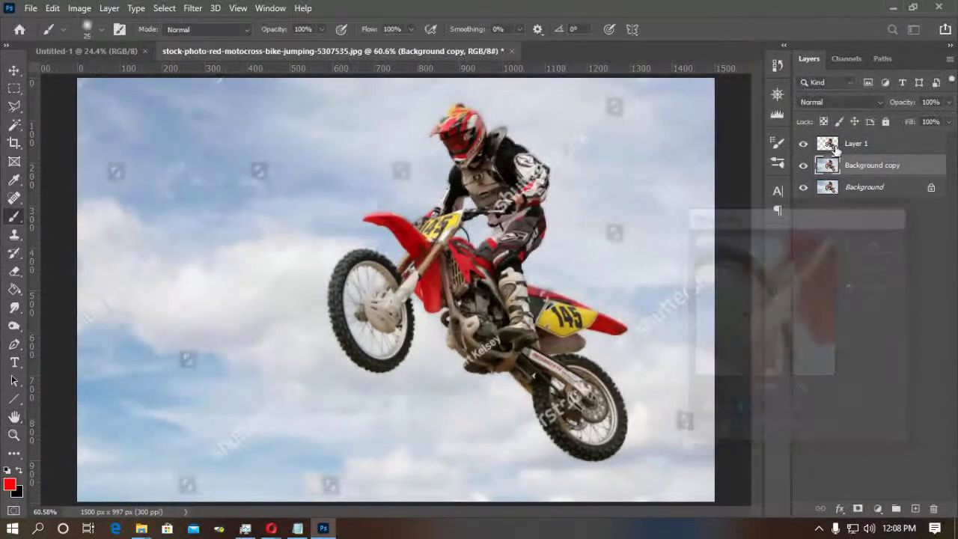
{"action": "left_click", "coordinate": [838, 145]}
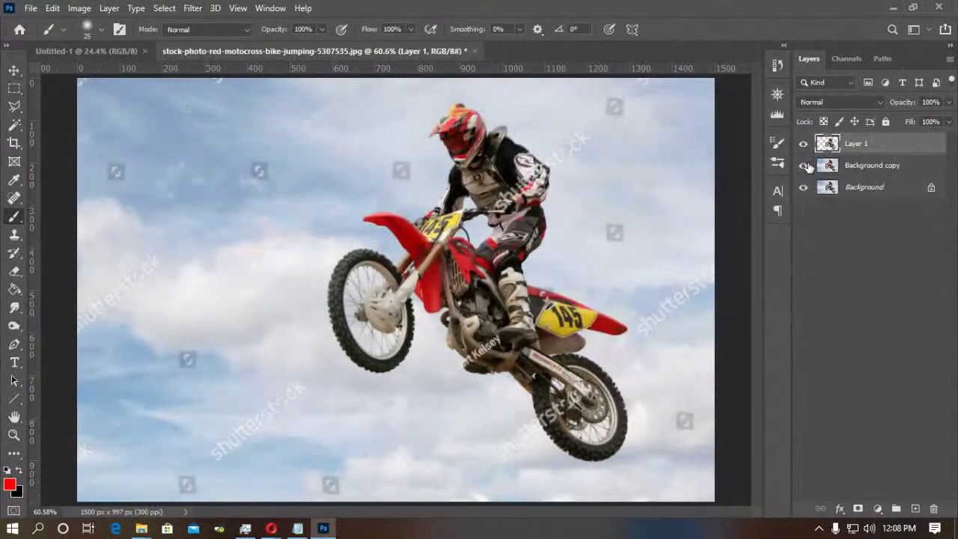
Open the football match photo from the Adobe Photoshop Advanced folder and duplicate its Background layer.
{"action": "key", "text": "ctrl+o"}
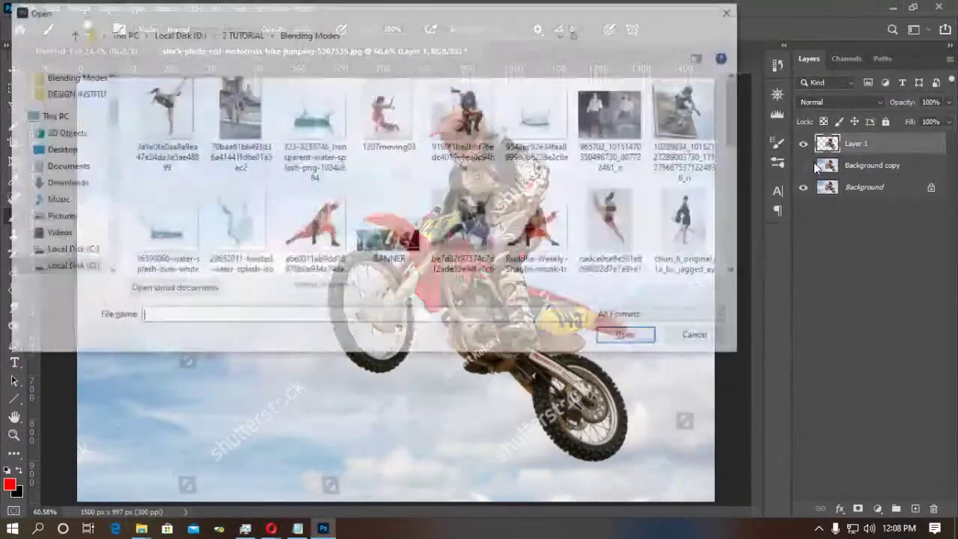
{"action": "scroll", "coordinate": [505, 160], "scroll_direction": "down", "scroll_amount": 5}
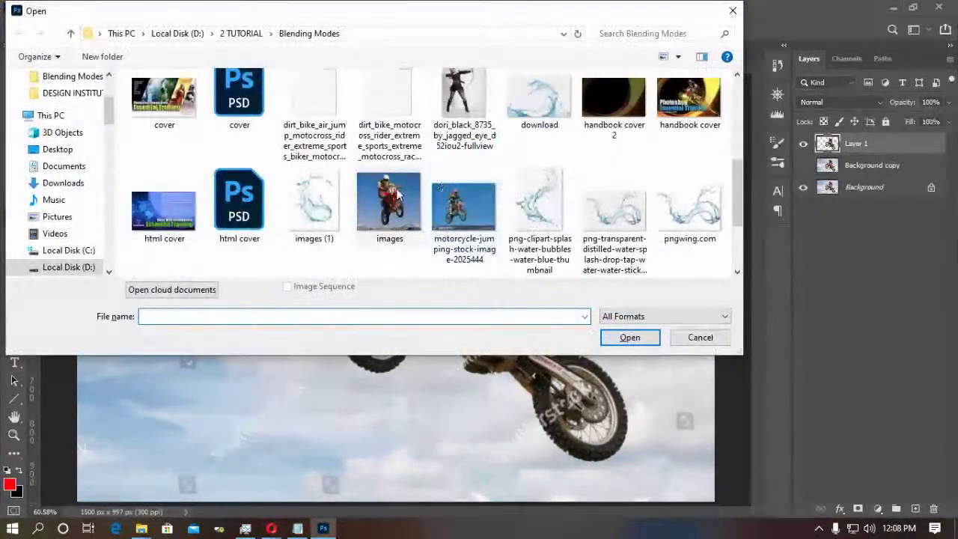
{"action": "scroll", "coordinate": [314, 179], "scroll_direction": "down", "scroll_amount": 5}
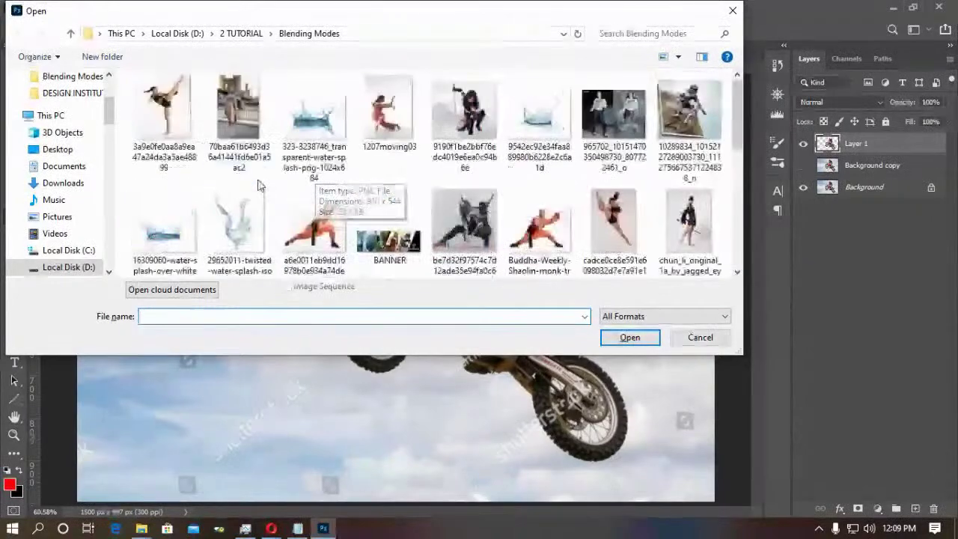
{"action": "left_click", "coordinate": [247, 36]}
{"action": "double_click", "coordinate": [187, 98]}
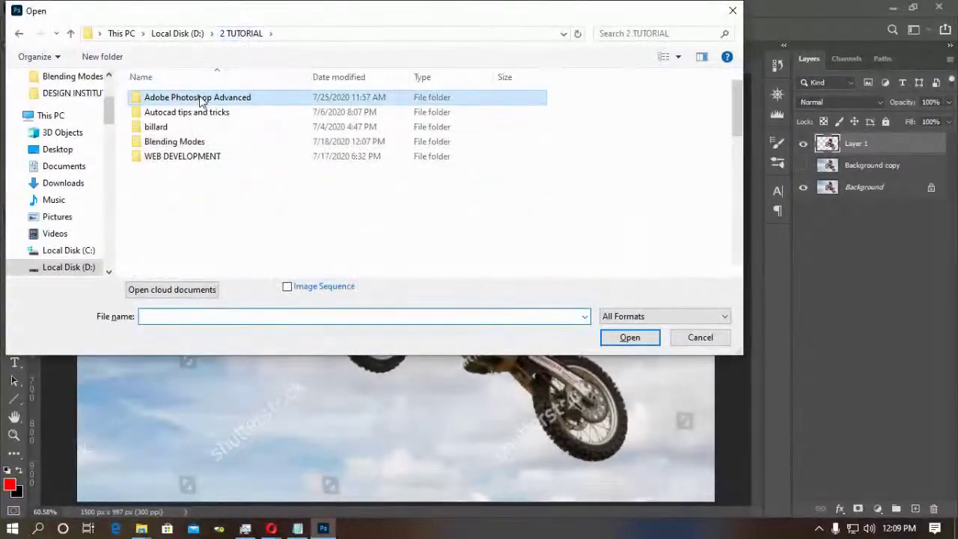
{"action": "scroll", "coordinate": [343, 189], "scroll_direction": "down", "scroll_amount": 3}
{"action": "scroll", "coordinate": [346, 185], "scroll_direction": "up", "scroll_amount": 2}
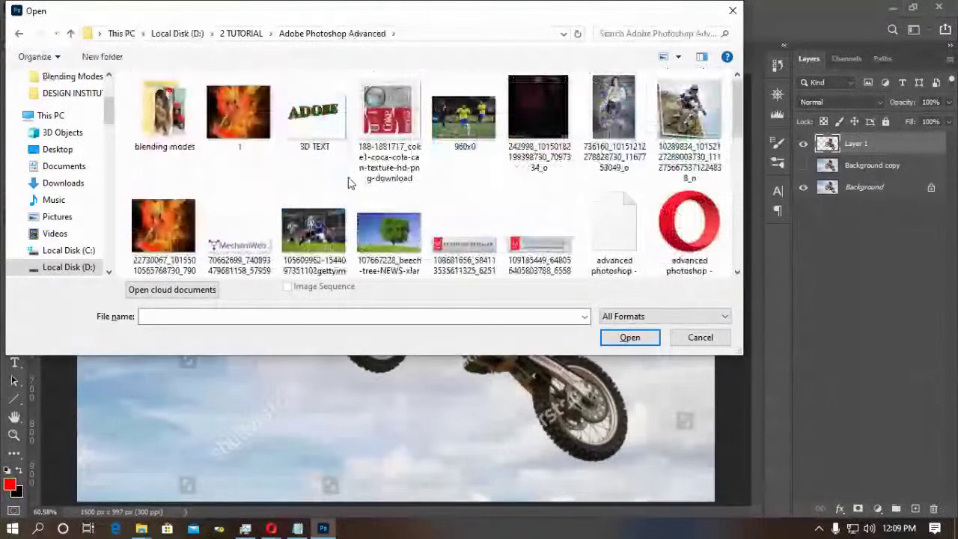
{"action": "double_click", "coordinate": [313, 231]}
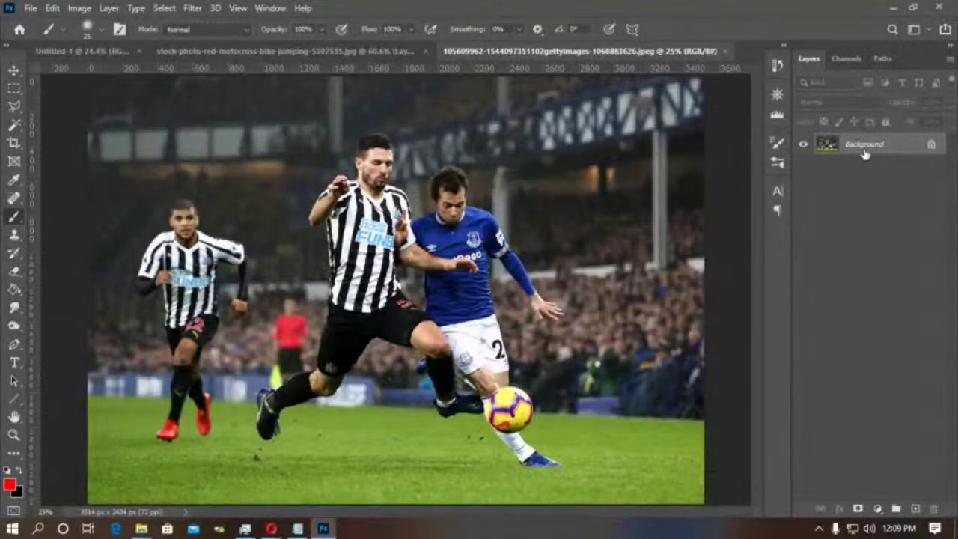
{"action": "left_click_drag", "start_coordinate": [864, 154], "coordinate": [914, 509]}
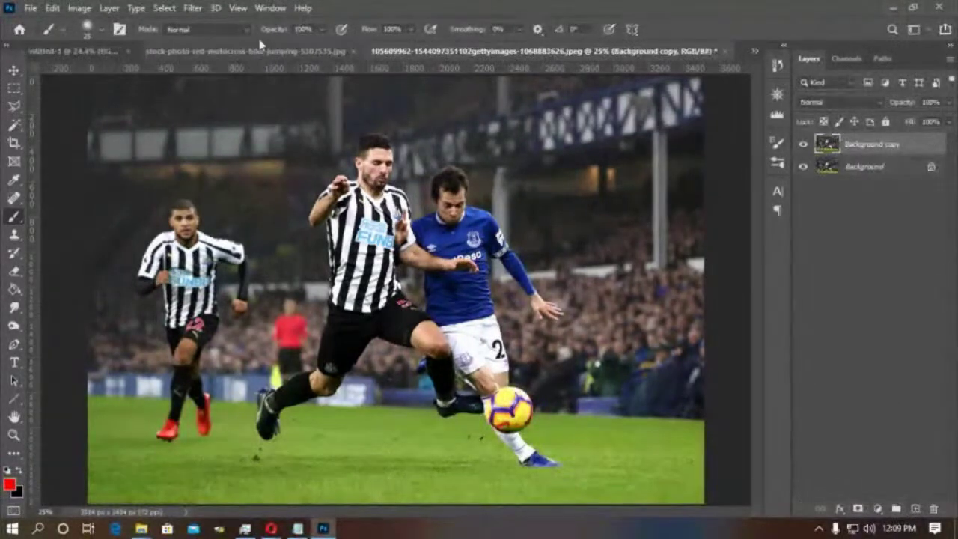
{"action": "left_click", "coordinate": [205, 8]}
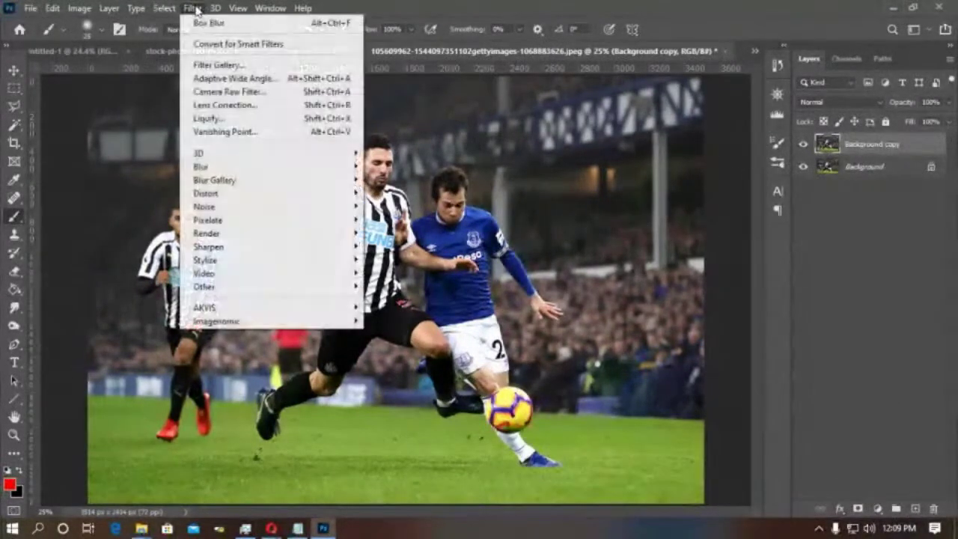
Apply a Gaussian Blur of about 19.4 pixels to the football photo's Background copy.
{"action": "mouse_move", "coordinate": [211, 167]}
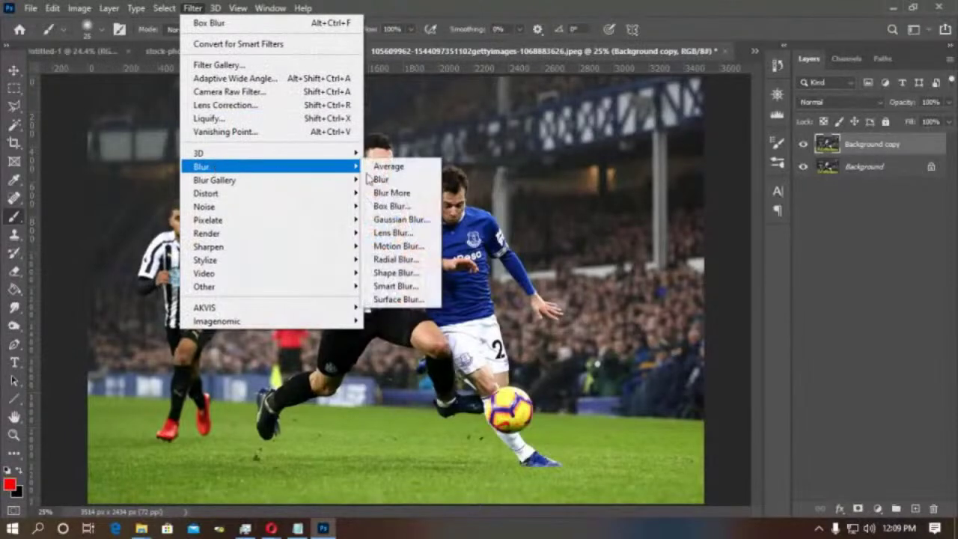
{"action": "left_click", "coordinate": [396, 219]}
{"action": "left_click", "coordinate": [749, 426]}
{"action": "left_click_drag", "start_coordinate": [754, 436], "coordinate": [757, 437]}
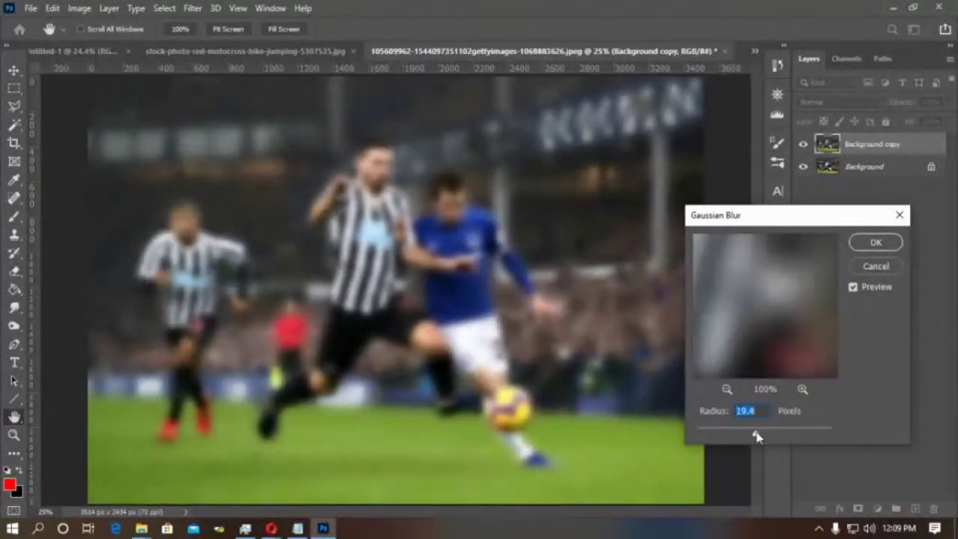
{"action": "left_click", "coordinate": [877, 243]}
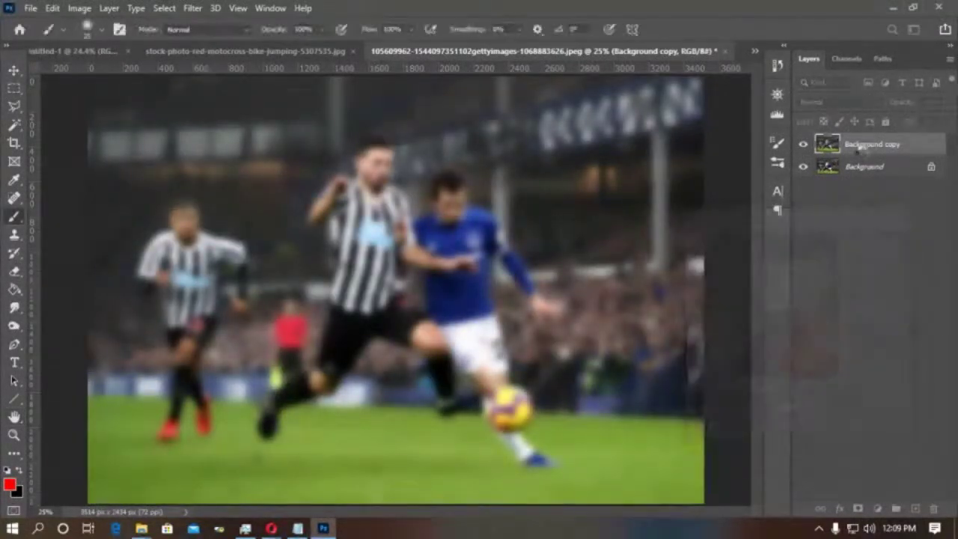
Add a layer mask and paint over the central players and ball with a soft 400 brush.
{"action": "left_click", "coordinate": [858, 508]}
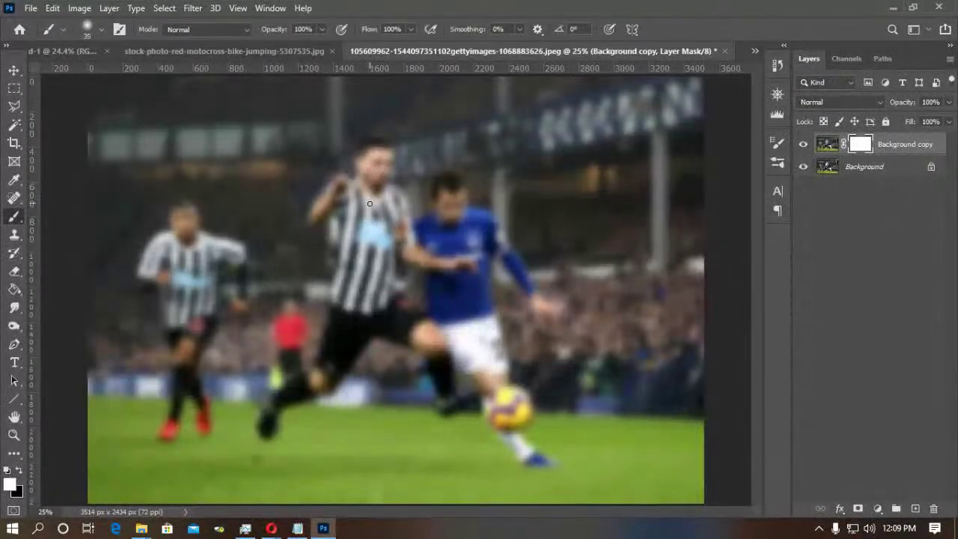
{"action": "right_click", "coordinate": [368, 186]}
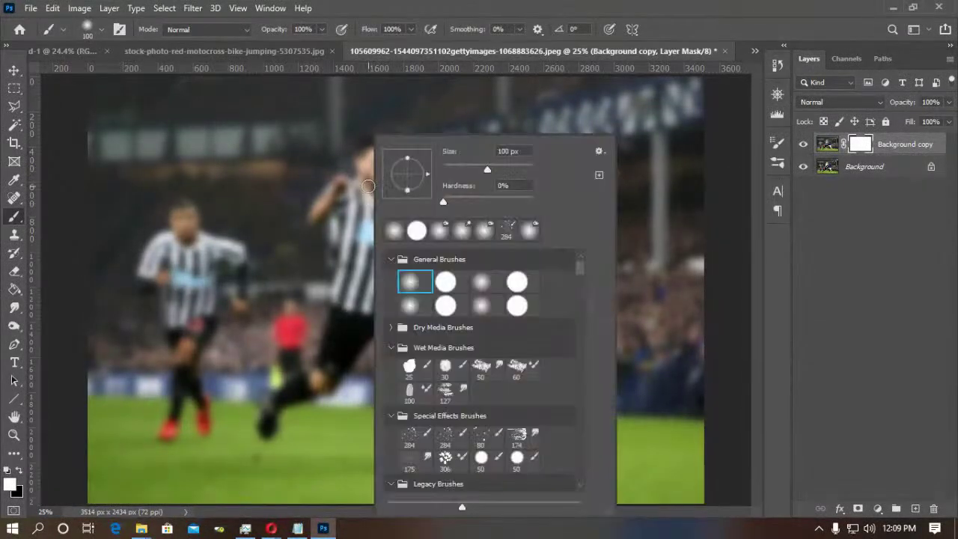
{"action": "left_click", "coordinate": [410, 281]}
{"action": "left_click", "coordinate": [723, 272]}
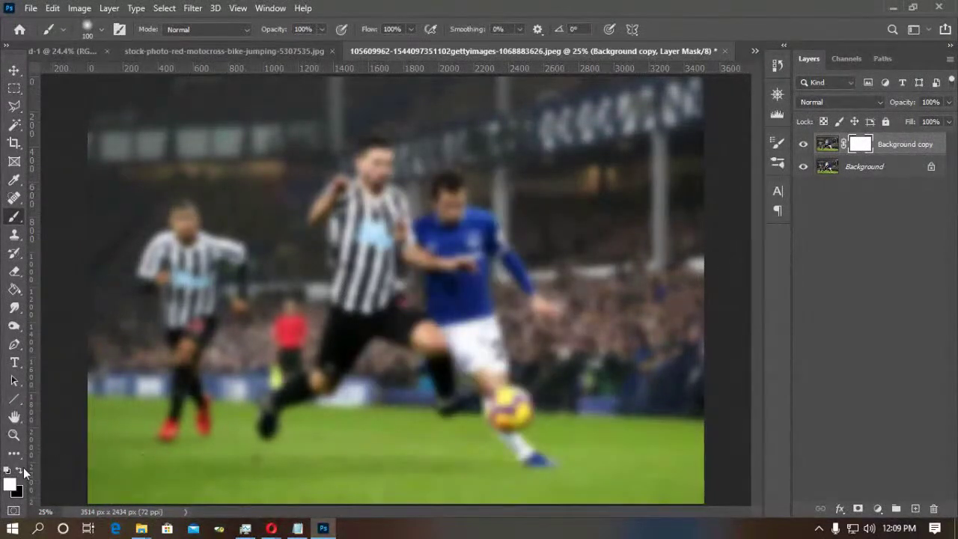
{"action": "mouse_move", "coordinate": [393, 187]}
{"action": "left_mouse_down"}
{"action": "mouse_move", "coordinate": [376, 214]}
{"action": "mouse_move", "coordinate": [378, 150]}
{"action": "left_mouse_up"}
{"action": "key", "text": "bracketright"}
{"action": "key", "text": "bracketright"}
{"action": "key", "text": "bracketright"}
{"action": "key", "text": "bracketright"}
{"action": "key", "text": "bracketright"}
{"action": "key", "text": "bracketright"}
{"action": "key", "text": "bracketright"}
{"action": "mouse_move", "coordinate": [342, 198]}
{"action": "left_mouse_down"}
{"action": "mouse_move", "coordinate": [334, 230]}
{"action": "mouse_move", "coordinate": [370, 174]}
{"action": "mouse_move", "coordinate": [377, 213]}
{"action": "mouse_move", "coordinate": [345, 325]}
{"action": "mouse_move", "coordinate": [270, 418]}
{"action": "mouse_move", "coordinate": [298, 383]}
{"action": "mouse_move", "coordinate": [355, 343]}
{"action": "mouse_move", "coordinate": [380, 304]}
{"action": "mouse_move", "coordinate": [289, 367]}
{"action": "left_mouse_up"}
{"action": "mouse_move", "coordinate": [342, 365]}
{"action": "left_mouse_down"}
{"action": "mouse_move", "coordinate": [411, 338]}
{"action": "mouse_move", "coordinate": [448, 383]}
{"action": "mouse_move", "coordinate": [510, 410]}
{"action": "mouse_move", "coordinate": [532, 444]}
{"action": "mouse_move", "coordinate": [486, 402]}
{"action": "mouse_move", "coordinate": [429, 249]}
{"action": "mouse_move", "coordinate": [431, 199]}
{"action": "mouse_move", "coordinate": [461, 210]}
{"action": "mouse_move", "coordinate": [458, 191]}
{"action": "mouse_move", "coordinate": [461, 221]}
{"action": "mouse_move", "coordinate": [522, 268]}
{"action": "mouse_move", "coordinate": [542, 307]}
{"action": "mouse_move", "coordinate": [463, 265]}
{"action": "mouse_move", "coordinate": [476, 328]}
{"action": "mouse_move", "coordinate": [454, 326]}
{"action": "mouse_move", "coordinate": [372, 253]}
{"action": "mouse_move", "coordinate": [371, 279]}
{"action": "mouse_move", "coordinate": [360, 265]}
{"action": "mouse_move", "coordinate": [352, 276]}
{"action": "mouse_move", "coordinate": [360, 243]}
{"action": "mouse_move", "coordinate": [359, 322]}
{"action": "mouse_move", "coordinate": [351, 322]}
{"action": "mouse_move", "coordinate": [359, 325]}
{"action": "mouse_move", "coordinate": [366, 298]}
{"action": "mouse_move", "coordinate": [377, 172]}
{"action": "mouse_move", "coordinate": [369, 174]}
{"action": "mouse_move", "coordinate": [380, 155]}
{"action": "mouse_move", "coordinate": [347, 319]}
{"action": "mouse_move", "coordinate": [288, 345]}
{"action": "mouse_move", "coordinate": [274, 427]}
{"action": "left_mouse_up"}
{"action": "mouse_move", "coordinate": [323, 393]}
{"action": "left_mouse_down"}
{"action": "mouse_move", "coordinate": [363, 342]}
{"action": "mouse_move", "coordinate": [389, 344]}
{"action": "mouse_move", "coordinate": [449, 381]}
{"action": "mouse_move", "coordinate": [347, 293]}
{"action": "left_mouse_up"}
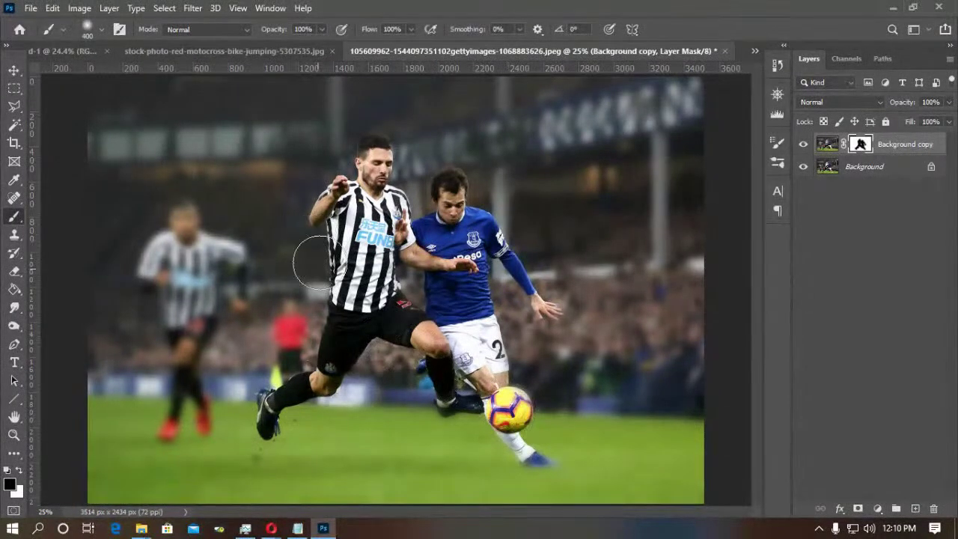
Lower the brush opacity to 40%, then to 18%.
{"action": "left_click", "coordinate": [322, 30]}
{"action": "left_click_drag", "start_coordinate": [323, 42], "coordinate": [283, 45]}
{"action": "left_click", "coordinate": [298, 219]}
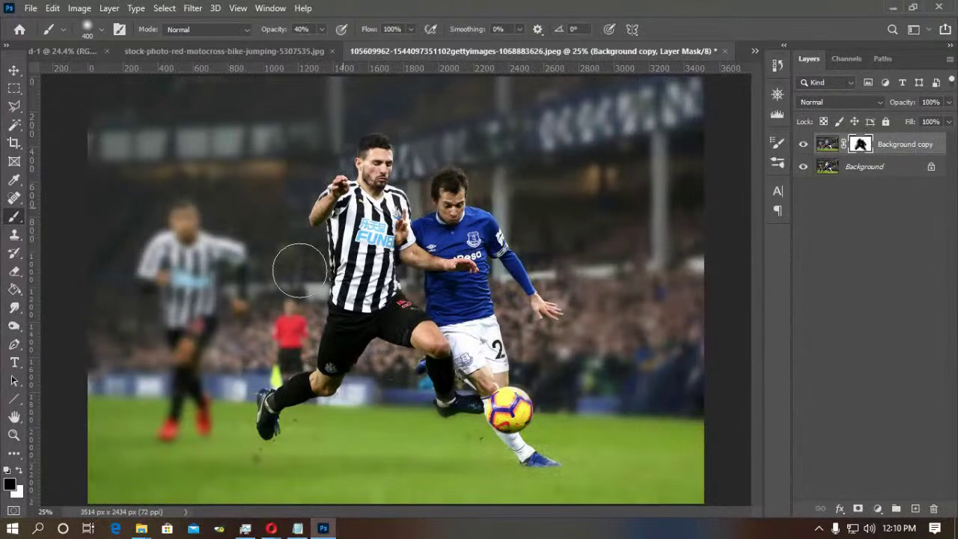
{"action": "left_click", "coordinate": [311, 28]}
{"action": "type", "text": "18"}
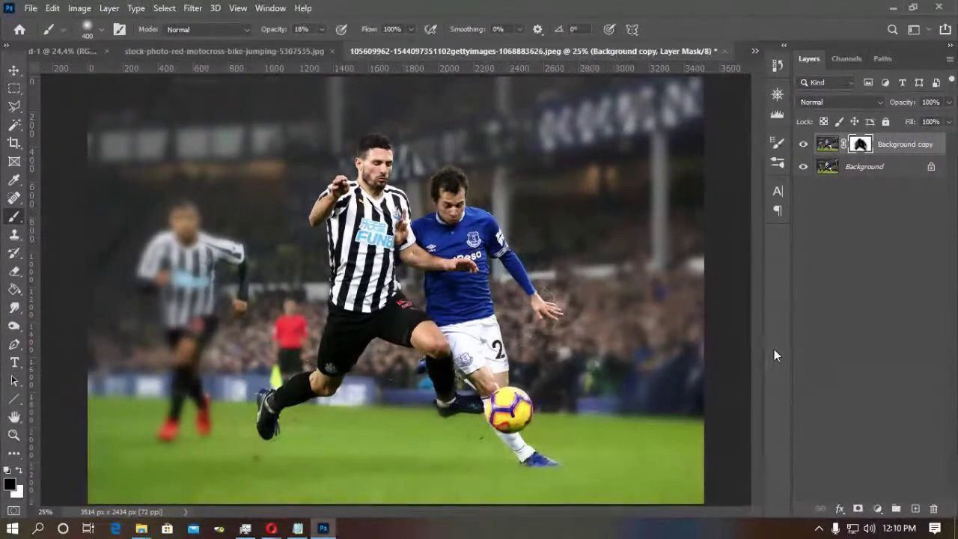
Duplicate Background as Background copy 2 and move it above the blurred layer.
{"action": "left_click", "coordinate": [803, 144]}
{"action": "left_click", "coordinate": [804, 145]}
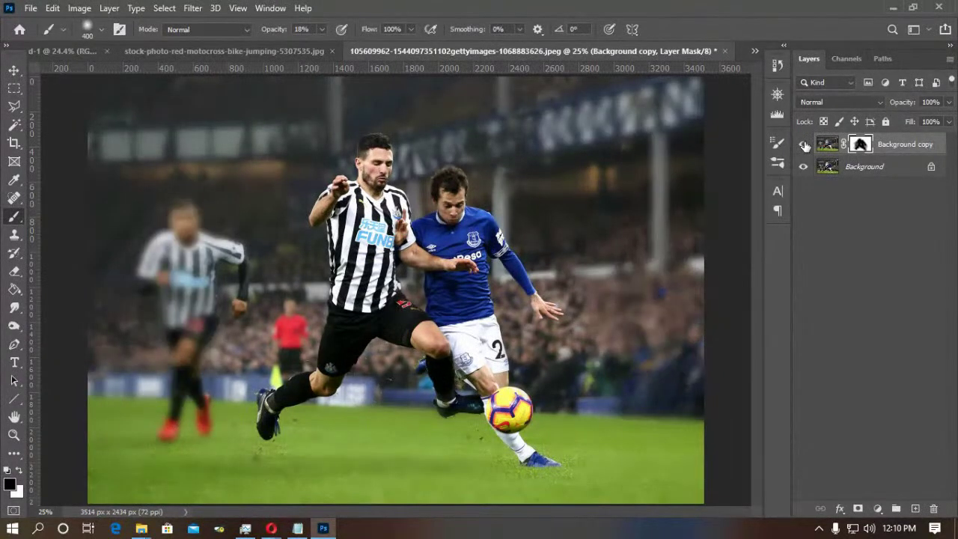
{"action": "left_click_drag", "start_coordinate": [861, 166], "coordinate": [914, 509]}
{"action": "left_click_drag", "start_coordinate": [859, 170], "coordinate": [852, 144]}
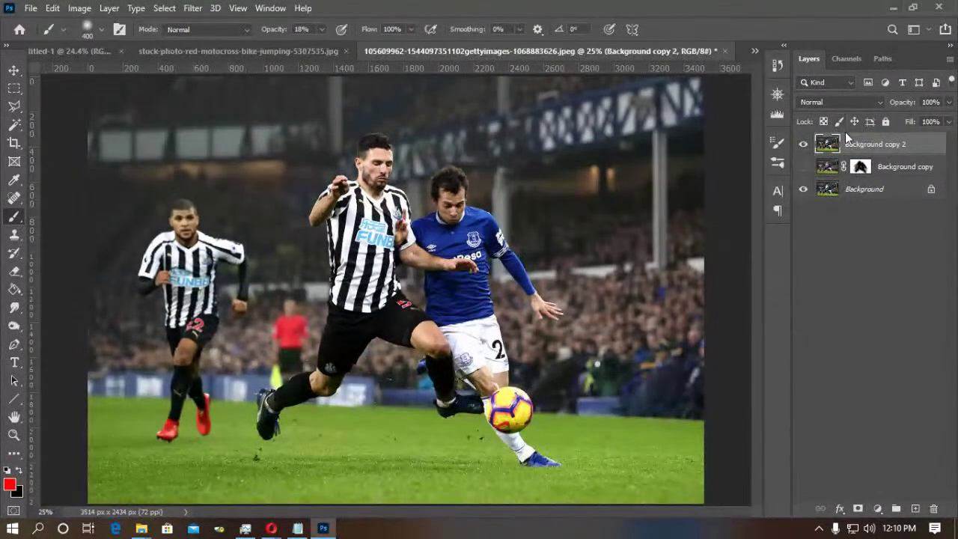
Reapply the Gaussian Blur to Background copy 2 and add a white layer mask.
{"action": "left_click", "coordinate": [192, 7]}
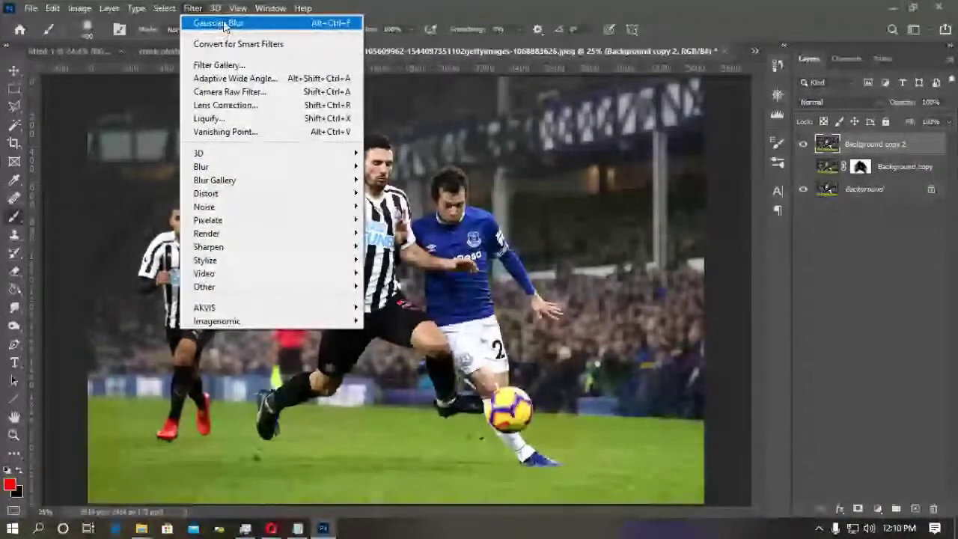
{"action": "left_click", "coordinate": [222, 24]}
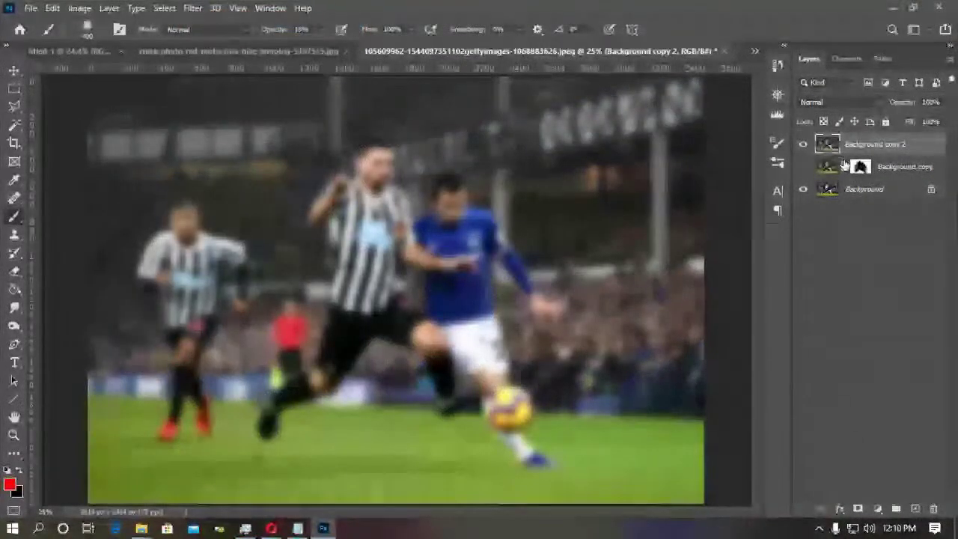
{"action": "left_click", "coordinate": [856, 509]}
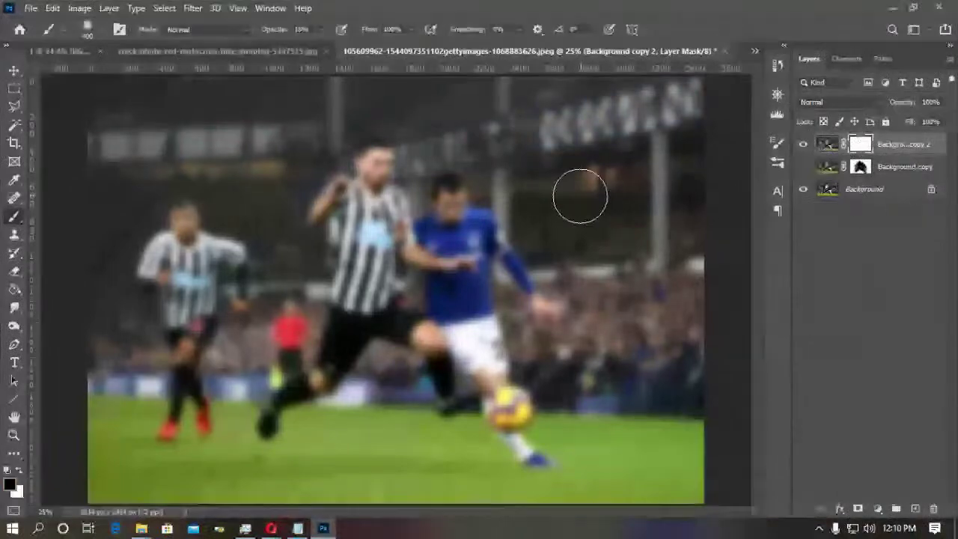
Gradient-mask the blur so the central players stay sharp, then hide it and duplicate Background.
{"action": "key", "text": "g"}
{"action": "right_click", "coordinate": [9, 290]}
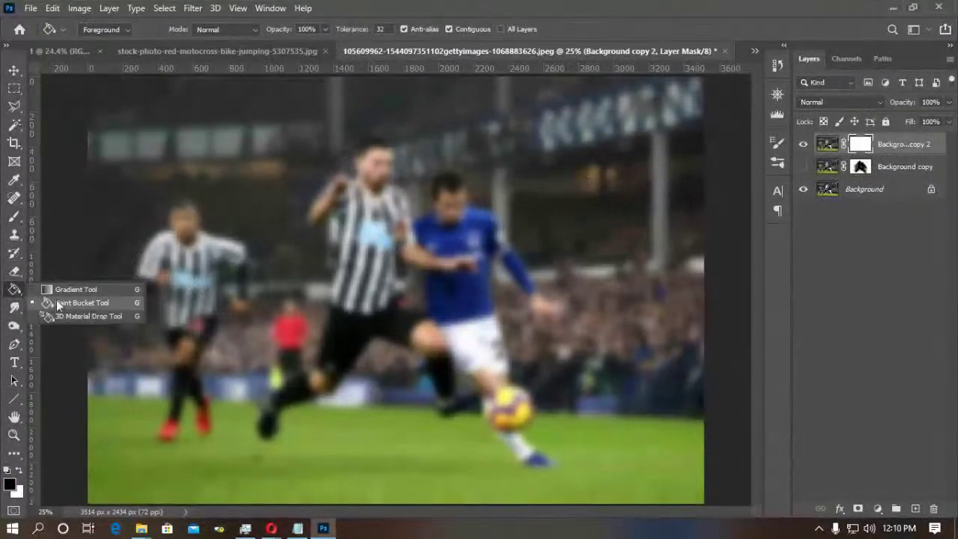
{"action": "left_click", "coordinate": [84, 288]}
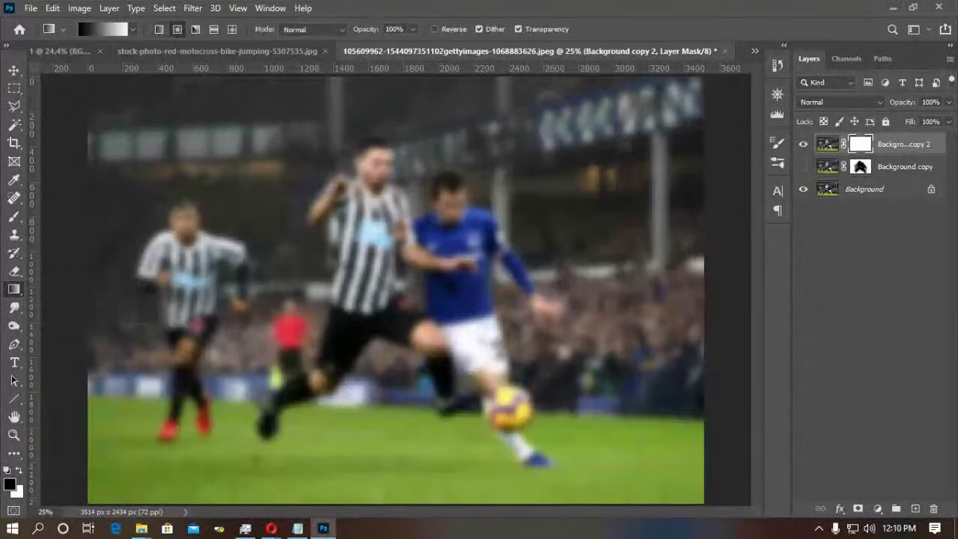
{"action": "left_click_drag", "start_coordinate": [429, 229], "coordinate": [687, 221]}
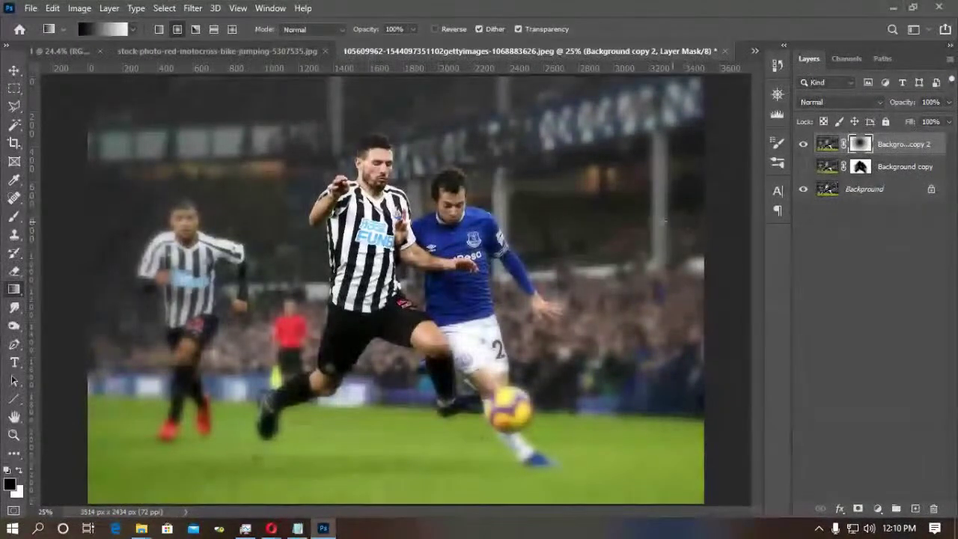
{"action": "key", "text": "ctrl+z"}
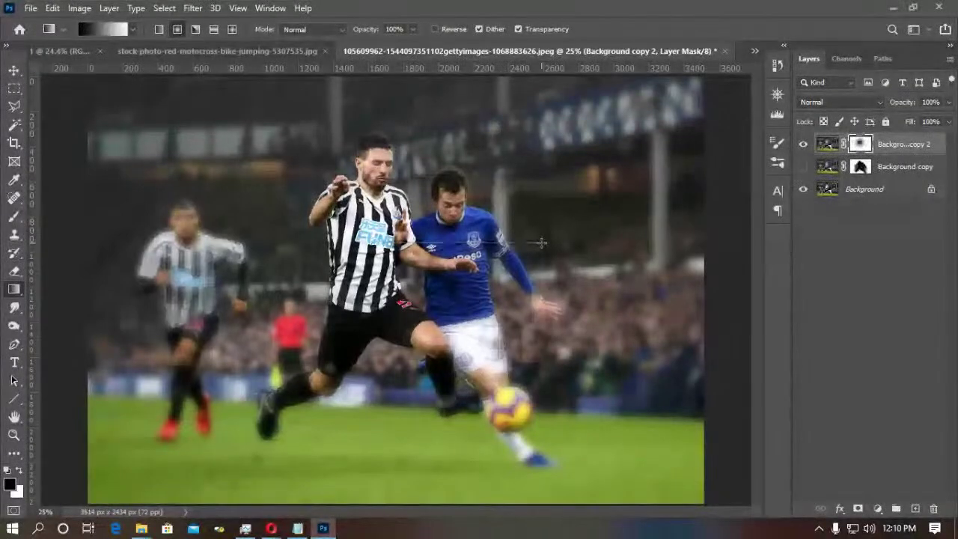
{"action": "left_click_drag", "start_coordinate": [550, 248], "coordinate": [662, 256]}
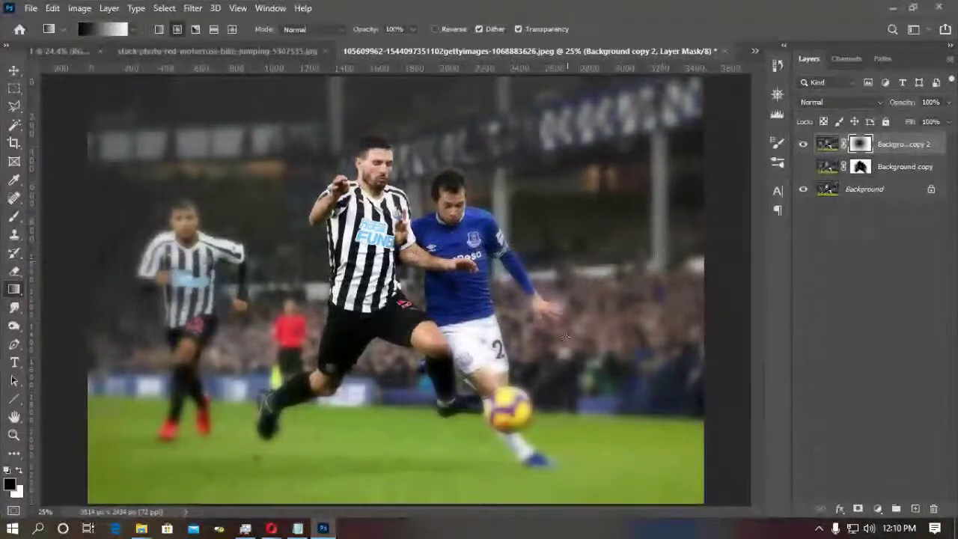
{"action": "left_click_drag", "start_coordinate": [511, 411], "coordinate": [611, 307]}
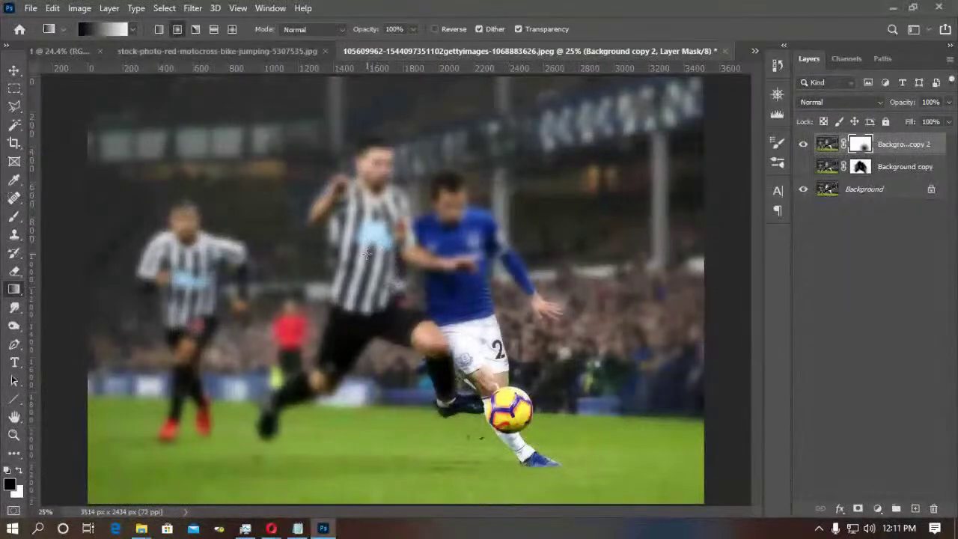
{"action": "left_click_drag", "start_coordinate": [369, 254], "coordinate": [660, 229]}
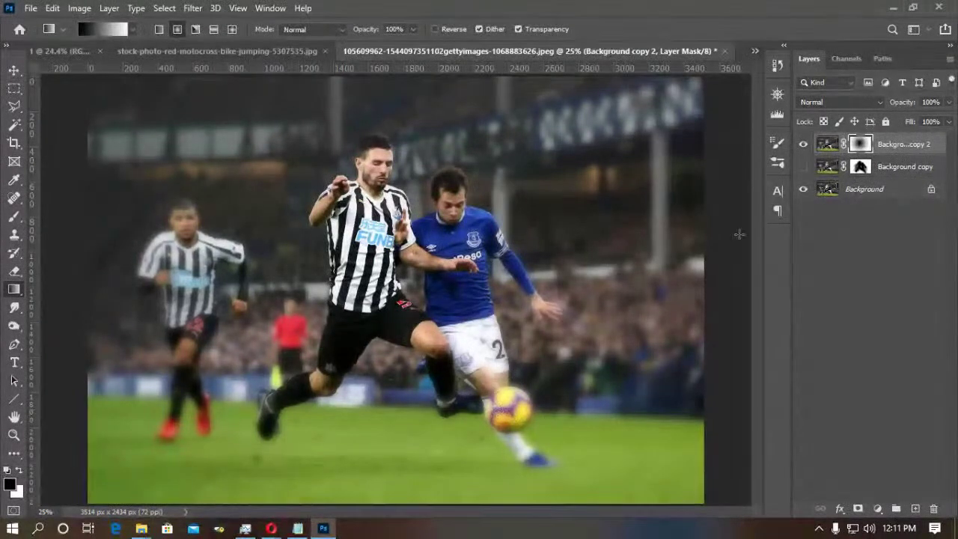
{"action": "left_click", "coordinate": [803, 145]}
{"action": "left_click_drag", "start_coordinate": [856, 193], "coordinate": [914, 509]}
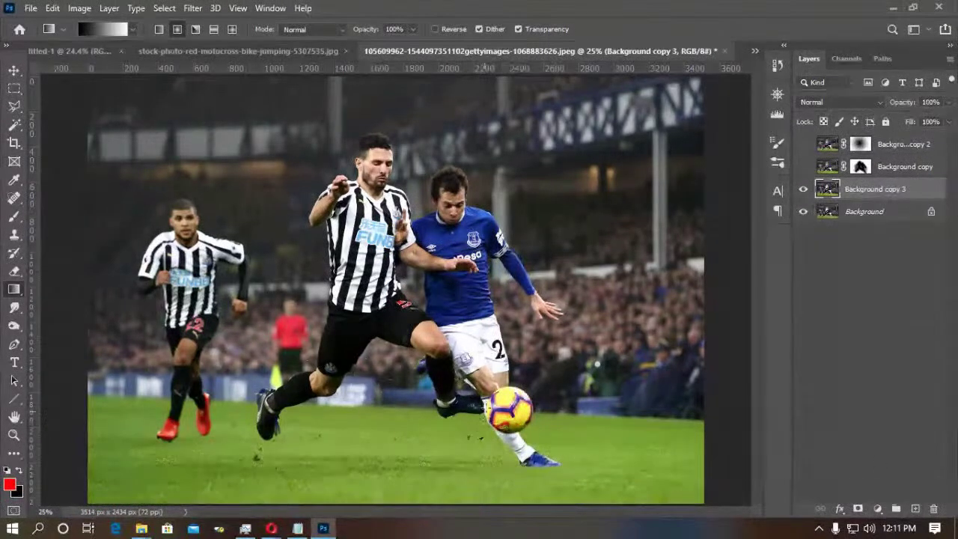
Show only the Blue channel and duplicate it as Blue copy.
{"action": "left_click", "coordinate": [846, 60]}
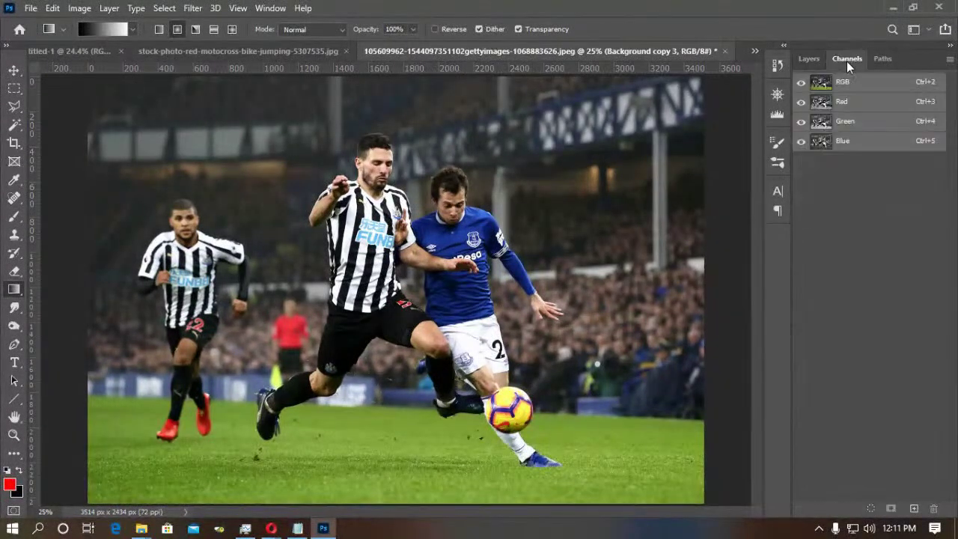
{"action": "left_click", "coordinate": [800, 101]}
{"action": "left_click", "coordinate": [801, 120]}
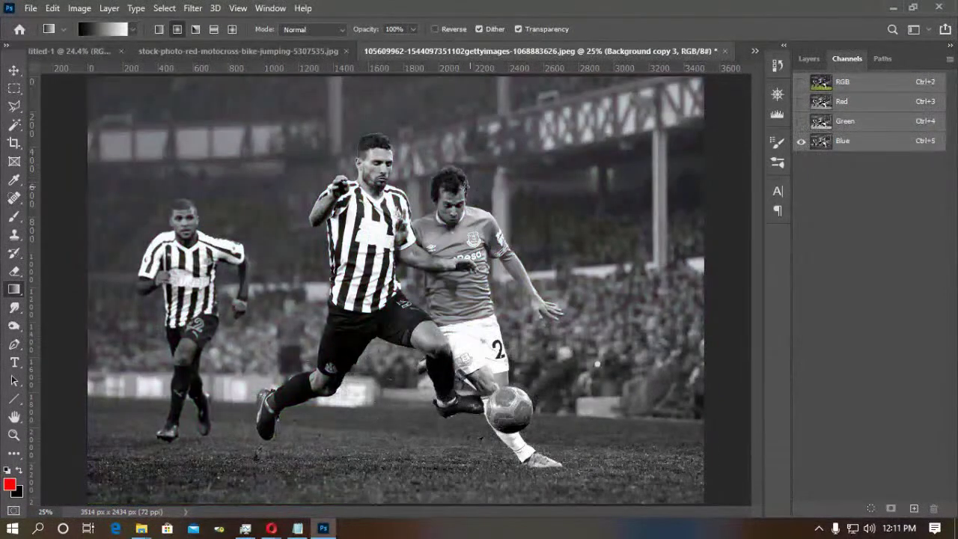
{"action": "left_click_drag", "start_coordinate": [818, 142], "coordinate": [913, 508]}
Apply Levels to Blue copy with white point 151 and midtones at 0.45.
{"action": "left_click", "coordinate": [109, 9]}
{"action": "mouse_move", "coordinate": [79, 8]}
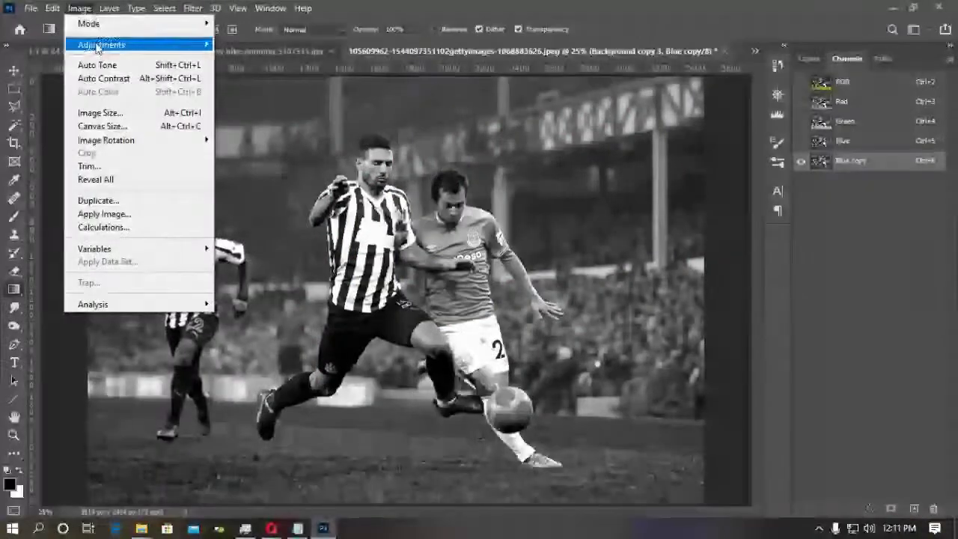
{"action": "mouse_move", "coordinate": [97, 44]}
{"action": "left_click", "coordinate": [239, 58]}
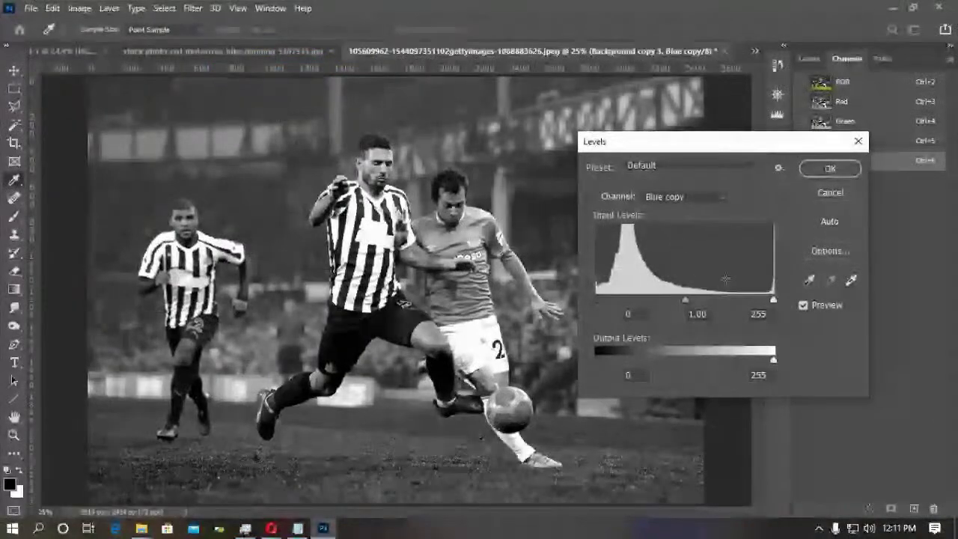
{"action": "left_click_drag", "start_coordinate": [685, 303], "coordinate": [659, 300]}
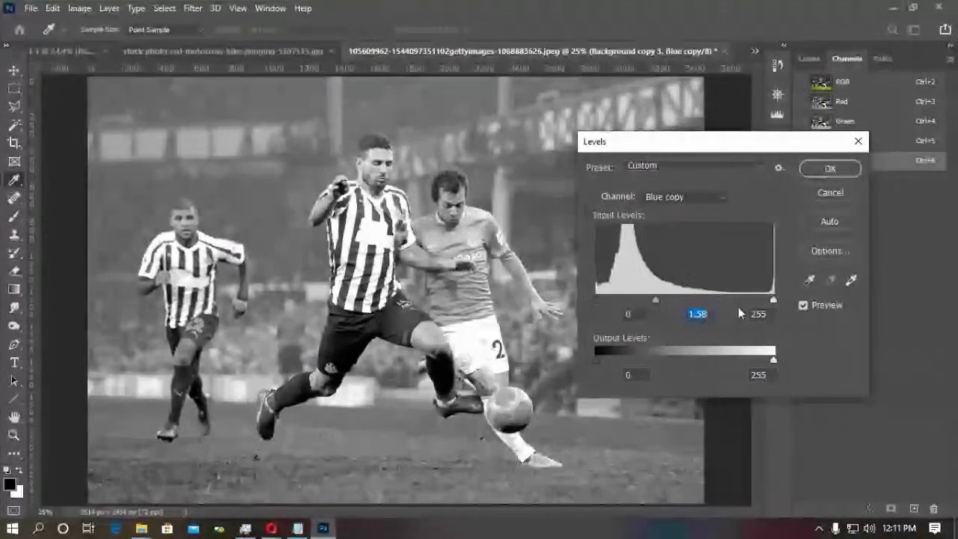
{"action": "left_click_drag", "start_coordinate": [773, 301], "coordinate": [702, 300]}
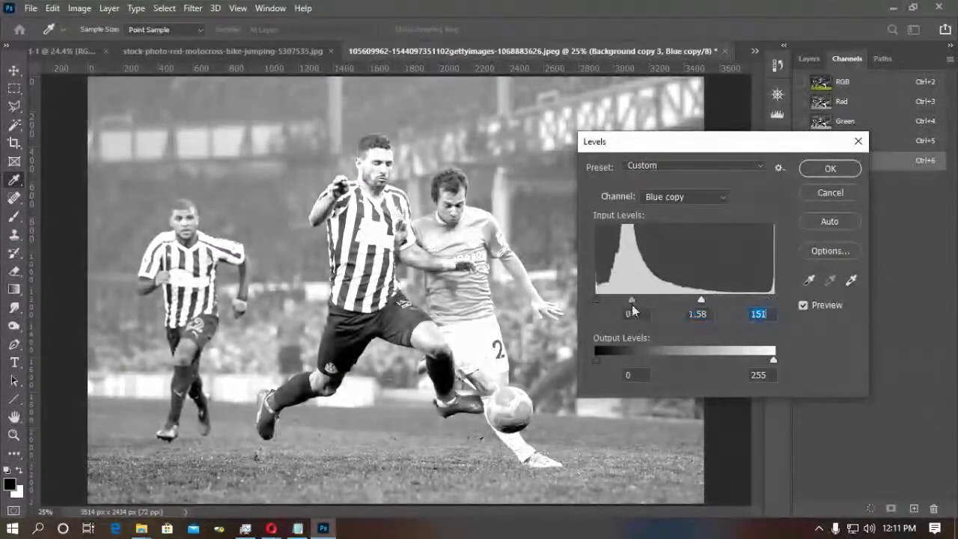
{"action": "left_click_drag", "start_coordinate": [632, 300], "coordinate": [657, 304]}
{"action": "left_click", "coordinate": [829, 170]}
Return to the RGB composite with Blue copy hidden and go back to the Layers panel.
{"action": "key", "text": "g"}
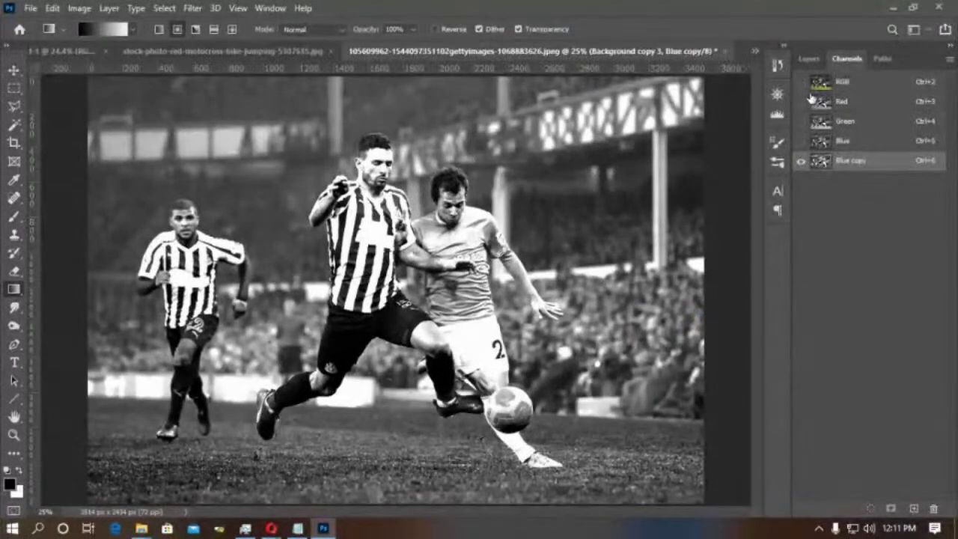
{"action": "left_click", "coordinate": [802, 83]}
{"action": "left_click", "coordinate": [802, 161]}
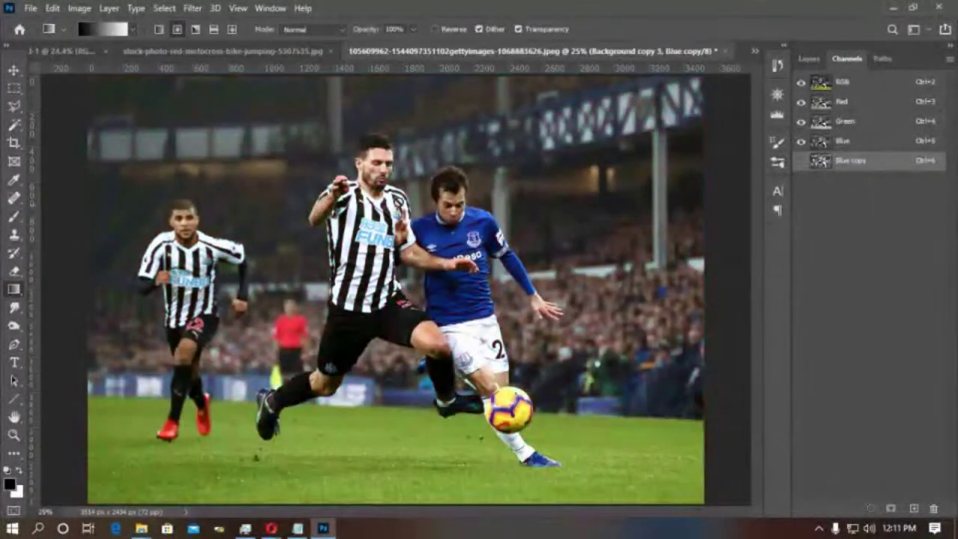
{"action": "left_click", "coordinate": [810, 59]}
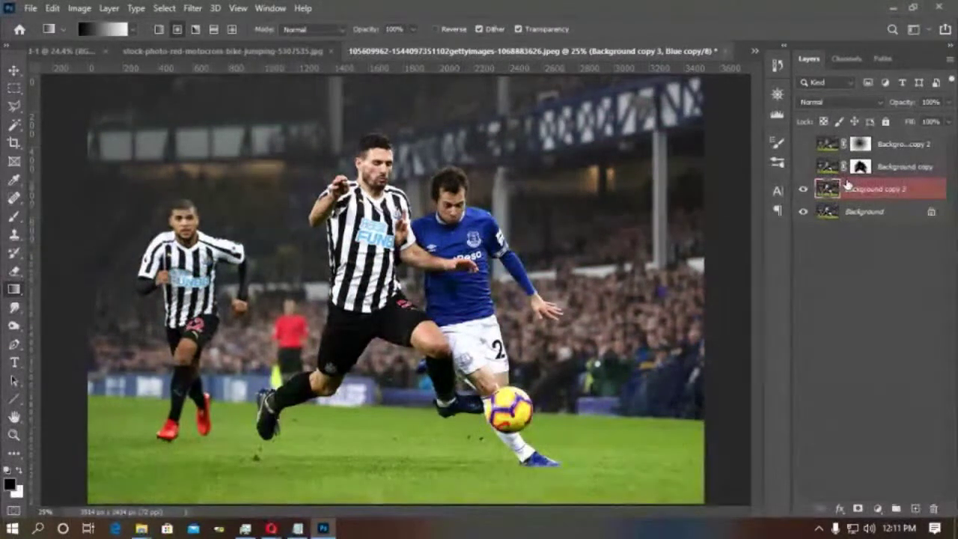
{"action": "left_click", "coordinate": [838, 59]}
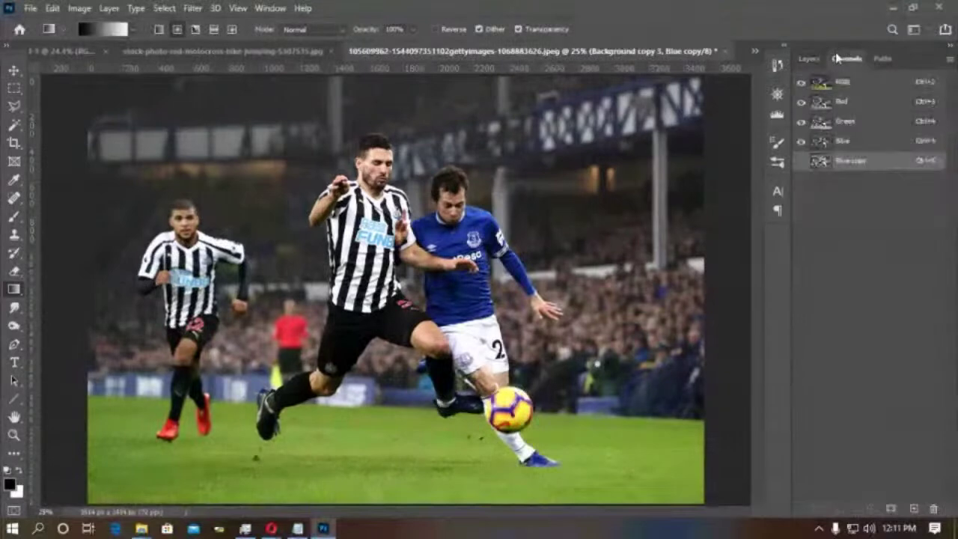
{"action": "left_click", "coordinate": [838, 82]}
{"action": "left_click", "coordinate": [815, 59]}
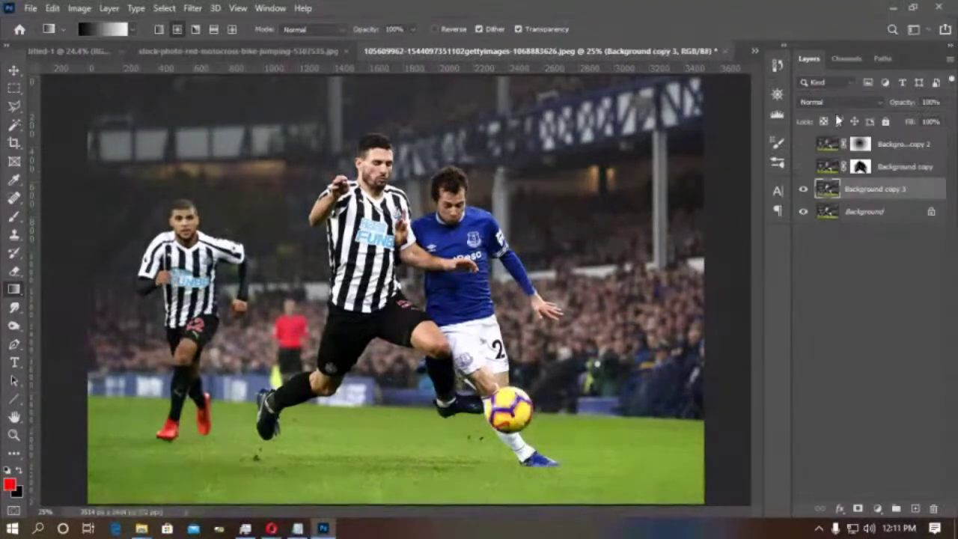
Compare the blurred copies, leaving both hidden so the sharp photo shows.
{"action": "left_click", "coordinate": [804, 145]}
{"action": "left_click", "coordinate": [803, 145]}
{"action": "left_click", "coordinate": [804, 166]}
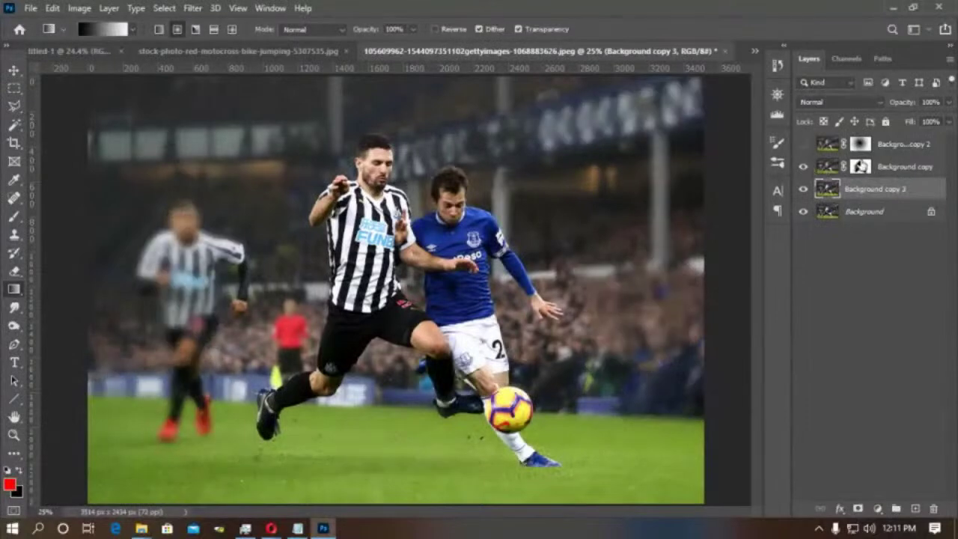
{"action": "left_click", "coordinate": [804, 166]}
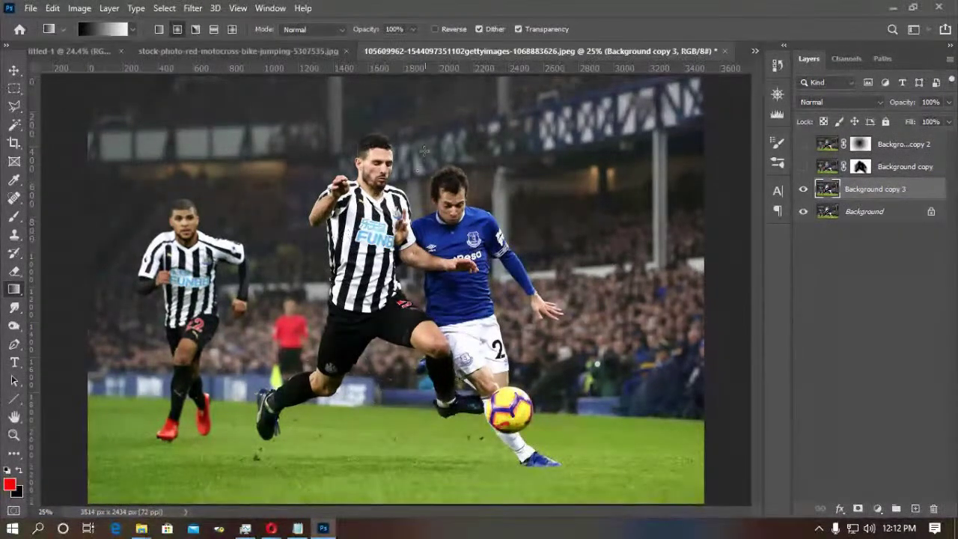
On the motocross photo, motion-blur Background copy (angle -29, distance 141) and add a white mask.
{"action": "left_click", "coordinate": [237, 51]}
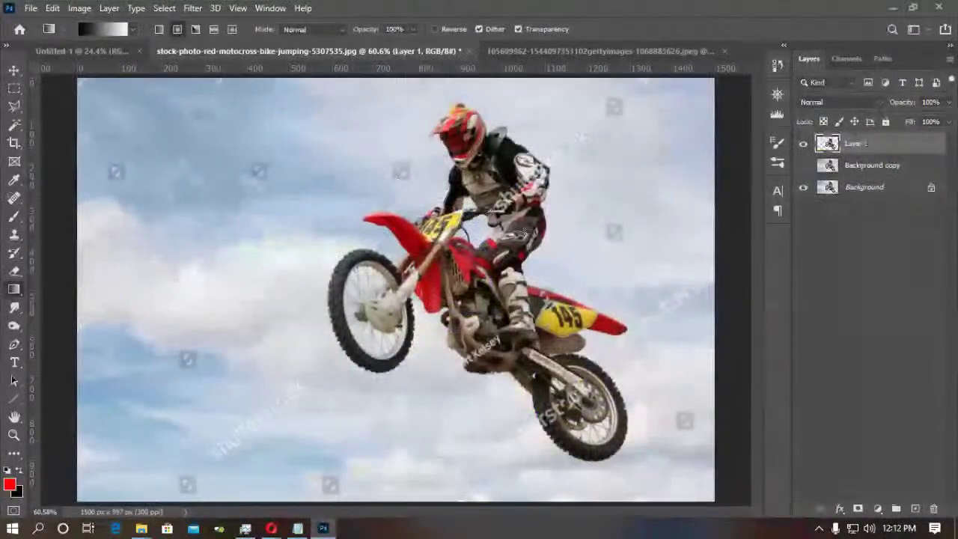
{"action": "left_click", "coordinate": [853, 166]}
{"action": "left_click", "coordinate": [193, 9]}
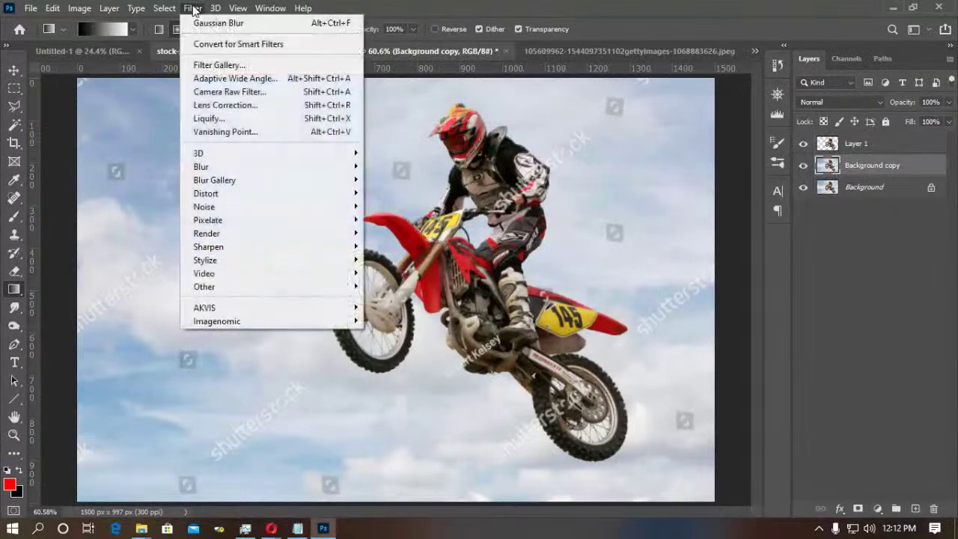
{"action": "mouse_move", "coordinate": [217, 167]}
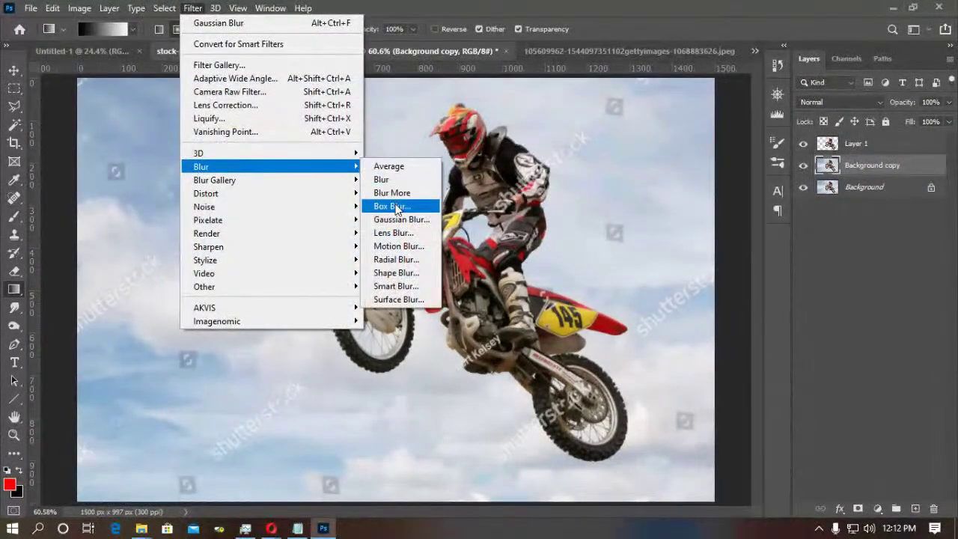
{"action": "left_click", "coordinate": [404, 246]}
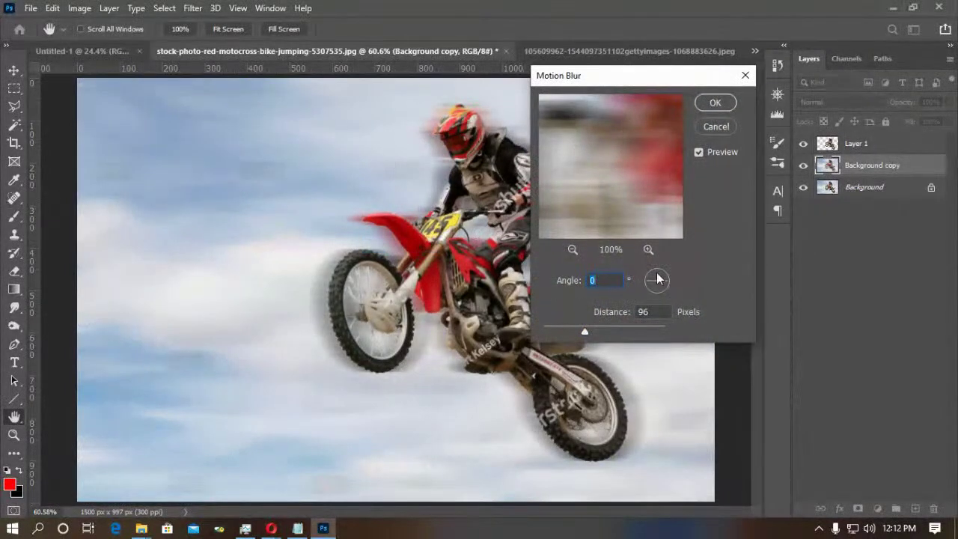
{"action": "left_click_drag", "start_coordinate": [632, 77], "coordinate": [722, 93]}
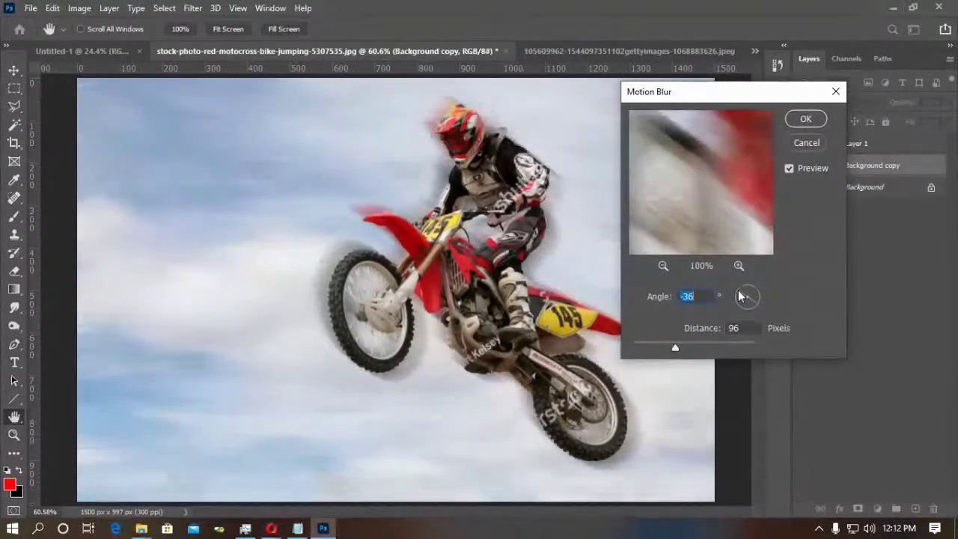
{"action": "left_click_drag", "start_coordinate": [675, 348], "coordinate": [685, 350]}
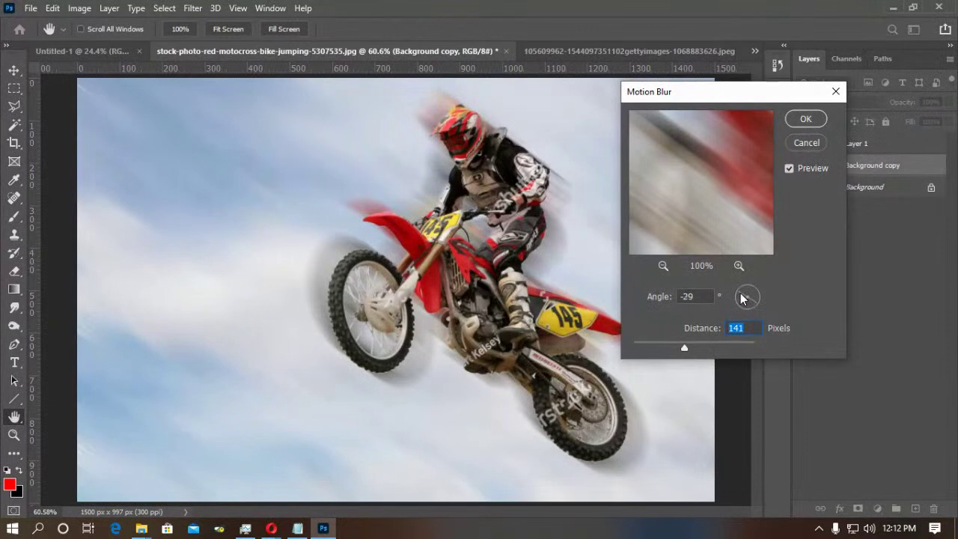
{"action": "key", "text": "shift+Tab"}
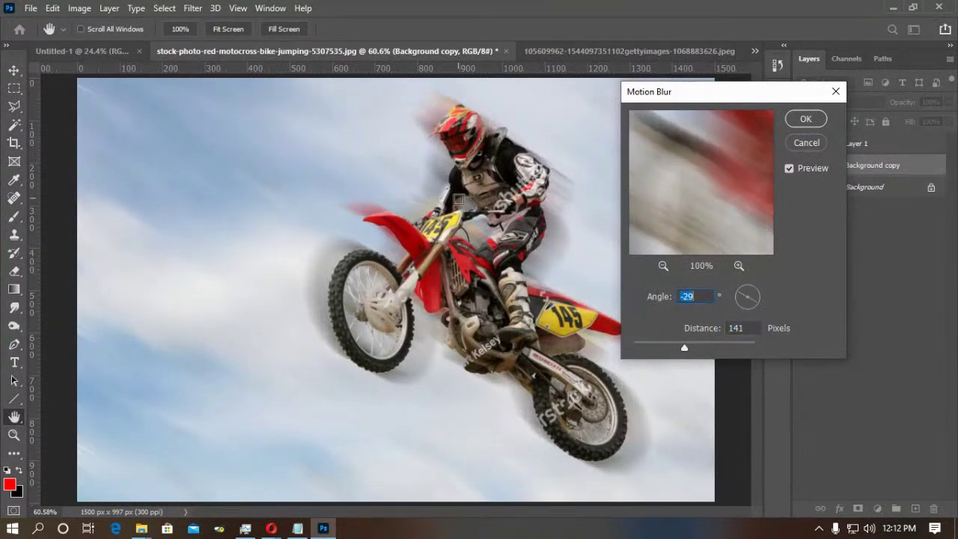
{"action": "left_click", "coordinate": [796, 122]}
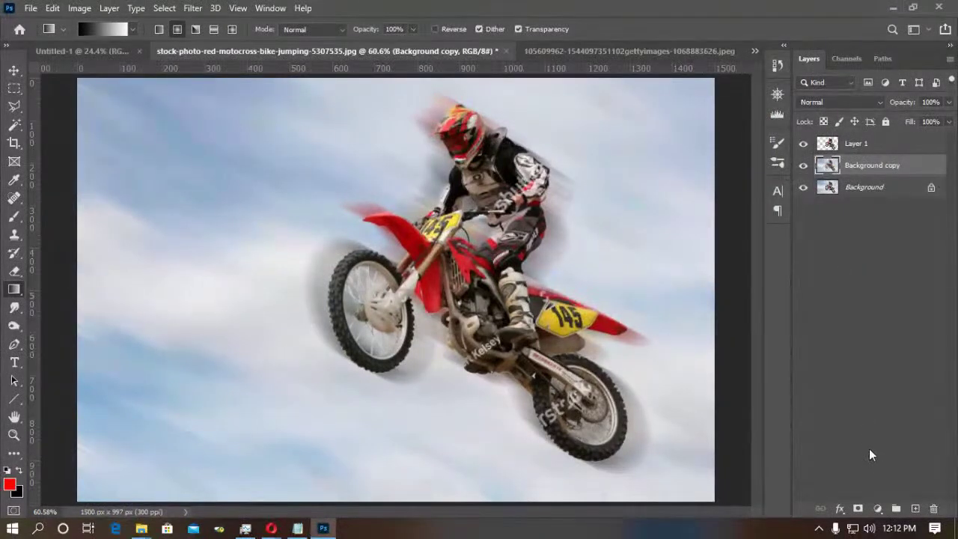
{"action": "left_click", "coordinate": [858, 507]}
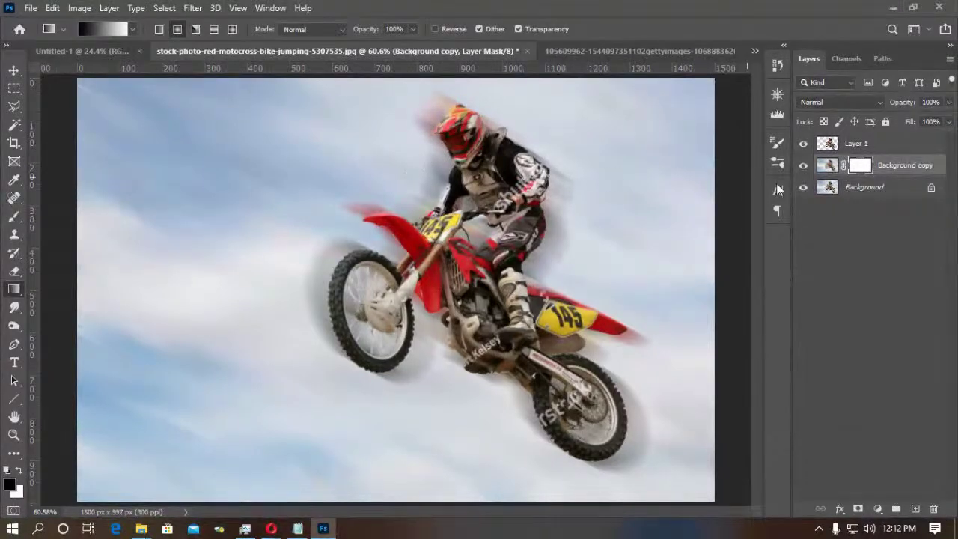
With a 175 brush at 54% opacity, paint out blur streaks around the fender, torso, wheel and fork.
{"action": "key", "text": "b"}
{"action": "key", "text": "bracketleft"}
{"action": "key", "text": "bracketleft"}
{"action": "key", "text": "bracketleft"}
{"action": "key", "text": "bracketleft"}
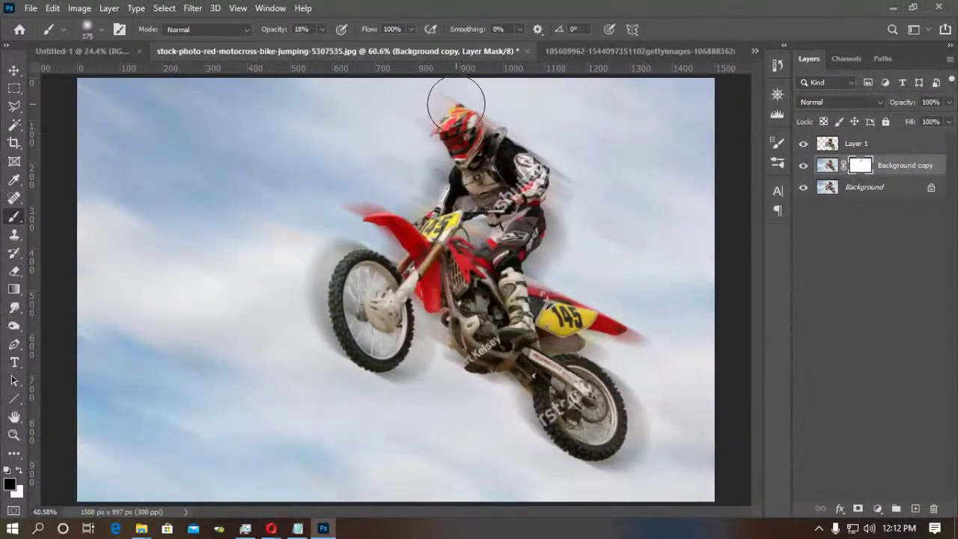
{"action": "key", "text": "5"}
{"action": "key", "text": "4"}
{"action": "left_click_drag", "start_coordinate": [348, 242], "coordinate": [397, 232]}
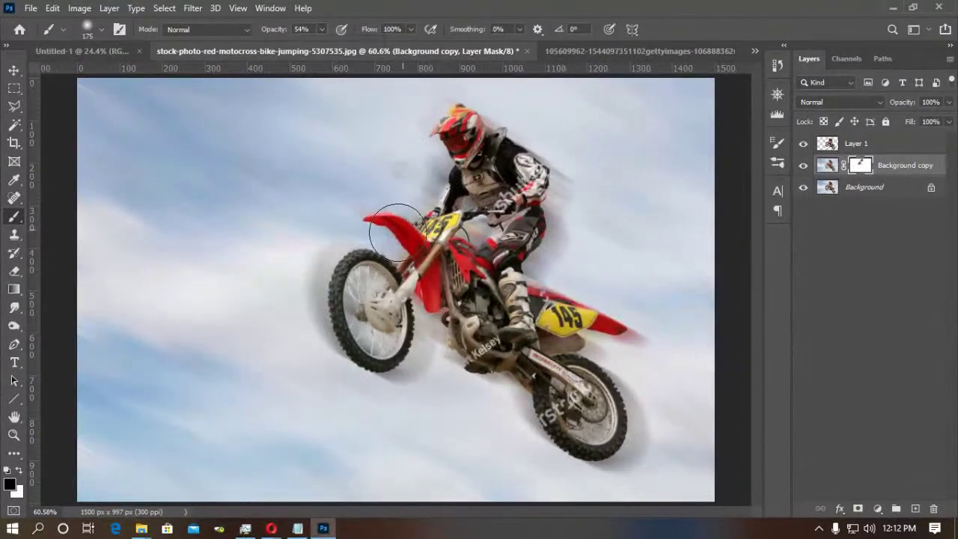
{"action": "mouse_move", "coordinate": [452, 192]}
{"action": "left_mouse_down"}
{"action": "mouse_move", "coordinate": [435, 172]}
{"action": "mouse_move", "coordinate": [448, 117]}
{"action": "left_mouse_up"}
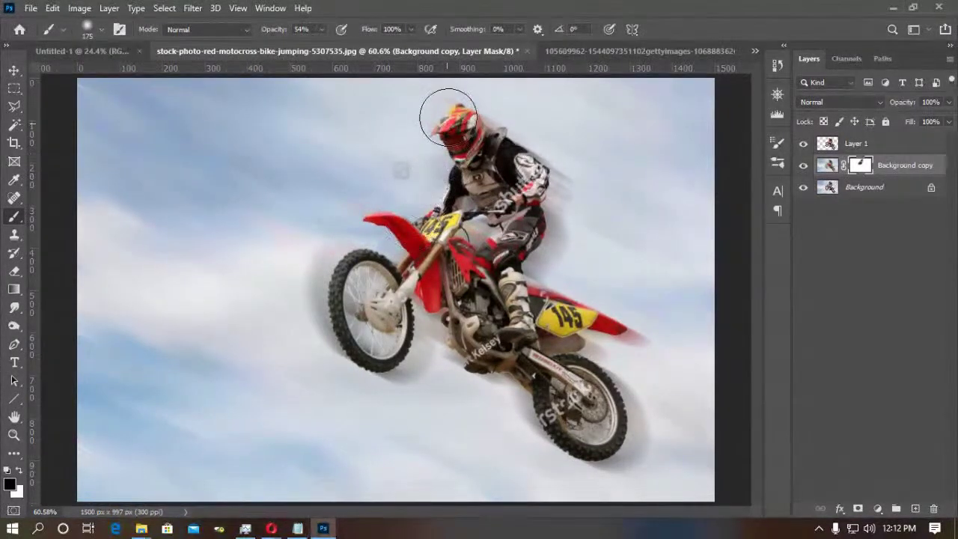
{"action": "mouse_move", "coordinate": [321, 267]}
{"action": "left_mouse_down"}
{"action": "mouse_move", "coordinate": [310, 332]}
{"action": "mouse_move", "coordinate": [342, 363]}
{"action": "left_mouse_up"}
{"action": "mouse_move", "coordinate": [365, 296]}
{"action": "left_mouse_down"}
{"action": "mouse_move", "coordinate": [437, 326]}
{"action": "mouse_move", "coordinate": [431, 301]}
{"action": "mouse_move", "coordinate": [473, 309]}
{"action": "mouse_move", "coordinate": [414, 298]}
{"action": "mouse_move", "coordinate": [428, 269]}
{"action": "left_mouse_up"}
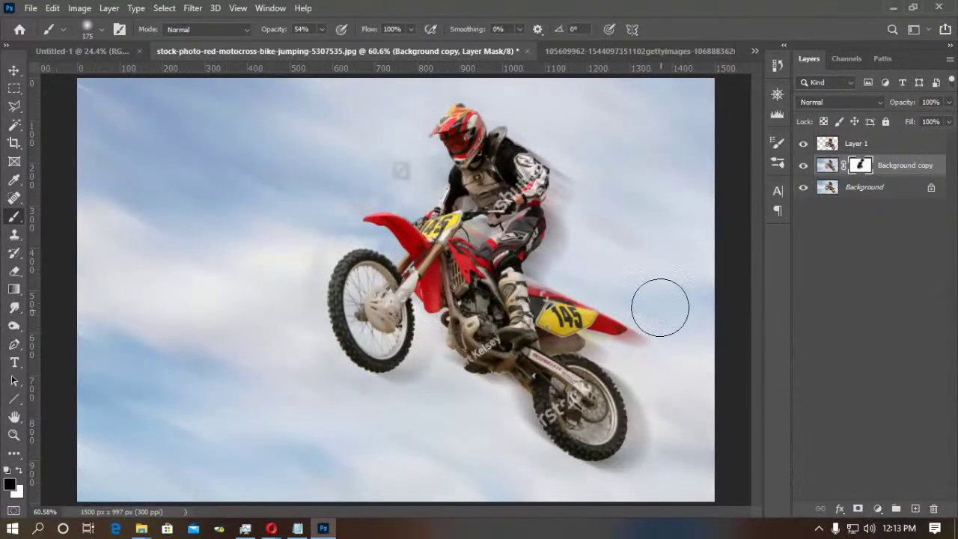
{"action": "left_click", "coordinate": [803, 144]}
{"action": "left_click", "coordinate": [804, 145]}
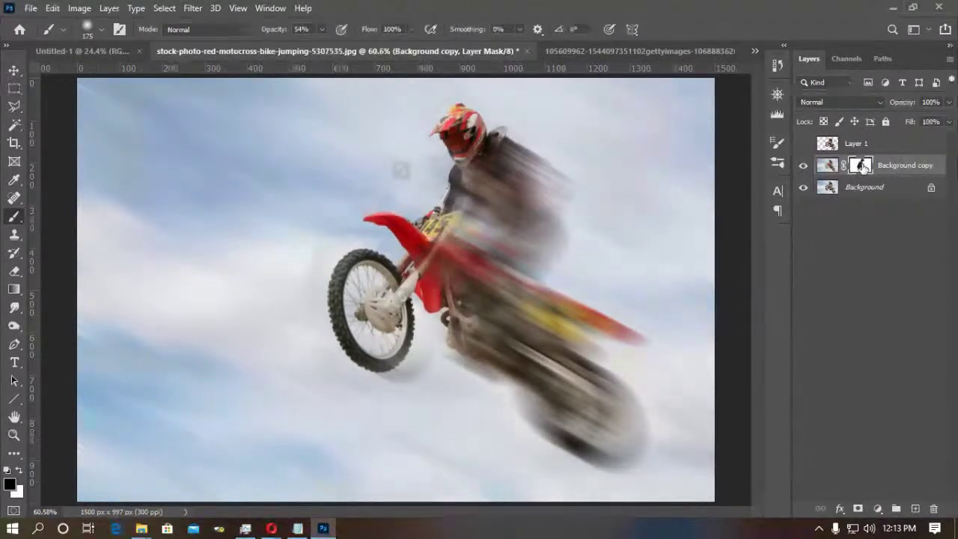
At size 250 and 30% opacity, paint the rider's torso, knee and yellow tank sharp, then show Layer 1.
{"action": "key", "text": "bracketright"}
{"action": "key", "text": "bracketright"}
{"action": "key", "text": "bracketright"}
{"action": "key", "text": "bracketright"}
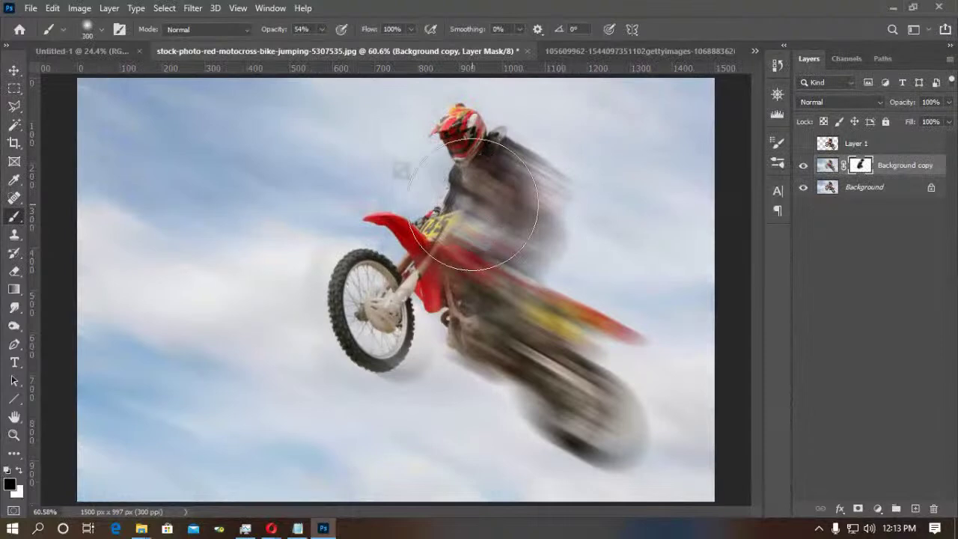
{"action": "left_click_drag", "start_coordinate": [487, 187], "coordinate": [502, 192]}
{"action": "key", "text": "3"}
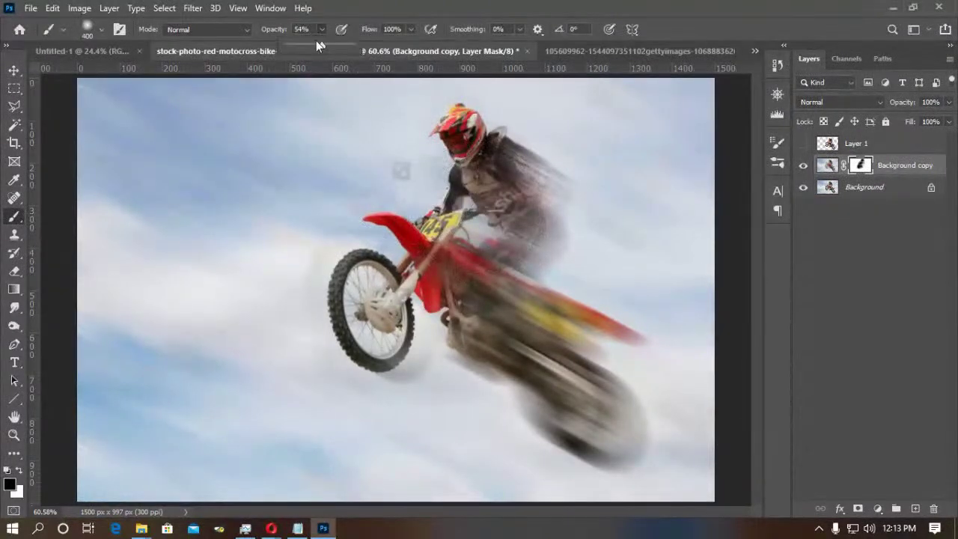
{"action": "mouse_move", "coordinate": [497, 188]}
{"action": "left_mouse_down"}
{"action": "mouse_move", "coordinate": [505, 185]}
{"action": "mouse_move", "coordinate": [481, 299]}
{"action": "mouse_move", "coordinate": [502, 288]}
{"action": "mouse_move", "coordinate": [532, 215]}
{"action": "mouse_move", "coordinate": [491, 211]}
{"action": "left_mouse_up"}
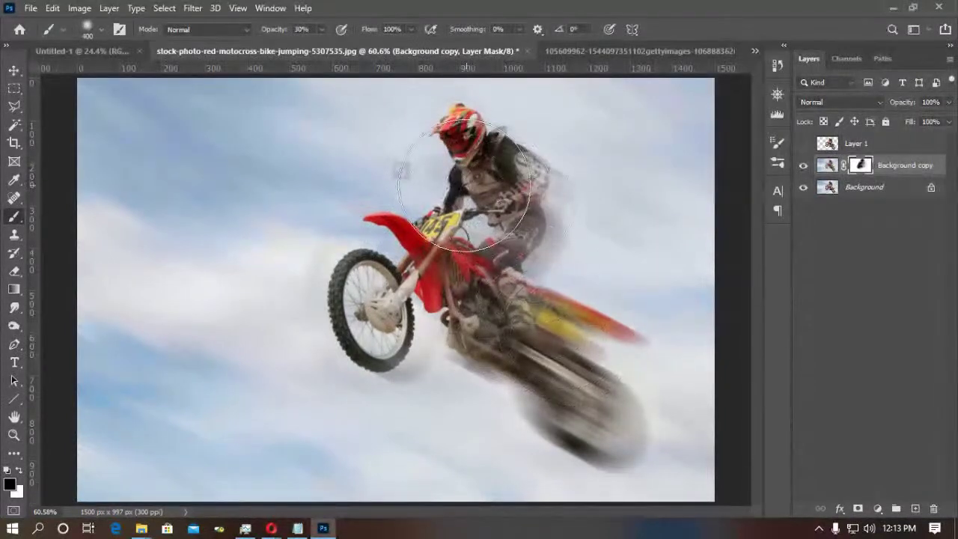
{"action": "mouse_move", "coordinate": [566, 307]}
{"action": "left_mouse_down"}
{"action": "mouse_move", "coordinate": [505, 439]}
{"action": "mouse_move", "coordinate": [585, 403]}
{"action": "mouse_move", "coordinate": [506, 413]}
{"action": "mouse_move", "coordinate": [567, 424]}
{"action": "mouse_move", "coordinate": [437, 324]}
{"action": "mouse_move", "coordinate": [446, 329]}
{"action": "mouse_move", "coordinate": [371, 299]}
{"action": "mouse_move", "coordinate": [417, 276]}
{"action": "mouse_move", "coordinate": [475, 304]}
{"action": "mouse_move", "coordinate": [546, 309]}
{"action": "mouse_move", "coordinate": [498, 249]}
{"action": "left_mouse_up"}
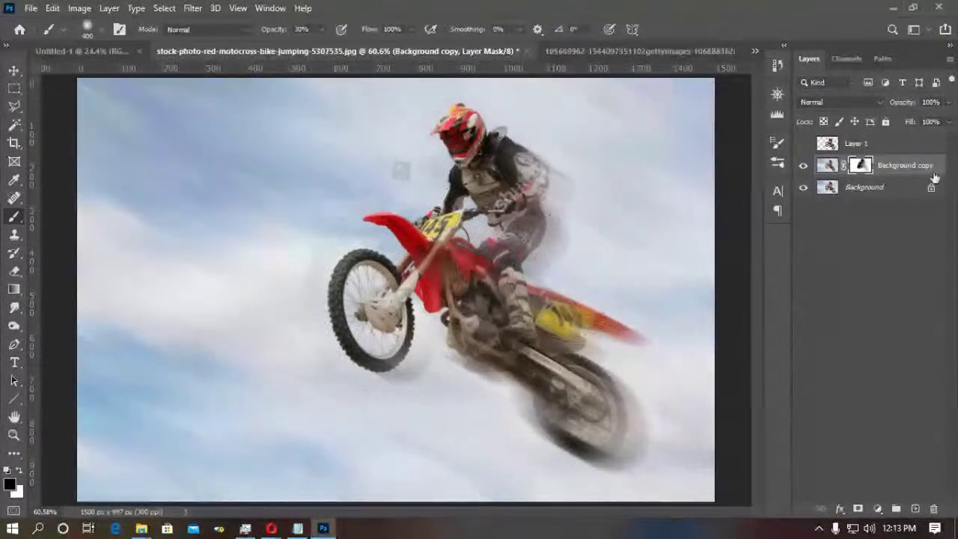
{"action": "left_click", "coordinate": [803, 142]}
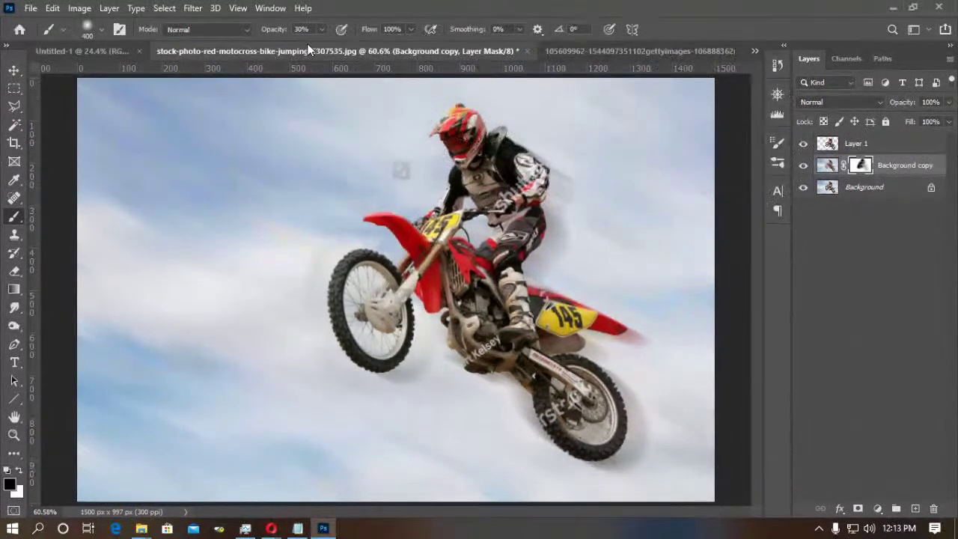
{"action": "left_click", "coordinate": [192, 8]}
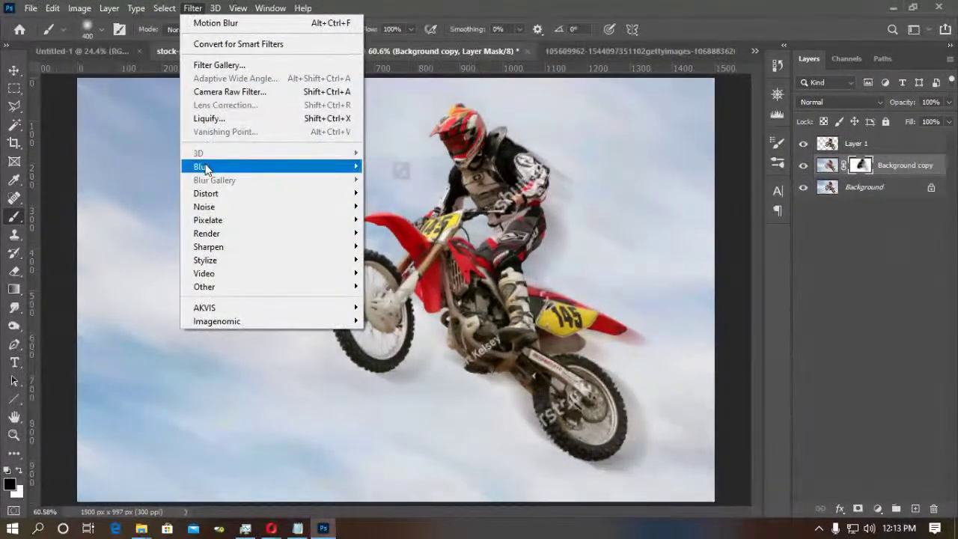
Start Lens Blur on the motocross photo, then open the 960x0.jpg football photo.
{"action": "mouse_move", "coordinate": [274, 168]}
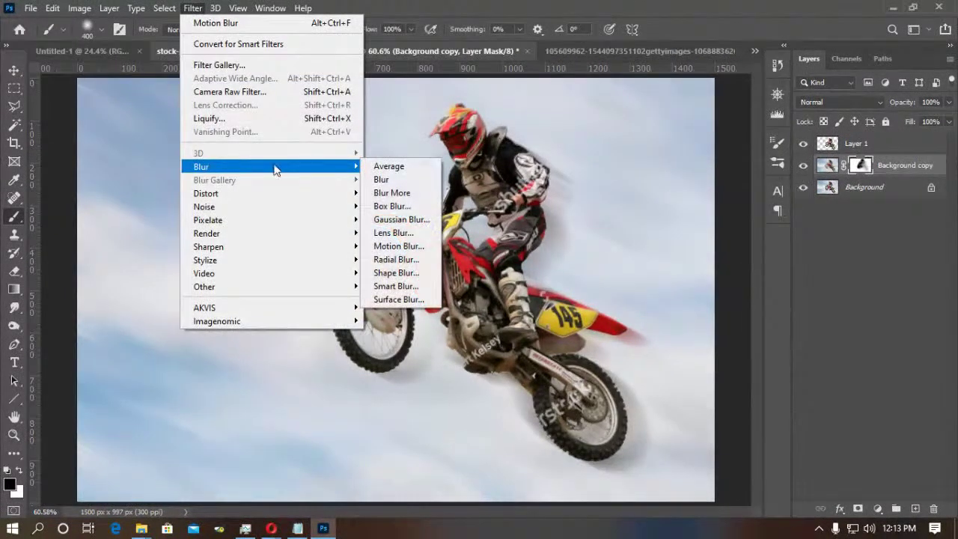
{"action": "left_click", "coordinate": [392, 233]}
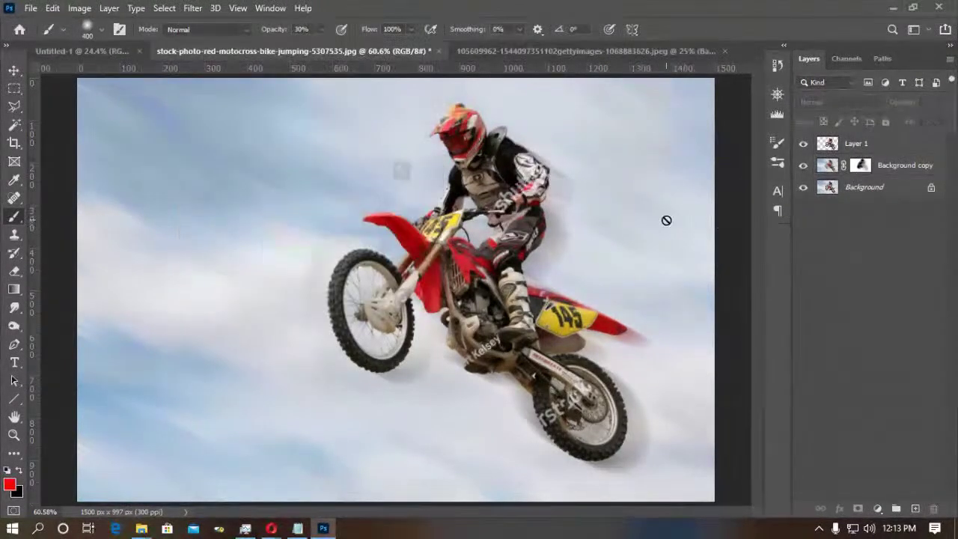
{"action": "key", "text": "ctrl+o"}
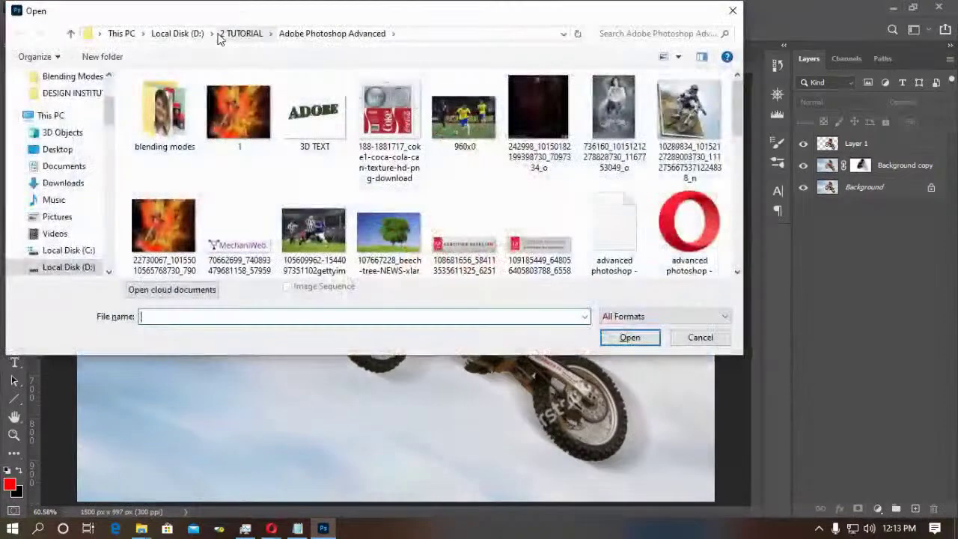
{"action": "left_click", "coordinate": [464, 116]}
{"action": "left_click", "coordinate": [631, 338]}
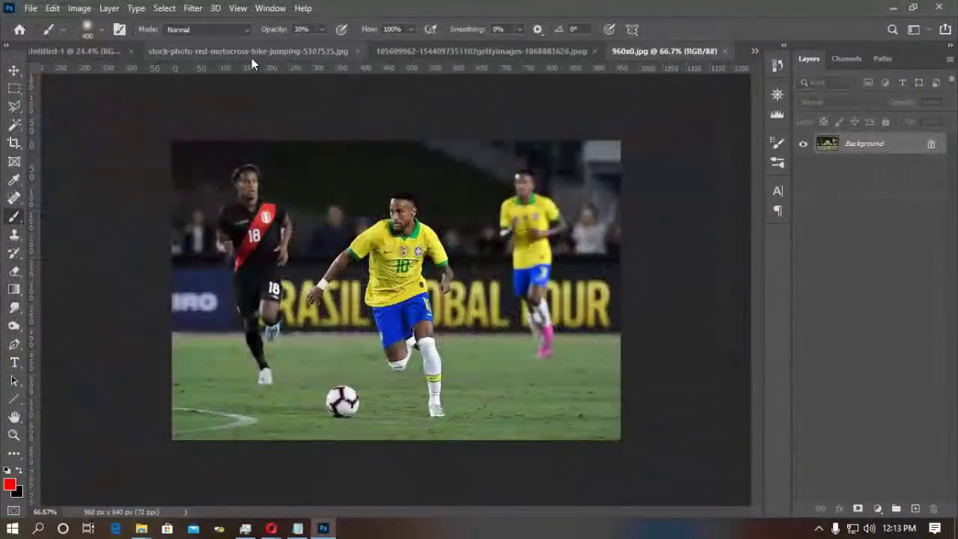
Start the Lens Blur filter on 960x0.jpg, previewing a radius-15 hexagon blur.
{"action": "left_click", "coordinate": [193, 8]}
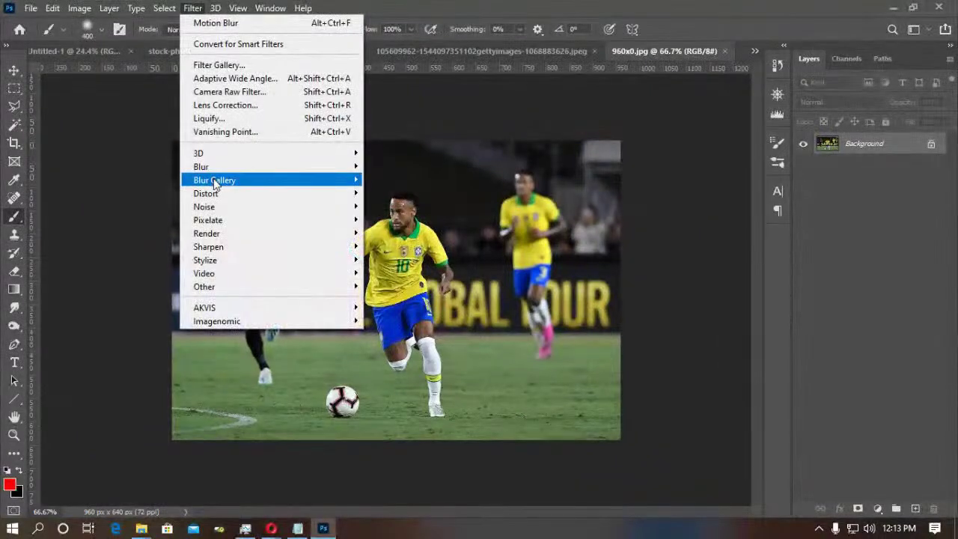
{"action": "mouse_move", "coordinate": [217, 166]}
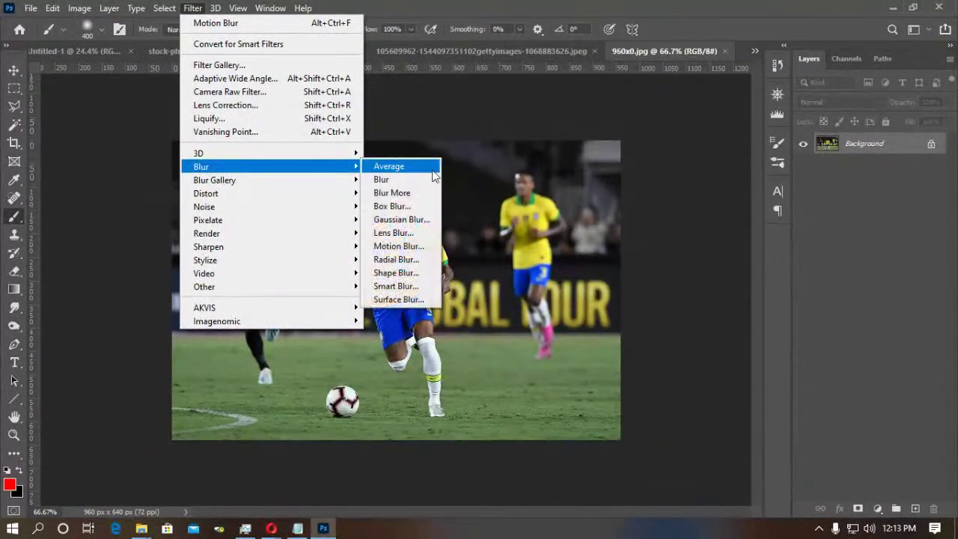
{"action": "left_click", "coordinate": [404, 234]}
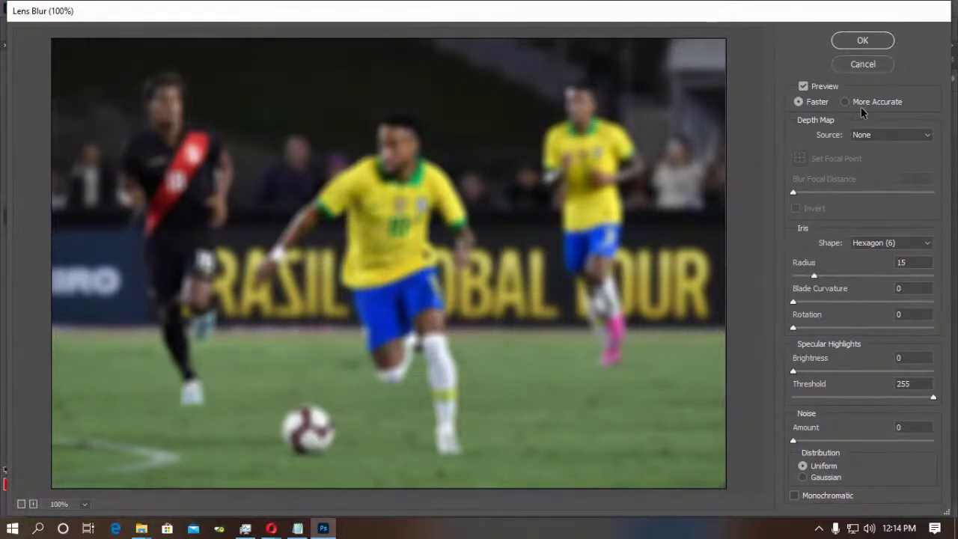
{"action": "left_click", "coordinate": [902, 135]}
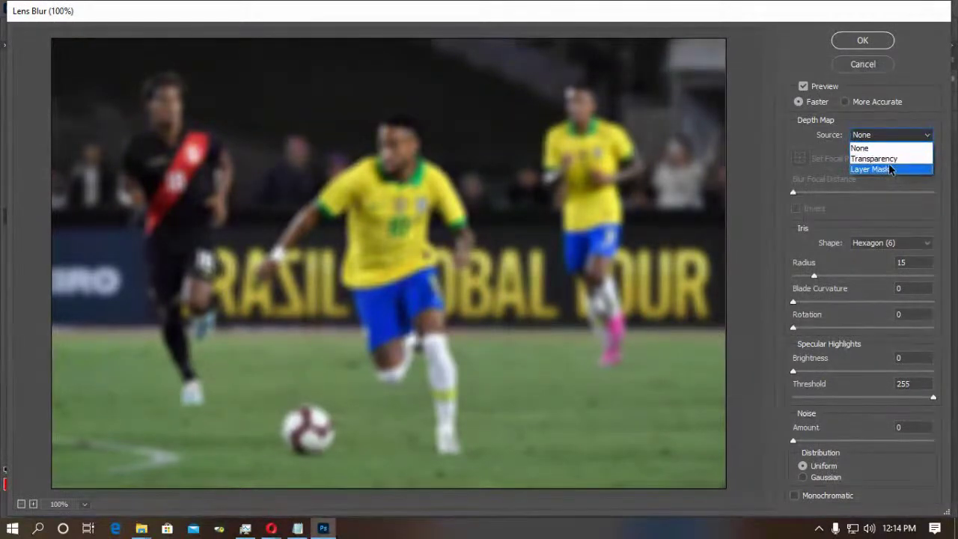
{"action": "left_click", "coordinate": [879, 159]}
{"action": "left_click", "coordinate": [902, 138]}
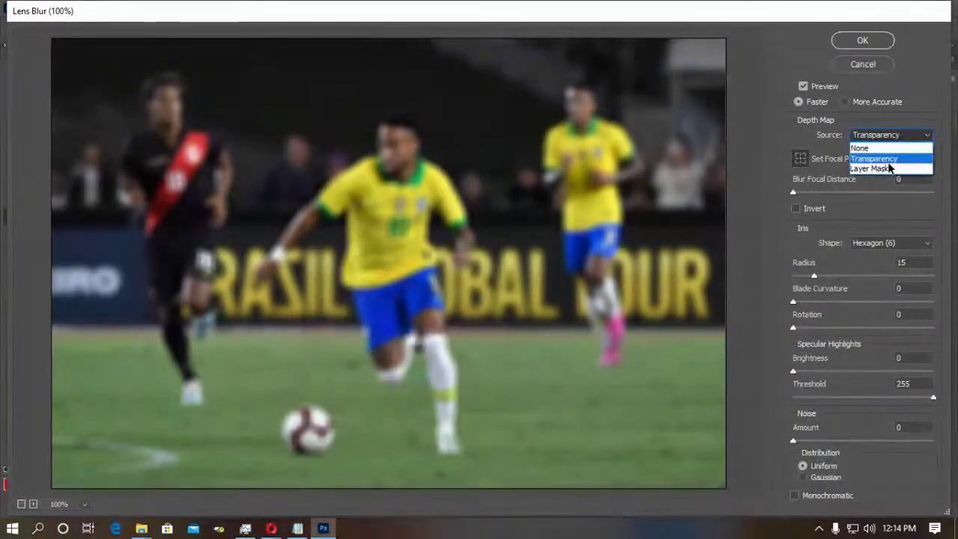
{"action": "left_click", "coordinate": [887, 170]}
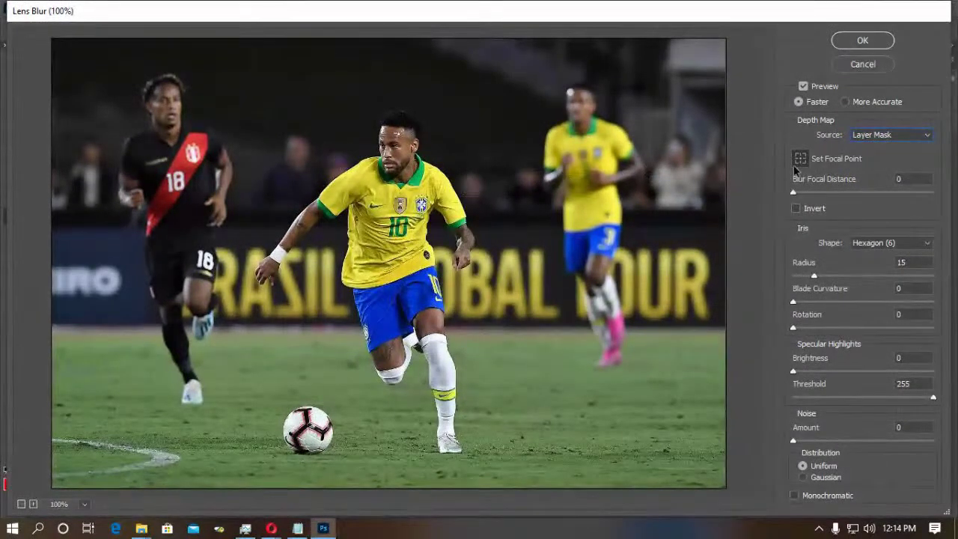
{"action": "left_click_drag", "start_coordinate": [793, 191], "coordinate": [818, 191]}
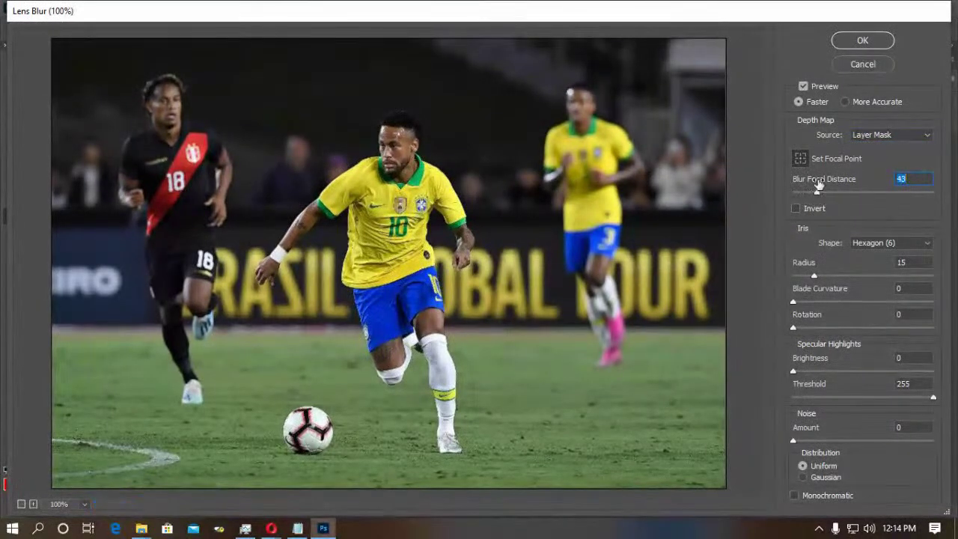
{"action": "left_click", "coordinate": [401, 157]}
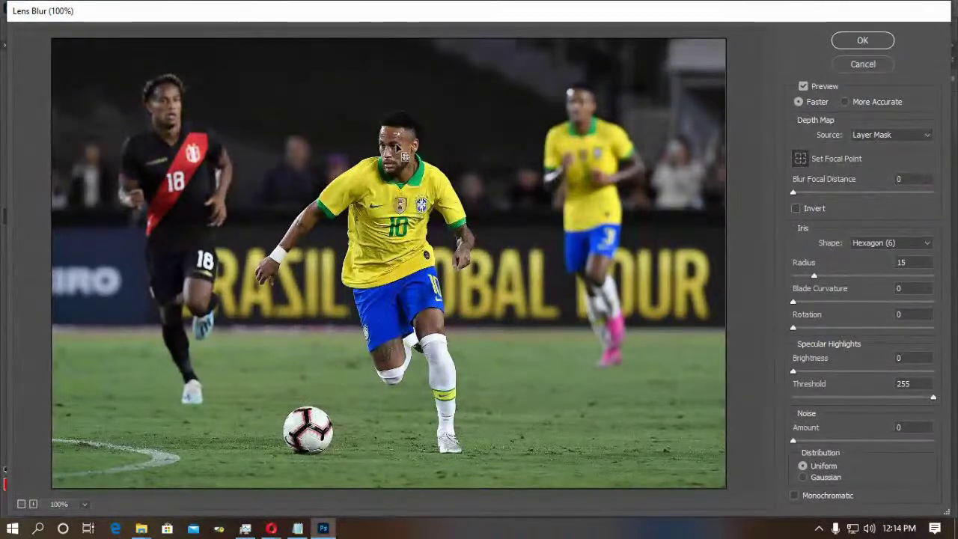
{"action": "left_click_drag", "start_coordinate": [793, 192], "coordinate": [834, 192]}
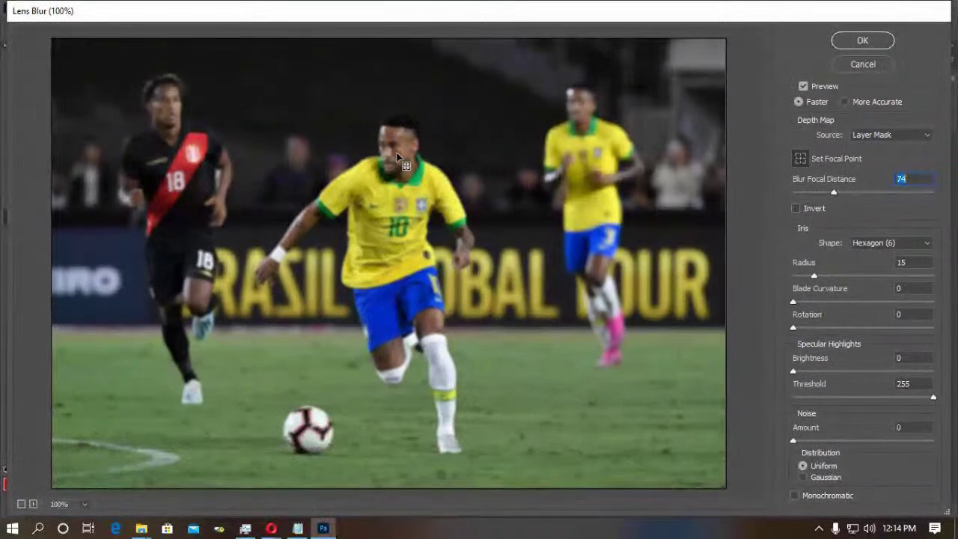
{"action": "left_click", "coordinate": [872, 192]}
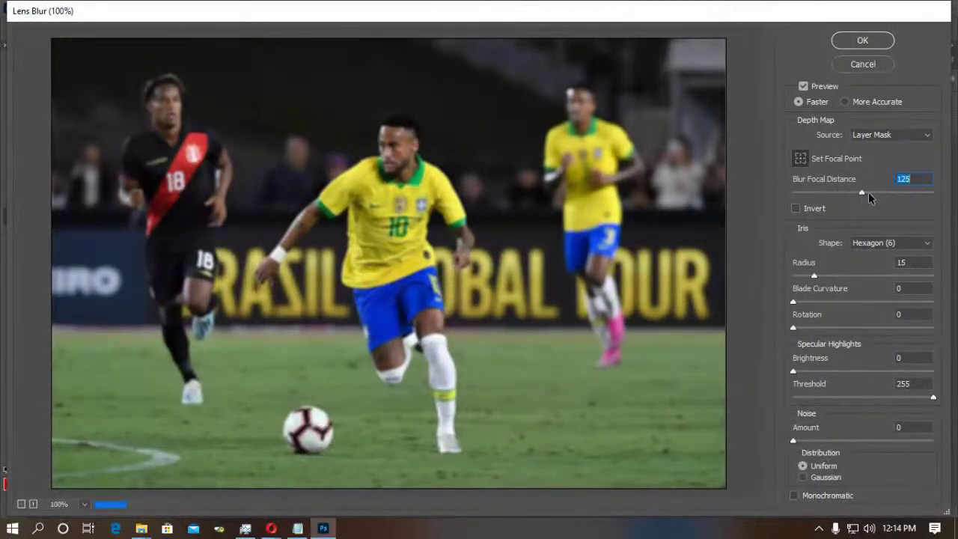
{"action": "left_click", "coordinate": [401, 155]}
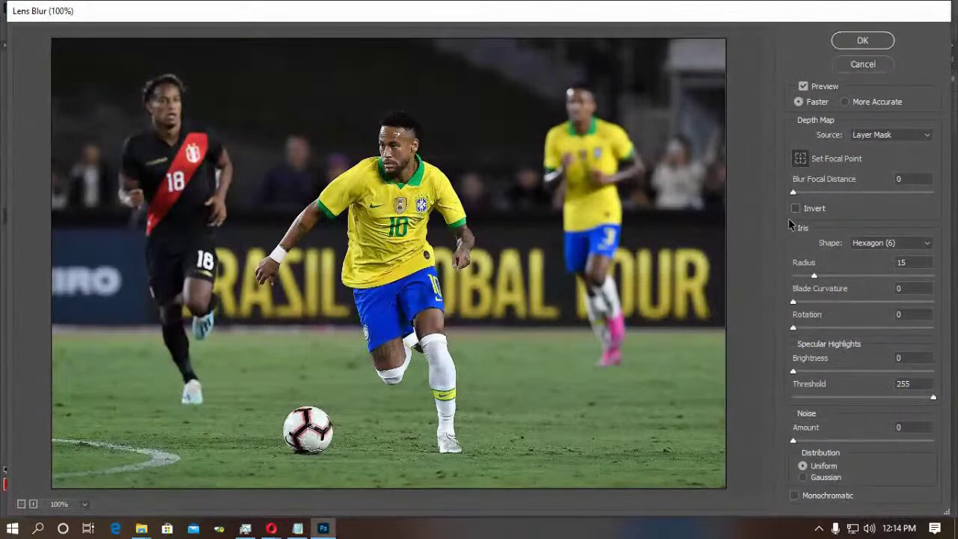
{"action": "left_click", "coordinate": [796, 209]}
{"action": "left_click_drag", "start_coordinate": [814, 277], "coordinate": [811, 278]}
{"action": "mouse_move", "coordinate": [816, 277]}
{"action": "left_mouse_down"}
{"action": "mouse_move", "coordinate": [897, 283]}
{"action": "mouse_move", "coordinate": [810, 277]}
{"action": "left_mouse_up"}
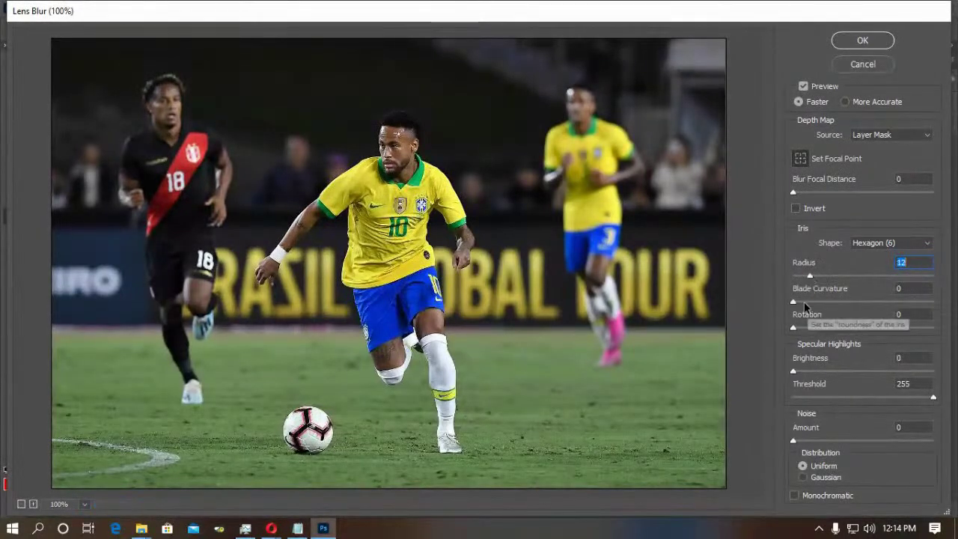
{"action": "mouse_move", "coordinate": [793, 301]}
{"action": "left_mouse_down"}
{"action": "mouse_move", "coordinate": [819, 302]}
{"action": "mouse_move", "coordinate": [792, 303]}
{"action": "left_mouse_up"}
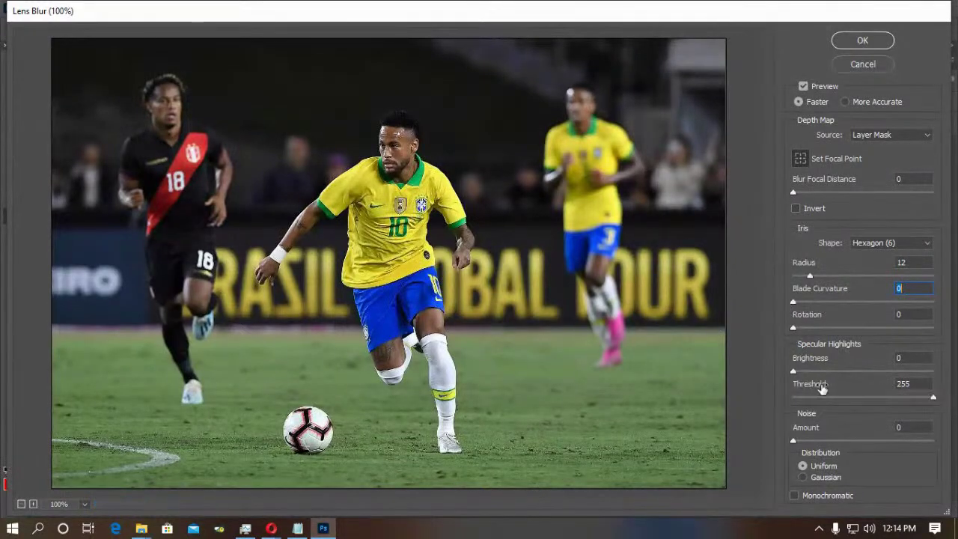
{"action": "left_click", "coordinate": [813, 476]}
{"action": "left_click", "coordinate": [915, 136]}
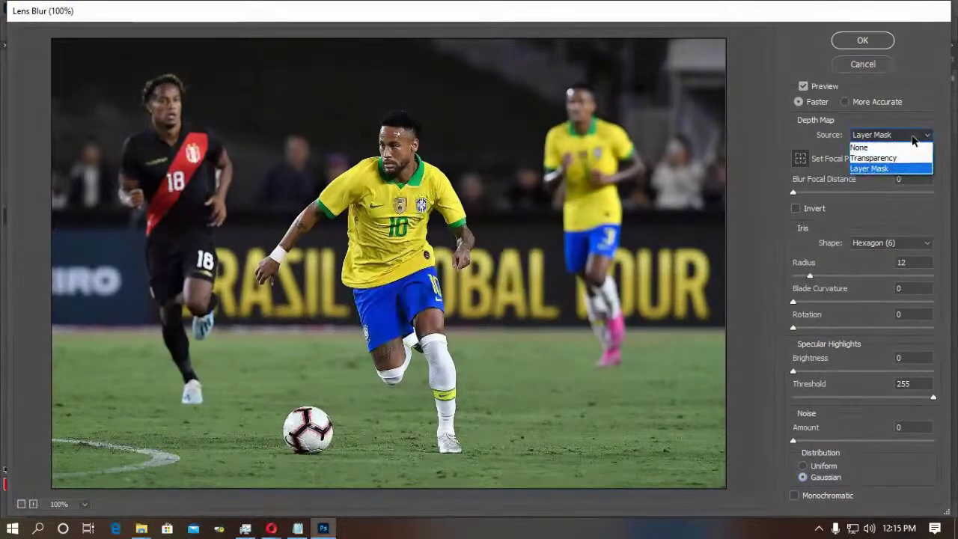
{"action": "left_click", "coordinate": [880, 158]}
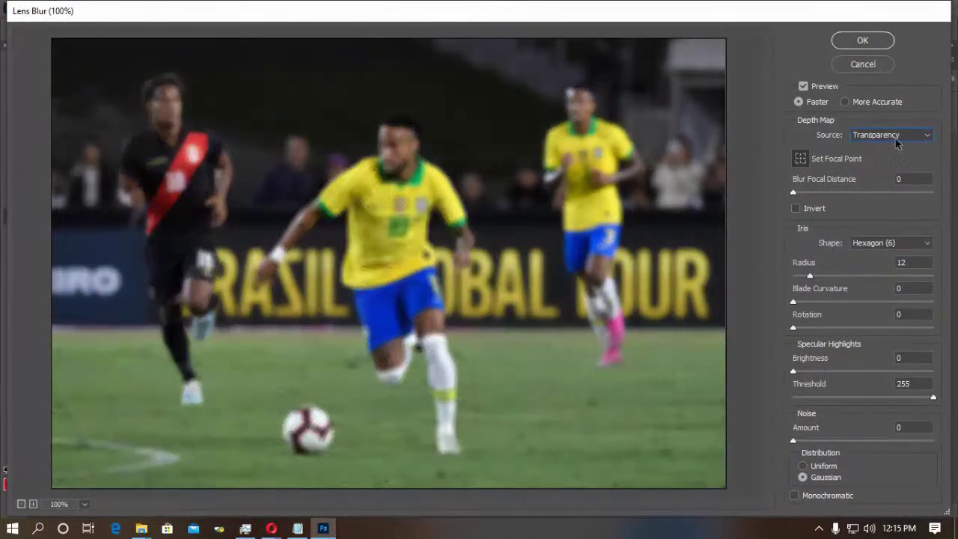
{"action": "left_click_drag", "start_coordinate": [794, 193], "coordinate": [859, 198]}
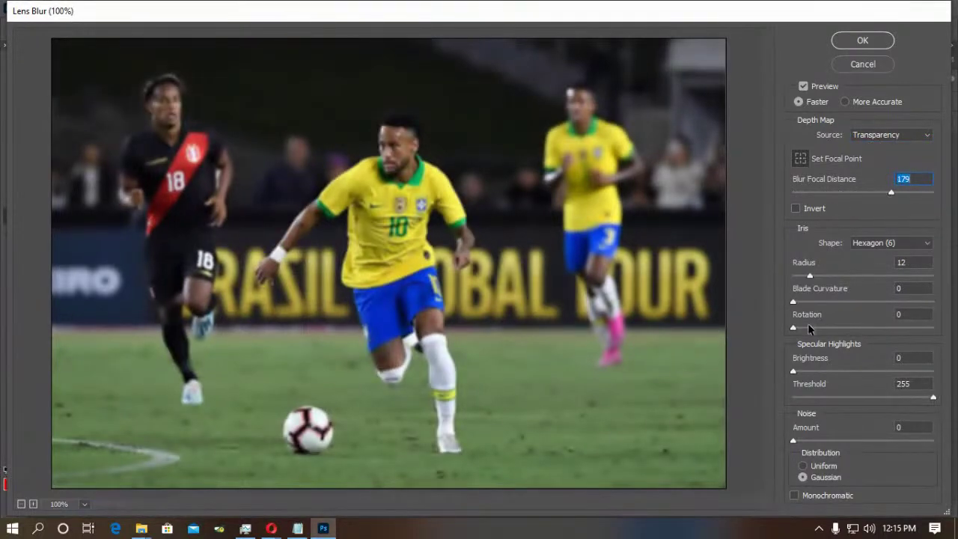
{"action": "left_click_drag", "start_coordinate": [810, 274], "coordinate": [844, 276]}
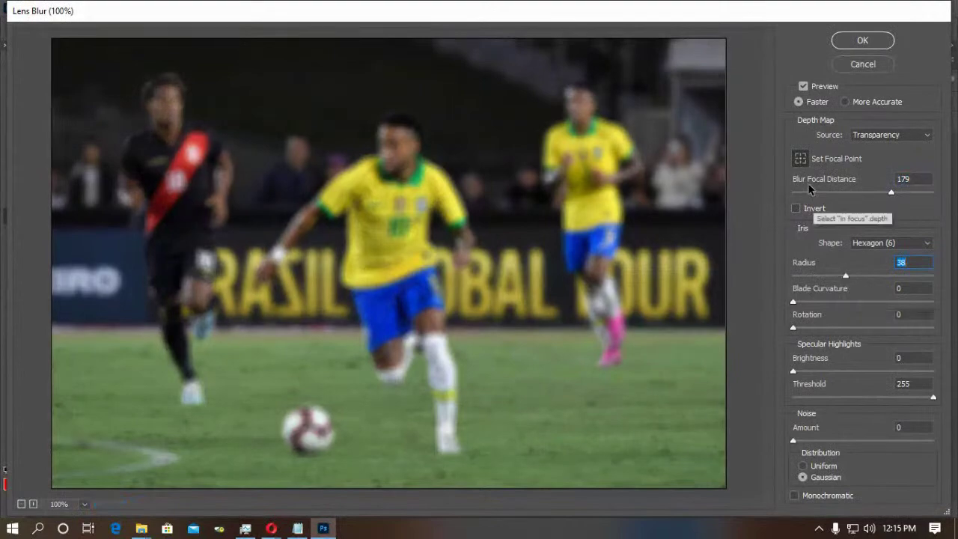
{"action": "left_click", "coordinate": [397, 163]}
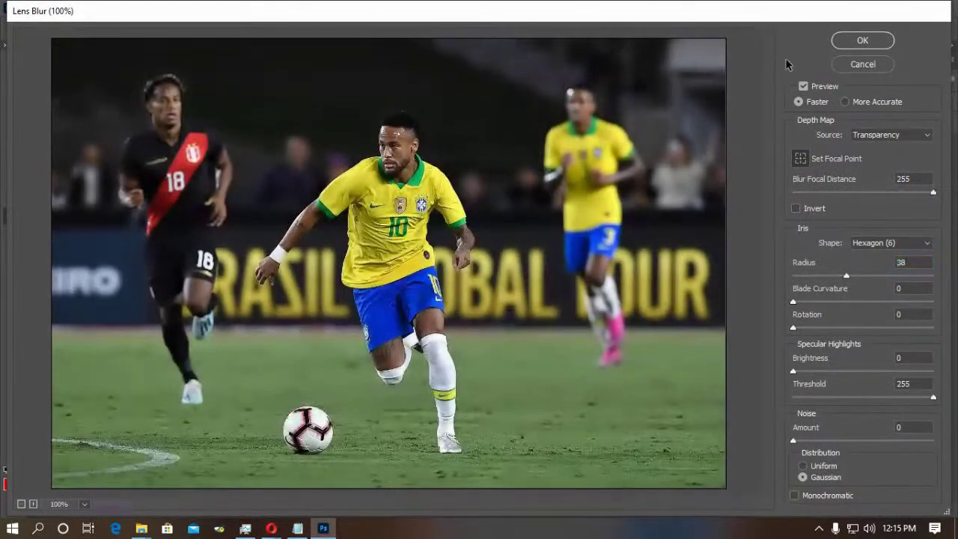
{"action": "left_click", "coordinate": [862, 64]}
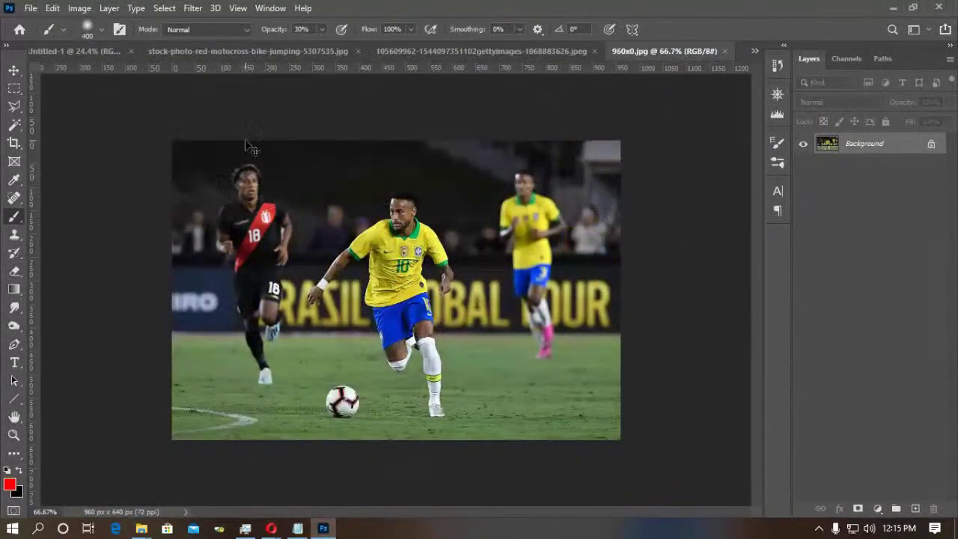
{"action": "scroll", "coordinate": [251, 146], "scroll_direction": "up", "scroll_amount": 2}
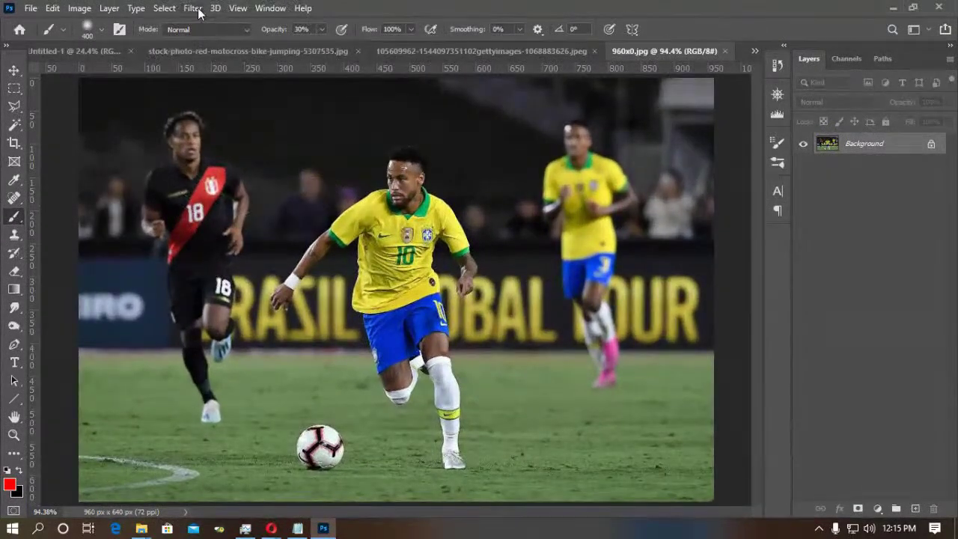
{"action": "left_click", "coordinate": [193, 8]}
{"action": "mouse_move", "coordinate": [225, 166]}
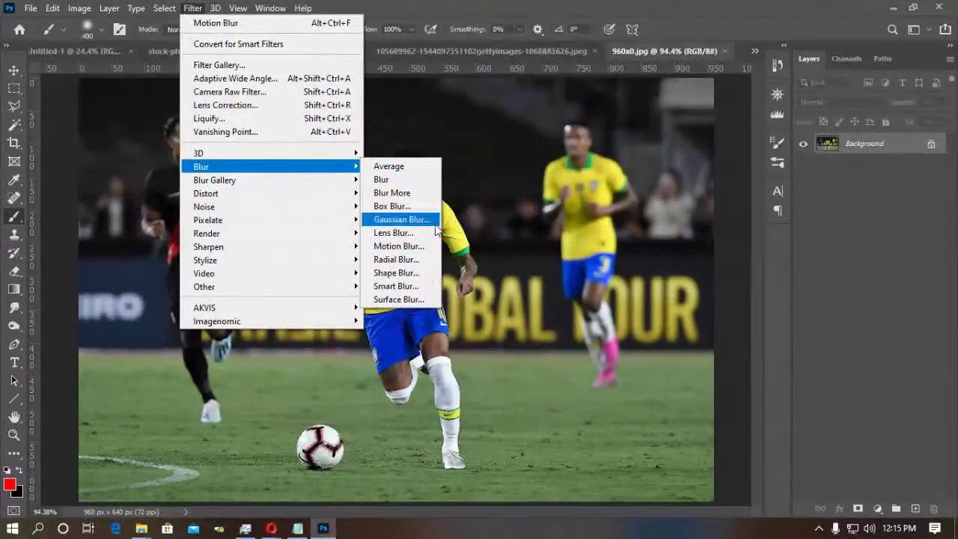
{"action": "left_click", "coordinate": [395, 259]}
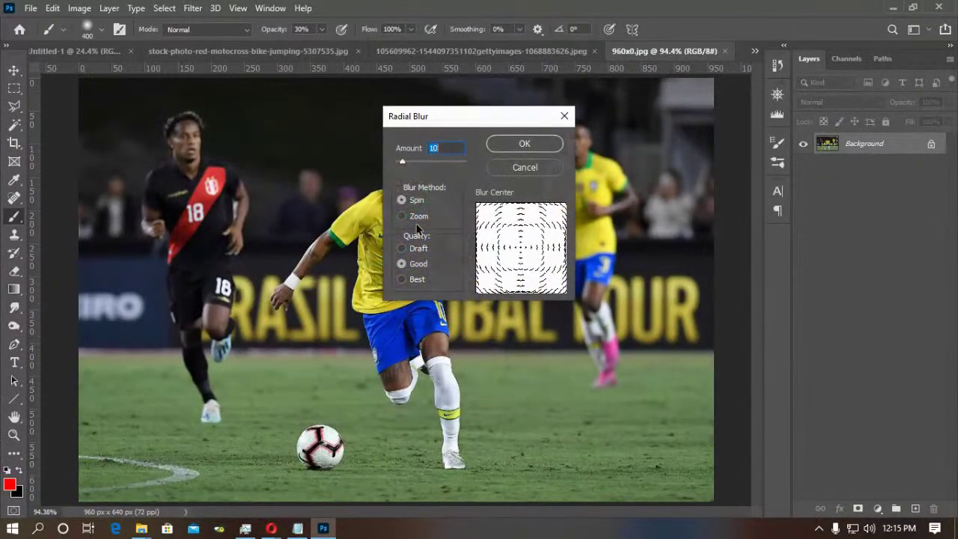
{"action": "left_click_drag", "start_coordinate": [518, 249], "coordinate": [515, 236]}
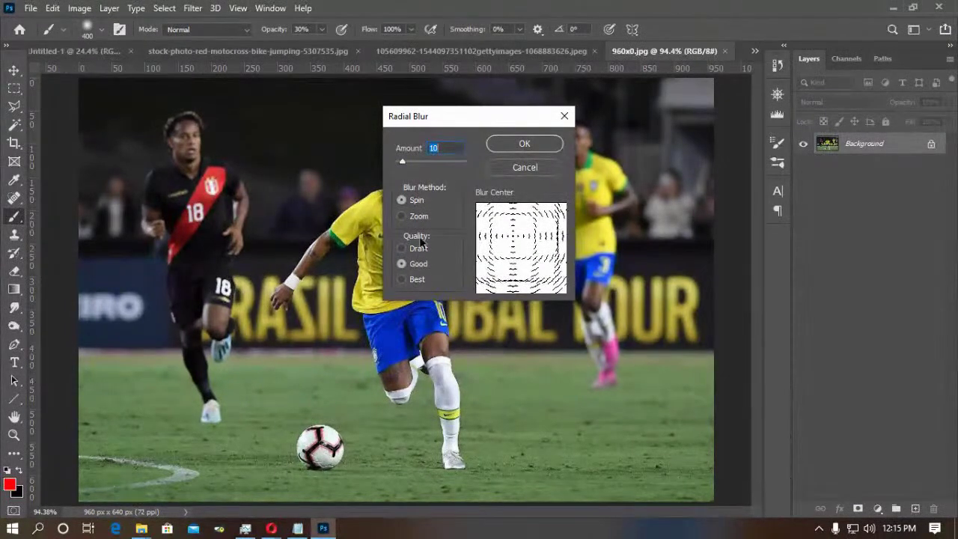
{"action": "left_click_drag", "start_coordinate": [412, 164], "coordinate": [414, 167]}
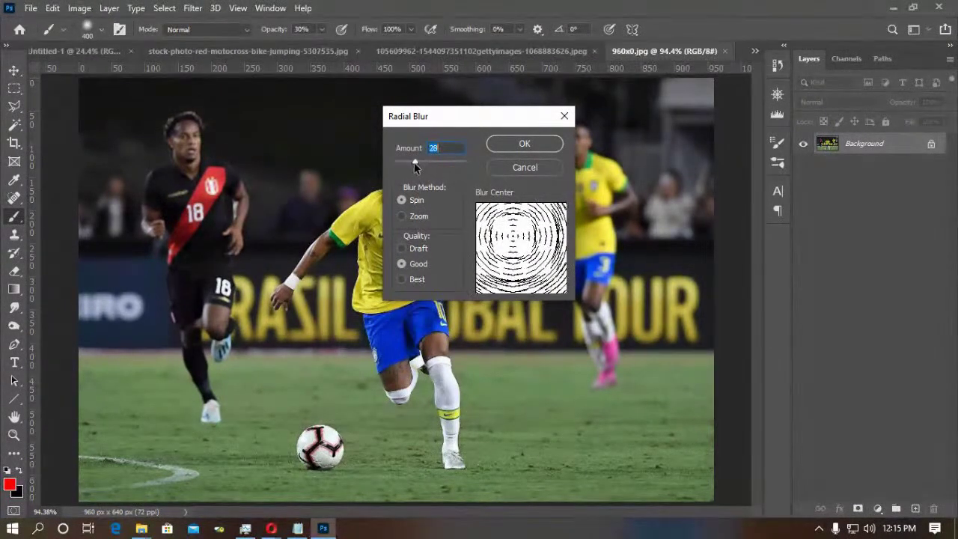
{"action": "left_click", "coordinate": [516, 143]}
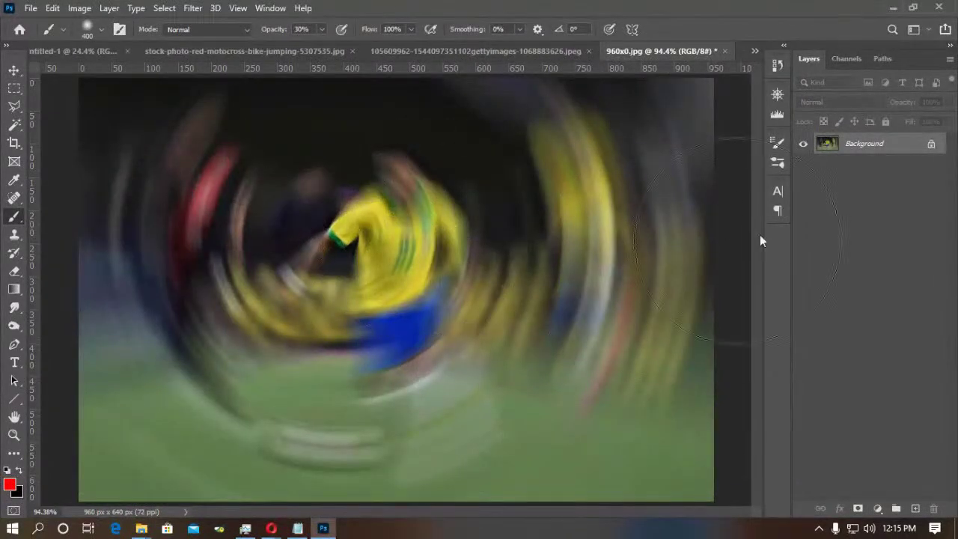
{"action": "key", "text": "ctrl+z"}
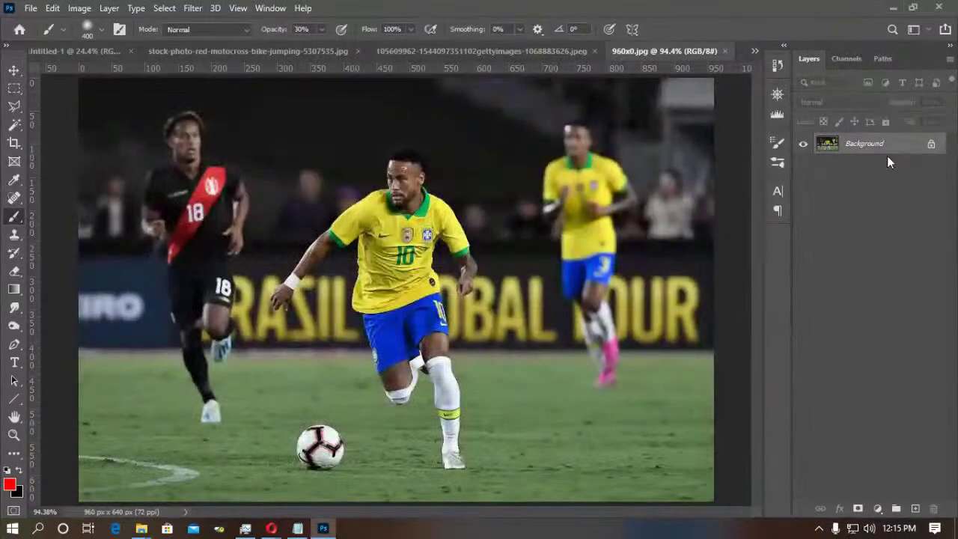
Duplicate the Background layer and set a Spin radial blur of amount 22 on the copy.
{"action": "left_click_drag", "start_coordinate": [881, 150], "coordinate": [915, 509]}
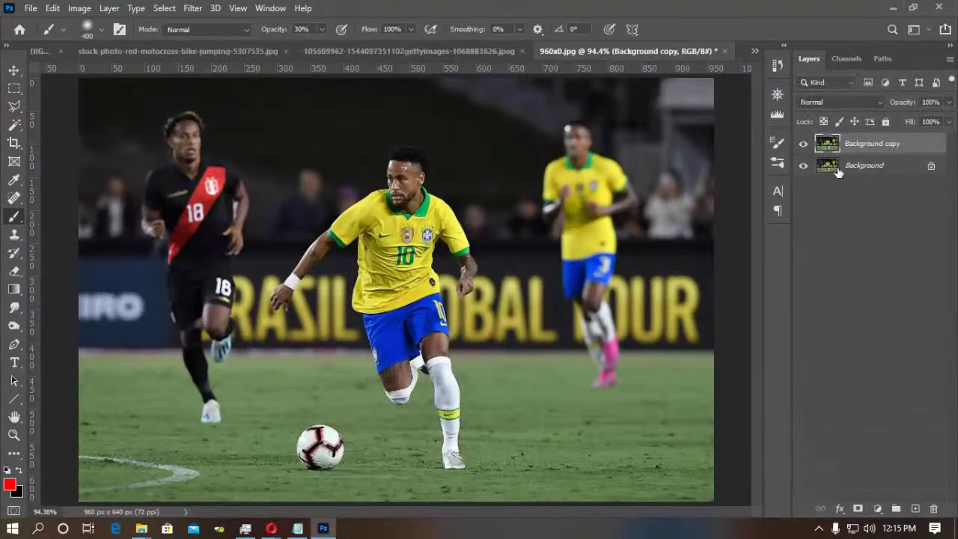
{"action": "left_click", "coordinate": [194, 9]}
{"action": "mouse_move", "coordinate": [223, 196]}
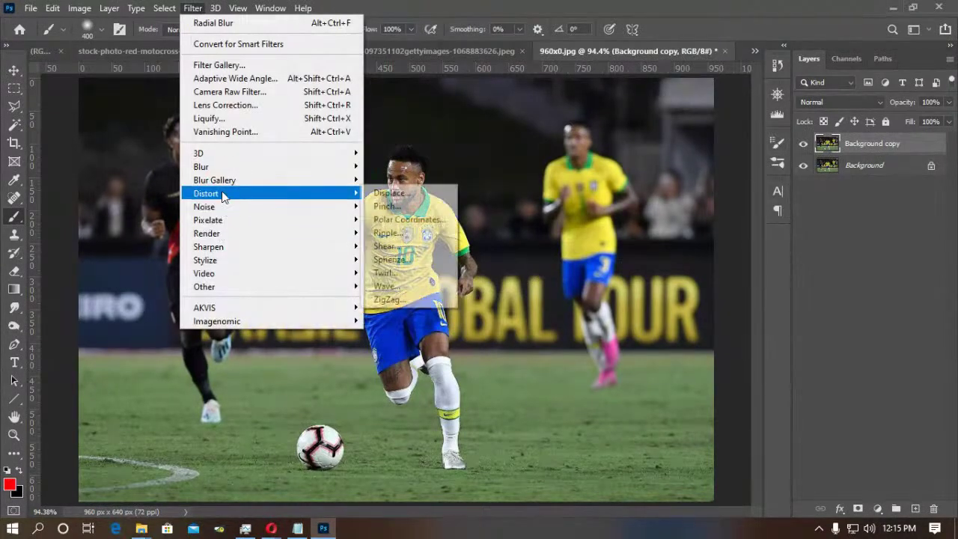
{"action": "mouse_move", "coordinate": [223, 167]}
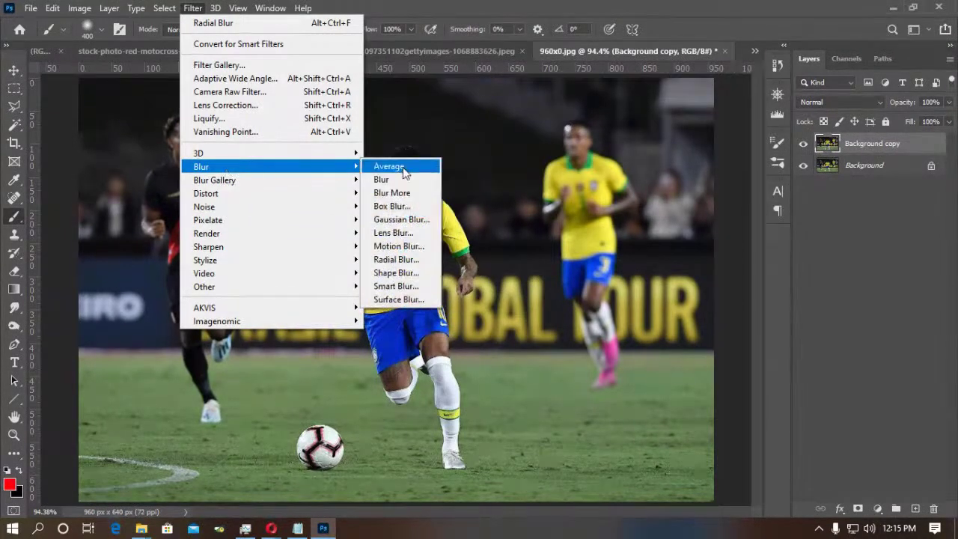
{"action": "left_click", "coordinate": [398, 260]}
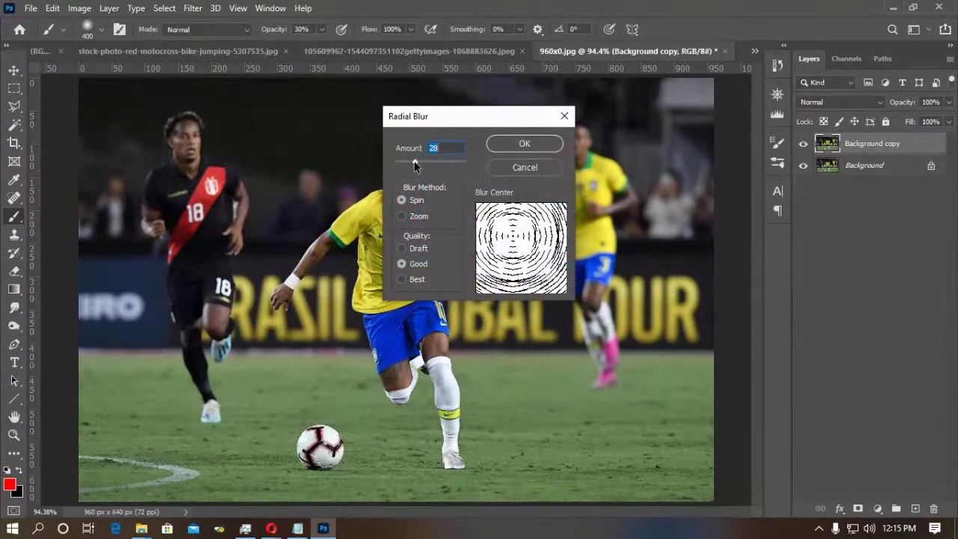
{"action": "left_click_drag", "start_coordinate": [414, 165], "coordinate": [409, 161]}
Re-centre the spin blur on the player, apply it, and add a layer mask.
{"action": "left_click_drag", "start_coordinate": [458, 119], "coordinate": [545, 90]}
{"action": "left_click_drag", "start_coordinate": [600, 205], "coordinate": [602, 199]}
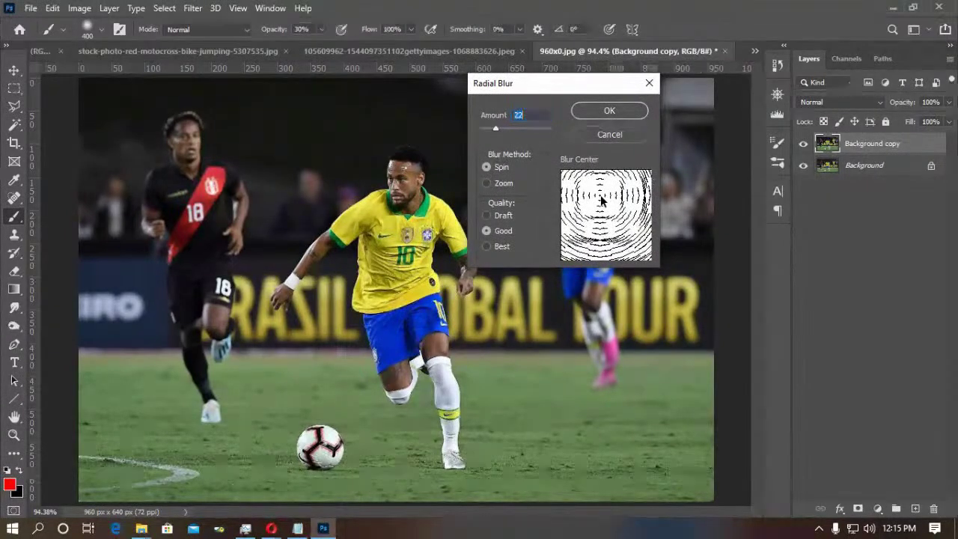
{"action": "left_click", "coordinate": [601, 199]}
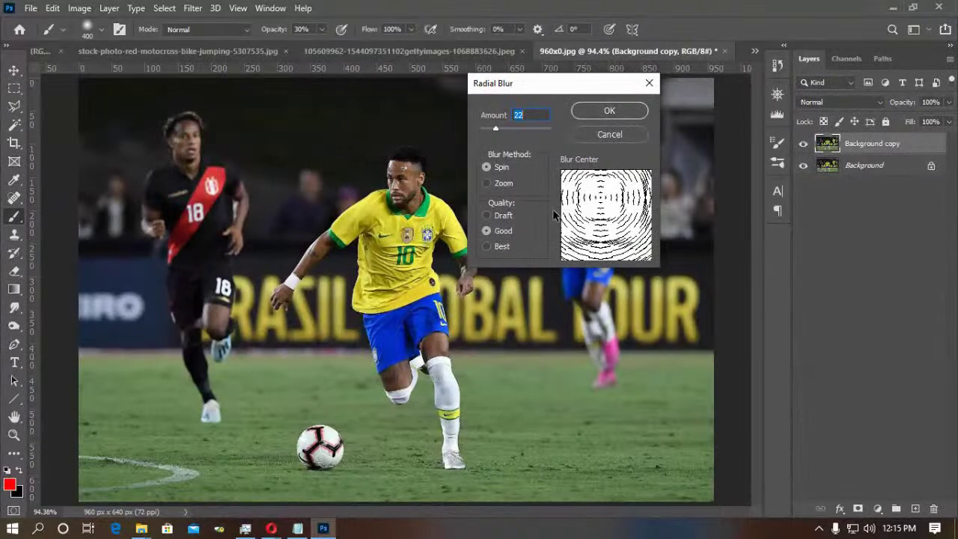
{"action": "left_click", "coordinate": [603, 110]}
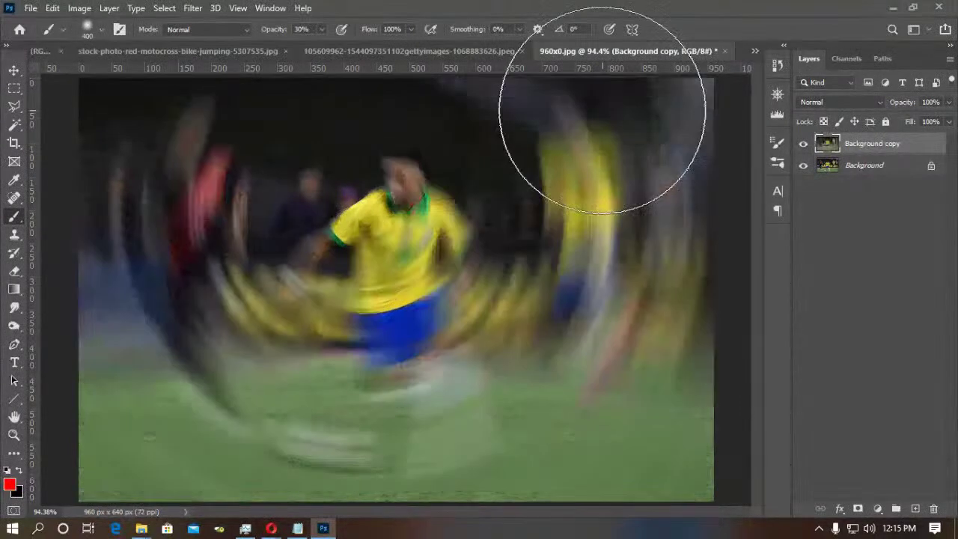
{"action": "left_click", "coordinate": [859, 509]}
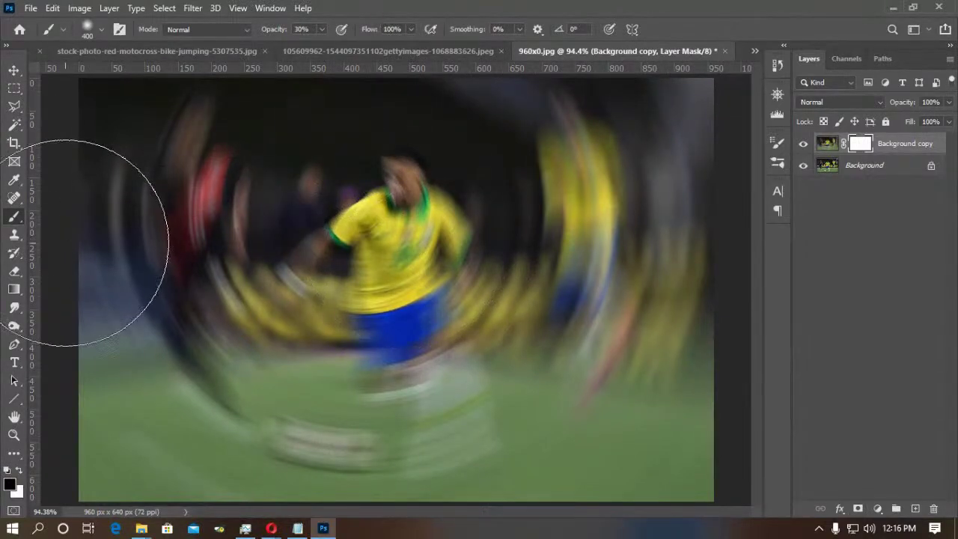
Draw a radial gradient on the mask so the central player stays sharp.
{"action": "left_click", "coordinate": [13, 290]}
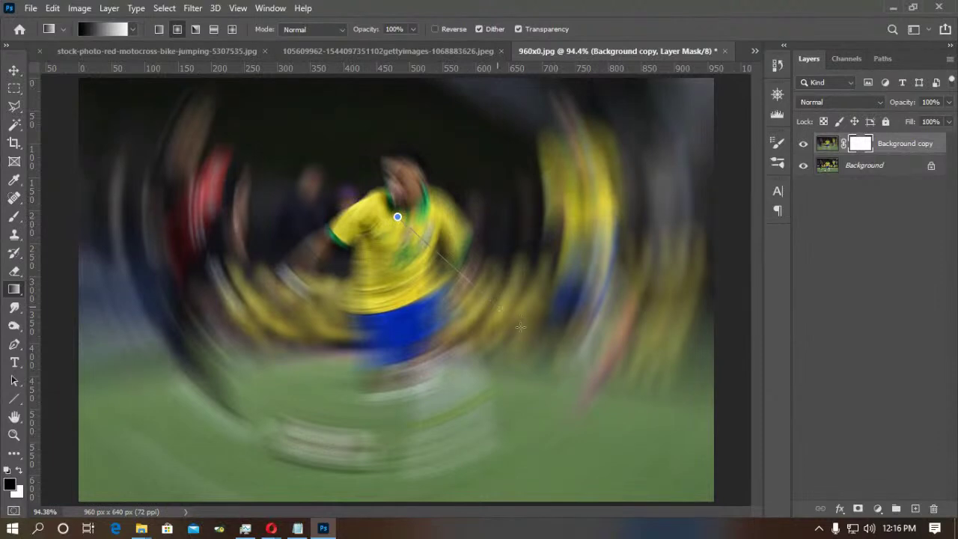
{"action": "left_click_drag", "start_coordinate": [569, 377], "coordinate": [569, 377]}
{"action": "left_click_drag", "start_coordinate": [411, 248], "coordinate": [604, 363]}
{"action": "left_click_drag", "start_coordinate": [431, 338], "coordinate": [498, 324]}
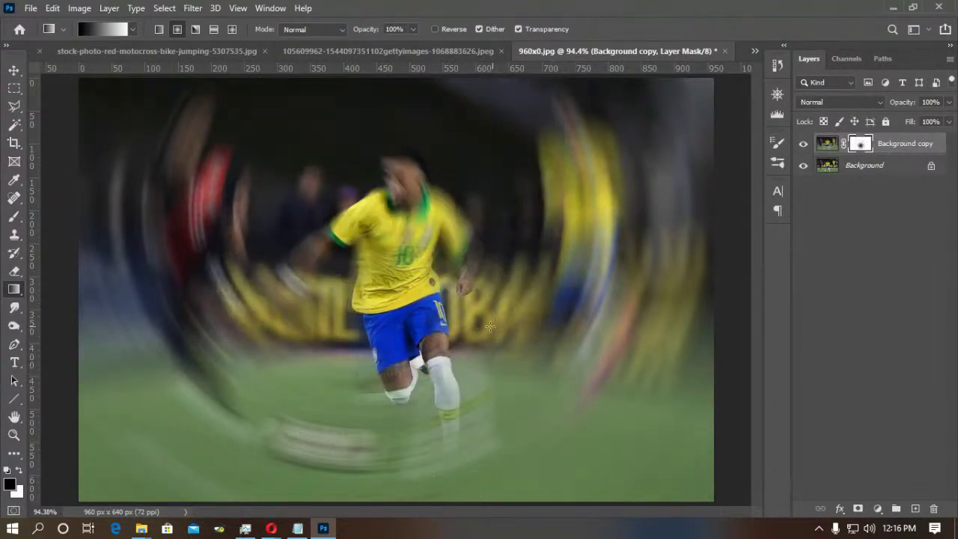
{"action": "left_click_drag", "start_coordinate": [410, 255], "coordinate": [650, 256]}
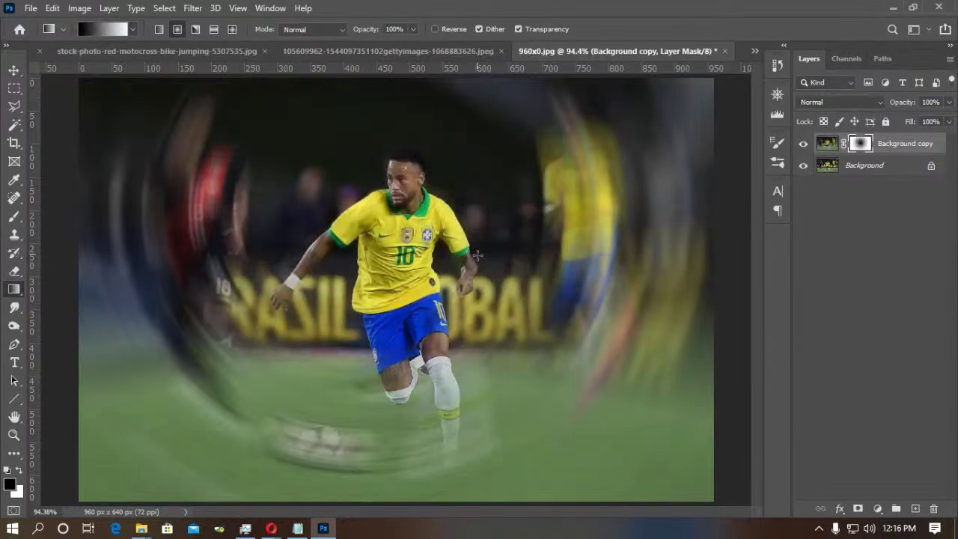
Brush the ball, nearby grass and left player back to sharp on the mask.
{"action": "key", "text": "b"}
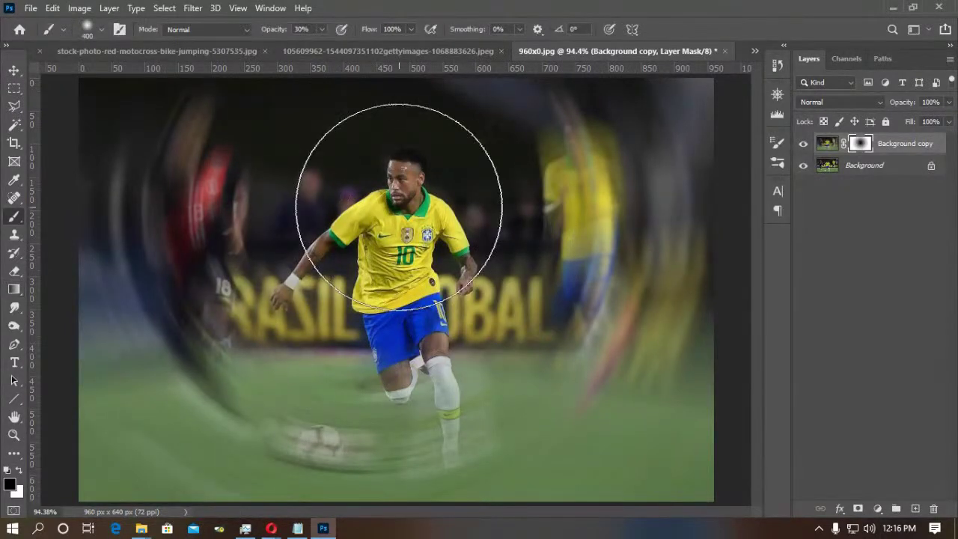
{"action": "mouse_move", "coordinate": [420, 387]}
{"action": "left_mouse_down"}
{"action": "mouse_move", "coordinate": [321, 396]}
{"action": "mouse_move", "coordinate": [329, 419]}
{"action": "left_mouse_up"}
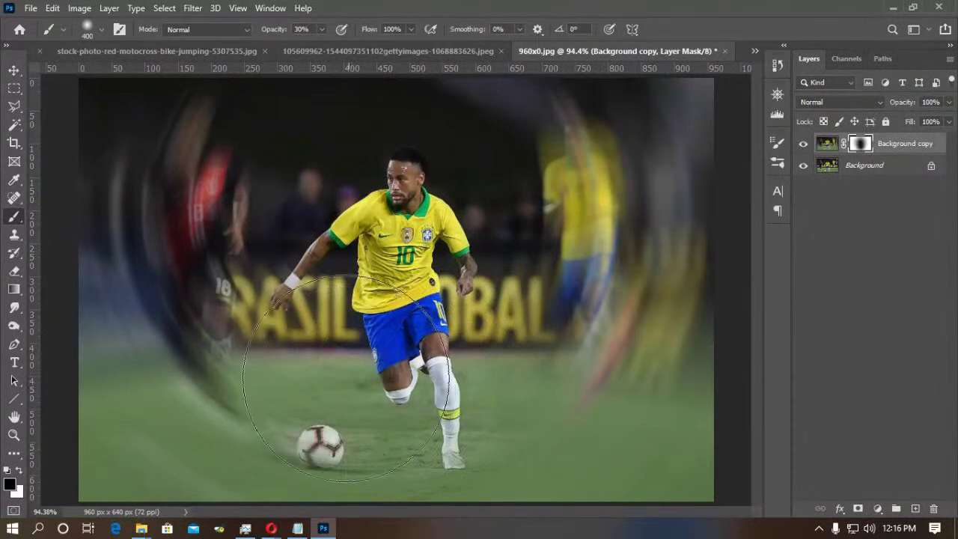
{"action": "mouse_move", "coordinate": [273, 225]}
{"action": "left_mouse_down"}
{"action": "mouse_move", "coordinate": [254, 289]}
{"action": "mouse_move", "coordinate": [251, 181]}
{"action": "mouse_move", "coordinate": [215, 233]}
{"action": "mouse_move", "coordinate": [464, 202]}
{"action": "mouse_move", "coordinate": [517, 182]}
{"action": "mouse_move", "coordinate": [506, 217]}
{"action": "mouse_move", "coordinate": [553, 232]}
{"action": "mouse_move", "coordinate": [503, 312]}
{"action": "mouse_move", "coordinate": [575, 220]}
{"action": "mouse_move", "coordinate": [466, 361]}
{"action": "mouse_move", "coordinate": [295, 264]}
{"action": "mouse_move", "coordinate": [236, 195]}
{"action": "mouse_move", "coordinate": [204, 265]}
{"action": "mouse_move", "coordinate": [377, 342]}
{"action": "left_mouse_up"}
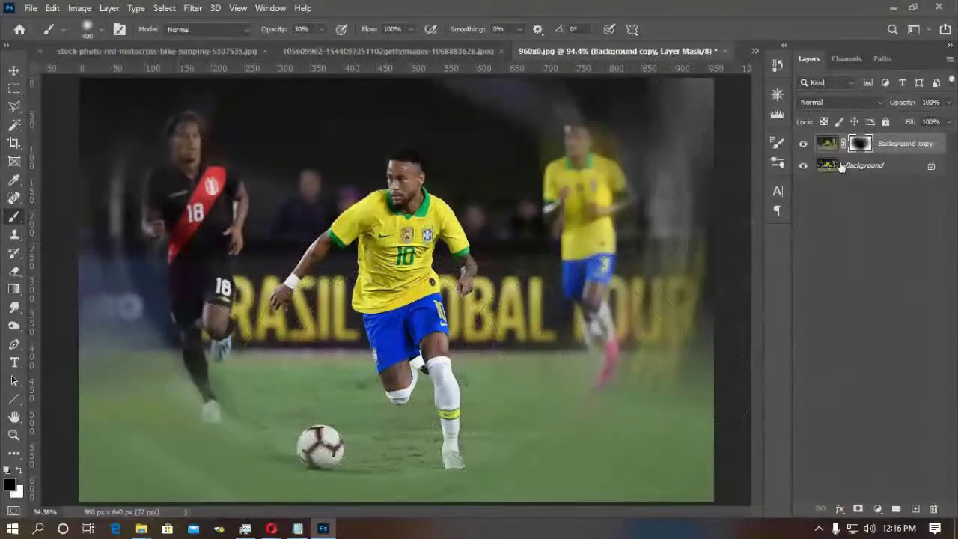
Rename the layer 'radial' and stack a fresh Background copy above it.
{"action": "double_click", "coordinate": [891, 143]}
{"action": "type", "text": "radial"}
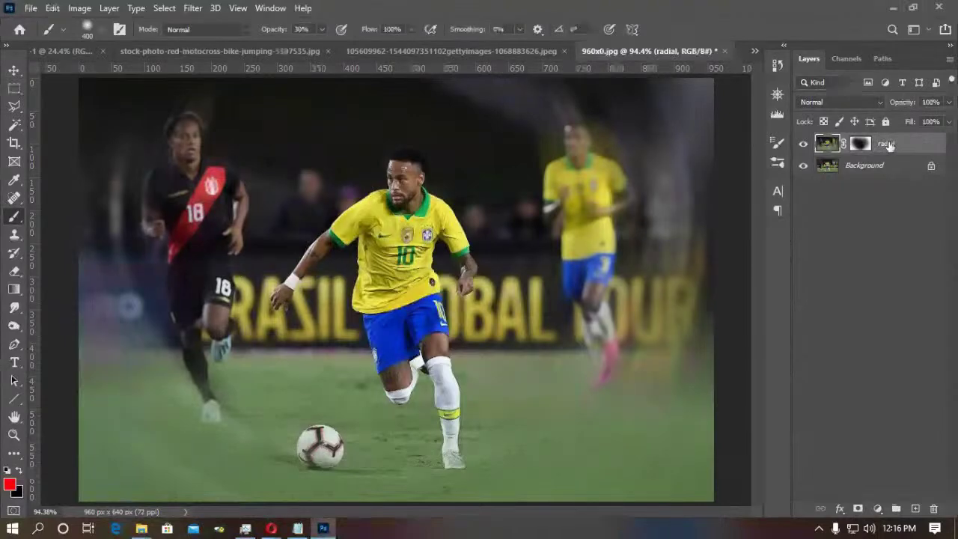
{"action": "left_click_drag", "start_coordinate": [891, 168], "coordinate": [914, 508]}
{"action": "left_click_drag", "start_coordinate": [867, 168], "coordinate": [862, 142]}
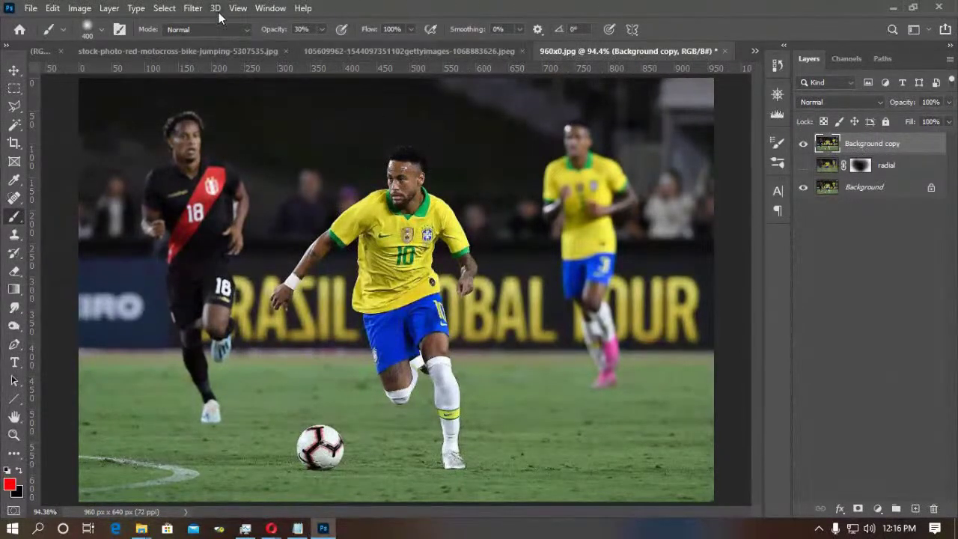
Apply a Zoom radial blur centred on the player to the top Background copy.
{"action": "left_click", "coordinate": [193, 9]}
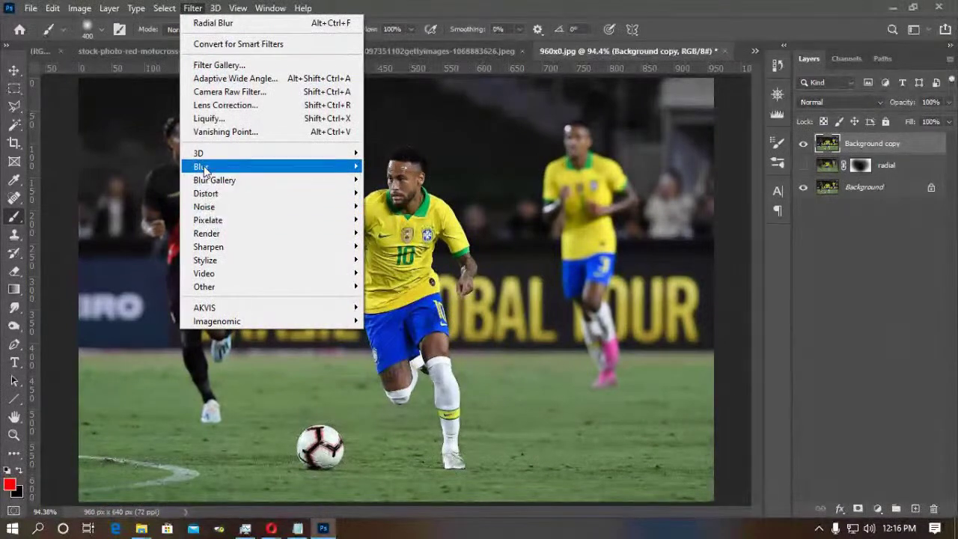
{"action": "mouse_move", "coordinate": [241, 173]}
{"action": "left_click", "coordinate": [400, 259]}
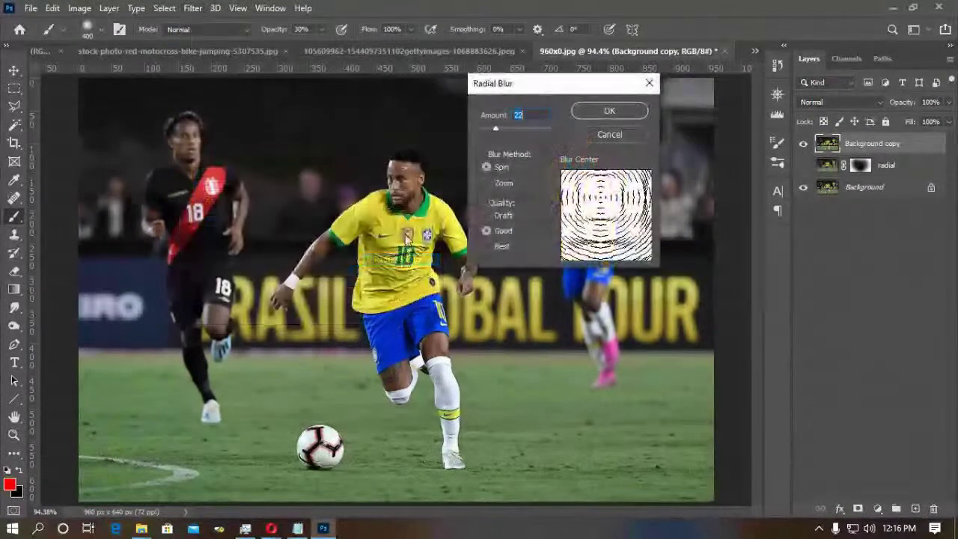
{"action": "left_click", "coordinate": [487, 182]}
{"action": "left_click", "coordinate": [603, 204]}
{"action": "left_click", "coordinate": [610, 110]}
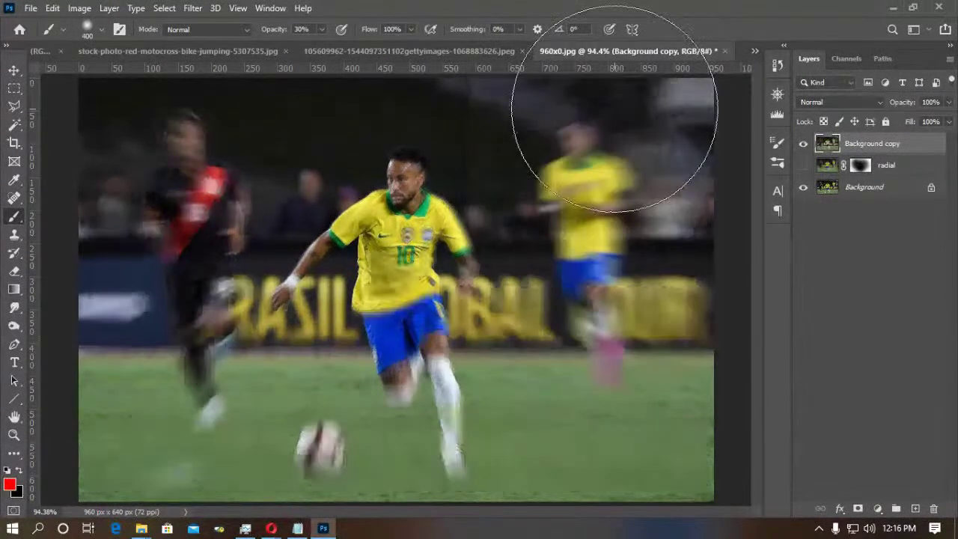
Reapply the radial blur for a stronger zoom and add a layer mask.
{"action": "left_click", "coordinate": [192, 8]}
{"action": "left_click", "coordinate": [202, 23]}
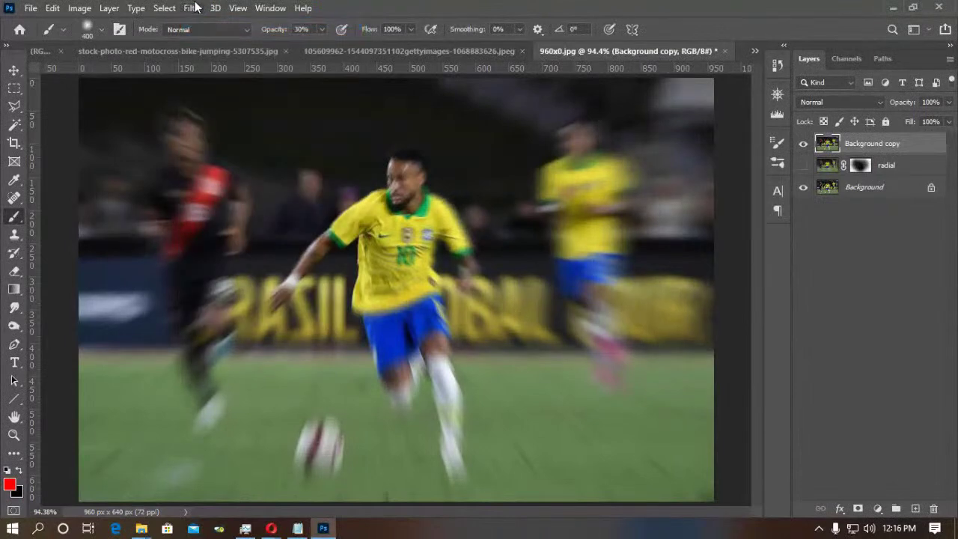
{"action": "left_click", "coordinate": [192, 9]}
{"action": "left_click", "coordinate": [205, 22]}
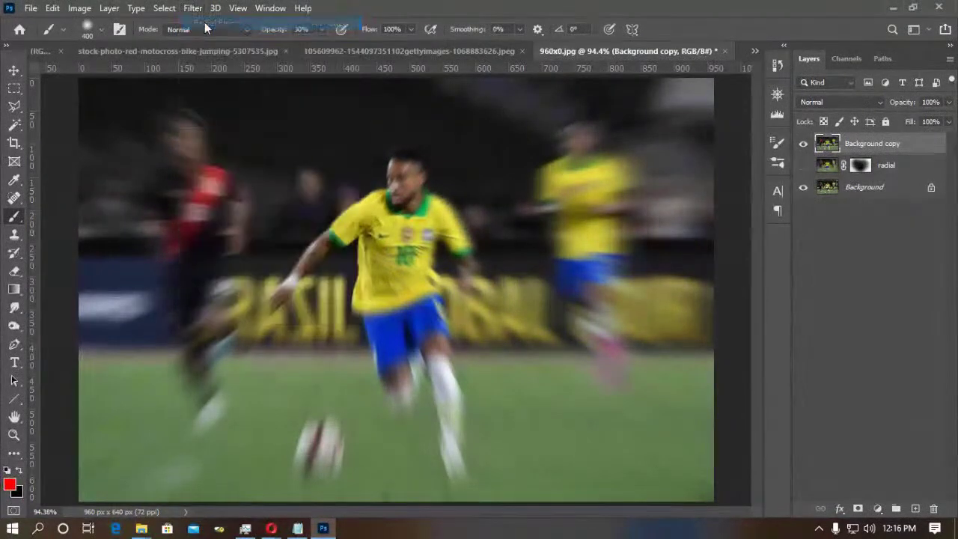
{"action": "left_click", "coordinate": [858, 509]}
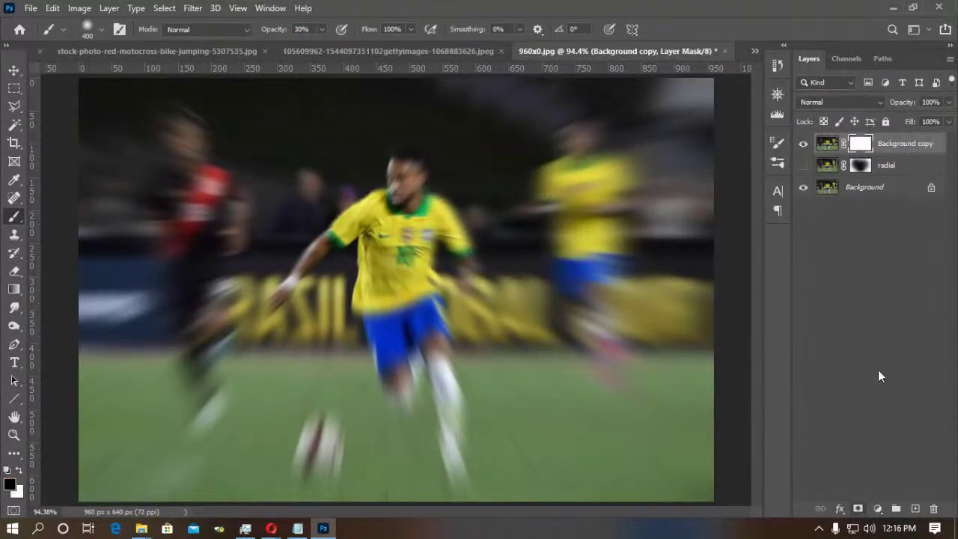
Gradient-mask the zoom blur to keep the central player sharp and brush the left player sharp.
{"action": "left_click", "coordinate": [13, 291]}
{"action": "left_click_drag", "start_coordinate": [399, 255], "coordinate": [627, 297]}
{"action": "key", "text": "b"}
{"action": "mouse_move", "coordinate": [340, 278]}
{"action": "left_mouse_down"}
{"action": "mouse_move", "coordinate": [299, 214]}
{"action": "mouse_move", "coordinate": [256, 180]}
{"action": "mouse_move", "coordinate": [272, 213]}
{"action": "mouse_move", "coordinate": [235, 160]}
{"action": "mouse_move", "coordinate": [322, 389]}
{"action": "mouse_move", "coordinate": [412, 404]}
{"action": "mouse_move", "coordinate": [530, 304]}
{"action": "mouse_move", "coordinate": [541, 240]}
{"action": "mouse_move", "coordinate": [582, 325]}
{"action": "mouse_move", "coordinate": [551, 210]}
{"action": "mouse_move", "coordinate": [566, 246]}
{"action": "mouse_move", "coordinate": [561, 352]}
{"action": "mouse_move", "coordinate": [562, 289]}
{"action": "left_mouse_up"}
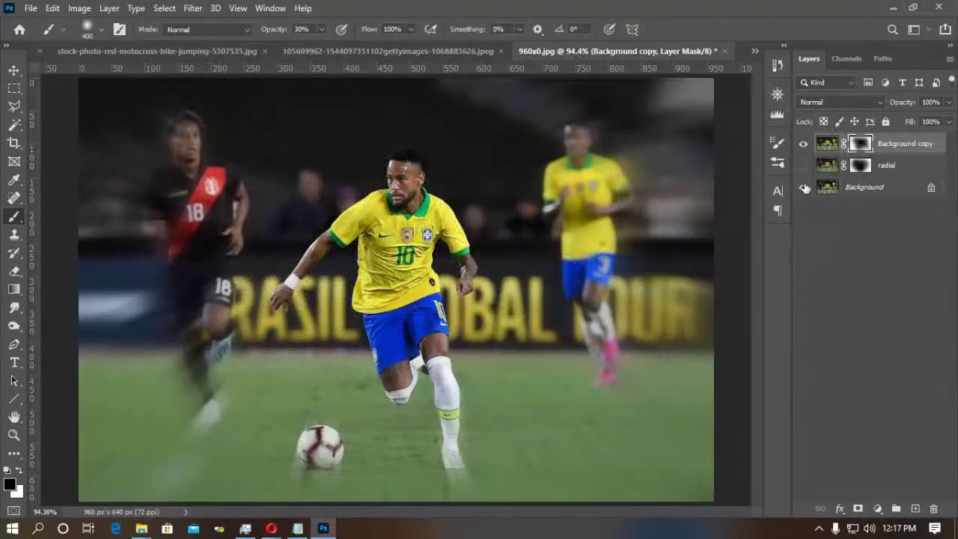
Rename the layer 'zoom' and compare it with the radial layer by toggling visibility.
{"action": "double_click", "coordinate": [898, 145]}
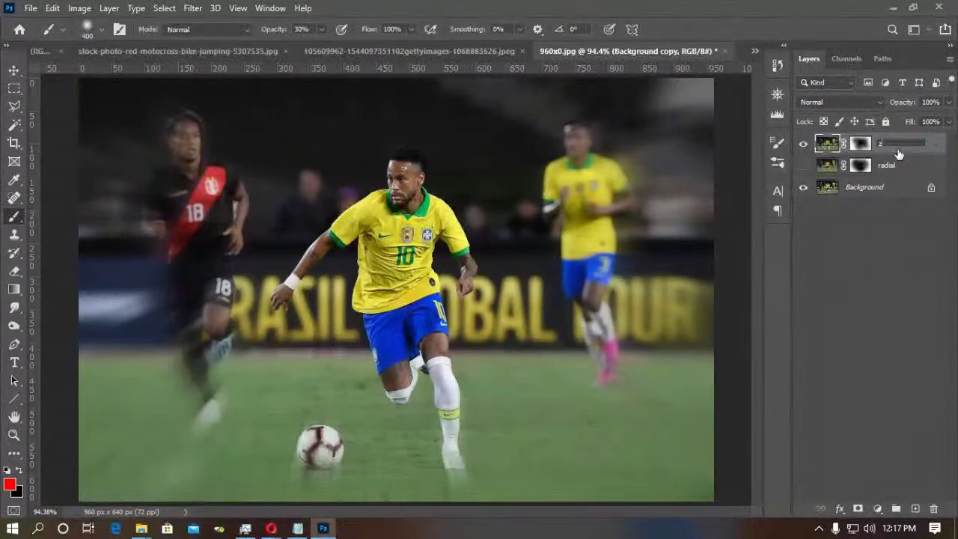
{"action": "key", "text": "Return"}
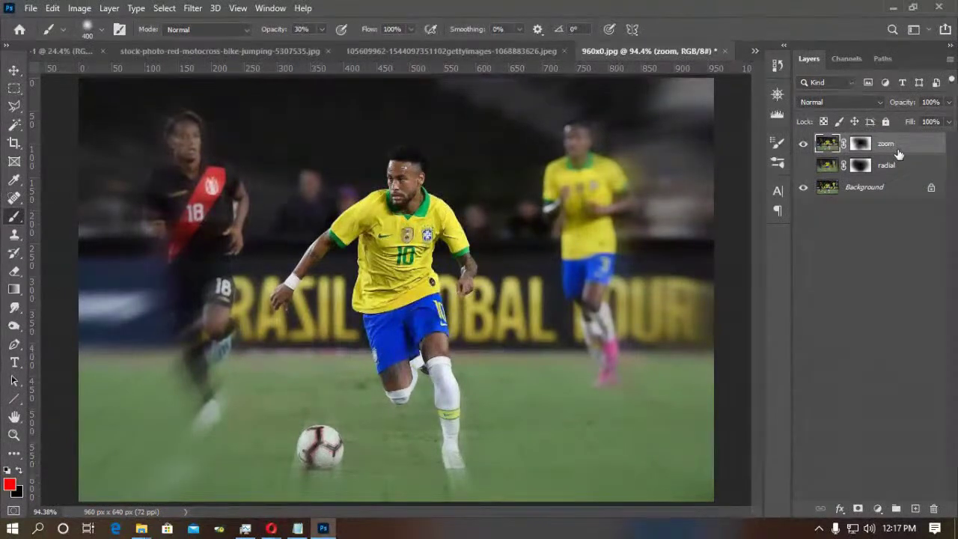
{"action": "left_click", "coordinate": [804, 143]}
{"action": "left_click", "coordinate": [804, 166]}
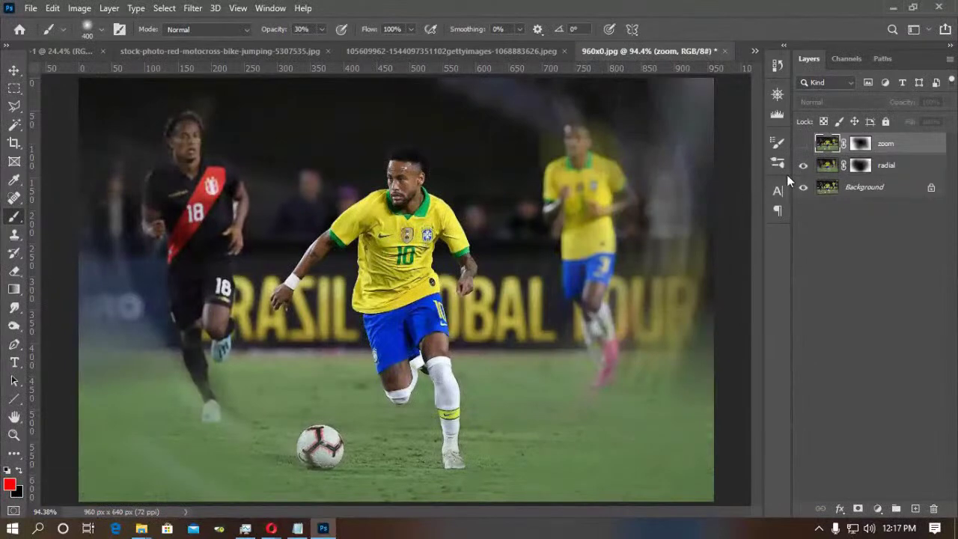
{"action": "left_click", "coordinate": [803, 165]}
{"action": "left_click", "coordinate": [804, 143]}
Brush the right-hand player sharp, hide the zoom layer, and switch to the gettyimages photo.
{"action": "left_click_drag", "start_coordinate": [634, 162], "coordinate": [582, 193]}
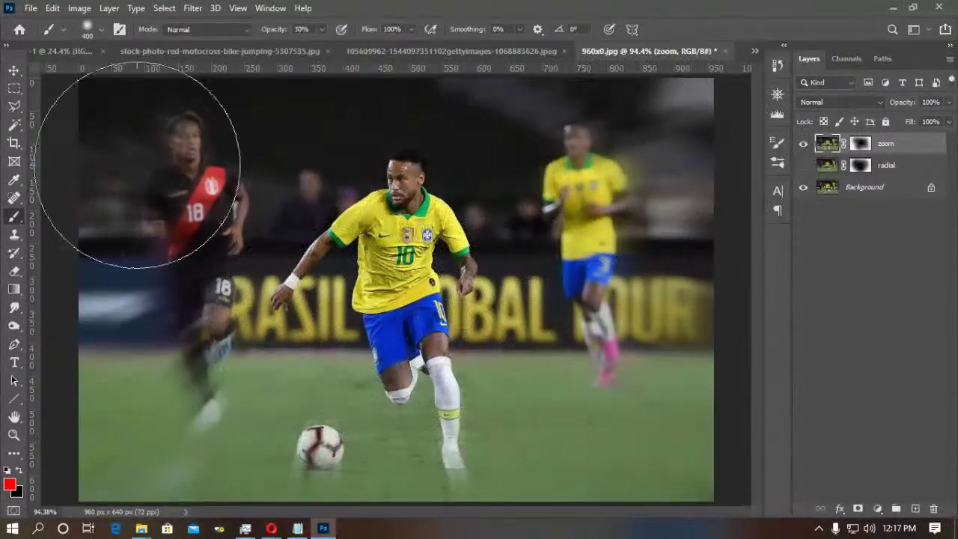
{"action": "left_click", "coordinate": [14, 71]}
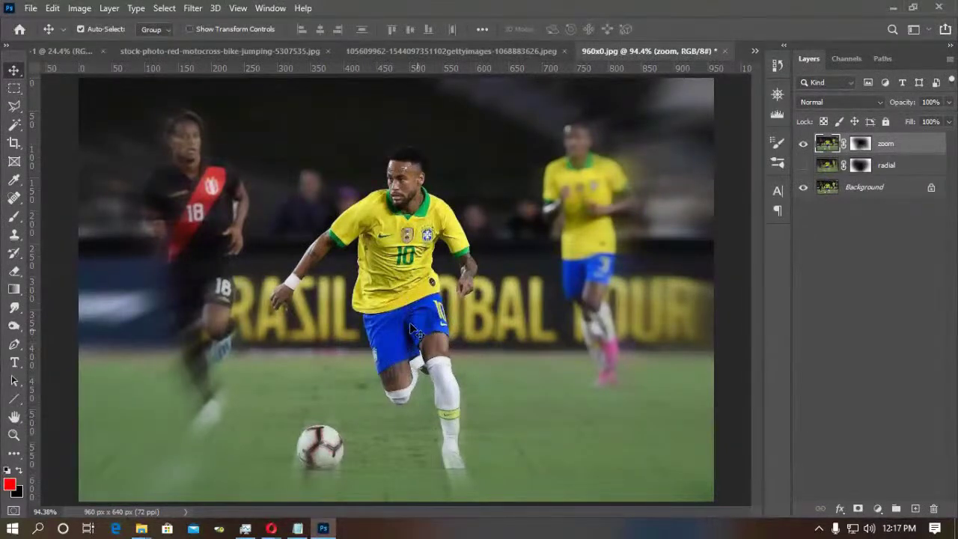
{"action": "left_click", "coordinate": [803, 145]}
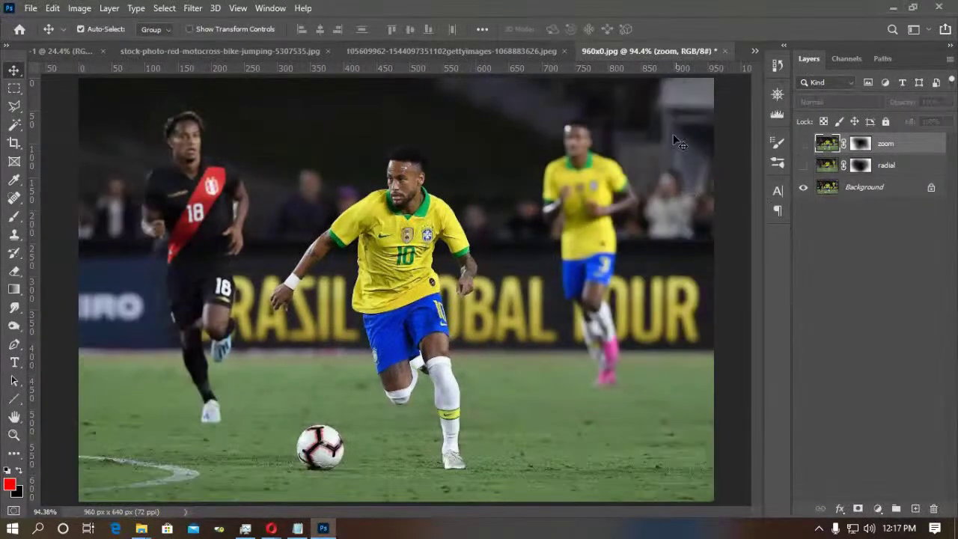
{"action": "left_click", "coordinate": [508, 54]}
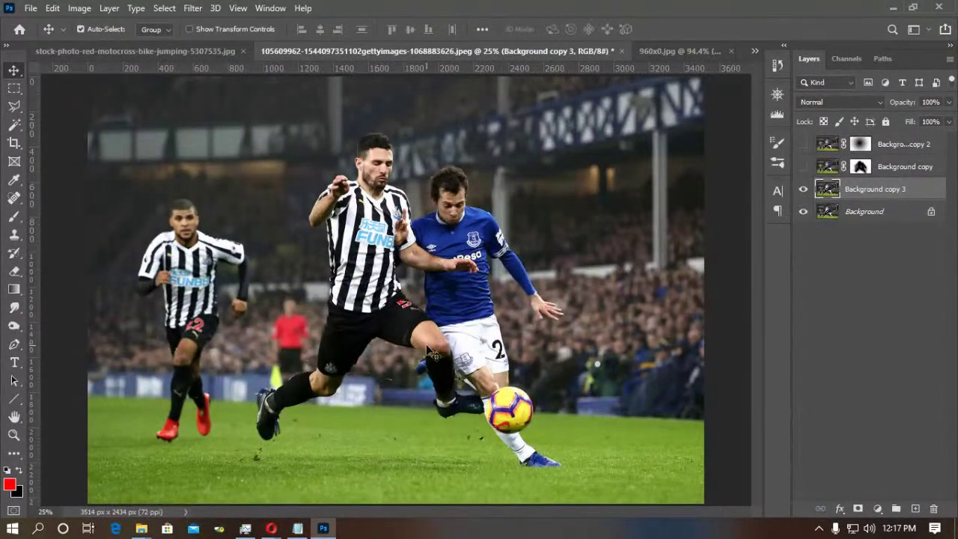
Lasso the striped player with the ball and copy him onto a new Layer 1.
{"action": "key", "text": "l"}
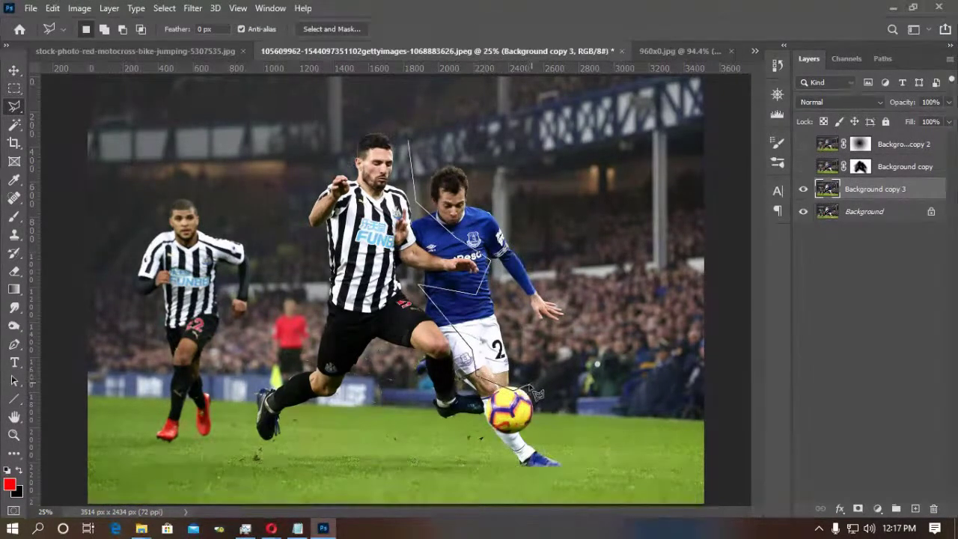
{"action": "left_click", "coordinate": [380, 352]}
{"action": "left_click", "coordinate": [299, 456]}
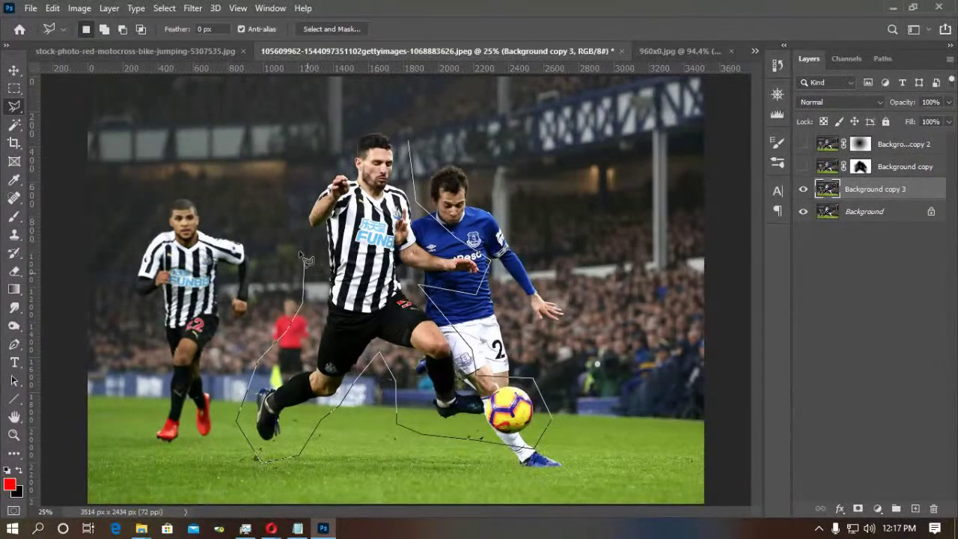
{"action": "left_click", "coordinate": [350, 101]}
{"action": "left_click", "coordinate": [384, 104]}
{"action": "left_click", "coordinate": [408, 140]}
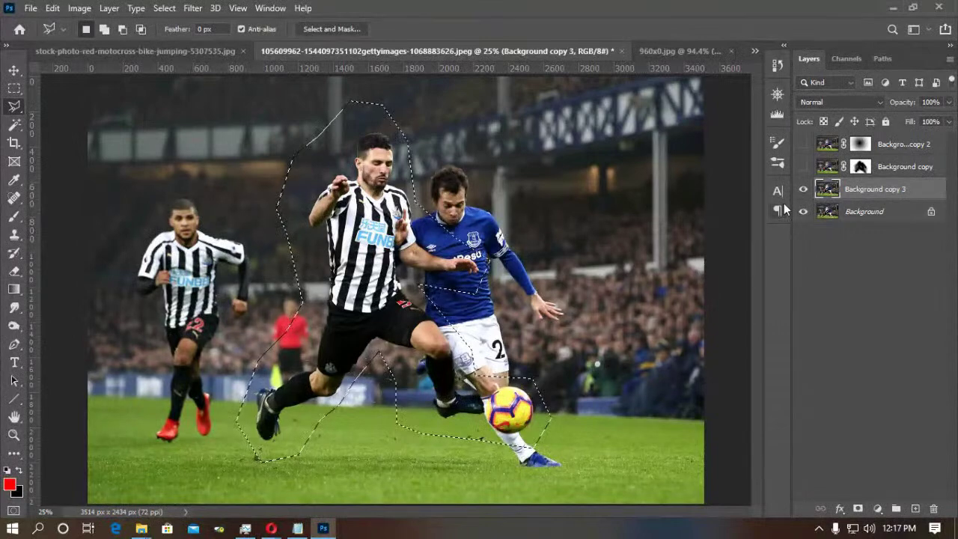
{"action": "key", "text": "ctrl+j"}
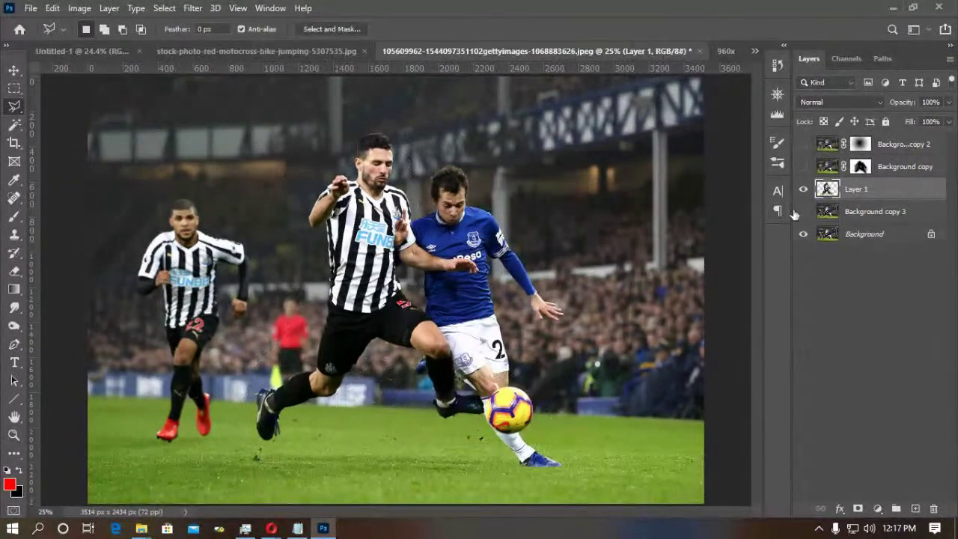
Hide the lower layers and zoom in on the cut-out player.
{"action": "left_click", "coordinate": [806, 235]}
{"action": "key", "text": "z"}
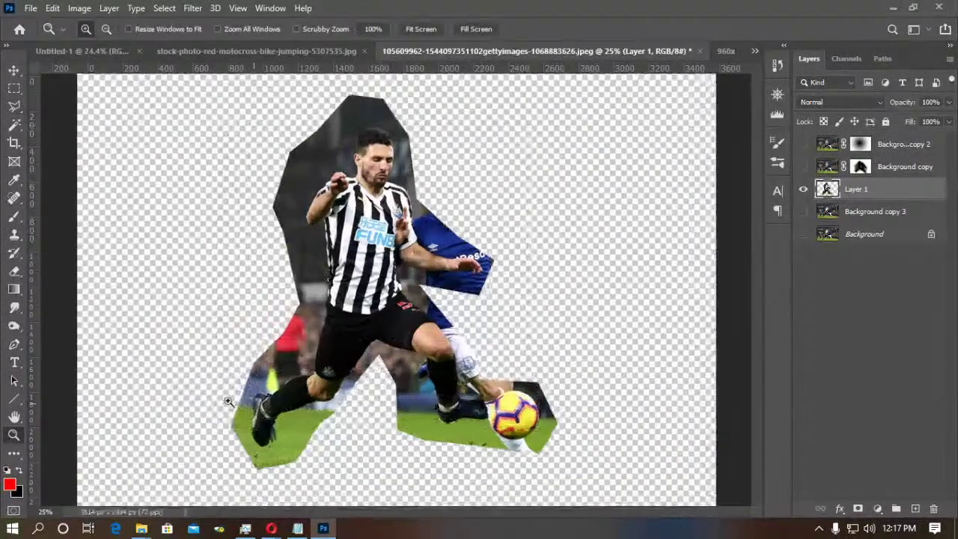
{"action": "left_click", "coordinate": [228, 401]}
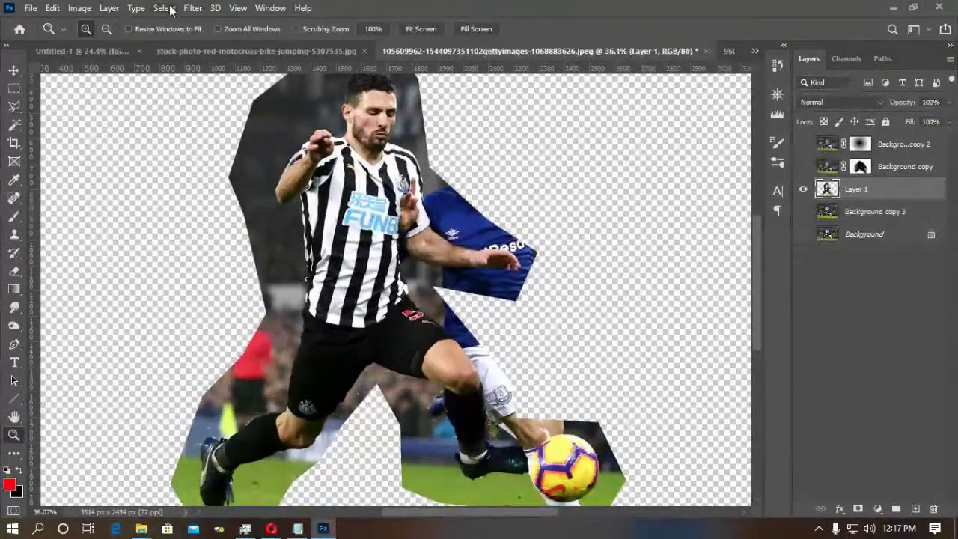
{"action": "left_click", "coordinate": [199, 14]}
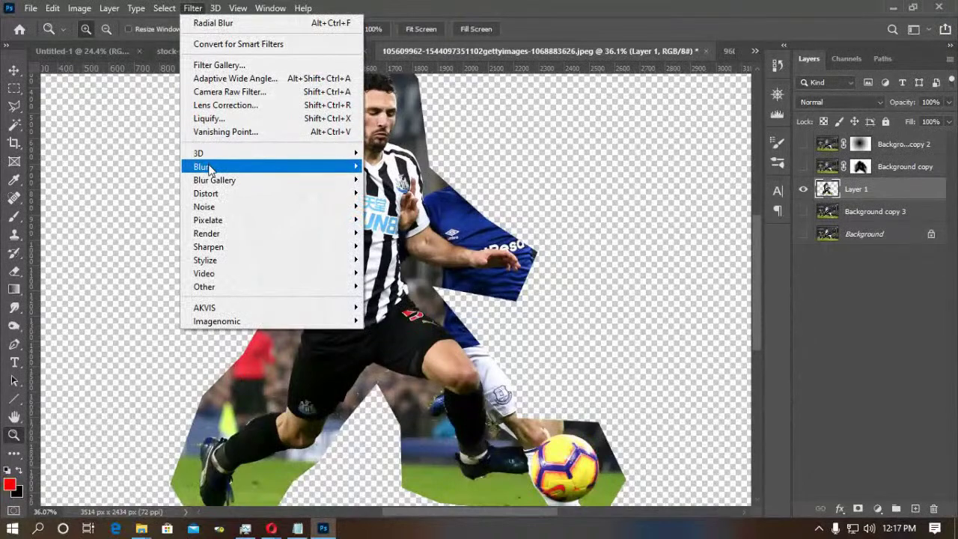
Motion-blur the cut-out player with angle -7° and distance 204 pixels.
{"action": "mouse_move", "coordinate": [210, 166]}
{"action": "left_click", "coordinate": [393, 246]}
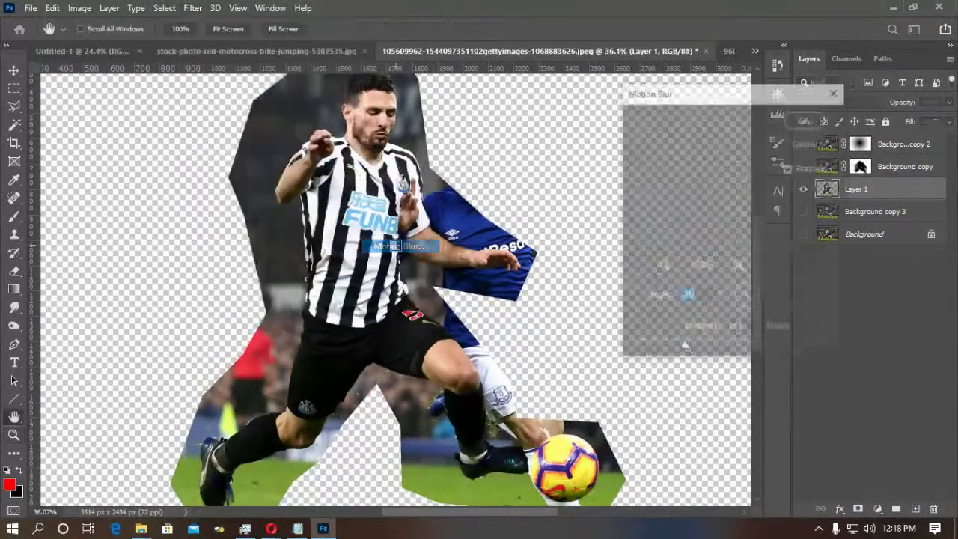
{"action": "type", "text": "-7"}
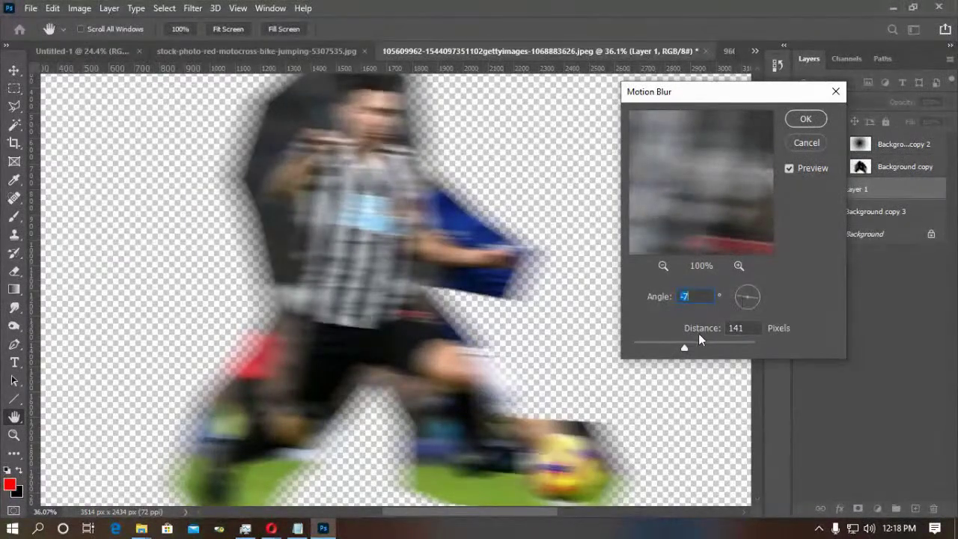
{"action": "left_click_drag", "start_coordinate": [689, 347], "coordinate": [697, 350]}
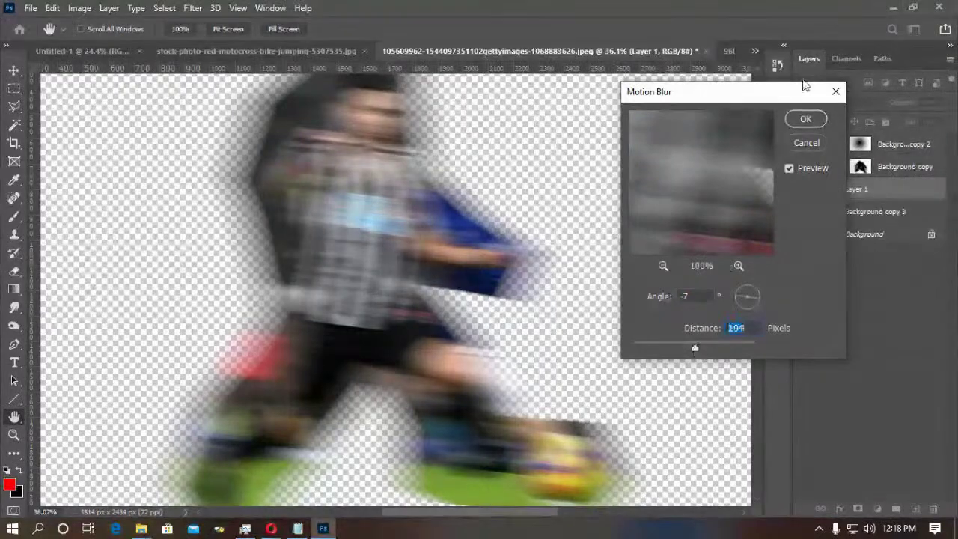
{"action": "left_click", "coordinate": [804, 120]}
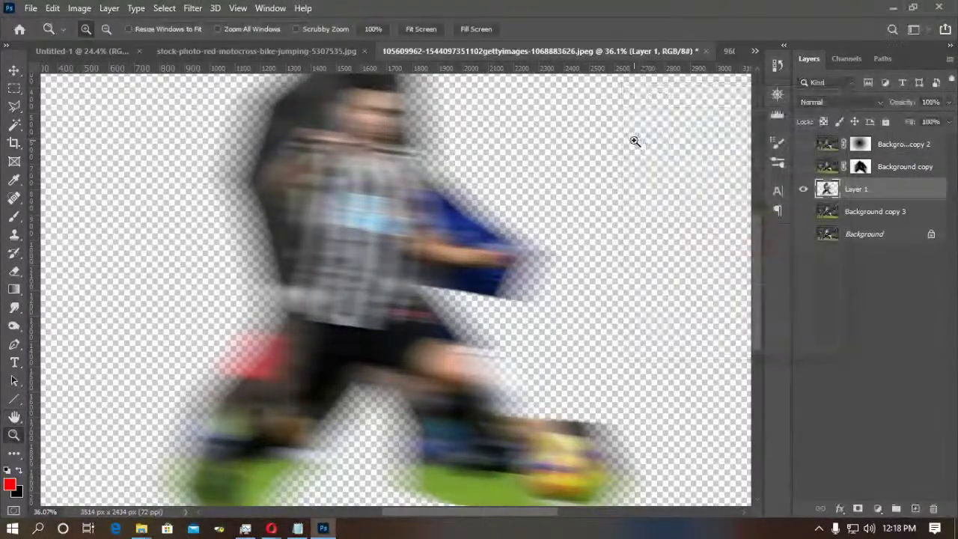
Show Background copy 3, fit the photo in the window, and add a mask to Layer 1.
{"action": "left_click", "coordinate": [803, 211]}
{"action": "key", "text": "z"}
{"action": "key", "text": "ctrl+0"}
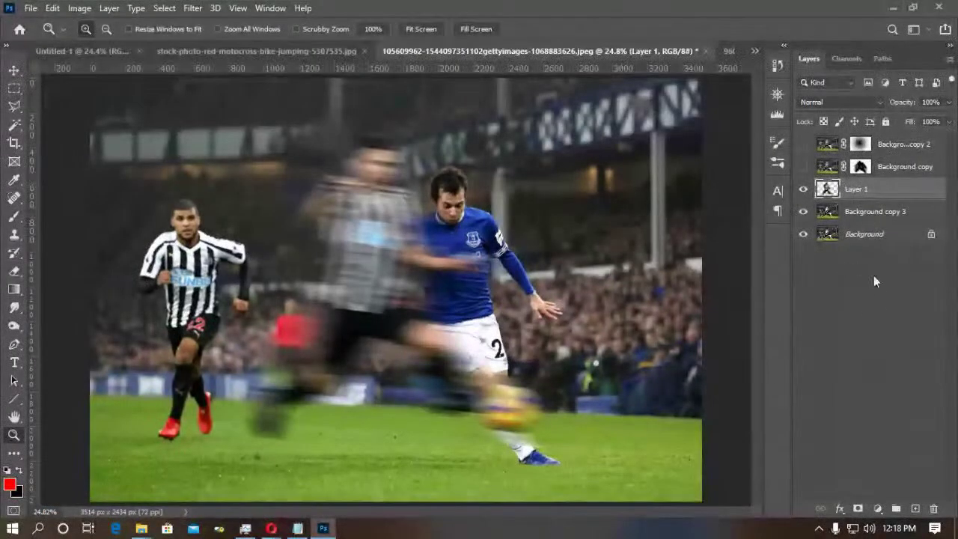
{"action": "left_click", "coordinate": [857, 508]}
Paint black on Layer 1's mask to restore the player's head, torso, shorts and legs, then drop brush opacity to 12%.
{"action": "key", "text": "d"}
{"action": "key", "text": "b"}
{"action": "mouse_move", "coordinate": [428, 234]}
{"action": "left_mouse_down"}
{"action": "mouse_move", "coordinate": [391, 196]}
{"action": "mouse_move", "coordinate": [363, 196]}
{"action": "mouse_move", "coordinate": [385, 159]}
{"action": "mouse_move", "coordinate": [377, 154]}
{"action": "mouse_move", "coordinate": [361, 213]}
{"action": "mouse_move", "coordinate": [329, 206]}
{"action": "mouse_move", "coordinate": [402, 249]}
{"action": "mouse_move", "coordinate": [452, 264]}
{"action": "mouse_move", "coordinate": [450, 300]}
{"action": "mouse_move", "coordinate": [360, 291]}
{"action": "mouse_move", "coordinate": [351, 254]}
{"action": "mouse_move", "coordinate": [370, 252]}
{"action": "mouse_move", "coordinate": [377, 297]}
{"action": "mouse_move", "coordinate": [398, 290]}
{"action": "mouse_move", "coordinate": [418, 327]}
{"action": "mouse_move", "coordinate": [504, 402]}
{"action": "mouse_move", "coordinate": [484, 364]}
{"action": "mouse_move", "coordinate": [526, 404]}
{"action": "mouse_move", "coordinate": [522, 421]}
{"action": "mouse_move", "coordinate": [449, 345]}
{"action": "mouse_move", "coordinate": [468, 394]}
{"action": "mouse_move", "coordinate": [524, 405]}
{"action": "mouse_move", "coordinate": [367, 312]}
{"action": "mouse_move", "coordinate": [345, 366]}
{"action": "mouse_move", "coordinate": [374, 314]}
{"action": "mouse_move", "coordinate": [416, 335]}
{"action": "mouse_move", "coordinate": [389, 313]}
{"action": "mouse_move", "coordinate": [368, 234]}
{"action": "mouse_move", "coordinate": [361, 256]}
{"action": "mouse_move", "coordinate": [347, 202]}
{"action": "mouse_move", "coordinate": [352, 318]}
{"action": "mouse_move", "coordinate": [300, 402]}
{"action": "mouse_move", "coordinate": [296, 434]}
{"action": "mouse_move", "coordinate": [306, 423]}
{"action": "mouse_move", "coordinate": [265, 430]}
{"action": "mouse_move", "coordinate": [337, 378]}
{"action": "mouse_move", "coordinate": [315, 396]}
{"action": "left_mouse_up"}
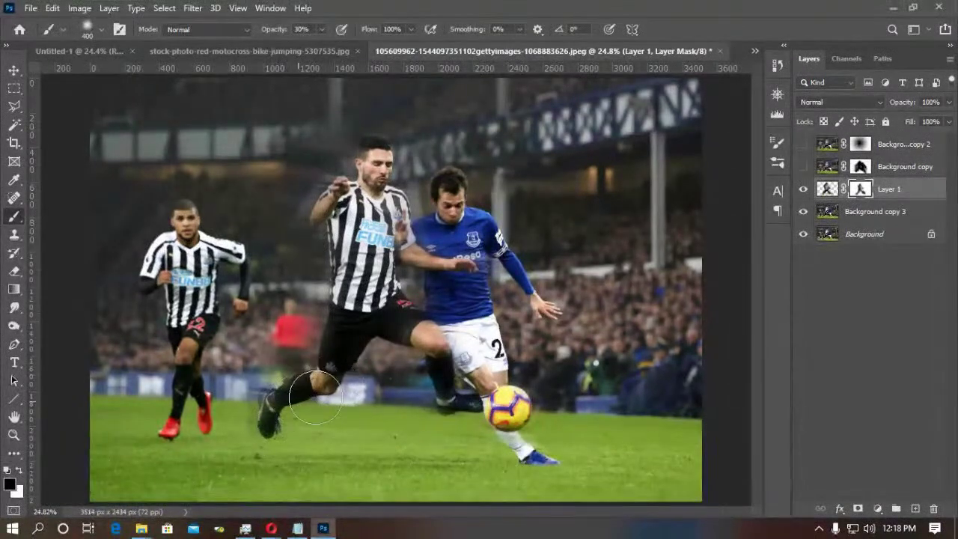
{"action": "mouse_move", "coordinate": [371, 331]}
{"action": "left_mouse_down"}
{"action": "mouse_move", "coordinate": [414, 330]}
{"action": "mouse_move", "coordinate": [396, 306]}
{"action": "left_mouse_up"}
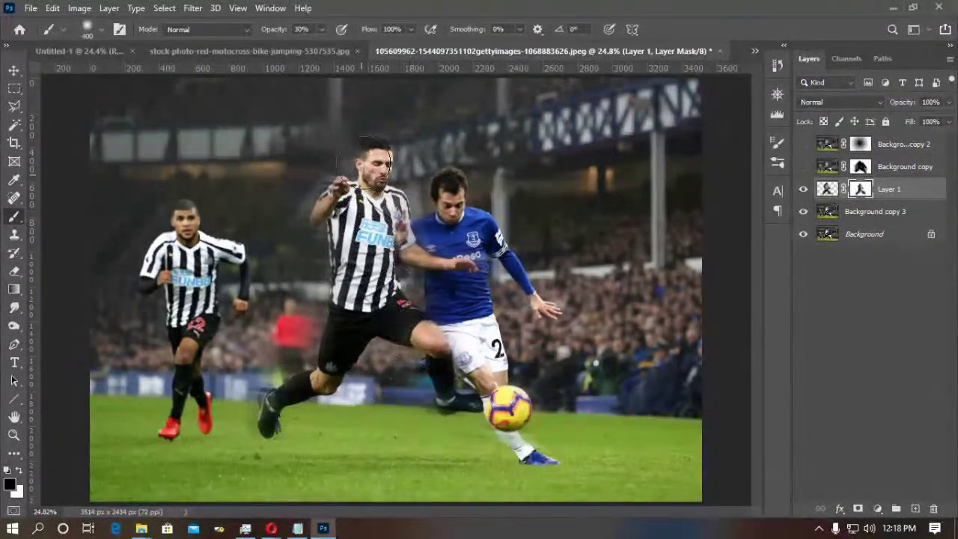
{"action": "mouse_move", "coordinate": [386, 221]}
{"action": "left_mouse_down"}
{"action": "mouse_move", "coordinate": [411, 200]}
{"action": "mouse_move", "coordinate": [460, 263]}
{"action": "mouse_move", "coordinate": [455, 274]}
{"action": "left_mouse_up"}
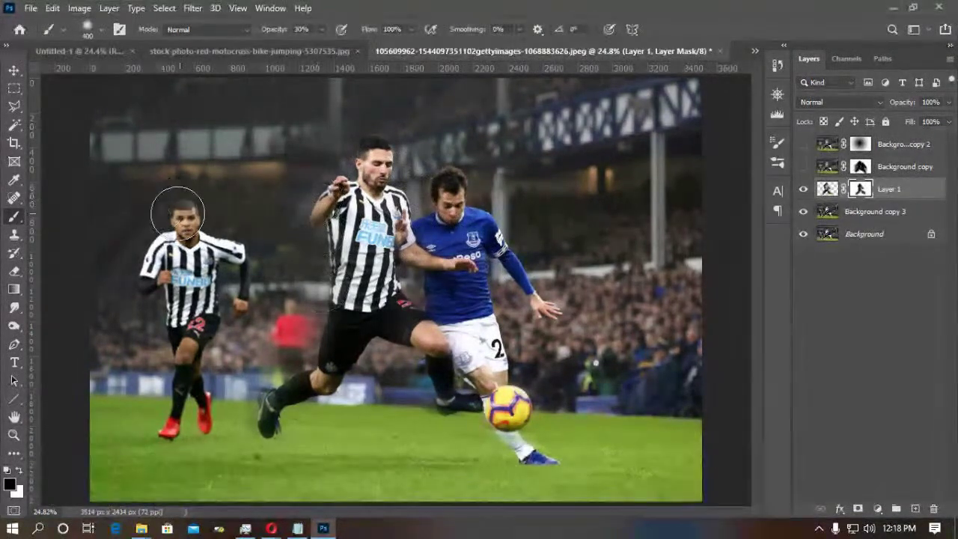
{"action": "left_click_drag", "start_coordinate": [320, 39], "coordinate": [310, 42]}
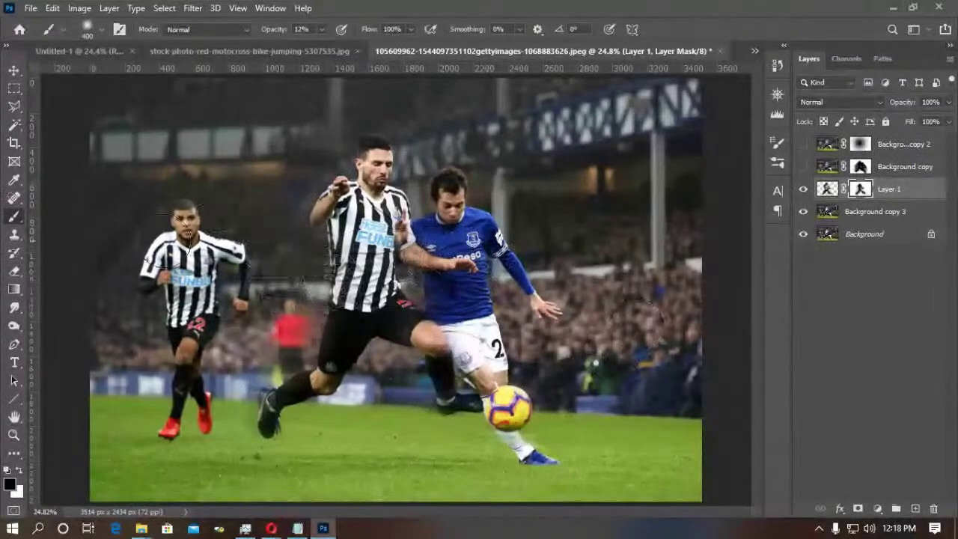
{"action": "left_click", "coordinate": [803, 190]}
{"action": "left_click", "coordinate": [803, 189]}
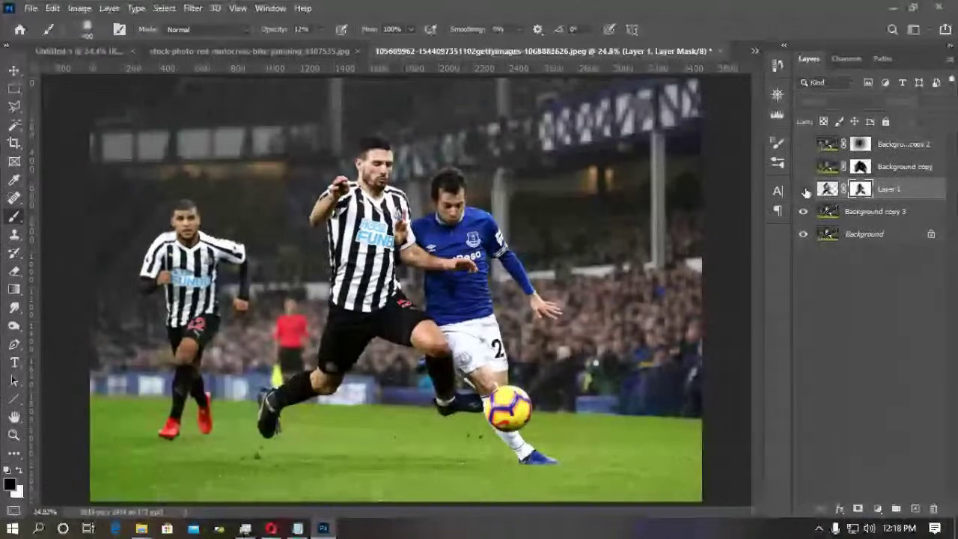
Select Background copy 3 and apply a 10-pixel Shape Blur using a round Leaf Trees shape.
{"action": "left_click", "coordinate": [193, 8]}
{"action": "left_click", "coordinate": [829, 217]}
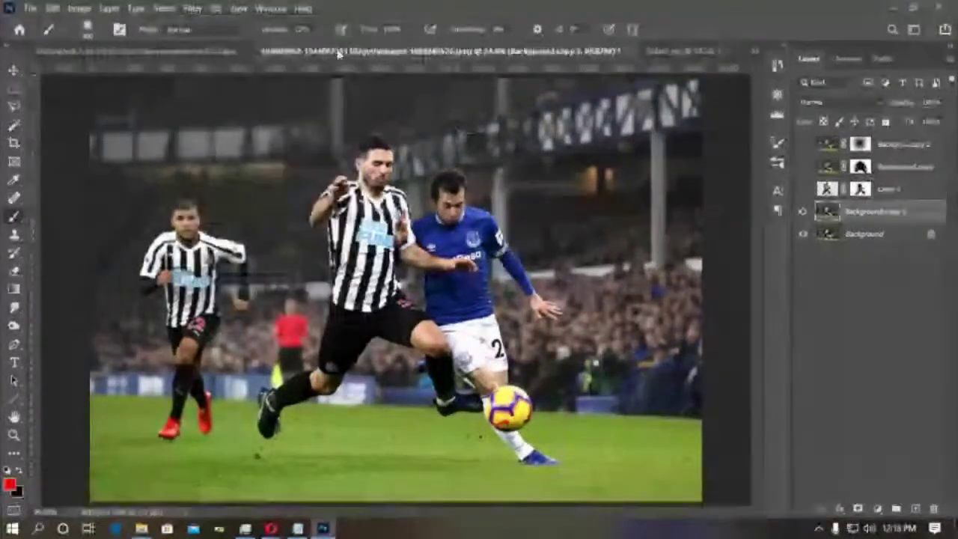
{"action": "left_click", "coordinate": [193, 8]}
{"action": "mouse_move", "coordinate": [219, 169]}
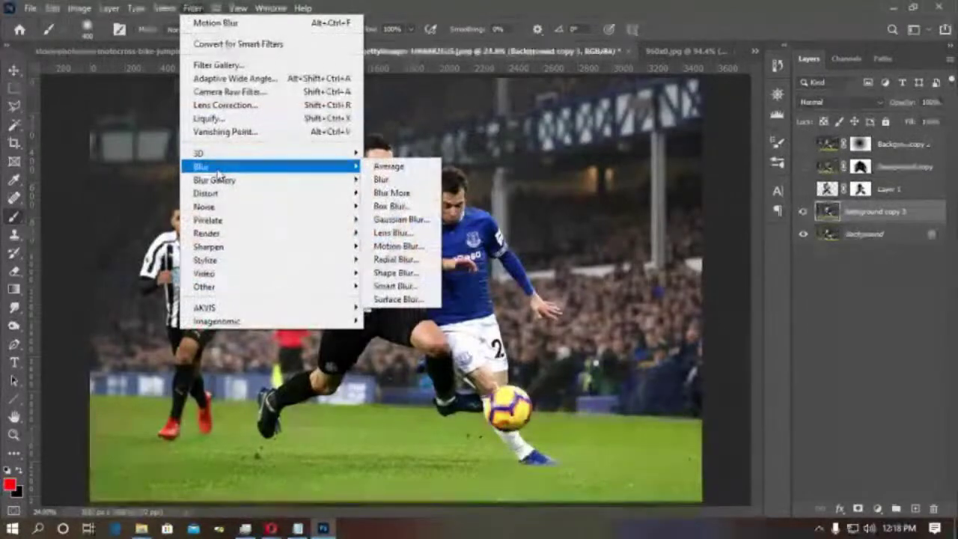
{"action": "left_click", "coordinate": [395, 273]}
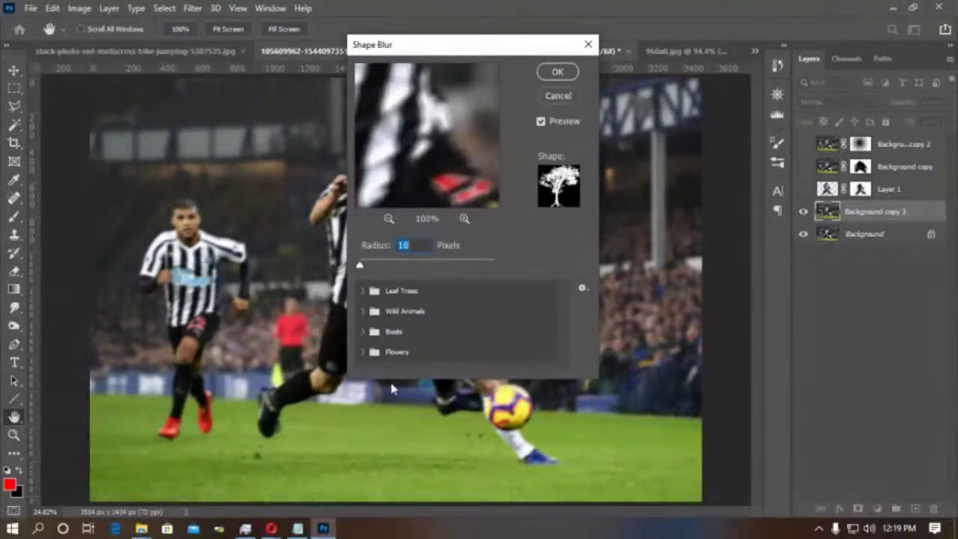
{"action": "left_click", "coordinate": [363, 291]}
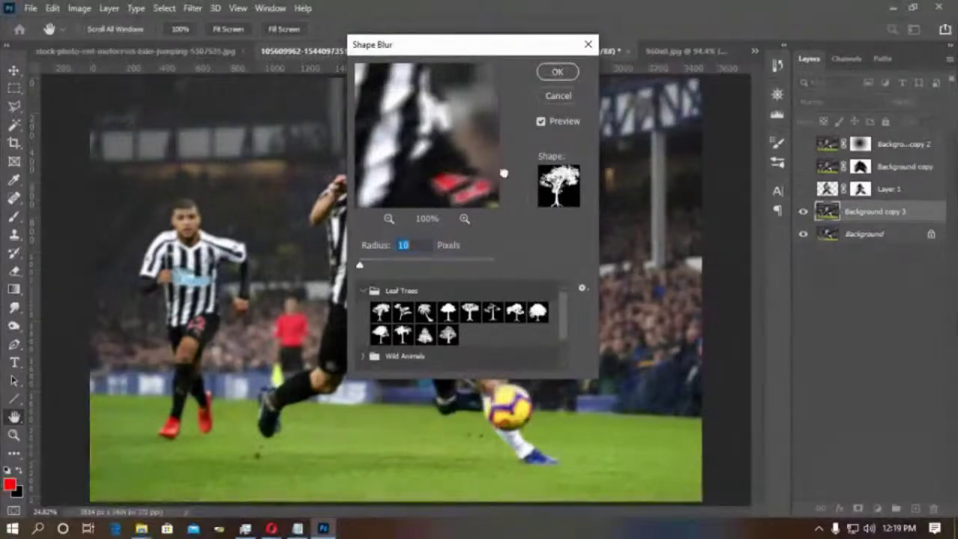
{"action": "left_click", "coordinate": [537, 311]}
{"action": "left_click", "coordinate": [558, 72]}
{"action": "key", "text": "b"}
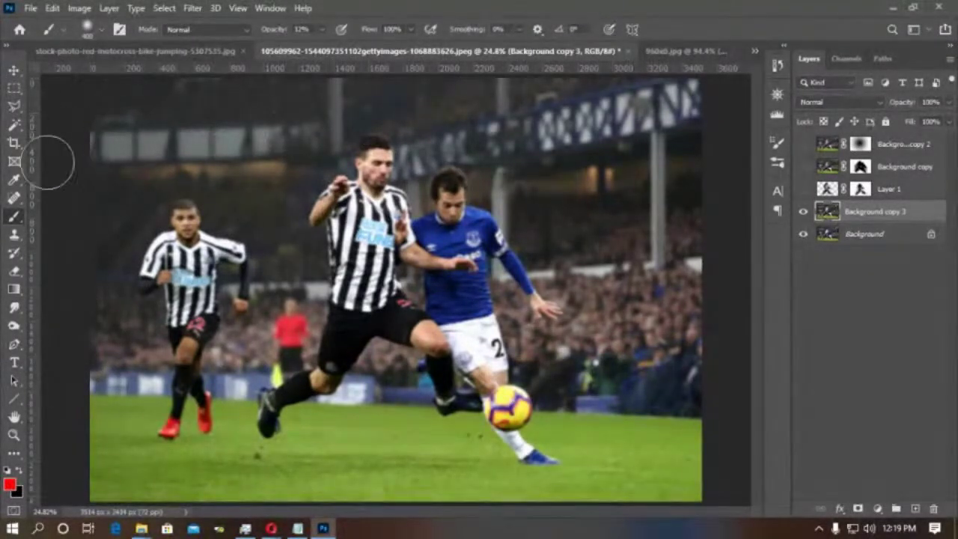
Browse the Flowers set in the Custom Shape library.
{"action": "right_click", "coordinate": [15, 405]}
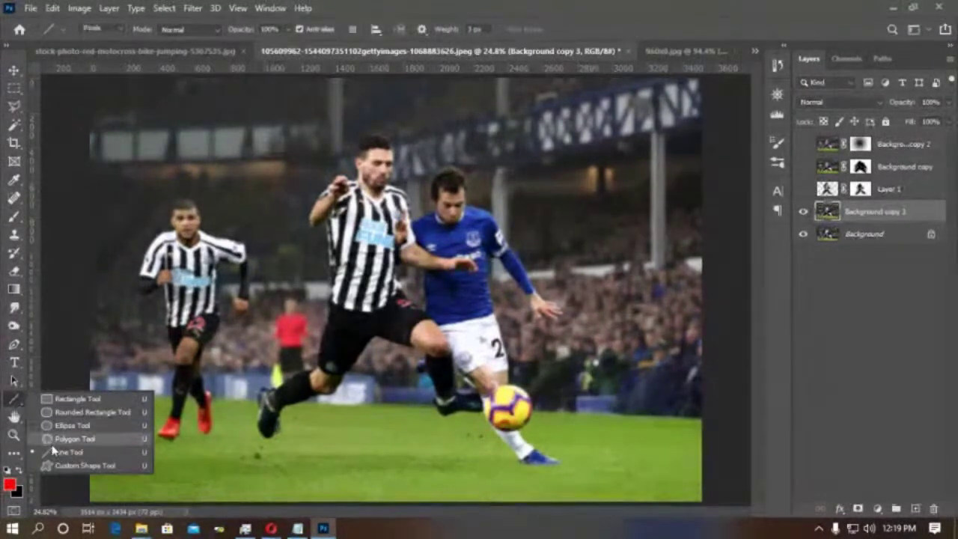
{"action": "left_click", "coordinate": [65, 466]}
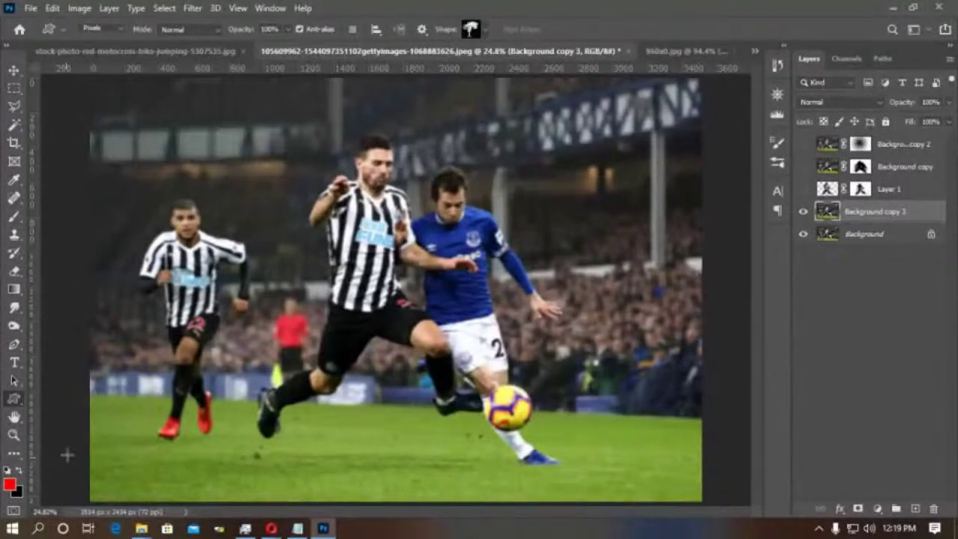
{"action": "left_click", "coordinate": [485, 30]}
{"action": "left_click", "coordinate": [401, 119]}
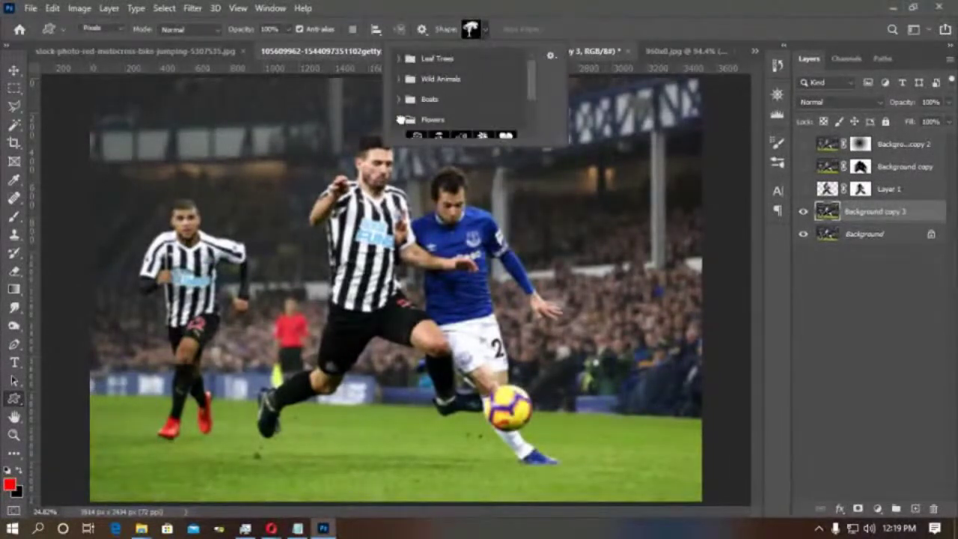
{"action": "left_click_drag", "start_coordinate": [563, 143], "coordinate": [588, 252]}
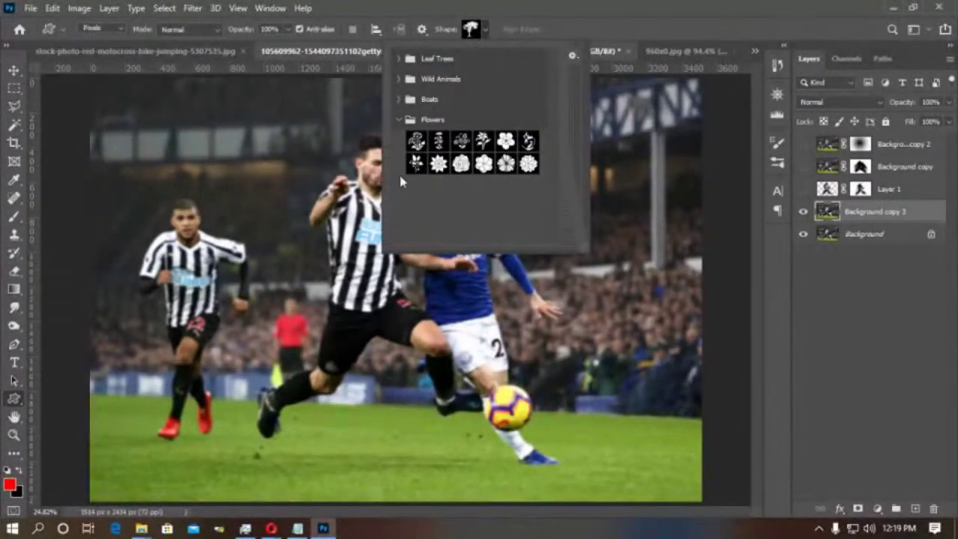
{"action": "left_click", "coordinate": [866, 174]}
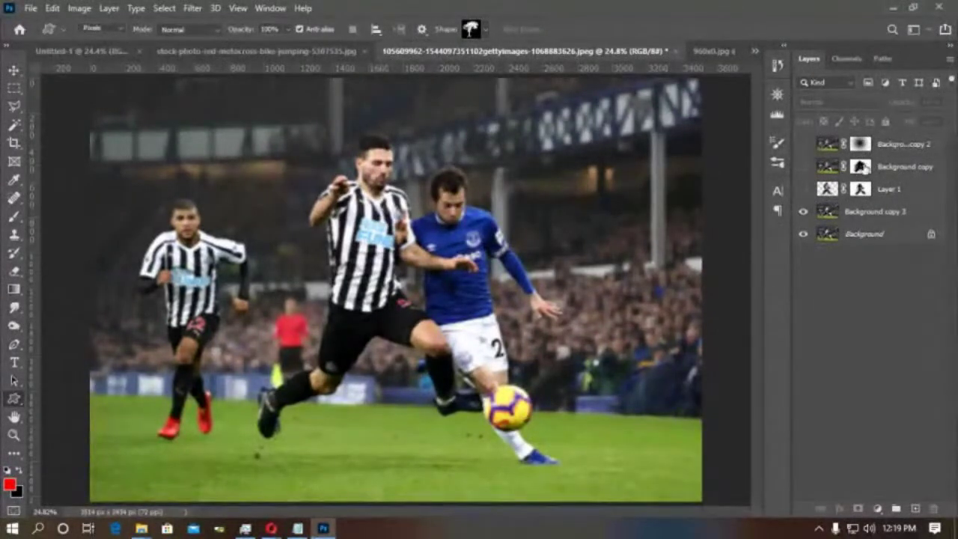
Select Background copy 3 and duplicate the Background layer as a fresh copy.
{"action": "left_click", "coordinate": [855, 213]}
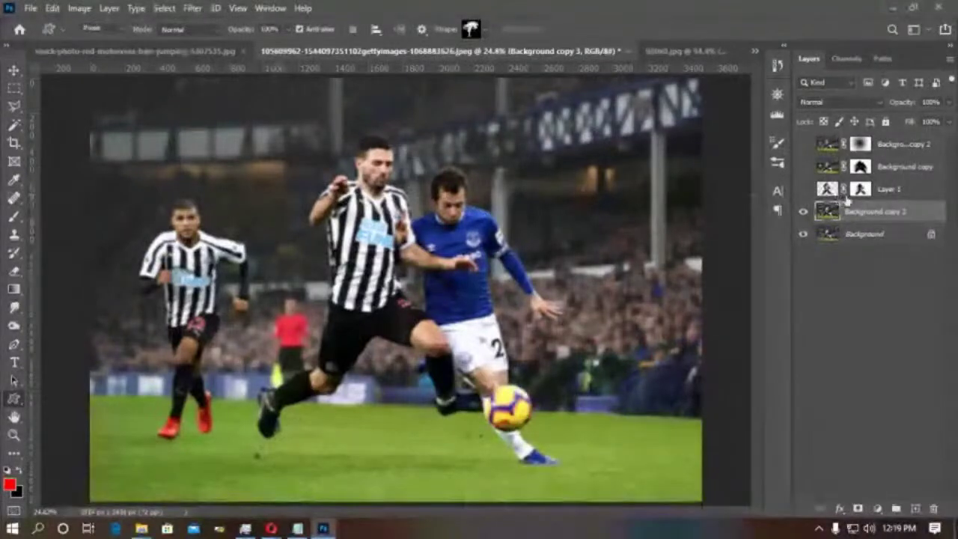
{"action": "left_click_drag", "start_coordinate": [850, 217], "coordinate": [851, 279]}
{"action": "left_click_drag", "start_coordinate": [901, 497], "coordinate": [933, 508]}
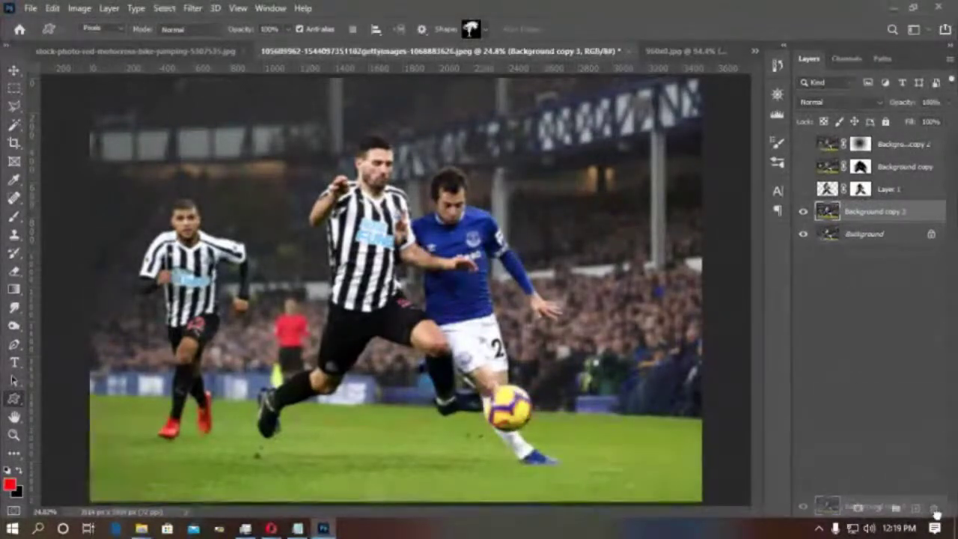
{"action": "left_click_drag", "start_coordinate": [853, 221], "coordinate": [915, 508]}
{"action": "left_click", "coordinate": [192, 9]}
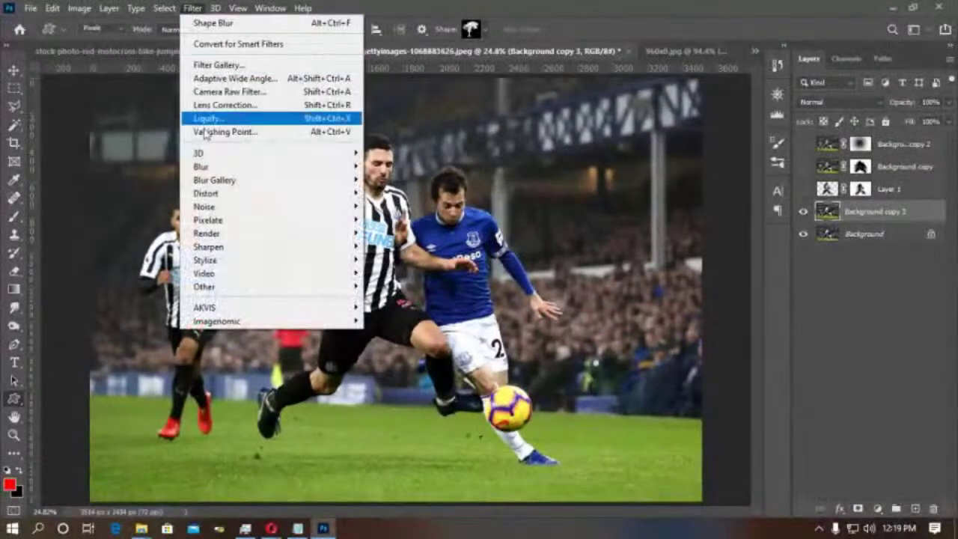
Apply Smart Blur with threshold 43.4, Medium quality, Edge Only mode and radius 32.2.
{"action": "mouse_move", "coordinate": [261, 166]}
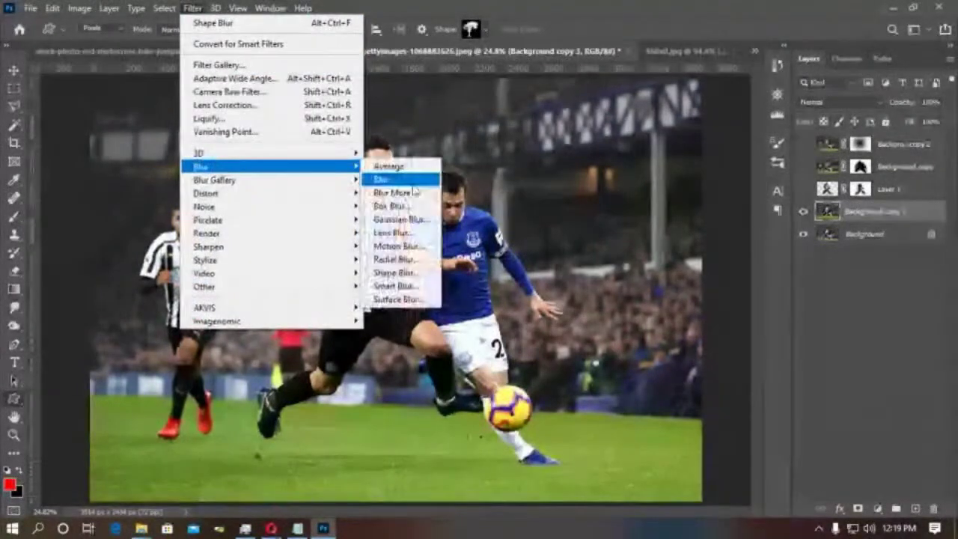
{"action": "left_click", "coordinate": [400, 286]}
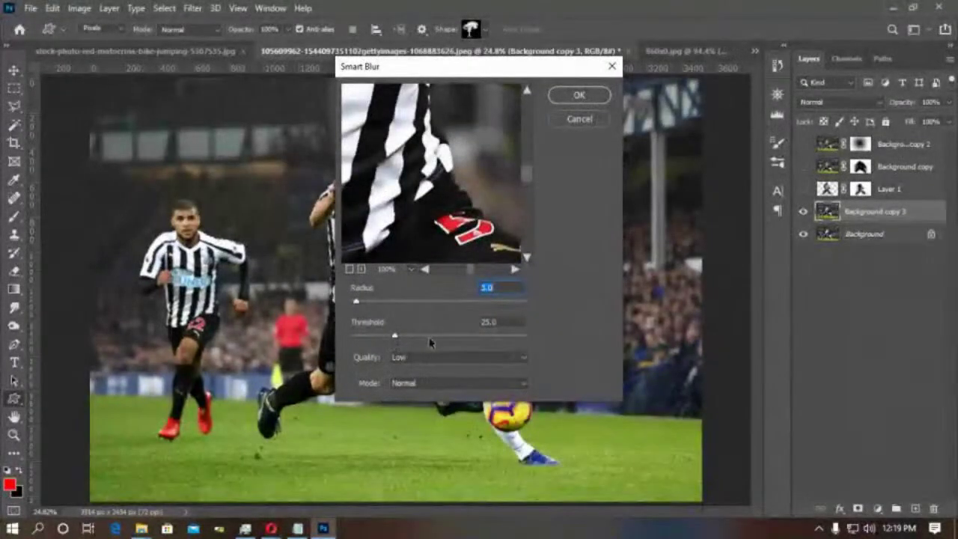
{"action": "left_click_drag", "start_coordinate": [401, 335], "coordinate": [427, 336]}
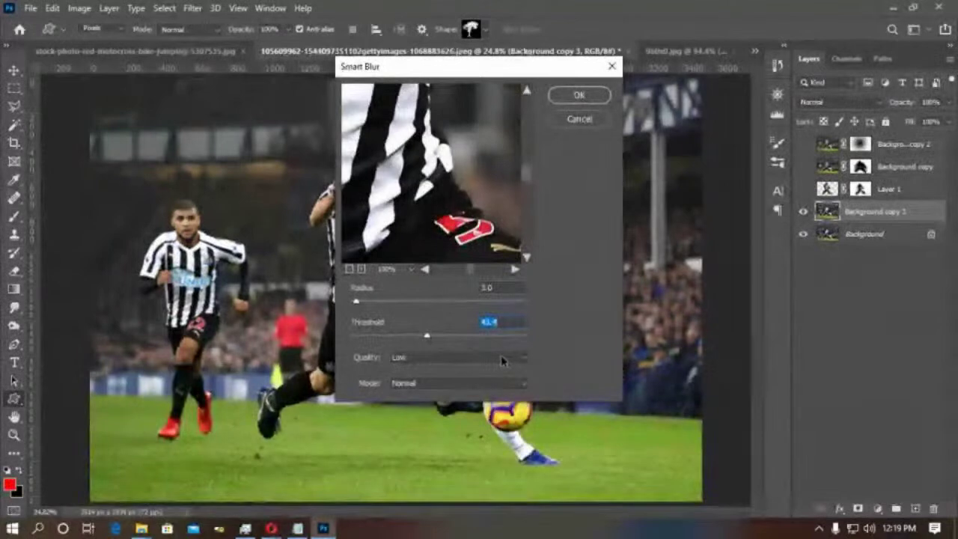
{"action": "left_click", "coordinate": [501, 359]}
{"action": "left_click", "coordinate": [416, 380]}
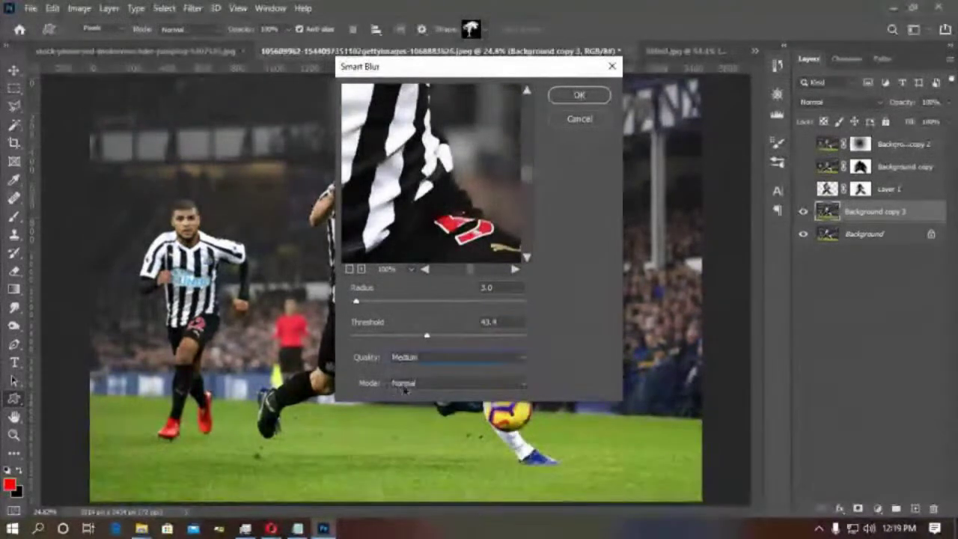
{"action": "left_click", "coordinate": [421, 383]}
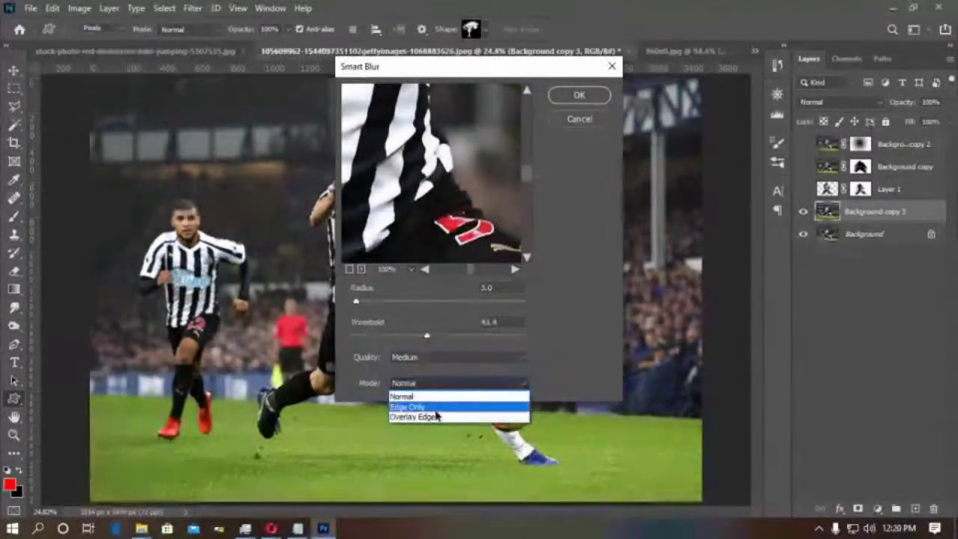
{"action": "left_click", "coordinate": [433, 416]}
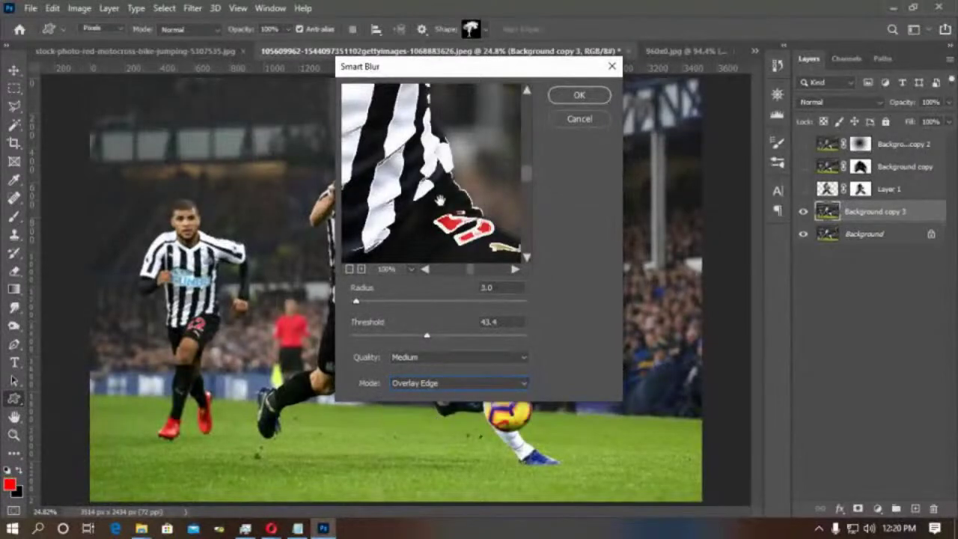
{"action": "left_click", "coordinate": [419, 383]}
{"action": "left_click", "coordinate": [421, 408]}
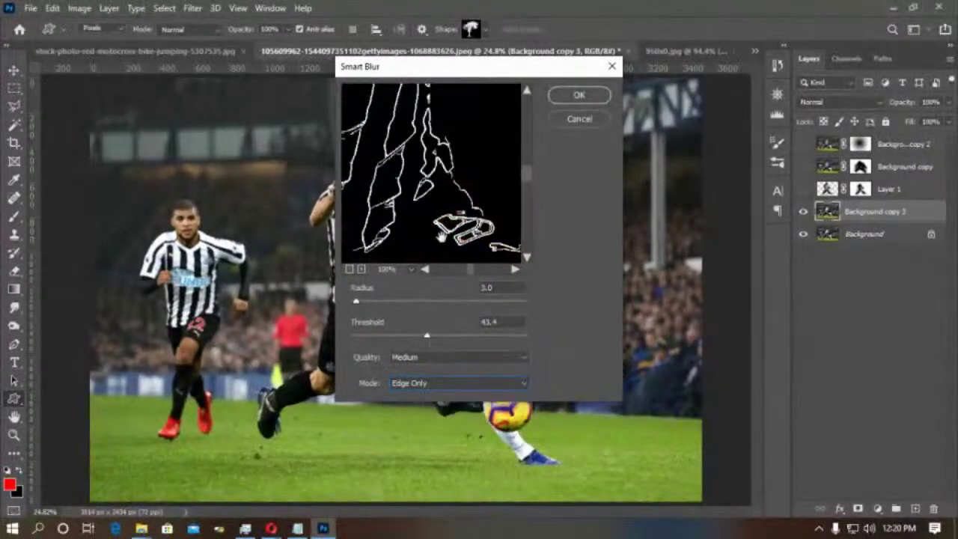
{"action": "left_click_drag", "start_coordinate": [382, 297], "coordinate": [410, 304]}
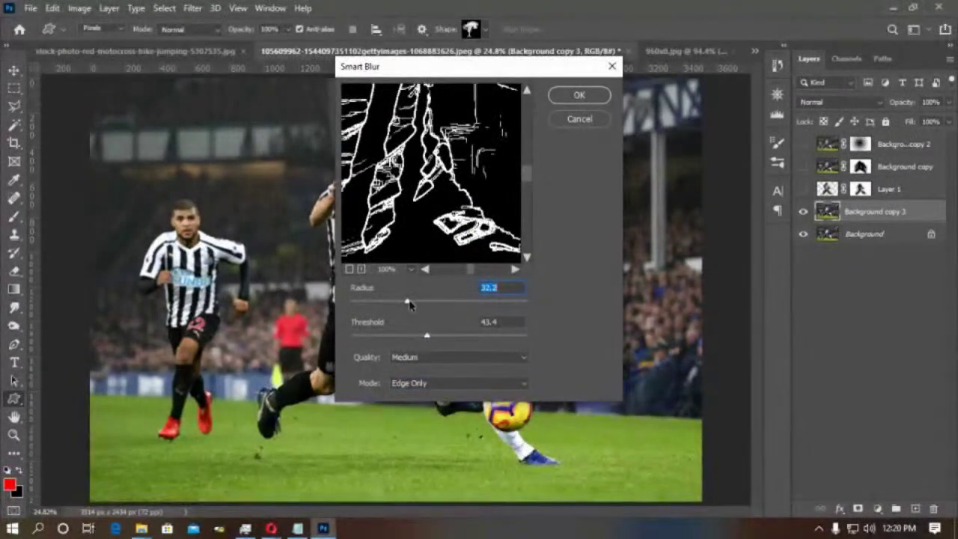
{"action": "left_click", "coordinate": [578, 95]}
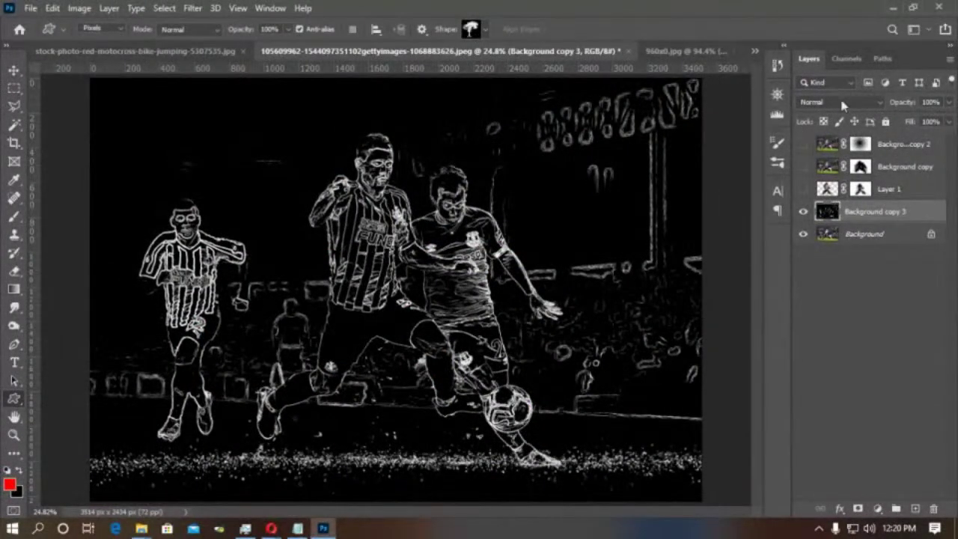
Try the edge layer in Overlay blend mode, undo it, then invert it to black lines on white.
{"action": "left_click", "coordinate": [841, 103]}
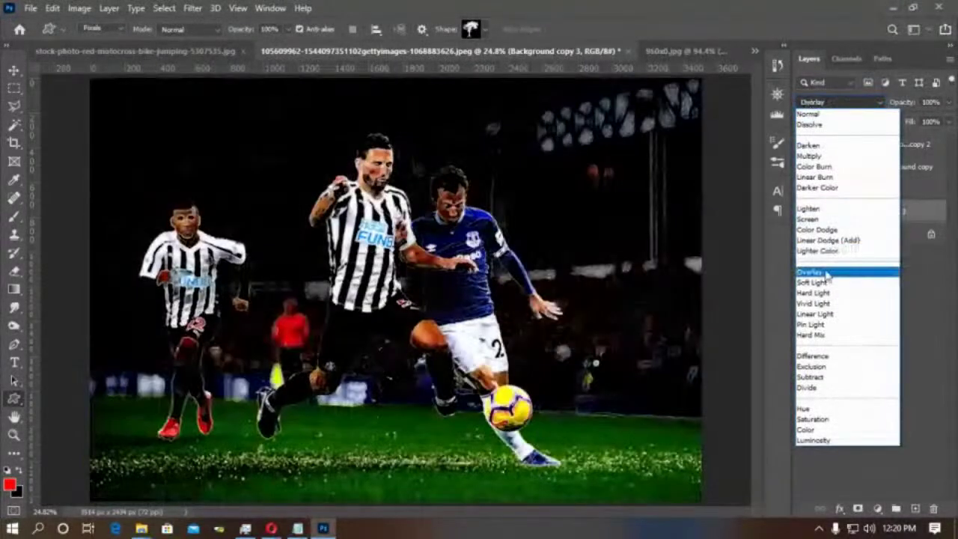
{"action": "left_click", "coordinate": [826, 274]}
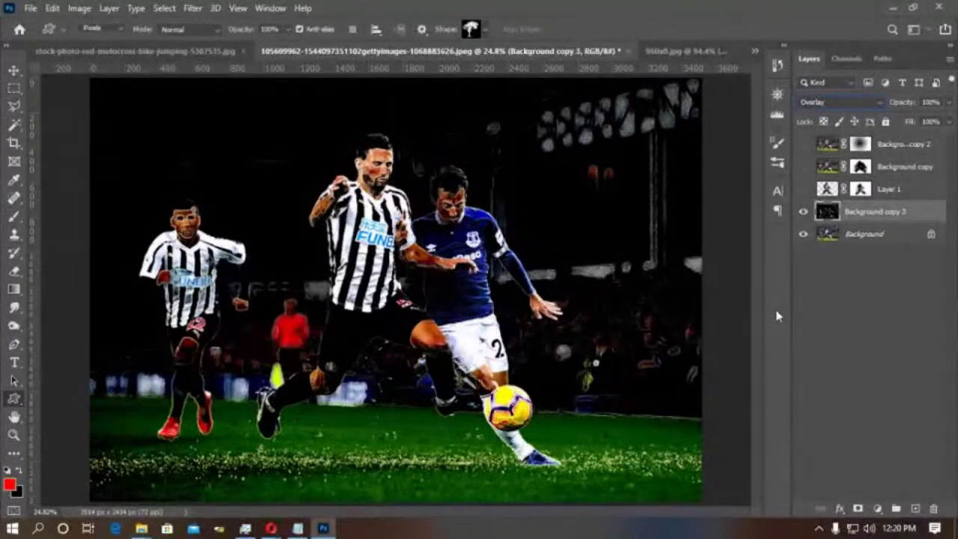
{"action": "key", "text": "ctrl+z"}
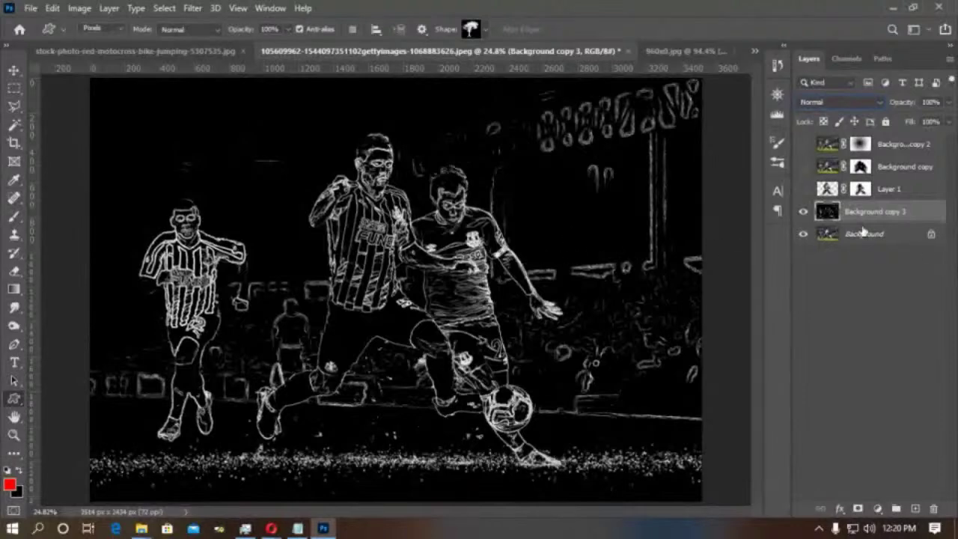
{"action": "key", "text": "ctrl+i"}
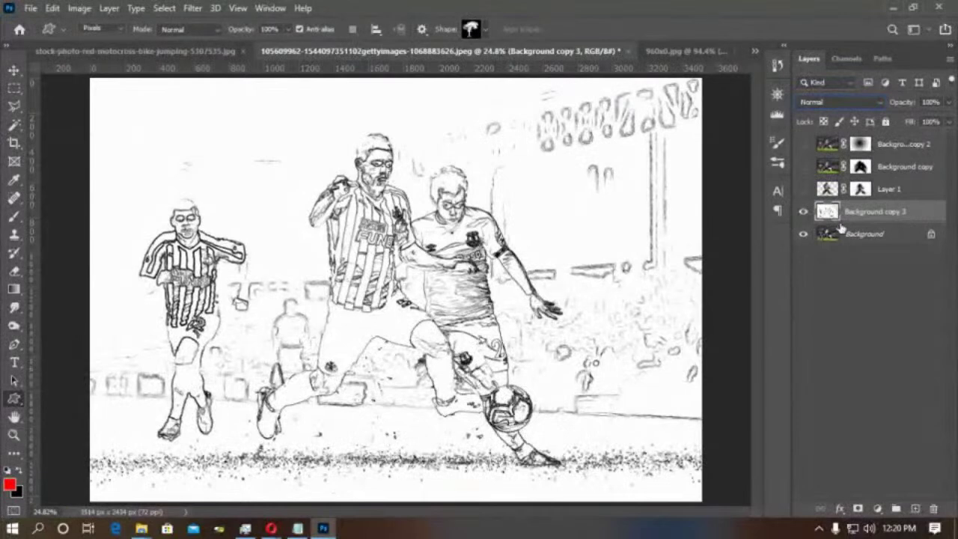
Delete Background copy 3 and make a fresh duplicate of the Background layer.
{"action": "left_click", "coordinate": [934, 508]}
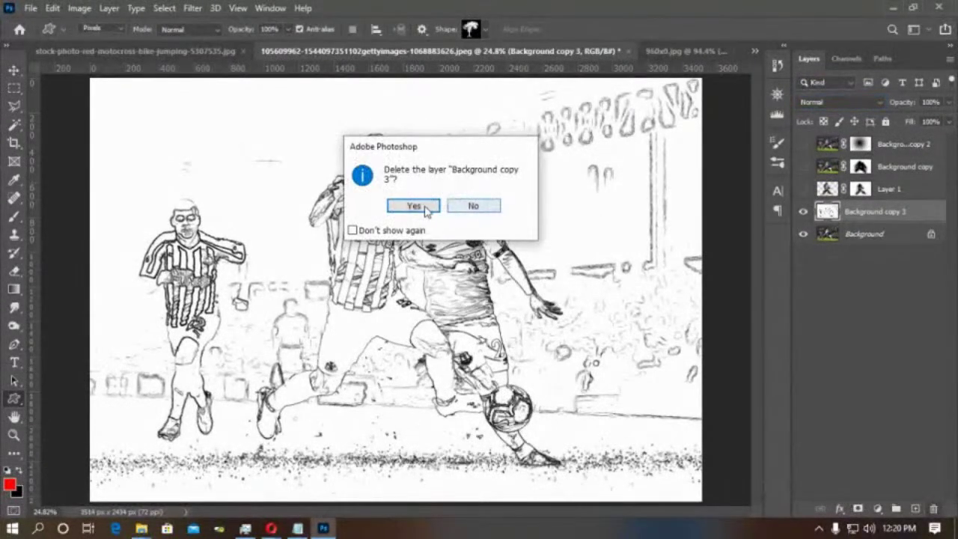
{"action": "left_click", "coordinate": [369, 206]}
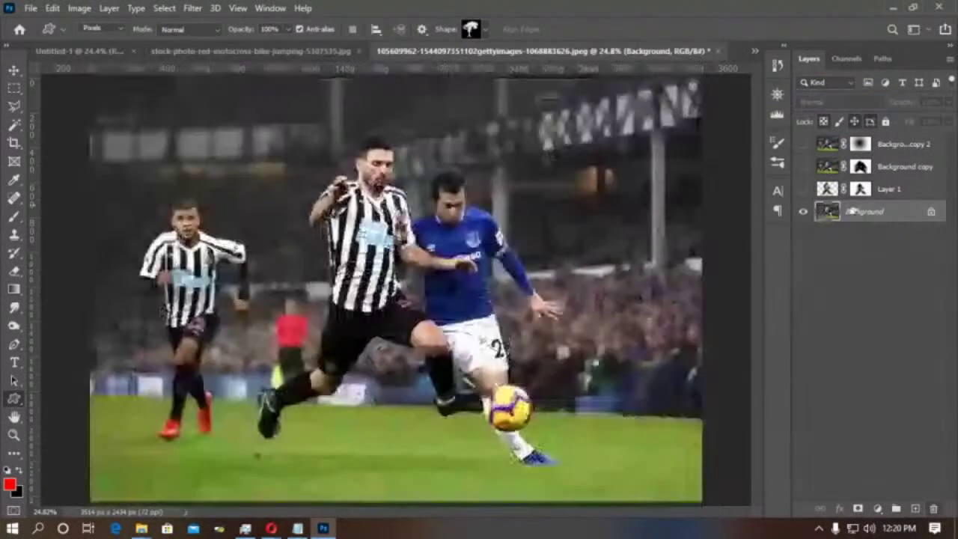
{"action": "left_click_drag", "start_coordinate": [861, 214], "coordinate": [914, 508]}
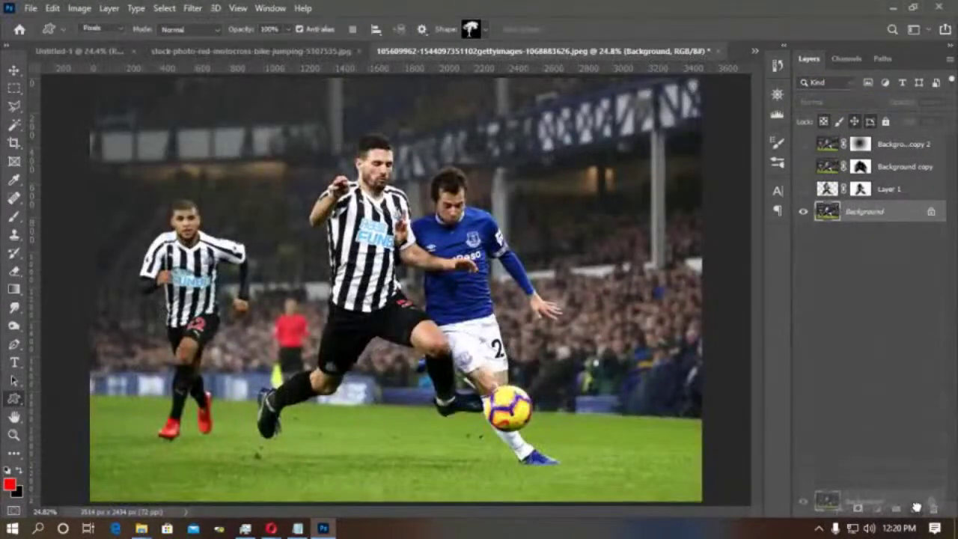
Apply an Edge Only Smart Blur with radius 4.5 and threshold 24.6, then invert the outlines.
{"action": "left_click", "coordinate": [199, 9]}
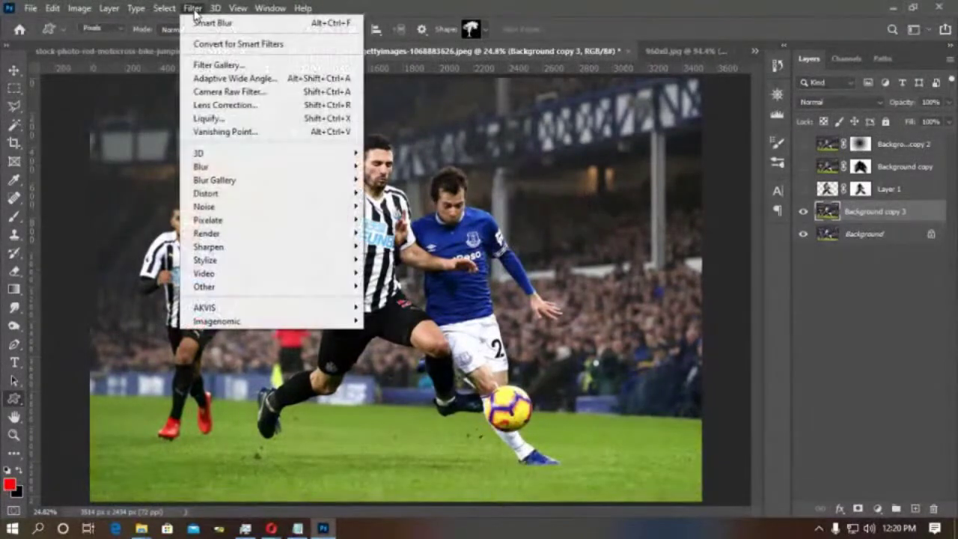
{"action": "mouse_move", "coordinate": [219, 169]}
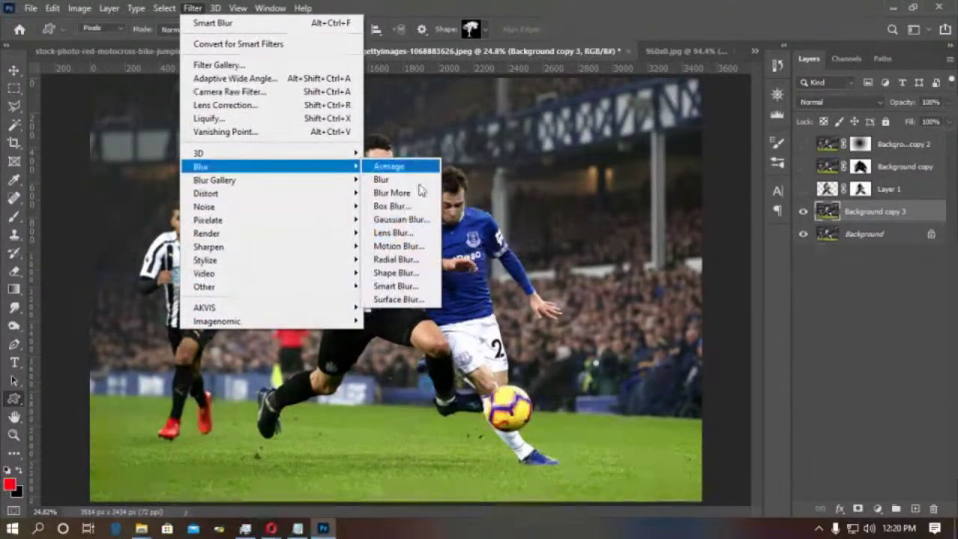
{"action": "left_click", "coordinate": [404, 287]}
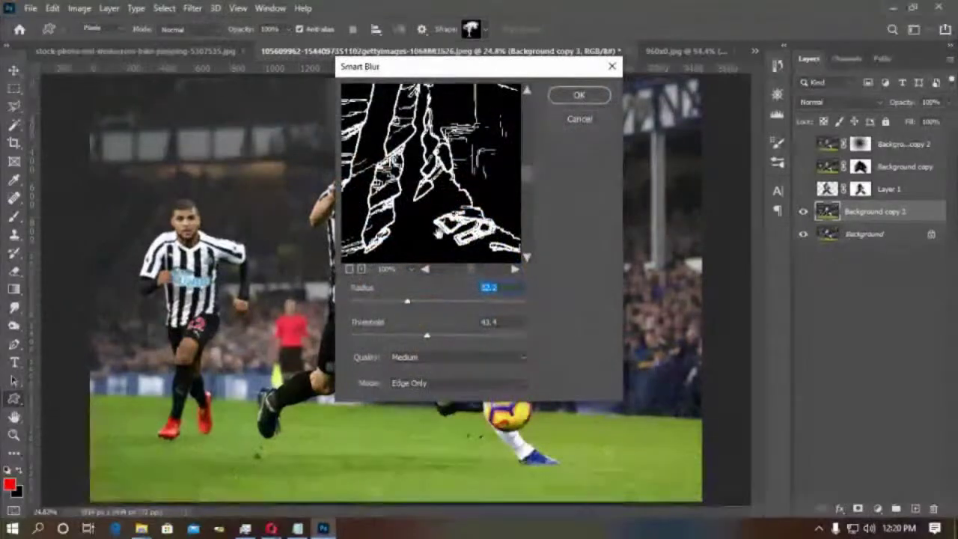
{"action": "left_click_drag", "start_coordinate": [362, 303], "coordinate": [359, 302]}
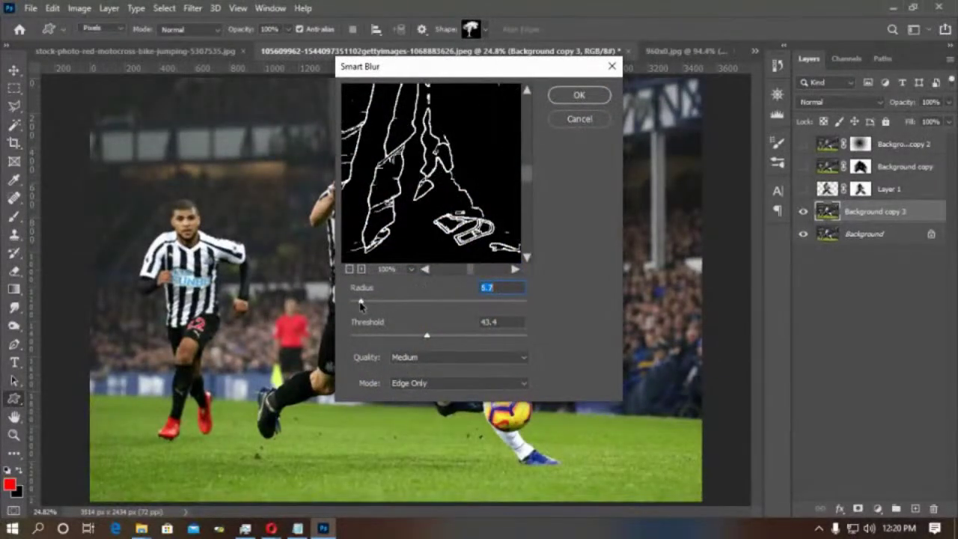
{"action": "mouse_move", "coordinate": [402, 338]}
{"action": "left_mouse_down"}
{"action": "mouse_move", "coordinate": [366, 338]}
{"action": "mouse_move", "coordinate": [429, 337]}
{"action": "mouse_move", "coordinate": [412, 339]}
{"action": "left_mouse_up"}
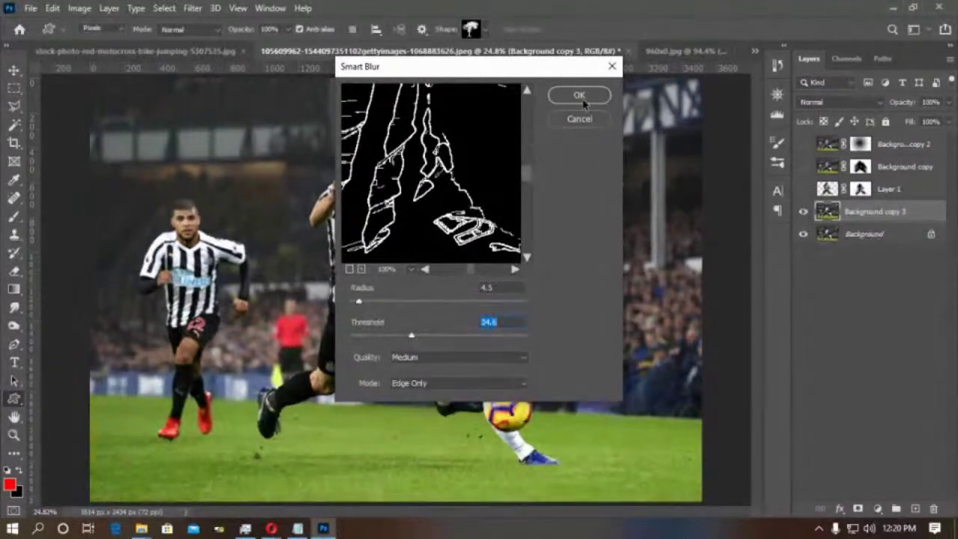
{"action": "left_click", "coordinate": [579, 96]}
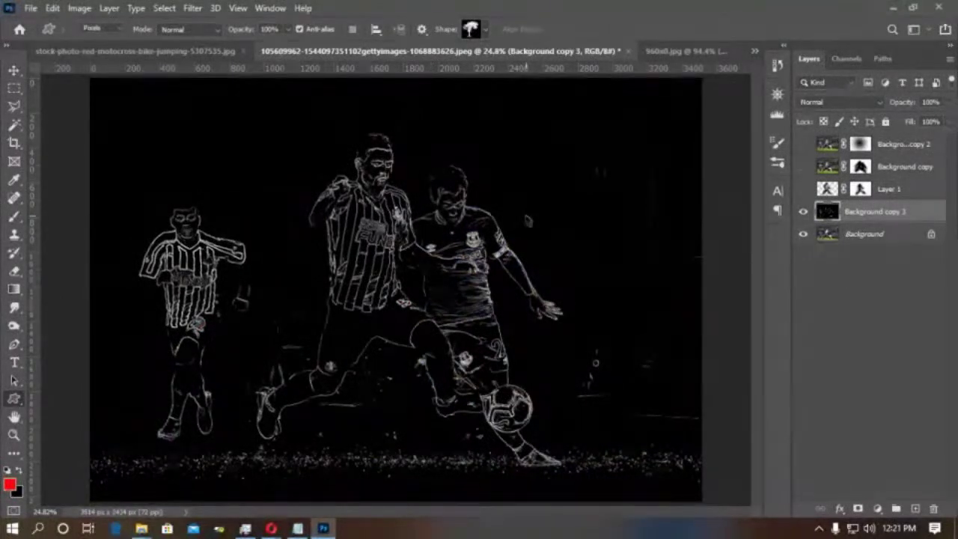
{"action": "key", "text": "ctrl+i"}
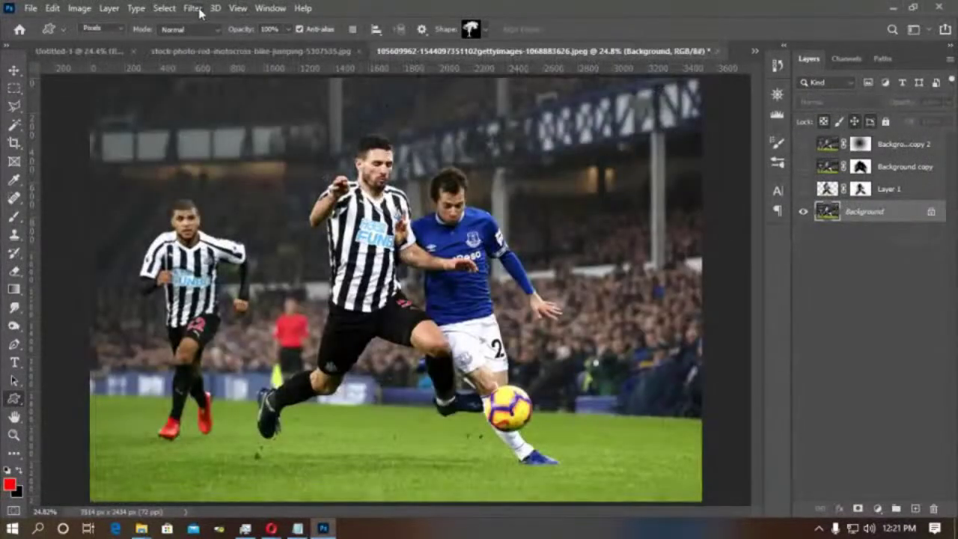
Apply a Surface Blur with threshold 15 and a much larger radius to the photo.
{"action": "left_click", "coordinate": [194, 8]}
{"action": "mouse_move", "coordinate": [214, 164]}
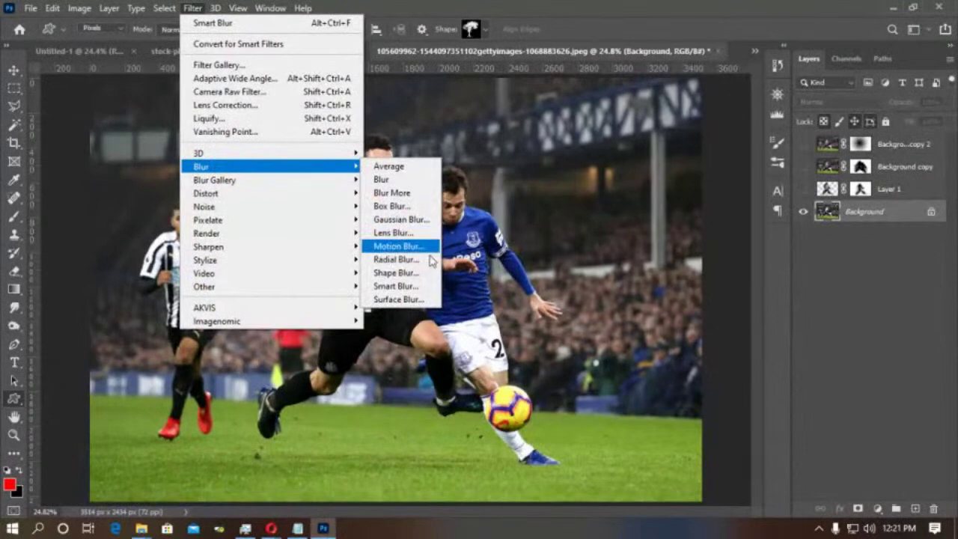
{"action": "left_click", "coordinate": [407, 300]}
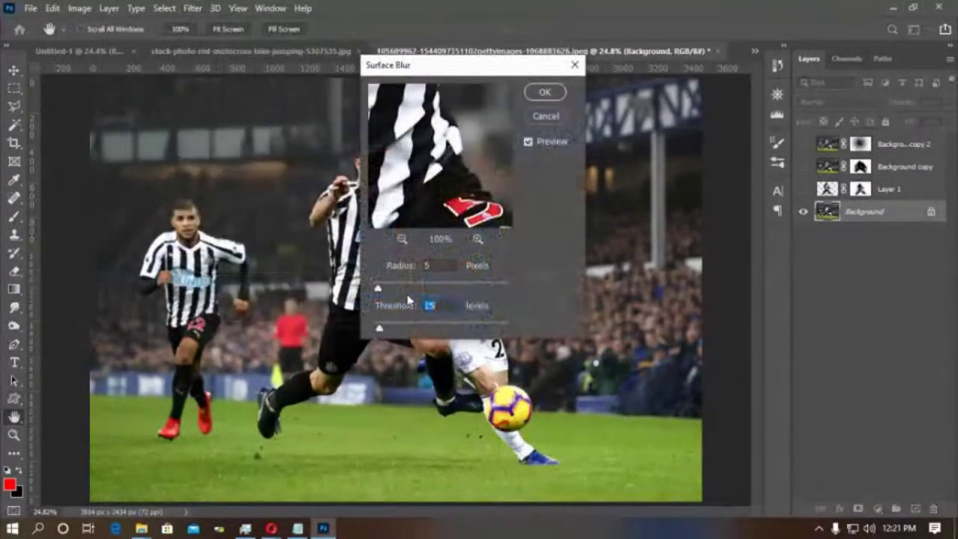
{"action": "left_click_drag", "start_coordinate": [412, 290], "coordinate": [452, 287]}
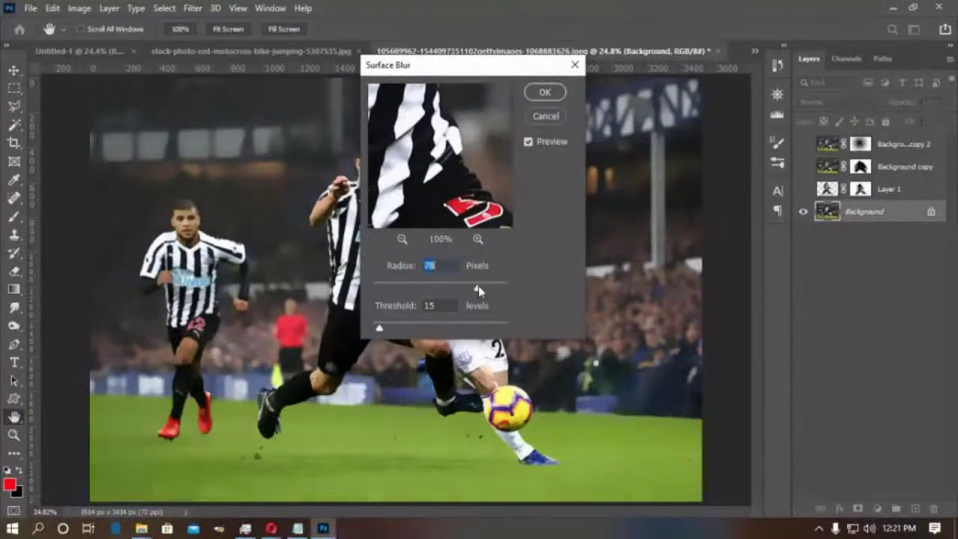
{"action": "left_click", "coordinate": [547, 92]}
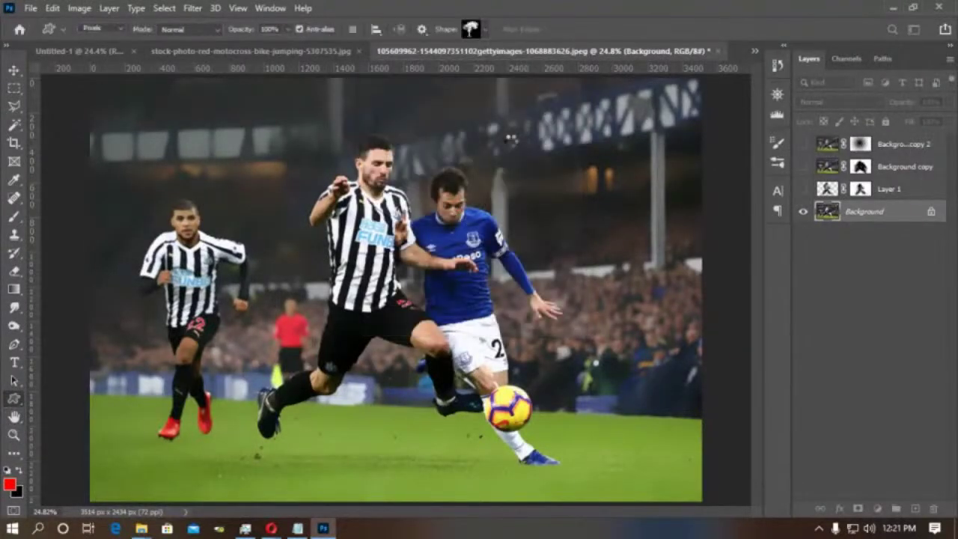
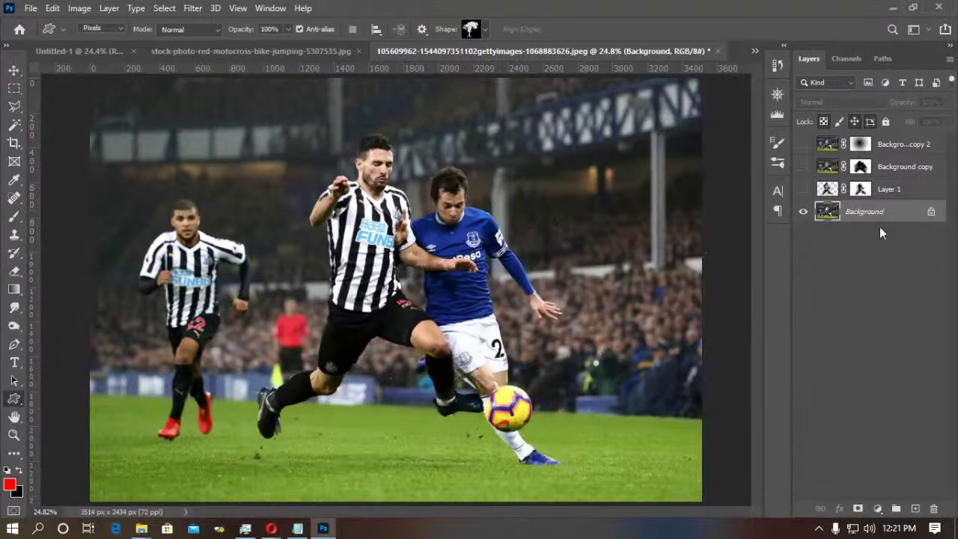
Duplicate the soccer photo's Background layer and browse the Filter menu without applying anything.
{"action": "left_click_drag", "start_coordinate": [874, 218], "coordinate": [914, 508]}
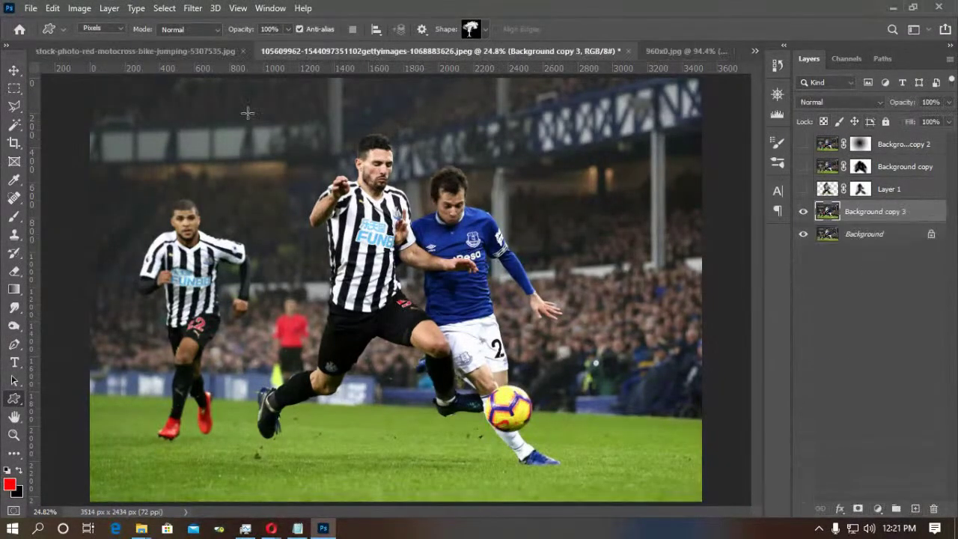
{"action": "left_click", "coordinate": [193, 8]}
{"action": "mouse_move", "coordinate": [206, 193]}
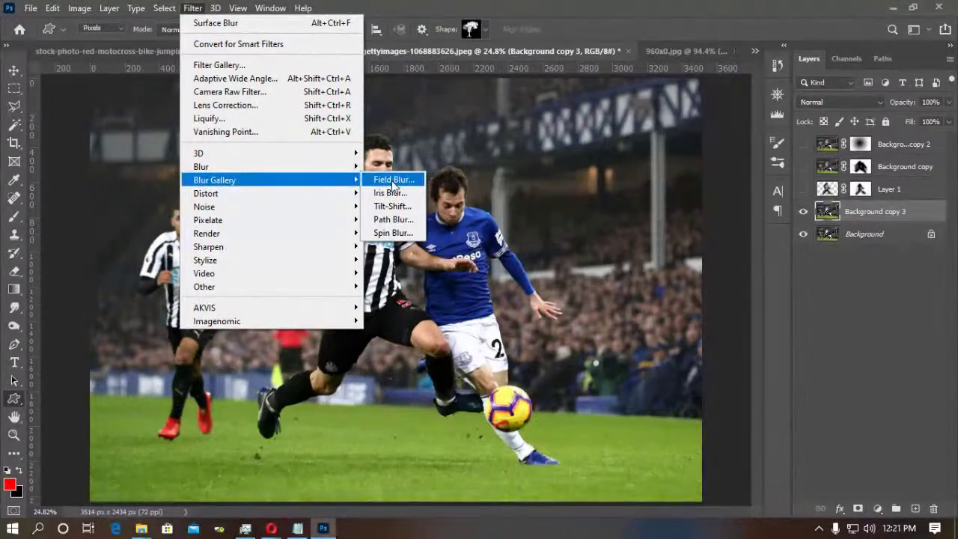
{"action": "left_click", "coordinate": [712, 233]}
Open river.jpg, the photo of the celebrating player in yellow.
{"action": "key", "text": "ctrl+o"}
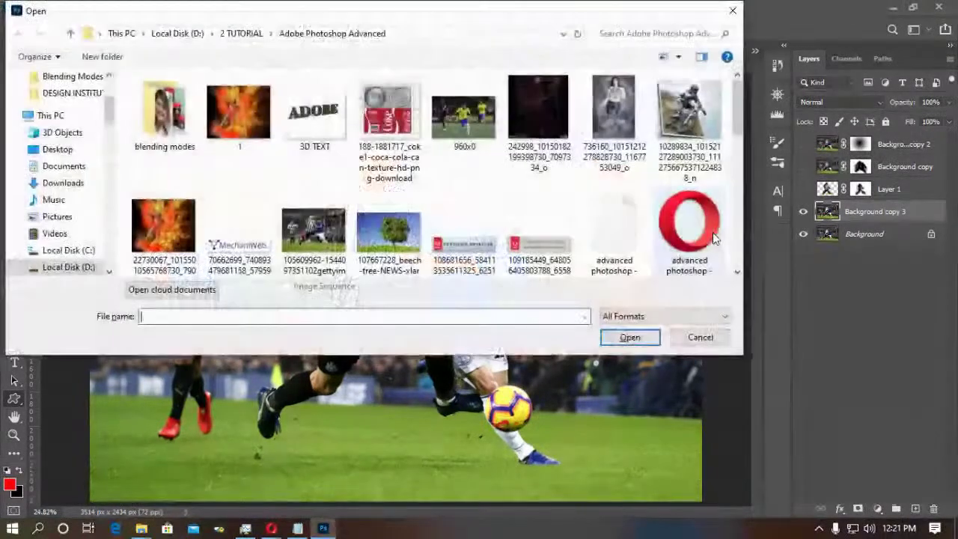
{"action": "scroll", "coordinate": [482, 178], "scroll_direction": "down", "scroll_amount": 6}
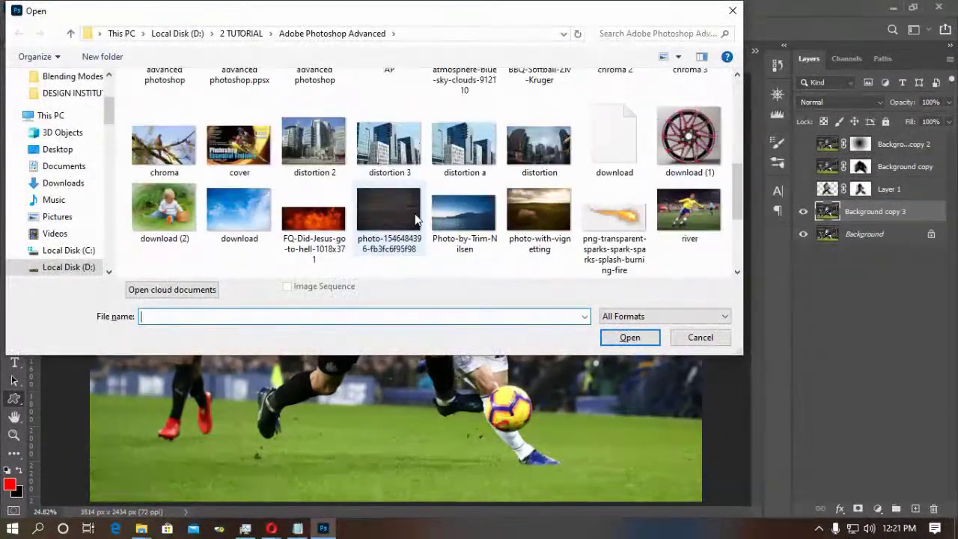
{"action": "scroll", "coordinate": [565, 250], "scroll_direction": "down", "scroll_amount": 2}
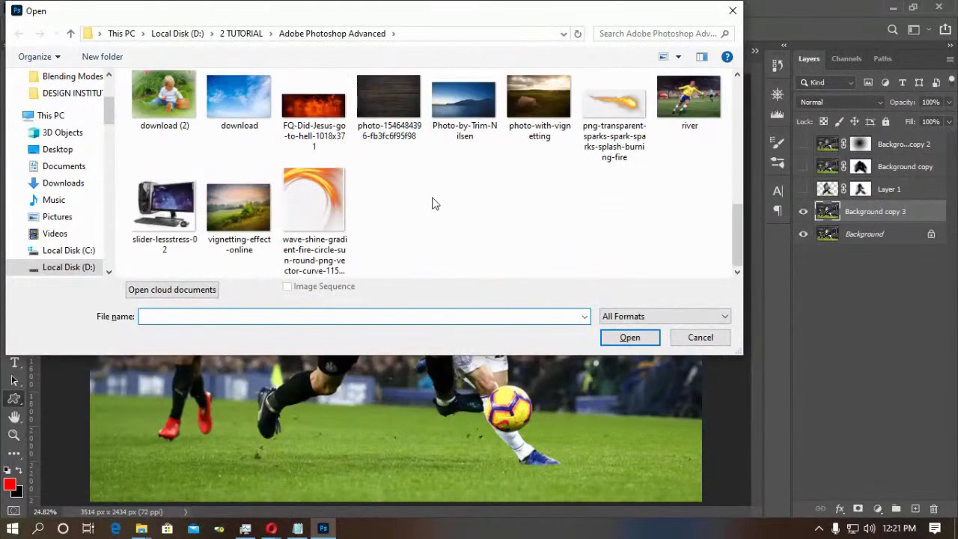
{"action": "left_click", "coordinate": [689, 97]}
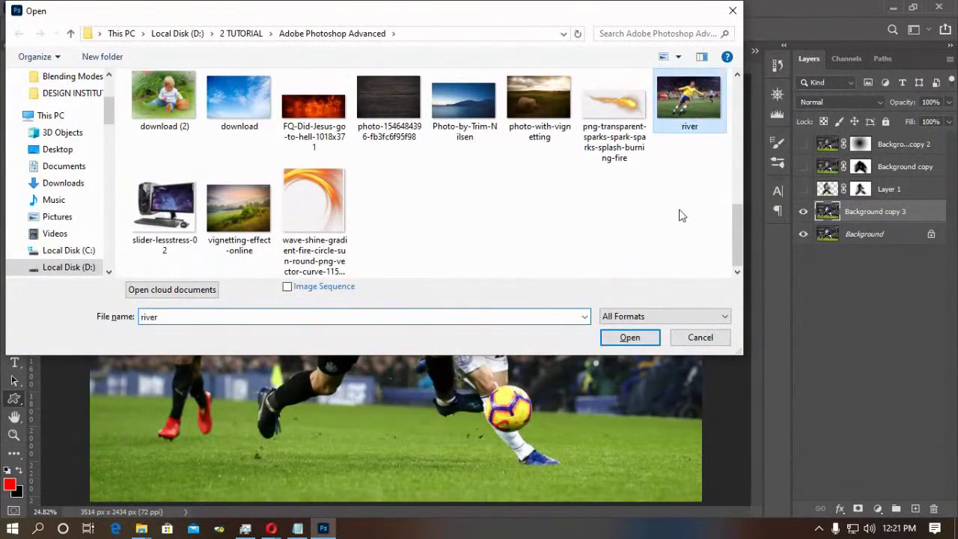
{"action": "left_click", "coordinate": [630, 337]}
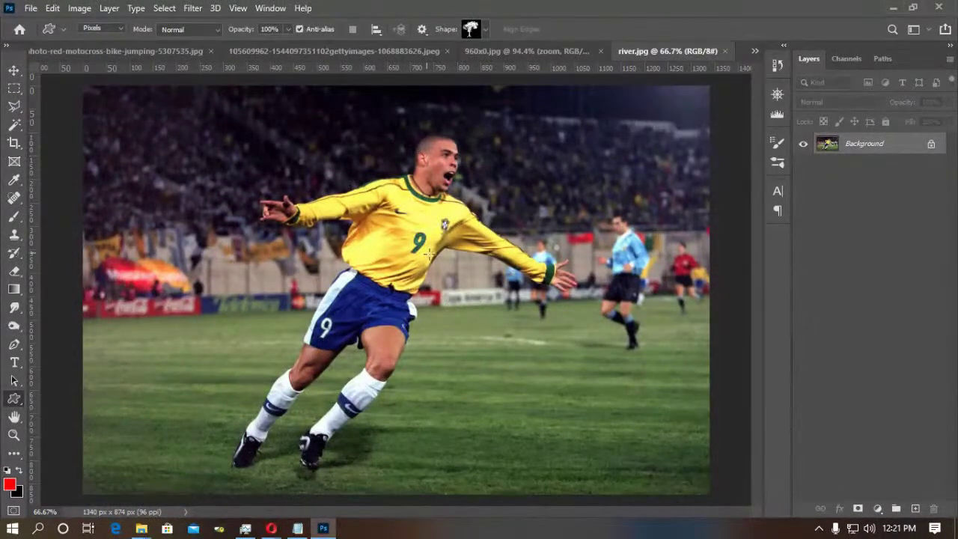
Duplicate the river photo's Background layer and start a Field Blur on the copy.
{"action": "left_click_drag", "start_coordinate": [838, 146], "coordinate": [915, 508]}
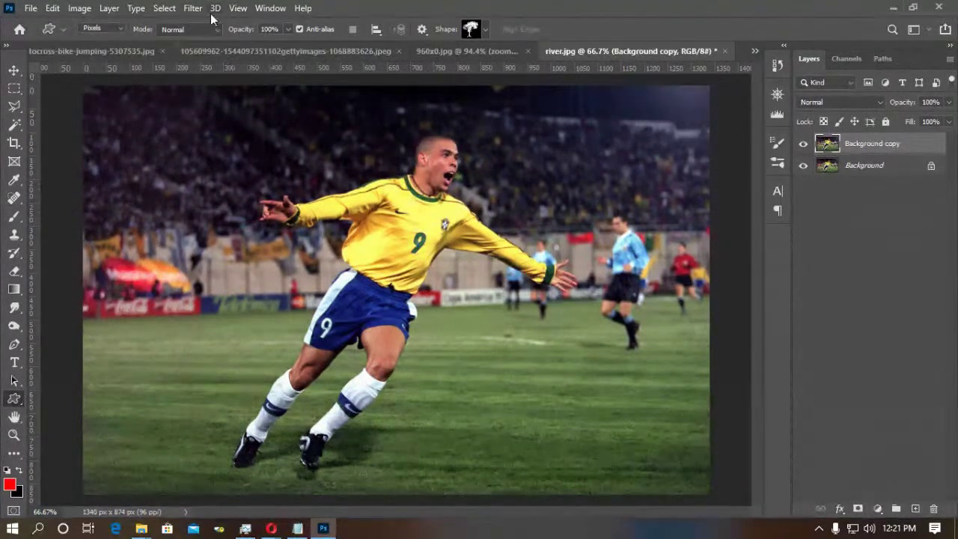
{"action": "left_click", "coordinate": [192, 9]}
{"action": "mouse_move", "coordinate": [221, 183]}
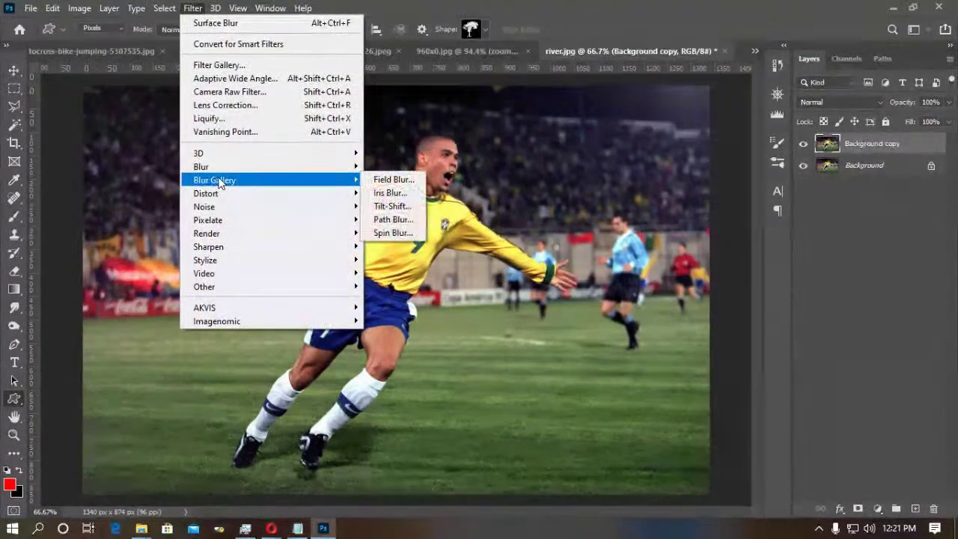
{"action": "left_click", "coordinate": [393, 179]}
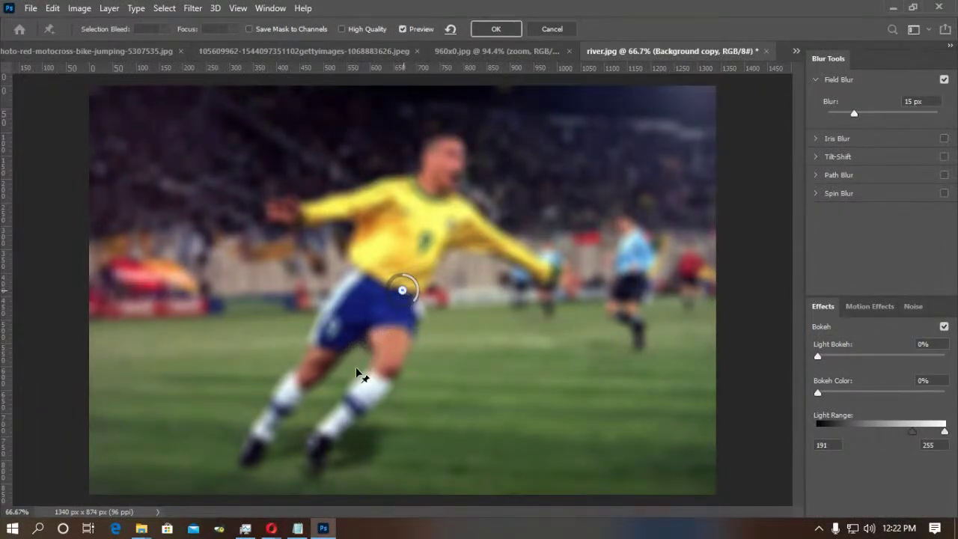
Place blur pins on the player, his feet and the Uruguay player at 8 px, apply, and hide the layer.
{"action": "left_click_drag", "start_coordinate": [399, 291], "coordinate": [443, 191]}
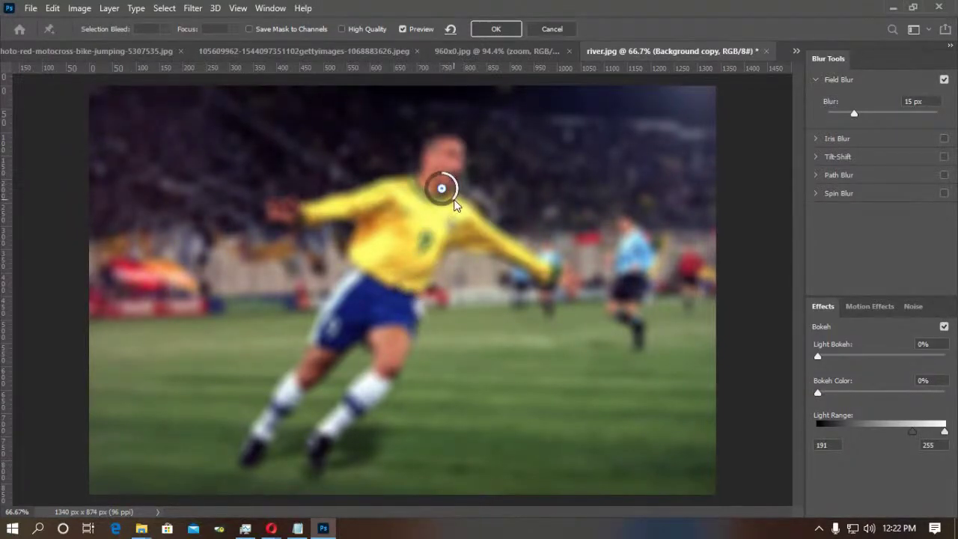
{"action": "left_click_drag", "start_coordinate": [454, 205], "coordinate": [448, 178]}
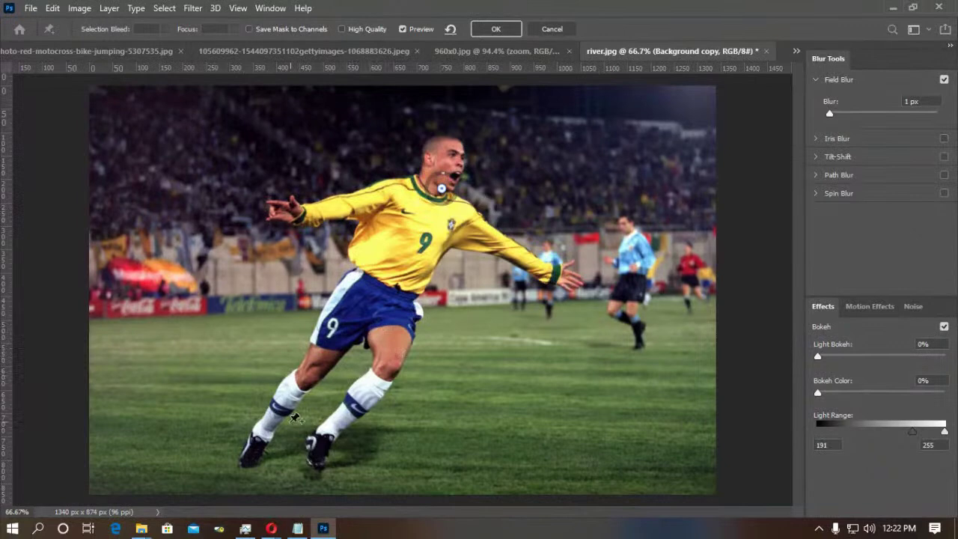
{"action": "left_click", "coordinate": [294, 436]}
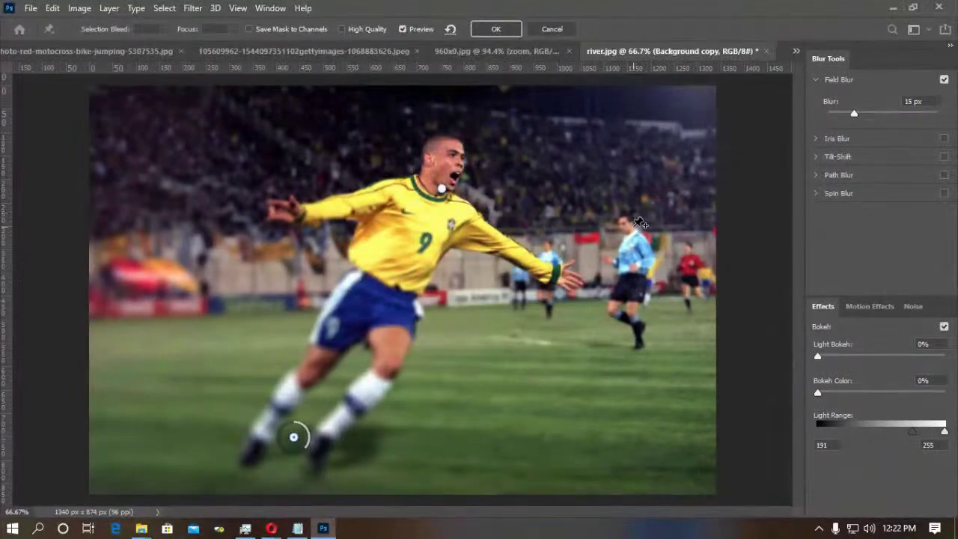
{"action": "left_click", "coordinate": [633, 224]}
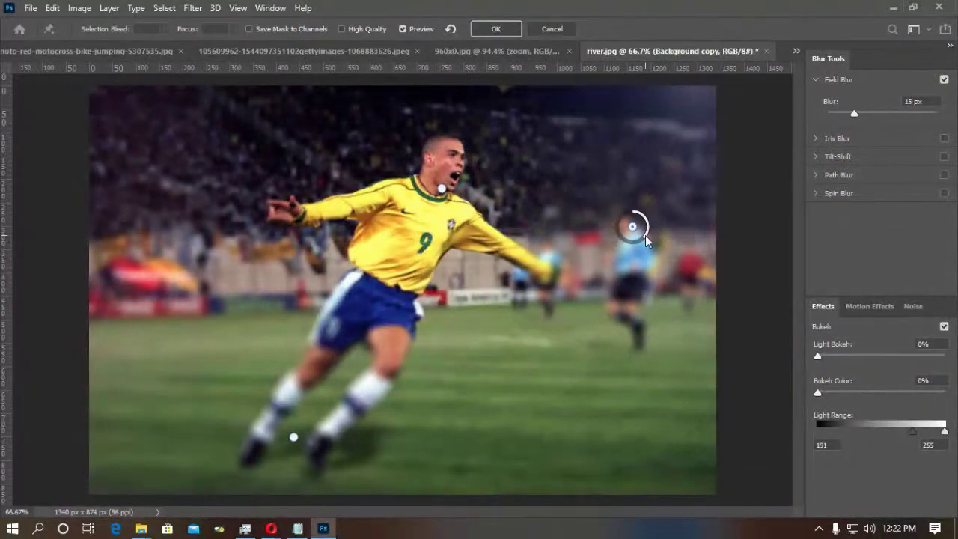
{"action": "left_click_drag", "start_coordinate": [644, 242], "coordinate": [648, 230]}
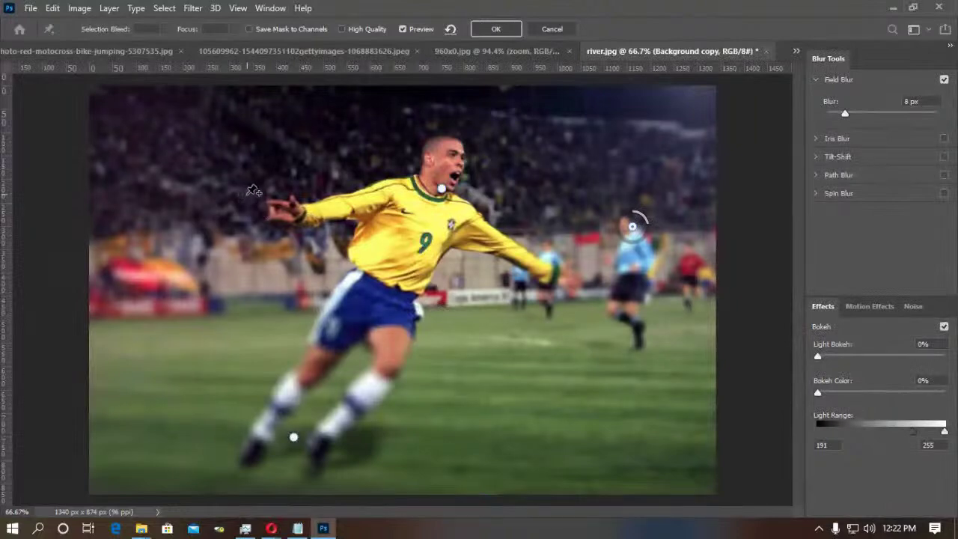
{"action": "left_click", "coordinate": [496, 30]}
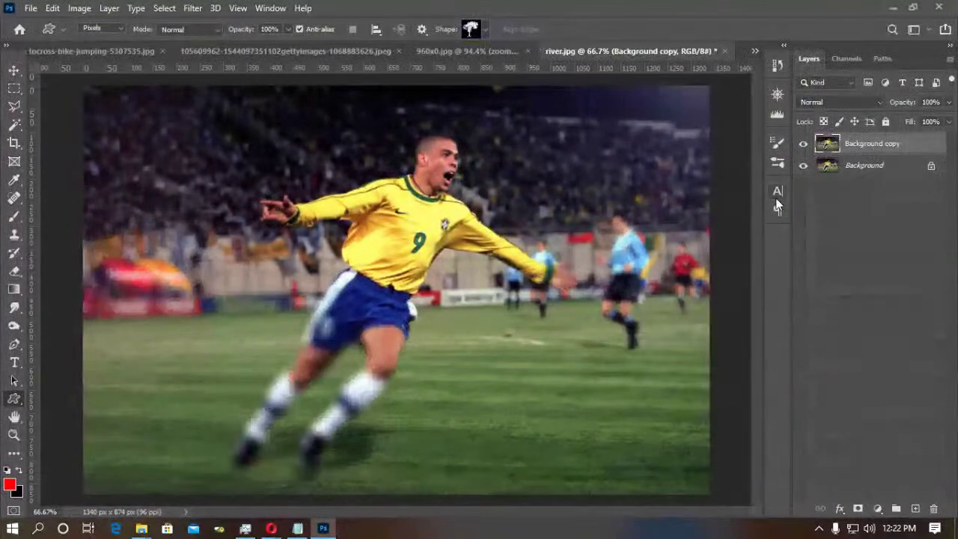
{"action": "left_click", "coordinate": [803, 144]}
{"action": "left_click", "coordinate": [804, 146]}
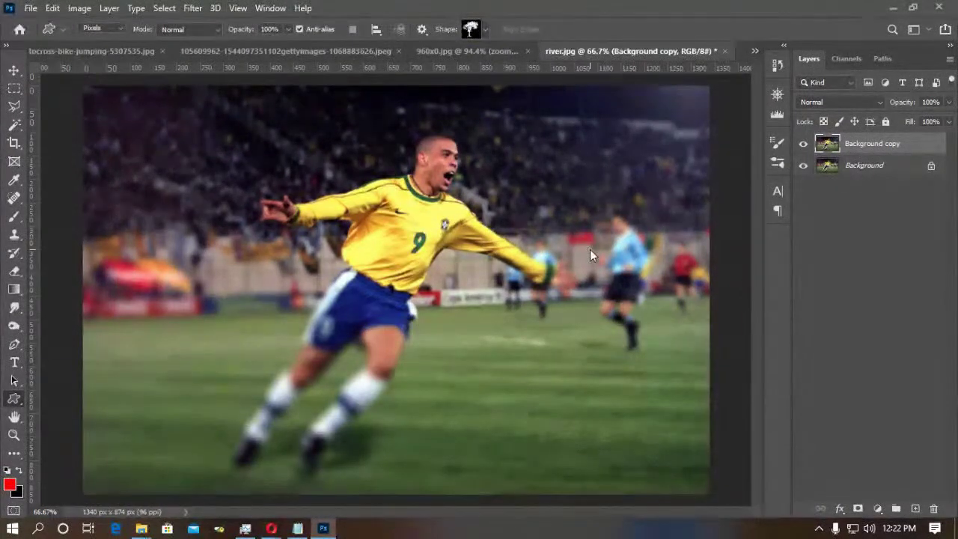
{"action": "key", "text": "ctrl+o"}
{"action": "scroll", "coordinate": [557, 252], "scroll_direction": "down", "scroll_amount": 2}
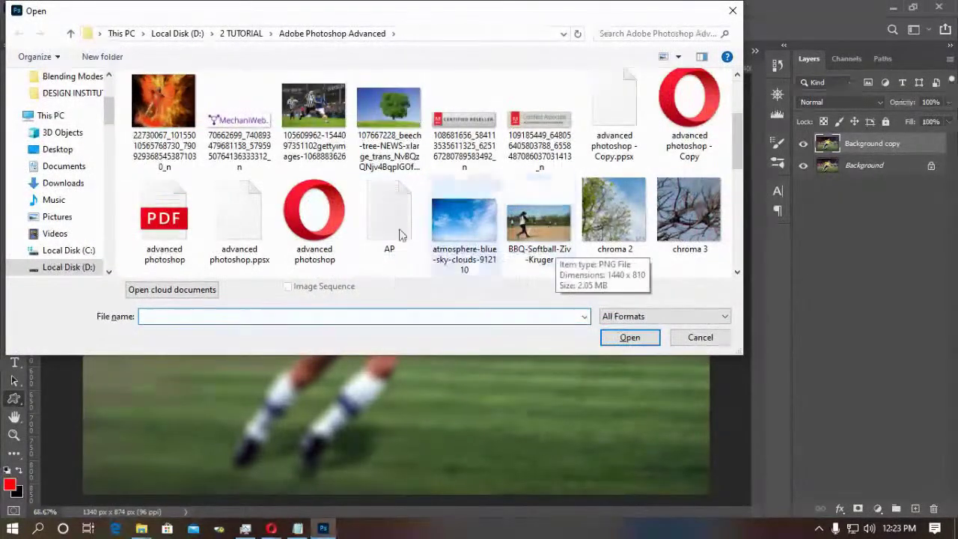
{"action": "scroll", "coordinate": [614, 217], "scroll_direction": "down", "scroll_amount": 3}
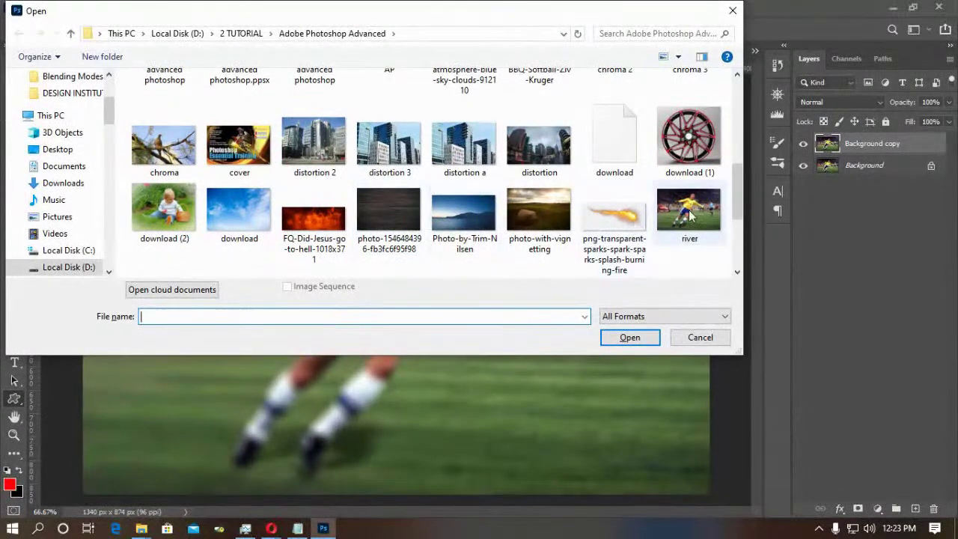
{"action": "left_click", "coordinate": [255, 35]}
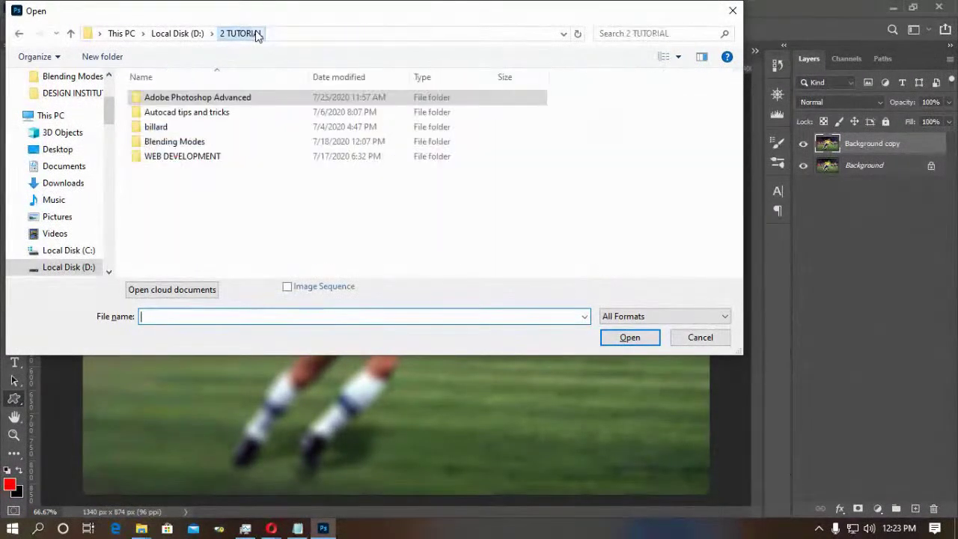
{"action": "double_click", "coordinate": [235, 95]}
{"action": "double_click", "coordinate": [179, 110]}
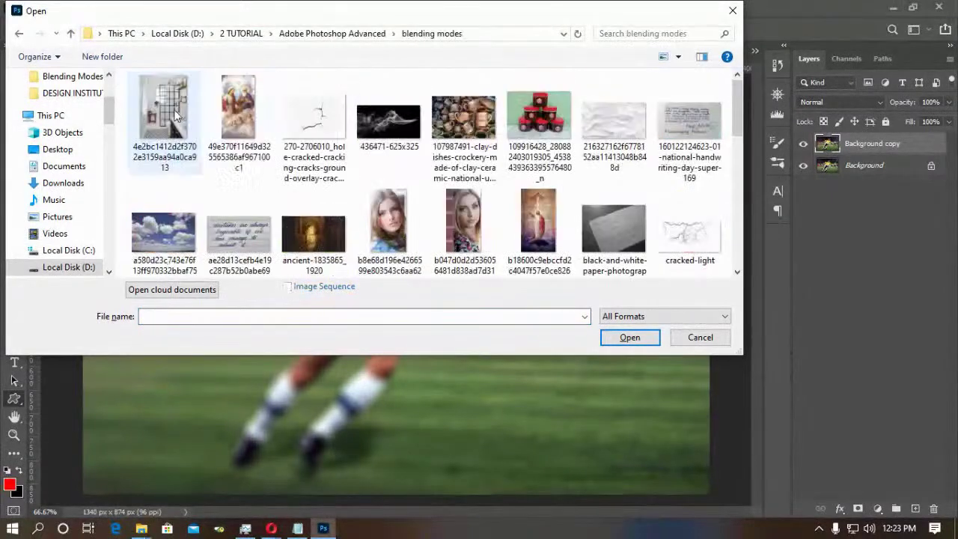
{"action": "scroll", "coordinate": [303, 221], "scroll_direction": "down", "scroll_amount": 10}
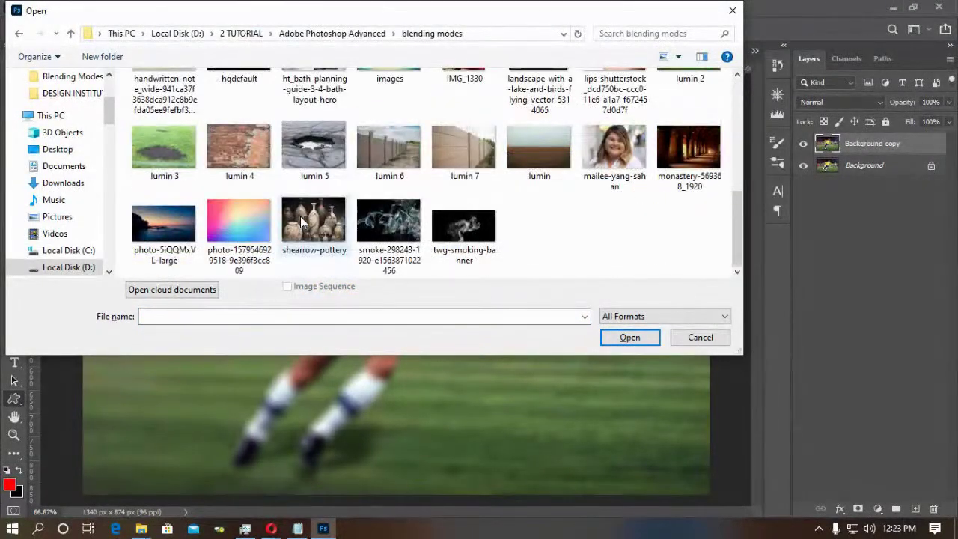
{"action": "left_click", "coordinate": [697, 341]}
{"action": "mouse_move", "coordinate": [271, 529]}
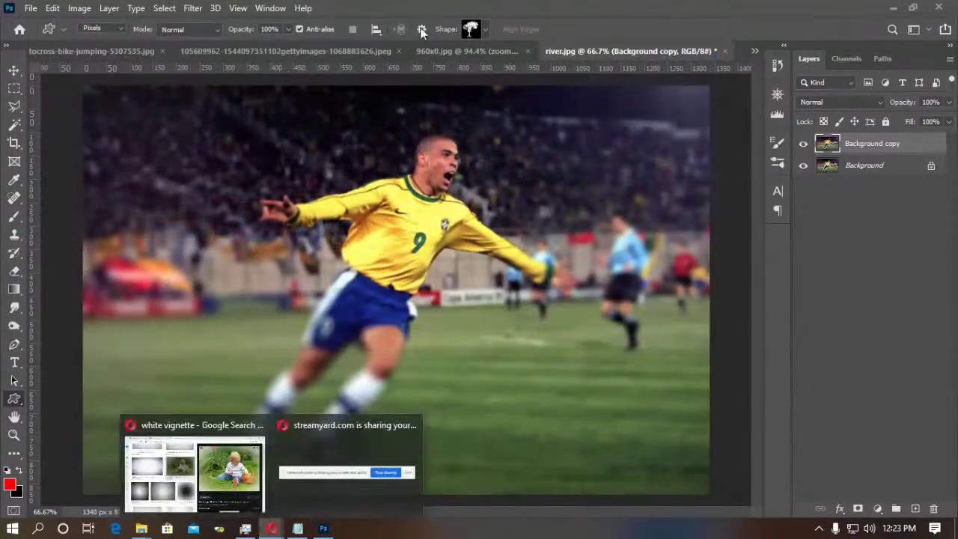
{"action": "left_click", "coordinate": [235, 442]}
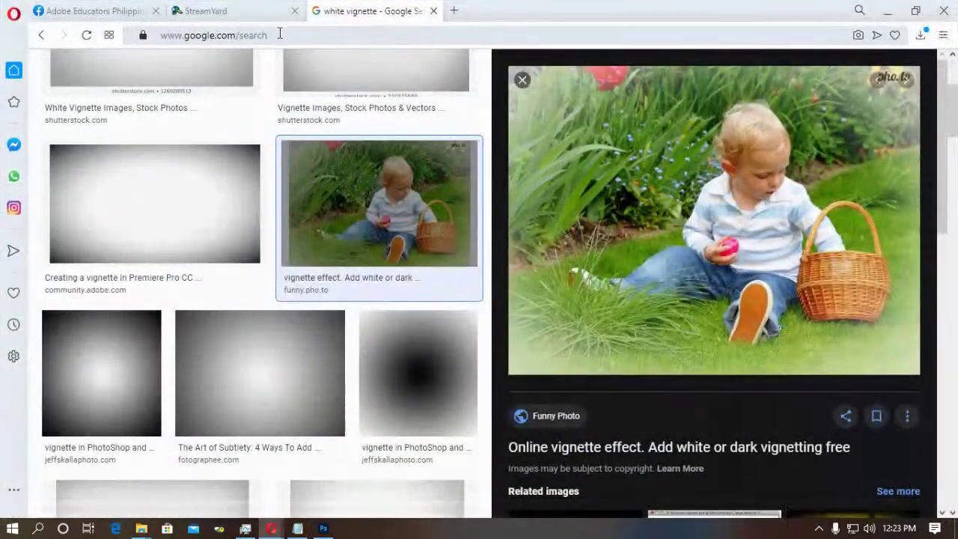
Search Google for 'mountain' in Opera and show the image results.
{"action": "left_click", "coordinate": [278, 37]}
{"action": "type", "text": "mountain"}
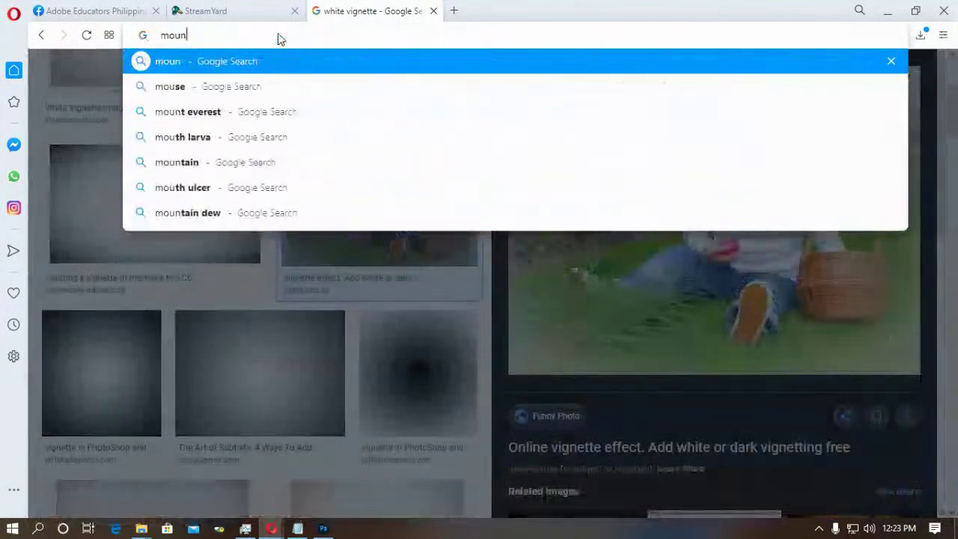
{"action": "key", "text": "Return"}
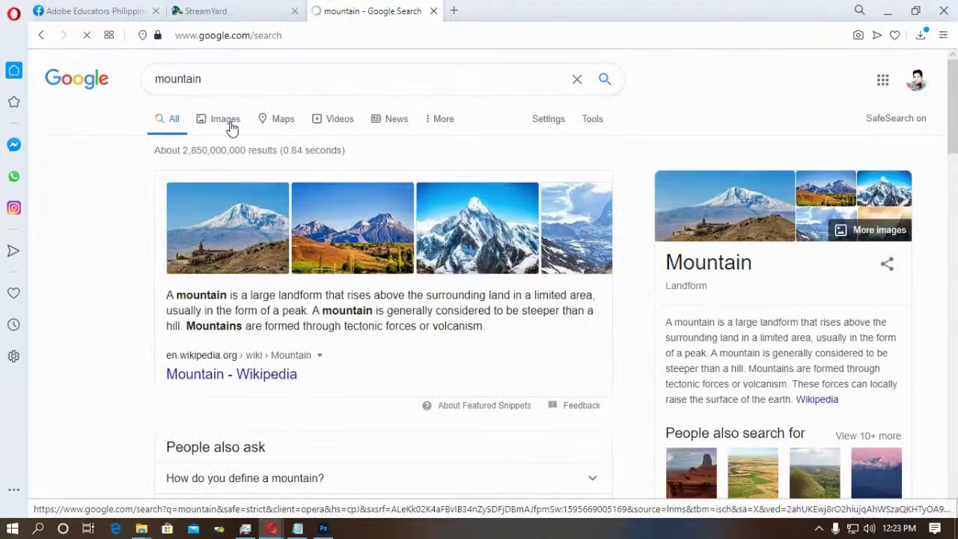
{"action": "left_click", "coordinate": [232, 126]}
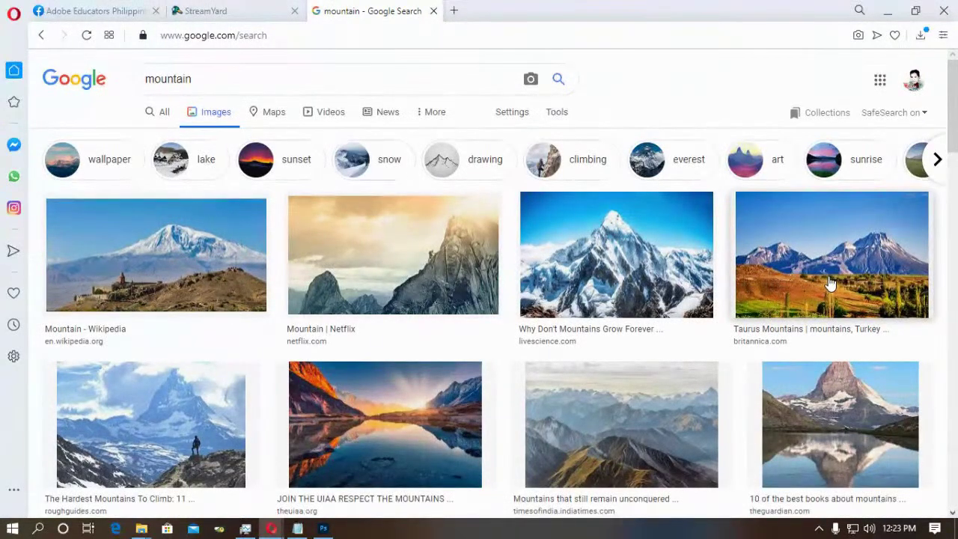
Save the sunset mountain-lake reflection image to disk as JPEG and return to Photoshop.
{"action": "left_click", "coordinate": [394, 439]}
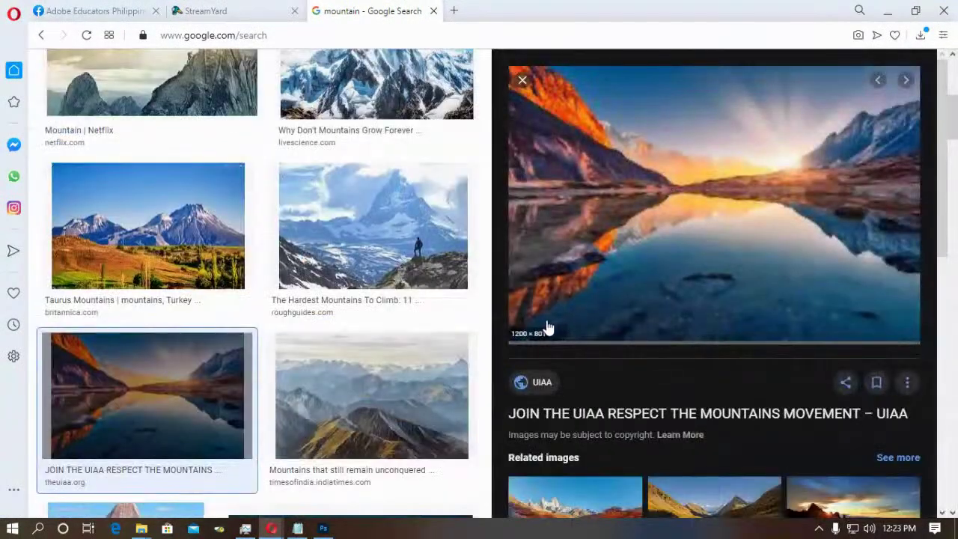
{"action": "right_click", "coordinate": [678, 178]}
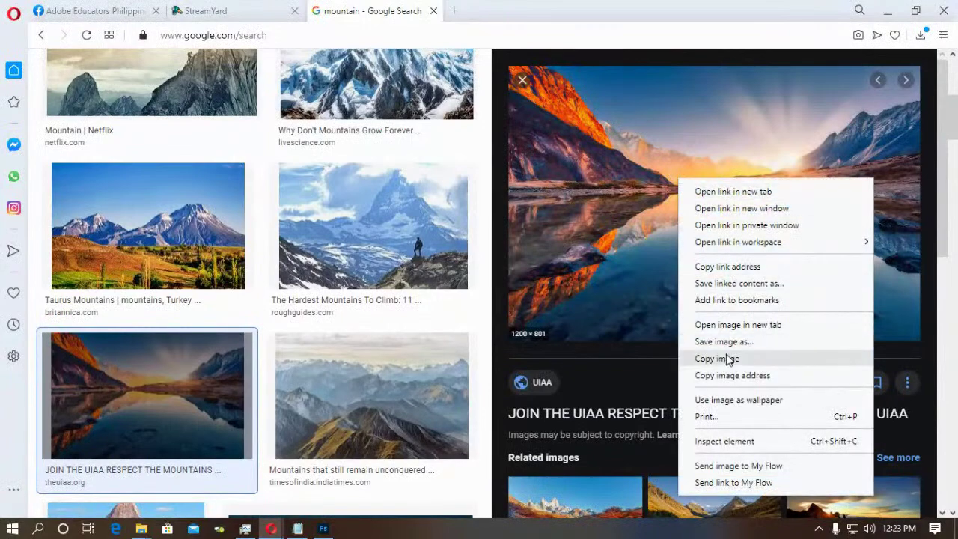
{"action": "left_click", "coordinate": [729, 342]}
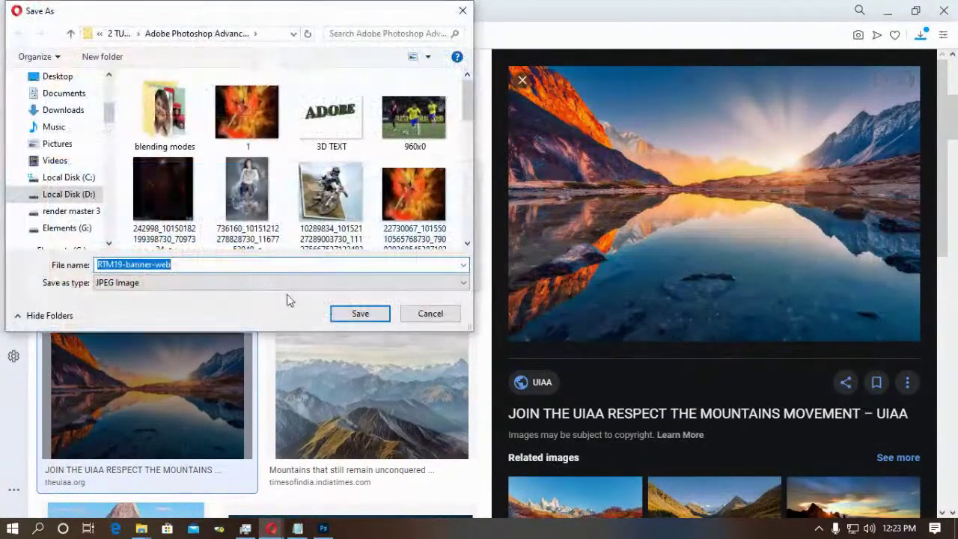
{"action": "left_click", "coordinate": [360, 313]}
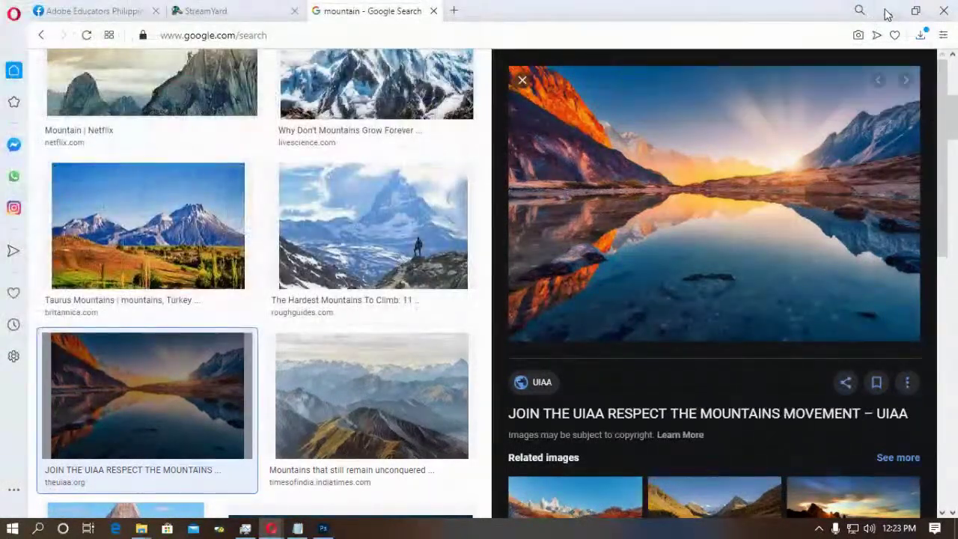
{"action": "left_click", "coordinate": [885, 11]}
{"action": "key", "text": "ctrl+o"}
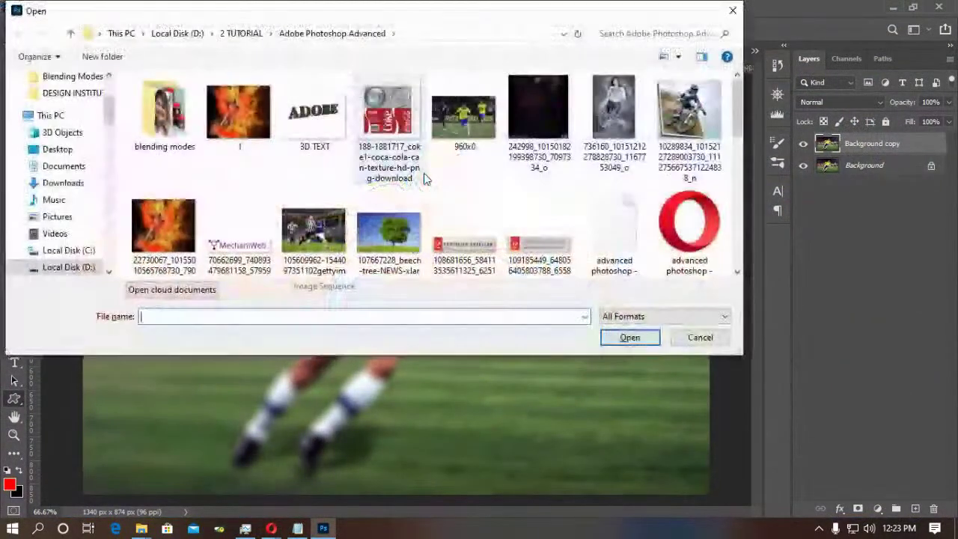
Open RTM19-banner-web from the Adobe Photoshop Advanced folder.
{"action": "scroll", "coordinate": [315, 179], "scroll_direction": "down", "scroll_amount": 10}
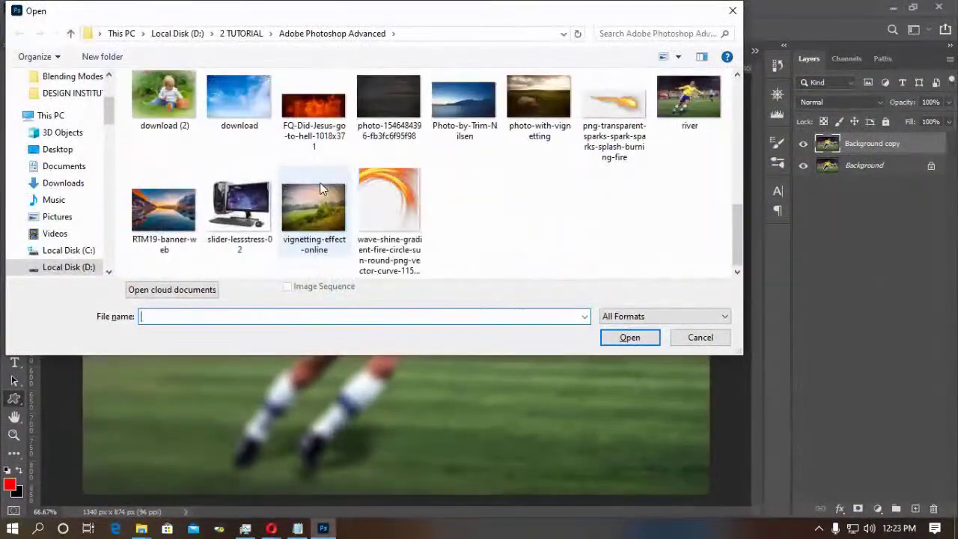
{"action": "scroll", "coordinate": [321, 188], "scroll_direction": "up", "scroll_amount": 10}
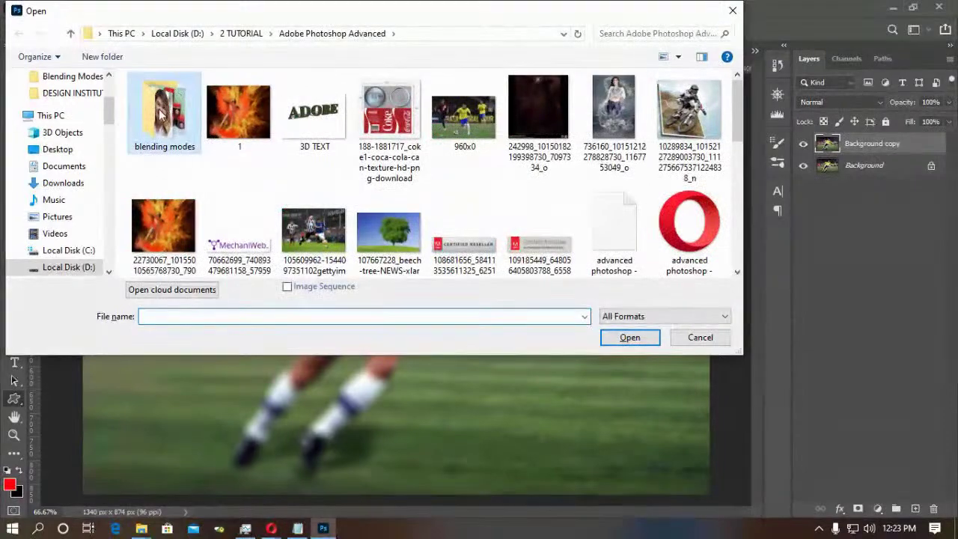
{"action": "double_click", "coordinate": [161, 112]}
{"action": "scroll", "coordinate": [299, 163], "scroll_direction": "down", "scroll_amount": 5}
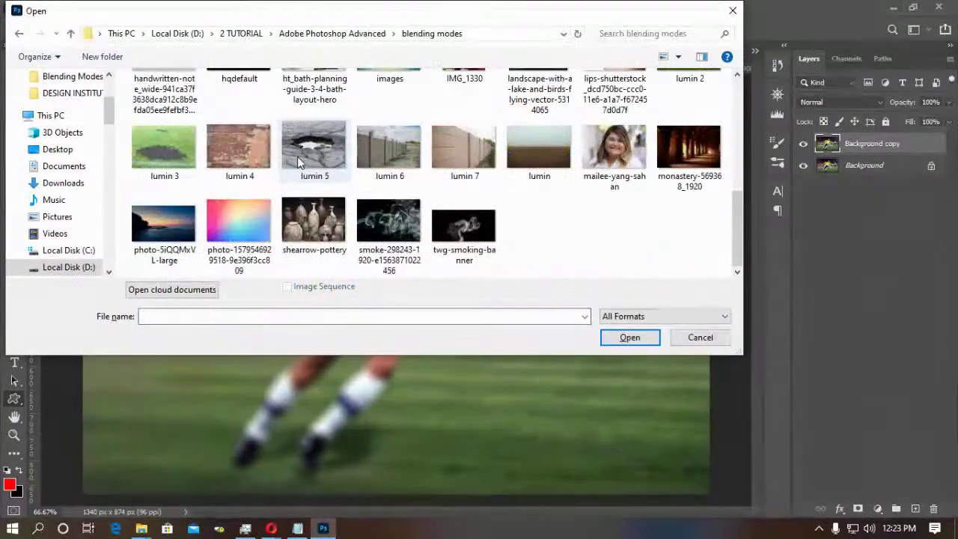
{"action": "scroll", "coordinate": [299, 163], "scroll_direction": "up", "scroll_amount": 3}
{"action": "left_click", "coordinate": [310, 33]}
{"action": "scroll", "coordinate": [292, 147], "scroll_direction": "down", "scroll_amount": 4}
{"action": "scroll", "coordinate": [292, 181], "scroll_direction": "up", "scroll_amount": 2}
{"action": "scroll", "coordinate": [293, 180], "scroll_direction": "down", "scroll_amount": 3}
{"action": "scroll", "coordinate": [293, 180], "scroll_direction": "down", "scroll_amount": 2}
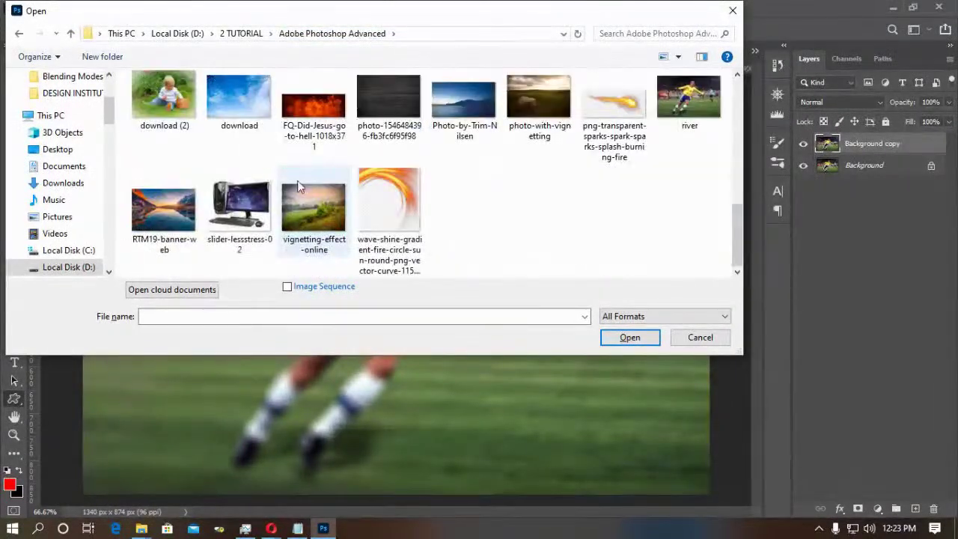
{"action": "double_click", "coordinate": [163, 210]}
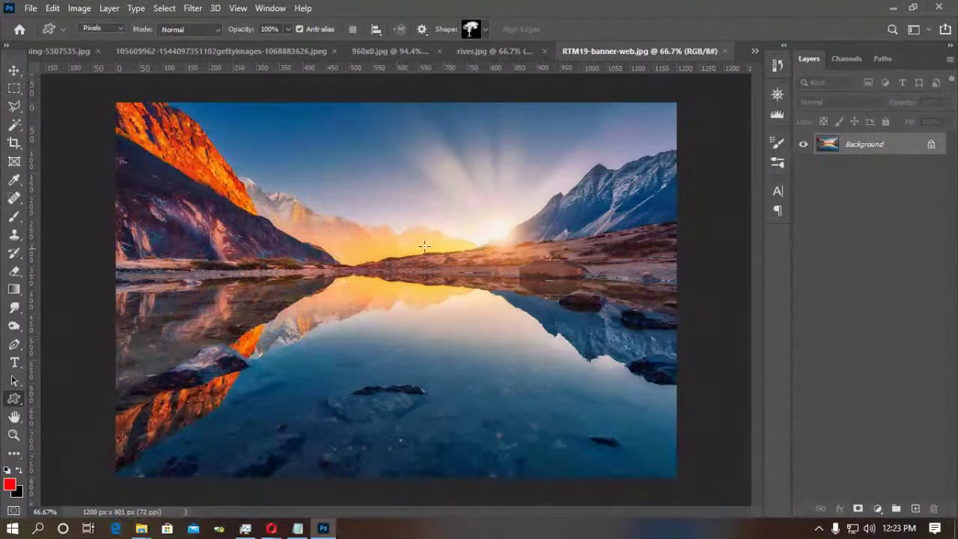
Convert the Background layer to a smart object and start a Field Blur.
{"action": "left_click_drag", "start_coordinate": [898, 142], "coordinate": [895, 176]}
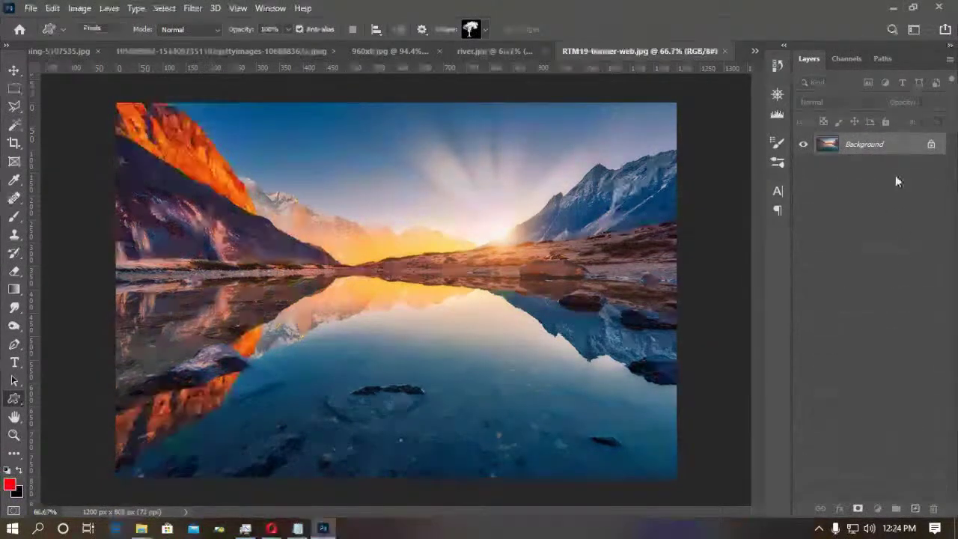
{"action": "right_click", "coordinate": [898, 144]}
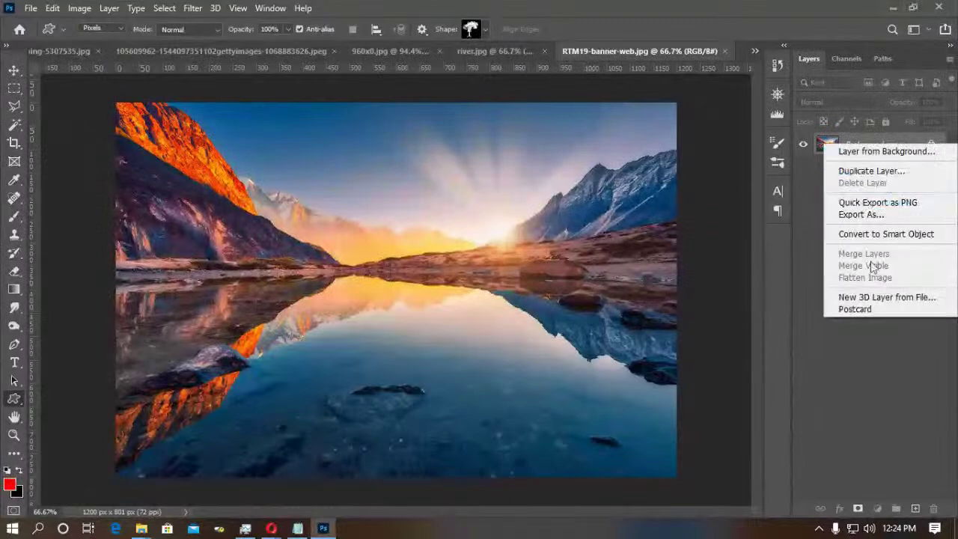
{"action": "left_click", "coordinate": [890, 233]}
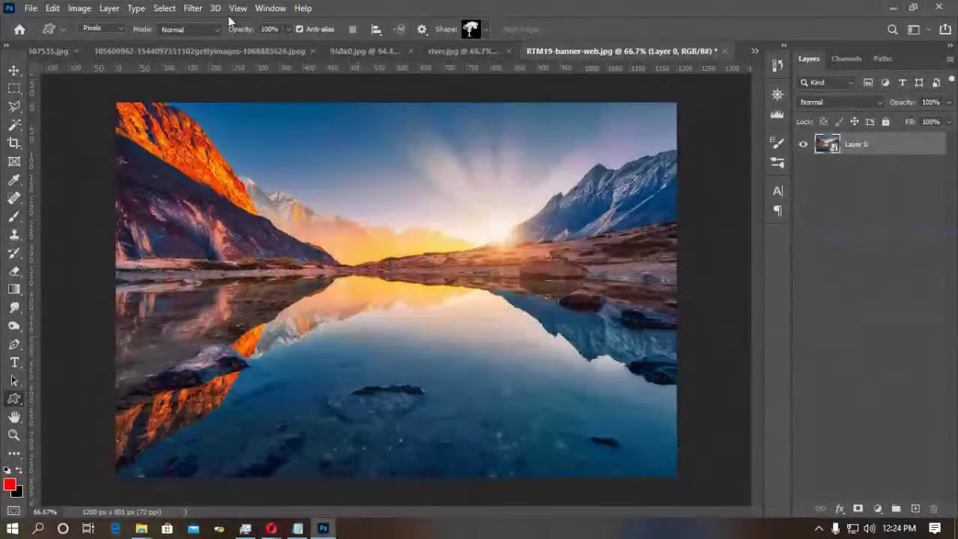
{"action": "left_click", "coordinate": [192, 8]}
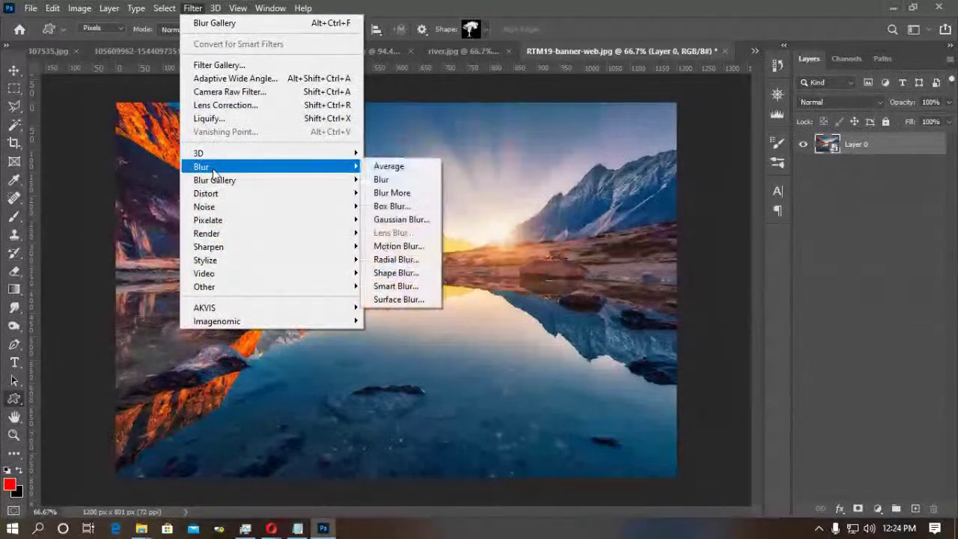
{"action": "mouse_move", "coordinate": [225, 183]}
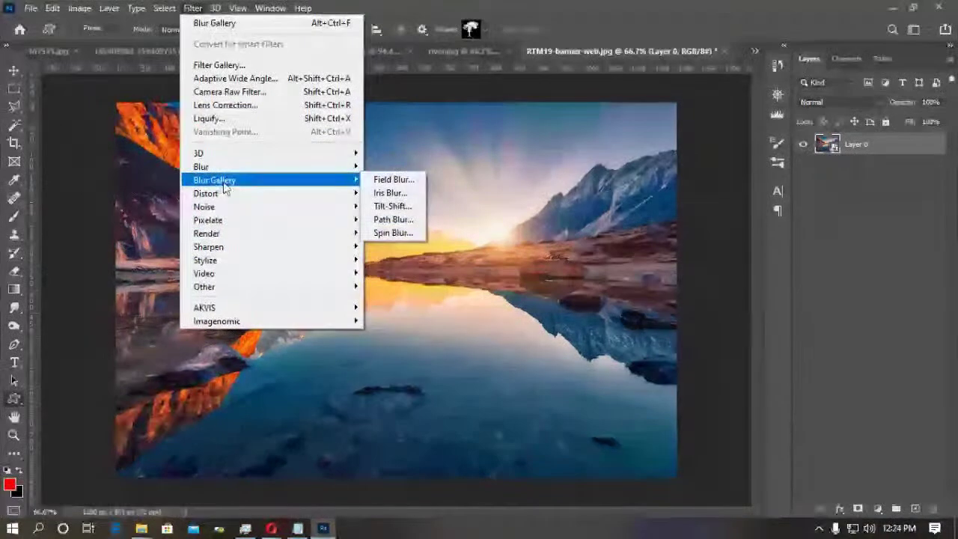
{"action": "left_click", "coordinate": [392, 179]}
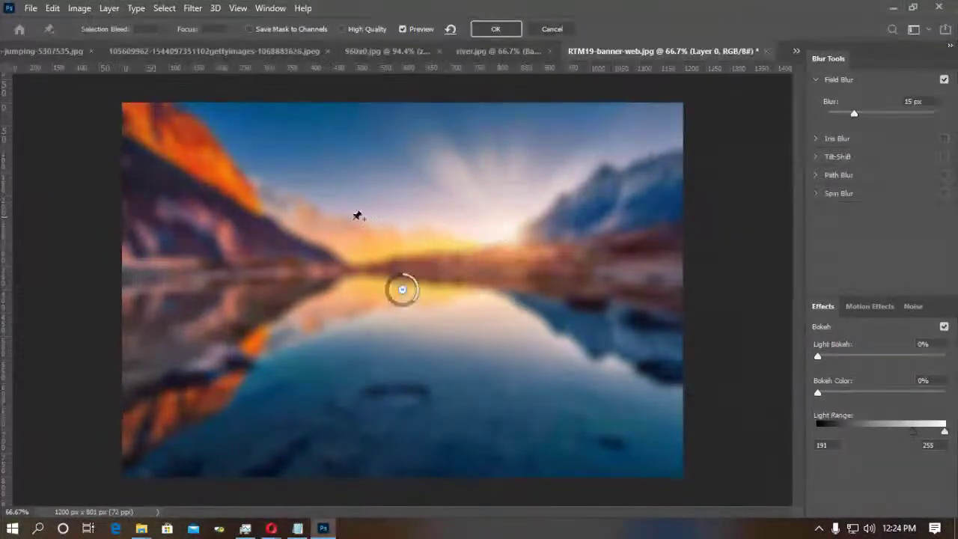
Add blur pins on the water, horizon, upper-right sky at 6 px and left mountain at 7 px.
{"action": "left_click", "coordinate": [383, 395]}
{"action": "mouse_move", "coordinate": [396, 409]}
{"action": "left_mouse_down"}
{"action": "mouse_move", "coordinate": [399, 385]}
{"action": "mouse_move", "coordinate": [399, 407]}
{"action": "left_mouse_up"}
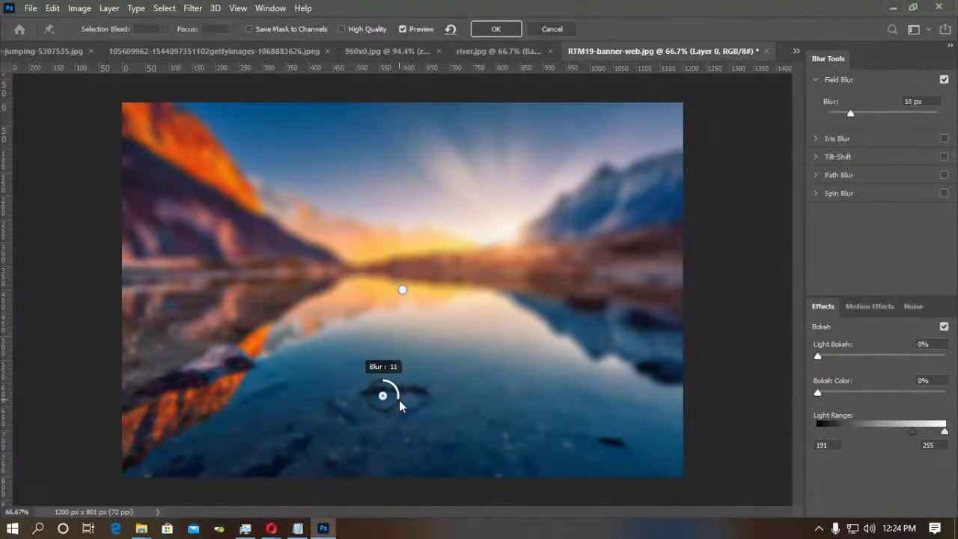
{"action": "left_click", "coordinate": [402, 289]}
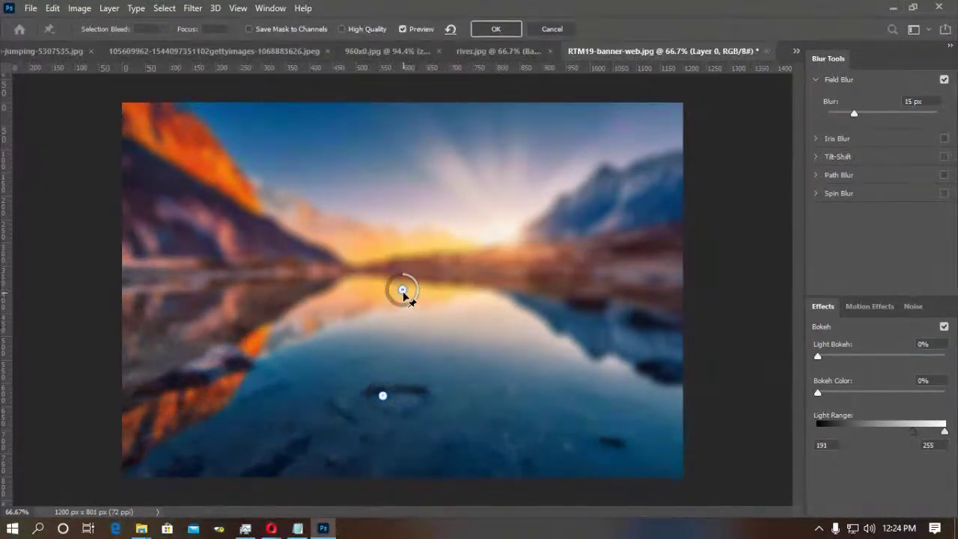
{"action": "left_click_drag", "start_coordinate": [407, 295], "coordinate": [422, 236]}
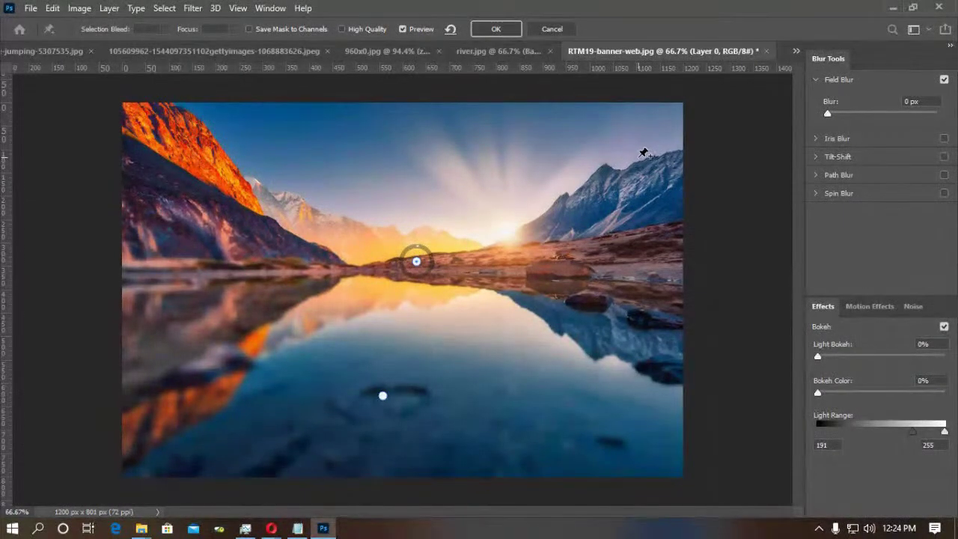
{"action": "left_click", "coordinate": [638, 156]}
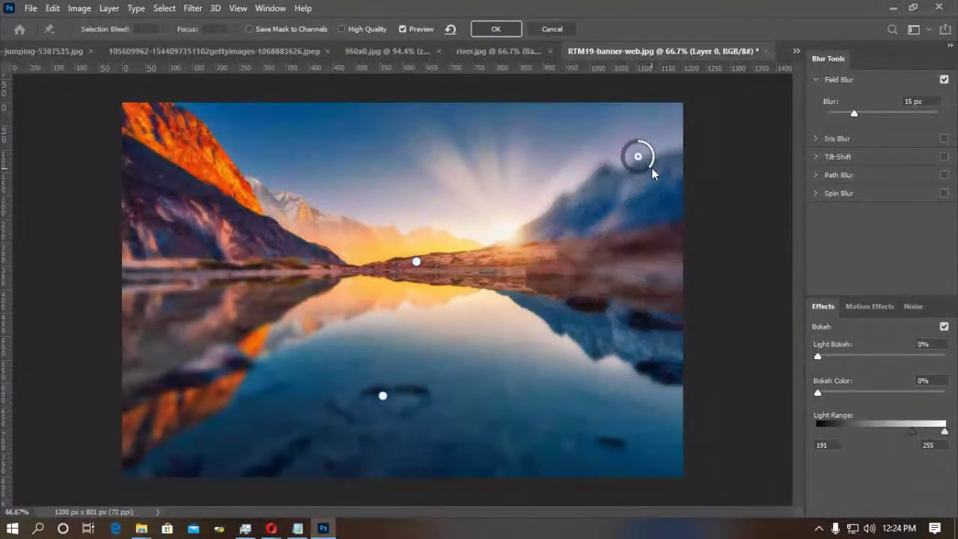
{"action": "left_click_drag", "start_coordinate": [652, 171], "coordinate": [655, 154]}
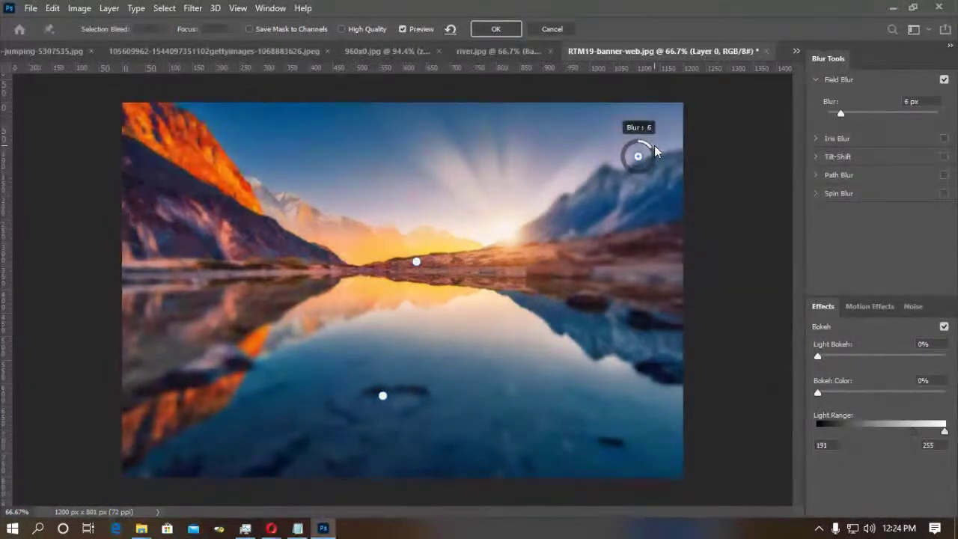
{"action": "left_click", "coordinate": [162, 153]}
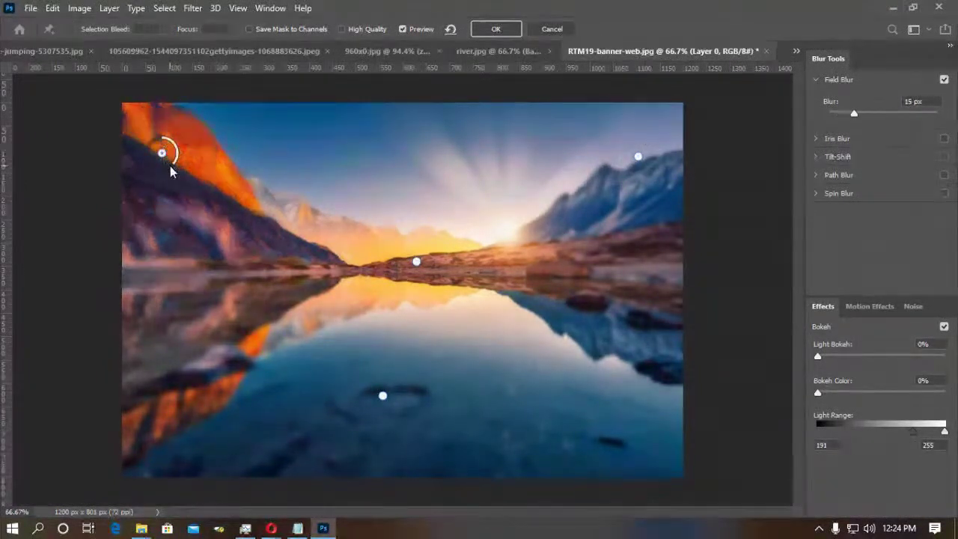
{"action": "left_click_drag", "start_coordinate": [176, 171], "coordinate": [187, 149]}
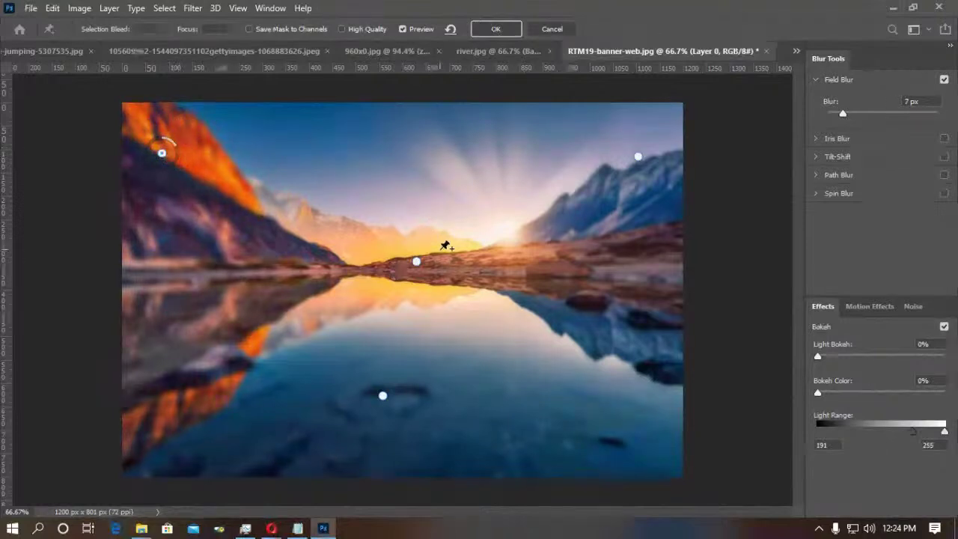
Lightly blur the water rock pin, strengthen the horizon pin, and apply the 9 px Field Blur.
{"action": "left_click", "coordinate": [417, 262]}
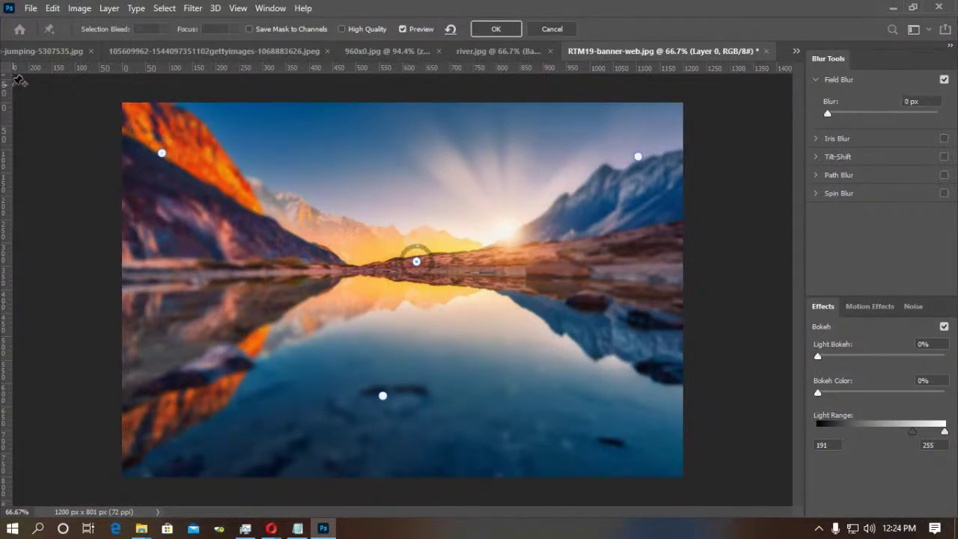
{"action": "left_click", "coordinate": [382, 396]}
{"action": "left_click_drag", "start_coordinate": [391, 404], "coordinate": [384, 384]}
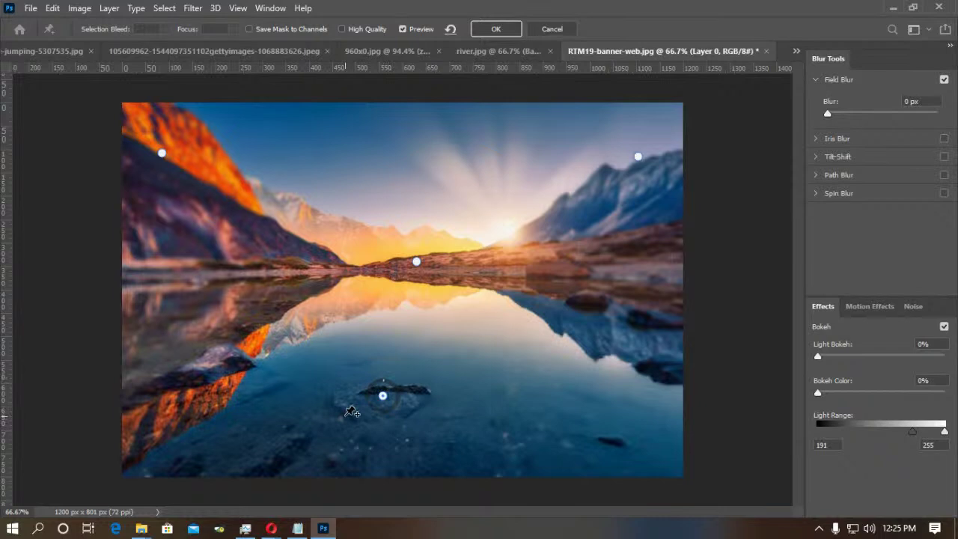
{"action": "key", "text": "ctrl+plus"}
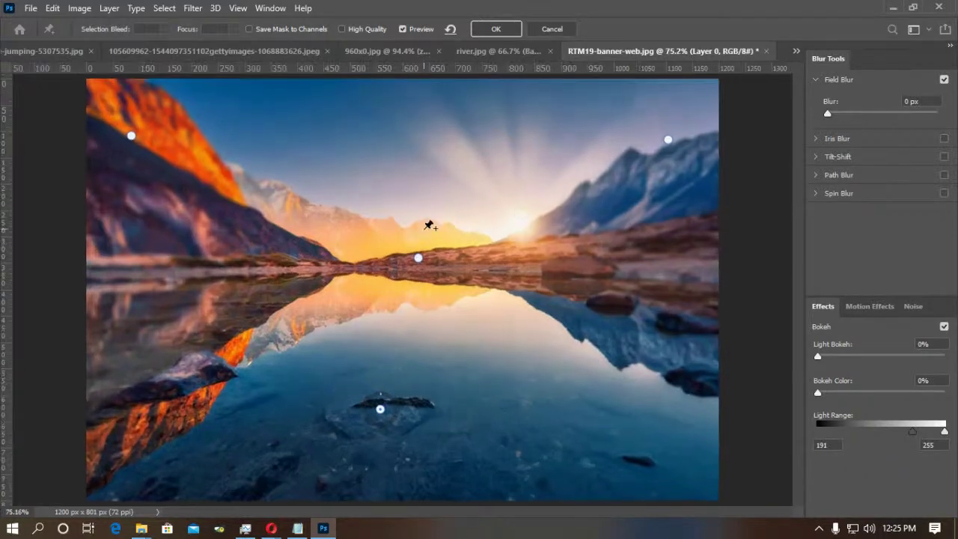
{"action": "left_click_drag", "start_coordinate": [421, 252], "coordinate": [436, 263]}
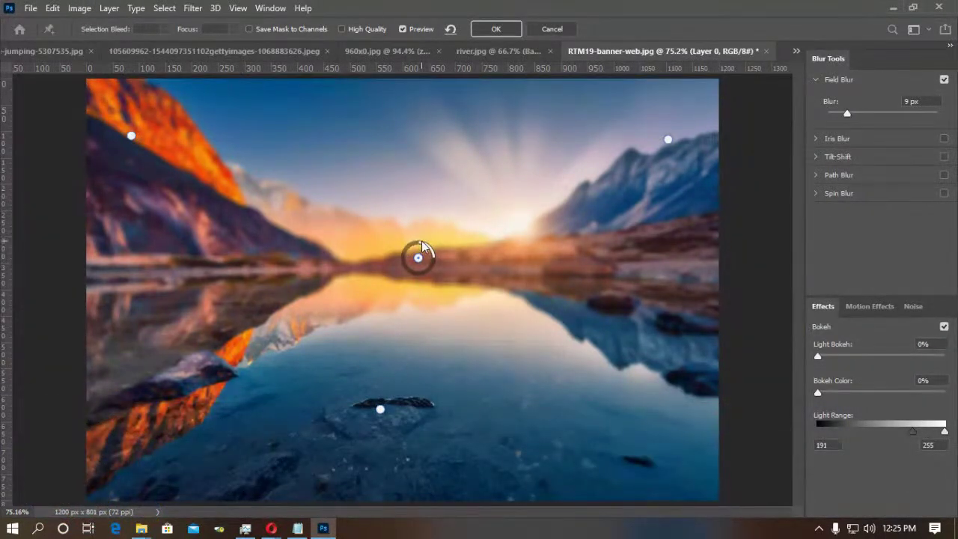
{"action": "left_click", "coordinate": [490, 29]}
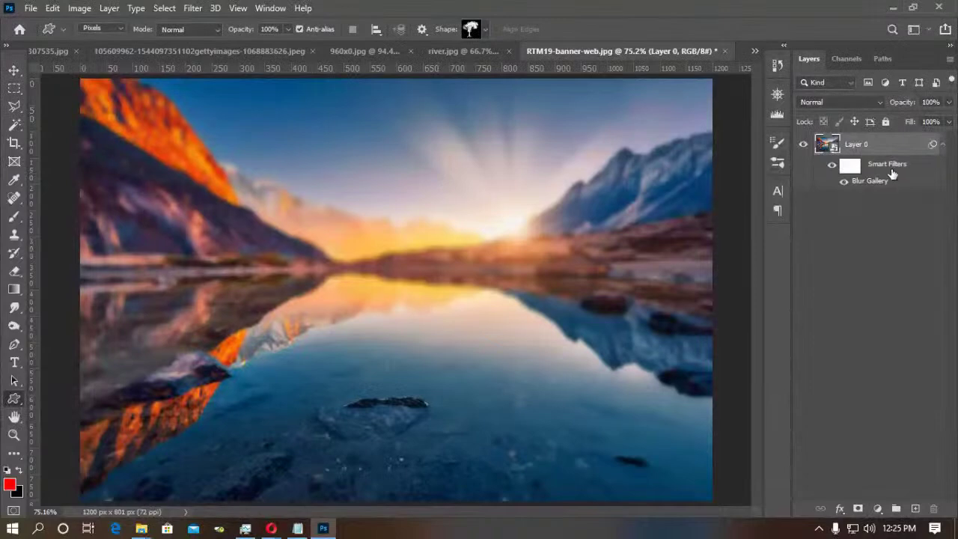
Switch off Layer 0's smart filters to reveal the sharp photo, then reopen the Filter menu.
{"action": "left_click", "coordinate": [832, 172]}
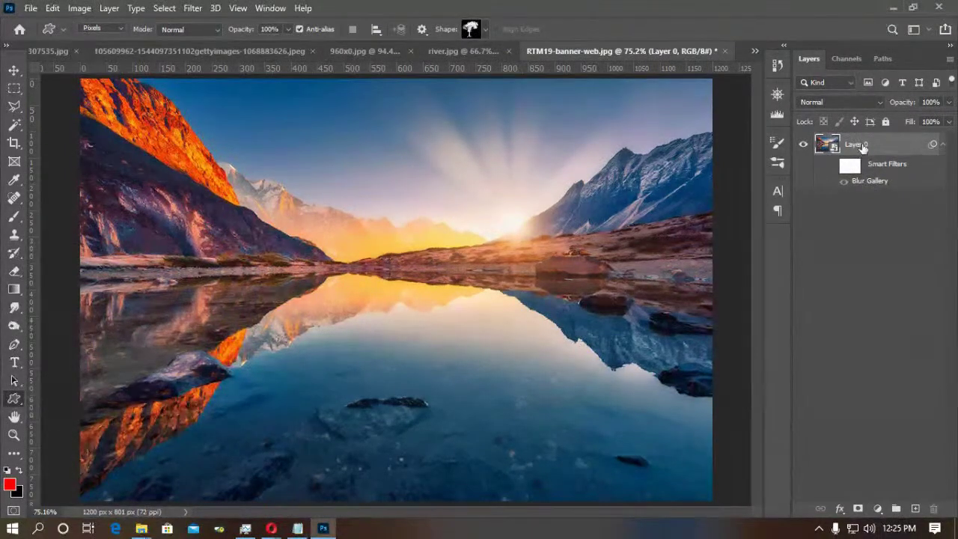
{"action": "left_click", "coordinate": [192, 8]}
Start an Iris Blur, reshape its ellipse around the horizon, and set the blur to 0 px.
{"action": "mouse_move", "coordinate": [216, 182]}
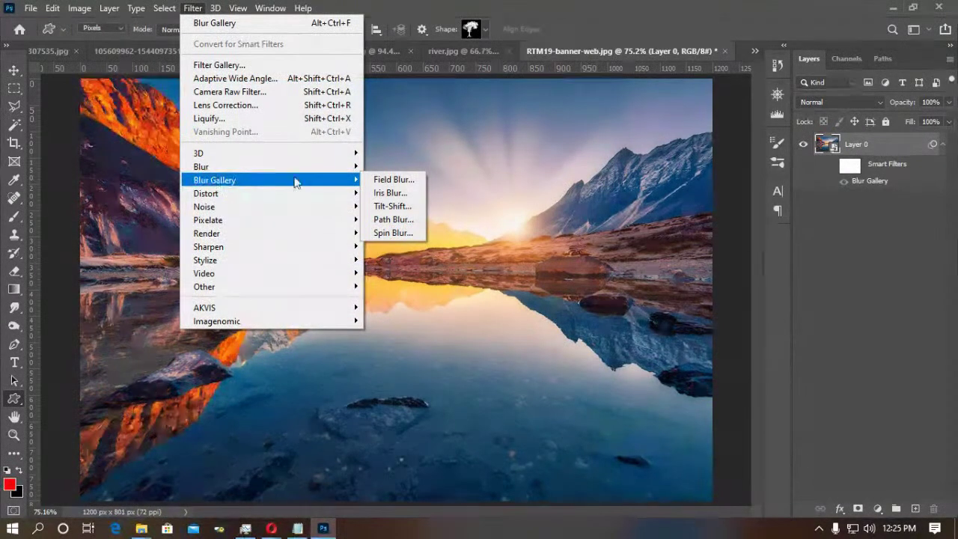
{"action": "left_click", "coordinate": [388, 193]}
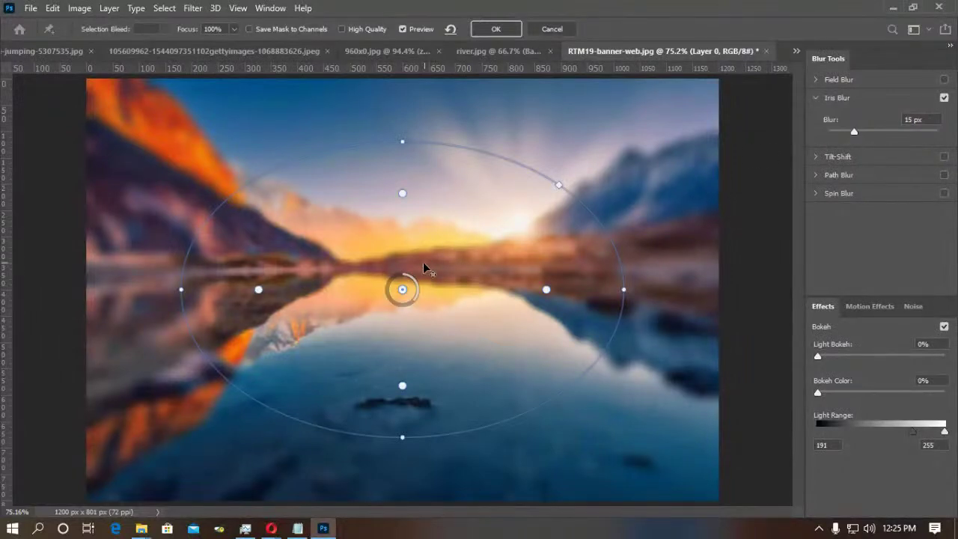
{"action": "left_click_drag", "start_coordinate": [416, 303], "coordinate": [410, 281]}
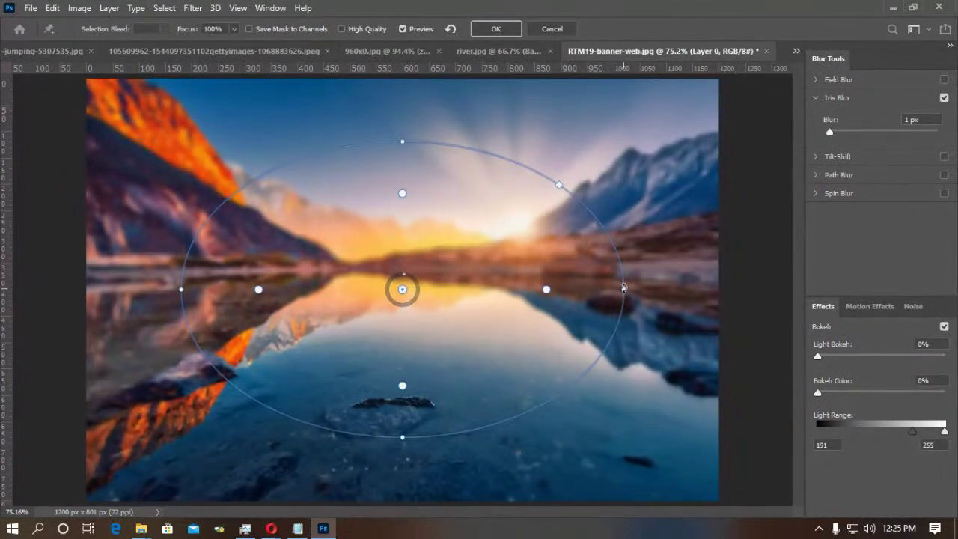
{"action": "left_click_drag", "start_coordinate": [625, 288], "coordinate": [679, 282]}
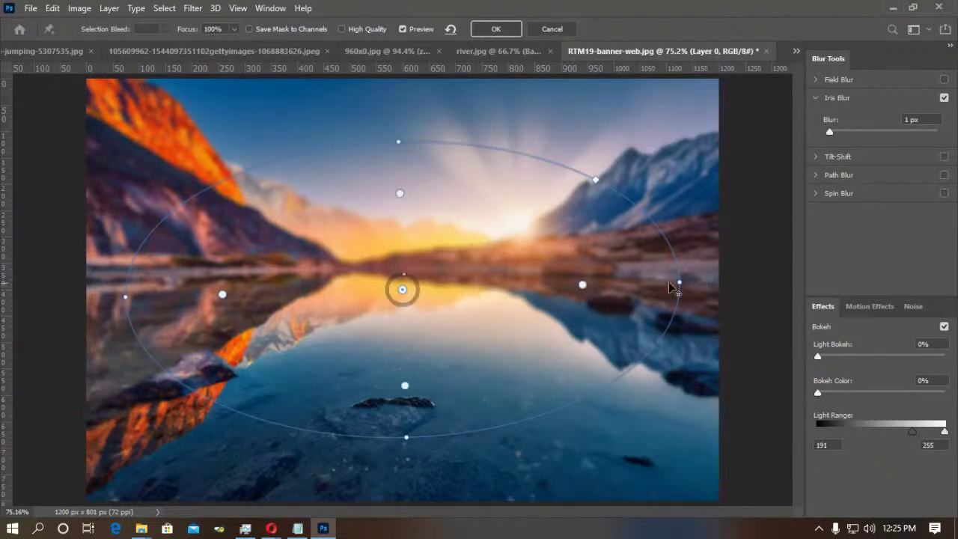
{"action": "mouse_move", "coordinate": [409, 280]}
{"action": "left_mouse_down"}
{"action": "mouse_move", "coordinate": [416, 312]}
{"action": "mouse_move", "coordinate": [400, 318]}
{"action": "mouse_move", "coordinate": [371, 297]}
{"action": "mouse_move", "coordinate": [402, 311]}
{"action": "mouse_move", "coordinate": [421, 298]}
{"action": "mouse_move", "coordinate": [409, 269]}
{"action": "left_mouse_up"}
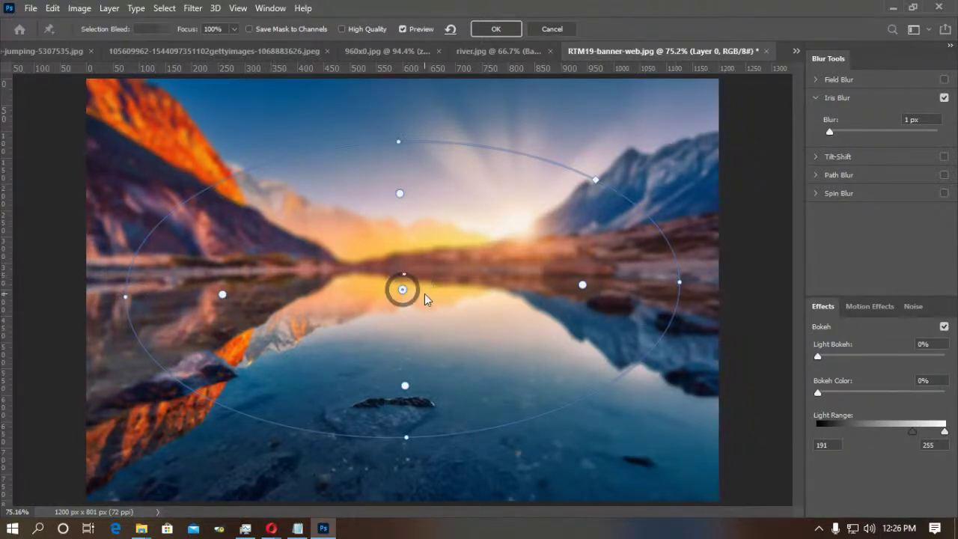
{"action": "left_click_drag", "start_coordinate": [406, 384], "coordinate": [414, 418]}
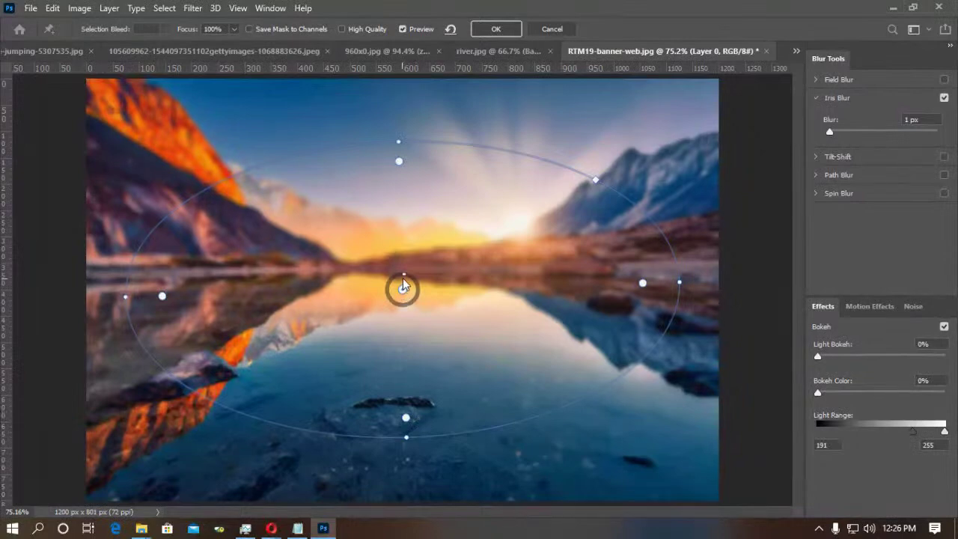
{"action": "left_click_drag", "start_coordinate": [404, 289], "coordinate": [404, 267]}
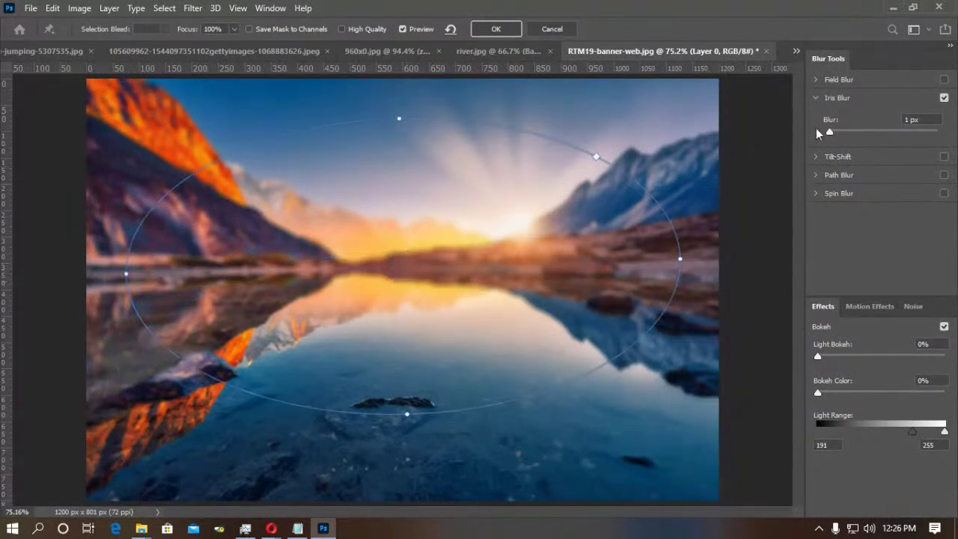
{"action": "left_click_drag", "start_coordinate": [874, 131], "coordinate": [852, 130]}
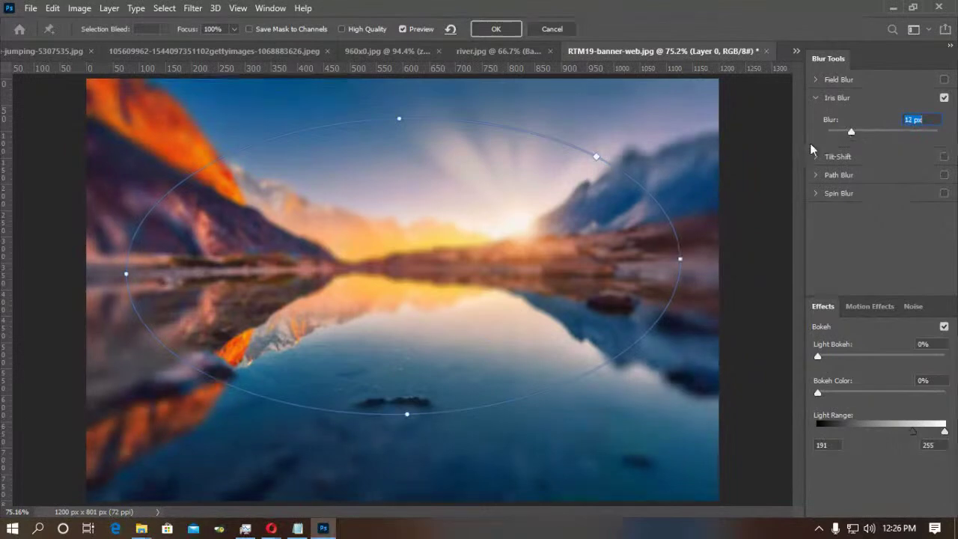
{"action": "left_click_drag", "start_coordinate": [415, 262], "coordinate": [387, 253]}
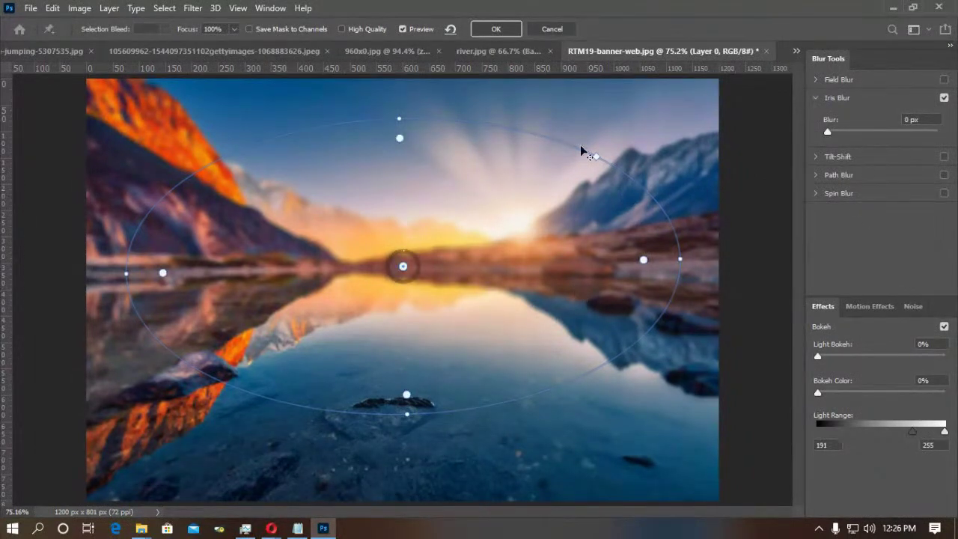
Commit the Iris Blur, then toggle the smart filters and each Blur Gallery filter to compare.
{"action": "left_click", "coordinate": [495, 28]}
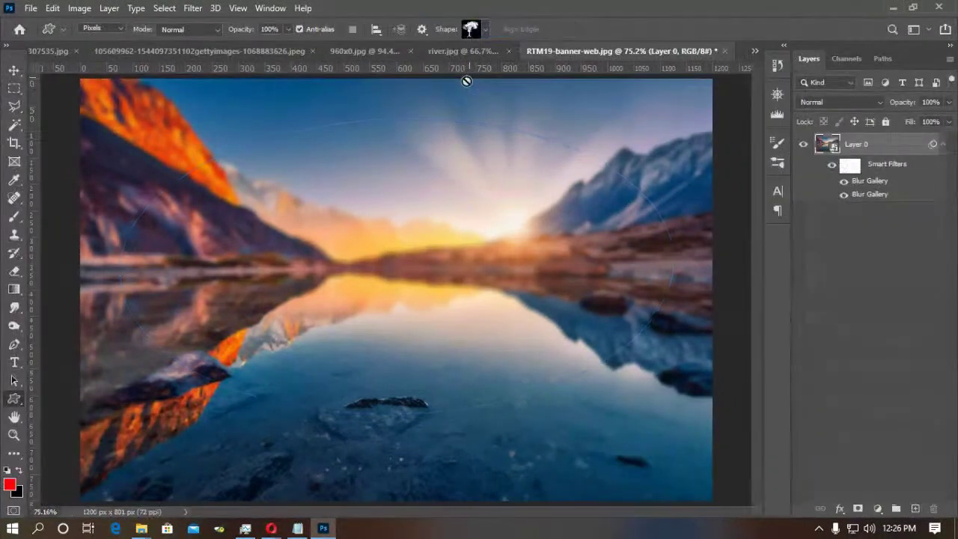
{"action": "left_click", "coordinate": [832, 166]}
{"action": "left_click", "coordinate": [832, 165]}
{"action": "left_click", "coordinate": [844, 181]}
{"action": "left_click", "coordinate": [843, 194]}
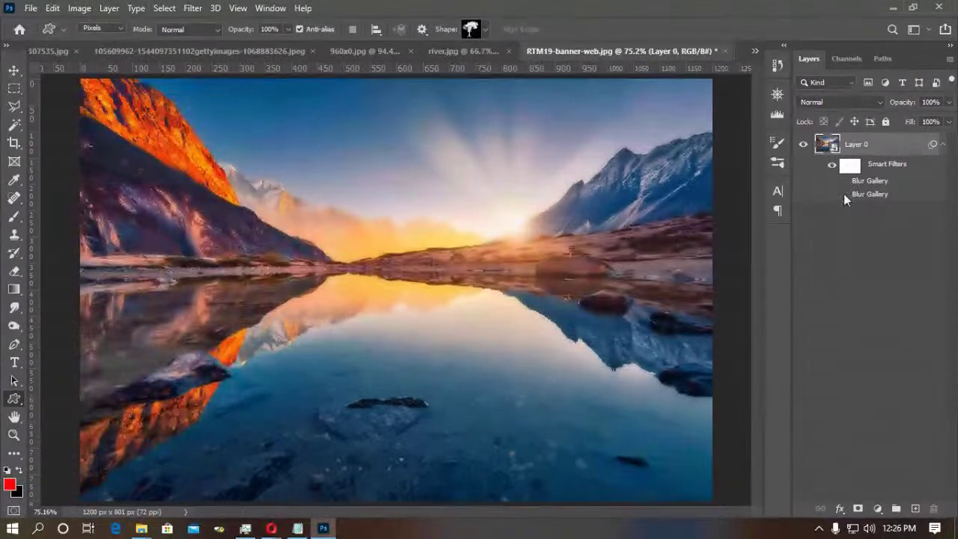
{"action": "left_click", "coordinate": [843, 194]}
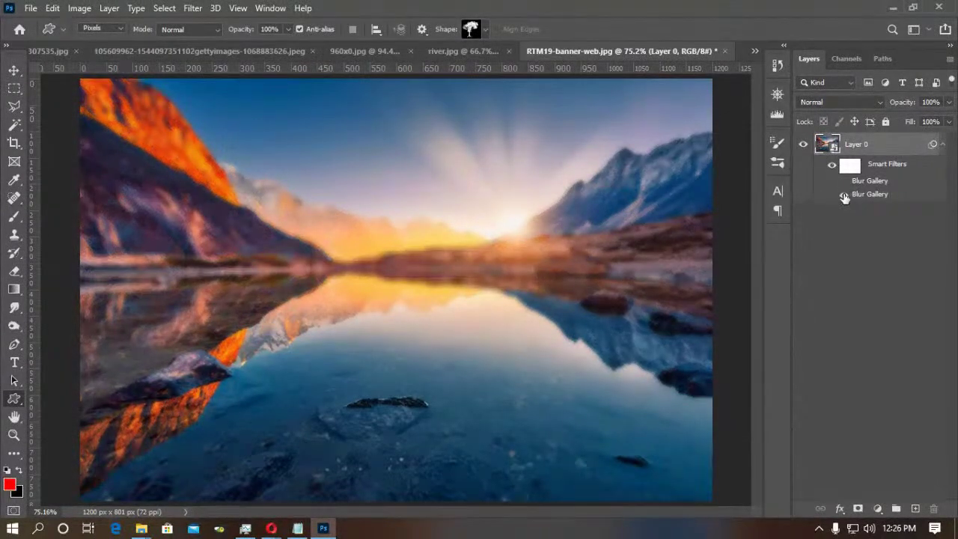
{"action": "left_click", "coordinate": [843, 194]}
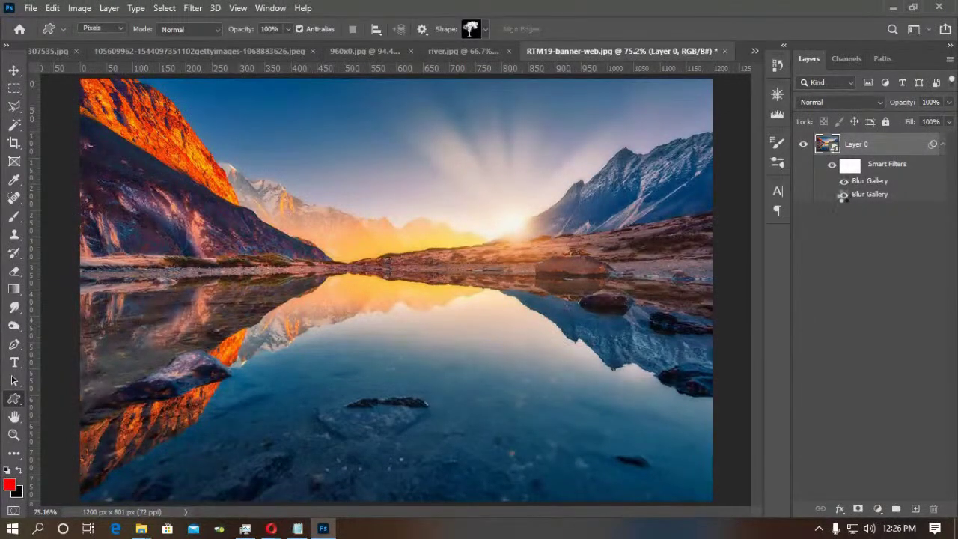
{"action": "left_click", "coordinate": [843, 195]}
Hide all of Layer 0's smart filters and bring up the Blur Gallery choices.
{"action": "left_click", "coordinate": [833, 166]}
{"action": "left_click", "coordinate": [194, 8]}
{"action": "mouse_move", "coordinate": [228, 179]}
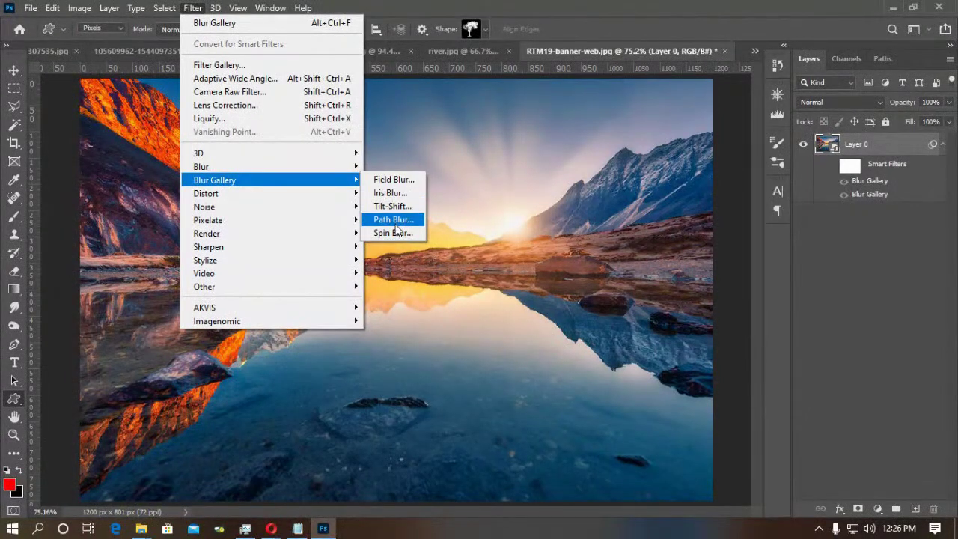
Draw a four-point Path Blur curving across the lake at 150% speed, commit it, and hide the filters.
{"action": "left_click", "coordinate": [395, 219]}
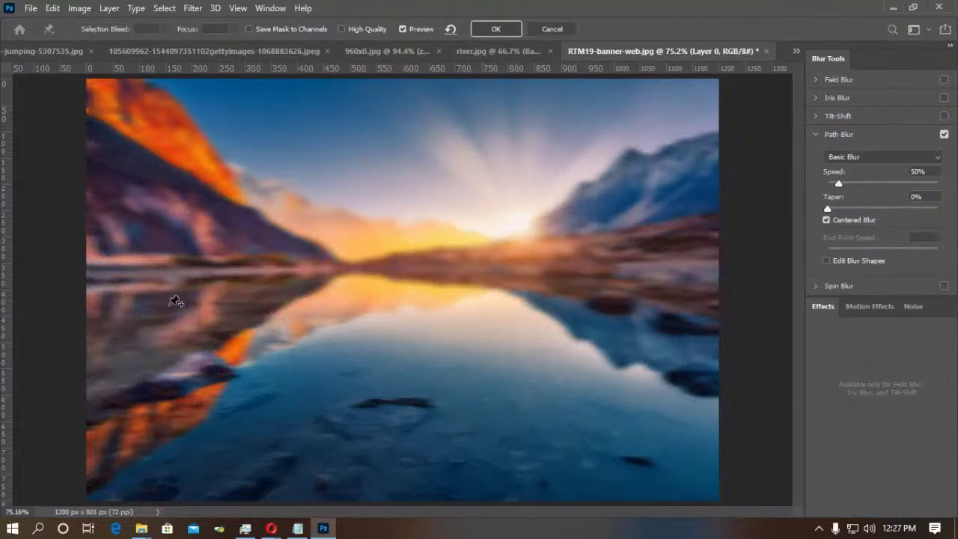
{"action": "left_click", "coordinate": [158, 273]}
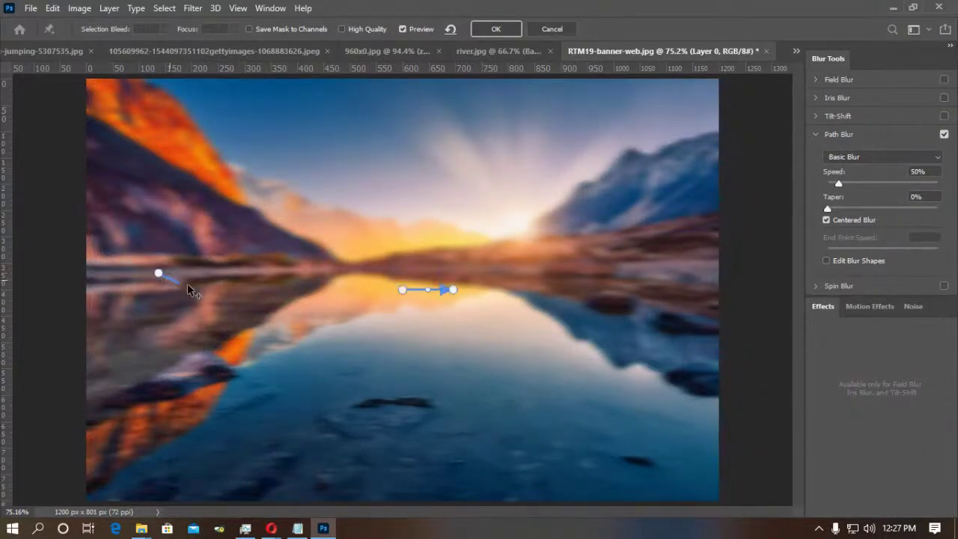
{"action": "left_click", "coordinate": [356, 339]}
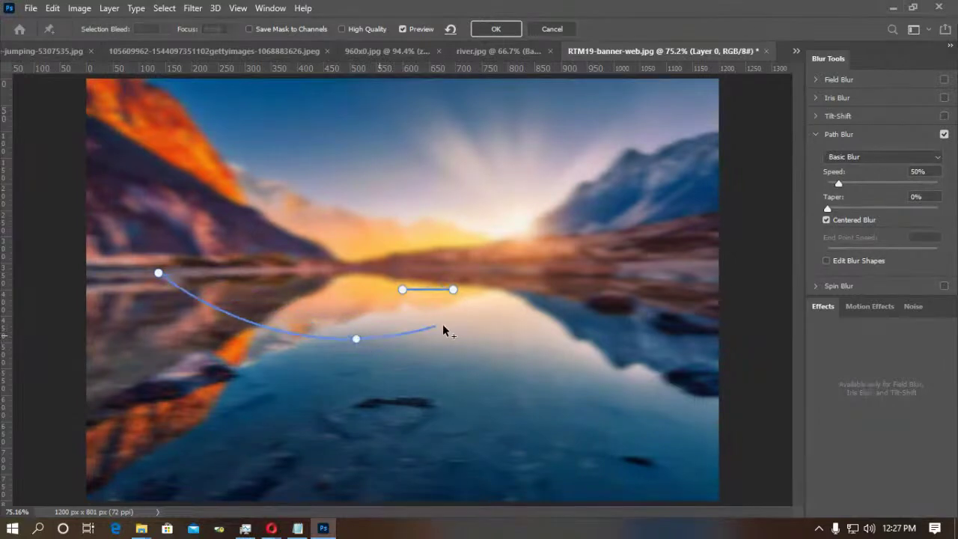
{"action": "left_click", "coordinate": [616, 308]}
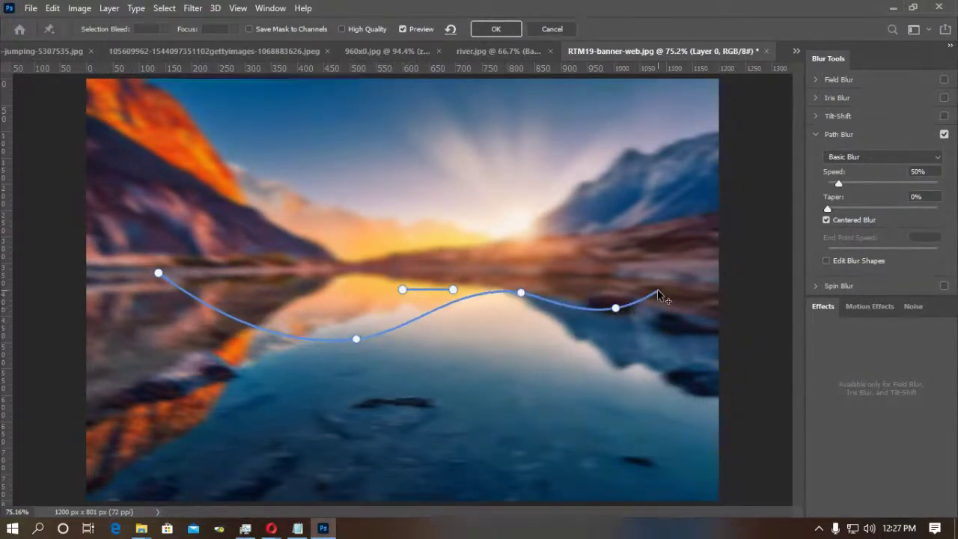
{"action": "left_click", "coordinate": [657, 290]}
{"action": "left_click_drag", "start_coordinate": [838, 183], "coordinate": [861, 185]}
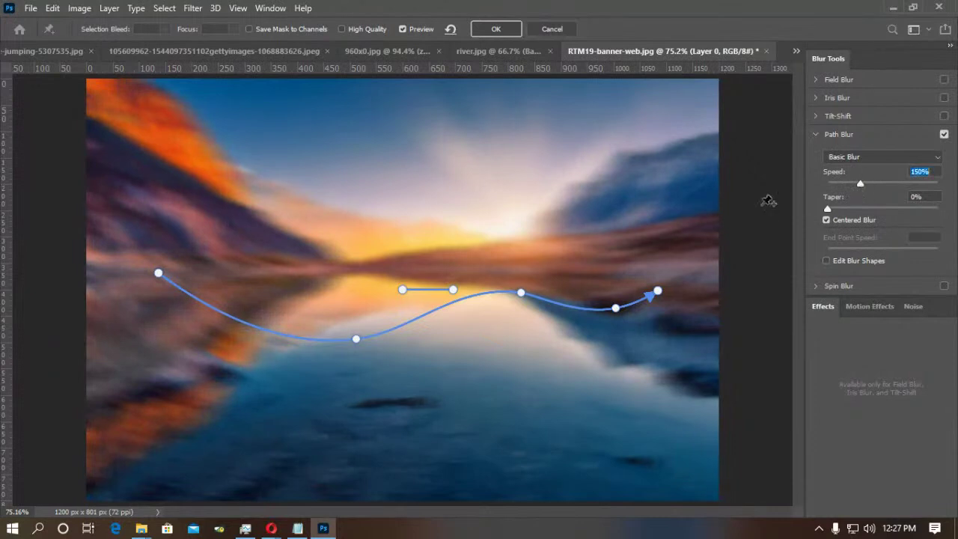
{"action": "left_click", "coordinate": [500, 30]}
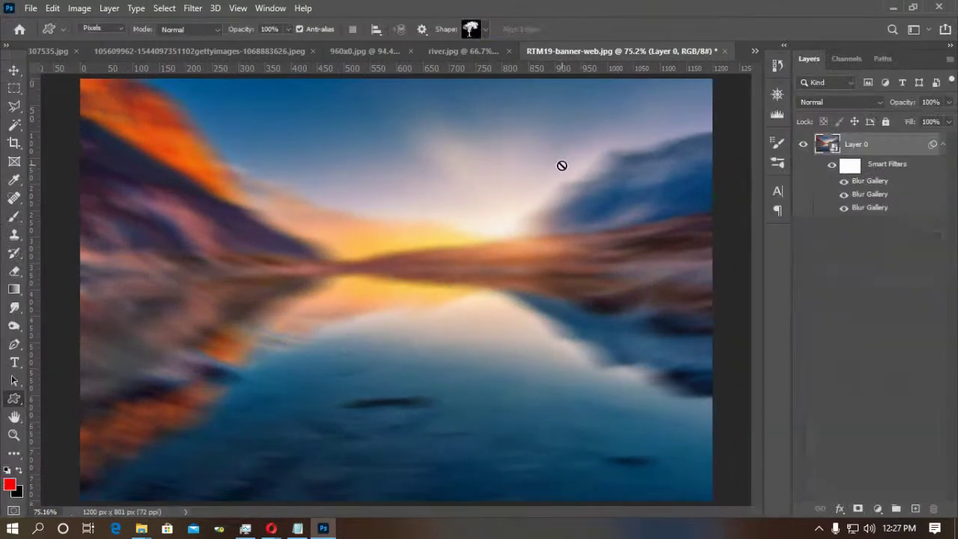
{"action": "left_click", "coordinate": [832, 166]}
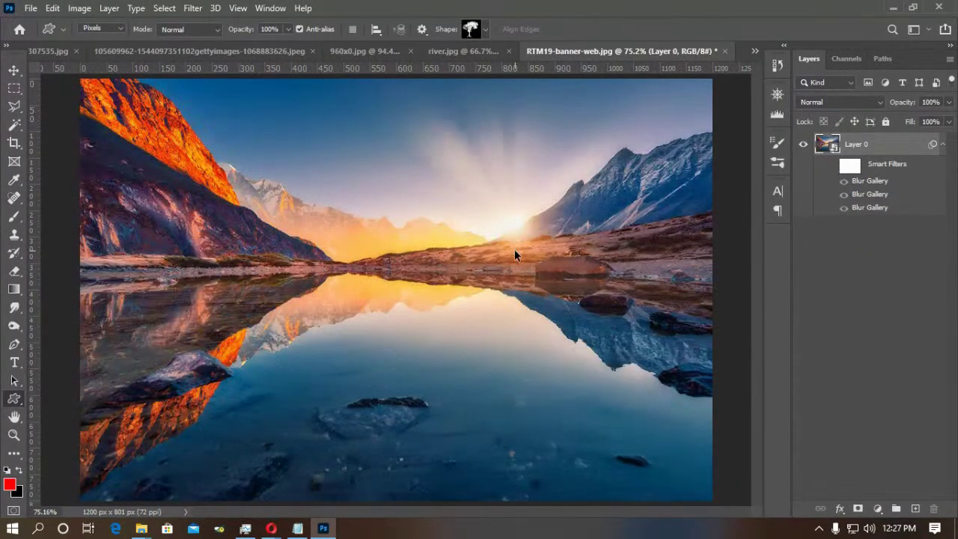
{"action": "key", "text": "ctrl+o"}
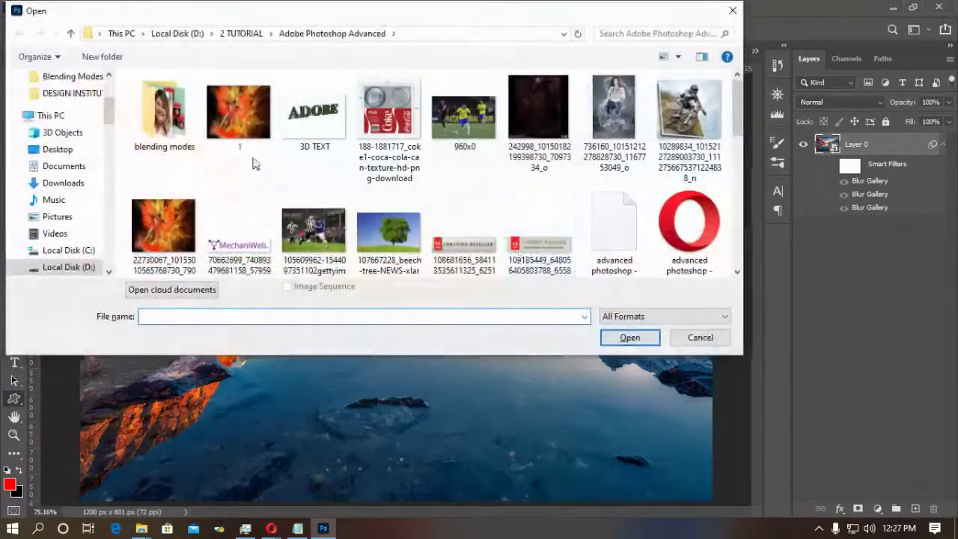
{"action": "scroll", "coordinate": [350, 217], "scroll_direction": "down", "scroll_amount": 3}
{"action": "scroll", "coordinate": [350, 217], "scroll_direction": "up", "scroll_amount": 3}
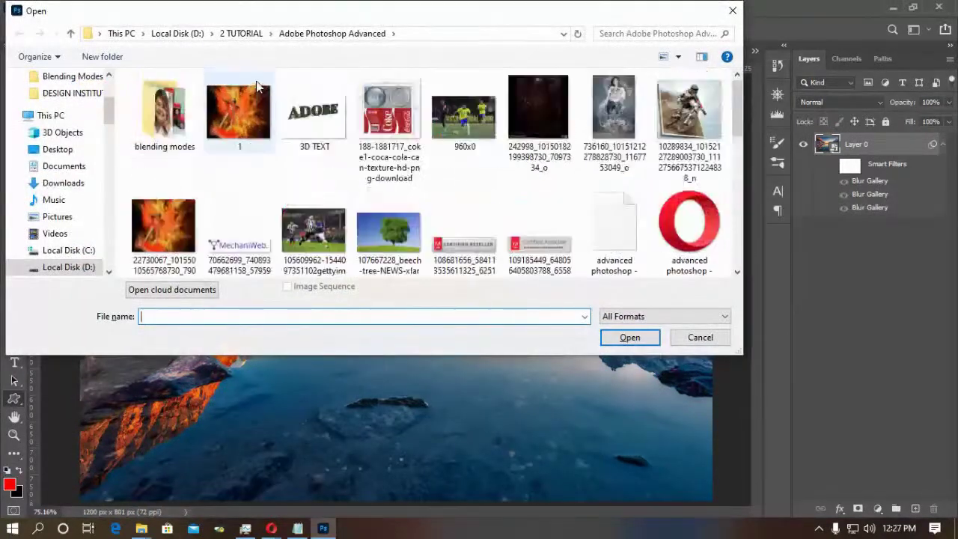
{"action": "left_click", "coordinate": [241, 33]}
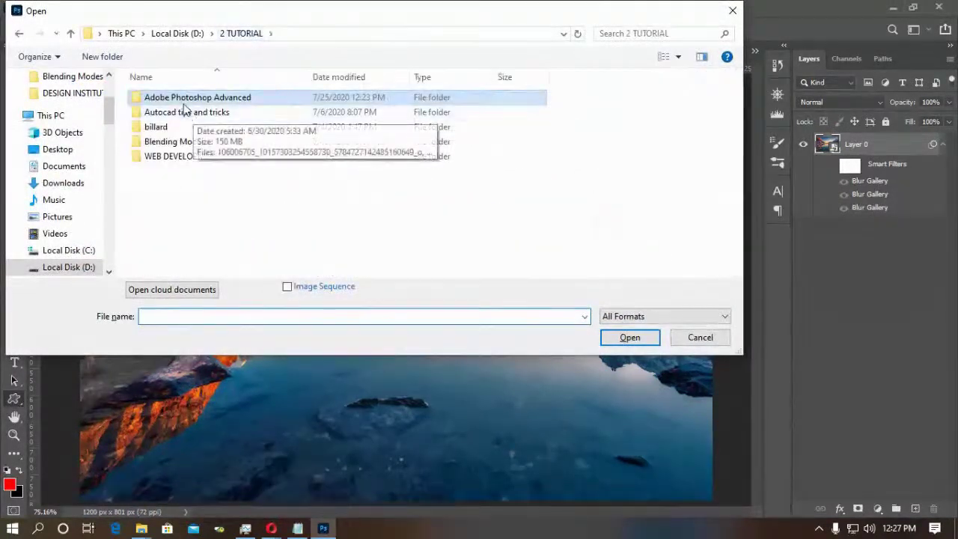
{"action": "double_click", "coordinate": [173, 142]}
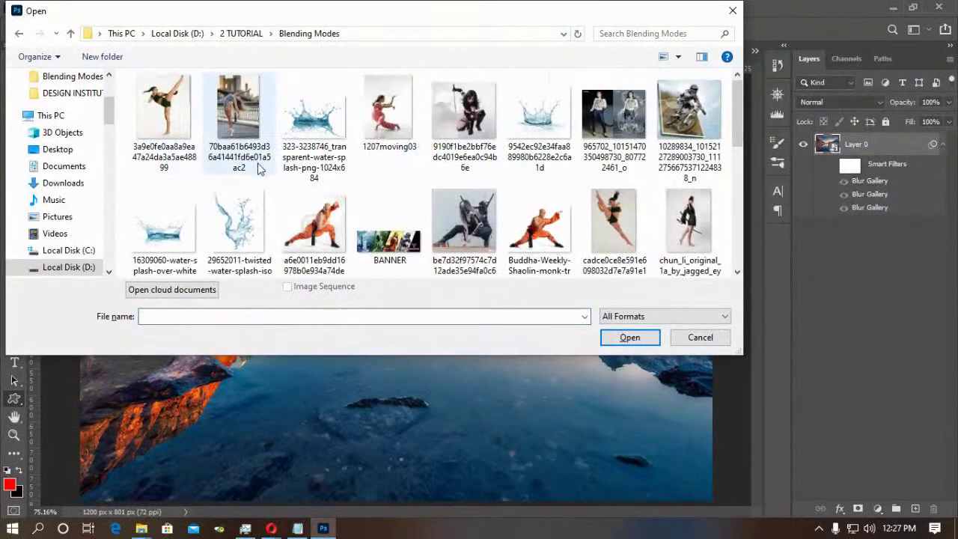
{"action": "scroll", "coordinate": [263, 184], "scroll_direction": "down", "scroll_amount": 3}
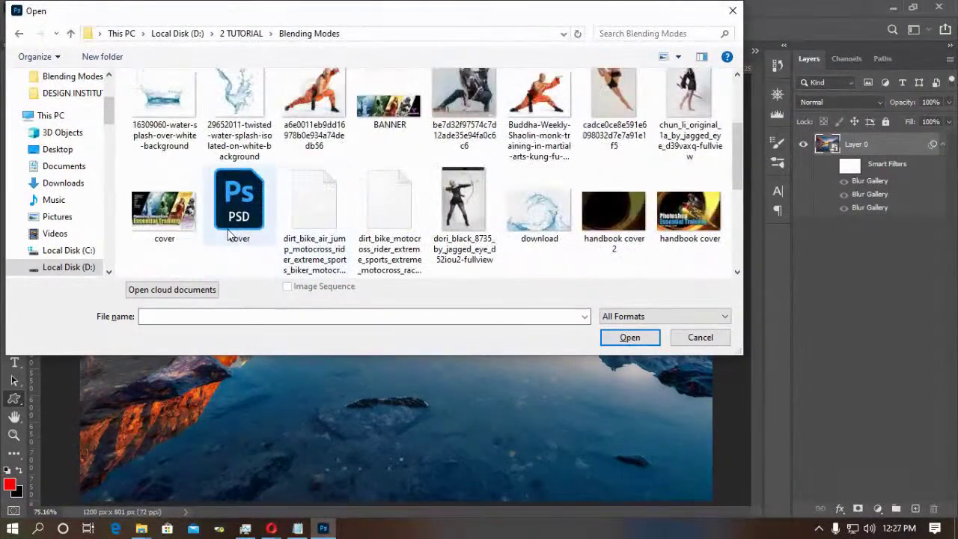
{"action": "scroll", "coordinate": [416, 203], "scroll_direction": "down", "scroll_amount": 5}
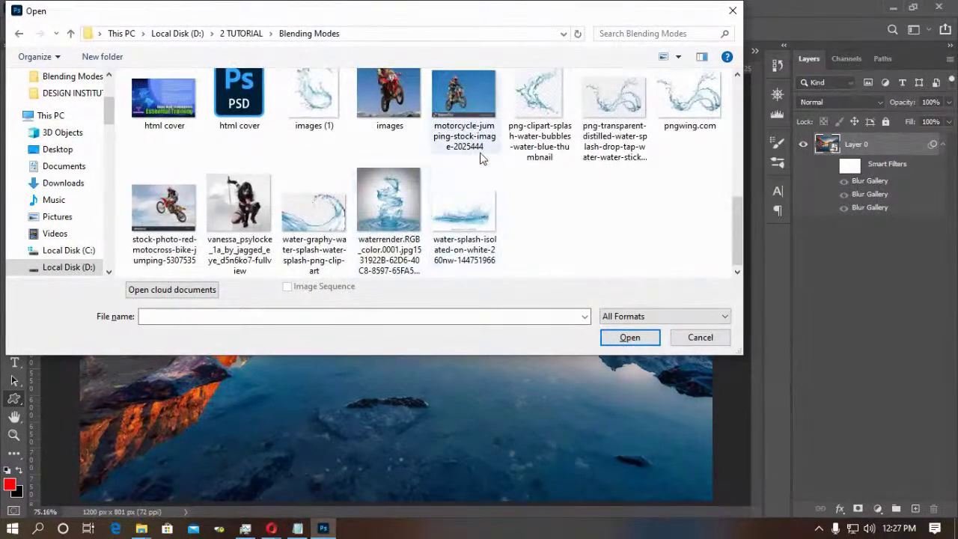
{"action": "scroll", "coordinate": [529, 197], "scroll_direction": "up", "scroll_amount": 3}
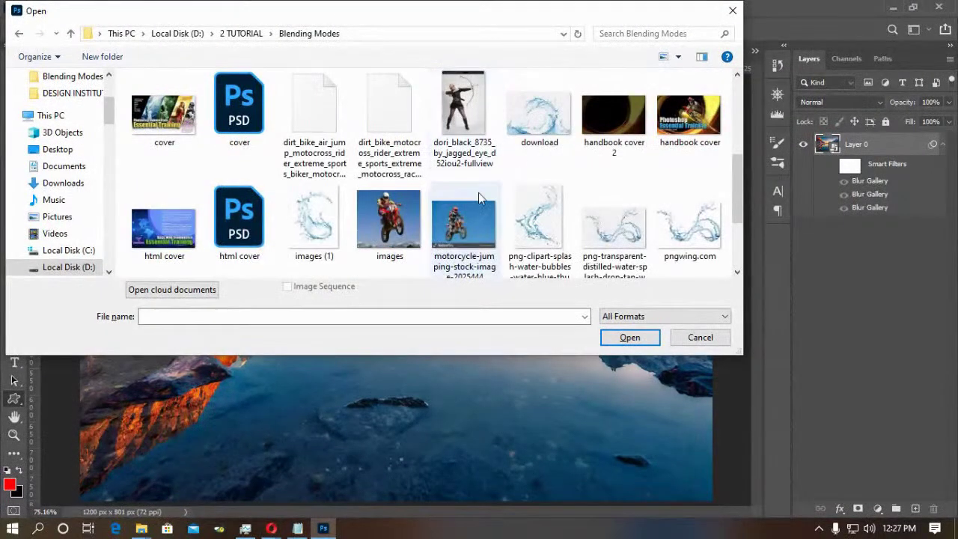
{"action": "scroll", "coordinate": [384, 177], "scroll_direction": "up", "scroll_amount": 6}
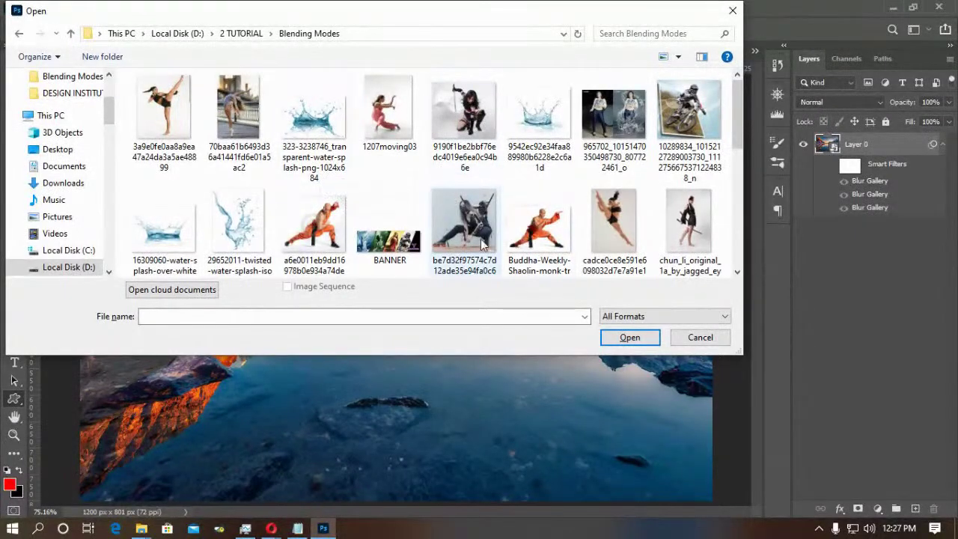
{"action": "left_click", "coordinate": [698, 336]}
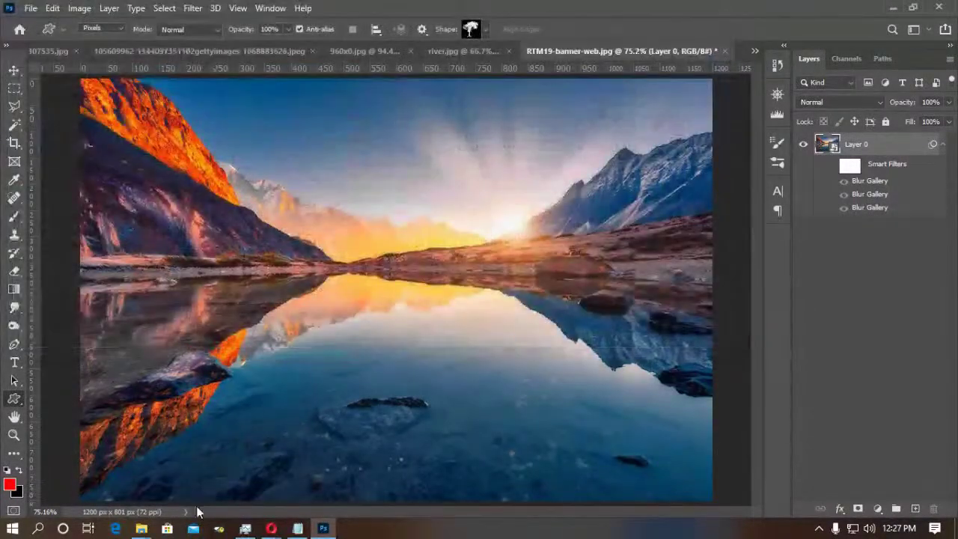
Switch to Opera, search Google for 'car trail' and browse the light-trail image results.
{"action": "mouse_move", "coordinate": [271, 528]}
{"action": "left_click", "coordinate": [194, 479]}
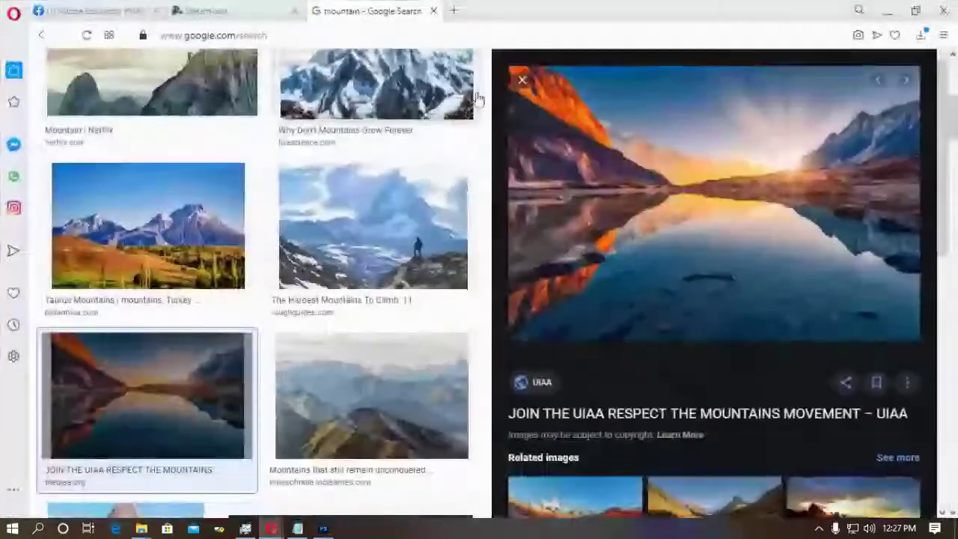
{"action": "left_click", "coordinate": [454, 35]}
{"action": "type", "text": "car tra"}
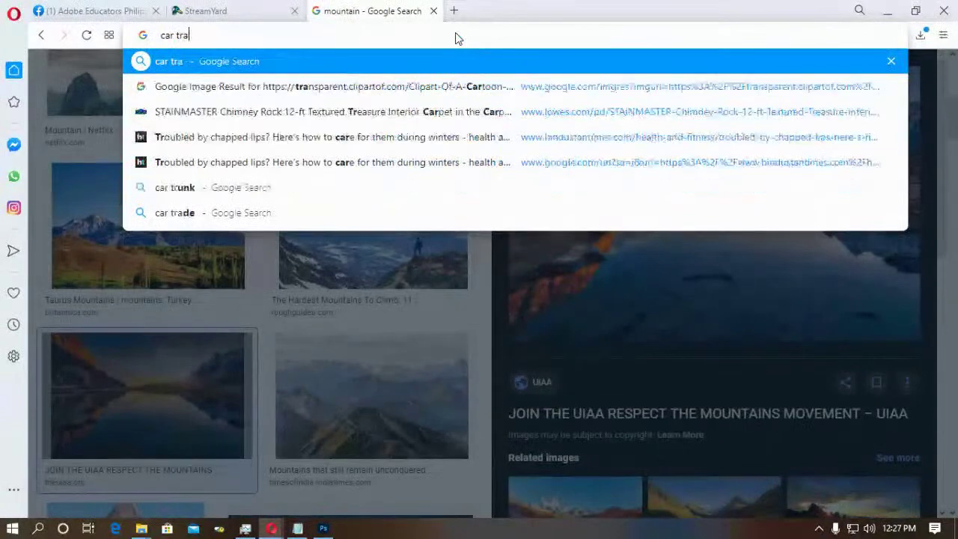
{"action": "type", "text": "il"}
{"action": "key", "text": "Return"}
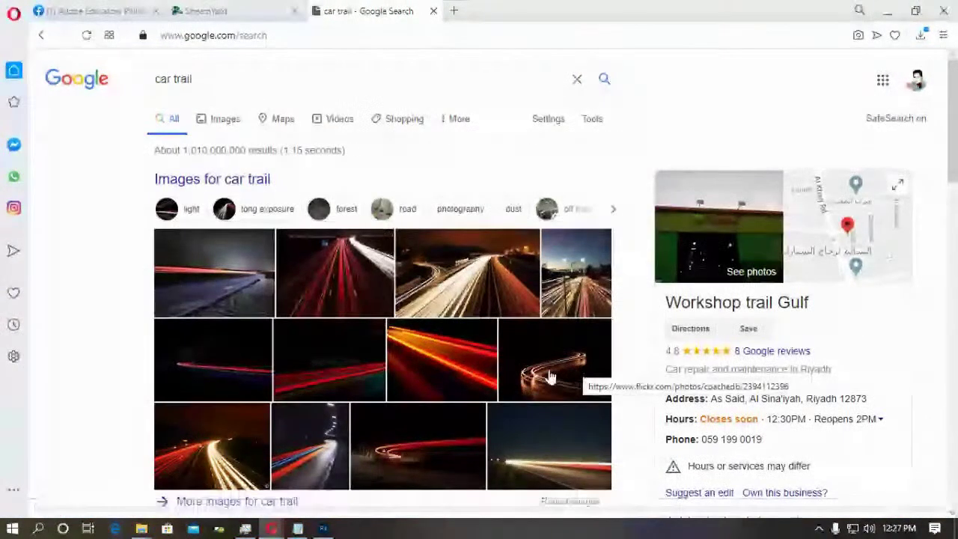
{"action": "left_click", "coordinate": [552, 376]}
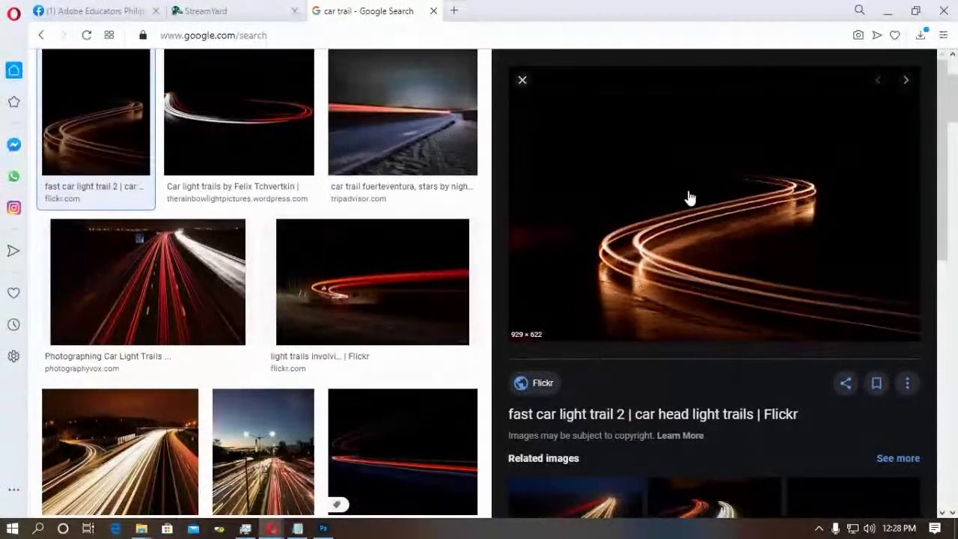
{"action": "scroll", "coordinate": [380, 382], "scroll_direction": "down", "scroll_amount": 5}
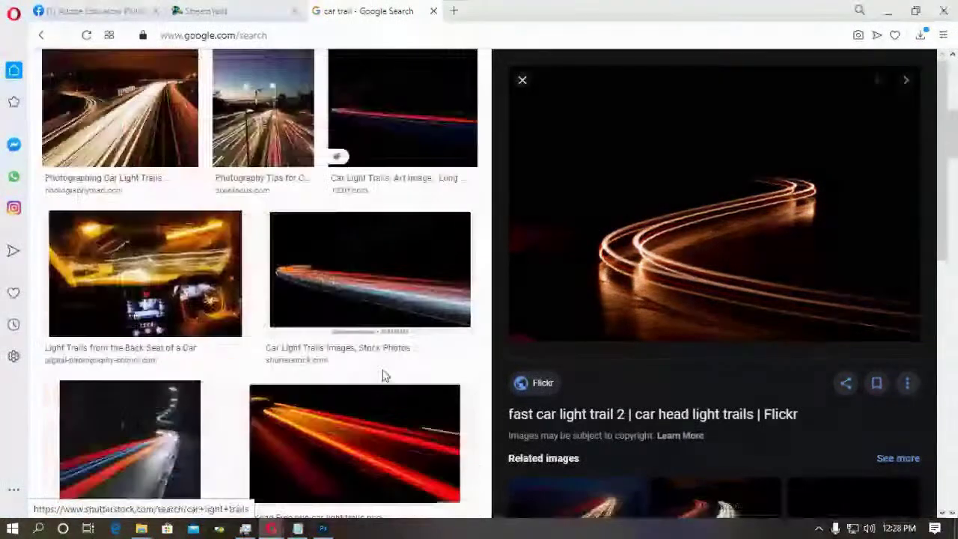
{"action": "scroll", "coordinate": [382, 375], "scroll_direction": "down", "scroll_amount": 10}
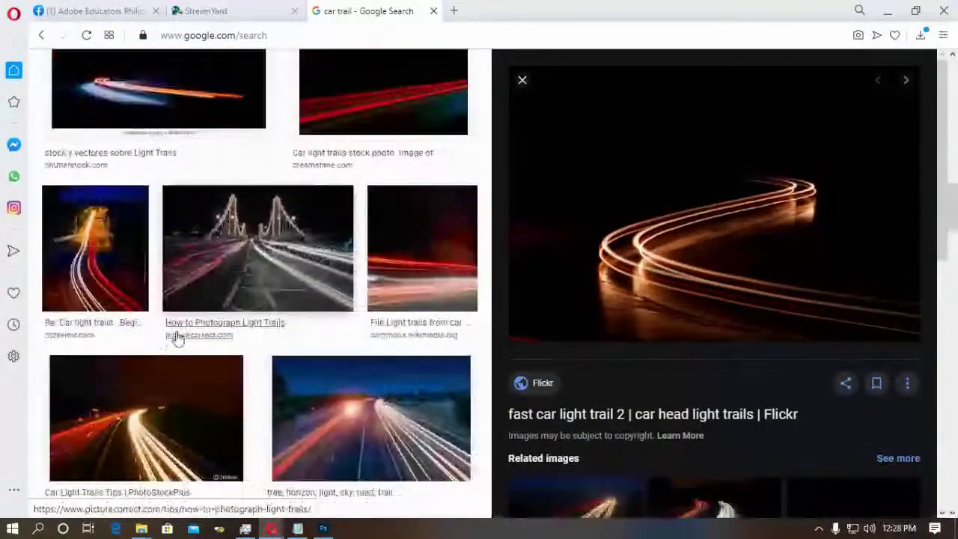
Search for 'car' again and minimize Opera to return to Photoshop.
{"action": "left_click", "coordinate": [221, 35]}
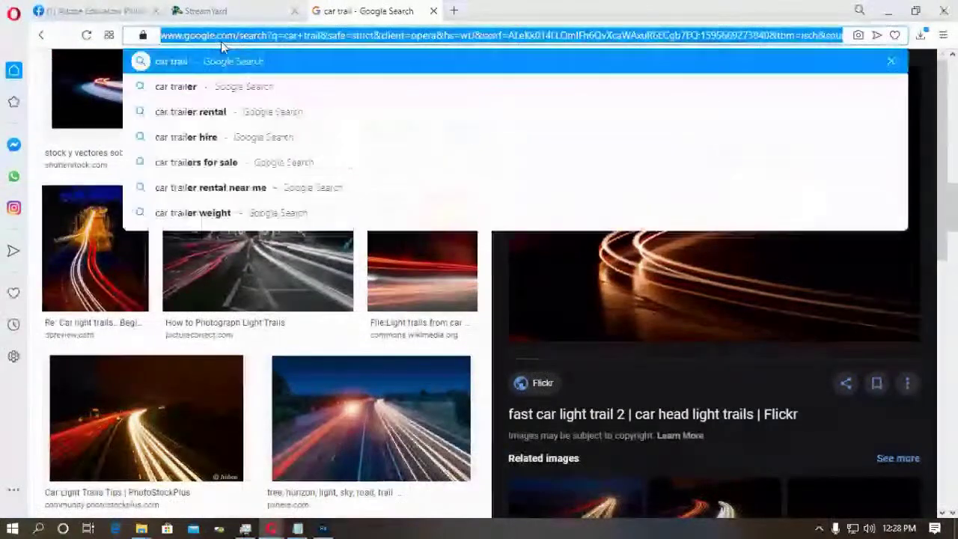
{"action": "type", "text": "car trail"}
{"action": "key", "text": "Return"}
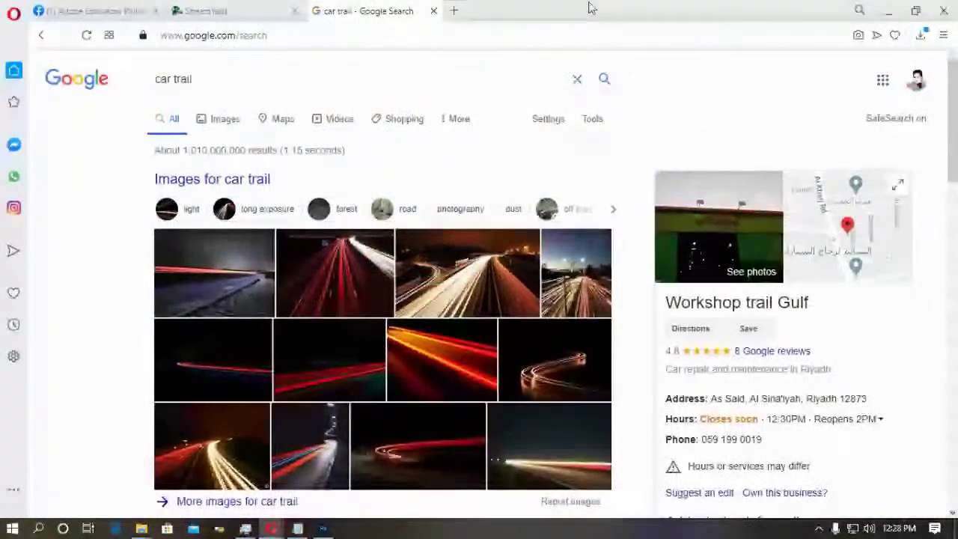
{"action": "left_click", "coordinate": [889, 11]}
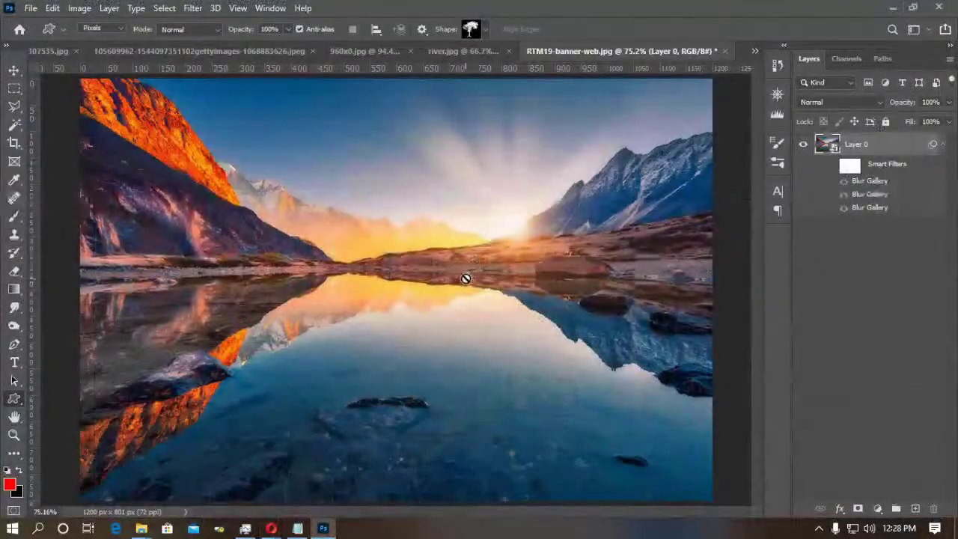
Close 960x0.jpg, river.jpg, RTM19-banner-web.jpg and the football image, discarding all changes.
{"action": "left_click", "coordinate": [476, 54]}
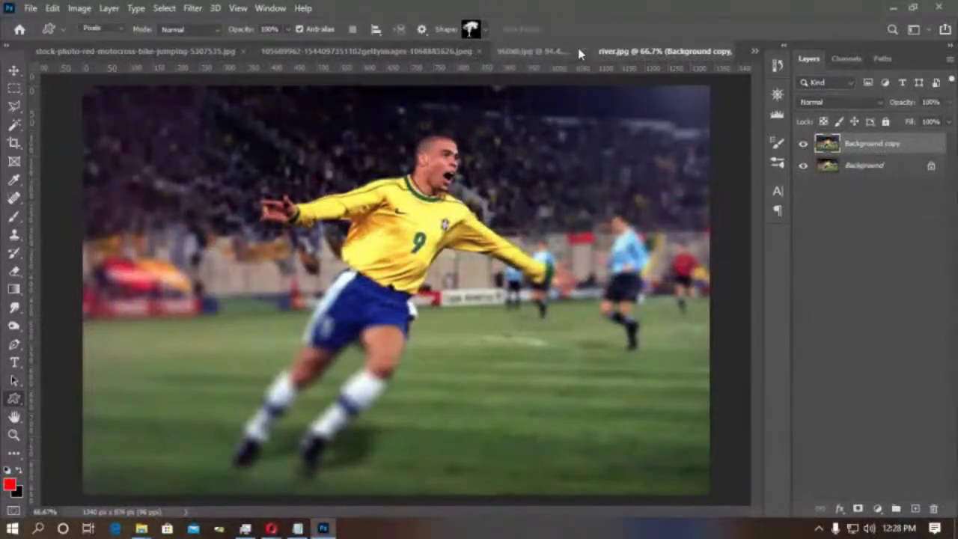
{"action": "left_click", "coordinate": [577, 50]}
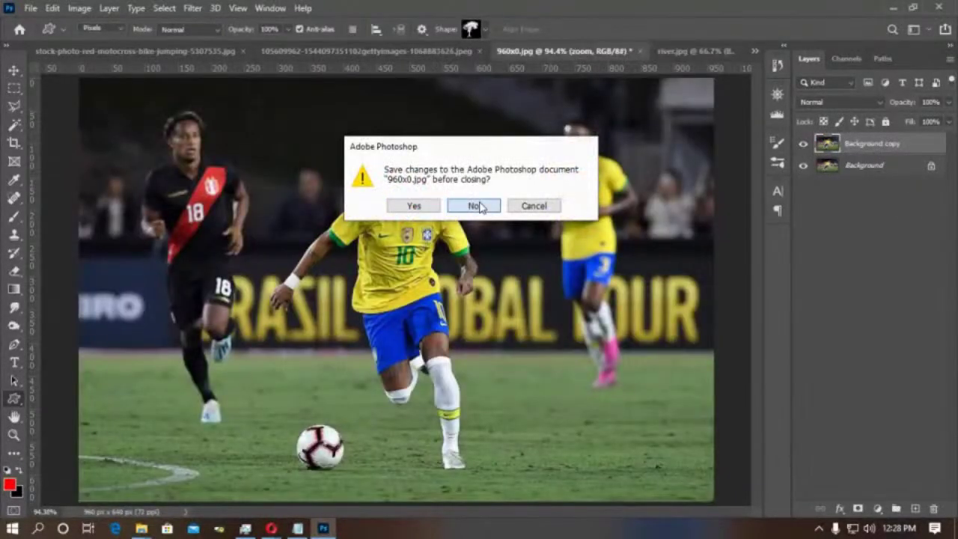
{"action": "left_click", "coordinate": [472, 205]}
{"action": "left_click", "coordinate": [674, 50]}
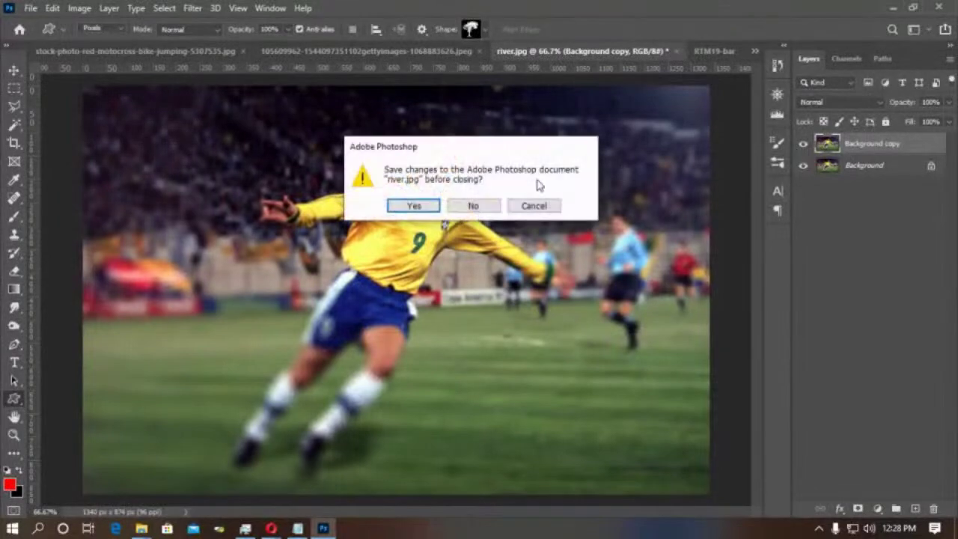
{"action": "left_click", "coordinate": [479, 206]}
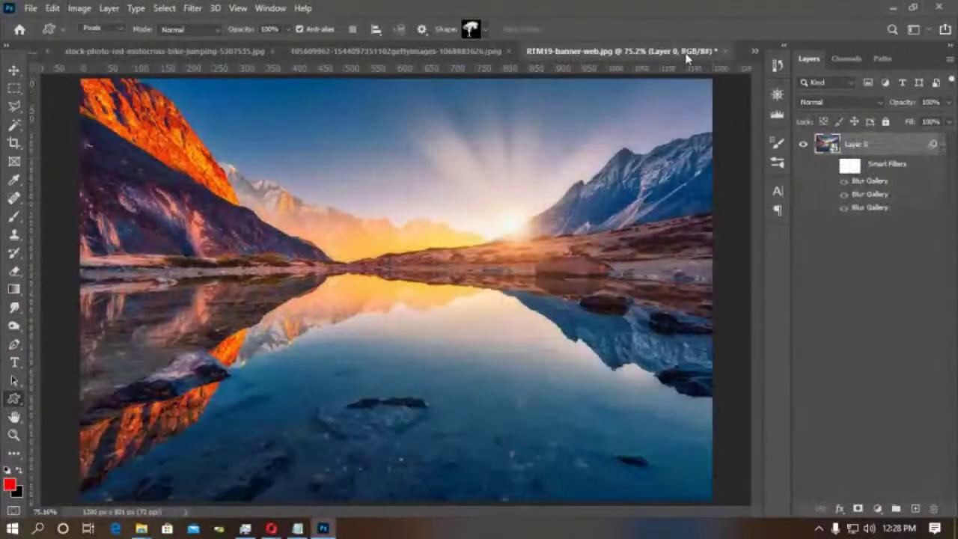
{"action": "left_click", "coordinate": [724, 51]}
{"action": "left_click", "coordinate": [474, 205]}
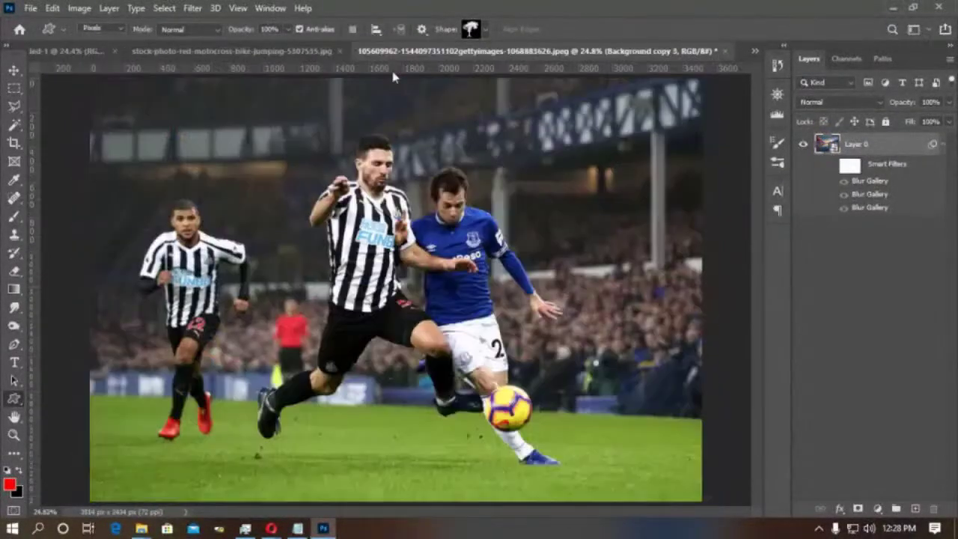
{"action": "left_click", "coordinate": [724, 51]}
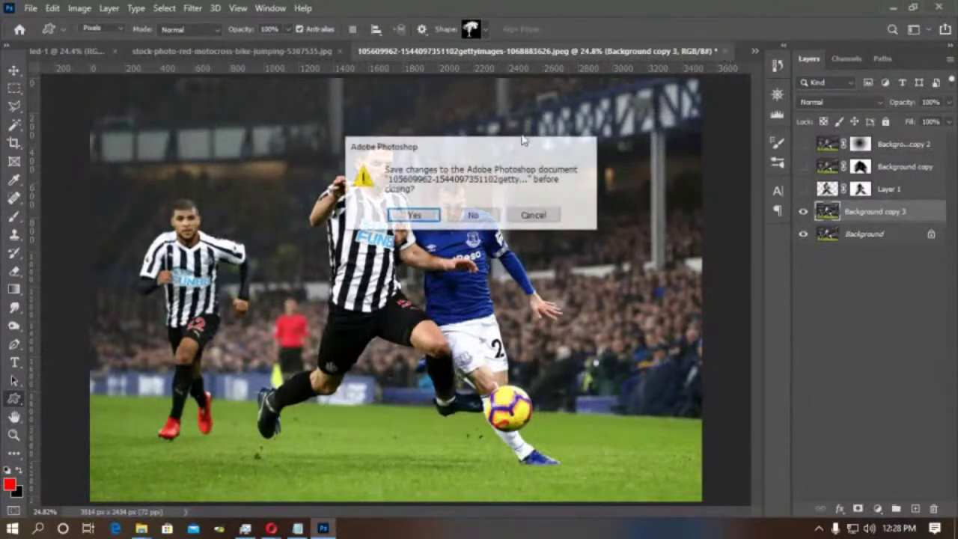
{"action": "left_click", "coordinate": [472, 213]}
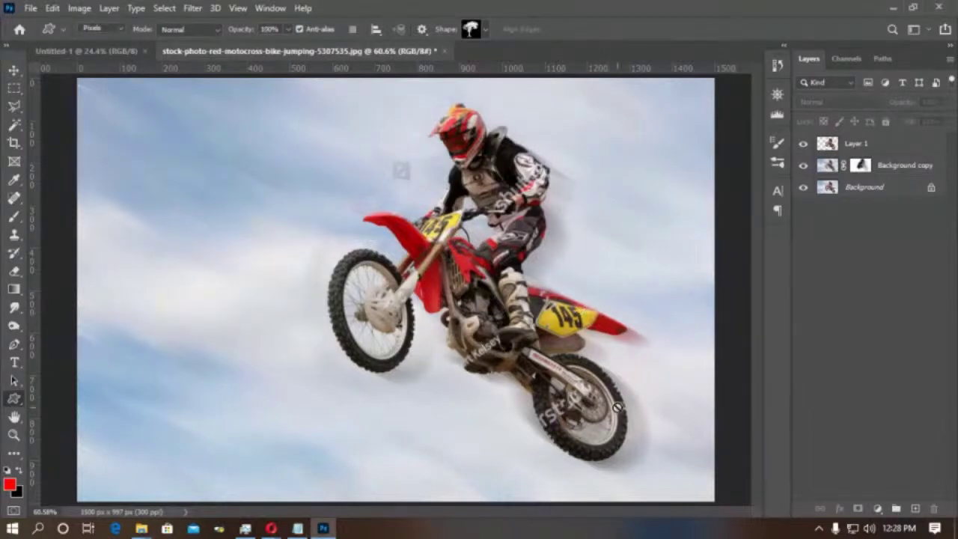
Hide the blurred Background copy and move the Layer 1 rider up and to the left.
{"action": "left_click", "coordinate": [803, 164]}
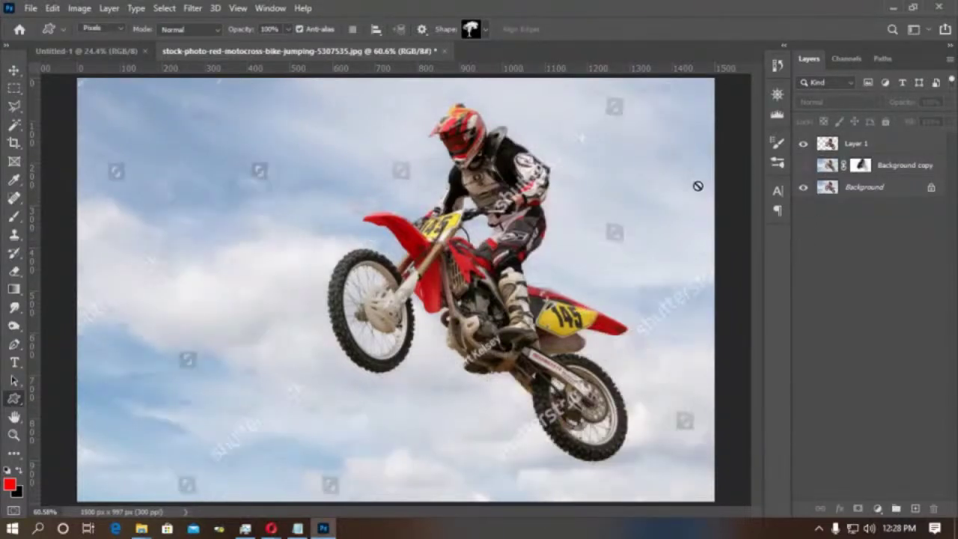
{"action": "left_click", "coordinate": [857, 143]}
{"action": "key", "text": "v"}
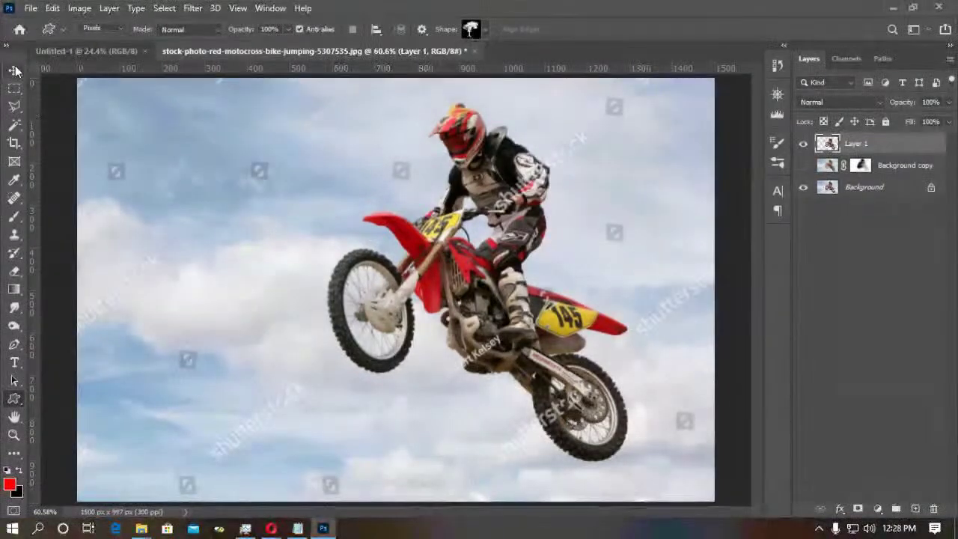
{"action": "left_click_drag", "start_coordinate": [503, 236], "coordinate": [303, 214]}
{"action": "left_click", "coordinate": [522, 221]}
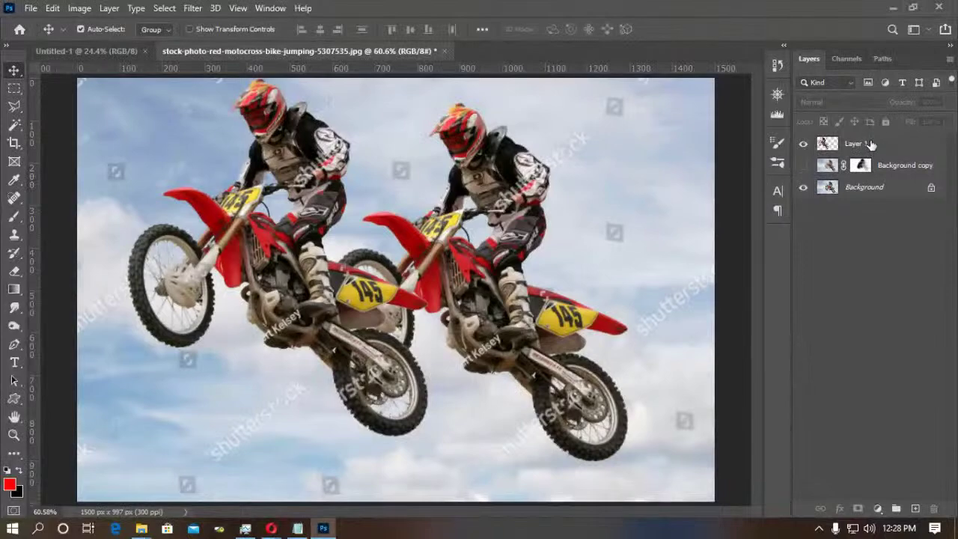
Hide the original Background layer so the rider sits alone on transparency.
{"action": "left_click", "coordinate": [803, 187]}
{"action": "left_click", "coordinate": [864, 187]}
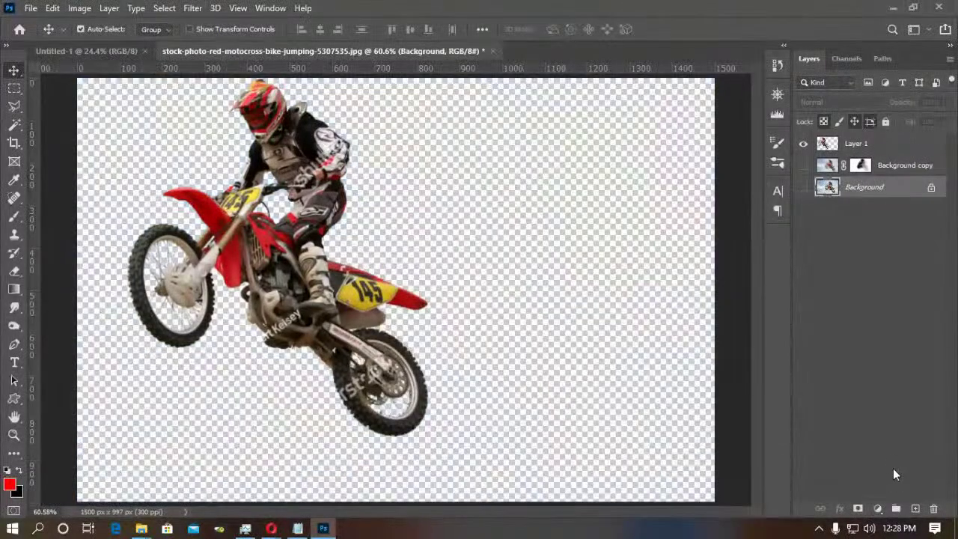
{"action": "left_click", "coordinate": [878, 508]}
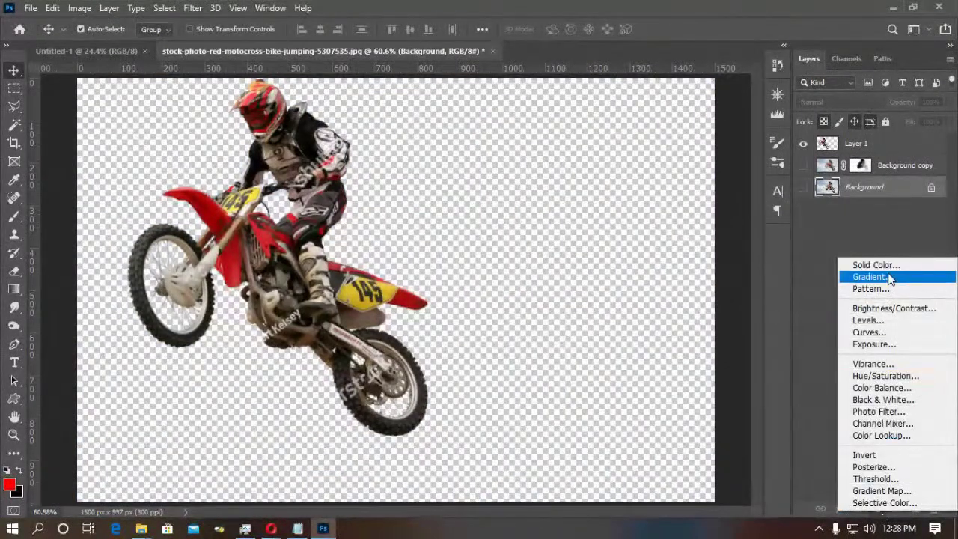
Add a Basics Black, White gradient fill layer behind the rider and duplicate Layer 1.
{"action": "left_click", "coordinate": [868, 276]}
{"action": "left_click", "coordinate": [610, 157]}
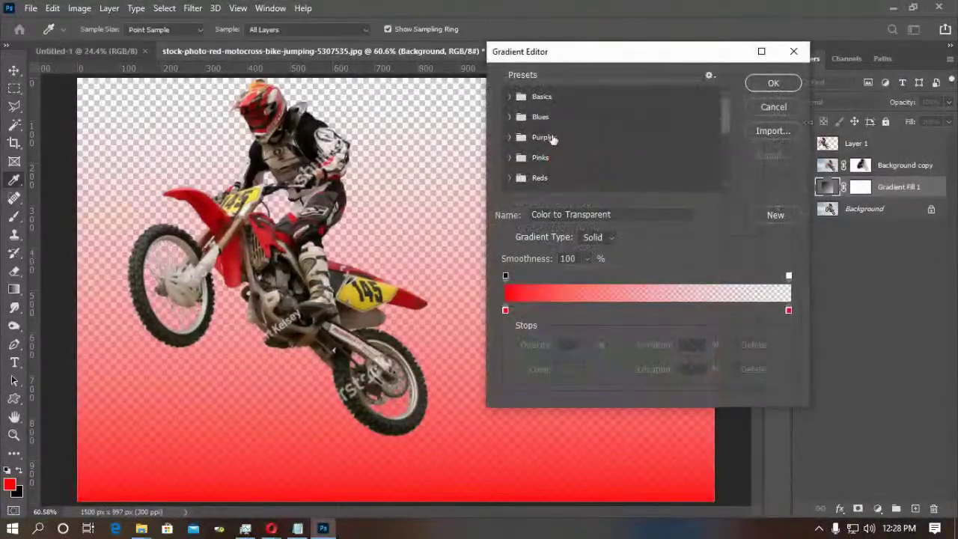
{"action": "left_click", "coordinate": [516, 101]}
{"action": "left_click", "coordinate": [572, 118]}
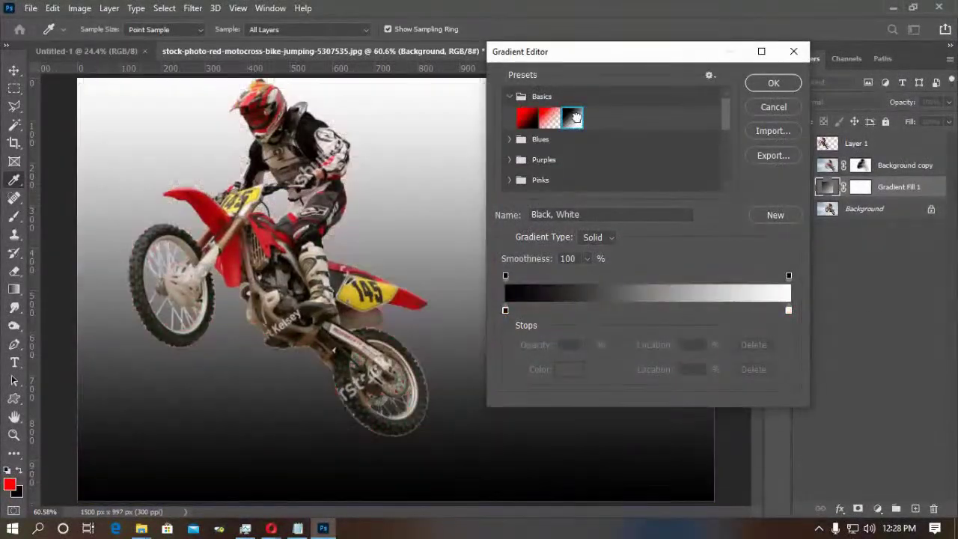
{"action": "left_click", "coordinate": [768, 85]}
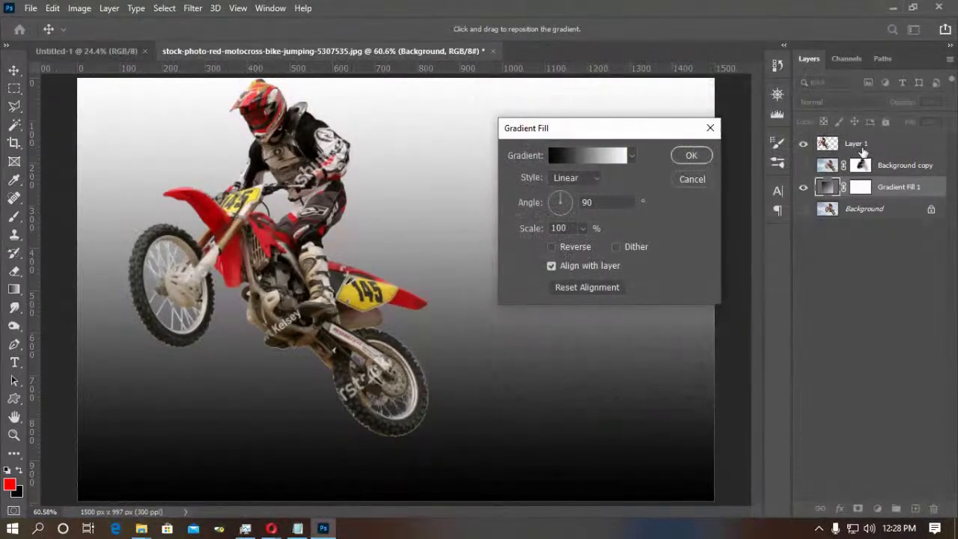
{"action": "left_click", "coordinate": [691, 156]}
{"action": "left_click_drag", "start_coordinate": [906, 144], "coordinate": [914, 508]}
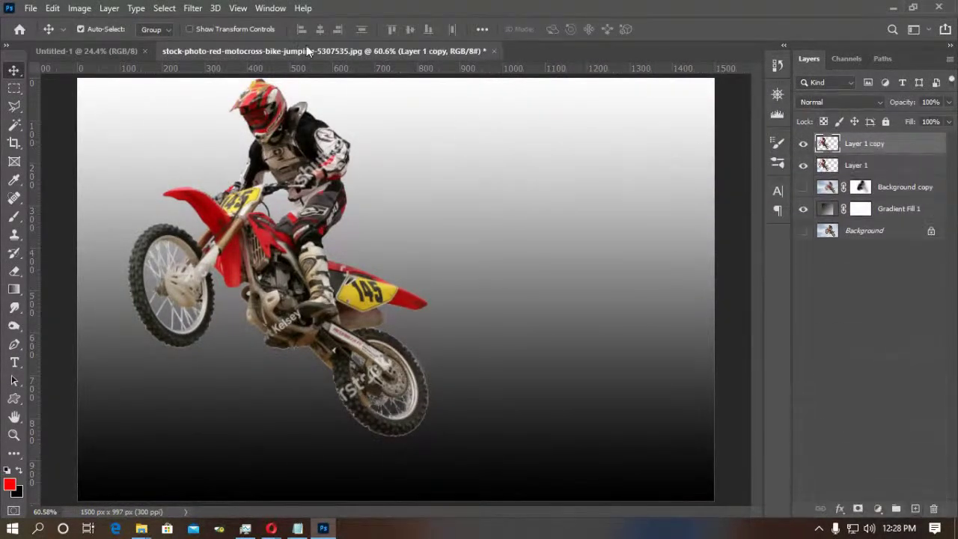
Start a Path Blur on the rider copy and reshape the first blur path.
{"action": "left_click", "coordinate": [193, 8]}
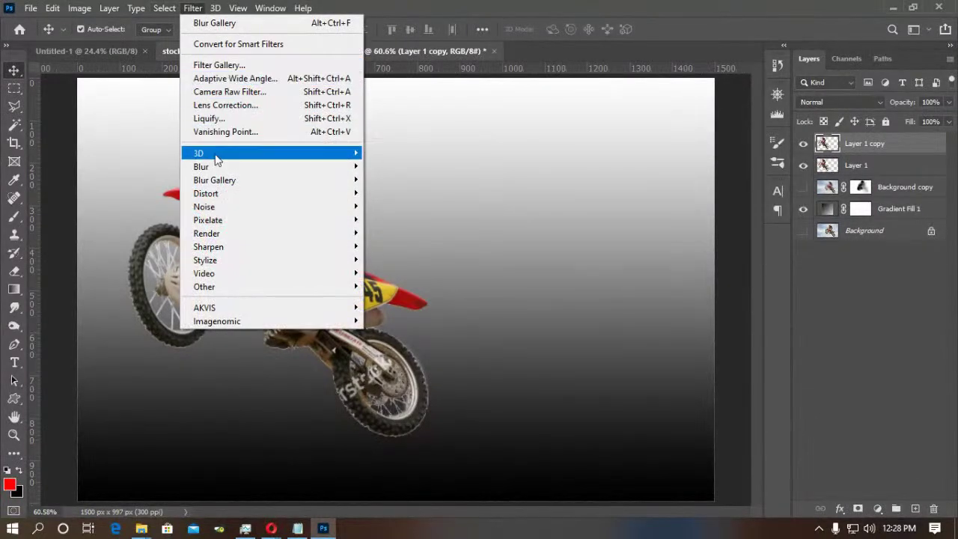
{"action": "mouse_move", "coordinate": [330, 185]}
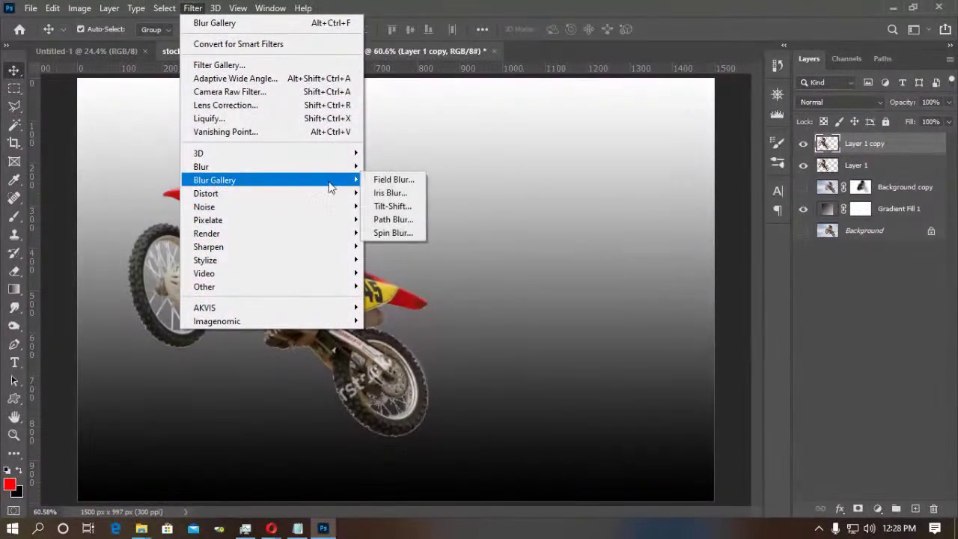
{"action": "left_click", "coordinate": [393, 219]}
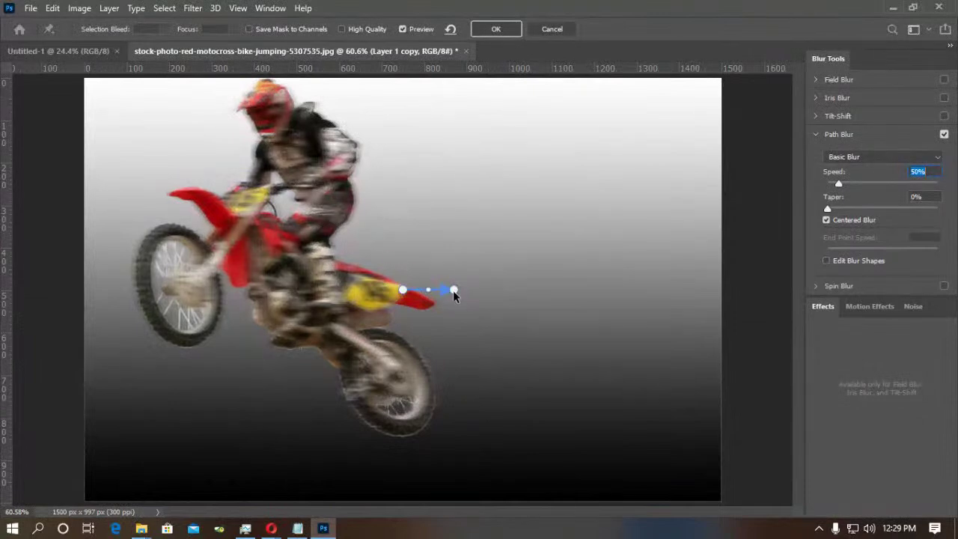
{"action": "left_click_drag", "start_coordinate": [453, 291], "coordinate": [518, 333]}
{"action": "left_click_drag", "start_coordinate": [567, 360], "coordinate": [572, 359]}
{"action": "left_click_drag", "start_coordinate": [488, 326], "coordinate": [481, 342]}
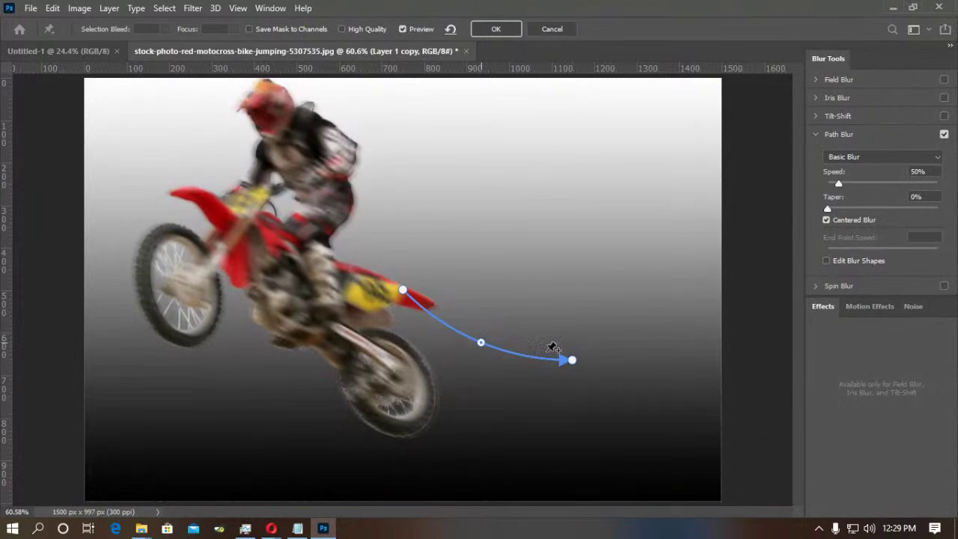
{"action": "left_click_drag", "start_coordinate": [480, 343], "coordinate": [503, 308]}
{"action": "left_click_drag", "start_coordinate": [403, 289], "coordinate": [352, 268]}
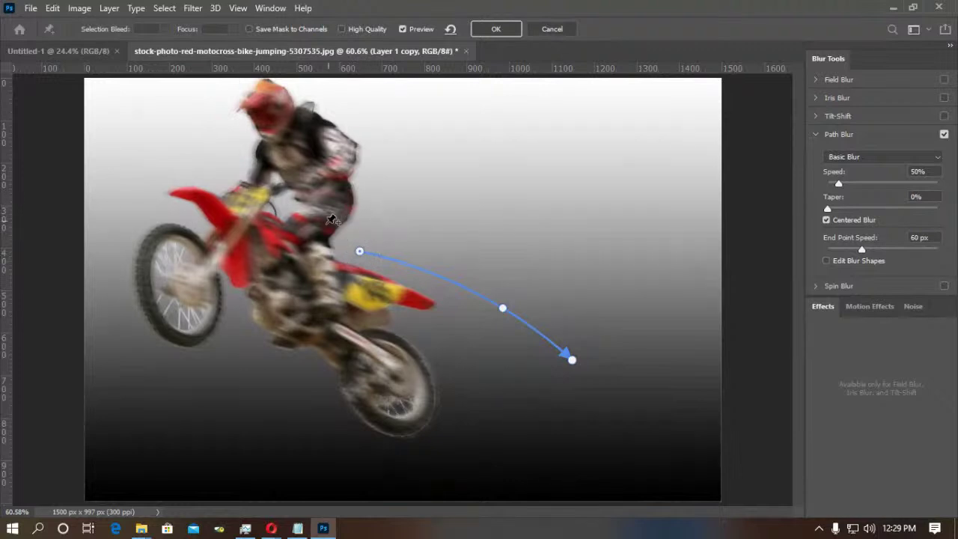
Draw a second curved blur path along the bike and raise the blur speed.
{"action": "left_click", "coordinate": [447, 341]}
{"action": "left_click", "coordinate": [572, 360]}
{"action": "left_click", "coordinate": [615, 381]}
{"action": "left_click", "coordinate": [683, 439]}
{"action": "key", "text": "Escape"}
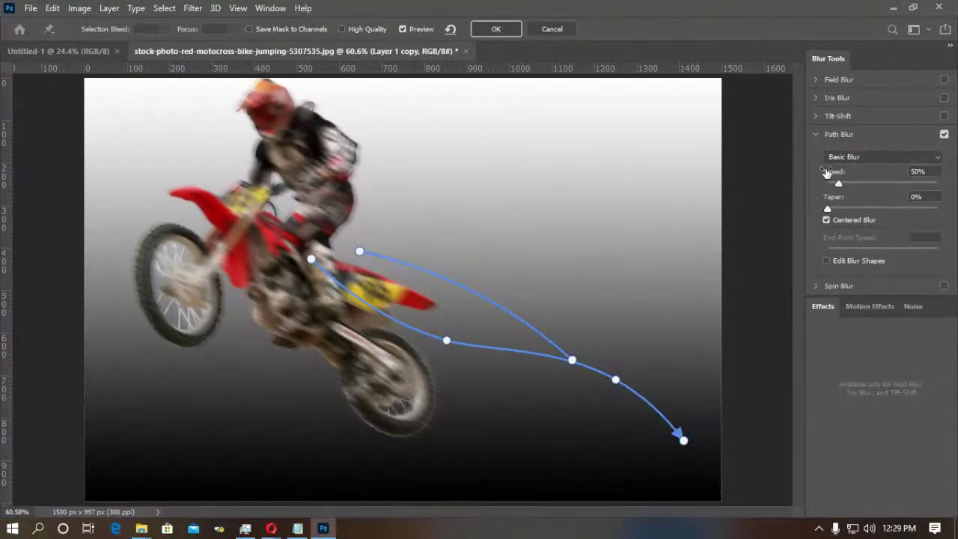
{"action": "left_click_drag", "start_coordinate": [838, 186], "coordinate": [938, 189]}
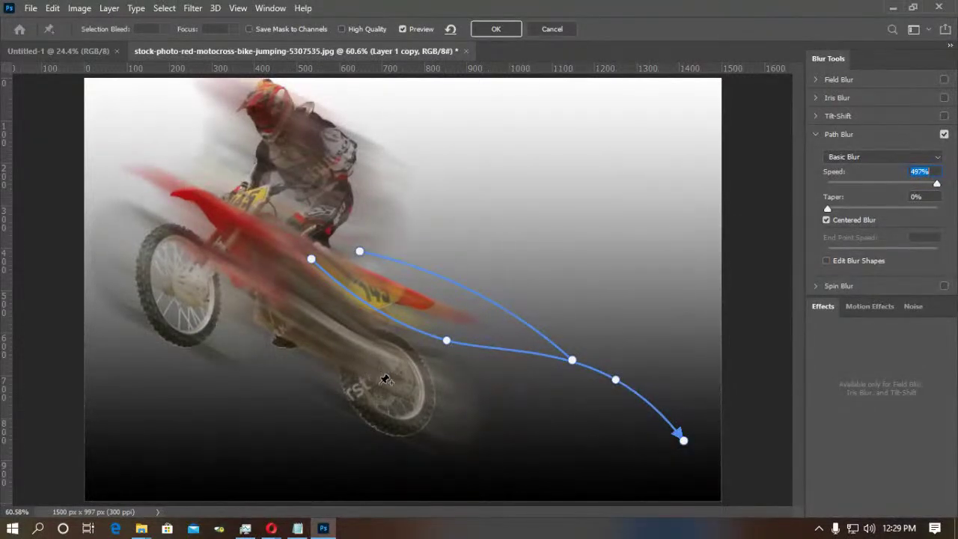
{"action": "left_click_drag", "start_coordinate": [446, 342], "coordinate": [428, 376]}
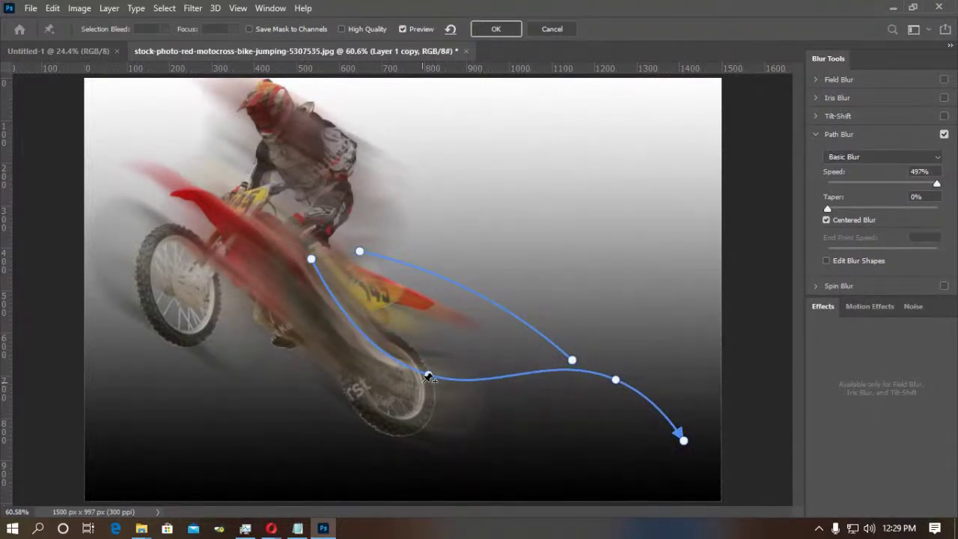
{"action": "left_click_drag", "start_coordinate": [428, 376], "coordinate": [421, 402]}
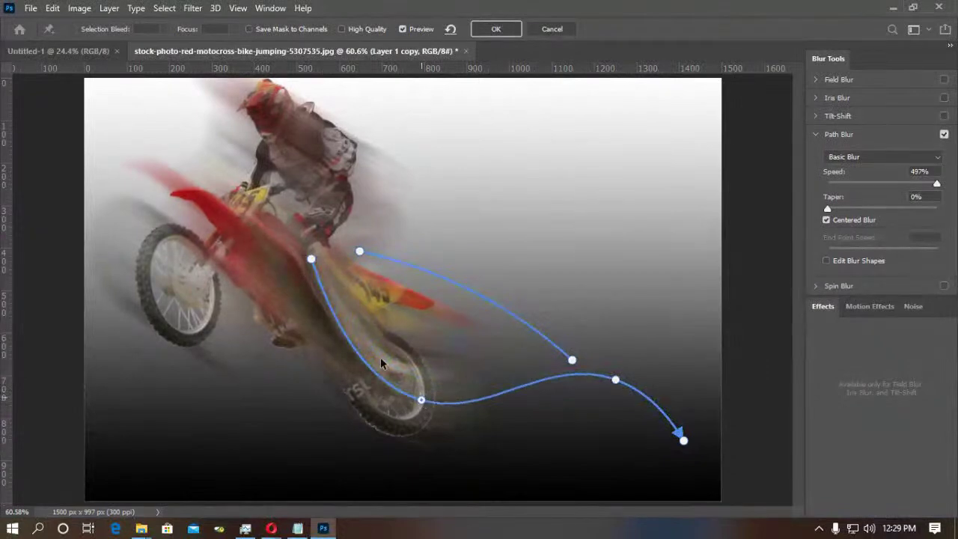
Delete the first blur path, refine the remaining curve, and apply the 497% Path Blur.
{"action": "left_click", "coordinate": [572, 360]}
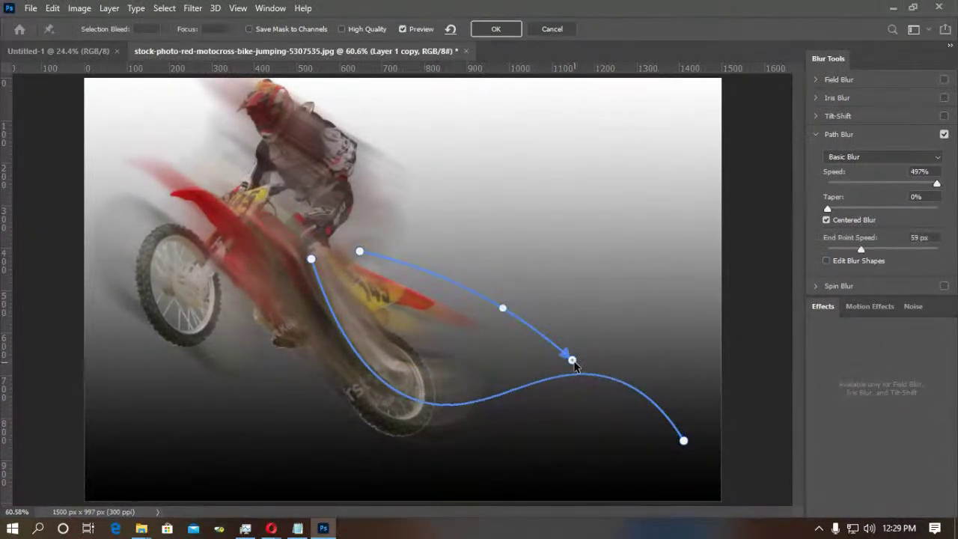
{"action": "key", "text": "Delete"}
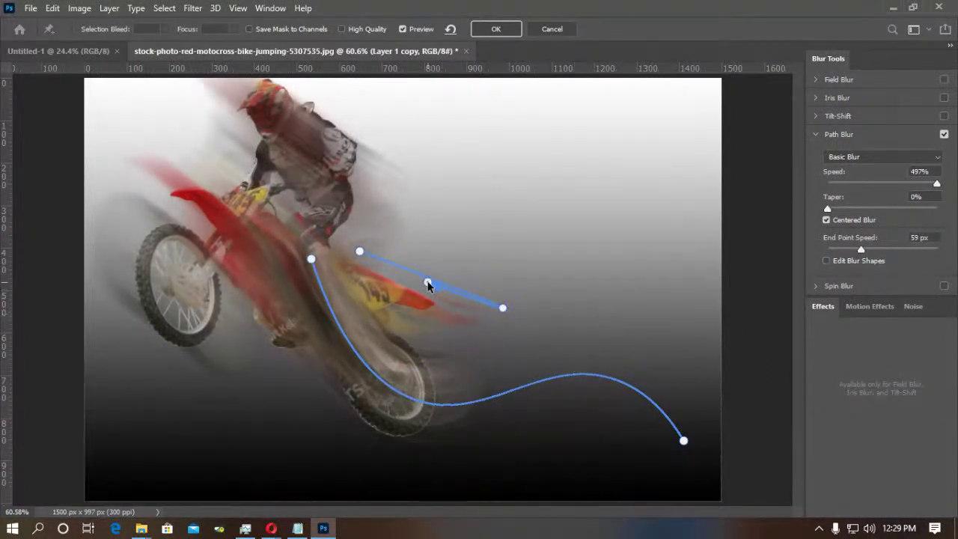
{"action": "key", "text": "Delete"}
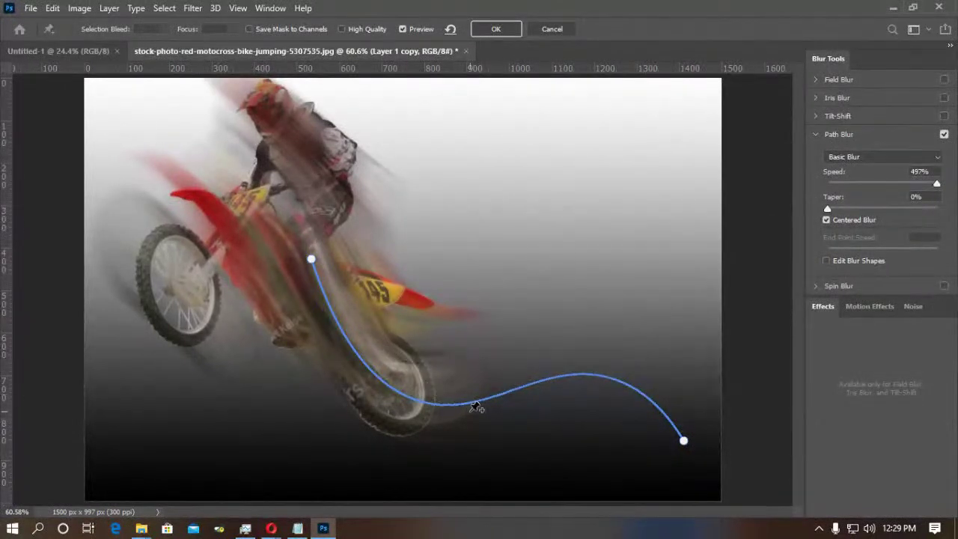
{"action": "left_click_drag", "start_coordinate": [312, 259], "coordinate": [287, 208]}
{"action": "left_click_drag", "start_coordinate": [420, 402], "coordinate": [518, 412]}
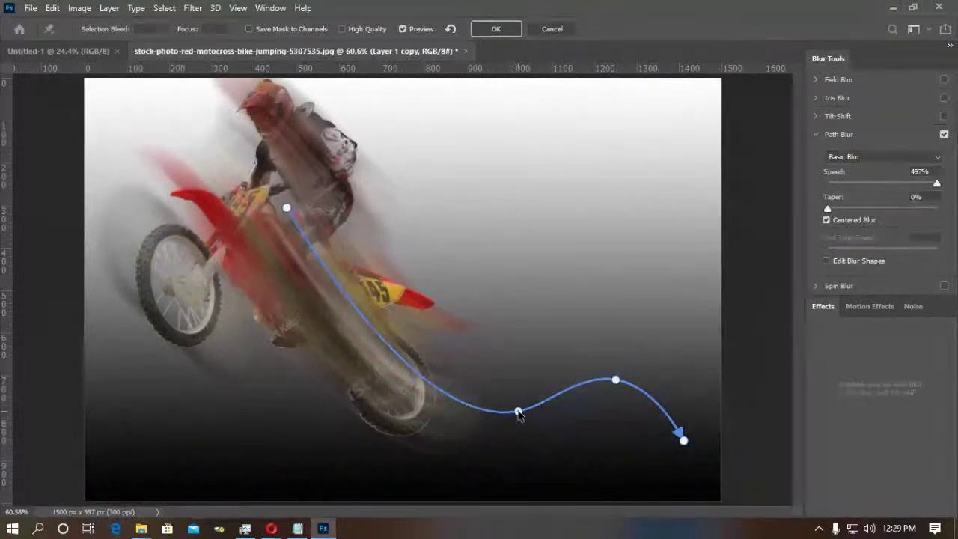
{"action": "left_click_drag", "start_coordinate": [616, 382], "coordinate": [614, 399]}
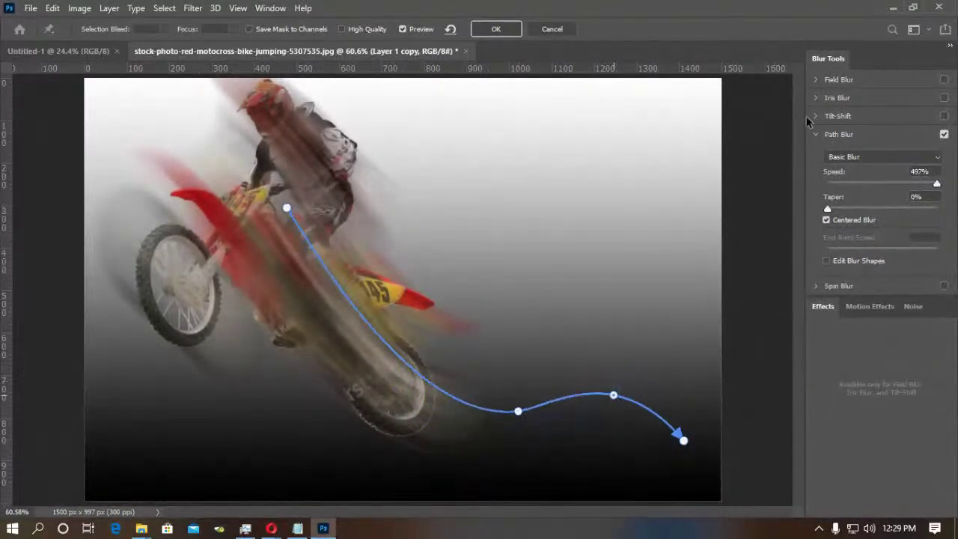
{"action": "left_click", "coordinate": [499, 29]}
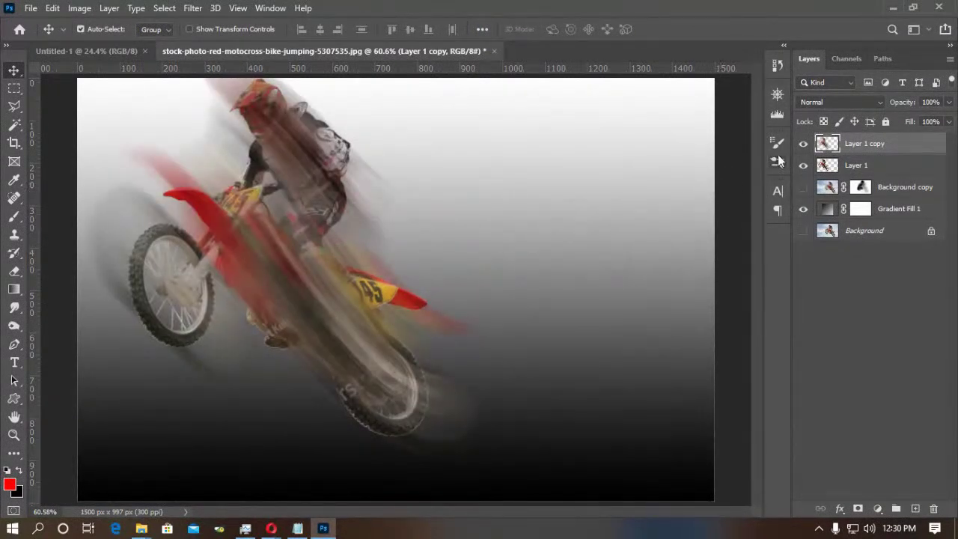
Move the sharp Layer 1 above the blurred copy and target Layer 1 copy with the Eraser.
{"action": "left_click_drag", "start_coordinate": [858, 167], "coordinate": [856, 140]}
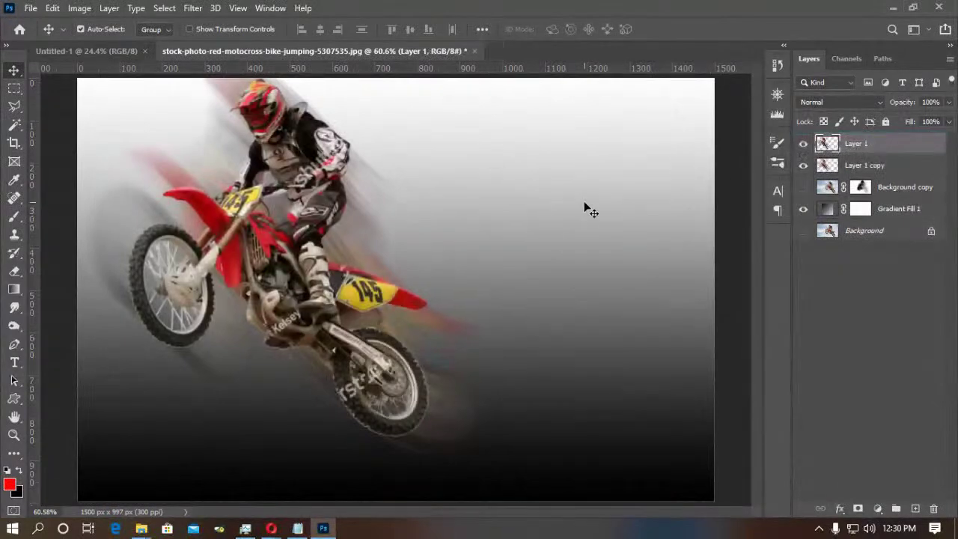
{"action": "left_click", "coordinate": [853, 164]}
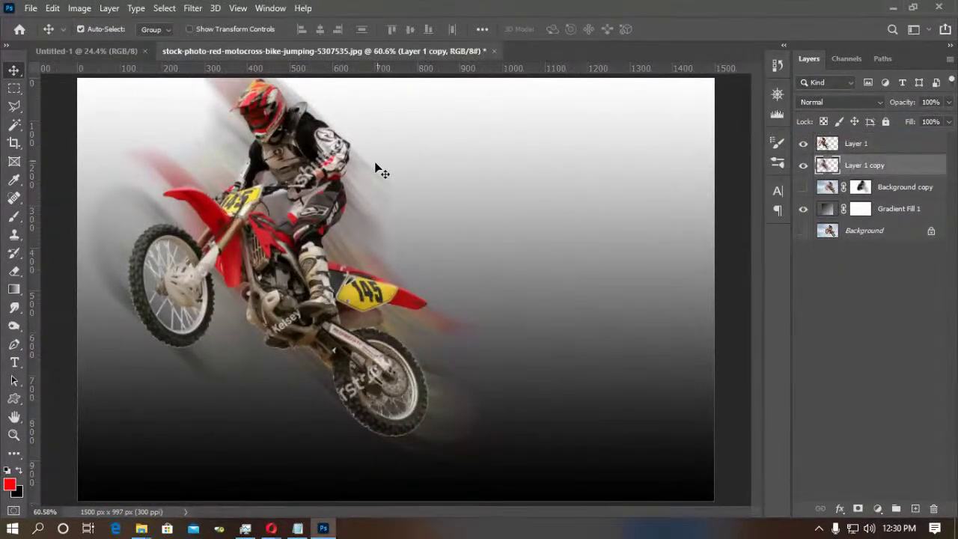
{"action": "key", "text": "e"}
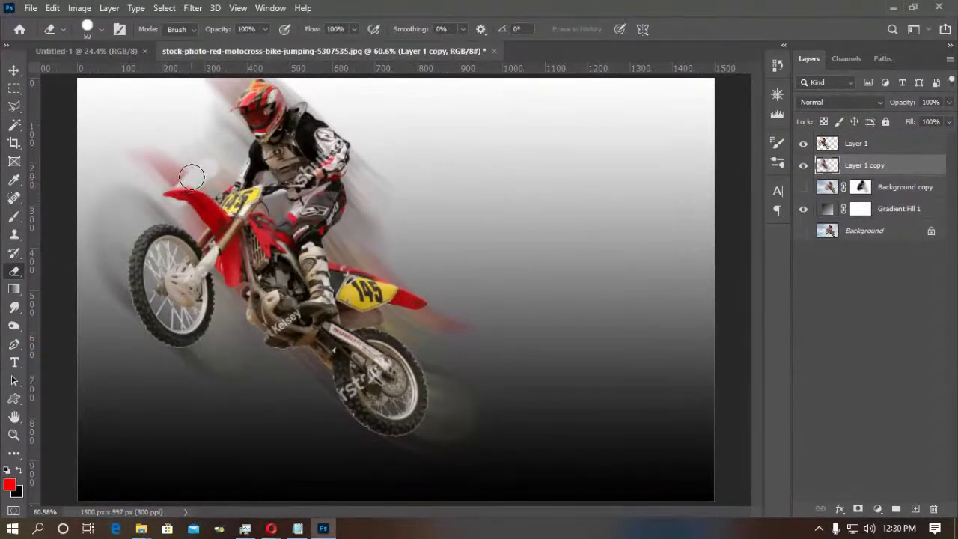
Enlarge the eraser and erase the ghost trails around the helmet and left of the bike.
{"action": "key", "text": "bracketright"}
{"action": "right_click", "coordinate": [191, 177]}
{"action": "left_click", "coordinate": [460, 194]}
{"action": "key", "text": "bracketright"}
{"action": "key", "text": "bracketright"}
{"action": "key", "text": "bracketright"}
{"action": "mouse_move", "coordinate": [226, 135]}
{"action": "left_mouse_down"}
{"action": "mouse_move", "coordinate": [228, 102]}
{"action": "mouse_move", "coordinate": [285, 104]}
{"action": "mouse_move", "coordinate": [181, 125]}
{"action": "mouse_move", "coordinate": [187, 159]}
{"action": "mouse_move", "coordinate": [229, 156]}
{"action": "mouse_move", "coordinate": [104, 240]}
{"action": "mouse_move", "coordinate": [101, 289]}
{"action": "left_mouse_up"}
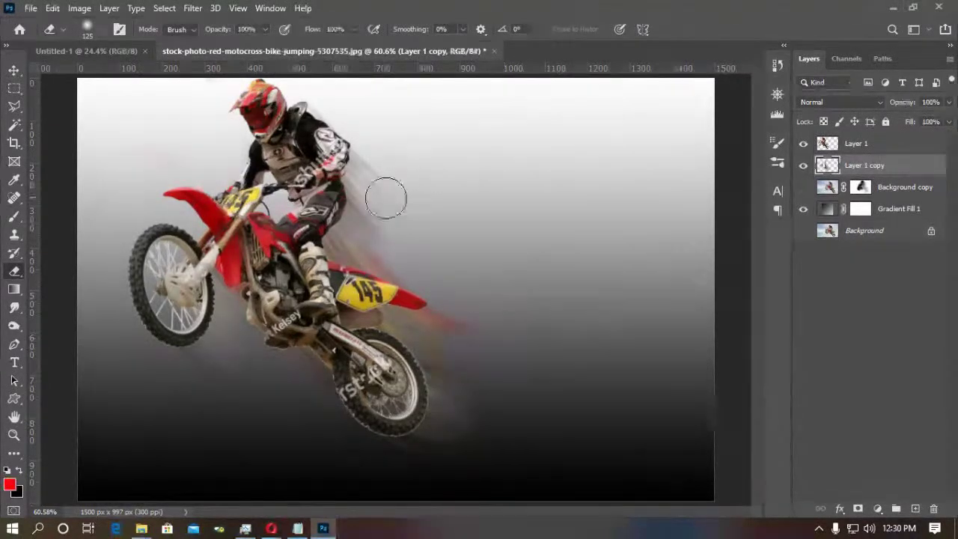
{"action": "key", "text": "ctrl+o"}
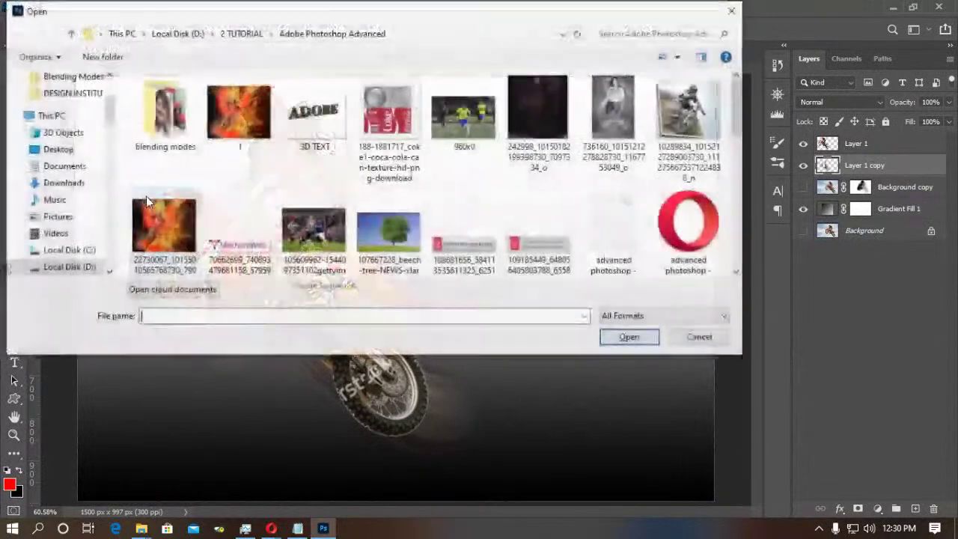
Start a Spin Blur on the bike image, then cancel it.
{"action": "key", "text": "Escape"}
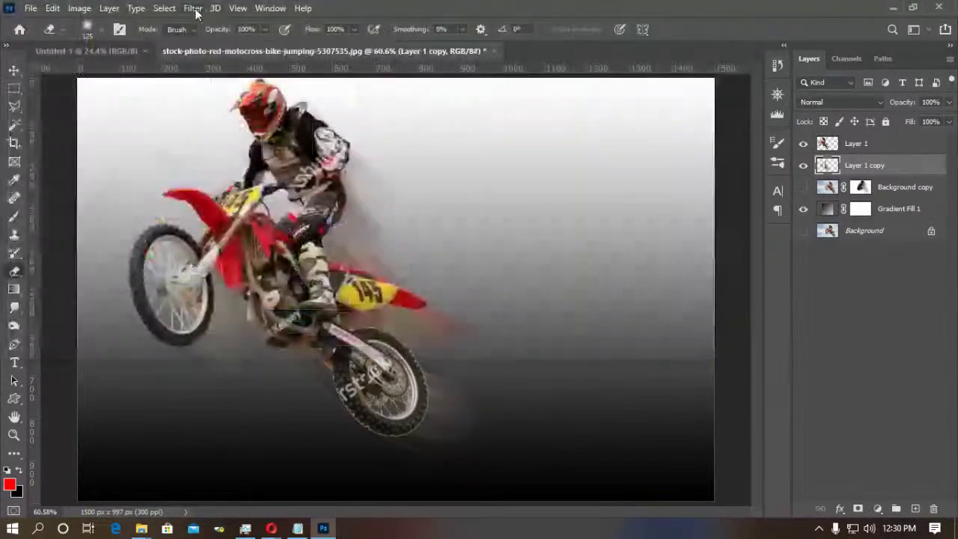
{"action": "left_click", "coordinate": [192, 8]}
{"action": "mouse_move", "coordinate": [233, 184]}
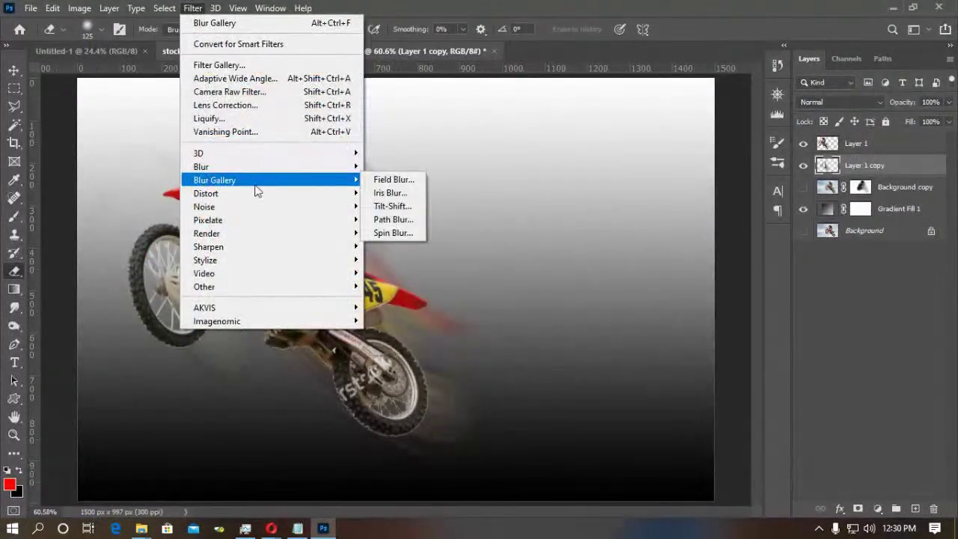
{"action": "left_click", "coordinate": [399, 232]}
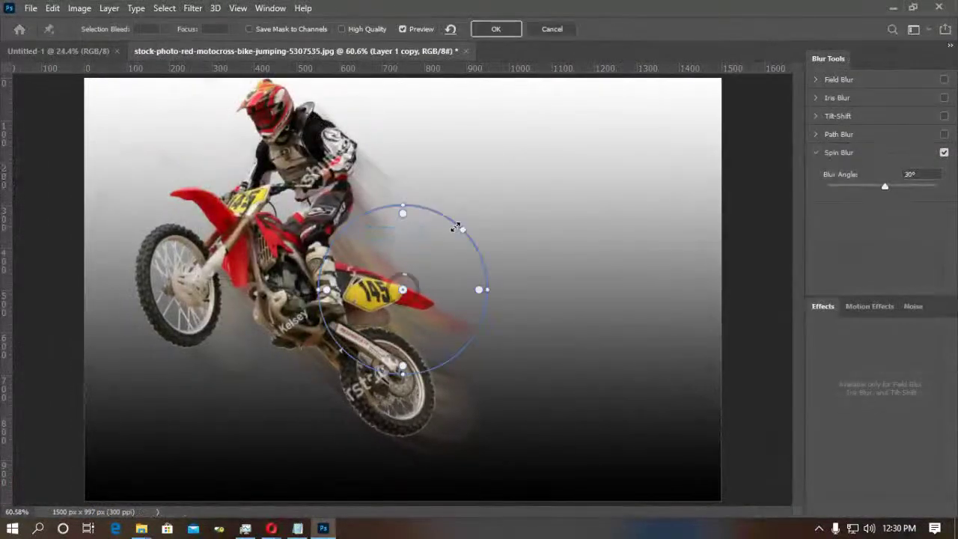
{"action": "left_click", "coordinate": [550, 33]}
Open download (1).jpg, fit it to the window, and duplicate its Background layer.
{"action": "key", "text": "ctrl+o"}
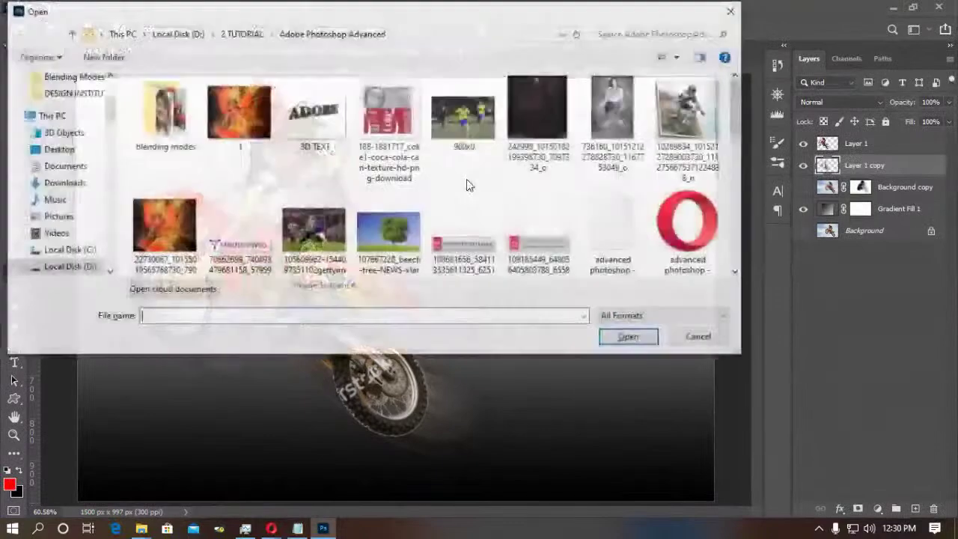
{"action": "scroll", "coordinate": [359, 193], "scroll_direction": "down", "scroll_amount": 5}
{"action": "left_click", "coordinate": [689, 233]}
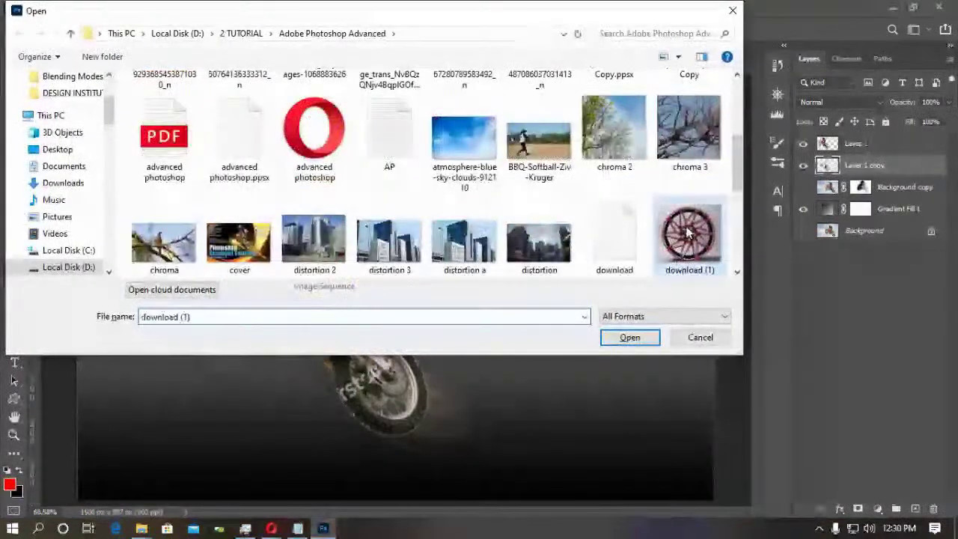
{"action": "double_click", "coordinate": [689, 234]}
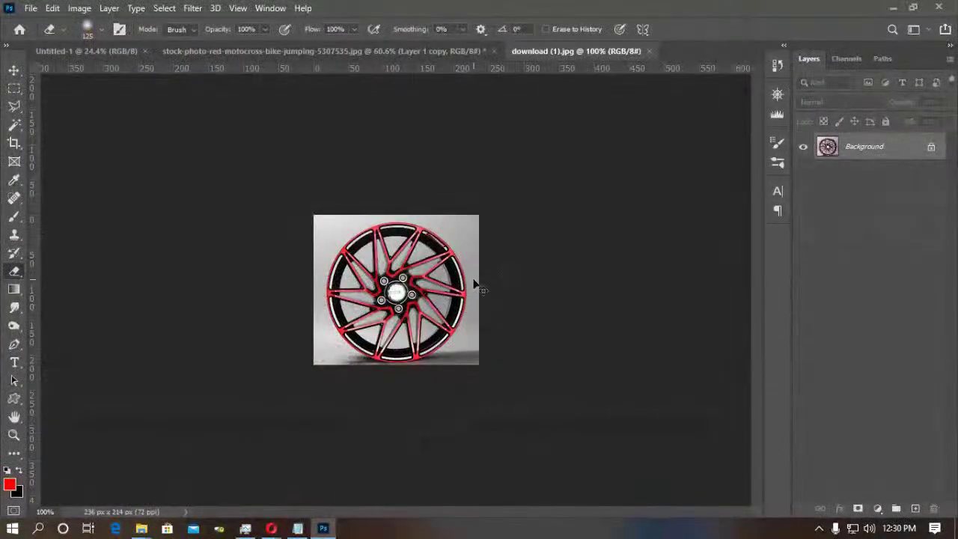
{"action": "key", "text": "ctrl+0"}
{"action": "left_click_drag", "start_coordinate": [919, 157], "coordinate": [914, 508]}
Apply a 67° Spin Blur covering the wheel rim to the Background copy.
{"action": "left_click", "coordinate": [192, 9]}
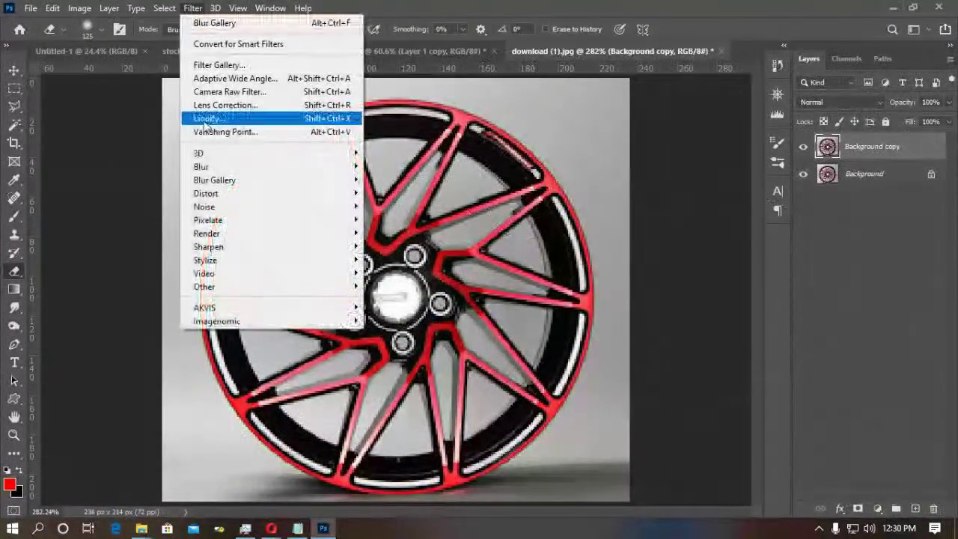
{"action": "mouse_move", "coordinate": [224, 184]}
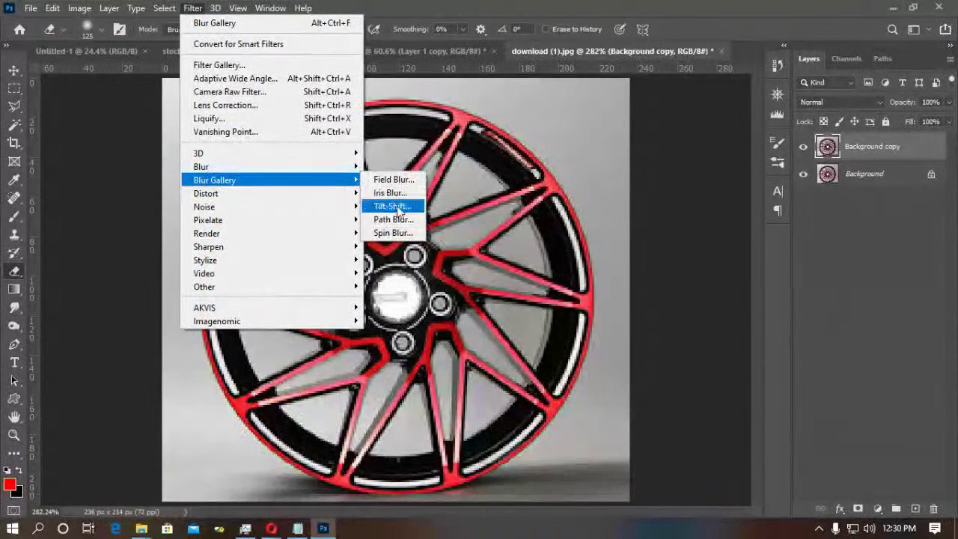
{"action": "left_click", "coordinate": [399, 233]}
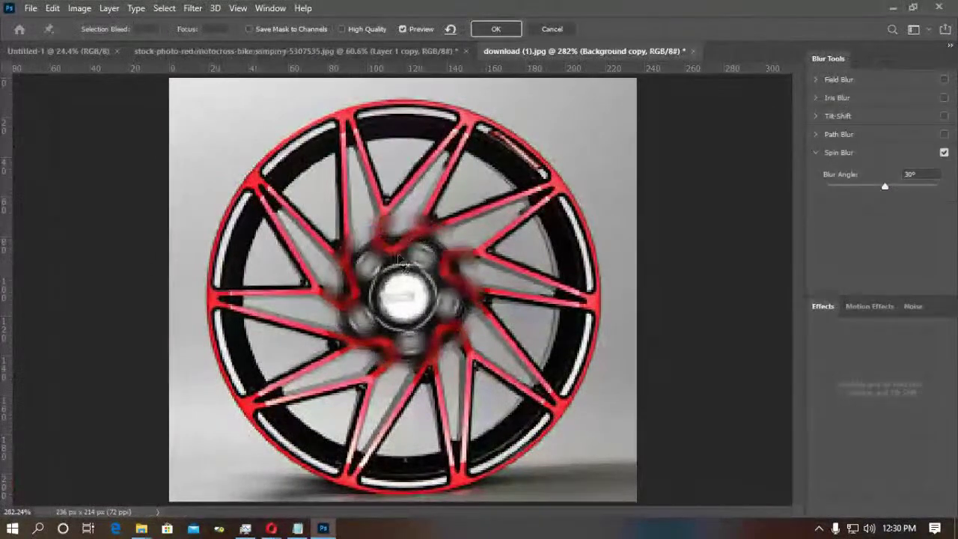
{"action": "left_click_drag", "start_coordinate": [461, 230], "coordinate": [536, 170]}
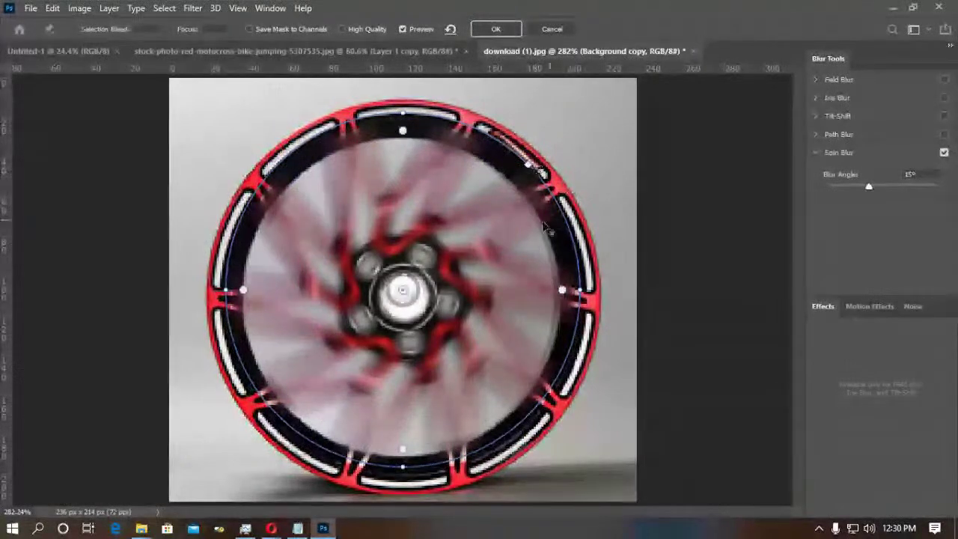
{"action": "left_click_drag", "start_coordinate": [413, 282], "coordinate": [421, 290]}
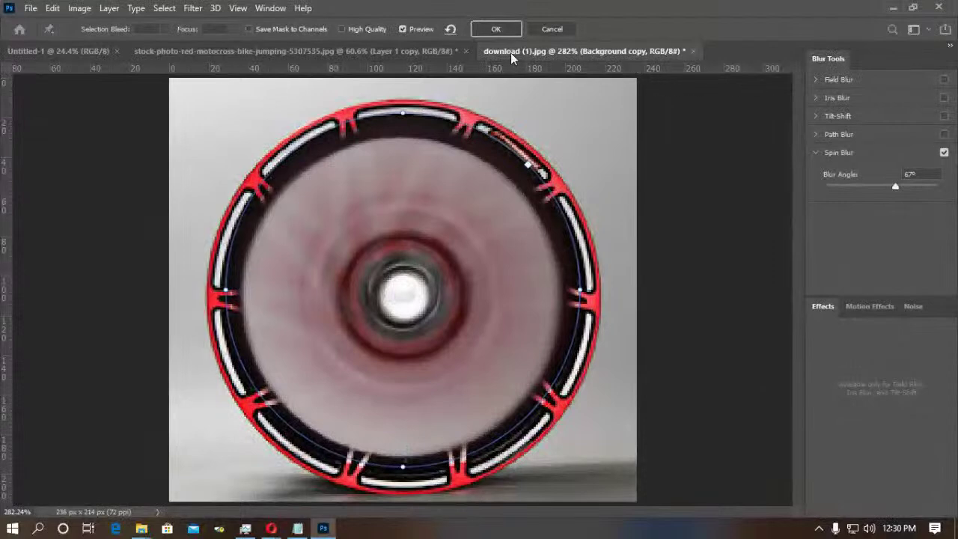
{"action": "left_click", "coordinate": [486, 29]}
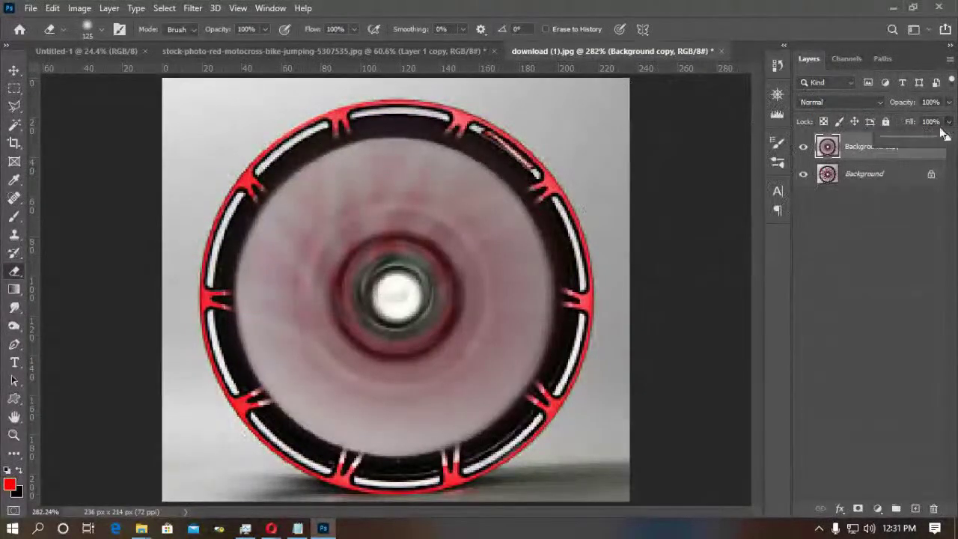
Adjust the blurred layer's Fill, erase blur around the hub, then undo the fill change.
{"action": "left_click_drag", "start_coordinate": [928, 140], "coordinate": [943, 140]}
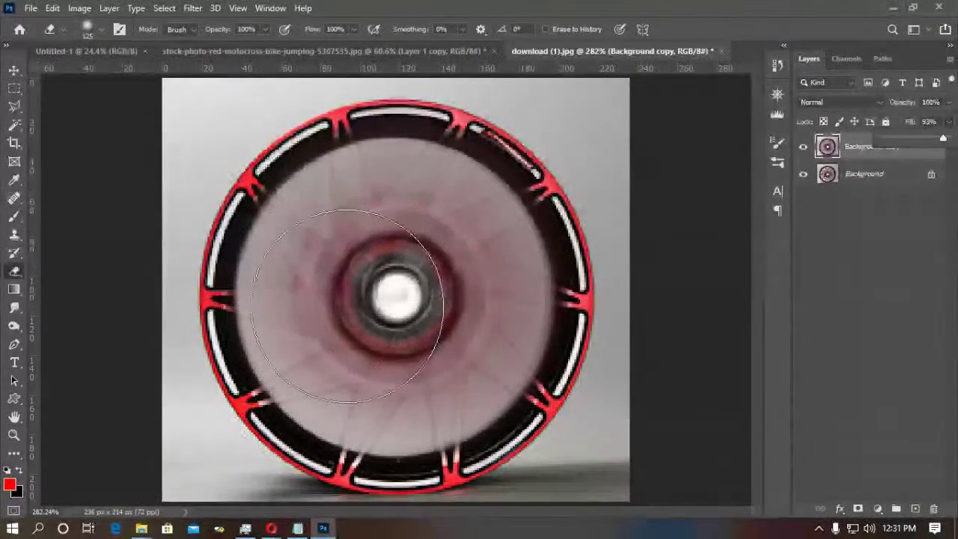
{"action": "mouse_move", "coordinate": [346, 306]}
{"action": "left_mouse_down"}
{"action": "mouse_move", "coordinate": [467, 287]}
{"action": "mouse_move", "coordinate": [564, 332]}
{"action": "mouse_move", "coordinate": [521, 346]}
{"action": "mouse_move", "coordinate": [441, 320]}
{"action": "mouse_move", "coordinate": [331, 341]}
{"action": "mouse_move", "coordinate": [314, 307]}
{"action": "mouse_move", "coordinate": [339, 334]}
{"action": "mouse_move", "coordinate": [318, 394]}
{"action": "mouse_move", "coordinate": [324, 248]}
{"action": "mouse_move", "coordinate": [359, 290]}
{"action": "mouse_move", "coordinate": [456, 236]}
{"action": "mouse_move", "coordinate": [448, 256]}
{"action": "mouse_move", "coordinate": [358, 315]}
{"action": "mouse_move", "coordinate": [370, 260]}
{"action": "mouse_move", "coordinate": [265, 335]}
{"action": "mouse_move", "coordinate": [351, 322]}
{"action": "mouse_move", "coordinate": [445, 278]}
{"action": "mouse_move", "coordinate": [453, 251]}
{"action": "mouse_move", "coordinate": [387, 346]}
{"action": "mouse_move", "coordinate": [350, 361]}
{"action": "left_mouse_up"}
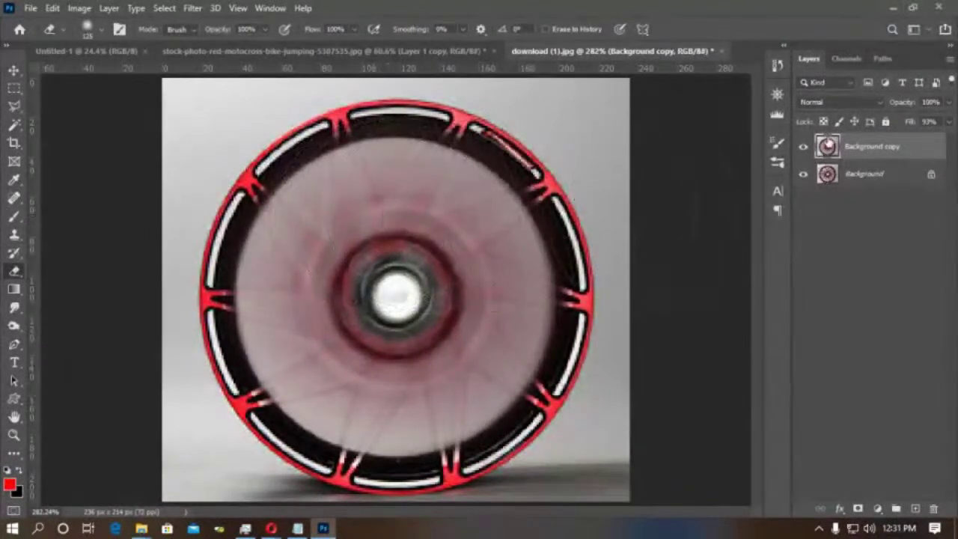
{"action": "key", "text": "ctrl+z"}
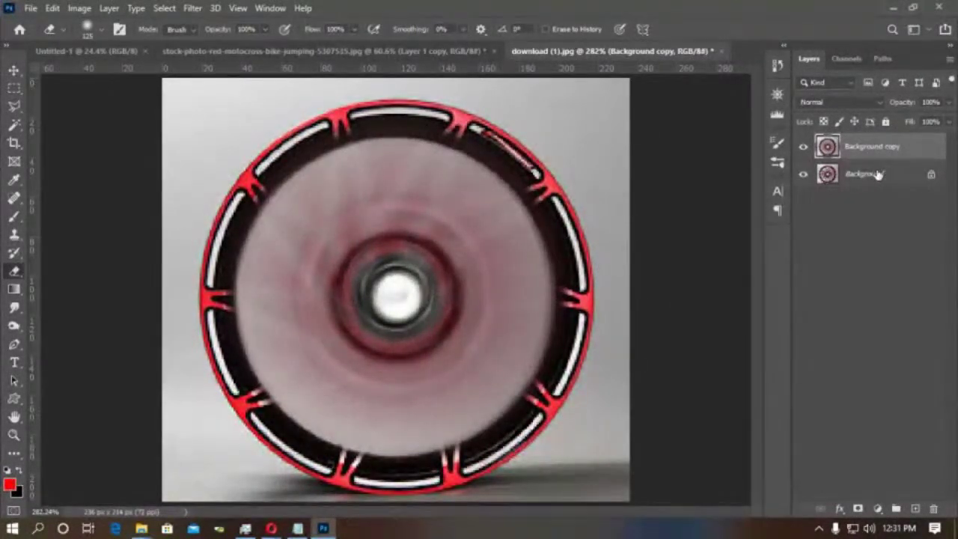
Hide the first blurred copy and give a new Background copy 2 a tall, vertically stretched Spin Blur.
{"action": "left_click_drag", "start_coordinate": [903, 355], "coordinate": [916, 509]}
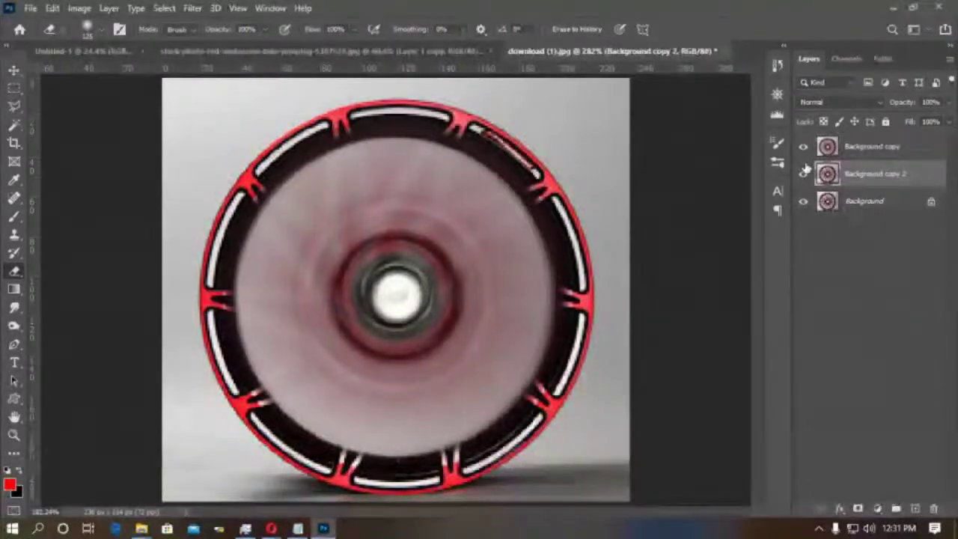
{"action": "left_click", "coordinate": [803, 147]}
{"action": "left_click", "coordinate": [192, 8]}
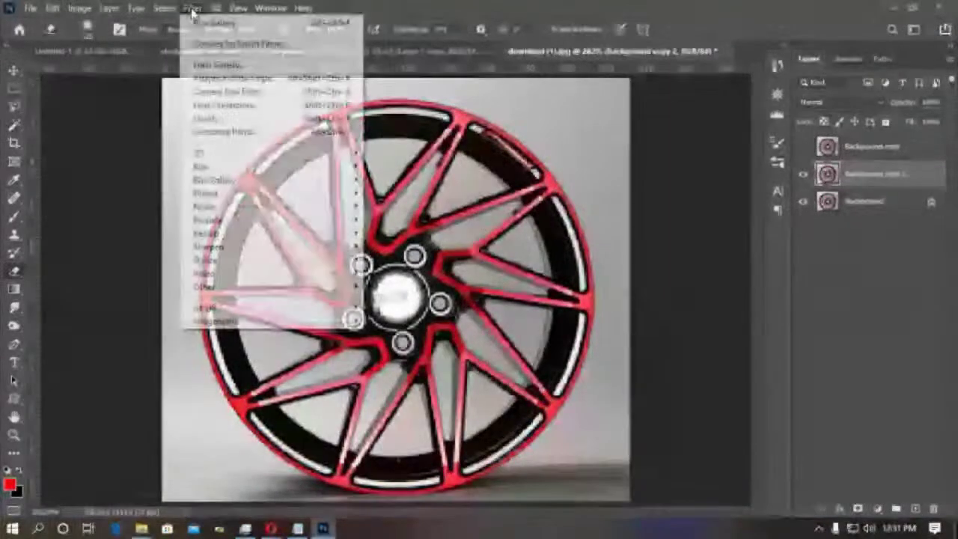
{"action": "mouse_move", "coordinate": [247, 189]}
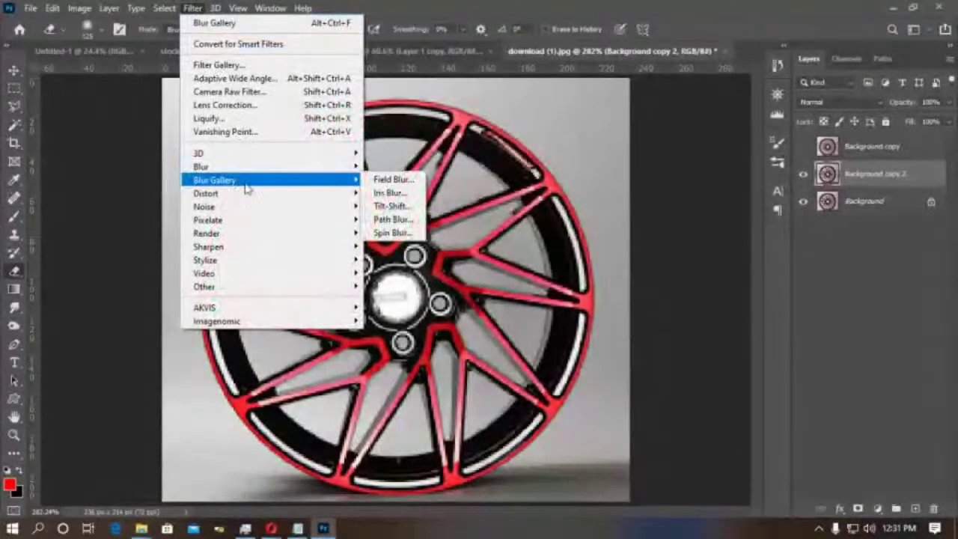
{"action": "left_click", "coordinate": [397, 232]}
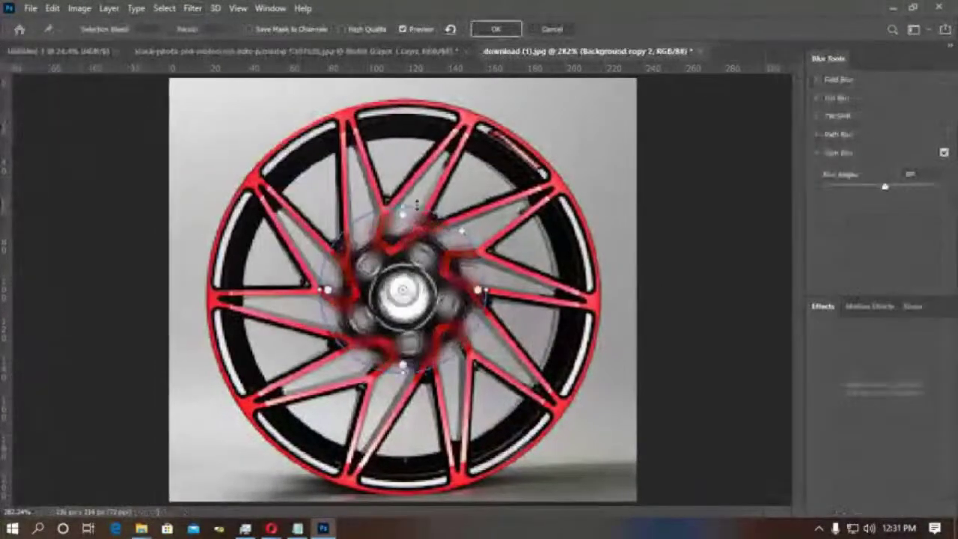
{"action": "left_click_drag", "start_coordinate": [403, 208], "coordinate": [399, 114]}
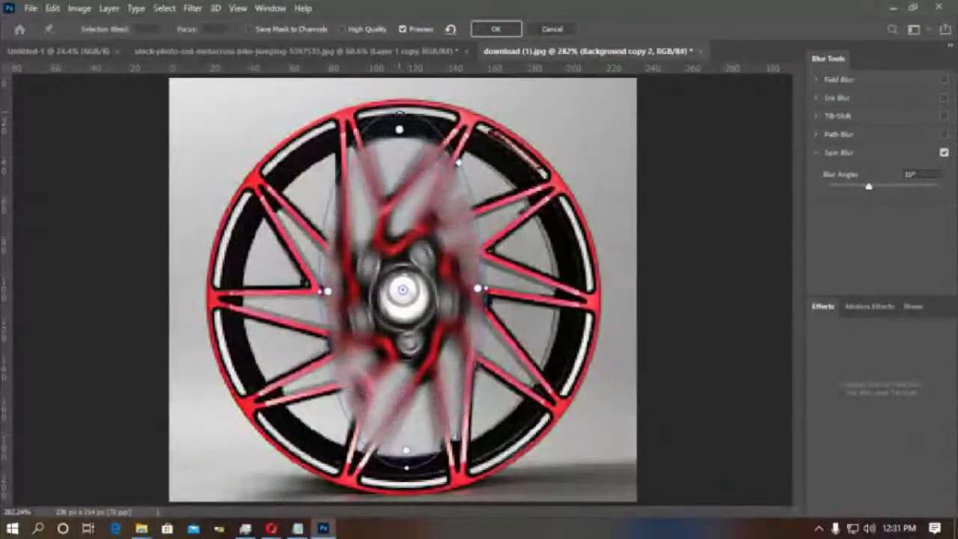
{"action": "left_click_drag", "start_coordinate": [479, 288], "coordinate": [486, 288]}
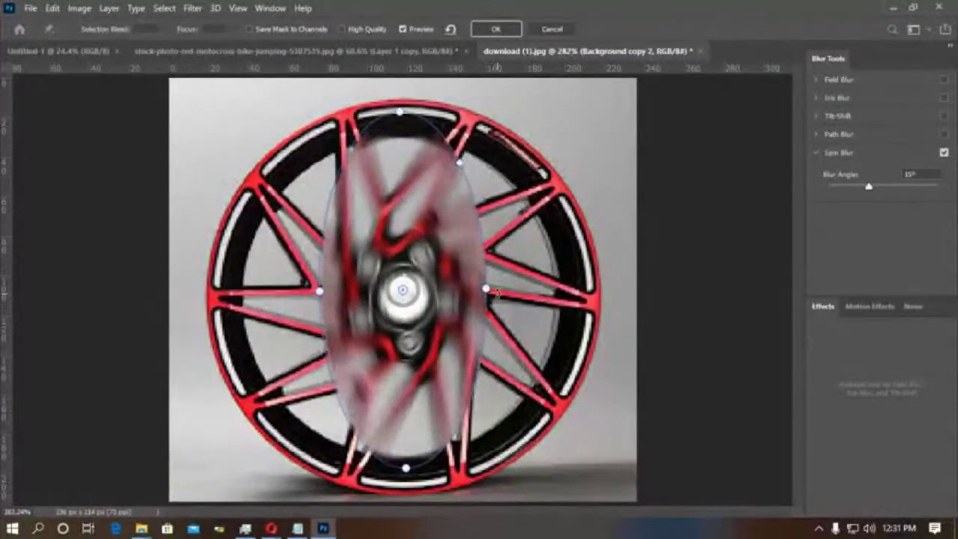
{"action": "left_click", "coordinate": [496, 28]}
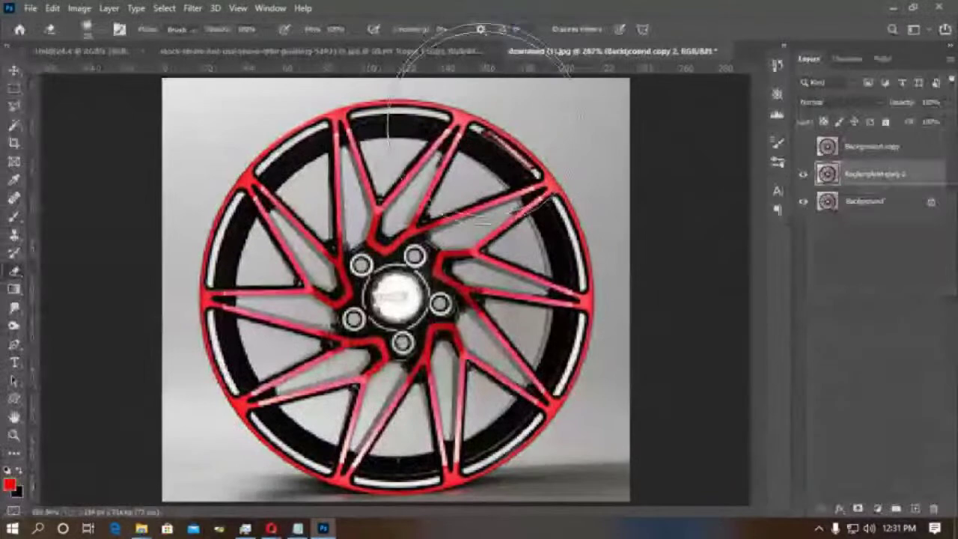
{"action": "key", "text": "ctrl+o"}
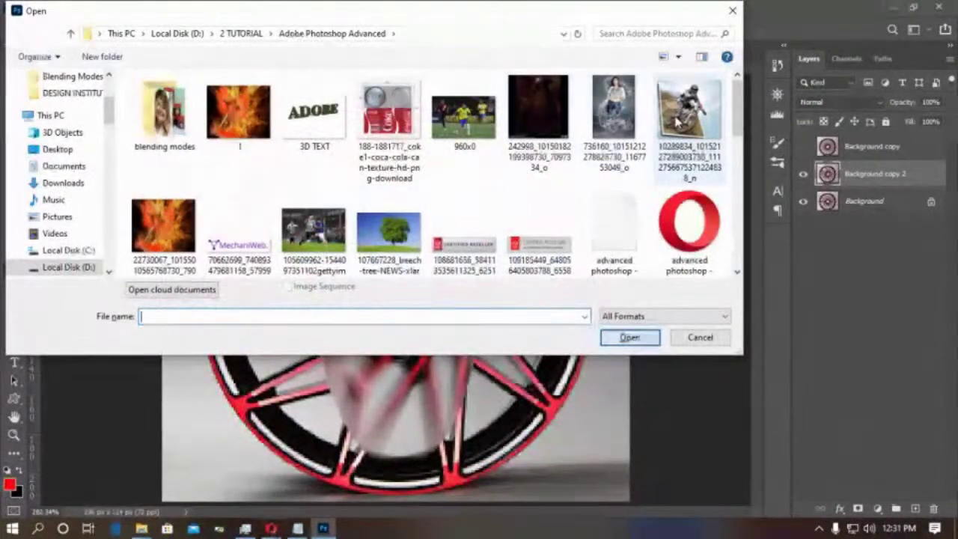
Zoom in on the bike's front wheel and duplicate the Background layer.
{"action": "scroll", "coordinate": [467, 226], "scroll_direction": "down", "scroll_amount": 5}
{"action": "scroll", "coordinate": [461, 230], "scroll_direction": "up", "scroll_amount": 5}
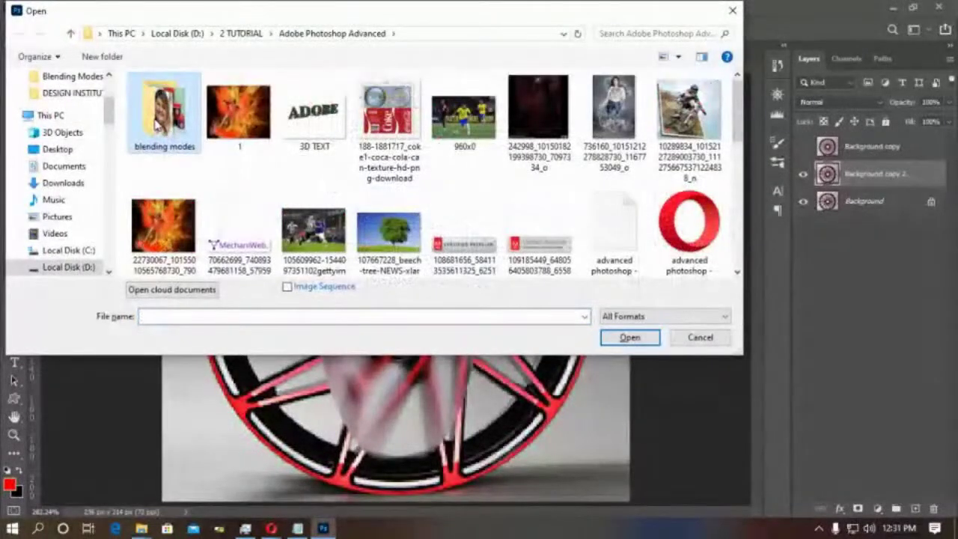
{"action": "key", "text": "Escape"}
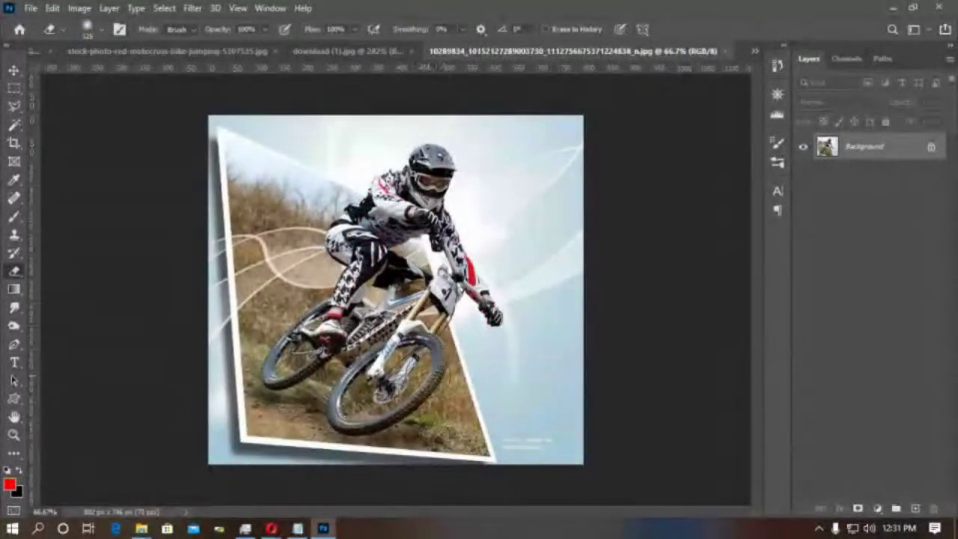
{"action": "key", "text": "z"}
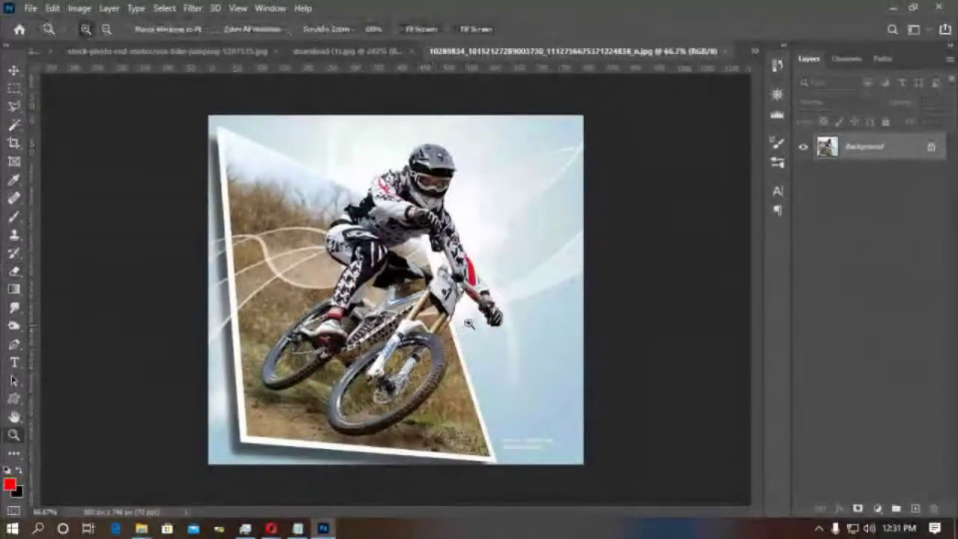
{"action": "left_click", "coordinate": [329, 432]}
{"action": "left_click", "coordinate": [329, 432]}
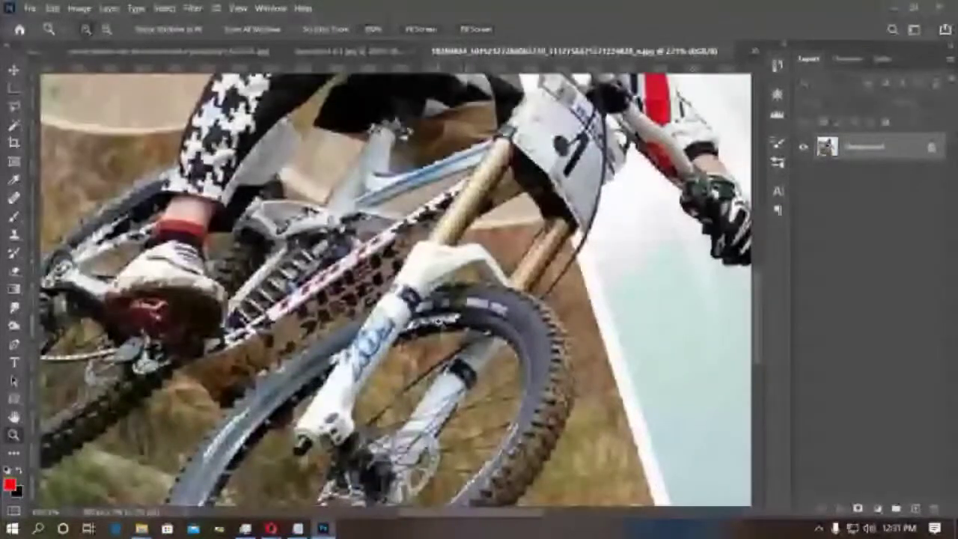
{"action": "scroll", "coordinate": [396, 291], "scroll_direction": "down", "scroll_amount": 5}
{"action": "left_click_drag", "start_coordinate": [868, 397], "coordinate": [914, 505]}
Apply a 15° Spin Blur with its ellipse sized, moved and tilted to fit the front wheel.
{"action": "left_click", "coordinate": [193, 8]}
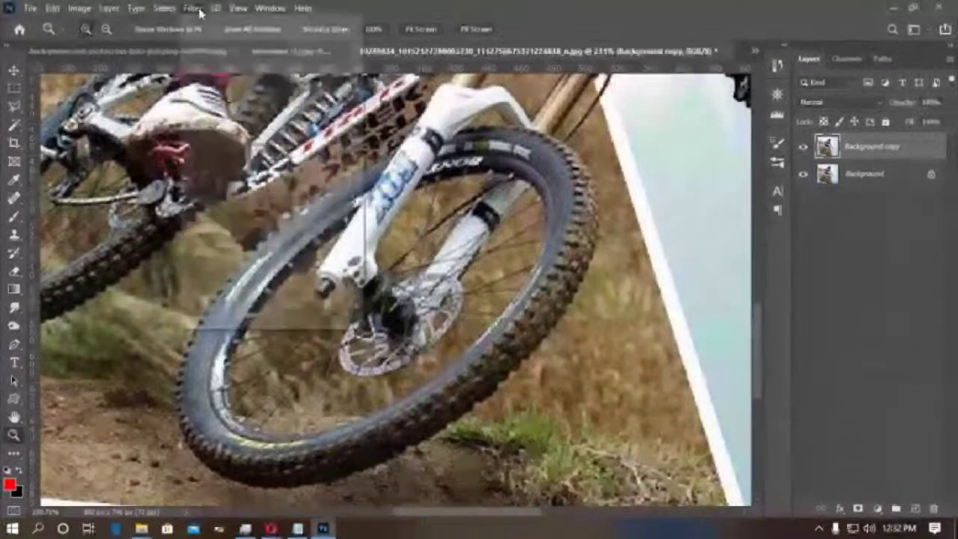
{"action": "mouse_move", "coordinate": [214, 179]}
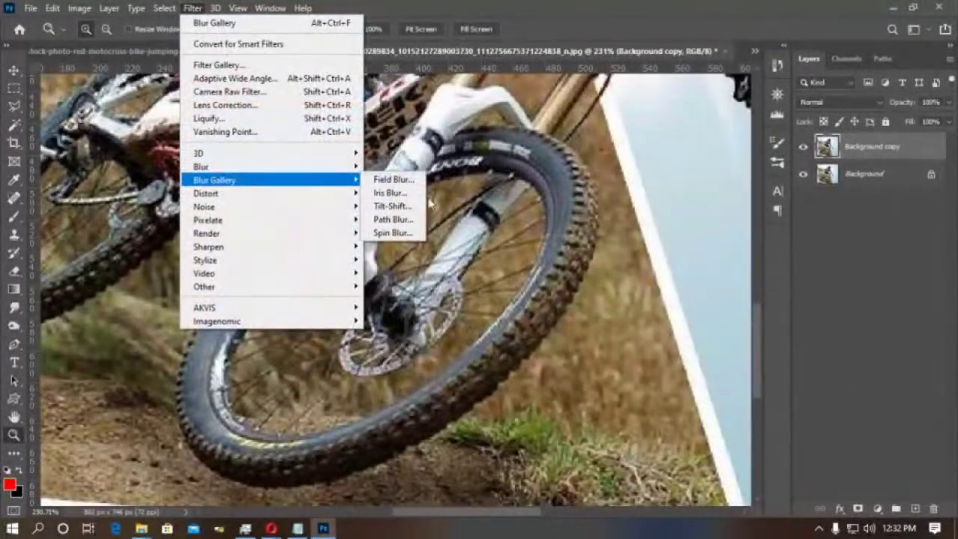
{"action": "left_click", "coordinate": [392, 232]}
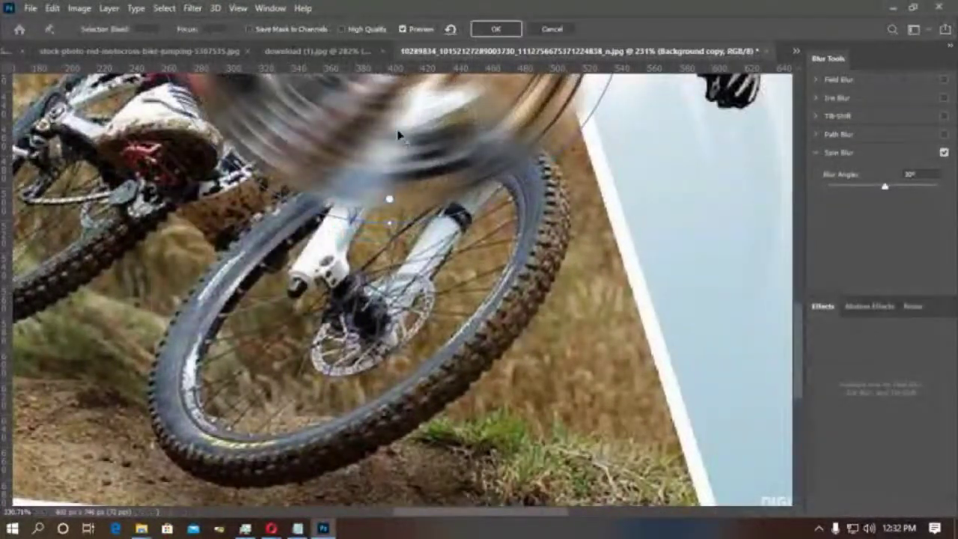
{"action": "left_click_drag", "start_coordinate": [394, 128], "coordinate": [366, 345]}
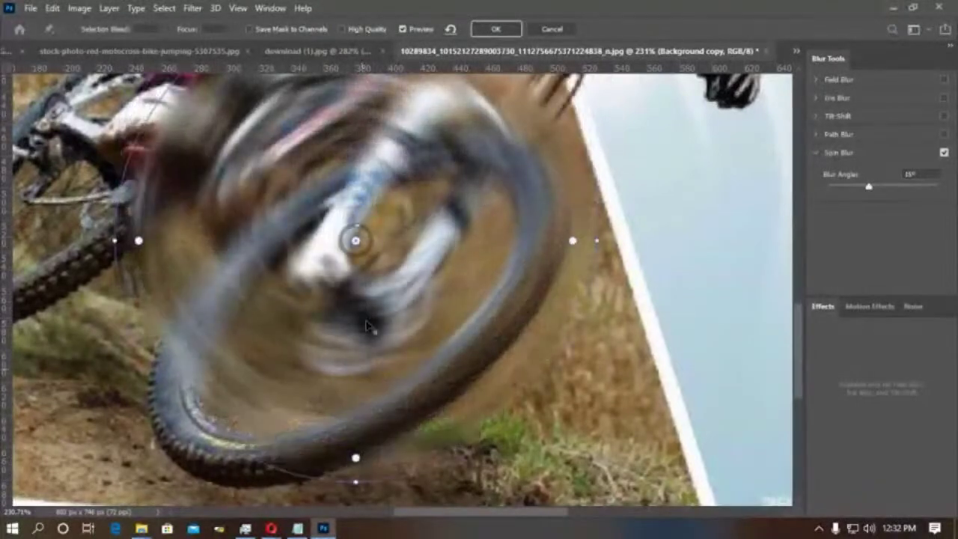
{"action": "left_click_drag", "start_coordinate": [356, 240], "coordinate": [355, 292]}
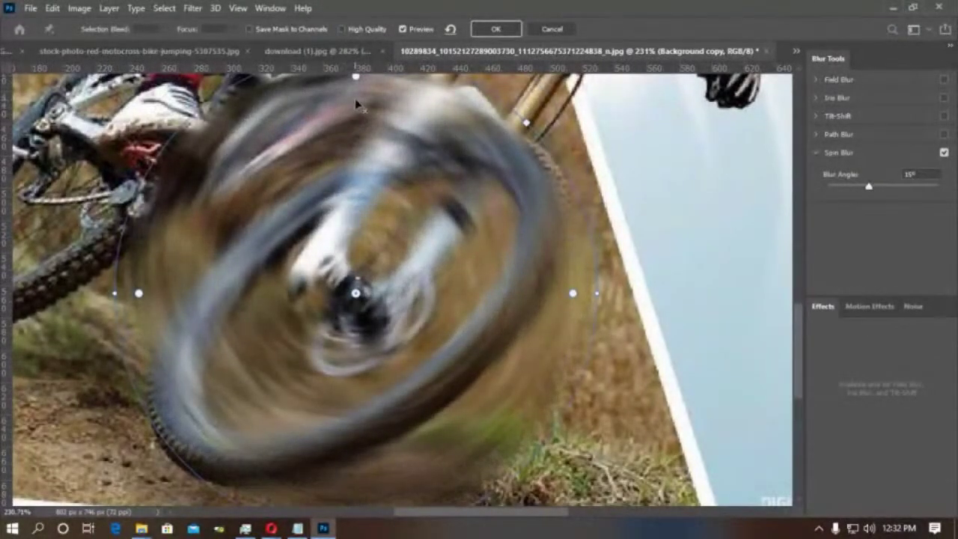
{"action": "left_click_drag", "start_coordinate": [118, 293], "coordinate": [171, 293]}
{"action": "scroll", "coordinate": [307, 239], "scroll_direction": "up", "scroll_amount": 1}
{"action": "scroll", "coordinate": [312, 228], "scroll_direction": "up", "scroll_amount": 2}
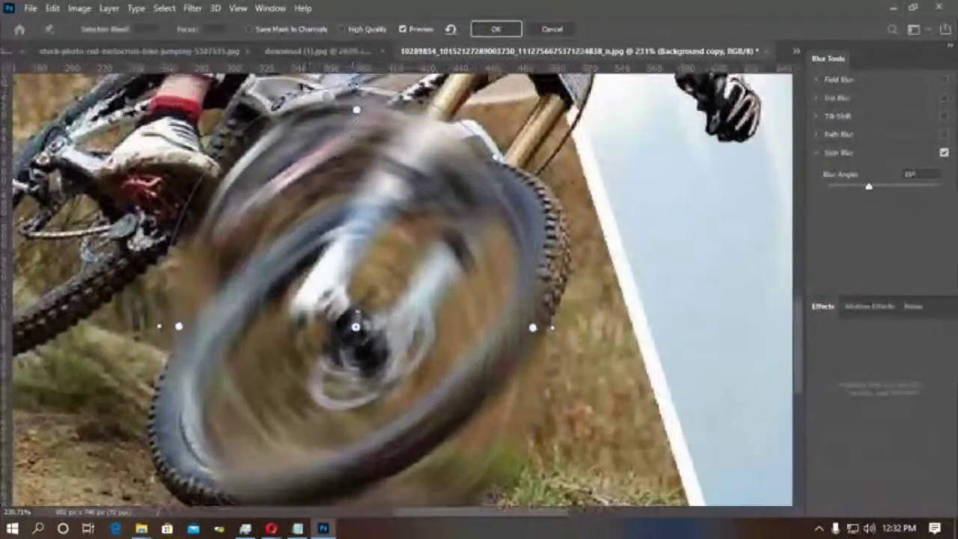
{"action": "left_click_drag", "start_coordinate": [356, 110], "coordinate": [360, 226]}
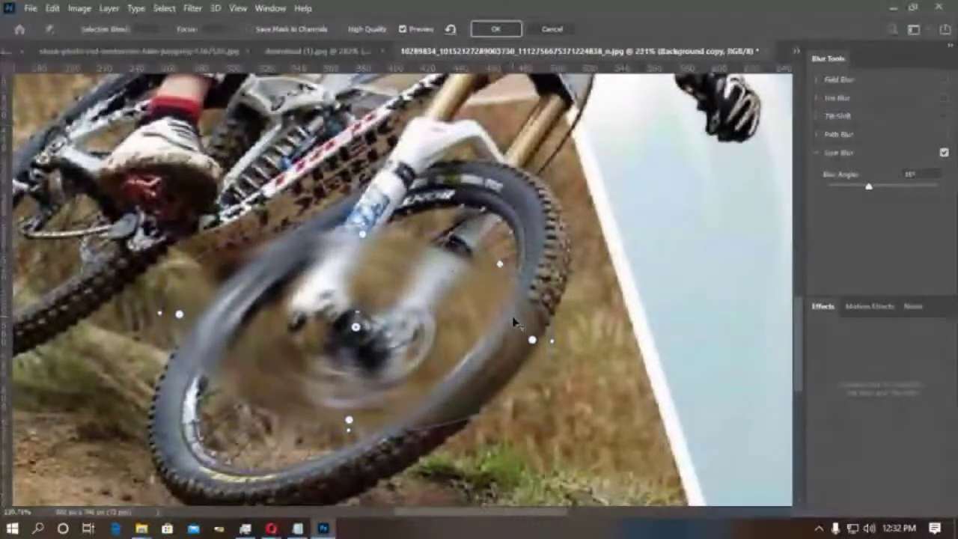
{"action": "left_click_drag", "start_coordinate": [550, 343], "coordinate": [518, 215]}
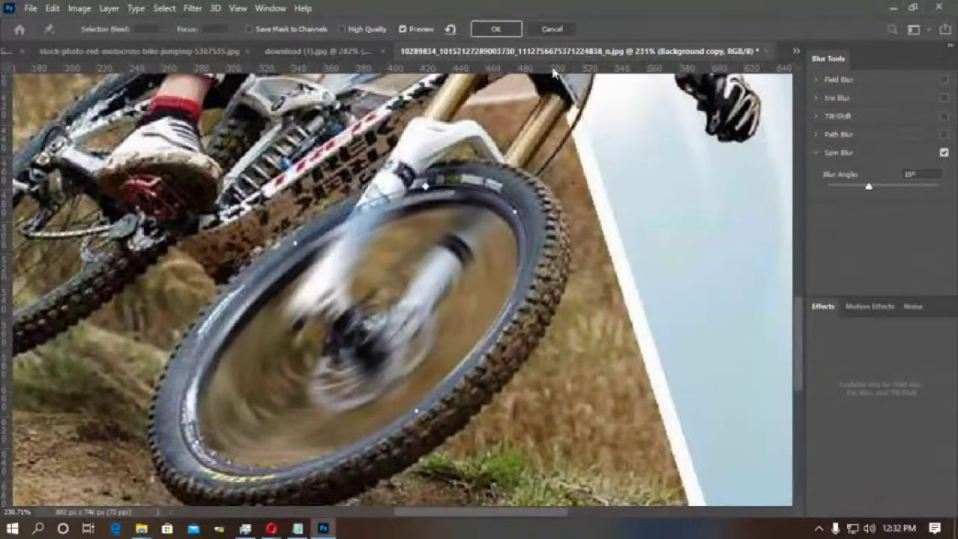
{"action": "left_click", "coordinate": [503, 33]}
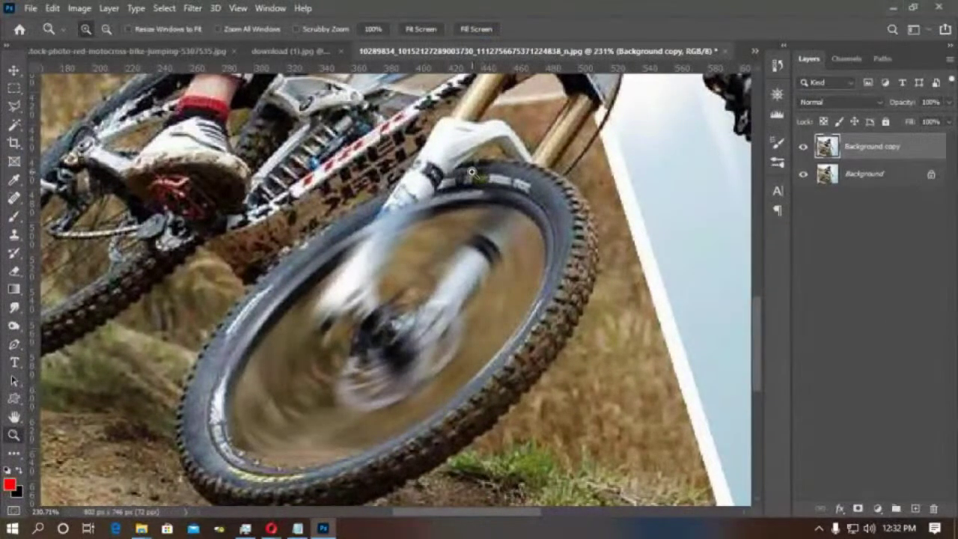
Fit the image, lower the Background copy's Fill to 48%, and return to Opera's car trail search.
{"action": "key", "text": "ctrl+0"}
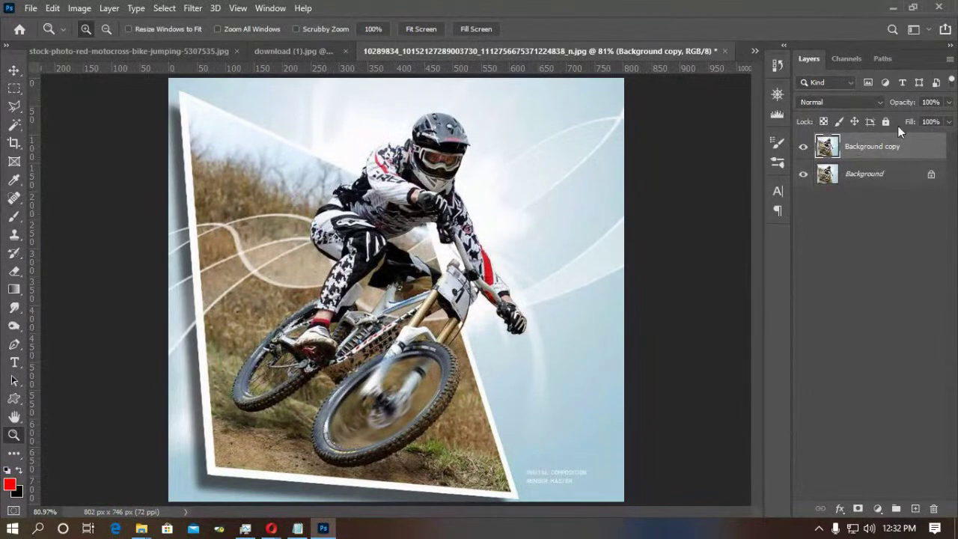
{"action": "left_click", "coordinate": [948, 122]}
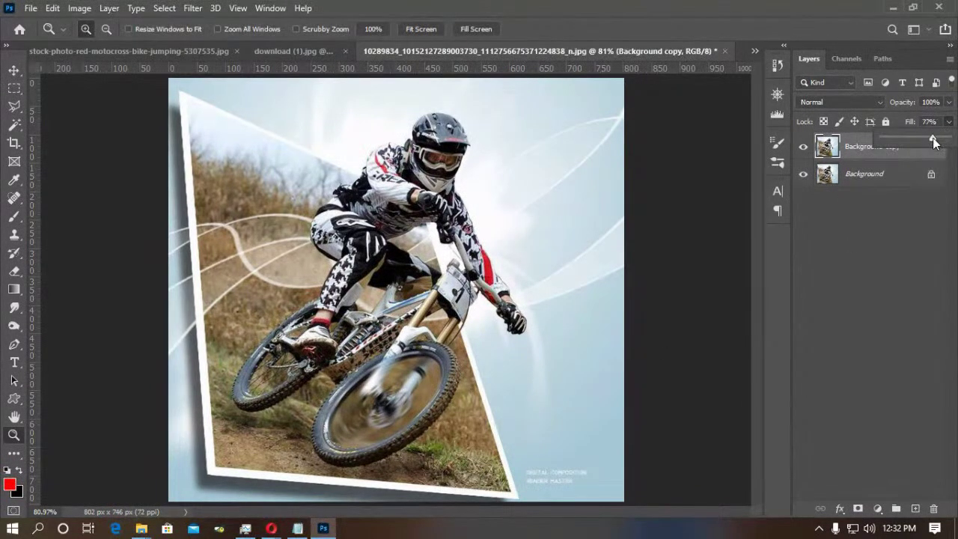
{"action": "left_click_drag", "start_coordinate": [929, 142], "coordinate": [914, 135]}
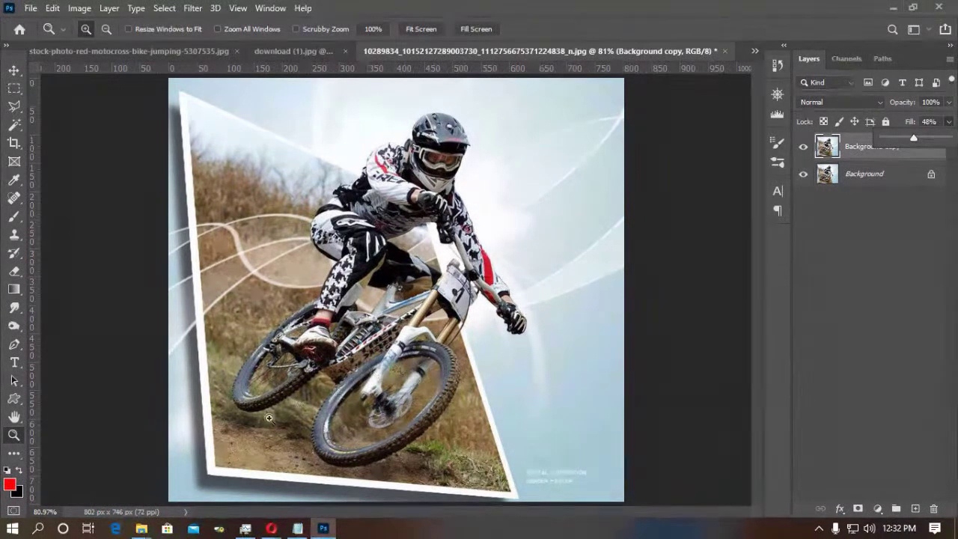
{"action": "left_click", "coordinate": [205, 476]}
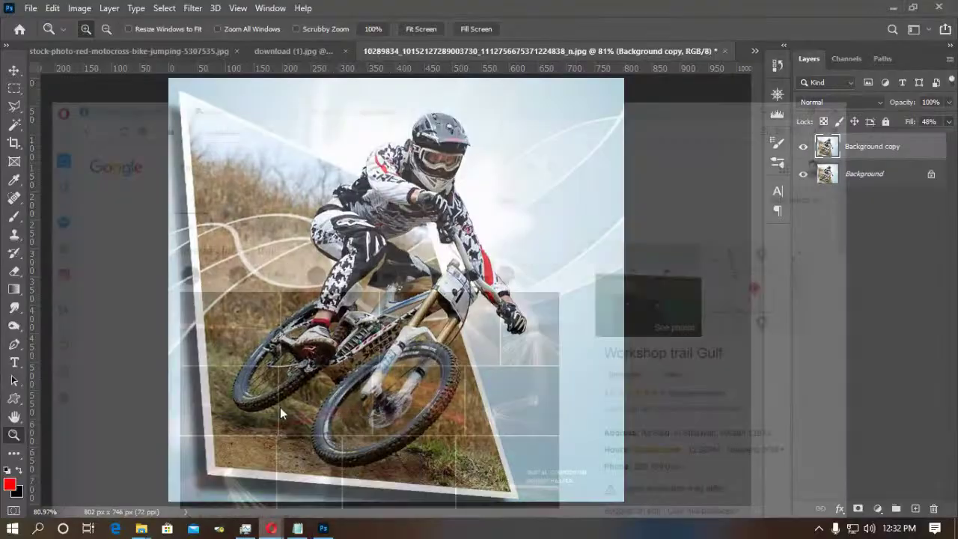
{"action": "left_click_drag", "start_coordinate": [244, 75], "coordinate": [113, 80]}
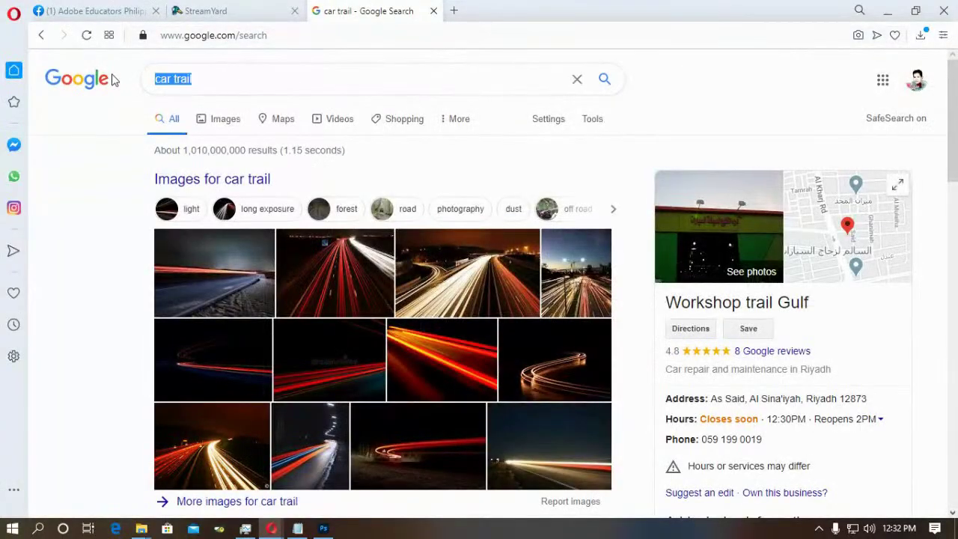
Search Google Images for 'helicopter' and save the black helicopter silhouette image.
{"action": "type", "text": "helicop"}
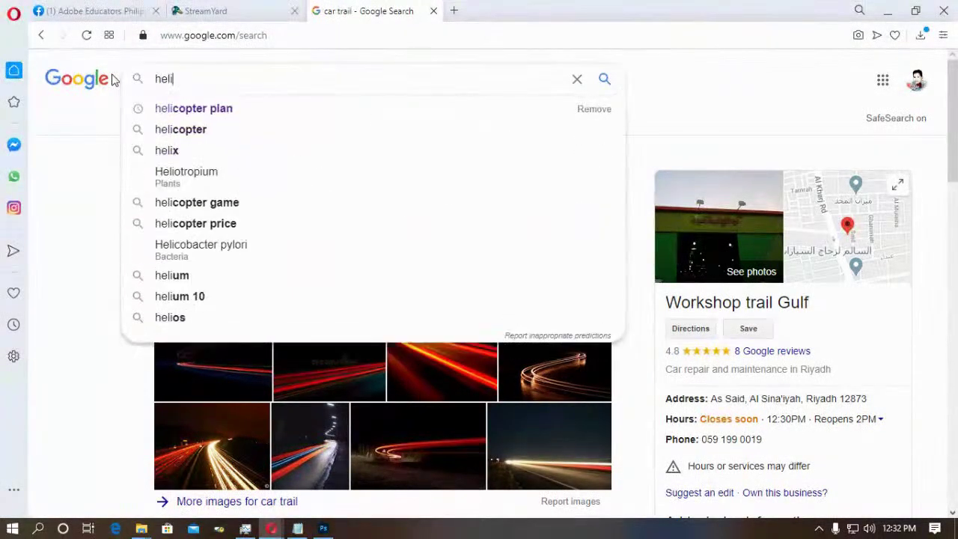
{"action": "type", "text": "ter"}
{"action": "key", "text": "Return"}
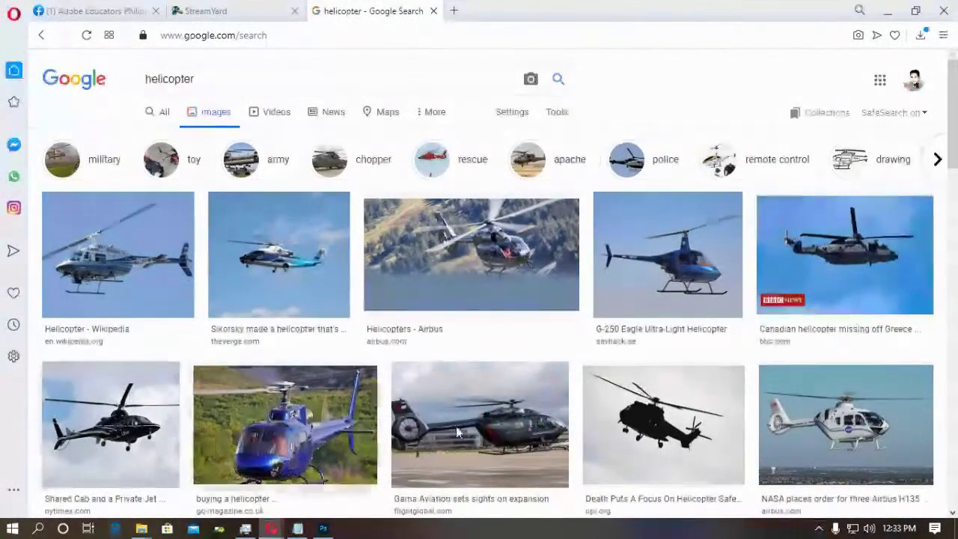
{"action": "left_click", "coordinate": [664, 421]}
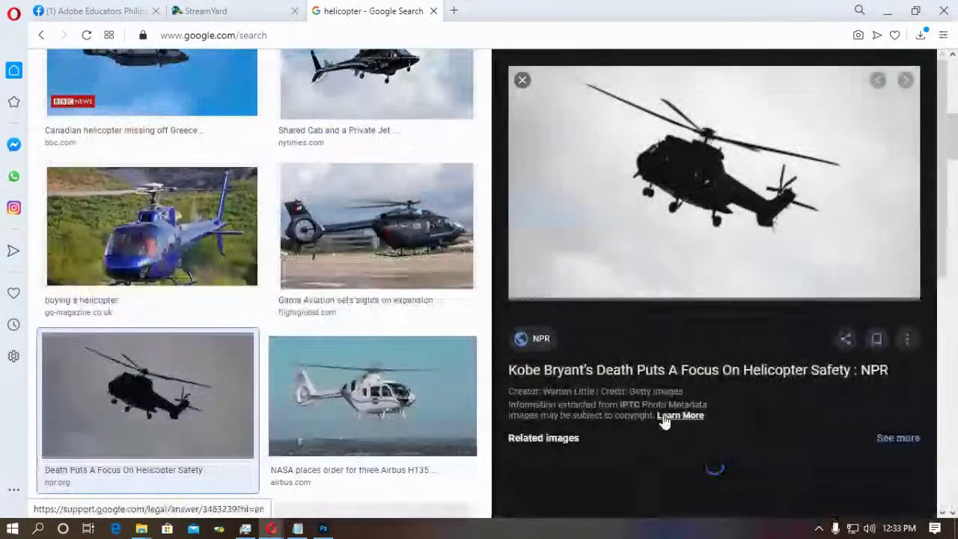
{"action": "right_click", "coordinate": [713, 184]}
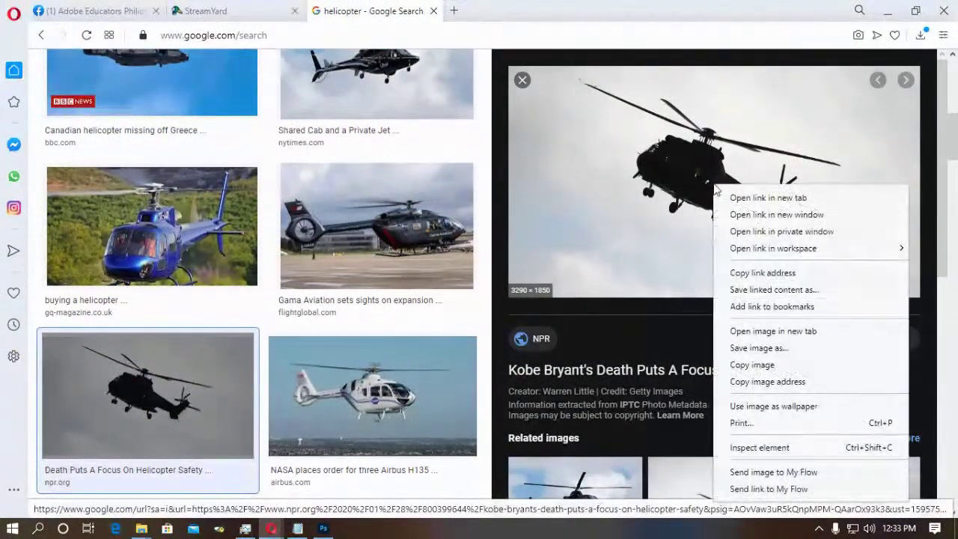
{"action": "left_click", "coordinate": [758, 348]}
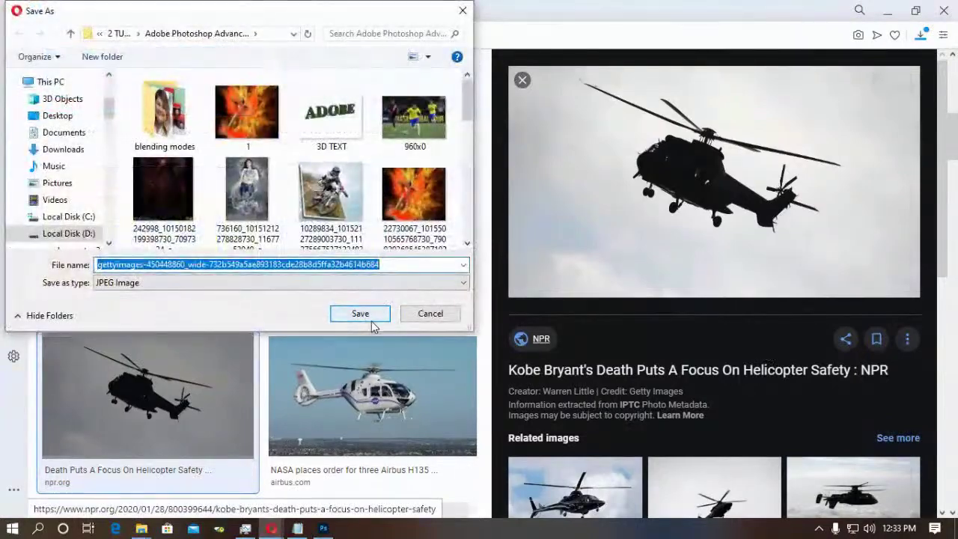
{"action": "left_click", "coordinate": [372, 323]}
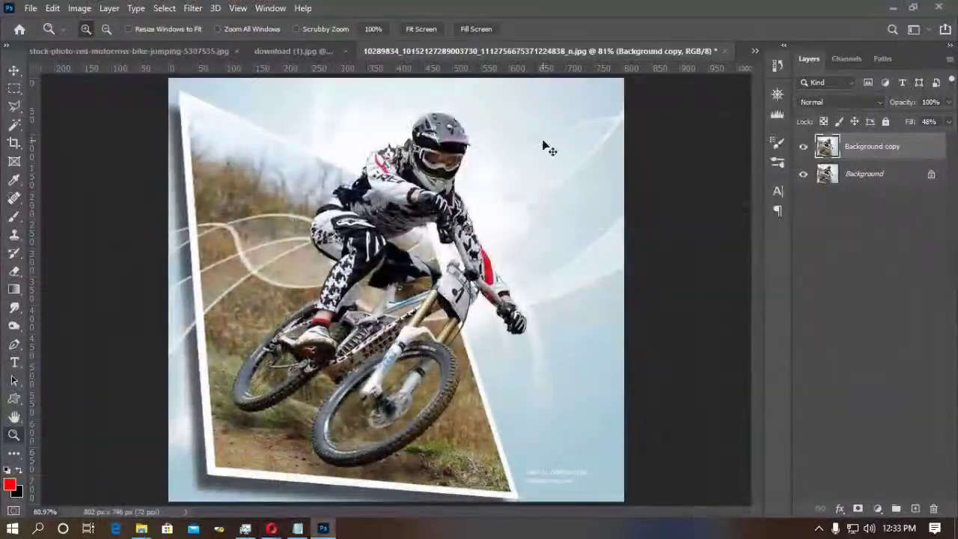
Open the saved helicopter photo, unlock its Background, and duplicate it as Layer 0 copy.
{"action": "key", "text": "ctrl+o"}
{"action": "scroll", "coordinate": [479, 175], "scroll_direction": "down", "scroll_amount": 2}
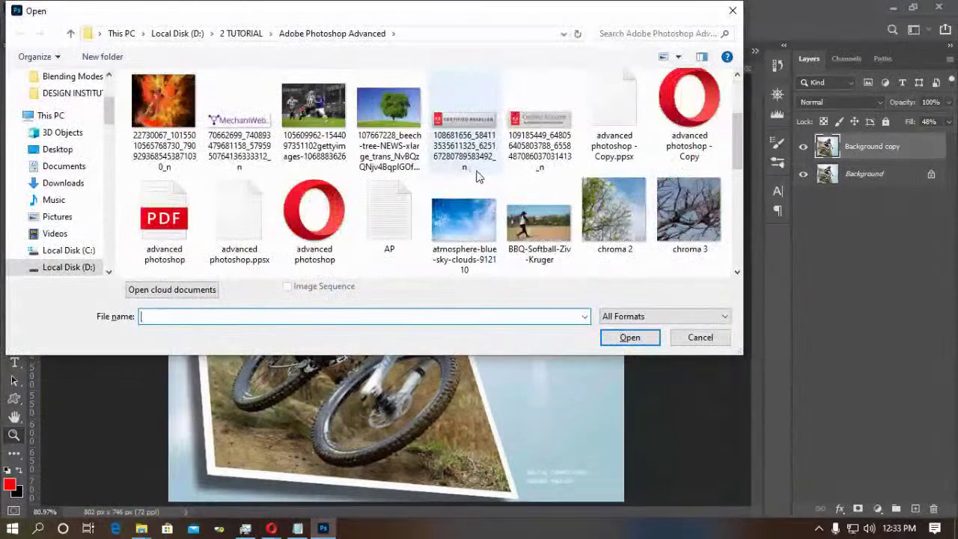
{"action": "scroll", "coordinate": [479, 176], "scroll_direction": "down", "scroll_amount": 5}
{"action": "double_click", "coordinate": [388, 120]}
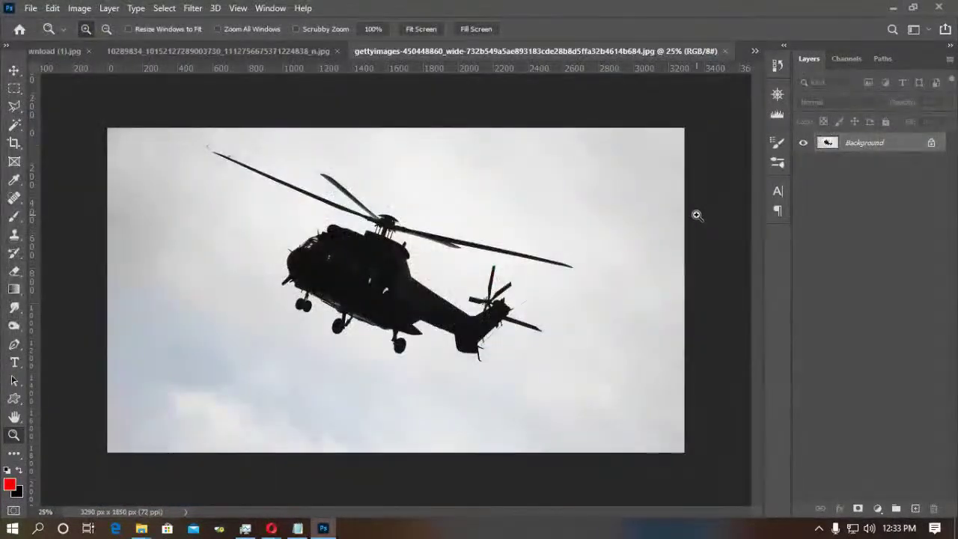
{"action": "left_click", "coordinate": [932, 147]}
{"action": "left_click_drag", "start_coordinate": [892, 151], "coordinate": [915, 508]}
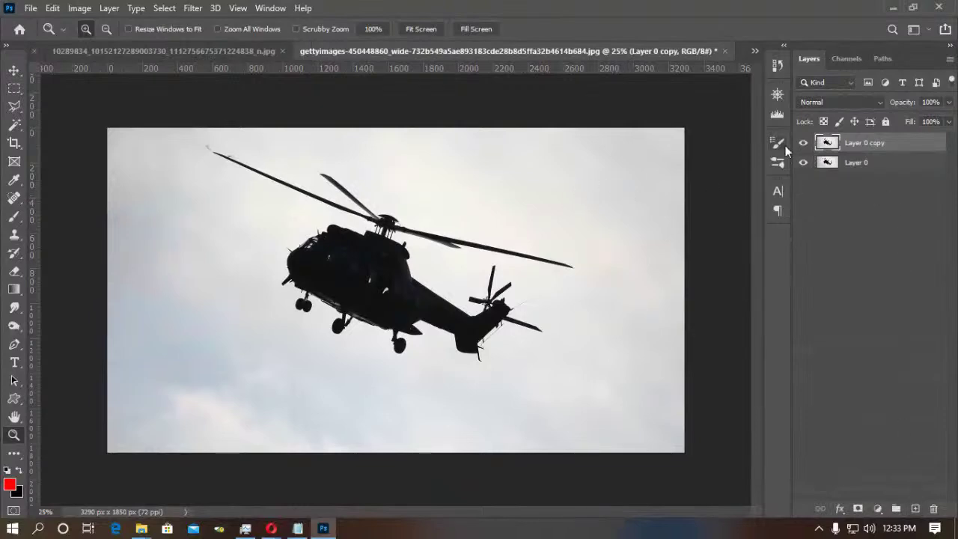
Apply Levels to Layer 0 copy with white input 151 and darker midtones for a solid black helicopter.
{"action": "left_click", "coordinate": [81, 8]}
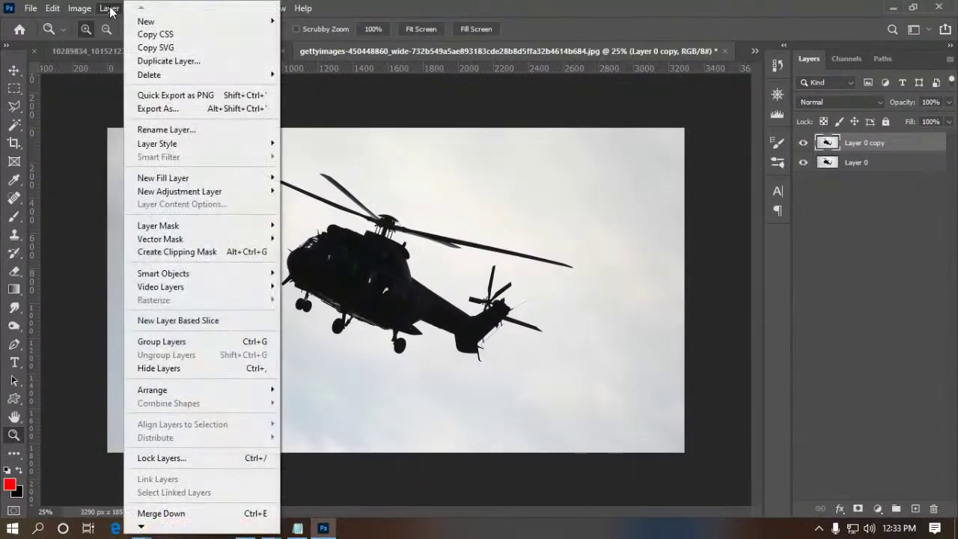
{"action": "left_click", "coordinate": [107, 7]}
{"action": "left_click", "coordinate": [109, 8]}
{"action": "mouse_move", "coordinate": [79, 9]}
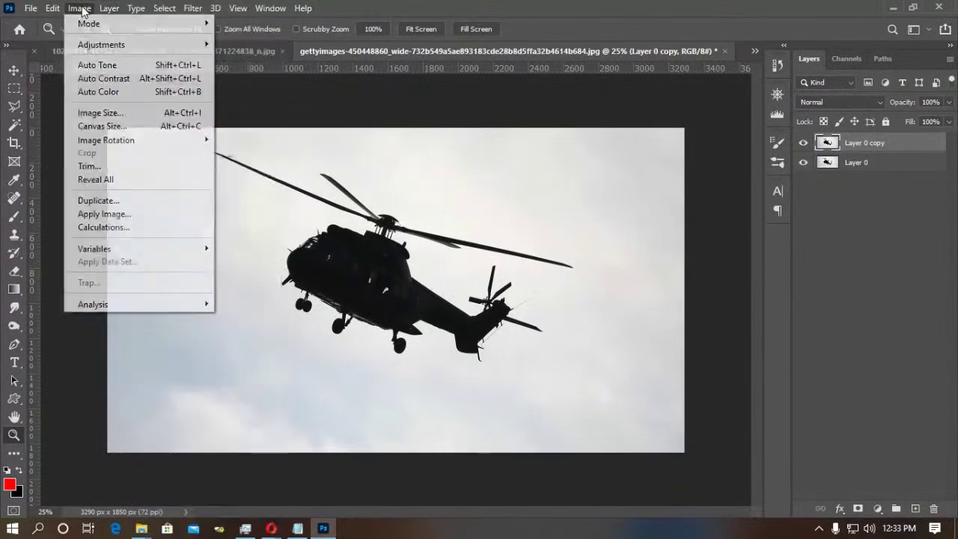
{"action": "mouse_move", "coordinate": [84, 46]}
{"action": "left_click", "coordinate": [269, 60]}
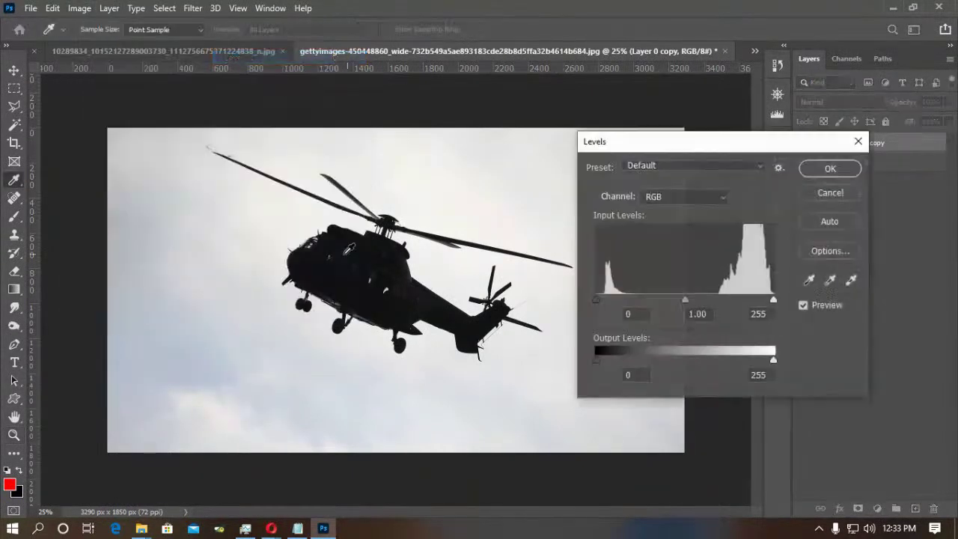
{"action": "left_click_drag", "start_coordinate": [685, 298], "coordinate": [723, 302]}
{"action": "left_click", "coordinate": [701, 301]}
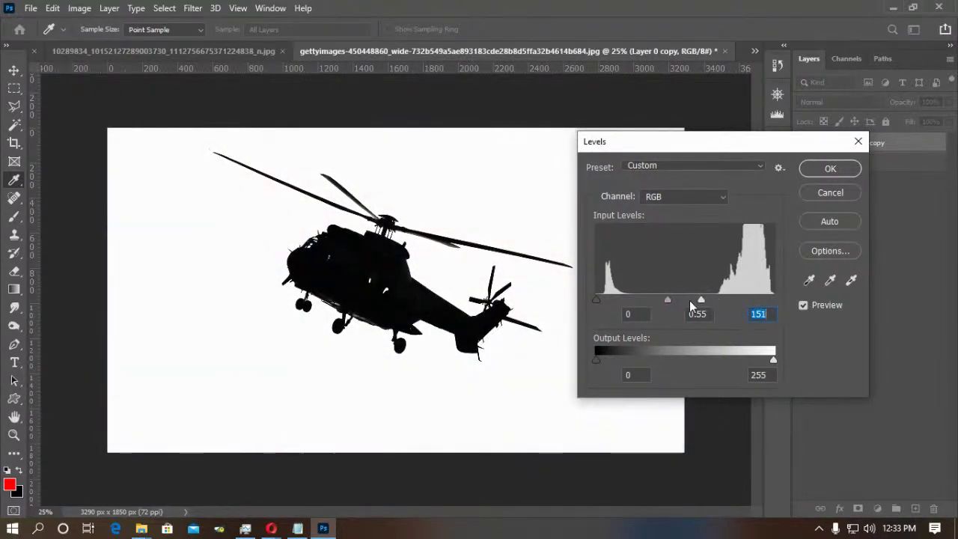
{"action": "left_click_drag", "start_coordinate": [669, 298], "coordinate": [682, 298]}
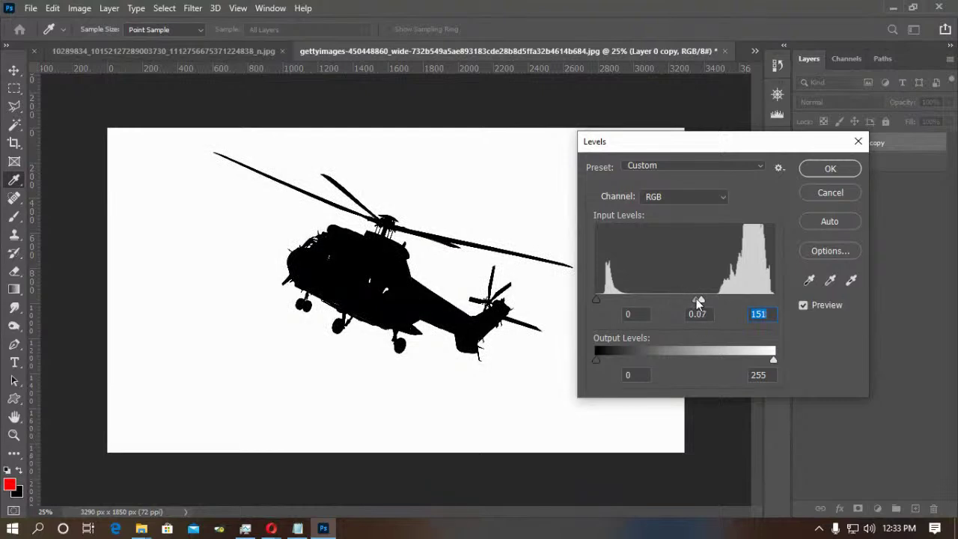
{"action": "left_click", "coordinate": [830, 176]}
{"action": "key", "text": "z"}
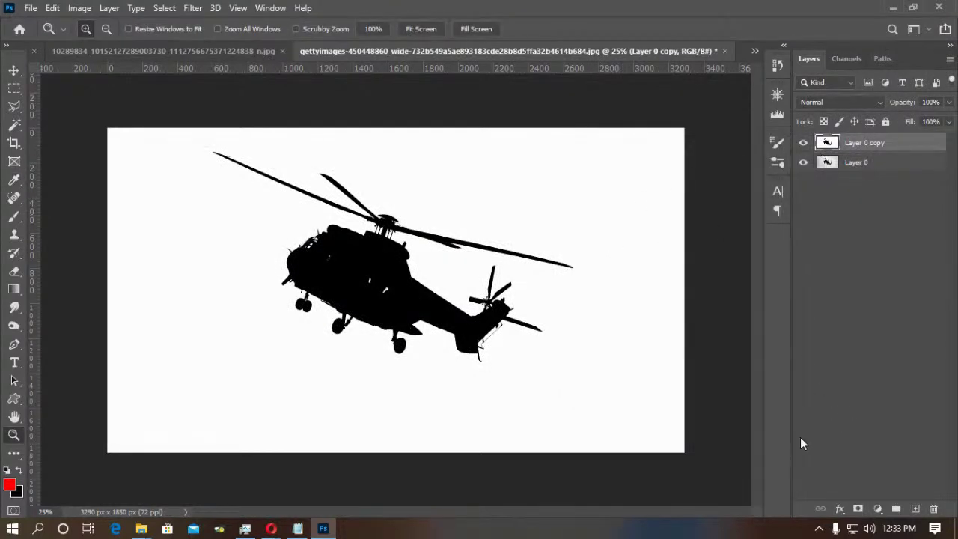
Delete the white background around the helicopter with the Magic Wand, then duplicate the cut-out layer.
{"action": "key", "text": "w"}
{"action": "left_click", "coordinate": [517, 217]}
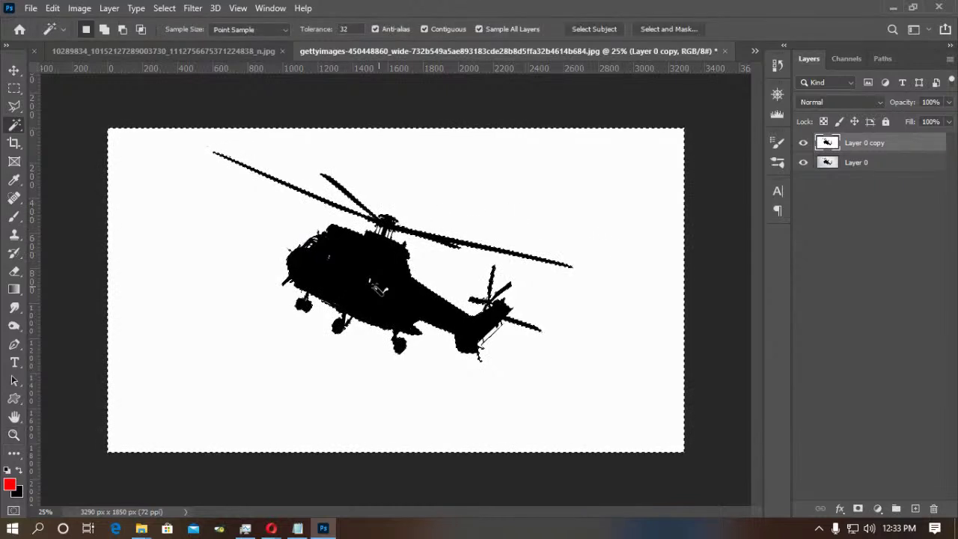
{"action": "key", "text": "Delete"}
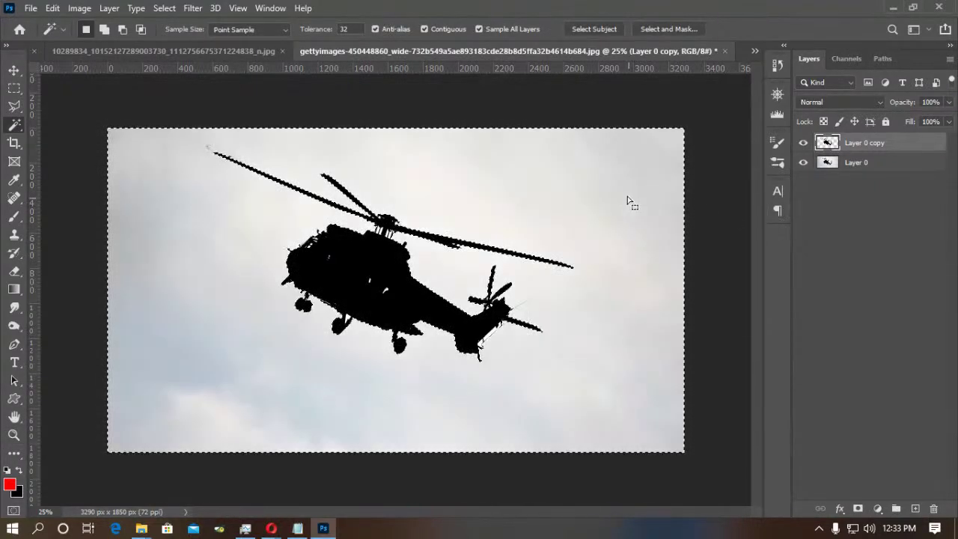
{"action": "key", "text": "m"}
{"action": "key", "text": "ctrl+d"}
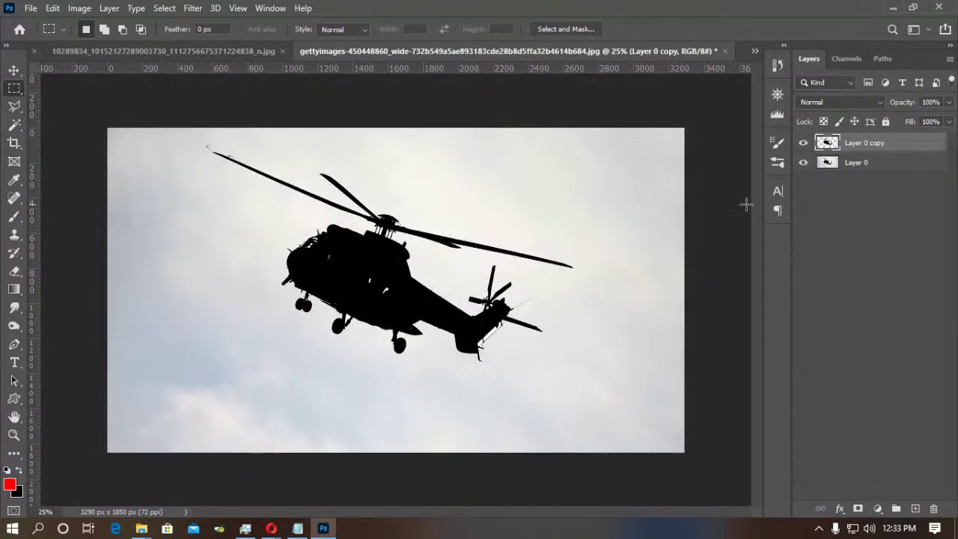
{"action": "left_click", "coordinate": [804, 163]}
{"action": "left_click", "coordinate": [803, 163]}
{"action": "left_click_drag", "start_coordinate": [859, 149], "coordinate": [914, 508]}
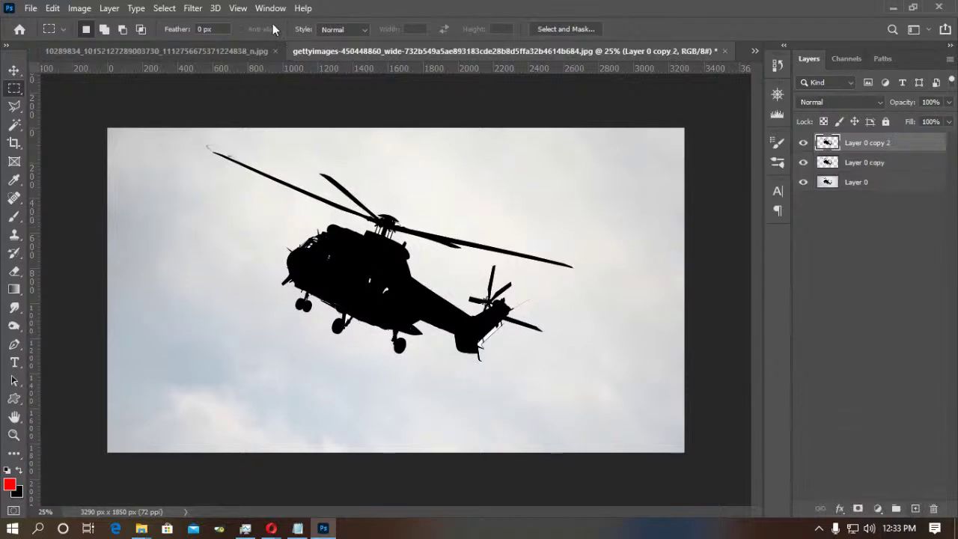
Apply a Spin Blur with its ellipse fitted around the main rotor and an 82° blur angle.
{"action": "left_click", "coordinate": [192, 9]}
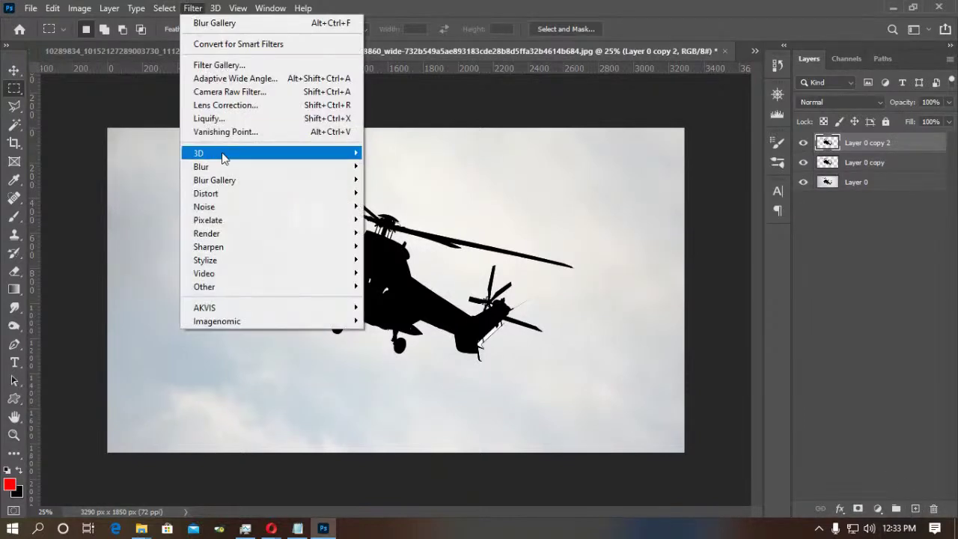
{"action": "mouse_move", "coordinate": [258, 182]}
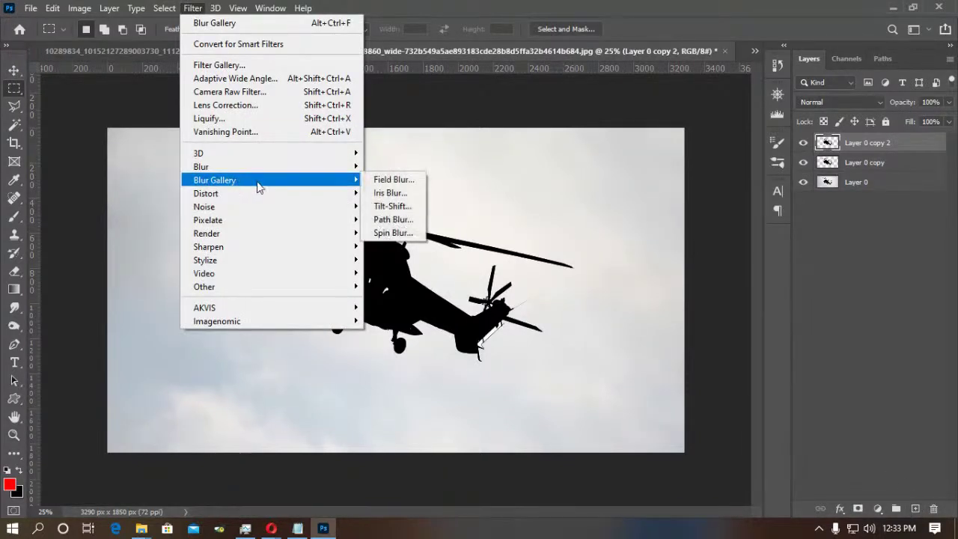
{"action": "left_click", "coordinate": [392, 233]}
{"action": "left_click_drag", "start_coordinate": [404, 289], "coordinate": [395, 220]}
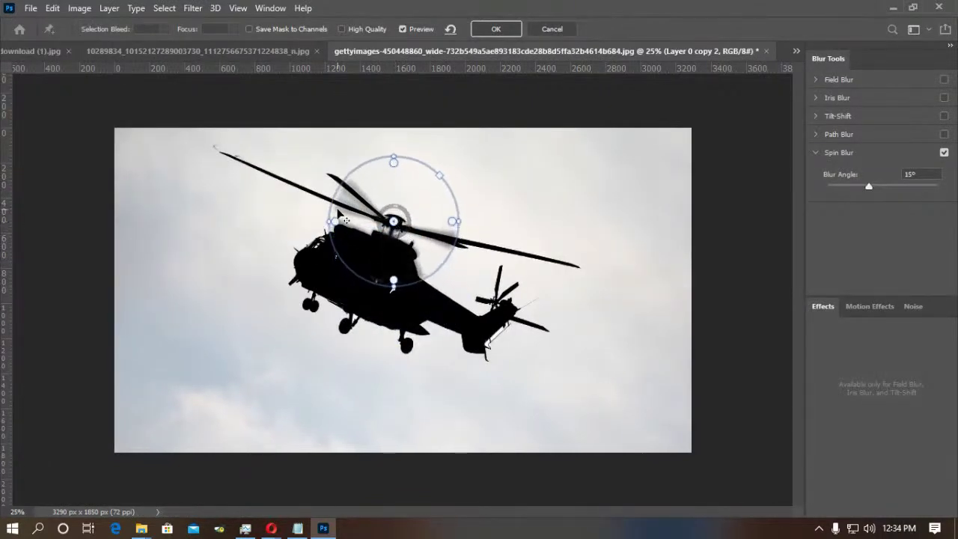
{"action": "left_click_drag", "start_coordinate": [329, 219], "coordinate": [205, 142]}
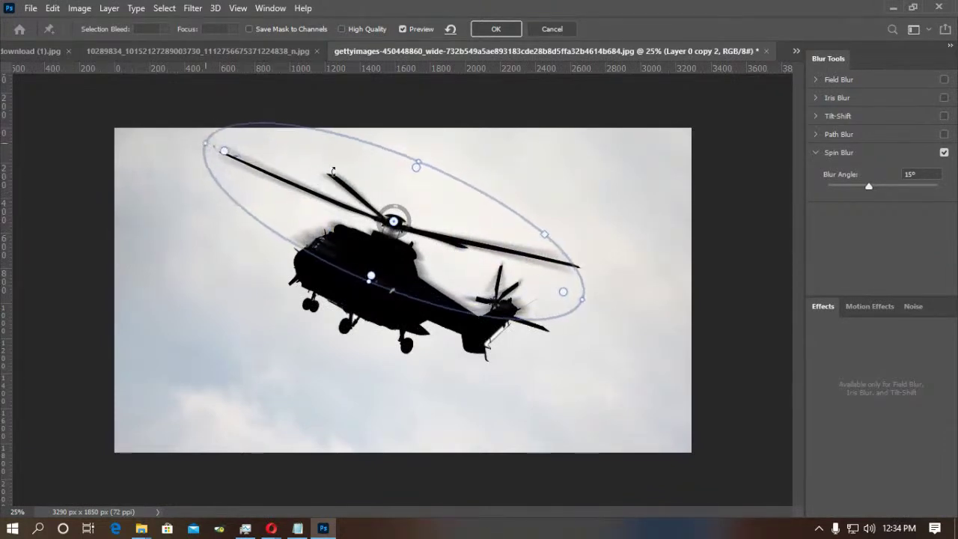
{"action": "mouse_move", "coordinate": [373, 277]}
{"action": "left_mouse_down"}
{"action": "mouse_move", "coordinate": [378, 258]}
{"action": "mouse_move", "coordinate": [373, 283]}
{"action": "left_mouse_up"}
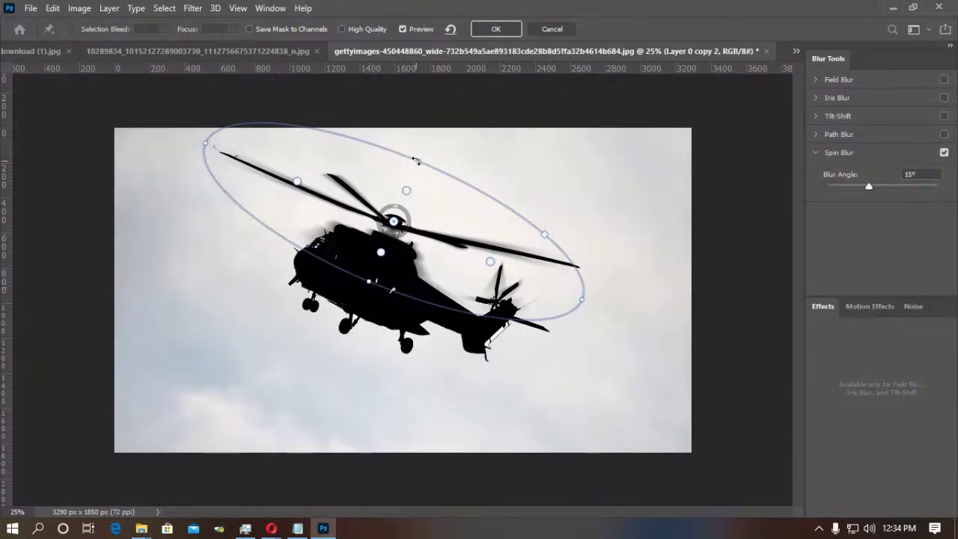
{"action": "mouse_move", "coordinate": [416, 164]}
{"action": "left_mouse_down"}
{"action": "mouse_move", "coordinate": [404, 169]}
{"action": "mouse_move", "coordinate": [411, 175]}
{"action": "left_mouse_up"}
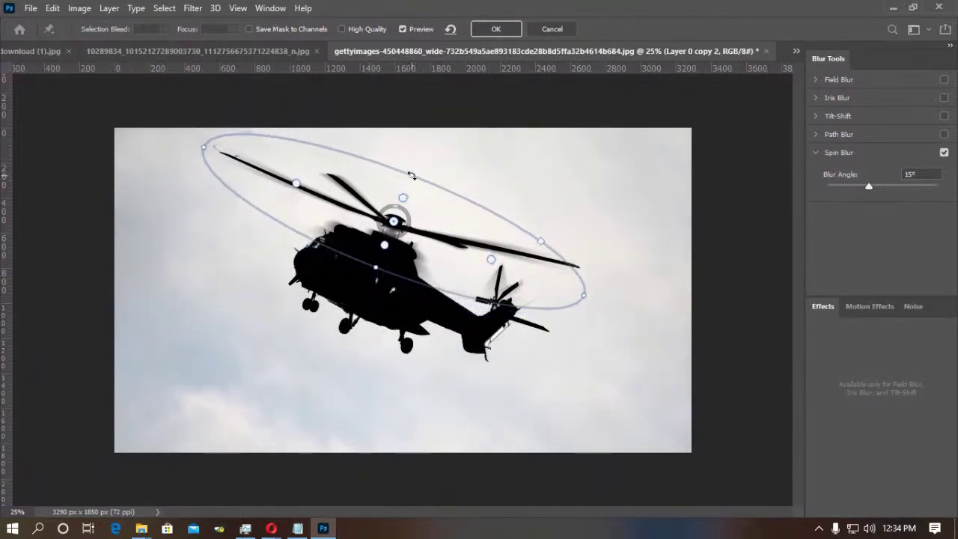
{"action": "mouse_move", "coordinate": [583, 294]}
{"action": "left_mouse_down"}
{"action": "mouse_move", "coordinate": [587, 263]}
{"action": "mouse_move", "coordinate": [587, 280]}
{"action": "left_mouse_up"}
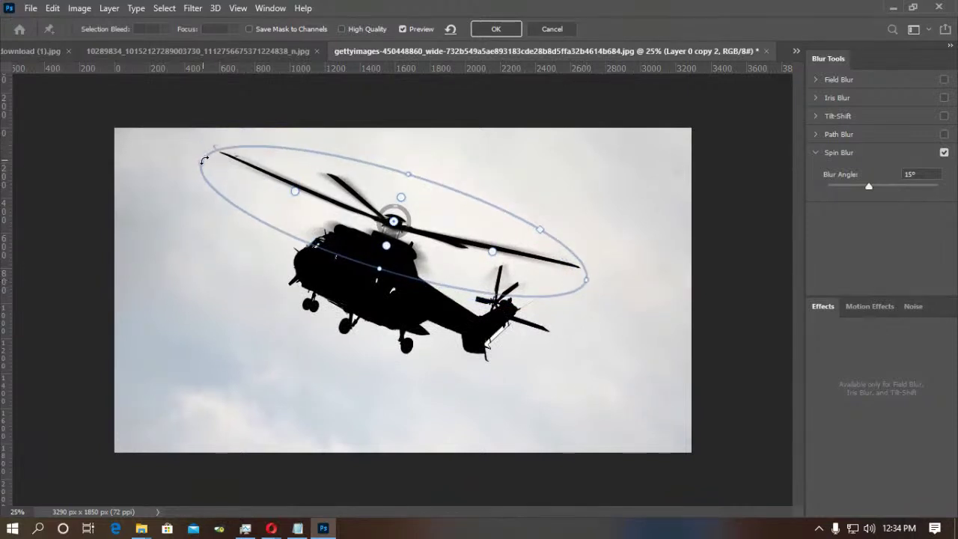
{"action": "left_click_drag", "start_coordinate": [202, 160], "coordinate": [204, 161]}
{"action": "left_click_drag", "start_coordinate": [386, 245], "coordinate": [382, 258]}
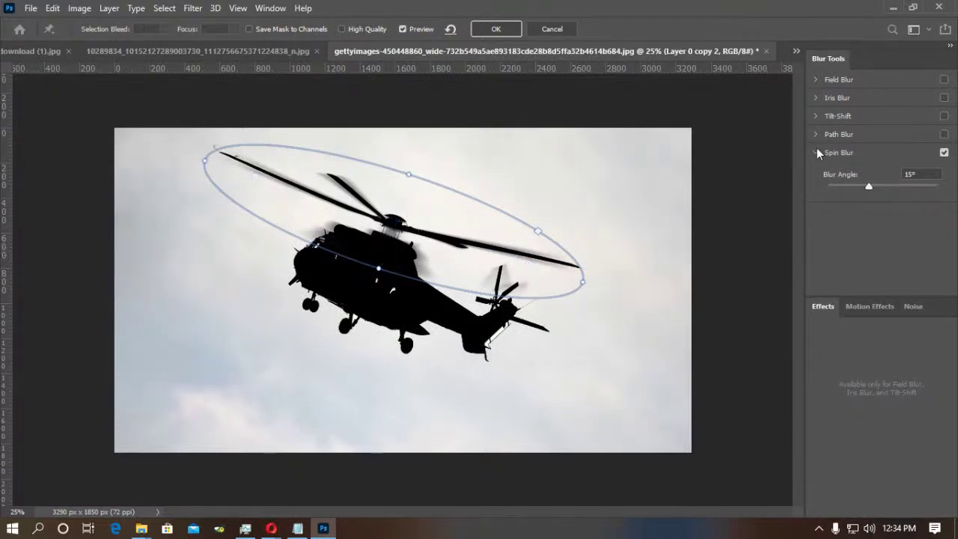
{"action": "left_click_drag", "start_coordinate": [873, 185], "coordinate": [899, 183]}
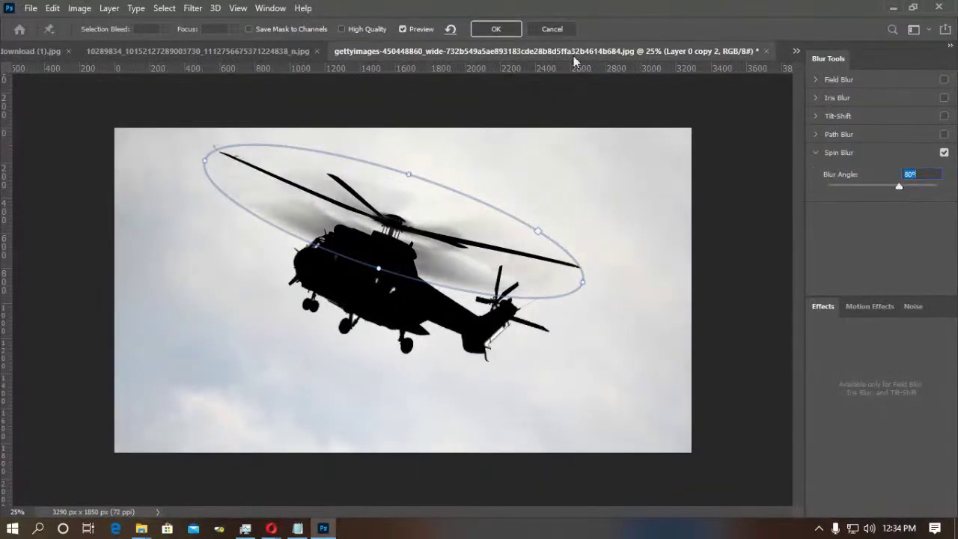
{"action": "left_click", "coordinate": [496, 30]}
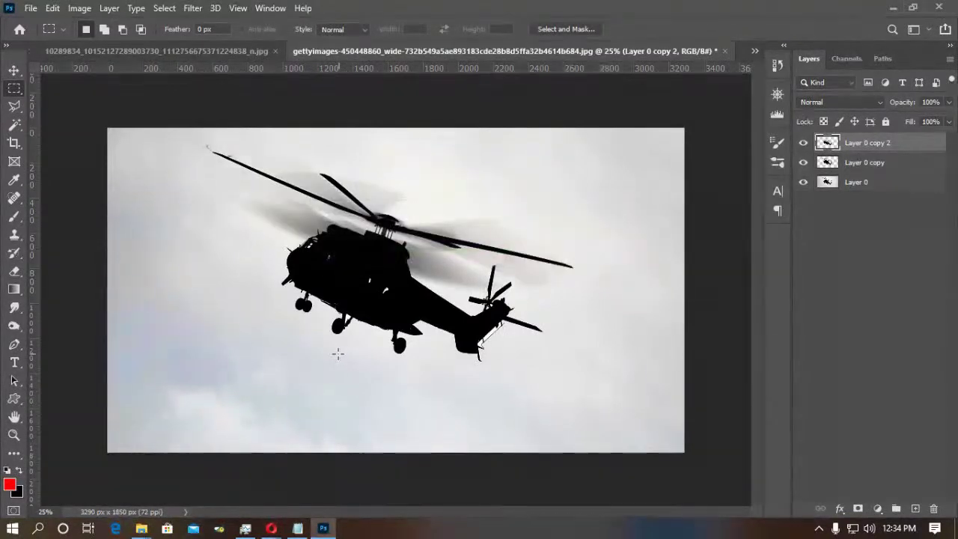
Compare the layers by toggling their visibility and zoom in on the helicopter.
{"action": "left_click", "coordinate": [804, 162]}
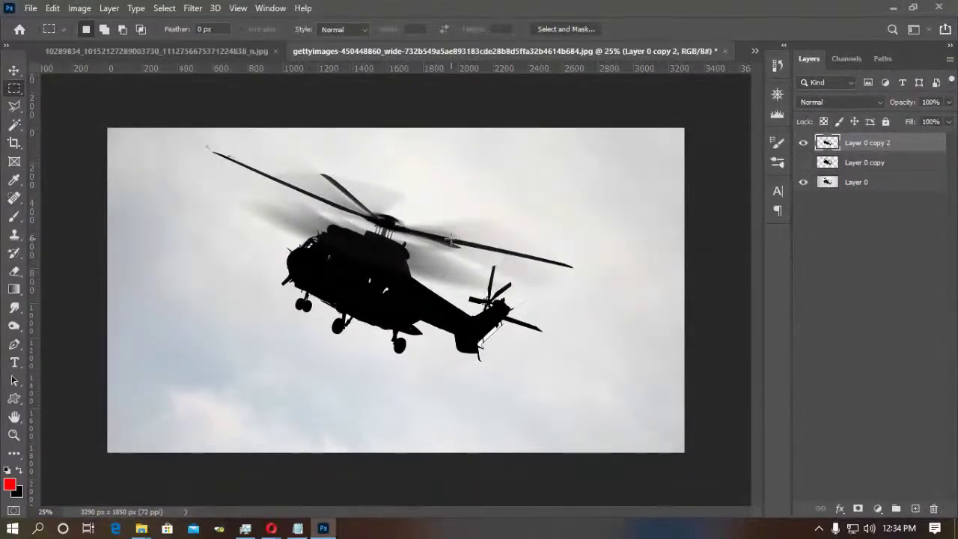
{"action": "left_click", "coordinate": [802, 143]}
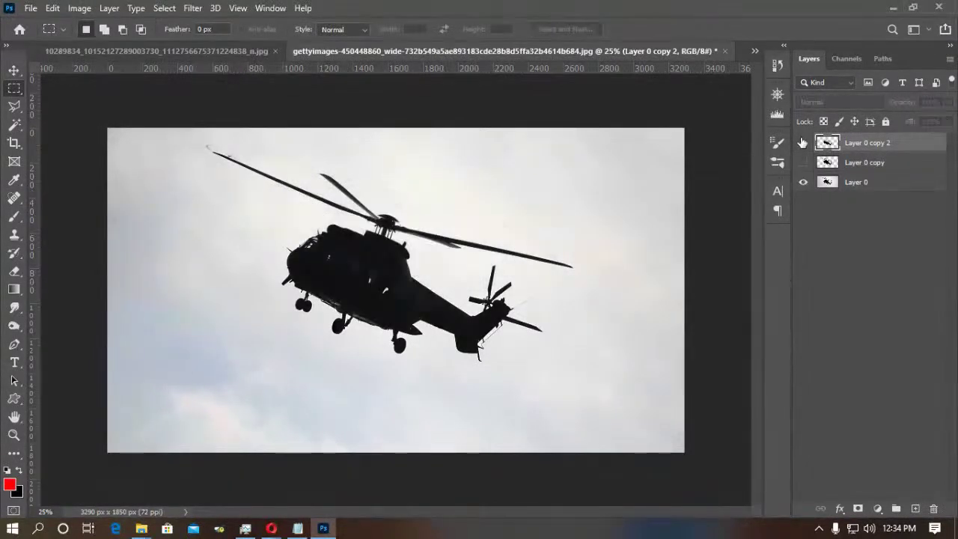
{"action": "left_click", "coordinate": [802, 142]}
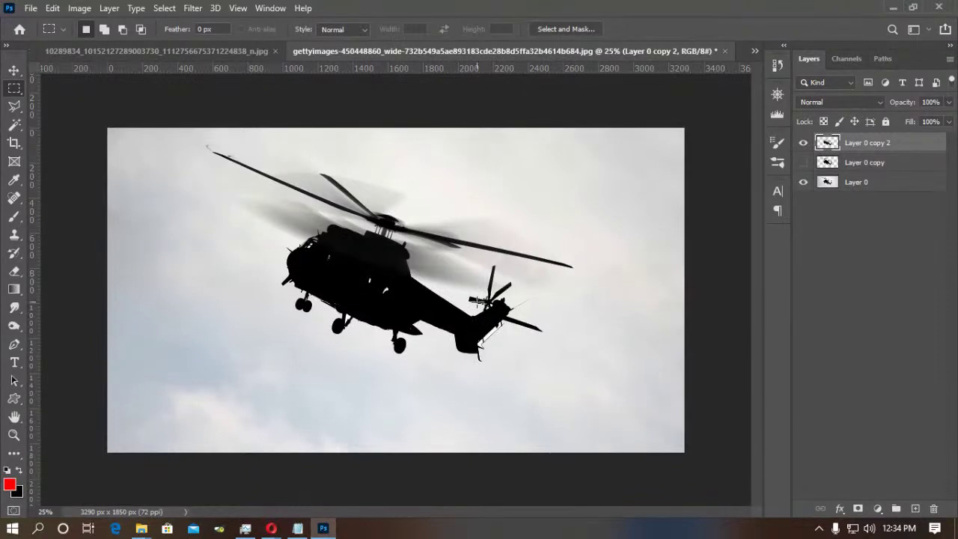
{"action": "key", "text": "z"}
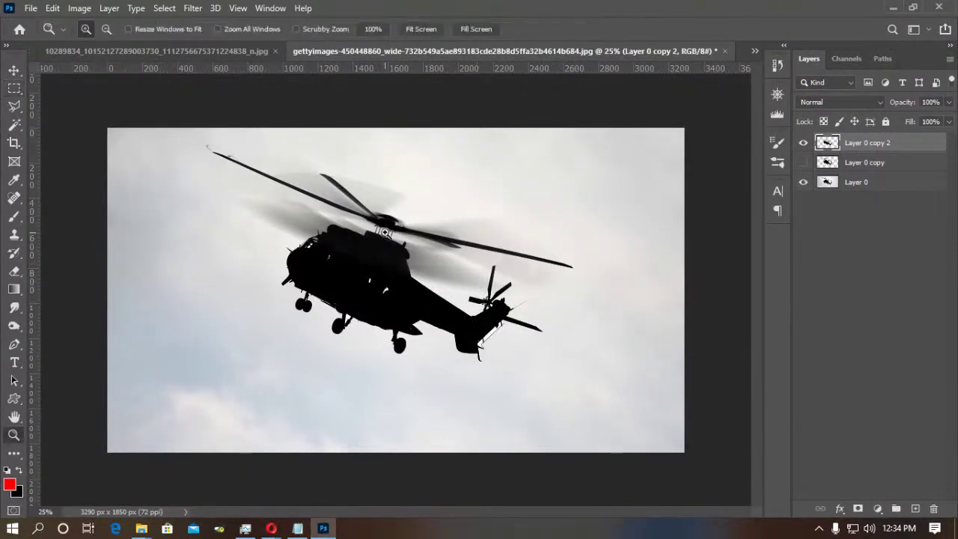
{"action": "left_click", "coordinate": [384, 234]}
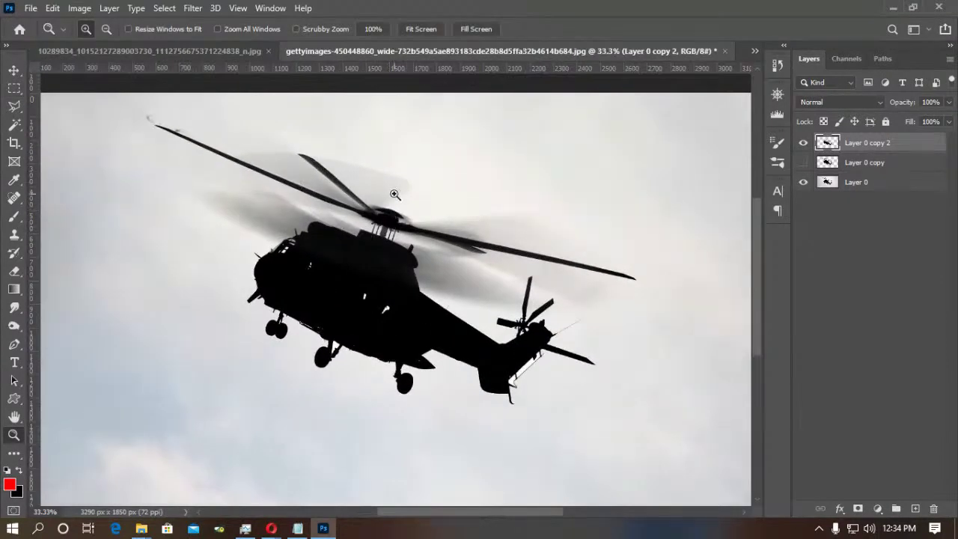
{"action": "left_click", "coordinate": [192, 7]}
{"action": "mouse_move", "coordinate": [214, 184]}
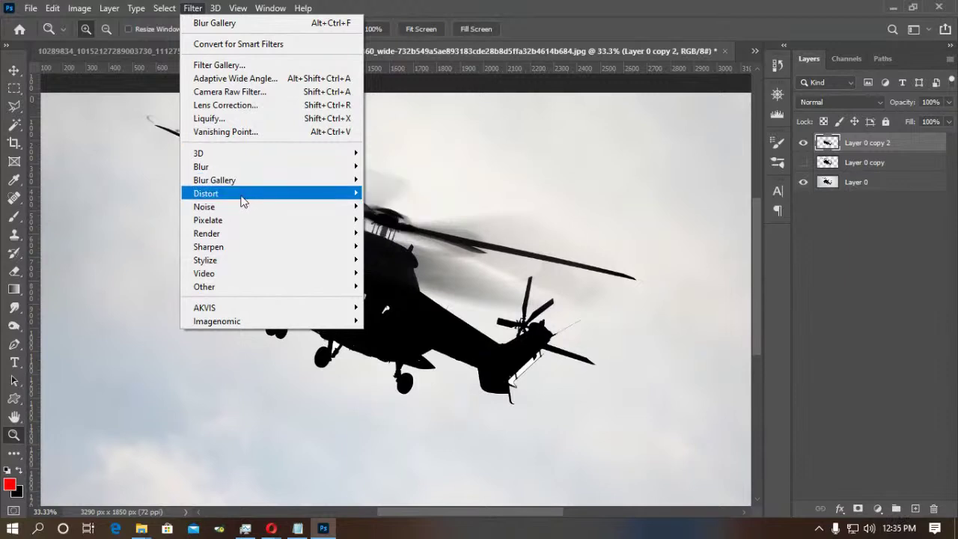
{"action": "mouse_move", "coordinate": [241, 201]}
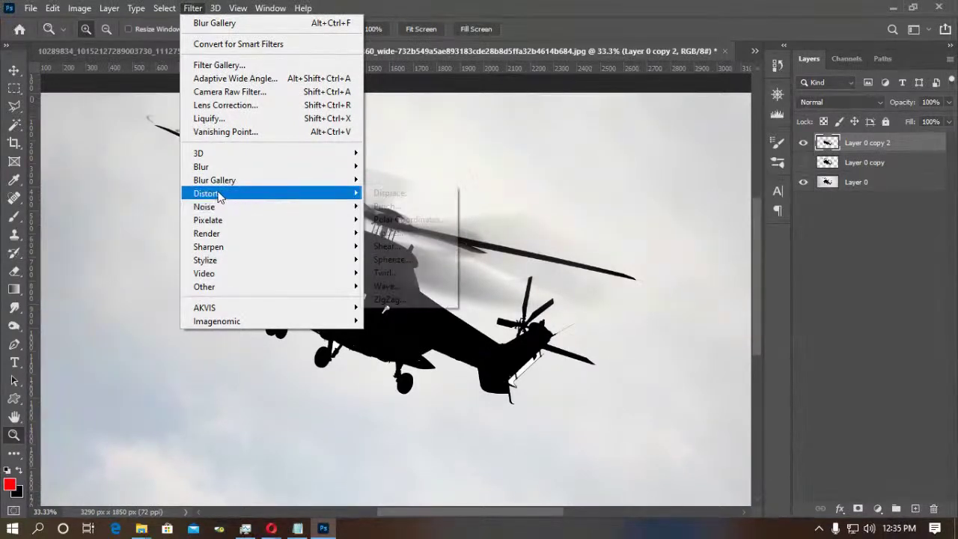
{"action": "left_click", "coordinate": [592, 208]}
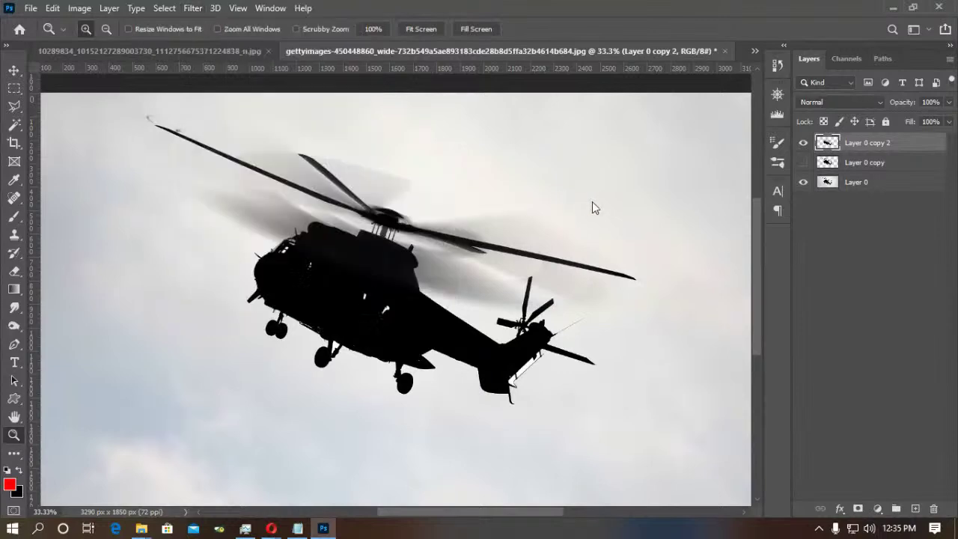
Hide the Layer 0 sky background so only the helicopter layers stay visible.
{"action": "left_click", "coordinate": [803, 142]}
{"action": "left_click", "coordinate": [804, 184]}
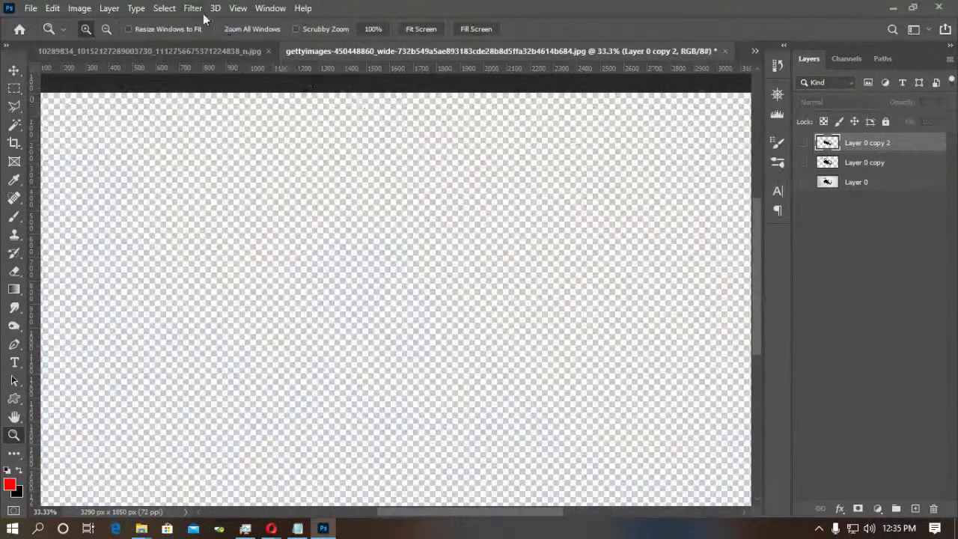
{"action": "left_click", "coordinate": [193, 9]}
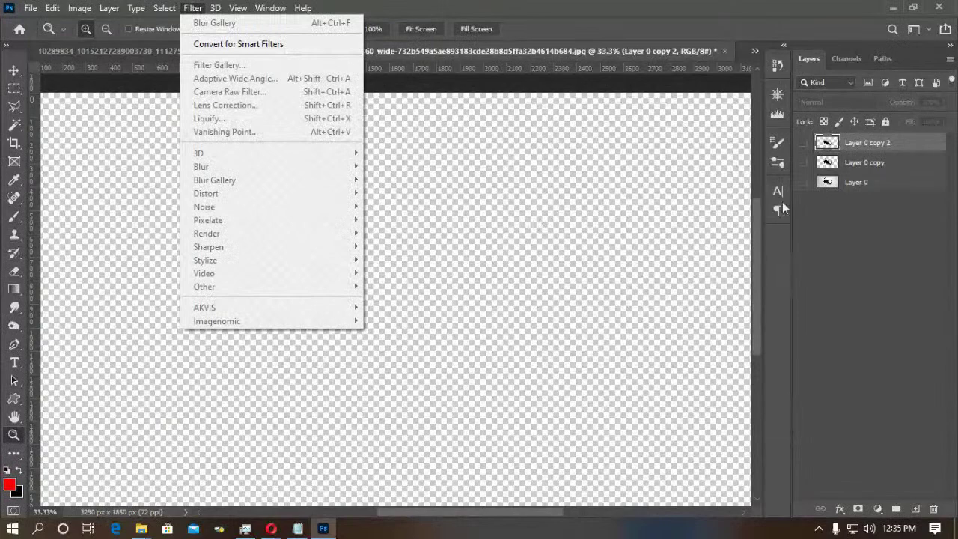
{"action": "left_click", "coordinate": [803, 163]}
{"action": "left_click", "coordinate": [193, 9]}
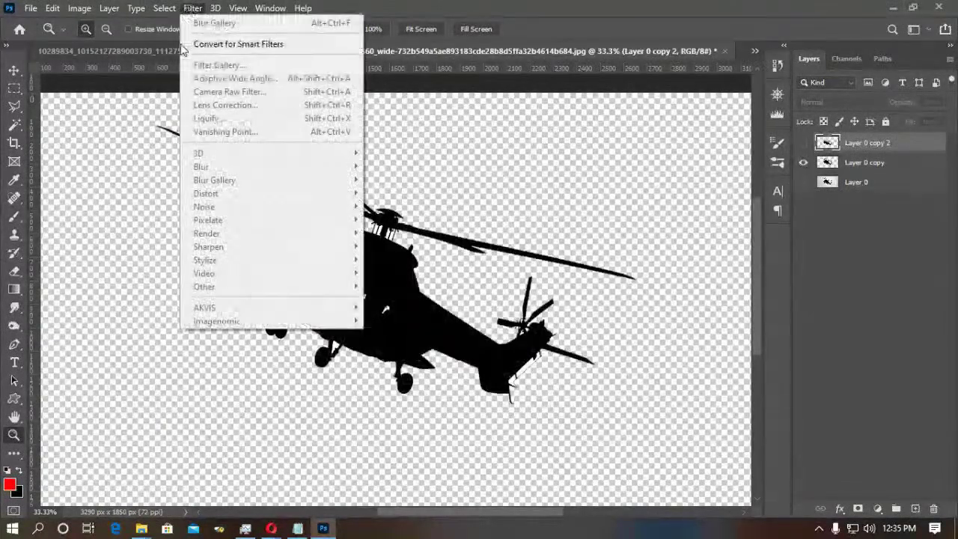
{"action": "left_click", "coordinate": [803, 143]}
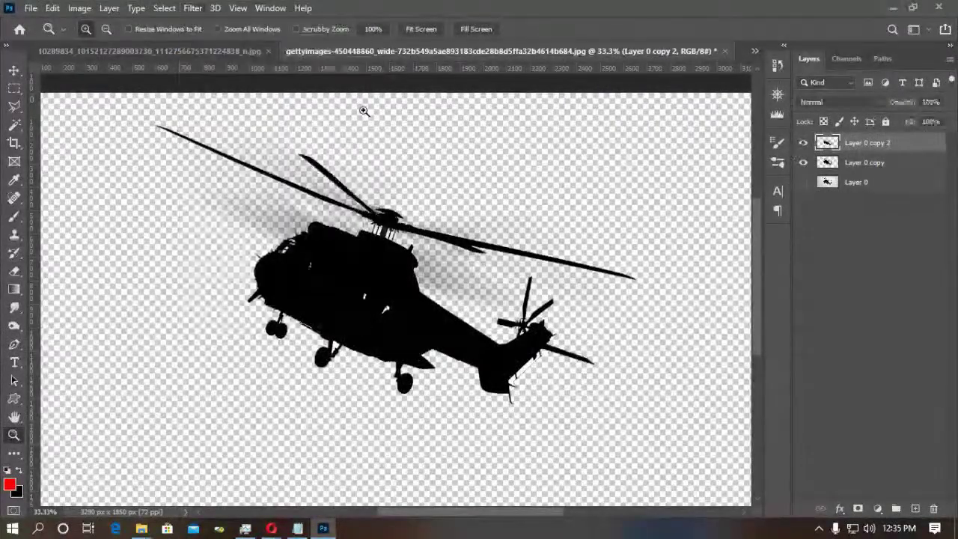
{"action": "left_click", "coordinate": [193, 8]}
{"action": "mouse_move", "coordinate": [223, 195]}
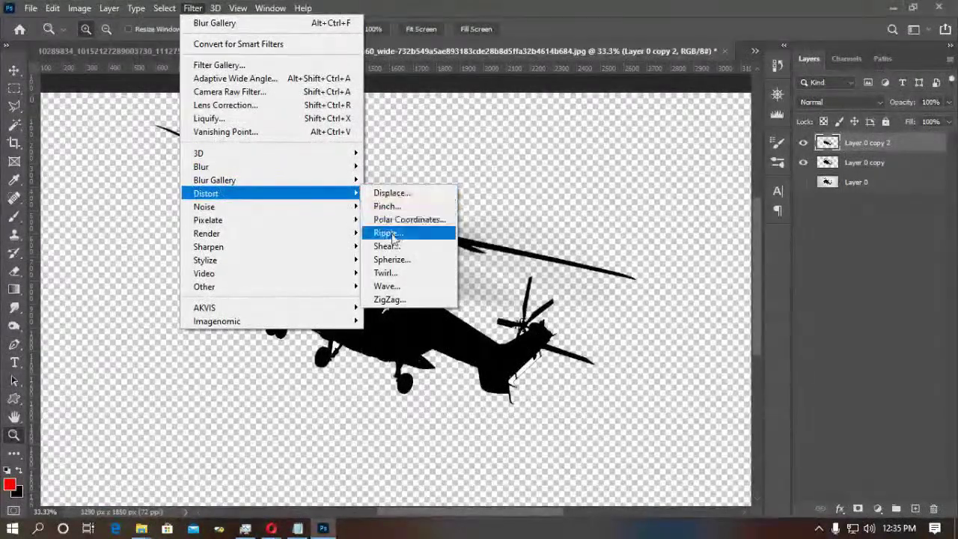
{"action": "left_click", "coordinate": [559, 55]}
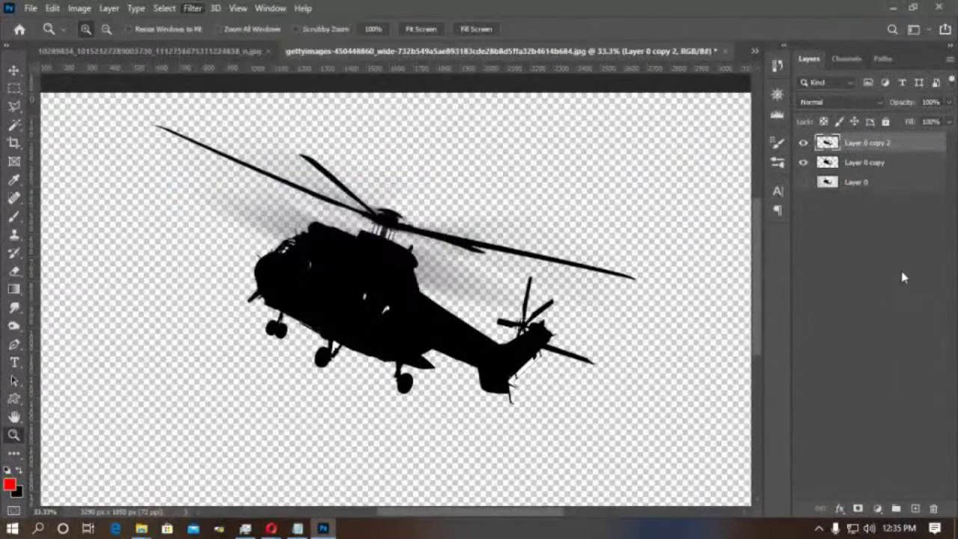
Close the helicopter image without saving, then start Displace on the motocross image with default scale.
{"action": "left_click", "coordinate": [725, 51]}
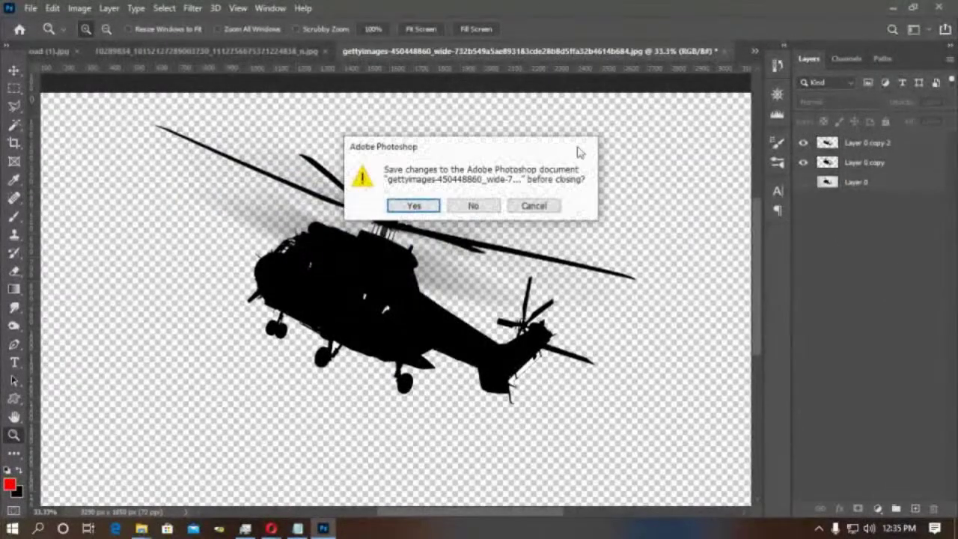
{"action": "left_click", "coordinate": [495, 212]}
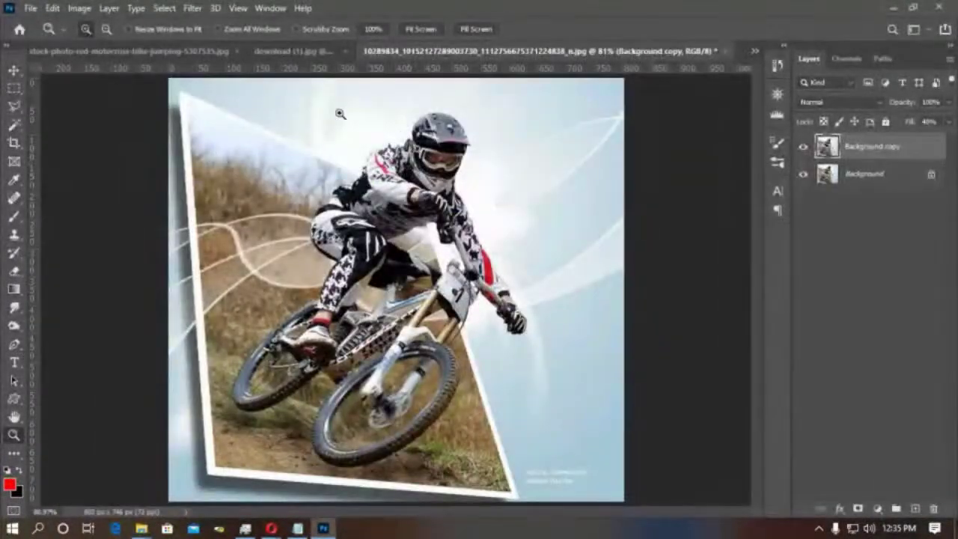
{"action": "left_click", "coordinate": [192, 8]}
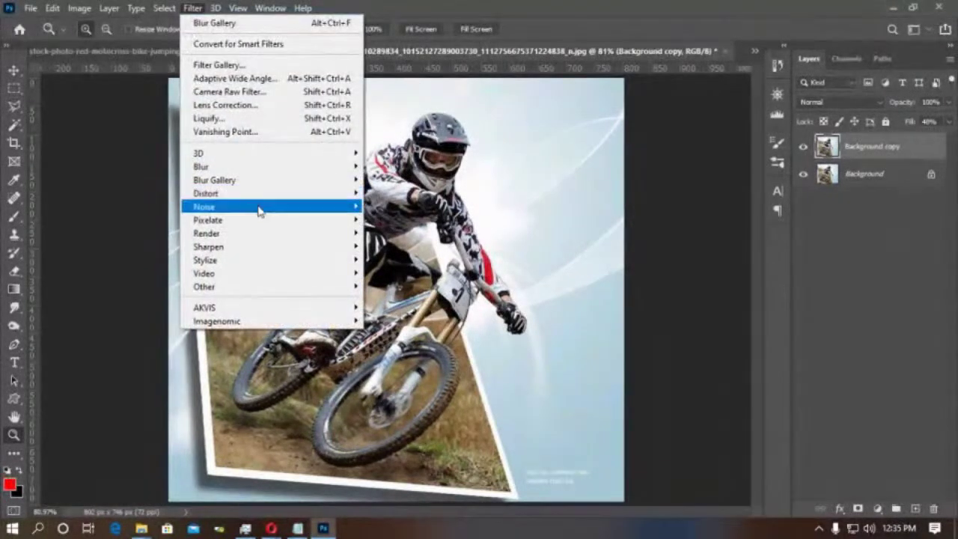
{"action": "mouse_move", "coordinate": [240, 194]}
{"action": "left_click", "coordinate": [394, 197]}
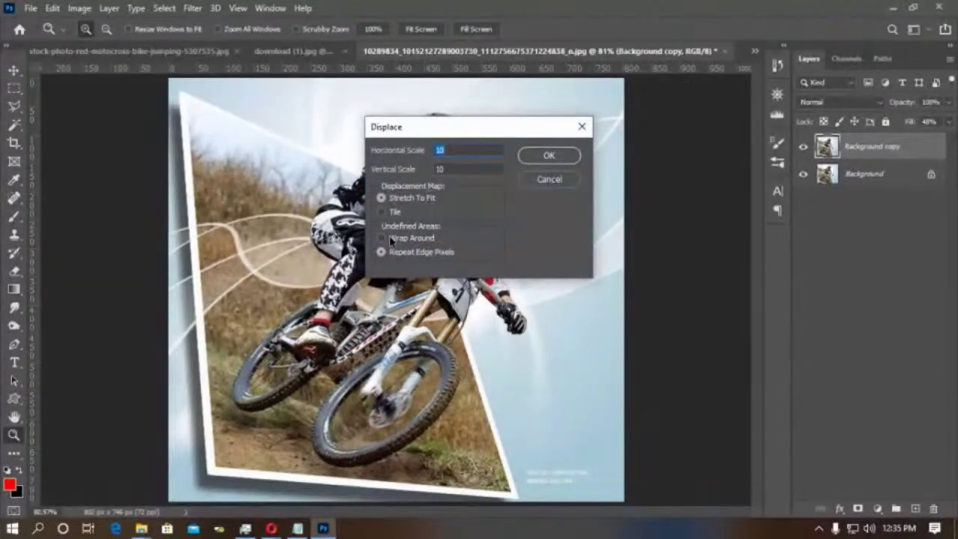
{"action": "left_click", "coordinate": [546, 157]}
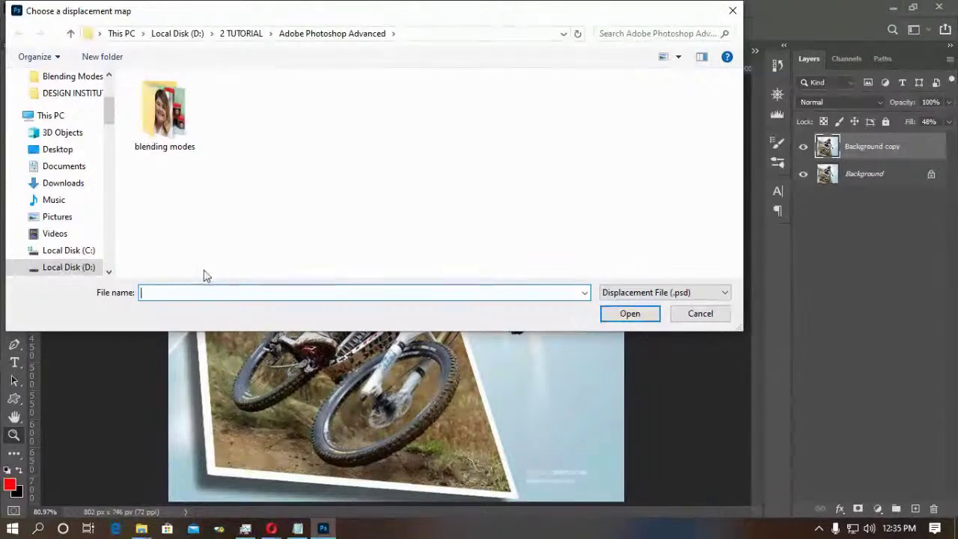
Cancel the map choice and save the motocross image to the computer as motorbike.psd.
{"action": "left_click", "coordinate": [704, 321]}
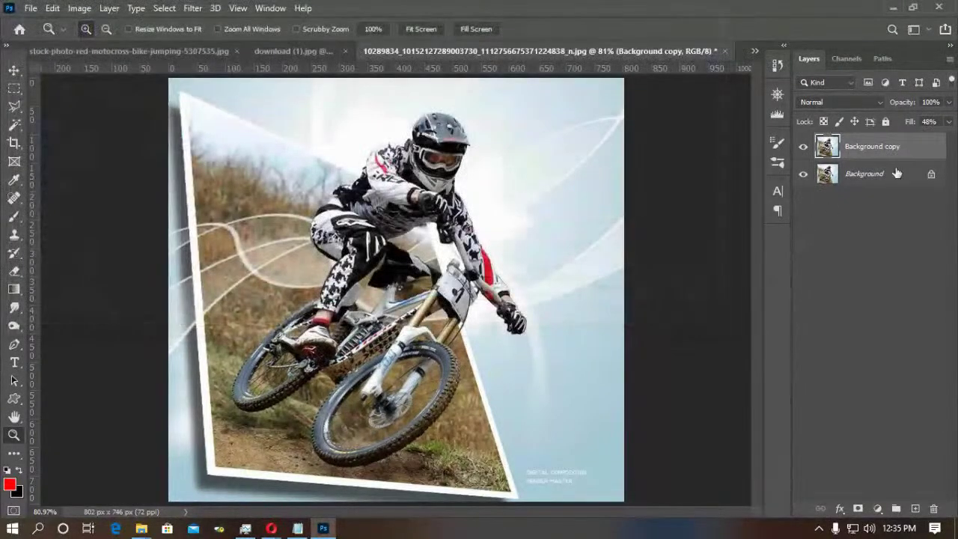
{"action": "left_click", "coordinate": [30, 9]}
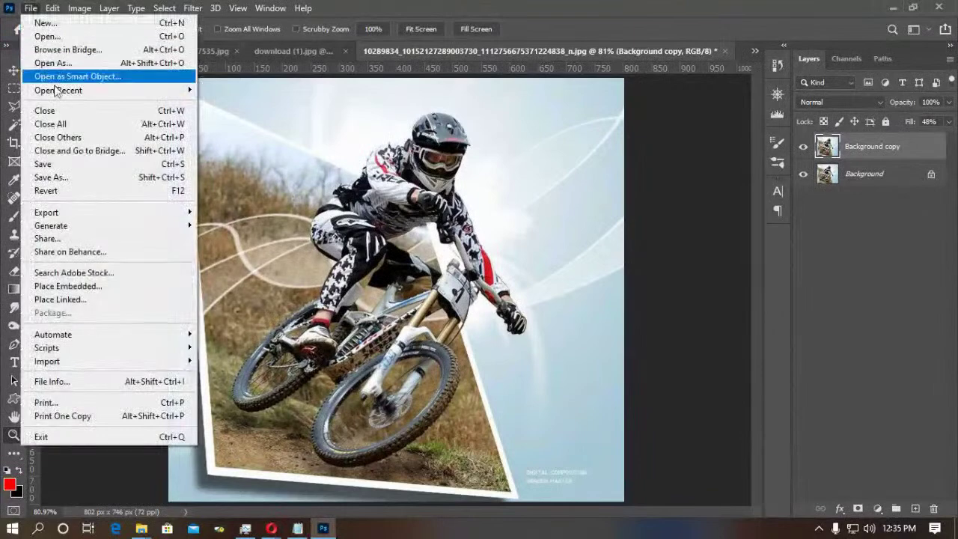
{"action": "left_click", "coordinate": [74, 181]}
{"action": "left_click", "coordinate": [561, 388]}
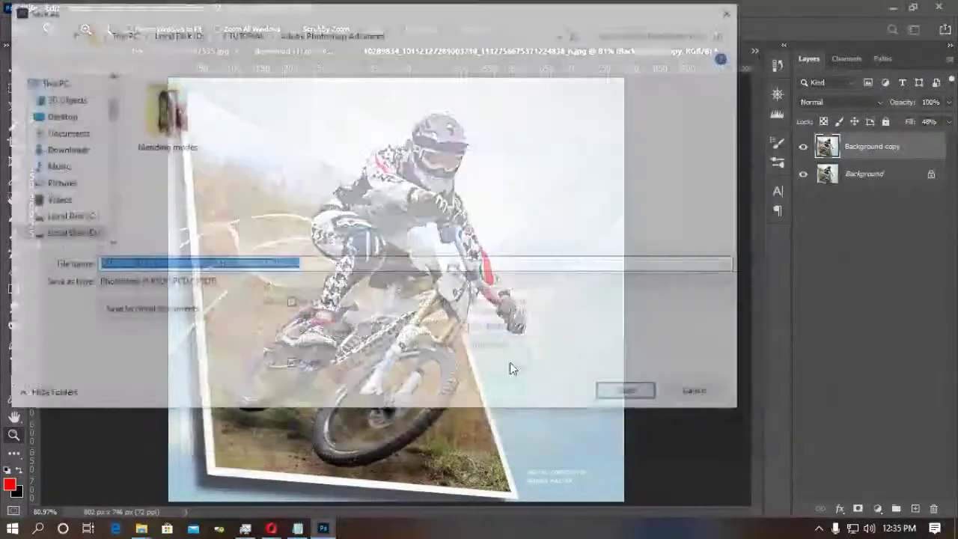
{"action": "type", "text": "mot"}
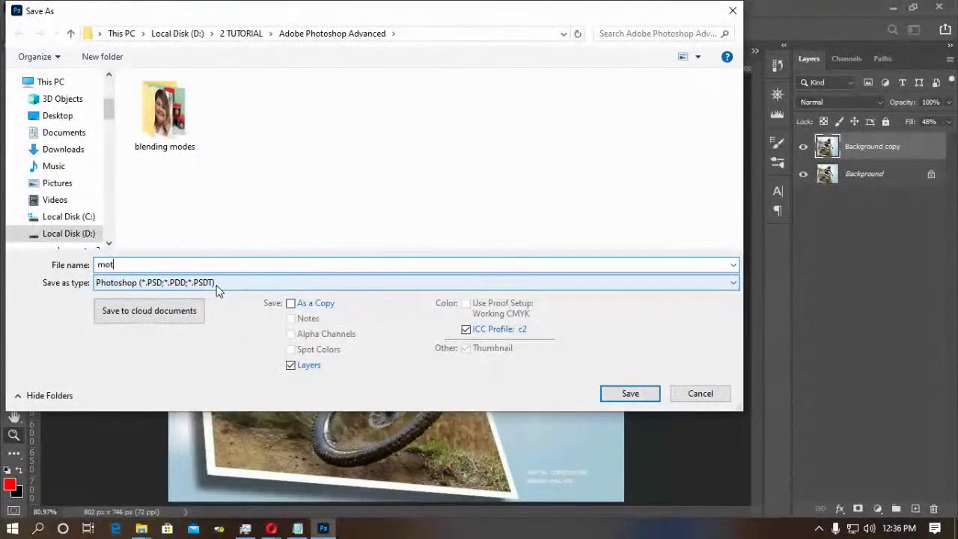
{"action": "type", "text": "orbike"}
{"action": "key", "text": "Return"}
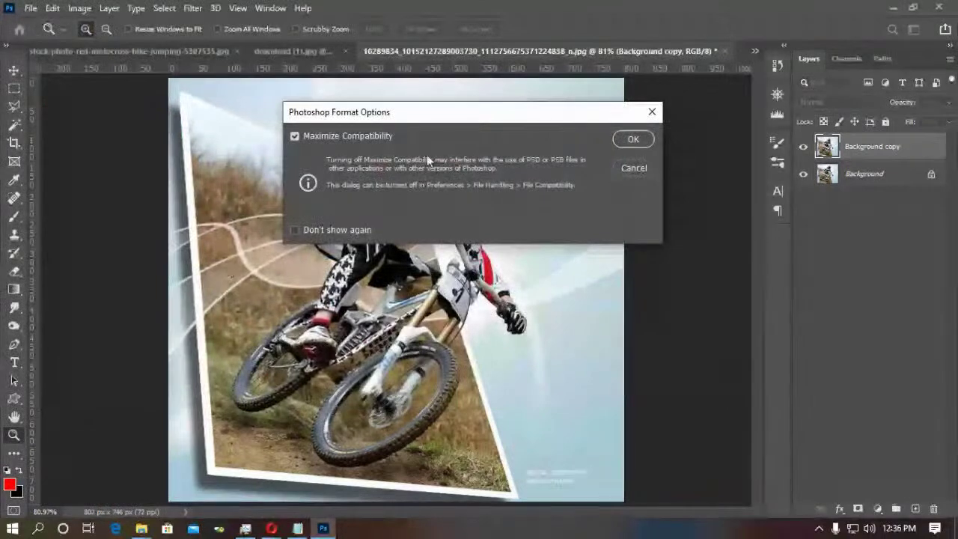
{"action": "left_click", "coordinate": [622, 140]}
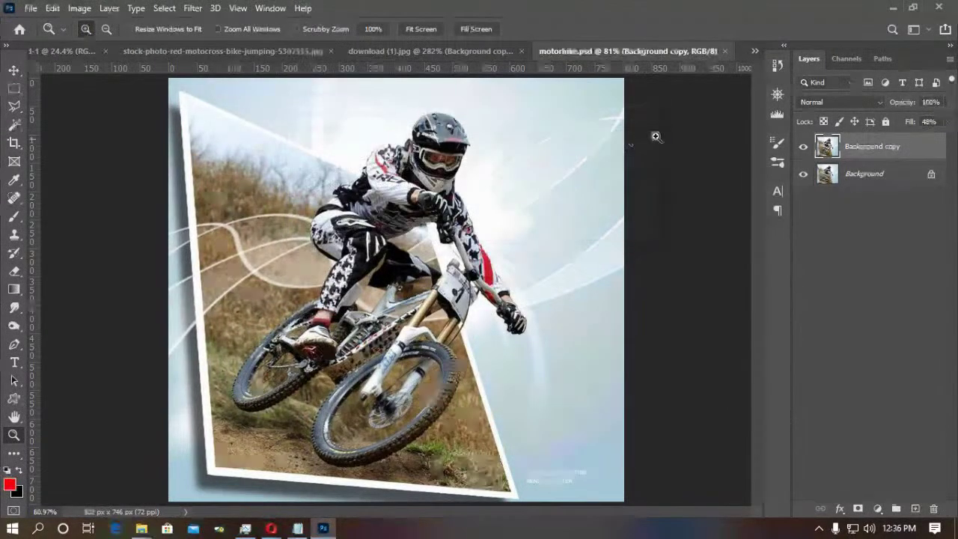
Displace Background copy with default scale, using motorbike.psd as the displacement map.
{"action": "left_click", "coordinate": [191, 8]}
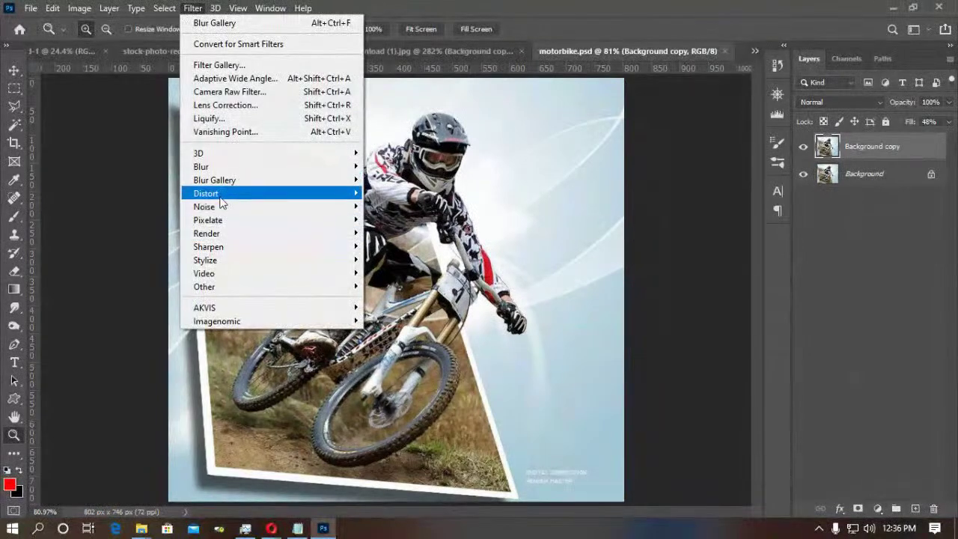
{"action": "mouse_move", "coordinate": [220, 194]}
{"action": "left_click", "coordinate": [390, 191]}
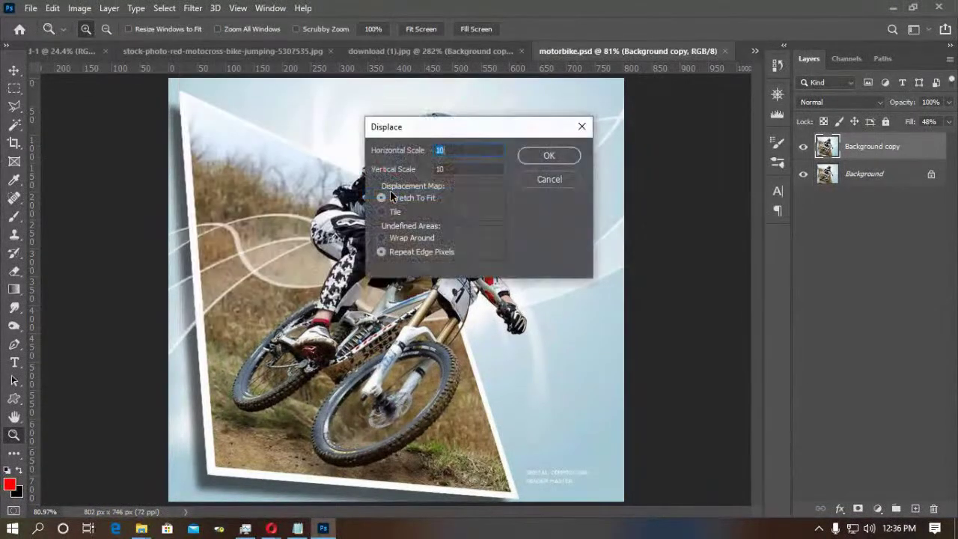
{"action": "left_click", "coordinate": [547, 158]}
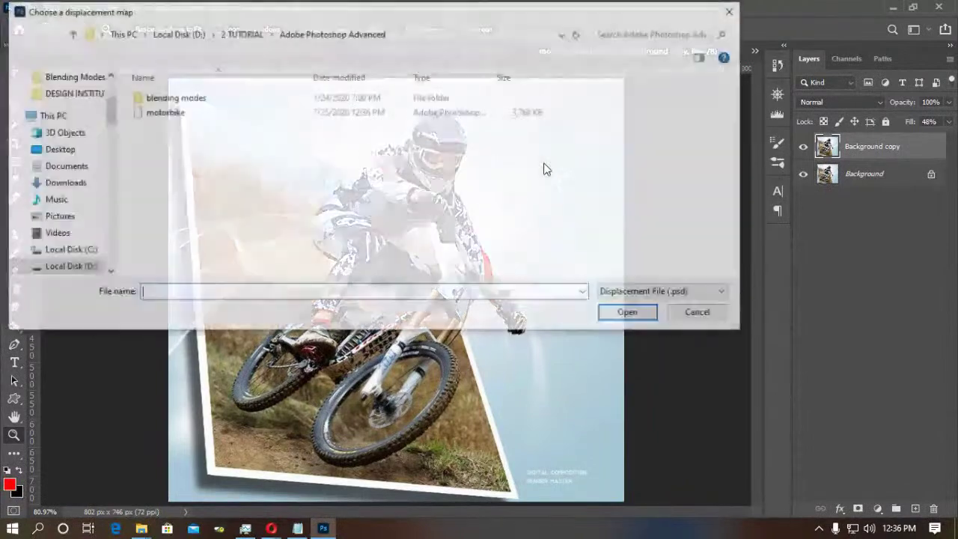
{"action": "left_click", "coordinate": [166, 112]}
{"action": "left_click", "coordinate": [625, 311]}
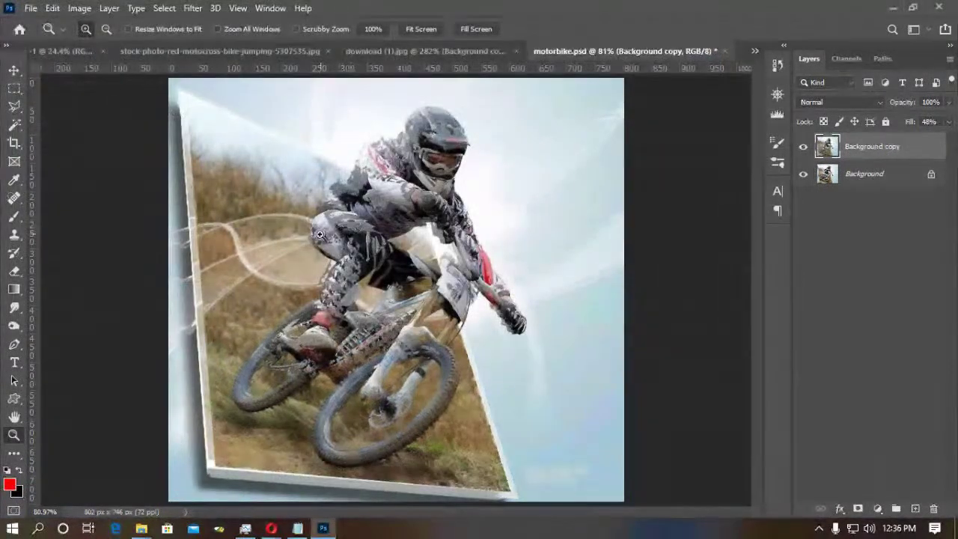
Compare the displaced layer, hide Background copy, and duplicate Background into Background copy 2.
{"action": "left_click", "coordinate": [802, 149]}
{"action": "left_click", "coordinate": [803, 150]}
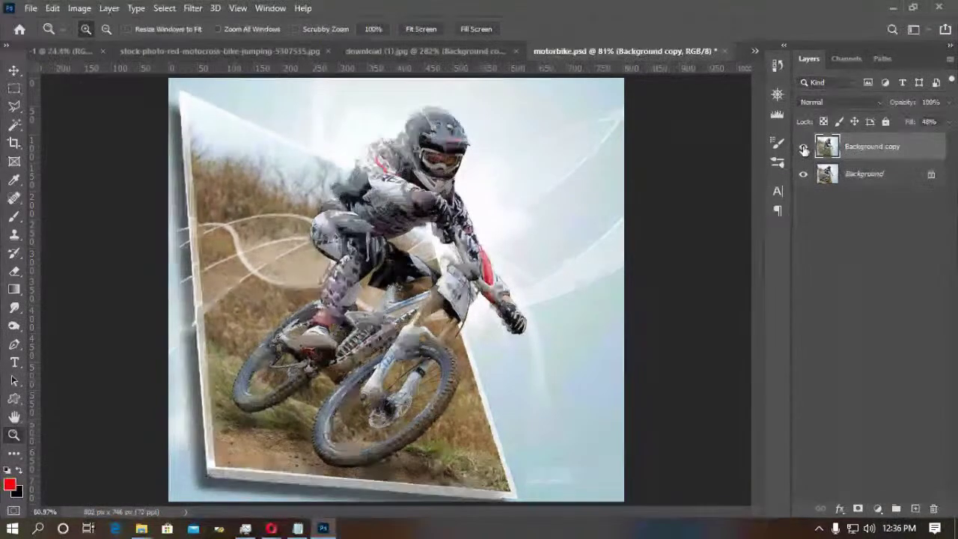
{"action": "left_click", "coordinate": [803, 149]}
{"action": "left_click", "coordinate": [803, 150]}
{"action": "left_click", "coordinate": [803, 150]}
{"action": "left_click", "coordinate": [803, 150]}
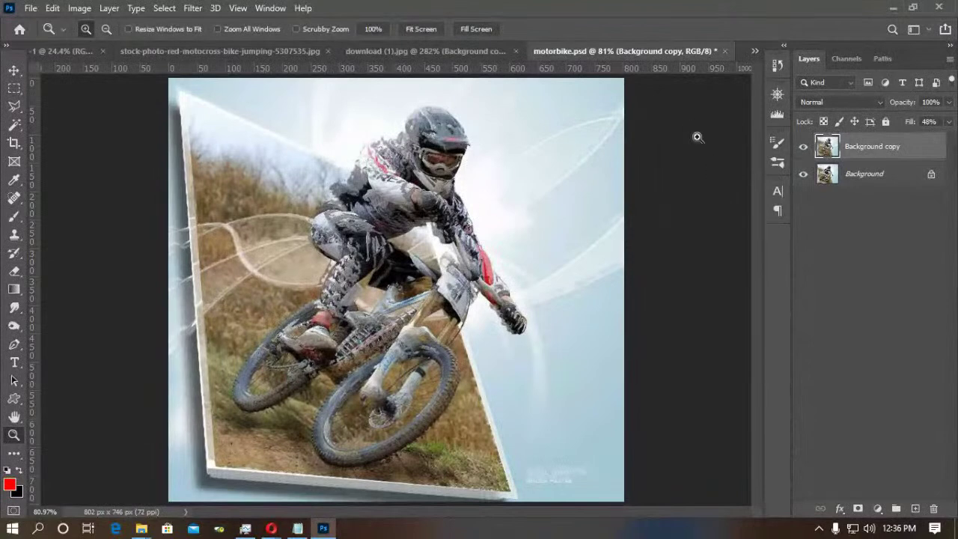
{"action": "left_click", "coordinate": [803, 147]}
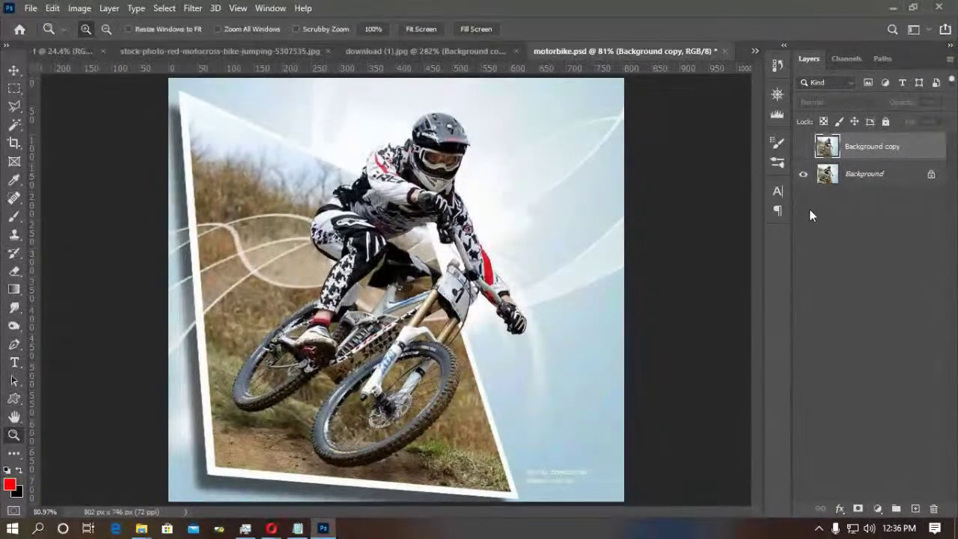
{"action": "left_click_drag", "start_coordinate": [849, 174], "coordinate": [914, 499]}
{"action": "left_click", "coordinate": [192, 9]}
Pinch Background copy 2 with the Amount raised to about 89%.
{"action": "mouse_move", "coordinate": [232, 198]}
{"action": "left_click", "coordinate": [427, 208]}
{"action": "left_click_drag", "start_coordinate": [477, 329], "coordinate": [518, 340]}
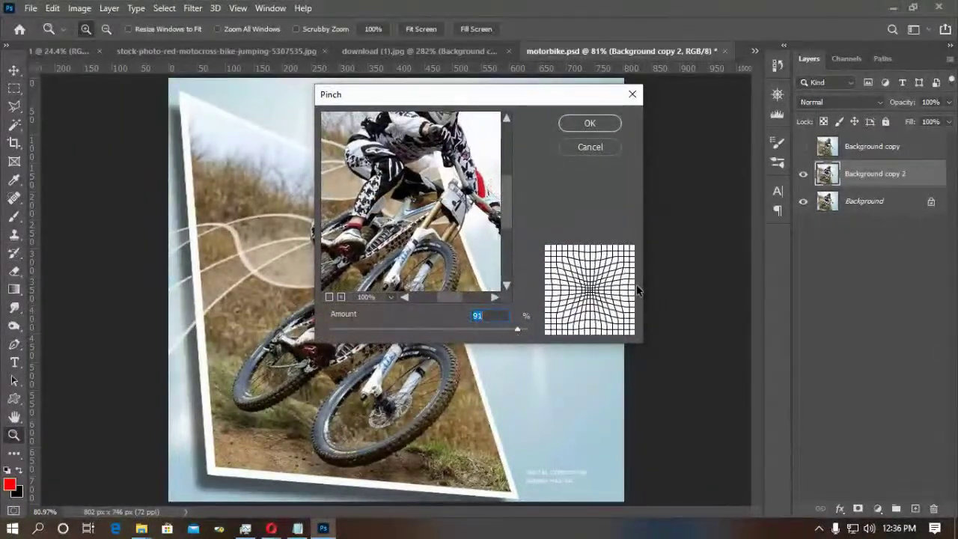
{"action": "left_click", "coordinate": [588, 125]}
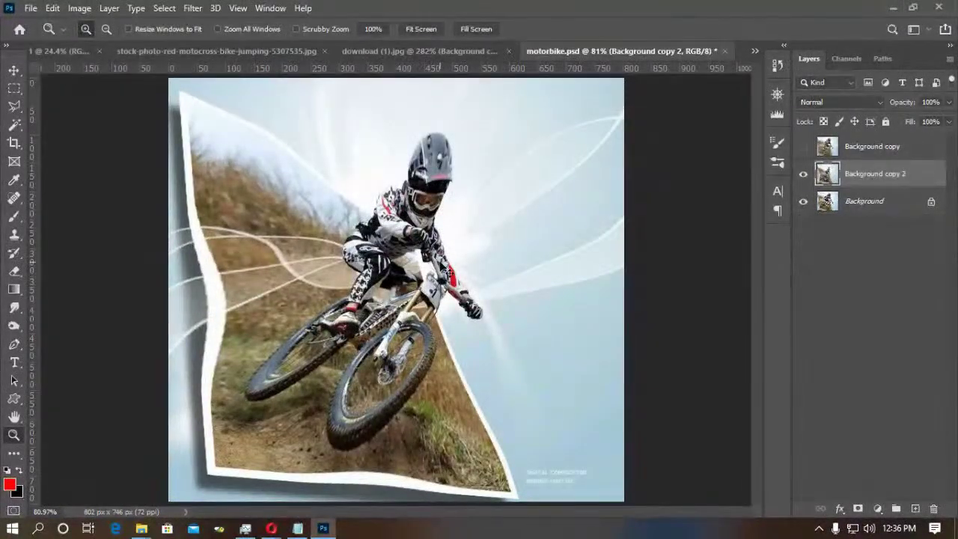
{"action": "left_click", "coordinate": [192, 9]}
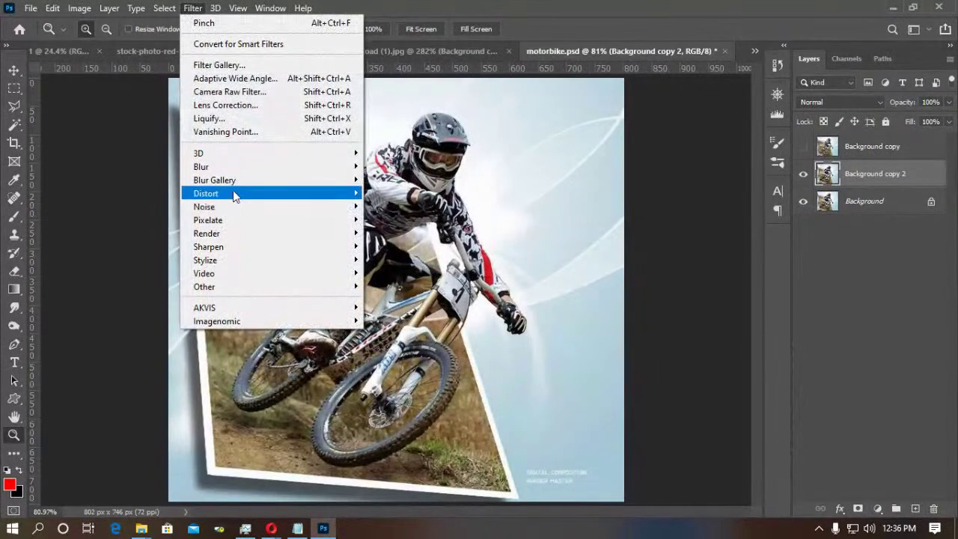
Twirl Background copy 2 with a Rectangular to Polar Polar Coordinates filter.
{"action": "mouse_move", "coordinate": [234, 193]}
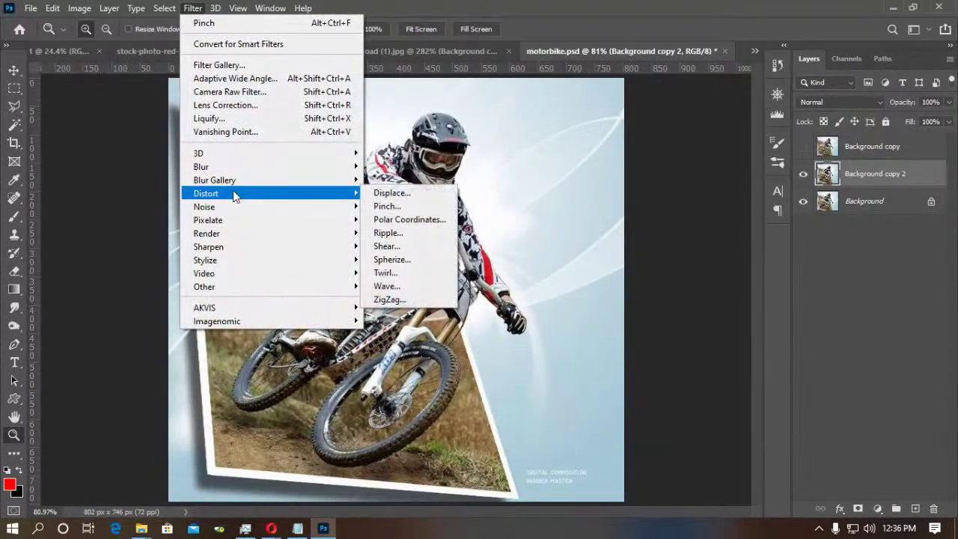
{"action": "left_click", "coordinate": [427, 226]}
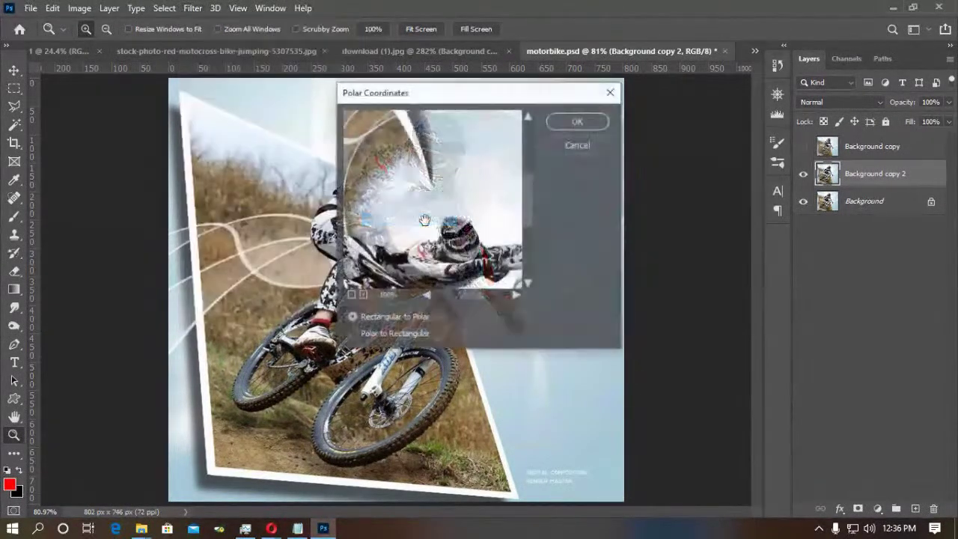
{"action": "left_click_drag", "start_coordinate": [436, 225], "coordinate": [443, 178]}
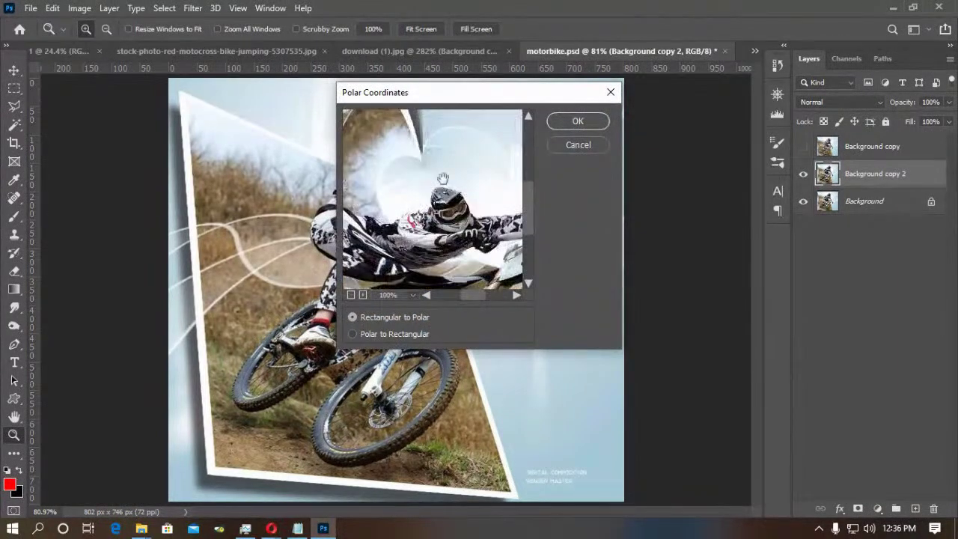
{"action": "left_click", "coordinate": [555, 123]}
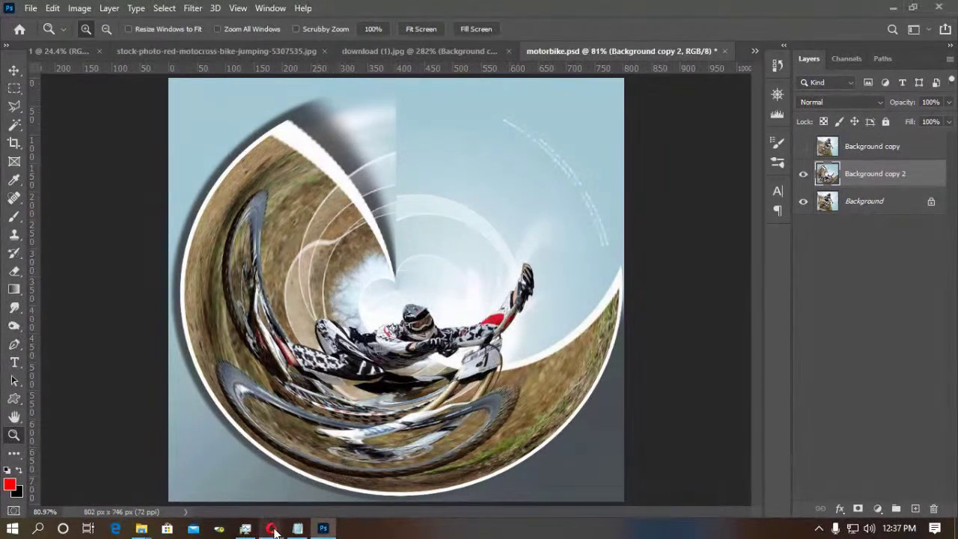
{"action": "mouse_move", "coordinate": [274, 531]}
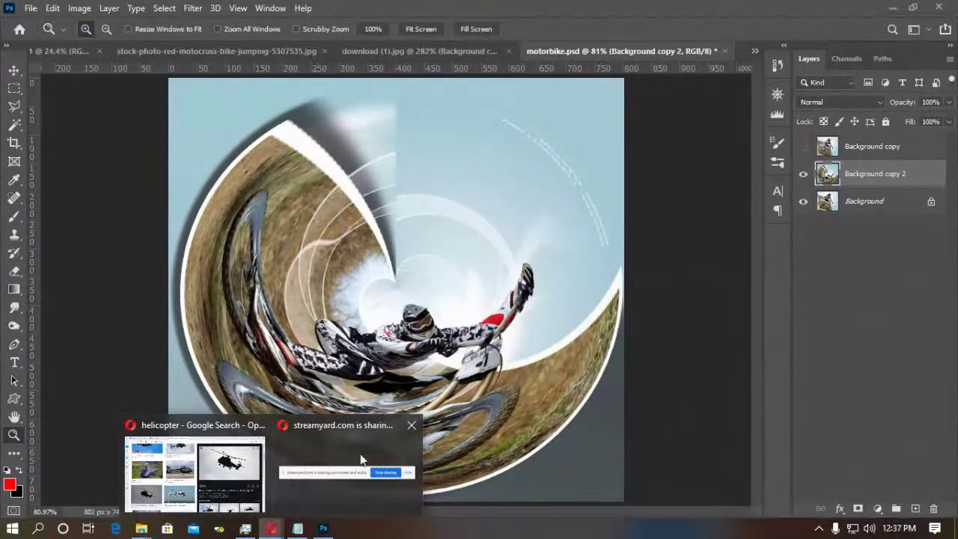
{"action": "left_click", "coordinate": [195, 472]}
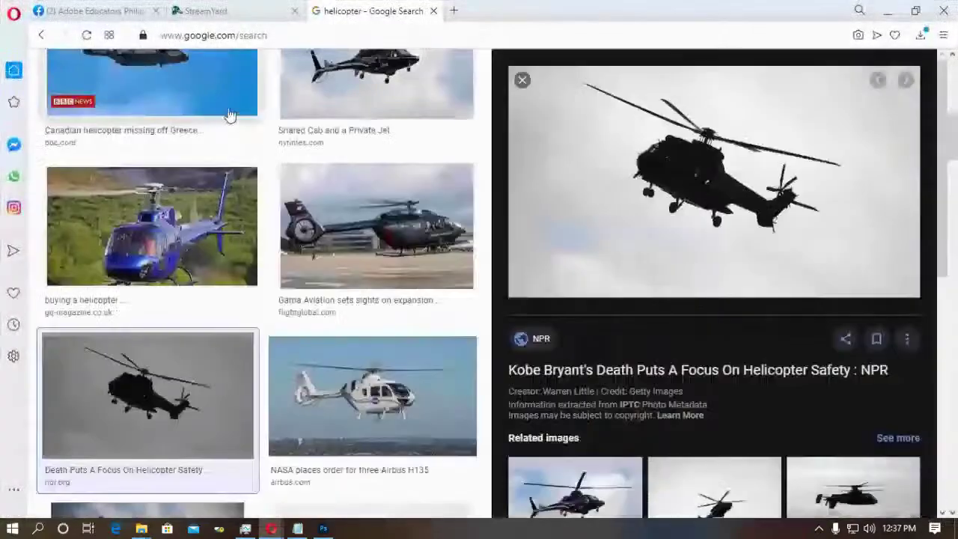
Load youtube.com in a new Opera tab by typing 'you' in the address bar.
{"action": "left_click", "coordinate": [454, 11]}
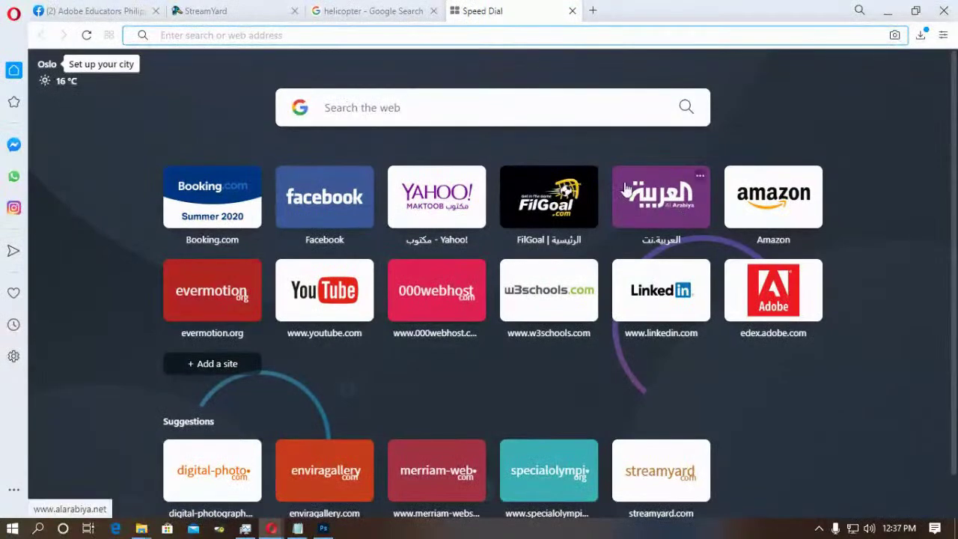
{"action": "type", "text": "you"}
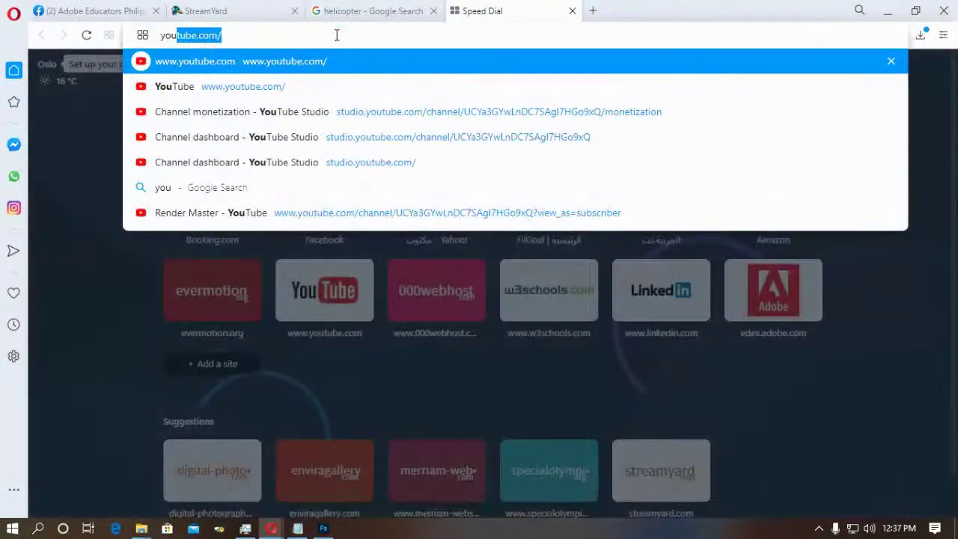
{"action": "key", "text": "Return"}
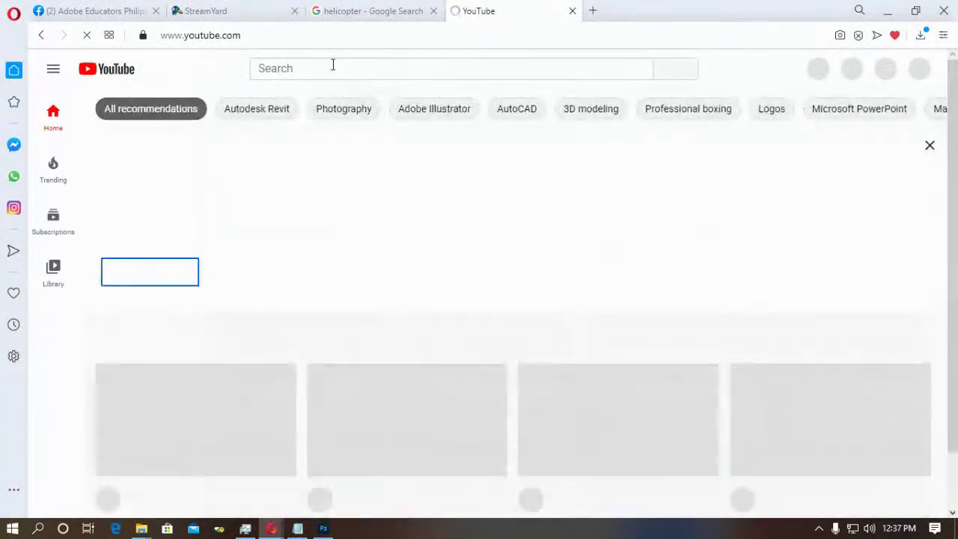
{"action": "left_click", "coordinate": [319, 68]}
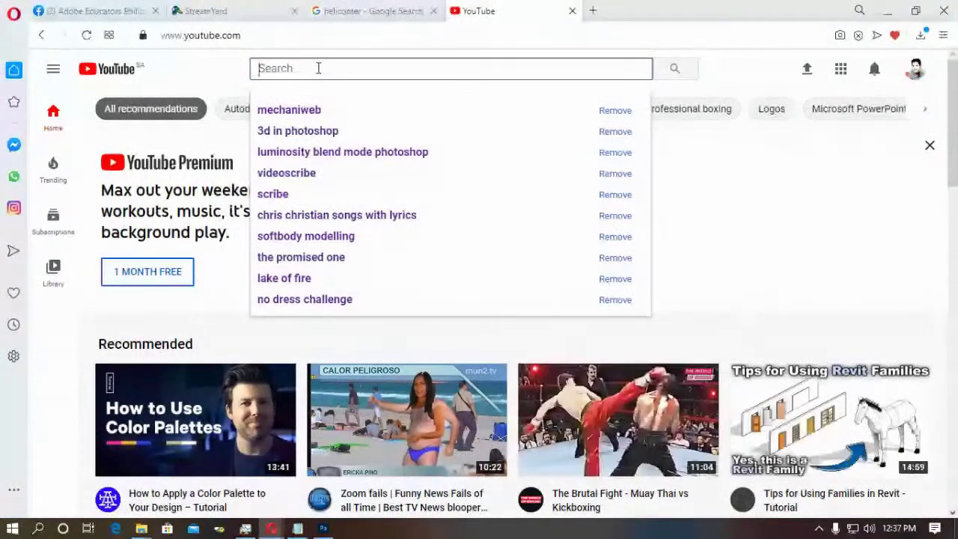
Go to your channel's Videos tab and open 'Creating 360 Degree Image in Photoshop'.
{"action": "left_click", "coordinate": [914, 72]}
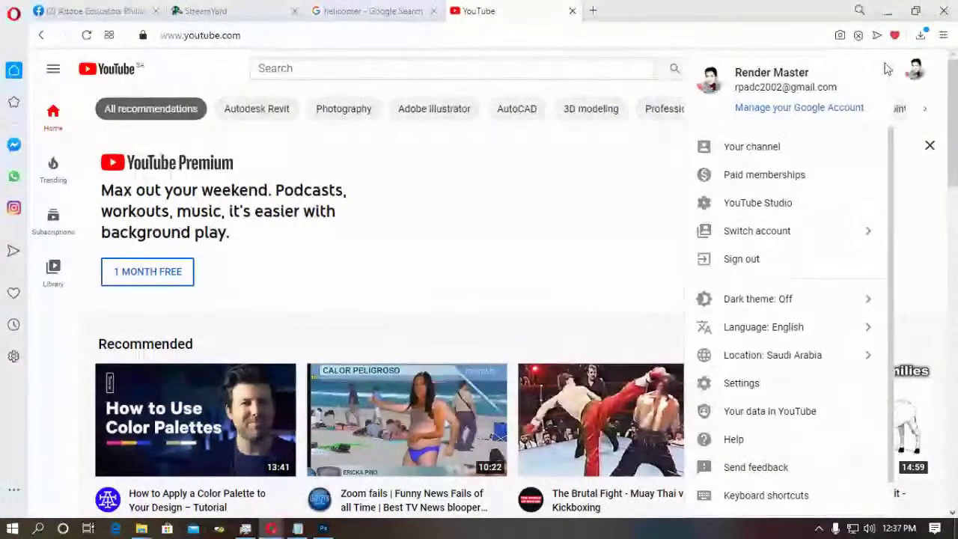
{"action": "left_click", "coordinate": [767, 152]}
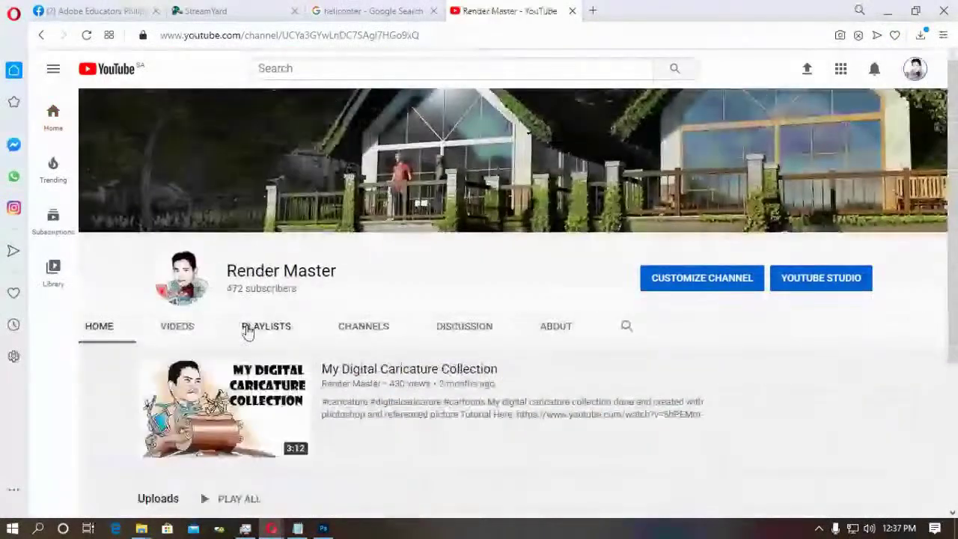
{"action": "left_click", "coordinate": [177, 326]}
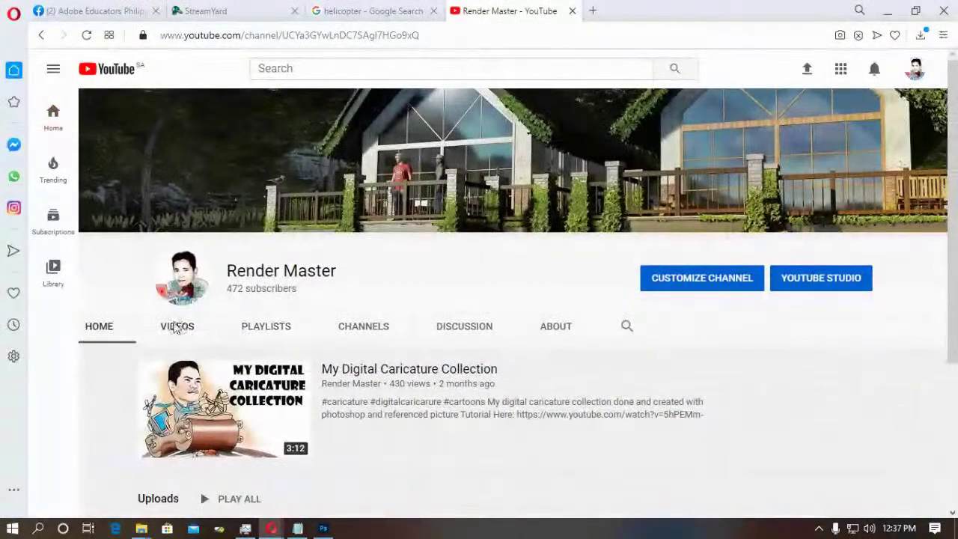
{"action": "scroll", "coordinate": [391, 325], "scroll_direction": "down", "scroll_amount": 5}
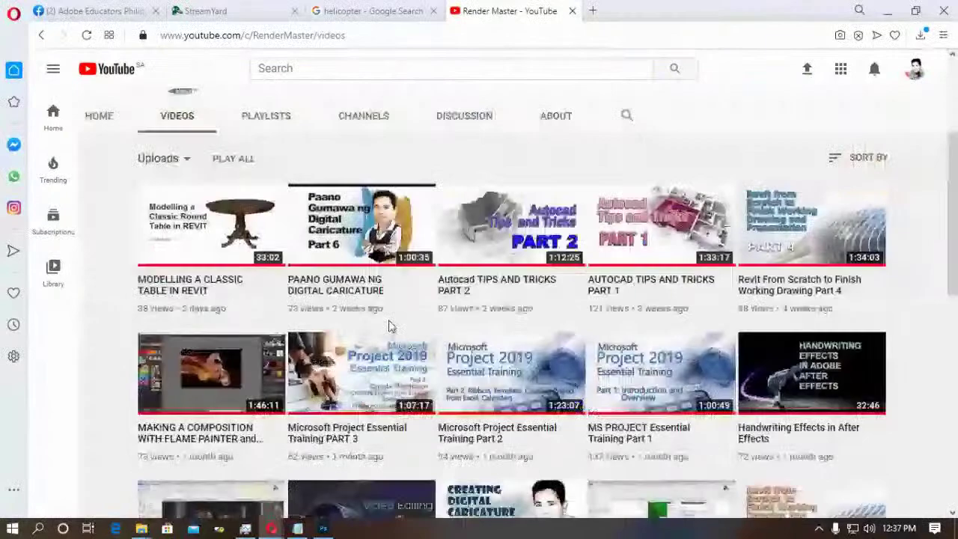
{"action": "scroll", "coordinate": [522, 345], "scroll_direction": "down", "scroll_amount": 6}
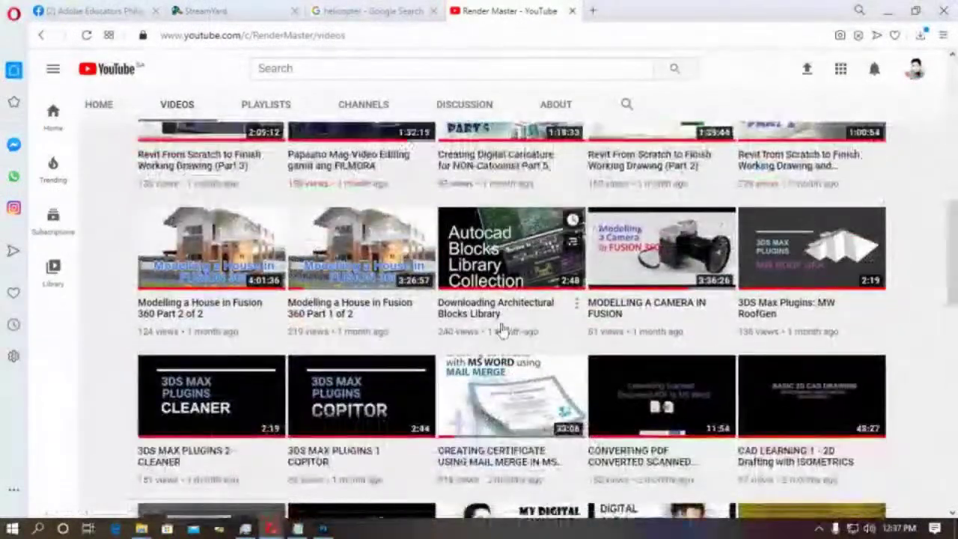
{"action": "scroll", "coordinate": [501, 329], "scroll_direction": "down", "scroll_amount": 1}
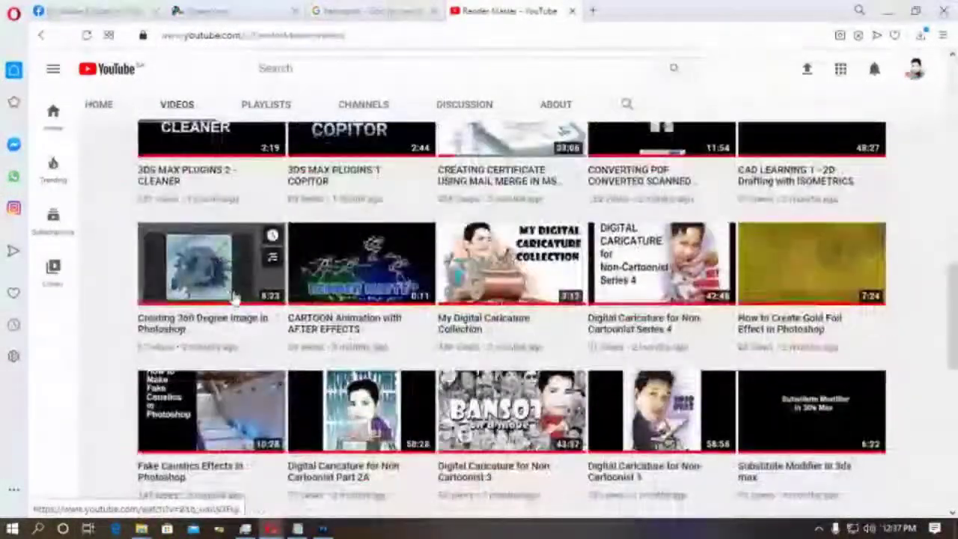
{"action": "left_click", "coordinate": [201, 273]}
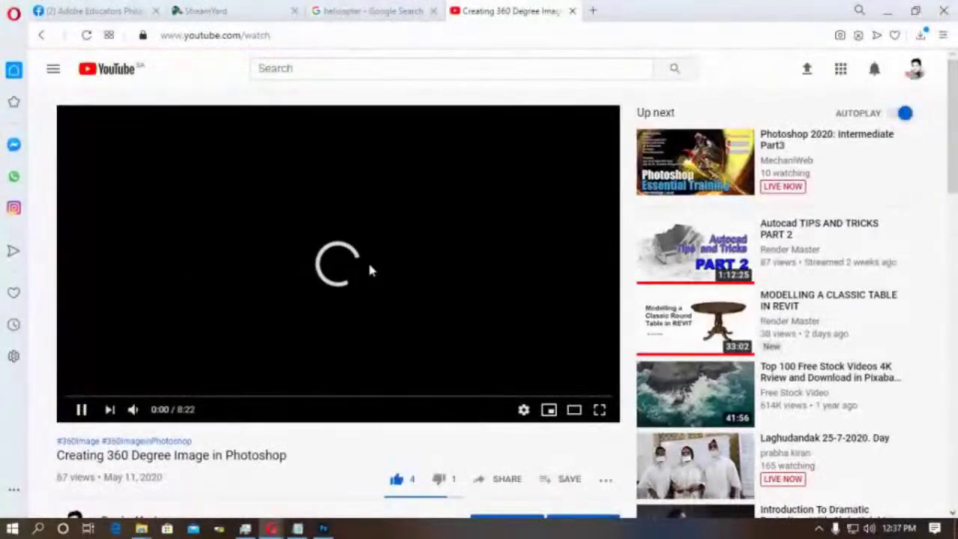
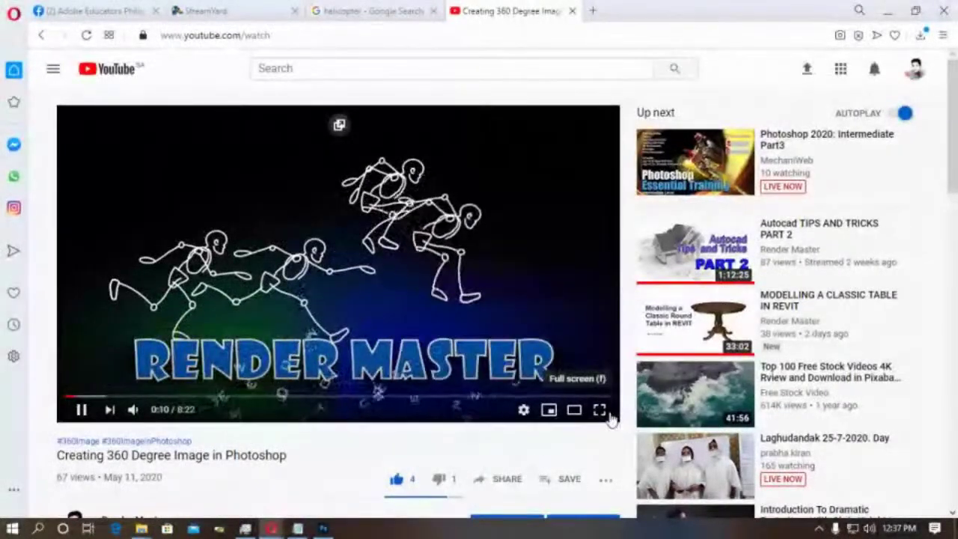
Skip the 360 Degree Image video to 0:24 and briefly view it full screen.
{"action": "left_click", "coordinate": [91, 398]}
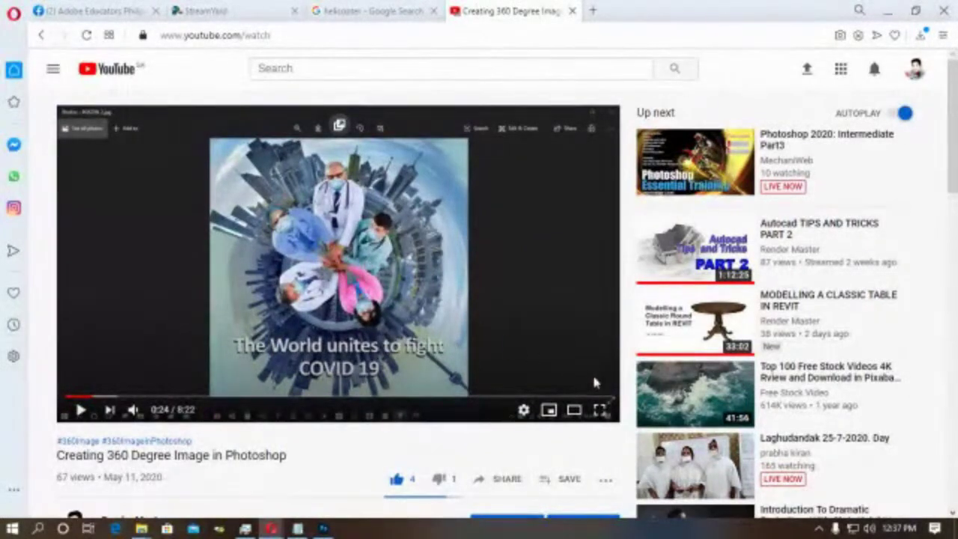
{"action": "left_click", "coordinate": [599, 410]}
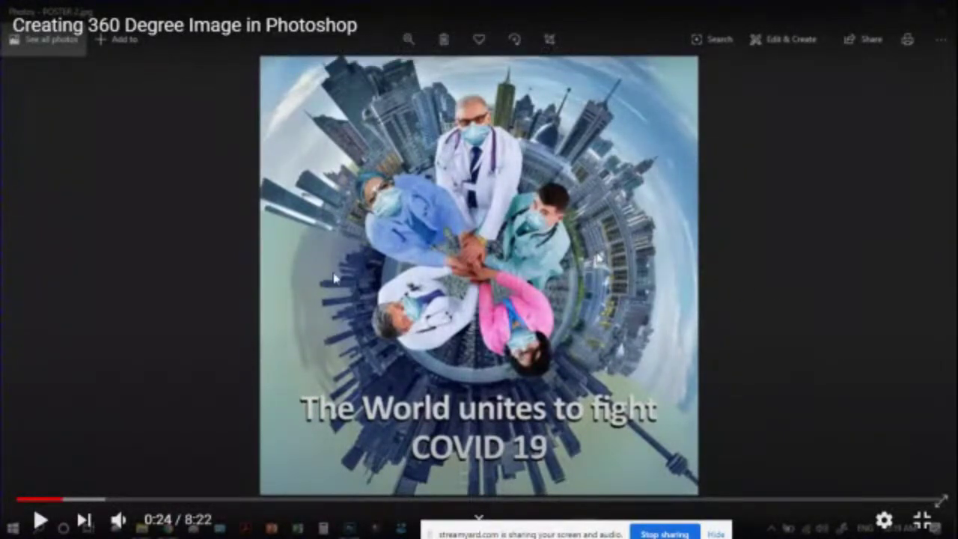
{"action": "left_click", "coordinate": [919, 516]}
{"action": "left_click", "coordinate": [278, 37]}
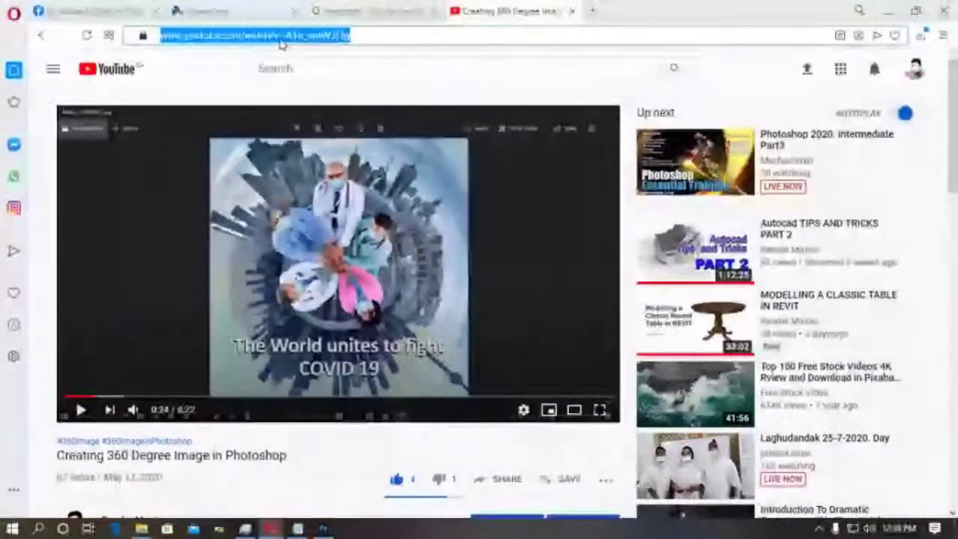
Search Google Images for 'panoramic image' and preview the Tower Bridge panorama.
{"action": "type", "text": "panoramic image"}
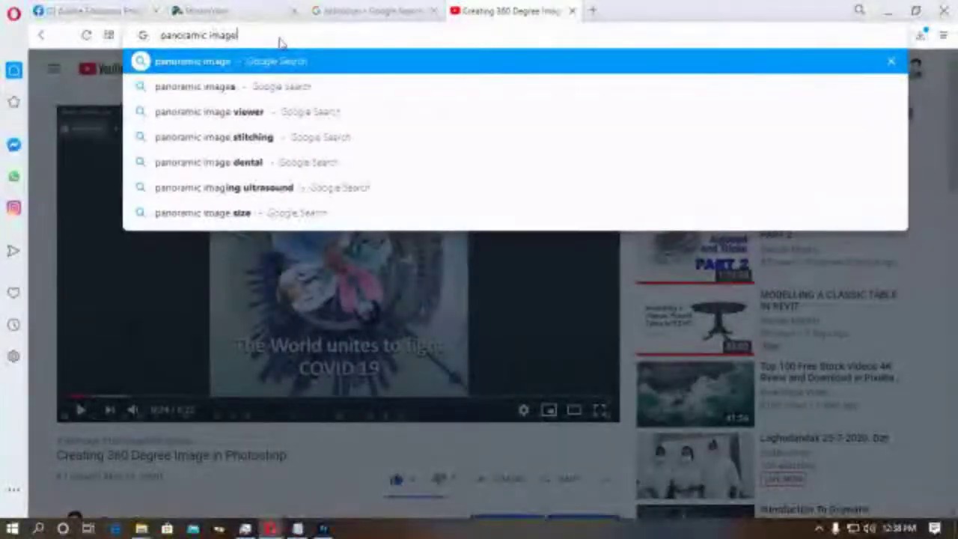
{"action": "key", "text": "Return"}
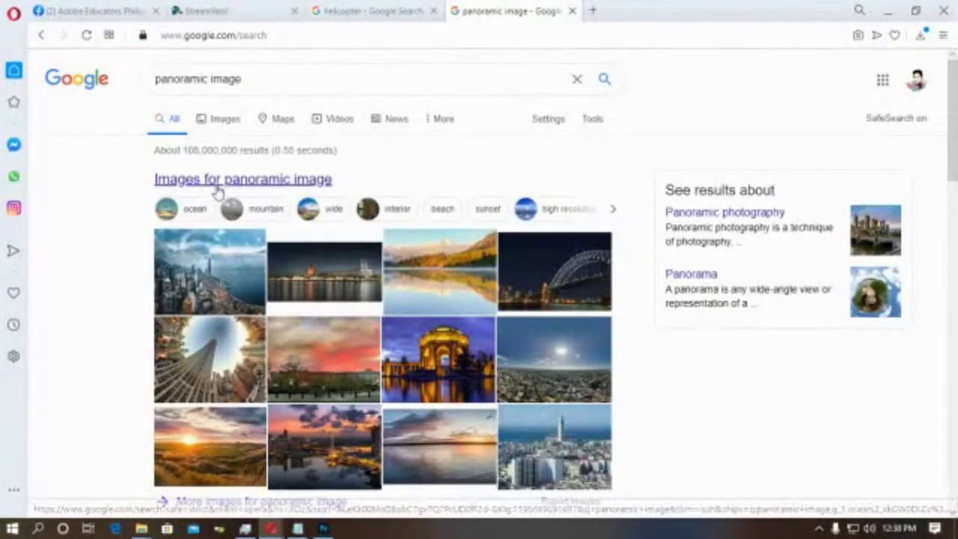
{"action": "left_click", "coordinate": [223, 122]}
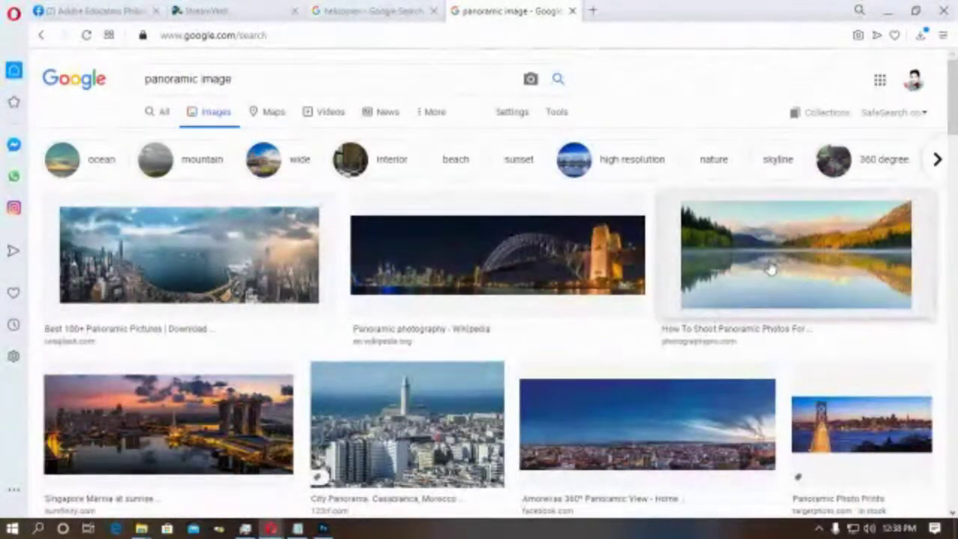
{"action": "scroll", "coordinate": [423, 351], "scroll_direction": "down", "scroll_amount": 2}
{"action": "scroll", "coordinate": [425, 353], "scroll_direction": "down", "scroll_amount": 2}
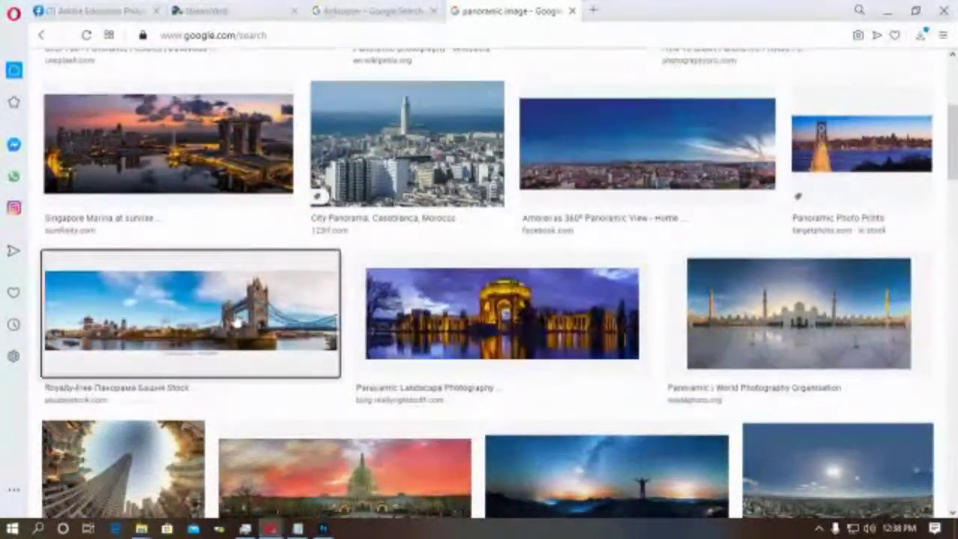
{"action": "left_click", "coordinate": [235, 317]}
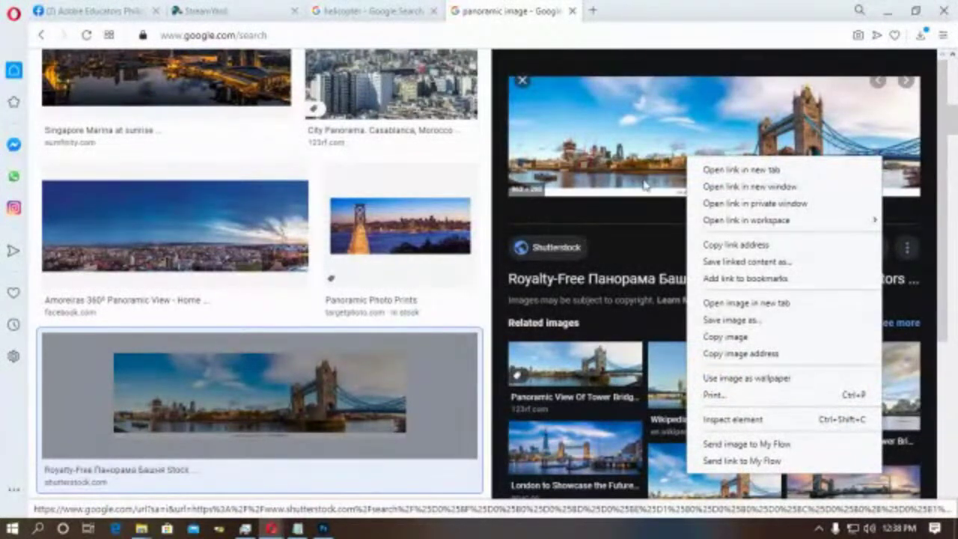
Cancel a first save of the Tower Bridge image and open its source page in a new tab.
{"action": "left_click", "coordinate": [748, 320]}
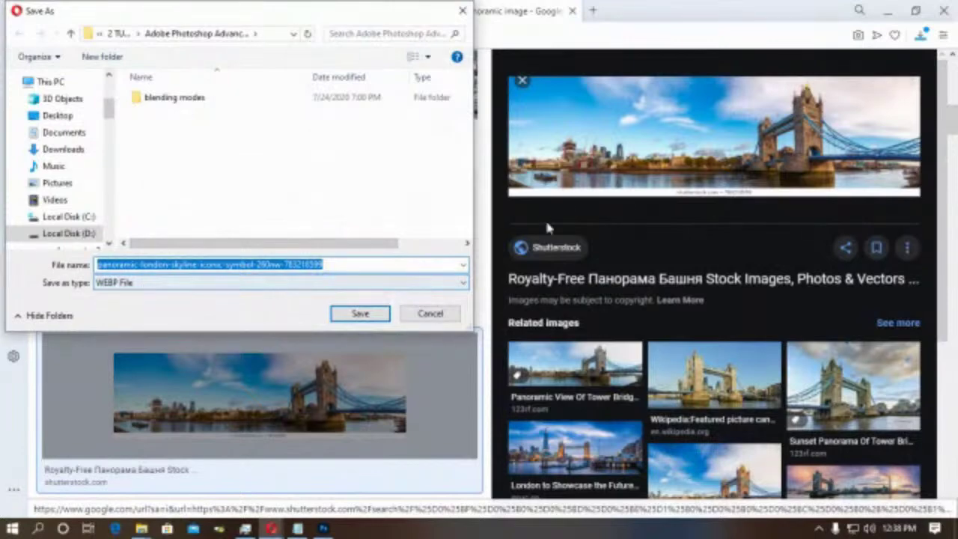
{"action": "left_click", "coordinate": [437, 315]}
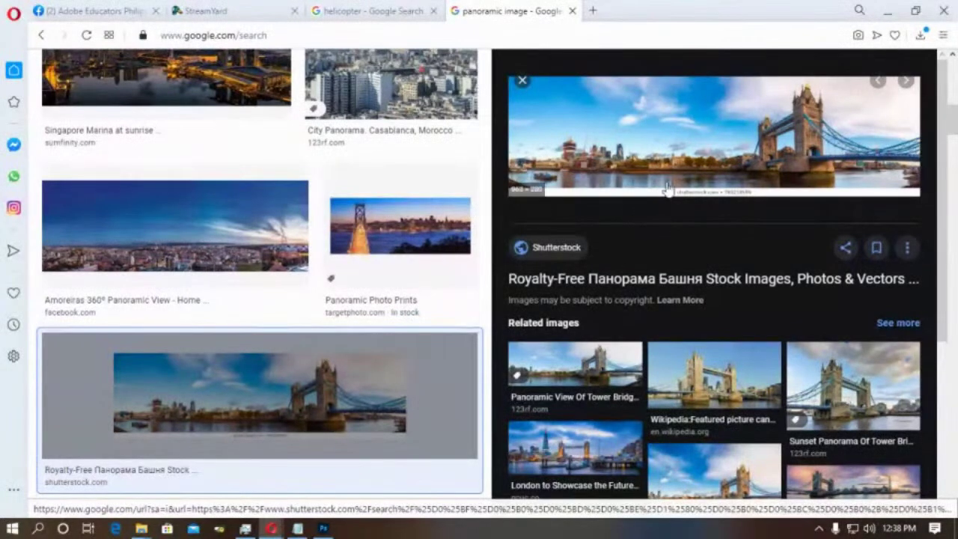
{"action": "scroll", "coordinate": [676, 250], "scroll_direction": "down", "scroll_amount": 3}
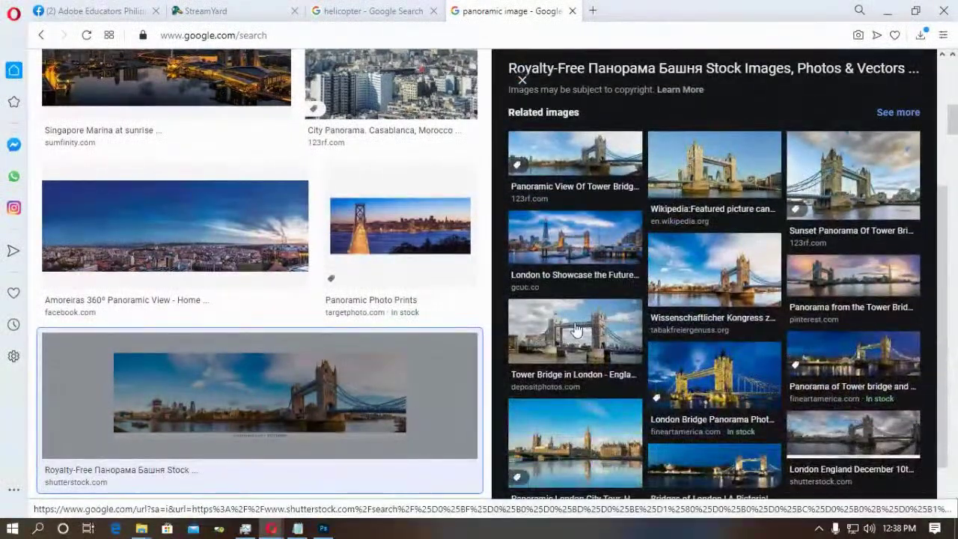
{"action": "scroll", "coordinate": [576, 329], "scroll_direction": "down", "scroll_amount": 1}
{"action": "scroll", "coordinate": [785, 332], "scroll_direction": "up", "scroll_amount": 3}
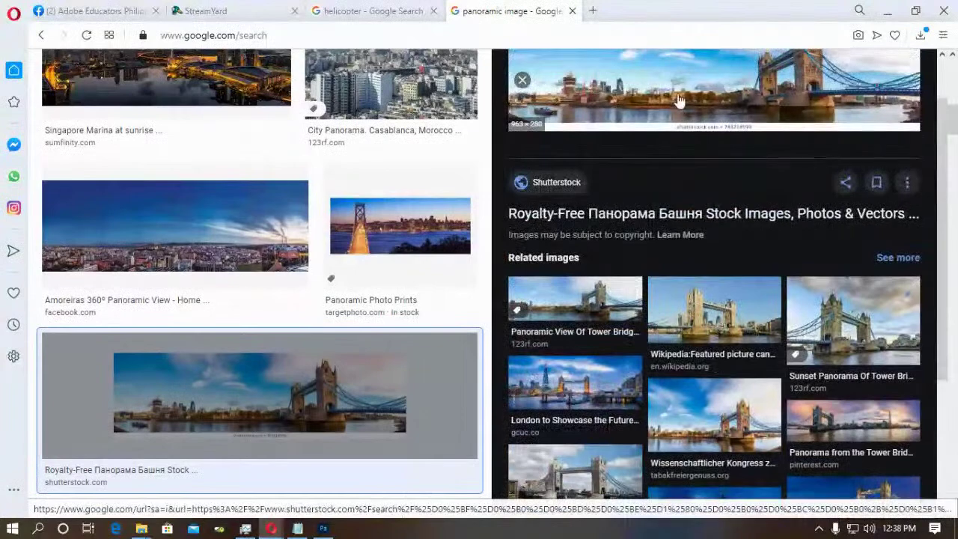
{"action": "left_click", "coordinate": [679, 100]}
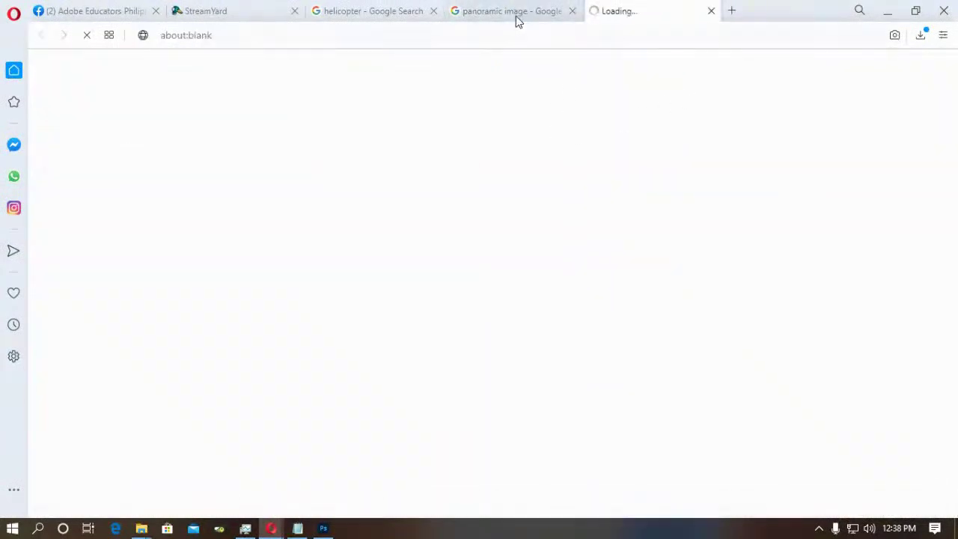
{"action": "left_click", "coordinate": [516, 21]}
Save the Tower Bridge panorama preview image to disk.
{"action": "right_click", "coordinate": [669, 91]}
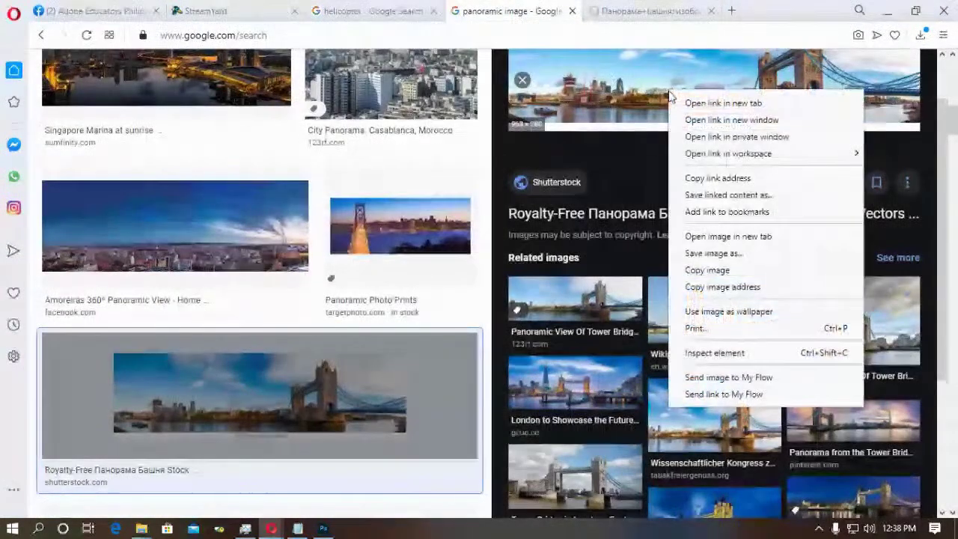
{"action": "left_click", "coordinate": [713, 253]}
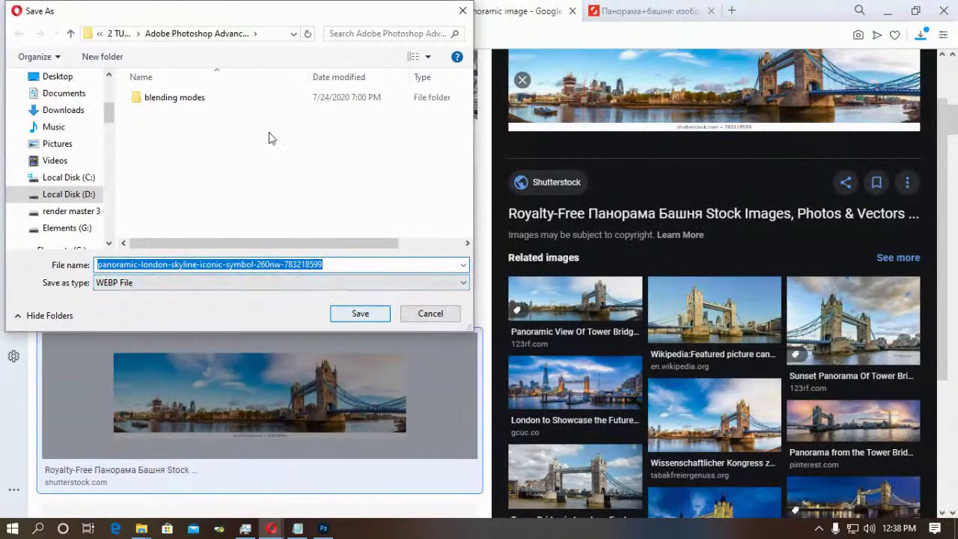
{"action": "left_click", "coordinate": [357, 315]}
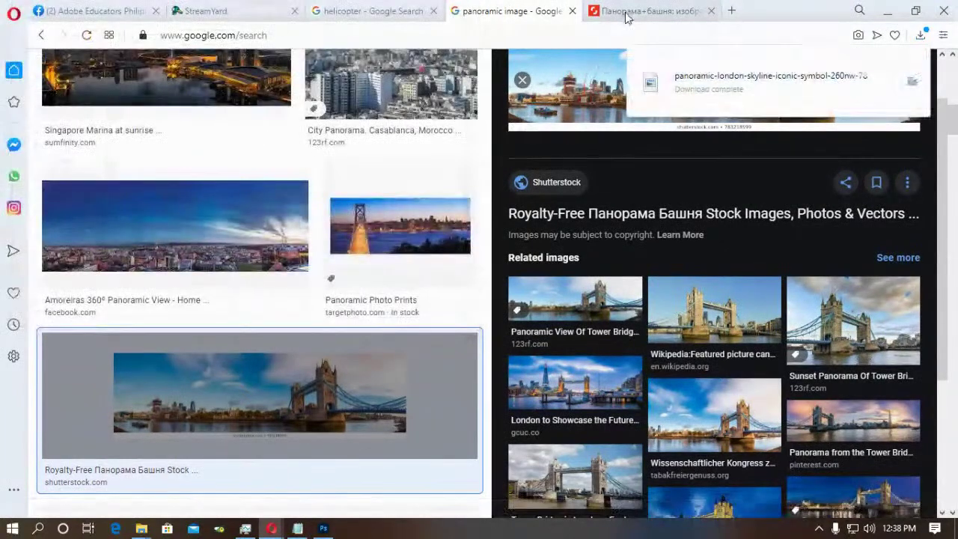
{"action": "left_click", "coordinate": [613, 15]}
{"action": "scroll", "coordinate": [651, 277], "scroll_direction": "down", "scroll_amount": 4}
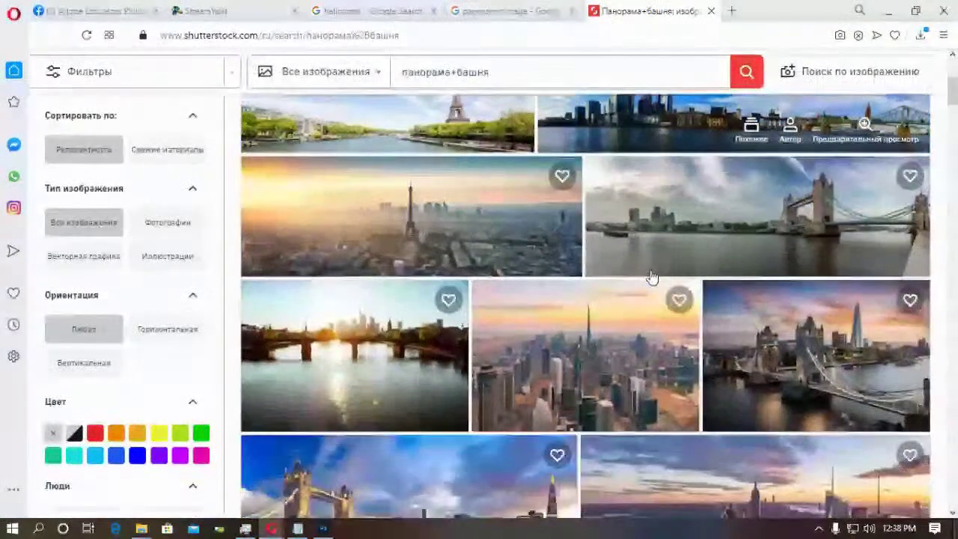
Open the photographer's portfolio and the Eiffel Tower panorama's detail page.
{"action": "left_click", "coordinate": [407, 128]}
{"action": "scroll", "coordinate": [477, 210], "scroll_direction": "up", "scroll_amount": 1}
{"action": "scroll", "coordinate": [477, 210], "scroll_direction": "up", "scroll_amount": 2}
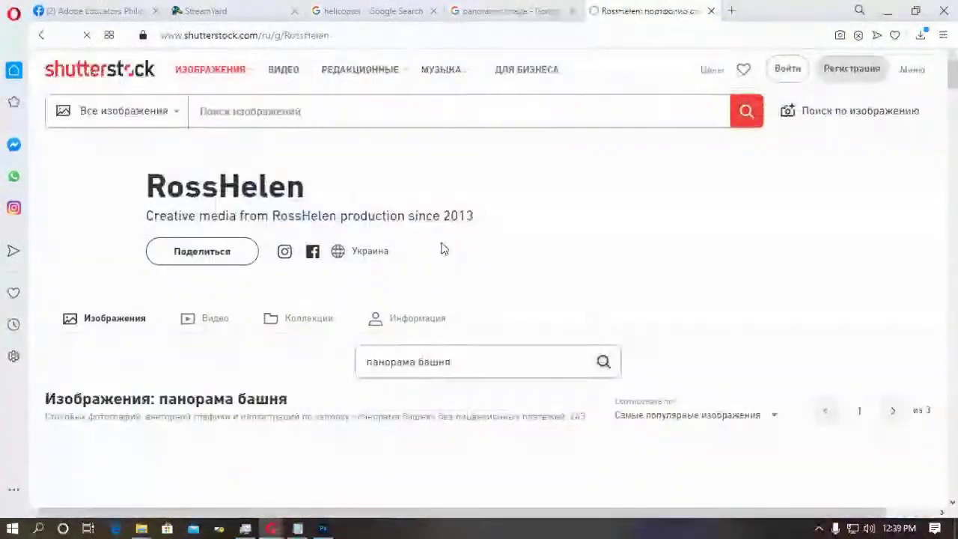
{"action": "scroll", "coordinate": [484, 235], "scroll_direction": "down", "scroll_amount": 3}
{"action": "right_click", "coordinate": [309, 312]}
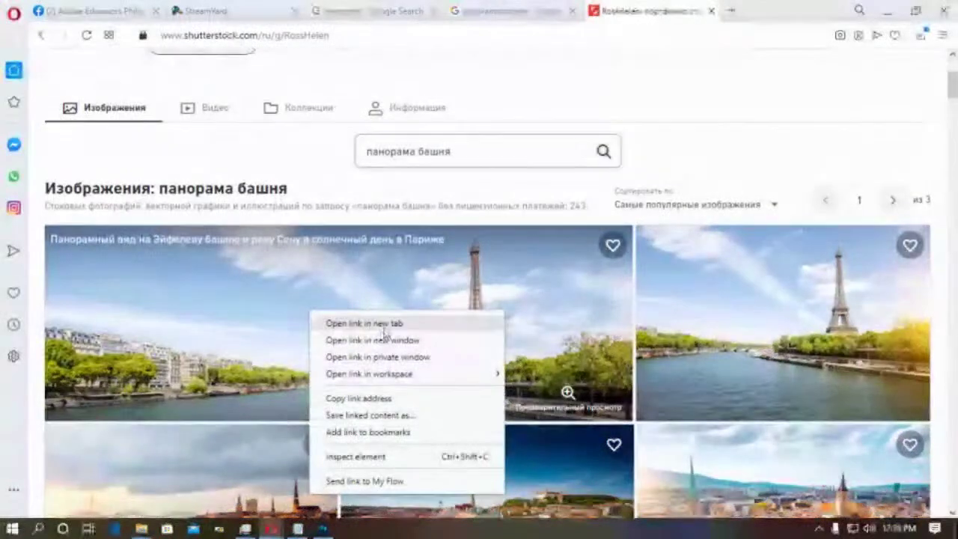
{"action": "left_click", "coordinate": [283, 329]}
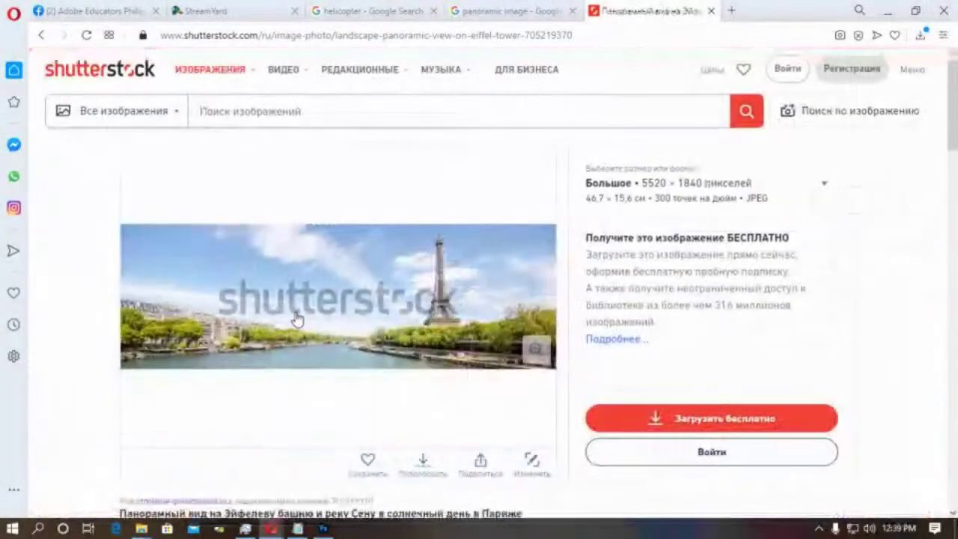
Try the free download, dismiss the free-trial sign-up prompt, and close the Shutterstock tab.
{"action": "left_click", "coordinate": [693, 417]}
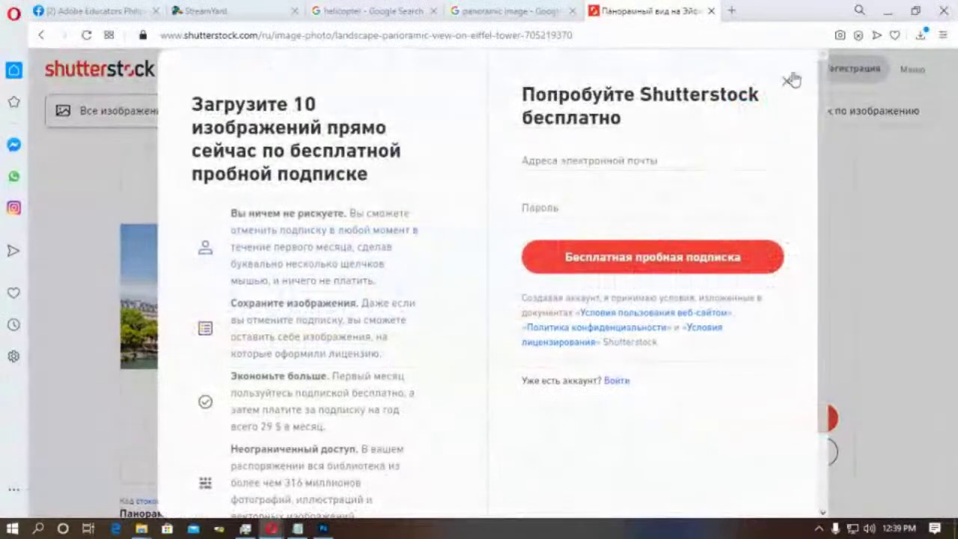
{"action": "key", "text": "Escape"}
{"action": "left_click", "coordinate": [711, 11]}
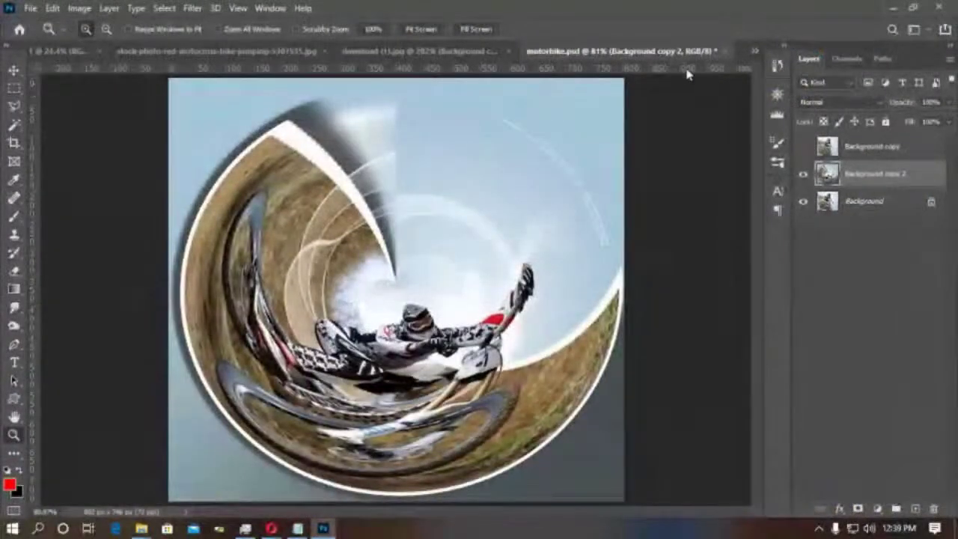
Discard motorbike.psd, then attempt to open the panoramic-london-skyline download and dismiss the wrong-document error.
{"action": "left_click", "coordinate": [725, 50]}
{"action": "left_click", "coordinate": [476, 208]}
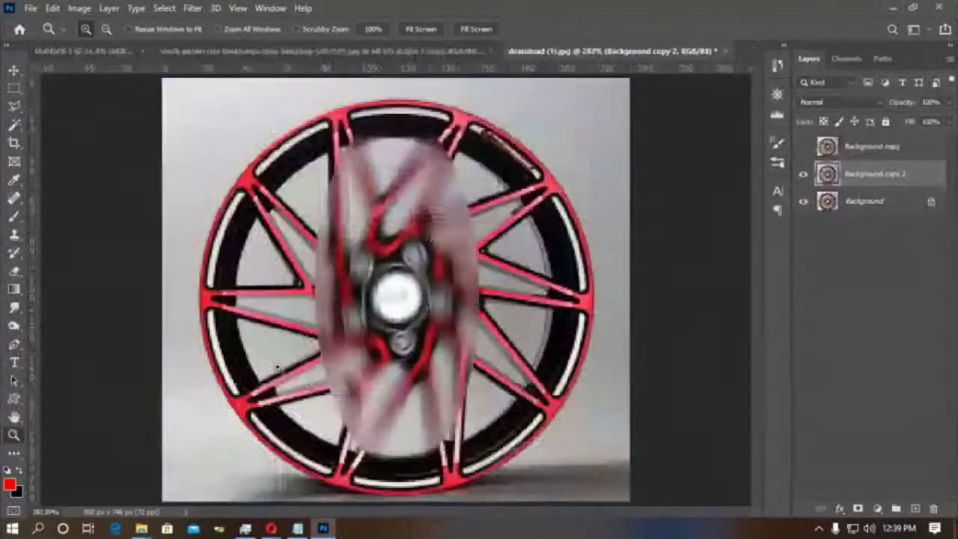
{"action": "key", "text": "ctrl+o"}
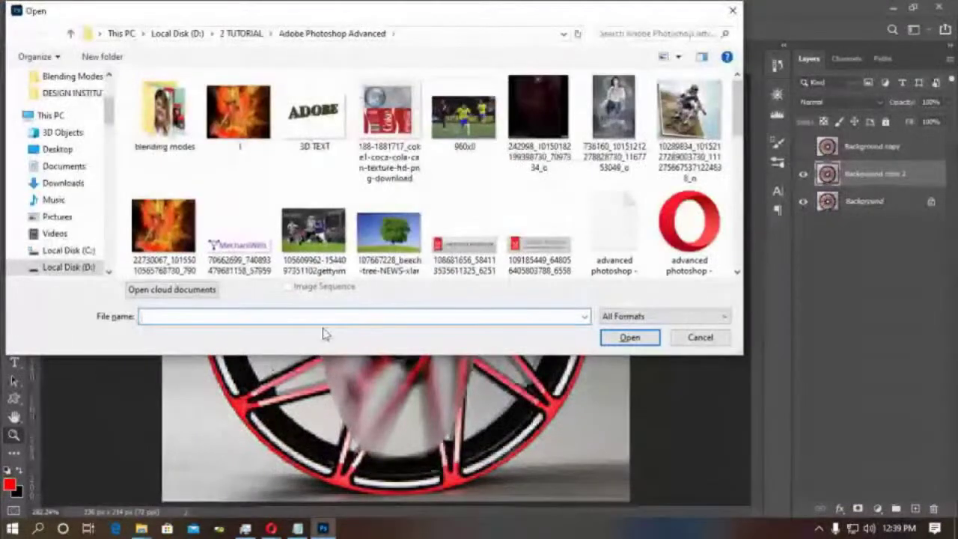
{"action": "scroll", "coordinate": [388, 177], "scroll_direction": "down", "scroll_amount": 5}
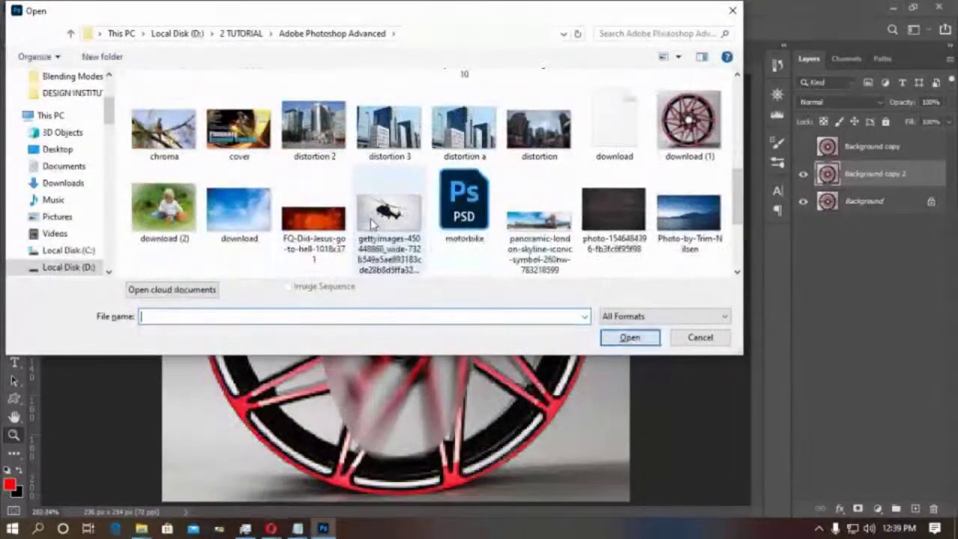
{"action": "left_click", "coordinate": [533, 221]}
{"action": "left_click", "coordinate": [620, 339]}
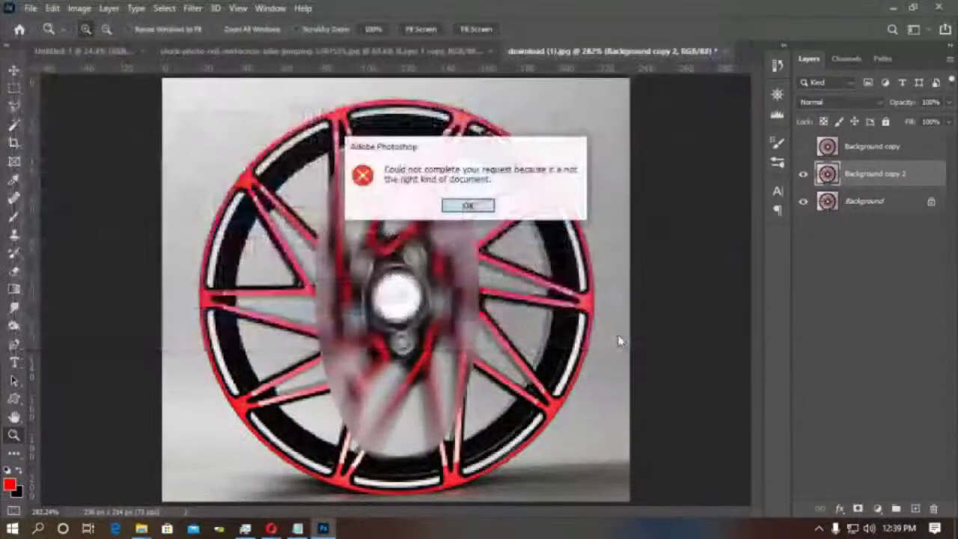
{"action": "left_click", "coordinate": [470, 207]}
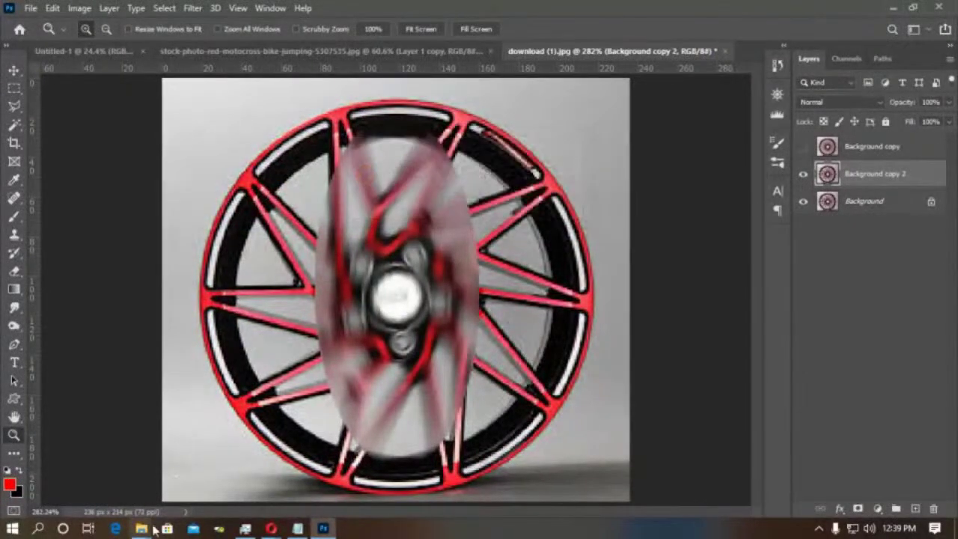
{"action": "left_click", "coordinate": [142, 529]}
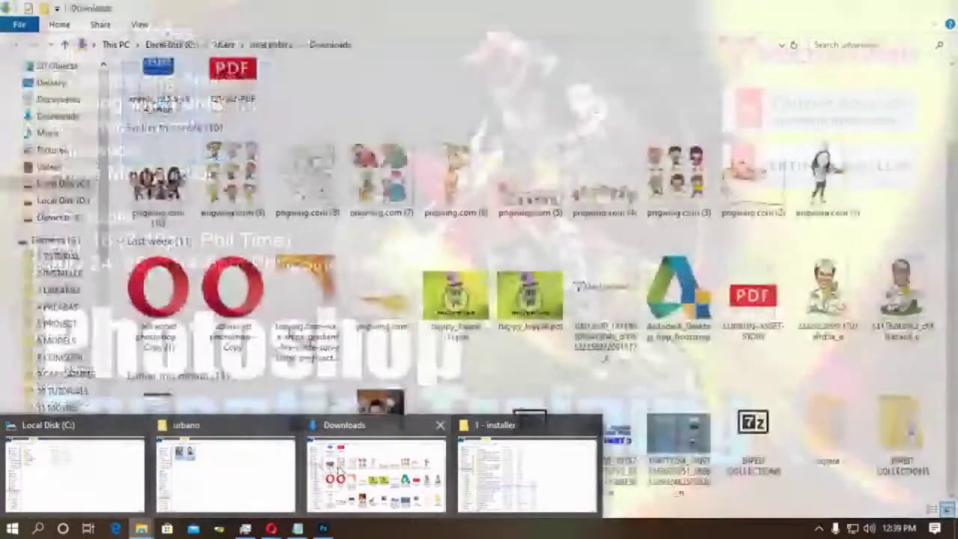
Browse File Explorer to D:\2 TUTORIAL\Adobe Photoshop Advanced.
{"action": "mouse_move", "coordinate": [266, 486]}
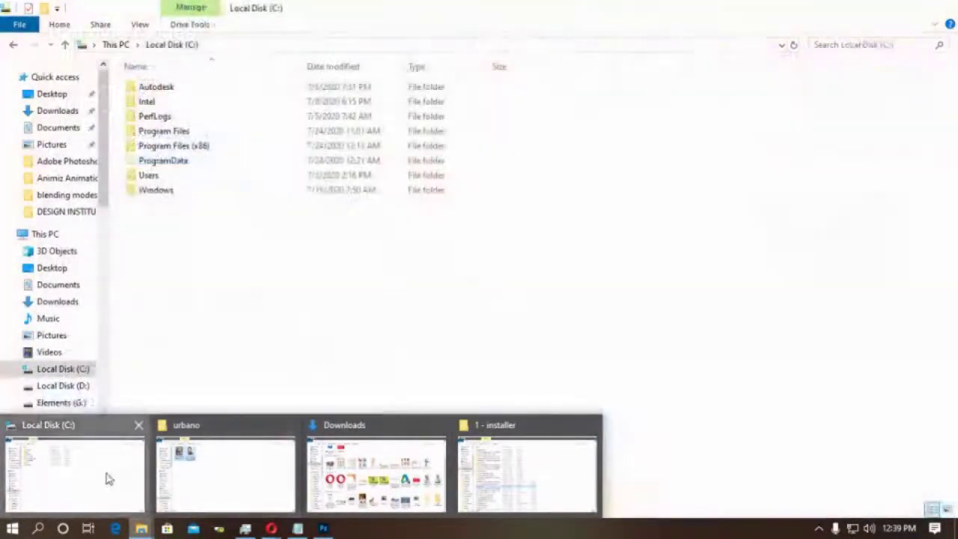
{"action": "left_click", "coordinate": [107, 477]}
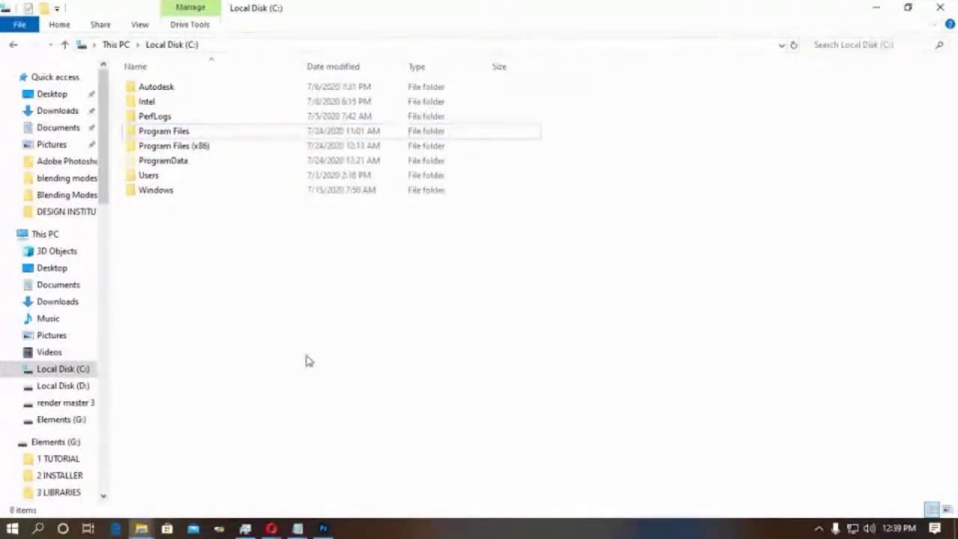
{"action": "left_click", "coordinate": [68, 386]}
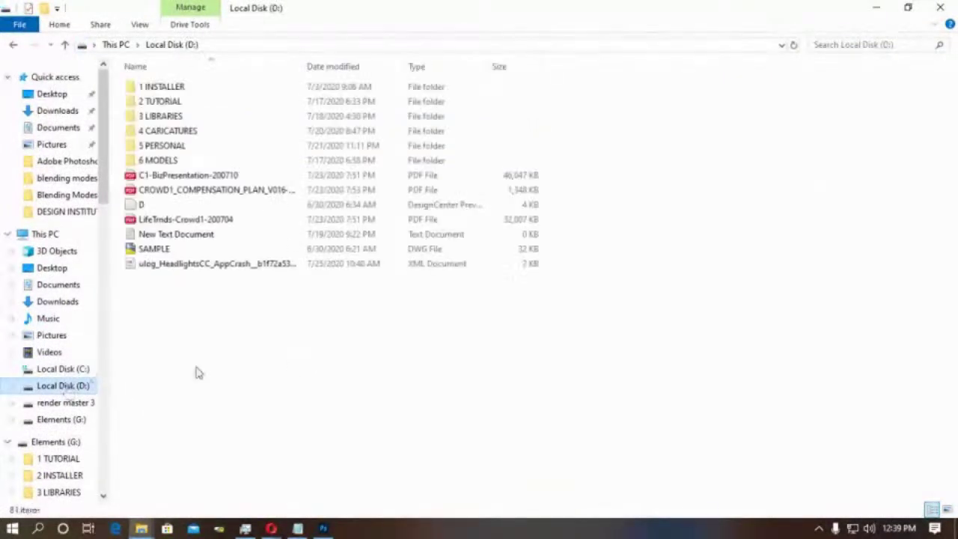
{"action": "double_click", "coordinate": [177, 102]}
{"action": "left_click", "coordinate": [196, 88]}
{"action": "double_click", "coordinate": [196, 87]}
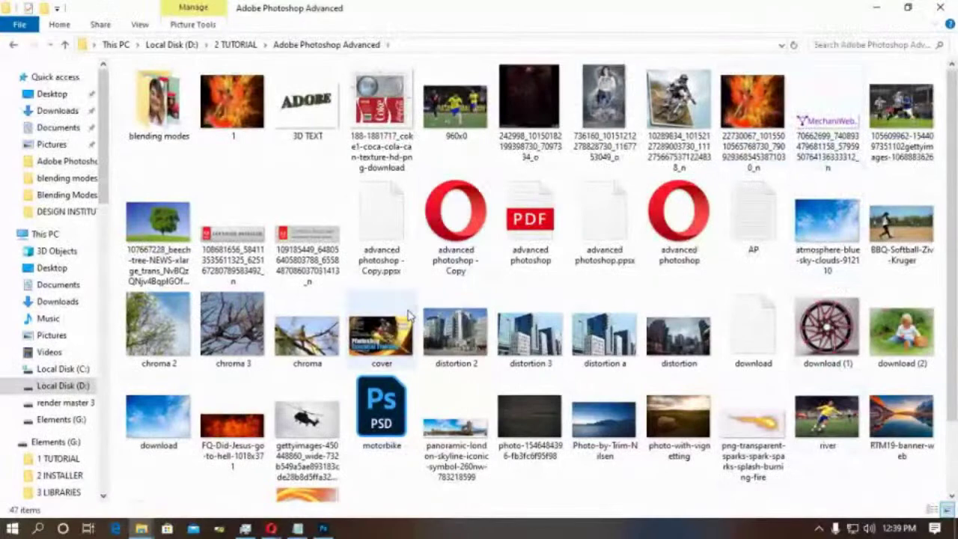
{"action": "scroll", "coordinate": [382, 314], "scroll_direction": "down", "scroll_amount": 2}
Check the London skyline panorama's properties, confirming it is a 45.2 KB WEBP file.
{"action": "left_click", "coordinate": [461, 349]}
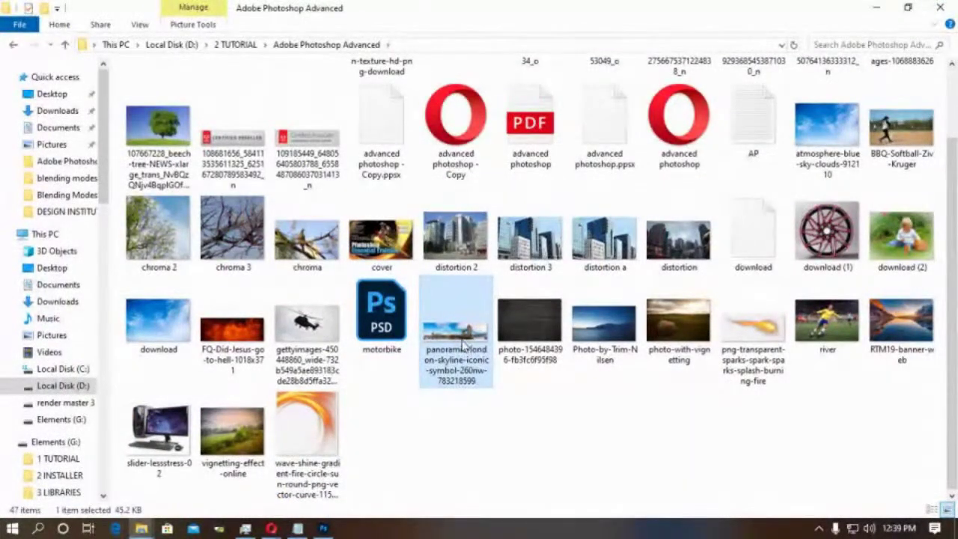
{"action": "right_click", "coordinate": [463, 343]}
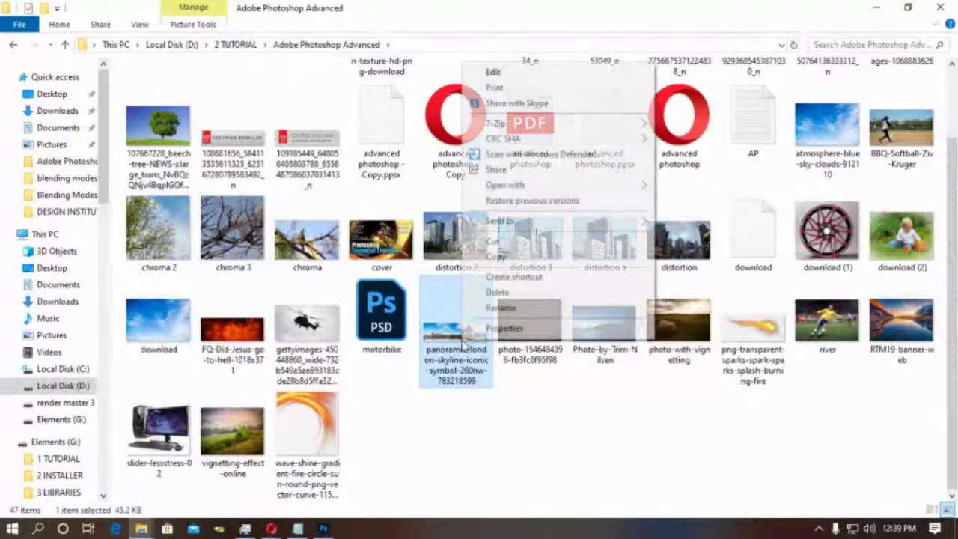
{"action": "left_click", "coordinate": [504, 330]}
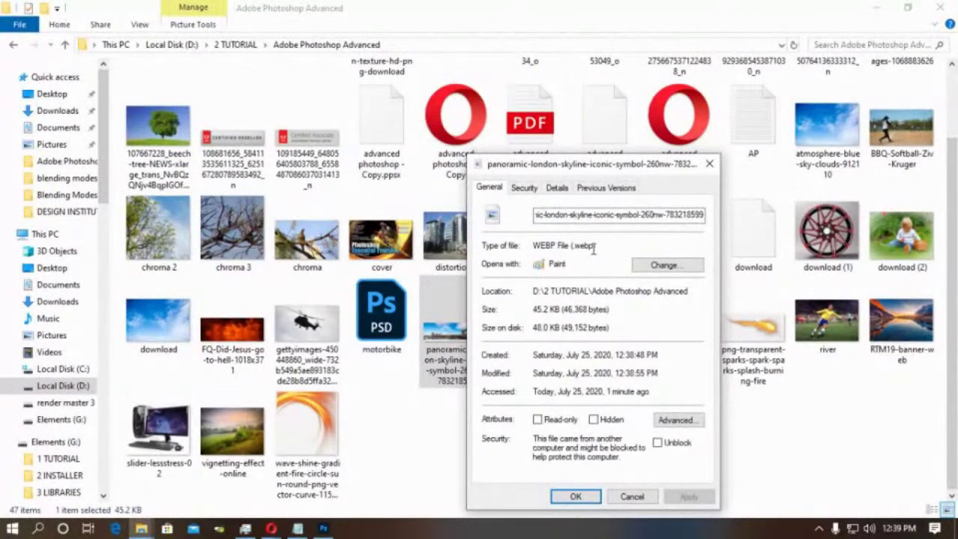
{"action": "left_click", "coordinate": [632, 497]}
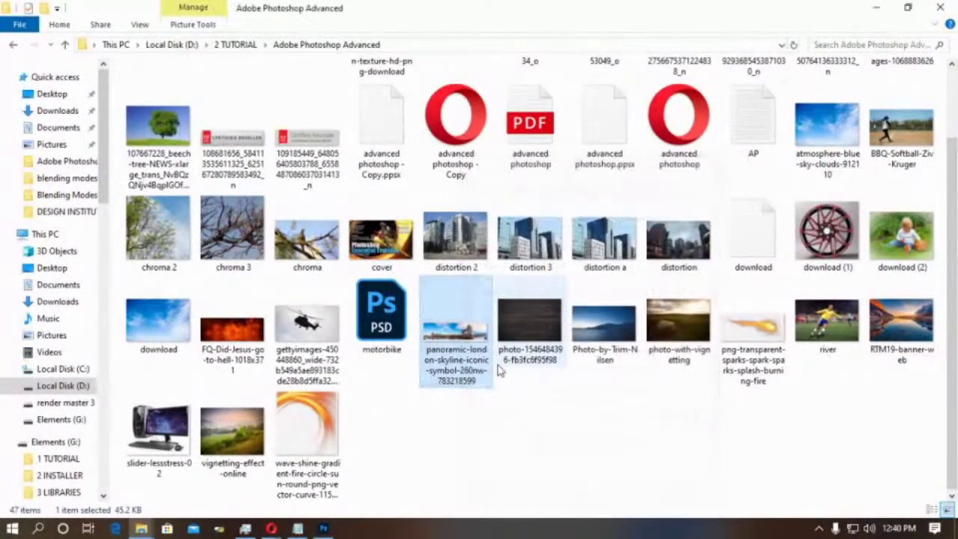
{"action": "right_click", "coordinate": [455, 333]}
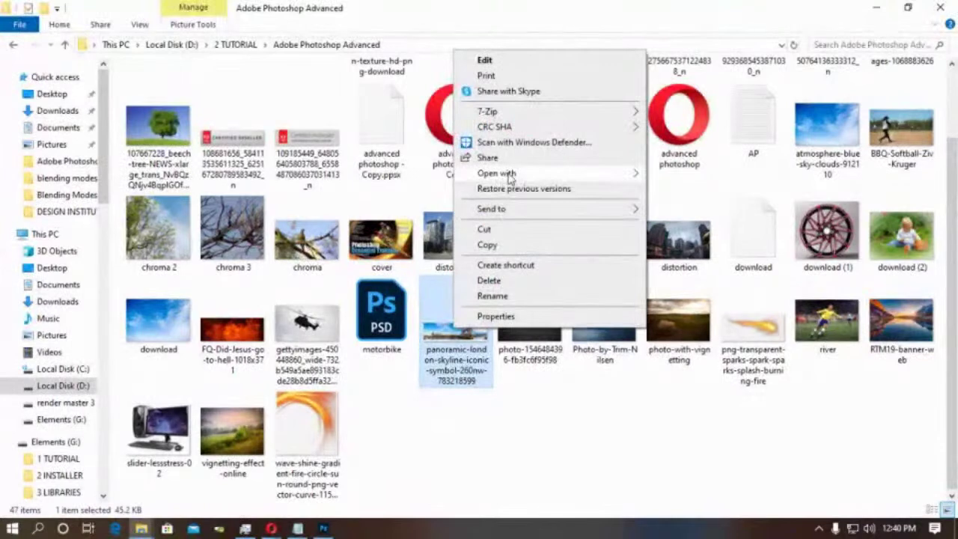
Open the London panorama in Paint and trim the watermark strip, leaving 260 px height.
{"action": "mouse_move", "coordinate": [509, 174]}
{"action": "left_click", "coordinate": [675, 192]}
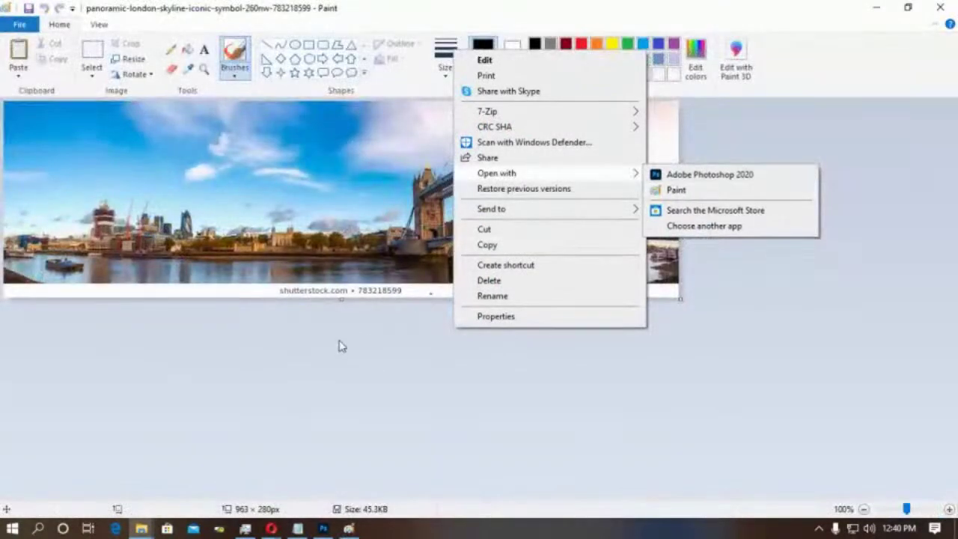
{"action": "left_click_drag", "start_coordinate": [341, 301], "coordinate": [341, 284]}
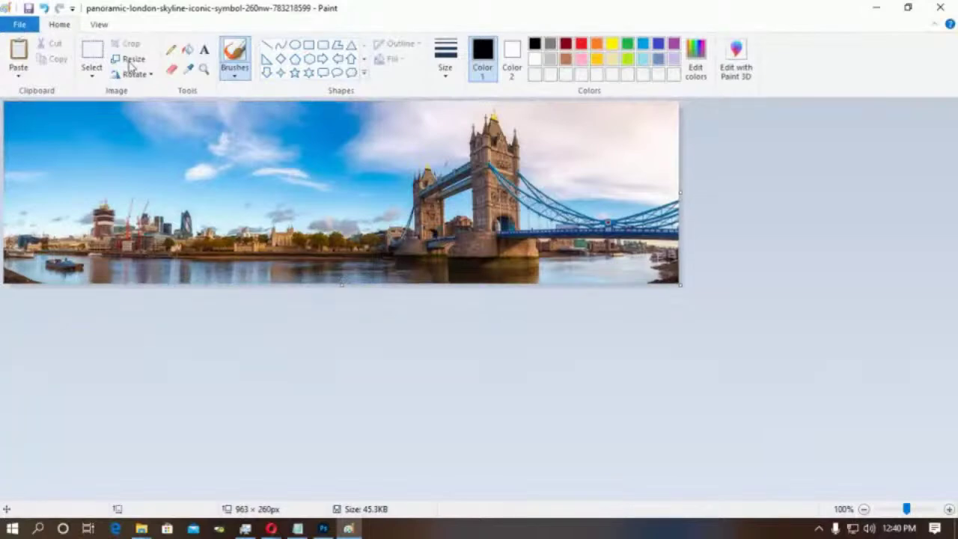
Choose Save as with JPEG as the format for the trimmed panorama.
{"action": "left_click", "coordinate": [19, 24]}
{"action": "mouse_move", "coordinate": [42, 141]}
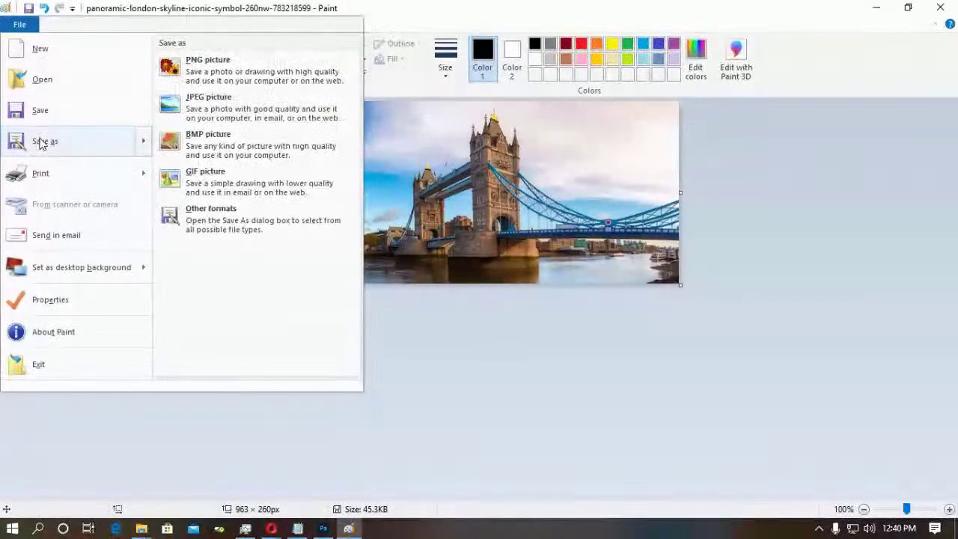
{"action": "left_click", "coordinate": [198, 133]}
{"action": "left_click", "coordinate": [399, 363]}
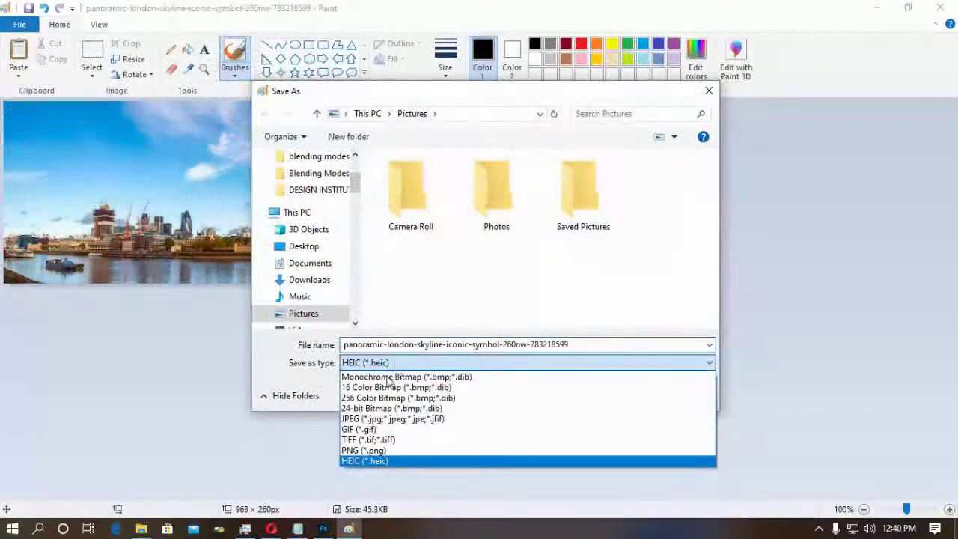
{"action": "left_click", "coordinate": [366, 420]}
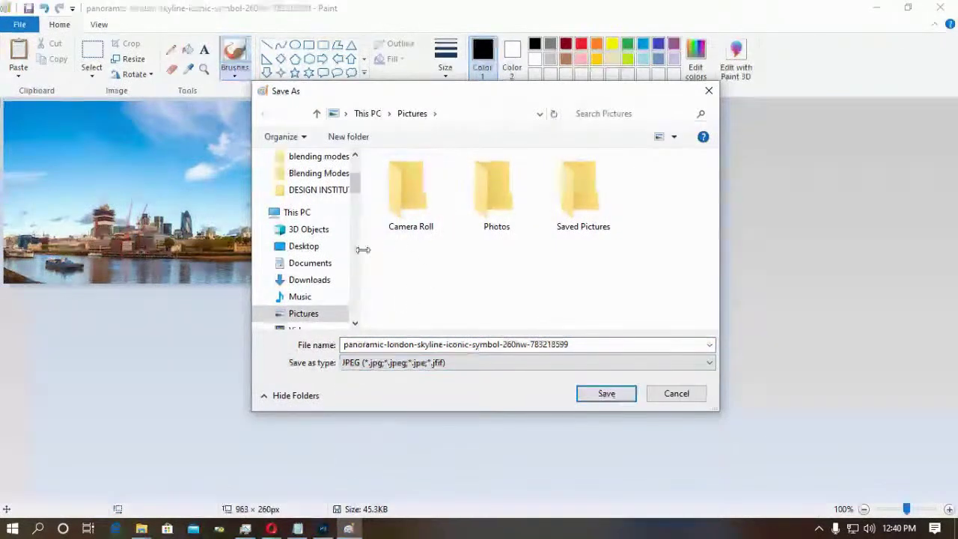
{"action": "scroll", "coordinate": [321, 307], "scroll_direction": "down", "scroll_amount": 1}
{"action": "scroll", "coordinate": [322, 318], "scroll_direction": "down", "scroll_amount": 1}
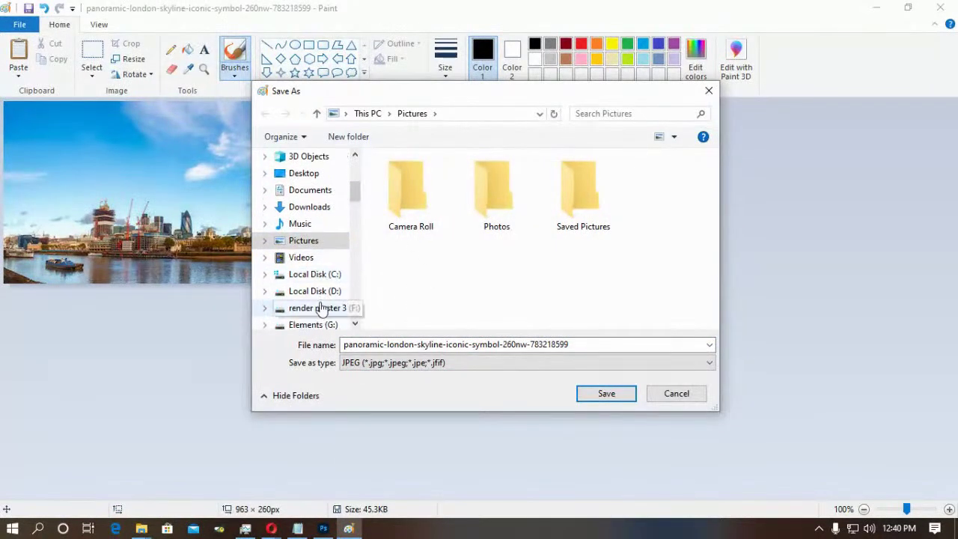
Save the JPEG into D:\2 TUTORIAL\Adobe Photoshop Advanced, accept the transparency warning, and close Paint.
{"action": "left_click", "coordinate": [326, 295]}
{"action": "double_click", "coordinate": [426, 193]}
{"action": "left_click", "coordinate": [446, 181]}
{"action": "double_click", "coordinate": [445, 181]}
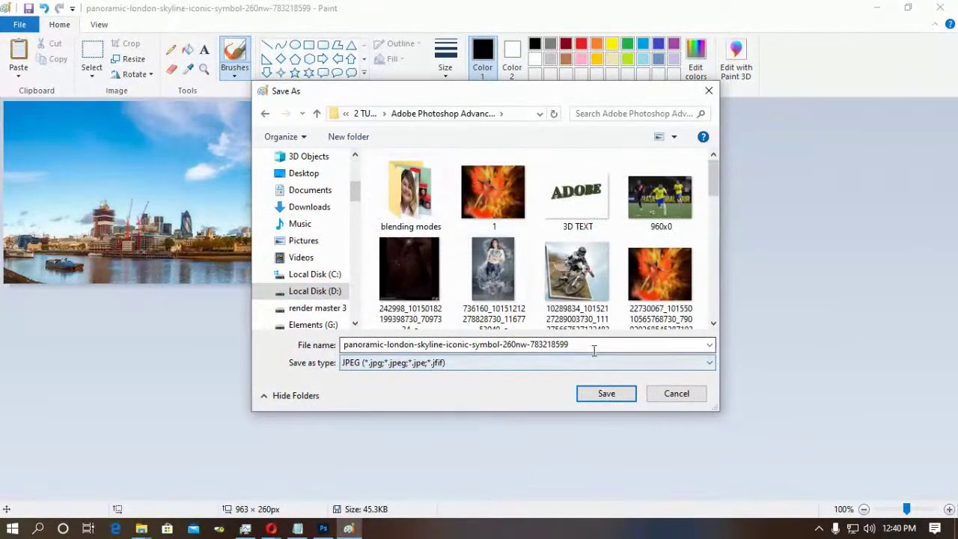
{"action": "left_click", "coordinate": [606, 395]}
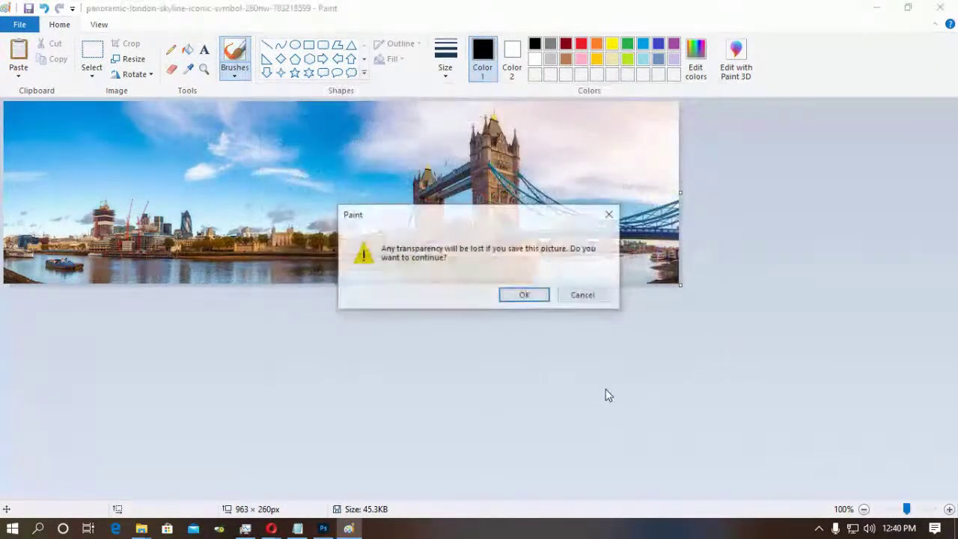
{"action": "left_click", "coordinate": [524, 295]}
{"action": "left_click", "coordinate": [939, 8]}
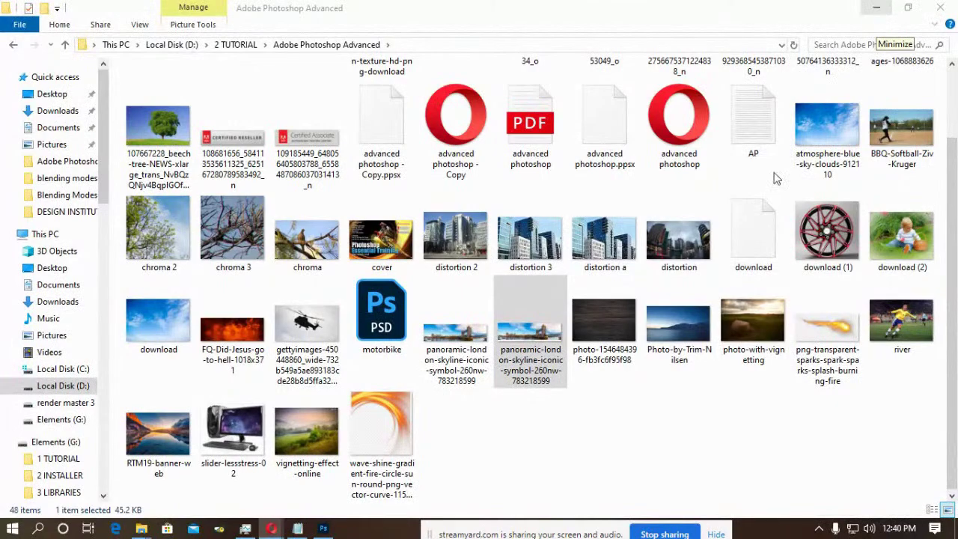
Close the wheel and motocross documents in Photoshop without saving.
{"action": "left_click", "coordinate": [876, 7]}
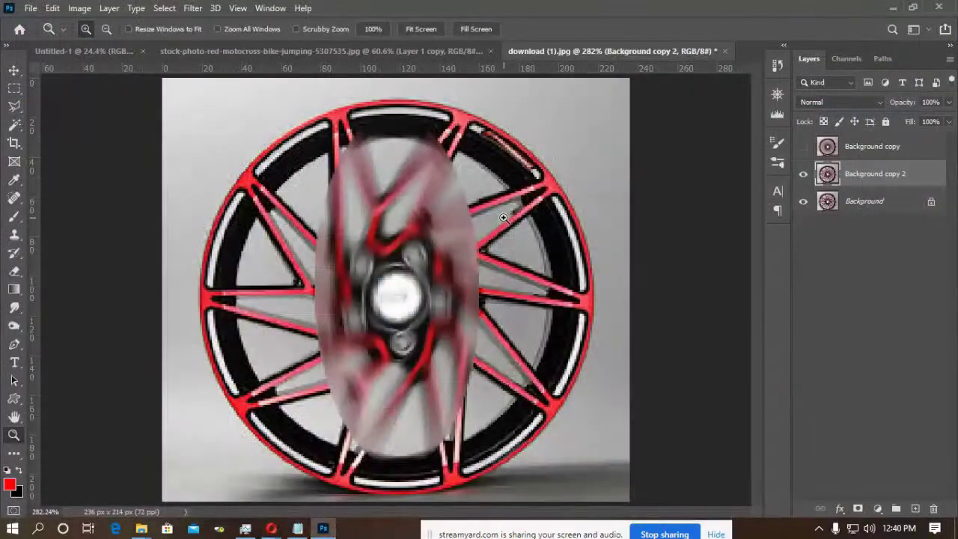
{"action": "left_click", "coordinate": [725, 51]}
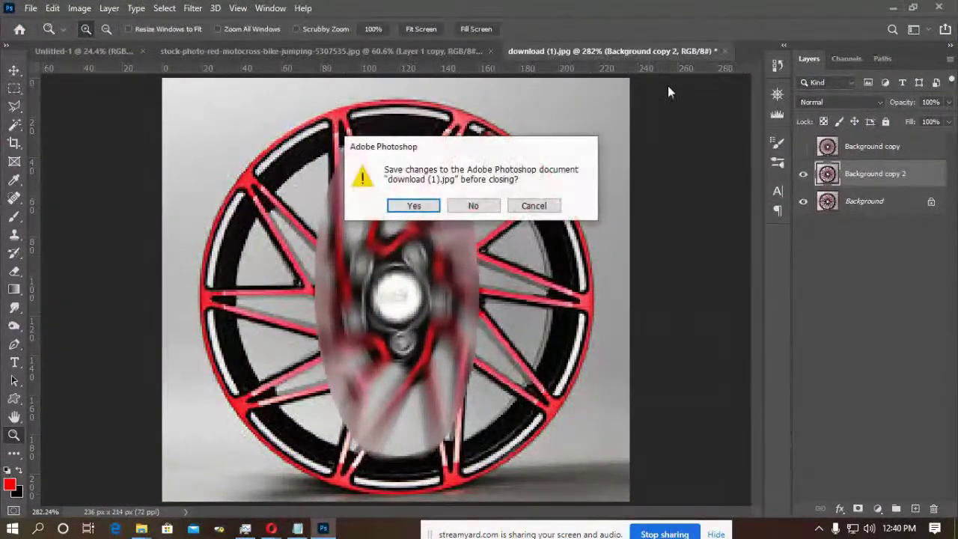
{"action": "left_click", "coordinate": [487, 208]}
{"action": "left_click", "coordinate": [494, 51]}
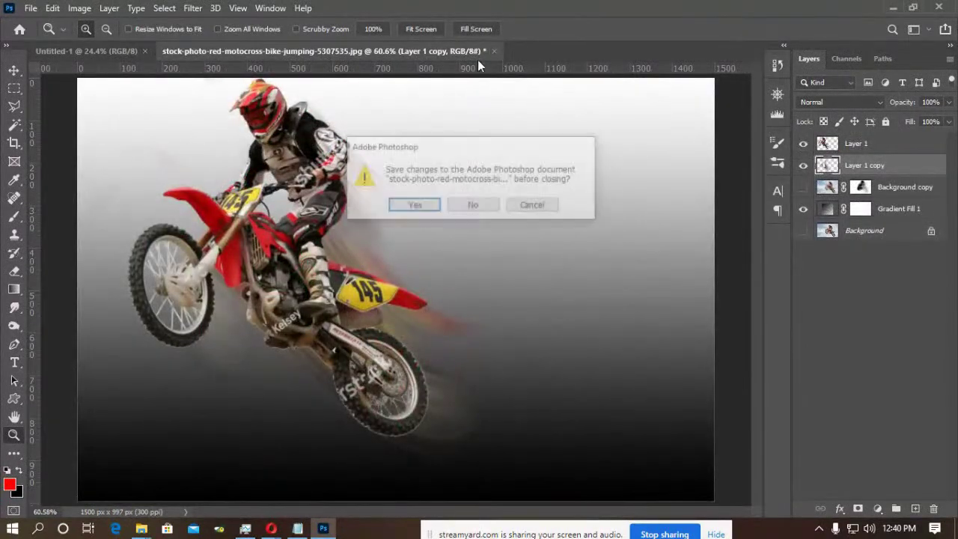
{"action": "left_click", "coordinate": [467, 204]}
Open the panoramic-london skyline JPEG as a 963 × 260 px document.
{"action": "key", "text": "ctrl+o"}
{"action": "scroll", "coordinate": [454, 208], "scroll_direction": "down", "scroll_amount": 3}
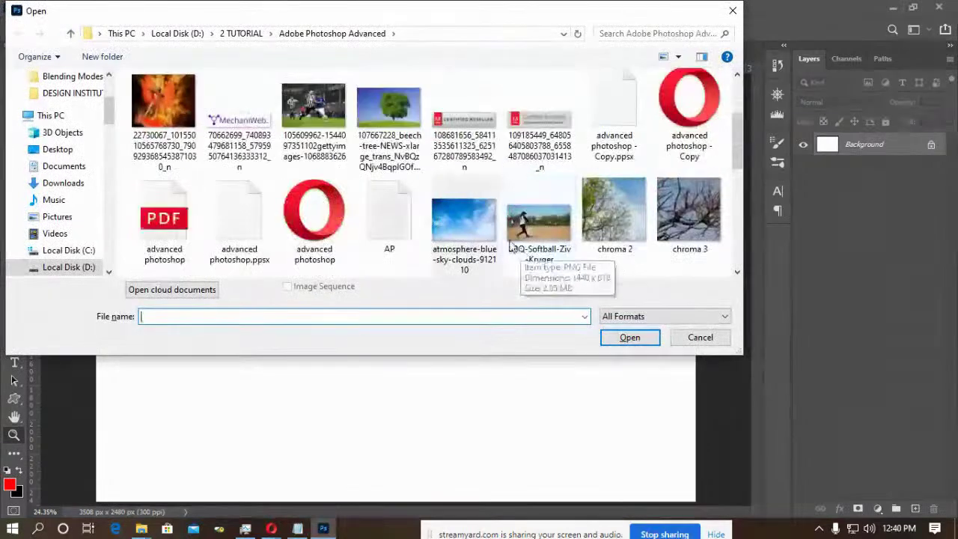
{"action": "scroll", "coordinate": [512, 246], "scroll_direction": "down", "scroll_amount": 5}
{"action": "left_click", "coordinate": [541, 123]}
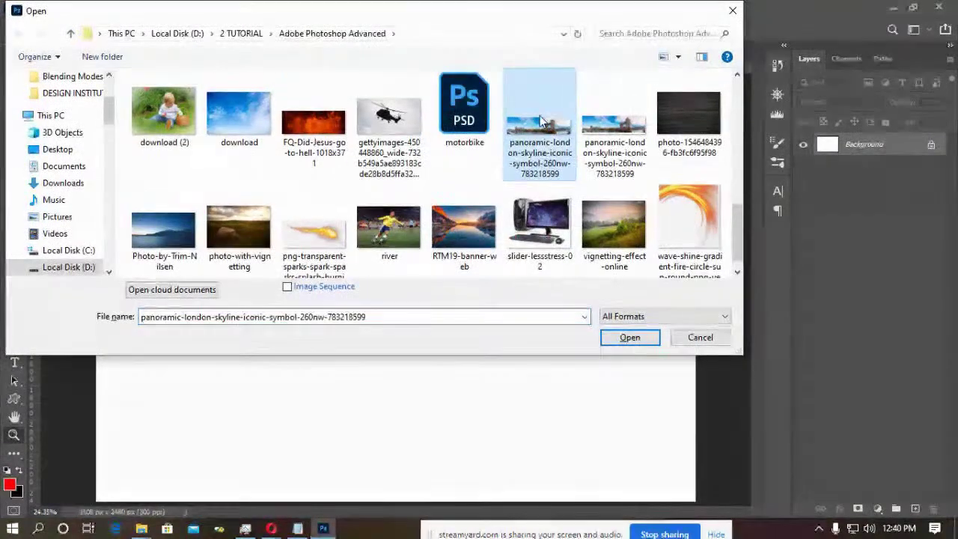
{"action": "left_click", "coordinate": [628, 338]}
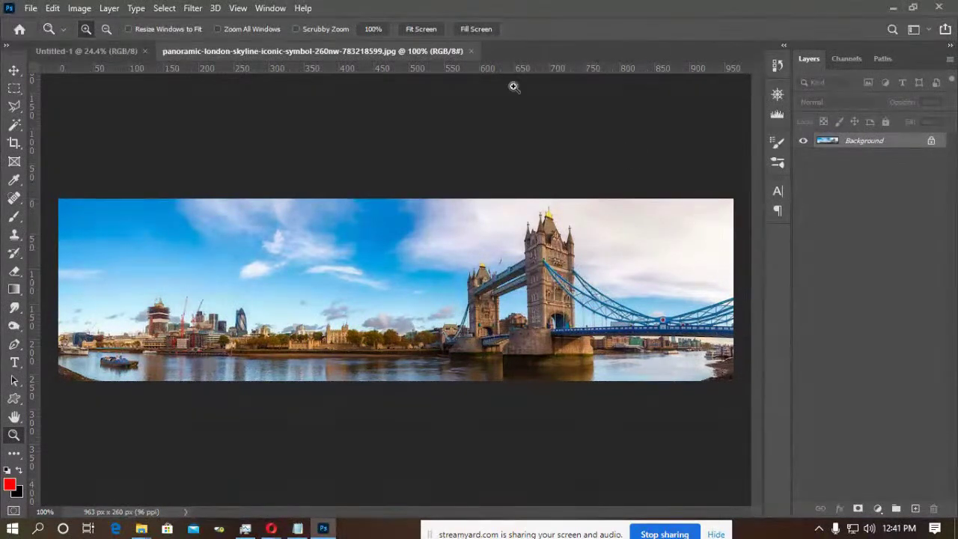
{"action": "left_click", "coordinate": [196, 10]}
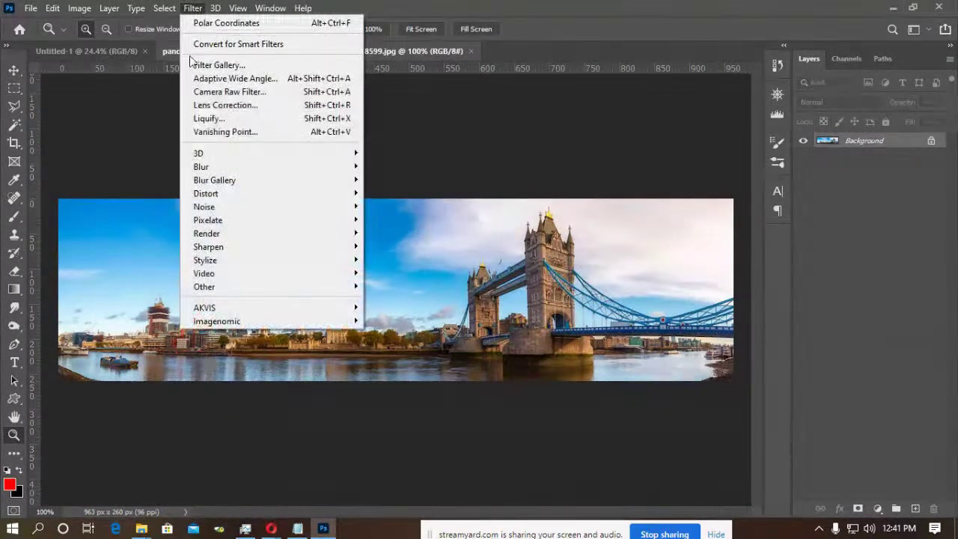
{"action": "mouse_move", "coordinate": [244, 199]}
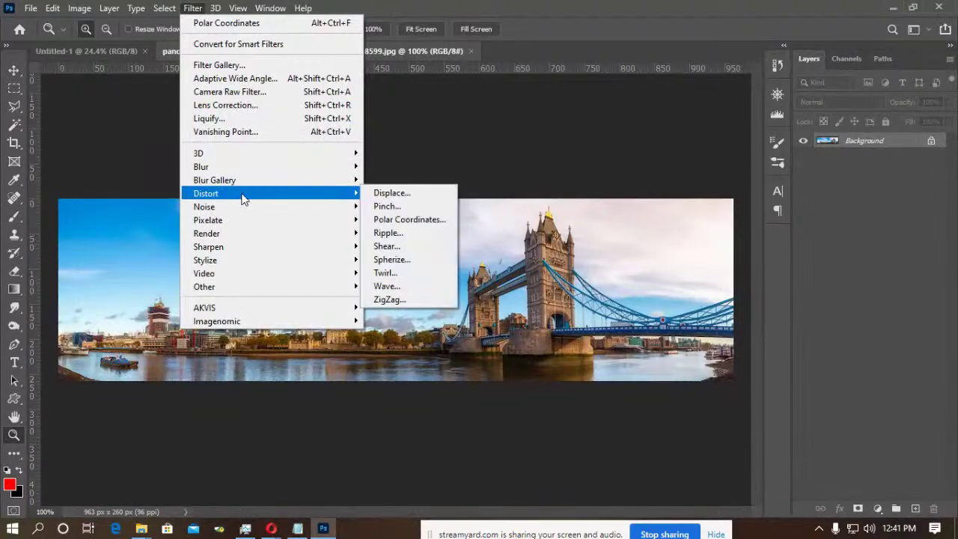
{"action": "left_click", "coordinate": [408, 219]}
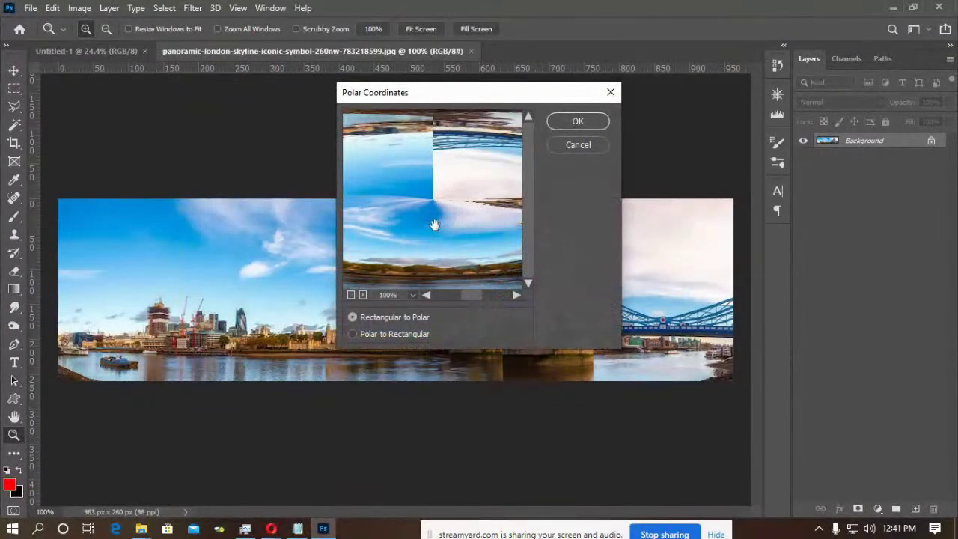
{"action": "left_click", "coordinate": [395, 335]}
{"action": "left_click_drag", "start_coordinate": [441, 227], "coordinate": [444, 198]}
{"action": "left_click", "coordinate": [577, 121]}
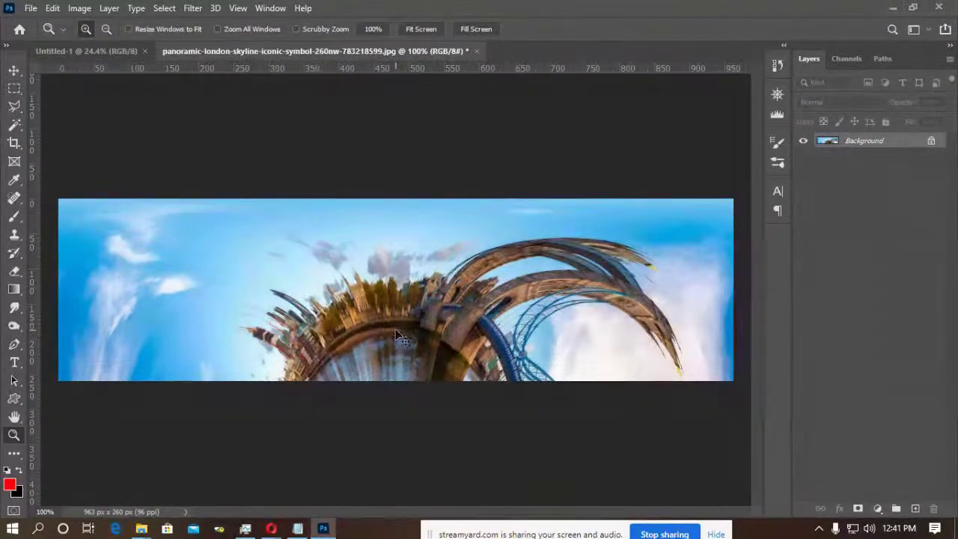
{"action": "key", "text": "ctrl+z"}
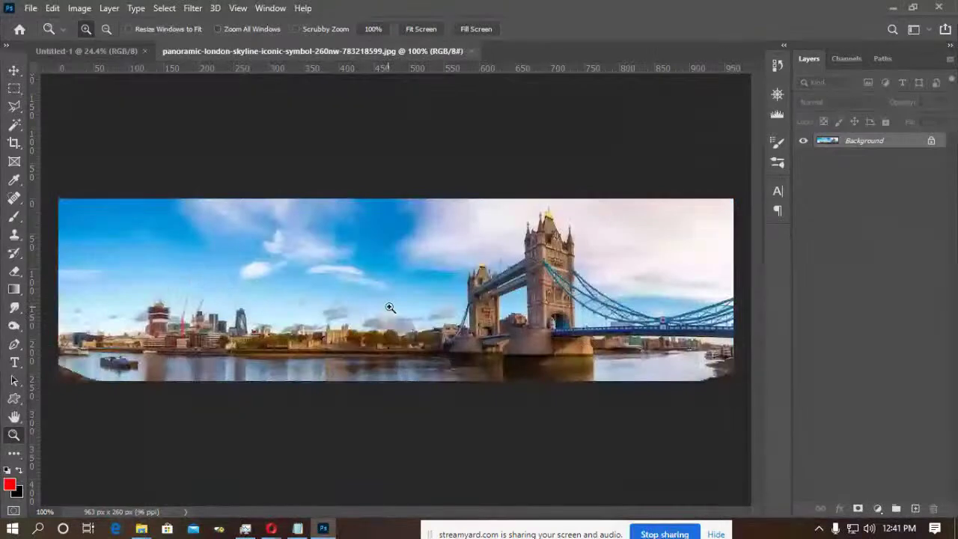
{"action": "left_click", "coordinate": [932, 143]}
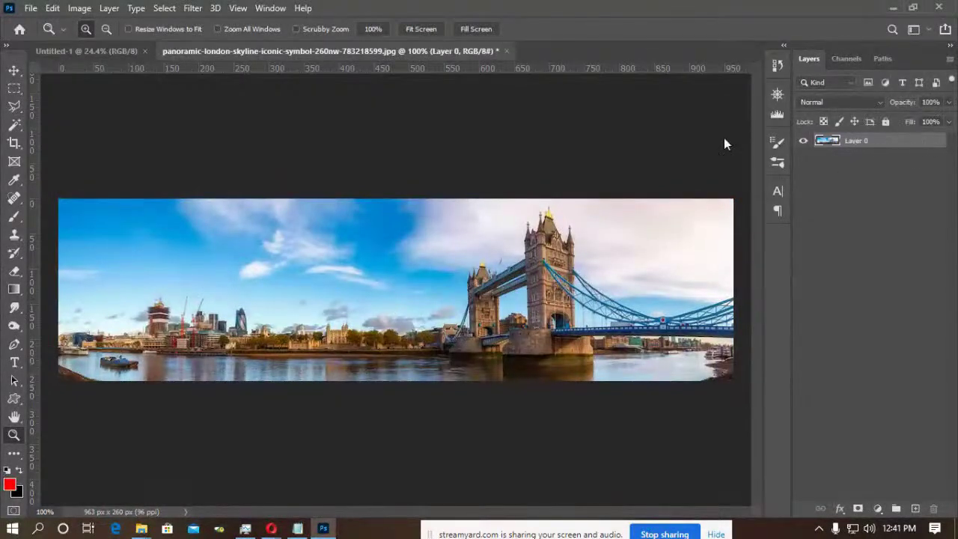
{"action": "left_click", "coordinate": [192, 8]}
{"action": "mouse_move", "coordinate": [241, 199]}
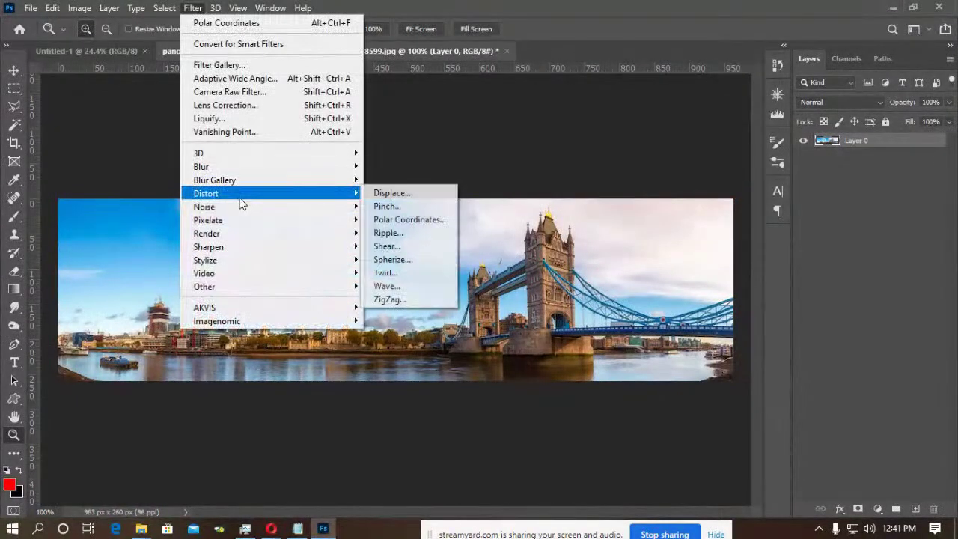
{"action": "left_click", "coordinate": [421, 220]}
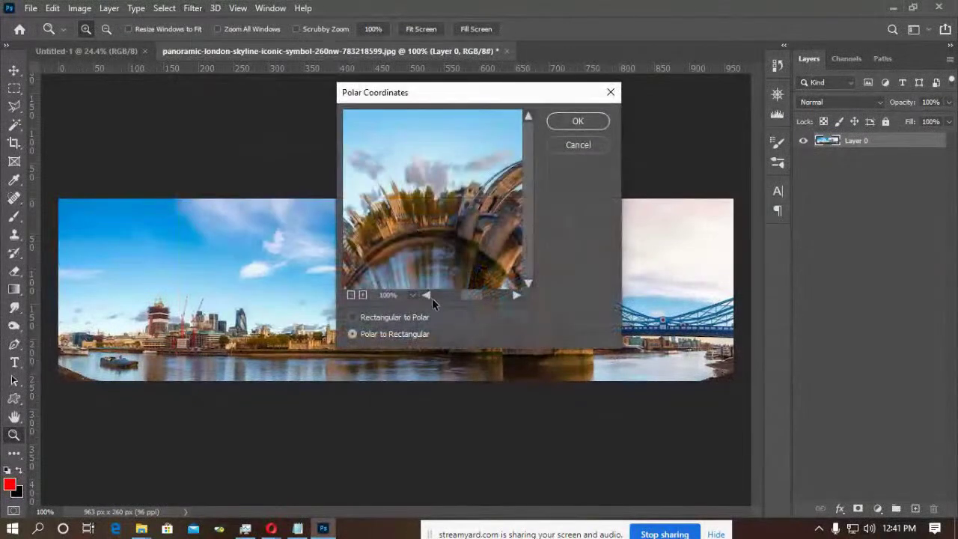
{"action": "left_click_drag", "start_coordinate": [479, 262], "coordinate": [412, 295]}
{"action": "left_click", "coordinate": [385, 294]}
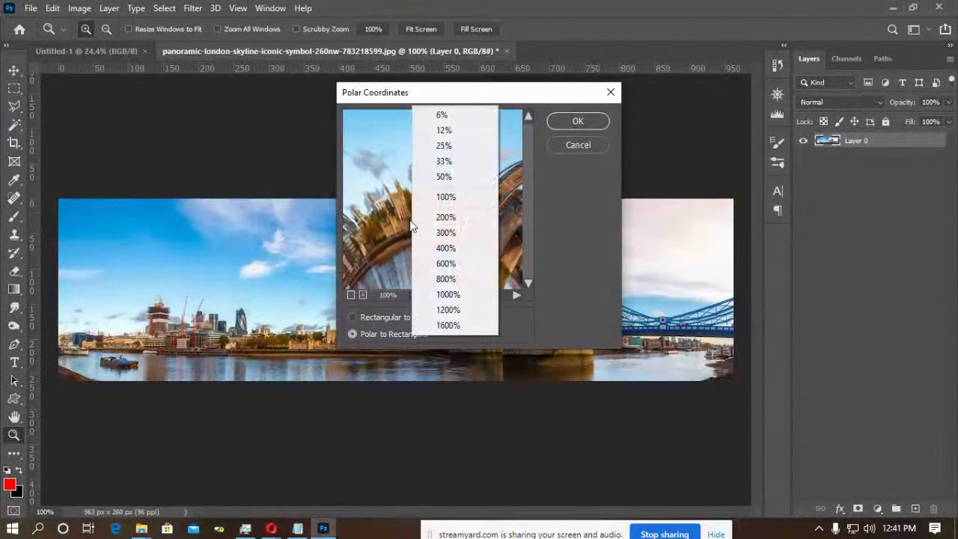
{"action": "left_click", "coordinate": [443, 177]}
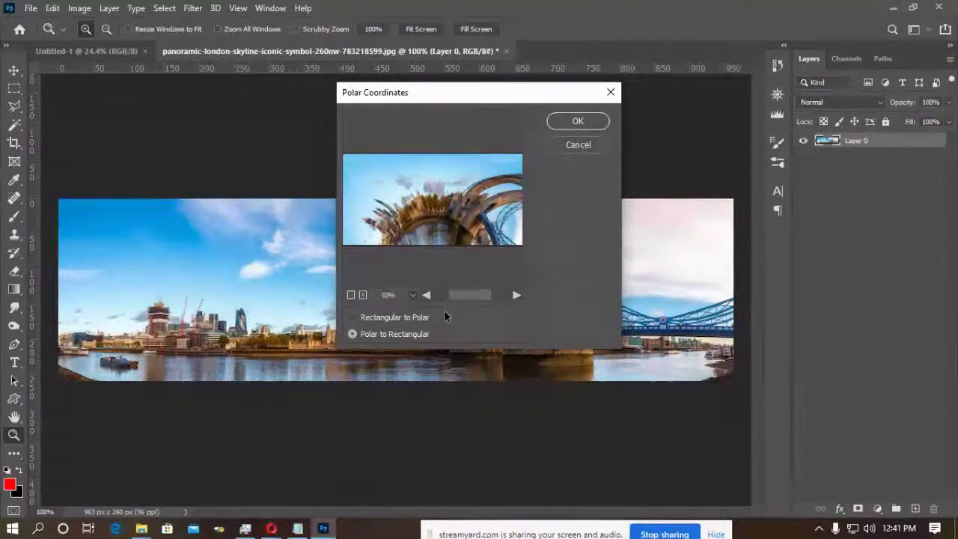
{"action": "left_click", "coordinate": [389, 319]}
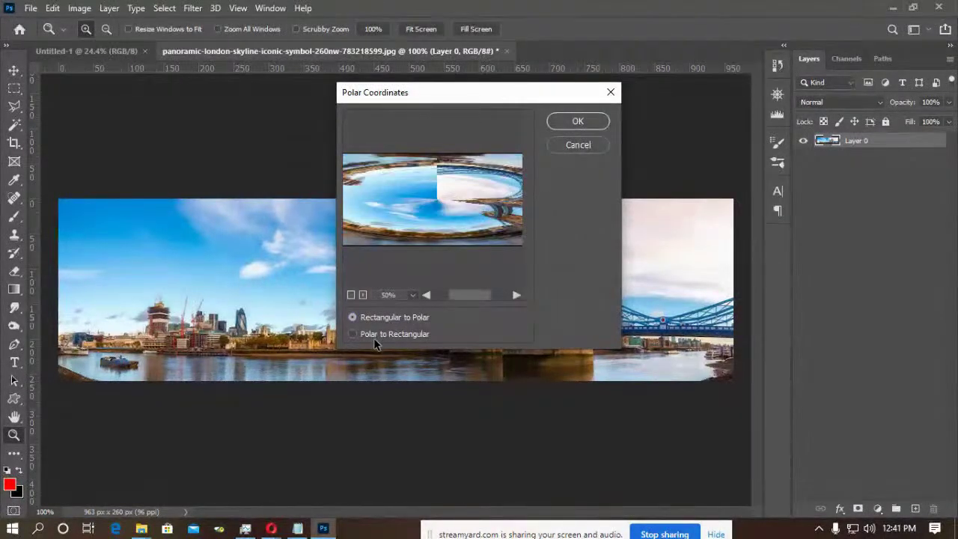
{"action": "left_click", "coordinate": [373, 333]}
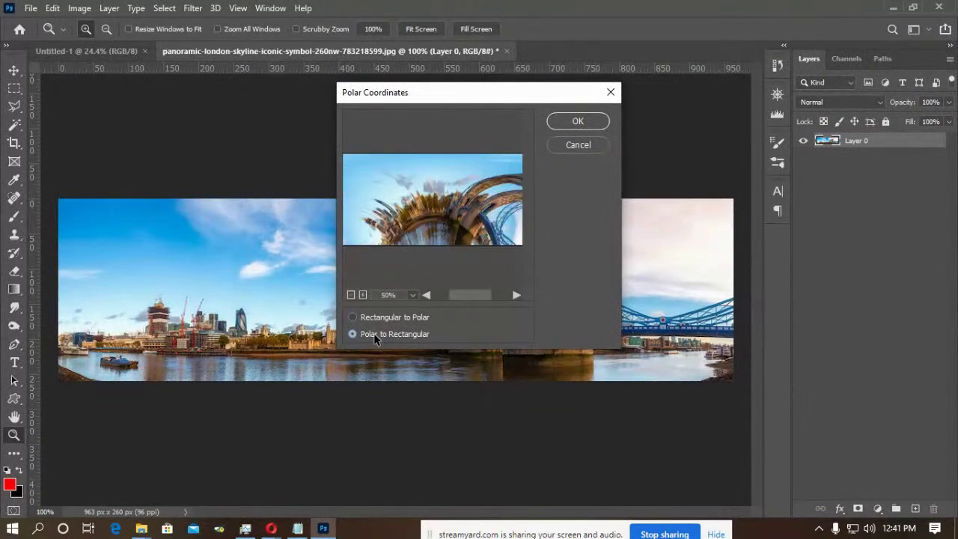
{"action": "left_click", "coordinate": [380, 314]}
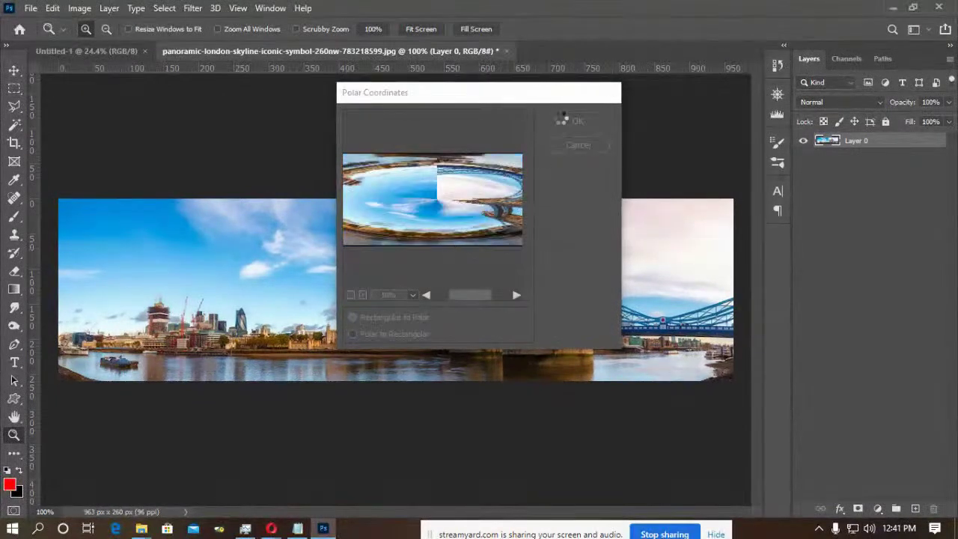
{"action": "left_click", "coordinate": [562, 121]}
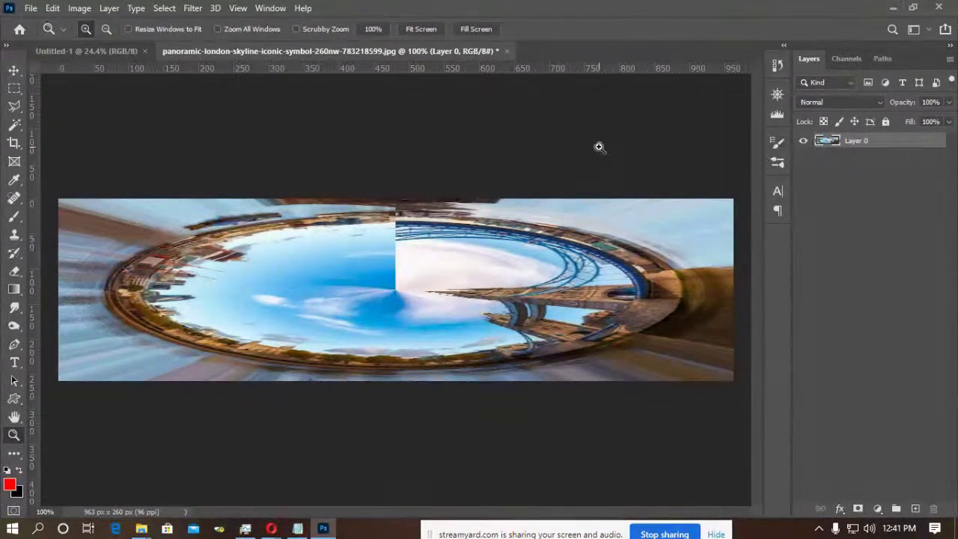
{"action": "key", "text": "ctrl+z"}
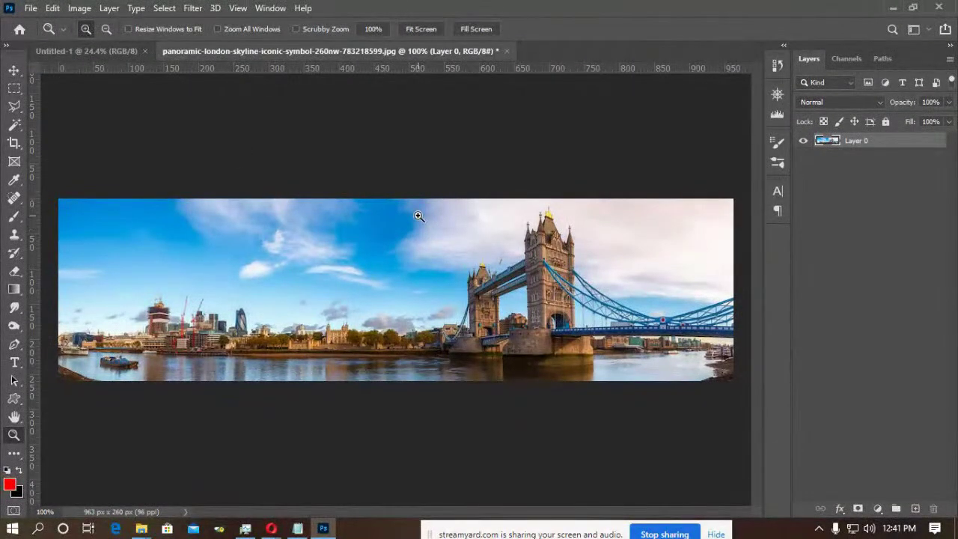
Crop the canvas upward to 963 × 698 px and hide the skyline layer.
{"action": "key", "text": "c"}
{"action": "left_click_drag", "start_coordinate": [403, 192], "coordinate": [388, 98]}
{"action": "key", "text": "Return"}
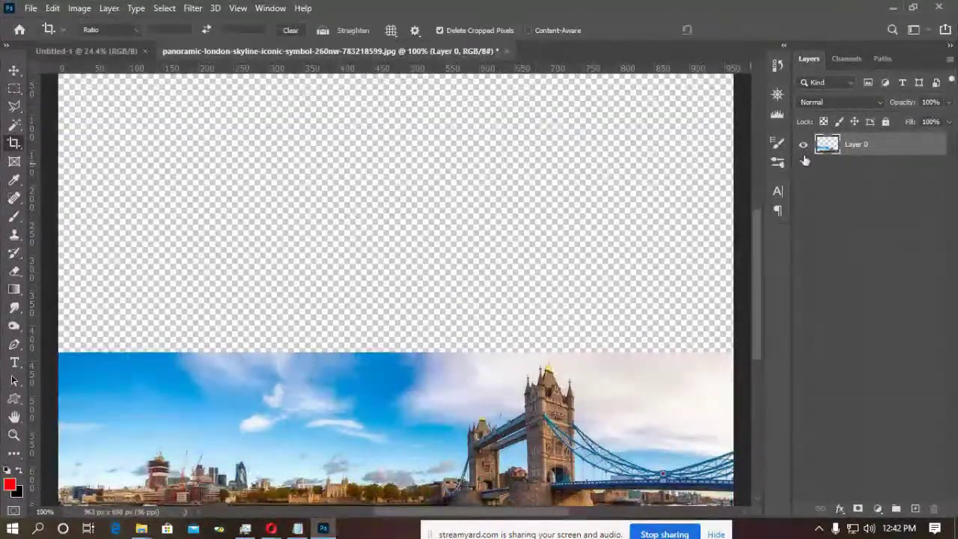
{"action": "left_click", "coordinate": [803, 167]}
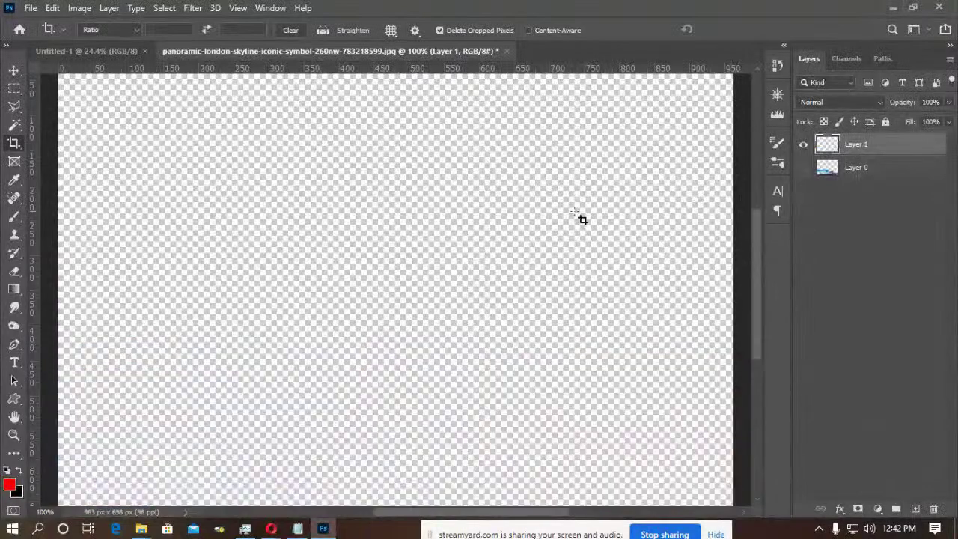
Set the gradient's left colour stop to blue #1ba7e8.
{"action": "key", "text": "g"}
{"action": "right_click", "coordinate": [14, 290]}
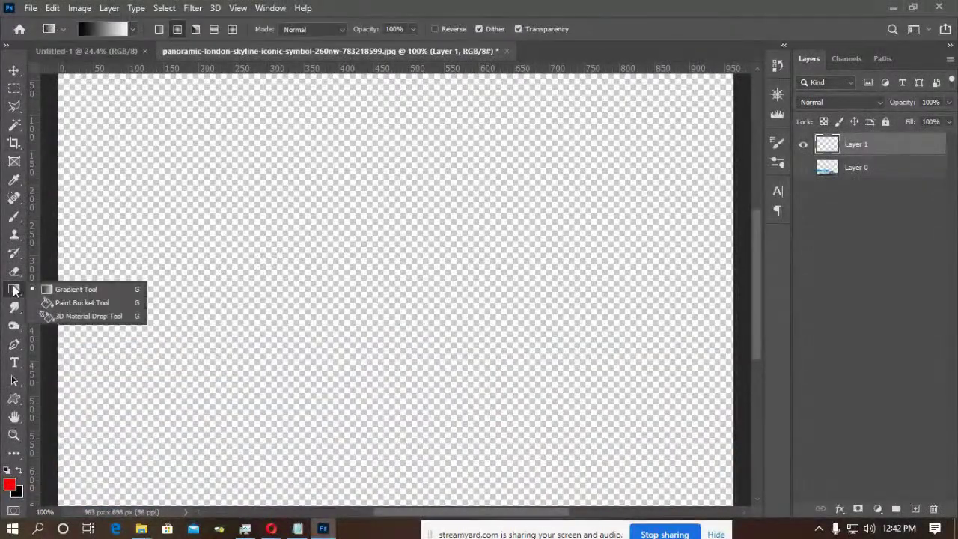
{"action": "left_click", "coordinate": [66, 288]}
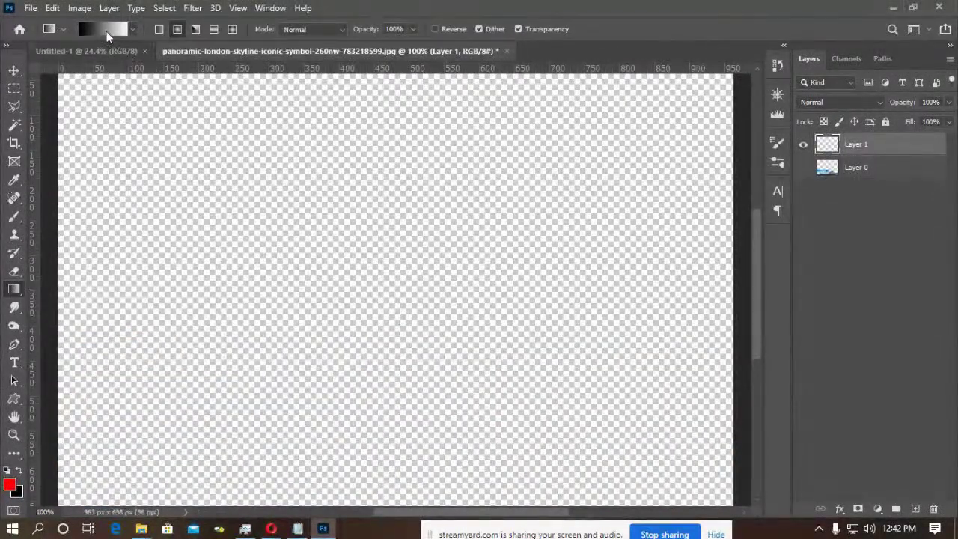
{"action": "left_click", "coordinate": [107, 33]}
{"action": "left_click", "coordinate": [505, 310]}
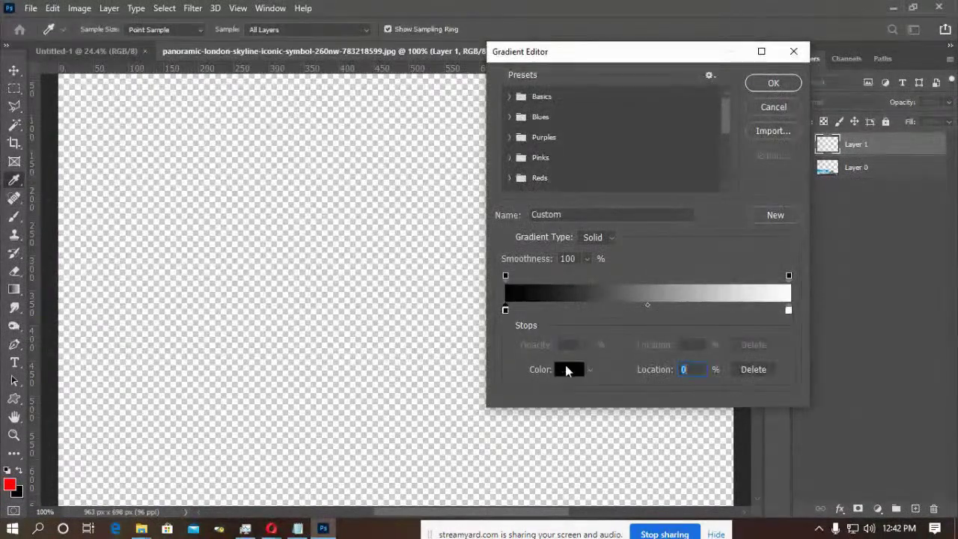
{"action": "left_click", "coordinate": [567, 370]}
{"action": "left_click", "coordinate": [631, 172]}
{"action": "left_click", "coordinate": [725, 236]}
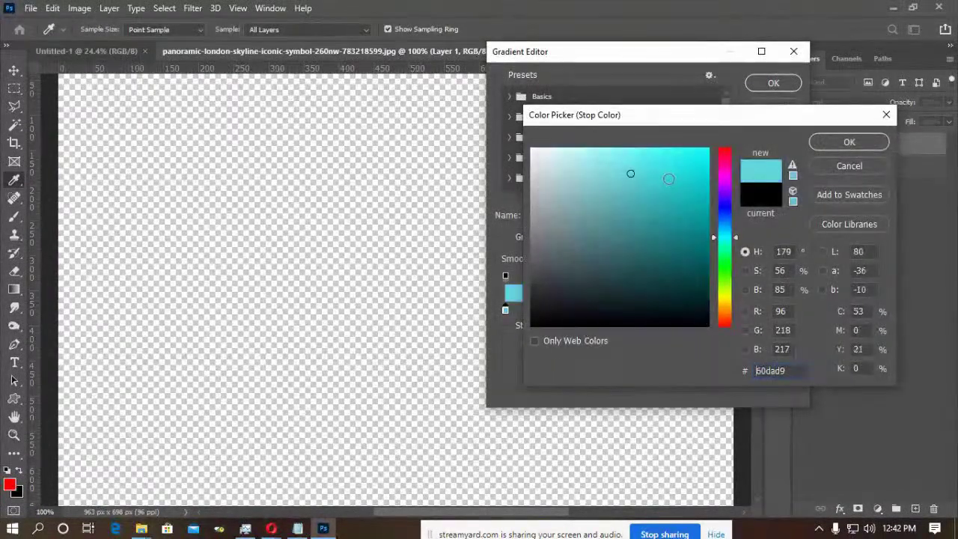
{"action": "left_click", "coordinate": [723, 228]}
{"action": "left_click", "coordinate": [688, 163]}
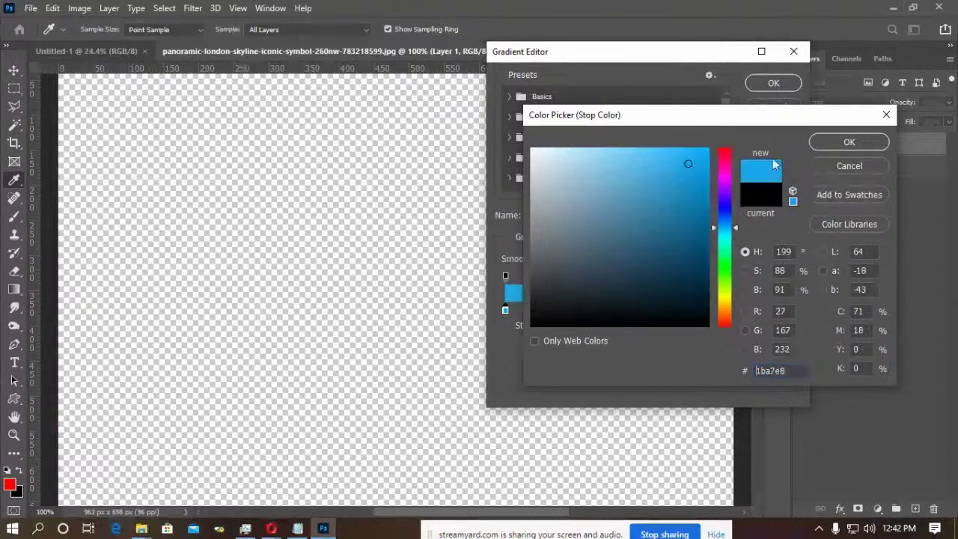
{"action": "left_click", "coordinate": [833, 144]}
Draw the blue radial gradient near the canvas top and move the skyline layer above it.
{"action": "left_click", "coordinate": [774, 82]}
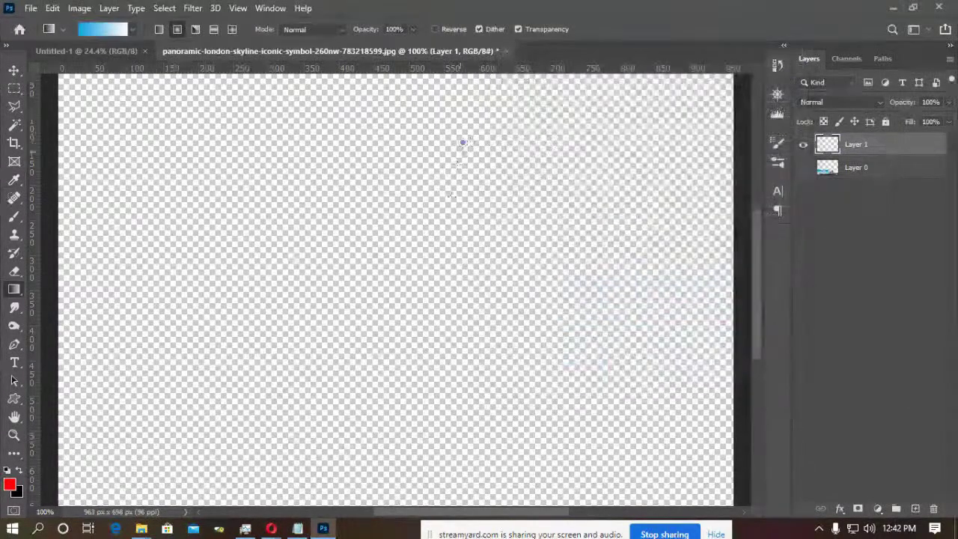
{"action": "left_click_drag", "start_coordinate": [460, 141], "coordinate": [728, 195]}
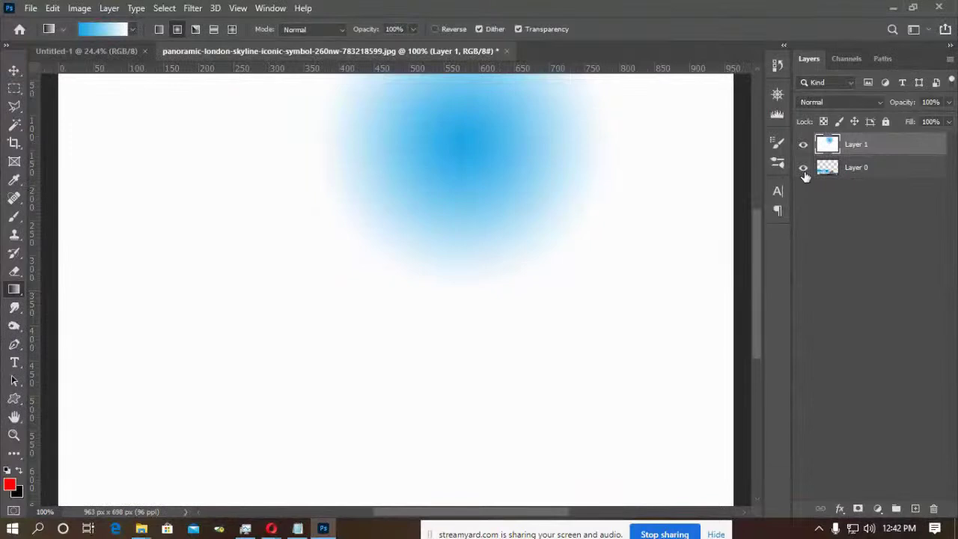
{"action": "left_click_drag", "start_coordinate": [857, 166], "coordinate": [861, 143]}
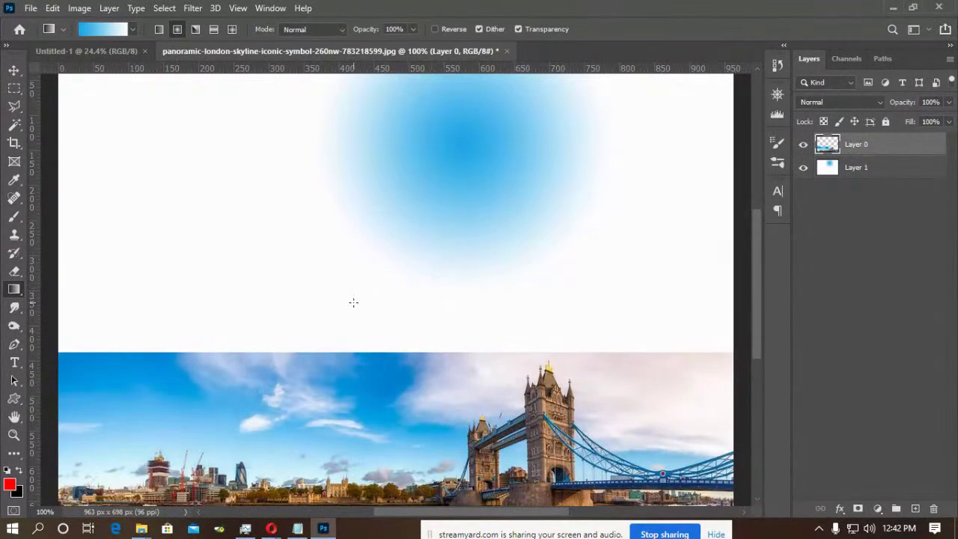
Paint sampled blue across the upper canvas on the gradient layer.
{"action": "key", "text": "b"}
{"action": "key", "text": "i"}
{"action": "left_click", "coordinate": [381, 350]}
{"action": "key", "text": "b"}
{"action": "mouse_move", "coordinate": [363, 349]}
{"action": "left_mouse_down"}
{"action": "mouse_move", "coordinate": [359, 323]}
{"action": "mouse_move", "coordinate": [419, 309]}
{"action": "left_mouse_up"}
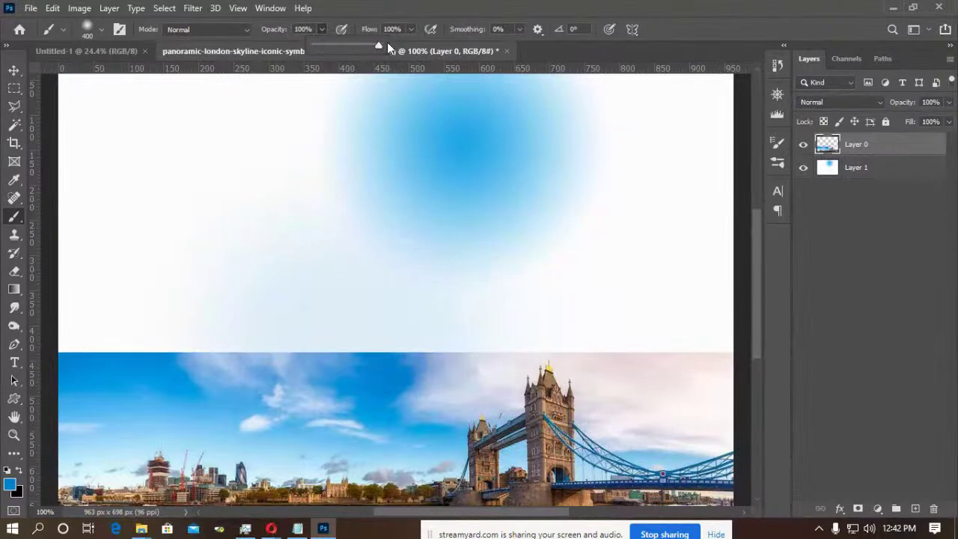
{"action": "left_click", "coordinate": [856, 167]}
{"action": "mouse_move", "coordinate": [467, 287]}
{"action": "left_mouse_down"}
{"action": "mouse_move", "coordinate": [397, 258]}
{"action": "mouse_move", "coordinate": [524, 261]}
{"action": "mouse_move", "coordinate": [202, 142]}
{"action": "mouse_move", "coordinate": [567, 128]}
{"action": "mouse_move", "coordinate": [652, 310]}
{"action": "mouse_move", "coordinate": [512, 89]}
{"action": "left_mouse_up"}
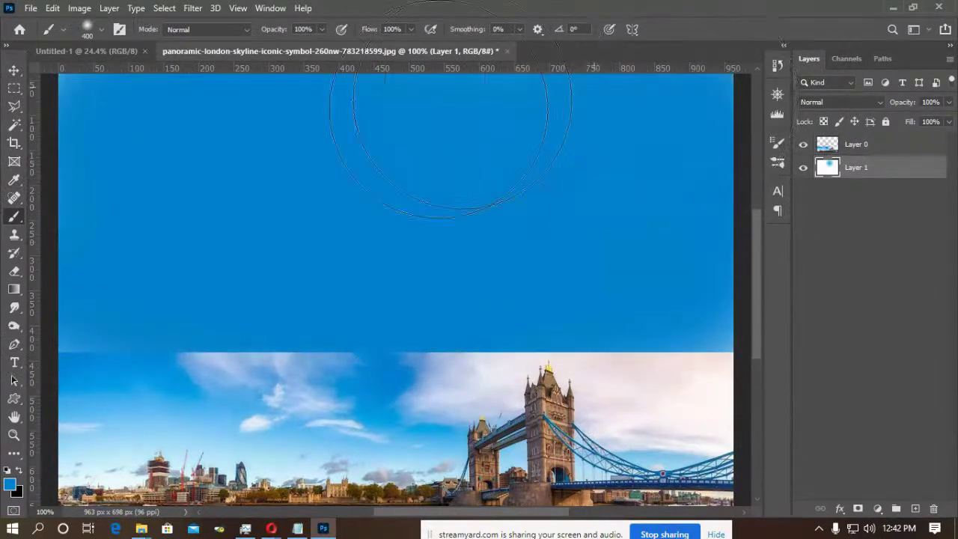
With a smaller brush, soften the sky edge in lighter blue and paint light cloud at right.
{"action": "key", "text": "i"}
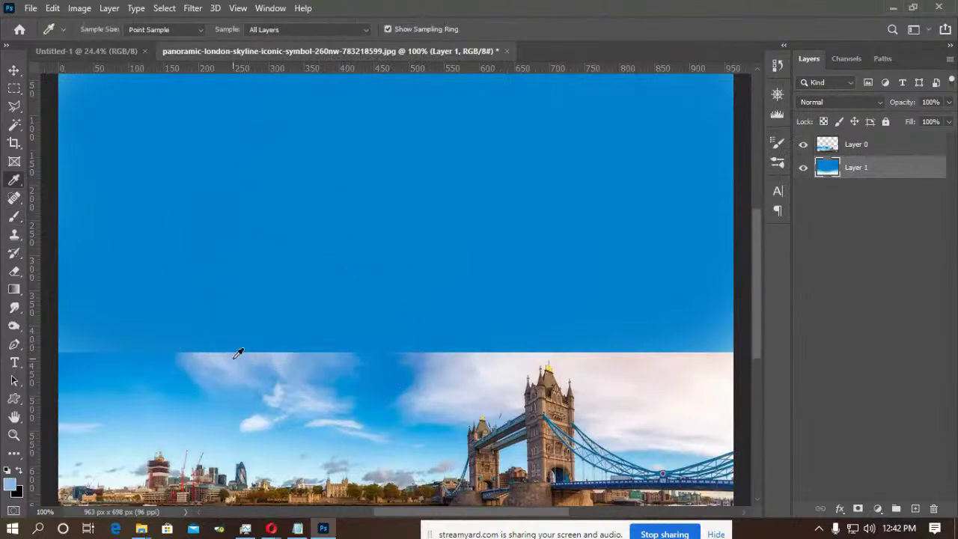
{"action": "left_click", "coordinate": [238, 352]}
{"action": "key", "text": "b"}
{"action": "key", "text": "bracketleft"}
{"action": "key", "text": "bracketleft"}
{"action": "key", "text": "bracketleft"}
{"action": "key", "text": "bracketleft"}
{"action": "key", "text": "bracketleft"}
{"action": "key", "text": "bracketleft"}
{"action": "mouse_move", "coordinate": [242, 353]}
{"action": "left_mouse_down"}
{"action": "mouse_move", "coordinate": [210, 346]}
{"action": "mouse_move", "coordinate": [205, 323]}
{"action": "mouse_move", "coordinate": [171, 325]}
{"action": "mouse_move", "coordinate": [354, 363]}
{"action": "mouse_move", "coordinate": [458, 337]}
{"action": "mouse_move", "coordinate": [535, 329]}
{"action": "mouse_move", "coordinate": [490, 345]}
{"action": "mouse_move", "coordinate": [584, 327]}
{"action": "mouse_move", "coordinate": [699, 336]}
{"action": "left_mouse_up"}
{"action": "key", "text": "i"}
{"action": "left_click", "coordinate": [676, 362]}
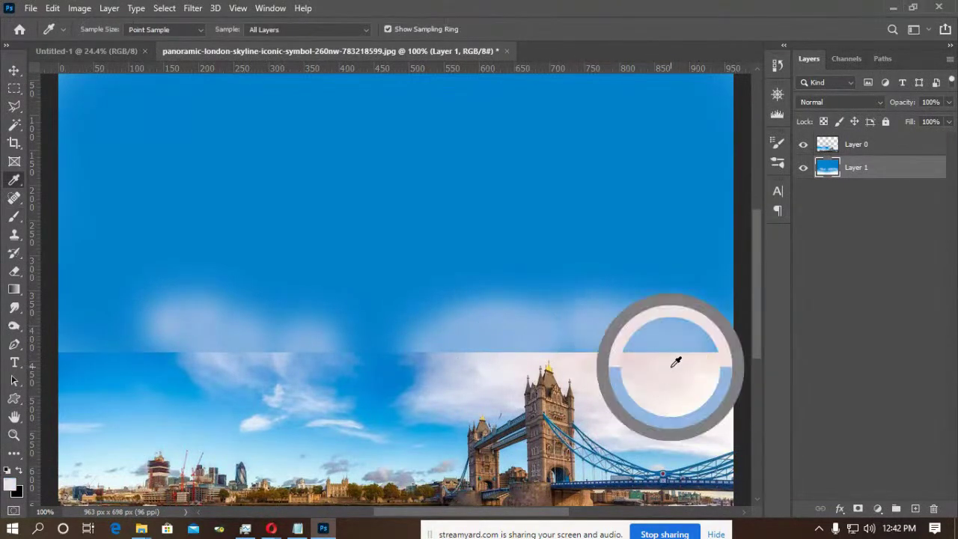
{"action": "key", "text": "b"}
{"action": "mouse_move", "coordinate": [710, 349]}
{"action": "left_mouse_down"}
{"action": "mouse_move", "coordinate": [693, 355]}
{"action": "mouse_move", "coordinate": [562, 332]}
{"action": "mouse_move", "coordinate": [469, 349]}
{"action": "mouse_move", "coordinate": [502, 342]}
{"action": "mouse_move", "coordinate": [577, 294]}
{"action": "left_mouse_up"}
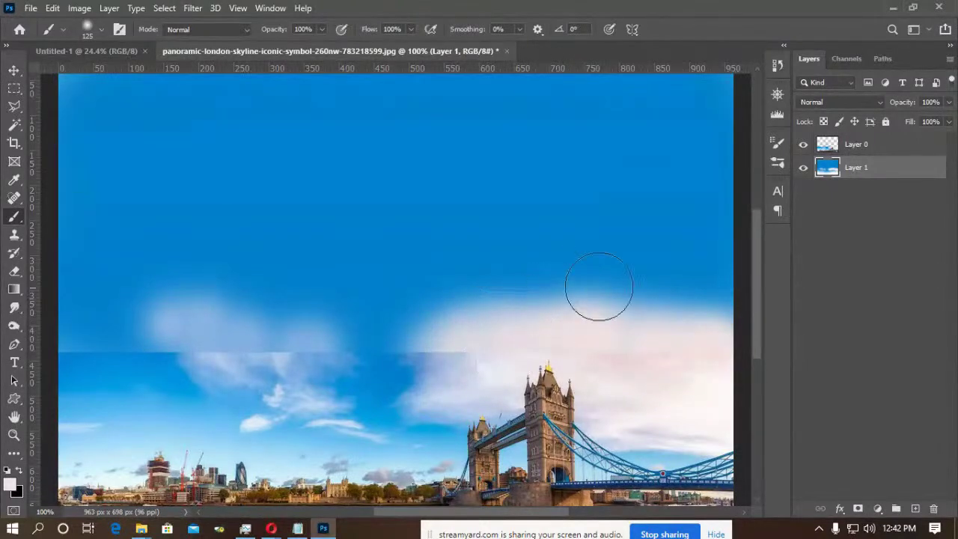
Dab three soft cloud puffs into the sky and paint soft cloud along the left.
{"action": "left_click", "coordinate": [588, 217]}
{"action": "left_click", "coordinate": [664, 258]}
{"action": "left_click", "coordinate": [596, 285]}
{"action": "mouse_move", "coordinate": [265, 359]}
{"action": "left_mouse_down"}
{"action": "mouse_move", "coordinate": [187, 350]}
{"action": "mouse_move", "coordinate": [217, 357]}
{"action": "mouse_move", "coordinate": [228, 308]}
{"action": "mouse_move", "coordinate": [223, 328]}
{"action": "mouse_move", "coordinate": [184, 336]}
{"action": "left_mouse_up"}
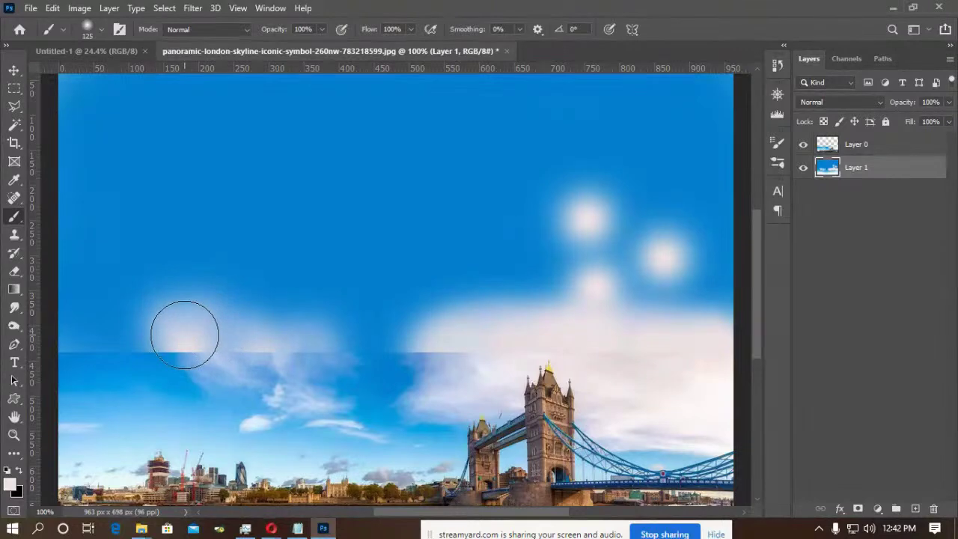
{"action": "key", "text": "i"}
{"action": "left_click", "coordinate": [204, 363]}
{"action": "key", "text": "b"}
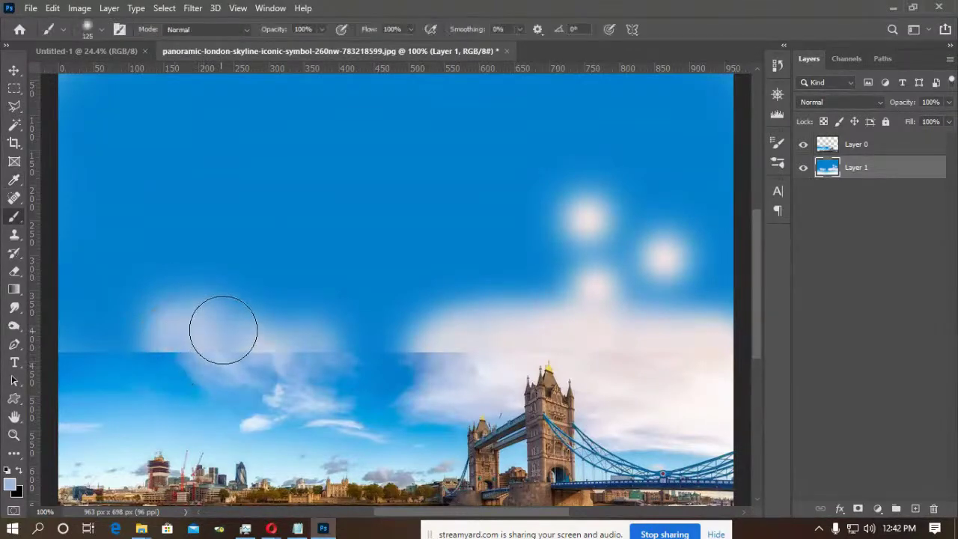
Select both layers and merge them into a single Layer 0.
{"action": "left_click", "coordinate": [862, 148], "text": "shift"}
{"action": "right_click", "coordinate": [853, 160]}
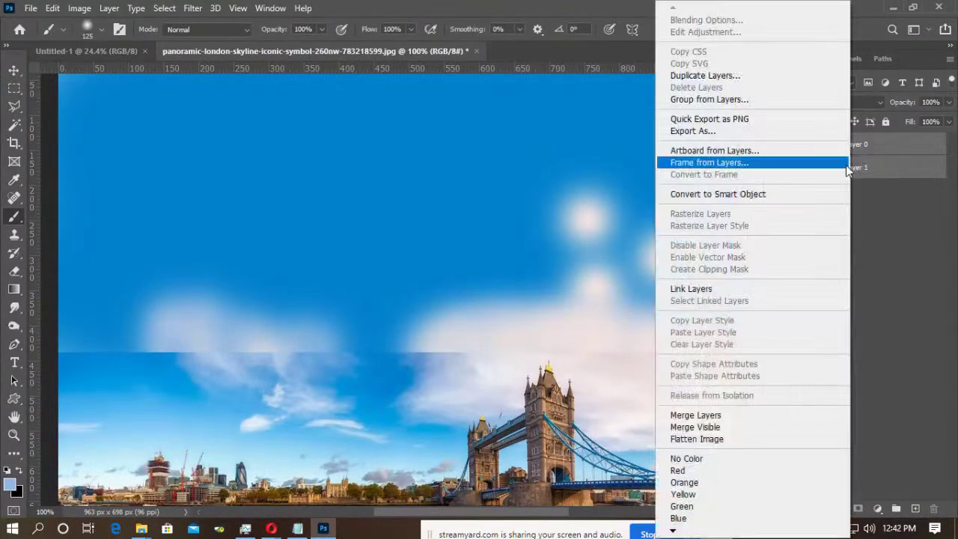
{"action": "left_click", "coordinate": [696, 415]}
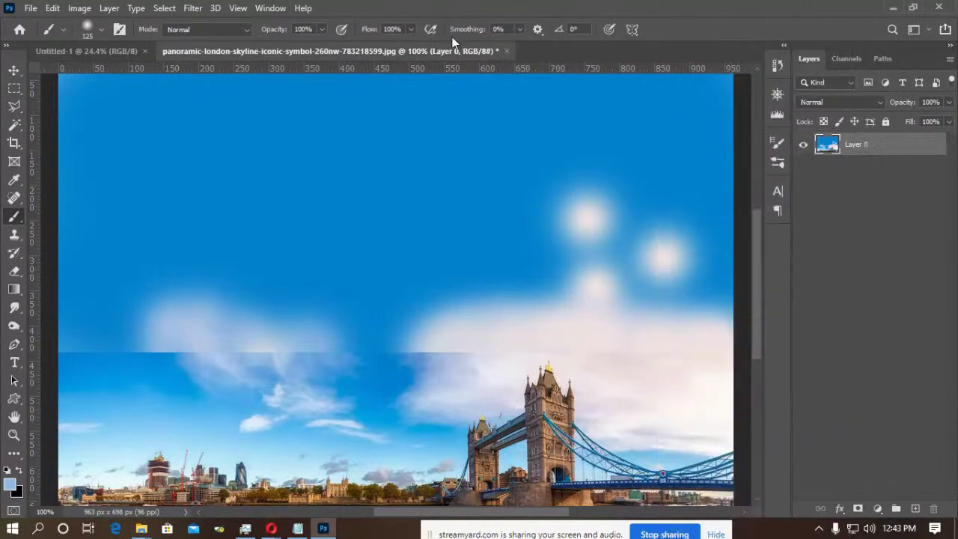
{"action": "left_click", "coordinate": [192, 8]}
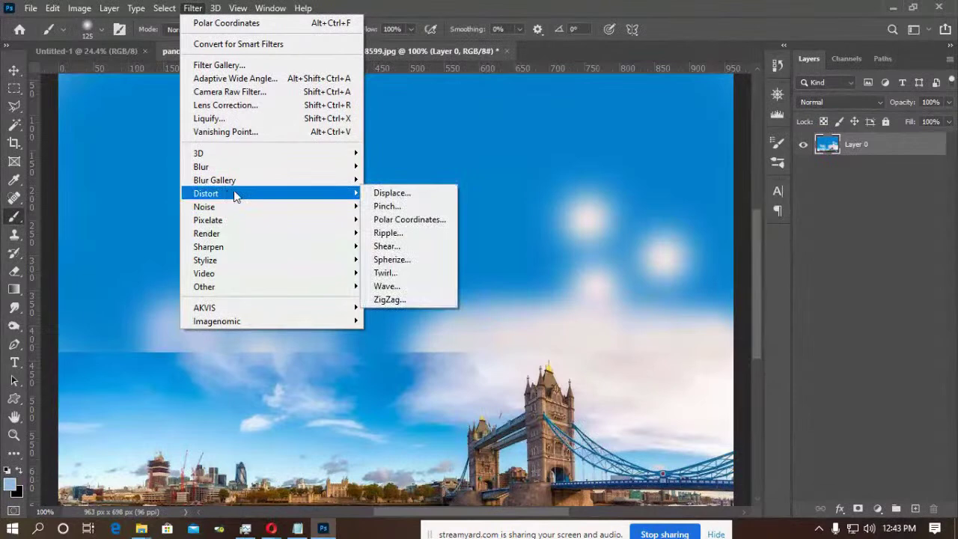
Apply Polar Coordinates with Rectangular to Polar, turning the skyline into a round tiny-planet globe.
{"action": "left_click", "coordinate": [395, 220]}
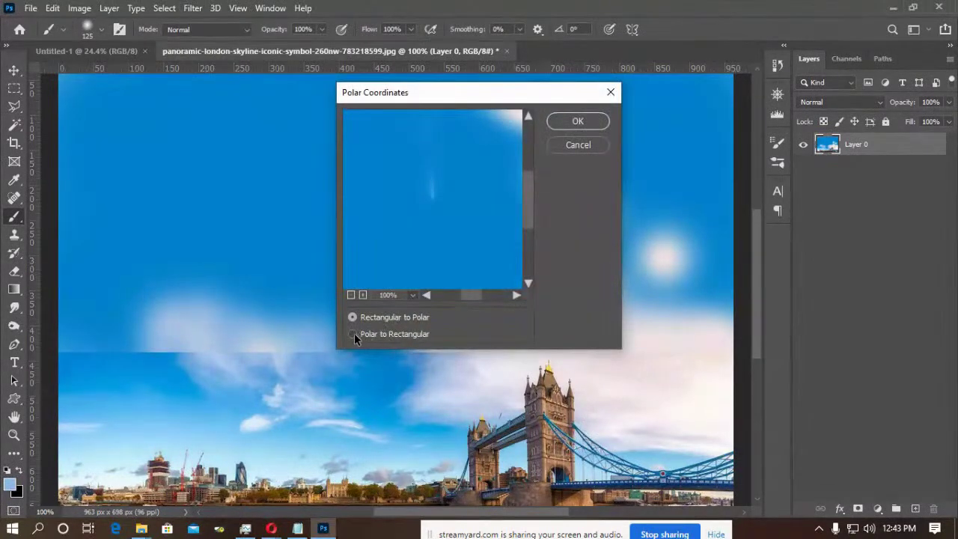
{"action": "left_click", "coordinate": [353, 333]}
{"action": "right_click", "coordinate": [419, 198]}
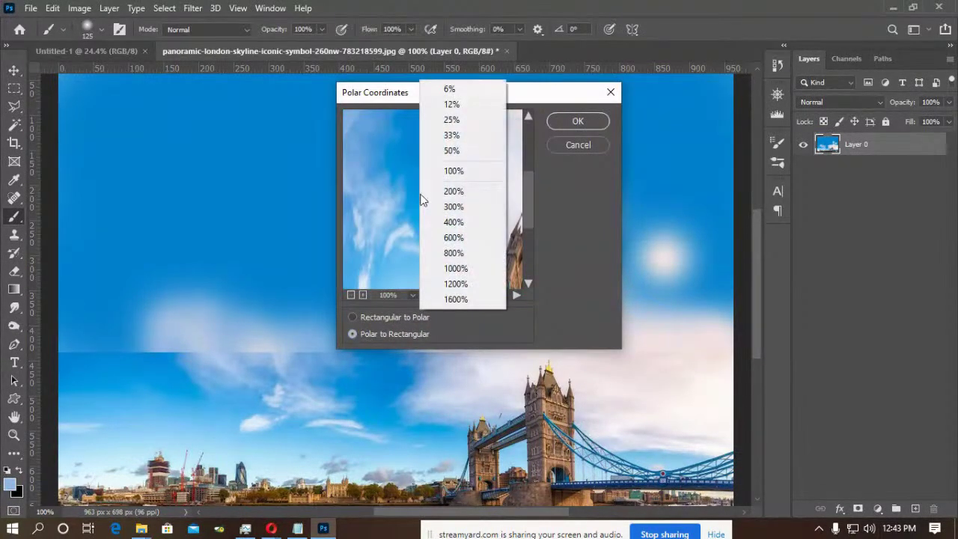
{"action": "left_click", "coordinate": [451, 135]}
{"action": "left_click_drag", "start_coordinate": [449, 136], "coordinate": [456, 241]}
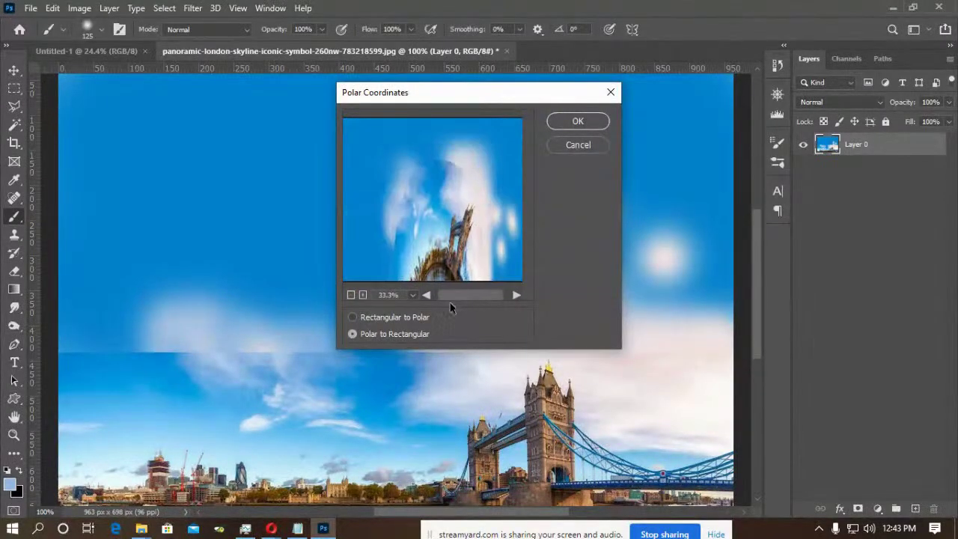
{"action": "left_click", "coordinate": [358, 318]}
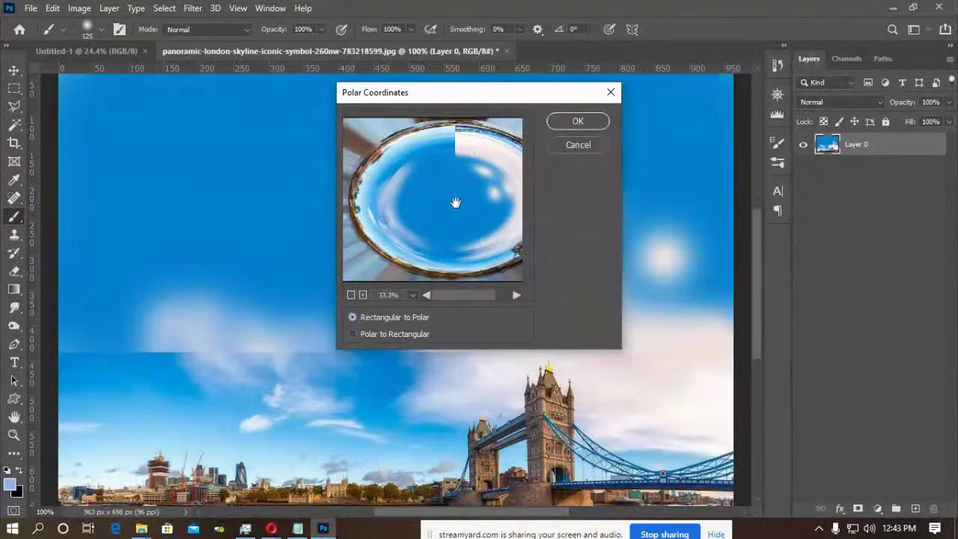
{"action": "left_click", "coordinate": [575, 124]}
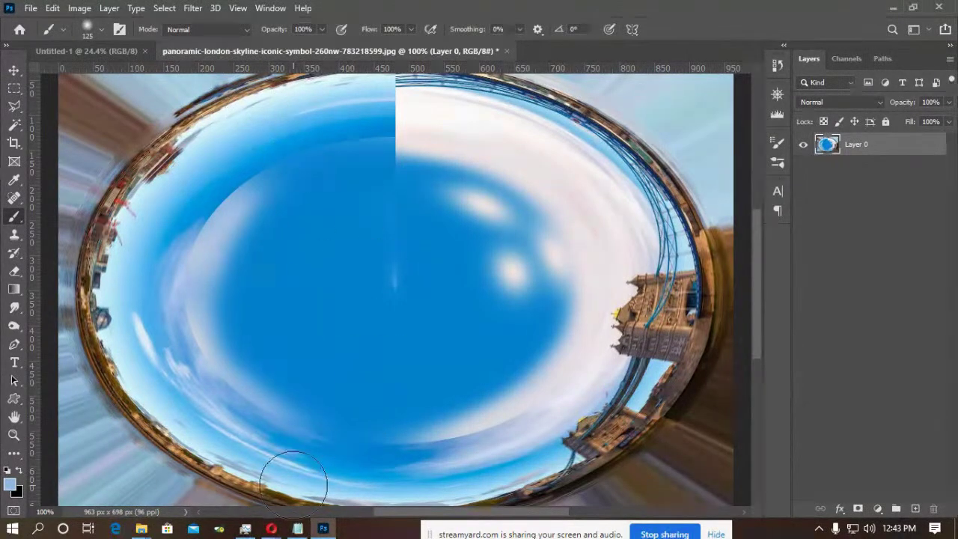
{"action": "left_click", "coordinate": [803, 144]}
{"action": "left_click", "coordinate": [803, 145]}
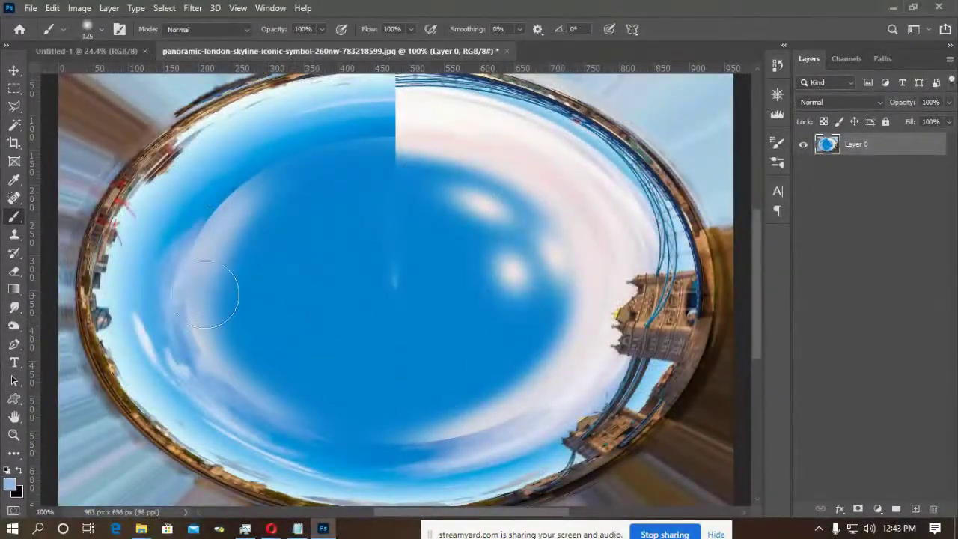
{"action": "mouse_move", "coordinate": [272, 530]}
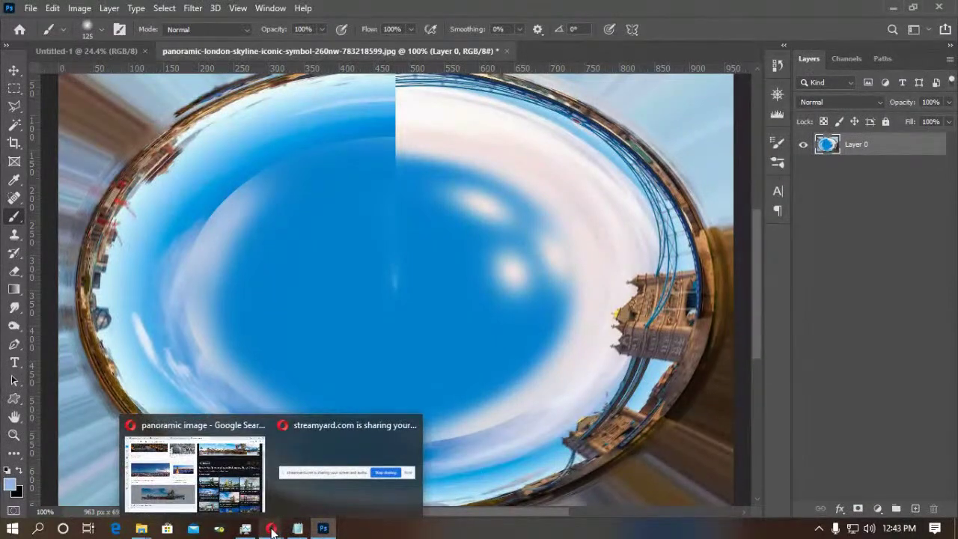
{"action": "left_click", "coordinate": [195, 472]}
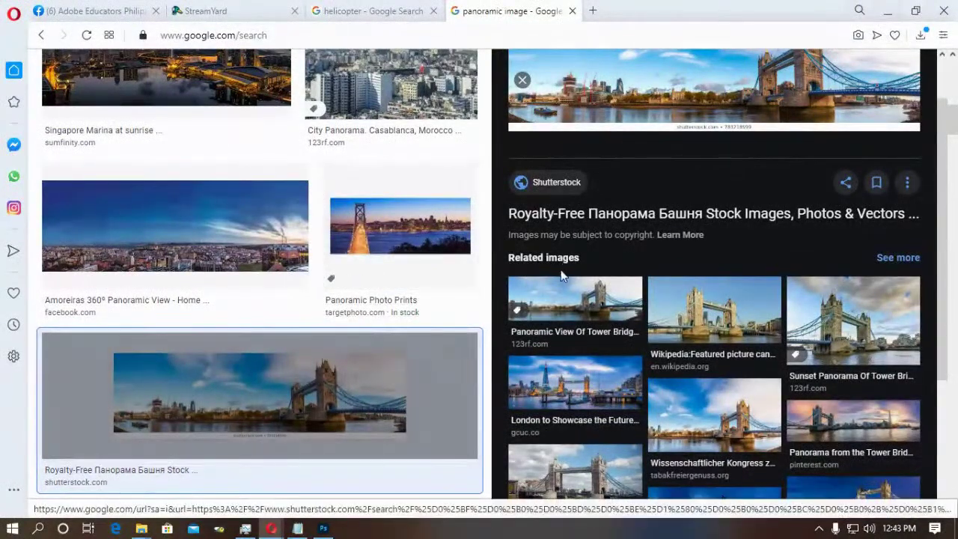
{"action": "scroll", "coordinate": [242, 332], "scroll_direction": "up", "scroll_amount": 3}
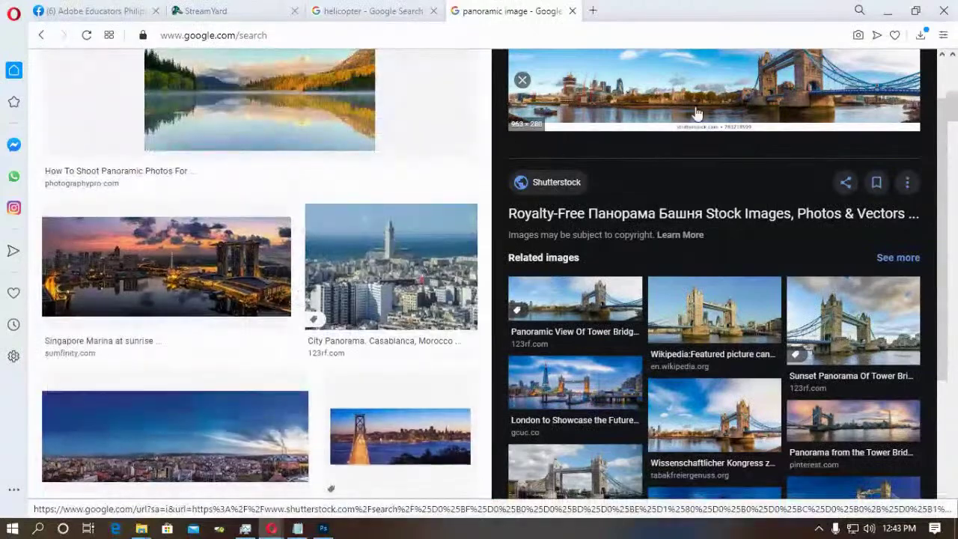
{"action": "left_click", "coordinate": [888, 11]}
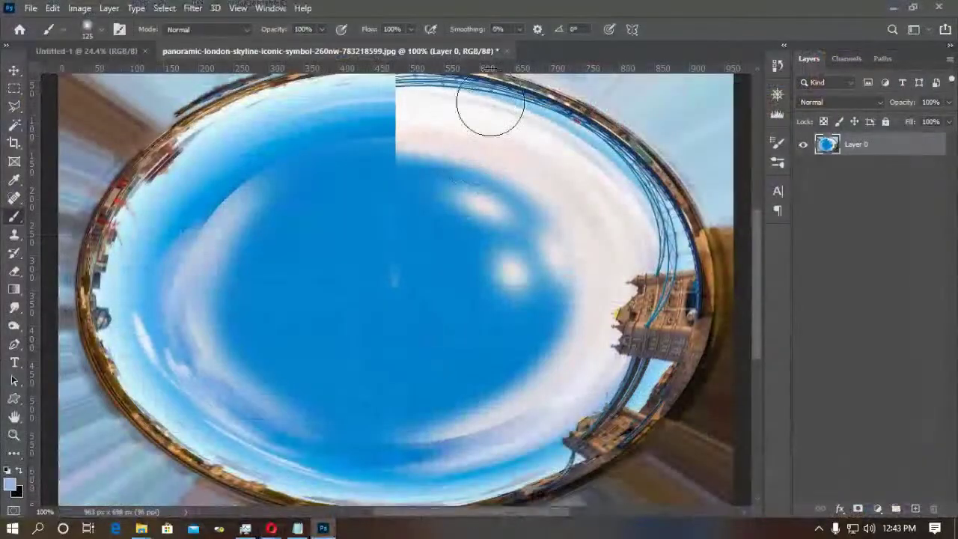
Close the little-planet image without saving its changes.
{"action": "left_click", "coordinate": [504, 50]}
{"action": "left_click", "coordinate": [483, 206]}
{"action": "left_click", "coordinate": [193, 8]}
{"action": "mouse_move", "coordinate": [224, 196]}
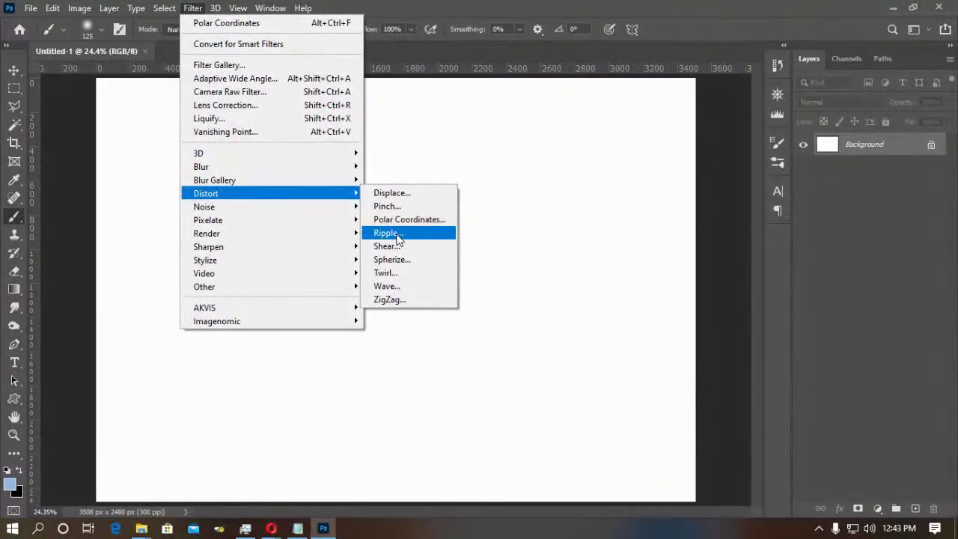
{"action": "left_click", "coordinate": [603, 211]}
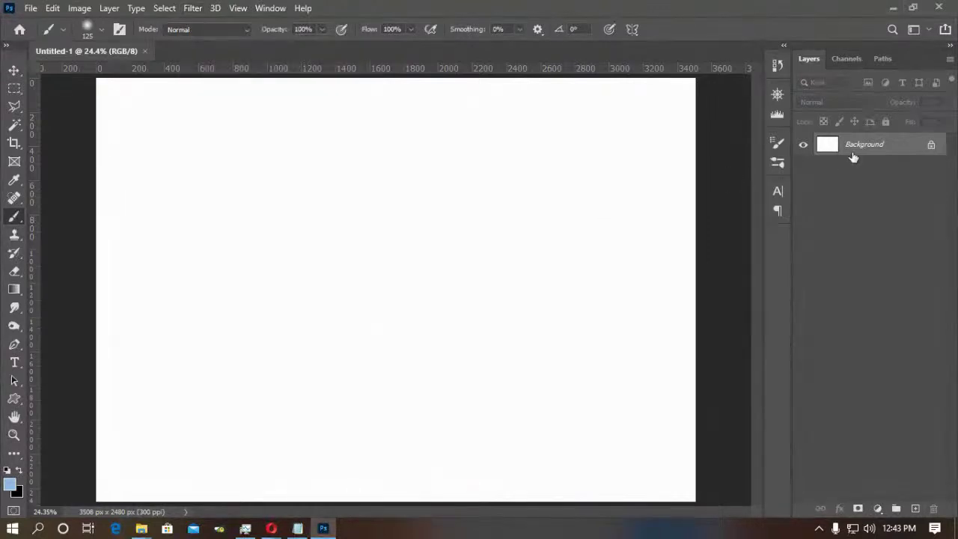
Unlock Background, add a new layer, and draw a large blue radial gradient on it.
{"action": "left_click", "coordinate": [931, 147]}
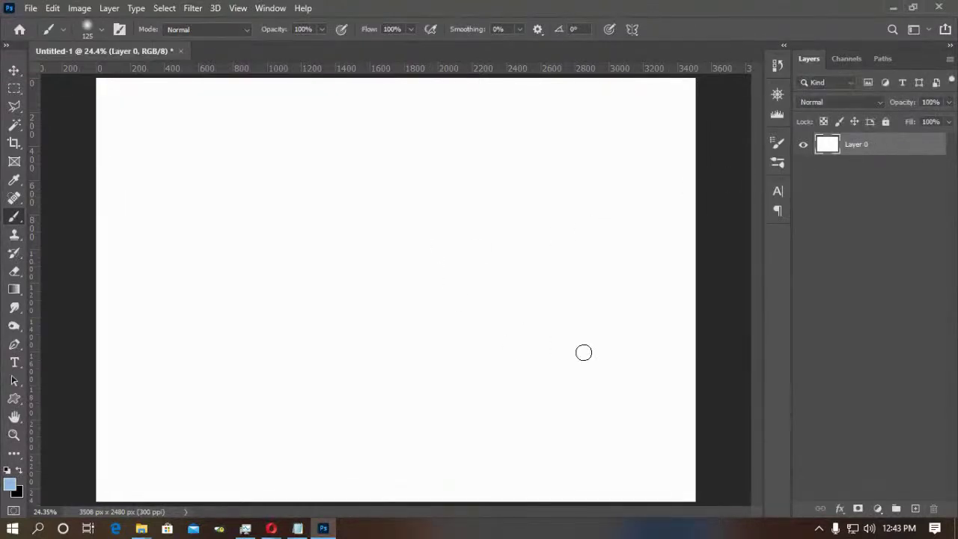
{"action": "left_click", "coordinate": [915, 509]}
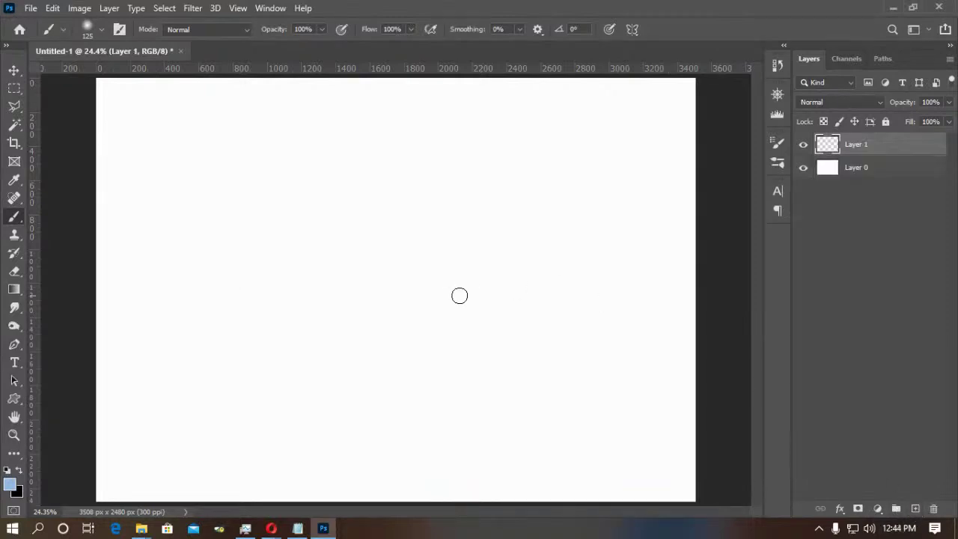
{"action": "key", "text": "g"}
{"action": "left_click_drag", "start_coordinate": [362, 196], "coordinate": [362, 310]}
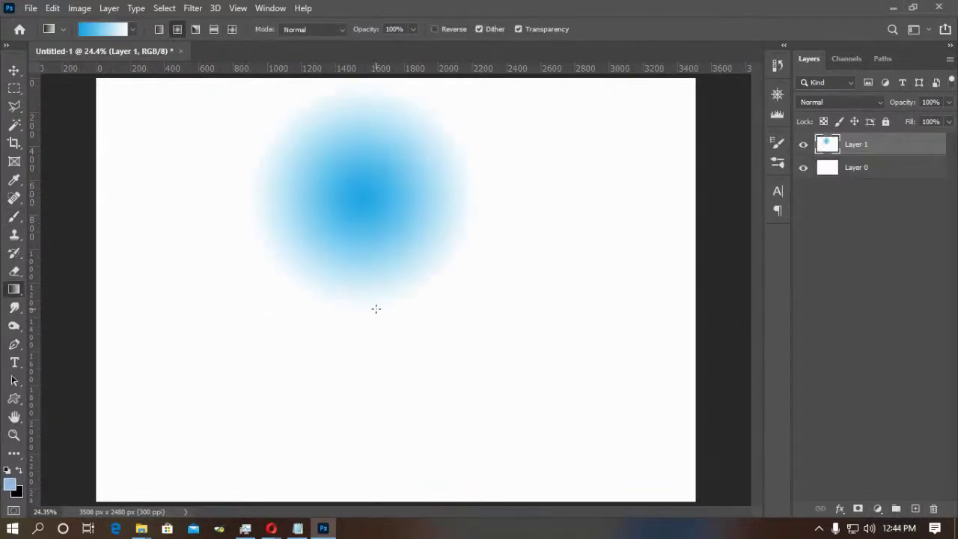
{"action": "left_click_drag", "start_coordinate": [380, 426], "coordinate": [381, 441]}
Apply a Small-size Ripple distortion to the blue gradient.
{"action": "left_click", "coordinate": [194, 9]}
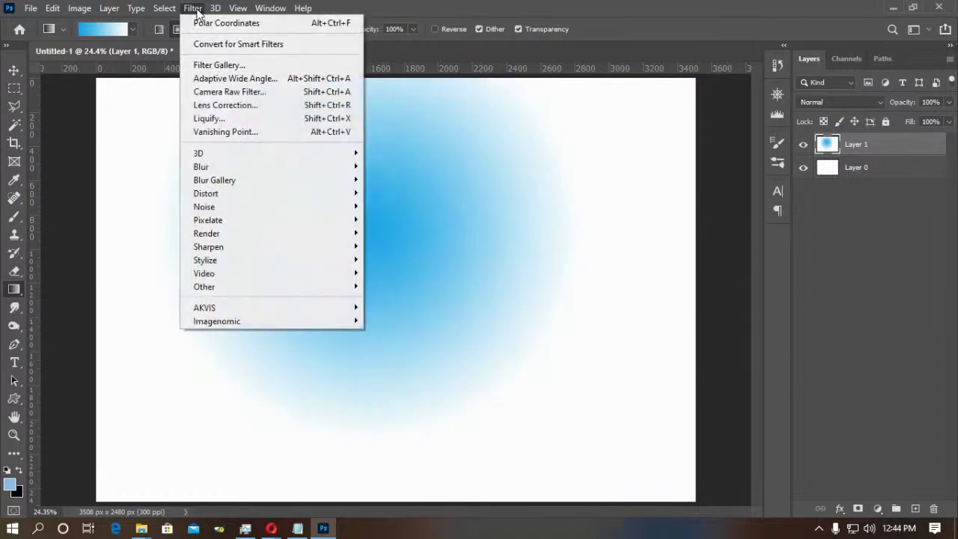
{"action": "mouse_move", "coordinate": [216, 207]}
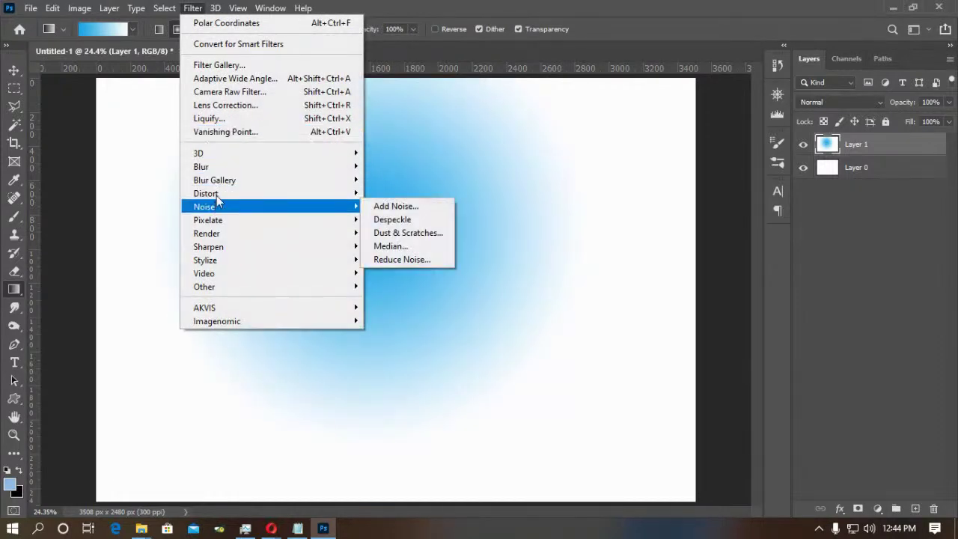
{"action": "left_click", "coordinate": [432, 235]}
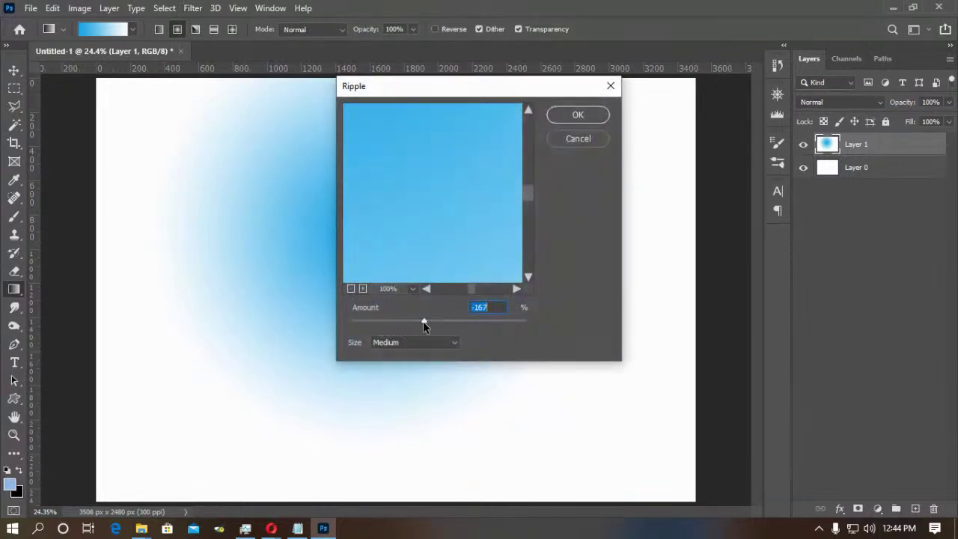
{"action": "left_click", "coordinate": [421, 346]}
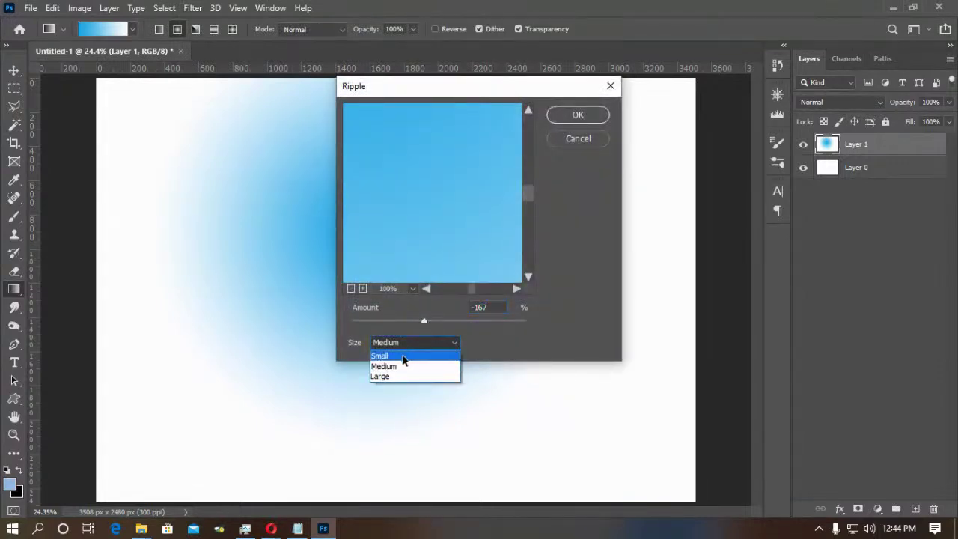
{"action": "left_click", "coordinate": [402, 354]}
{"action": "left_click", "coordinate": [576, 117]}
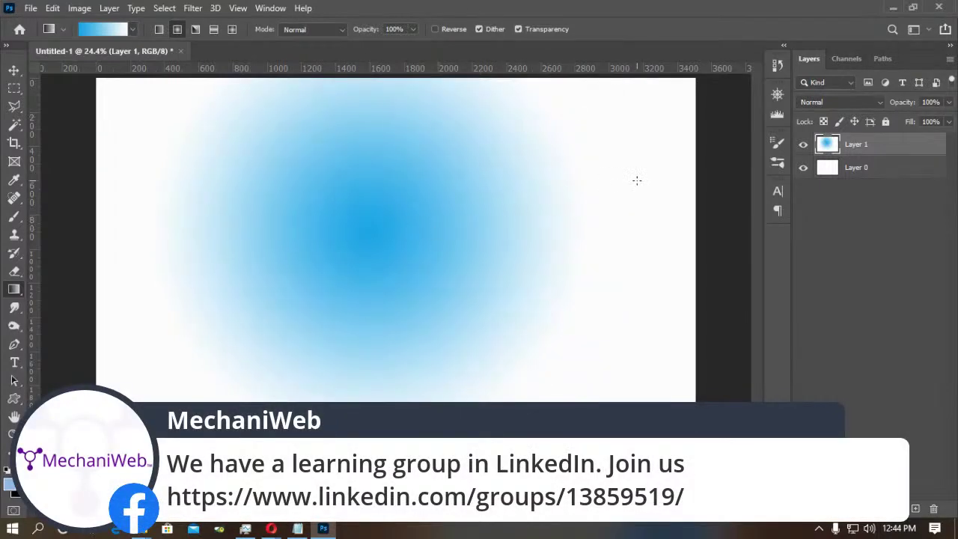
Apply a second, stronger Ripple to the gradient.
{"action": "left_click", "coordinate": [192, 9]}
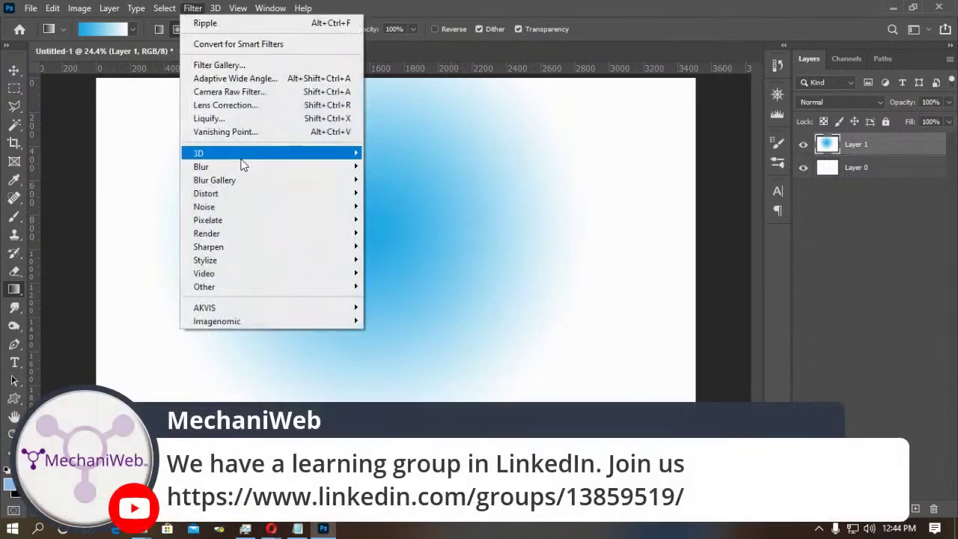
{"action": "mouse_move", "coordinate": [221, 228]}
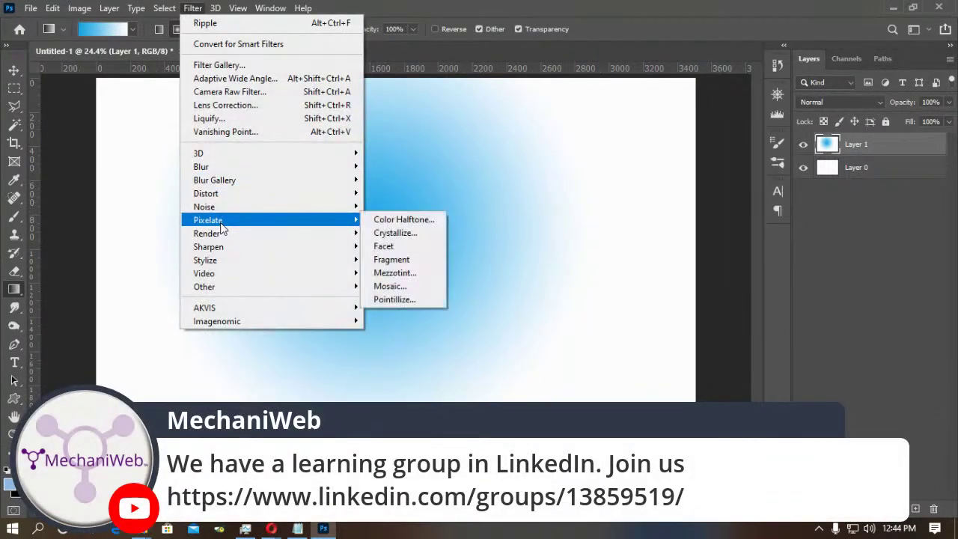
{"action": "mouse_move", "coordinate": [228, 195]}
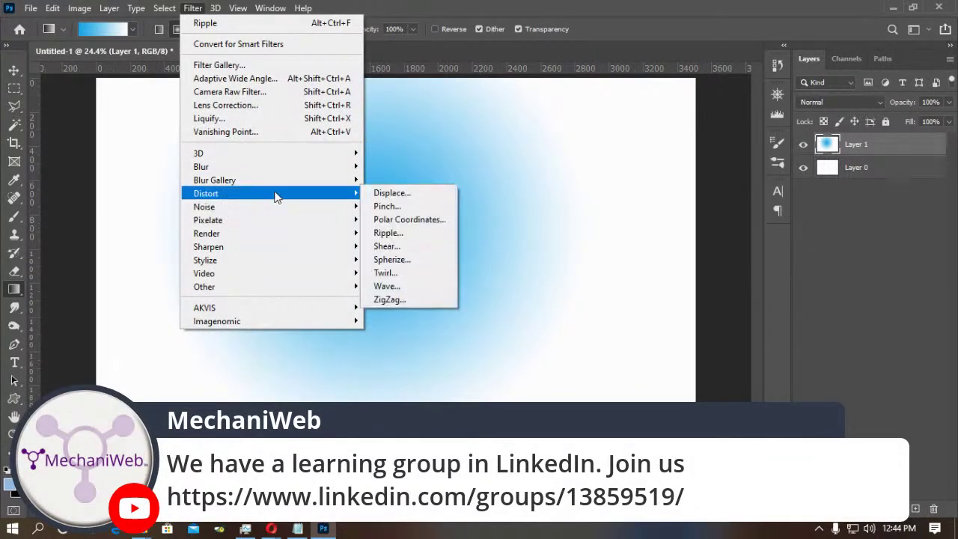
{"action": "left_click", "coordinate": [399, 233]}
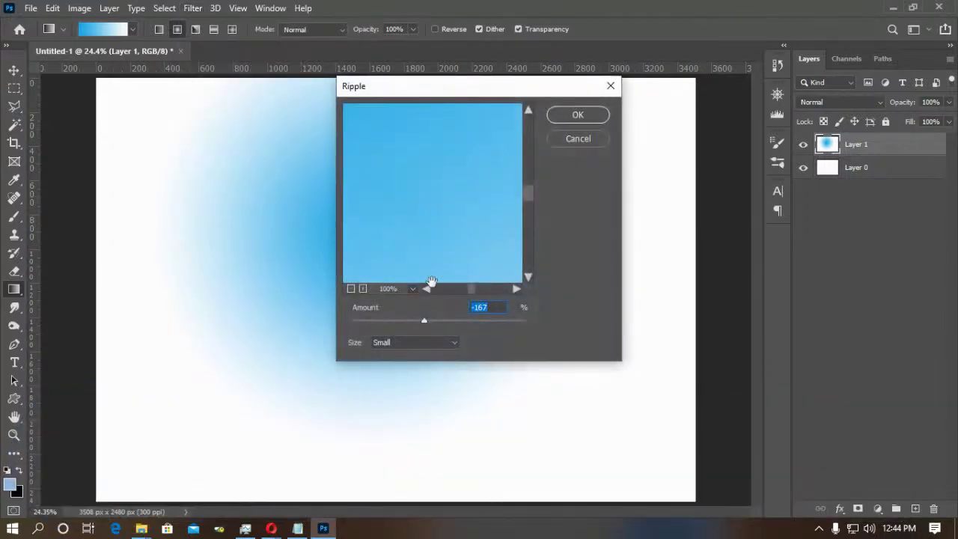
{"action": "left_click", "coordinate": [432, 291]}
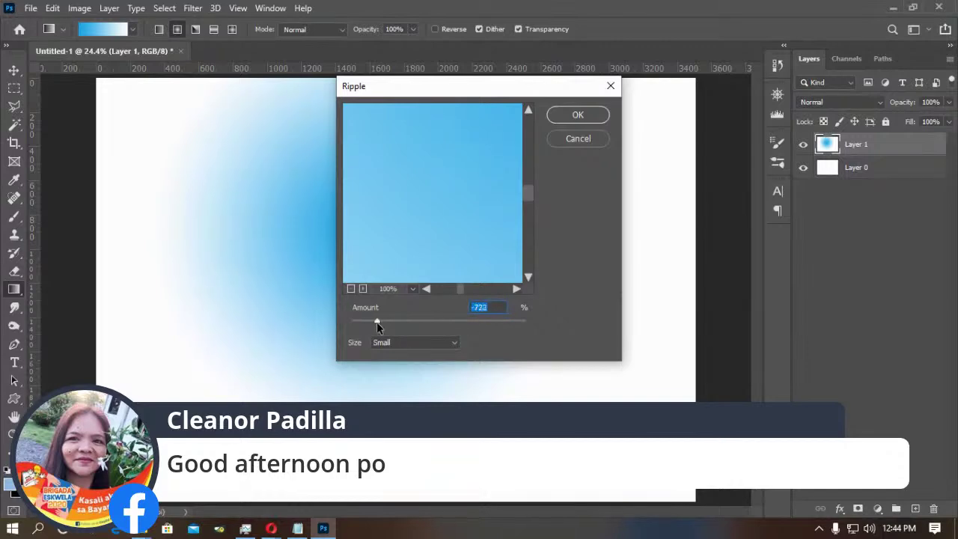
{"action": "left_click", "coordinate": [576, 115]}
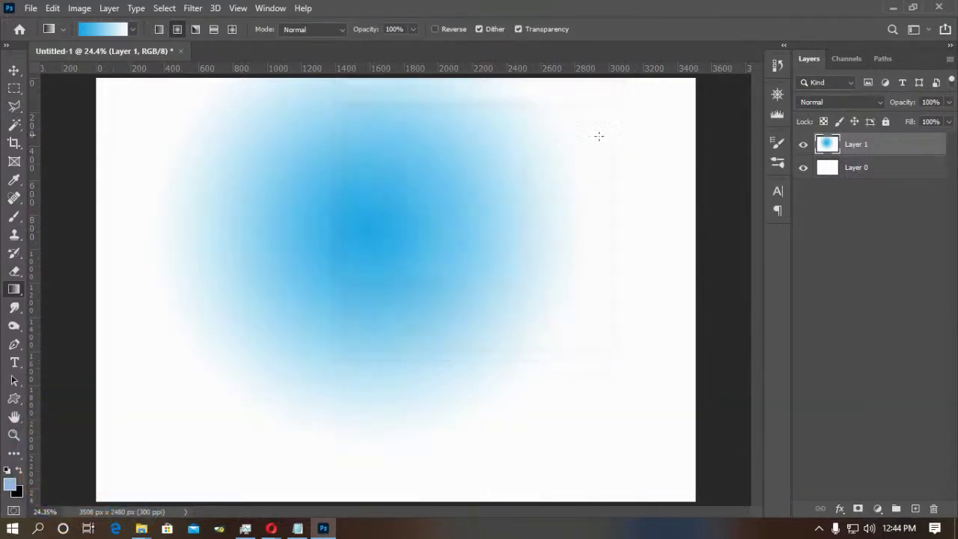
{"action": "key", "text": "ctrl+o"}
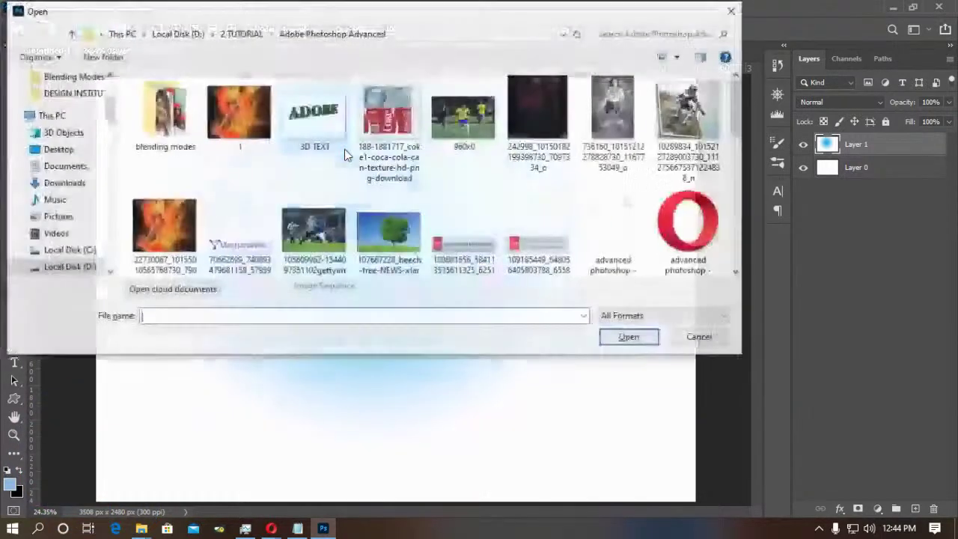
Open the beech tree photo, try a Medium Ripple at amount -281, then undo it.
{"action": "double_click", "coordinate": [388, 235]}
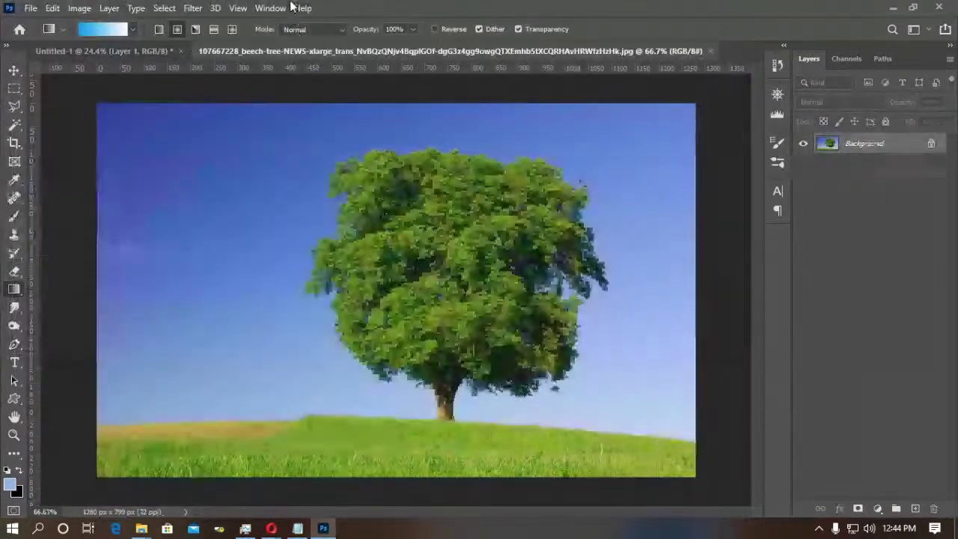
{"action": "left_click", "coordinate": [192, 8]}
{"action": "mouse_move", "coordinate": [224, 193]}
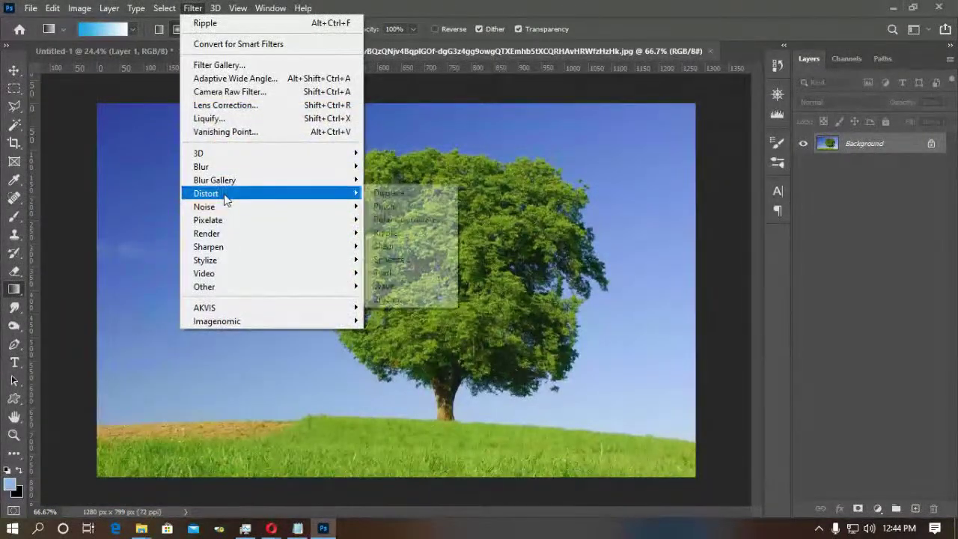
{"action": "left_click", "coordinate": [404, 235]}
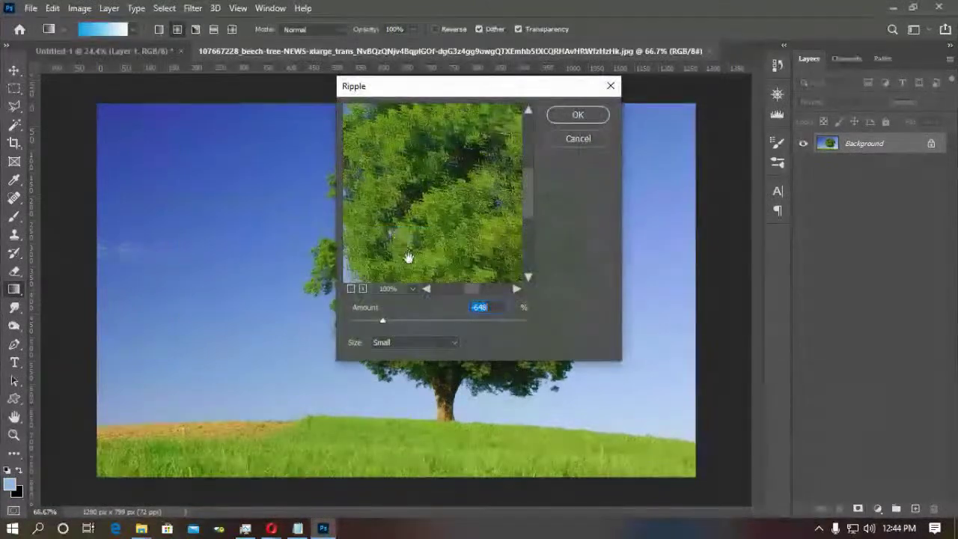
{"action": "left_click_drag", "start_coordinate": [404, 235], "coordinate": [449, 219]}
{"action": "left_click", "coordinate": [442, 341]}
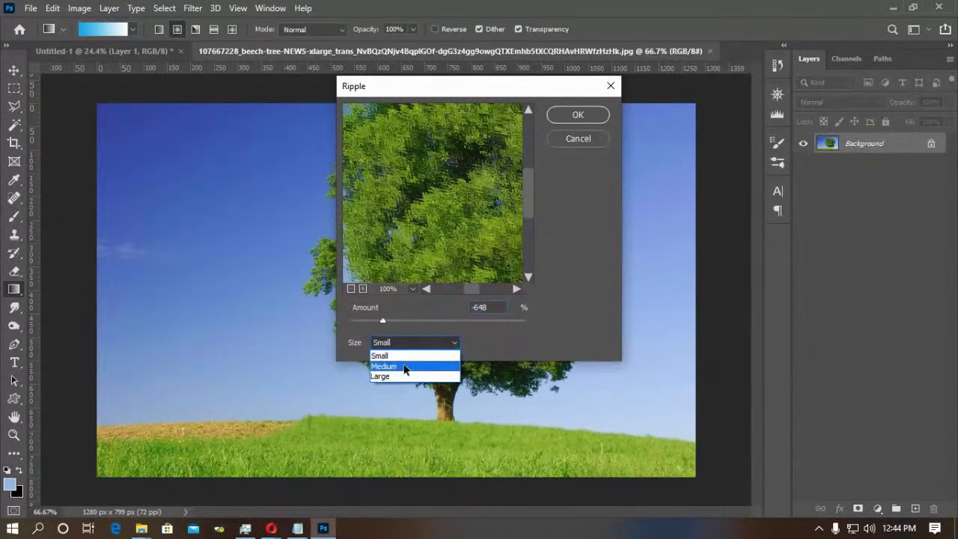
{"action": "left_click", "coordinate": [385, 366]}
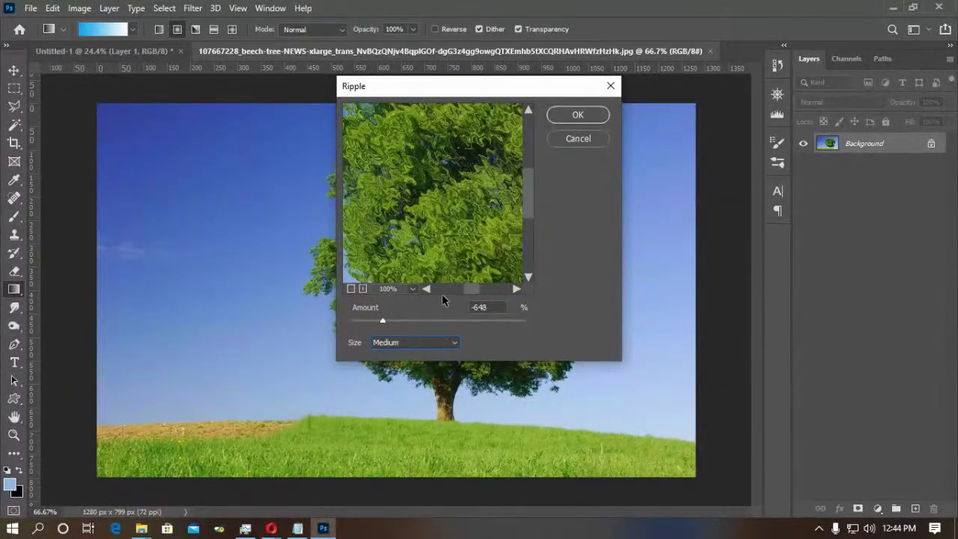
{"action": "left_click_drag", "start_coordinate": [383, 321], "coordinate": [479, 318]}
{"action": "left_click", "coordinate": [577, 115]}
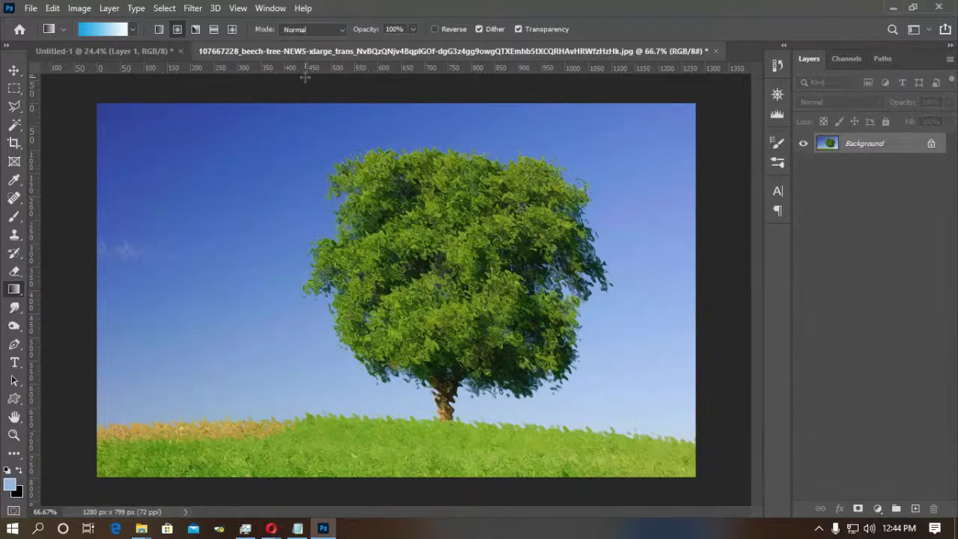
{"action": "key", "text": "ctrl+z"}
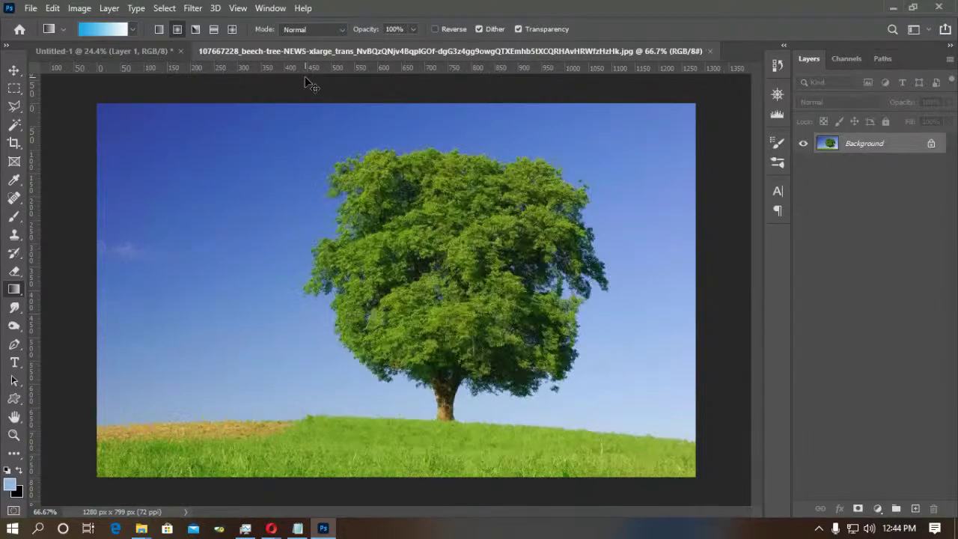
{"action": "left_click", "coordinate": [191, 8]}
{"action": "mouse_move", "coordinate": [232, 194]}
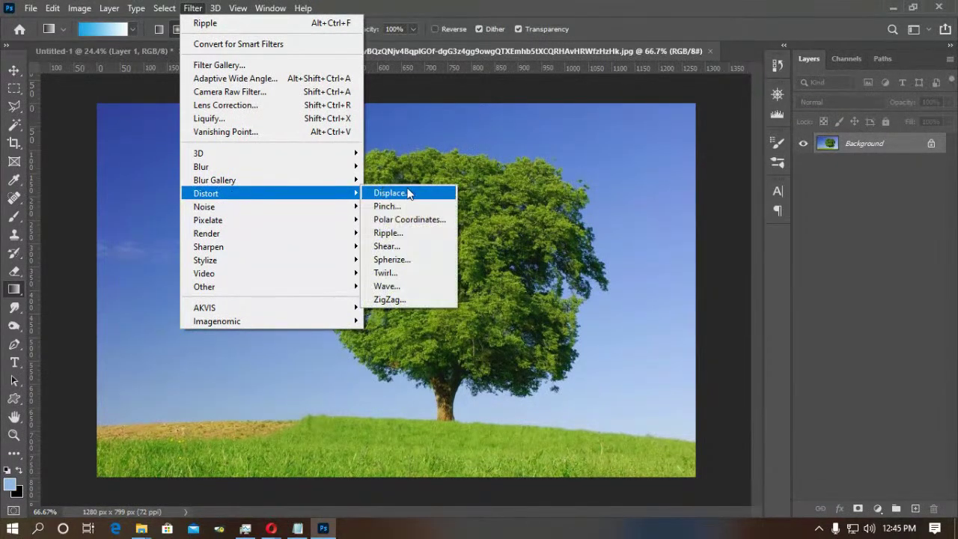
{"action": "left_click", "coordinate": [389, 247]}
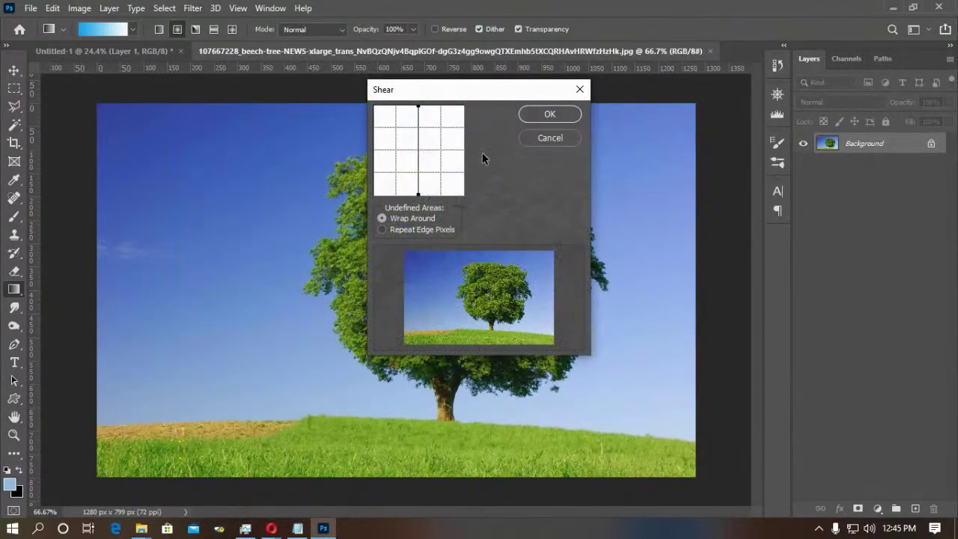
{"action": "left_click", "coordinate": [389, 229]}
{"action": "left_click", "coordinate": [550, 114]}
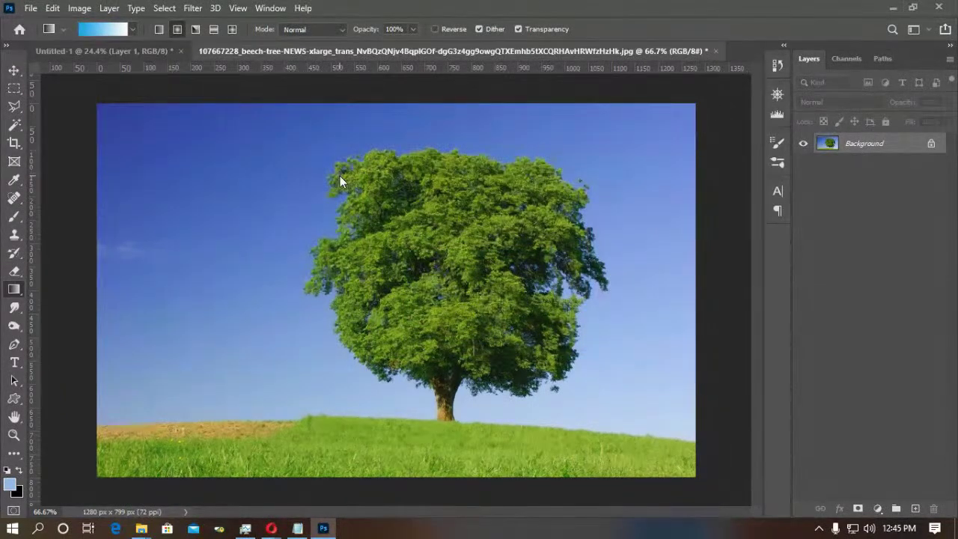
{"action": "key", "text": "ctrl+o"}
{"action": "key", "text": "Escape"}
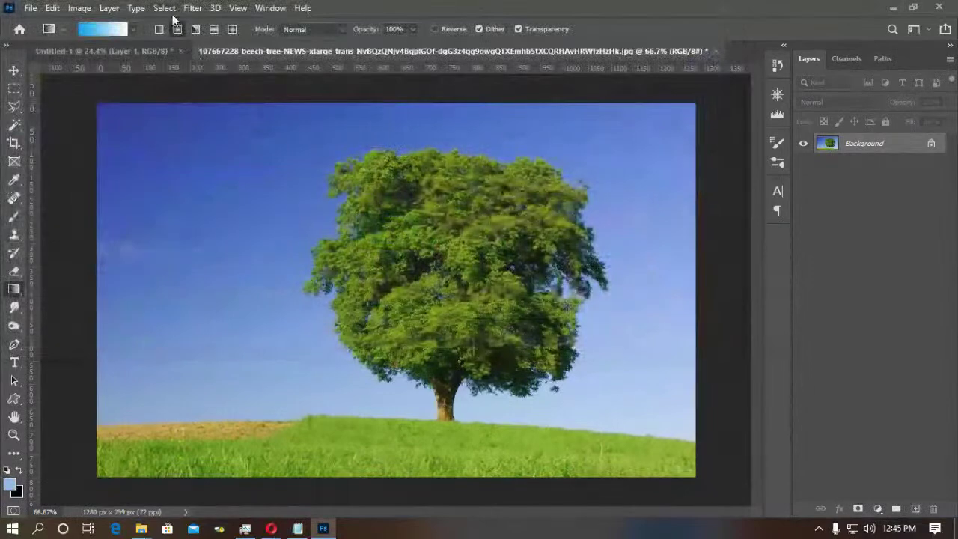
{"action": "left_click", "coordinate": [192, 7]}
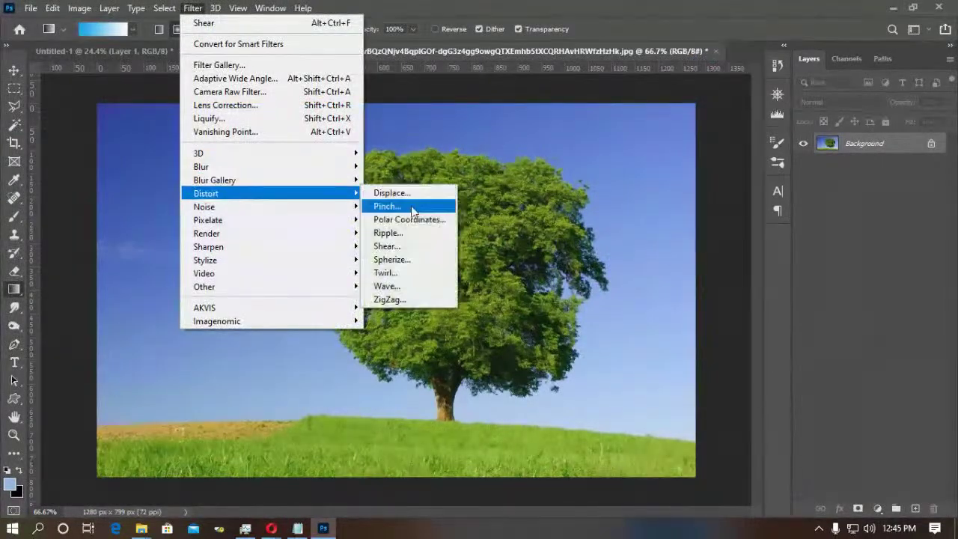
{"action": "left_click", "coordinate": [411, 275]}
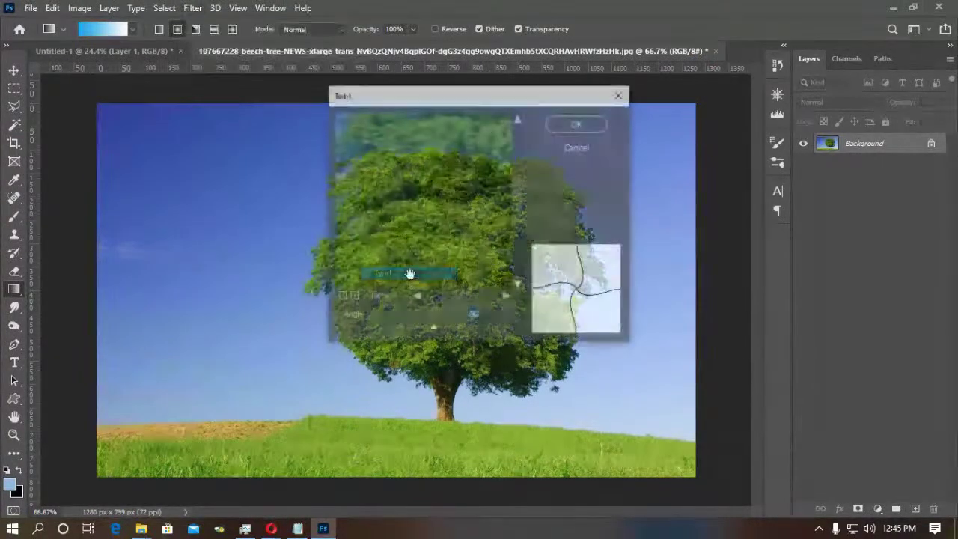
{"action": "left_click_drag", "start_coordinate": [433, 330], "coordinate": [473, 335]}
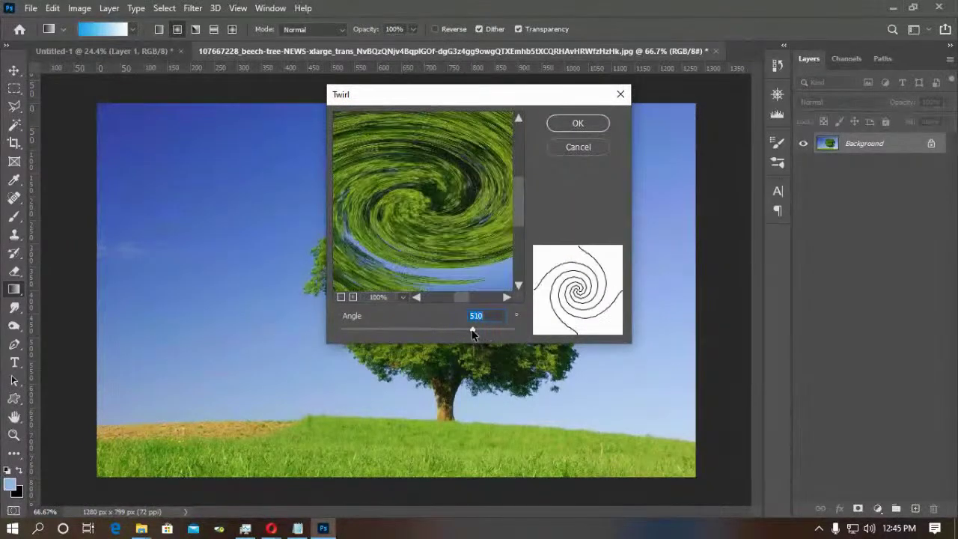
{"action": "left_click", "coordinate": [577, 124]}
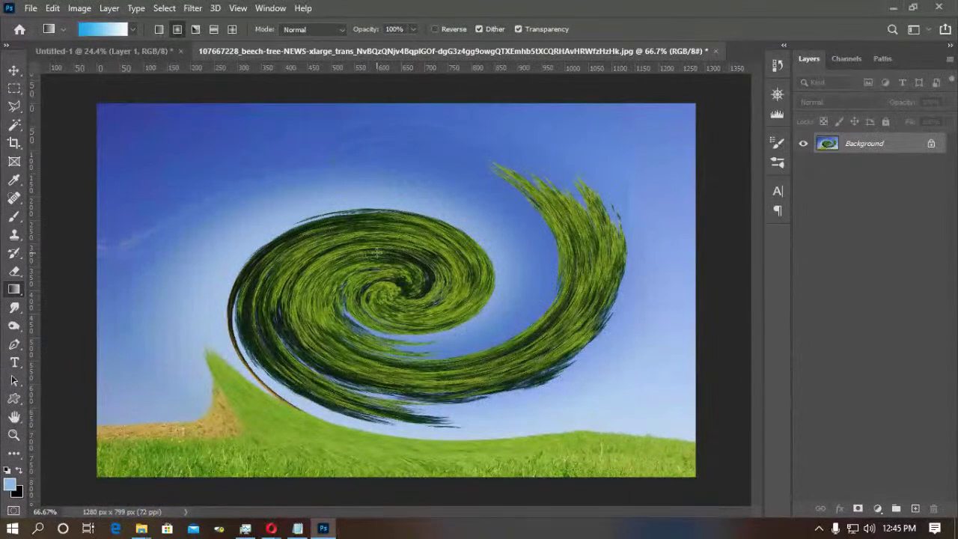
{"action": "key", "text": "ctrl+u"}
{"action": "key", "text": "Escape"}
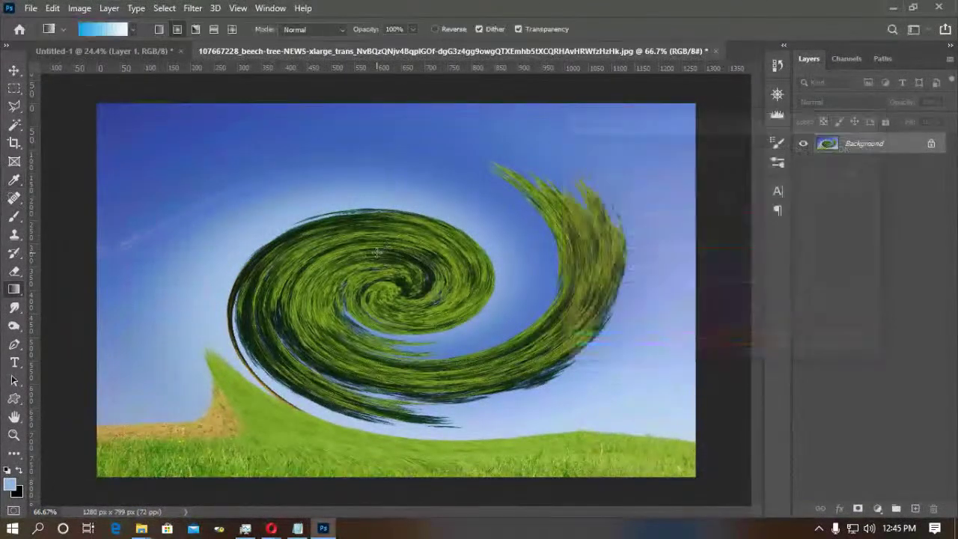
{"action": "key", "text": "ctrl+z"}
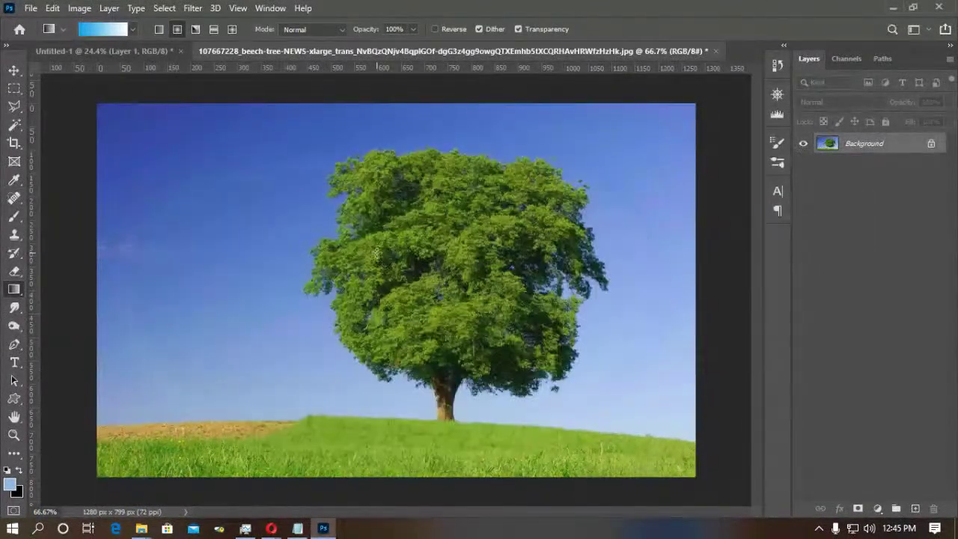
{"action": "left_click", "coordinate": [192, 9]}
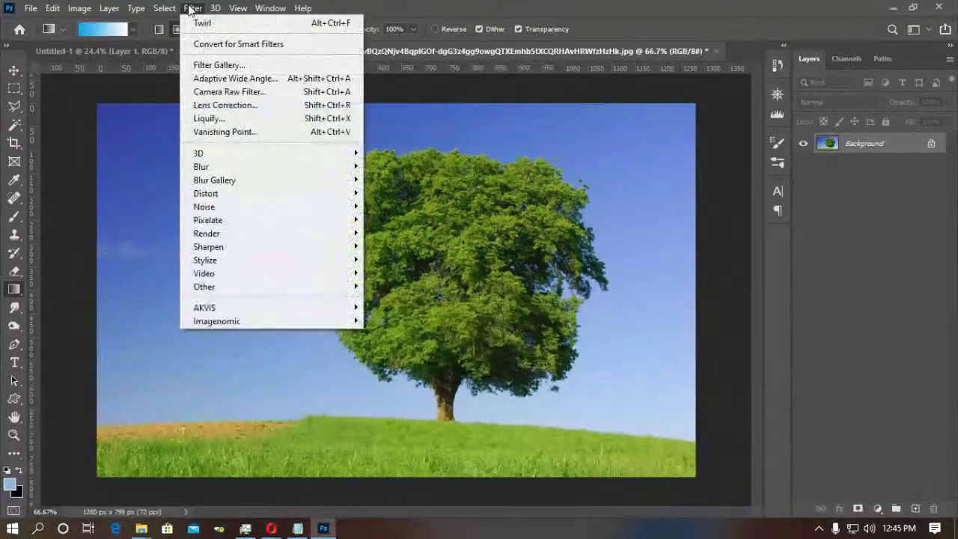
{"action": "mouse_move", "coordinate": [244, 193]}
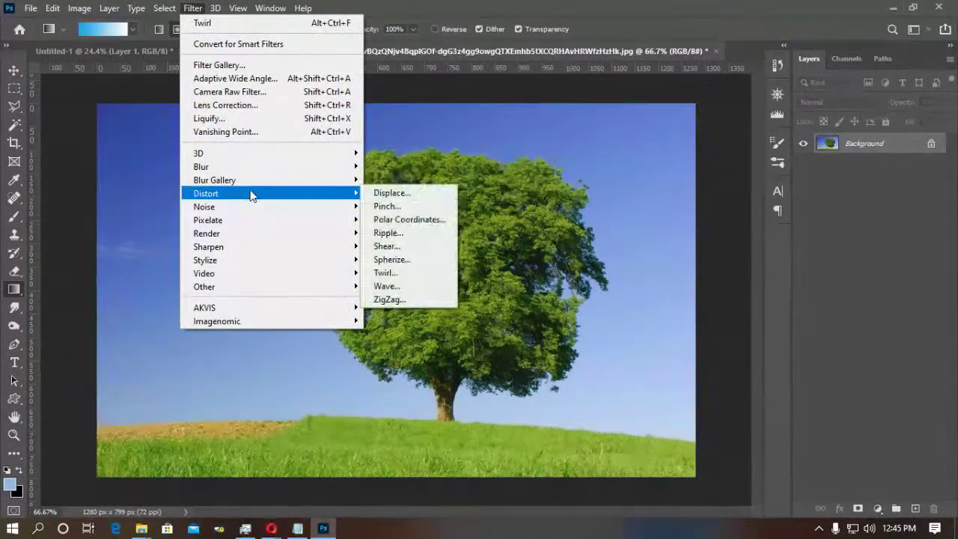
{"action": "left_click", "coordinate": [406, 291]}
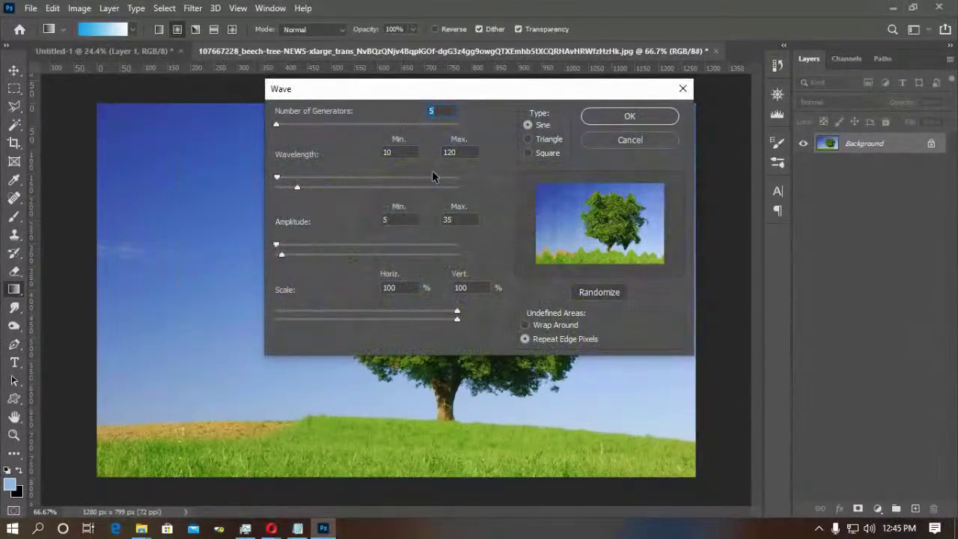
{"action": "mouse_move", "coordinate": [327, 122]}
{"action": "left_mouse_down"}
{"action": "mouse_move", "coordinate": [358, 122]}
{"action": "mouse_move", "coordinate": [342, 124]}
{"action": "left_mouse_up"}
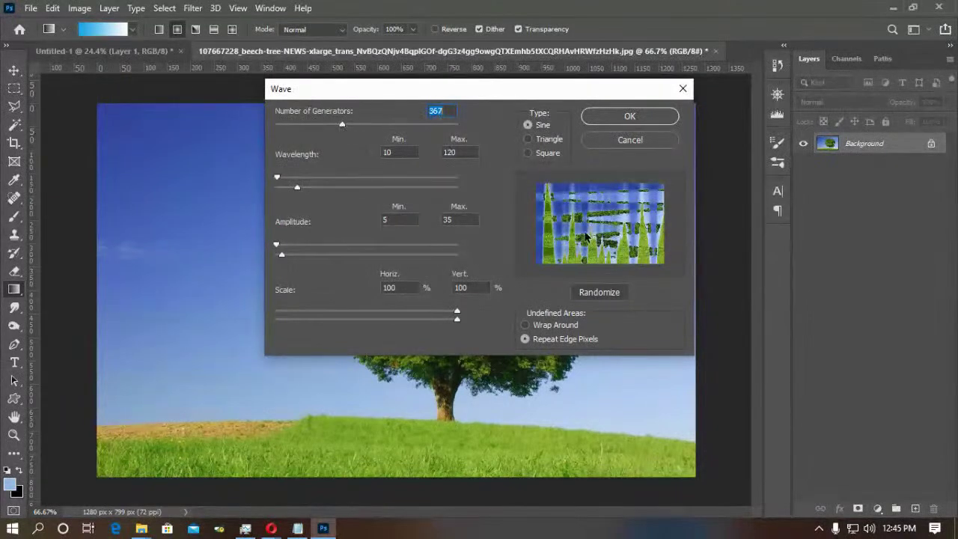
{"action": "left_click_drag", "start_coordinate": [297, 184], "coordinate": [253, 182]}
{"action": "left_click_drag", "start_coordinate": [319, 186], "coordinate": [284, 187]}
{"action": "left_click_drag", "start_coordinate": [276, 245], "coordinate": [321, 248]}
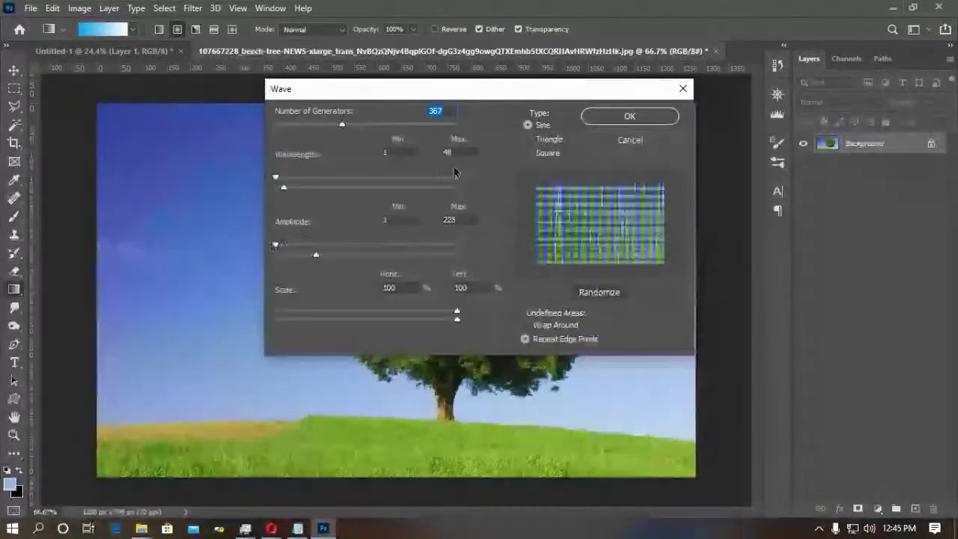
{"action": "left_click", "coordinate": [630, 116]}
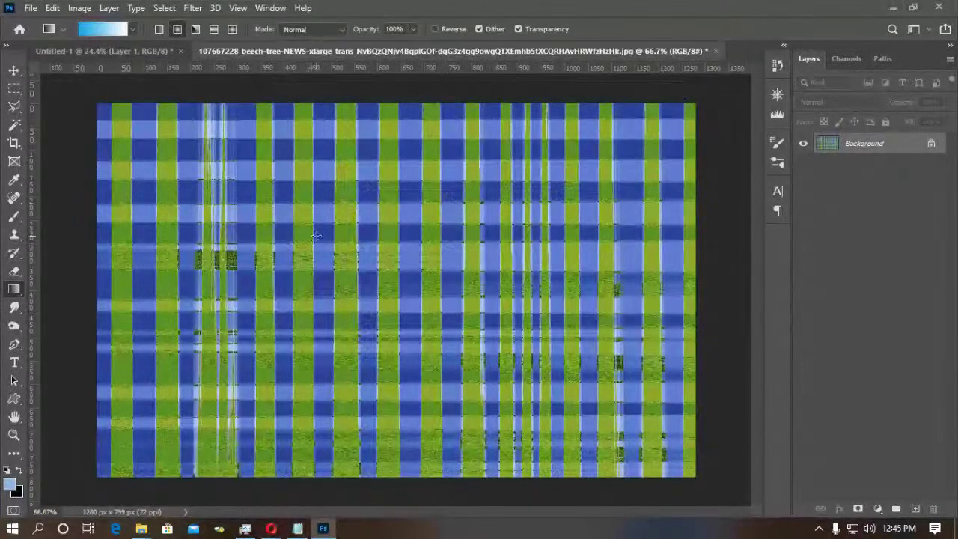
{"action": "key", "text": "ctrl+z"}
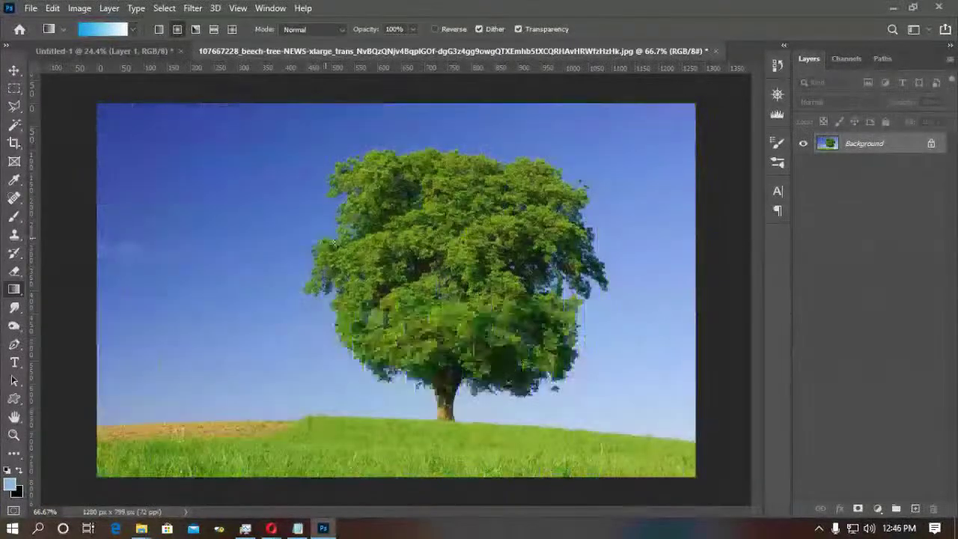
{"action": "mouse_move", "coordinate": [272, 530]}
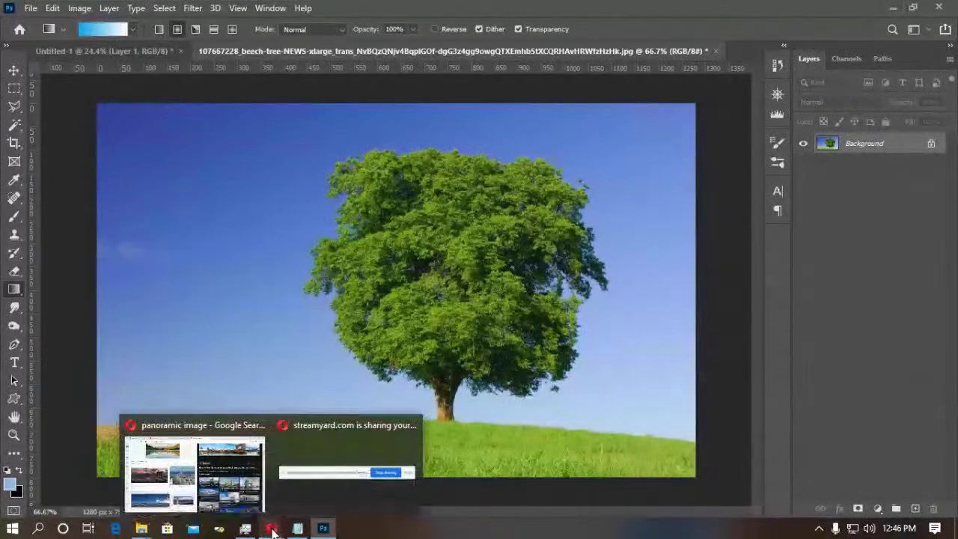
Browse the 3D menu and Imagenomic filters, then bring up the Adobe Photoshop Advanced folder window.
{"action": "left_click", "coordinate": [215, 8]}
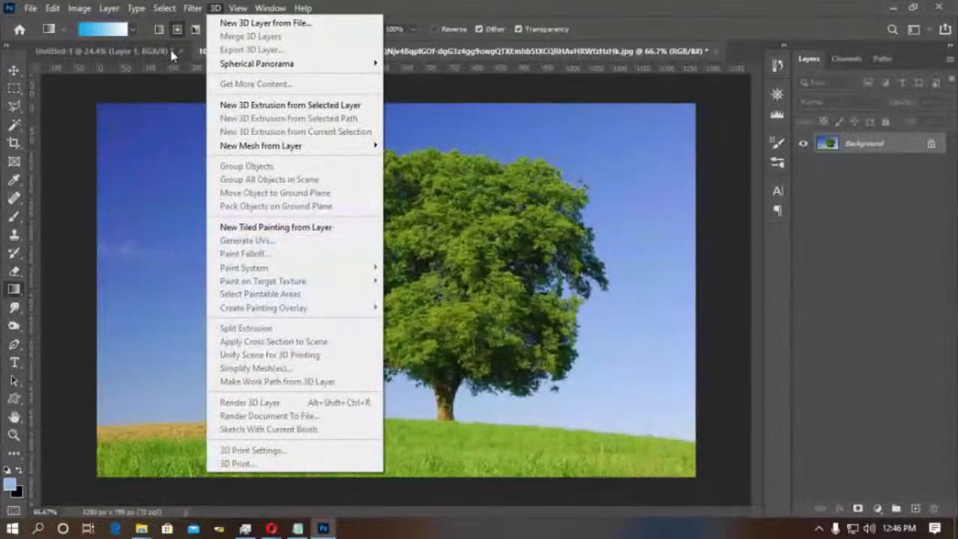
{"action": "mouse_move", "coordinate": [193, 8]}
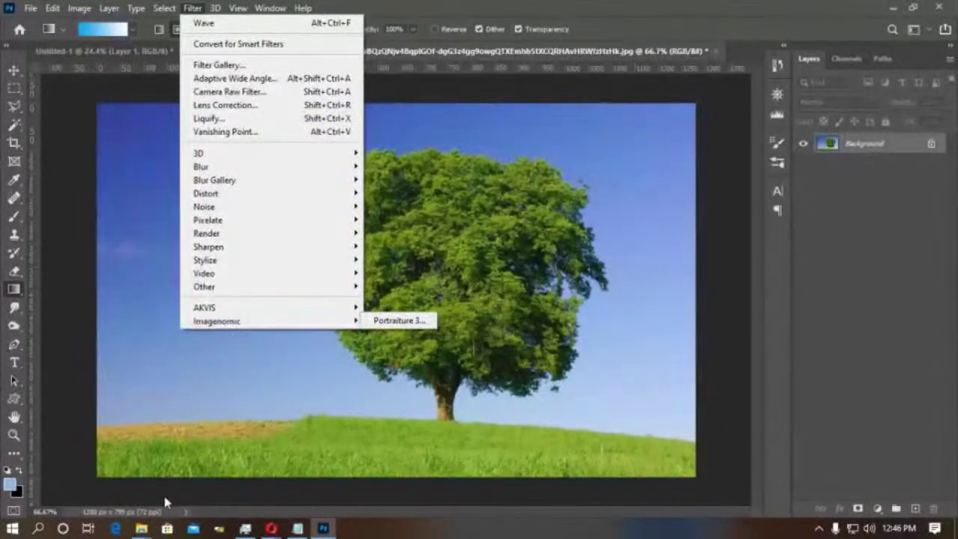
{"action": "left_click", "coordinate": [165, 503]}
{"action": "left_click", "coordinate": [141, 528]}
{"action": "left_click", "coordinate": [214, 466]}
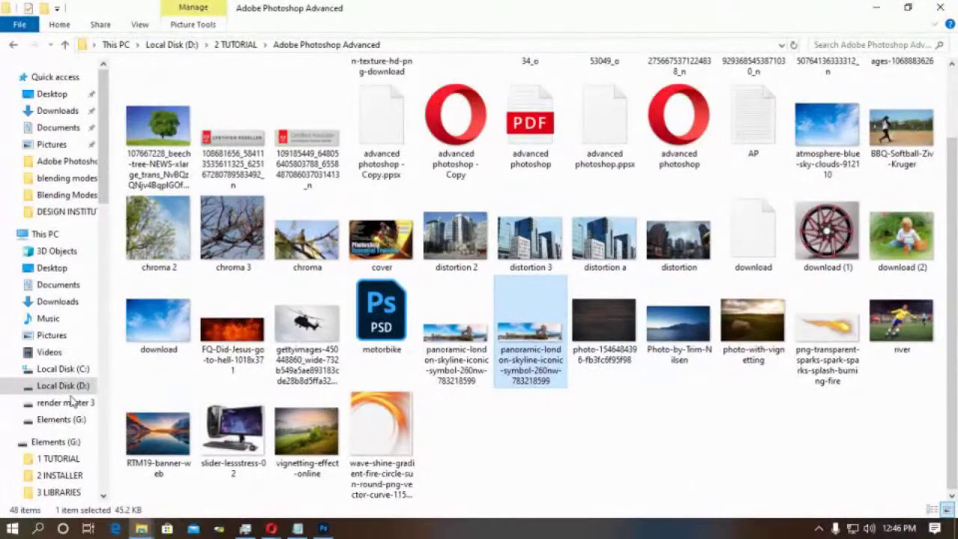
Search the render master 3 drive for 'flo' in File Explorer.
{"action": "mouse_move", "coordinate": [142, 529]}
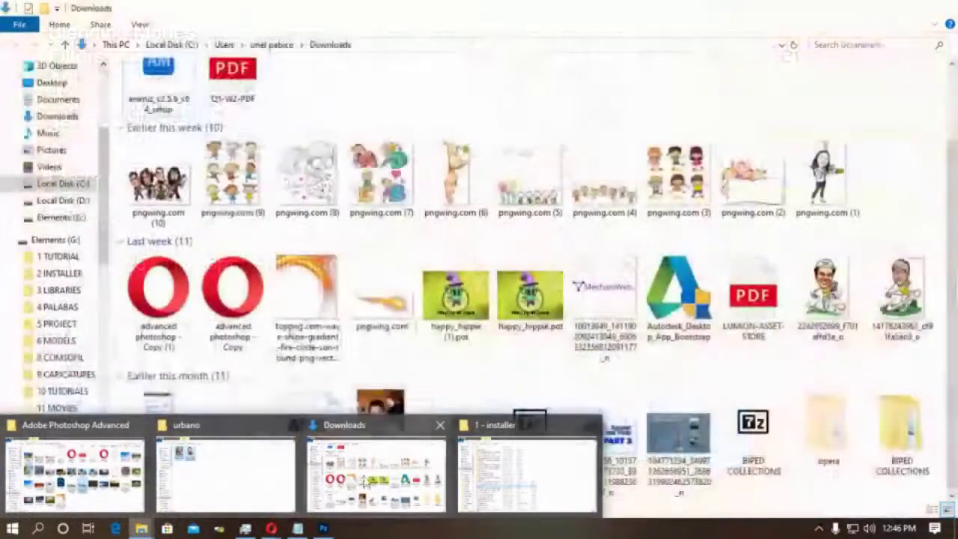
{"action": "left_click", "coordinate": [365, 479]}
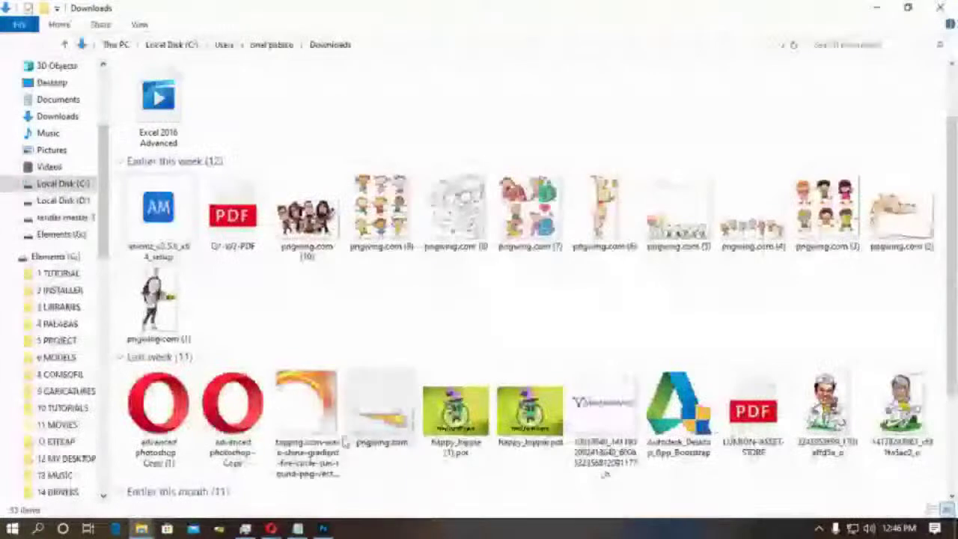
{"action": "left_click", "coordinate": [71, 218]}
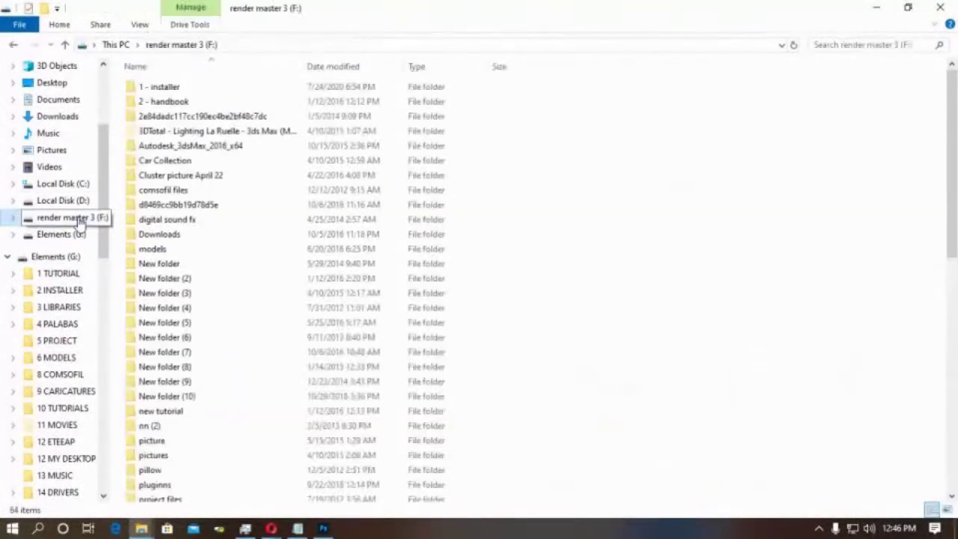
{"action": "left_click", "coordinate": [851, 43]}
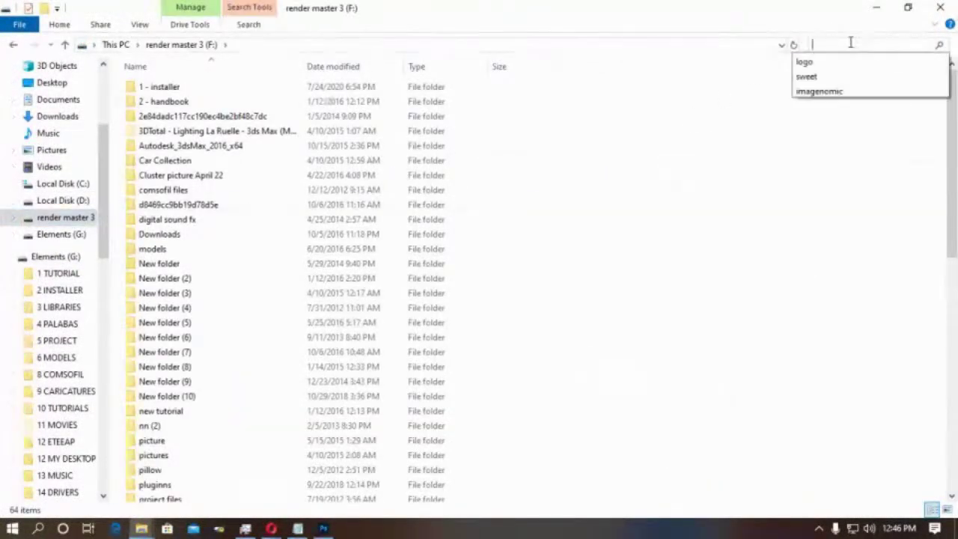
{"action": "type", "text": "flood"}
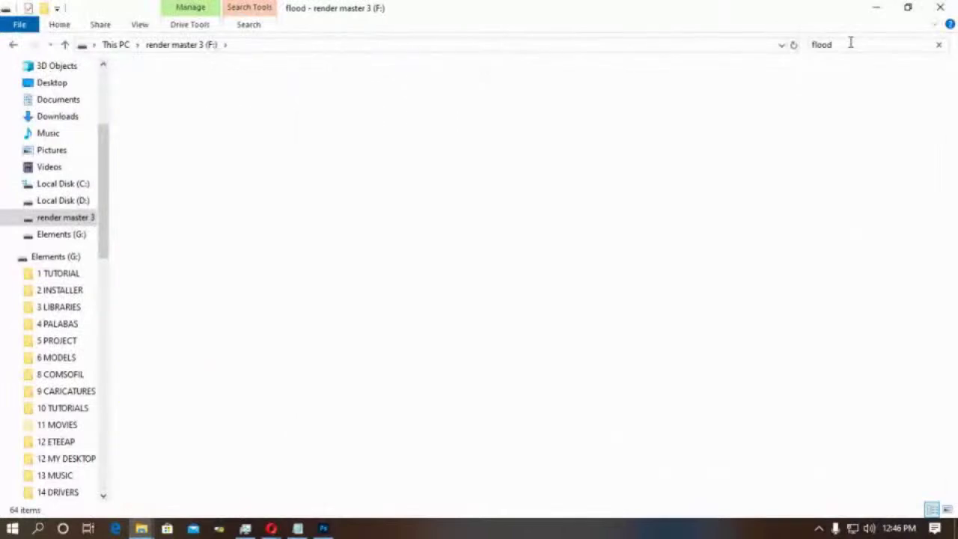
Glance at Photoshop's Filter menu, then return to the flood search results.
{"action": "left_click", "coordinate": [324, 528]}
{"action": "left_click", "coordinate": [193, 9]}
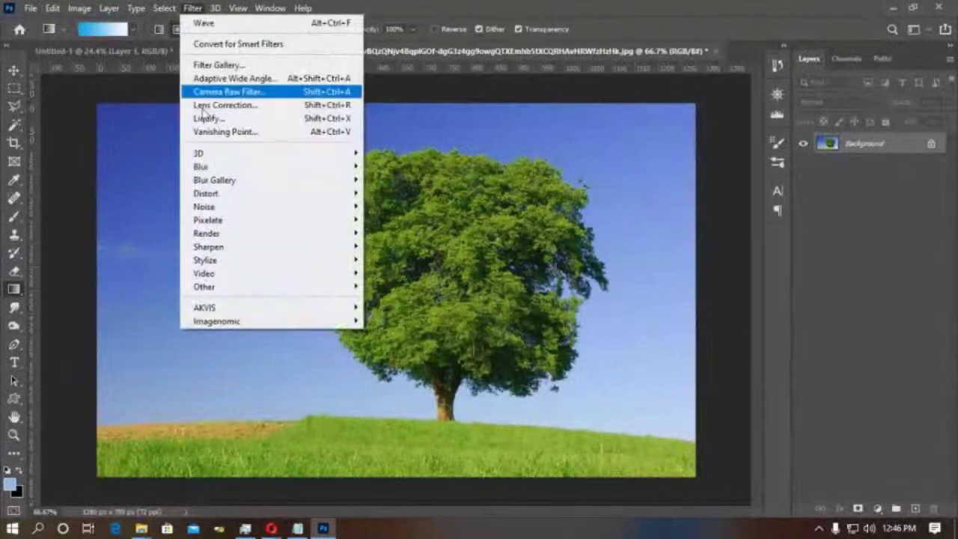
{"action": "mouse_move", "coordinate": [229, 210]}
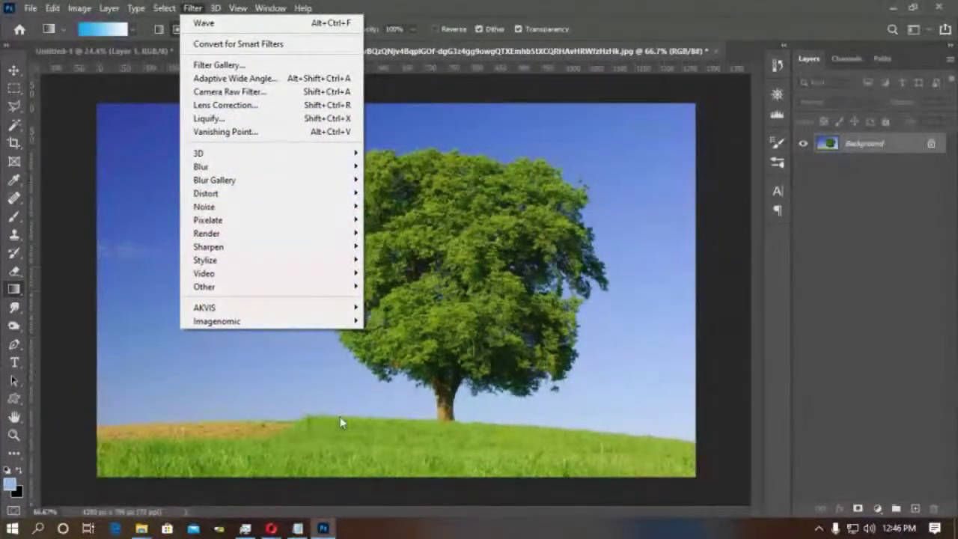
{"action": "left_click", "coordinate": [141, 528]}
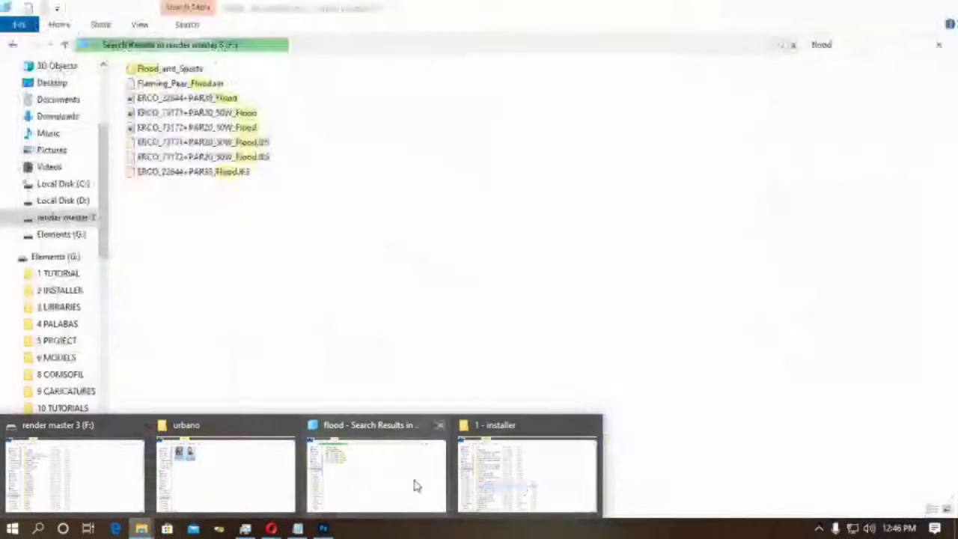
{"action": "left_click", "coordinate": [415, 485]}
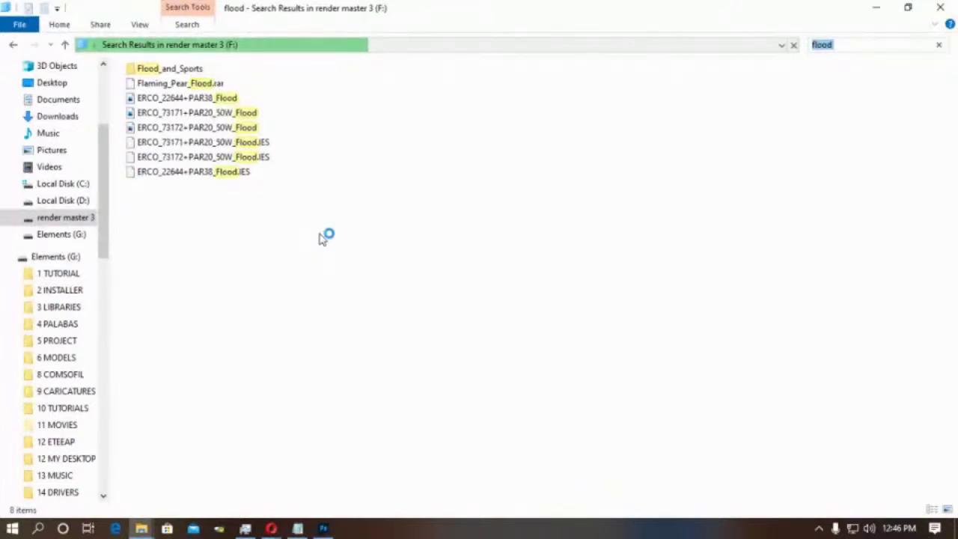
{"action": "mouse_move", "coordinate": [324, 530]}
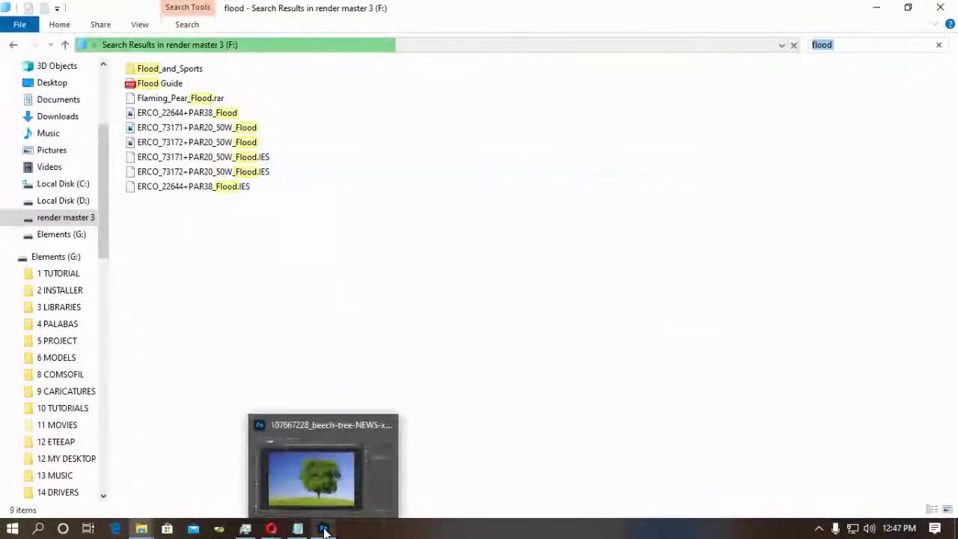
Open the Flood Guide PDF's file location, go back to the results, and return to Photoshop.
{"action": "left_click", "coordinate": [169, 84]}
{"action": "right_click", "coordinate": [167, 87]}
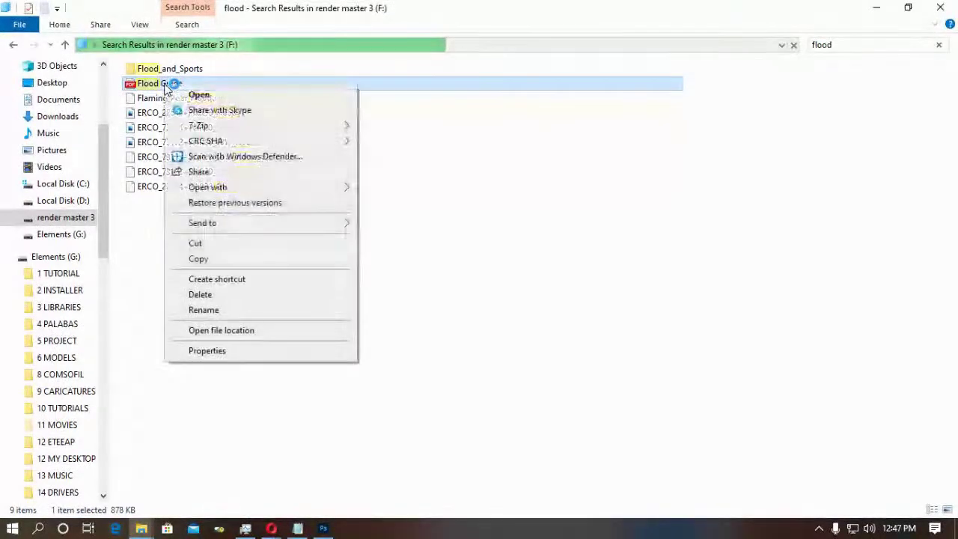
{"action": "left_click", "coordinate": [240, 331]}
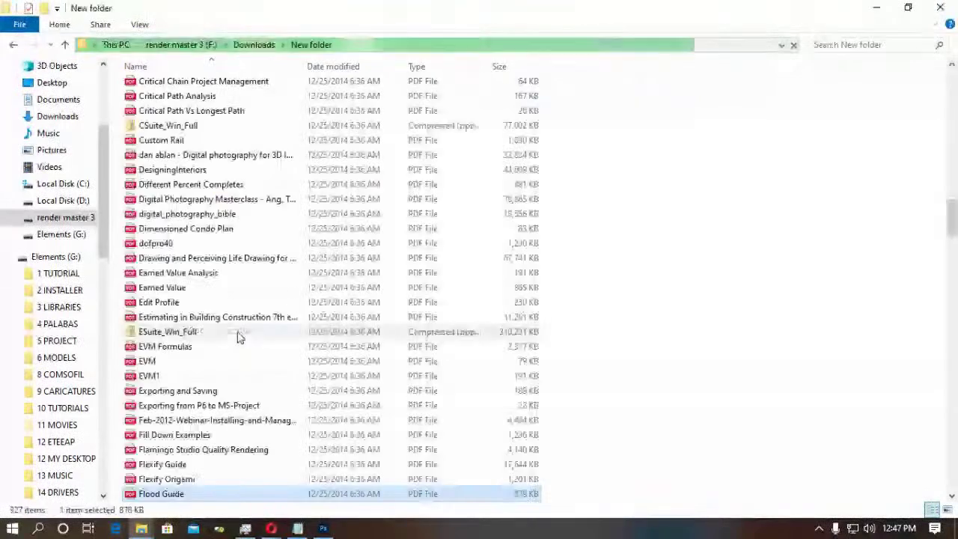
{"action": "scroll", "coordinate": [561, 320], "scroll_direction": "down", "scroll_amount": 2}
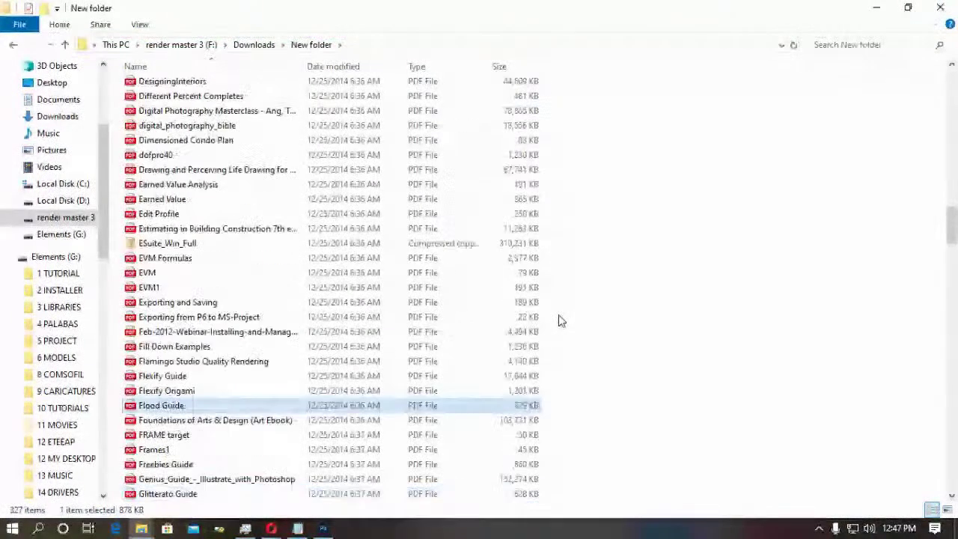
{"action": "scroll", "coordinate": [561, 321], "scroll_direction": "up", "scroll_amount": 5}
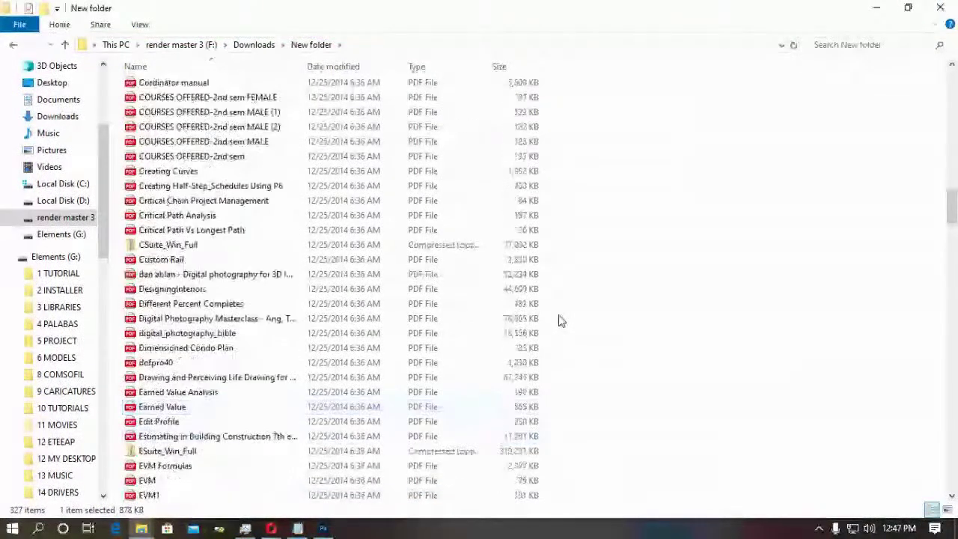
{"action": "left_click", "coordinate": [11, 47]}
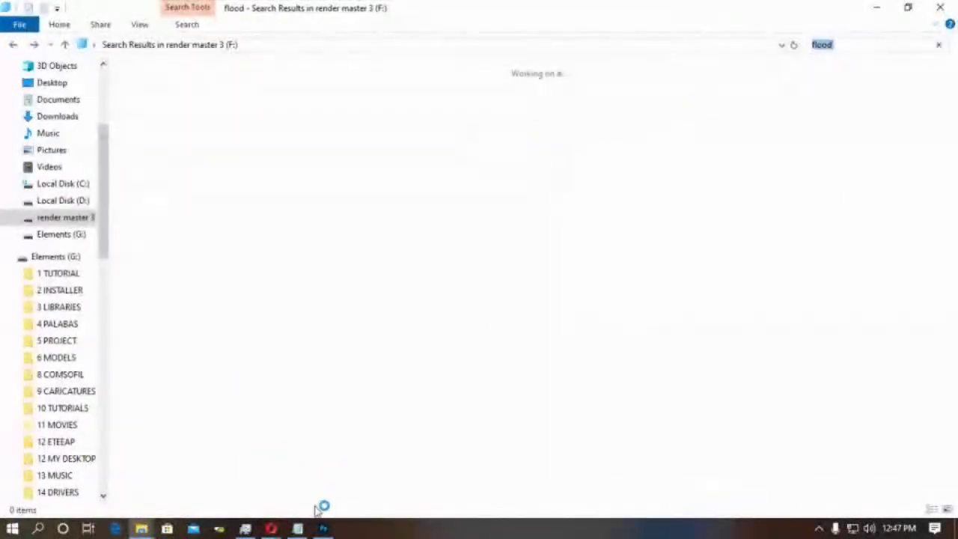
{"action": "left_click", "coordinate": [323, 528]}
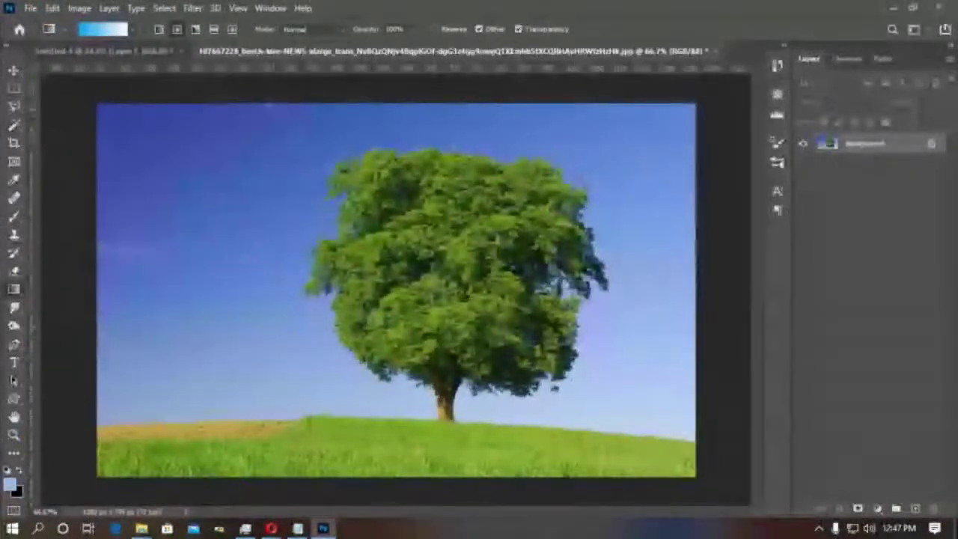
{"action": "left_click", "coordinate": [193, 7]}
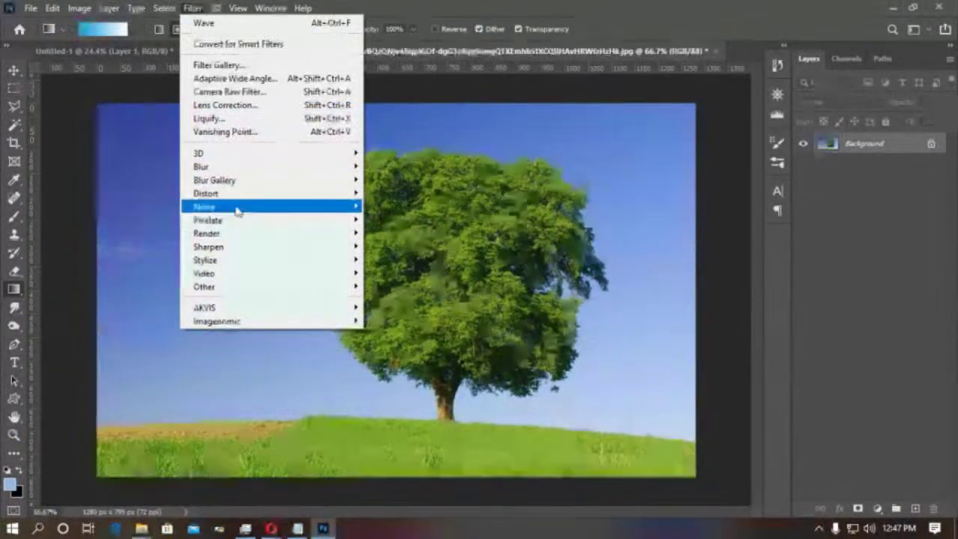
{"action": "mouse_move", "coordinate": [235, 191]}
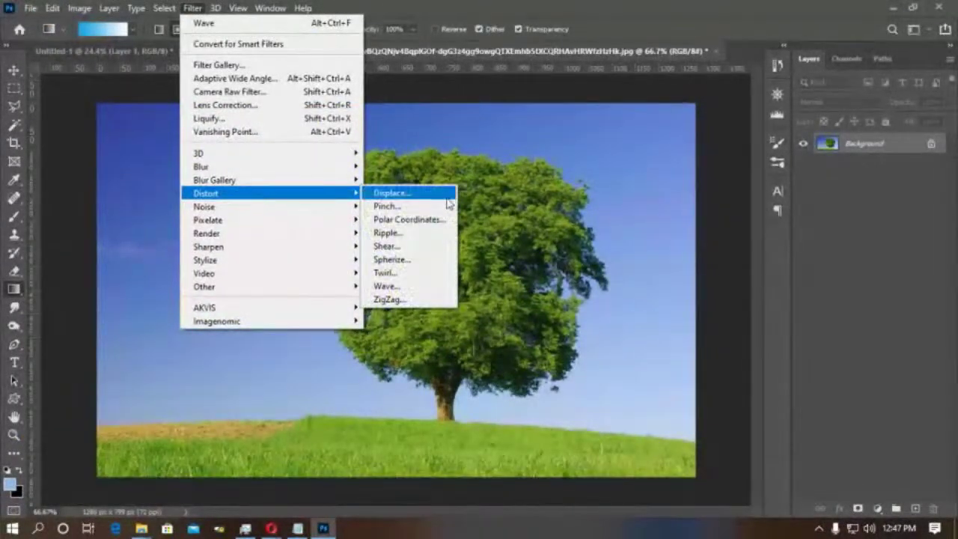
{"action": "left_click", "coordinate": [387, 299]}
{"action": "left_click_drag", "start_coordinate": [444, 319], "coordinate": [465, 315]}
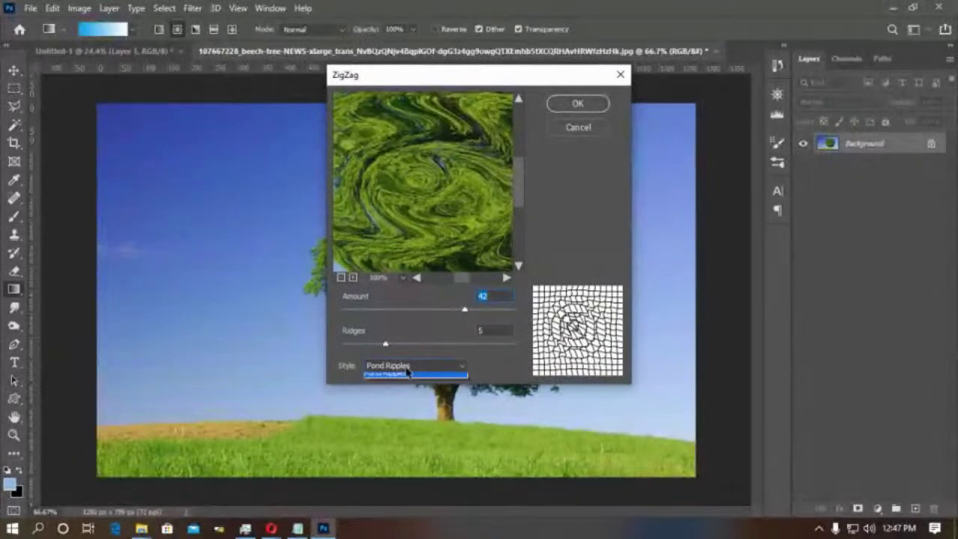
{"action": "left_click", "coordinate": [404, 380]}
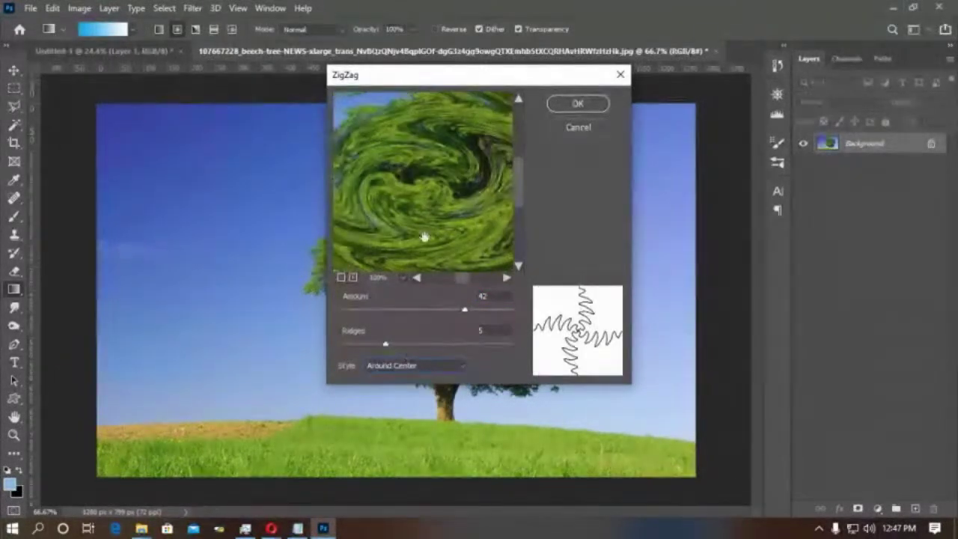
{"action": "left_click", "coordinate": [587, 106]}
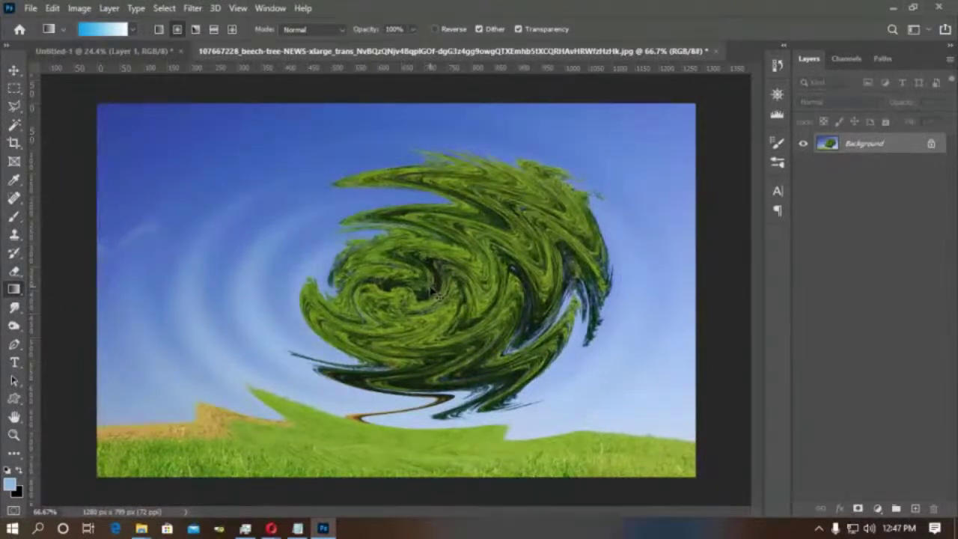
{"action": "key", "text": "ctrl+z"}
{"action": "mouse_move", "coordinate": [147, 532]}
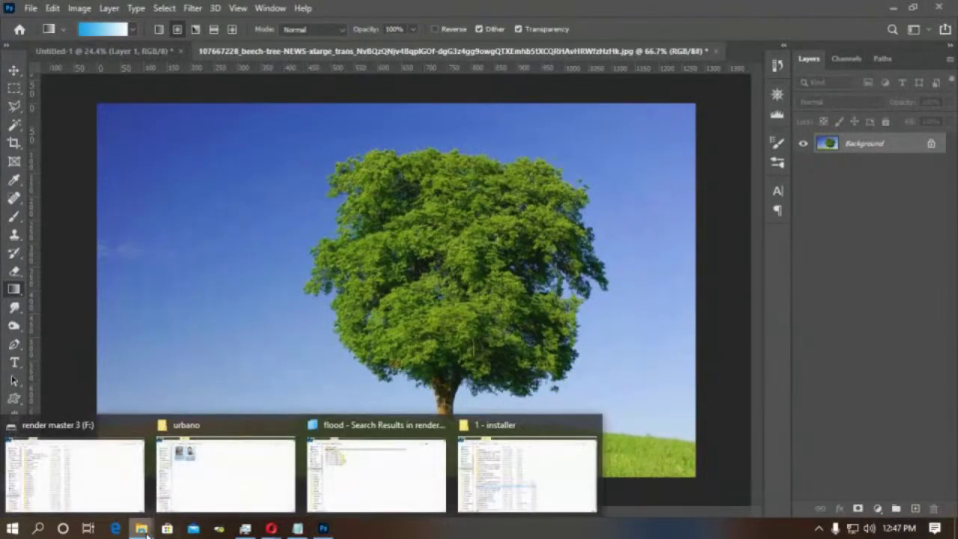
Copy Flaming_Pear_Flood.rar from its file location onto the Desktop.
{"action": "left_click", "coordinate": [362, 485]}
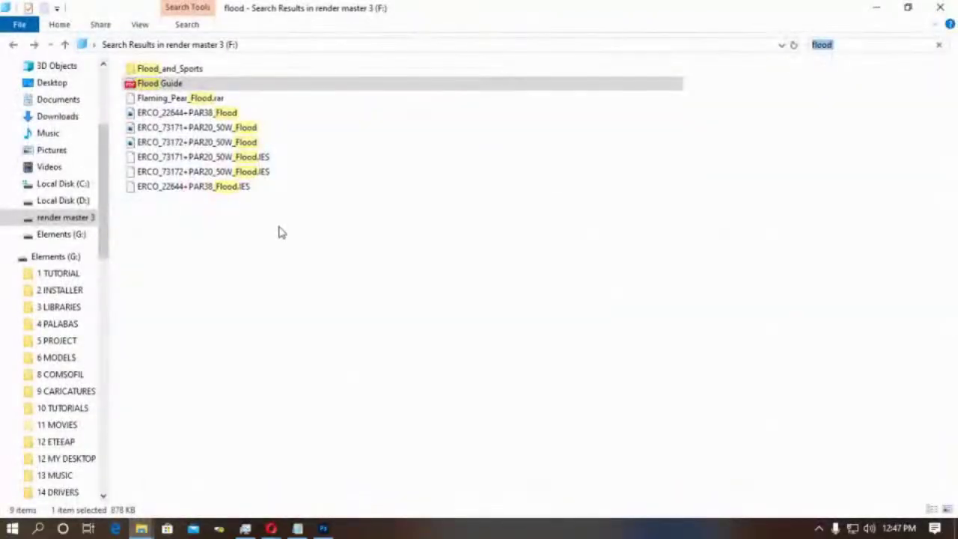
{"action": "left_click", "coordinate": [300, 273]}
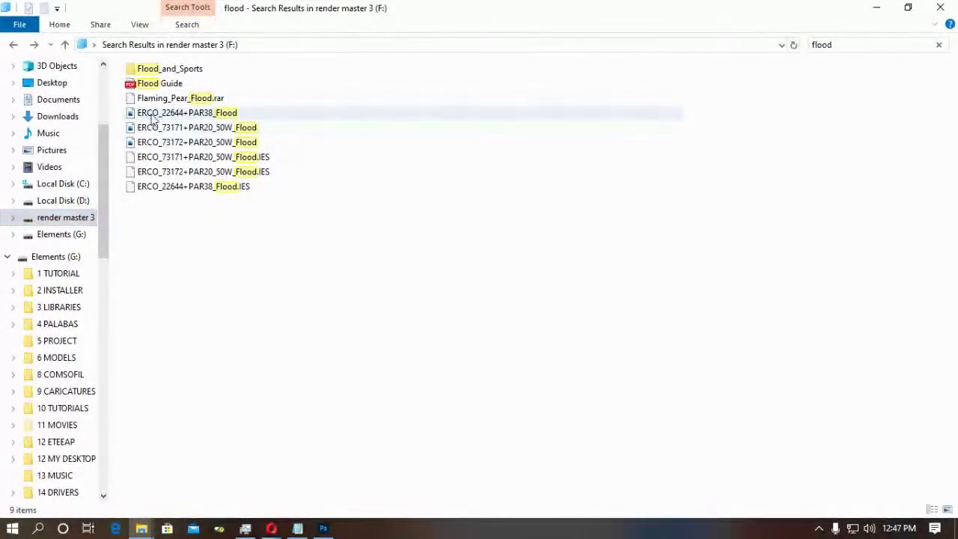
{"action": "left_click", "coordinate": [169, 103]}
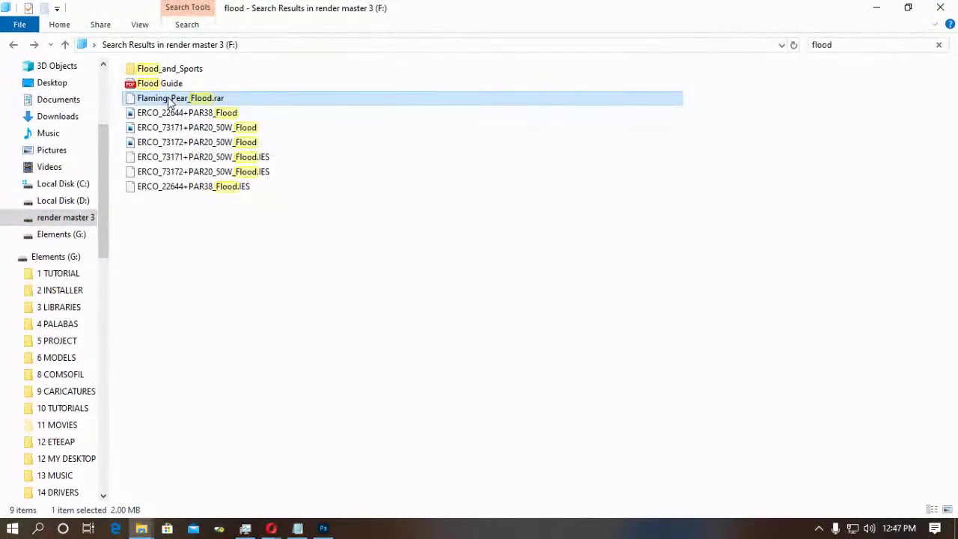
{"action": "right_click", "coordinate": [169, 103]}
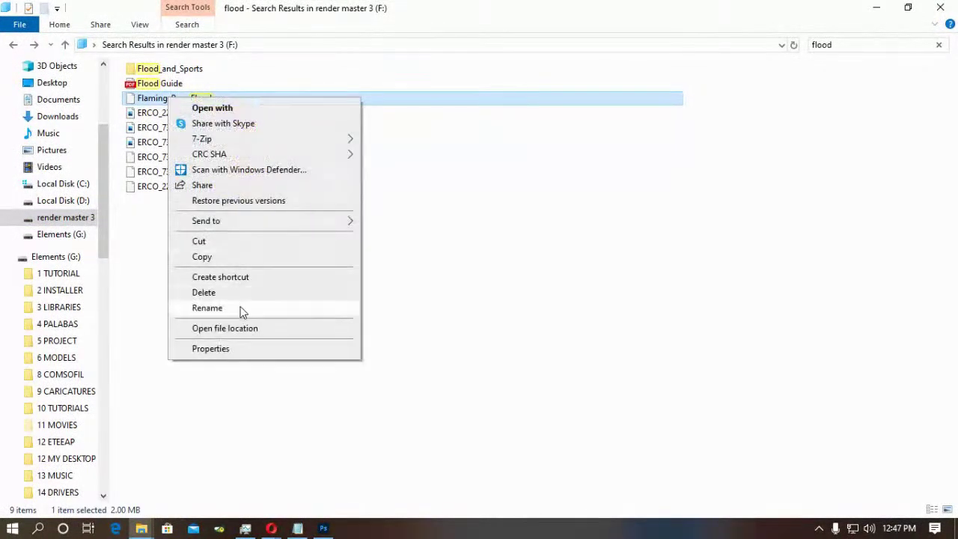
{"action": "left_click", "coordinate": [247, 333]}
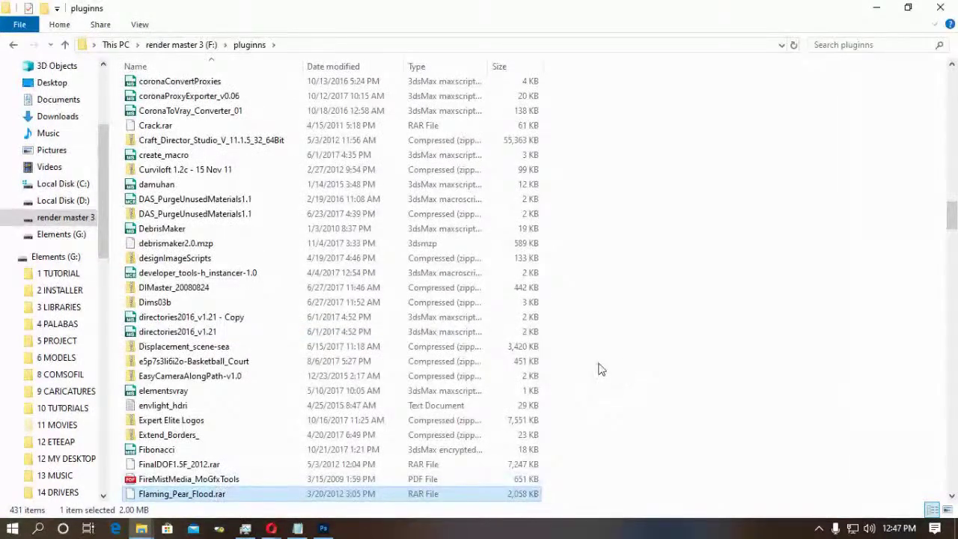
{"action": "left_click", "coordinate": [49, 82]}
{"action": "right_click", "coordinate": [274, 260]}
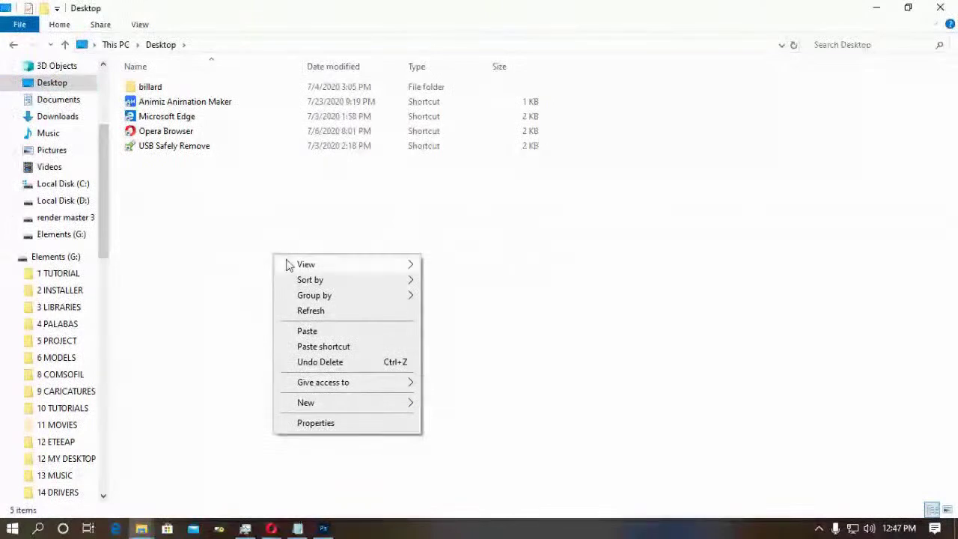
{"action": "left_click", "coordinate": [326, 331]}
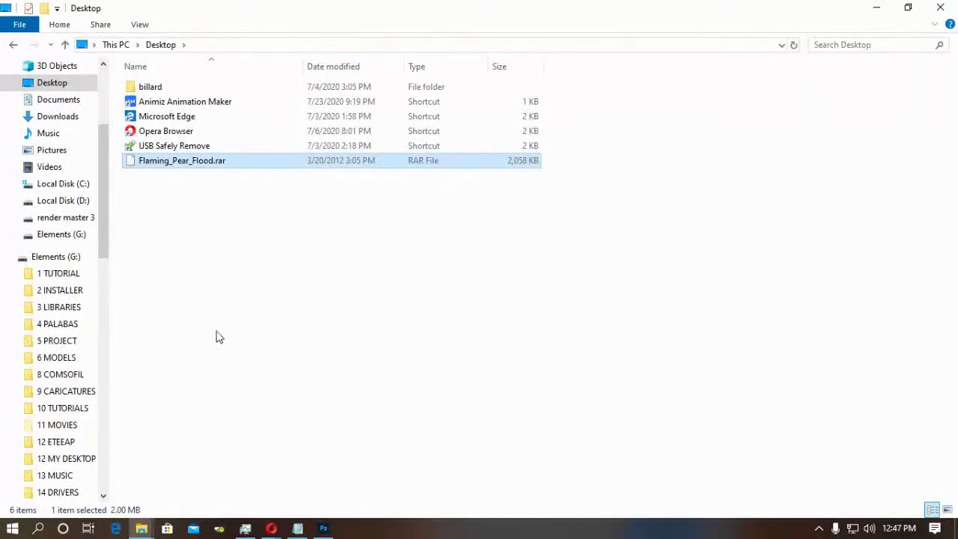
Open the rar with 7-Zip and extract the FPF140 folder onto the Desktop.
{"action": "left_click", "coordinate": [124, 220]}
{"action": "left_click", "coordinate": [193, 166]}
{"action": "right_click", "coordinate": [193, 166]}
{"action": "mouse_move", "coordinate": [258, 206]}
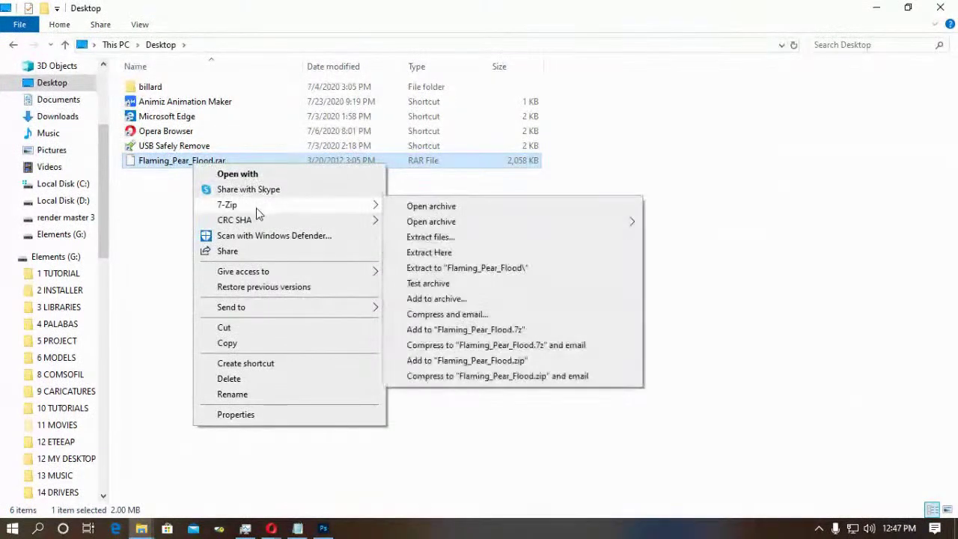
{"action": "left_click", "coordinate": [461, 209]}
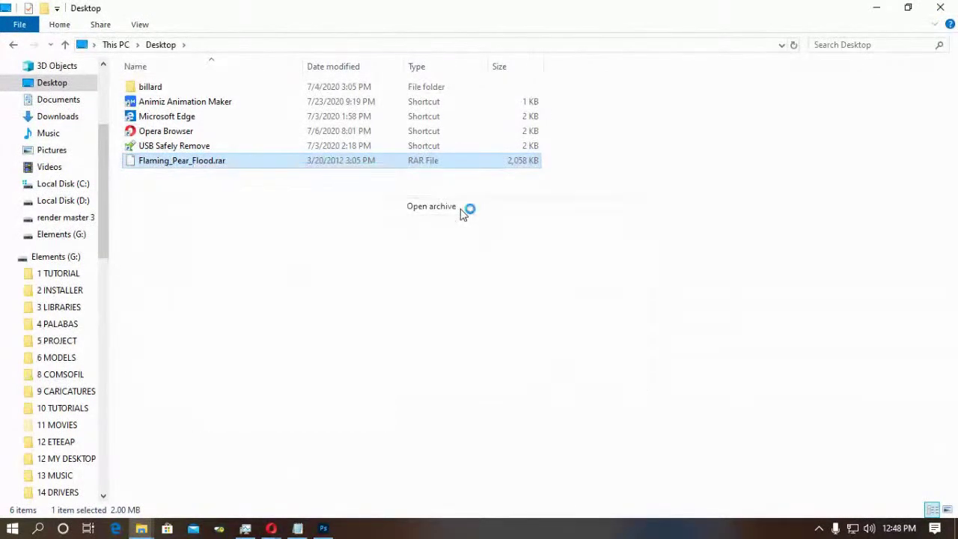
{"action": "left_click_drag", "start_coordinate": [469, 288], "coordinate": [275, 282]}
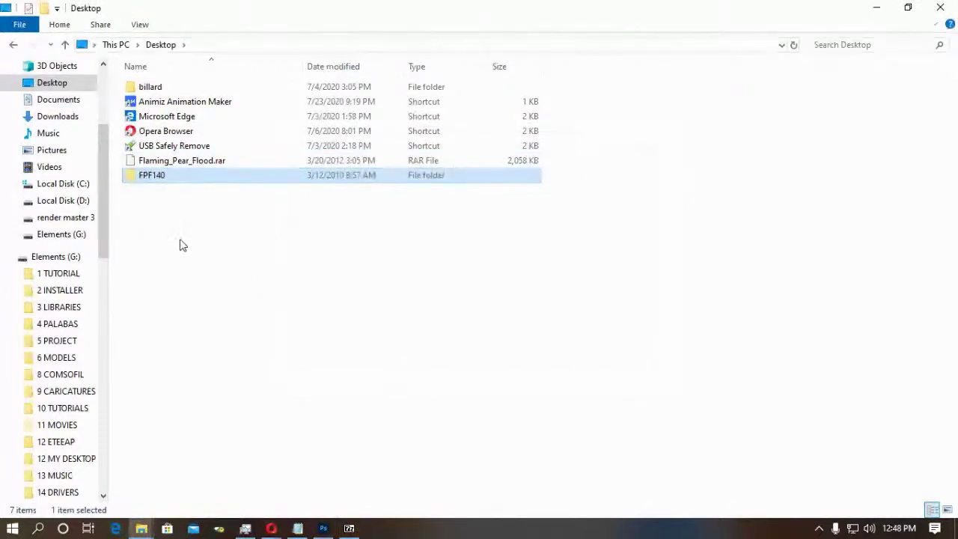
In FPF140\FPF140\Flood, select Flood presets, images, Flood Guide and Flood-140 64bit.
{"action": "double_click", "coordinate": [150, 180]}
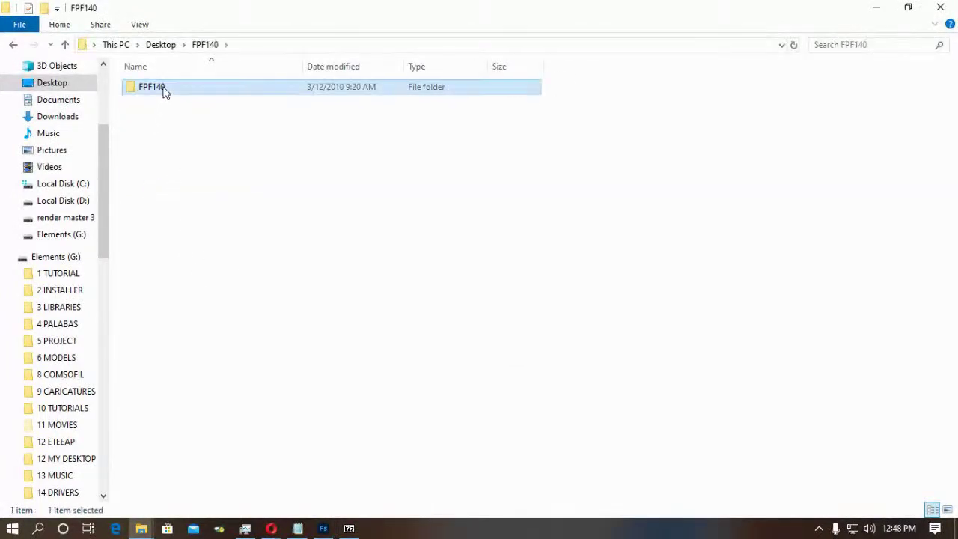
{"action": "double_click", "coordinate": [165, 90]}
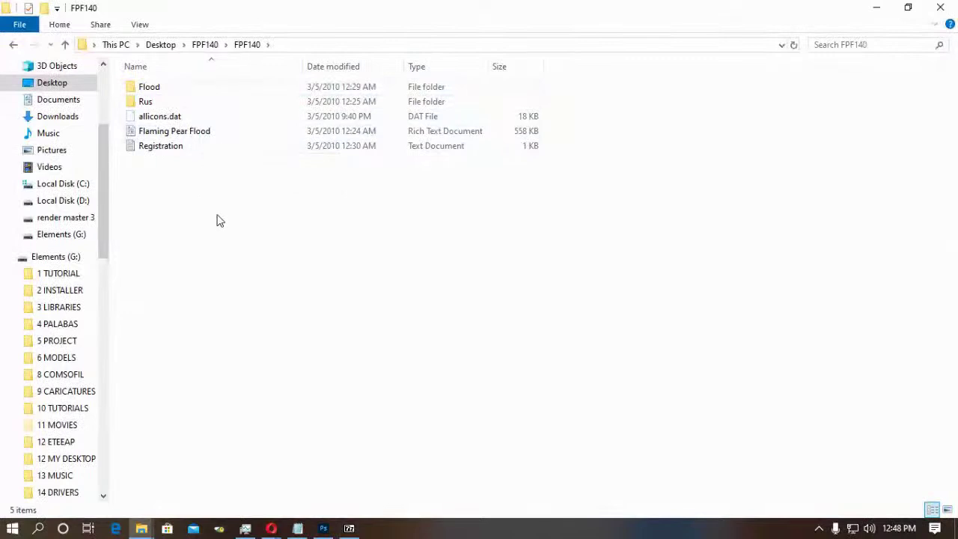
{"action": "double_click", "coordinate": [160, 90]}
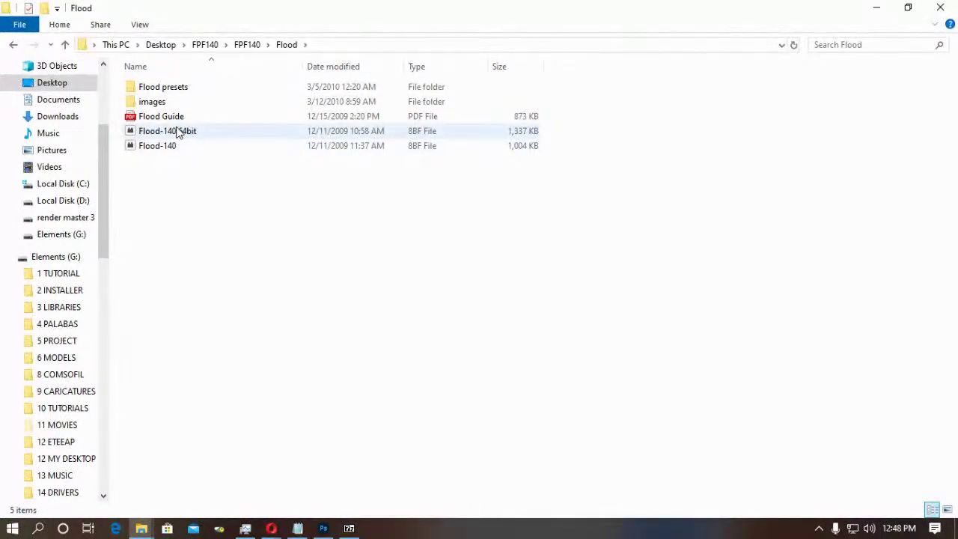
{"action": "left_click", "coordinate": [192, 133]}
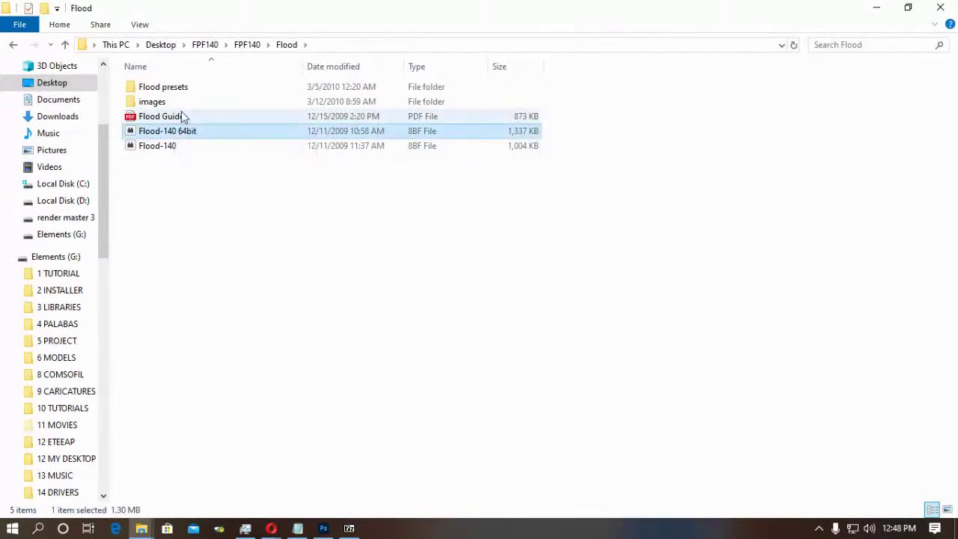
{"action": "left_click", "coordinate": [174, 92], "text": "shift"}
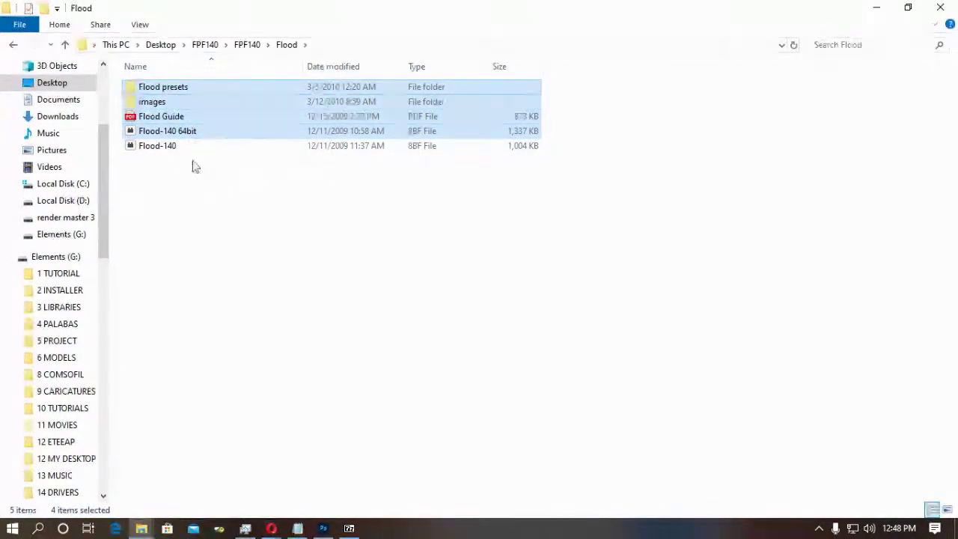
{"action": "left_click", "coordinate": [177, 146]}
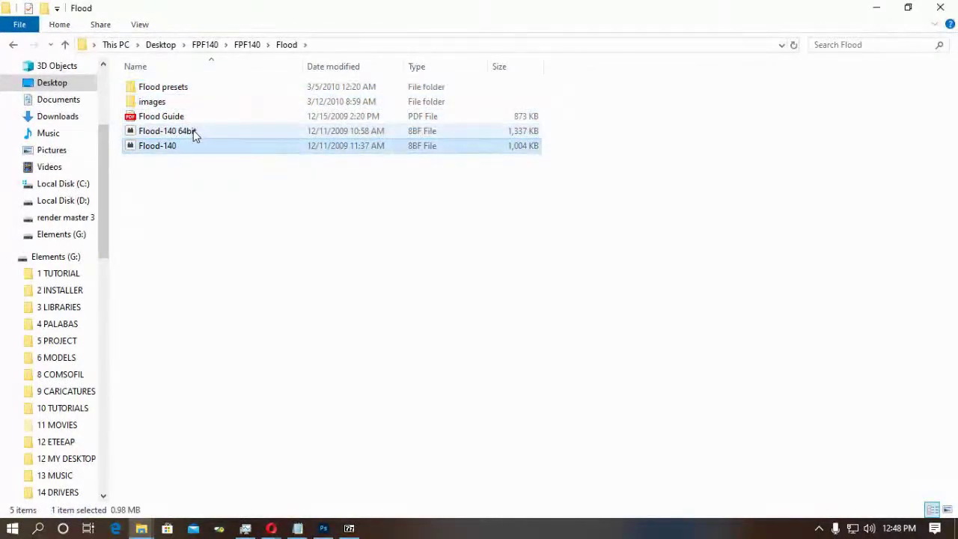
{"action": "left_click", "coordinate": [189, 132]}
{"action": "left_click", "coordinate": [182, 92], "text": "shift"}
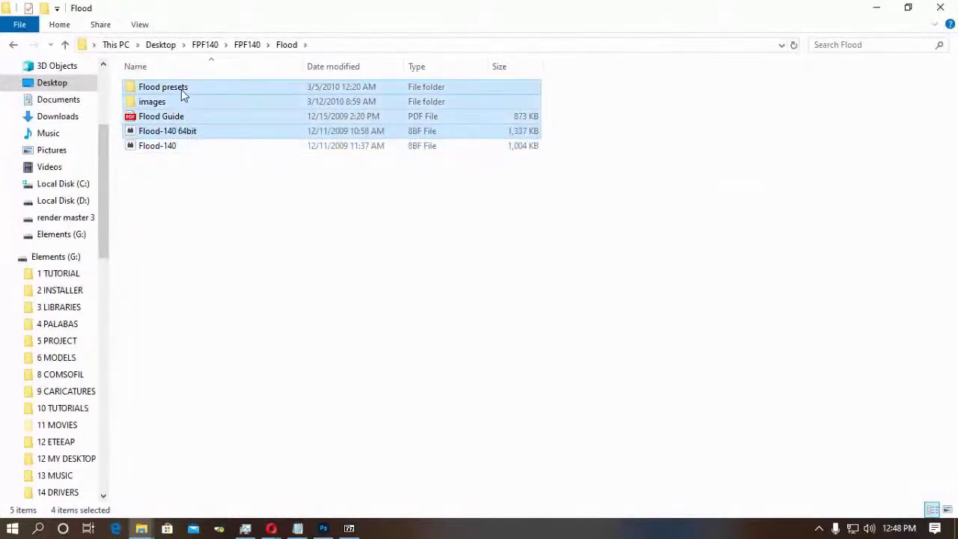
Paste the Flood files into C:\Program Files\Adobe\Adobe Photoshop 2020\Plug-ins, allowing access.
{"action": "left_click", "coordinate": [75, 186]}
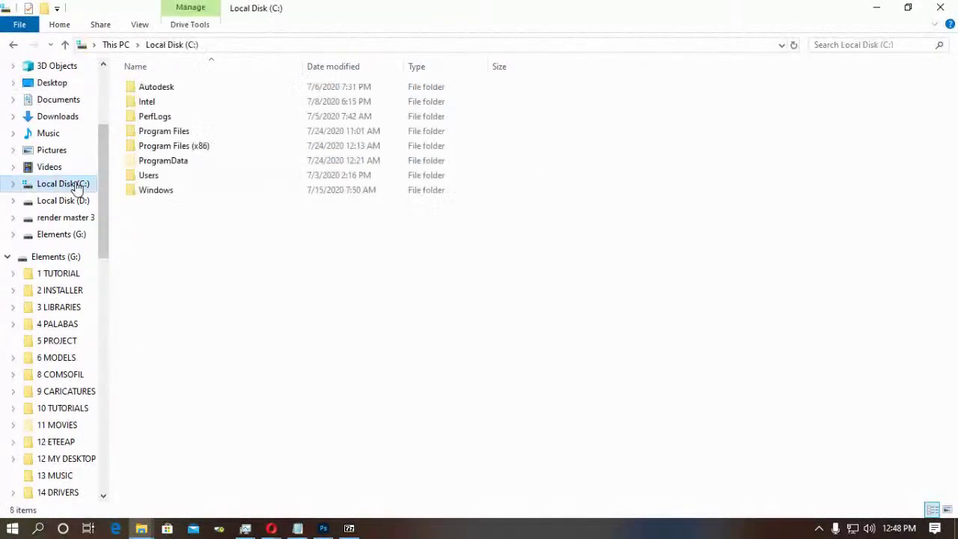
{"action": "double_click", "coordinate": [177, 134]}
{"action": "double_click", "coordinate": [171, 103]}
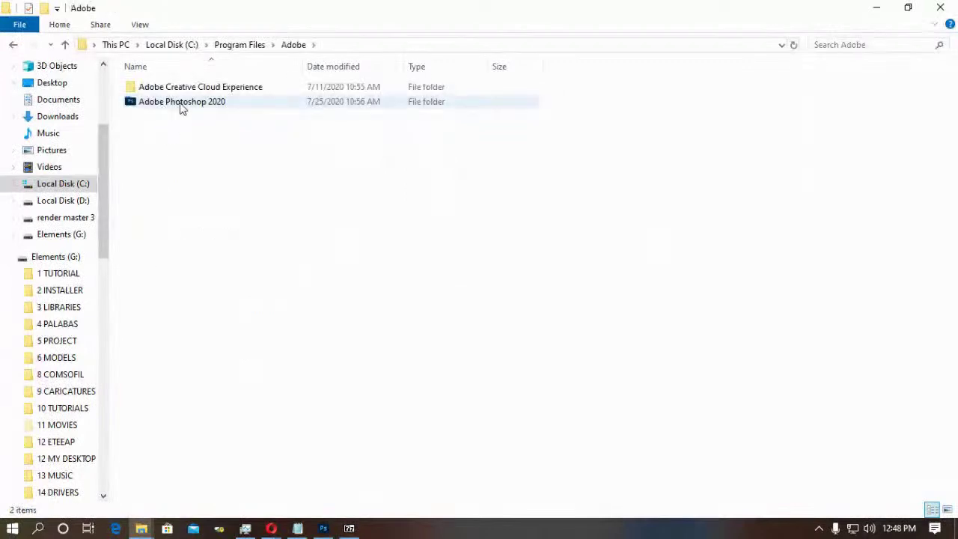
{"action": "double_click", "coordinate": [182, 102]}
{"action": "double_click", "coordinate": [165, 161]}
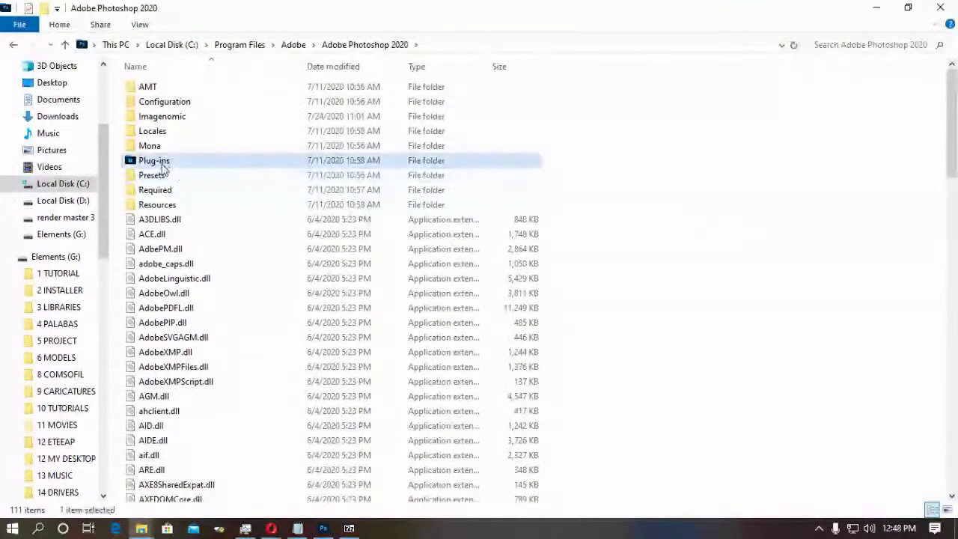
{"action": "right_click", "coordinate": [213, 222]}
{"action": "left_click", "coordinate": [274, 317]}
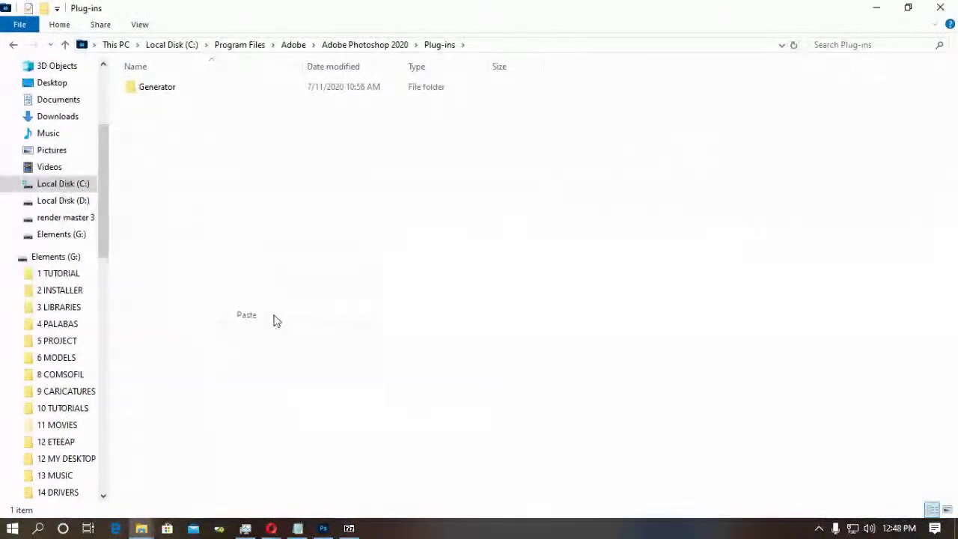
{"action": "left_click", "coordinate": [441, 199]}
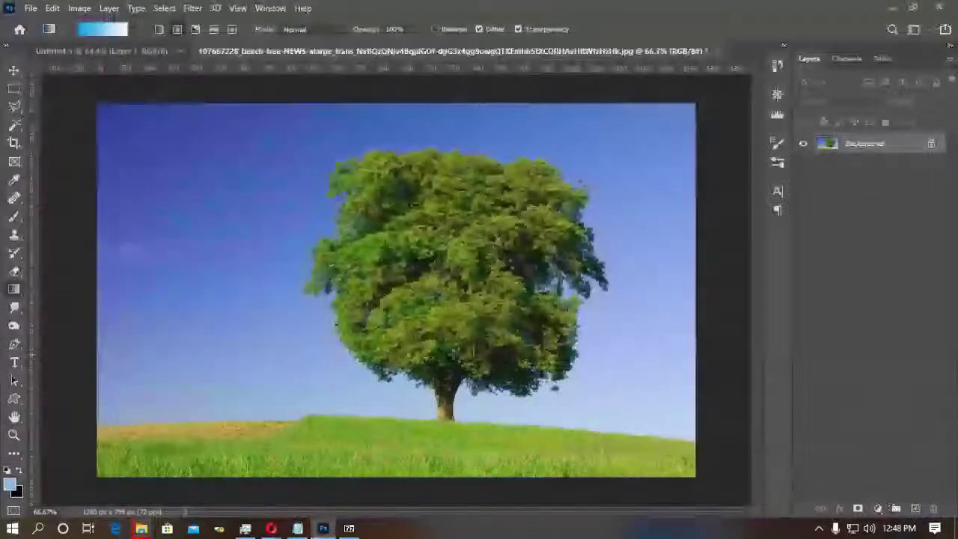
Quit Photoshop discarding the tree photo and Untitled-1, and grant administrator permission to finish copying.
{"action": "left_click", "coordinate": [939, 7]}
{"action": "left_click", "coordinate": [479, 216]}
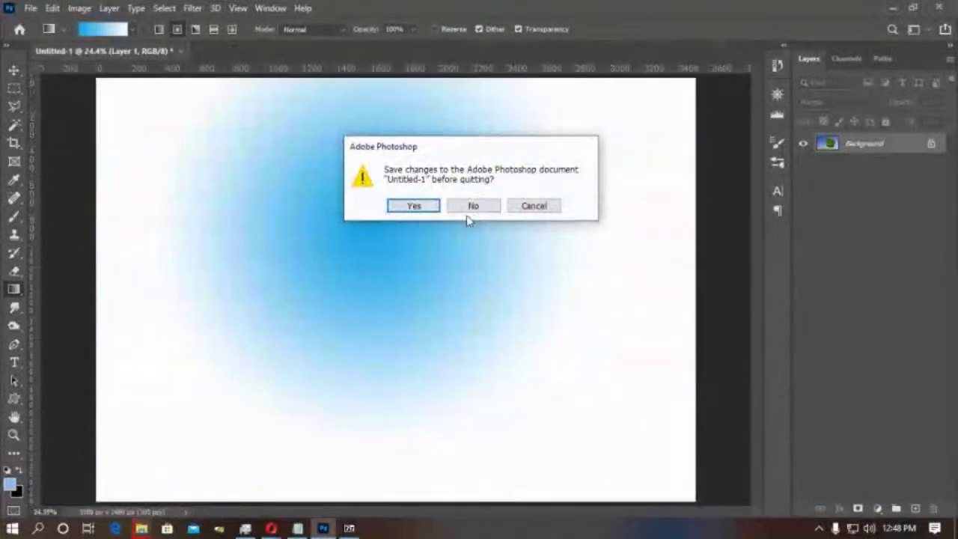
{"action": "left_click", "coordinate": [471, 206]}
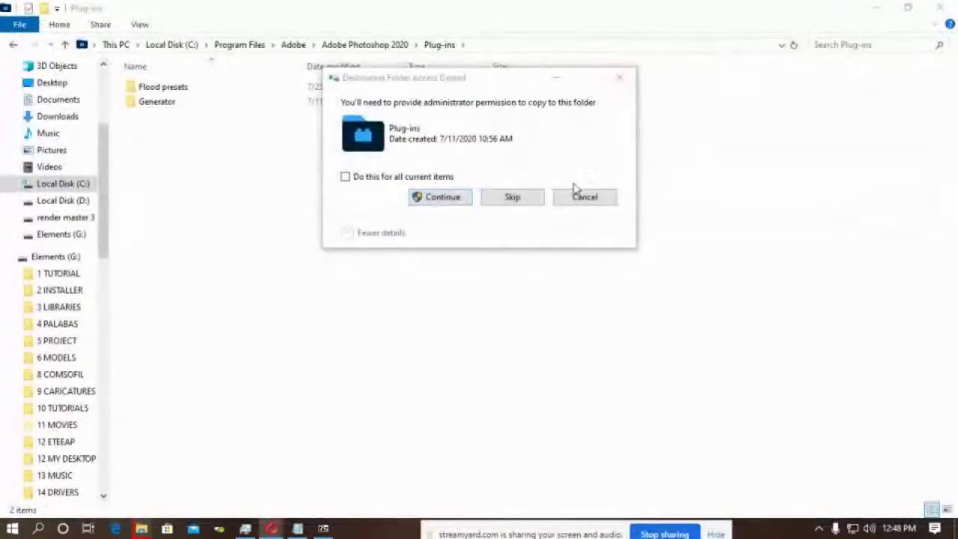
{"action": "left_click", "coordinate": [449, 199]}
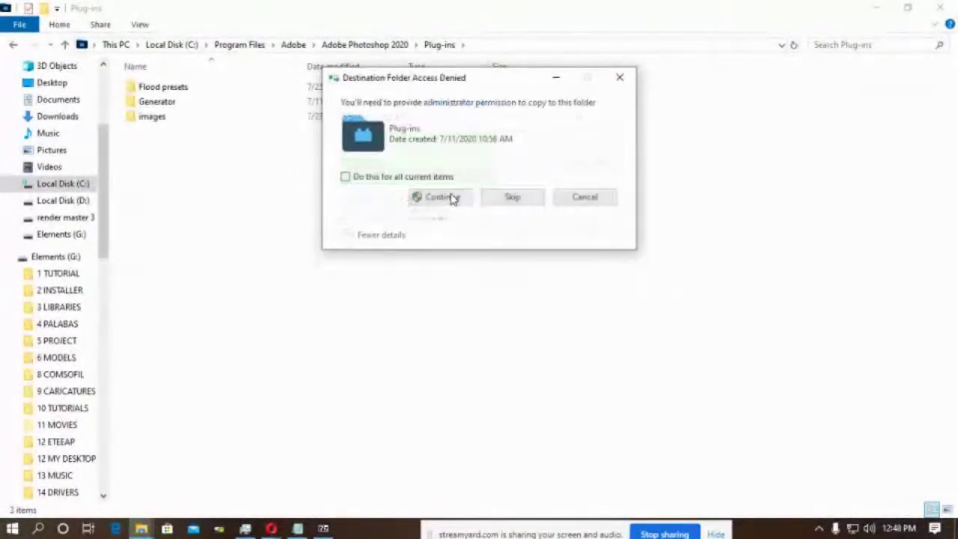
{"action": "left_click", "coordinate": [450, 199]}
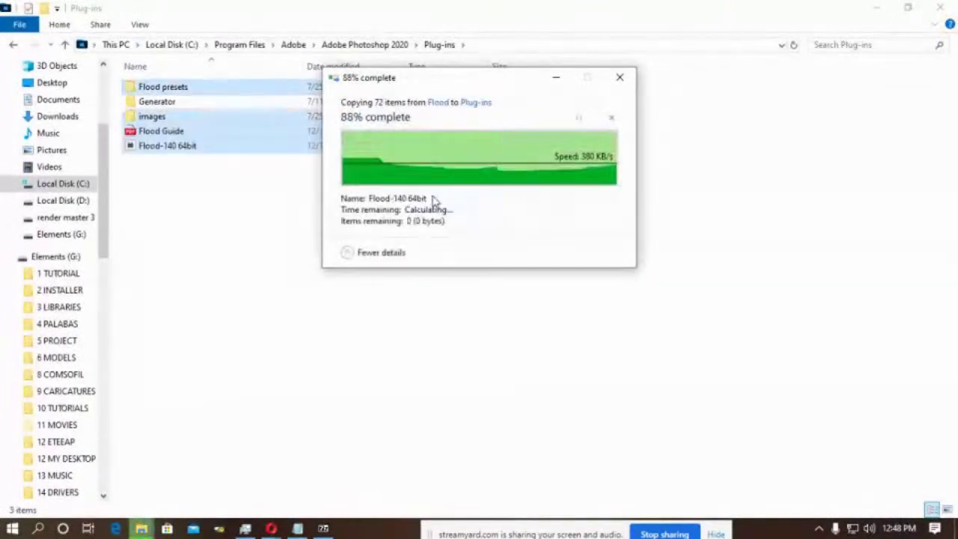
{"action": "left_click", "coordinate": [226, 338]}
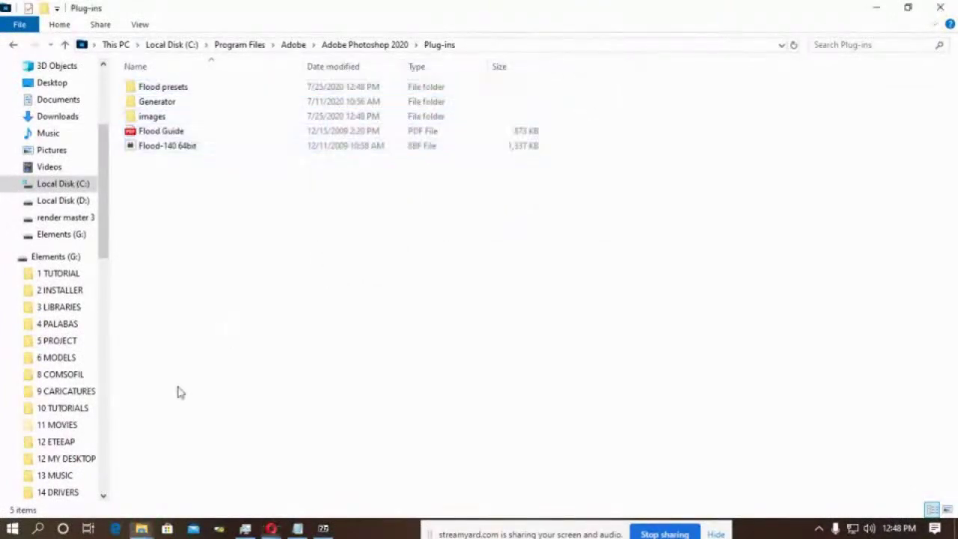
{"action": "left_click", "coordinate": [12, 529]}
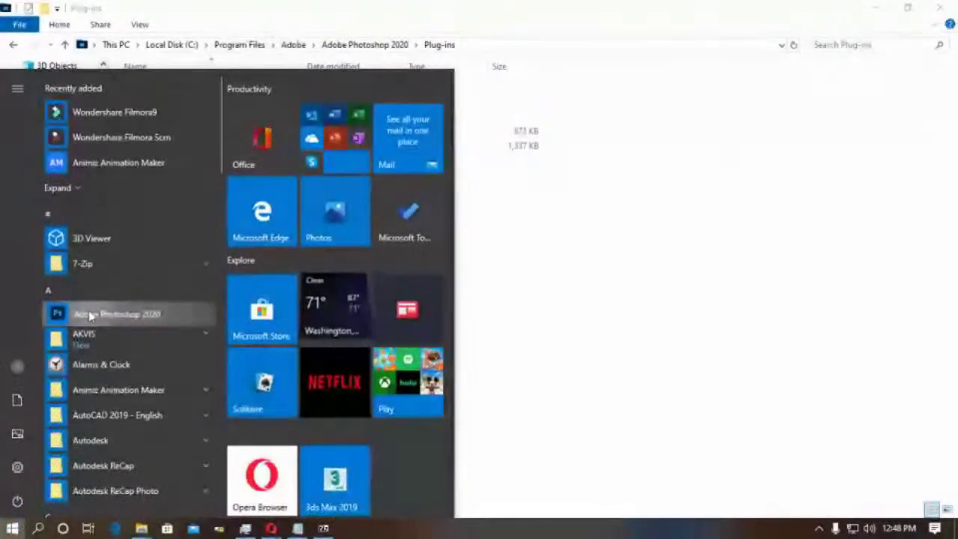
Start Adobe Photoshop 2020 from the Start menu using More > Run as administrator.
{"action": "right_click", "coordinate": [89, 314]}
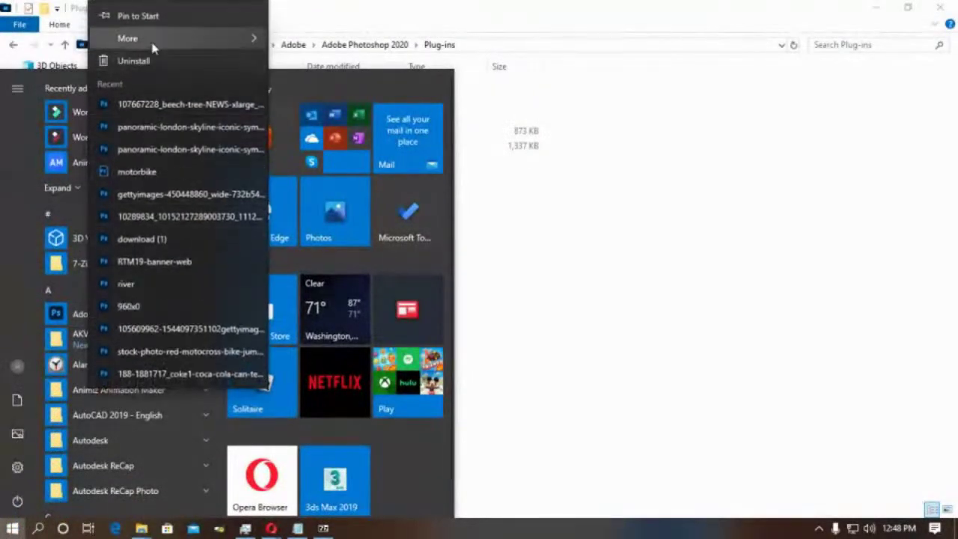
{"action": "mouse_move", "coordinate": [152, 37]}
{"action": "left_click", "coordinate": [322, 62]}
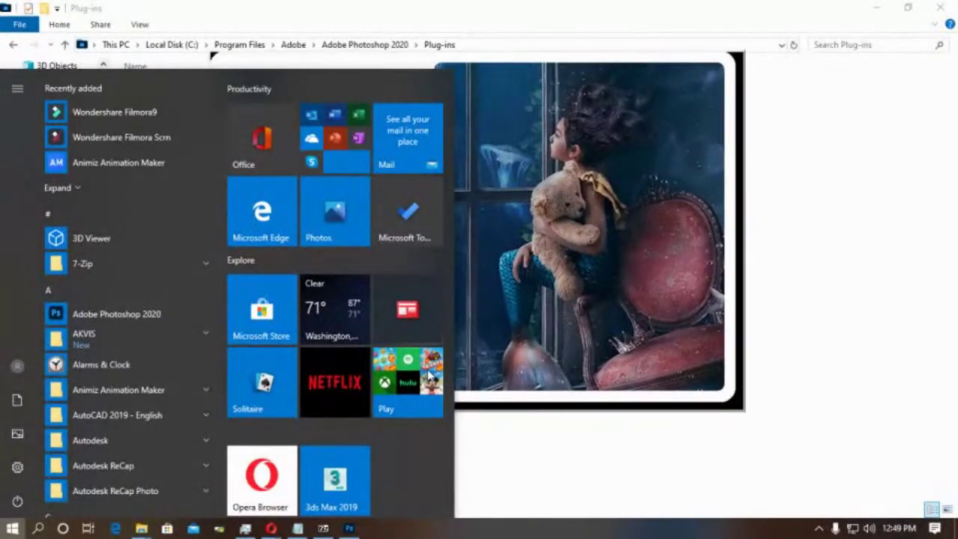
{"action": "left_click", "coordinate": [641, 483]}
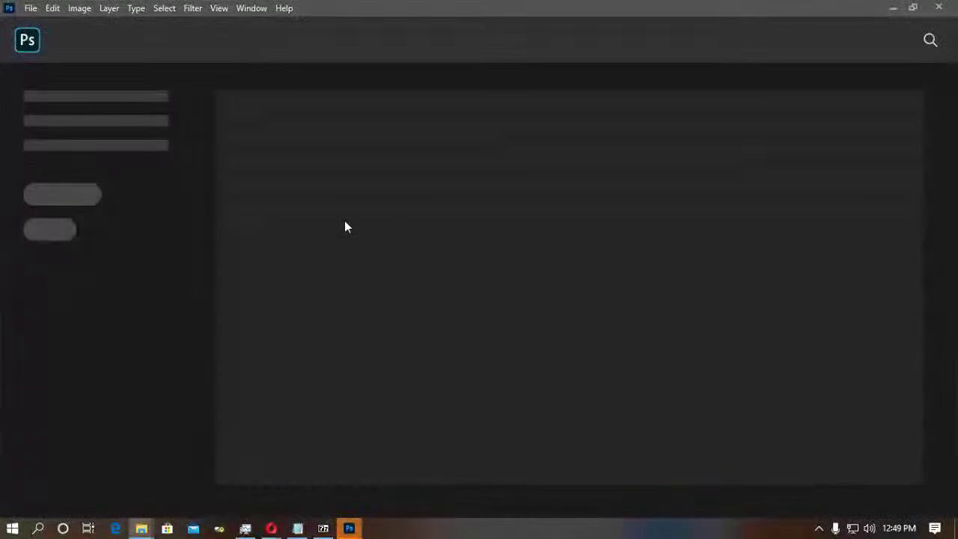
{"action": "key", "text": "ctrl+o"}
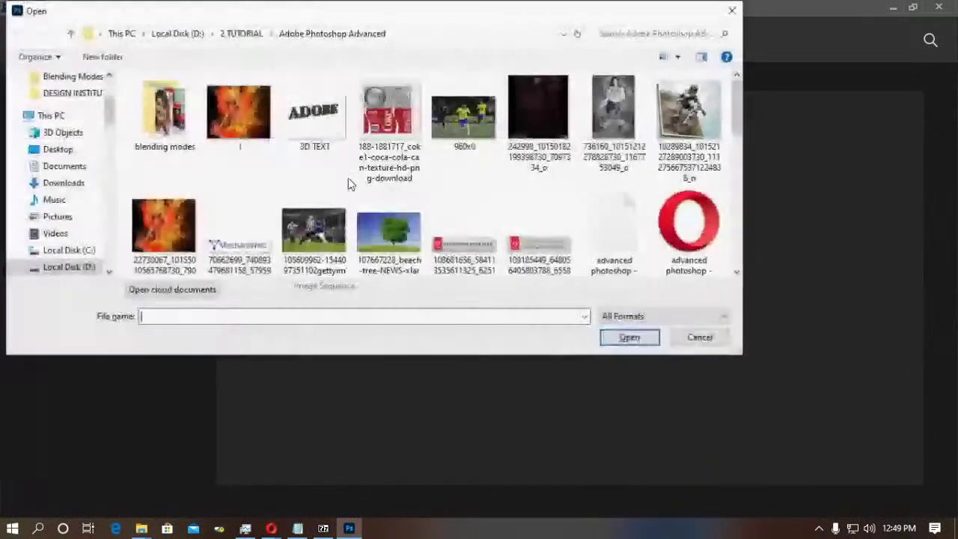
Open the beech tree photo and duplicate its Background layer.
{"action": "scroll", "coordinate": [381, 188], "scroll_direction": "down", "scroll_amount": 3}
{"action": "scroll", "coordinate": [387, 197], "scroll_direction": "up", "scroll_amount": 1}
{"action": "double_click", "coordinate": [396, 137]}
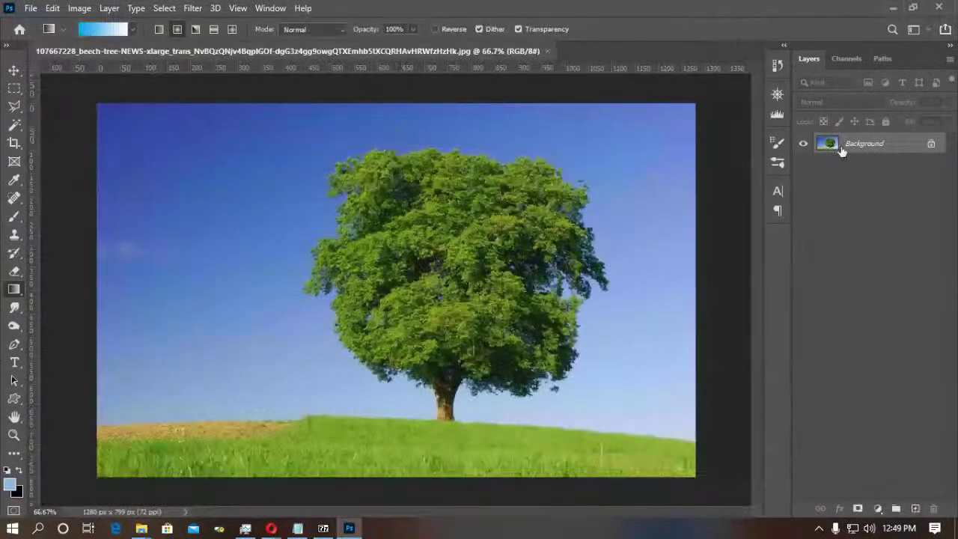
{"action": "left_click_drag", "start_coordinate": [841, 150], "coordinate": [915, 509]}
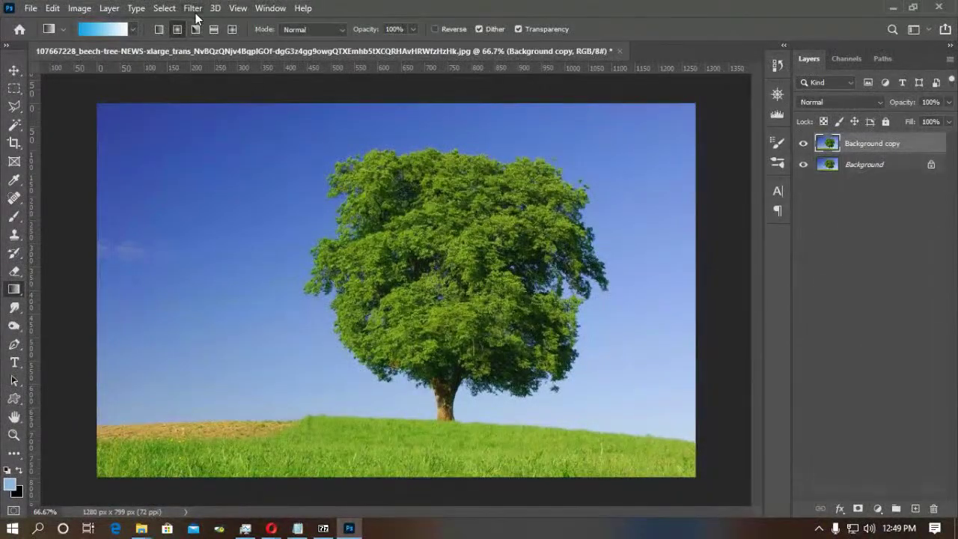
Apply Flaming Pear Flood to the Background copy, raising Horizon to about 89.
{"action": "left_click", "coordinate": [193, 9]}
{"action": "mouse_move", "coordinate": [229, 329]}
{"action": "left_click", "coordinate": [378, 320]}
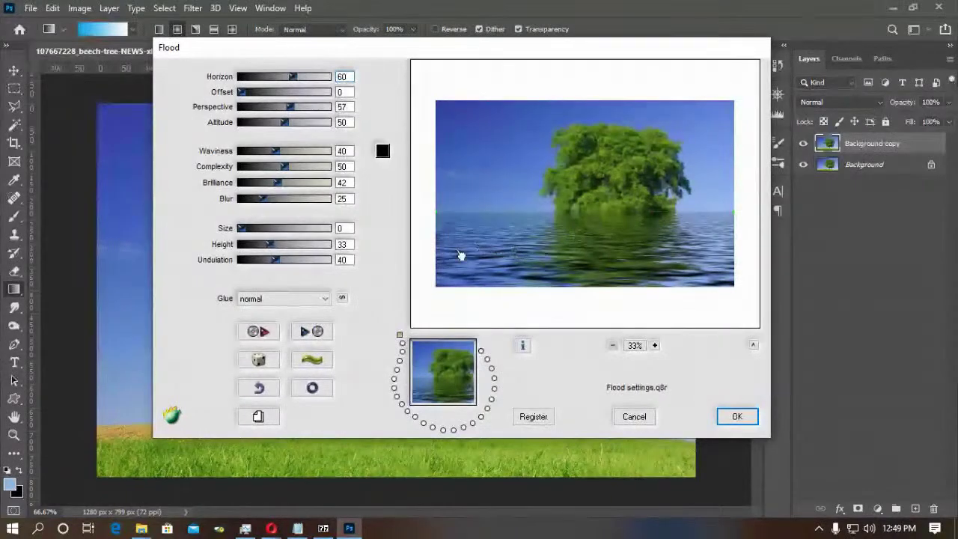
{"action": "left_click_drag", "start_coordinate": [298, 82], "coordinate": [295, 80]}
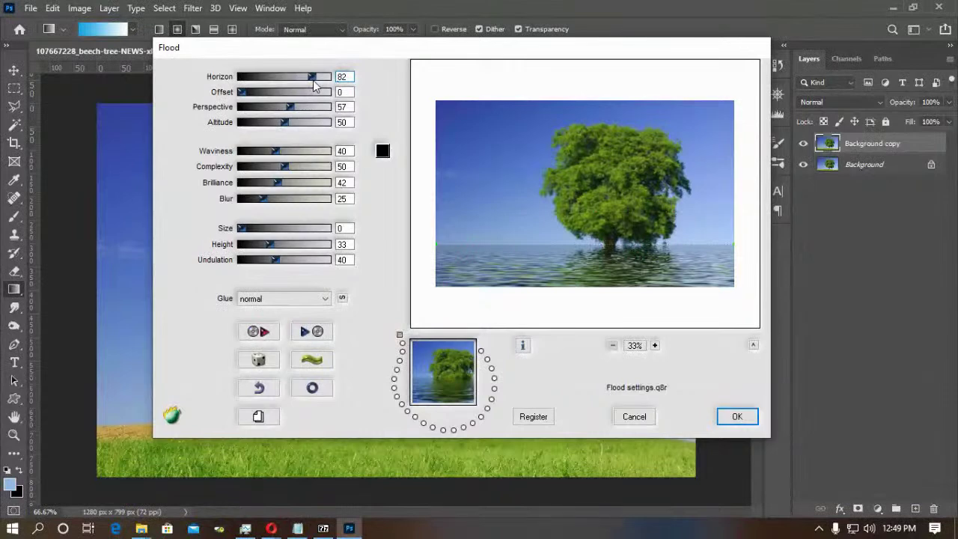
{"action": "left_click_drag", "start_coordinate": [317, 83], "coordinate": [317, 84]}
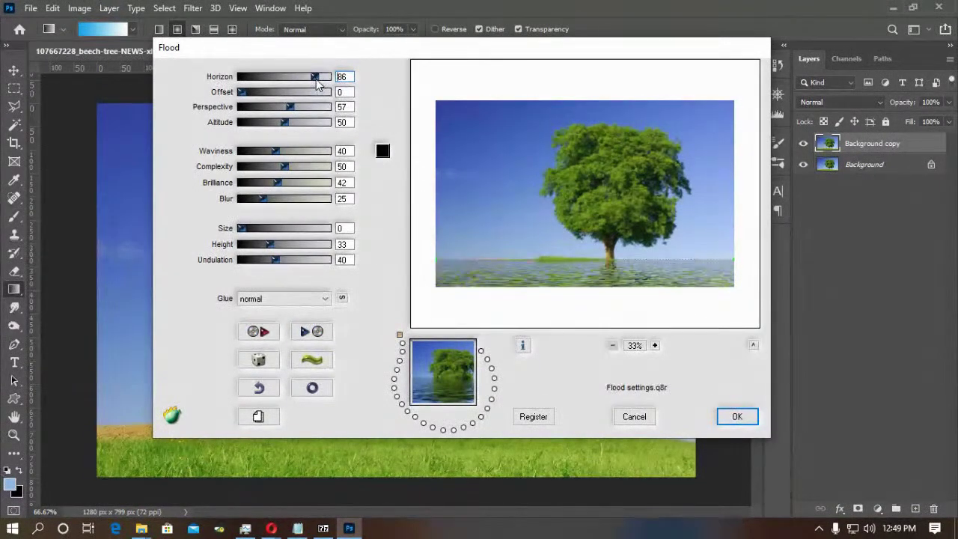
{"action": "left_click", "coordinate": [737, 416]}
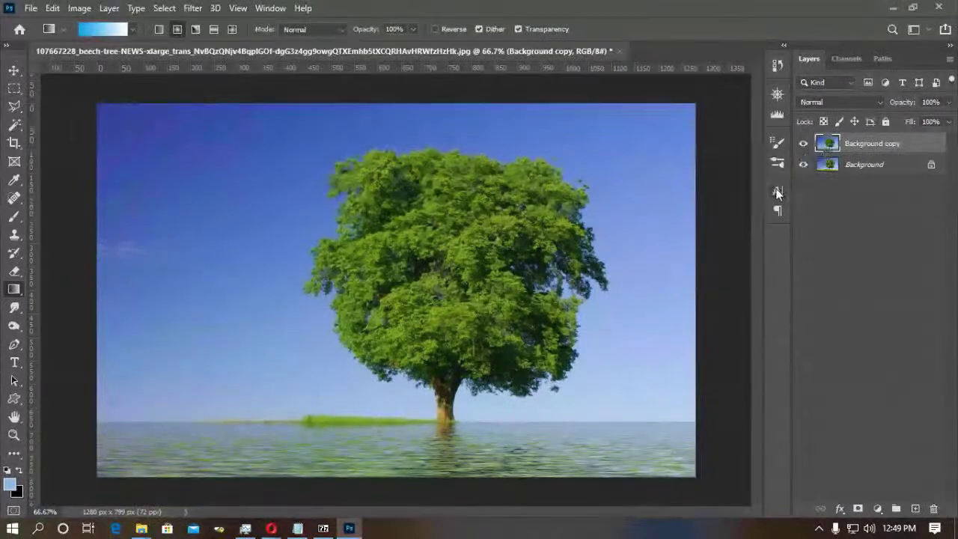
Add a white layer mask and brush back the grass along the horizon and right of the trunk.
{"action": "left_click", "coordinate": [859, 508]}
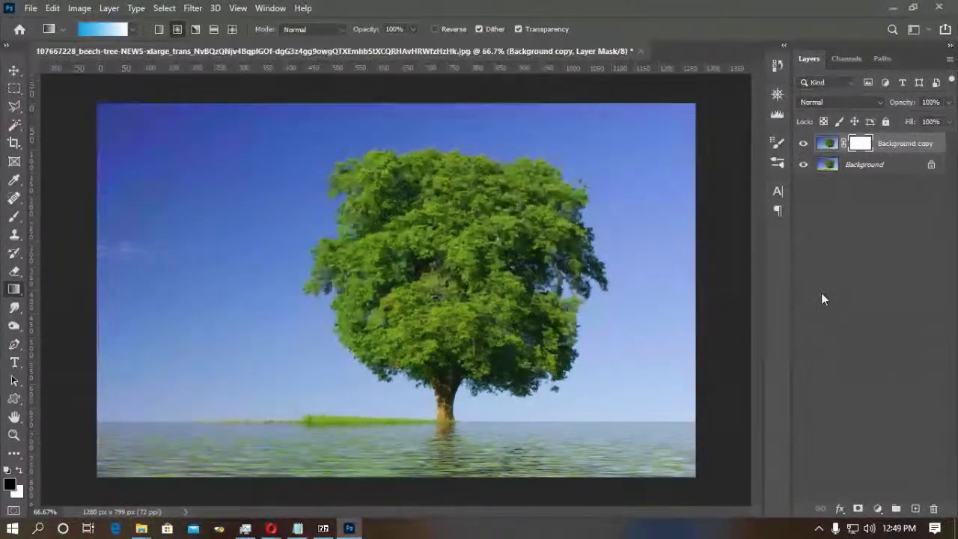
{"action": "key", "text": "b"}
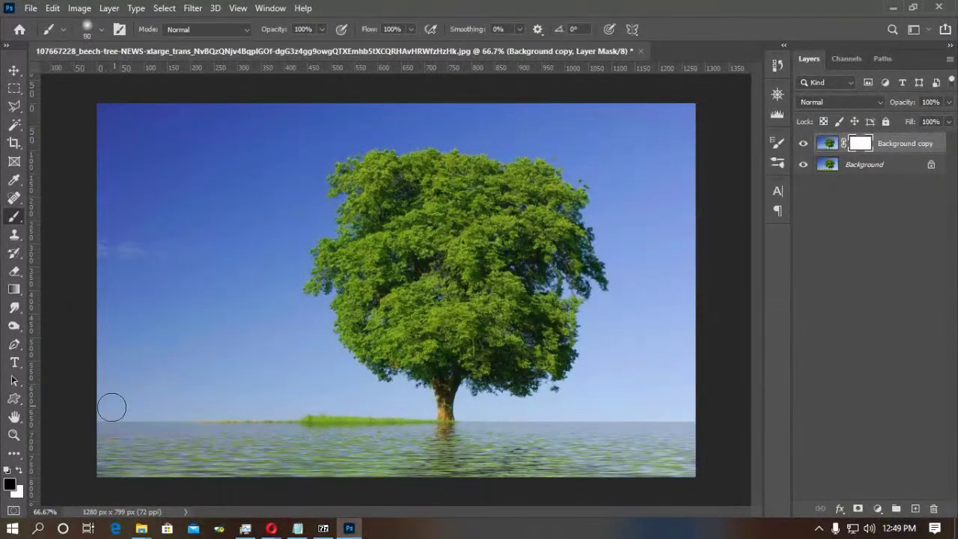
{"action": "left_click_drag", "start_coordinate": [140, 409], "coordinate": [237, 409]}
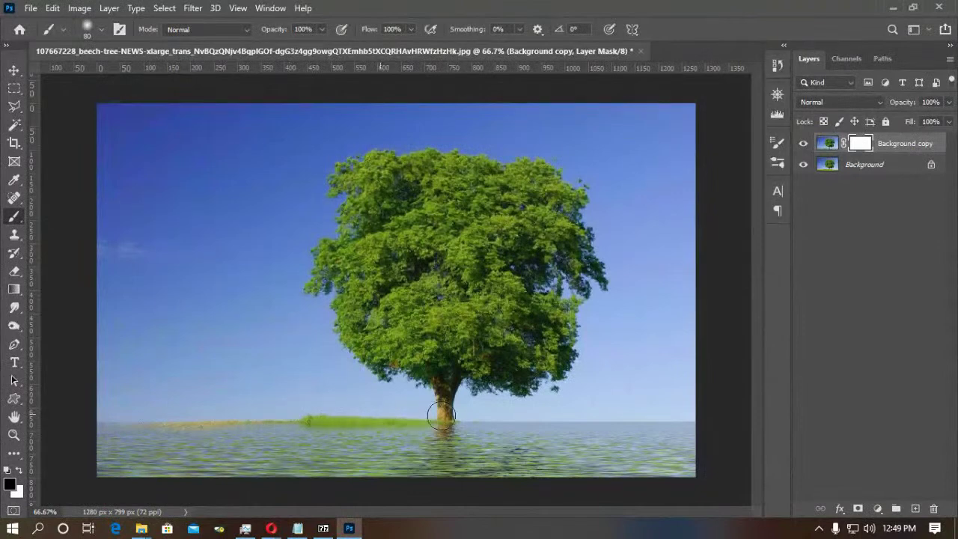
{"action": "key", "text": "ctrl+z"}
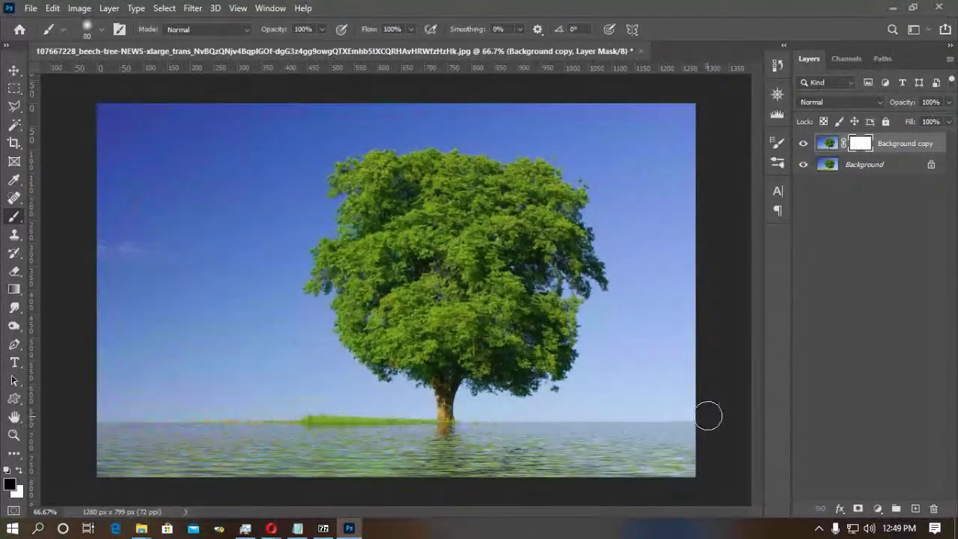
{"action": "left_click_drag", "start_coordinate": [656, 415], "coordinate": [402, 418]}
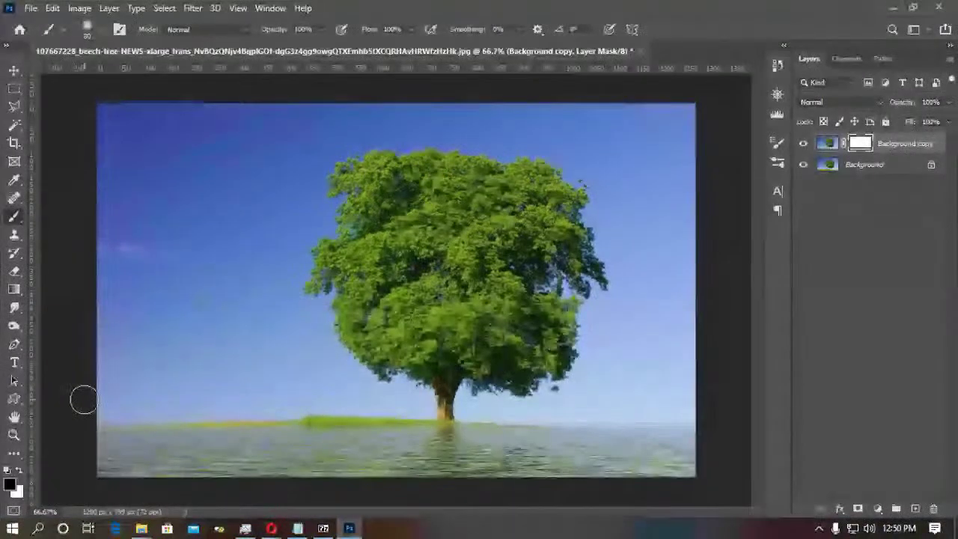
Apply the layer mask, then lighten the water and sky near the horizon with a 125 brush.
{"action": "left_click", "coordinate": [14, 326]}
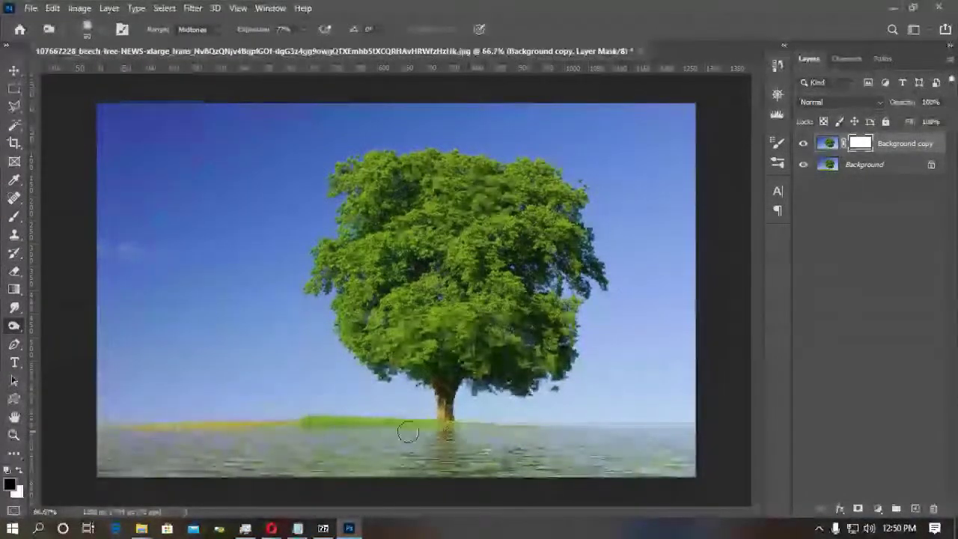
{"action": "key", "text": "bracketright"}
{"action": "key", "text": "bracketright"}
{"action": "key", "text": "bracketright"}
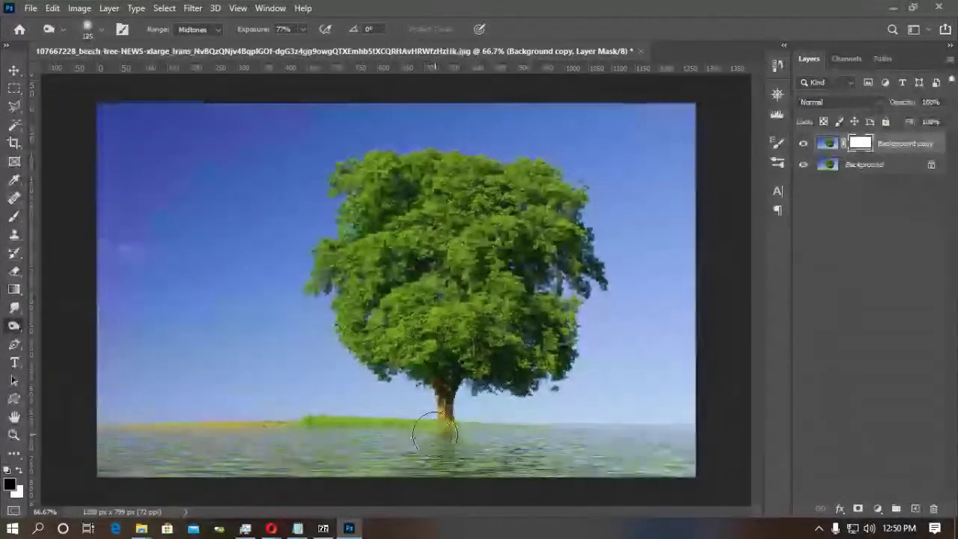
{"action": "right_click", "coordinate": [859, 143]}
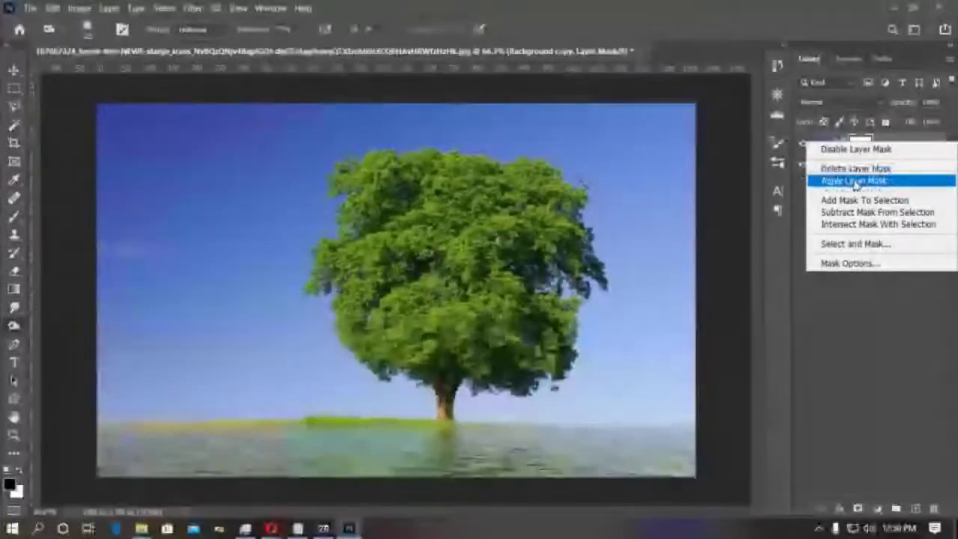
{"action": "left_click", "coordinate": [855, 180]}
{"action": "mouse_move", "coordinate": [536, 410]}
{"action": "left_mouse_down"}
{"action": "mouse_move", "coordinate": [438, 416]}
{"action": "mouse_move", "coordinate": [500, 408]}
{"action": "mouse_move", "coordinate": [685, 428]}
{"action": "left_mouse_up"}
{"action": "mouse_move", "coordinate": [451, 407]}
{"action": "left_mouse_down"}
{"action": "mouse_move", "coordinate": [400, 399]}
{"action": "mouse_move", "coordinate": [277, 421]}
{"action": "left_mouse_up"}
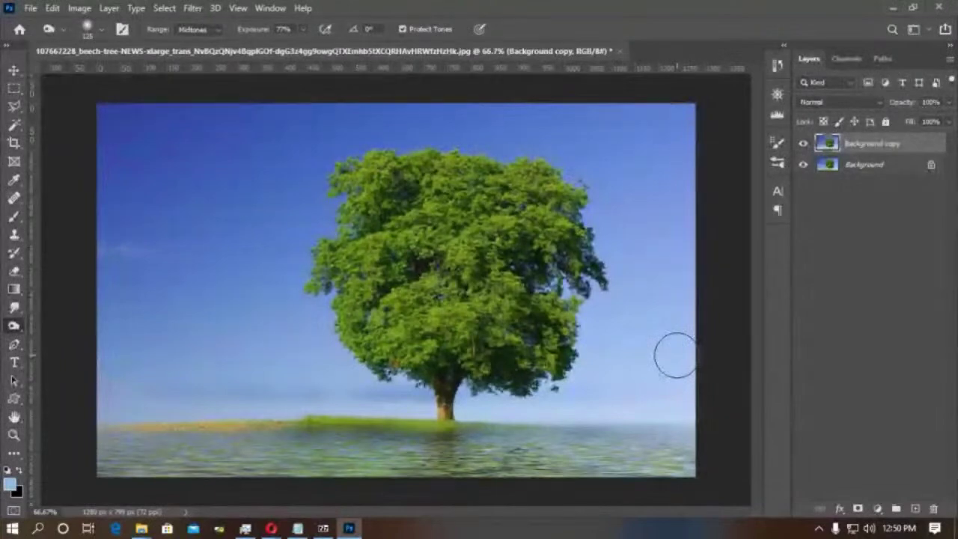
{"action": "key", "text": "ctrl+o"}
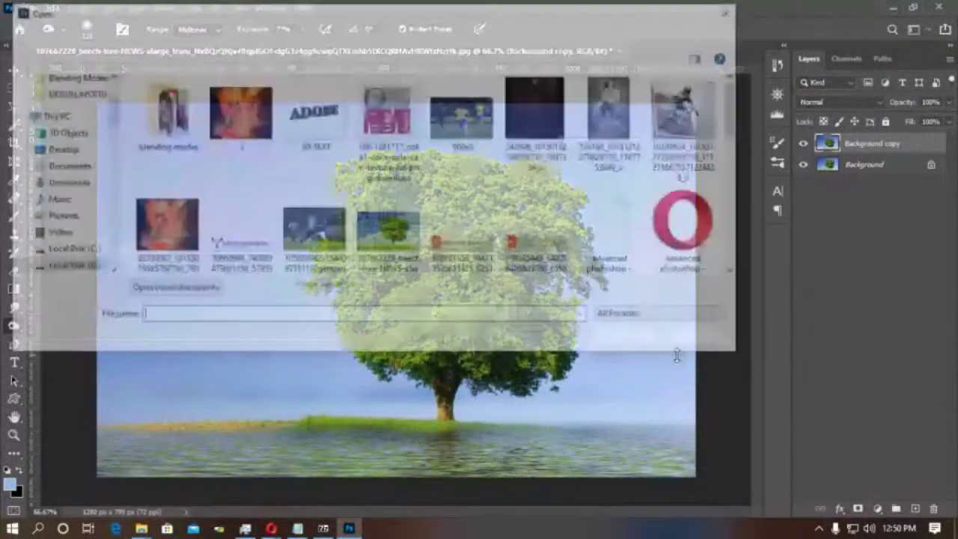
Open distortion 2.jpg and duplicate its Background layer.
{"action": "scroll", "coordinate": [357, 175], "scroll_direction": "down", "scroll_amount": 5}
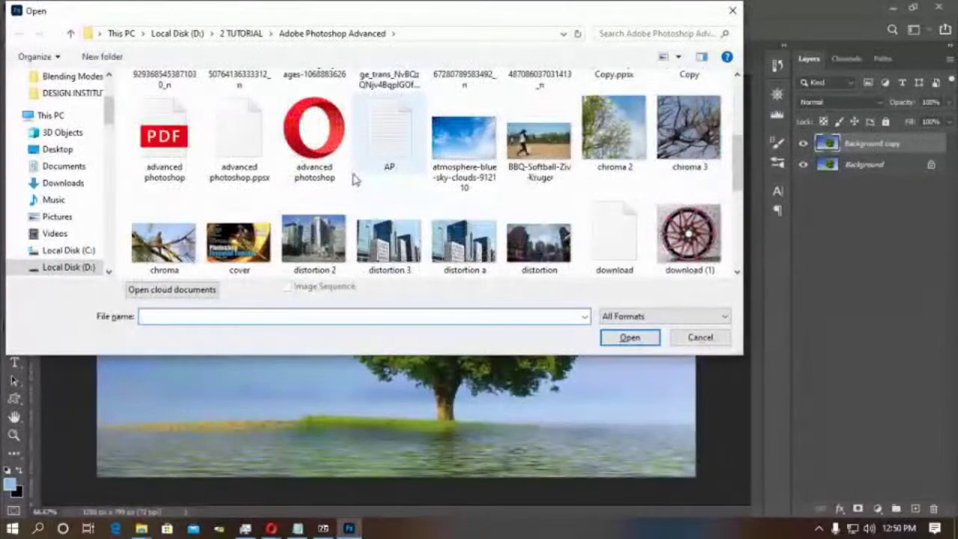
{"action": "double_click", "coordinate": [318, 244]}
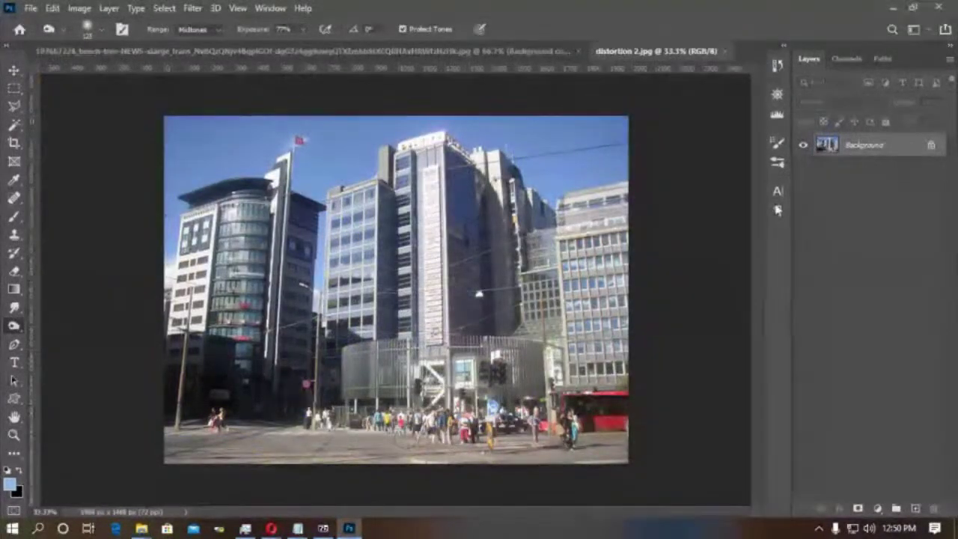
{"action": "left_click_drag", "start_coordinate": [866, 147], "coordinate": [915, 508]}
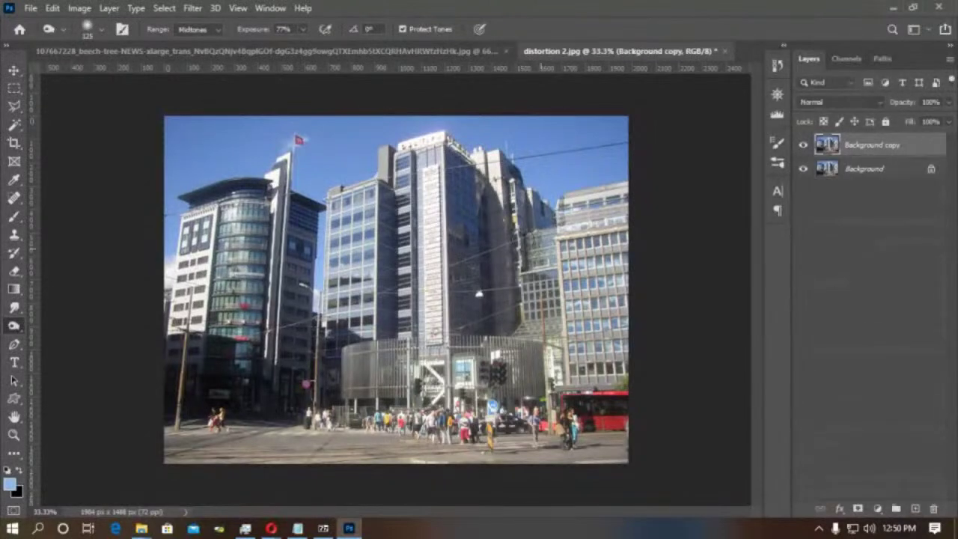
Apply the Flood filter to the Background copy with Horizon around 83.
{"action": "left_click", "coordinate": [192, 8]}
{"action": "mouse_move", "coordinate": [302, 312]}
{"action": "left_click", "coordinate": [387, 321]}
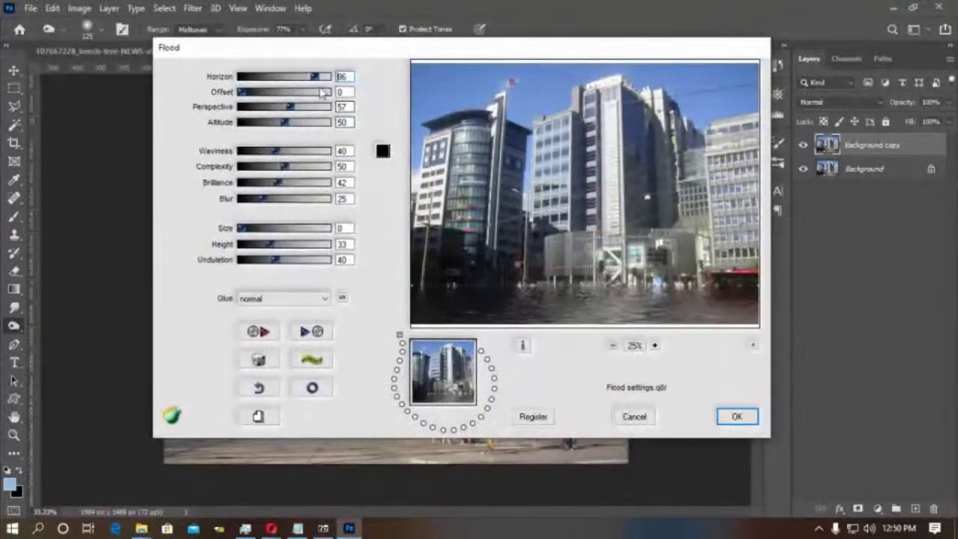
{"action": "mouse_move", "coordinate": [315, 80]}
{"action": "left_mouse_down"}
{"action": "mouse_move", "coordinate": [303, 78]}
{"action": "mouse_move", "coordinate": [320, 86]}
{"action": "left_mouse_up"}
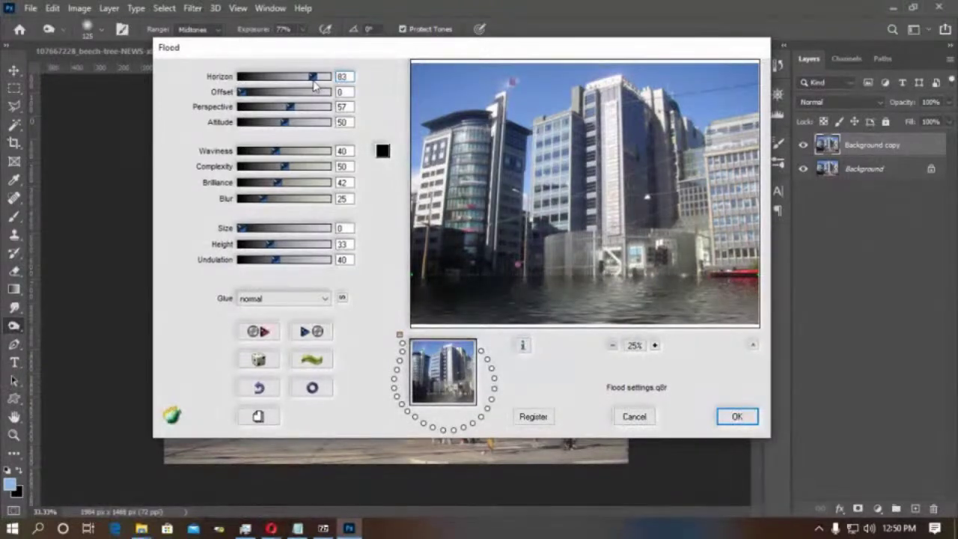
{"action": "left_click_drag", "start_coordinate": [315, 86], "coordinate": [317, 87]}
{"action": "left_click", "coordinate": [736, 417]}
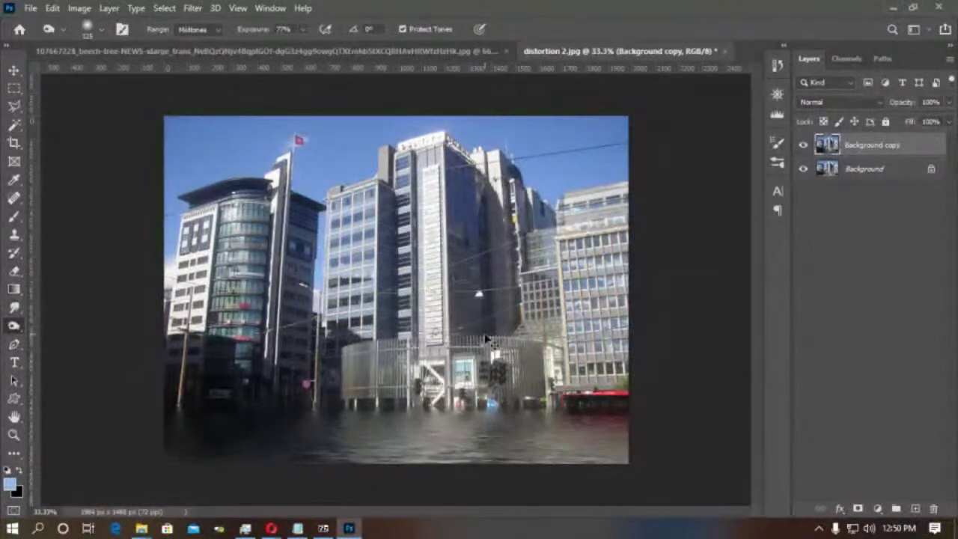
{"action": "key", "text": "ctrl+o"}
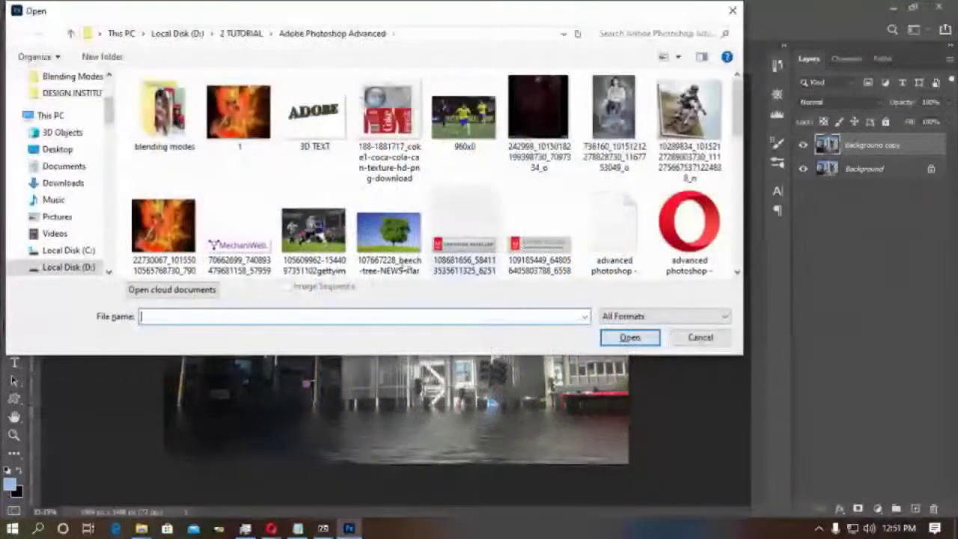
{"action": "scroll", "coordinate": [252, 242], "scroll_direction": "down", "scroll_amount": 4}
{"action": "scroll", "coordinate": [246, 238], "scroll_direction": "down", "scroll_amount": 3}
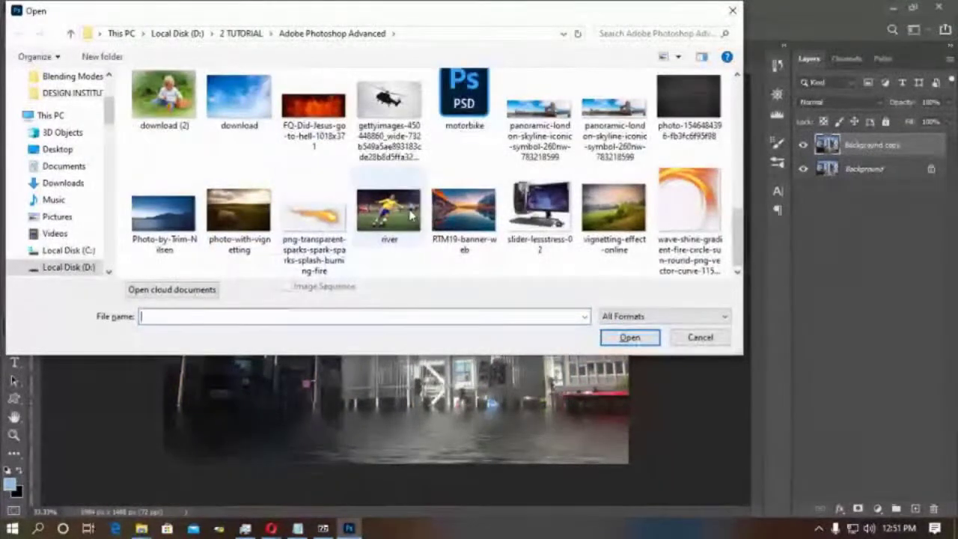
{"action": "scroll", "coordinate": [315, 195], "scroll_direction": "up", "scroll_amount": 3}
{"action": "scroll", "coordinate": [247, 206], "scroll_direction": "up", "scroll_amount": 2}
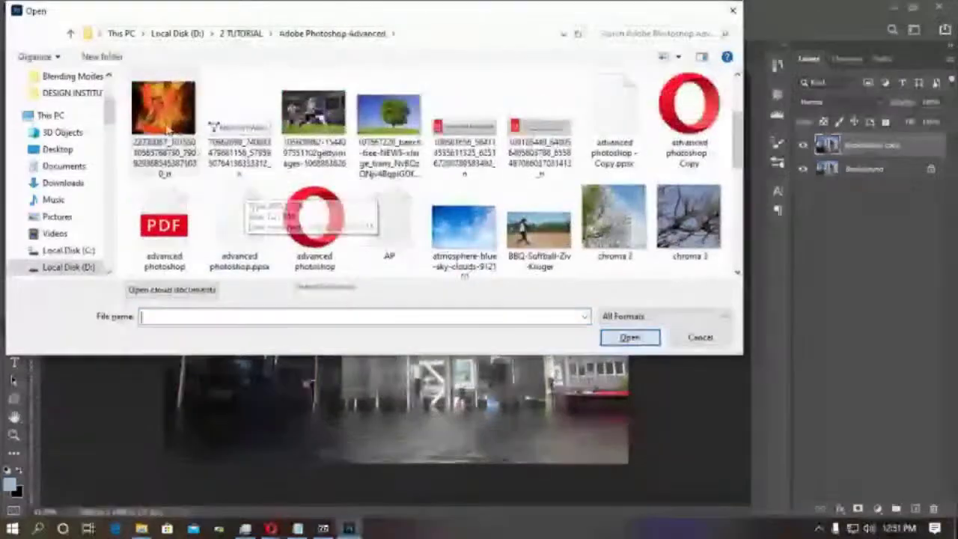
{"action": "scroll", "coordinate": [234, 124], "scroll_direction": "up", "scroll_amount": 2}
{"action": "double_click", "coordinate": [162, 112]}
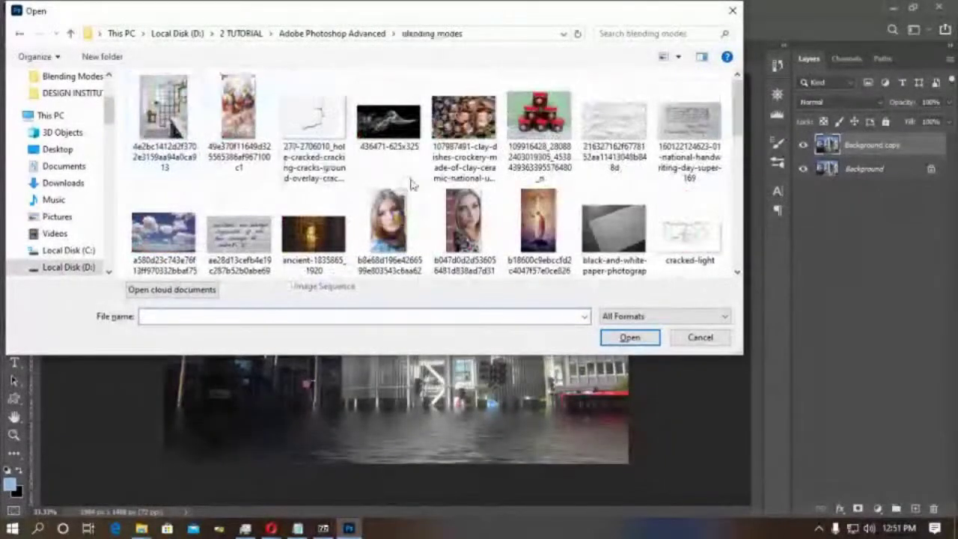
{"action": "scroll", "coordinate": [404, 187], "scroll_direction": "down", "scroll_amount": 6}
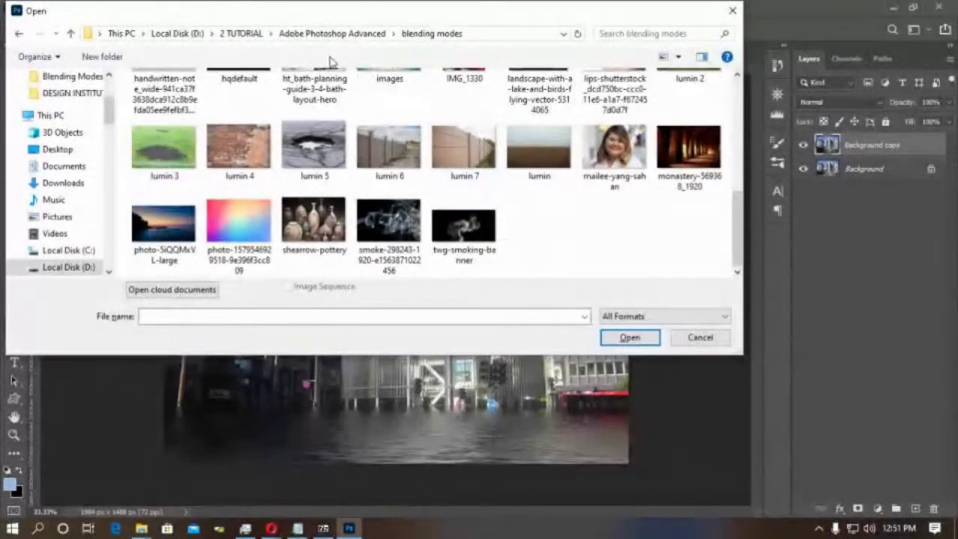
{"action": "left_click", "coordinate": [315, 35]}
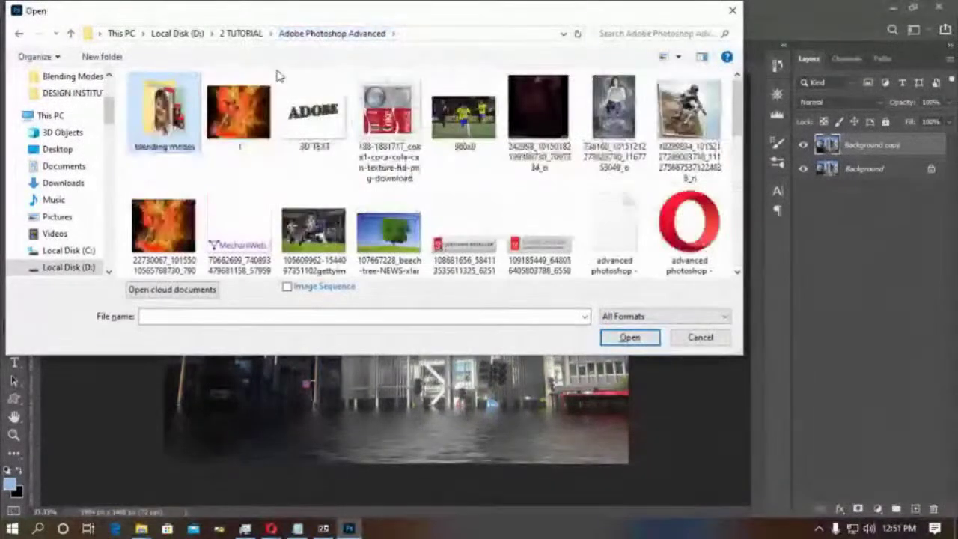
{"action": "left_click", "coordinate": [241, 34]}
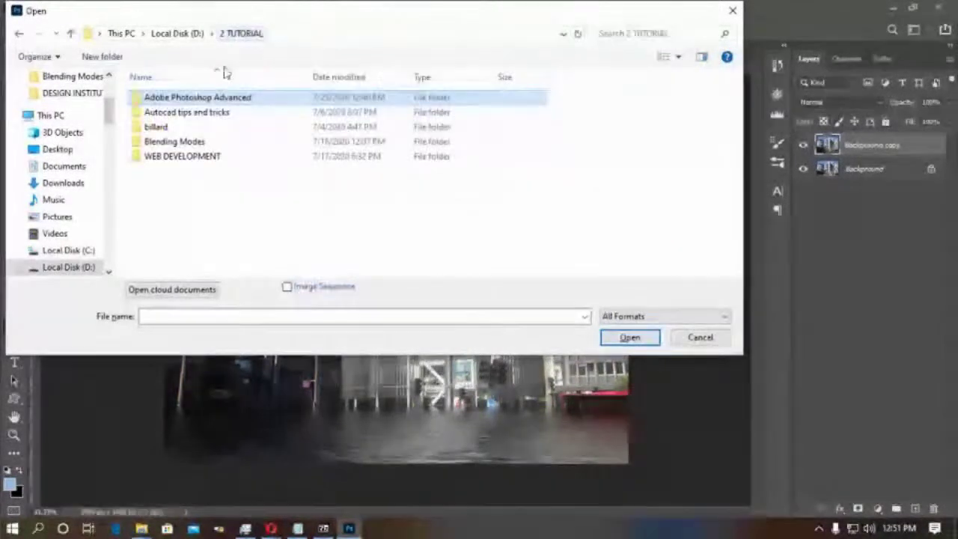
{"action": "double_click", "coordinate": [194, 144]}
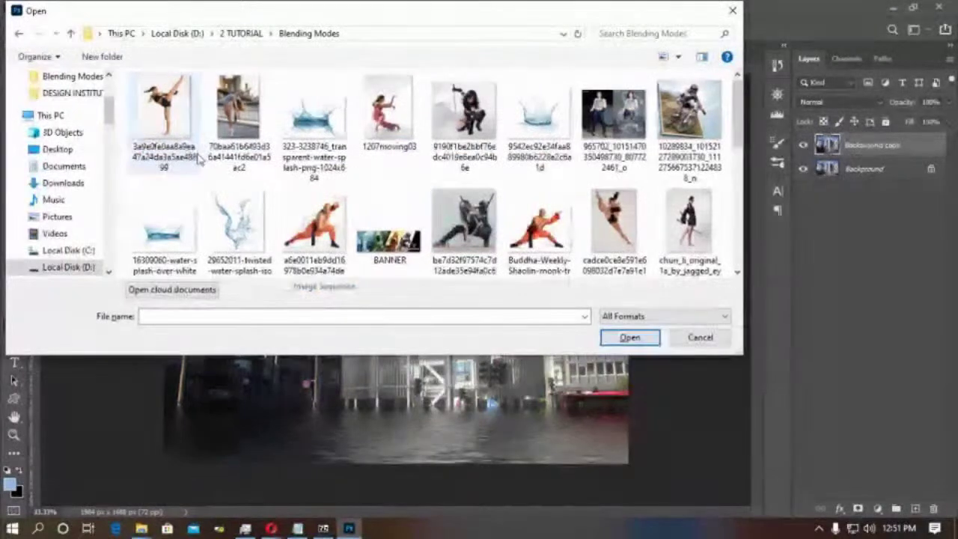
{"action": "scroll", "coordinate": [363, 131], "scroll_direction": "down", "scroll_amount": 2}
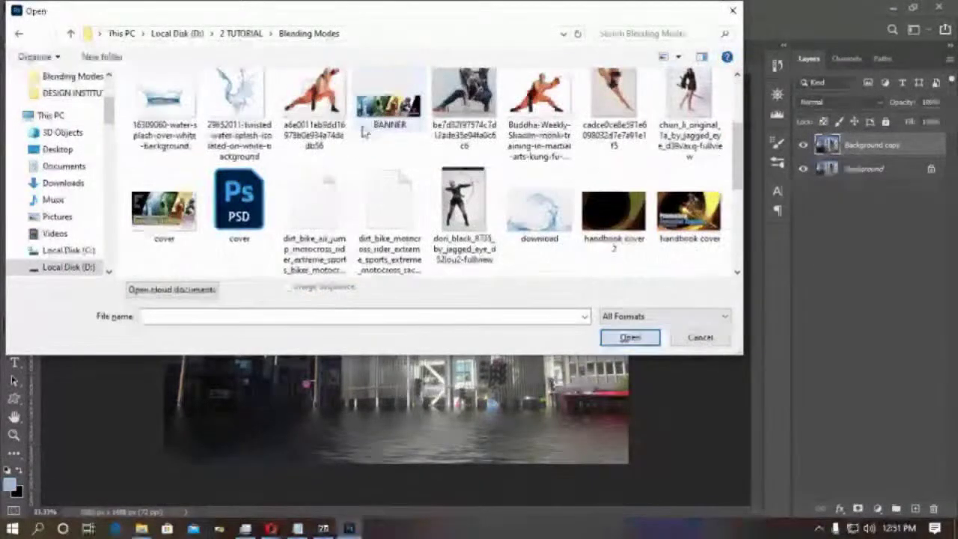
{"action": "scroll", "coordinate": [363, 131], "scroll_direction": "down", "scroll_amount": 3}
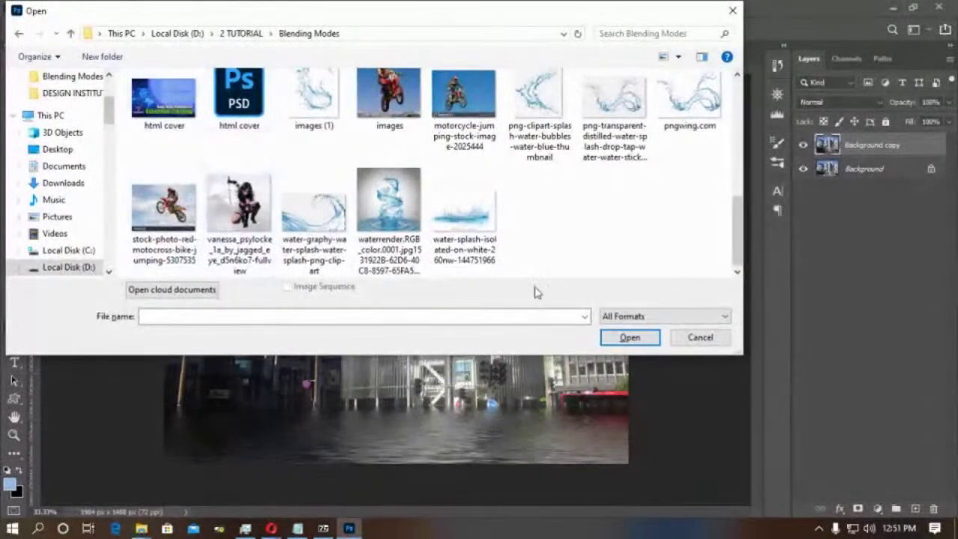
{"action": "left_click", "coordinate": [711, 342]}
{"action": "mouse_move", "coordinate": [271, 528]}
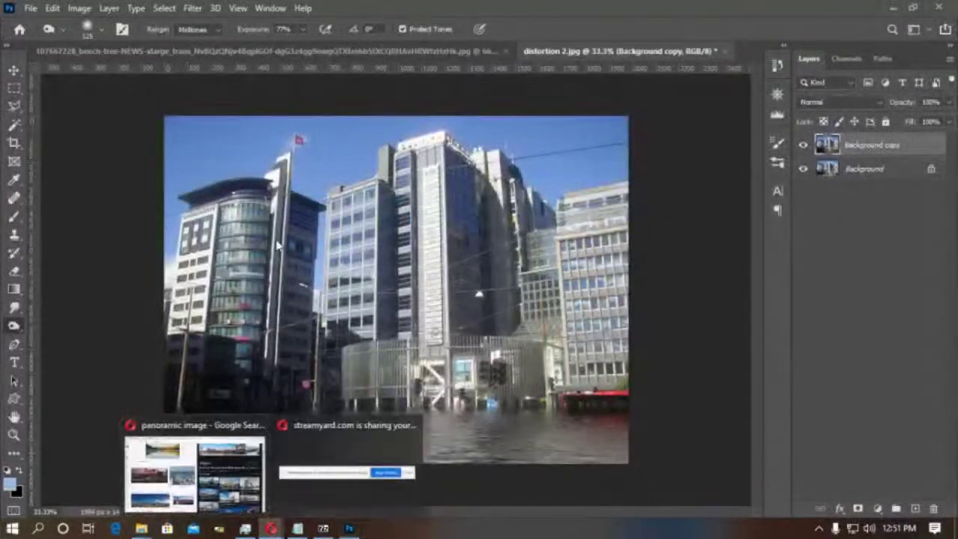
{"action": "left_click", "coordinate": [210, 496]}
Search Google Images for 'city' and scroll through the results.
{"action": "left_click", "coordinate": [237, 38]}
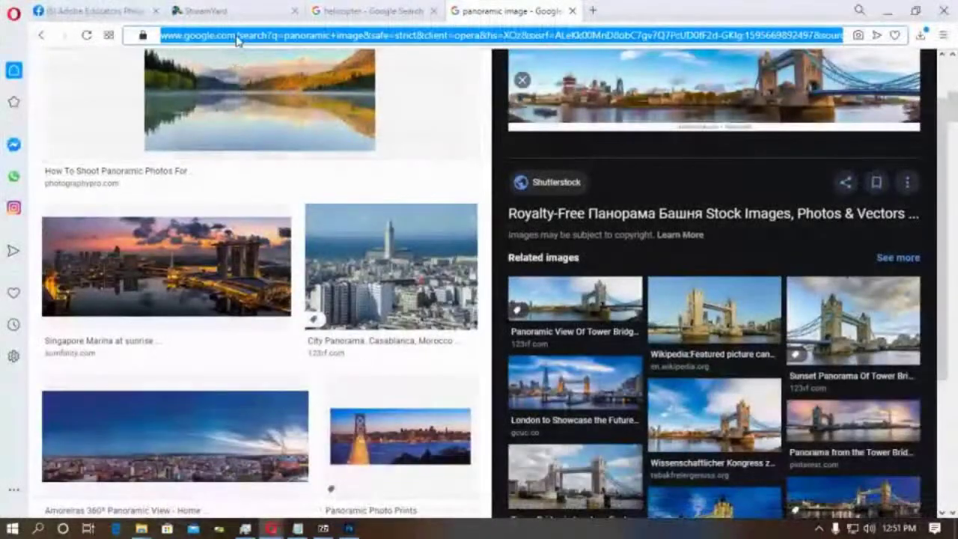
{"action": "type", "text": "city"}
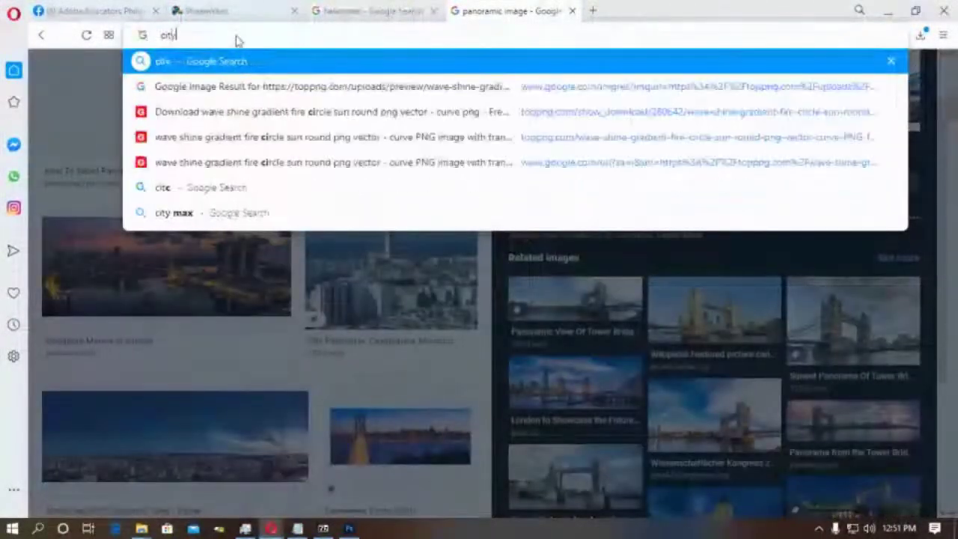
{"action": "key", "text": "Return"}
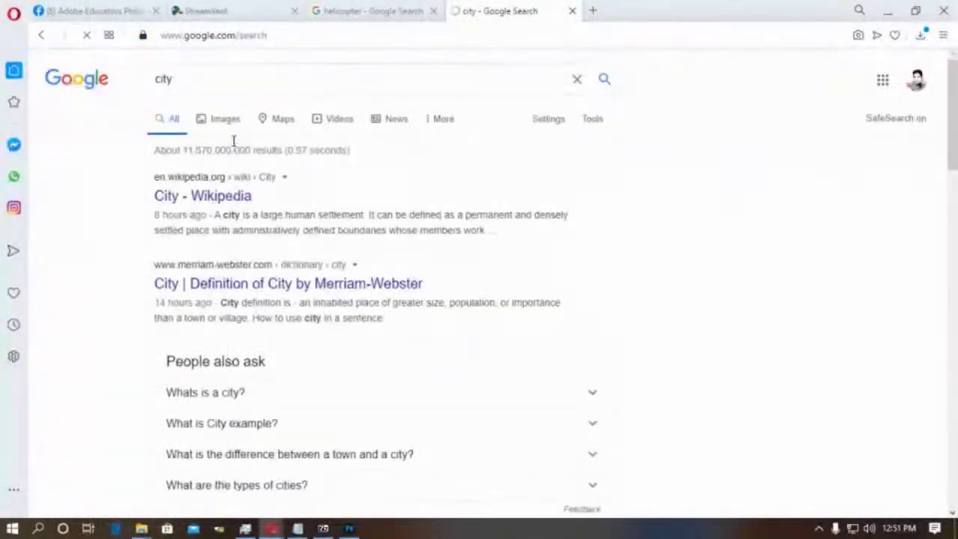
{"action": "left_click", "coordinate": [229, 124]}
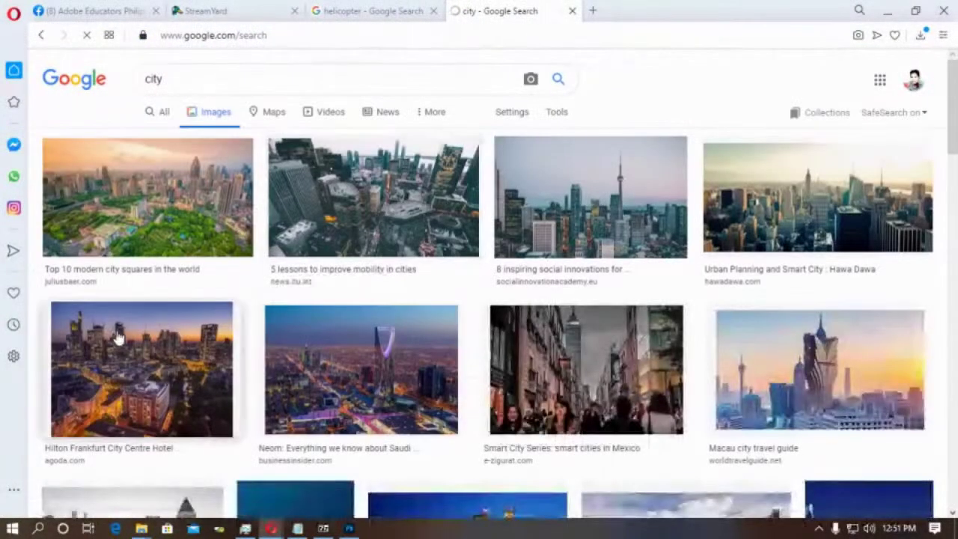
{"action": "scroll", "coordinate": [213, 367], "scroll_direction": "down", "scroll_amount": 5}
{"action": "scroll", "coordinate": [213, 367], "scroll_direction": "down", "scroll_amount": 5}
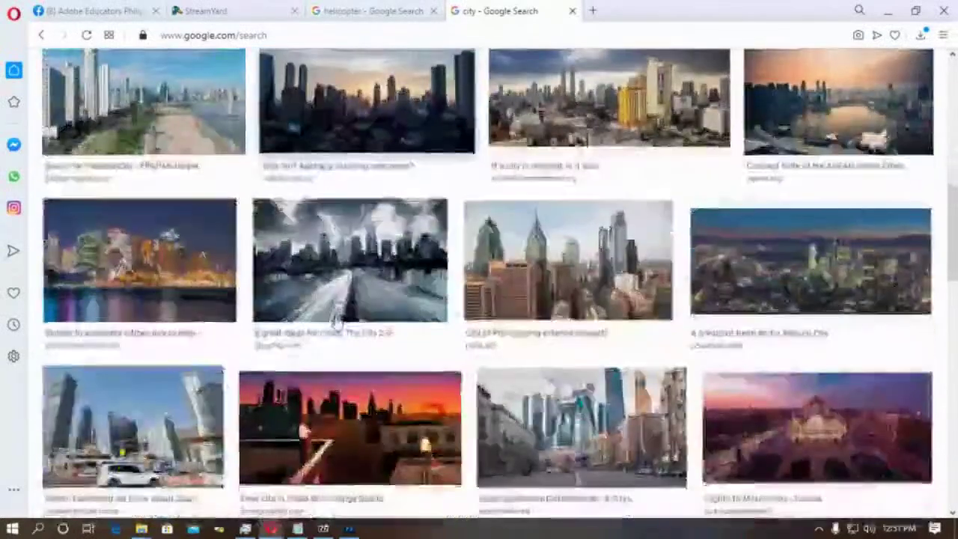
{"action": "scroll", "coordinate": [336, 322], "scroll_direction": "down", "scroll_amount": 3}
{"action": "scroll", "coordinate": [336, 322], "scroll_direction": "down", "scroll_amount": 6}
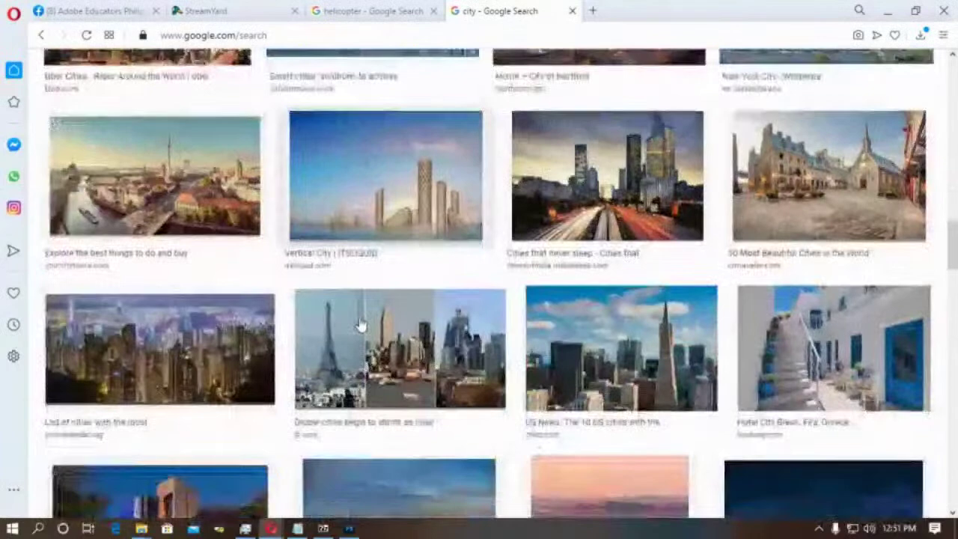
Search Google Images for 'street' instead.
{"action": "left_click", "coordinate": [225, 38]}
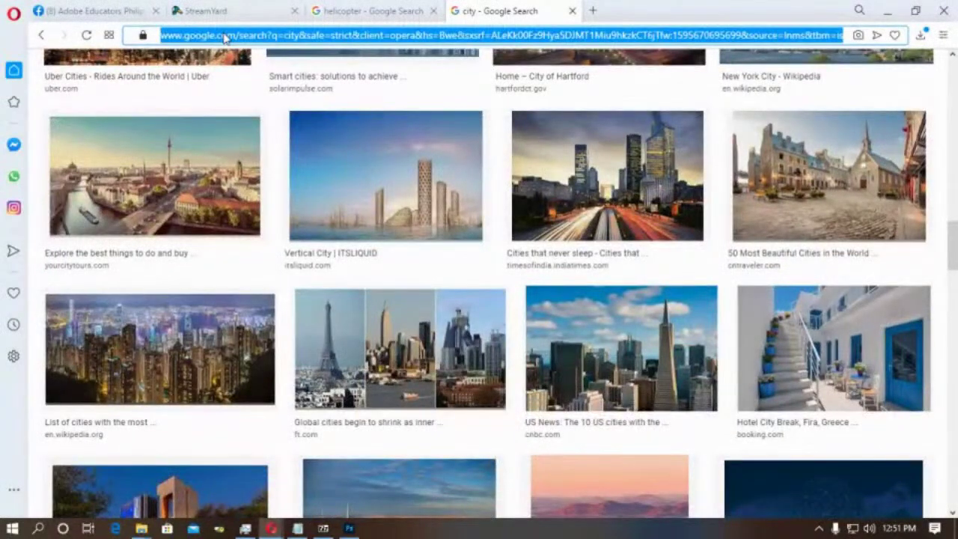
{"action": "type", "text": "street"}
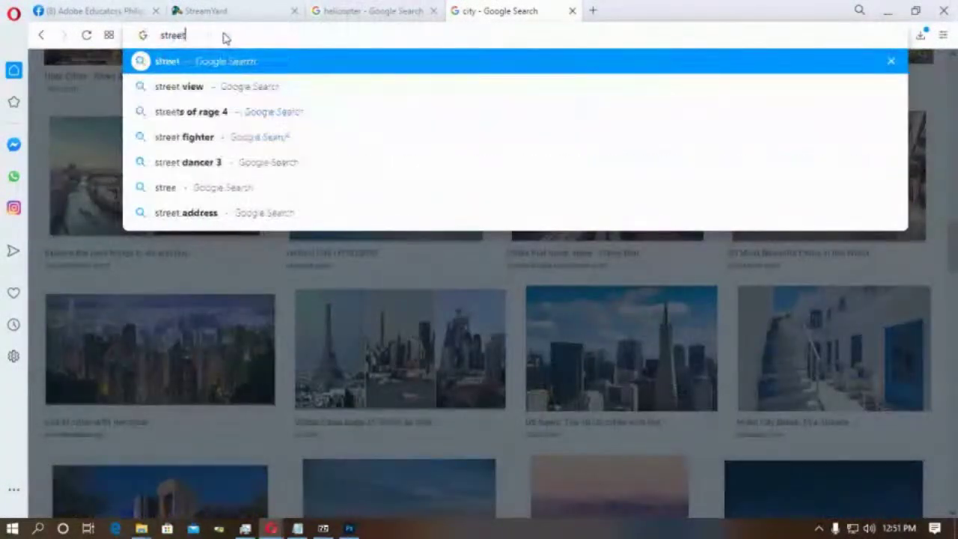
{"action": "key", "text": "Return"}
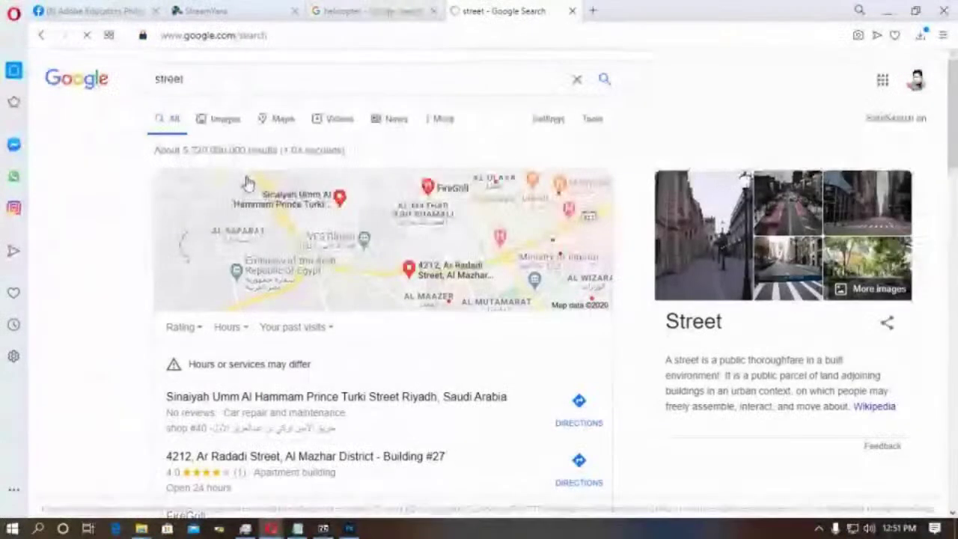
{"action": "left_click", "coordinate": [229, 122]}
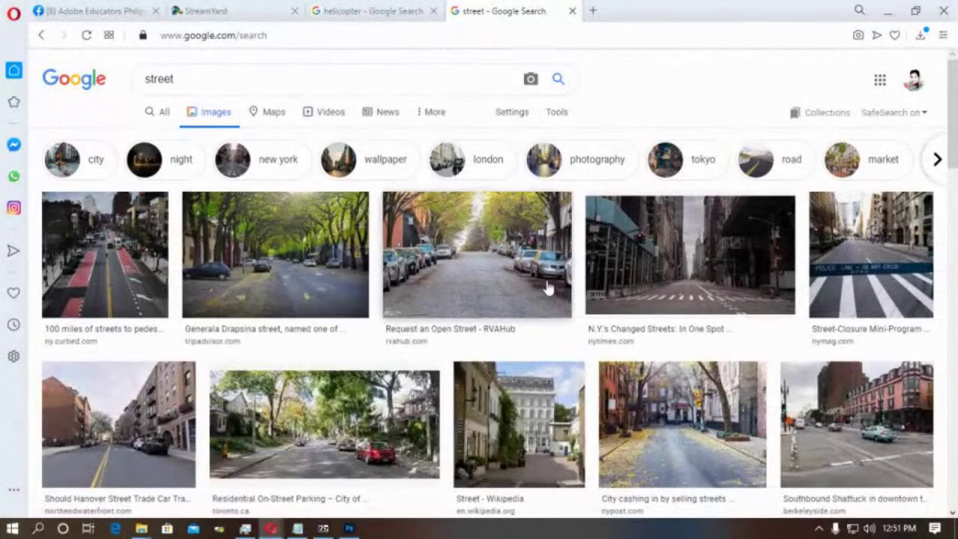
Save the Residential On-Street Parking photo as 997d-Parking-Residential-On-street.
{"action": "left_click", "coordinate": [318, 397]}
{"action": "right_click", "coordinate": [670, 143]}
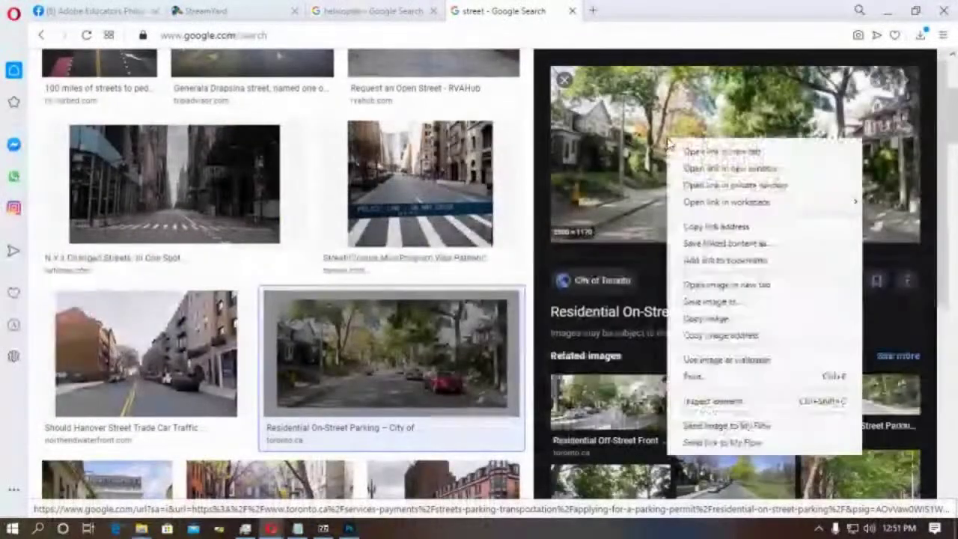
{"action": "left_click", "coordinate": [715, 302]}
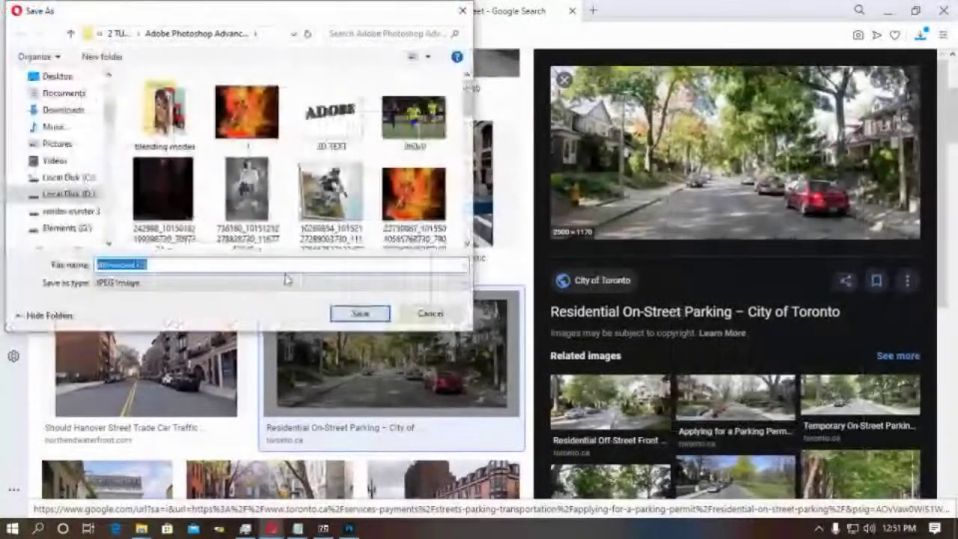
{"action": "left_click", "coordinate": [358, 316]}
{"action": "right_click", "coordinate": [651, 184]}
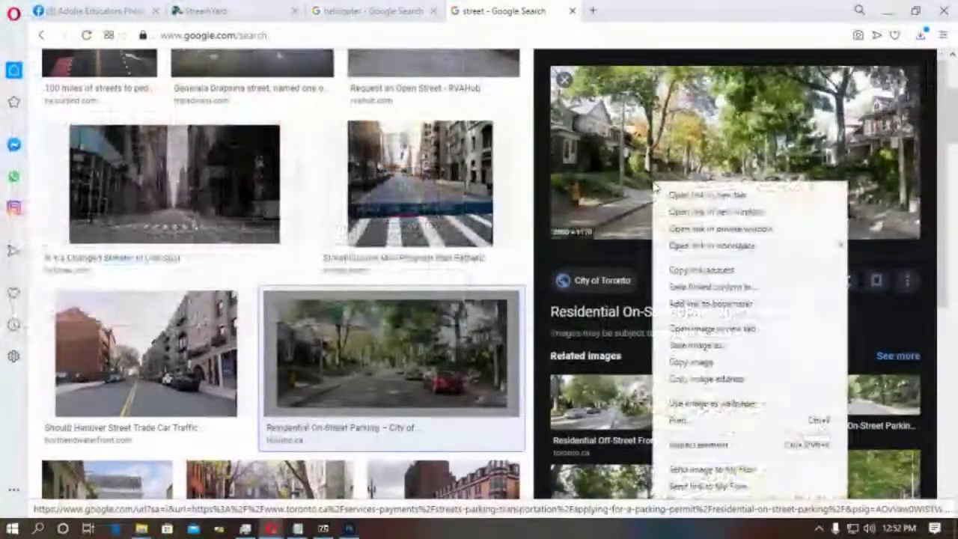
{"action": "left_click", "coordinate": [697, 345]}
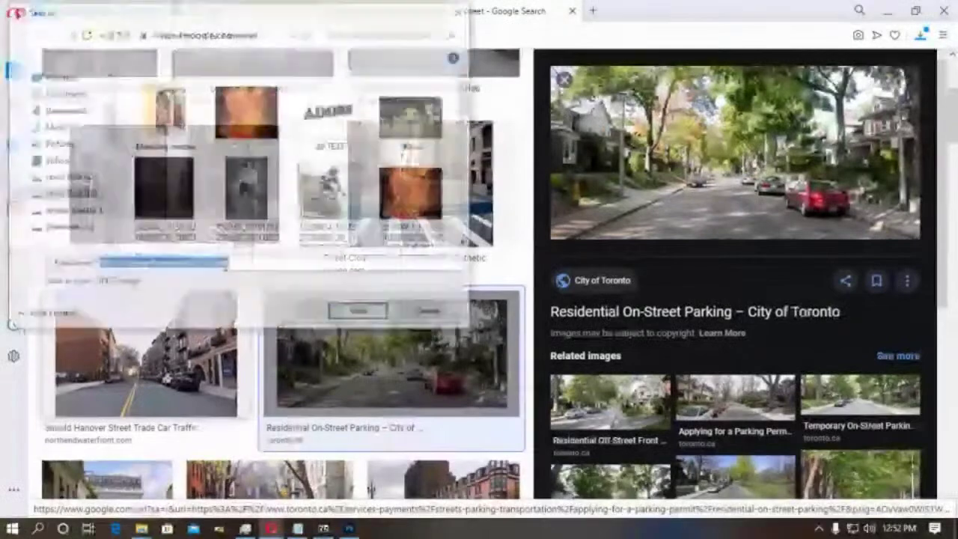
{"action": "left_click", "coordinate": [342, 314]}
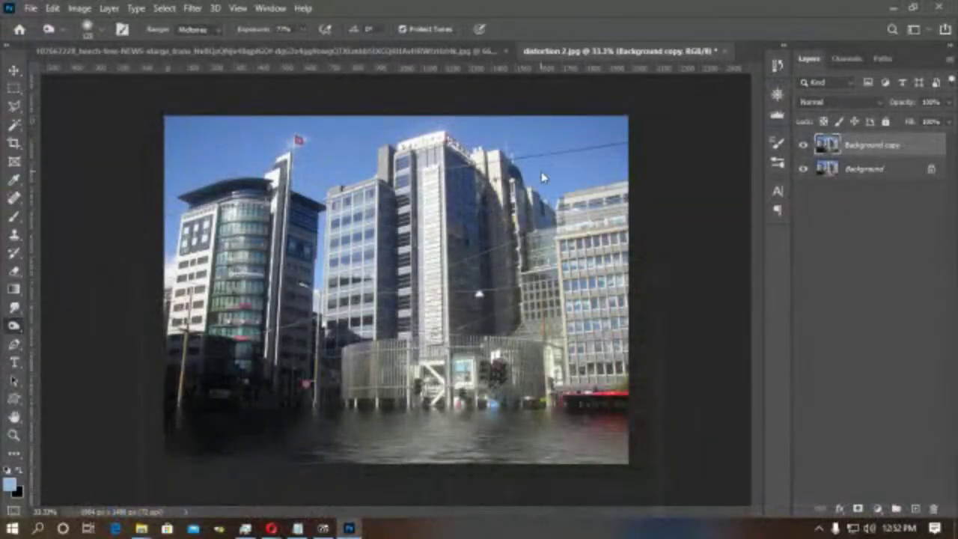
{"action": "key", "text": "ctrl+o"}
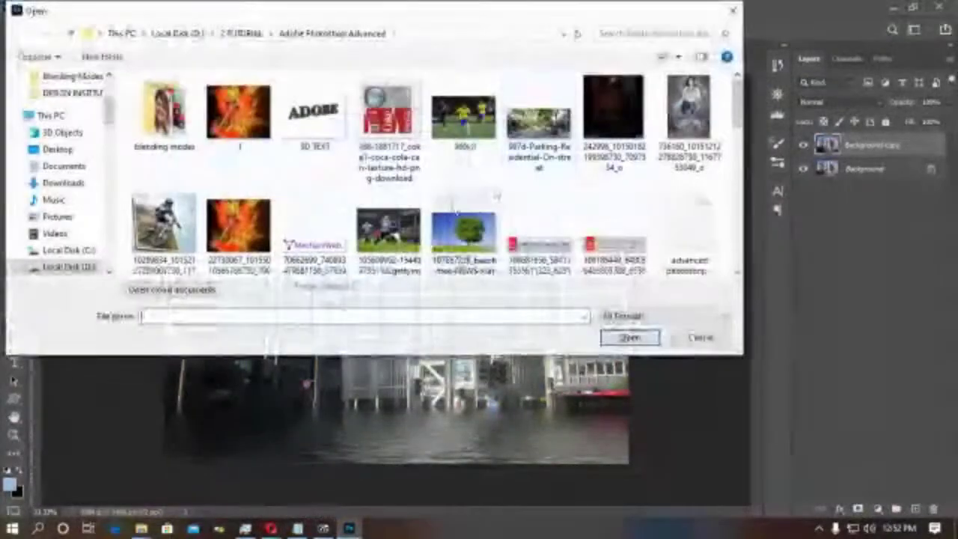
Open 997d-Parking-Residential-On-street.jpg in Photoshop.
{"action": "scroll", "coordinate": [447, 227], "scroll_direction": "down", "scroll_amount": 5}
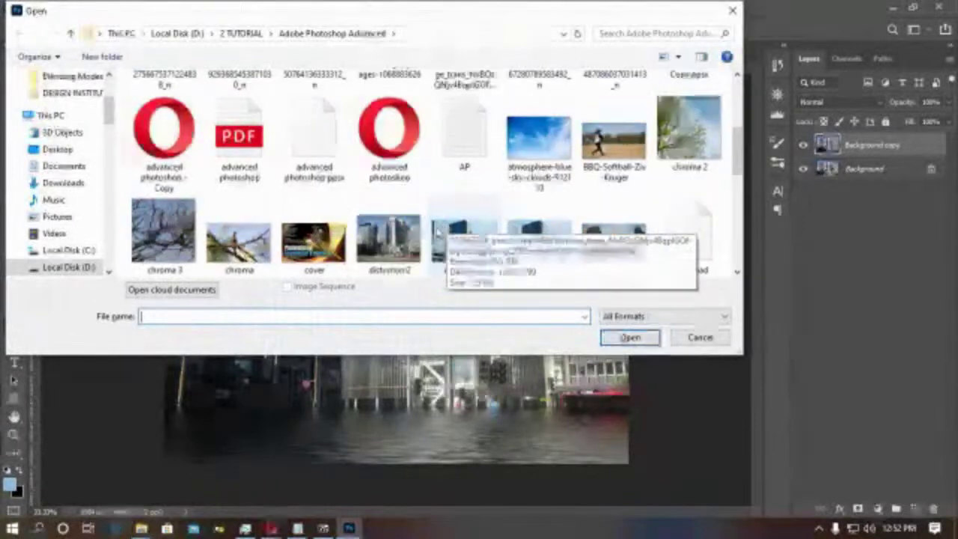
{"action": "scroll", "coordinate": [377, 267], "scroll_direction": "down", "scroll_amount": 2}
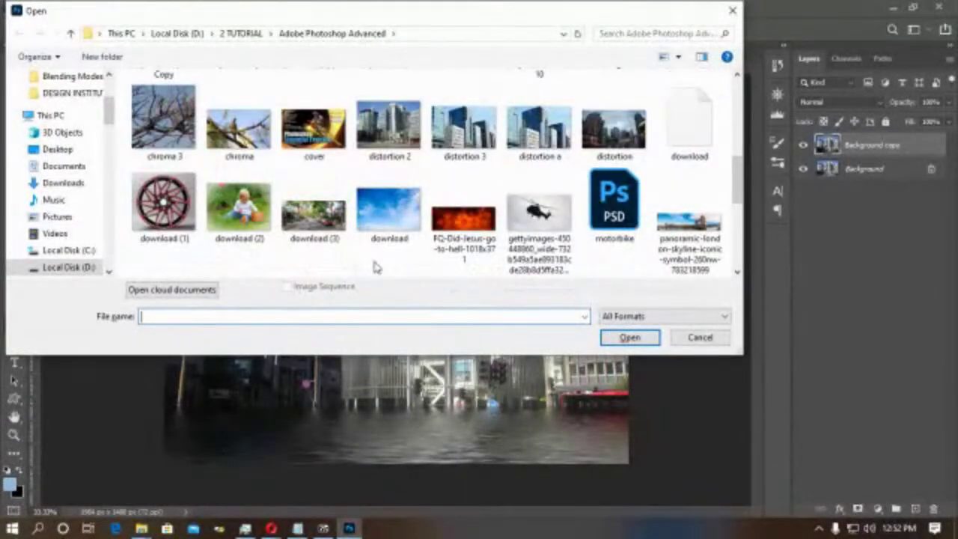
{"action": "scroll", "coordinate": [377, 267], "scroll_direction": "down", "scroll_amount": 4}
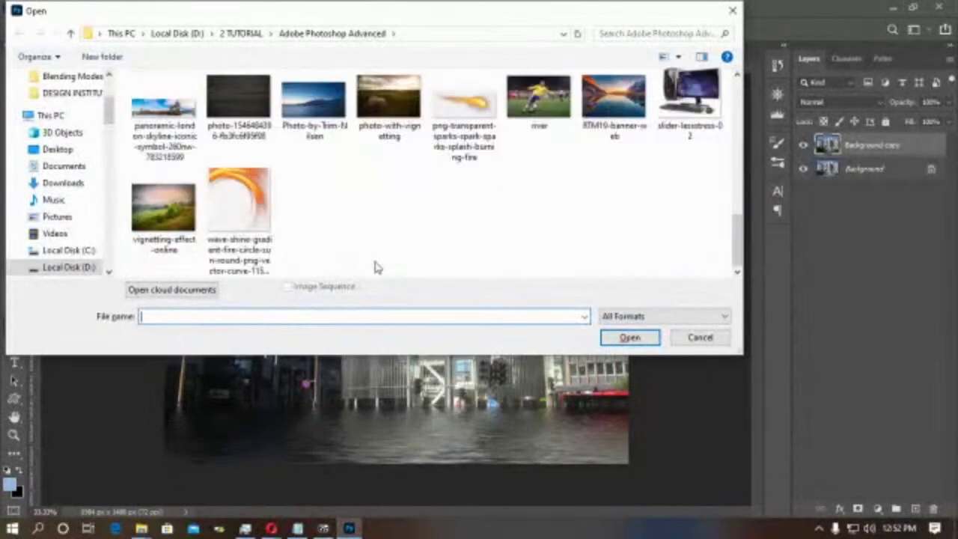
{"action": "scroll", "coordinate": [381, 256], "scroll_direction": "up", "scroll_amount": 5}
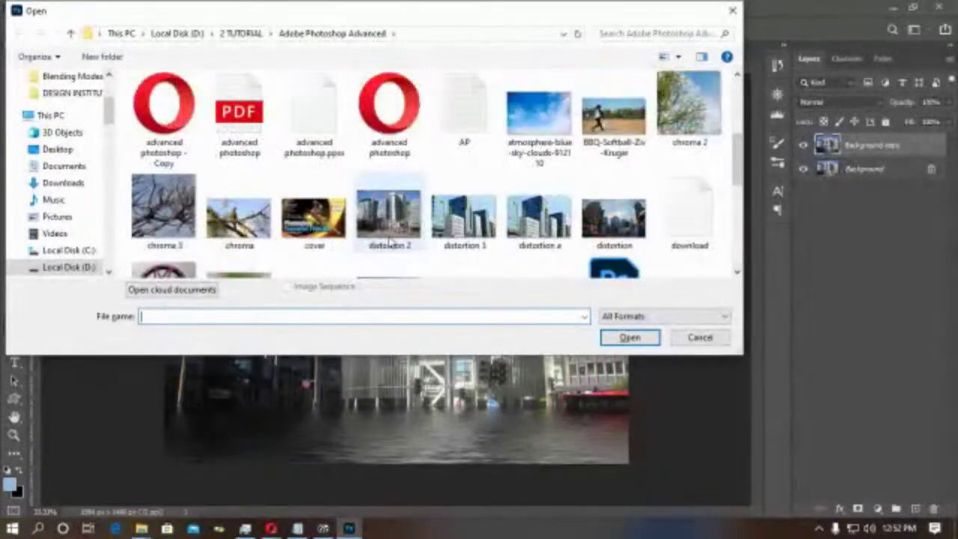
{"action": "scroll", "coordinate": [310, 255], "scroll_direction": "up", "scroll_amount": 3}
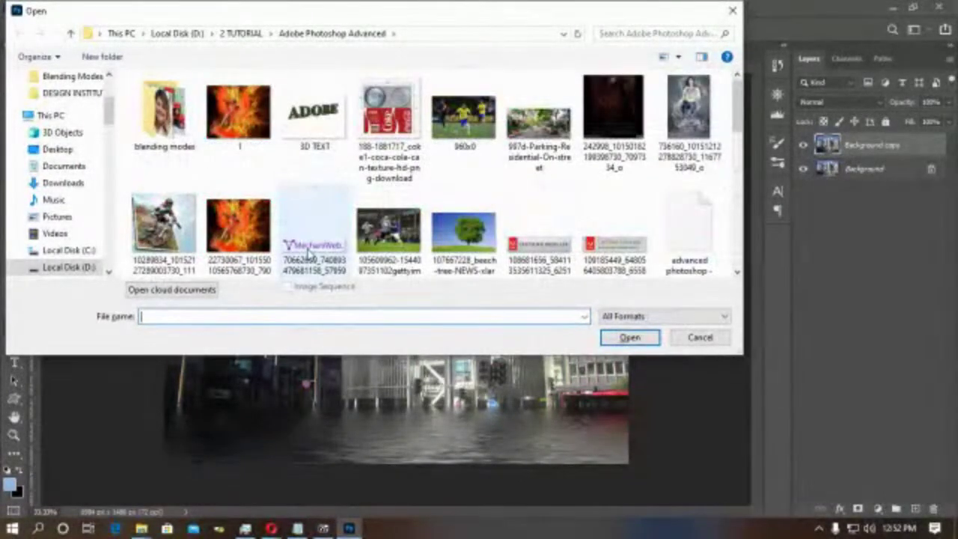
{"action": "double_click", "coordinate": [533, 134]}
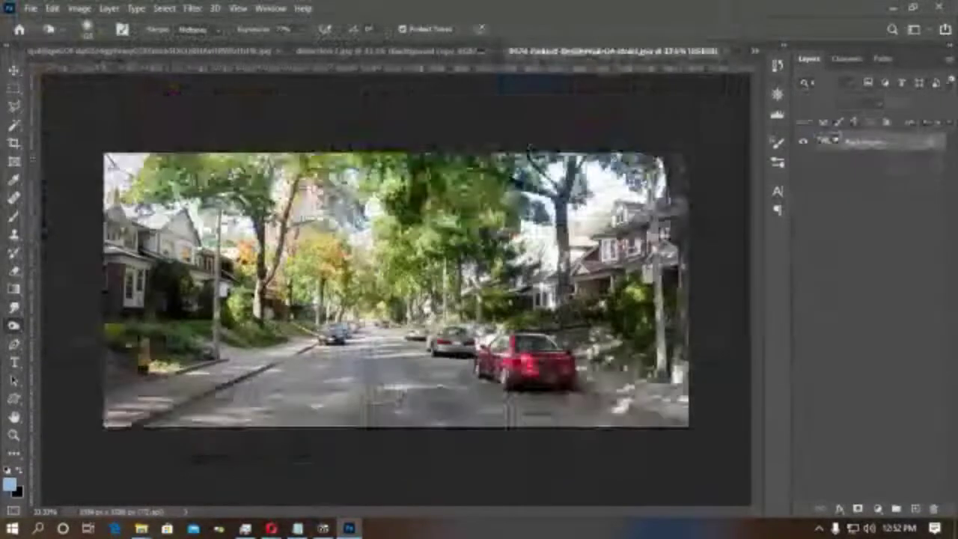
Unlock the Background into Layer 0 and duplicate it as Layer 0 copy.
{"action": "left_click", "coordinate": [931, 142]}
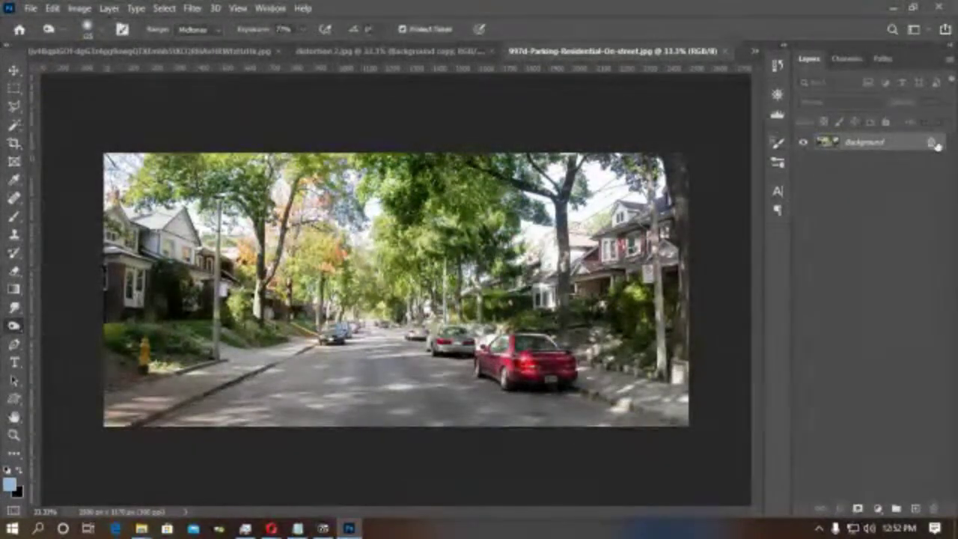
{"action": "left_click_drag", "start_coordinate": [898, 143], "coordinate": [915, 509]}
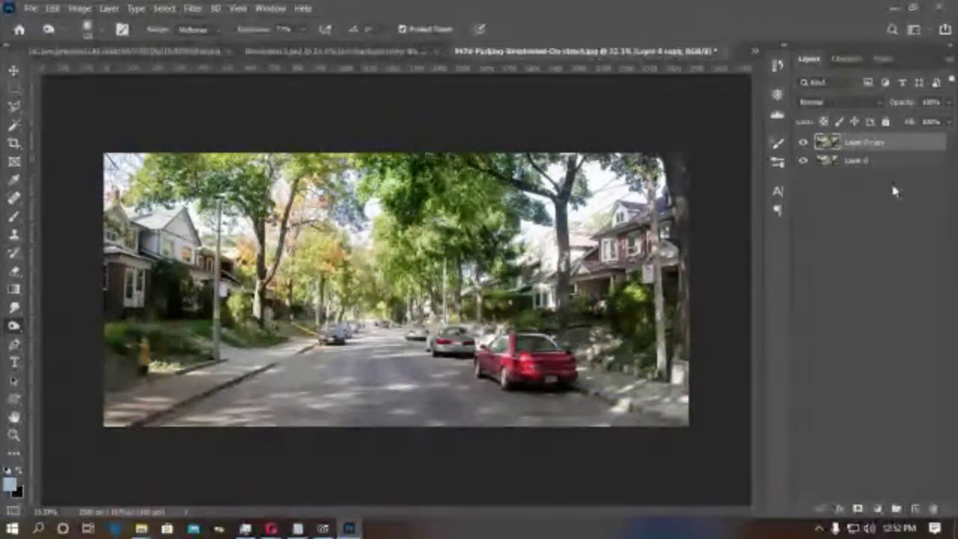
{"action": "left_click", "coordinate": [190, 8]}
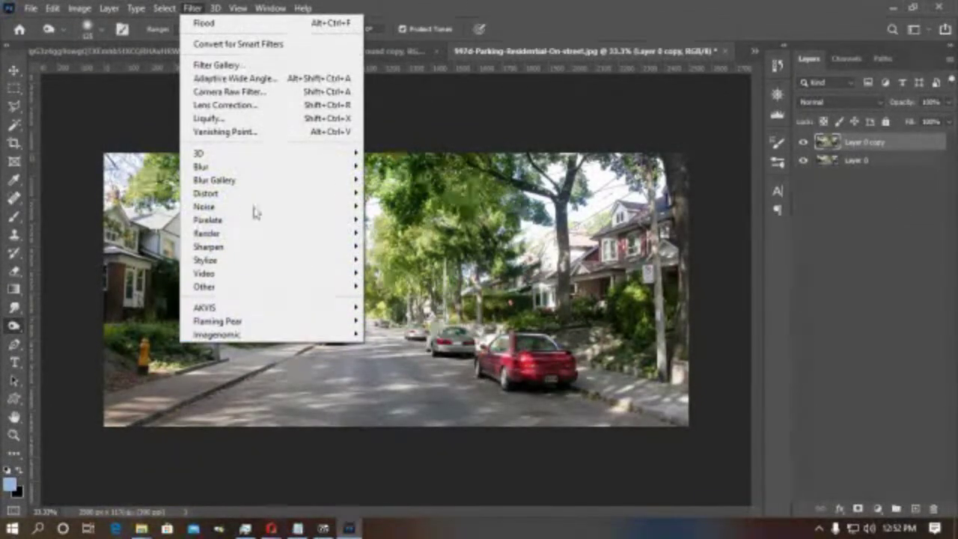
Apply Flood with Horizon 73, Perspective 82, Size 3, Waviness 0 and Complexity 37.
{"action": "mouse_move", "coordinate": [243, 323]}
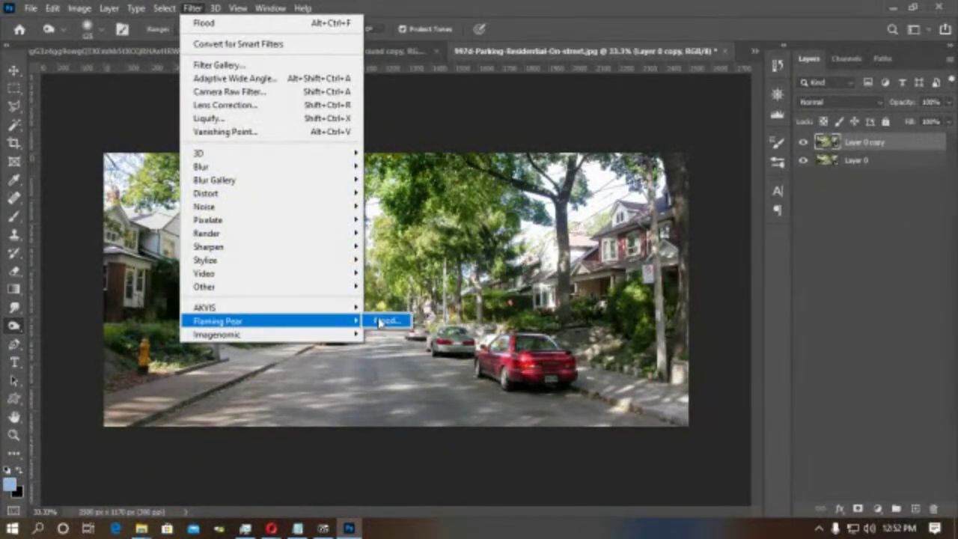
{"action": "left_click", "coordinate": [388, 320]}
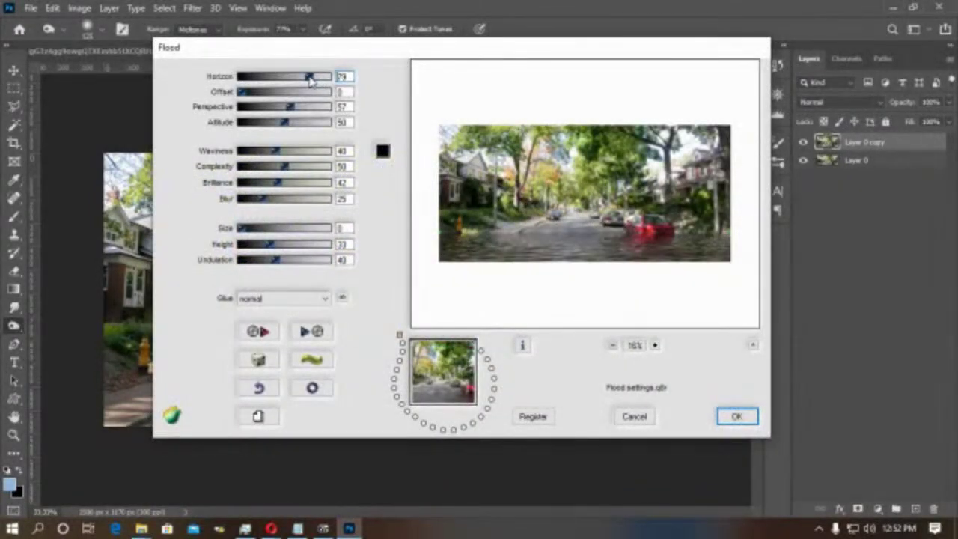
{"action": "left_click_drag", "start_coordinate": [309, 78], "coordinate": [303, 78]}
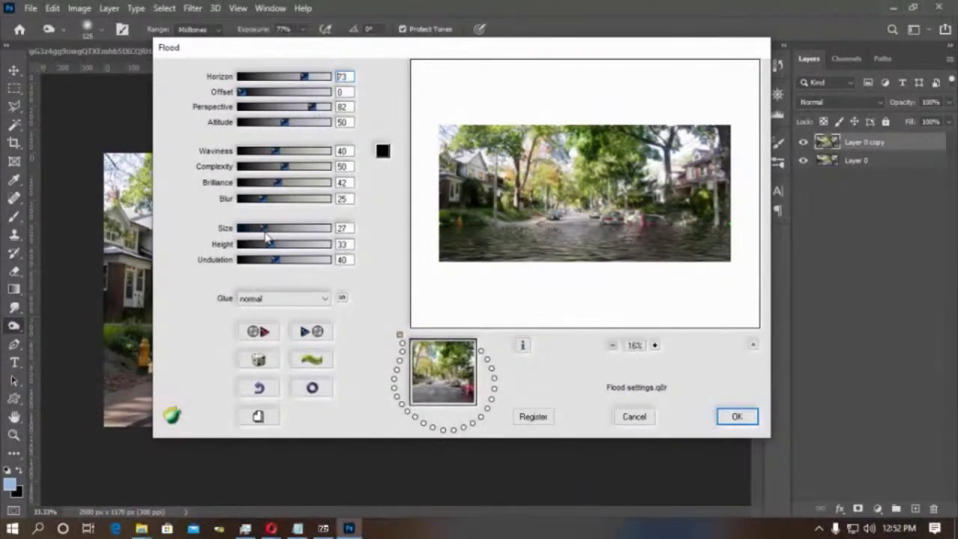
{"action": "left_click_drag", "start_coordinate": [265, 233], "coordinate": [243, 233]}
{"action": "left_click_drag", "start_coordinate": [264, 154], "coordinate": [253, 155]}
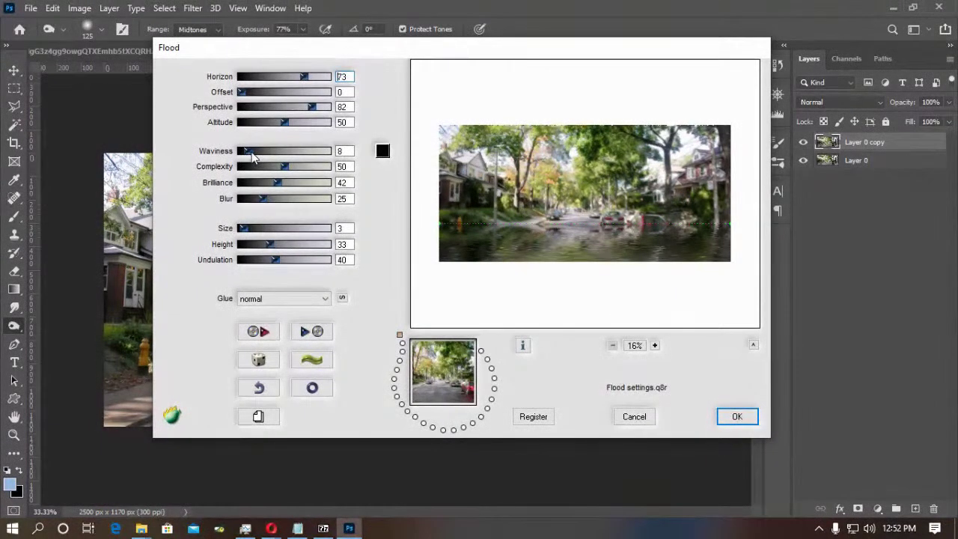
{"action": "left_click_drag", "start_coordinate": [266, 157], "coordinate": [238, 154]}
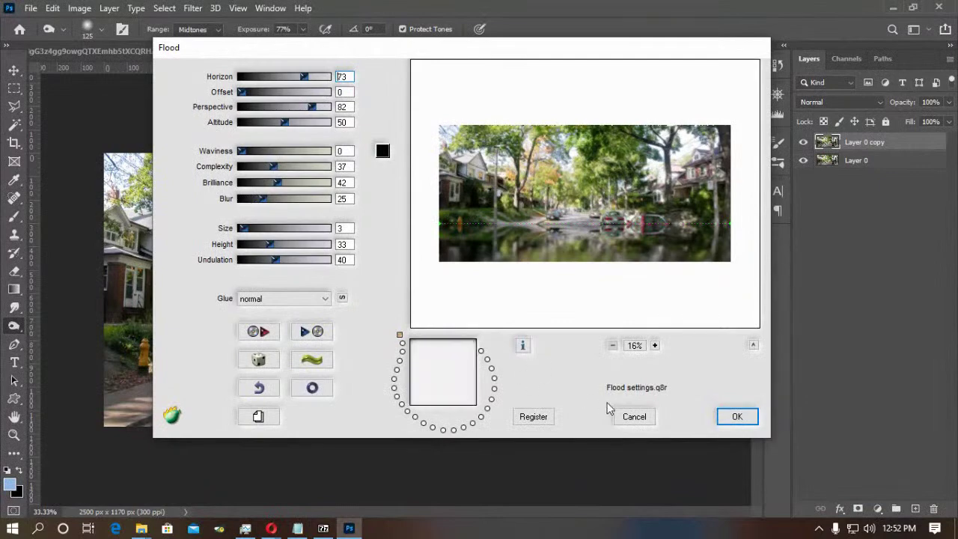
{"action": "left_click", "coordinate": [737, 417]}
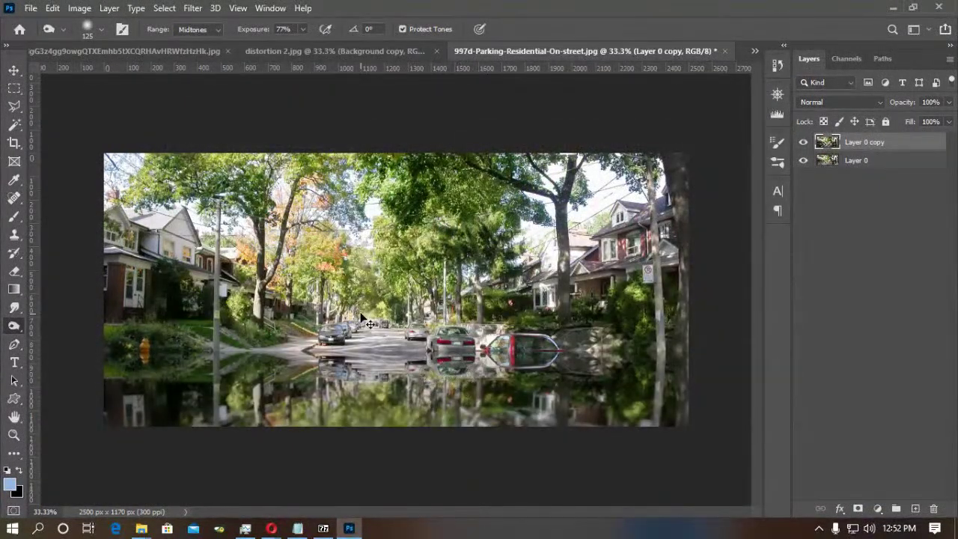
Undo the still flood and reapply Flood with Waviness 37 and Horizon 69.
{"action": "key", "text": "ctrl+z"}
{"action": "left_click", "coordinate": [192, 8]}
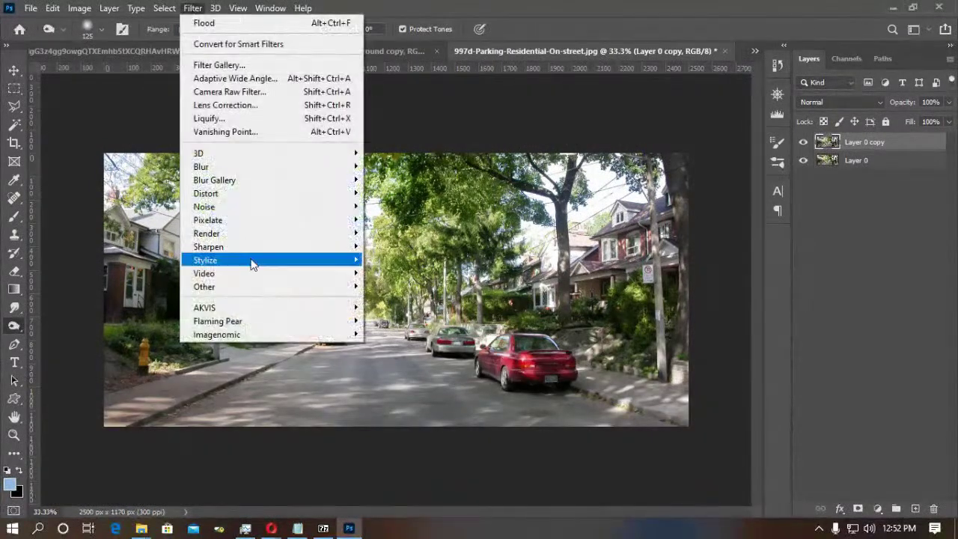
{"action": "mouse_move", "coordinate": [247, 322]}
{"action": "left_click", "coordinate": [383, 321]}
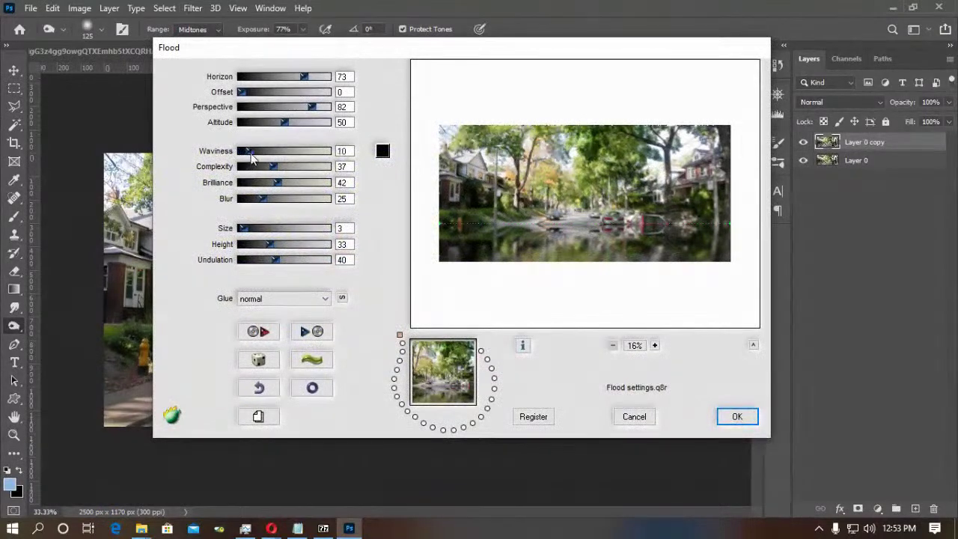
{"action": "left_click_drag", "start_coordinate": [242, 151], "coordinate": [264, 152]}
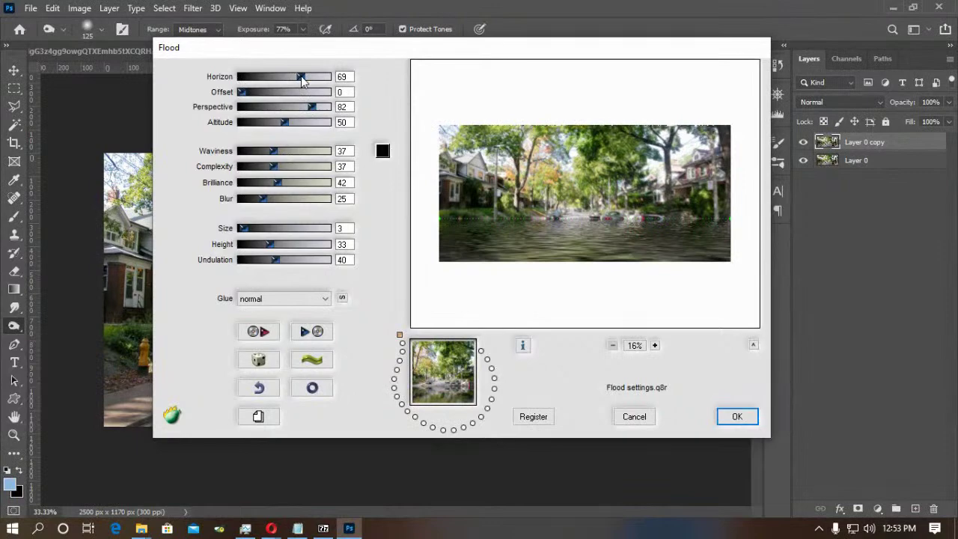
{"action": "left_click", "coordinate": [735, 416]}
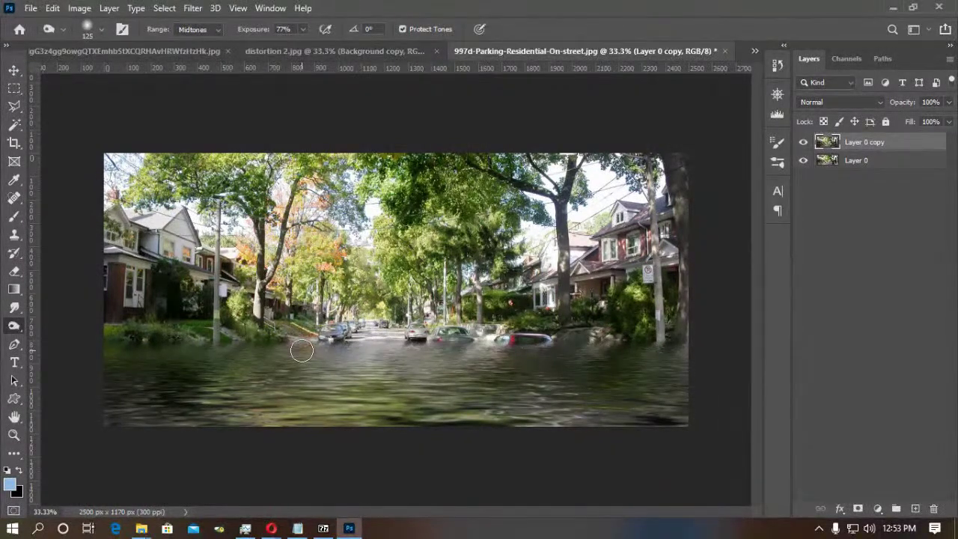
{"action": "scroll", "coordinate": [301, 349], "scroll_direction": "up", "scroll_amount": 1}
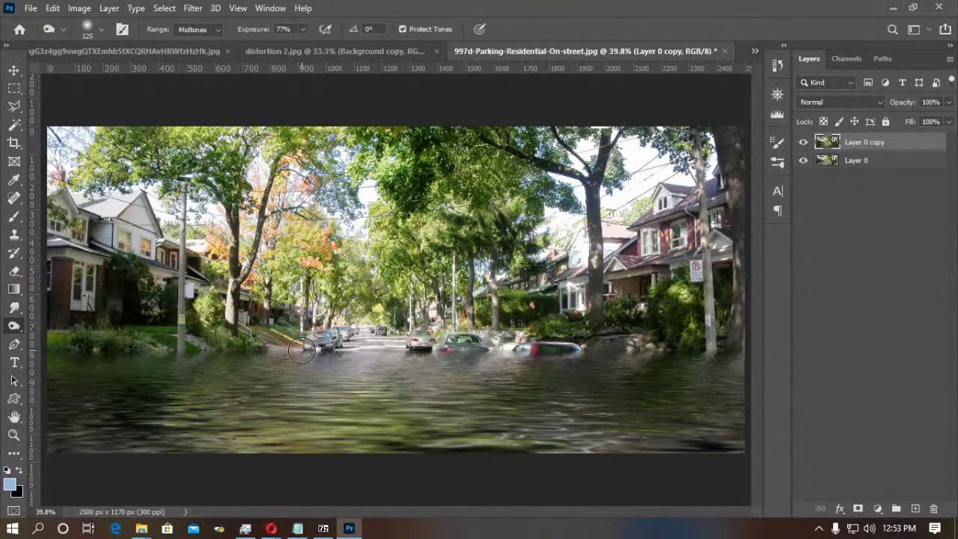
{"action": "left_click", "coordinate": [803, 143]}
{"action": "left_click", "coordinate": [803, 142]}
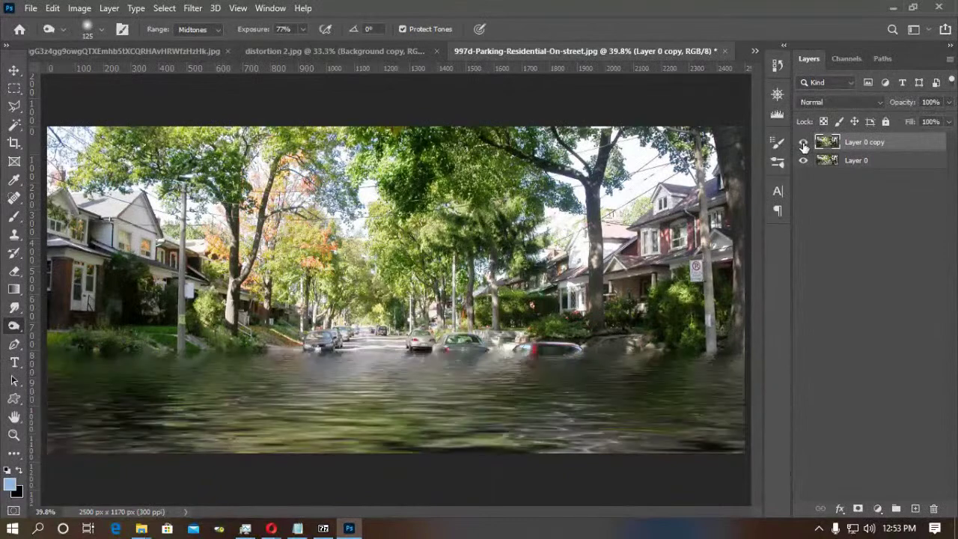
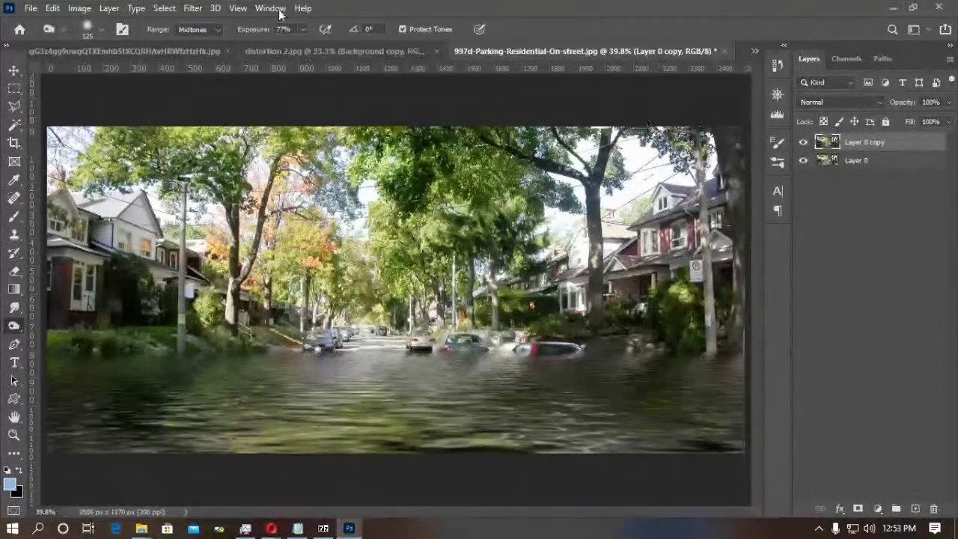
Apply Add Noise at about 5.35% to the flooded street's top layer.
{"action": "left_click", "coordinate": [193, 9]}
{"action": "mouse_move", "coordinate": [345, 193]}
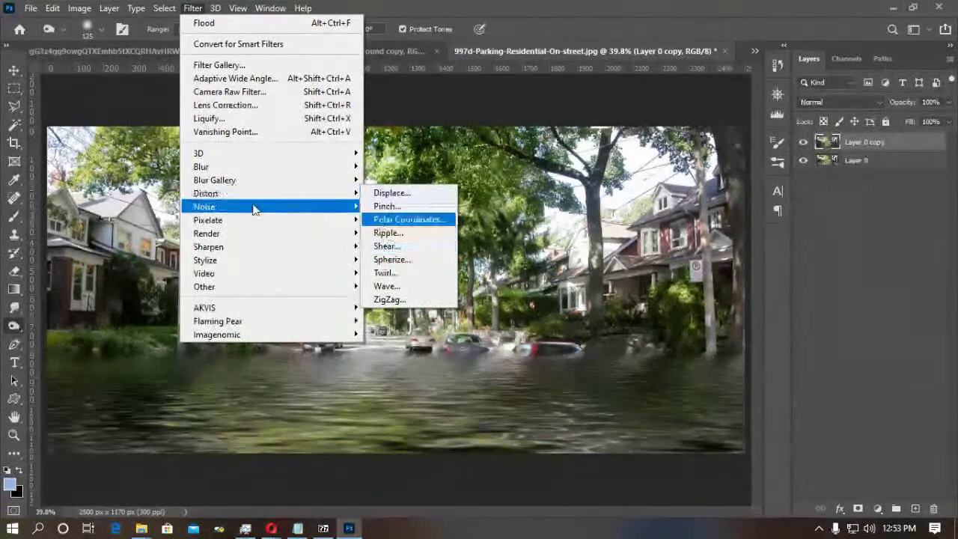
{"action": "mouse_move", "coordinate": [255, 210]}
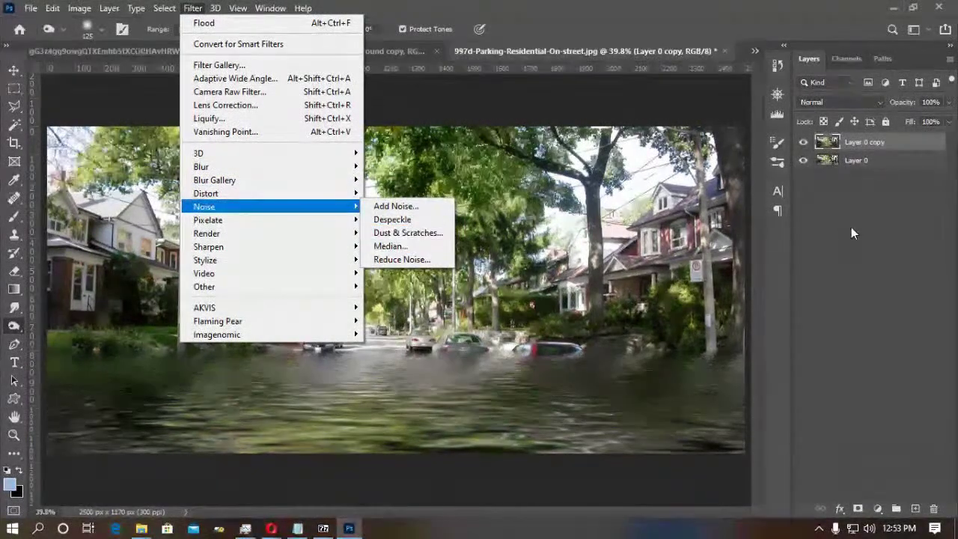
{"action": "left_click", "coordinate": [404, 208]}
{"action": "left_click_drag", "start_coordinate": [451, 267], "coordinate": [386, 270]}
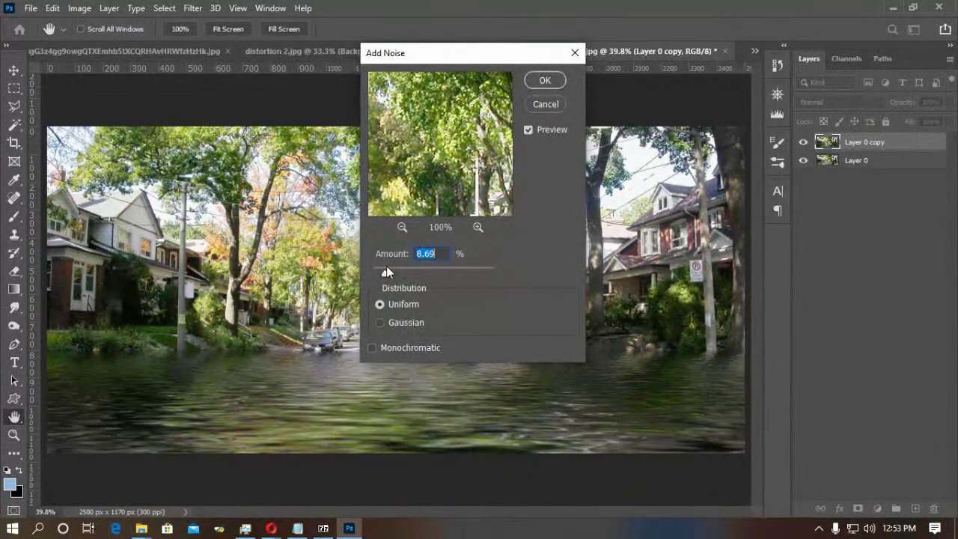
{"action": "mouse_move", "coordinate": [387, 267]}
{"action": "left_mouse_down"}
{"action": "mouse_move", "coordinate": [380, 271]}
{"action": "mouse_move", "coordinate": [463, 274]}
{"action": "mouse_move", "coordinate": [380, 271]}
{"action": "left_mouse_up"}
{"action": "left_click", "coordinate": [545, 81]}
Zoom in and apply Reduce Noise at default settings, comparing with Preview toggled off.
{"action": "key", "text": "z"}
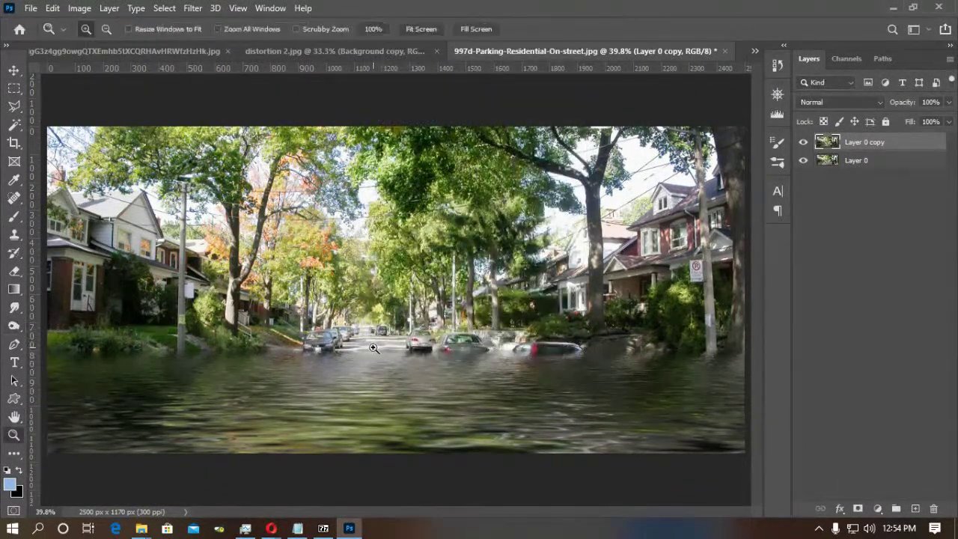
{"action": "left_click", "coordinate": [374, 358]}
{"action": "left_click", "coordinate": [375, 361]}
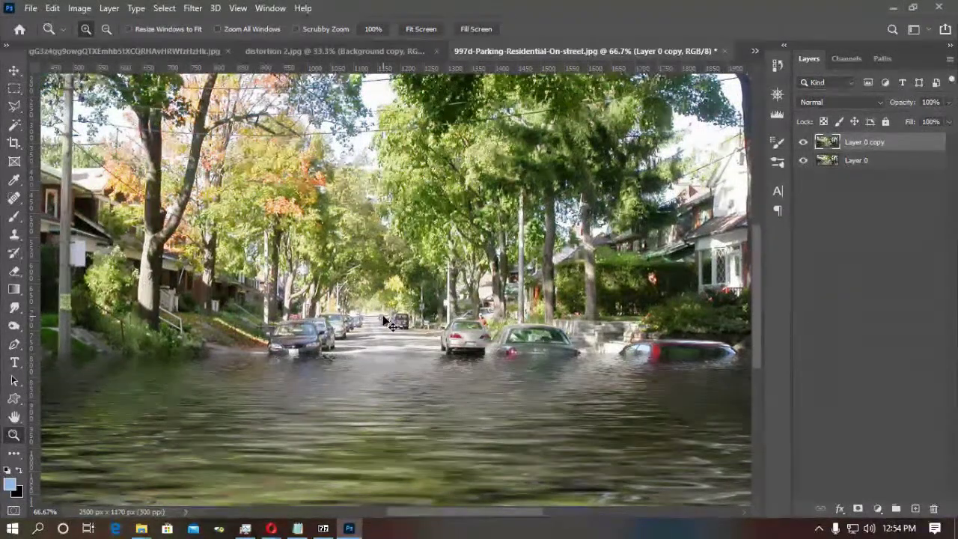
{"action": "left_click", "coordinate": [193, 7]}
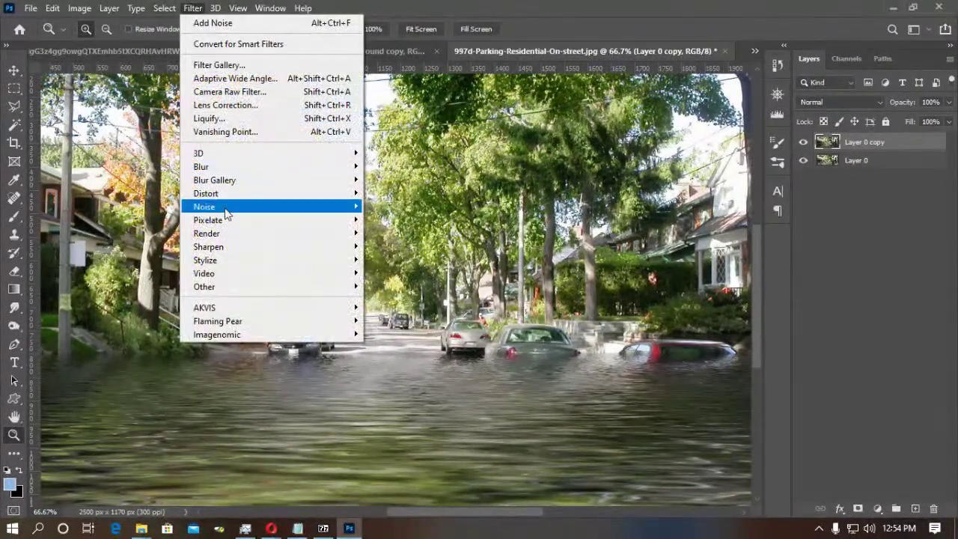
{"action": "mouse_move", "coordinate": [226, 215]}
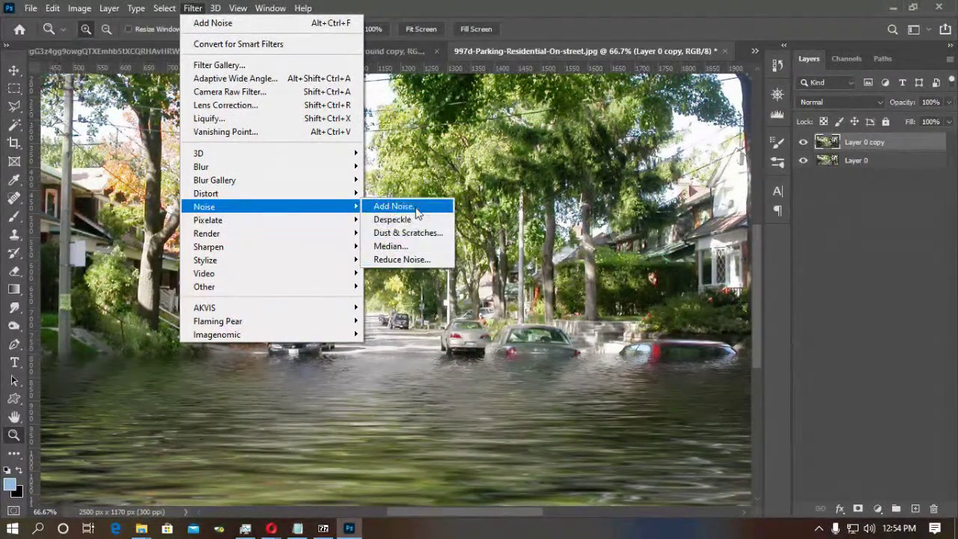
{"action": "left_click", "coordinate": [426, 262]}
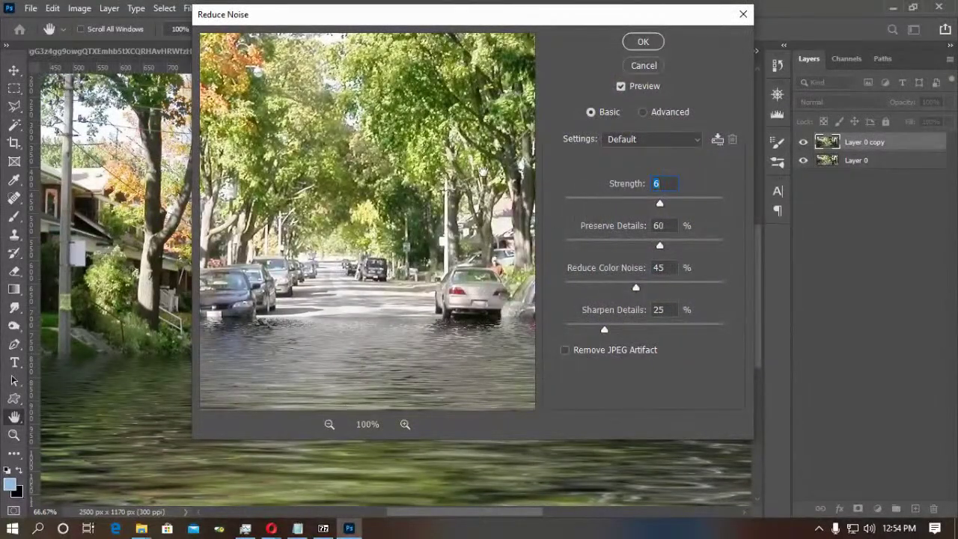
{"action": "left_click", "coordinate": [622, 87]}
{"action": "left_click", "coordinate": [643, 41]}
{"action": "key", "text": "z"}
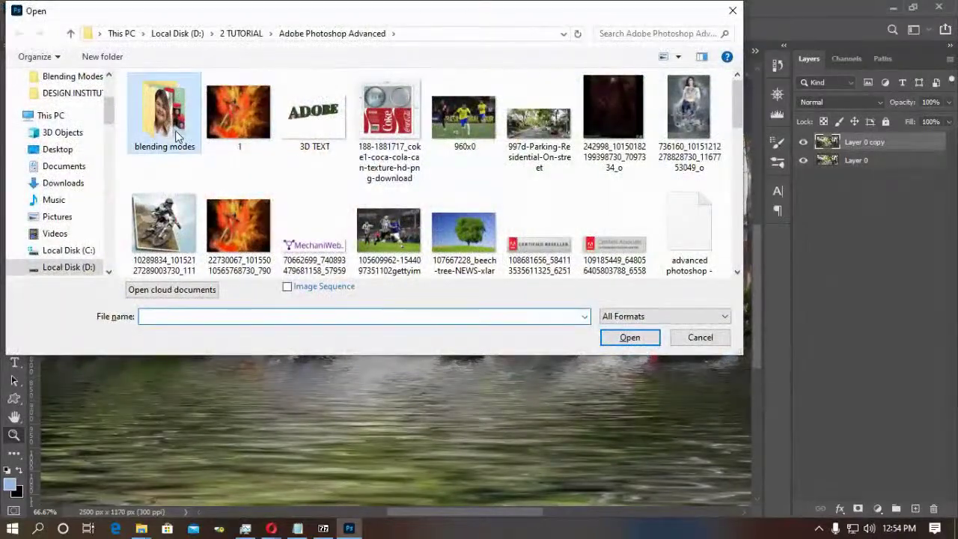
Open the portrait photo from the blending modes folder.
{"action": "double_click", "coordinate": [164, 112]}
{"action": "left_click", "coordinate": [388, 225]}
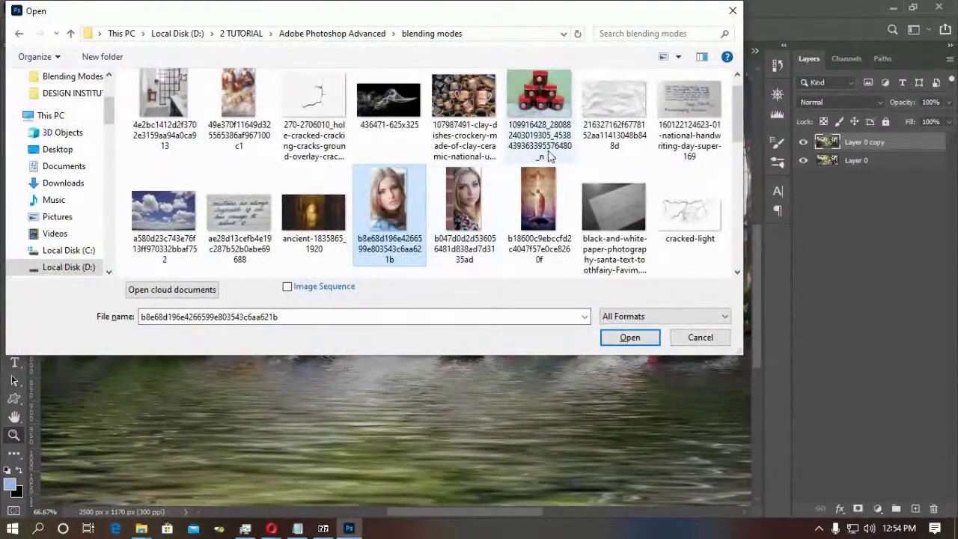
{"action": "scroll", "coordinate": [389, 172], "scroll_direction": "down", "scroll_amount": 5}
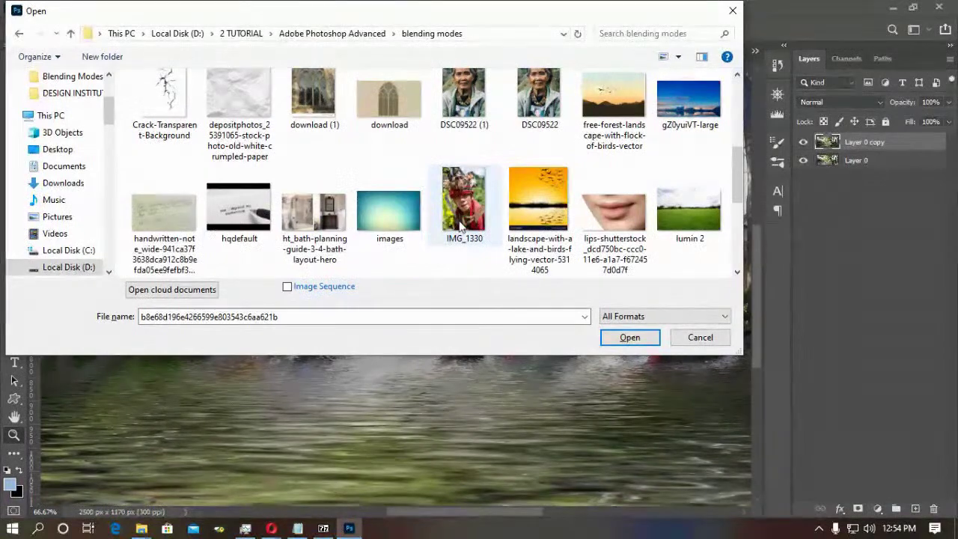
{"action": "scroll", "coordinate": [464, 195], "scroll_direction": "up", "scroll_amount": 2}
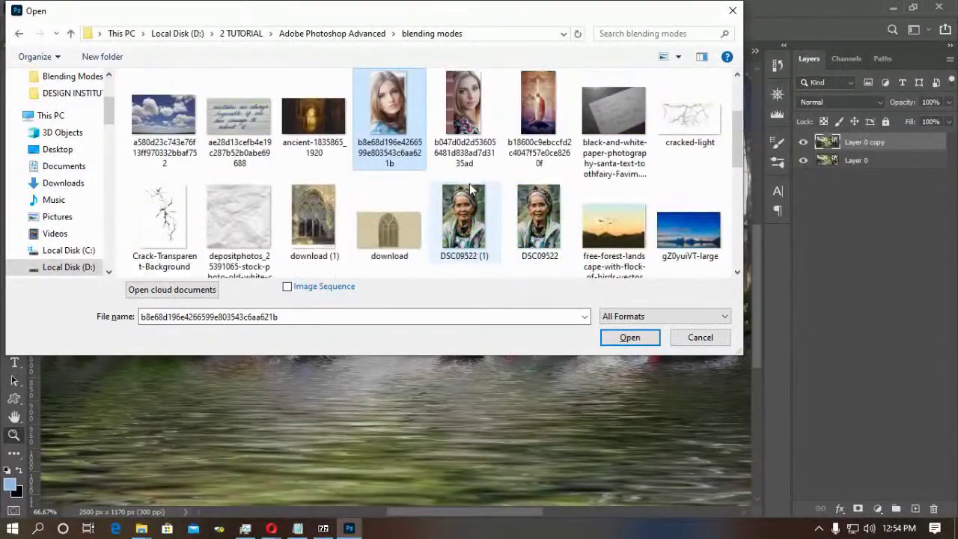
{"action": "double_click", "coordinate": [378, 113]}
Apply Add Noise at 17.27% to the portrait.
{"action": "left_click", "coordinate": [395, 228]}
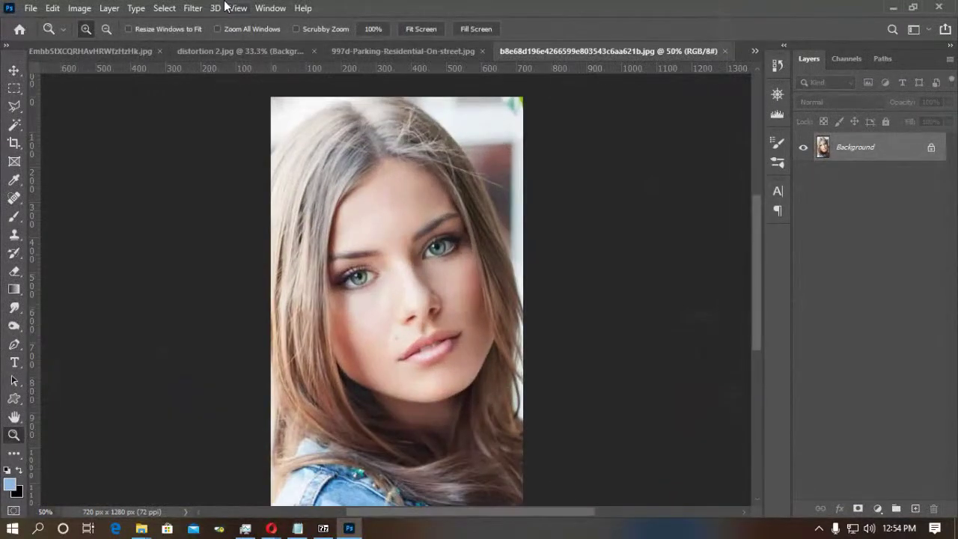
{"action": "left_click", "coordinate": [192, 7]}
{"action": "mouse_move", "coordinate": [232, 213]}
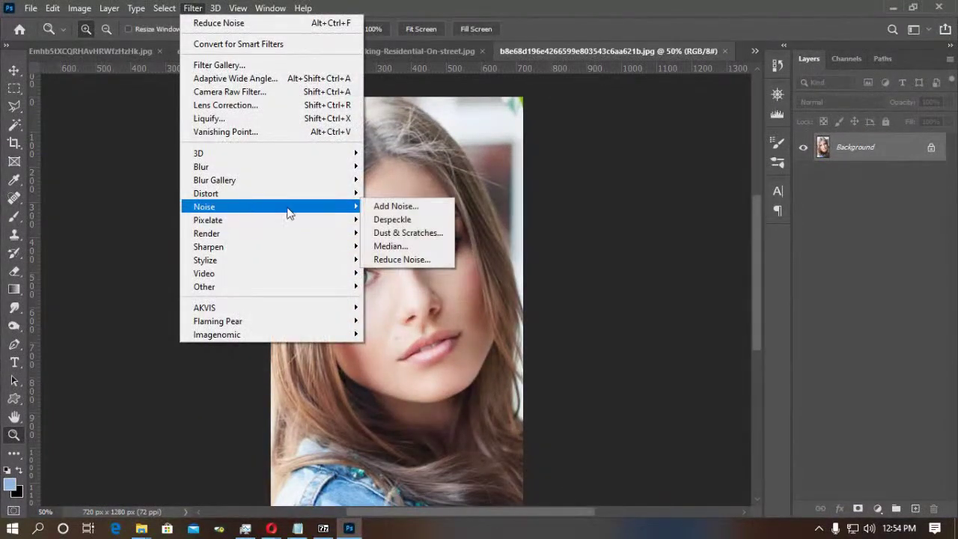
{"action": "left_click", "coordinate": [398, 204]}
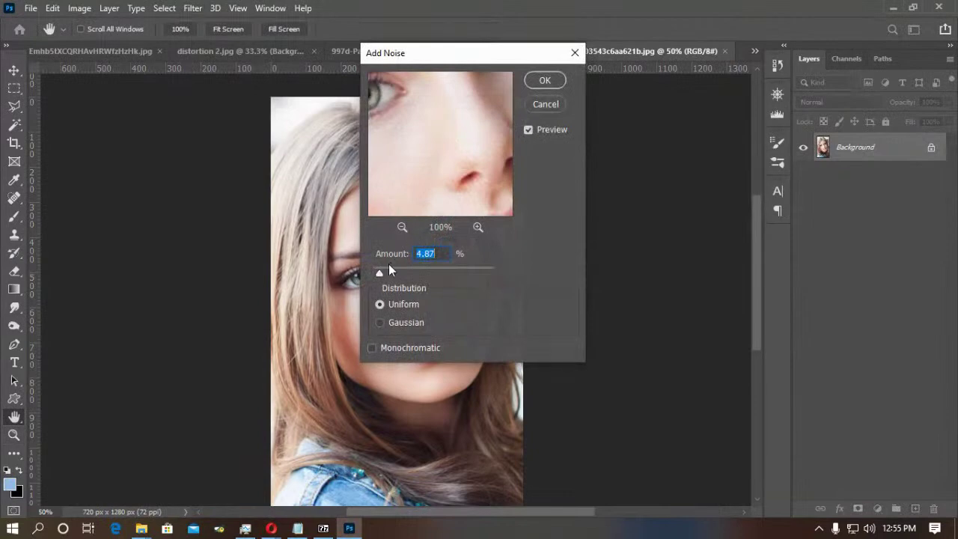
{"action": "left_click_drag", "start_coordinate": [390, 269], "coordinate": [397, 276]}
{"action": "left_click", "coordinate": [538, 84]}
Zoom in on the forehead and duplicate the Background layer as Background copy.
{"action": "left_click_drag", "start_coordinate": [443, 186], "coordinate": [412, 250]}
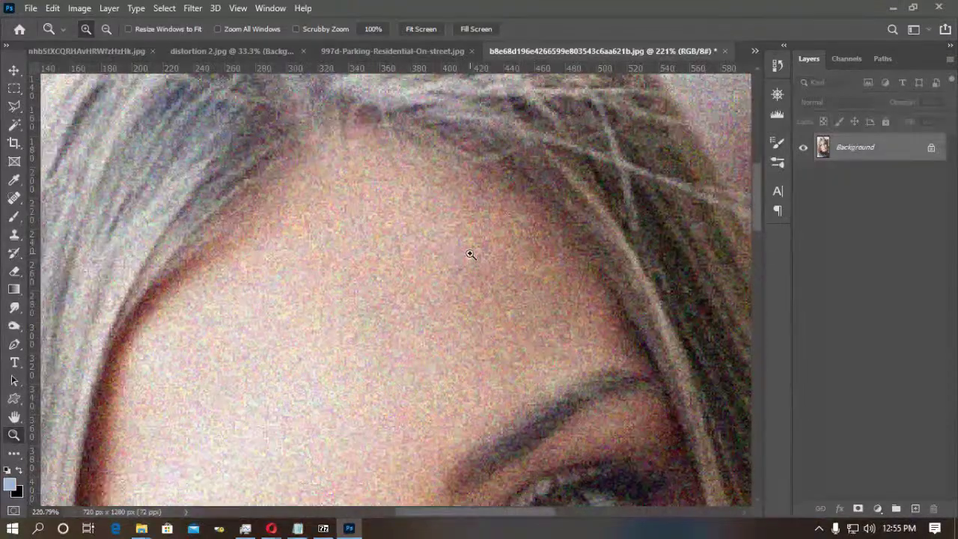
{"action": "left_click_drag", "start_coordinate": [913, 155], "coordinate": [914, 508]}
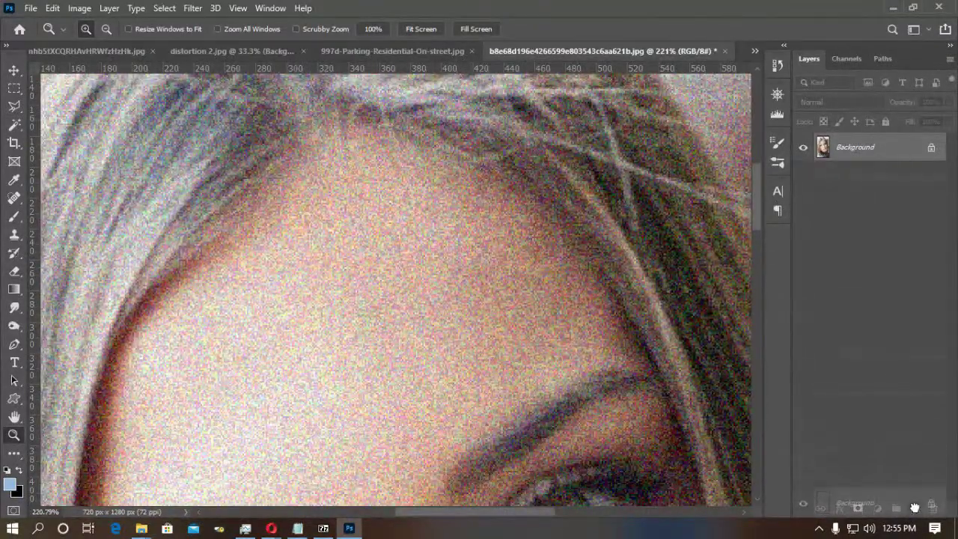
{"action": "left_click", "coordinate": [191, 9]}
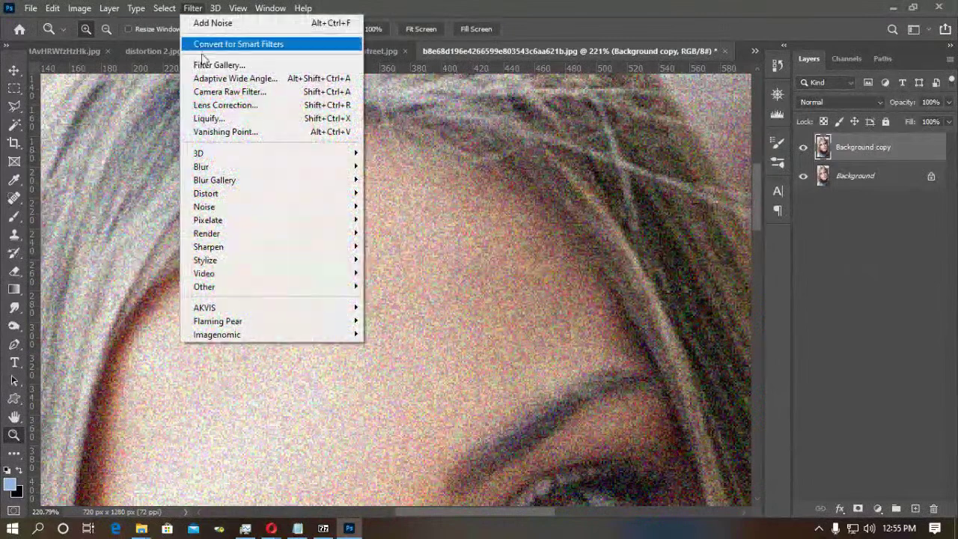
Reduce Noise on Background copy: strength 9, sharpen details 0, JPEG artifacts removed; compare, then close.
{"action": "mouse_move", "coordinate": [289, 208]}
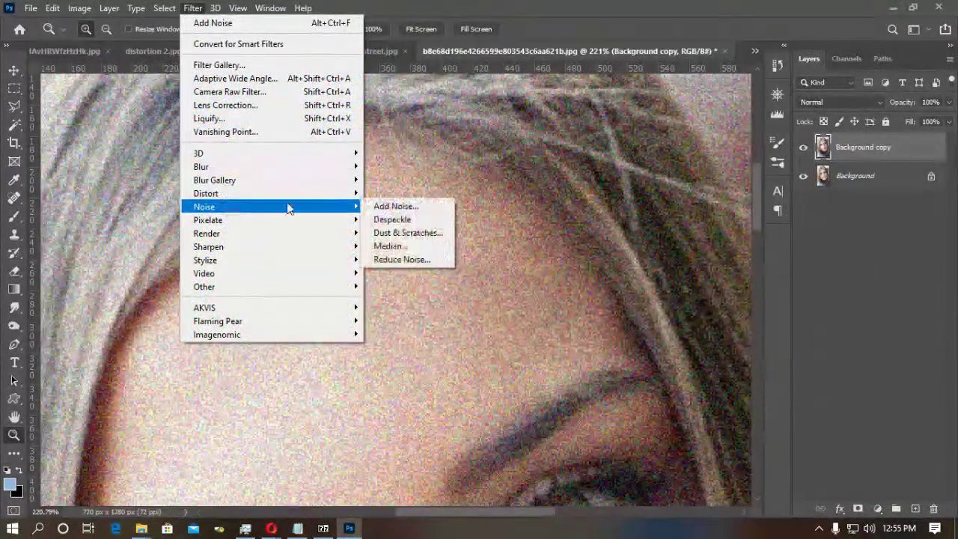
{"action": "left_click", "coordinate": [398, 259]}
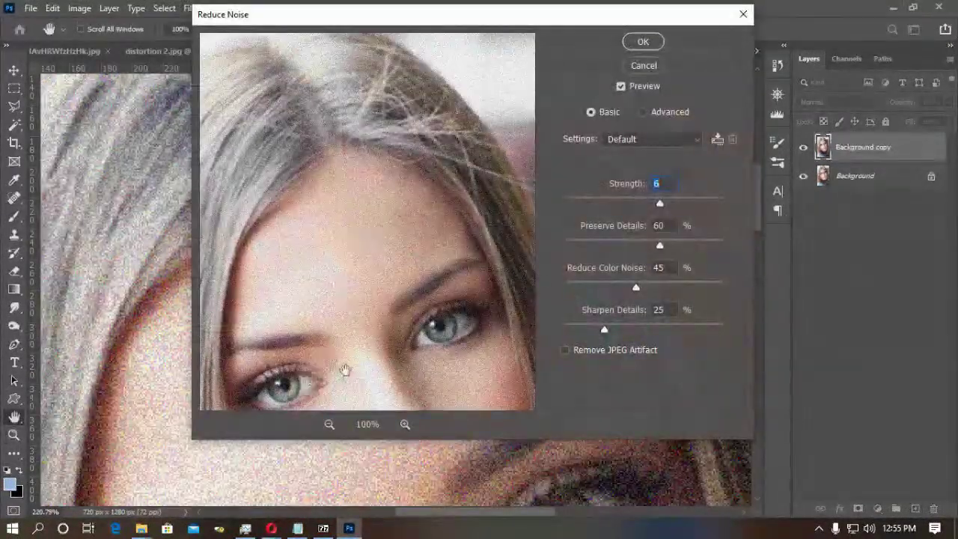
{"action": "left_click_drag", "start_coordinate": [659, 203], "coordinate": [615, 203]}
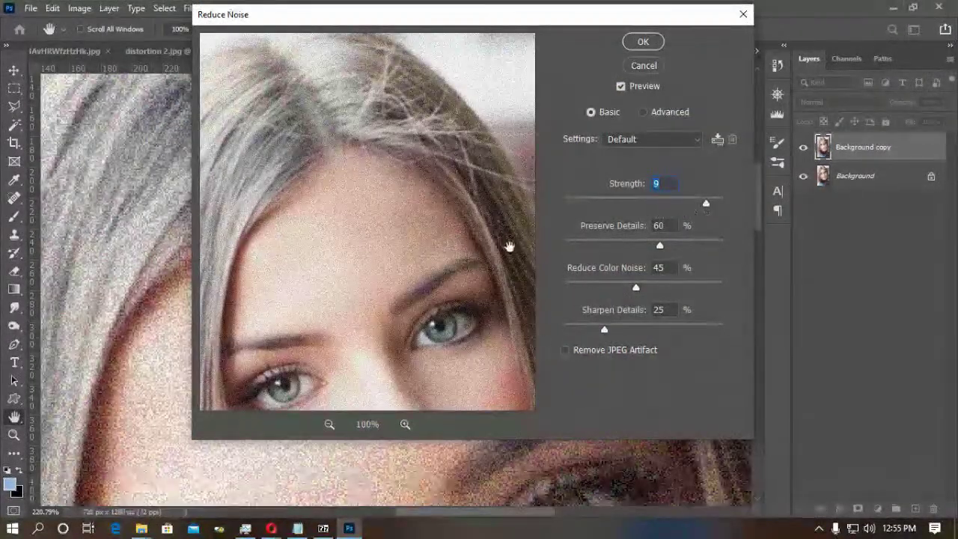
{"action": "left_click_drag", "start_coordinate": [605, 330], "coordinate": [684, 330]}
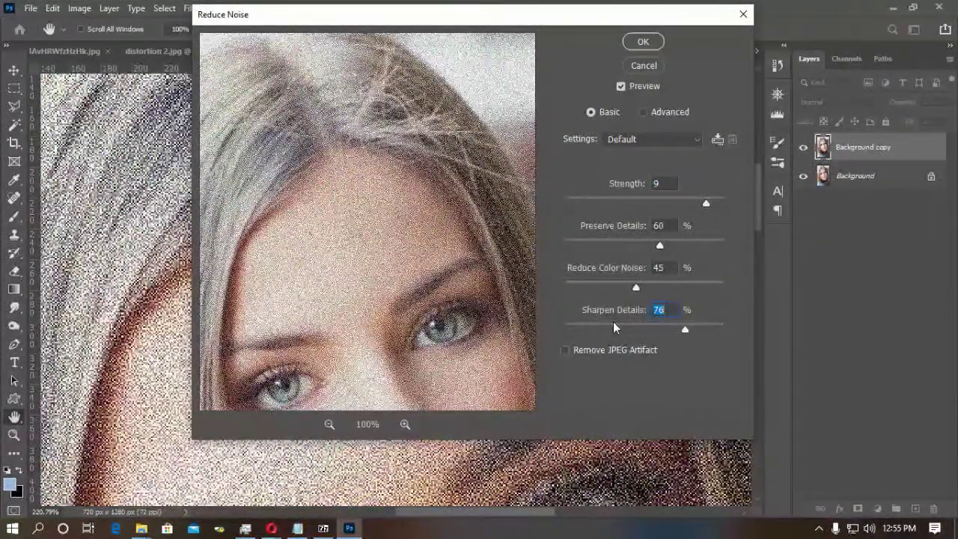
{"action": "type", "text": "0"}
{"action": "left_click", "coordinate": [565, 350]}
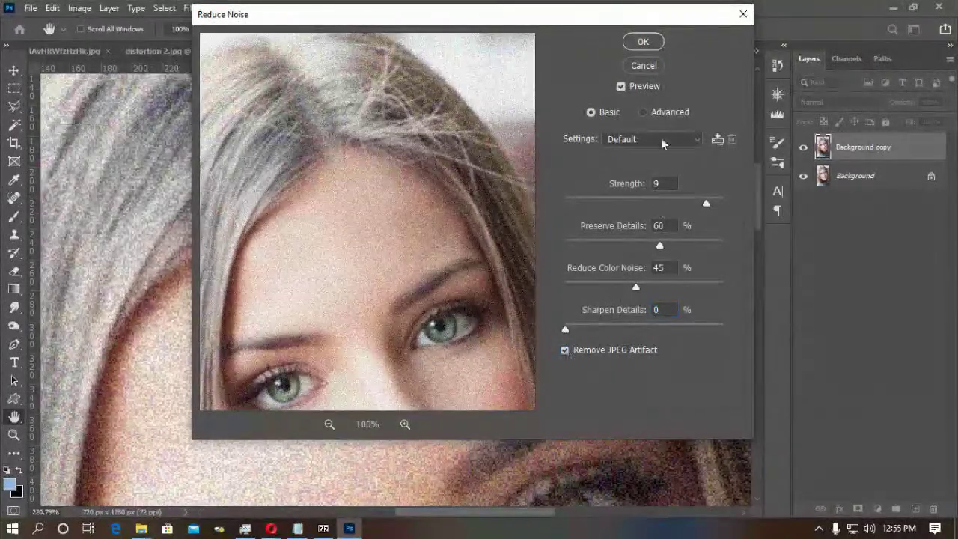
{"action": "left_click", "coordinate": [643, 42]}
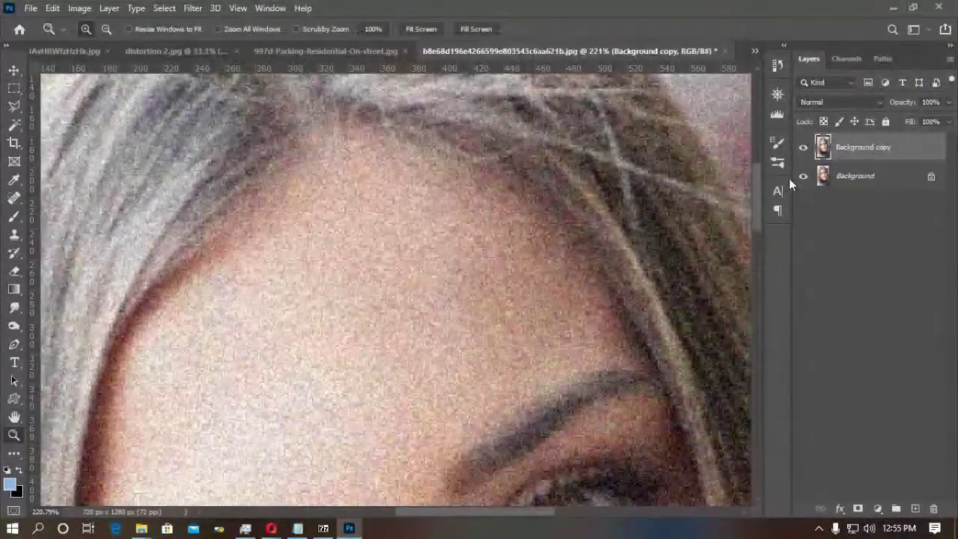
{"action": "left_click", "coordinate": [803, 150]}
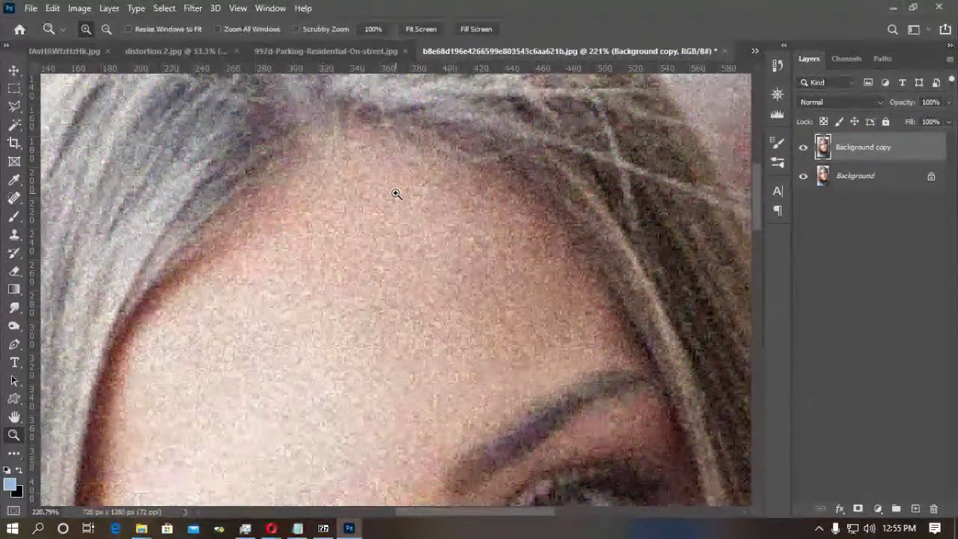
{"action": "left_click", "coordinate": [724, 51]}
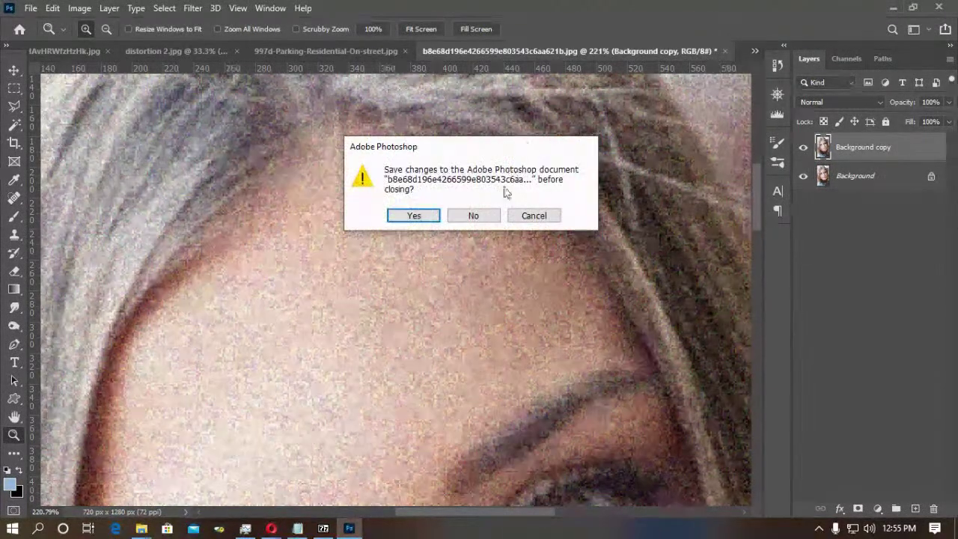
Close the portrait without saving, then preview and cancel the Color Halftone settings.
{"action": "left_click", "coordinate": [470, 216]}
{"action": "left_click", "coordinate": [196, 8]}
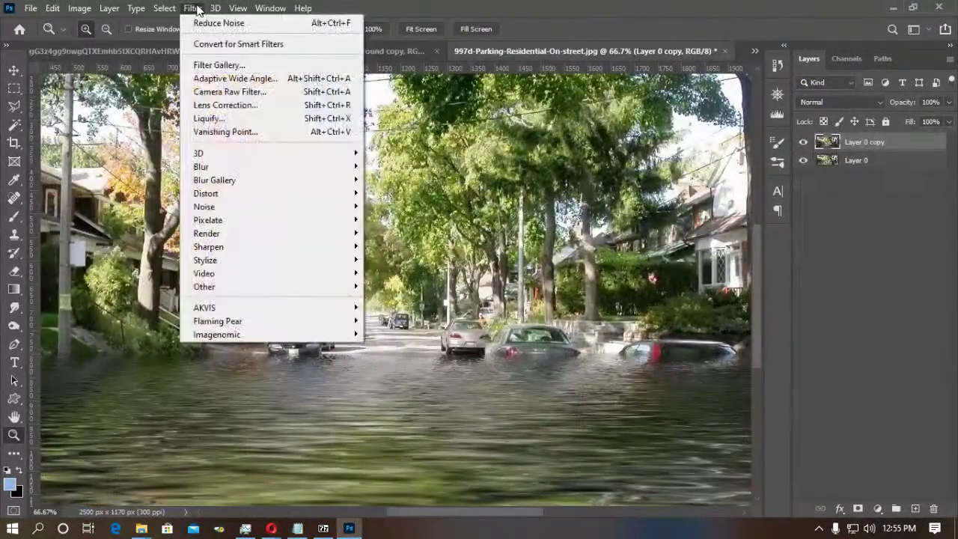
{"action": "mouse_move", "coordinate": [263, 207]}
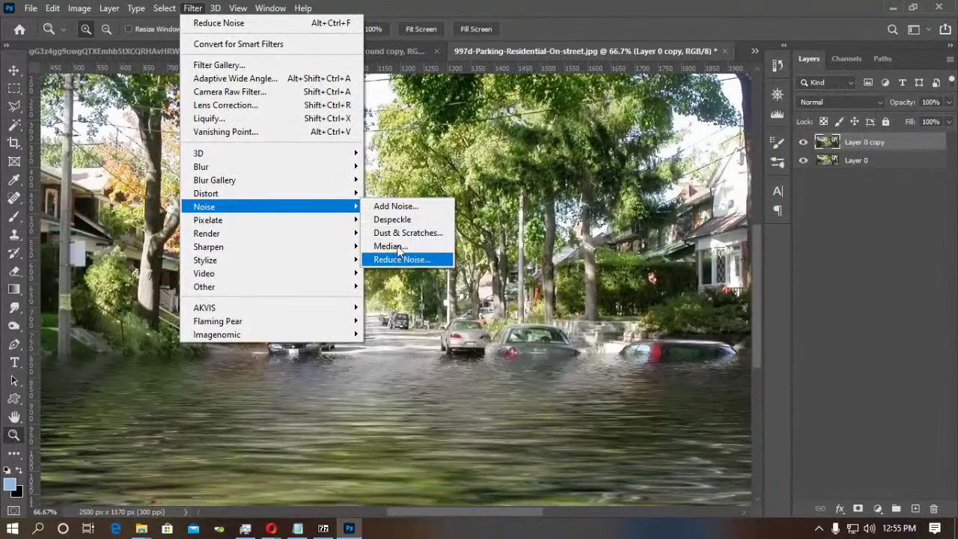
{"action": "mouse_move", "coordinate": [246, 227]}
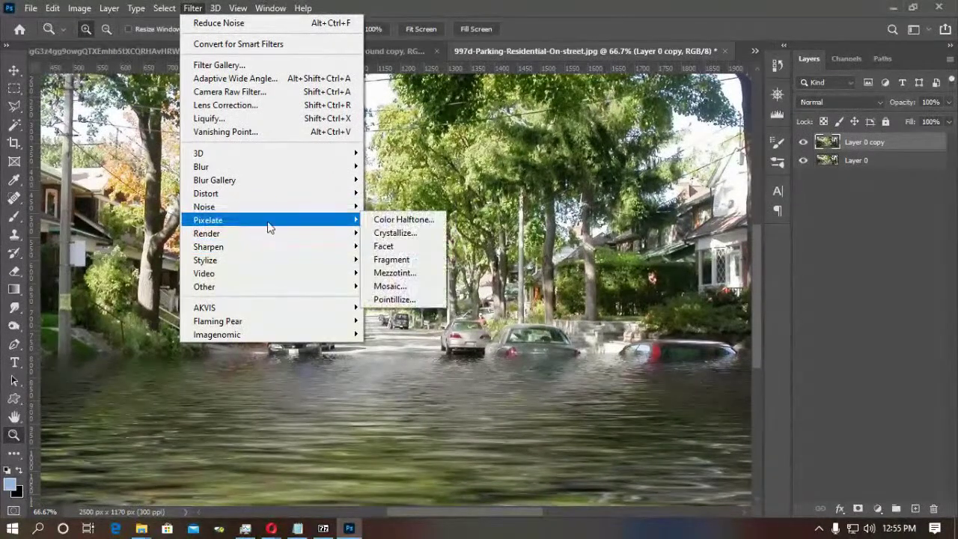
{"action": "left_click", "coordinate": [411, 220]}
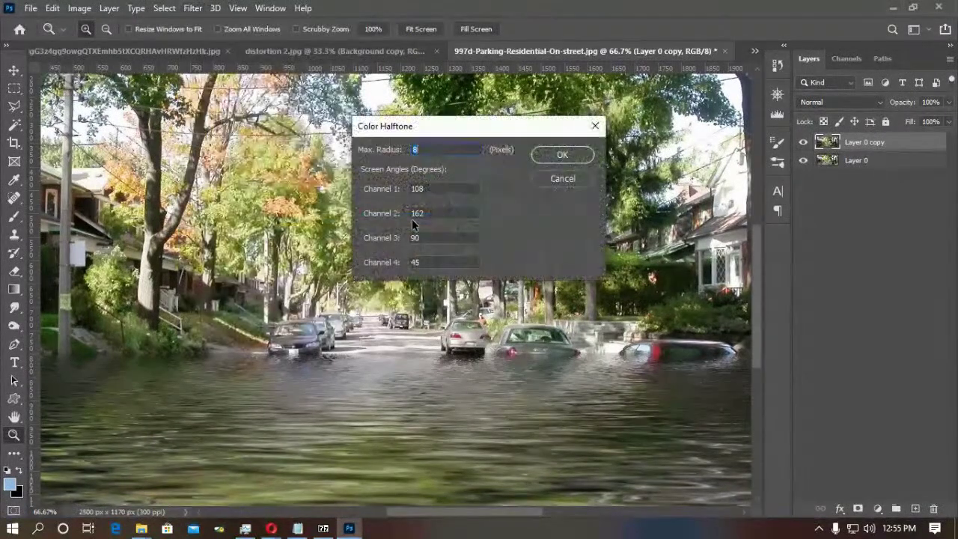
{"action": "left_click", "coordinate": [574, 179]}
Duplicate Layer 0 copy into Layer 0 copy 2, apply Color Halftone, then undo it.
{"action": "left_click_drag", "start_coordinate": [864, 142], "coordinate": [915, 508]}
{"action": "left_click", "coordinate": [193, 8]}
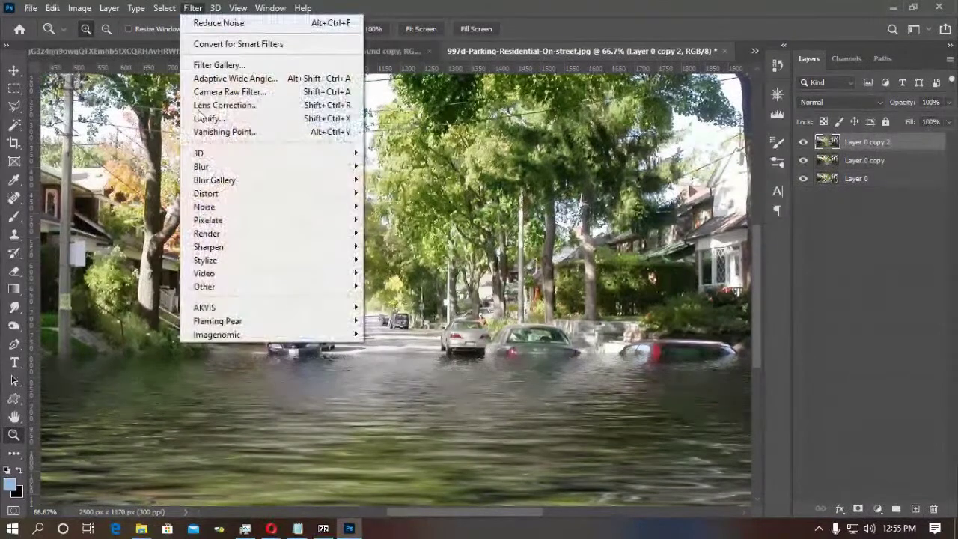
{"action": "mouse_move", "coordinate": [234, 219]}
{"action": "left_click", "coordinate": [378, 219]}
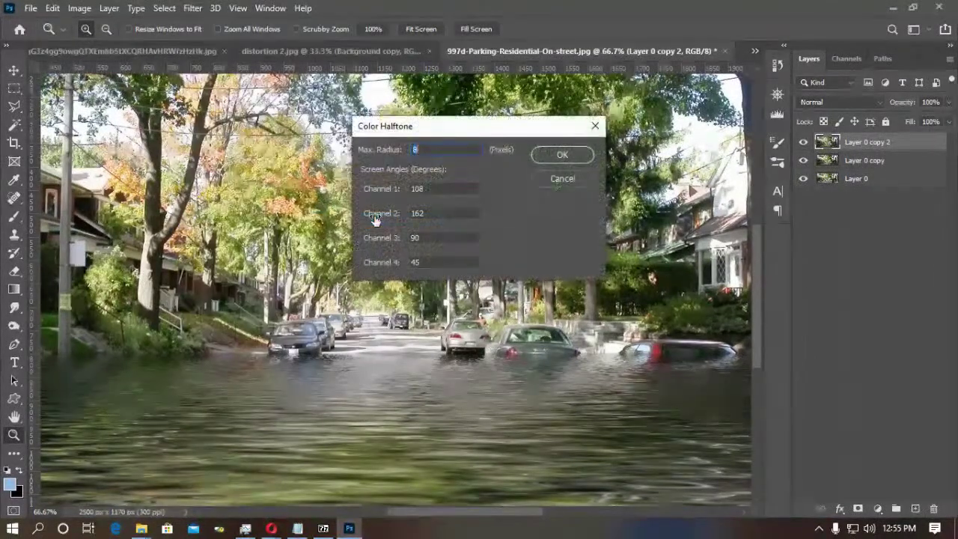
{"action": "left_click", "coordinate": [554, 155]}
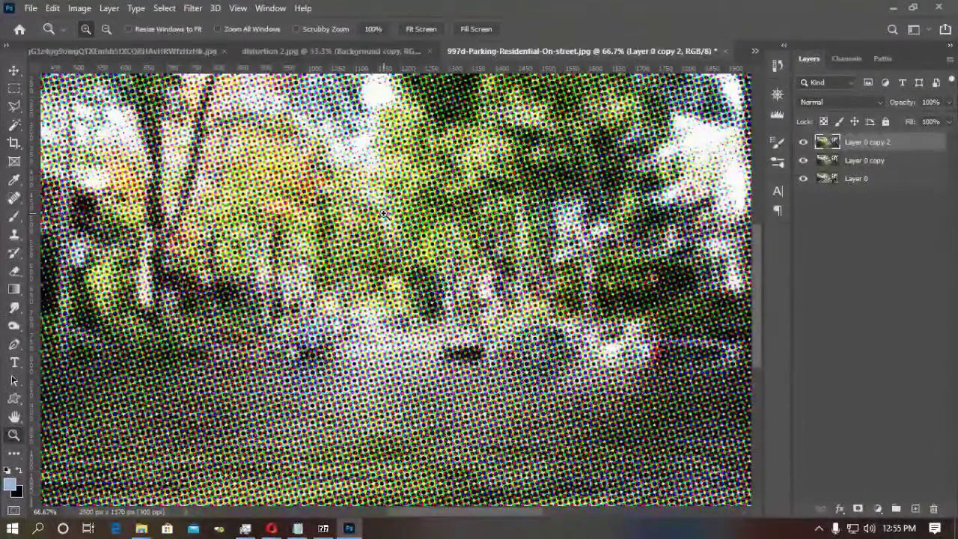
{"action": "key", "text": "ctrl+z"}
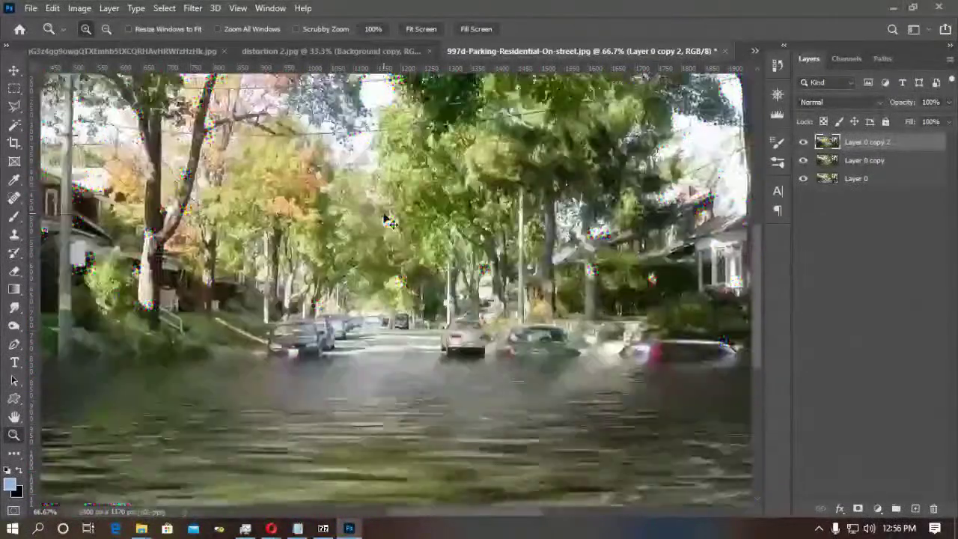
Apply Color Halftone at max radius 4 after radius 1 is rejected, then close the document.
{"action": "left_click", "coordinate": [192, 9]}
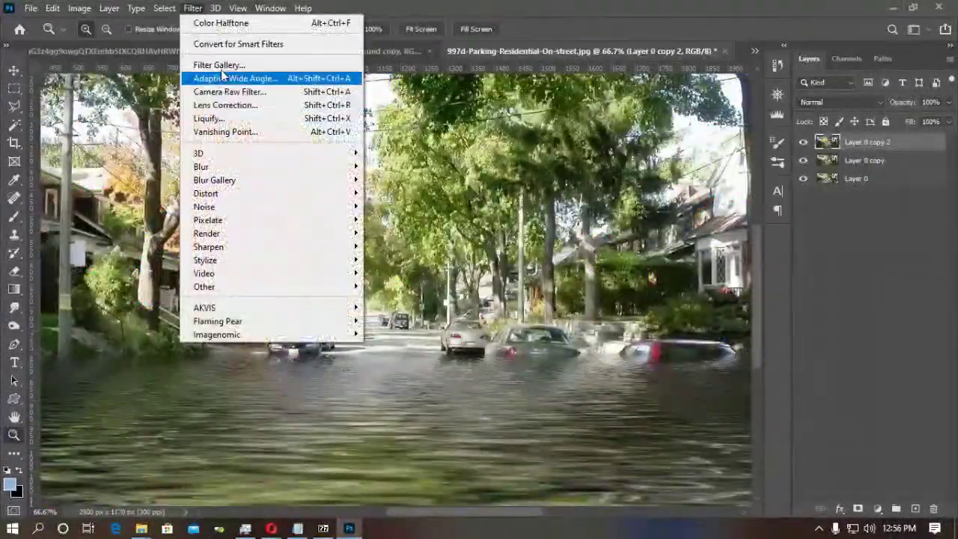
{"action": "mouse_move", "coordinate": [228, 220]}
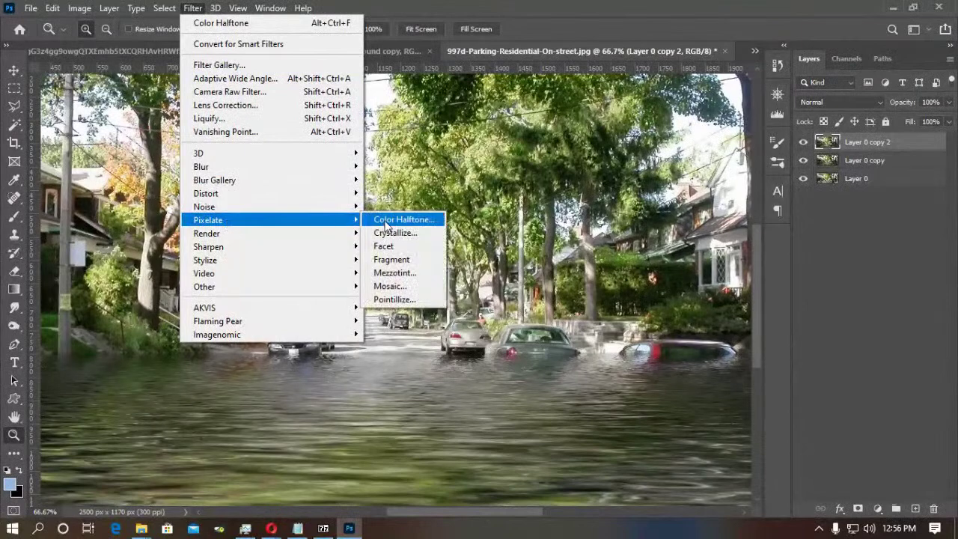
{"action": "left_click", "coordinate": [383, 220]}
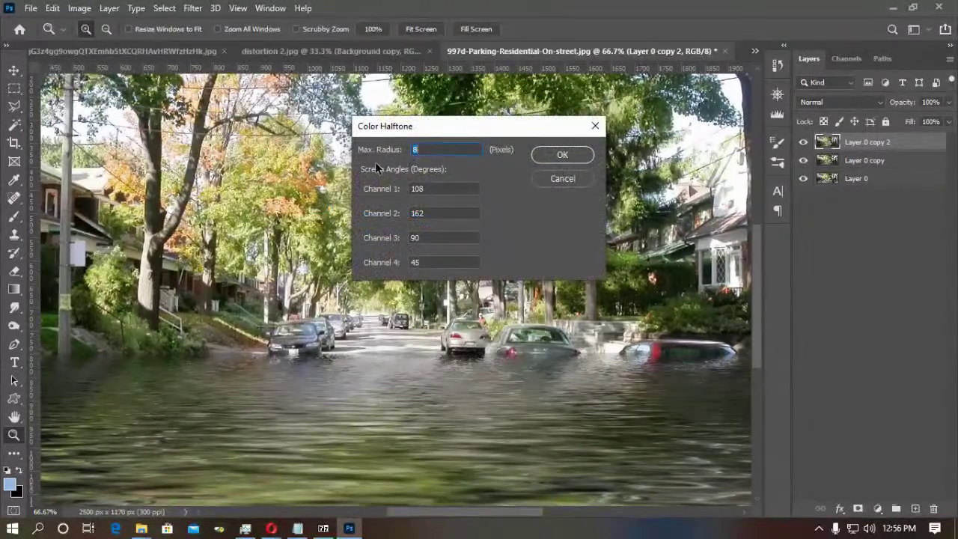
{"action": "type", "text": "1"}
{"action": "left_click", "coordinate": [558, 154]}
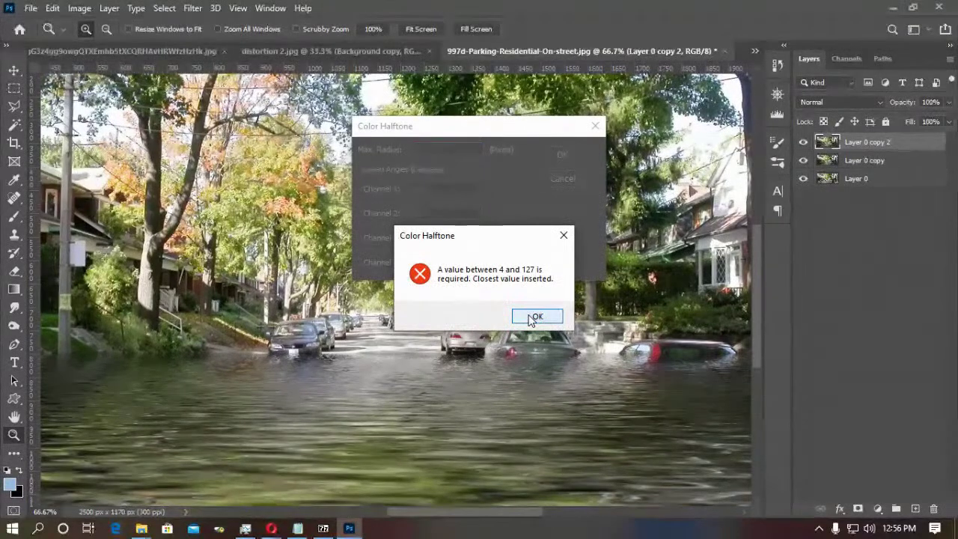
{"action": "left_click", "coordinate": [535, 317]}
{"action": "left_click", "coordinate": [563, 155]}
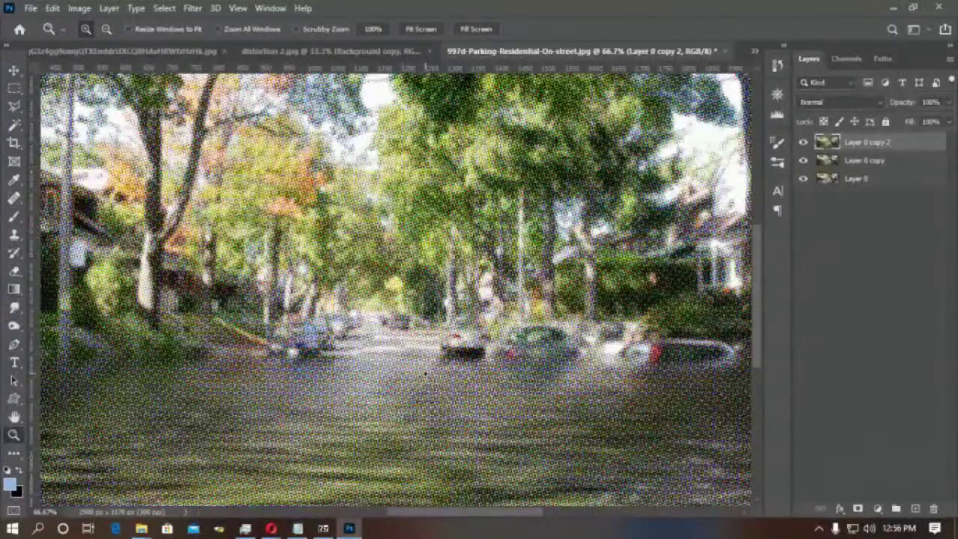
{"action": "left_click", "coordinate": [724, 53]}
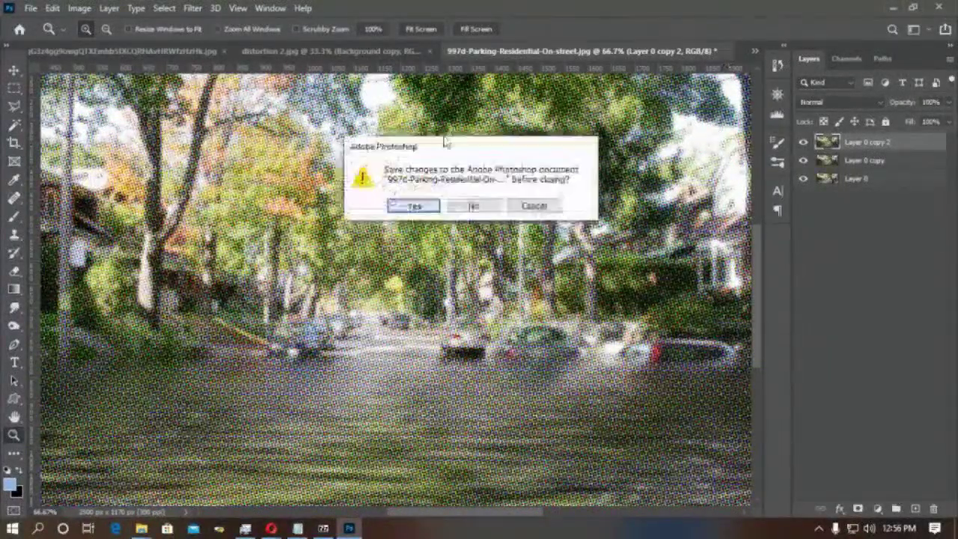
Close the flooded street photo without saving and switch to the beech tree image.
{"action": "left_click", "coordinate": [472, 207]}
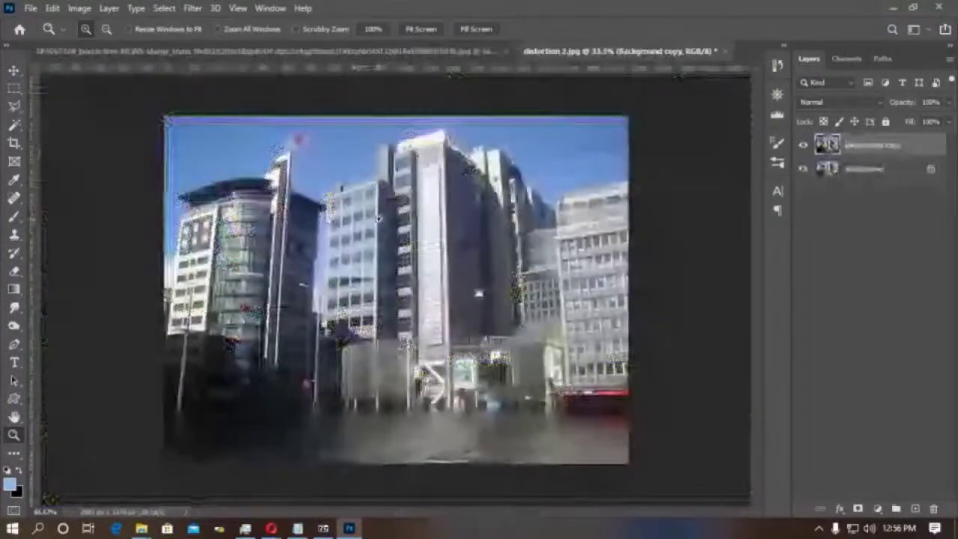
{"action": "left_click", "coordinate": [427, 53]}
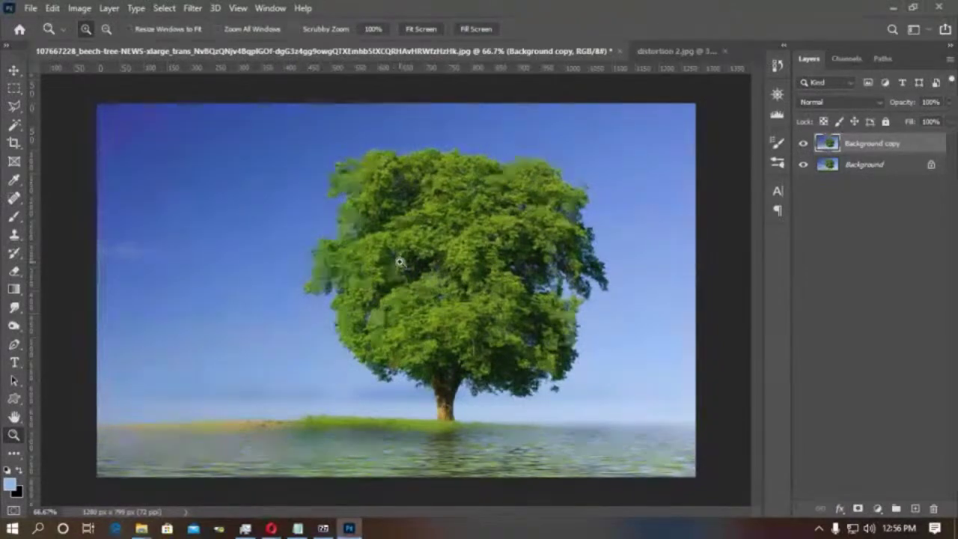
{"action": "key", "text": "ctrl+o"}
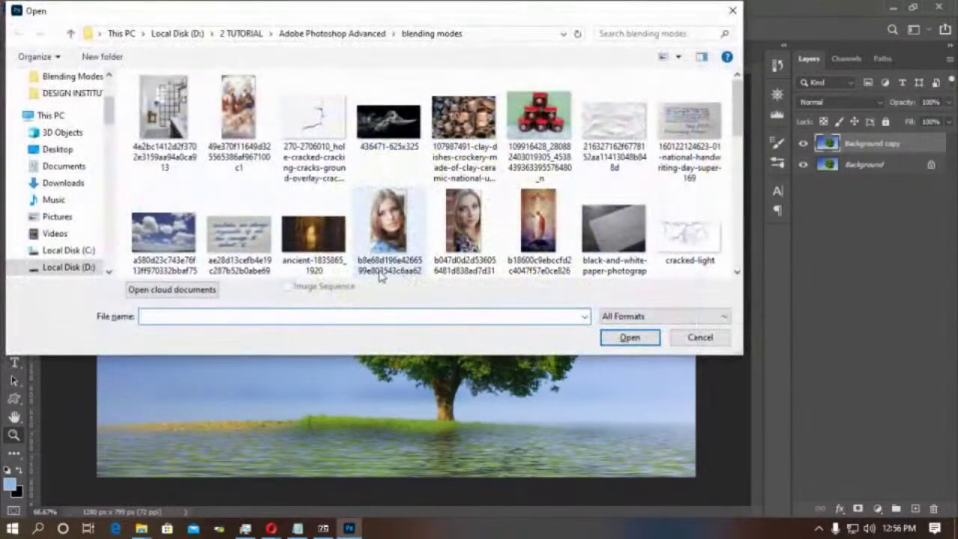
{"action": "key", "text": "Escape"}
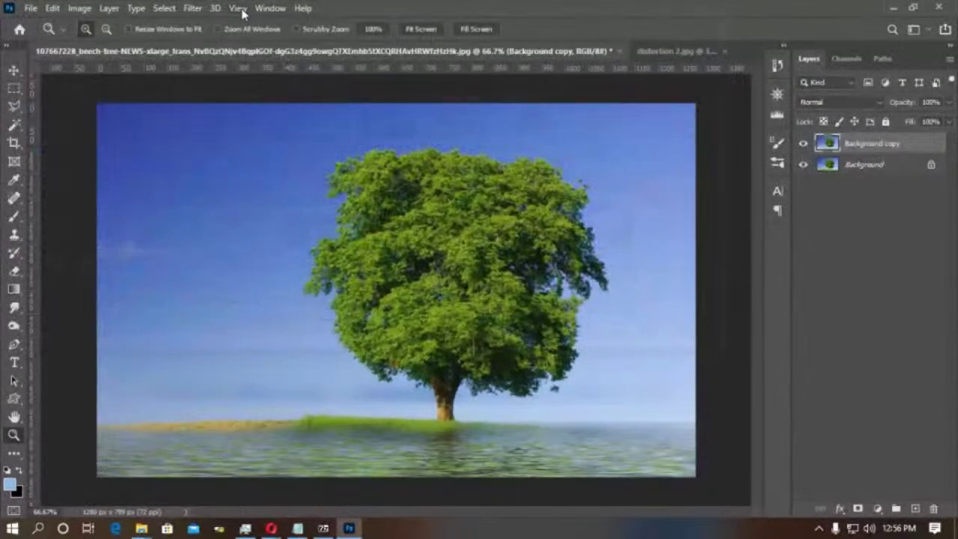
{"action": "left_click", "coordinate": [196, 9]}
Crystallize the beech tree's Background copy at cell size 53, then bring up the Open window.
{"action": "mouse_move", "coordinate": [227, 218]}
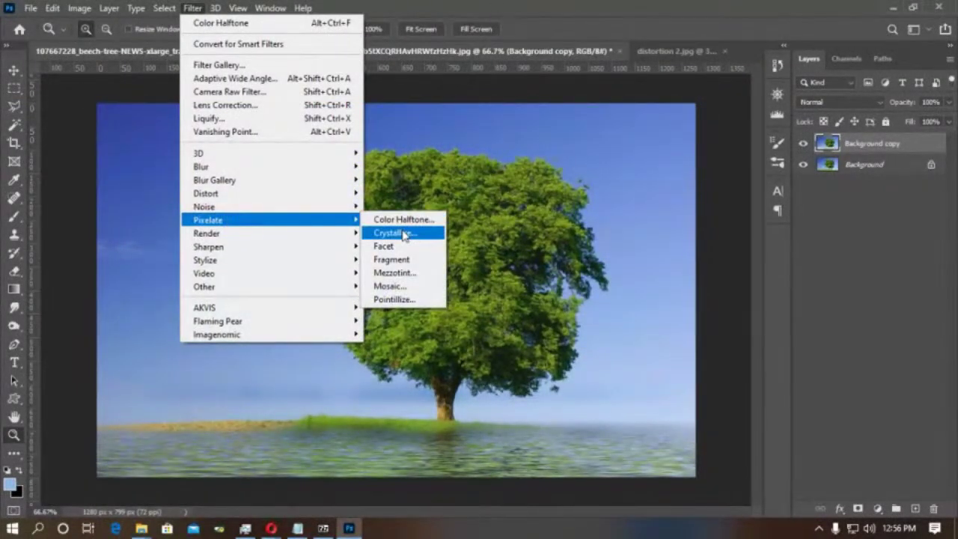
{"action": "left_click", "coordinate": [404, 234]}
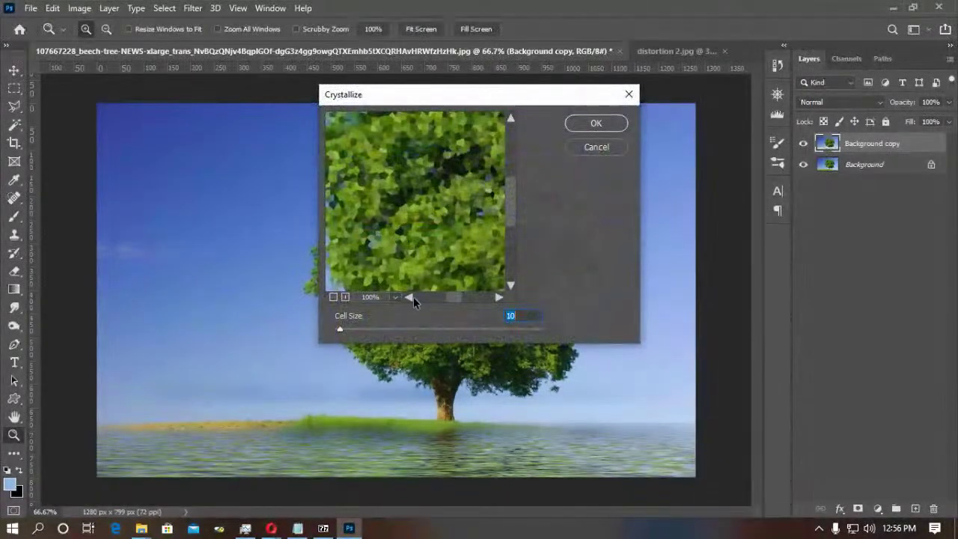
{"action": "left_click", "coordinate": [370, 329]}
{"action": "left_click", "coordinate": [591, 128]}
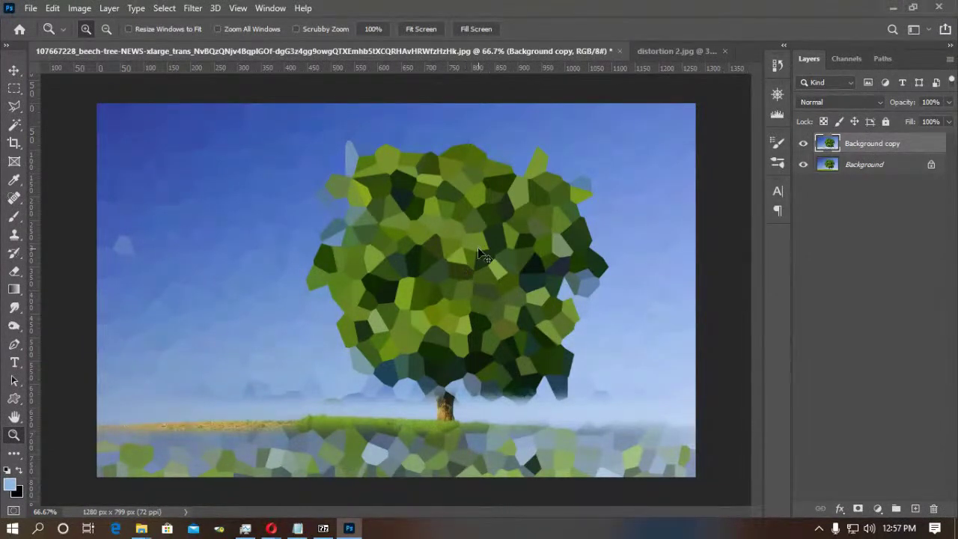
{"action": "key", "text": "ctrl+o"}
{"action": "scroll", "coordinate": [431, 194], "scroll_direction": "down", "scroll_amount": 5}
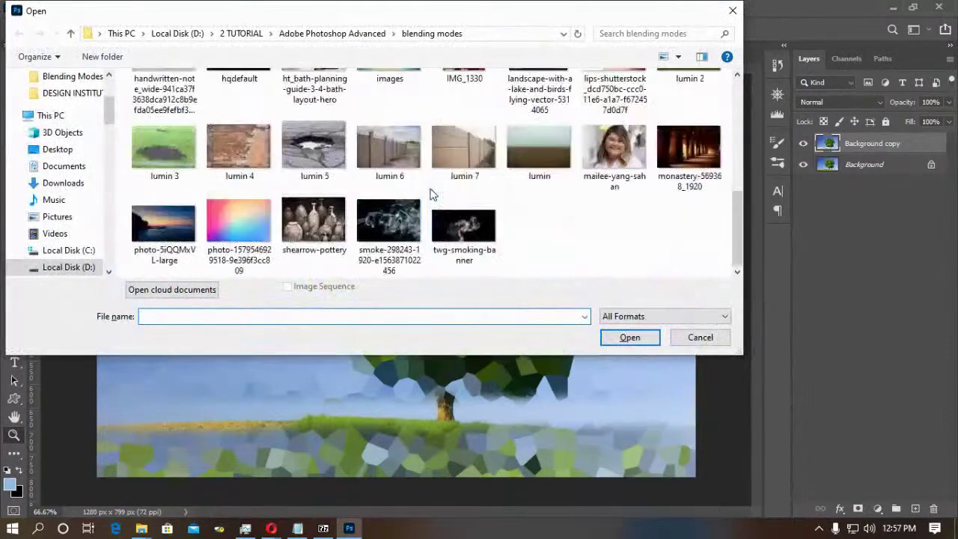
Browse to 2 TUTORIAL > Blending Modes and open the Shaolin monk training photo.
{"action": "scroll", "coordinate": [431, 193], "scroll_direction": "up", "scroll_amount": 5}
{"action": "left_click", "coordinate": [314, 33]}
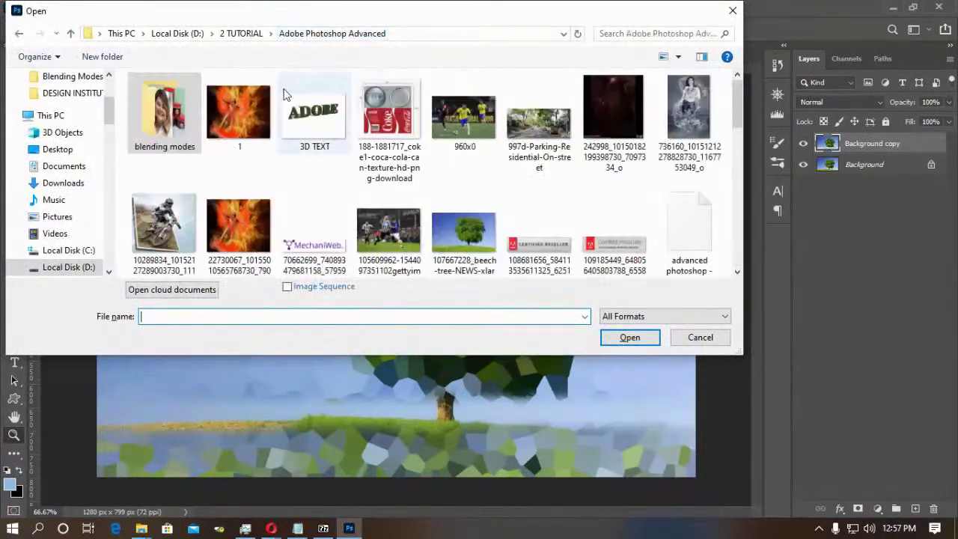
{"action": "scroll", "coordinate": [329, 150], "scroll_direction": "down", "scroll_amount": 5}
{"action": "scroll", "coordinate": [174, 110], "scroll_direction": "up", "scroll_amount": 5}
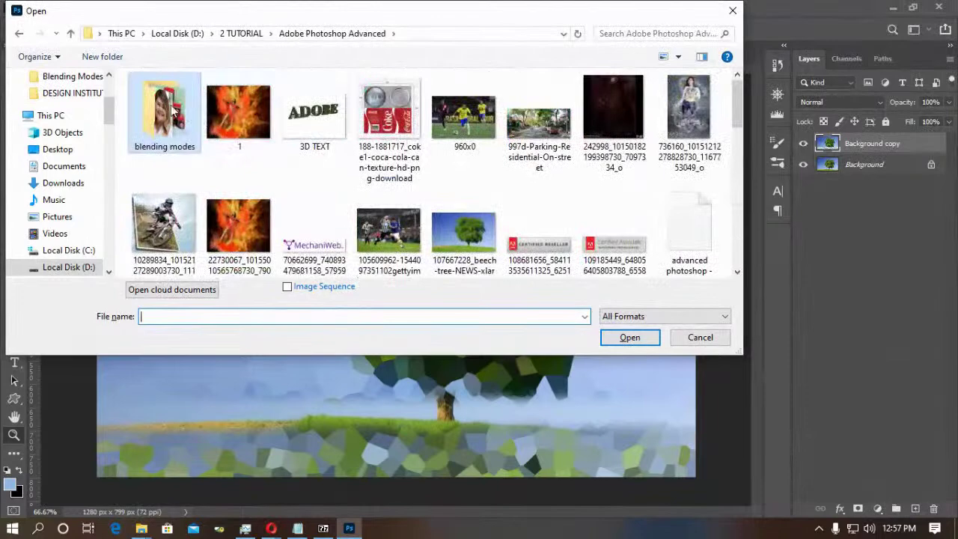
{"action": "left_click", "coordinate": [241, 34]}
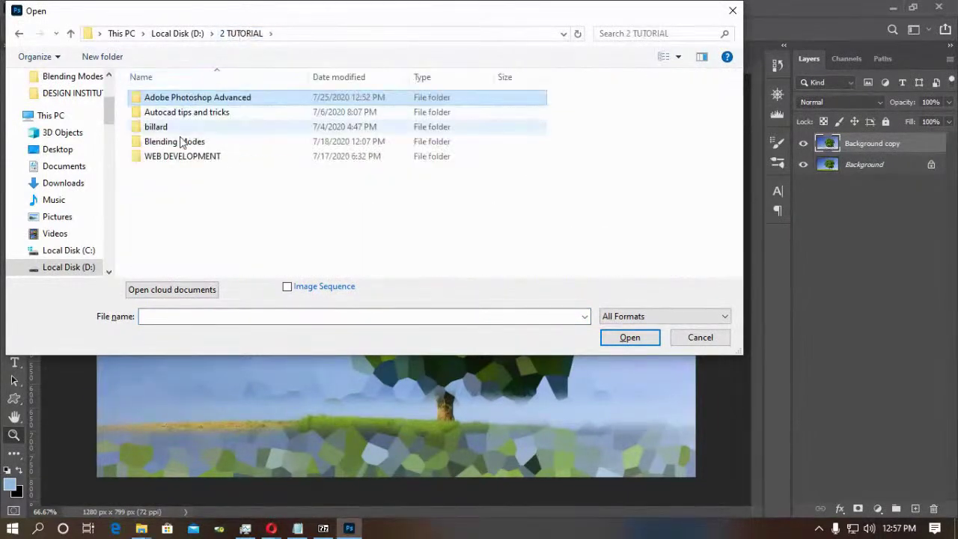
{"action": "double_click", "coordinate": [224, 133]}
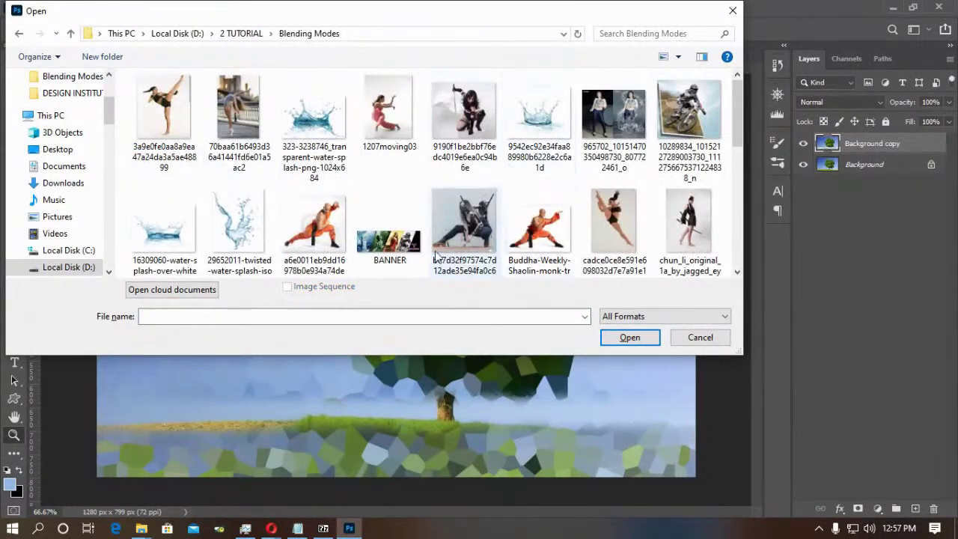
{"action": "double_click", "coordinate": [539, 224]}
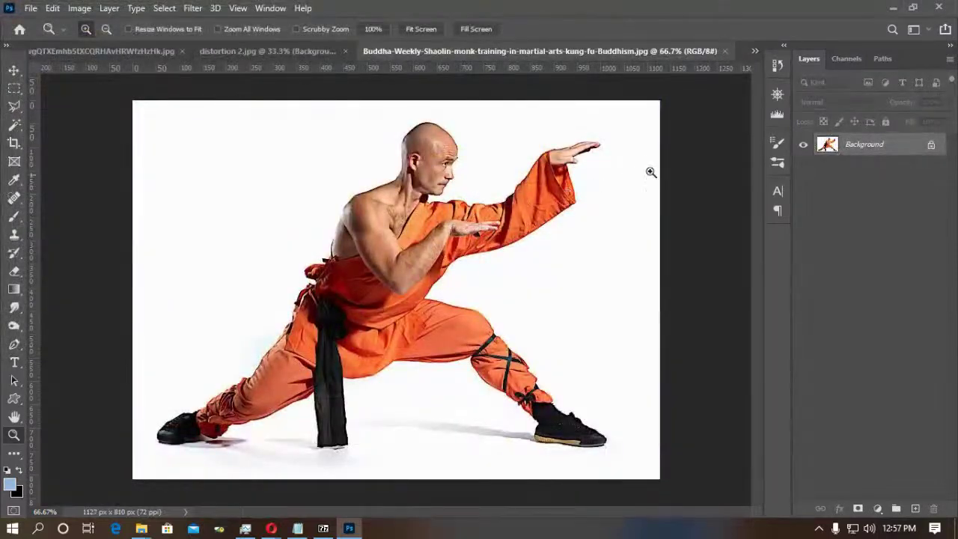
Crystallize the monk photo at cell size 47, then undo it.
{"action": "left_click", "coordinate": [192, 8]}
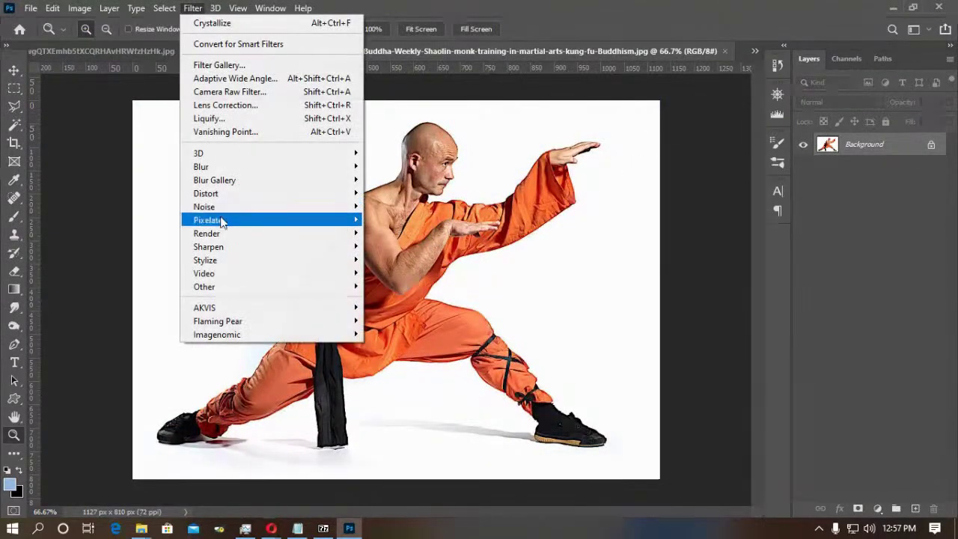
{"action": "mouse_move", "coordinate": [221, 220]}
{"action": "left_click", "coordinate": [391, 233]}
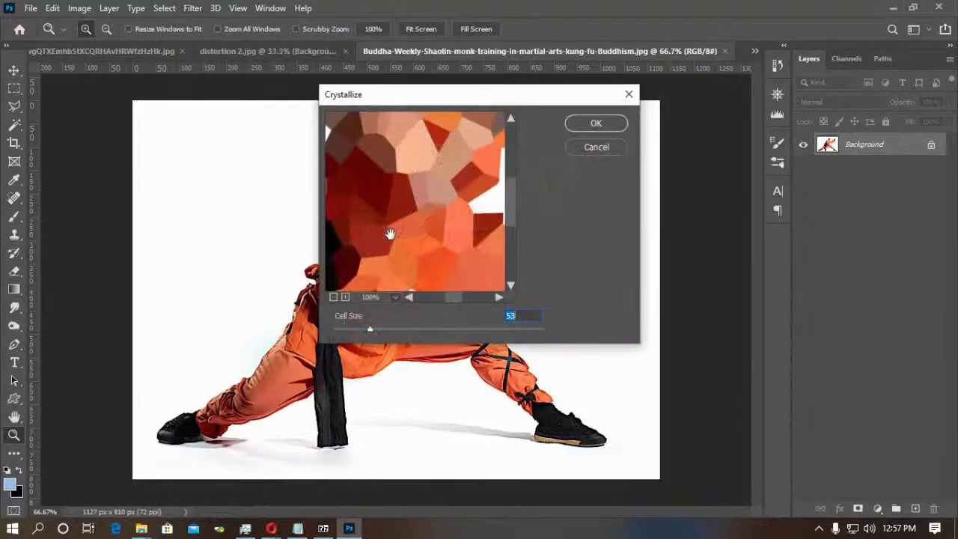
{"action": "left_click_drag", "start_coordinate": [366, 330], "coordinate": [363, 330]}
{"action": "left_click", "coordinate": [596, 124]}
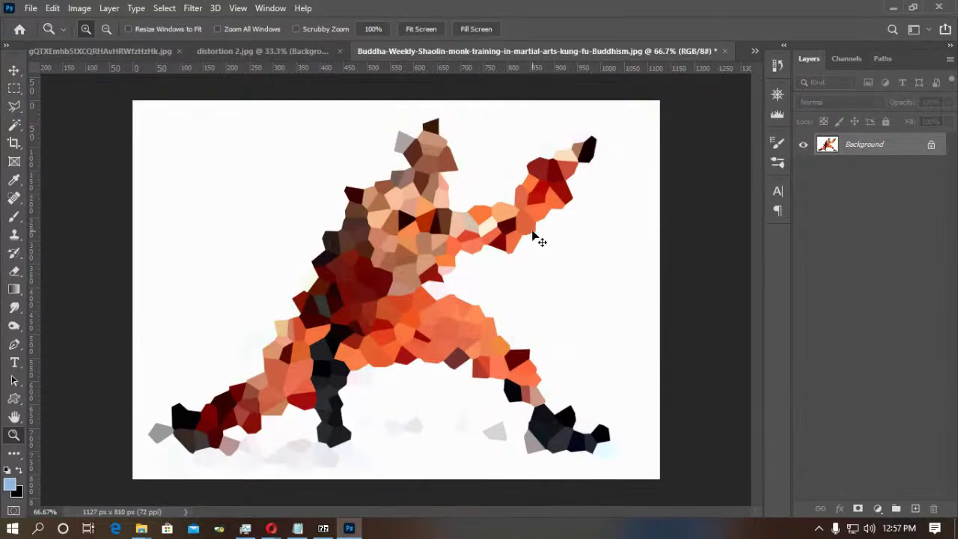
{"action": "key", "text": "ctrl+z"}
Crystallize the monk photo again at cell size 27, then undo it.
{"action": "left_click", "coordinate": [192, 9]}
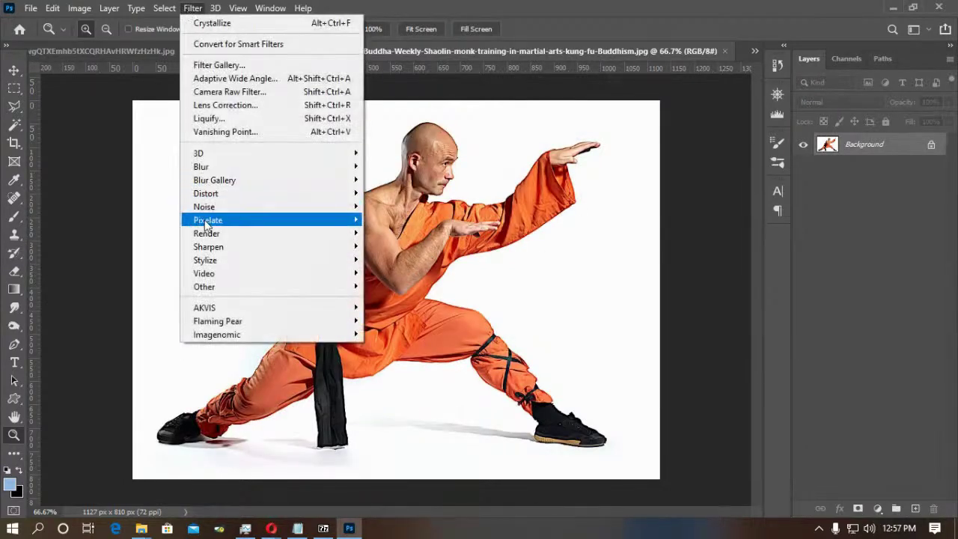
{"action": "mouse_move", "coordinate": [305, 217]}
{"action": "left_click", "coordinate": [421, 238]}
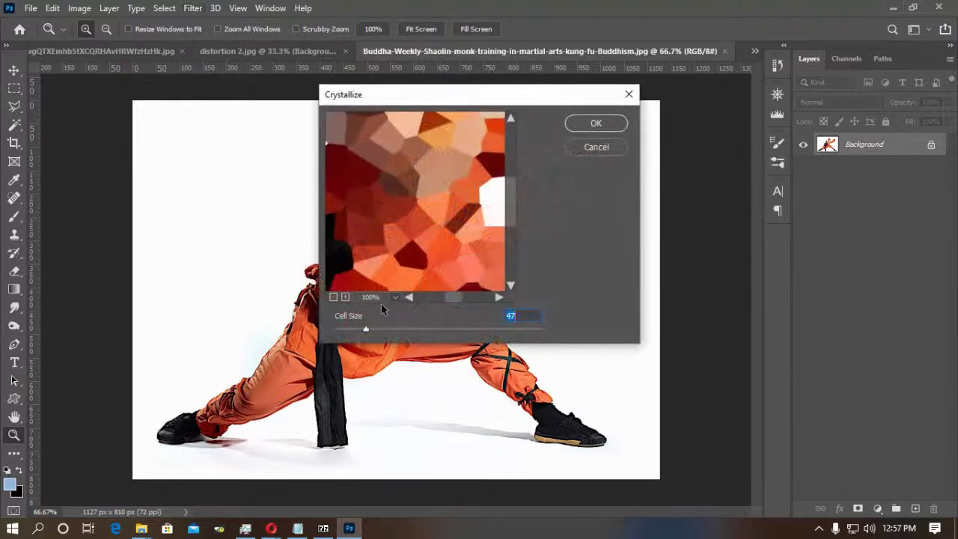
{"action": "left_click_drag", "start_coordinate": [366, 329], "coordinate": [350, 331]}
{"action": "left_click", "coordinate": [581, 124]}
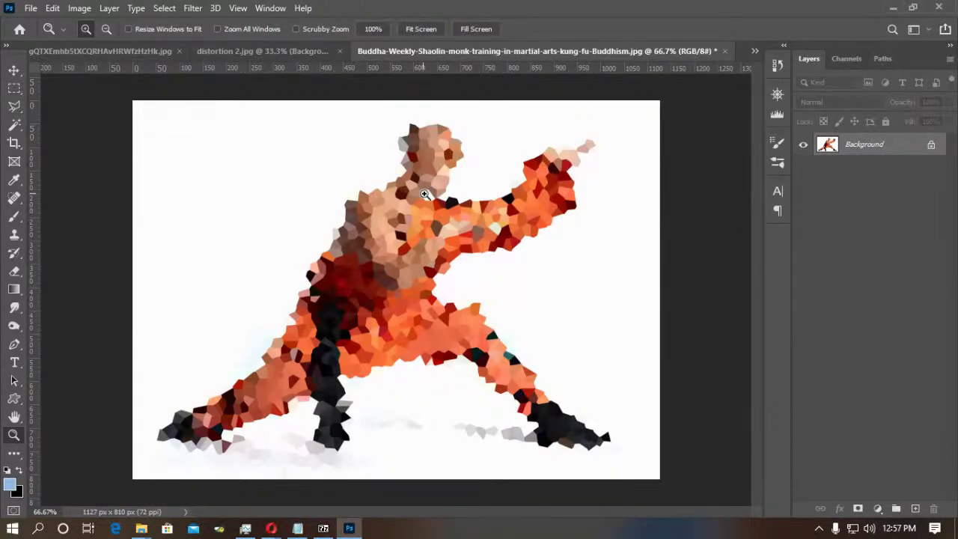
{"action": "key", "text": "ctrl+z"}
{"action": "left_click", "coordinate": [192, 8]}
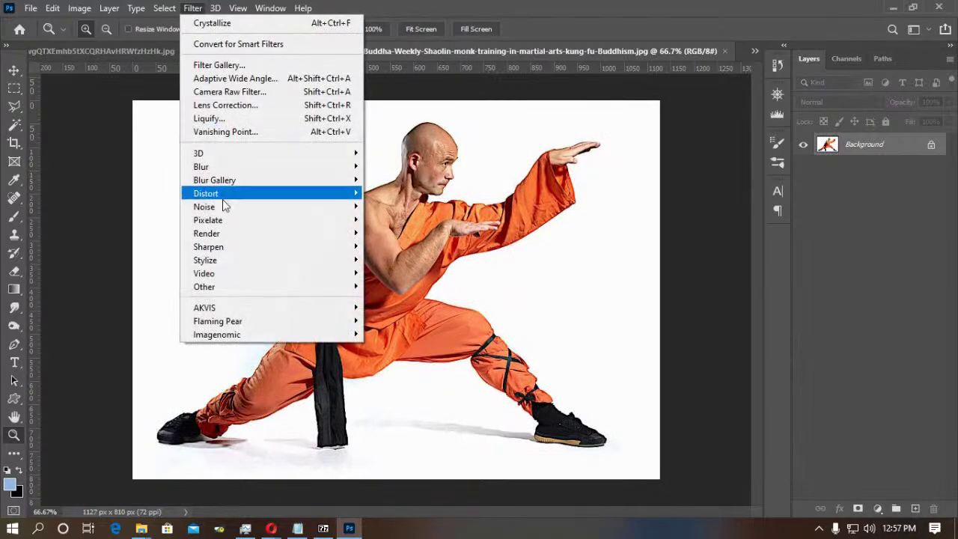
Apply Facet to the monk photo, then Fragment, and undo the Fragment.
{"action": "mouse_move", "coordinate": [225, 219]}
{"action": "left_click", "coordinate": [377, 245]}
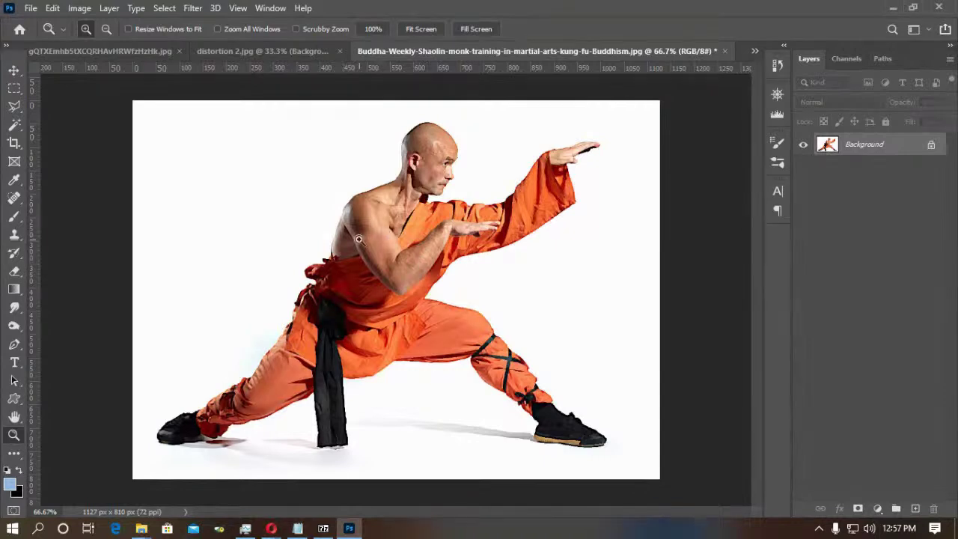
{"action": "left_click", "coordinate": [192, 8]}
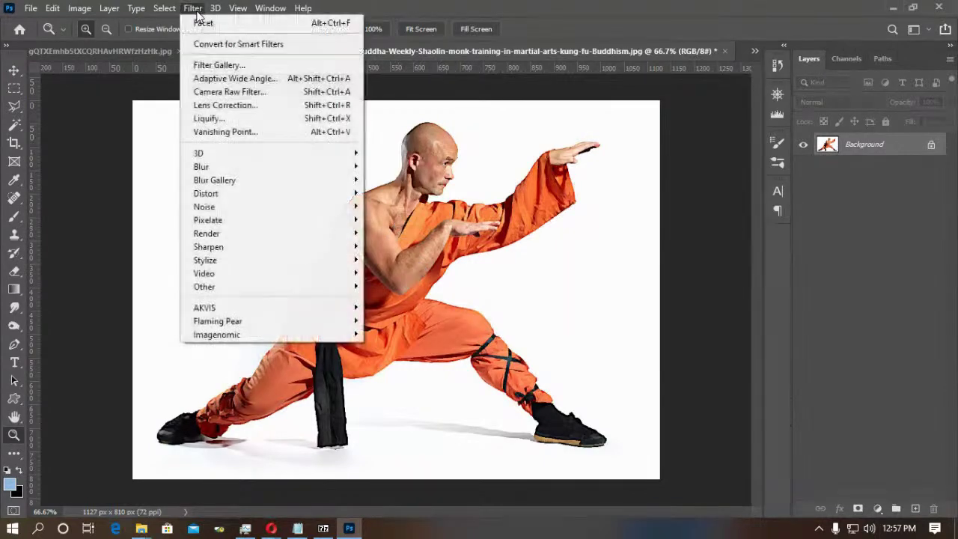
{"action": "mouse_move", "coordinate": [254, 221]}
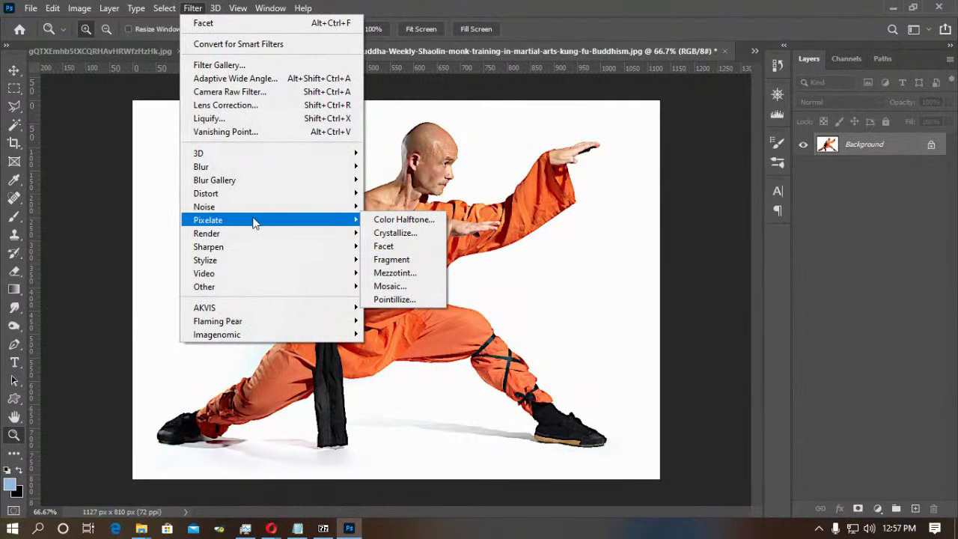
{"action": "left_click", "coordinate": [385, 258]}
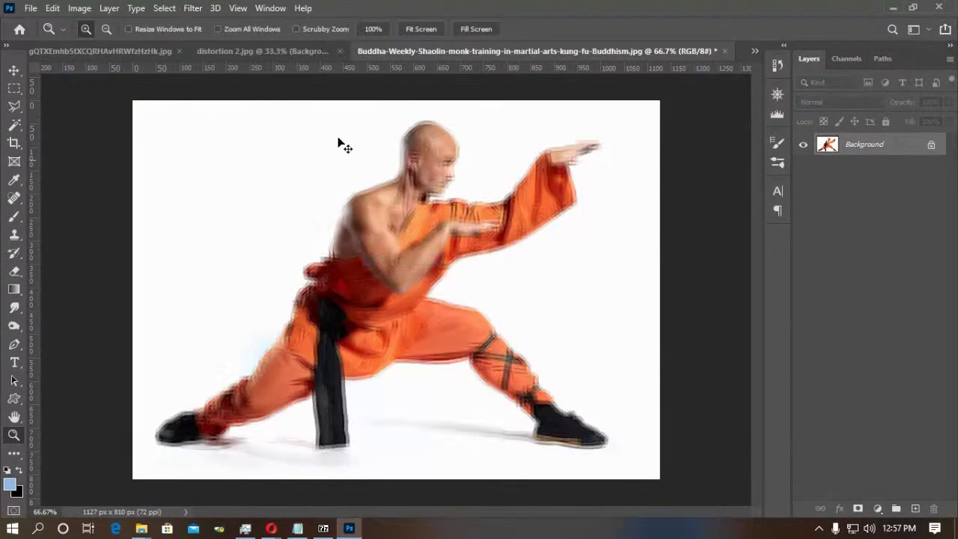
{"action": "key", "text": "ctrl+z"}
{"action": "left_click", "coordinate": [192, 8]}
Apply a Long Lines Mezzotint to the monk photo, then undo it.
{"action": "mouse_move", "coordinate": [247, 223]}
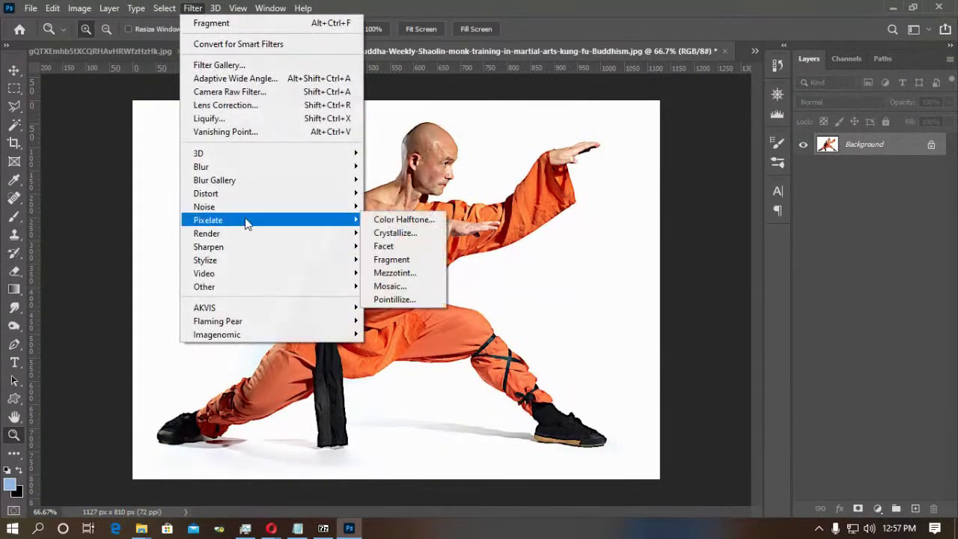
{"action": "left_click", "coordinate": [393, 272]}
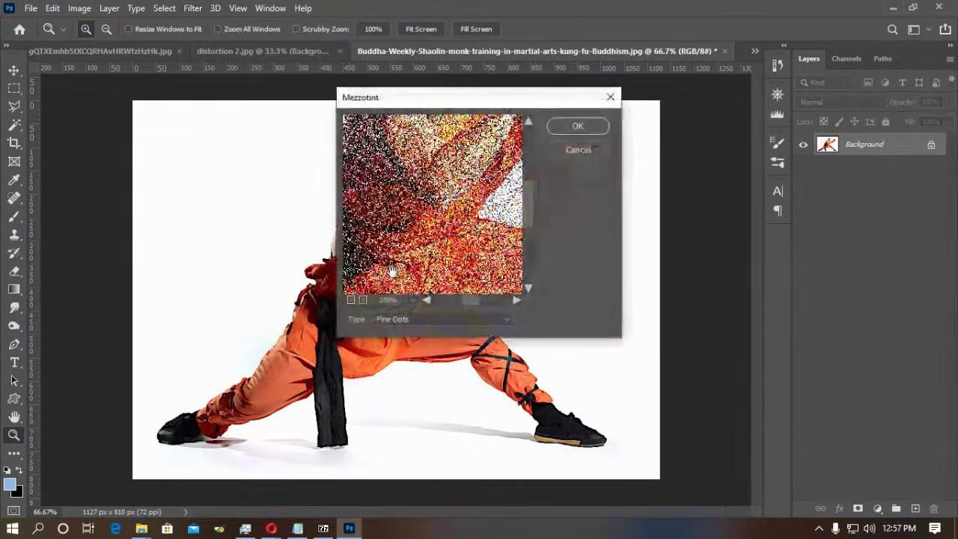
{"action": "left_click", "coordinate": [405, 320]}
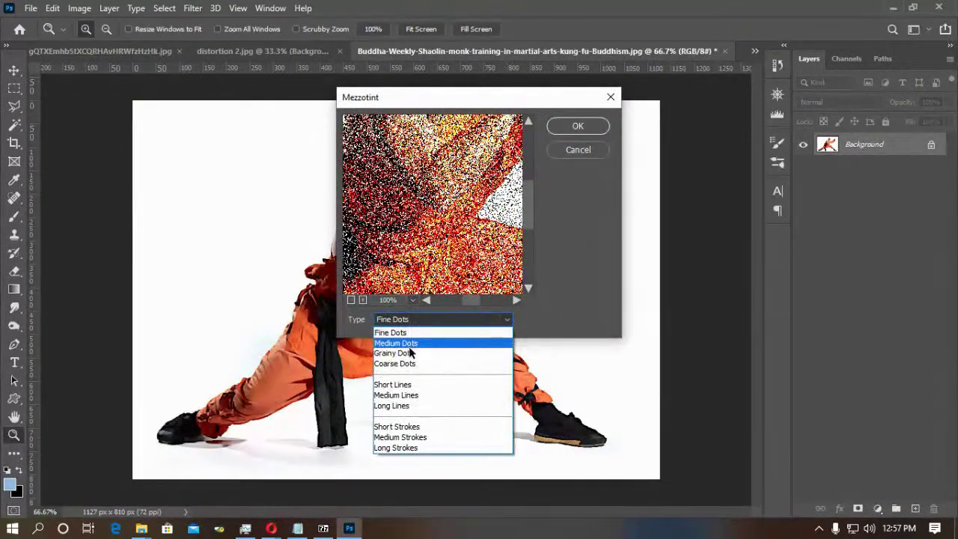
{"action": "left_click", "coordinate": [410, 406]}
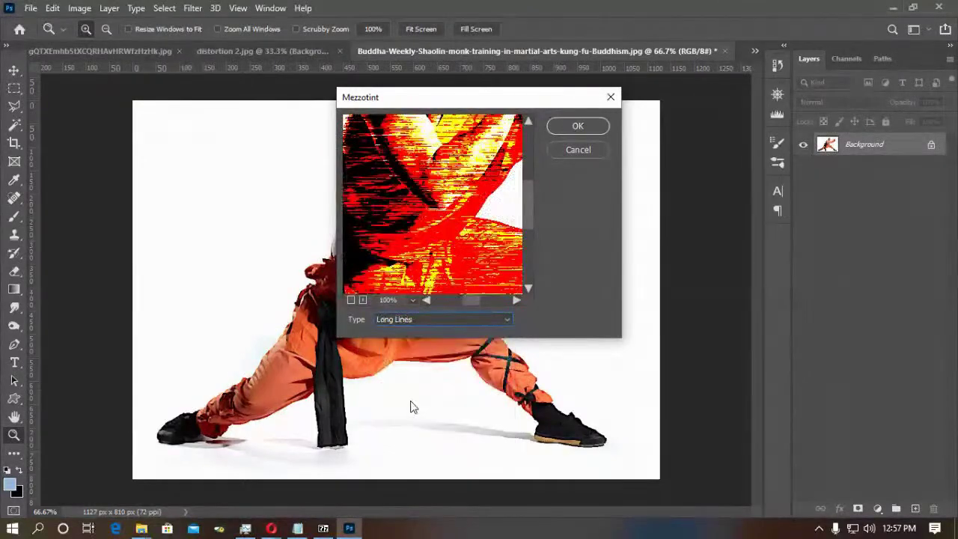
{"action": "left_click", "coordinate": [591, 131]}
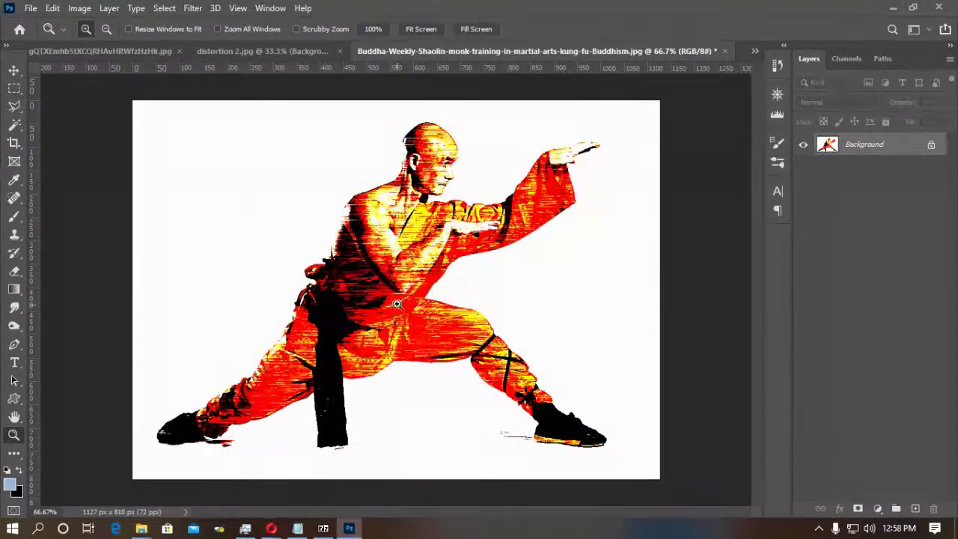
{"action": "left_click", "coordinate": [193, 9]}
{"action": "left_click", "coordinate": [518, 193]}
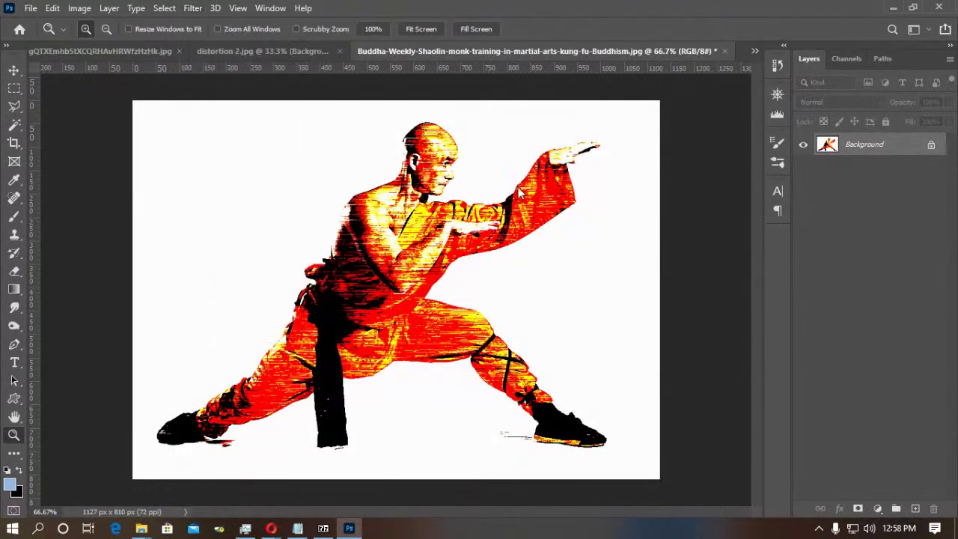
{"action": "key", "text": "ctrl+z"}
Apply a Fine Dots Mezzotint, inspect it zoomed in, then undo it.
{"action": "left_click", "coordinate": [192, 8]}
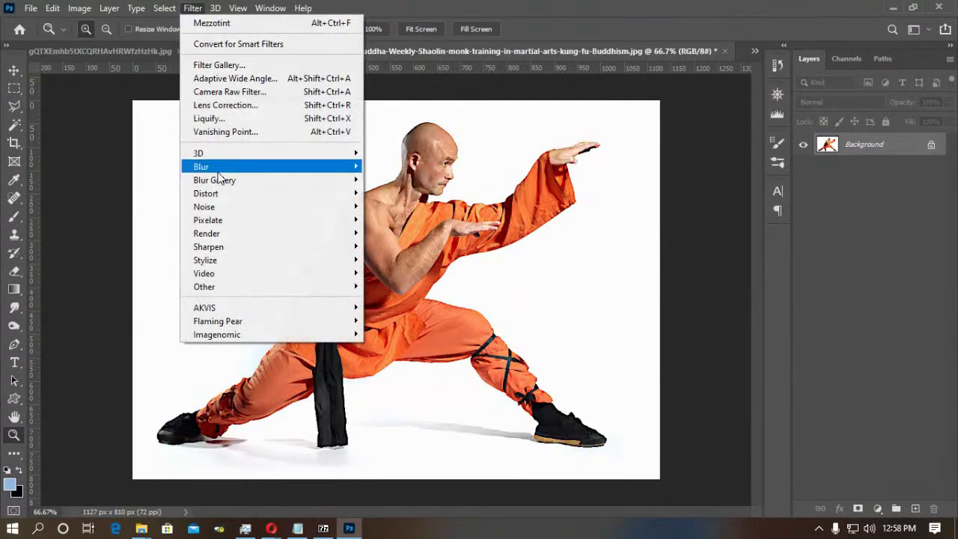
{"action": "mouse_move", "coordinate": [219, 221]}
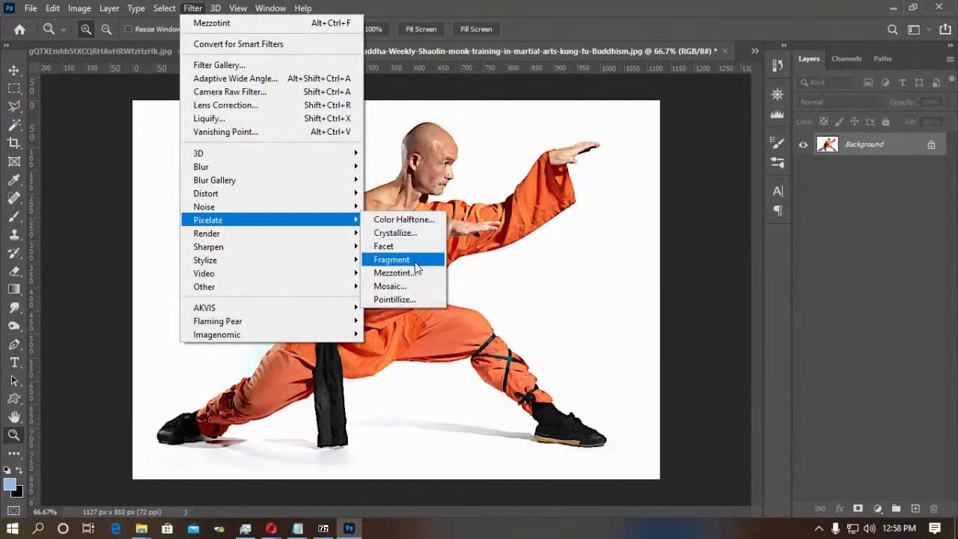
{"action": "left_click", "coordinate": [410, 277]}
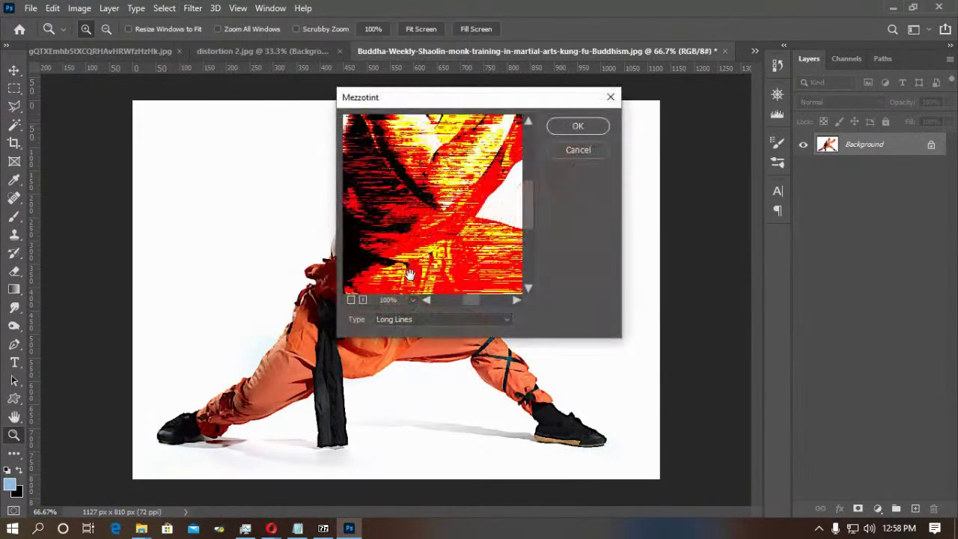
{"action": "left_click", "coordinate": [415, 321]}
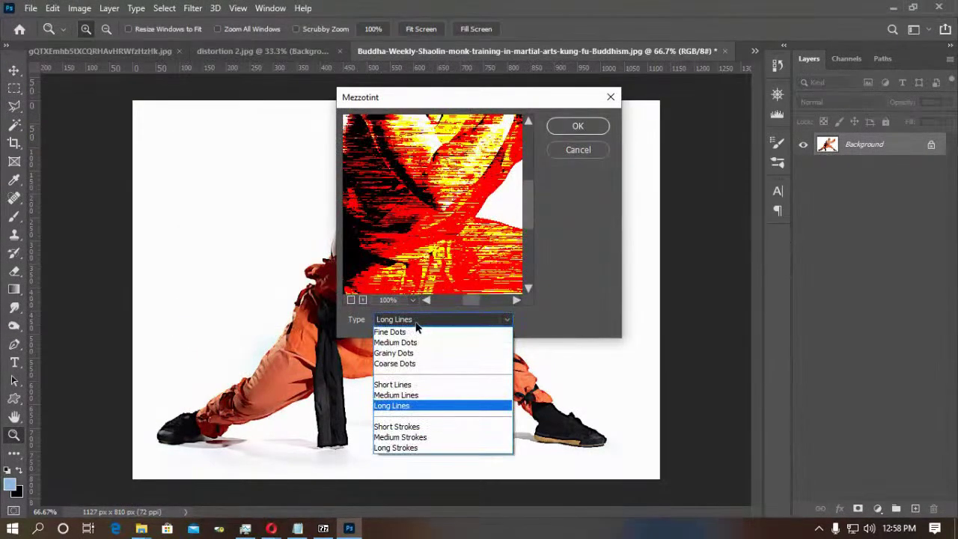
{"action": "left_click", "coordinate": [413, 334]}
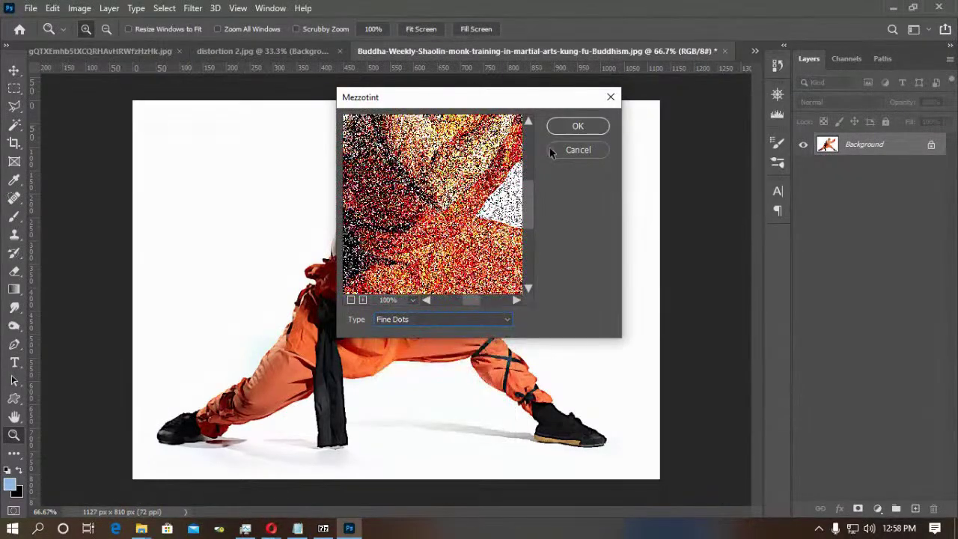
{"action": "left_click", "coordinate": [577, 127]}
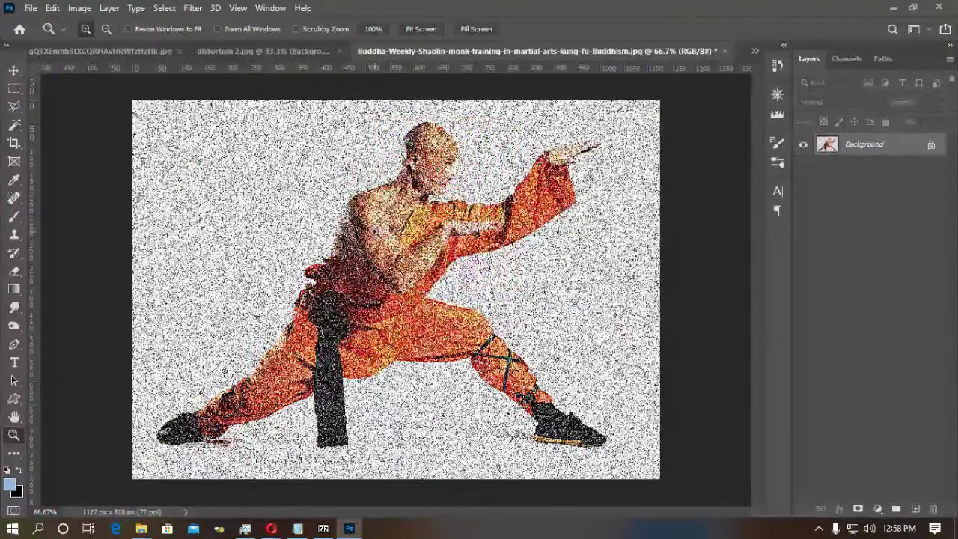
{"action": "left_click", "coordinate": [368, 244]}
{"action": "key", "text": "ctrl+0"}
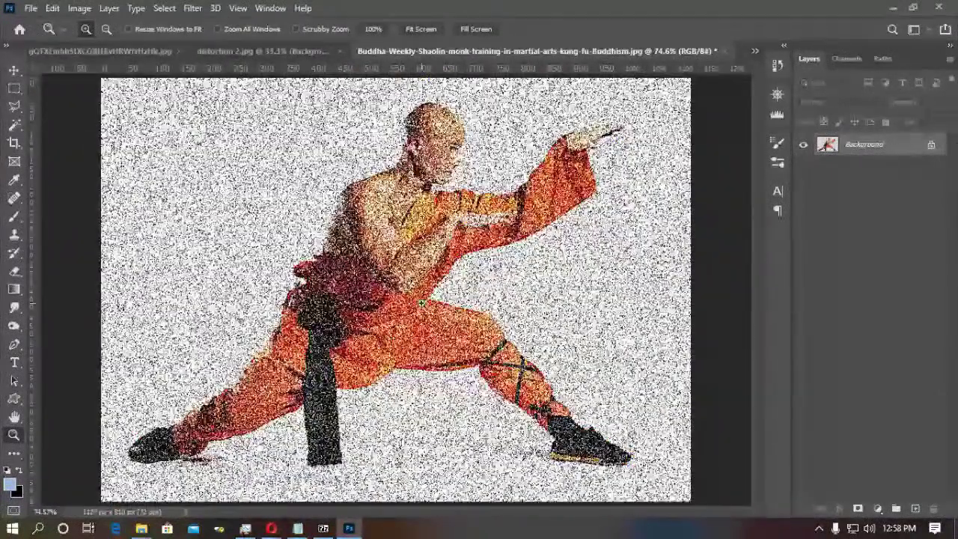
{"action": "key", "text": "ctrl+z"}
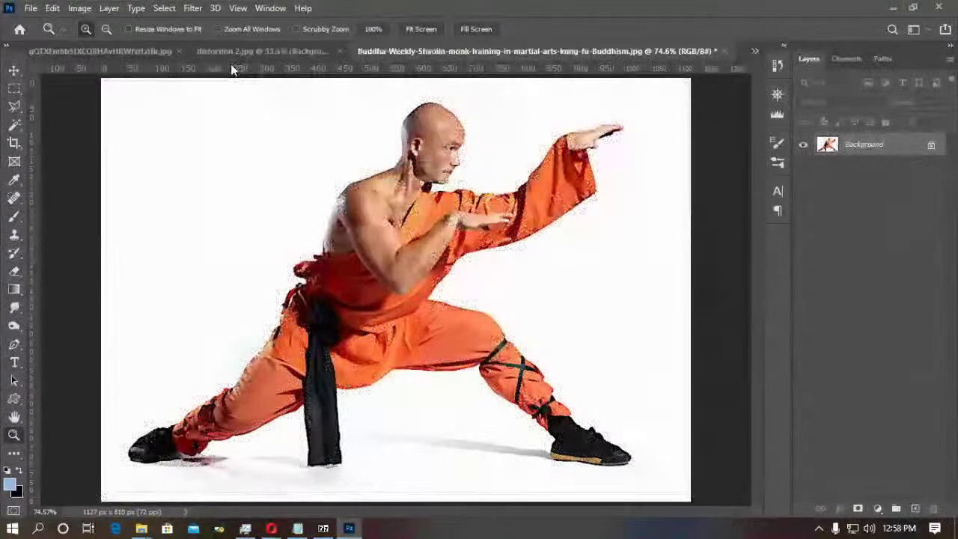
{"action": "left_click", "coordinate": [193, 8]}
{"action": "mouse_move", "coordinate": [232, 225]}
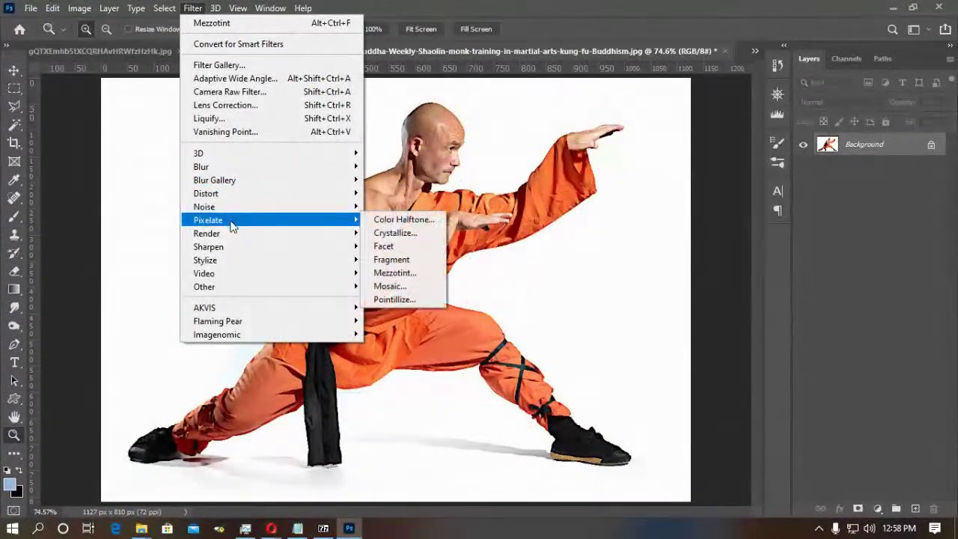
Apply a Grainy Dots Mezzotint to the monk photo, then undo it.
{"action": "left_click", "coordinate": [394, 272]}
{"action": "left_click", "coordinate": [419, 316]}
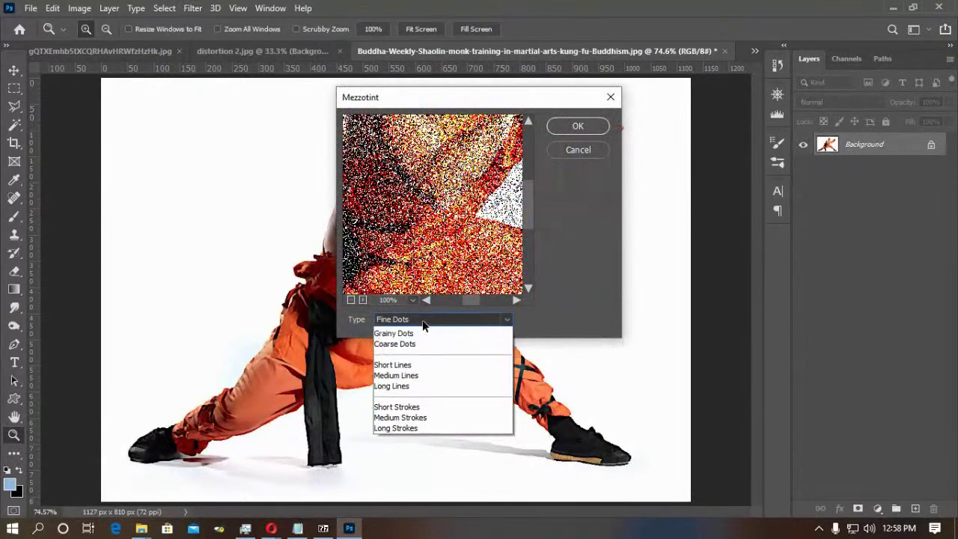
{"action": "left_click", "coordinate": [413, 349]}
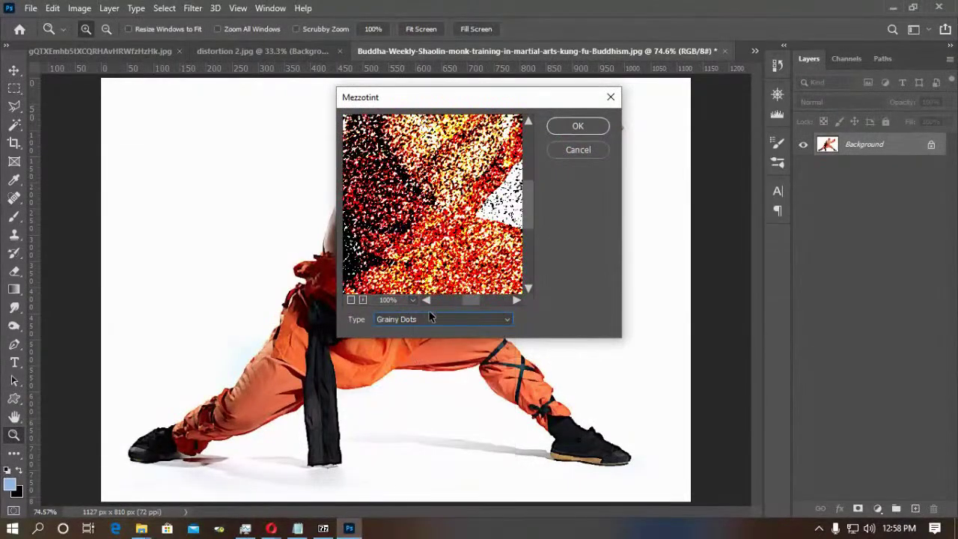
{"action": "left_click", "coordinate": [578, 126]}
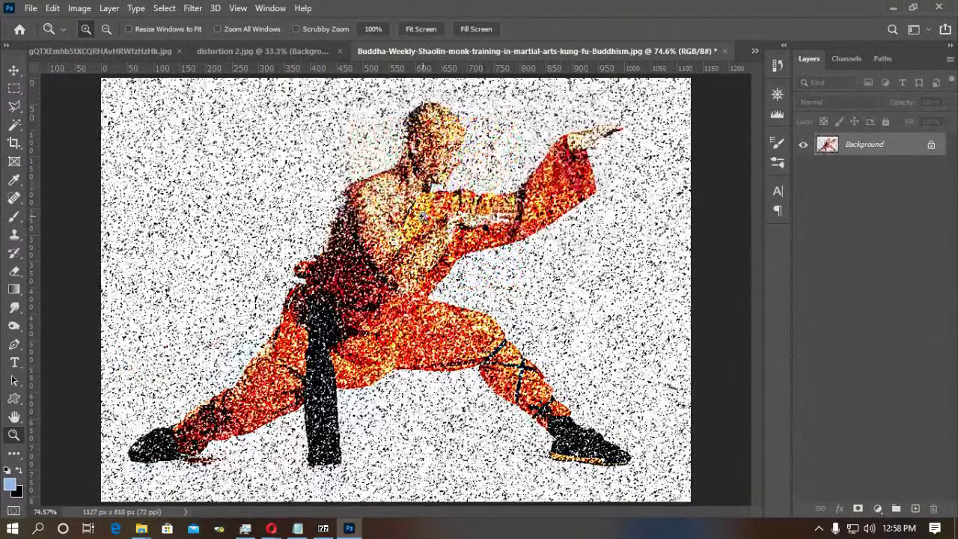
{"action": "key", "text": "ctrl+z"}
Apply a Short Strokes Mezzotint, then undo it.
{"action": "left_click", "coordinate": [193, 7]}
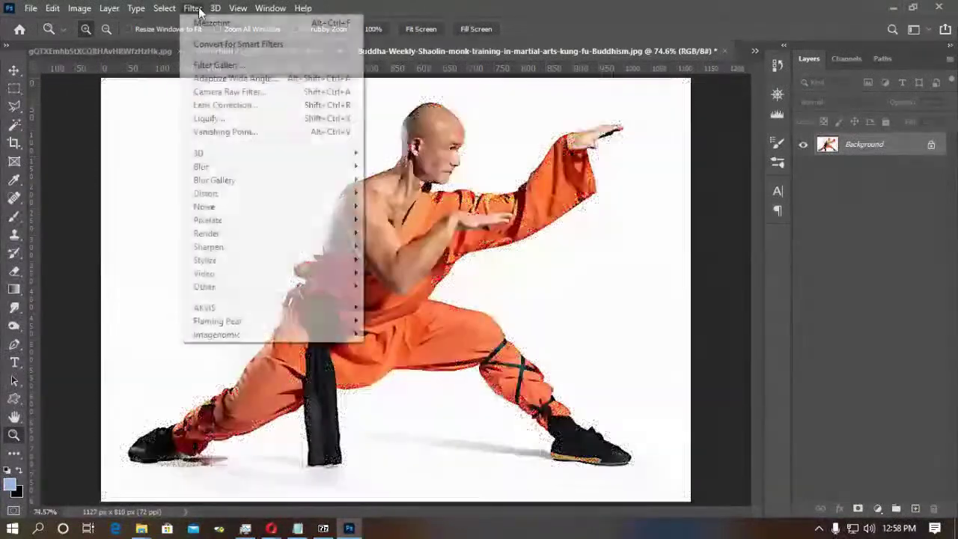
{"action": "mouse_move", "coordinate": [240, 227]}
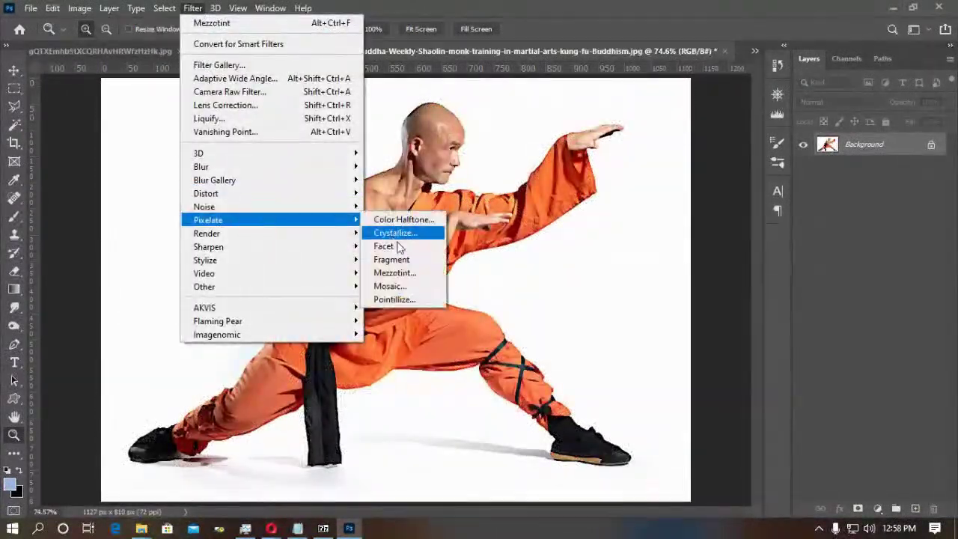
{"action": "left_click", "coordinate": [395, 273]}
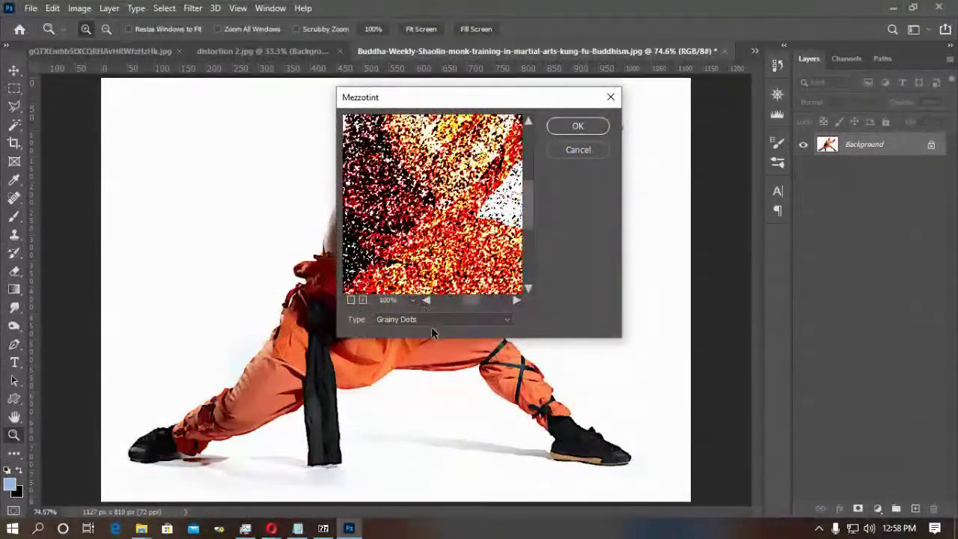
{"action": "left_click", "coordinate": [431, 322]}
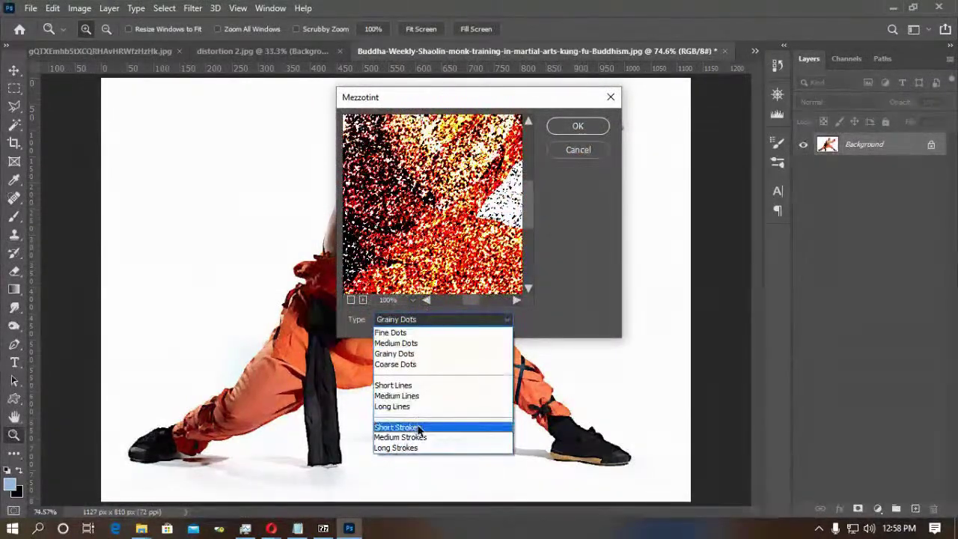
{"action": "left_click", "coordinate": [417, 427]}
{"action": "left_click", "coordinate": [573, 127]}
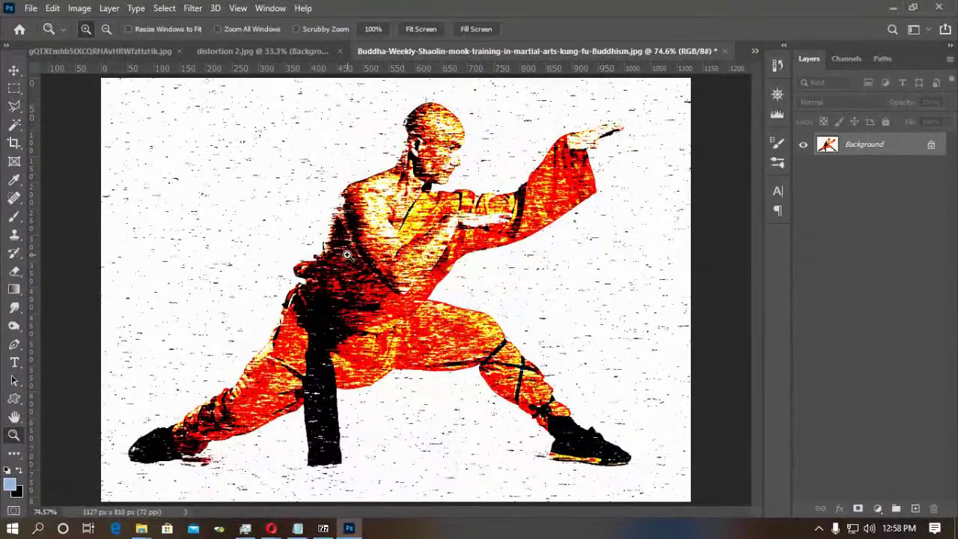
{"action": "key", "text": "ctrl+z"}
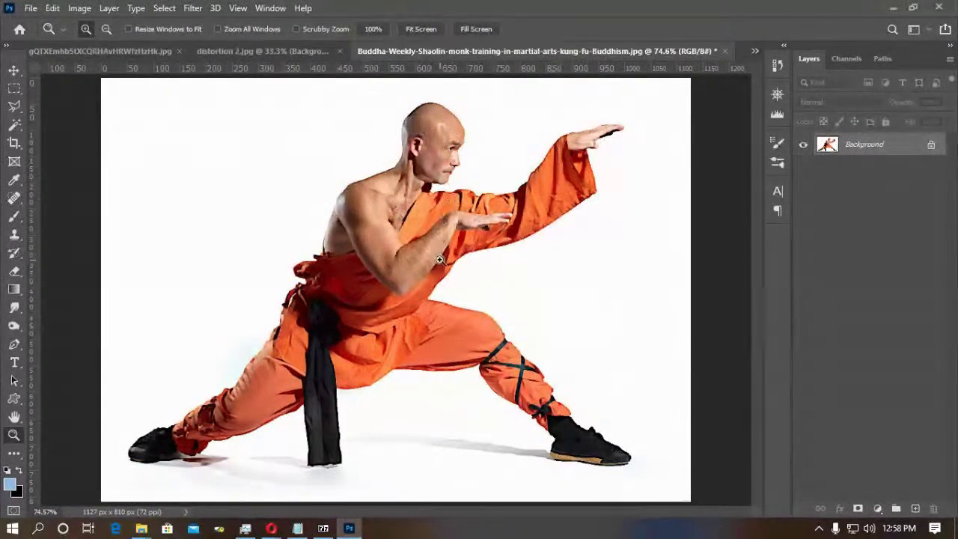
{"action": "left_click", "coordinate": [196, 11]}
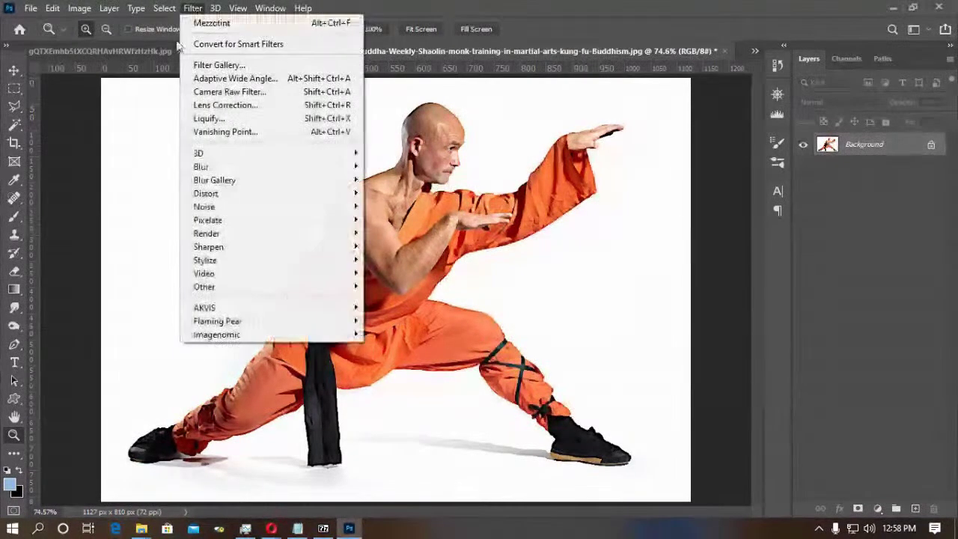
{"action": "mouse_move", "coordinate": [209, 226]}
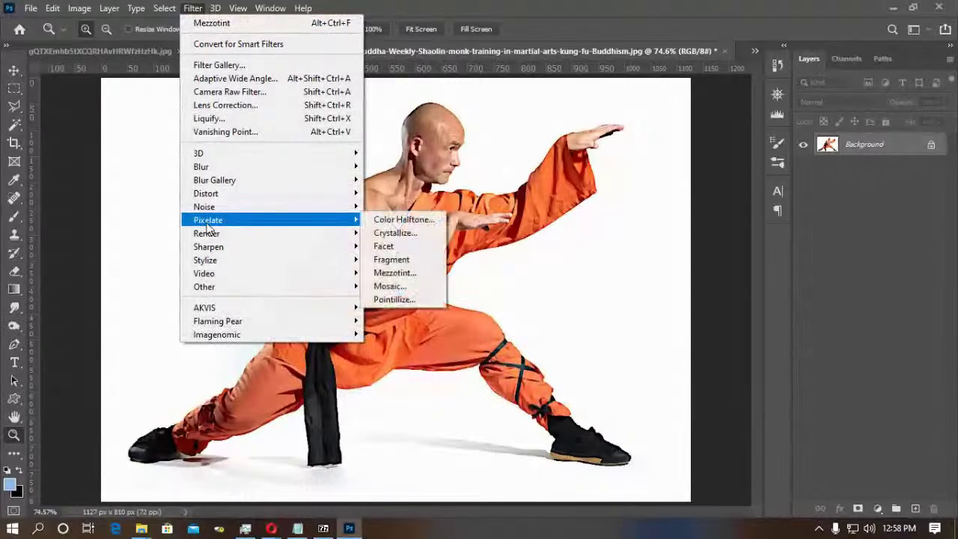
Apply Pointillize with small cells to the monk photo and zoom in on the texture.
{"action": "left_click", "coordinate": [406, 300]}
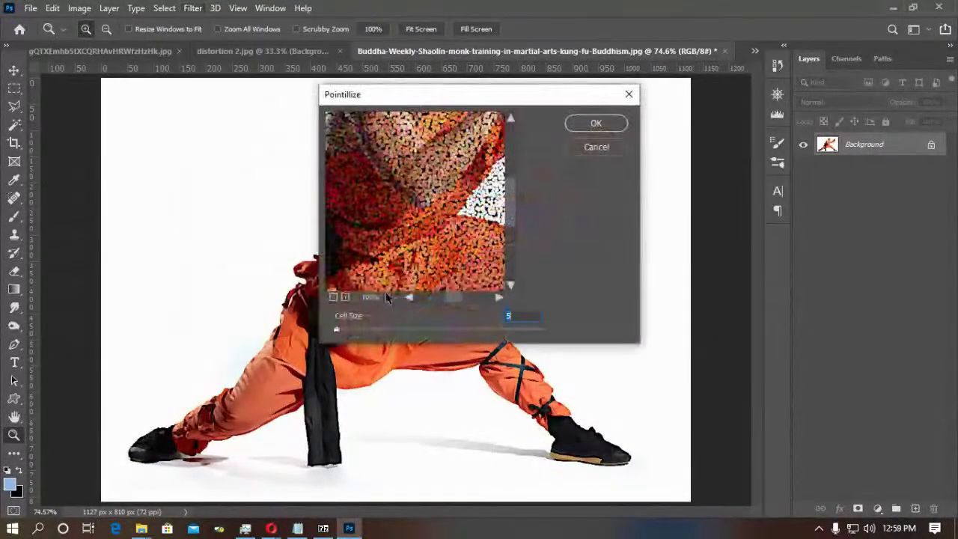
{"action": "mouse_move", "coordinate": [337, 331]}
{"action": "left_mouse_down"}
{"action": "mouse_move", "coordinate": [365, 334]}
{"action": "mouse_move", "coordinate": [337, 334]}
{"action": "left_mouse_up"}
{"action": "left_click", "coordinate": [579, 128]}
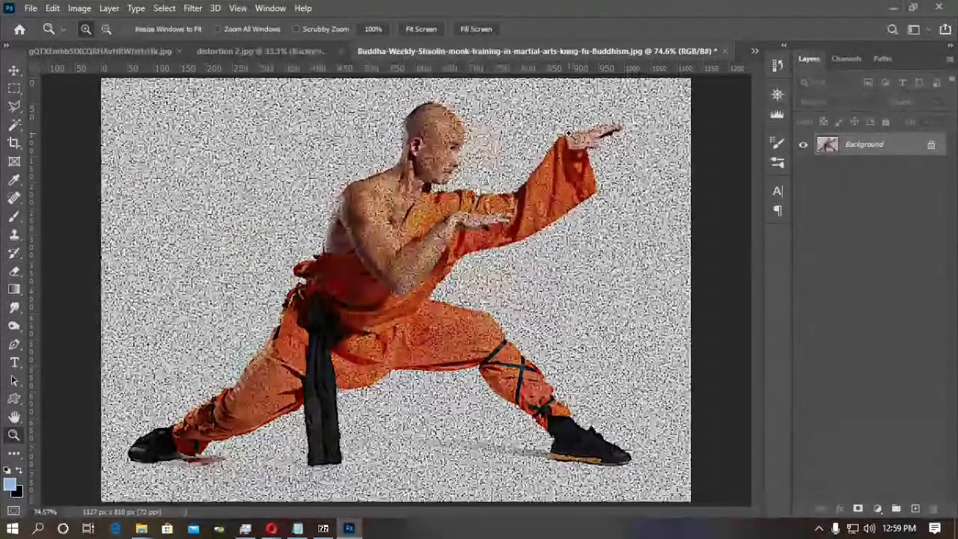
{"action": "left_click", "coordinate": [390, 235]}
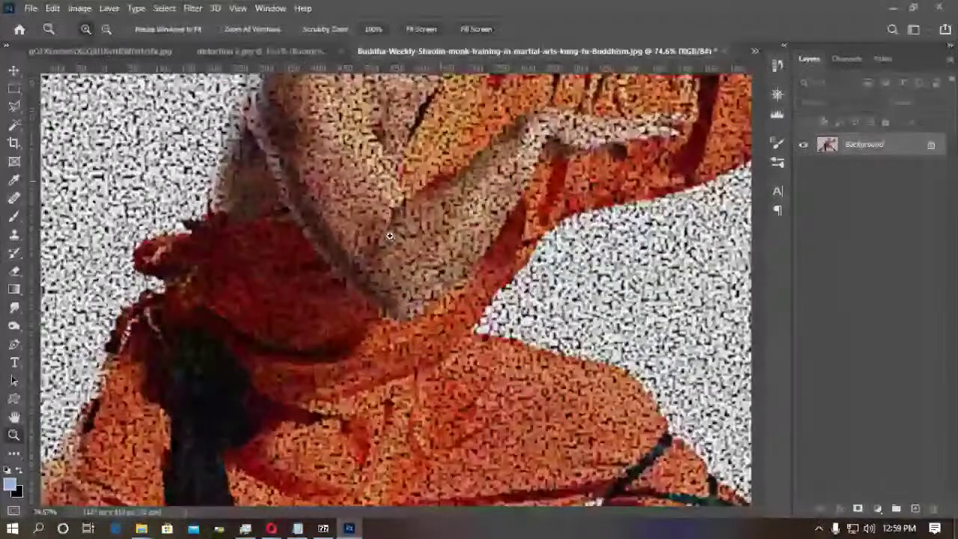
{"action": "left_click", "coordinate": [390, 236]}
{"action": "key", "text": "ctrl+0"}
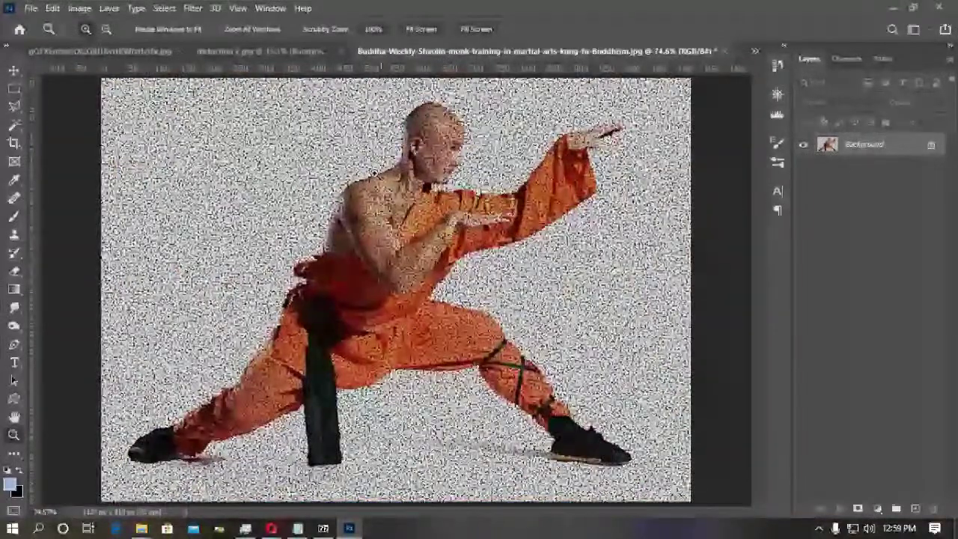
Undo the Pointillize effect and open the Tree render filter settings.
{"action": "left_click", "coordinate": [192, 8]}
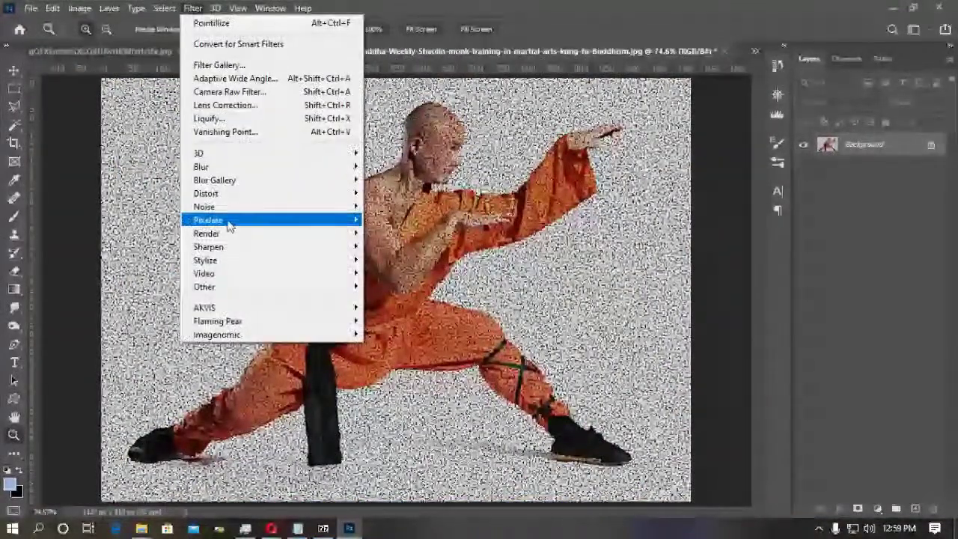
{"action": "left_click", "coordinate": [412, 221]}
{"action": "key", "text": "Escape"}
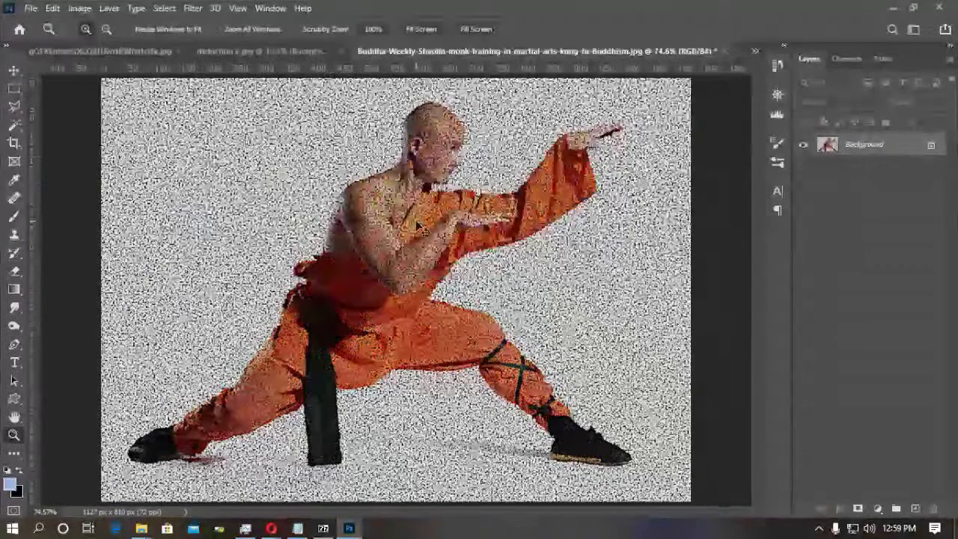
{"action": "key", "text": "ctrl+z"}
{"action": "left_click", "coordinate": [192, 8]}
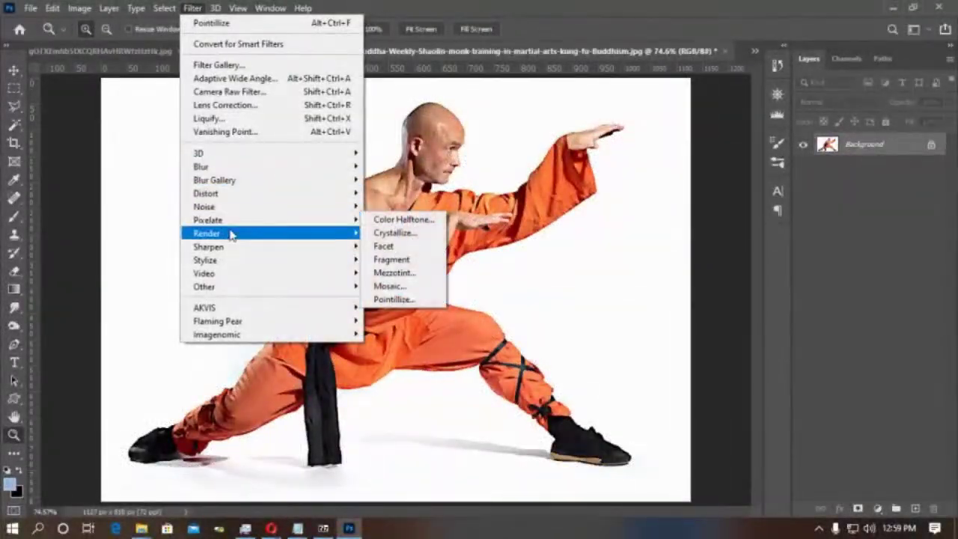
{"action": "mouse_move", "coordinate": [231, 235]}
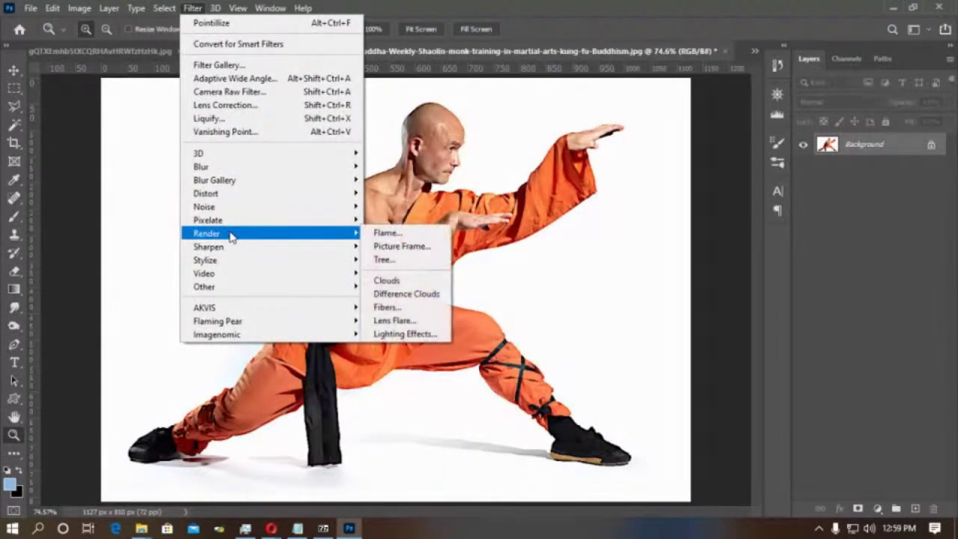
{"action": "left_click", "coordinate": [404, 259]}
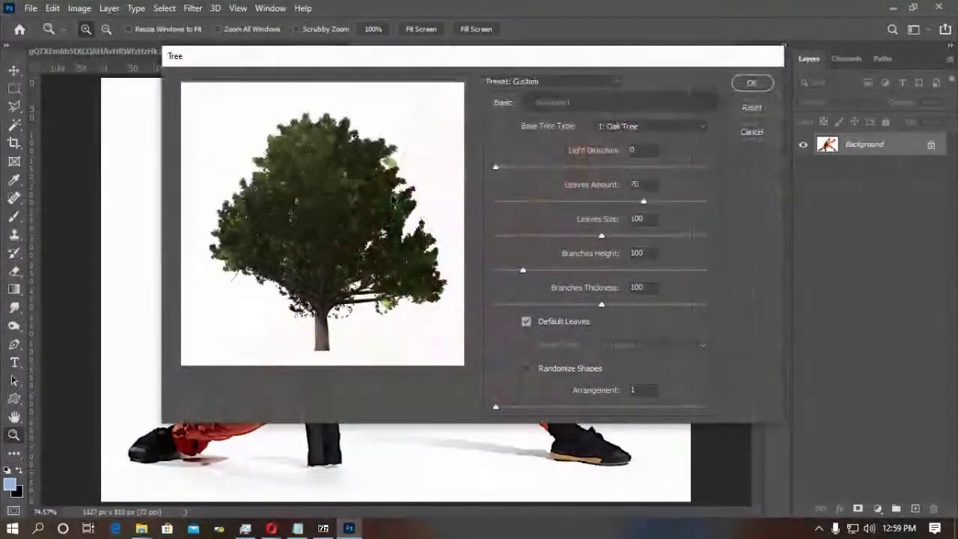
Render a 24: Bamboo tree with leaves 89/88, branches 127/128, arrangement 11.2.
{"action": "left_click", "coordinate": [578, 82]}
{"action": "left_click", "coordinate": [591, 95]}
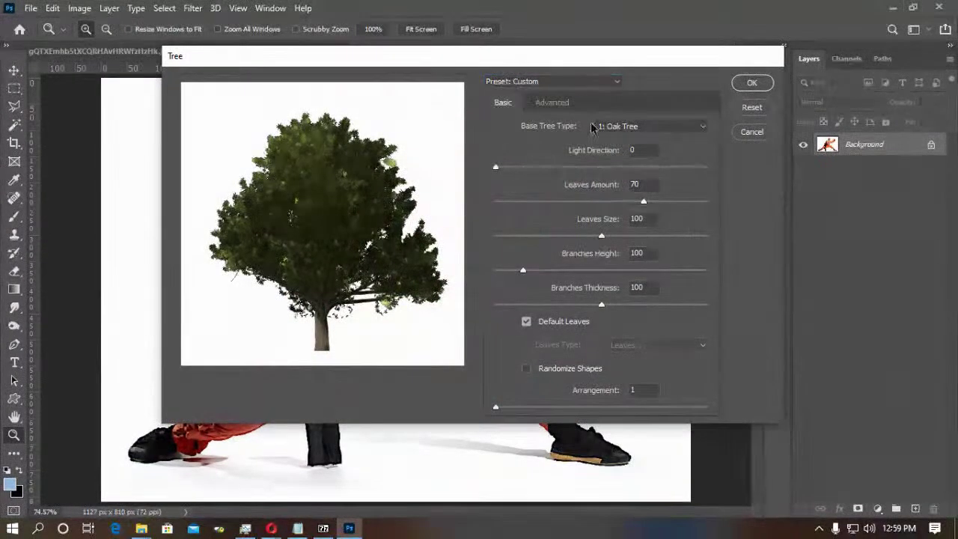
{"action": "left_click", "coordinate": [652, 127]}
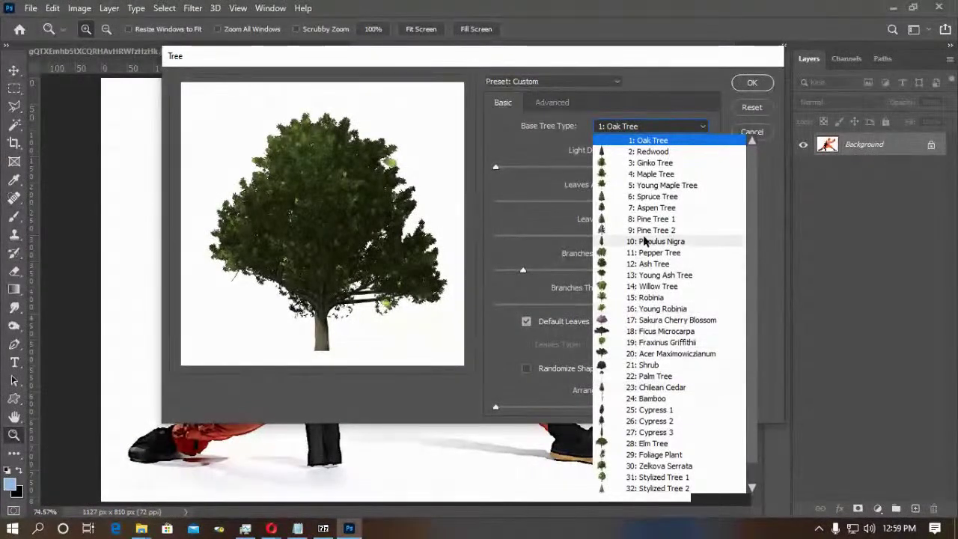
{"action": "left_click", "coordinate": [649, 399]}
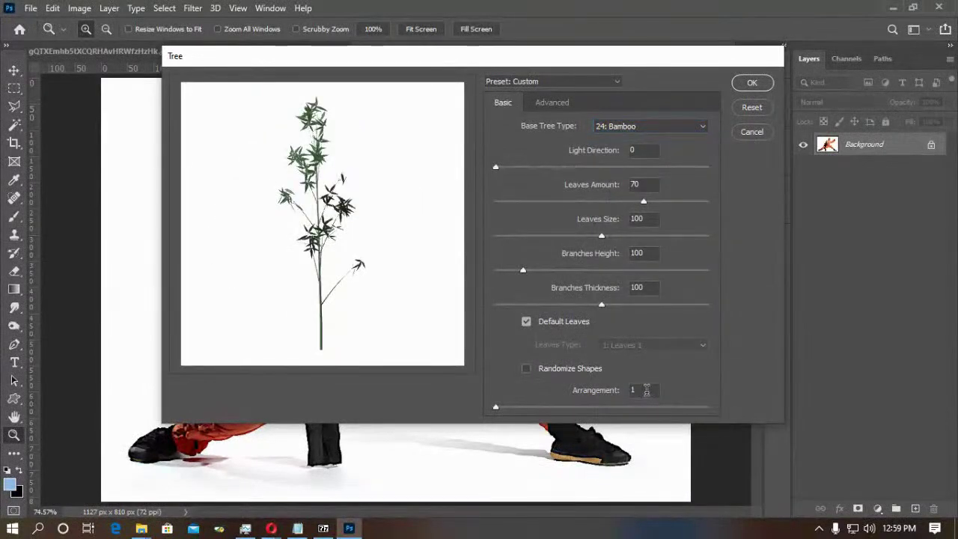
{"action": "left_click_drag", "start_coordinate": [644, 201], "coordinate": [685, 202]}
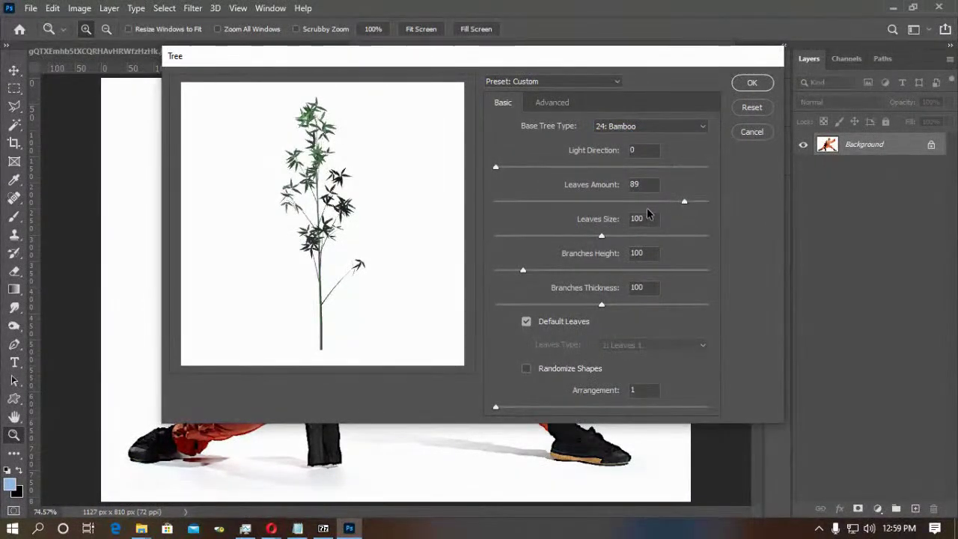
{"action": "left_click_drag", "start_coordinate": [601, 235], "coordinate": [589, 237]}
{"action": "left_click_drag", "start_coordinate": [577, 269], "coordinate": [548, 273]}
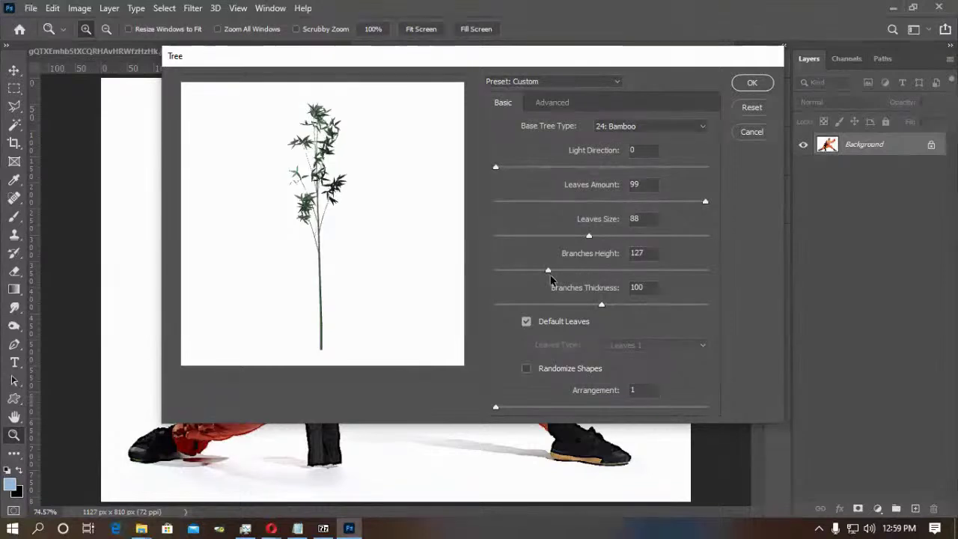
{"action": "left_click_drag", "start_coordinate": [602, 305], "coordinate": [631, 306]}
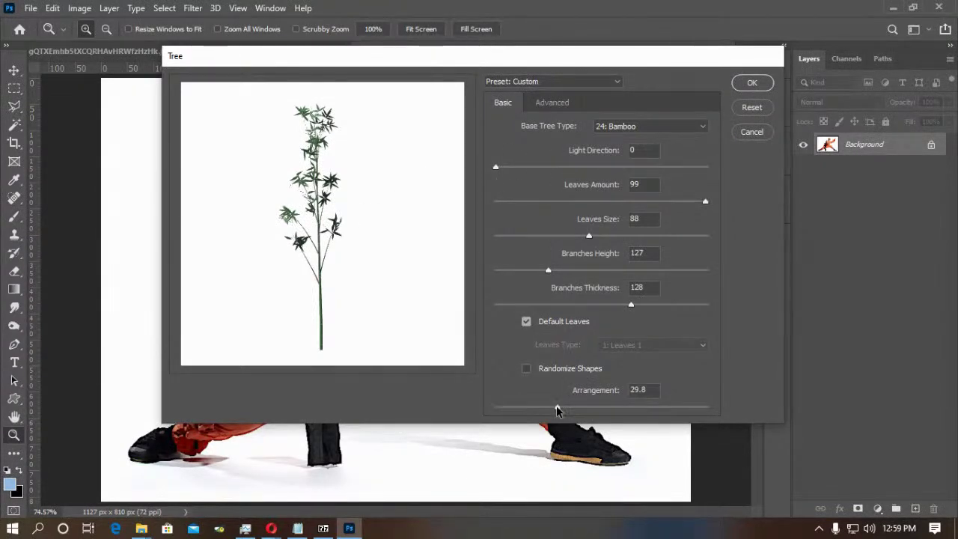
{"action": "left_click_drag", "start_coordinate": [557, 410], "coordinate": [517, 408]}
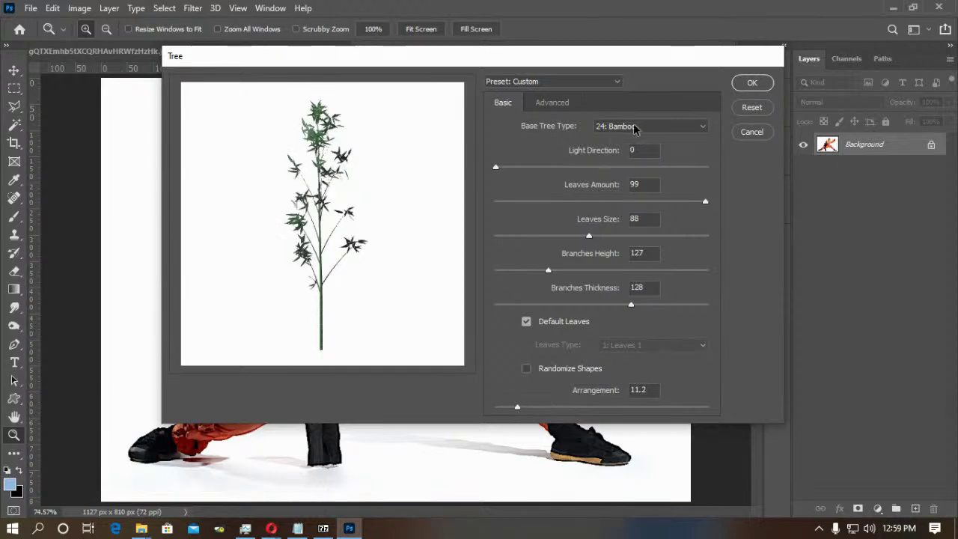
{"action": "left_click", "coordinate": [750, 85]}
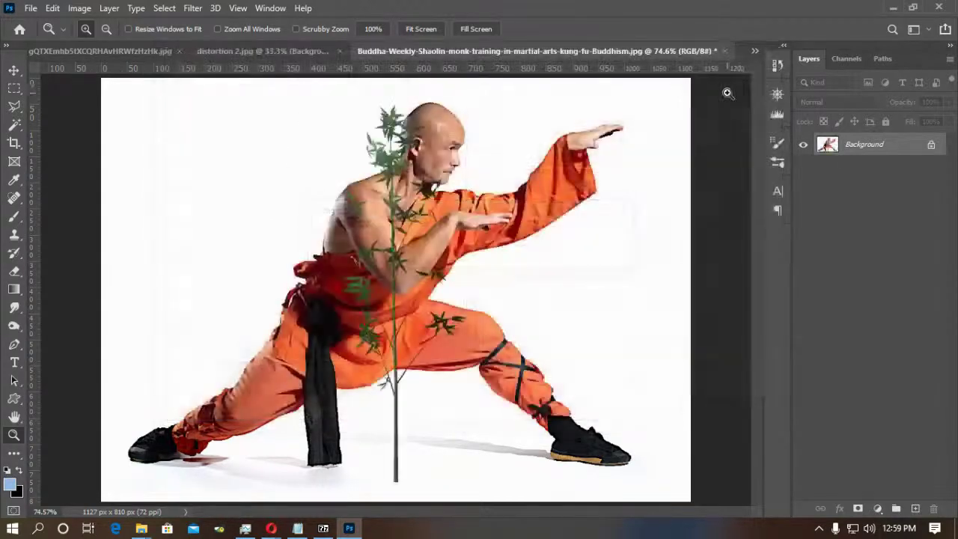
Try moving the bamboo on the background layer, undo it, and close the photo.
{"action": "left_click", "coordinate": [15, 70]}
{"action": "left_click_drag", "start_coordinate": [434, 153], "coordinate": [319, 154]}
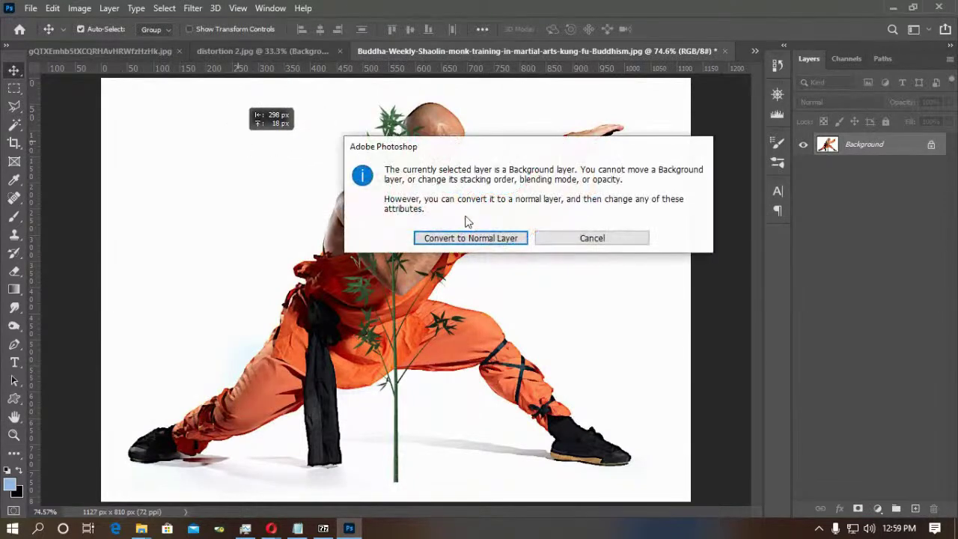
{"action": "left_click", "coordinate": [583, 239]}
{"action": "key", "text": "ctrl+z"}
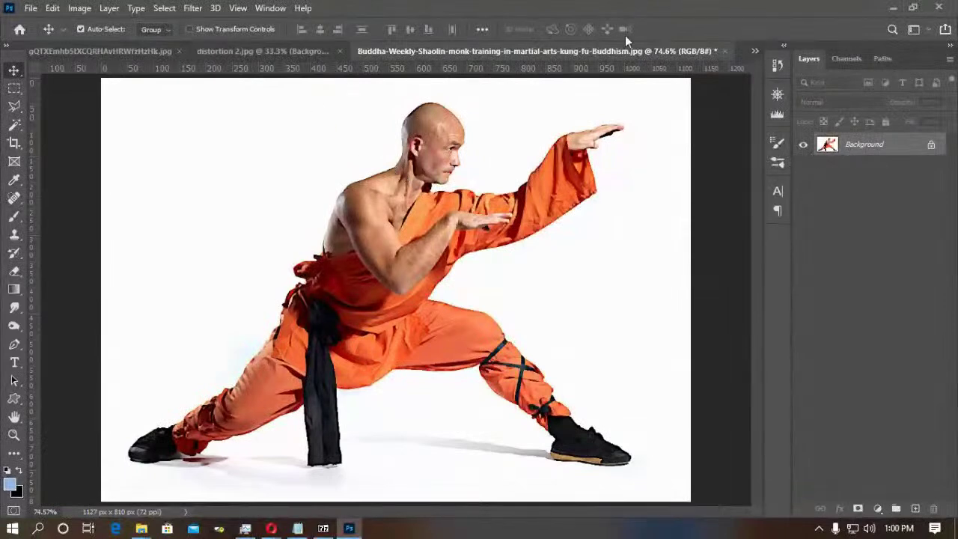
{"action": "left_click", "coordinate": [723, 50]}
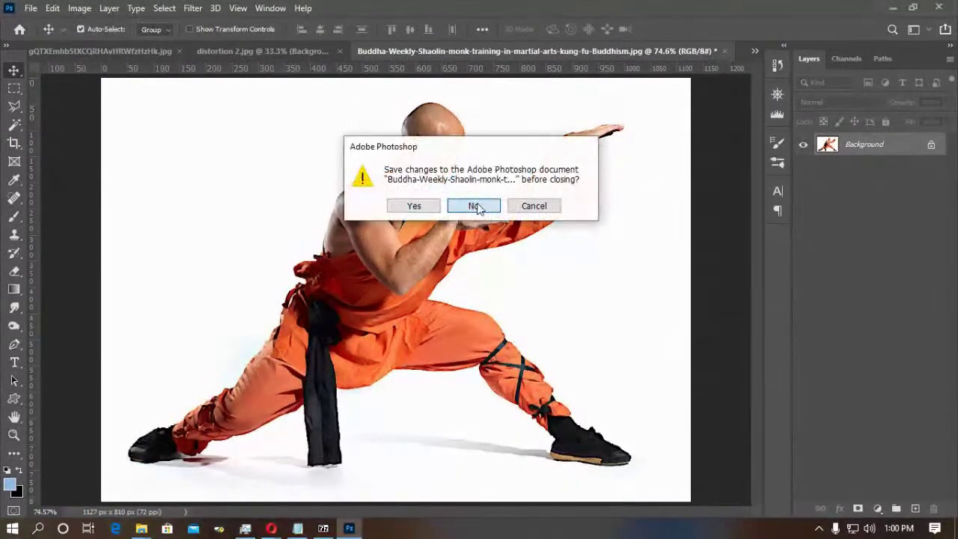
Discard the monk photo's changes, hide the crystallized Background copy, and add a new layer.
{"action": "left_click", "coordinate": [477, 207]}
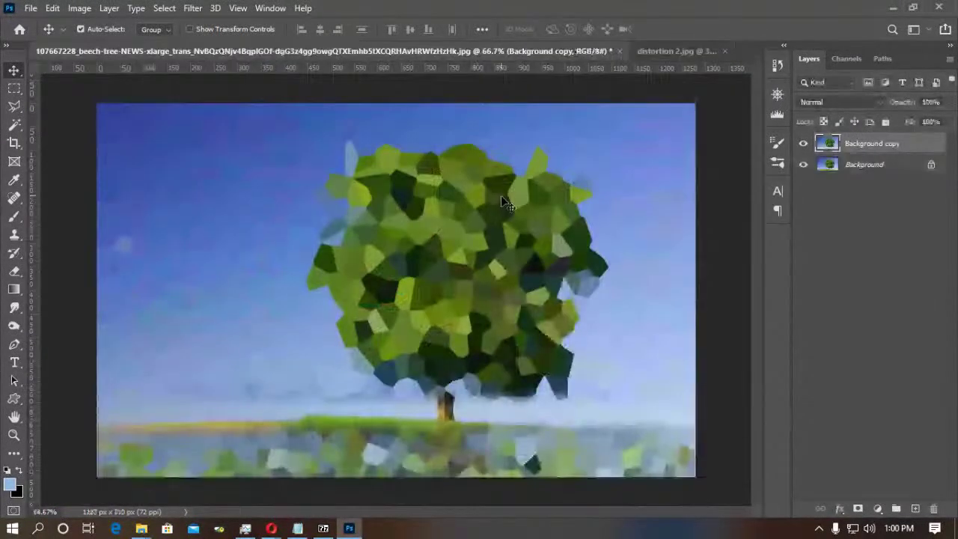
{"action": "left_click", "coordinate": [803, 144]}
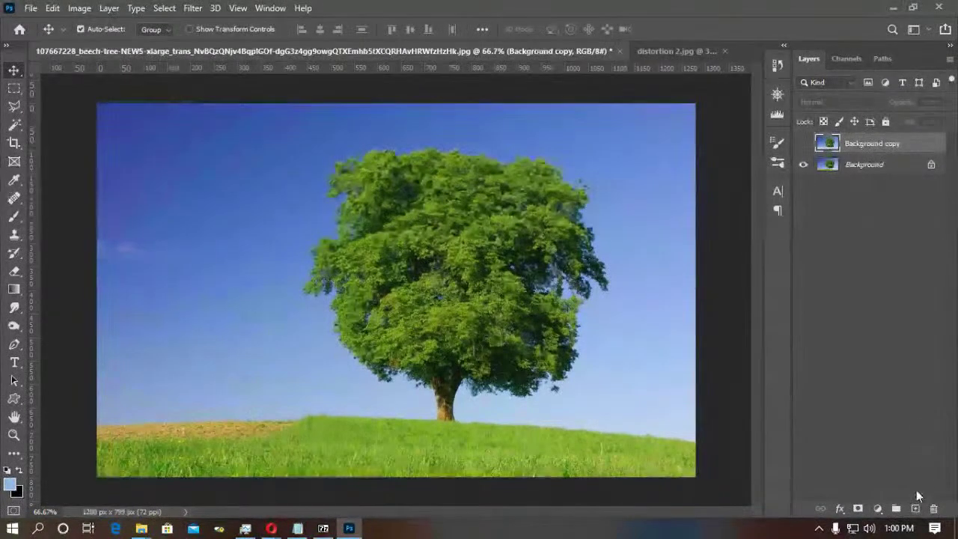
{"action": "left_click", "coordinate": [915, 508]}
Set up a 4: Maple Tree render with light direction 25 and leaf size 34.
{"action": "left_click", "coordinate": [187, 9]}
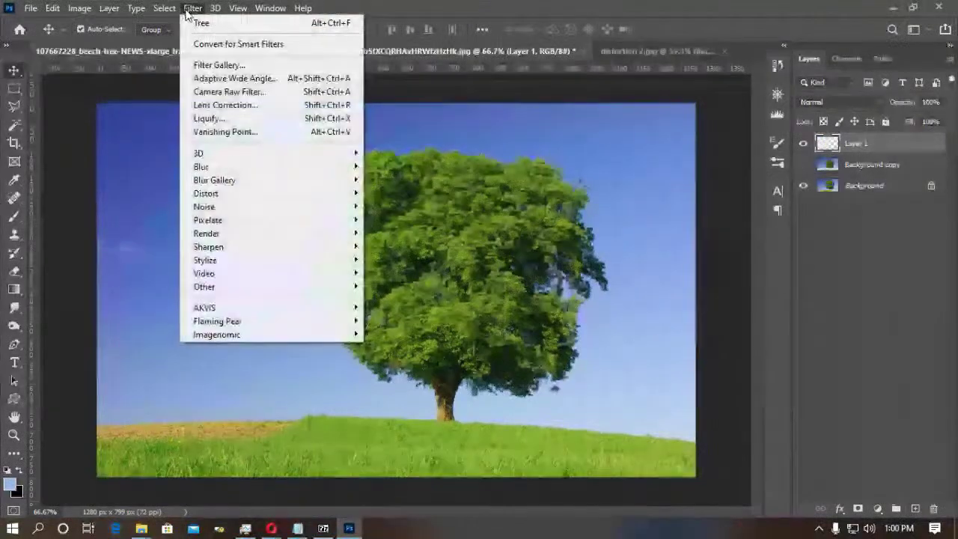
{"action": "mouse_move", "coordinate": [222, 237]}
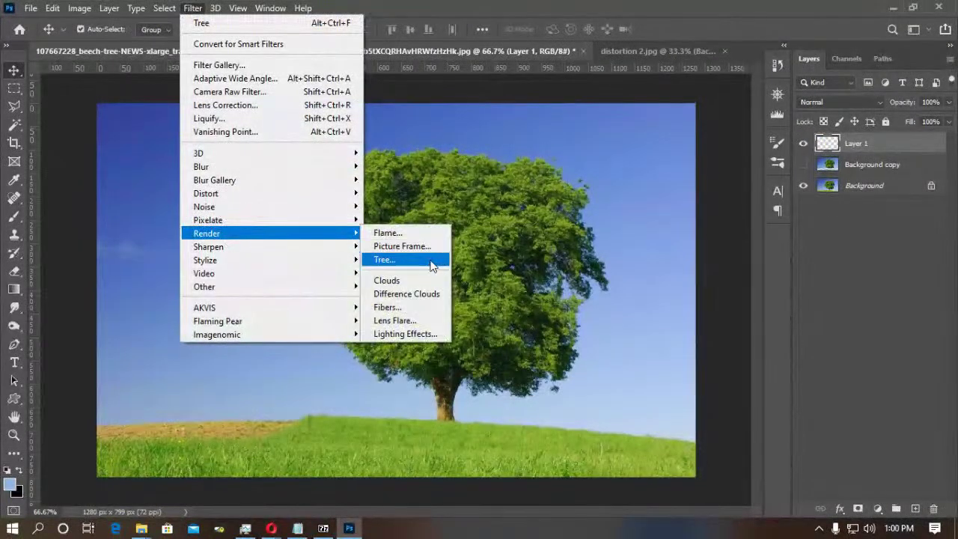
{"action": "left_click", "coordinate": [390, 260]}
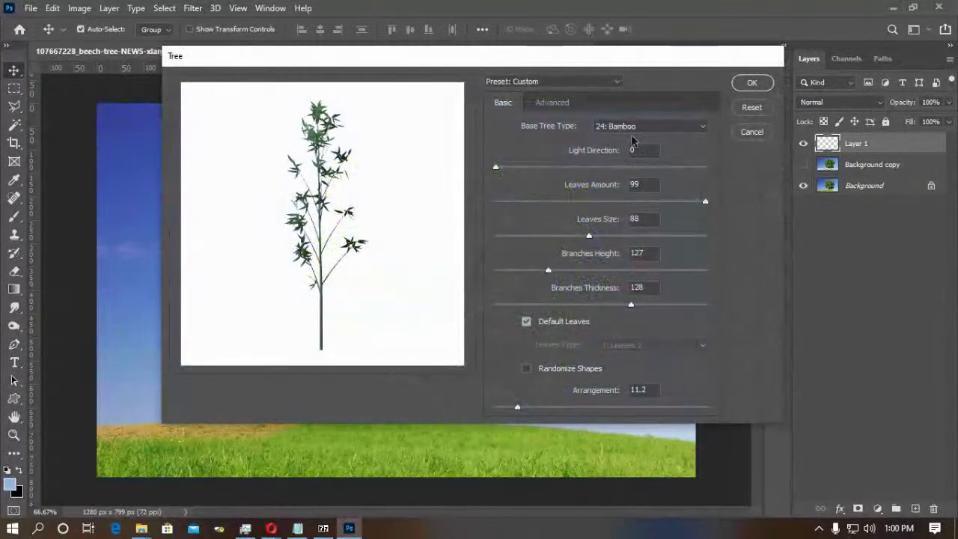
{"action": "left_click", "coordinate": [653, 127]}
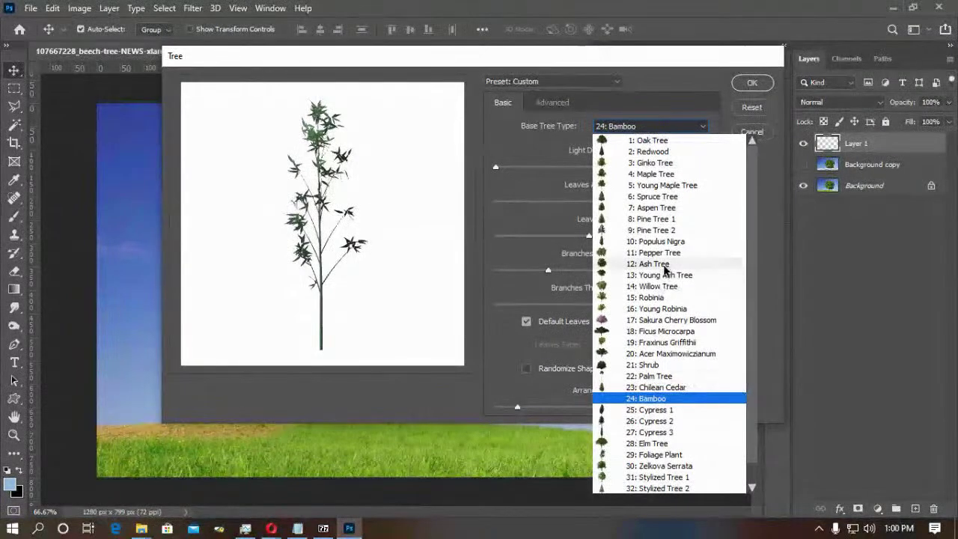
{"action": "left_click", "coordinate": [657, 175]}
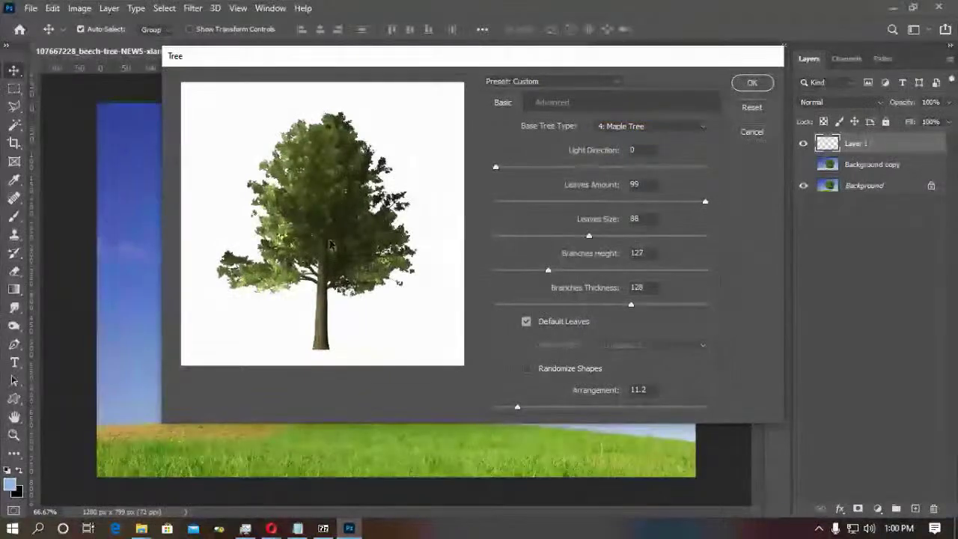
{"action": "left_click_drag", "start_coordinate": [496, 167], "coordinate": [525, 168]}
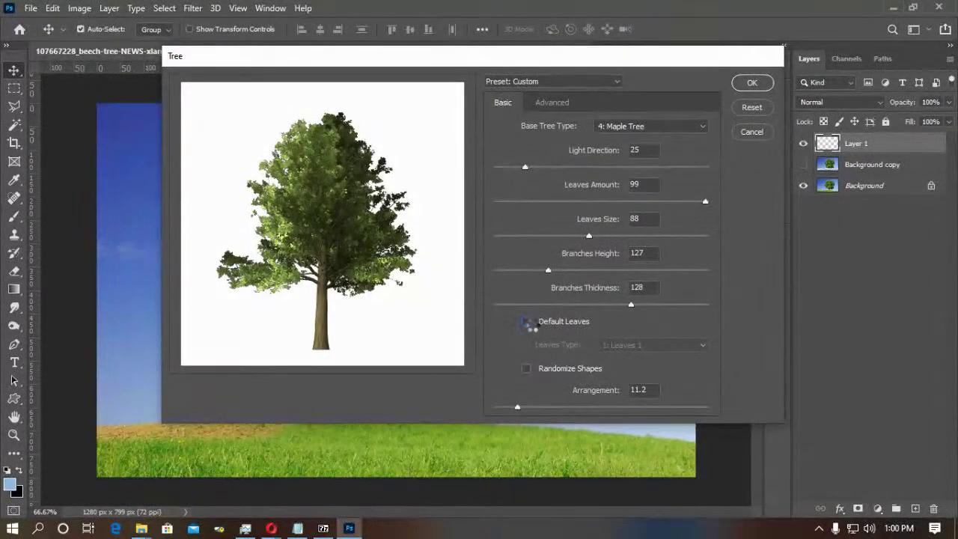
{"action": "left_click", "coordinate": [528, 321]}
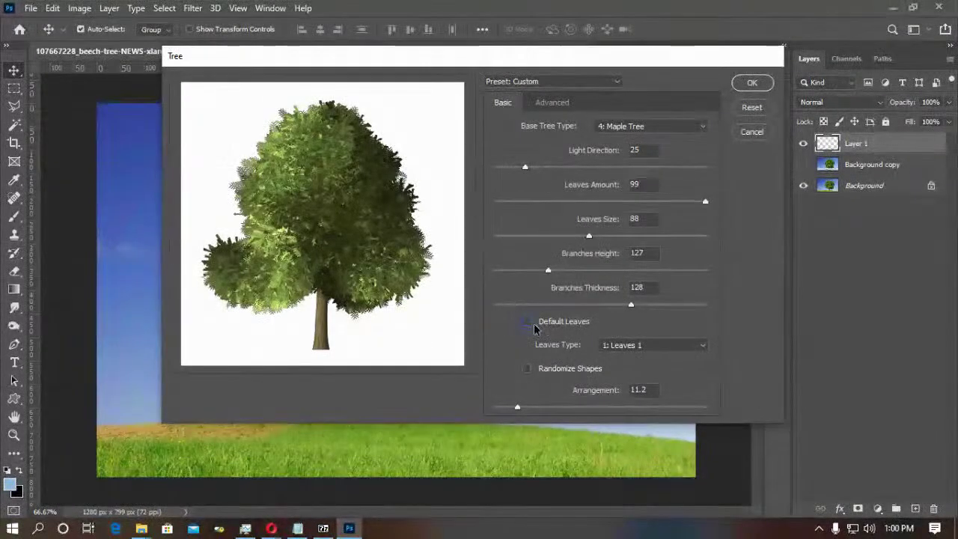
{"action": "left_click", "coordinate": [649, 346]}
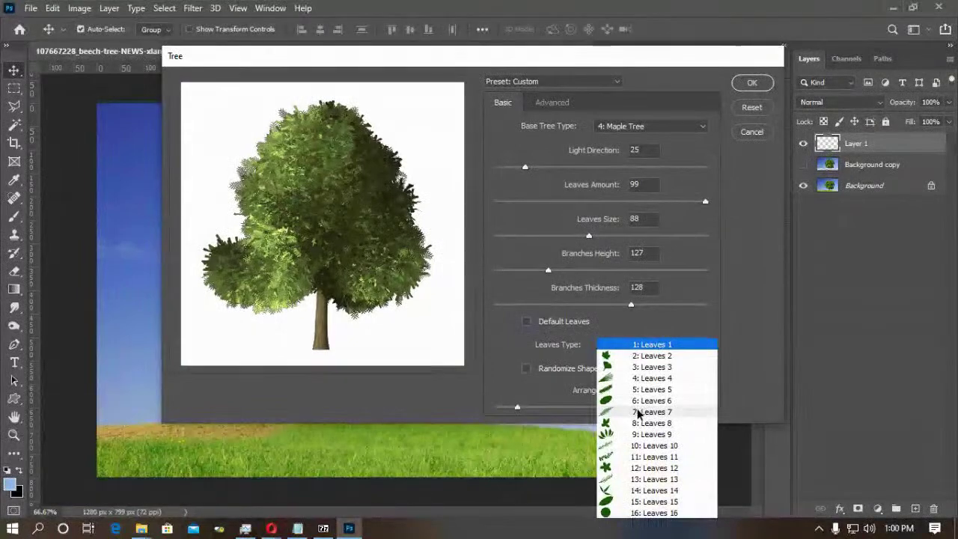
{"action": "left_click", "coordinate": [645, 378]}
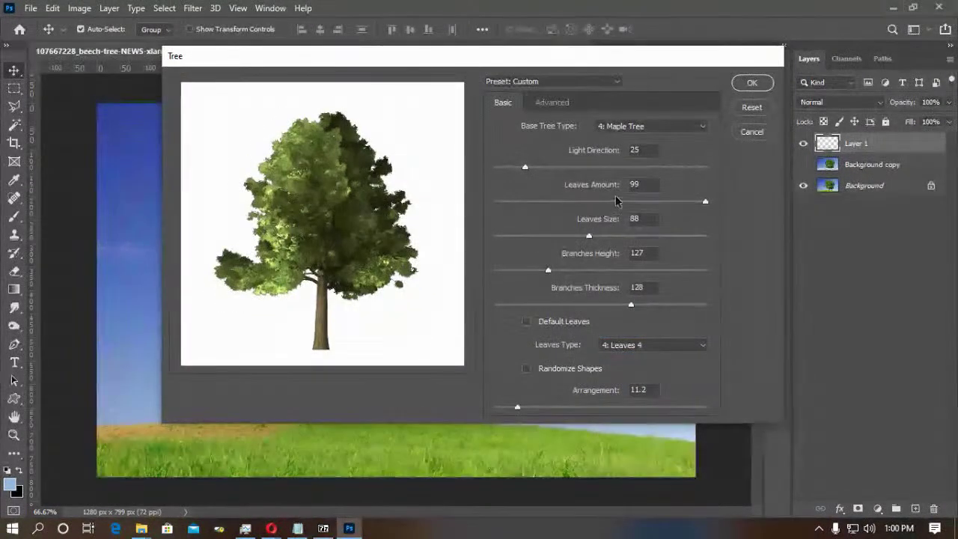
{"action": "left_click_drag", "start_coordinate": [560, 243], "coordinate": [532, 241]}
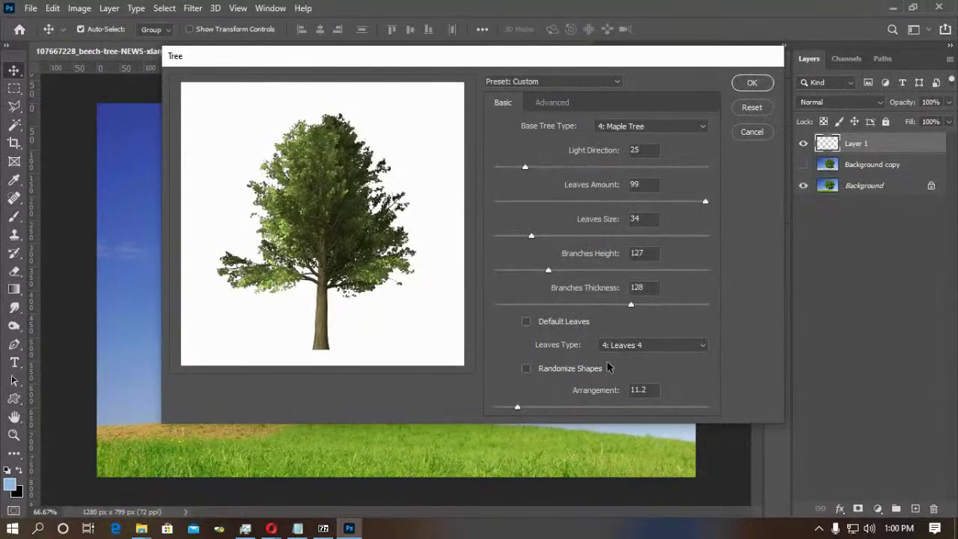
Switch the leaf shape to 9: Leaves 9 and render the tree onto Layer 1.
{"action": "left_click", "coordinate": [554, 103]}
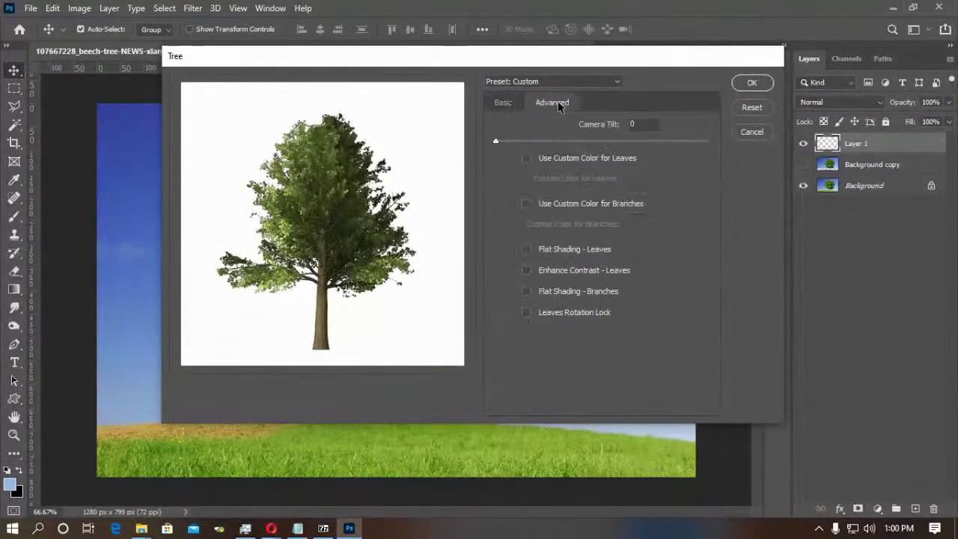
{"action": "left_click", "coordinate": [492, 106]}
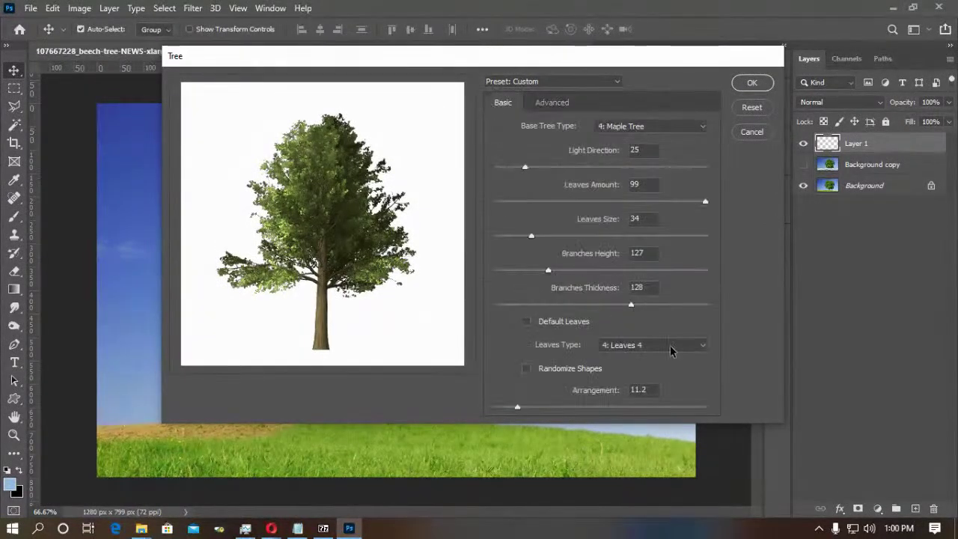
{"action": "left_click", "coordinate": [648, 346]}
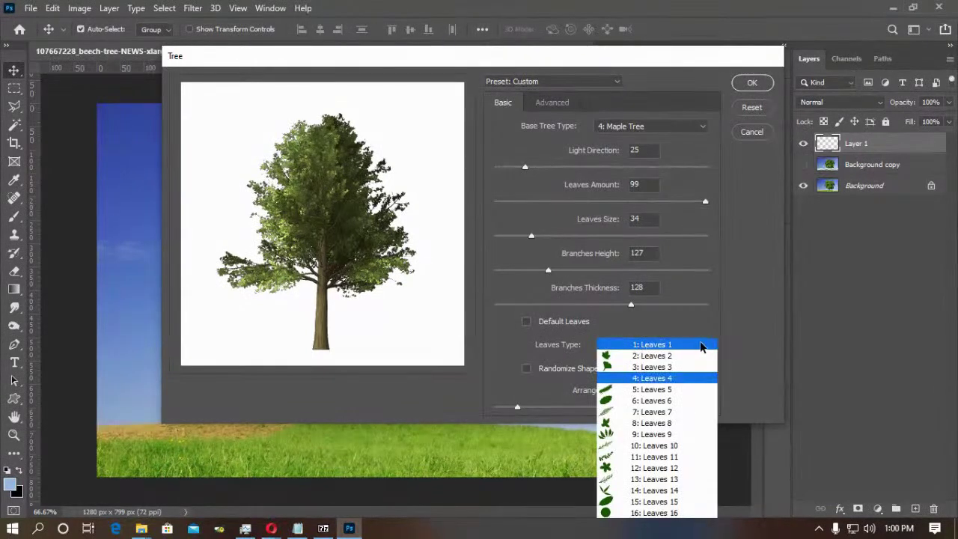
{"action": "left_click", "coordinate": [635, 434]}
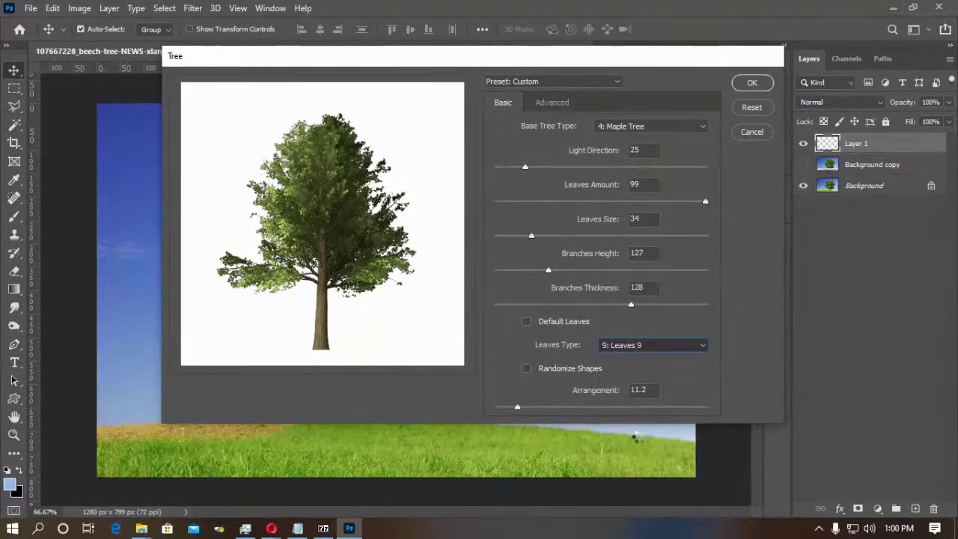
{"action": "left_click", "coordinate": [756, 84]}
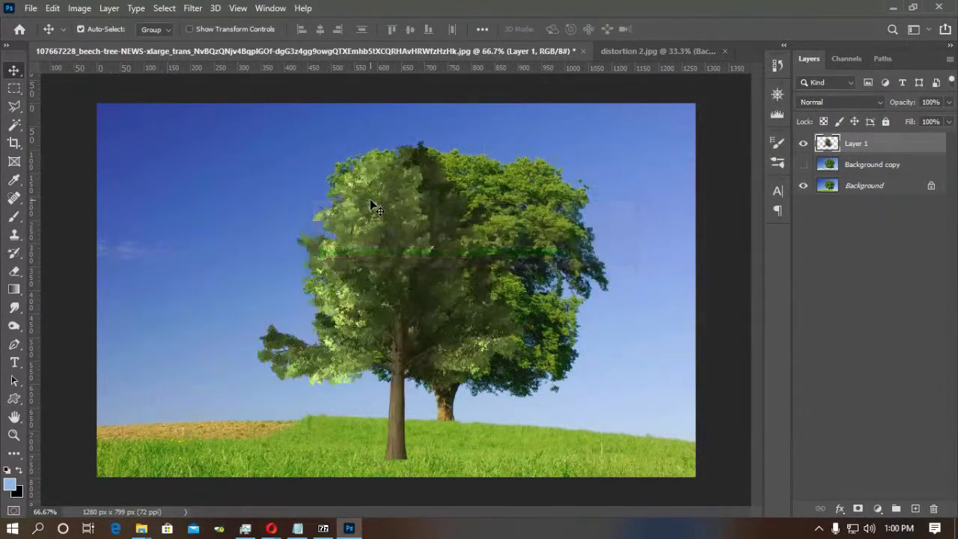
Shrink the tree to about 67% on the left hill and duplicate it beside itself.
{"action": "left_click_drag", "start_coordinate": [385, 251], "coordinate": [75, 159]}
{"action": "left_click_drag", "start_coordinate": [132, 201], "coordinate": [300, 328]}
{"action": "key", "text": "ctrl+t"}
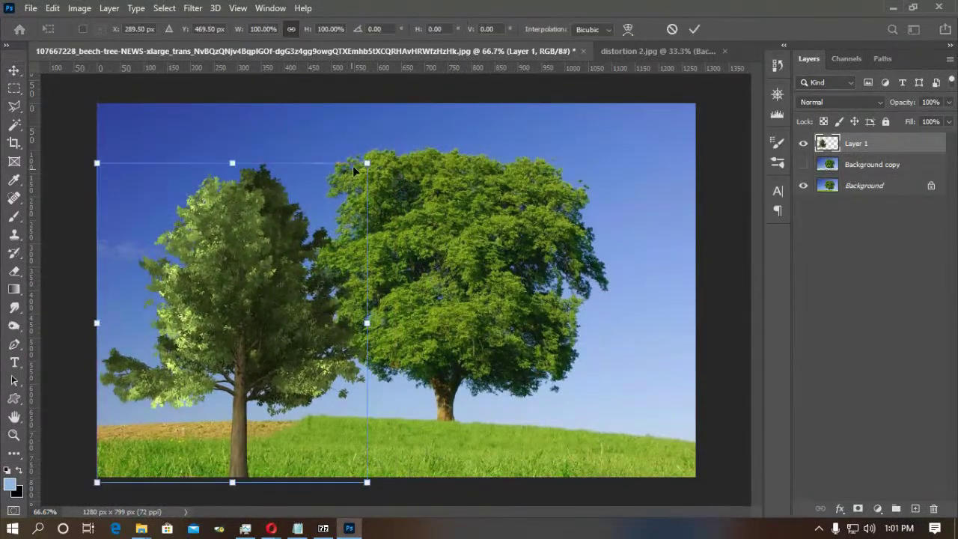
{"action": "left_click_drag", "start_coordinate": [365, 165], "coordinate": [282, 269]}
{"action": "left_click_drag", "start_coordinate": [248, 323], "coordinate": [317, 267]}
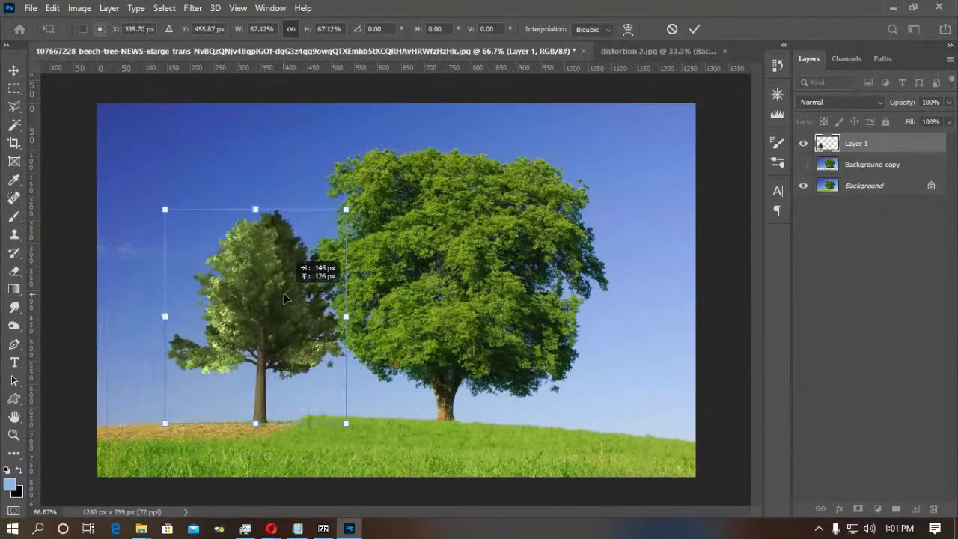
{"action": "key", "text": "Return"}
{"action": "left_click_drag", "start_coordinate": [284, 306], "coordinate": [221, 305]}
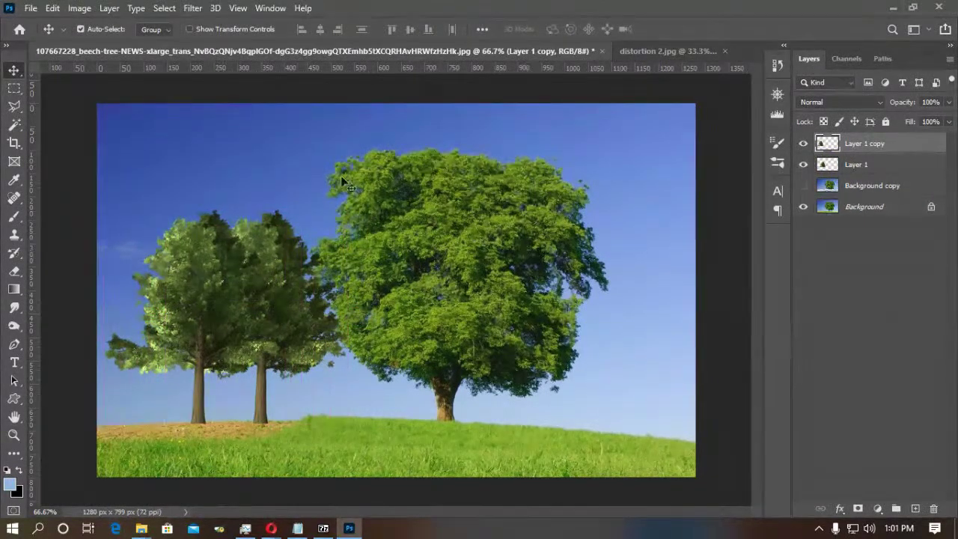
Add an empty Layer 2 and try the Flame filter, which requires a path.
{"action": "left_click", "coordinate": [915, 508]}
{"action": "left_click", "coordinate": [204, 10]}
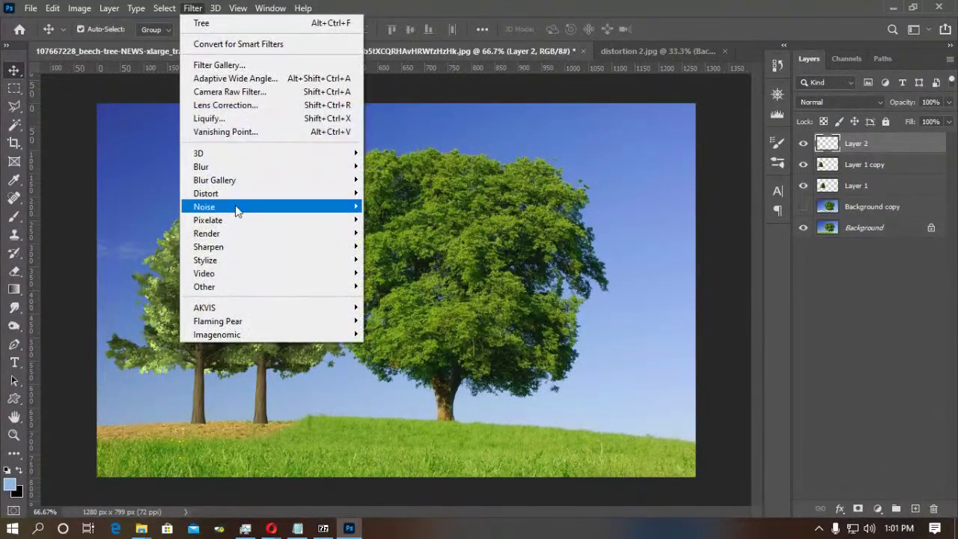
{"action": "mouse_move", "coordinate": [234, 238]}
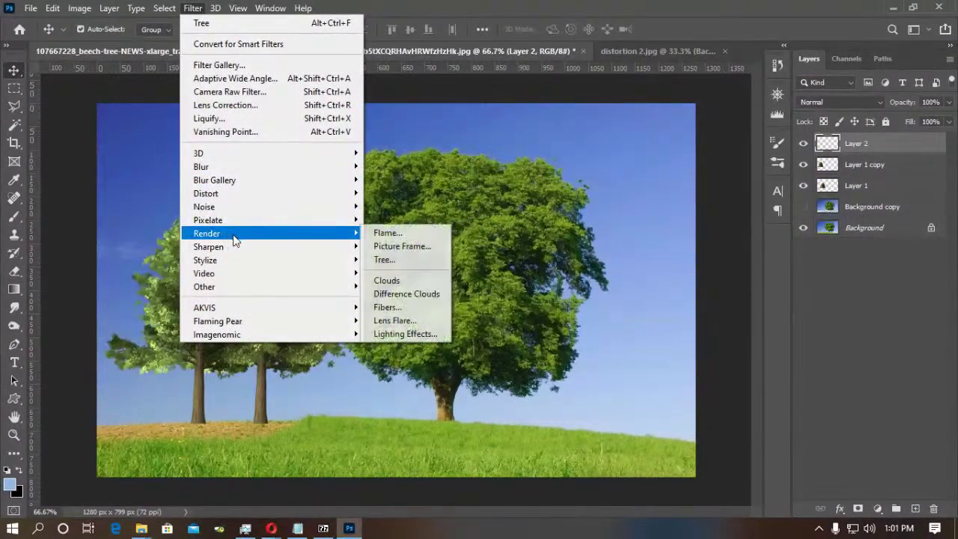
{"action": "left_click", "coordinate": [404, 234]}
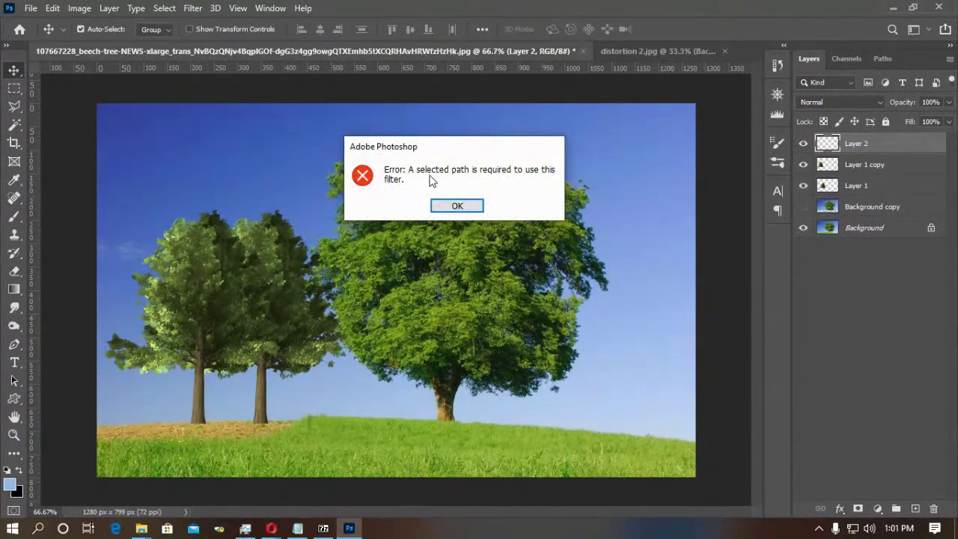
{"action": "left_click", "coordinate": [460, 207]}
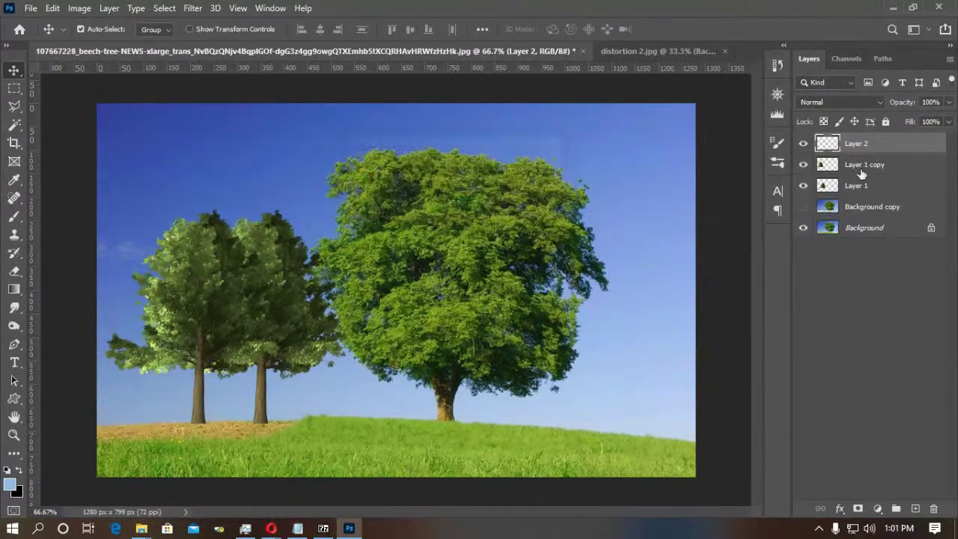
Draw a curved Pen path along the hilltop from left to right edge.
{"action": "key", "text": "p"}
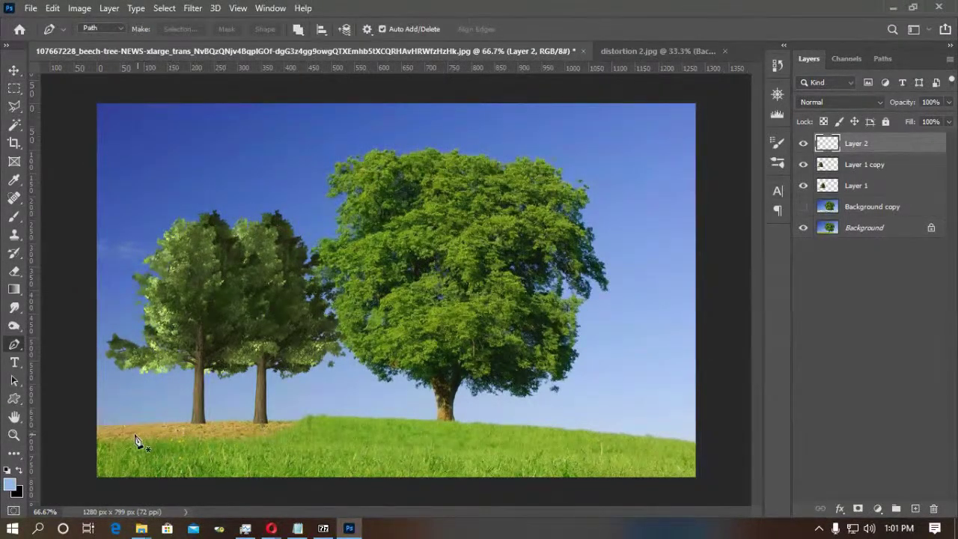
{"action": "left_click", "coordinate": [96, 431]}
{"action": "left_click_drag", "start_coordinate": [283, 422], "coordinate": [334, 423]}
{"action": "left_click_drag", "start_coordinate": [455, 419], "coordinate": [508, 427]}
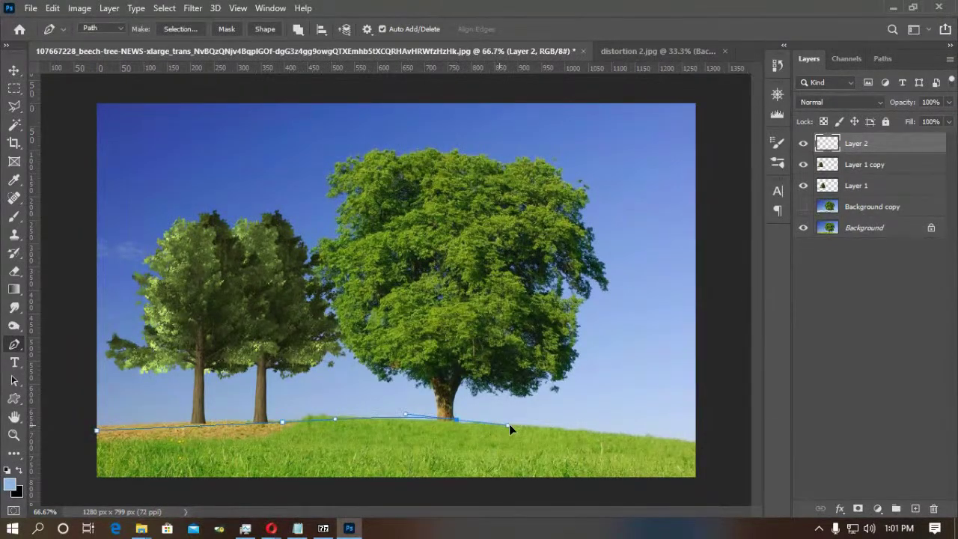
{"action": "left_click", "coordinate": [692, 440]}
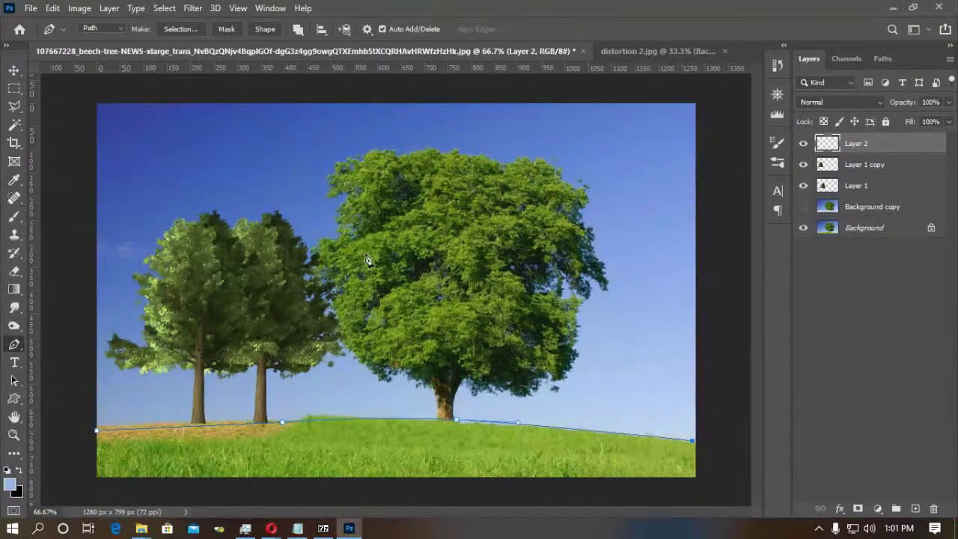
Render Multiple Flames Path Directed along the path at length 254, width 190.
{"action": "left_click", "coordinate": [192, 9]}
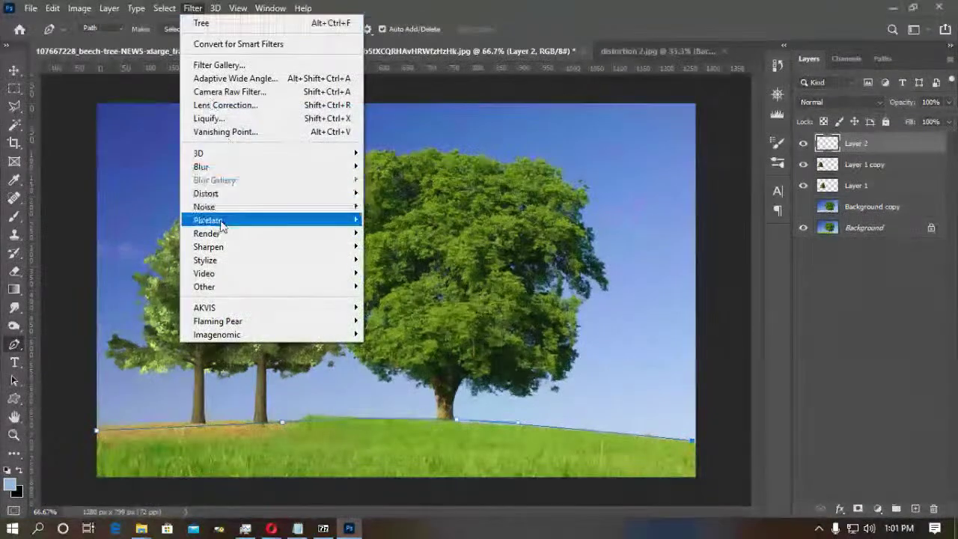
{"action": "mouse_move", "coordinate": [243, 234]}
{"action": "left_click", "coordinate": [388, 233]}
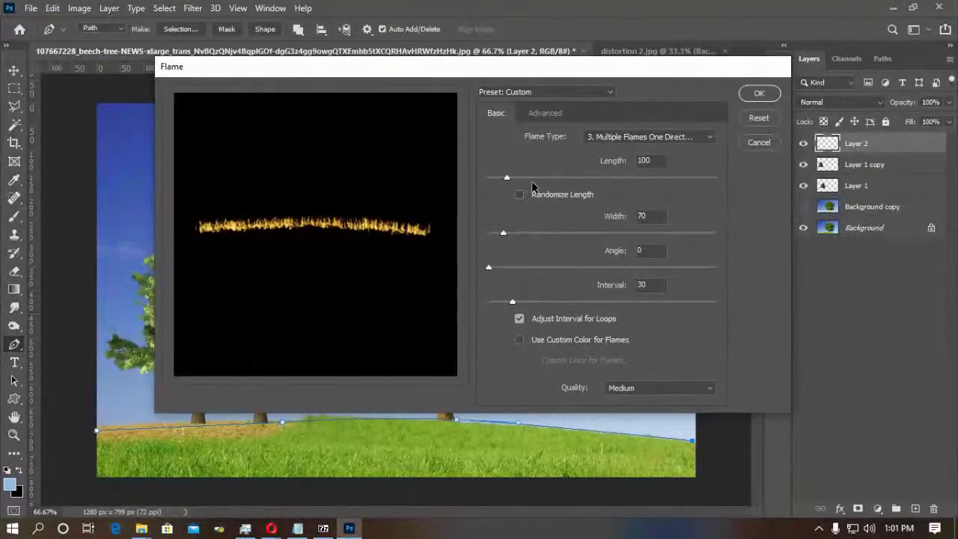
{"action": "left_click_drag", "start_coordinate": [509, 177], "coordinate": [547, 179]}
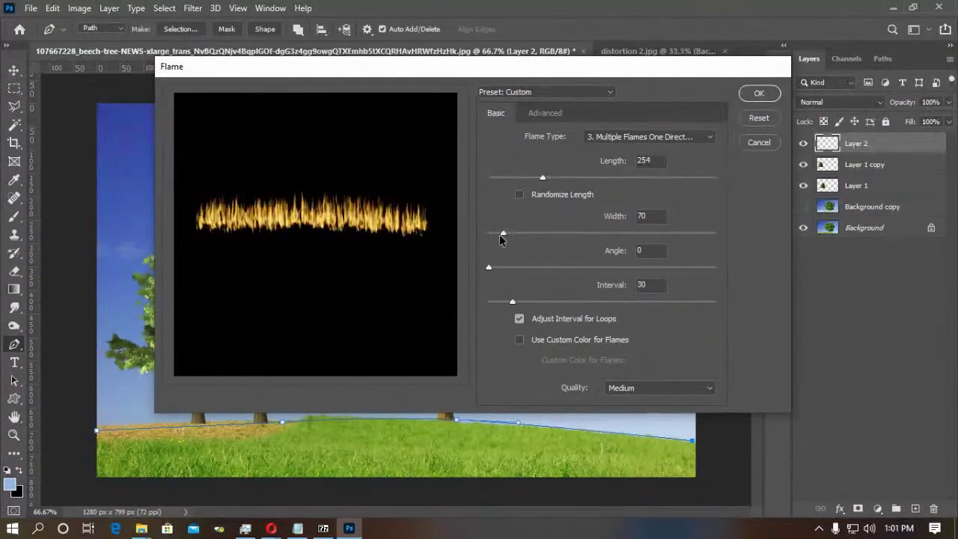
{"action": "left_click_drag", "start_coordinate": [507, 237], "coordinate": [533, 237]}
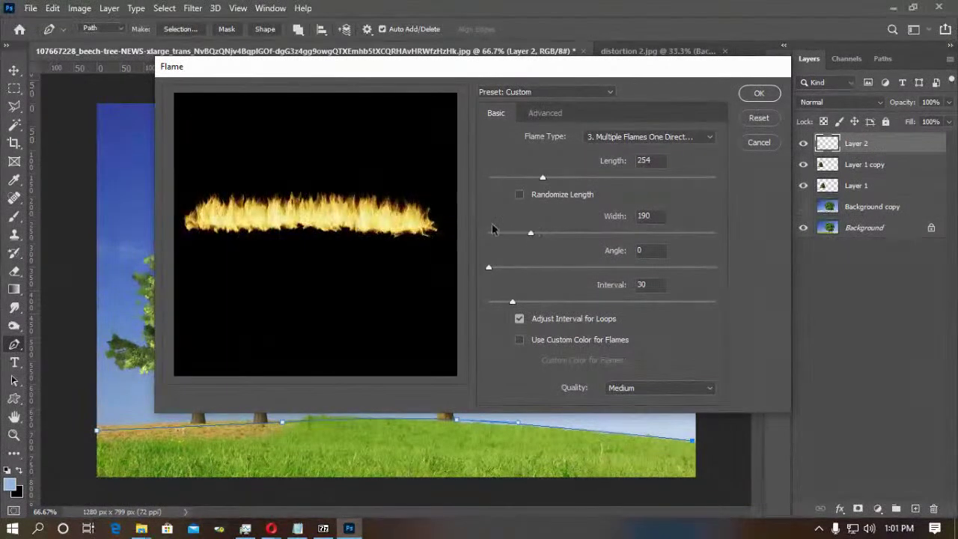
{"action": "left_click", "coordinate": [685, 140]}
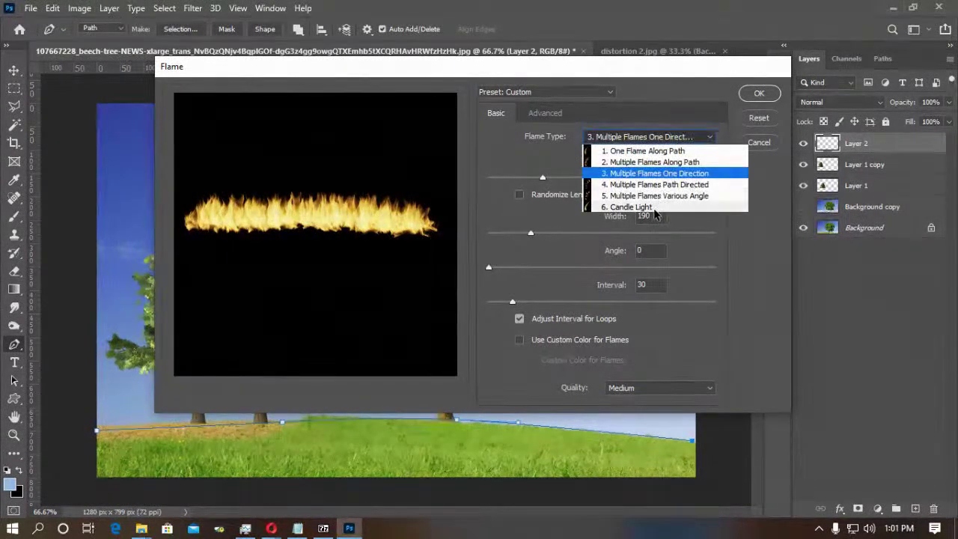
{"action": "left_click", "coordinate": [642, 207]}
{"action": "left_click", "coordinate": [668, 142]}
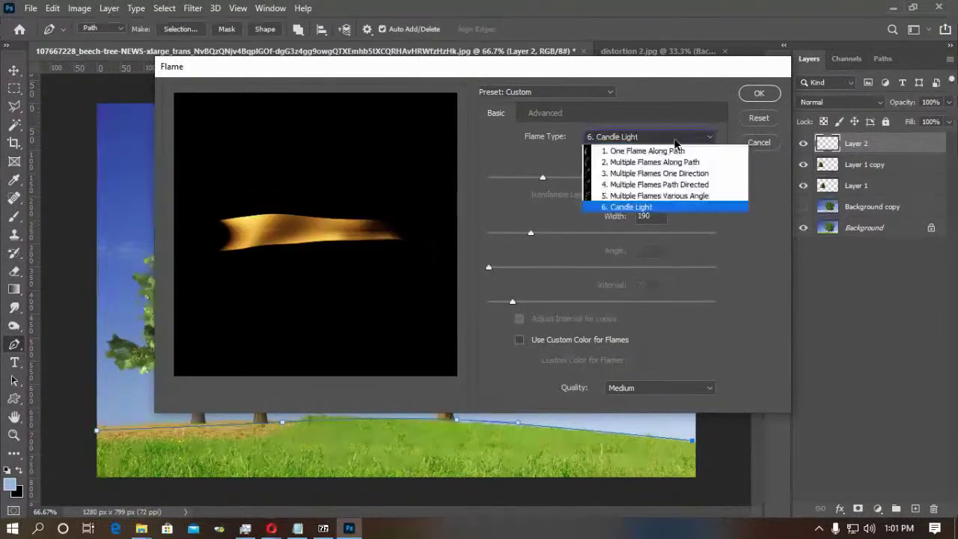
{"action": "left_click", "coordinate": [643, 196]}
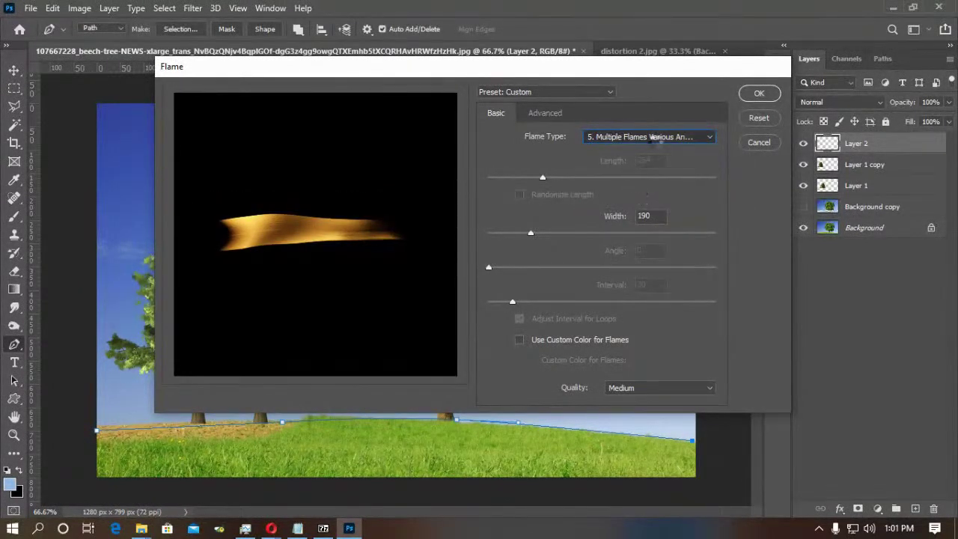
{"action": "left_click", "coordinate": [673, 139]}
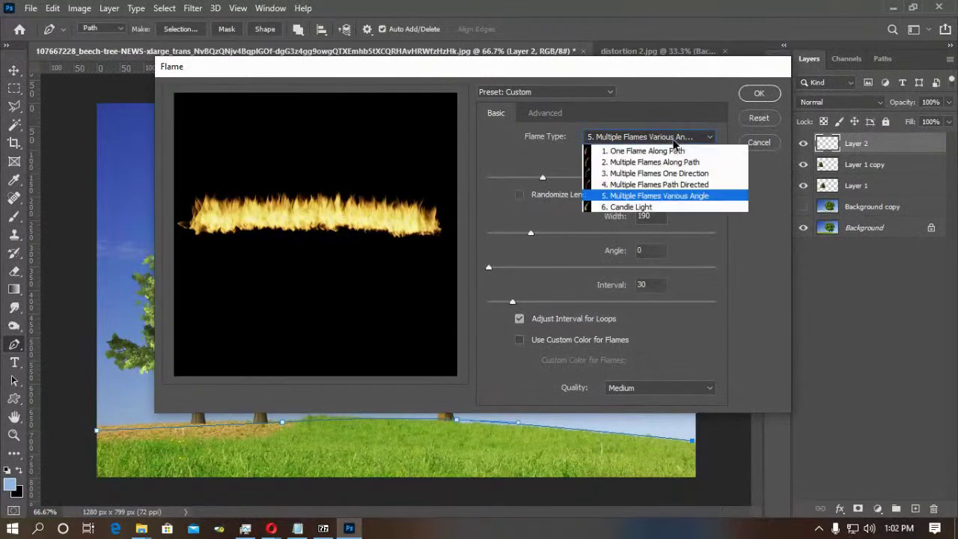
{"action": "left_click", "coordinate": [687, 185]}
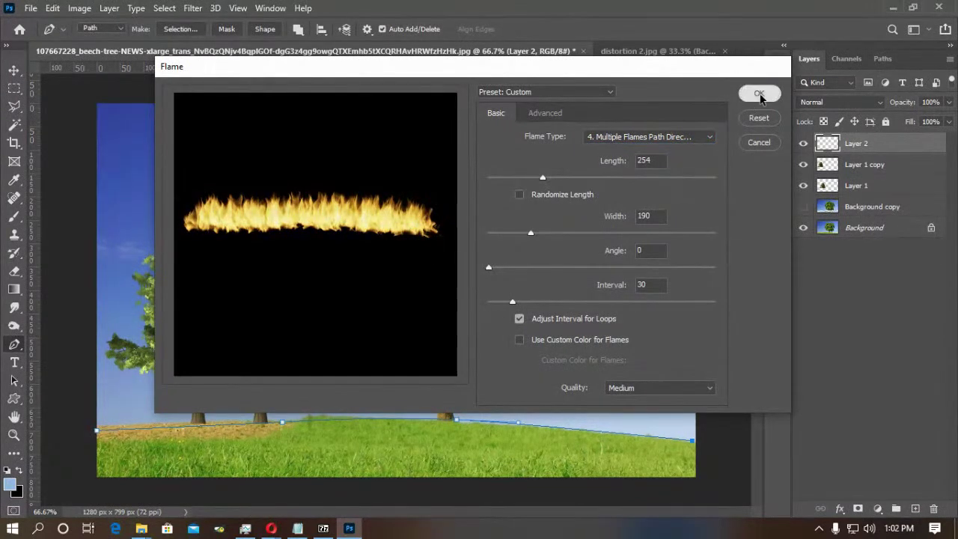
{"action": "left_click", "coordinate": [759, 93]}
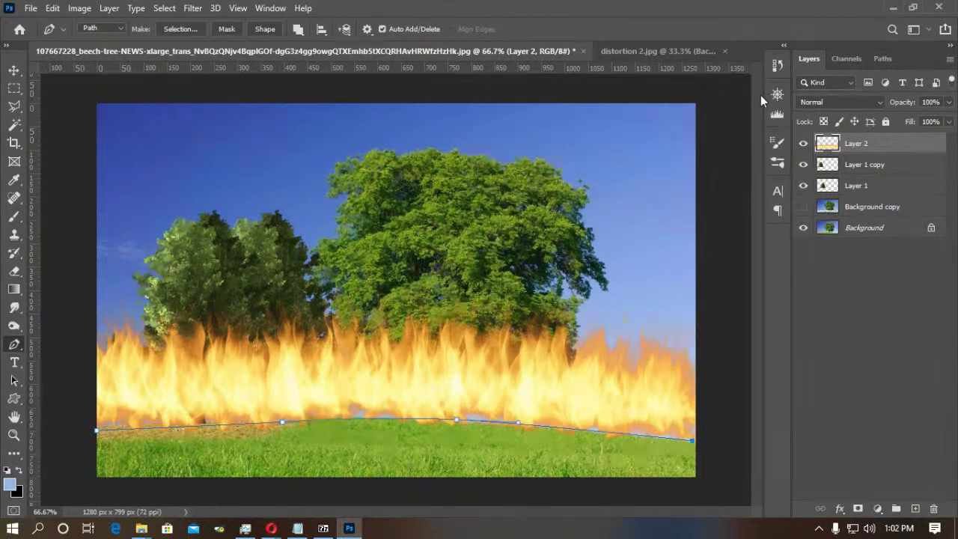
Lower the path onto the grass with Direct Selection.
{"action": "left_click", "coordinate": [18, 385]}
{"action": "left_click", "coordinate": [71, 394]}
{"action": "left_click_drag", "start_coordinate": [97, 436], "coordinate": [98, 449]}
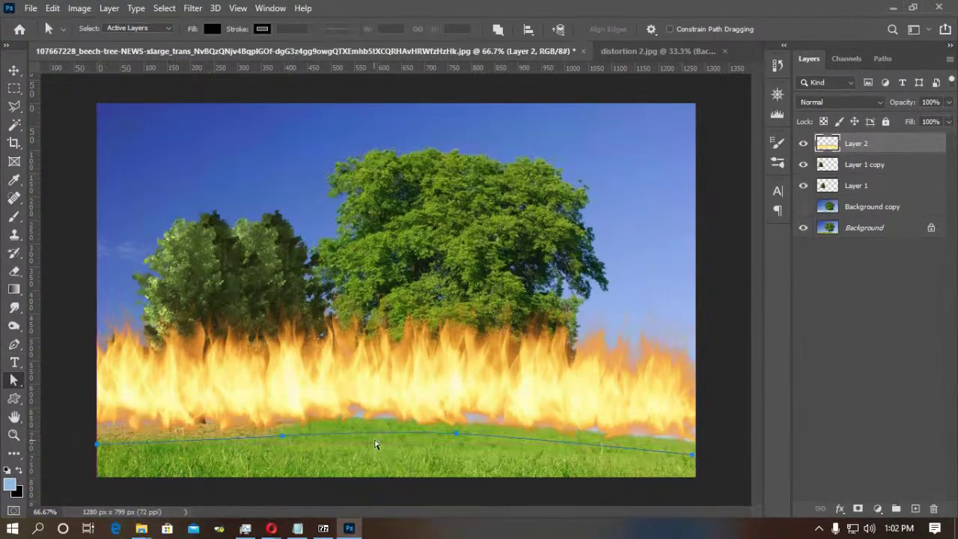
{"action": "left_click", "coordinate": [383, 399]}
Dodge the flames brighter, move Layer 1 copy above Layer 2, and add a layer.
{"action": "key", "text": "o"}
{"action": "mouse_move", "coordinate": [502, 406]}
{"action": "left_mouse_down"}
{"action": "mouse_move", "coordinate": [601, 421]}
{"action": "mouse_move", "coordinate": [597, 415]}
{"action": "mouse_move", "coordinate": [669, 396]}
{"action": "mouse_move", "coordinate": [644, 407]}
{"action": "mouse_move", "coordinate": [685, 417]}
{"action": "mouse_move", "coordinate": [354, 384]}
{"action": "mouse_move", "coordinate": [344, 398]}
{"action": "mouse_move", "coordinate": [384, 394]}
{"action": "mouse_move", "coordinate": [336, 416]}
{"action": "mouse_move", "coordinate": [302, 420]}
{"action": "mouse_move", "coordinate": [279, 411]}
{"action": "mouse_move", "coordinate": [220, 413]}
{"action": "left_mouse_up"}
{"action": "left_click_drag", "start_coordinate": [845, 166], "coordinate": [854, 139]}
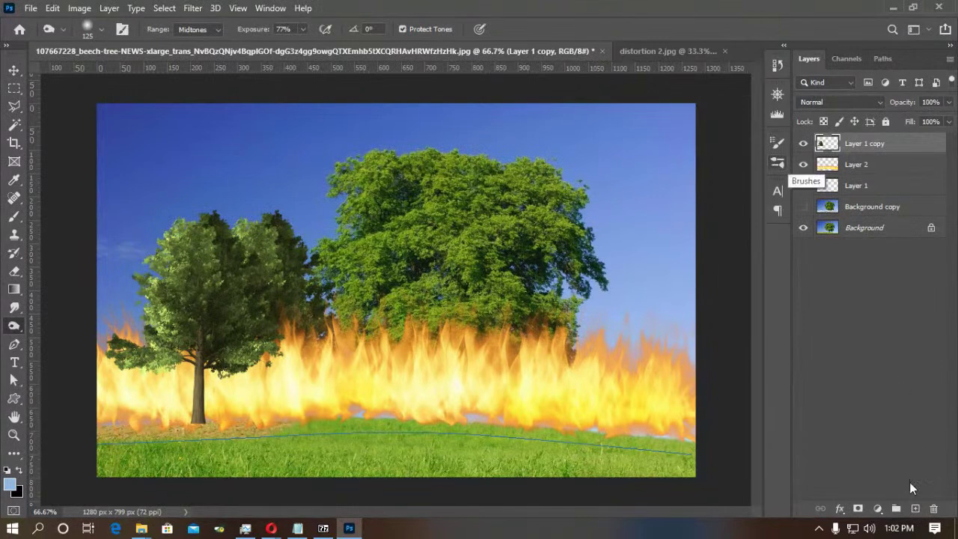
{"action": "left_click", "coordinate": [915, 508]}
Render Clouds onto Layer 3, then undo the render.
{"action": "left_click", "coordinate": [193, 11]}
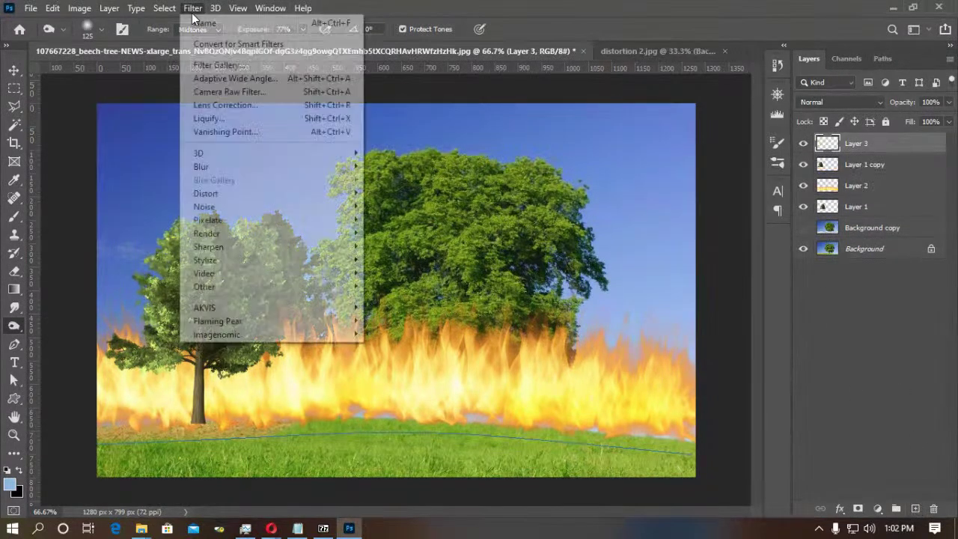
{"action": "mouse_move", "coordinate": [210, 233]}
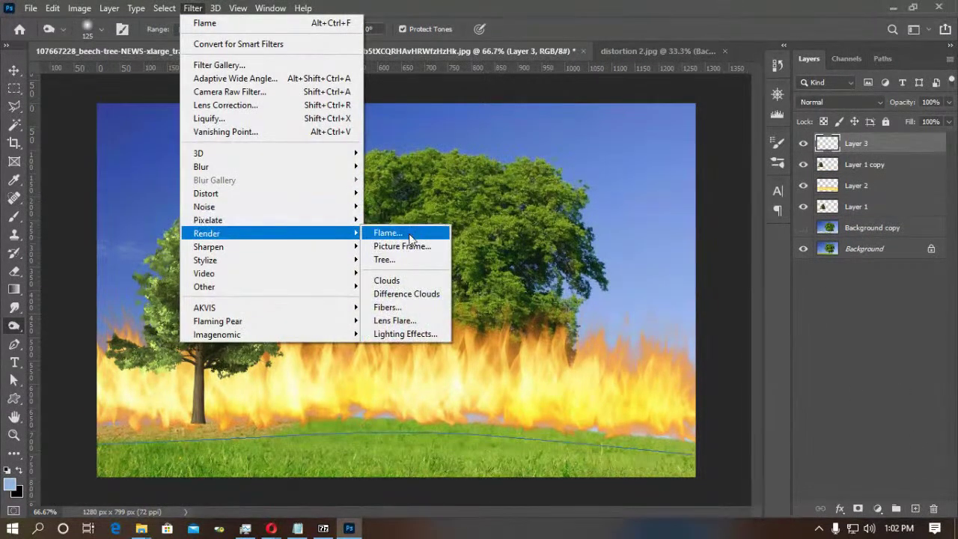
{"action": "left_click", "coordinate": [387, 281]}
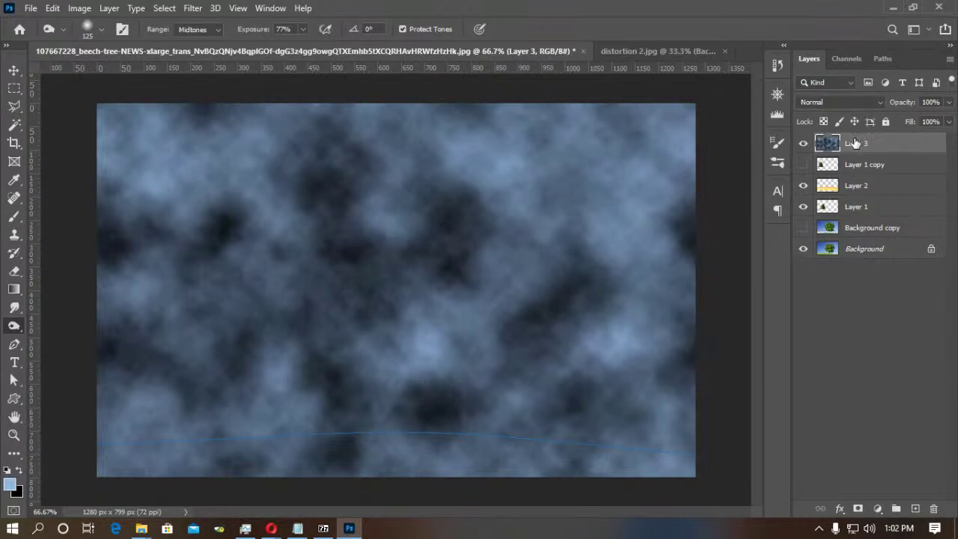
{"action": "key", "text": "ctrl+z"}
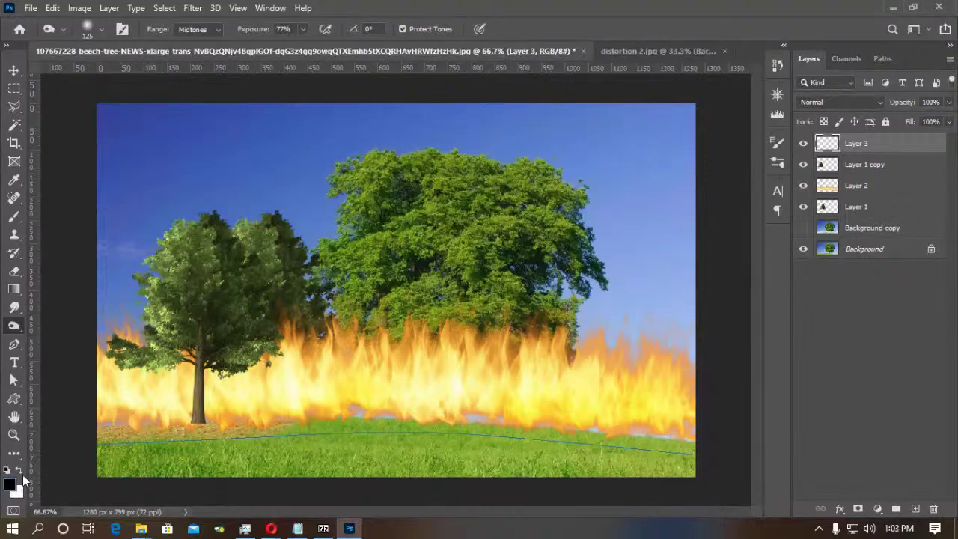
Fill Layer 3 with grey Clouds and set its blend mode to Screen.
{"action": "left_click", "coordinate": [193, 8]}
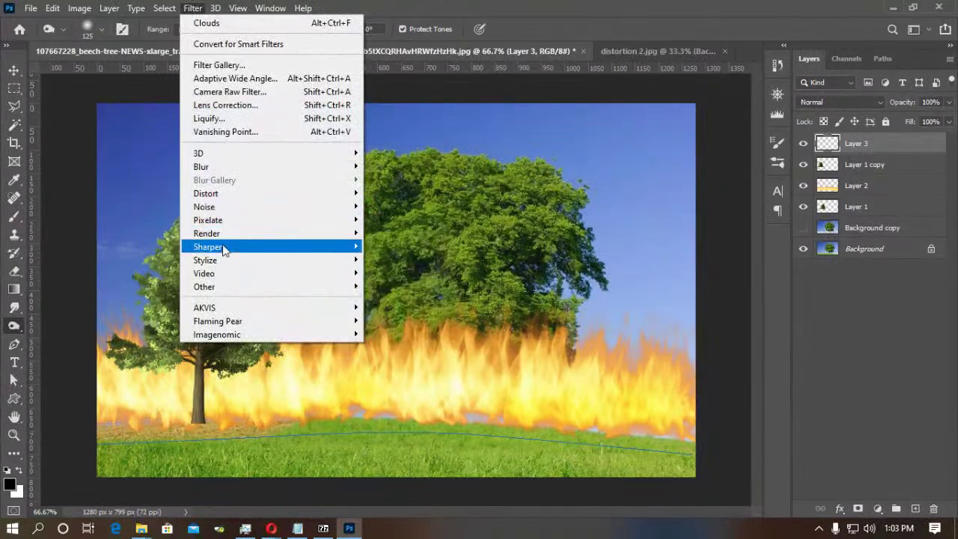
{"action": "mouse_move", "coordinate": [252, 234]}
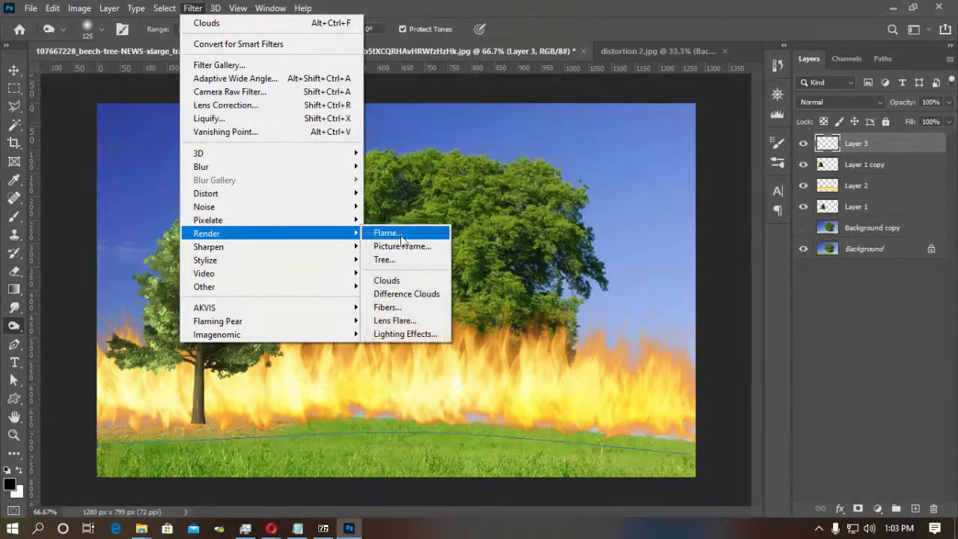
{"action": "left_click", "coordinate": [407, 283]}
{"action": "left_click", "coordinate": [850, 103]}
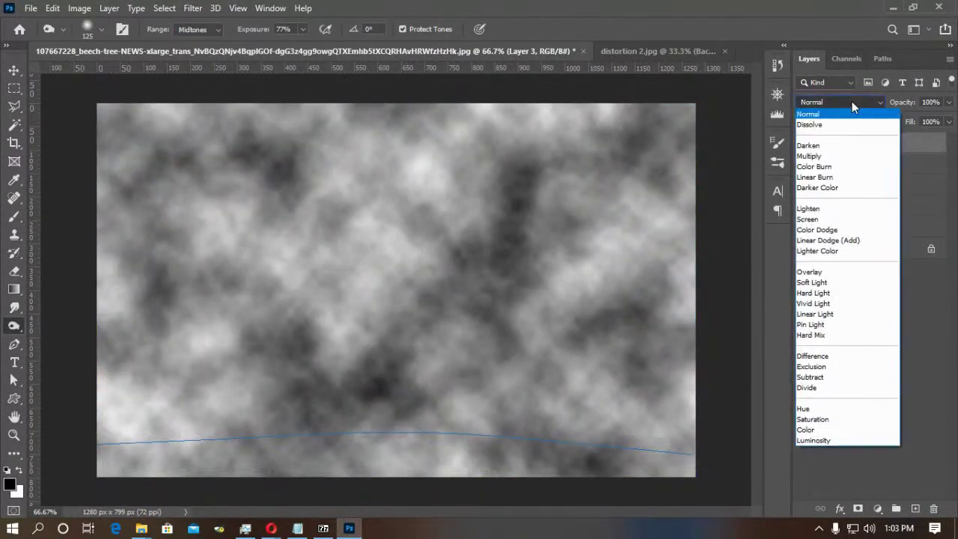
{"action": "left_click", "coordinate": [829, 155]}
{"action": "key", "text": "Down"}
{"action": "key", "text": "Down"}
{"action": "key", "text": "Down"}
{"action": "key", "text": "Down"}
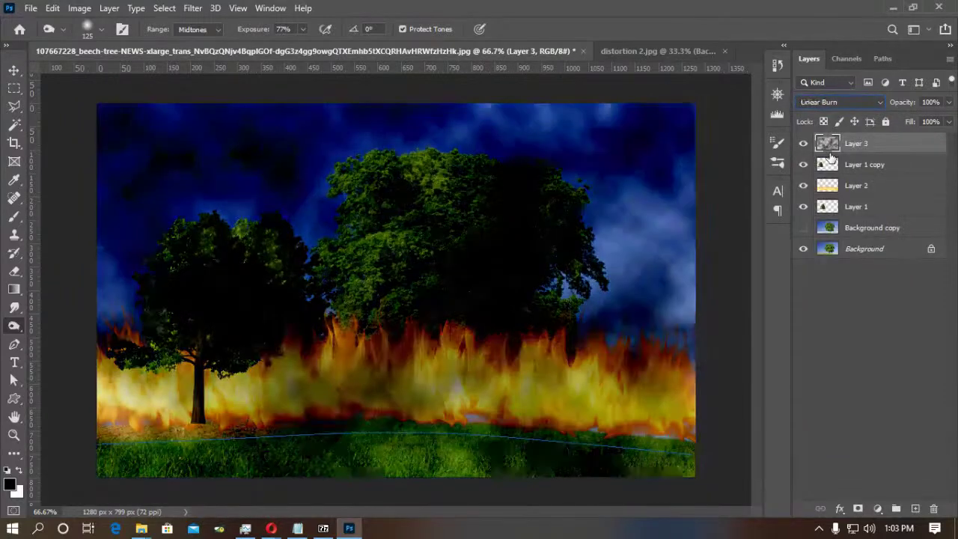
{"action": "key", "text": "Down"}
{"action": "key", "text": "Up"}
{"action": "key", "text": "Down"}
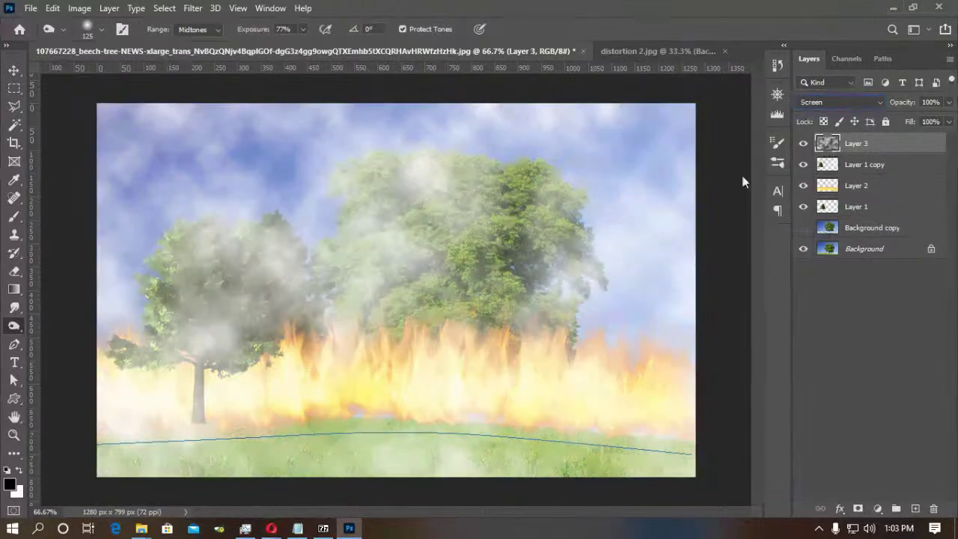
{"action": "key", "text": "ctrl+t"}
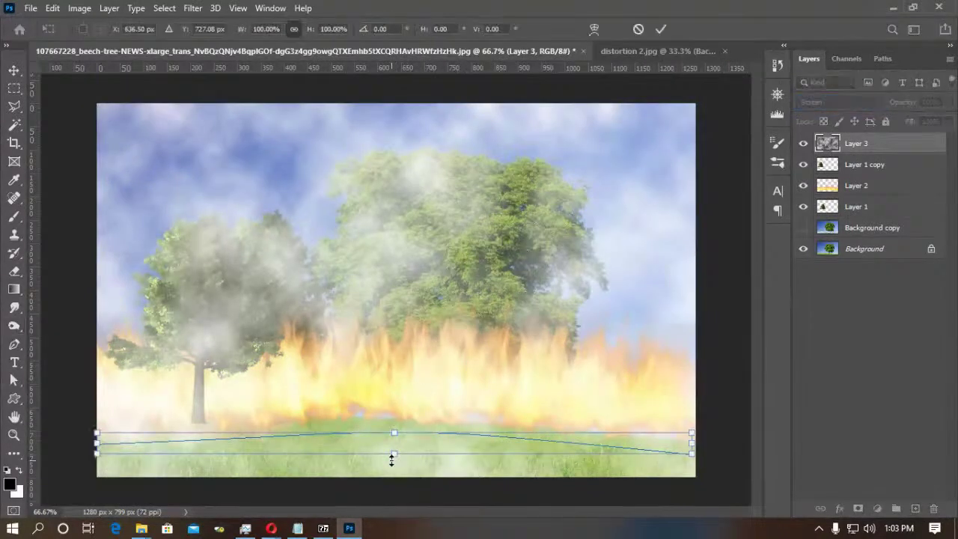
Commit the path transform and delete the Work Path from the Paths panel.
{"action": "key", "text": "Return"}
{"action": "key", "text": "o"}
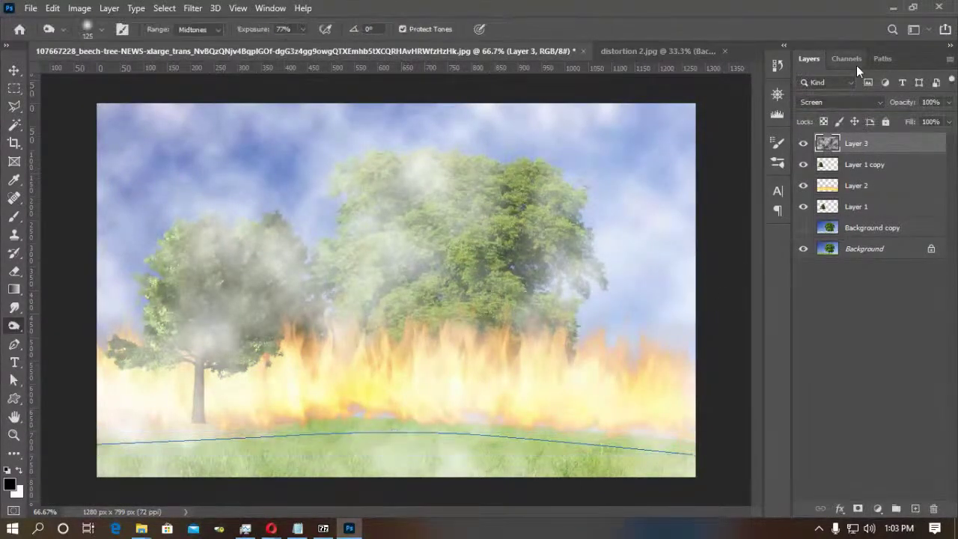
{"action": "left_click", "coordinate": [882, 59]}
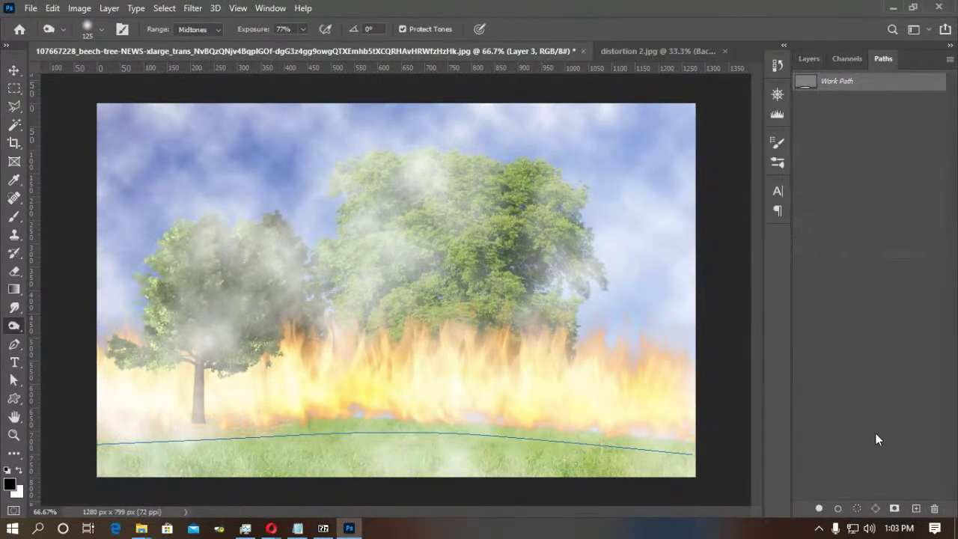
{"action": "left_click", "coordinate": [934, 509]}
{"action": "left_click", "coordinate": [459, 209]}
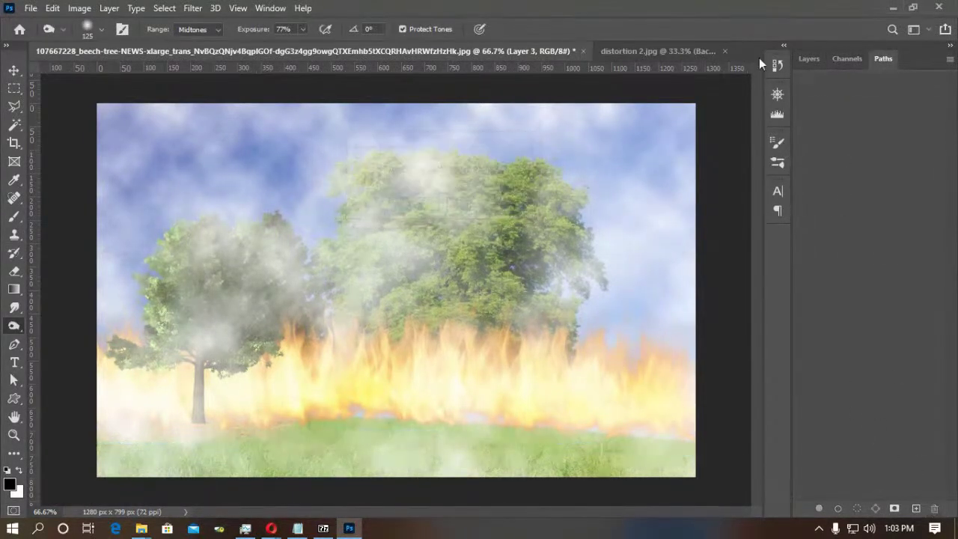
{"action": "left_click", "coordinate": [806, 55]}
Squash Layer 3's clouds up above the grass and move the layer beneath Layer 1.
{"action": "key", "text": "ctrl+t"}
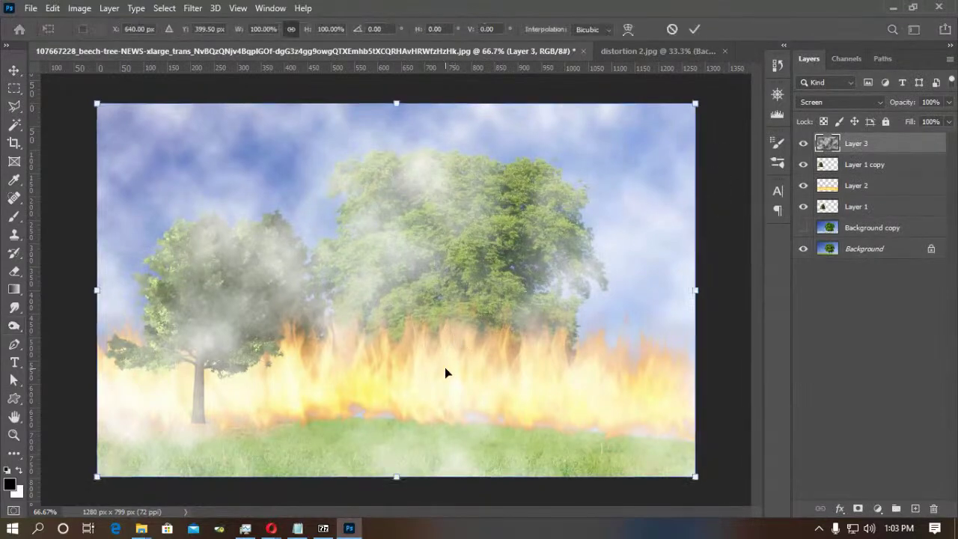
{"action": "mouse_move", "coordinate": [395, 477]}
{"action": "left_mouse_down"}
{"action": "mouse_move", "coordinate": [397, 370]}
{"action": "mouse_move", "coordinate": [398, 381]}
{"action": "left_mouse_up"}
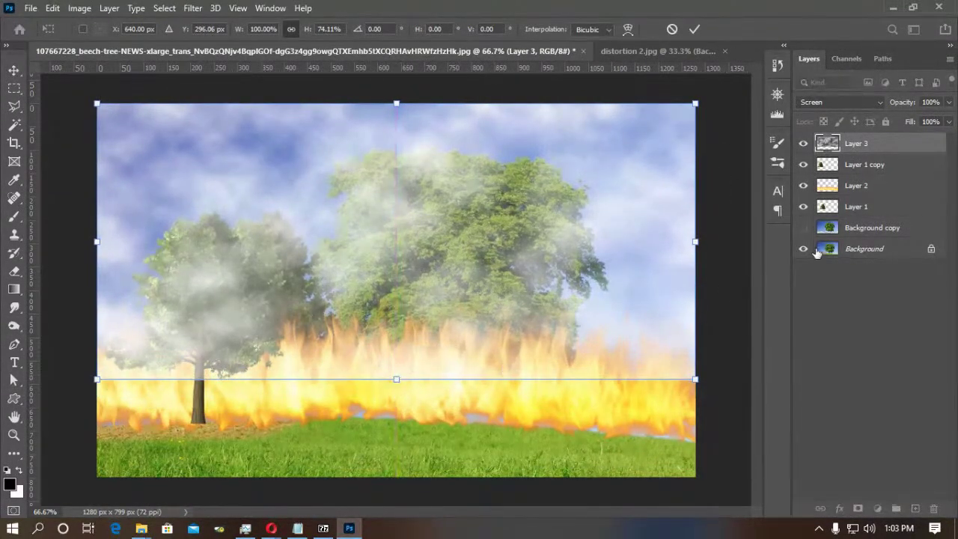
{"action": "key", "text": "Return"}
{"action": "key", "text": "o"}
{"action": "left_click_drag", "start_coordinate": [863, 149], "coordinate": [857, 217]}
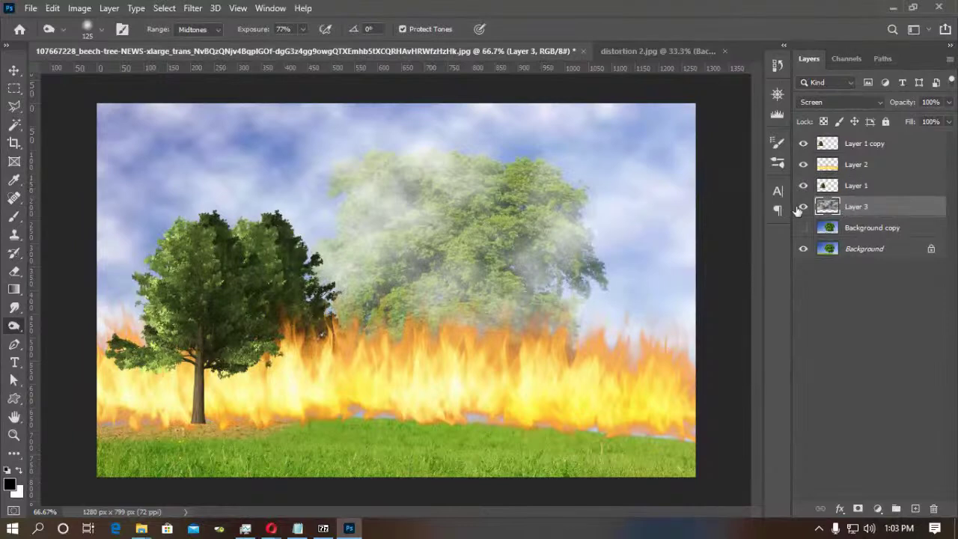
Erase the smoke off the big tree with a 300 px eraser.
{"action": "key", "text": "e"}
{"action": "mouse_move", "coordinate": [470, 277]}
{"action": "left_mouse_down"}
{"action": "mouse_move", "coordinate": [438, 292]}
{"action": "mouse_move", "coordinate": [492, 212]}
{"action": "mouse_move", "coordinate": [497, 235]}
{"action": "mouse_move", "coordinate": [543, 218]}
{"action": "mouse_move", "coordinate": [575, 259]}
{"action": "mouse_move", "coordinate": [555, 205]}
{"action": "mouse_move", "coordinate": [530, 188]}
{"action": "mouse_move", "coordinate": [462, 206]}
{"action": "mouse_move", "coordinate": [307, 128]}
{"action": "mouse_move", "coordinate": [227, 48]}
{"action": "mouse_move", "coordinate": [433, 196]}
{"action": "mouse_move", "coordinate": [373, 204]}
{"action": "mouse_move", "coordinate": [389, 199]}
{"action": "mouse_move", "coordinate": [359, 193]}
{"action": "mouse_move", "coordinate": [379, 208]}
{"action": "mouse_move", "coordinate": [392, 188]}
{"action": "mouse_move", "coordinate": [537, 208]}
{"action": "mouse_move", "coordinate": [339, 322]}
{"action": "mouse_move", "coordinate": [380, 233]}
{"action": "mouse_move", "coordinate": [292, 242]}
{"action": "mouse_move", "coordinate": [286, 204]}
{"action": "mouse_move", "coordinate": [529, 201]}
{"action": "mouse_move", "coordinate": [570, 183]}
{"action": "mouse_move", "coordinate": [591, 206]}
{"action": "mouse_move", "coordinate": [462, 303]}
{"action": "mouse_move", "coordinate": [454, 323]}
{"action": "mouse_move", "coordinate": [528, 333]}
{"action": "mouse_move", "coordinate": [570, 319]}
{"action": "left_mouse_up"}
{"action": "key", "text": "bracketright"}
{"action": "key", "text": "bracketright"}
{"action": "key", "text": "bracketright"}
{"action": "key", "text": "bracketright"}
{"action": "key", "text": "bracketright"}
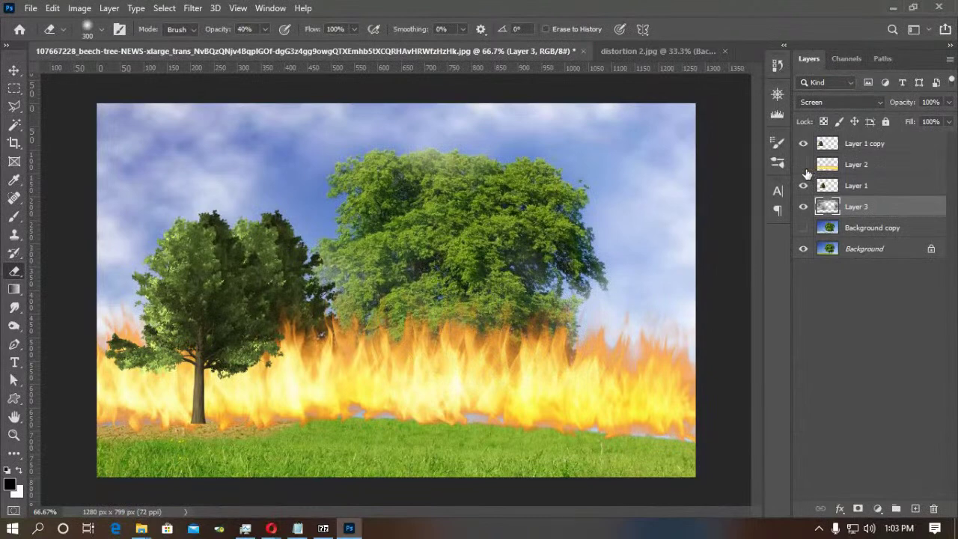
Hide the Layer 2 flames and stretch Layer 3's clouds down past the image bottom.
{"action": "left_click", "coordinate": [803, 165]}
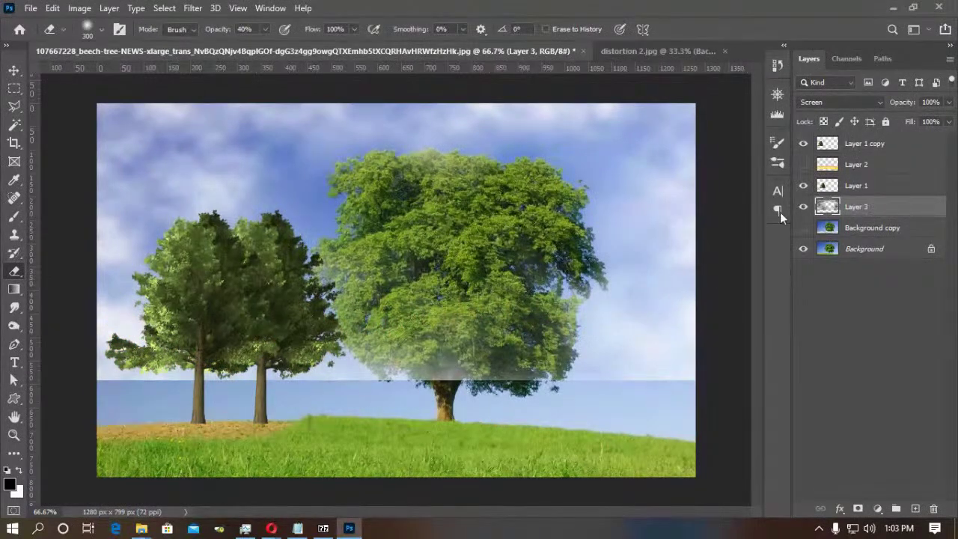
{"action": "key", "text": "ctrl+t"}
{"action": "left_click_drag", "start_coordinate": [401, 381], "coordinate": [398, 447]}
{"action": "key", "text": "Return"}
Erase at 40% opacity to soften the grass-line edge and clear haze from grass and top-right sky.
{"action": "key", "text": "e"}
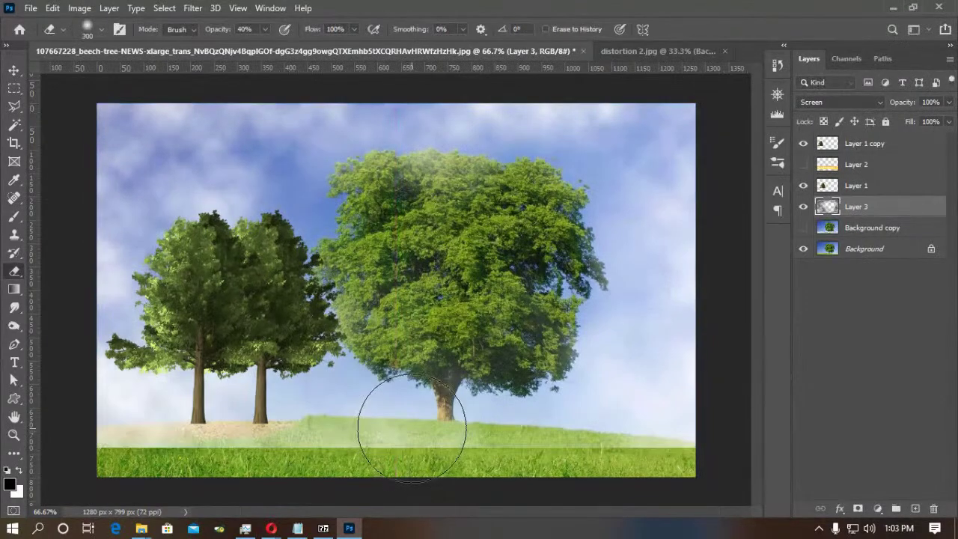
{"action": "mouse_move", "coordinate": [531, 443]}
{"action": "left_mouse_down"}
{"action": "mouse_move", "coordinate": [476, 434]}
{"action": "mouse_move", "coordinate": [136, 433]}
{"action": "mouse_move", "coordinate": [351, 429]}
{"action": "mouse_move", "coordinate": [305, 407]}
{"action": "mouse_move", "coordinate": [158, 417]}
{"action": "mouse_move", "coordinate": [168, 414]}
{"action": "mouse_move", "coordinate": [123, 410]}
{"action": "mouse_move", "coordinate": [145, 408]}
{"action": "mouse_move", "coordinate": [134, 354]}
{"action": "mouse_move", "coordinate": [113, 345]}
{"action": "mouse_move", "coordinate": [219, 297]}
{"action": "mouse_move", "coordinate": [347, 268]}
{"action": "mouse_move", "coordinate": [503, 320]}
{"action": "mouse_move", "coordinate": [508, 336]}
{"action": "mouse_move", "coordinate": [601, 395]}
{"action": "left_mouse_up"}
{"action": "mouse_move", "coordinate": [686, 443]}
{"action": "left_mouse_down"}
{"action": "mouse_move", "coordinate": [607, 450]}
{"action": "mouse_move", "coordinate": [630, 140]}
{"action": "mouse_move", "coordinate": [659, 113]}
{"action": "mouse_move", "coordinate": [671, 126]}
{"action": "mouse_move", "coordinate": [704, 126]}
{"action": "mouse_move", "coordinate": [656, 125]}
{"action": "mouse_move", "coordinate": [525, 96]}
{"action": "mouse_move", "coordinate": [188, 134]}
{"action": "mouse_move", "coordinate": [100, 135]}
{"action": "mouse_move", "coordinate": [131, 115]}
{"action": "mouse_move", "coordinate": [258, 90]}
{"action": "mouse_move", "coordinate": [115, 117]}
{"action": "mouse_move", "coordinate": [252, 106]}
{"action": "mouse_move", "coordinate": [282, 115]}
{"action": "mouse_move", "coordinate": [83, 161]}
{"action": "mouse_move", "coordinate": [120, 138]}
{"action": "left_mouse_up"}
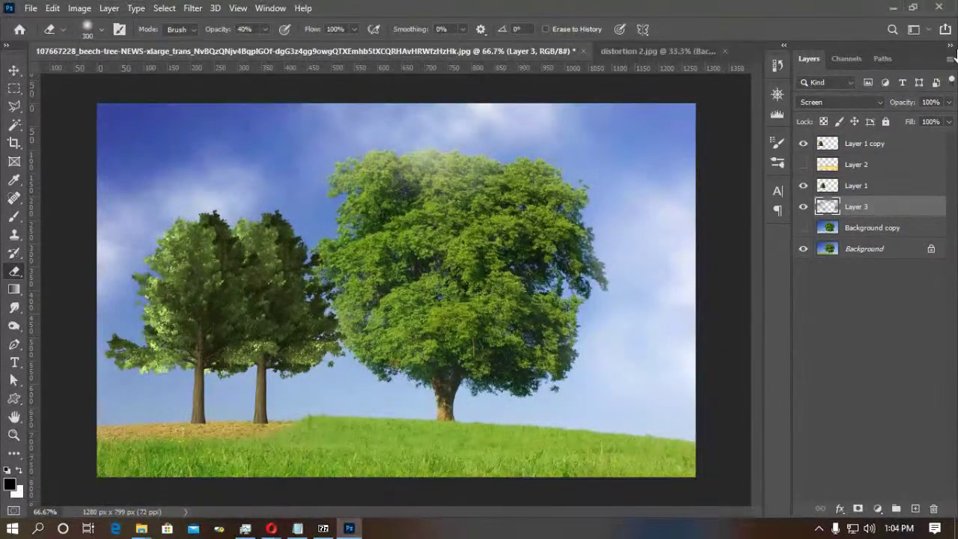
Add a new empty Layer 4 above the Background copy layer.
{"action": "left_click", "coordinate": [200, 8]}
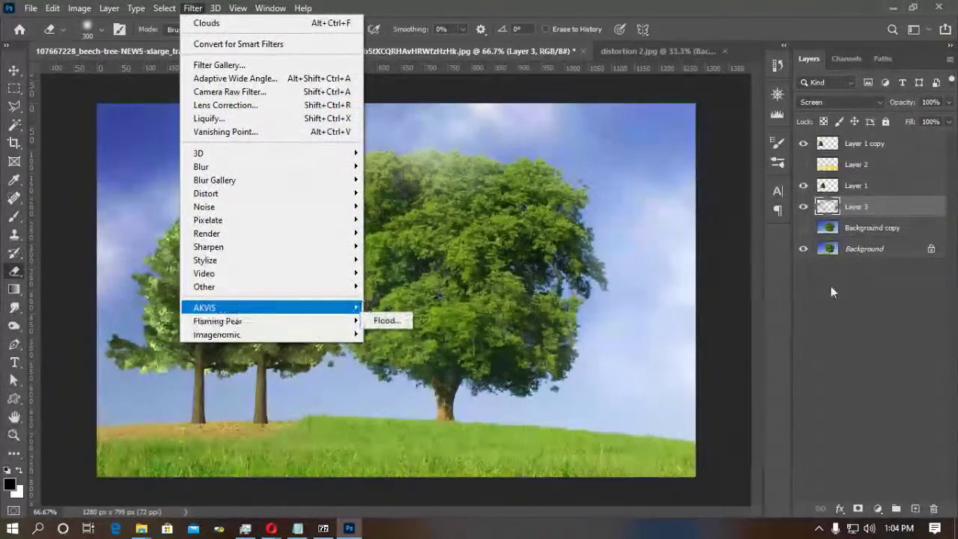
{"action": "left_click", "coordinate": [824, 294]}
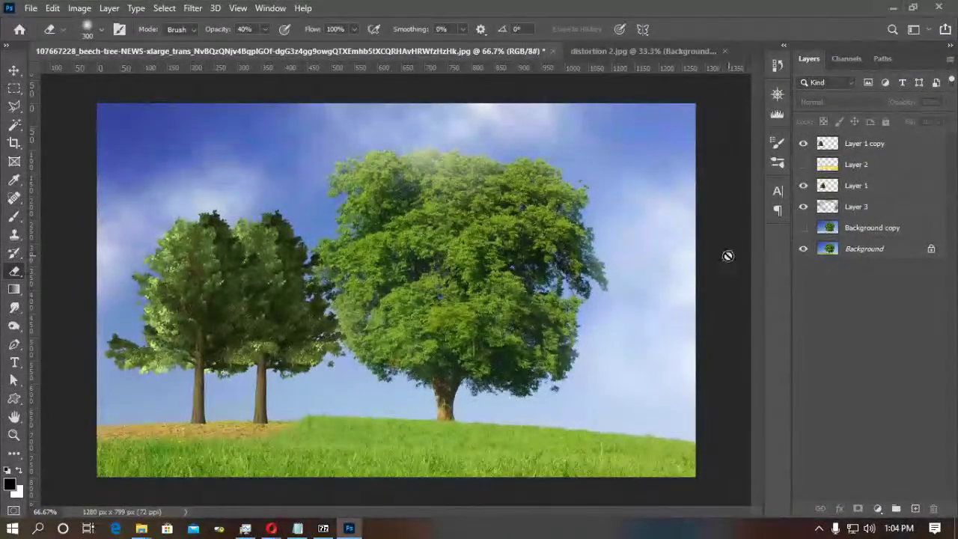
{"action": "left_click", "coordinate": [872, 228]}
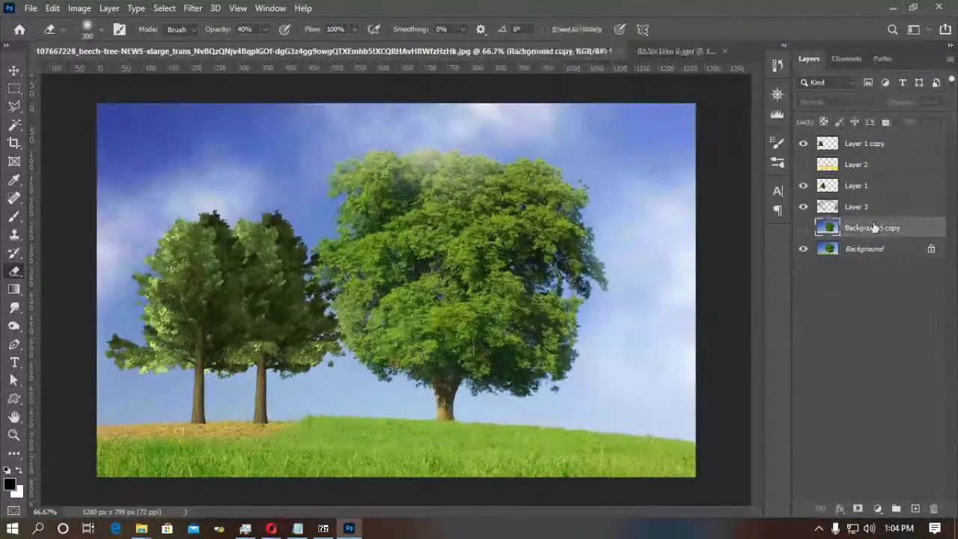
{"action": "left_click", "coordinate": [916, 509]}
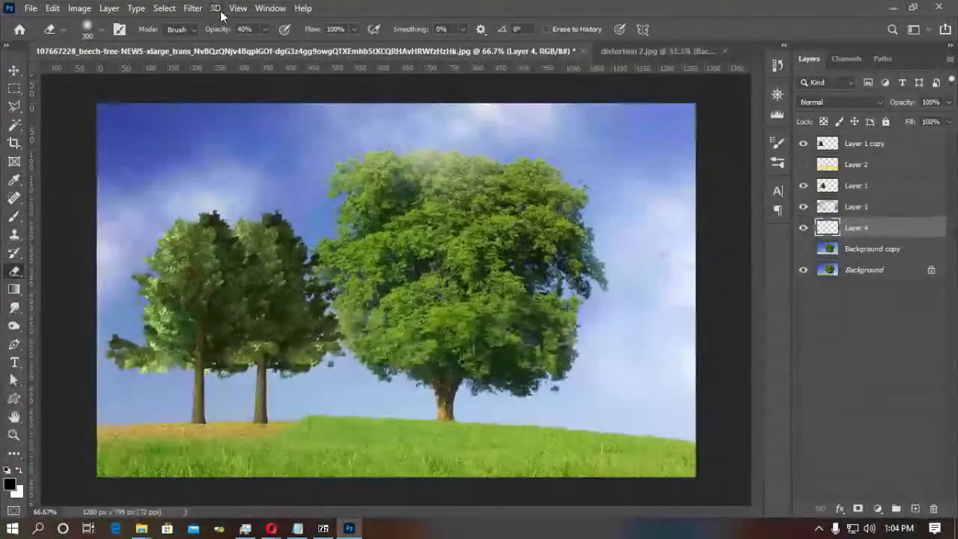
Try Difference Clouds on the whole Layer 4, which fails with an empty-area error.
{"action": "left_click", "coordinate": [194, 8]}
{"action": "mouse_move", "coordinate": [246, 234]}
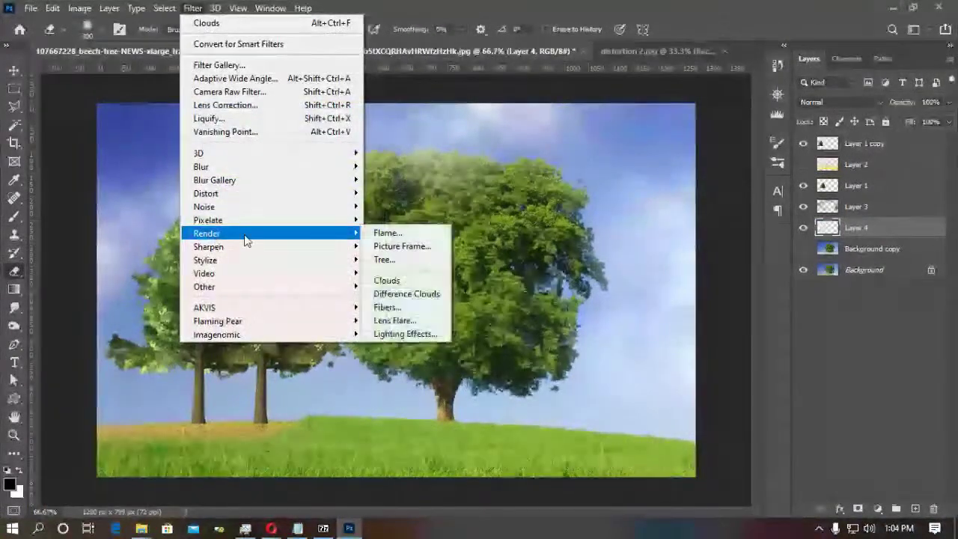
{"action": "left_click", "coordinate": [408, 294]}
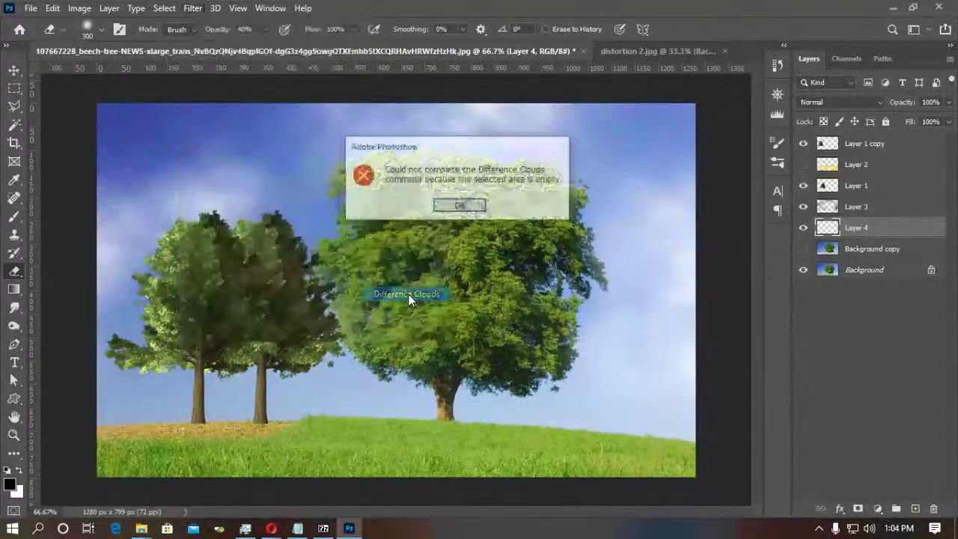
{"action": "left_click", "coordinate": [459, 206]}
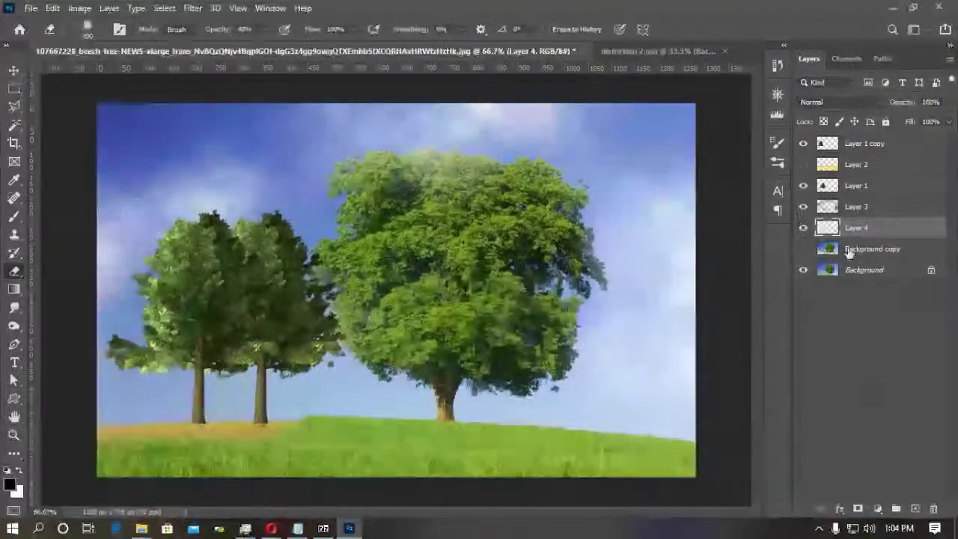
Marquee-select a wide sky band and retry Difference Clouds, again getting the empty-area error.
{"action": "key", "text": "m"}
{"action": "left_click_drag", "start_coordinate": [141, 128], "coordinate": [689, 279]}
{"action": "left_click", "coordinate": [193, 8]}
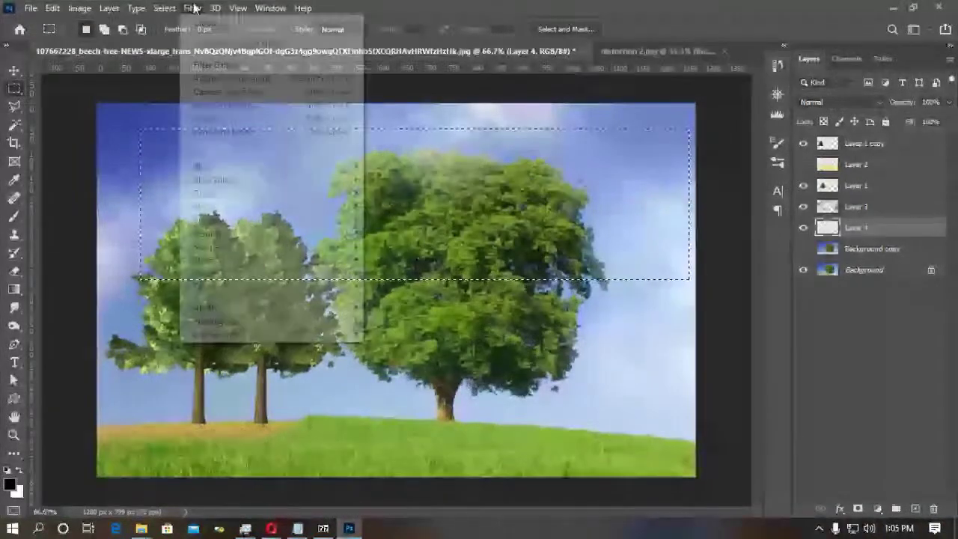
{"action": "mouse_move", "coordinate": [315, 234]}
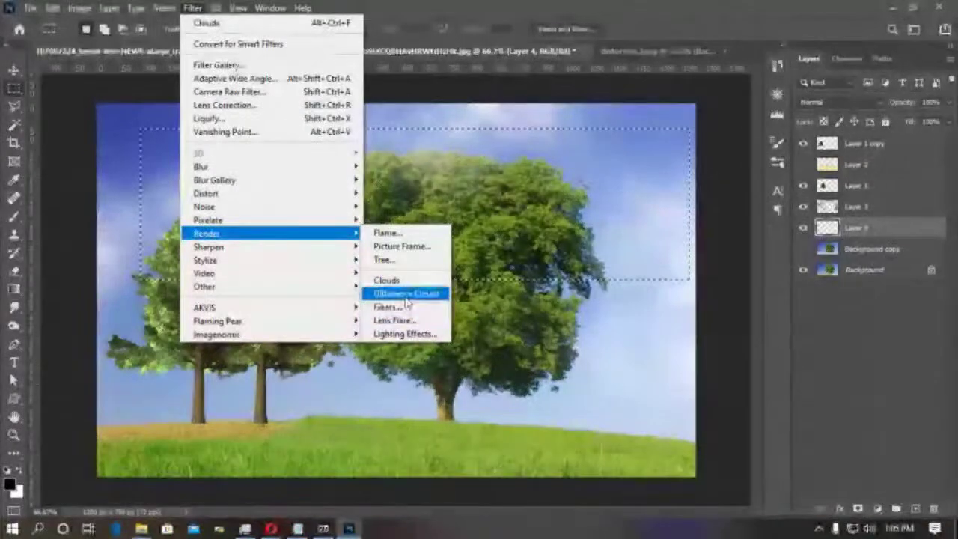
{"action": "left_click", "coordinate": [406, 295]}
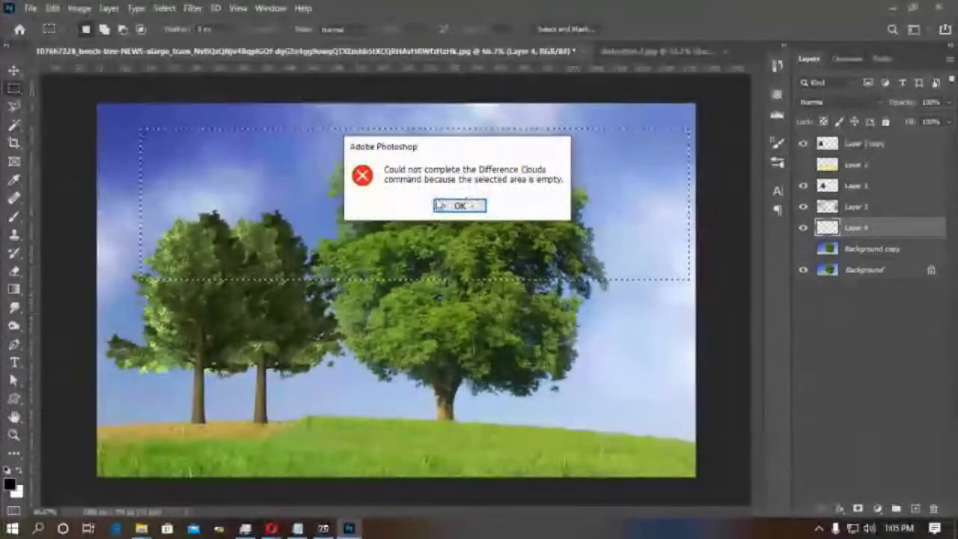
{"action": "left_click", "coordinate": [473, 207]}
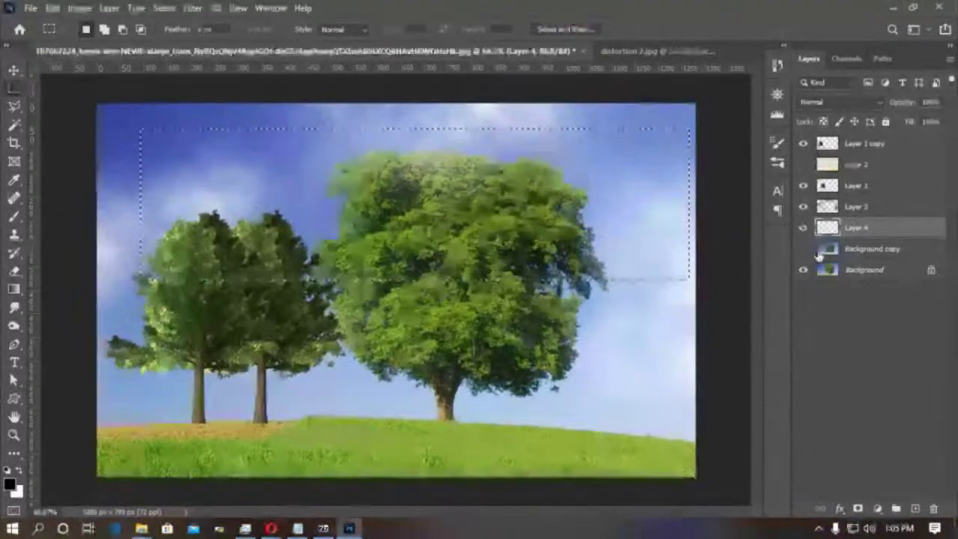
Duplicate Background, preview Difference Clouds in the selection, then undo it and deselect.
{"action": "left_click", "coordinate": [890, 274]}
{"action": "left_click_drag", "start_coordinate": [892, 277], "coordinate": [914, 508]}
{"action": "left_click", "coordinate": [192, 8]}
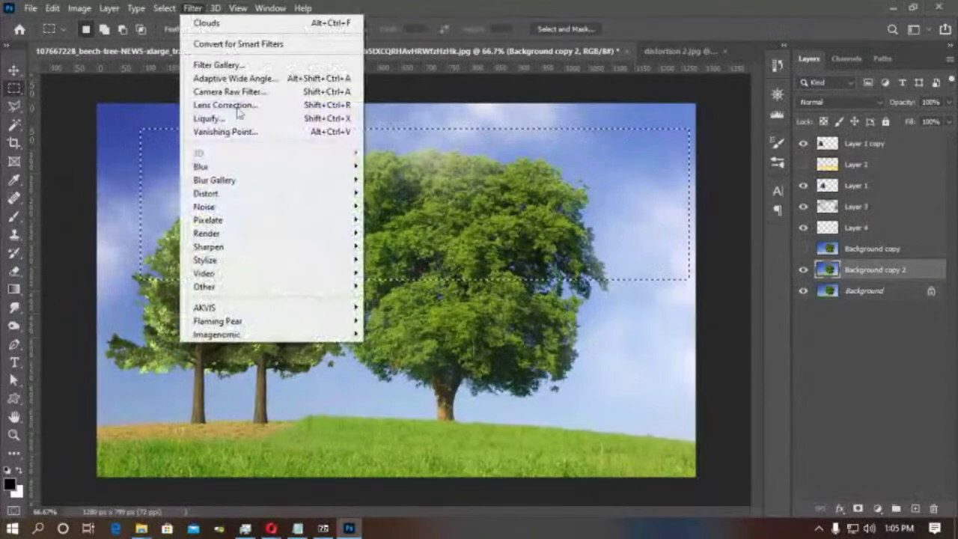
{"action": "mouse_move", "coordinate": [217, 234]}
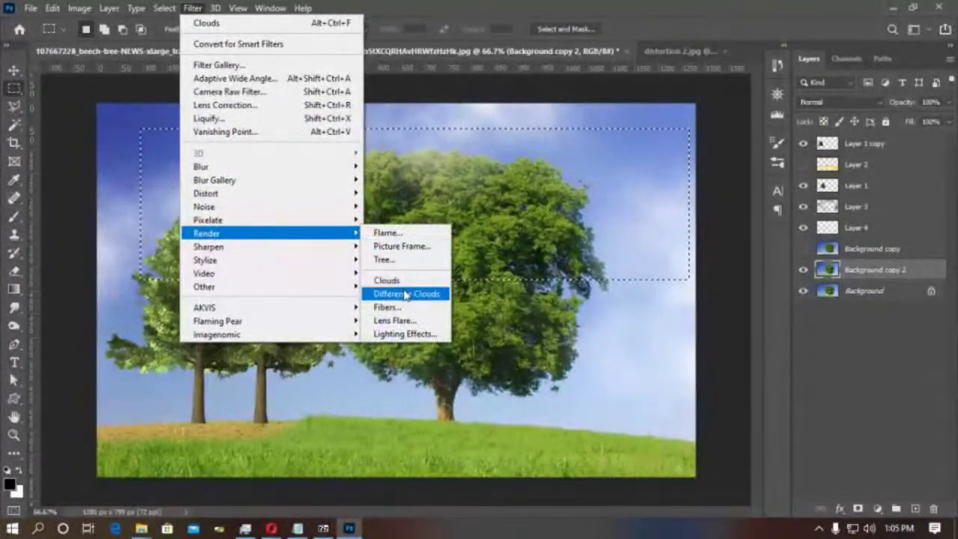
{"action": "left_click", "coordinate": [405, 294]}
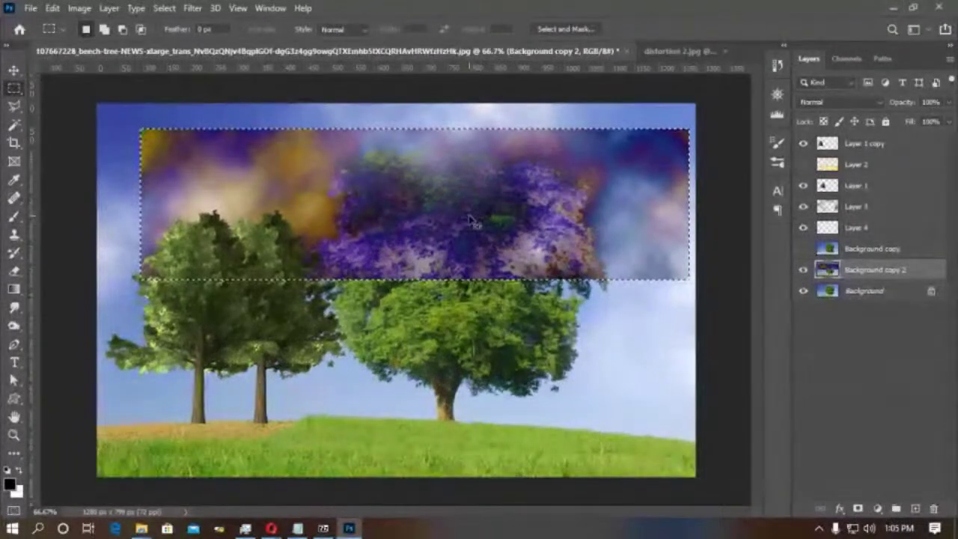
{"action": "key", "text": "ctrl+z"}
{"action": "key", "text": "ctrl+d"}
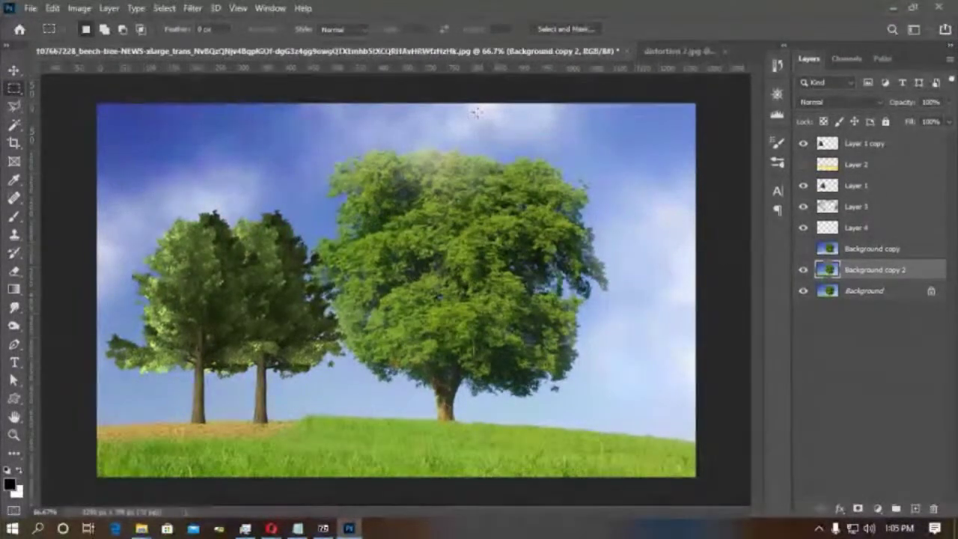
Render Fibers on a new layer, delete that layer, and add a fresh empty Layer 5.
{"action": "left_click", "coordinate": [915, 509]}
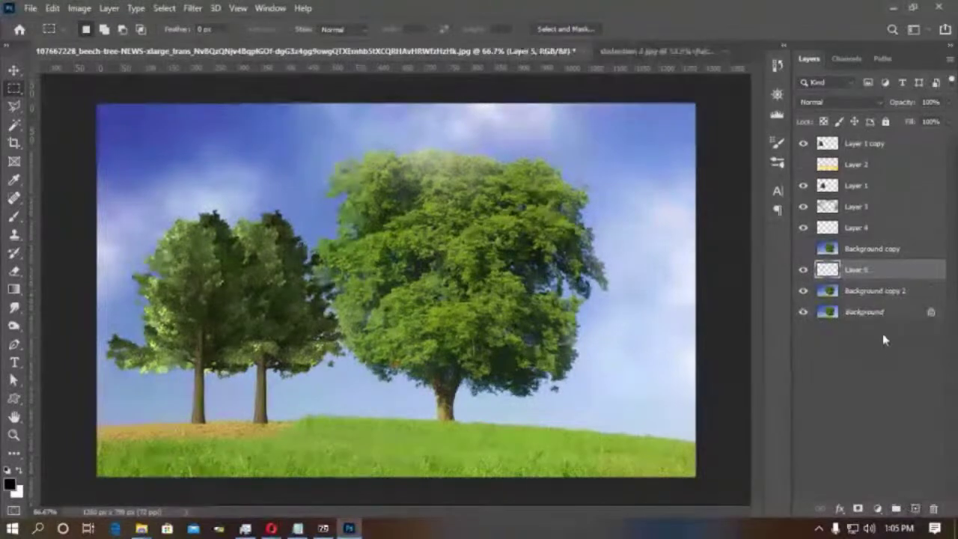
{"action": "left_click", "coordinate": [191, 10]}
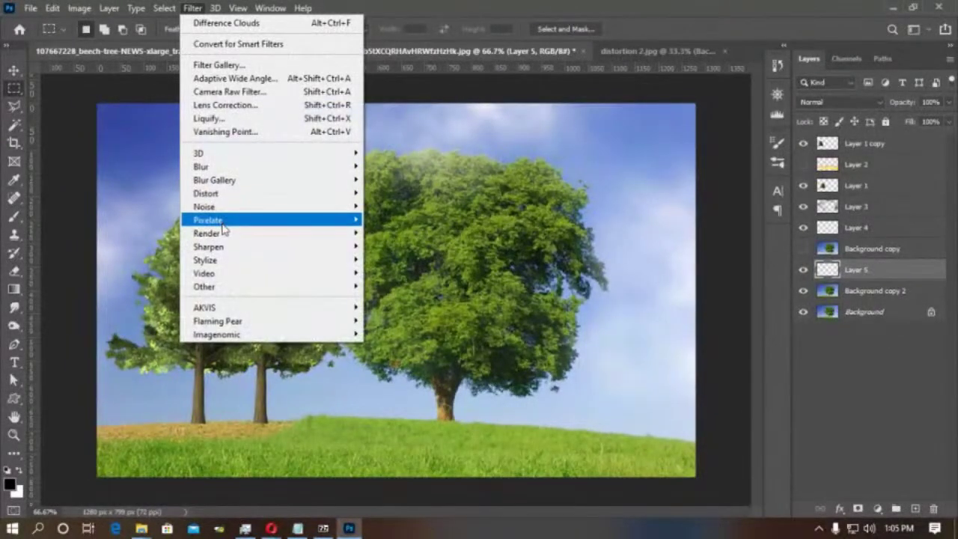
{"action": "mouse_move", "coordinate": [229, 234]}
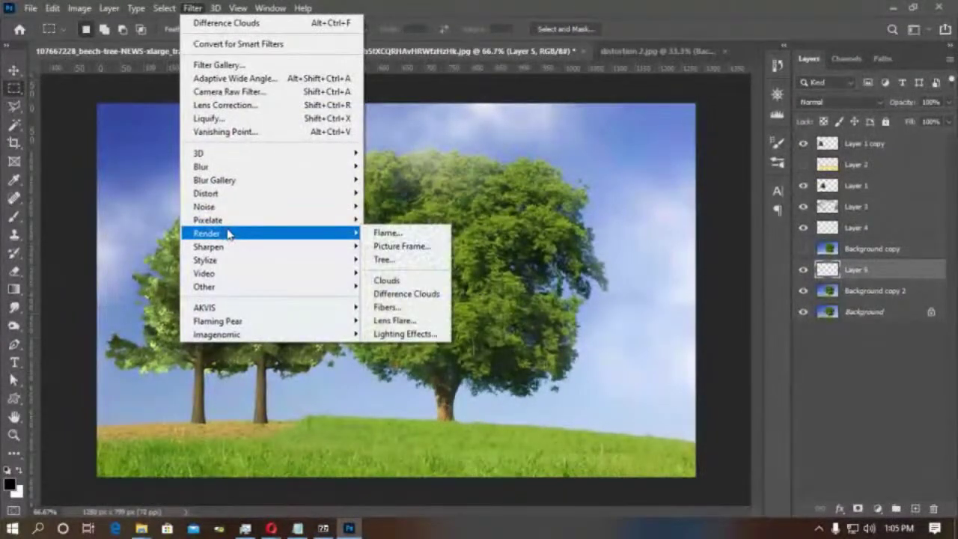
{"action": "left_click", "coordinate": [413, 307]}
{"action": "left_click", "coordinate": [566, 106]}
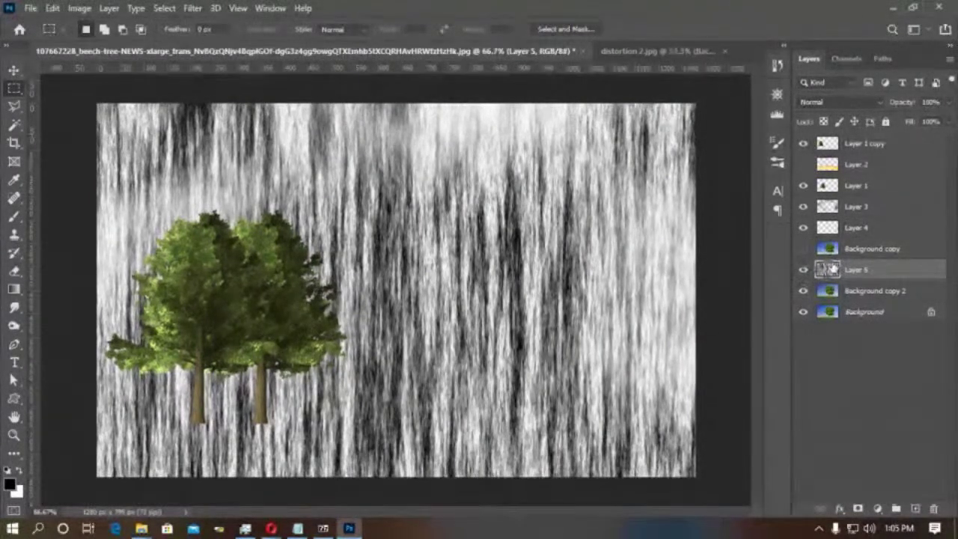
{"action": "key", "text": "Delete"}
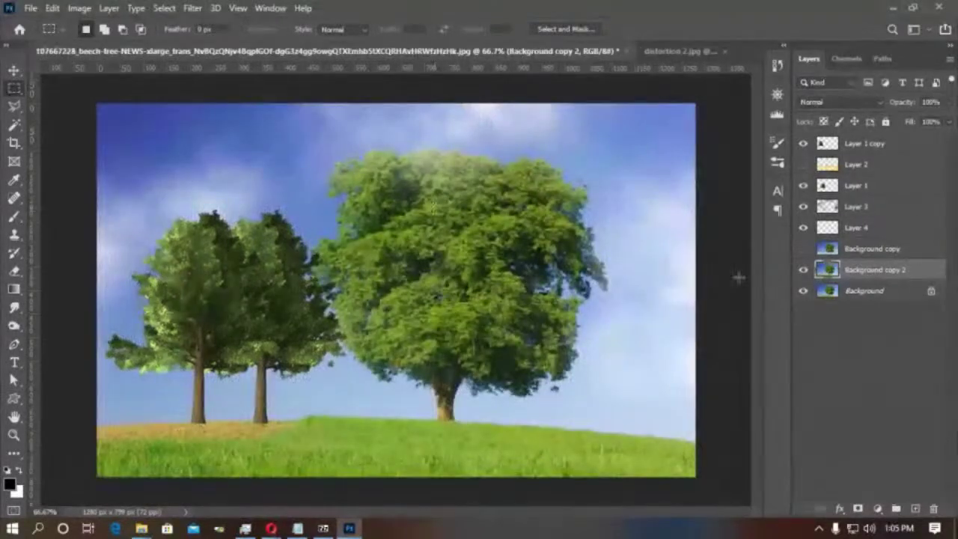
{"action": "left_click", "coordinate": [914, 508]}
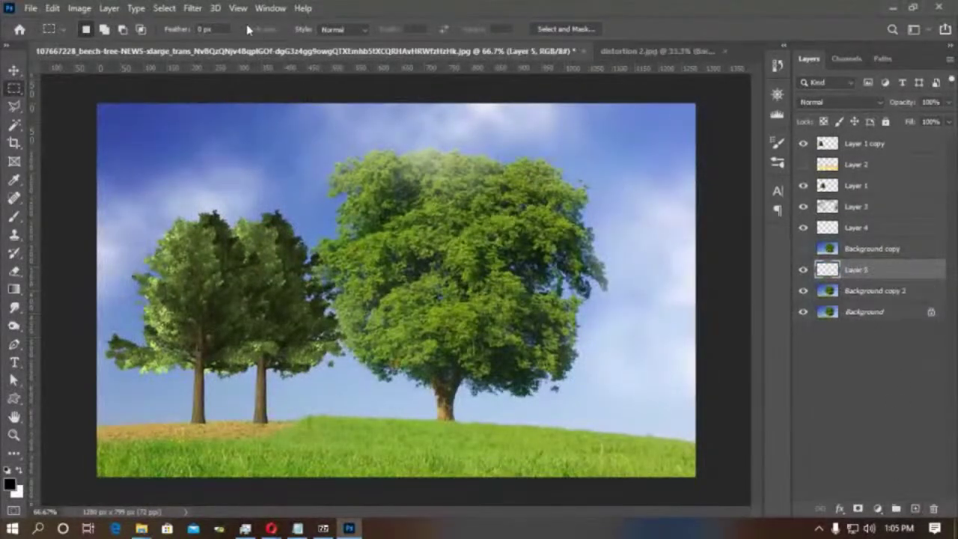
Choose the Lens Flare render filter on the current tree document.
{"action": "left_click", "coordinate": [192, 9]}
{"action": "mouse_move", "coordinate": [210, 235]}
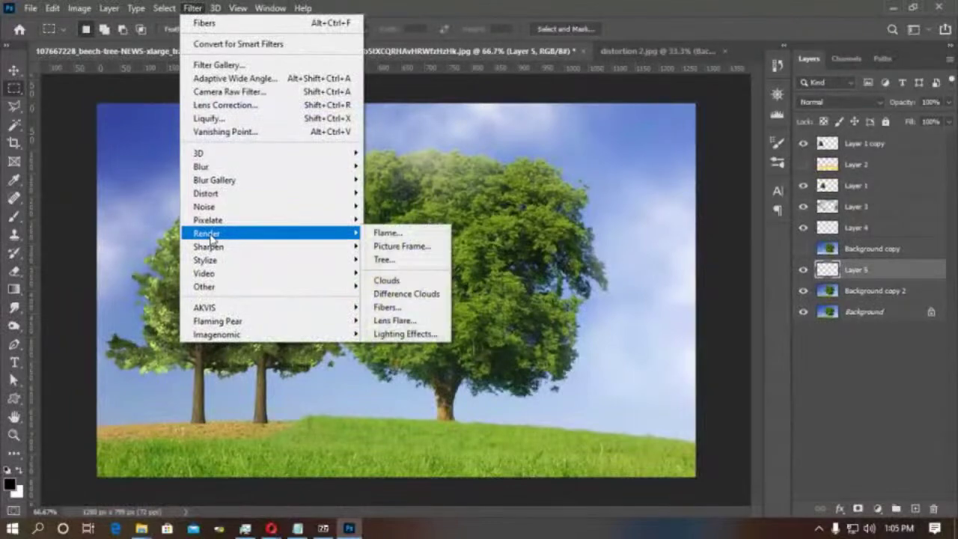
{"action": "left_click", "coordinate": [416, 323]}
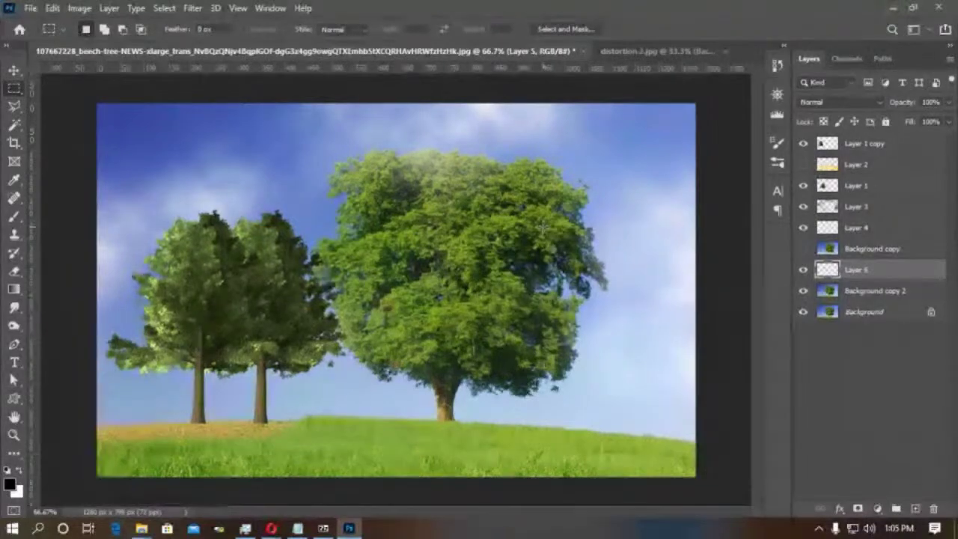
Open the mountain-bike rider photo from 2 TUTORIAL > Blending Modes and add an empty layer.
{"action": "key", "text": "ctrl+o"}
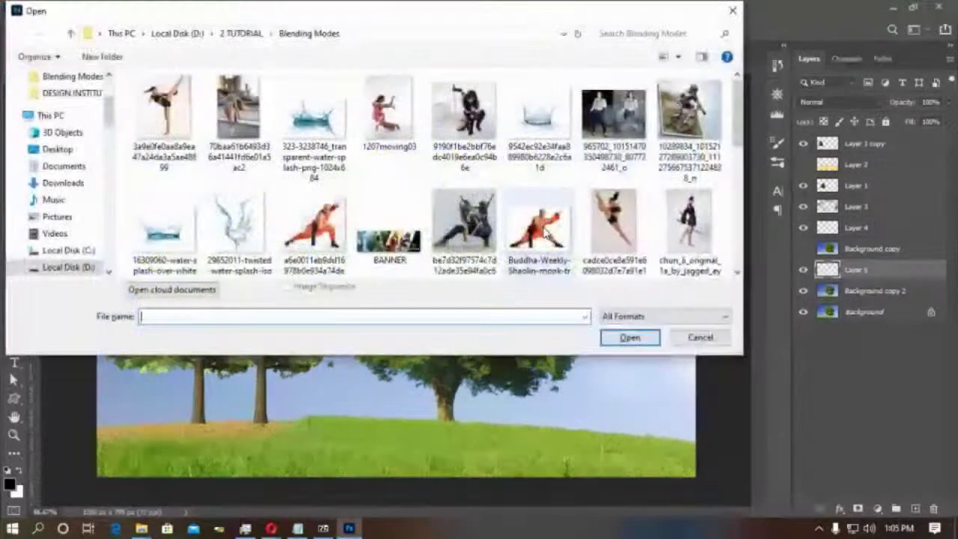
{"action": "left_click", "coordinate": [242, 37]}
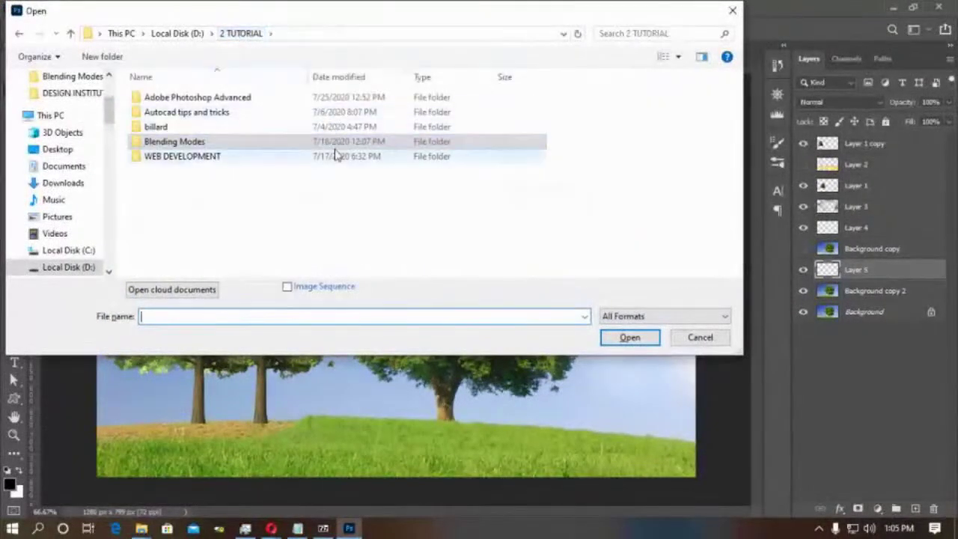
{"action": "key", "text": "Escape"}
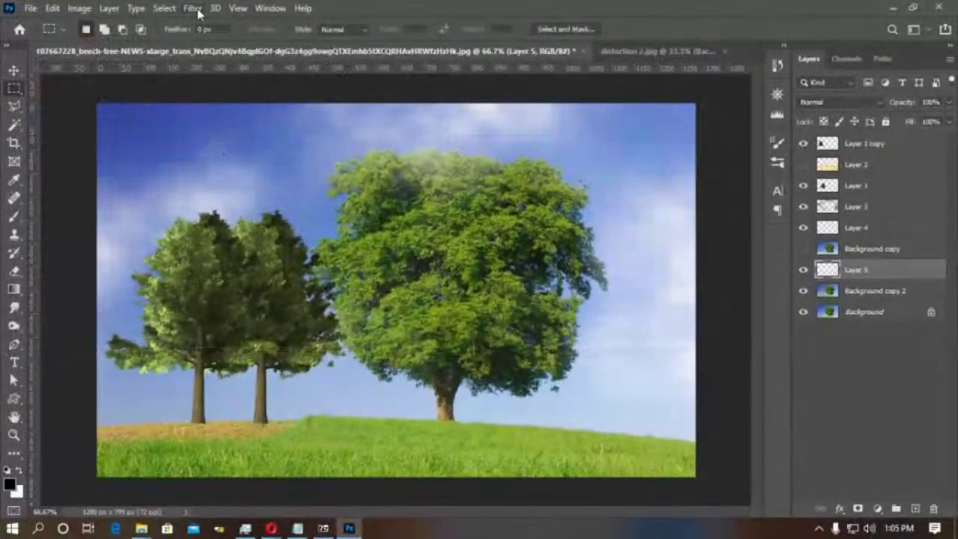
{"action": "key", "text": "ctrl+o"}
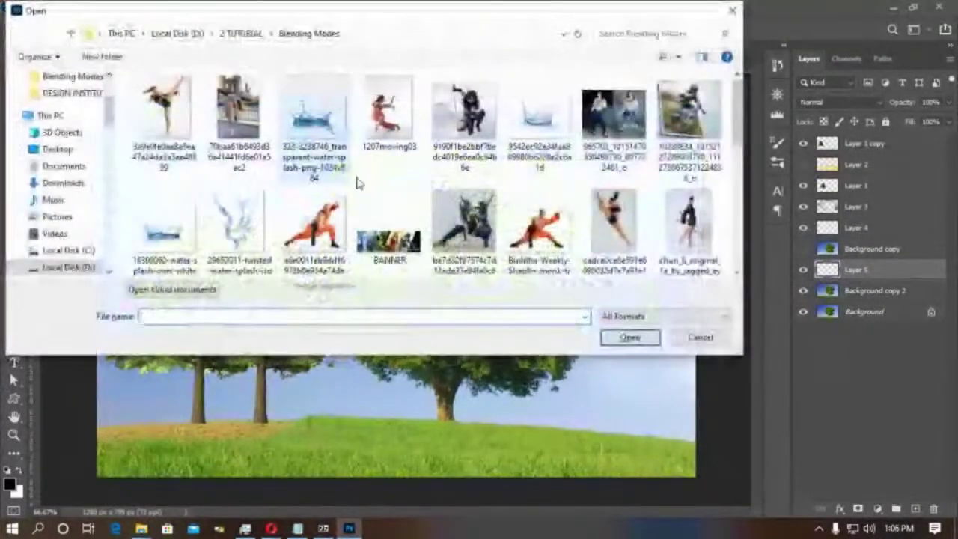
{"action": "double_click", "coordinate": [688, 119]}
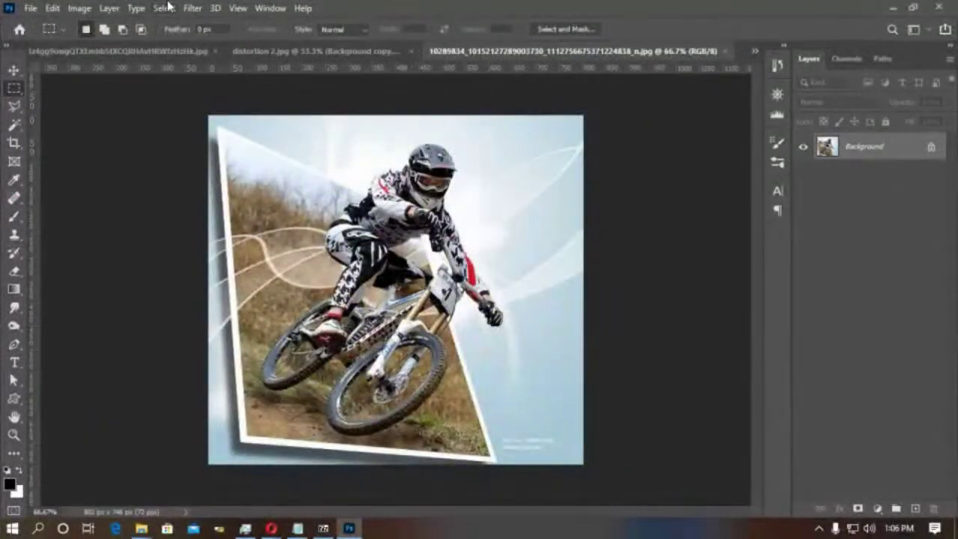
{"action": "left_click", "coordinate": [916, 510]}
Attempt a lens flare on the empty Layer 1, which fails with an empty-area error.
{"action": "left_click", "coordinate": [193, 8]}
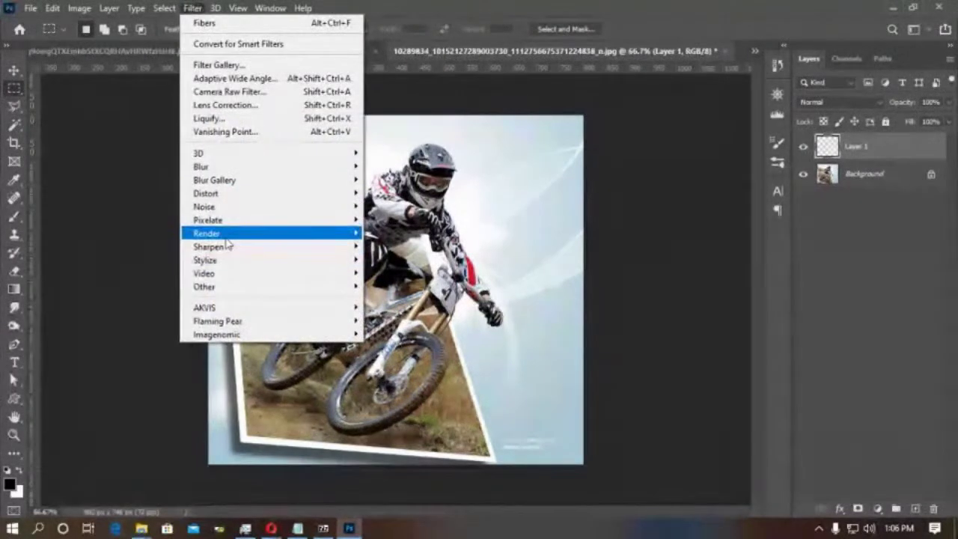
{"action": "mouse_move", "coordinate": [254, 233]}
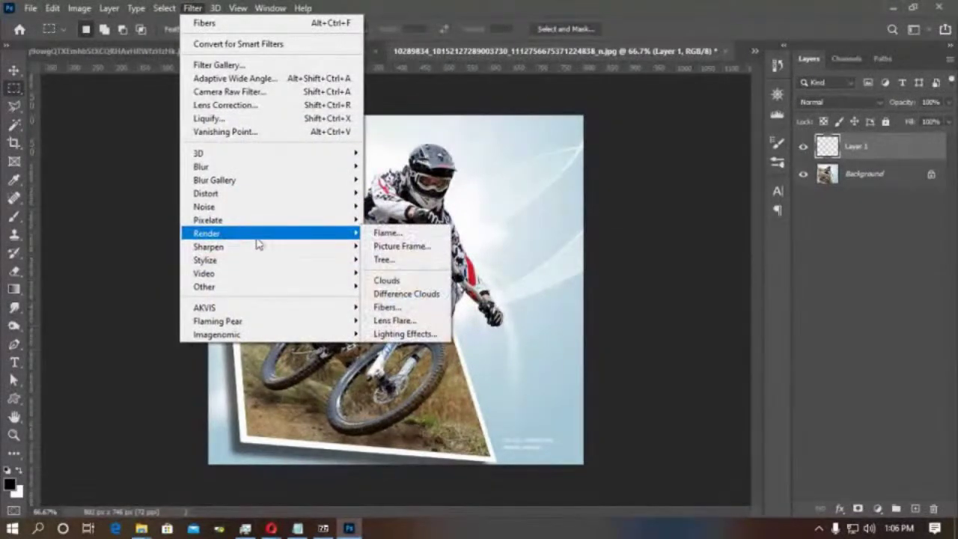
{"action": "left_click", "coordinate": [397, 320]}
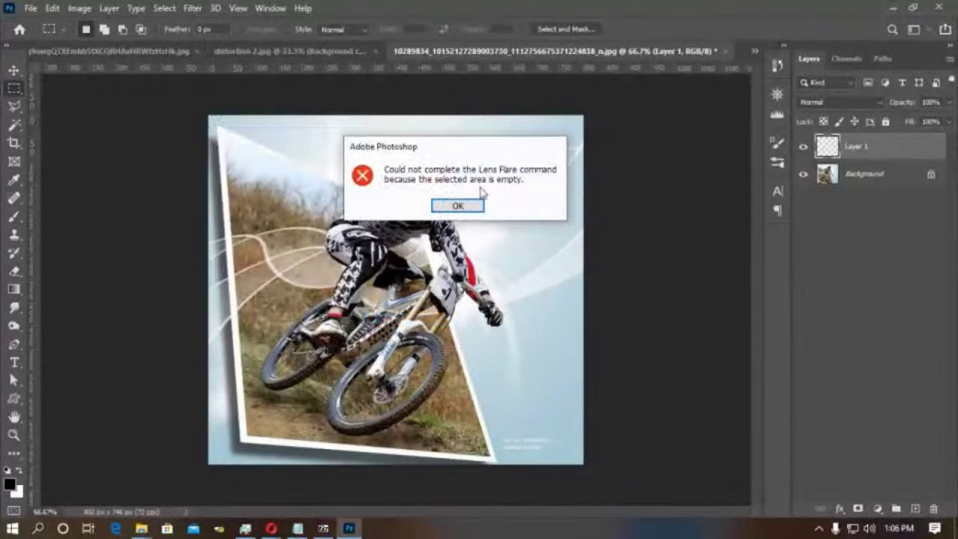
{"action": "left_click", "coordinate": [458, 207]}
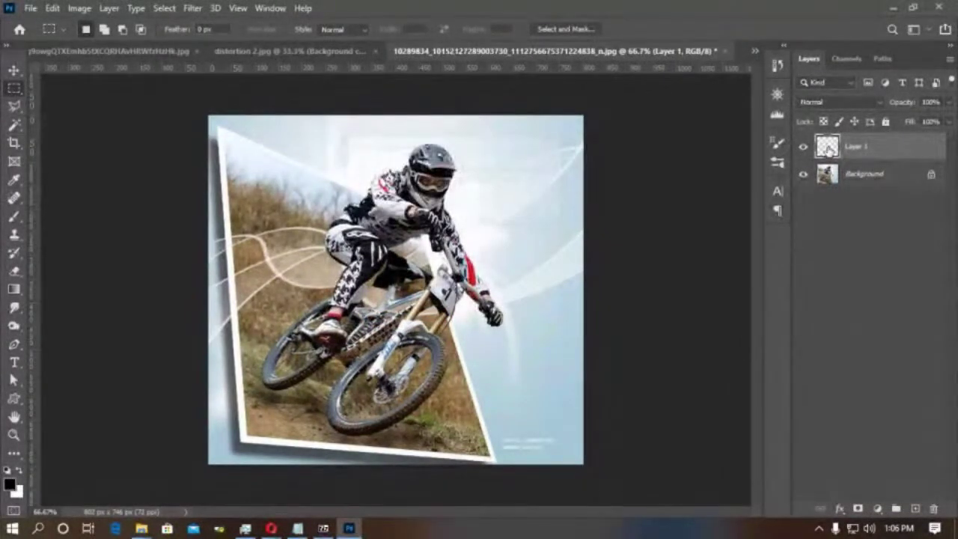
Hide Background, fill Layer 1 black with the Paint Bucket, hide it, and duplicate Background.
{"action": "left_click", "coordinate": [803, 173]}
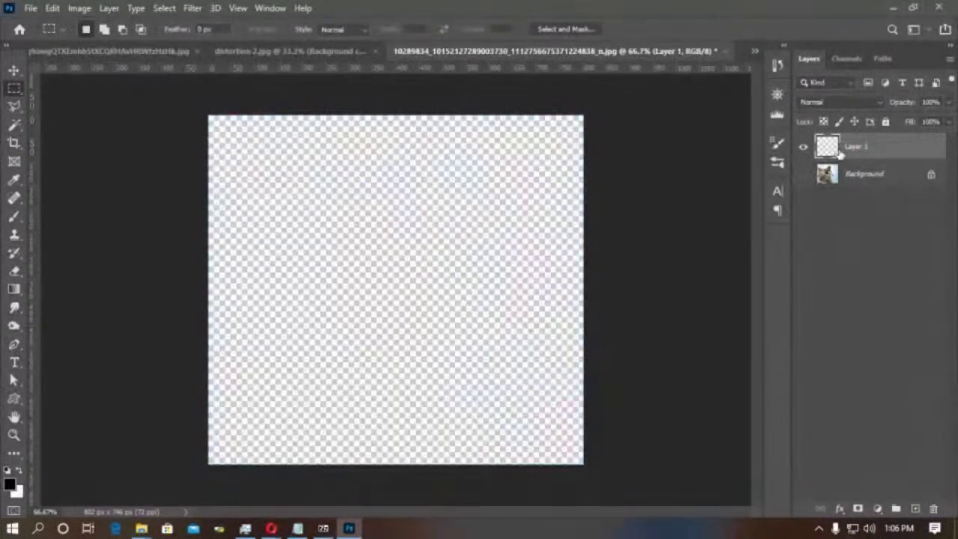
{"action": "key", "text": "g"}
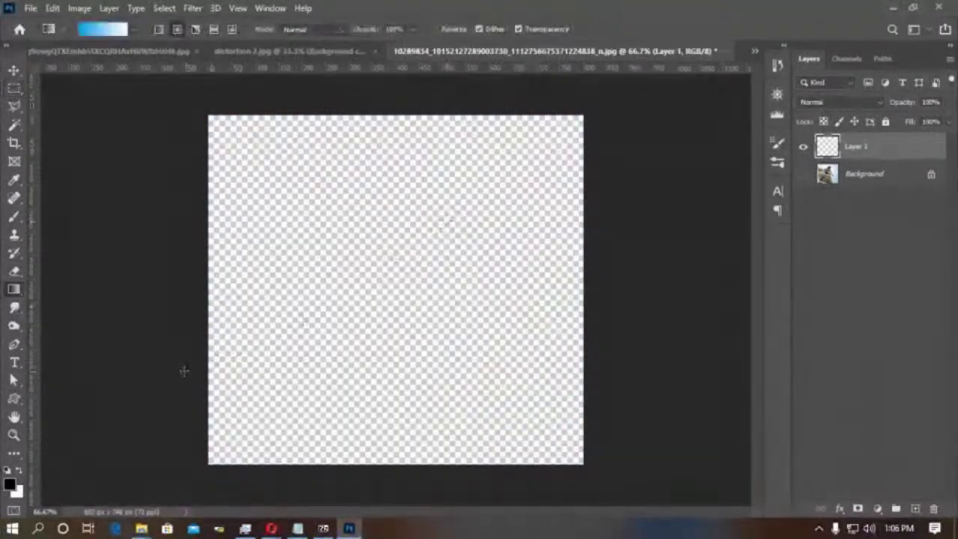
{"action": "right_click", "coordinate": [13, 290]}
{"action": "left_click", "coordinate": [68, 302]}
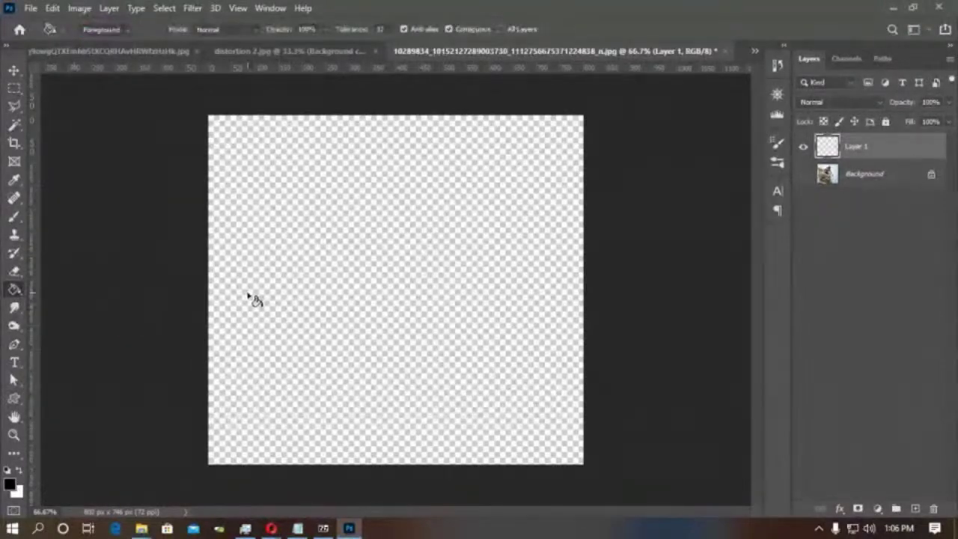
{"action": "left_click", "coordinate": [255, 298]}
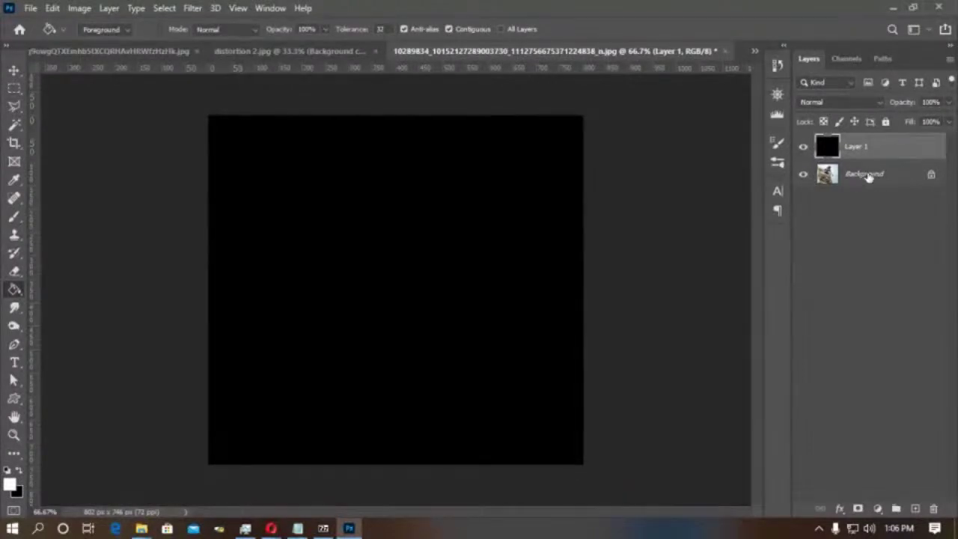
{"action": "left_click", "coordinate": [803, 146]}
{"action": "left_click_drag", "start_coordinate": [895, 179], "coordinate": [914, 508]}
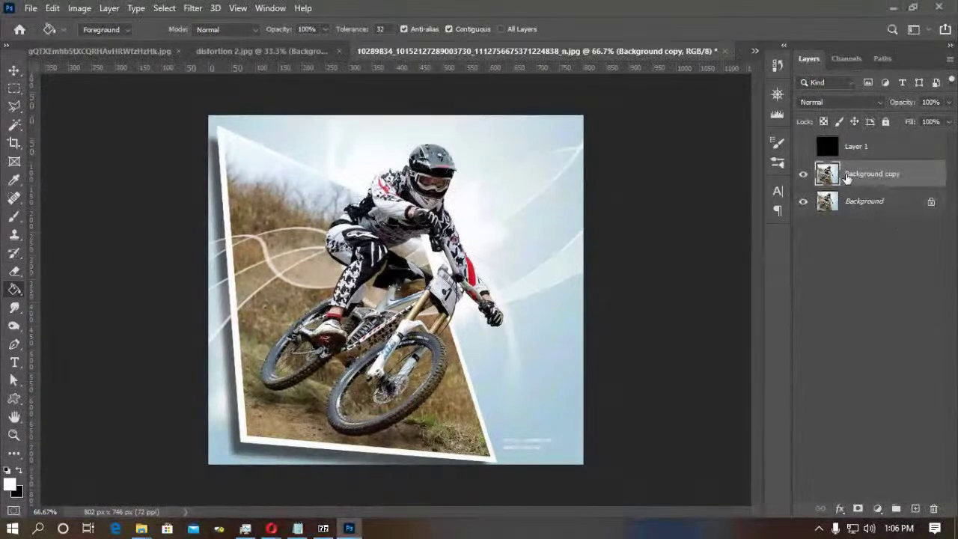
Apply a 50-300mm Zoom lens flare at brightness 147 centred on the rider's helmet.
{"action": "left_click", "coordinate": [202, 7]}
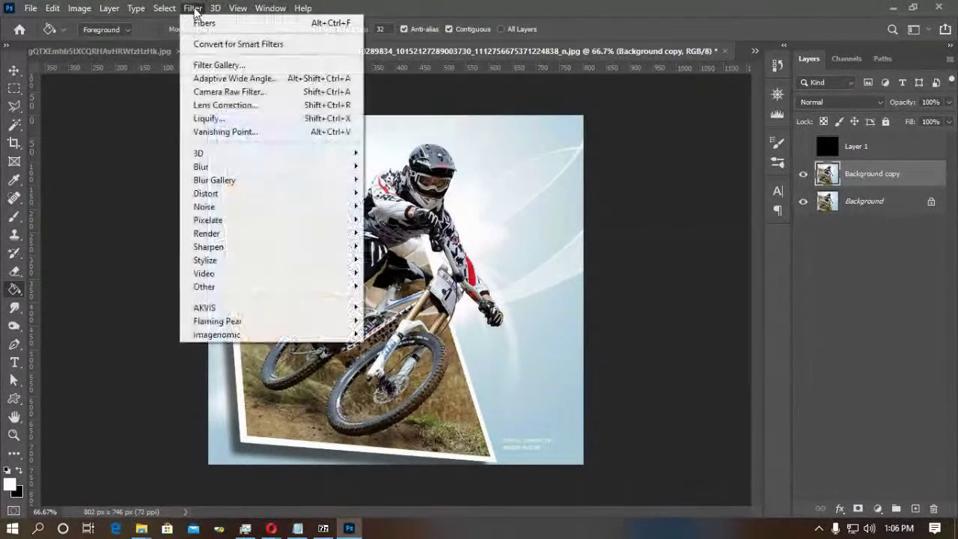
{"action": "mouse_move", "coordinate": [211, 234]}
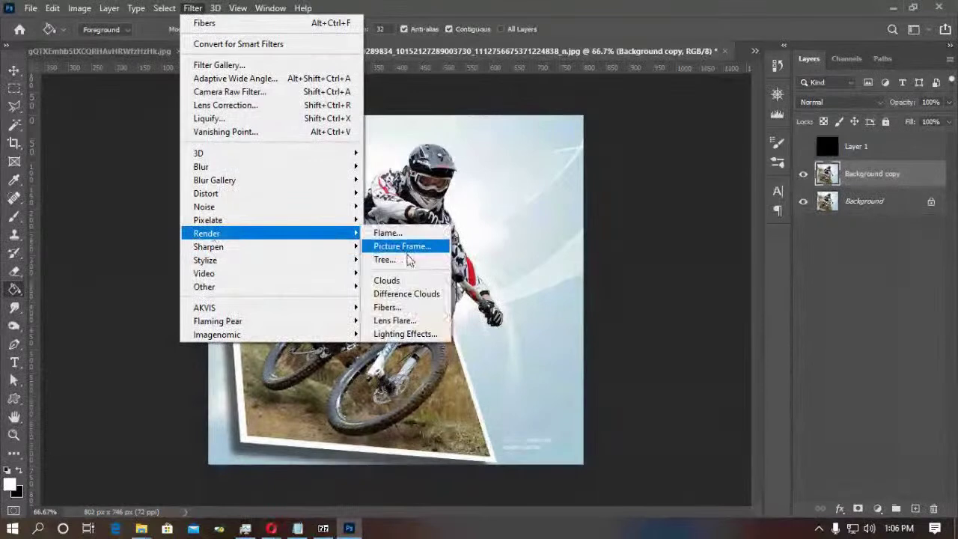
{"action": "left_click", "coordinate": [395, 321]}
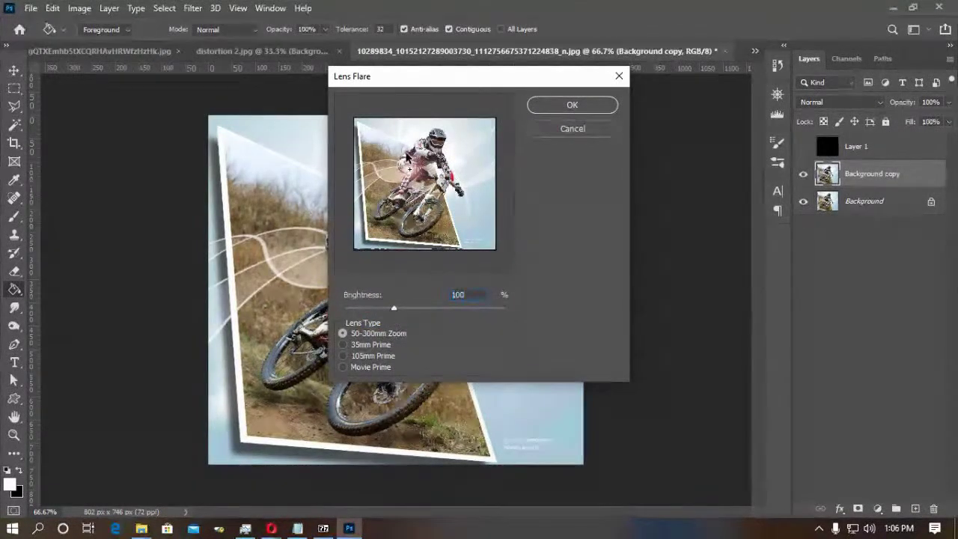
{"action": "left_click", "coordinate": [437, 135]}
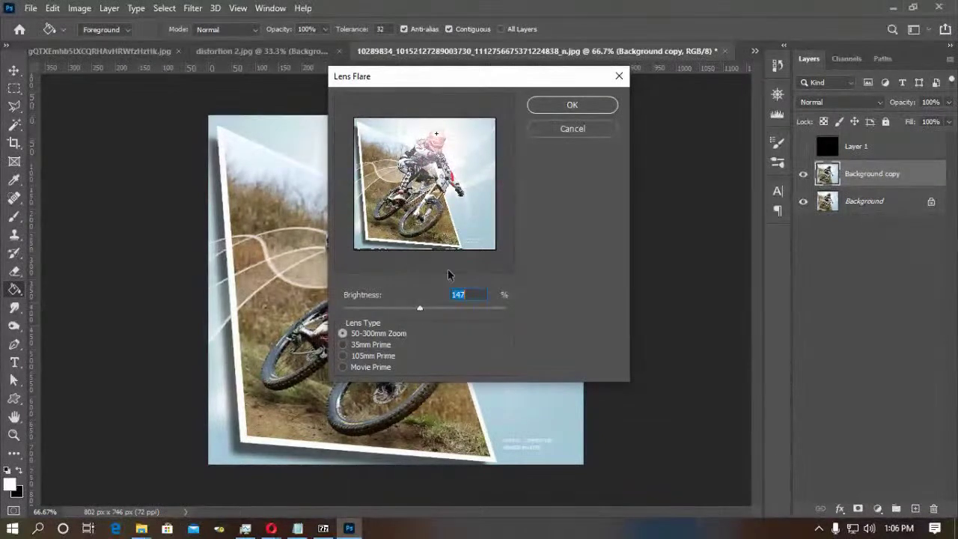
{"action": "left_click", "coordinate": [569, 106]}
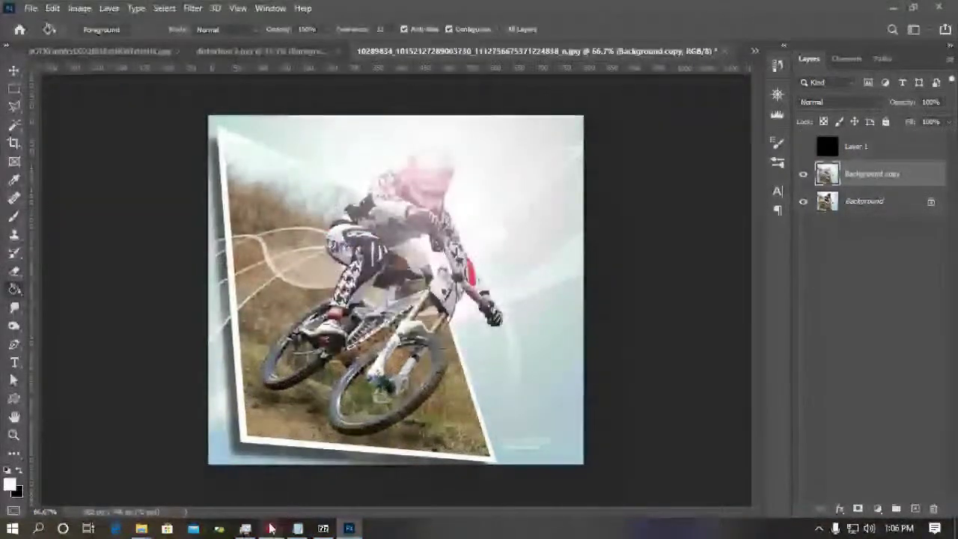
Search Google Images for 'interior' in Opera.
{"action": "mouse_move", "coordinate": [270, 528]}
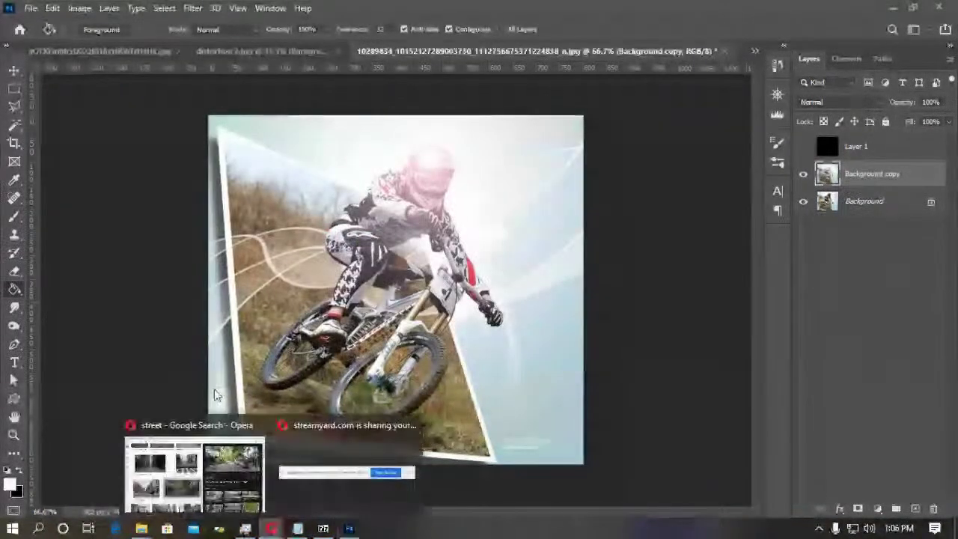
{"action": "left_click", "coordinate": [202, 464]}
{"action": "left_click", "coordinate": [242, 34]}
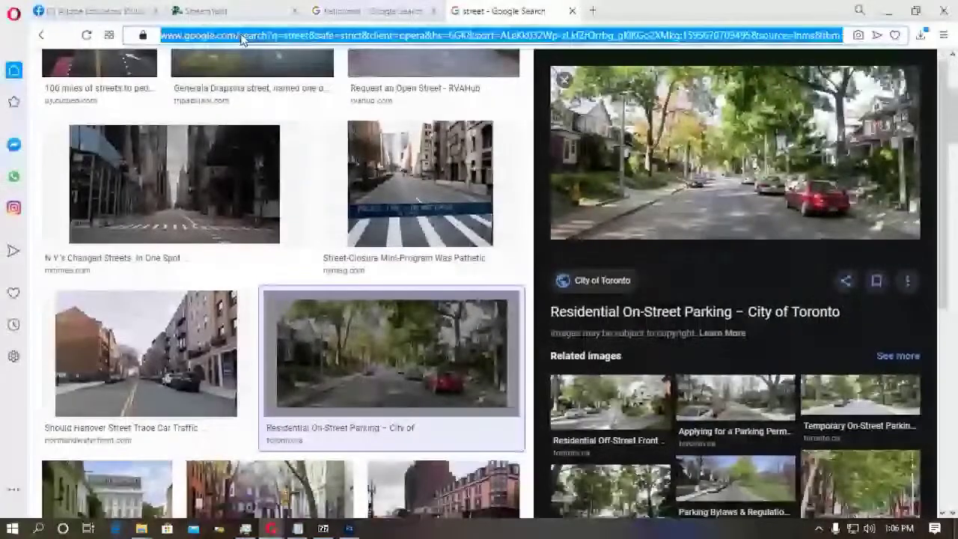
{"action": "type", "text": "interio"}
{"action": "key", "text": "Return"}
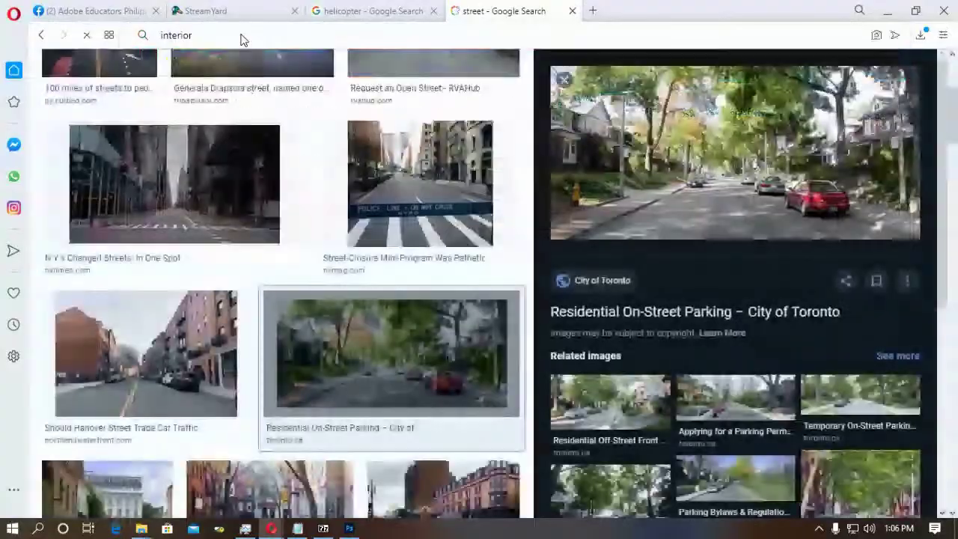
{"action": "left_click", "coordinate": [227, 122]}
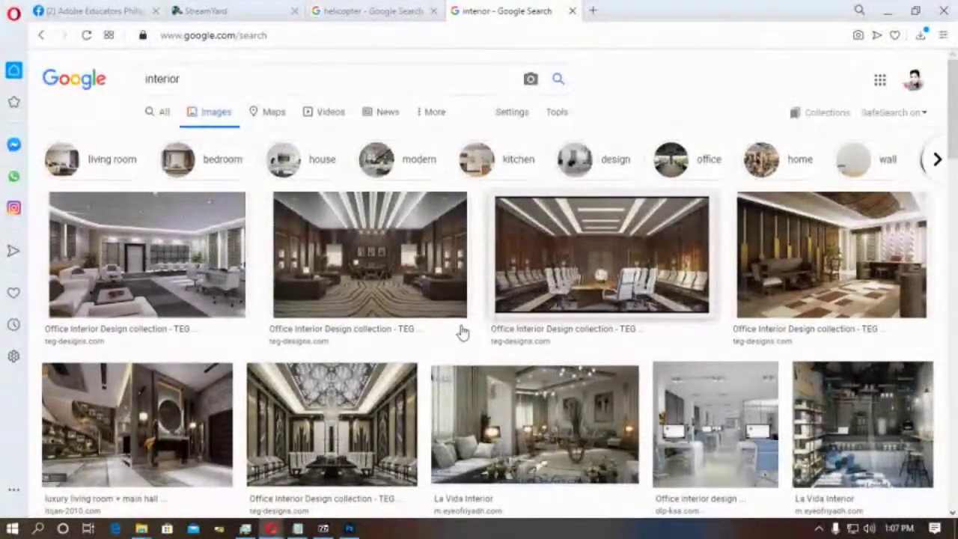
Preview the conference room picture and save it to the computer as unnamed.jpg.
{"action": "left_click", "coordinate": [587, 275]}
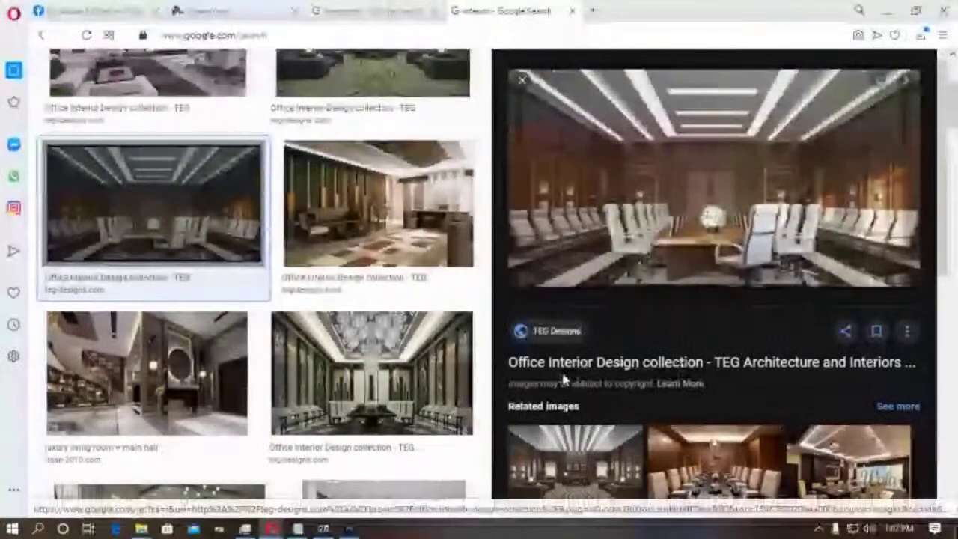
{"action": "right_click", "coordinate": [648, 232]}
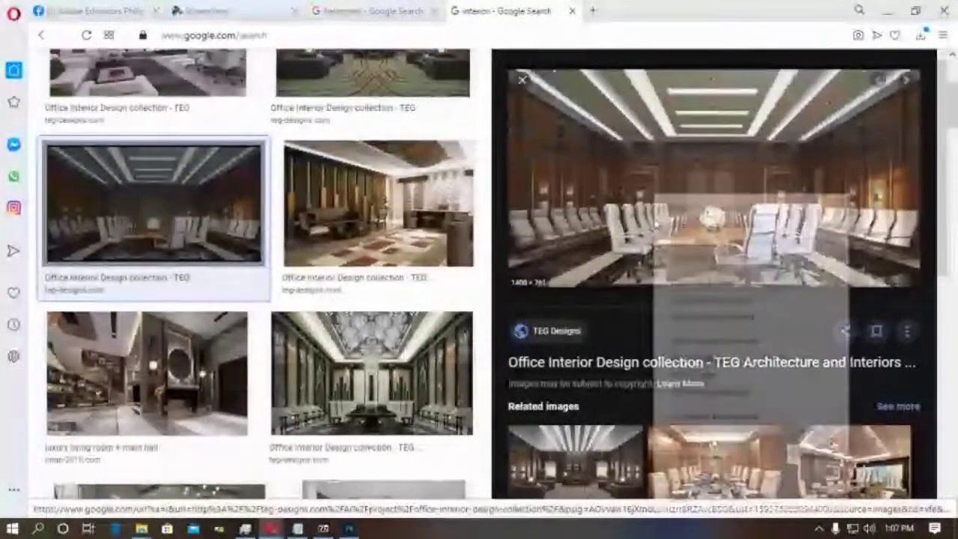
{"action": "left_click", "coordinate": [681, 357]}
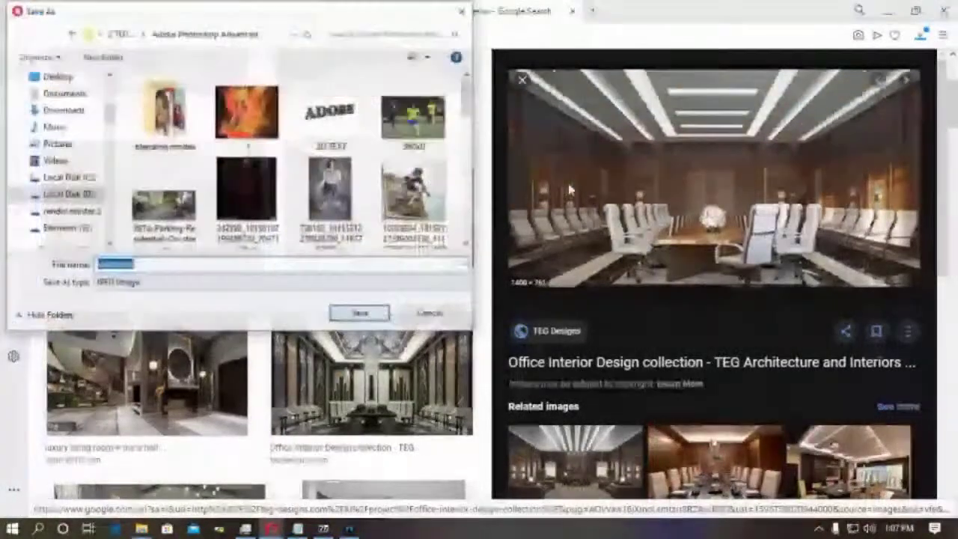
{"action": "left_click", "coordinate": [360, 314]}
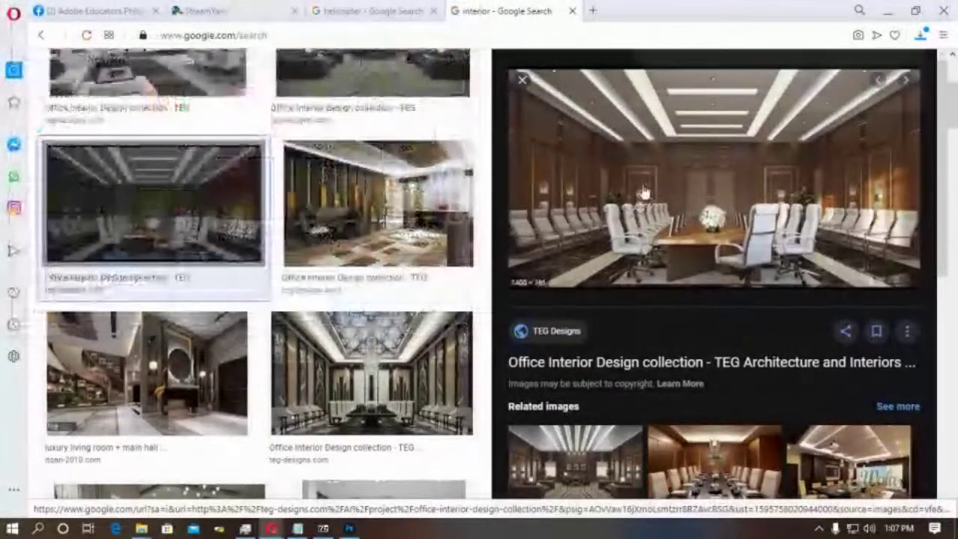
{"action": "right_click", "coordinate": [627, 166]}
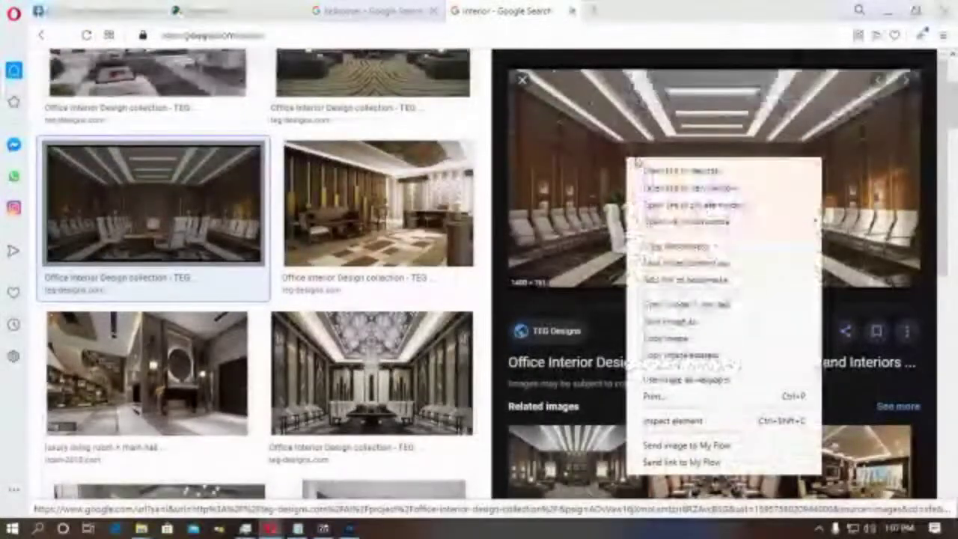
{"action": "left_click", "coordinate": [674, 320]}
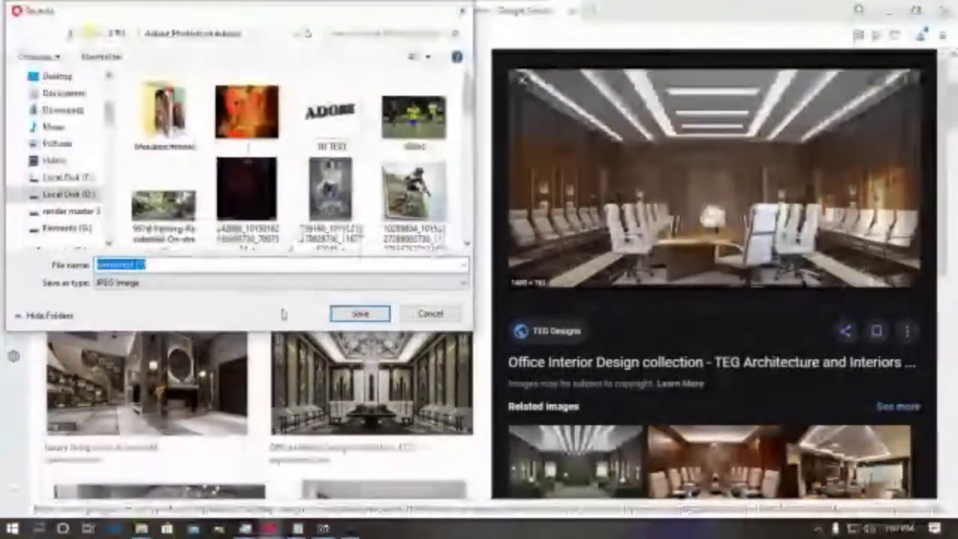
{"action": "left_click", "coordinate": [362, 314]}
{"action": "left_click", "coordinate": [886, 12]}
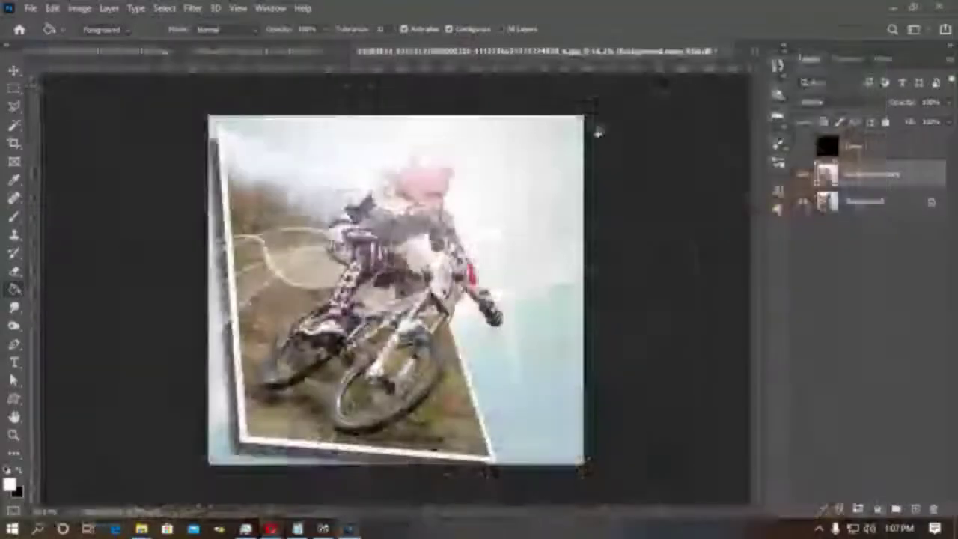
Open unnamed.jpg from 2 TUTORIAL > Adobe Photoshop Advanced and zoom in to about 200%.
{"action": "key", "text": "ctrl+o"}
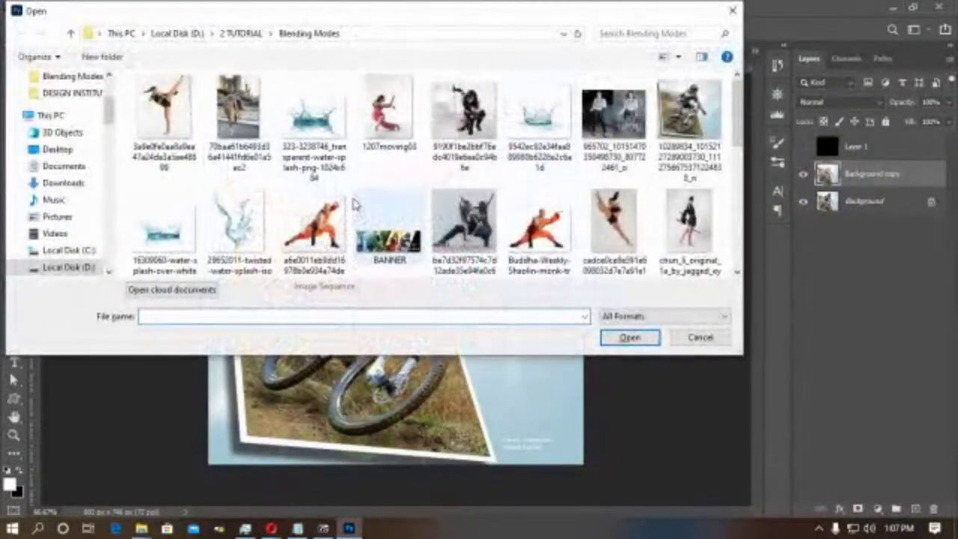
{"action": "scroll", "coordinate": [359, 187], "scroll_direction": "down", "scroll_amount": 5}
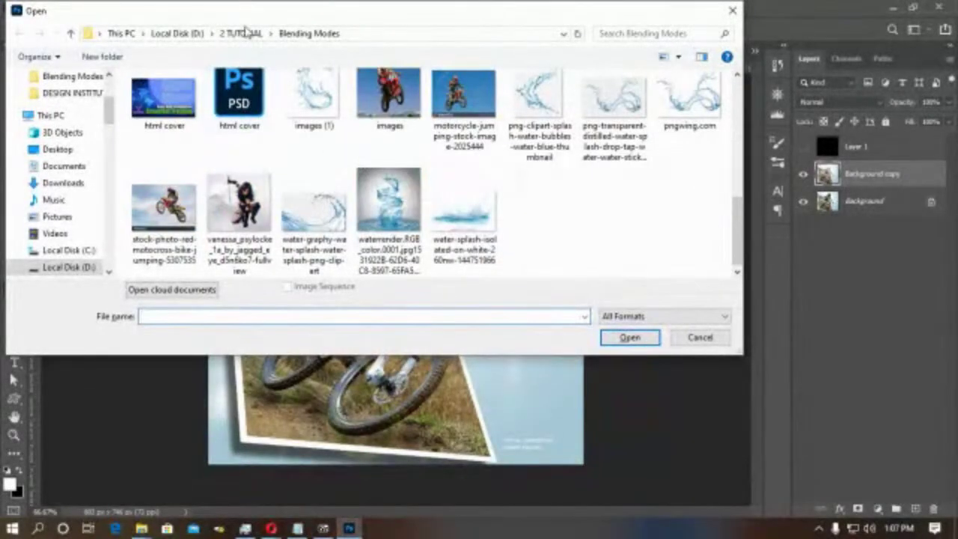
{"action": "left_click", "coordinate": [245, 34]}
{"action": "double_click", "coordinate": [206, 95]}
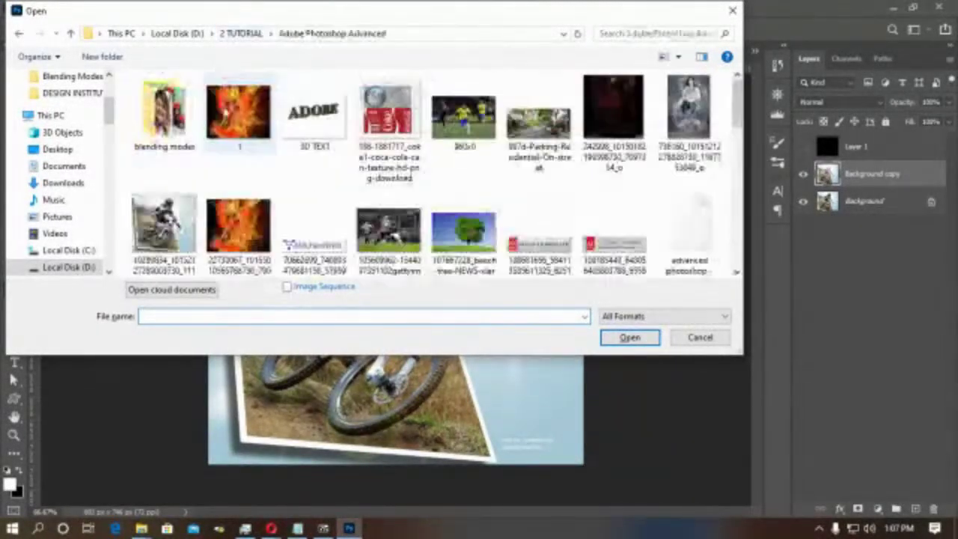
{"action": "scroll", "coordinate": [304, 164], "scroll_direction": "down", "scroll_amount": 10}
{"action": "left_click", "coordinate": [178, 217]}
{"action": "double_click", "coordinate": [163, 216]}
{"action": "key", "text": "z"}
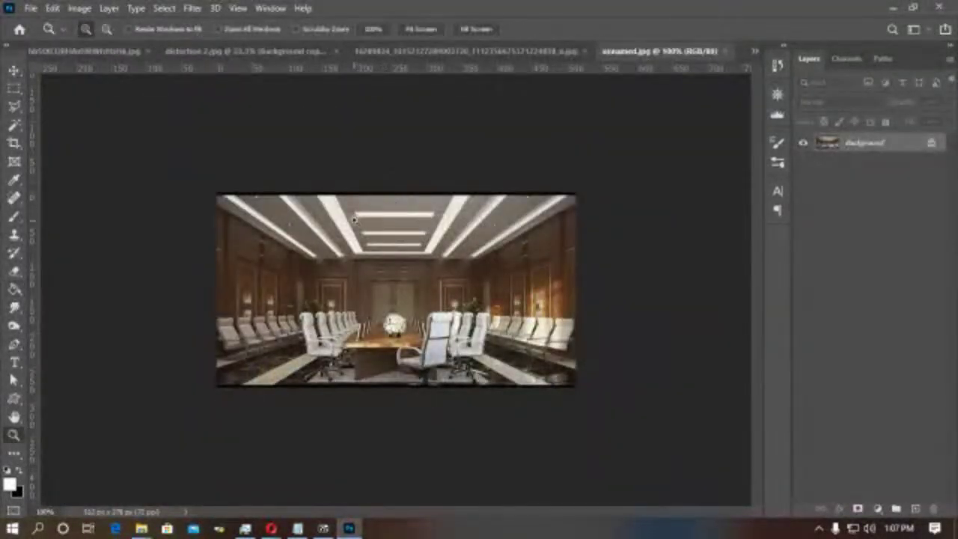
{"action": "left_click", "coordinate": [348, 234]}
{"action": "left_click", "coordinate": [348, 234]}
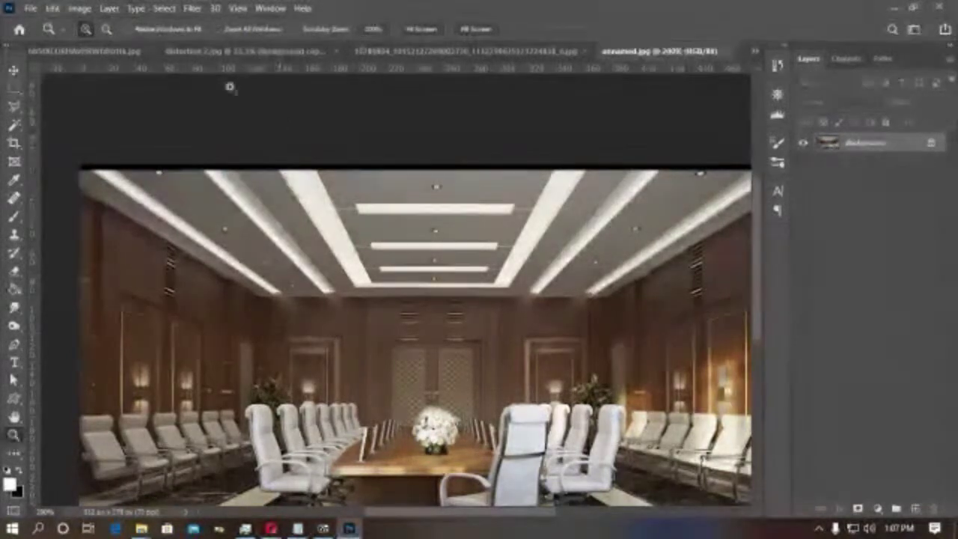
Add a 50-300mm Zoom lens flare at brightness about 32 on the upper-left ceiling.
{"action": "left_click", "coordinate": [190, 9]}
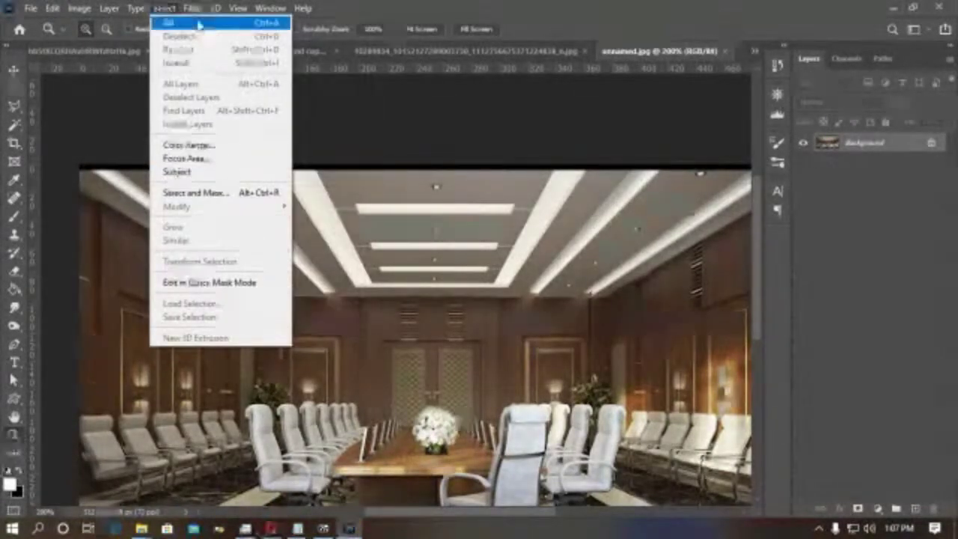
{"action": "mouse_move", "coordinate": [217, 235]}
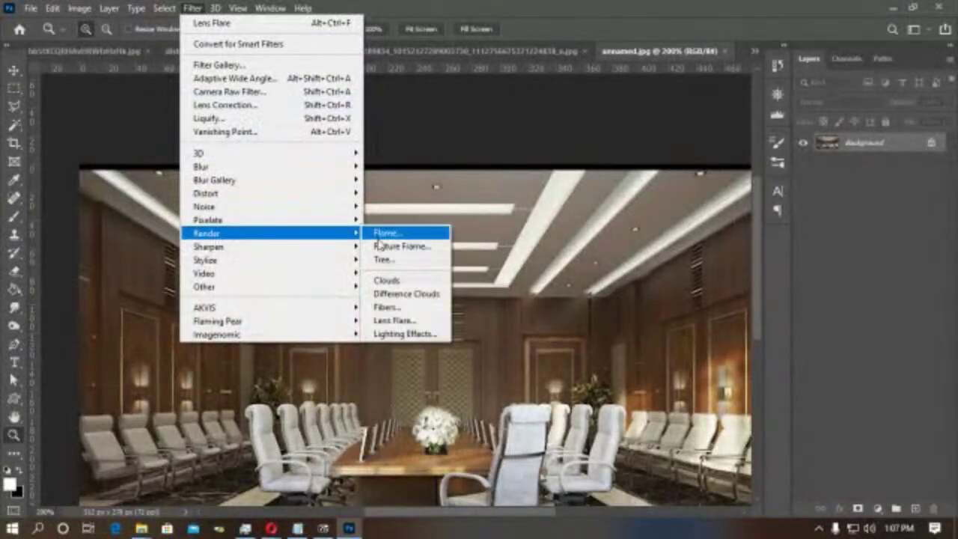
{"action": "left_click", "coordinate": [393, 319]}
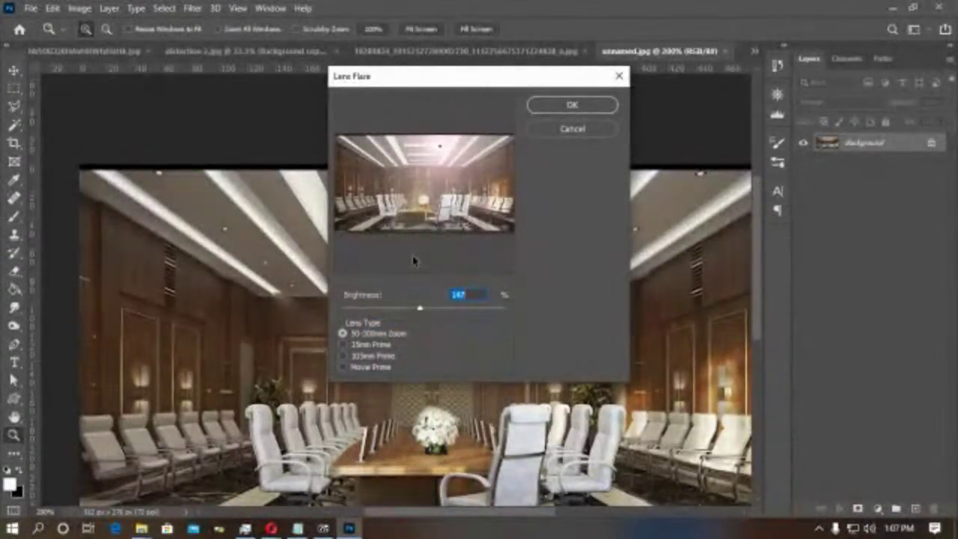
{"action": "left_click", "coordinate": [343, 357]}
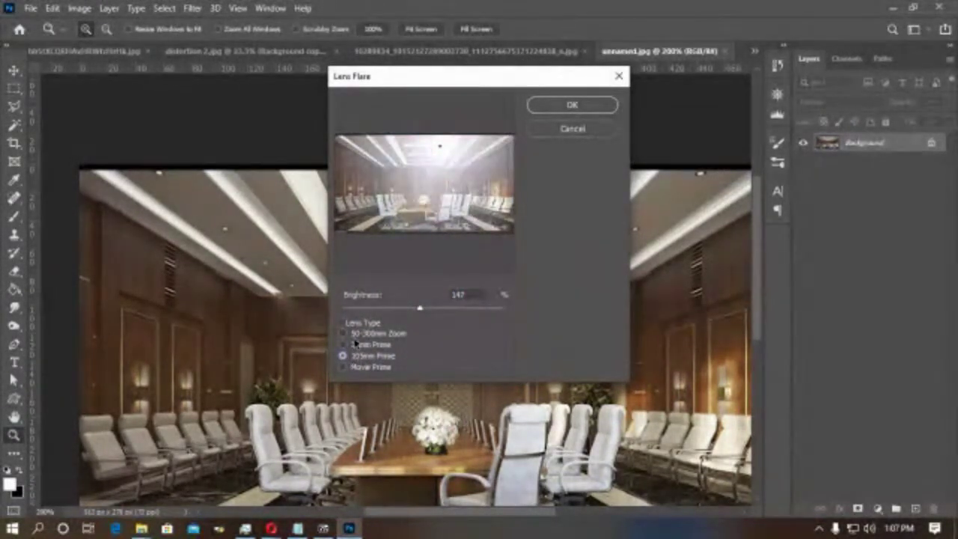
{"action": "left_click", "coordinate": [357, 334]}
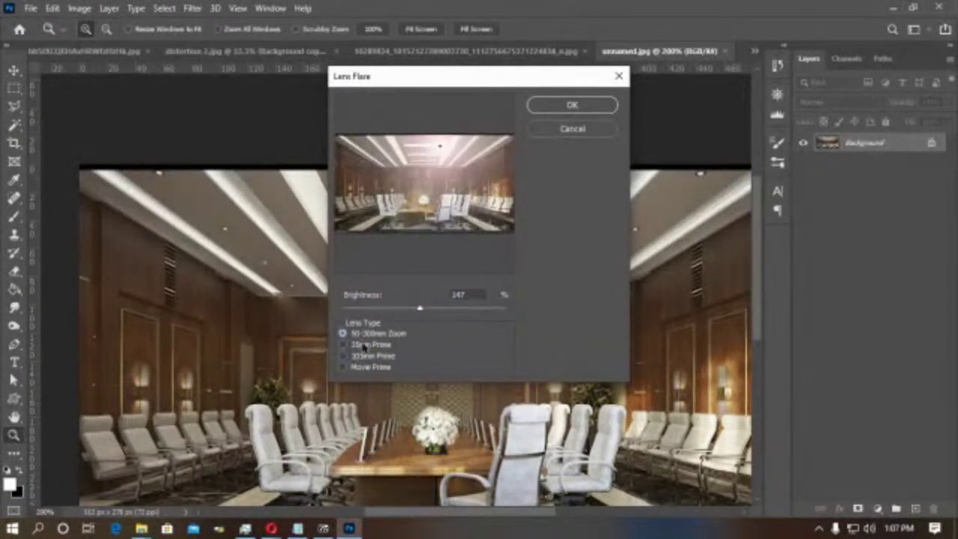
{"action": "left_click", "coordinate": [357, 142]}
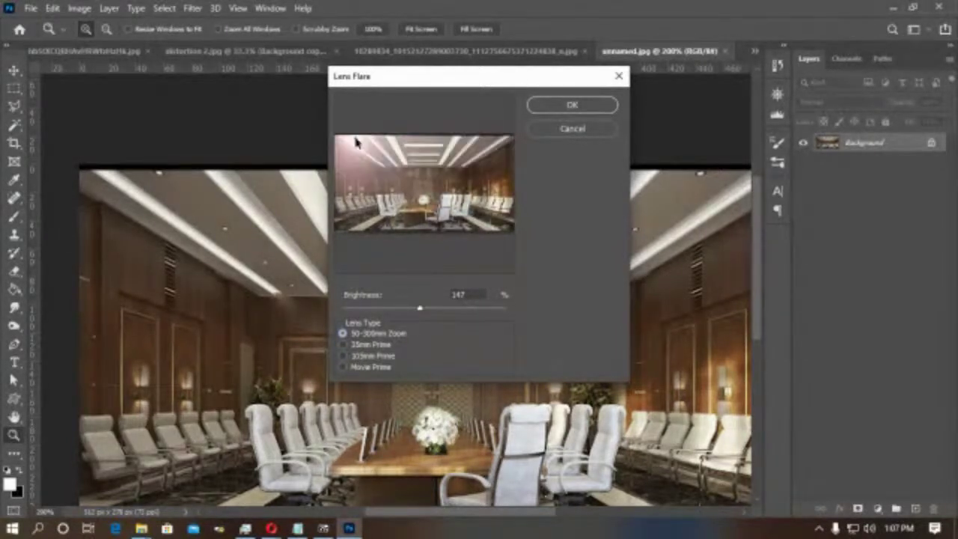
{"action": "left_click", "coordinate": [356, 308]}
{"action": "left_click", "coordinate": [567, 107]}
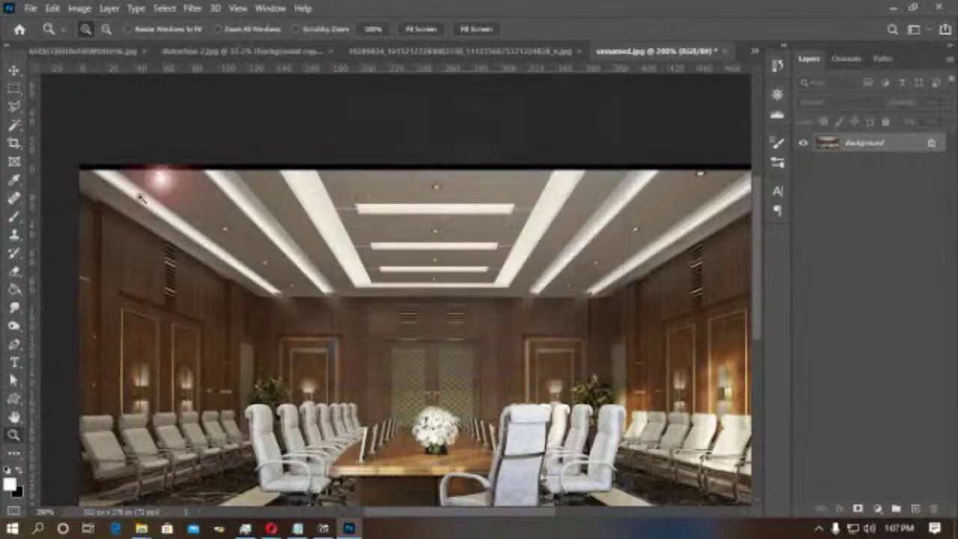
Apply a second lens flare to the ceiling and zoom out to view the whole room.
{"action": "left_click", "coordinate": [193, 9]}
{"action": "mouse_move", "coordinate": [230, 234]}
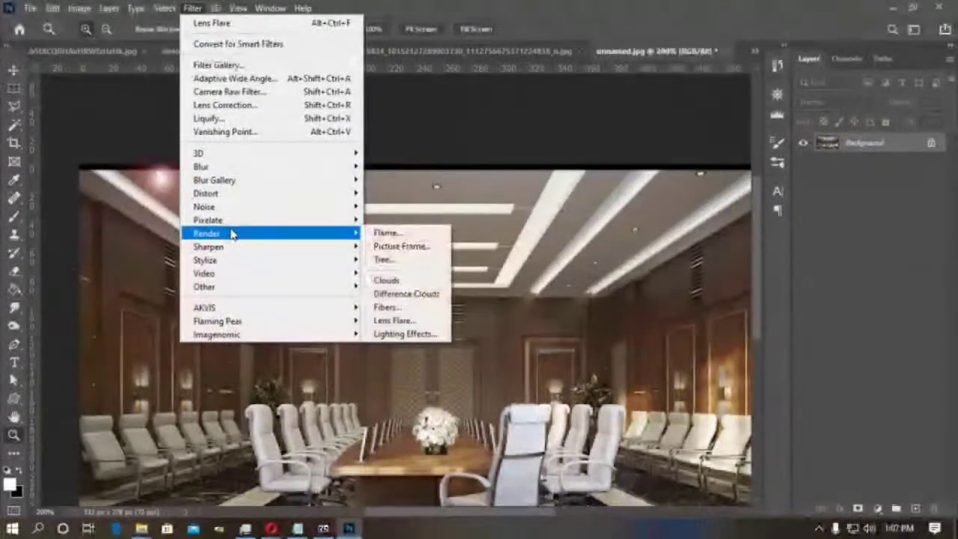
{"action": "left_click", "coordinate": [397, 320]}
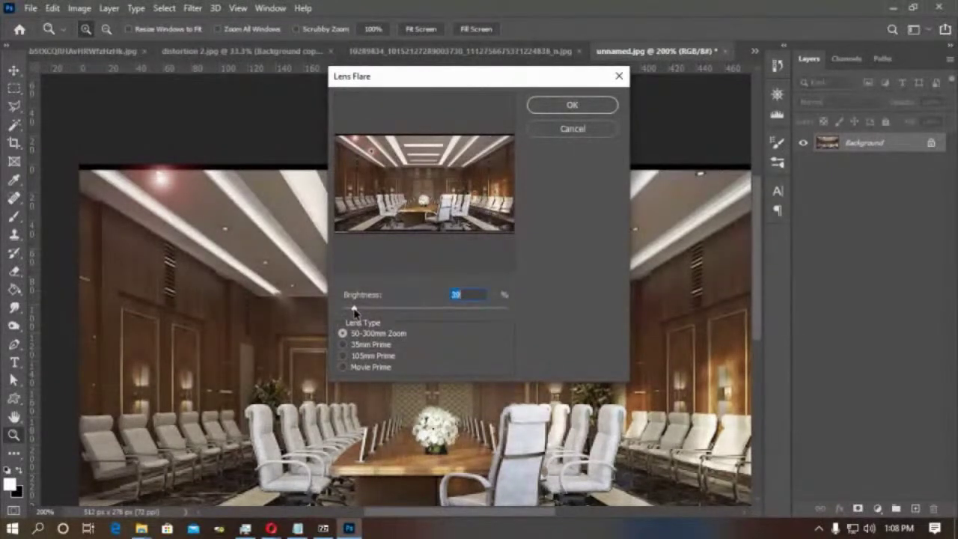
{"action": "left_click", "coordinate": [570, 105]}
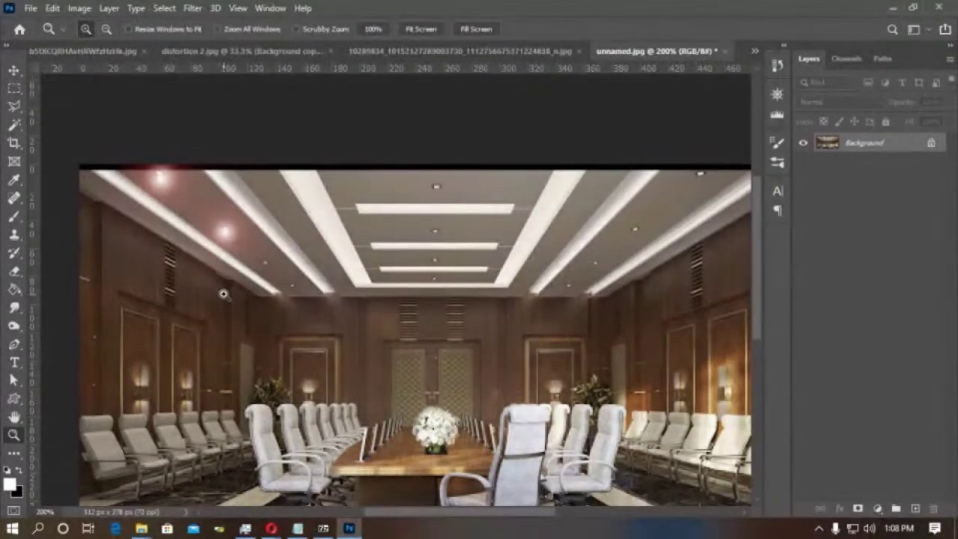
{"action": "left_click_drag", "start_coordinate": [228, 302], "coordinate": [223, 294]}
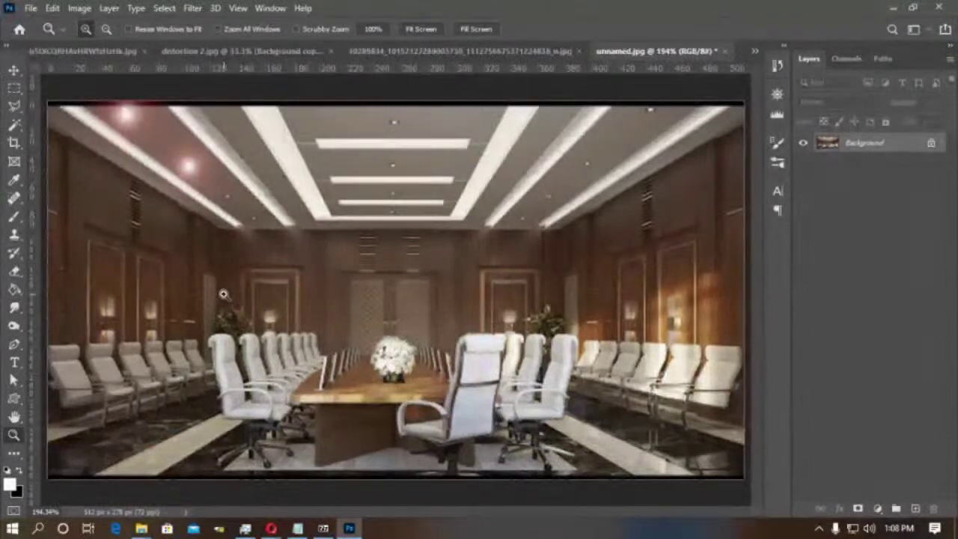
{"action": "mouse_move", "coordinate": [279, 530]}
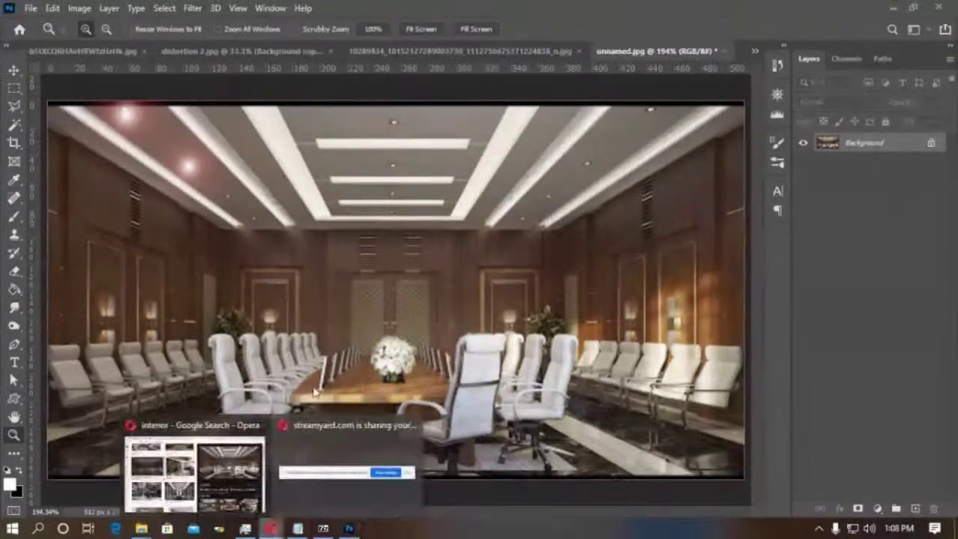
{"action": "left_click", "coordinate": [187, 467]}
Search Google for 'knoll light factory for photoshop' and open Red Giant's install article.
{"action": "left_click", "coordinate": [210, 37]}
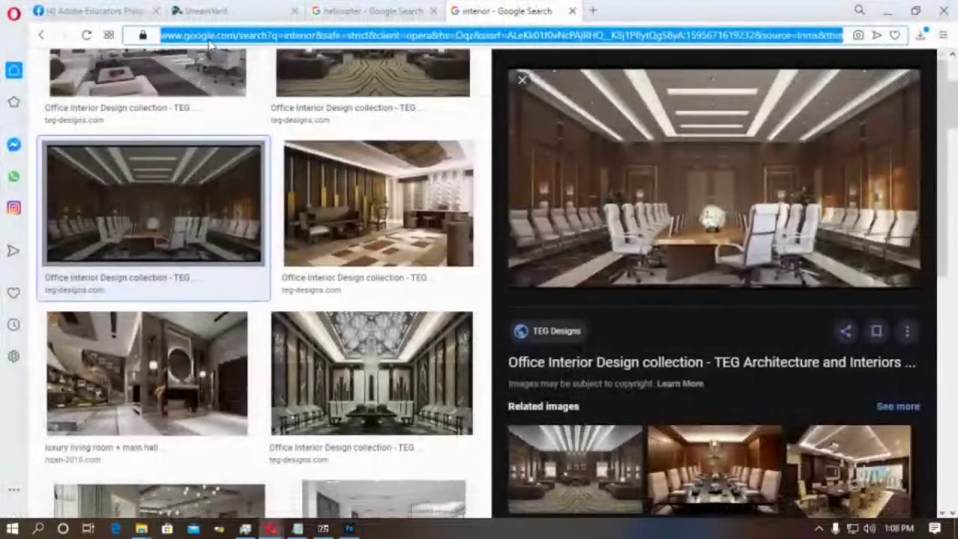
{"action": "type", "text": "knol"}
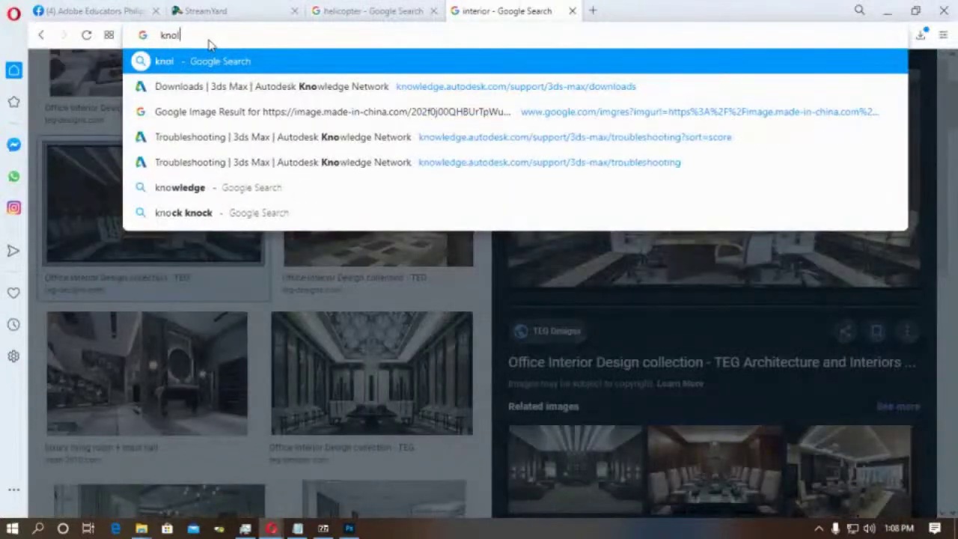
{"action": "type", "text": "l light"}
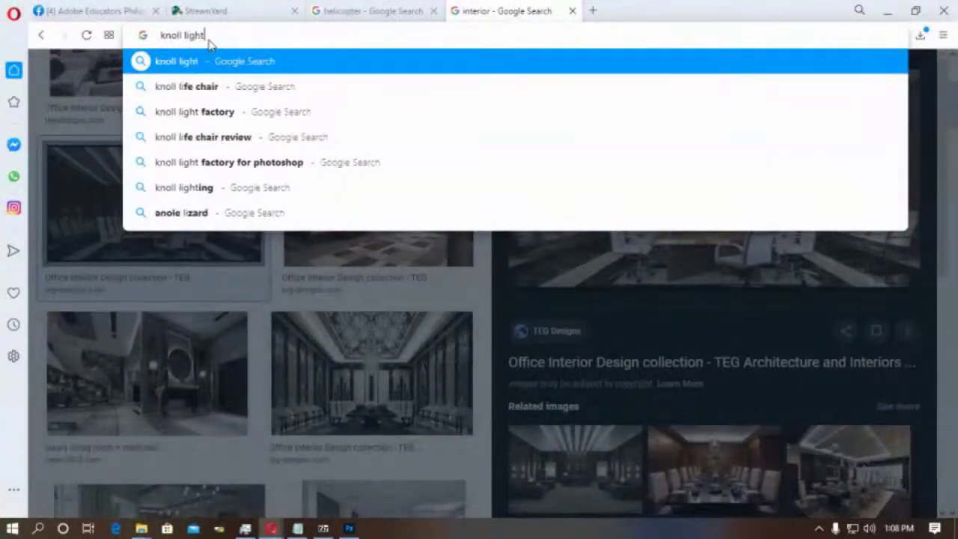
{"action": "type", "text": " facto"}
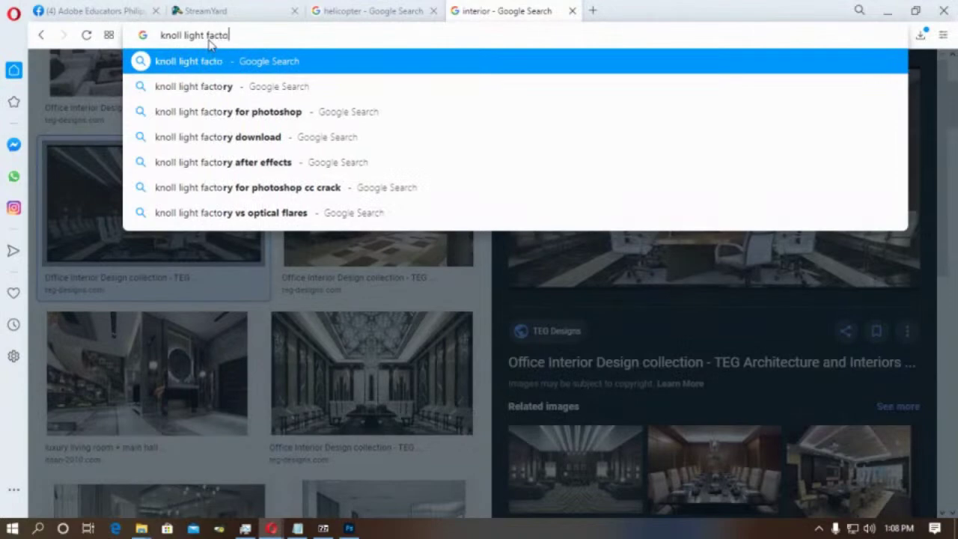
{"action": "type", "text": "ry"}
{"action": "left_click", "coordinate": [161, 86]}
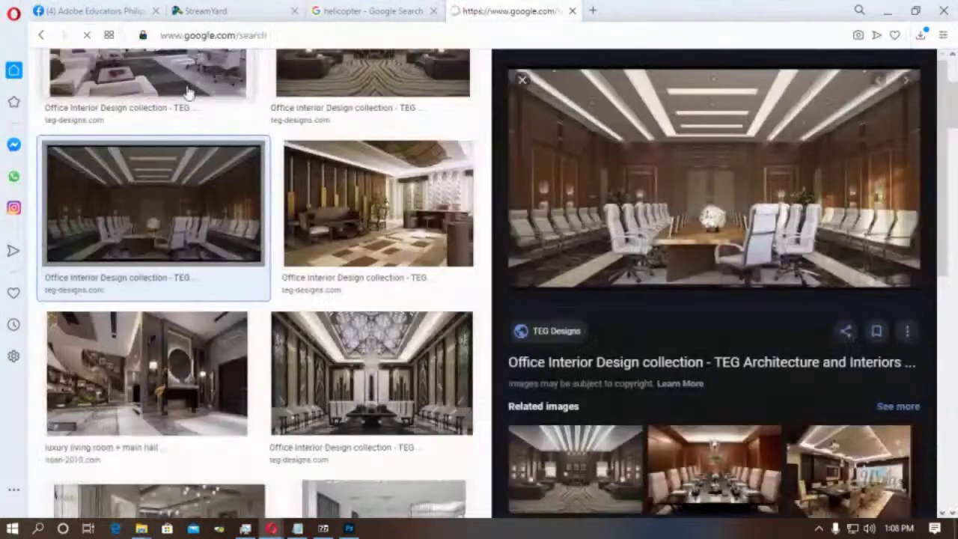
{"action": "scroll", "coordinate": [241, 349], "scroll_direction": "down", "scroll_amount": 6}
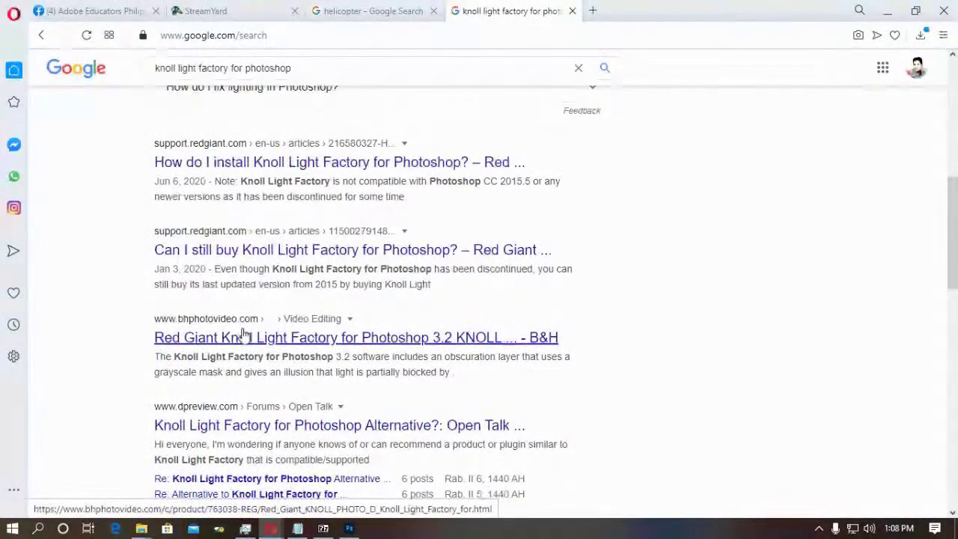
{"action": "left_click", "coordinate": [289, 164]}
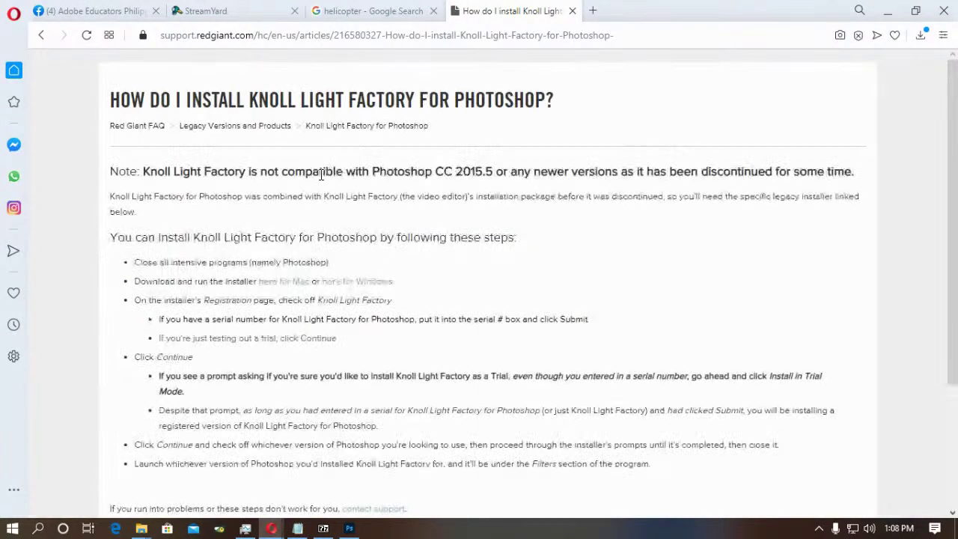
Read the install FAQ, revisit it from the results, and open Red Giant's tutorials page.
{"action": "scroll", "coordinate": [352, 224], "scroll_direction": "down", "scroll_amount": 5}
{"action": "scroll", "coordinate": [355, 231], "scroll_direction": "down", "scroll_amount": 5}
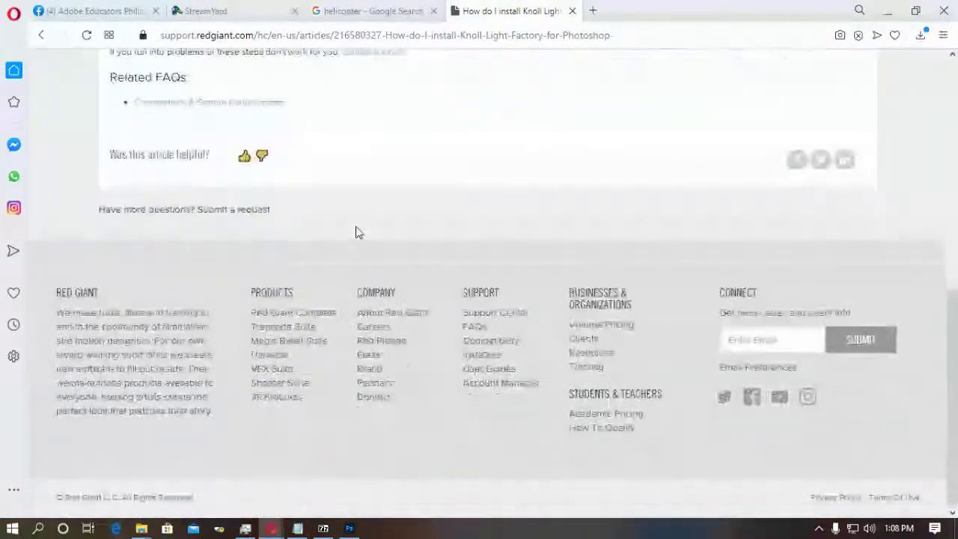
{"action": "scroll", "coordinate": [355, 231], "scroll_direction": "up", "scroll_amount": 10}
{"action": "left_click", "coordinate": [41, 35]}
{"action": "scroll", "coordinate": [267, 175], "scroll_direction": "up", "scroll_amount": 6}
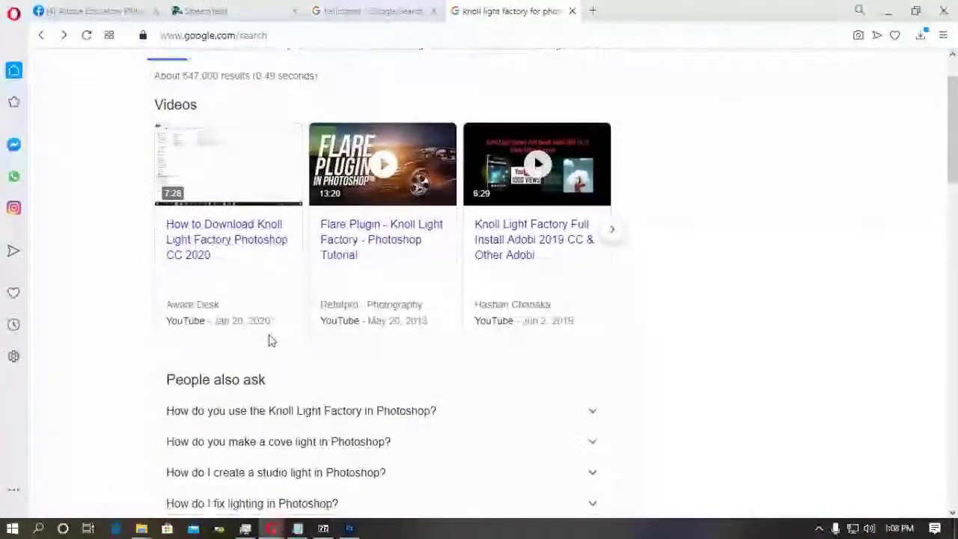
{"action": "scroll", "coordinate": [272, 337], "scroll_direction": "down", "scroll_amount": 4}
{"action": "left_click", "coordinate": [283, 304]}
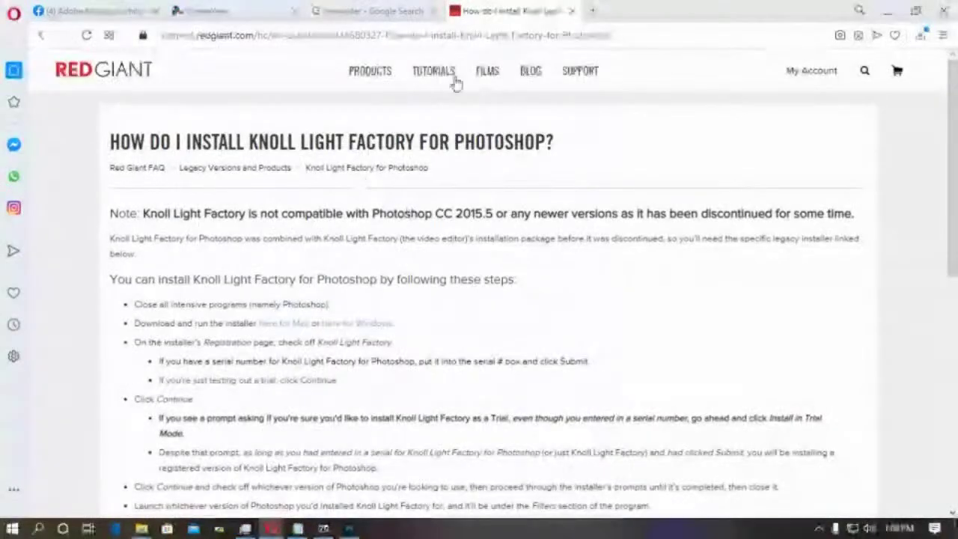
{"action": "left_click", "coordinate": [424, 78]}
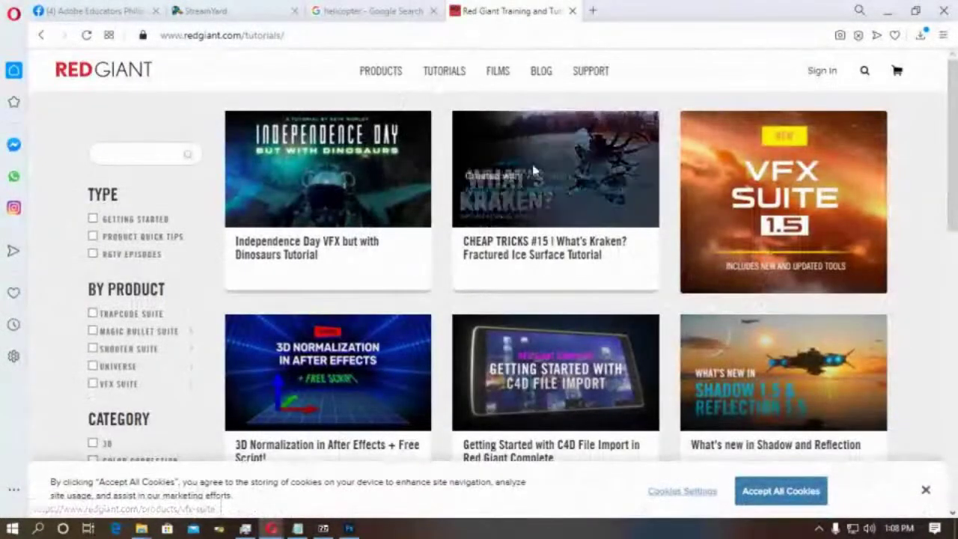
Search 'knoll light factory for photoshop' again and switch to image results.
{"action": "left_click", "coordinate": [294, 37]}
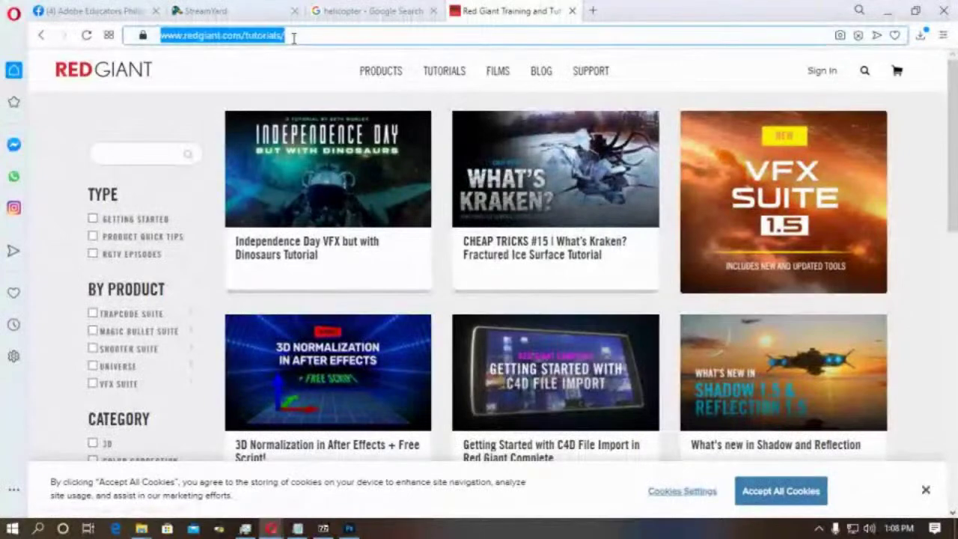
{"action": "type", "text": "knoll"}
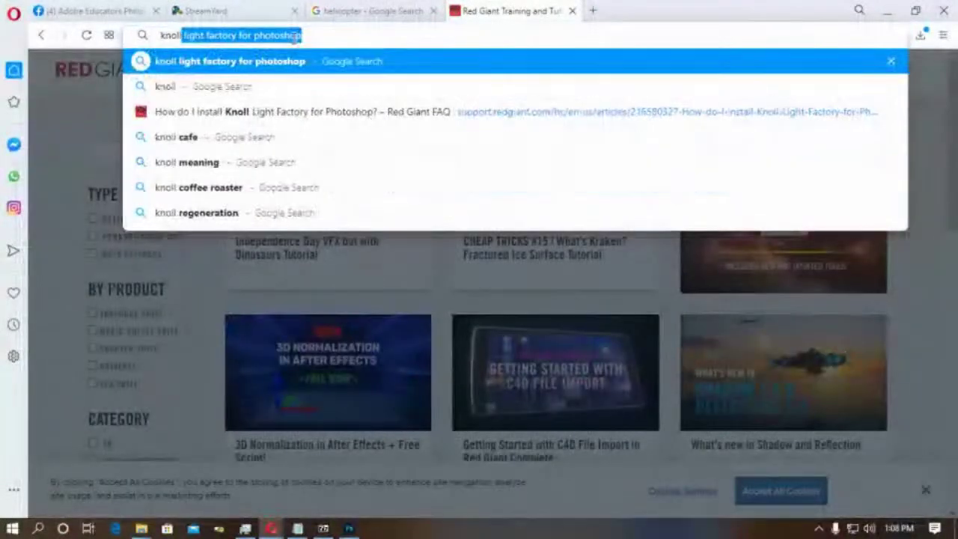
{"action": "key", "text": "Return"}
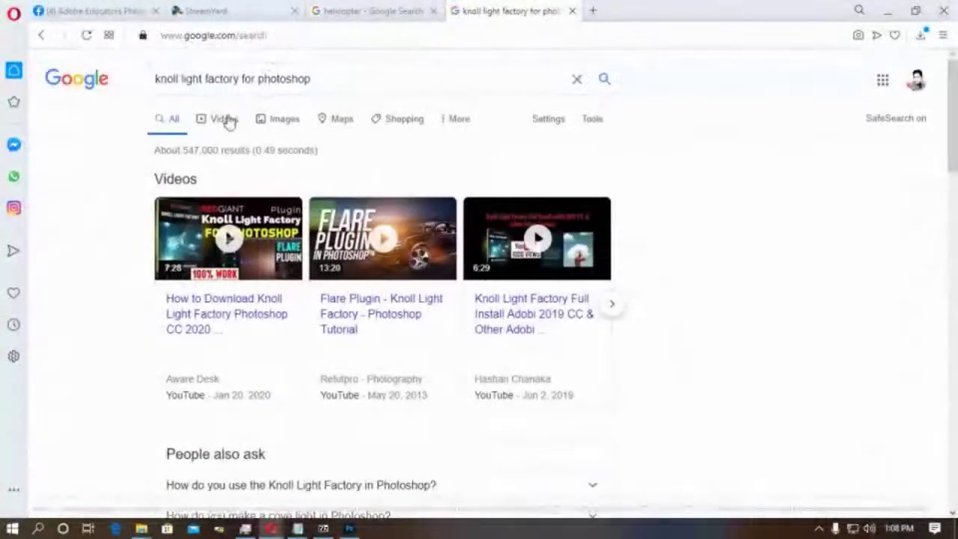
{"action": "left_click", "coordinate": [279, 122]}
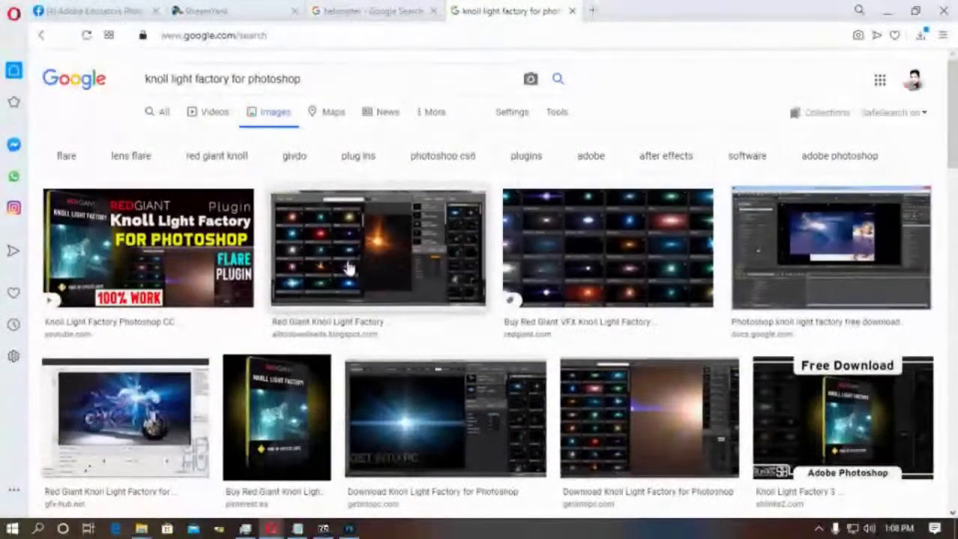
Open the page hosting the teal-flare Light Factory screenshot from the image results.
{"action": "scroll", "coordinate": [471, 277], "scroll_direction": "down", "scroll_amount": 2}
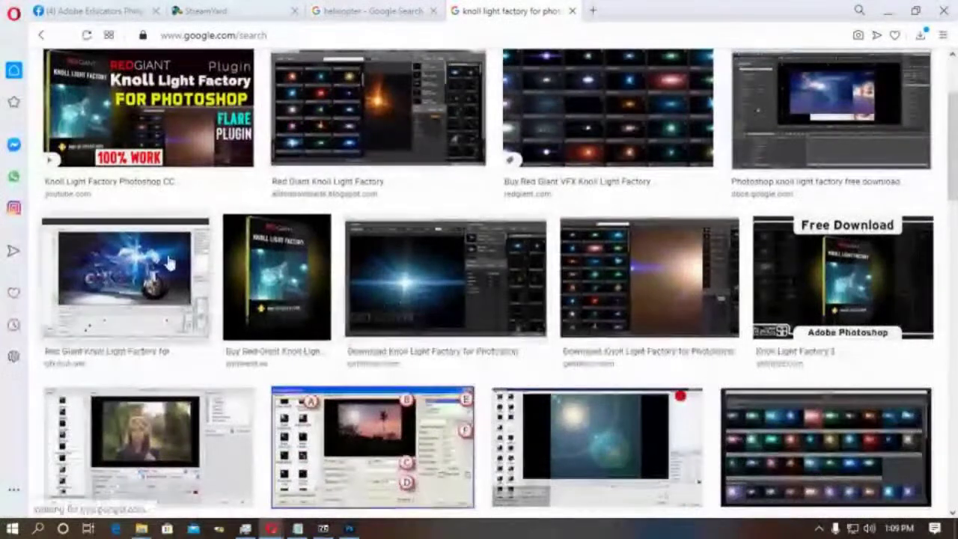
{"action": "scroll", "coordinate": [187, 326], "scroll_direction": "down", "scroll_amount": 1}
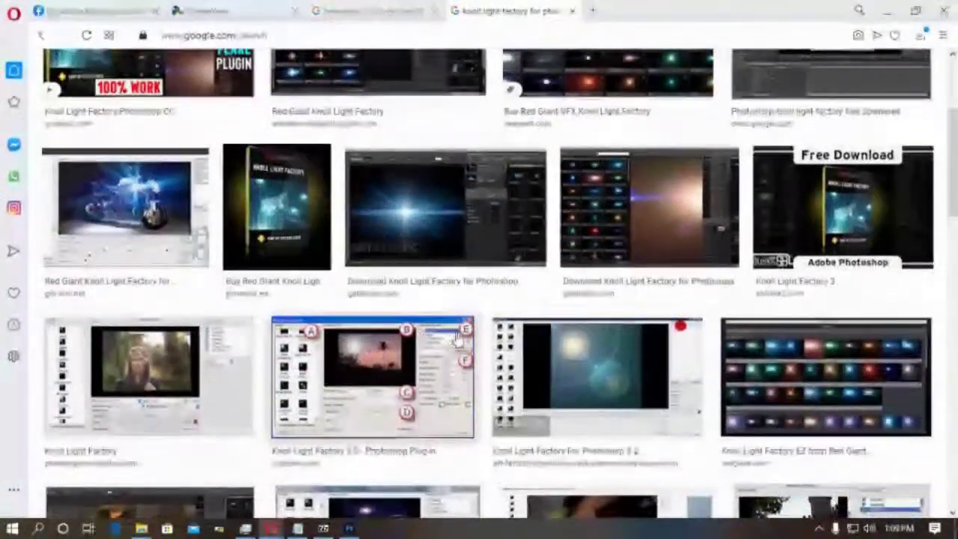
{"action": "scroll", "coordinate": [462, 339], "scroll_direction": "down", "scroll_amount": 2}
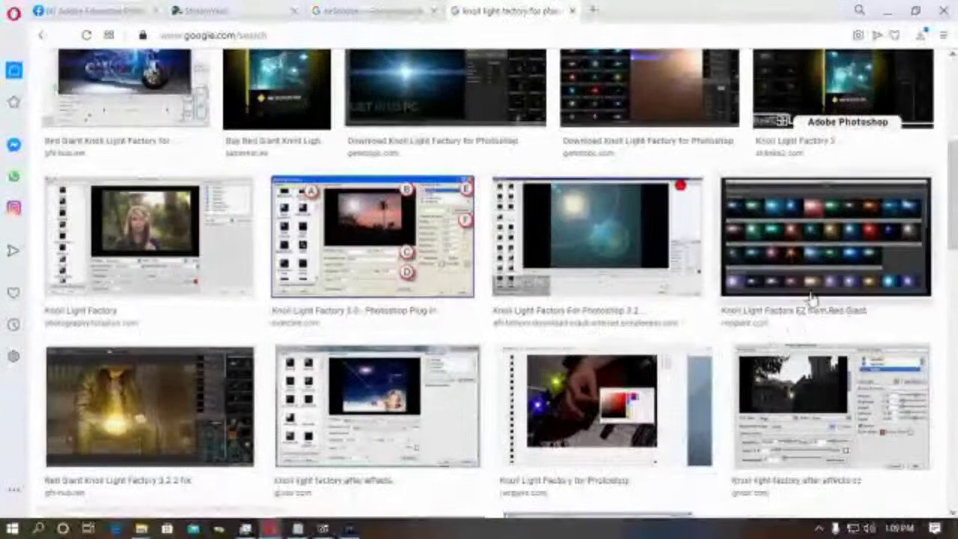
{"action": "left_click", "coordinate": [591, 247]}
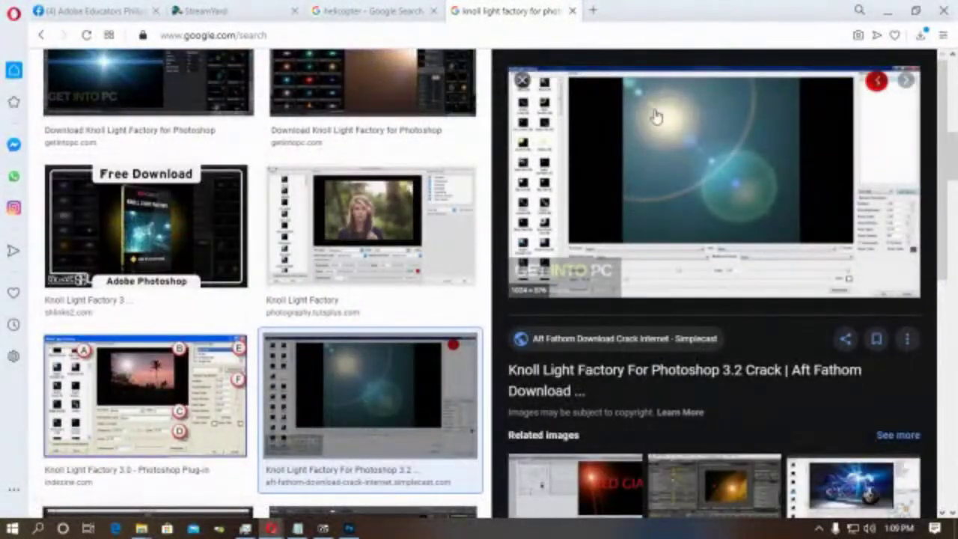
{"action": "left_click", "coordinate": [701, 164]}
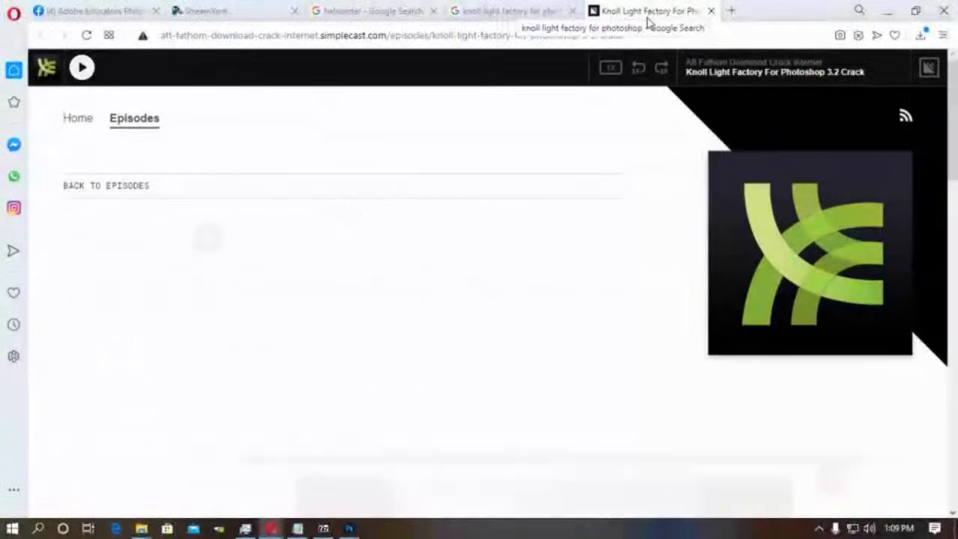
Look over the Light Factory page's interface, then minimize Opera to return to Photoshop.
{"action": "scroll", "coordinate": [496, 293], "scroll_direction": "down", "scroll_amount": 5}
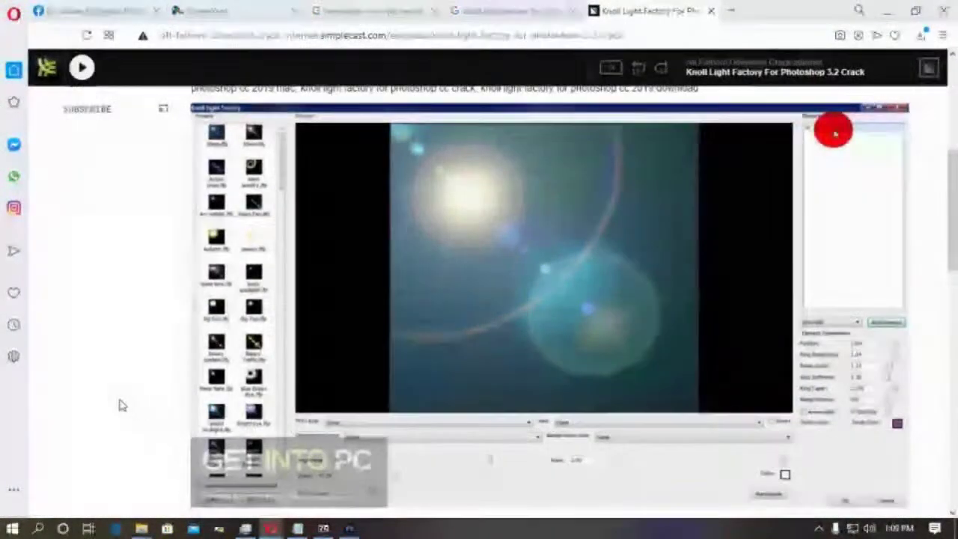
{"action": "scroll", "coordinate": [216, 303], "scroll_direction": "down", "scroll_amount": 3}
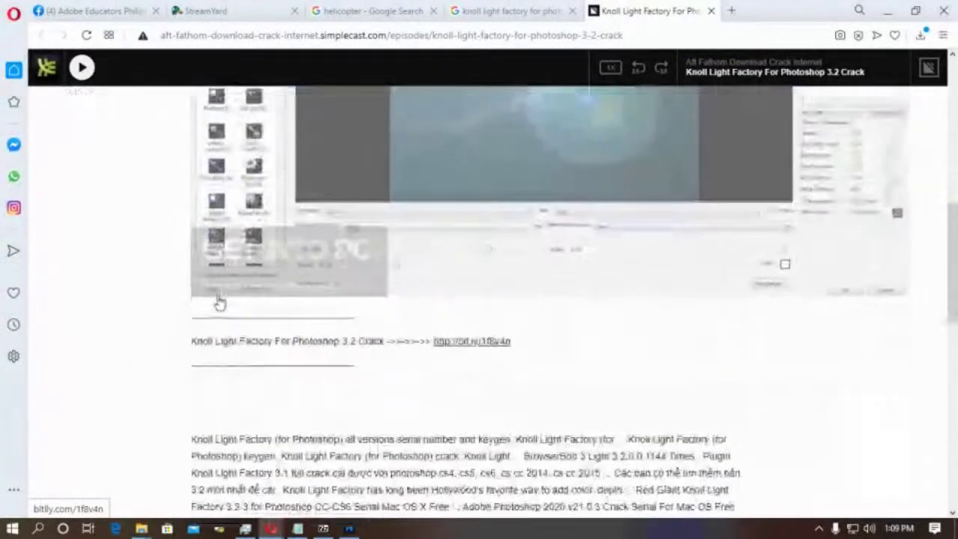
{"action": "scroll", "coordinate": [227, 257], "scroll_direction": "up", "scroll_amount": 6}
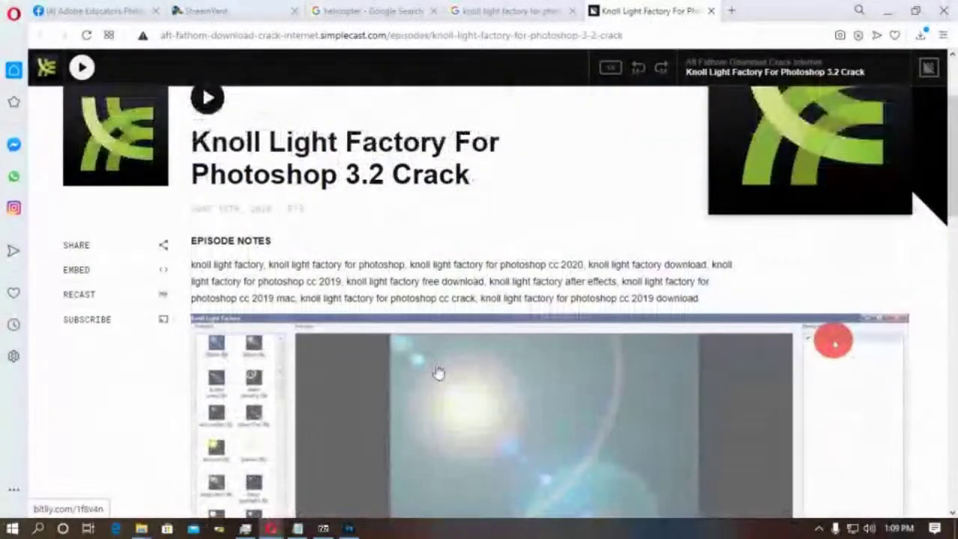
{"action": "left_click", "coordinate": [889, 11]}
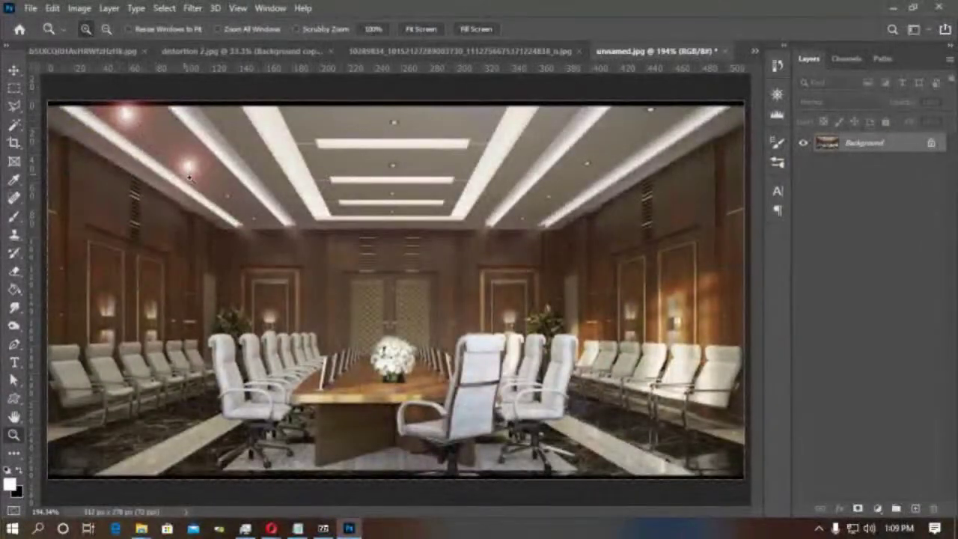
Look through the Filter > Render options without applying any filter.
{"action": "left_click", "coordinate": [193, 9]}
{"action": "mouse_move", "coordinate": [216, 234]}
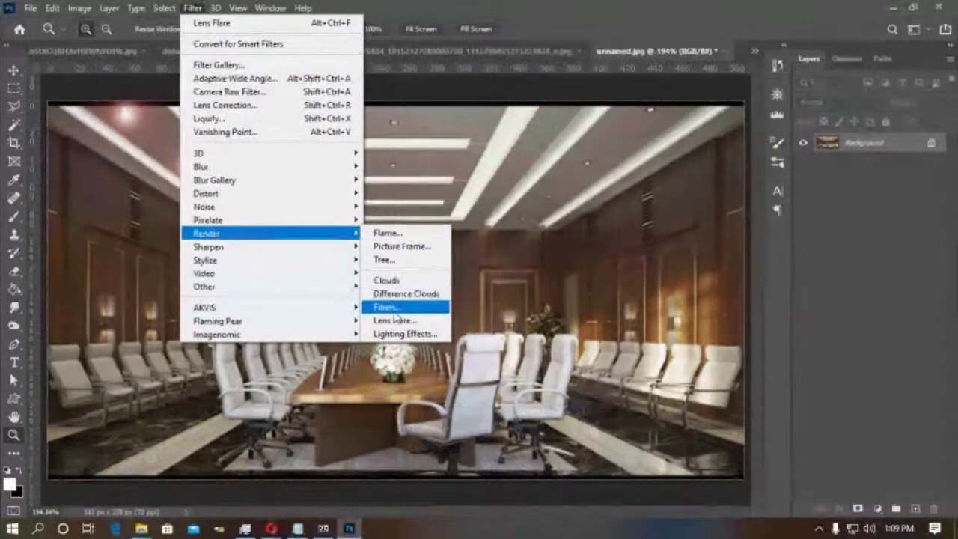
{"action": "left_click", "coordinate": [116, 96]}
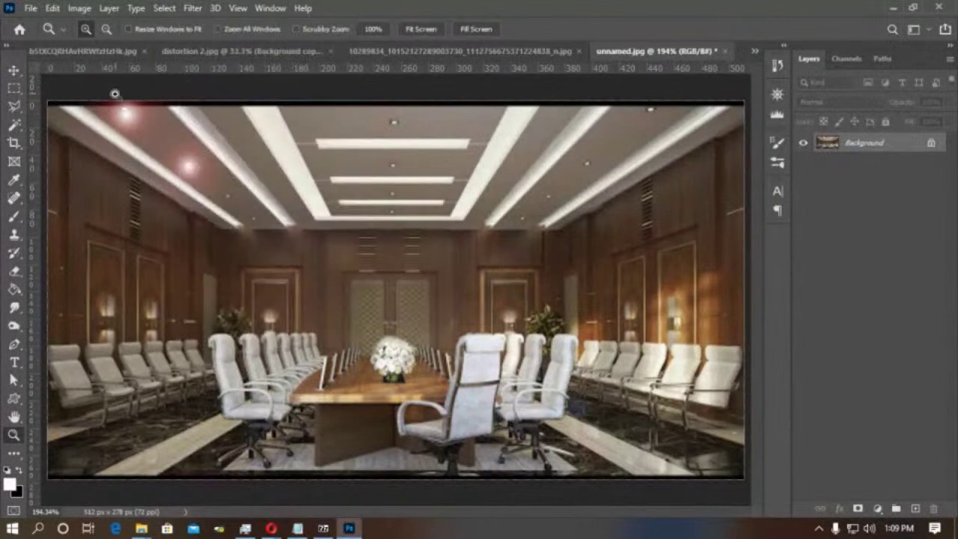
Zoom into the upper-right ceiling and add an empty Layer 1 above the Background.
{"action": "left_click_drag", "start_coordinate": [483, 238], "coordinate": [719, 83]}
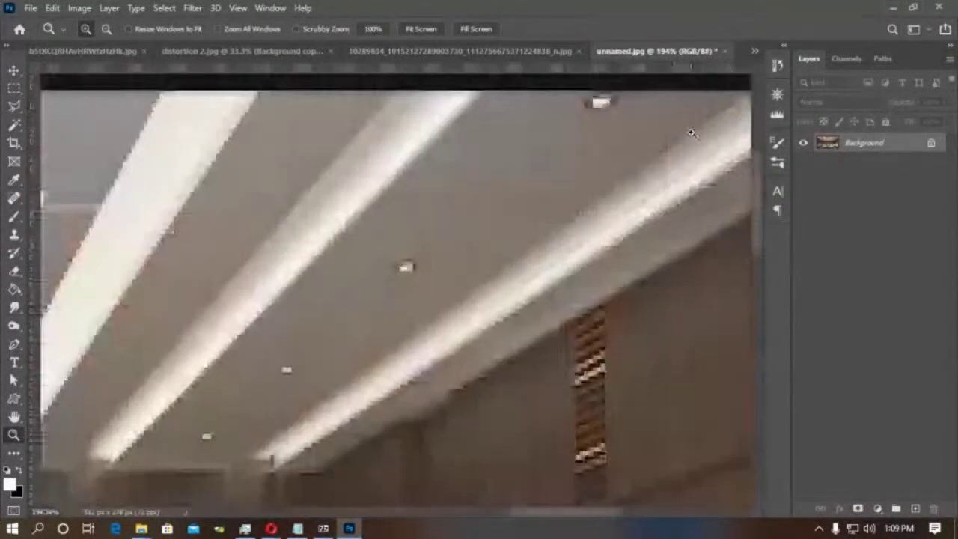
{"action": "left_click", "coordinate": [914, 508]}
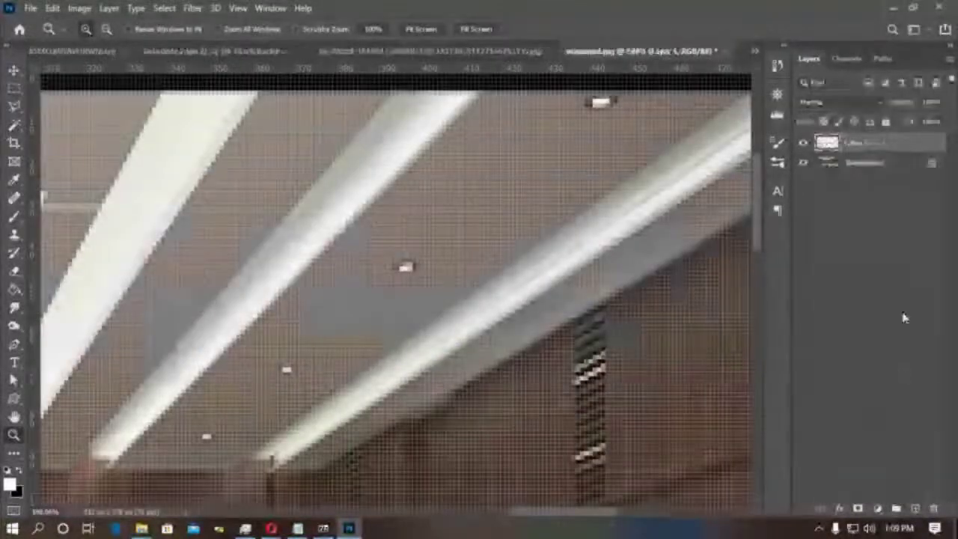
{"action": "left_click", "coordinate": [804, 163]}
{"action": "left_click", "coordinate": [805, 163]}
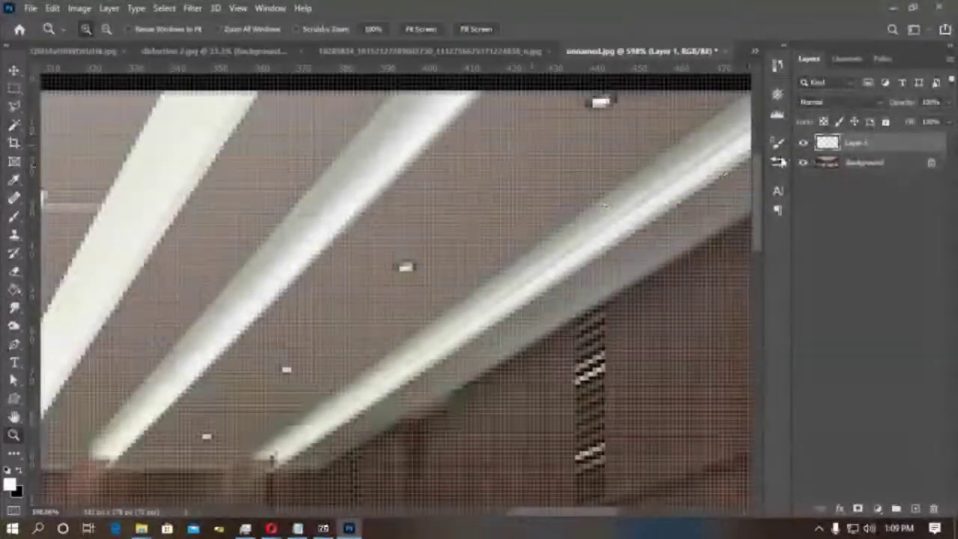
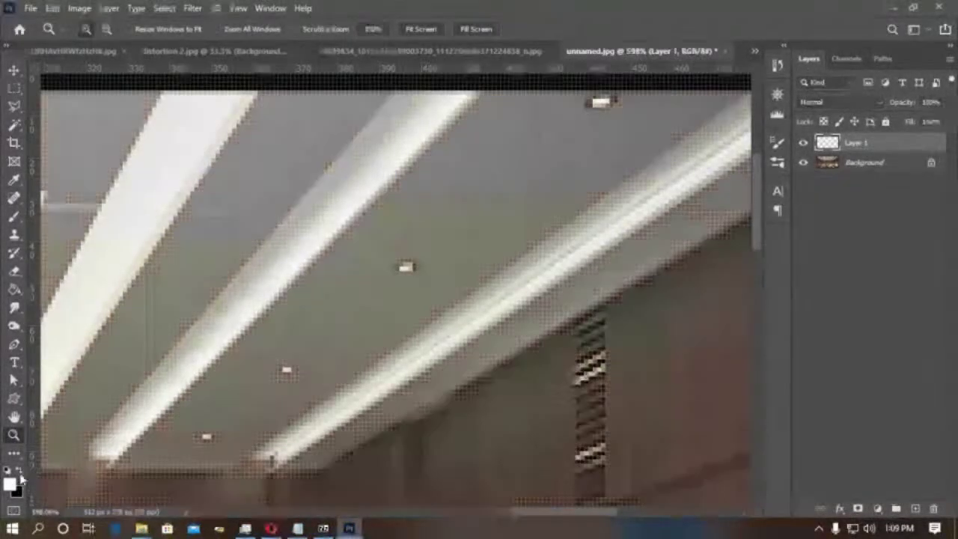
Set black as foreground and load the X-shaped Assorted brush tip.
{"action": "key", "text": "x"}
{"action": "key", "text": "b"}
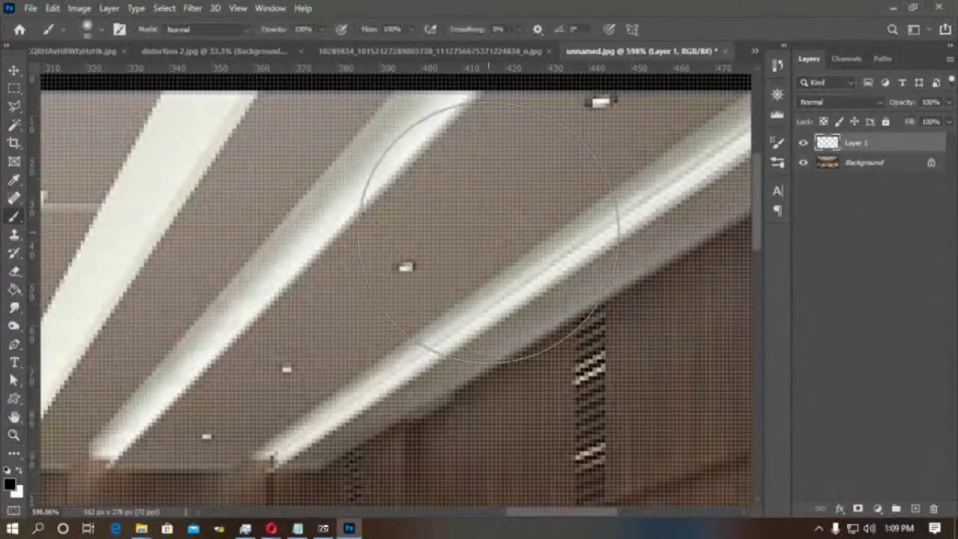
{"action": "right_click", "coordinate": [493, 237]}
{"action": "scroll", "coordinate": [591, 388], "scroll_direction": "down", "scroll_amount": 6}
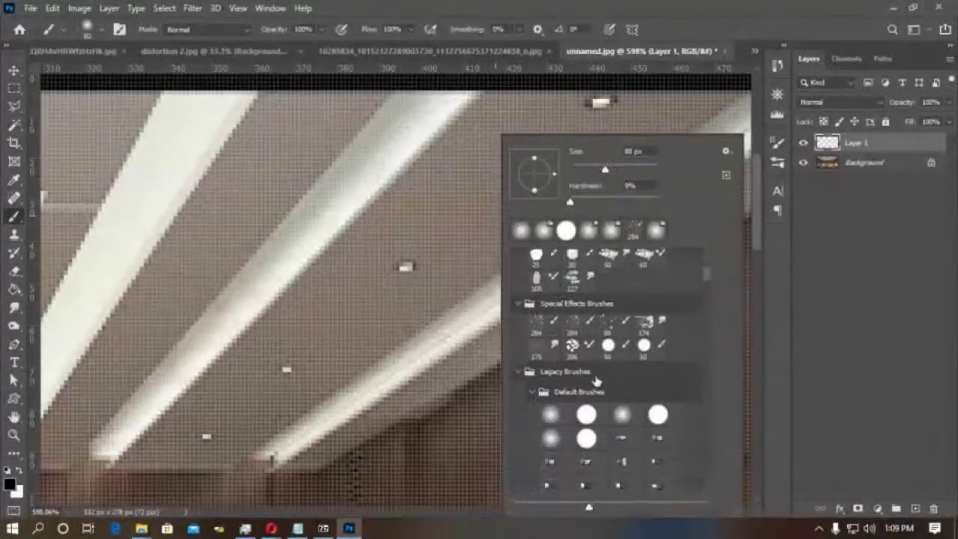
{"action": "scroll", "coordinate": [630, 436], "scroll_direction": "down", "scroll_amount": 8}
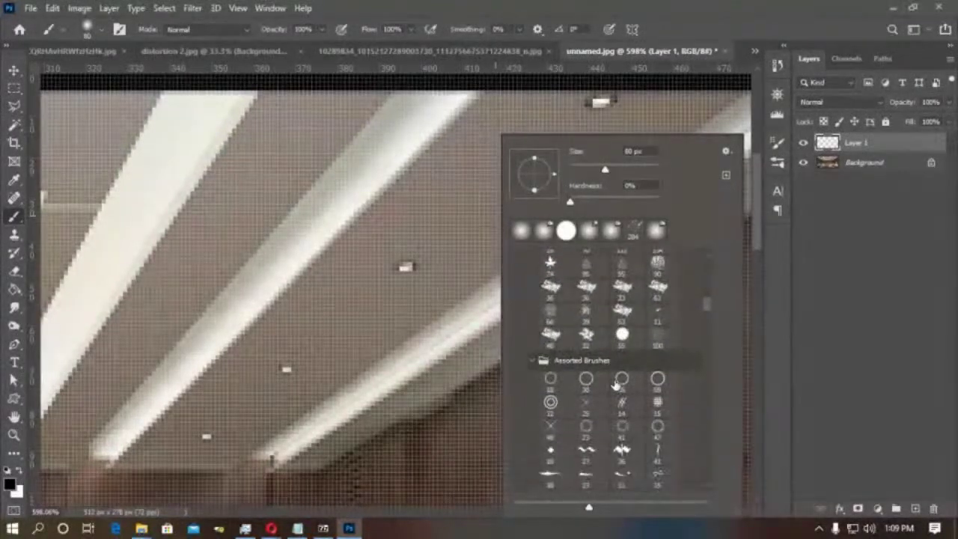
{"action": "left_click", "coordinate": [551, 428]}
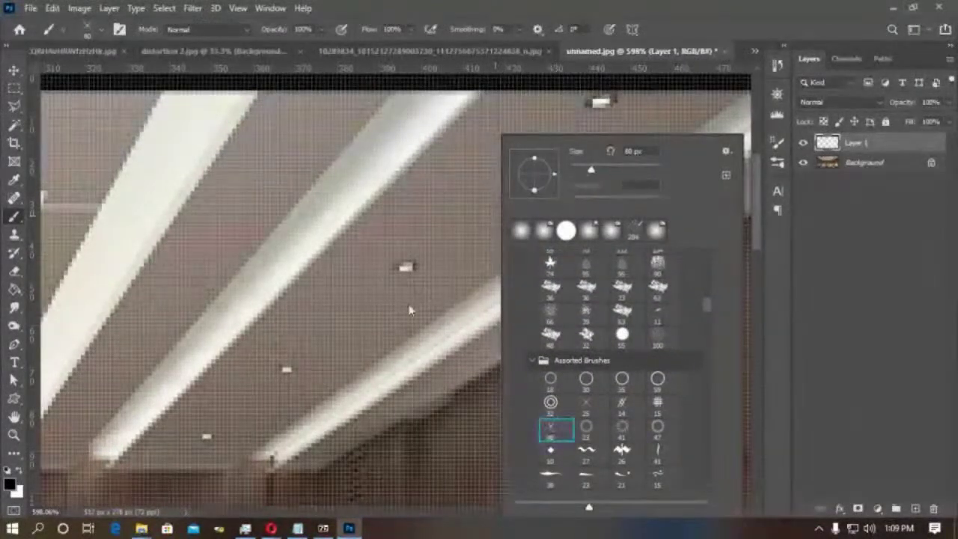
Stamp a test X on the ceiling, undo it, and dismiss the brush presets.
{"action": "left_click", "coordinate": [407, 247]}
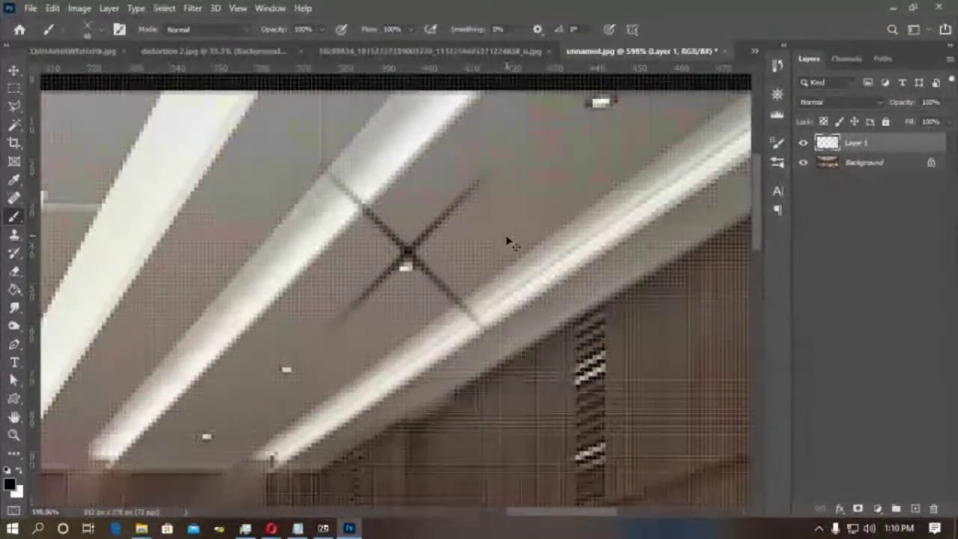
{"action": "key", "text": "ctrl+z"}
{"action": "right_click", "coordinate": [493, 217]}
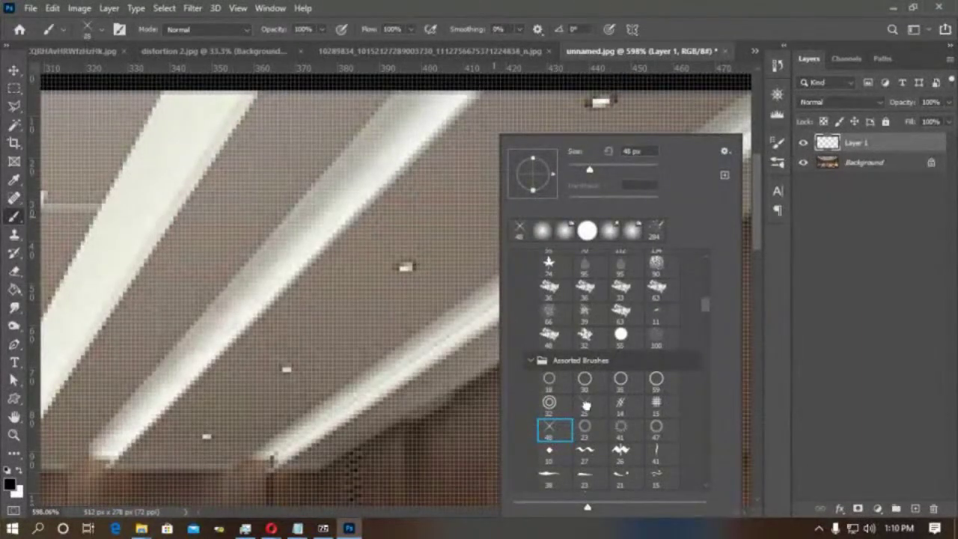
{"action": "left_click", "coordinate": [823, 321]}
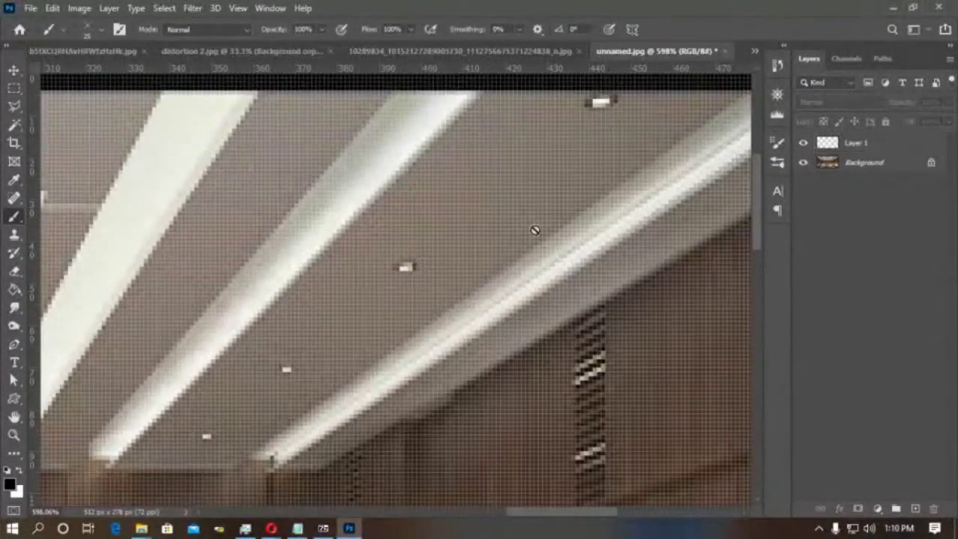
Paint white X sparkles on three ceiling lights on Layer 1.
{"action": "left_click", "coordinate": [860, 143]}
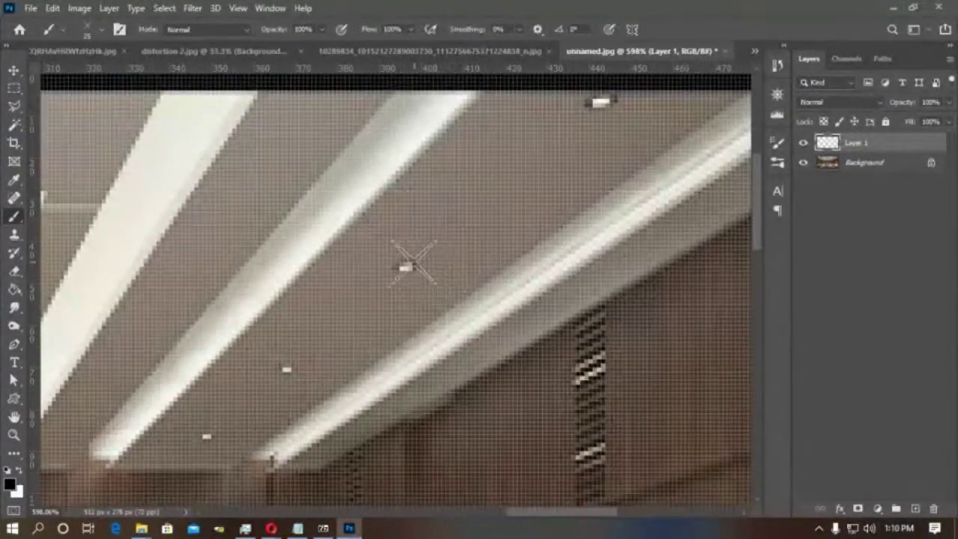
{"action": "key", "text": "x"}
{"action": "left_click", "coordinate": [407, 265]}
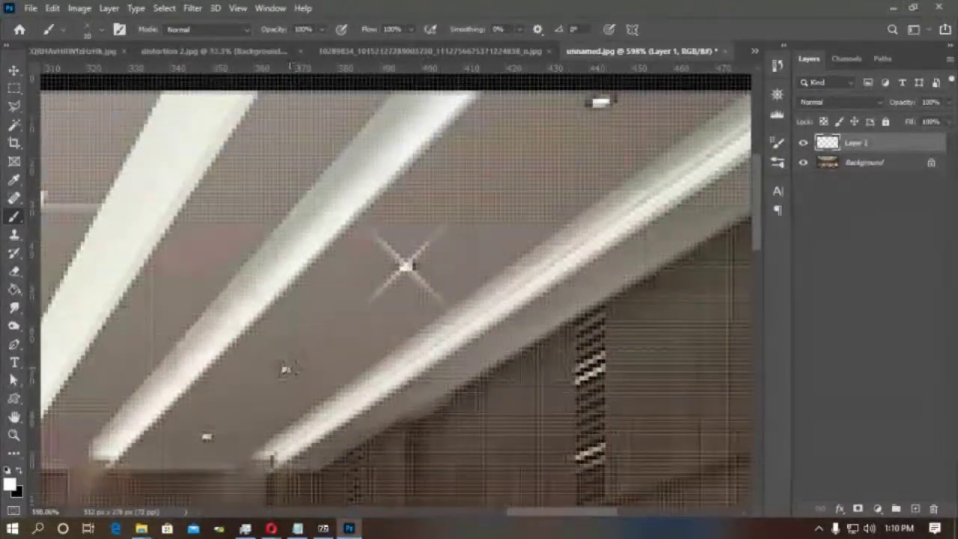
{"action": "left_click", "coordinate": [287, 368]}
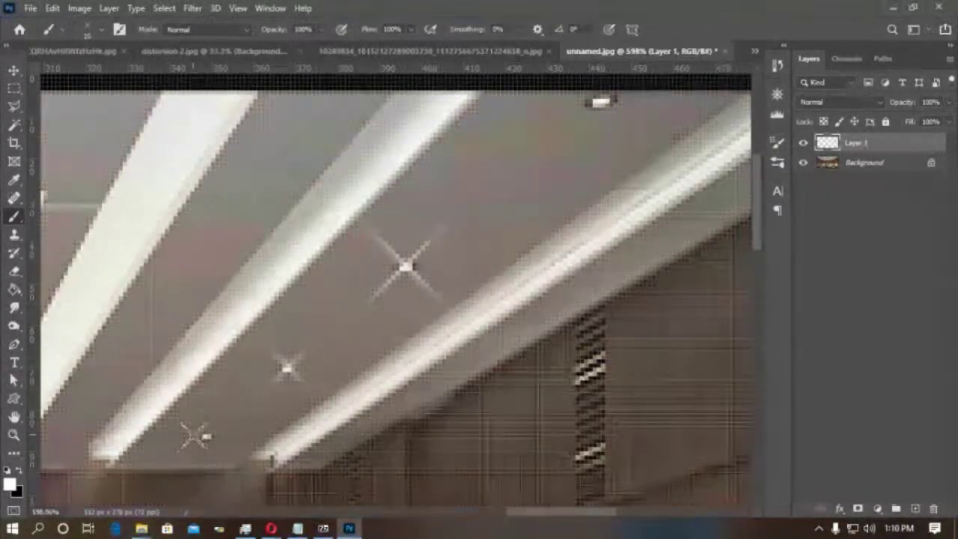
{"action": "scroll", "coordinate": [451, 253], "scroll_direction": "up", "scroll_amount": 3}
{"action": "scroll", "coordinate": [450, 253], "scroll_direction": "right", "scroll_amount": 3}
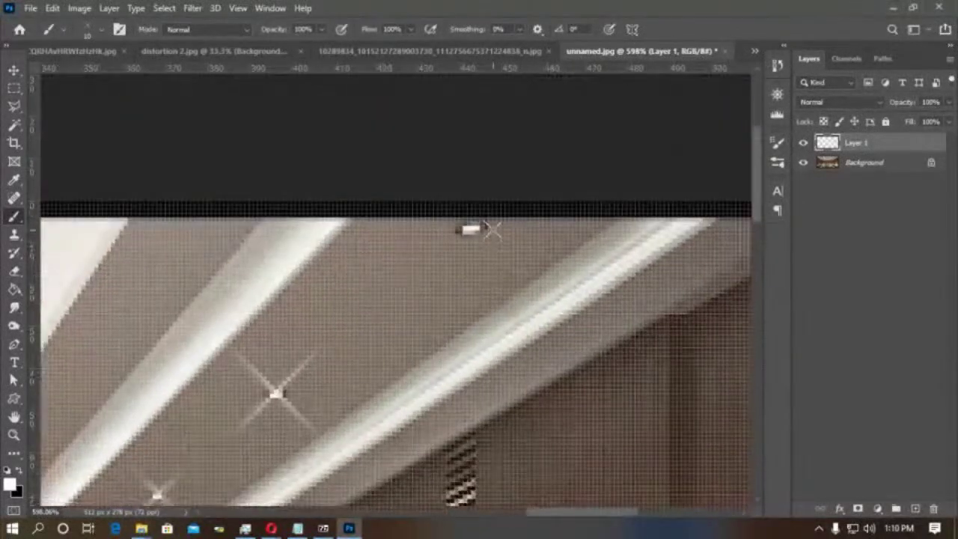
{"action": "left_click", "coordinate": [468, 227]}
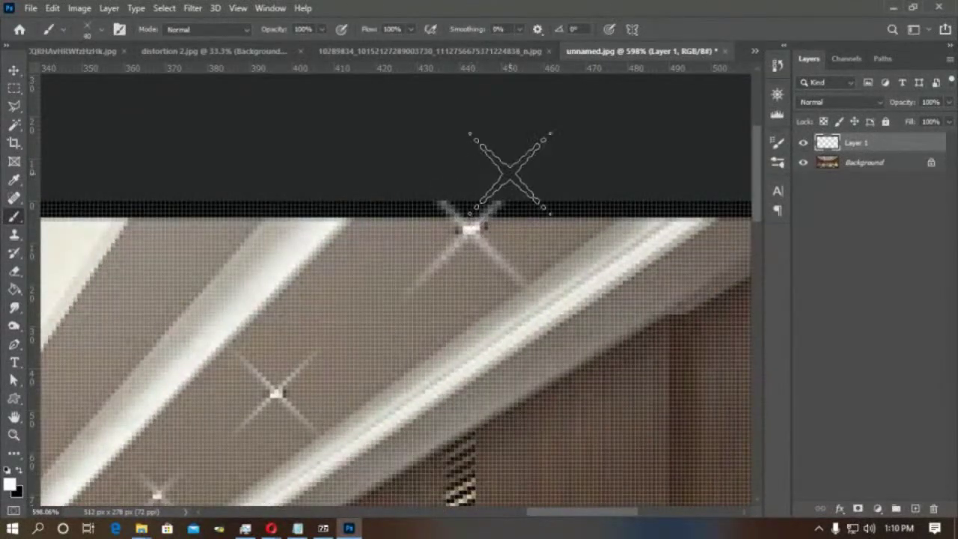
Zoom out to the whole room and add a new empty Layer 2.
{"action": "scroll", "coordinate": [508, 172], "scroll_direction": "down", "scroll_amount": 1}
{"action": "scroll", "coordinate": [508, 173], "scroll_direction": "left", "scroll_amount": 1}
{"action": "key", "text": "ctrl+0"}
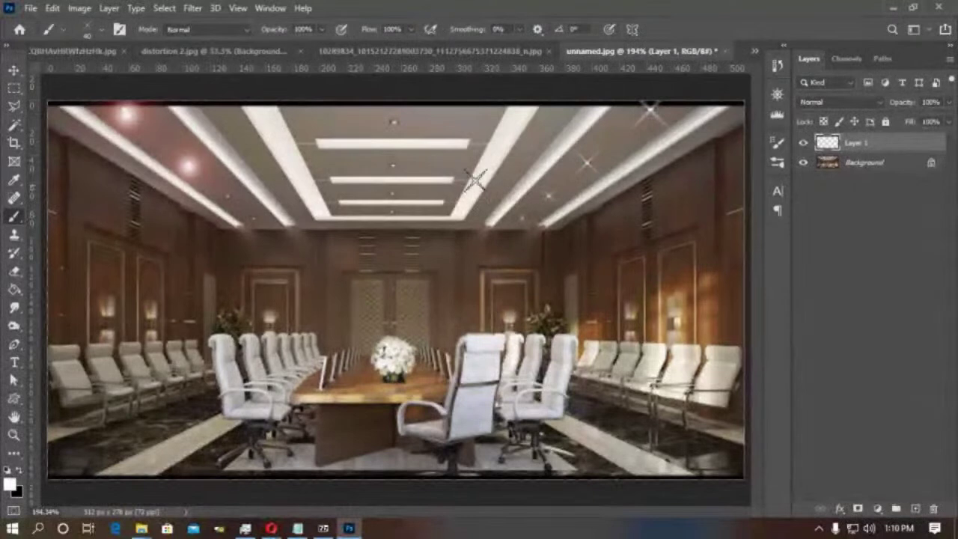
{"action": "left_click", "coordinate": [915, 509]}
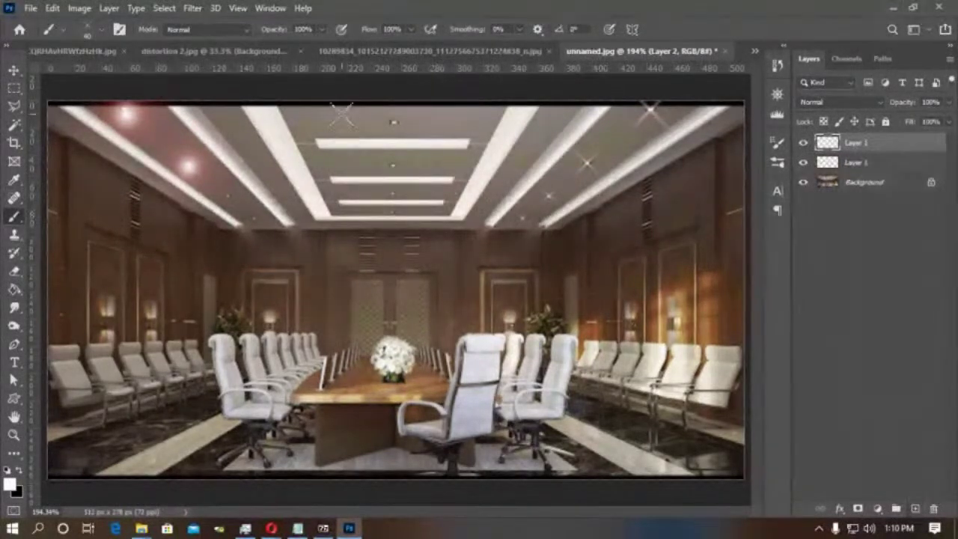
Try applying Filter > Render > Lighting Effects to the empty layer.
{"action": "left_click", "coordinate": [193, 7]}
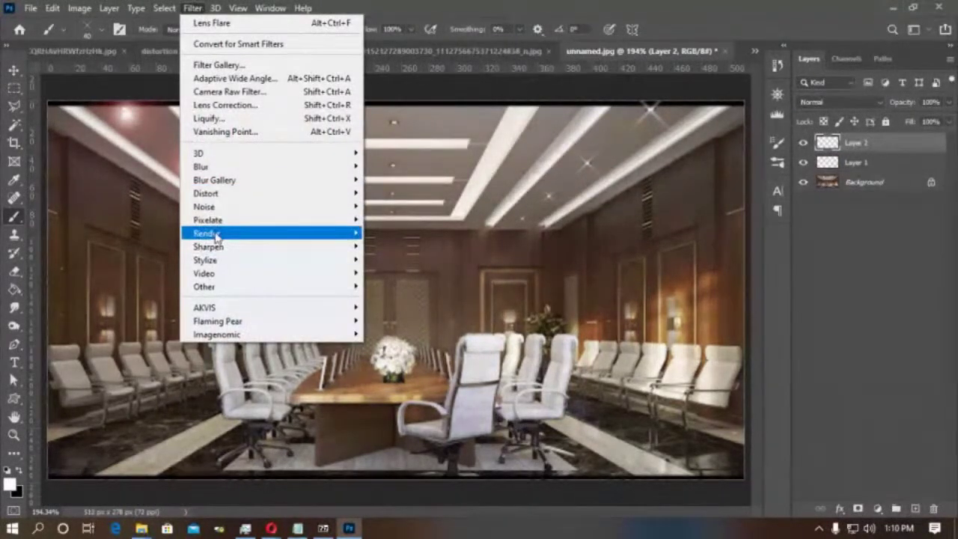
{"action": "mouse_move", "coordinate": [238, 234]}
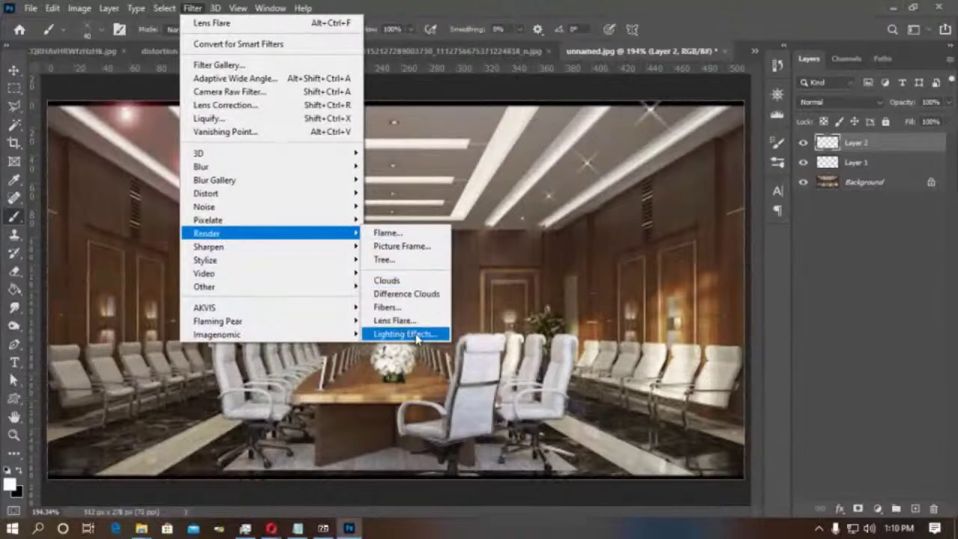
{"action": "left_click", "coordinate": [798, 289]}
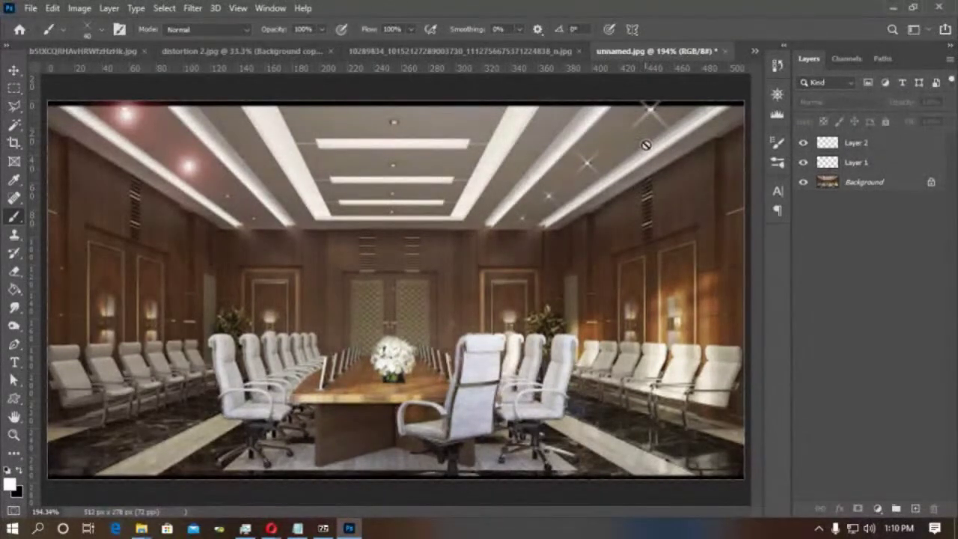
Toggle layer visibility, add Layer 3 above Layer 1, and hide the sparkle layer.
{"action": "left_click_drag", "start_coordinate": [804, 162], "coordinate": [805, 145]}
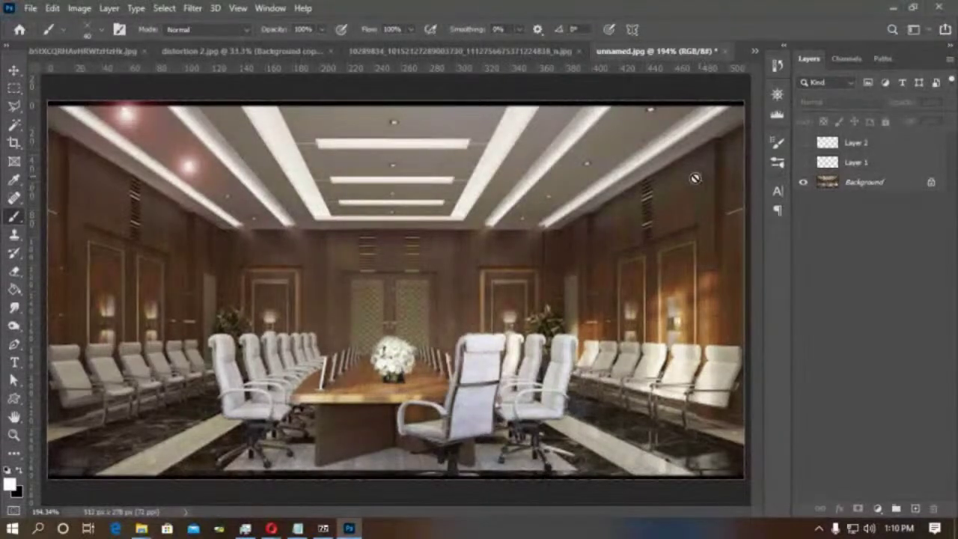
{"action": "left_click", "coordinate": [805, 163]}
{"action": "left_click", "coordinate": [857, 162]}
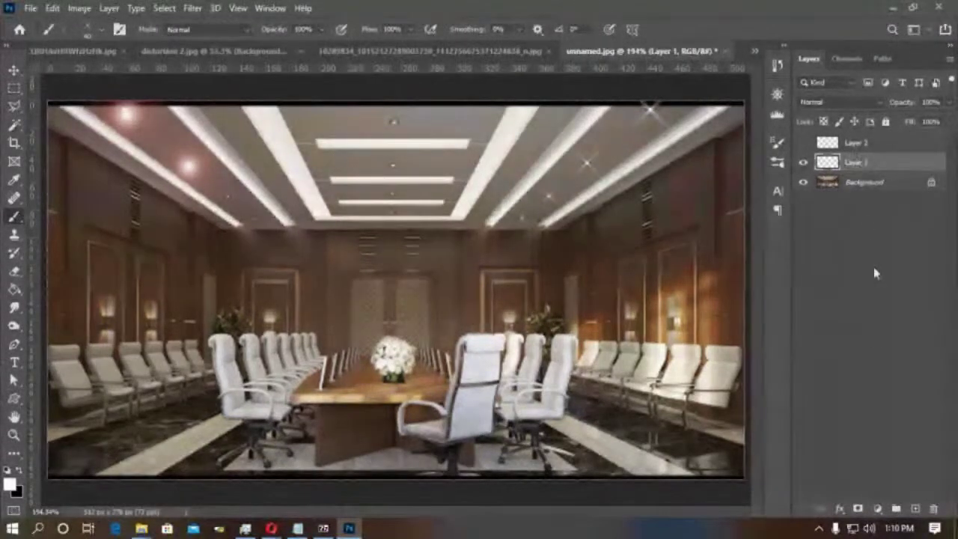
{"action": "left_click", "coordinate": [915, 509]}
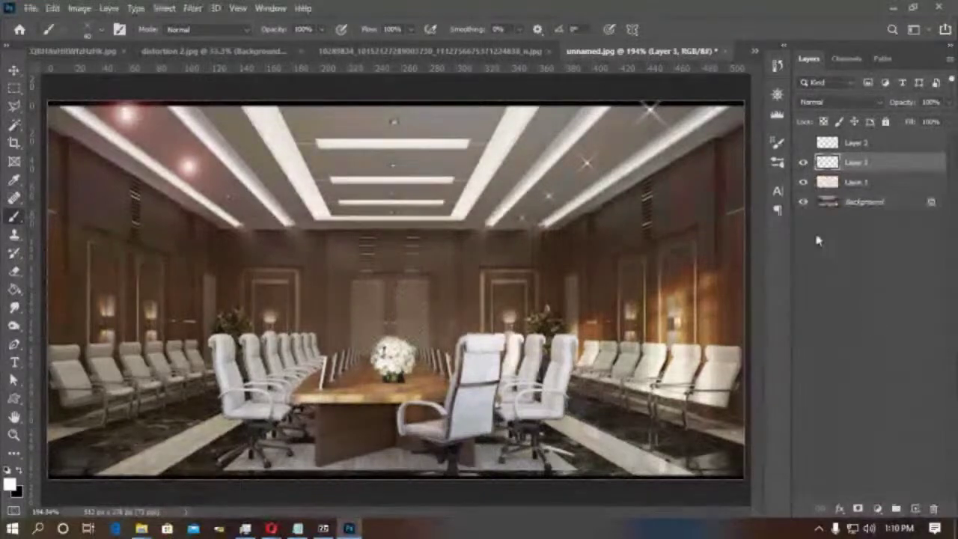
{"action": "left_click", "coordinate": [804, 181]}
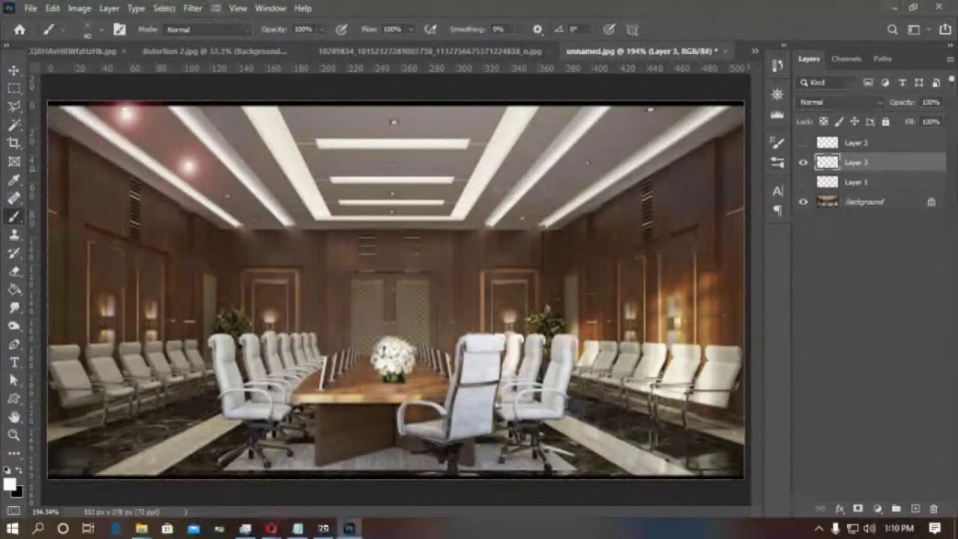
Hide the Background and paint-bucket fill Layer 3 with solid black.
{"action": "left_click", "coordinate": [803, 202]}
{"action": "left_click", "coordinate": [19, 470]}
{"action": "key", "text": "g"}
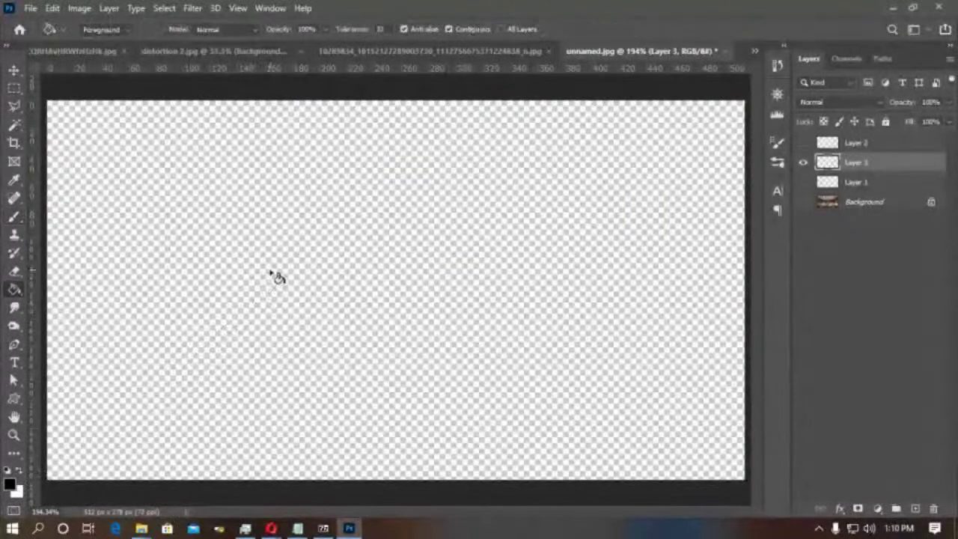
{"action": "left_click", "coordinate": [274, 279]}
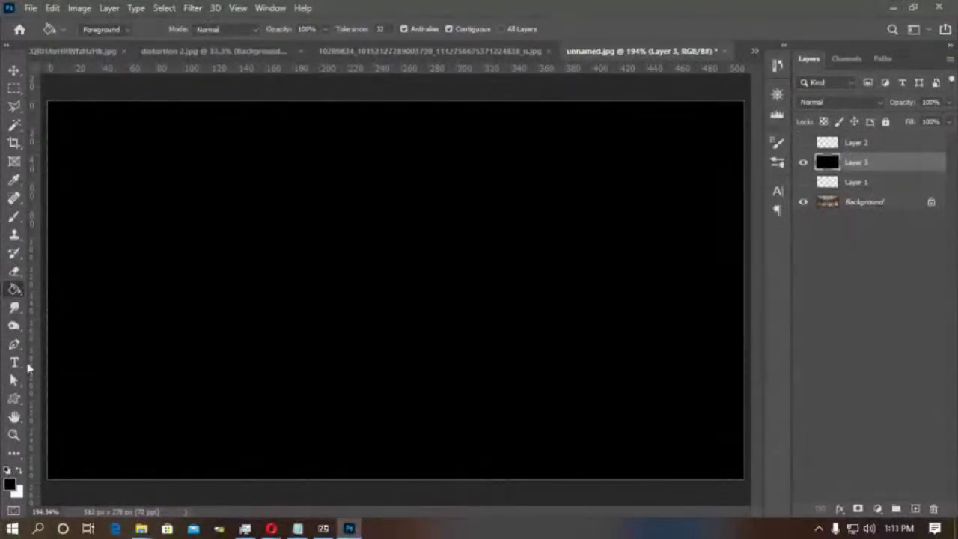
Open Filter > Render > Lighting Effects on the black layer.
{"action": "left_click", "coordinate": [193, 9]}
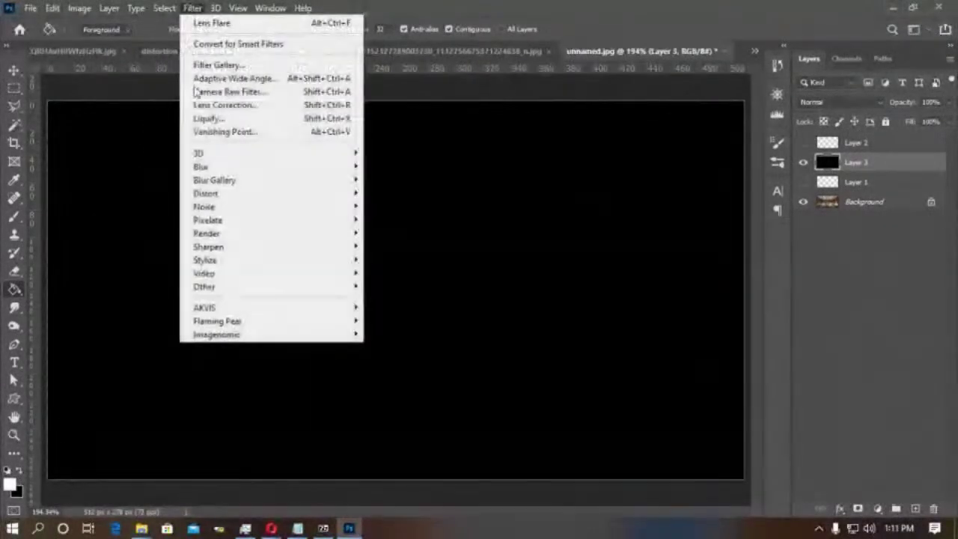
{"action": "mouse_move", "coordinate": [233, 237]}
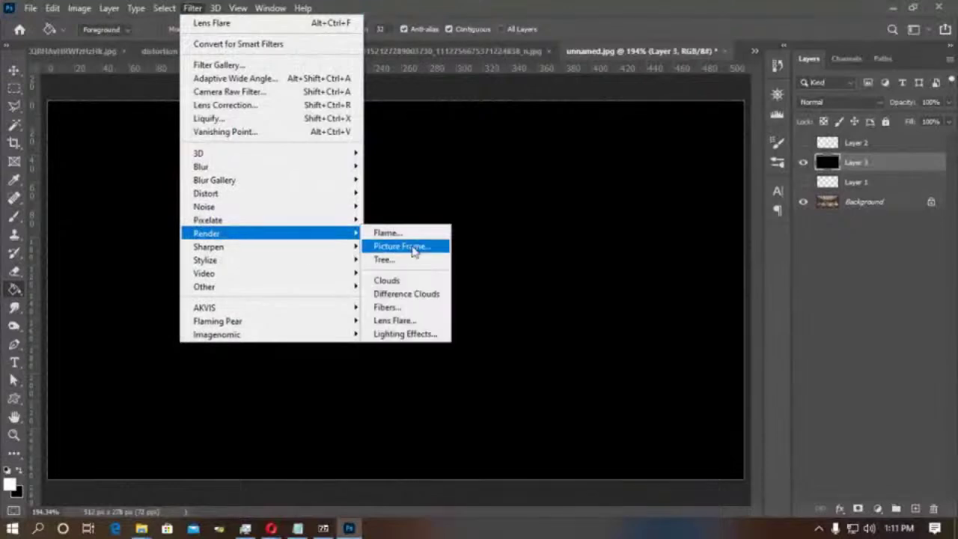
{"action": "left_click", "coordinate": [408, 333]}
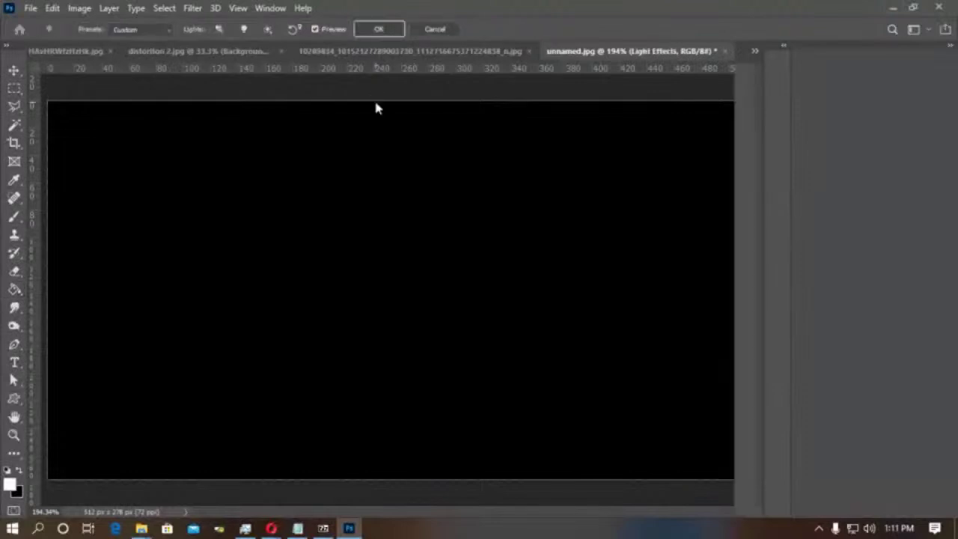
Move, narrow and rotate the default spotlight upright.
{"action": "left_click_drag", "start_coordinate": [553, 116], "coordinate": [446, 133]}
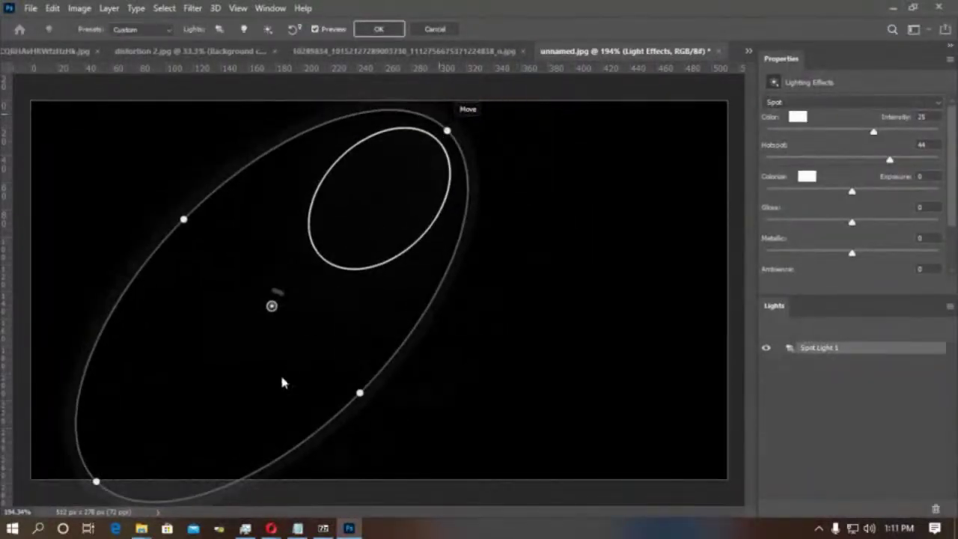
{"action": "left_click_drag", "start_coordinate": [99, 485], "coordinate": [229, 509]}
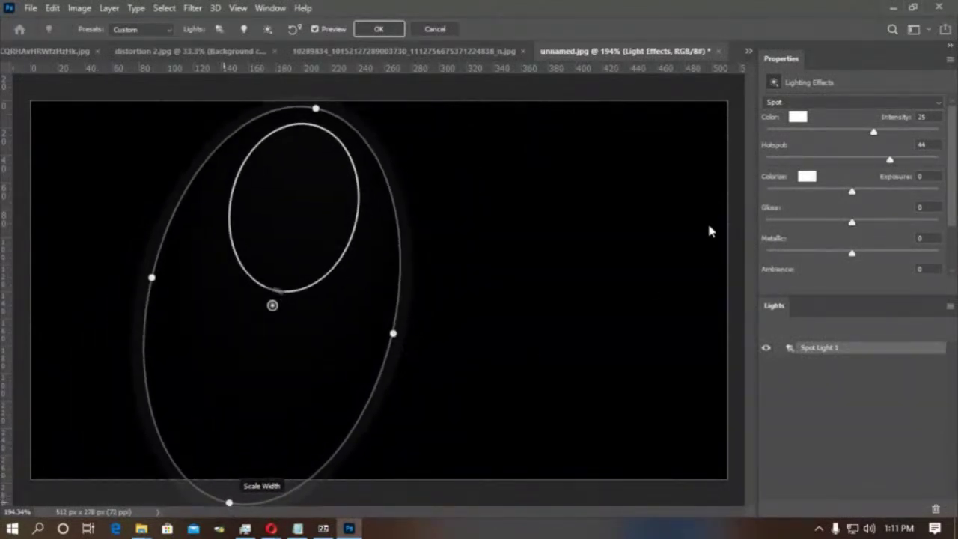
{"action": "left_click_drag", "start_coordinate": [394, 337], "coordinate": [463, 317]}
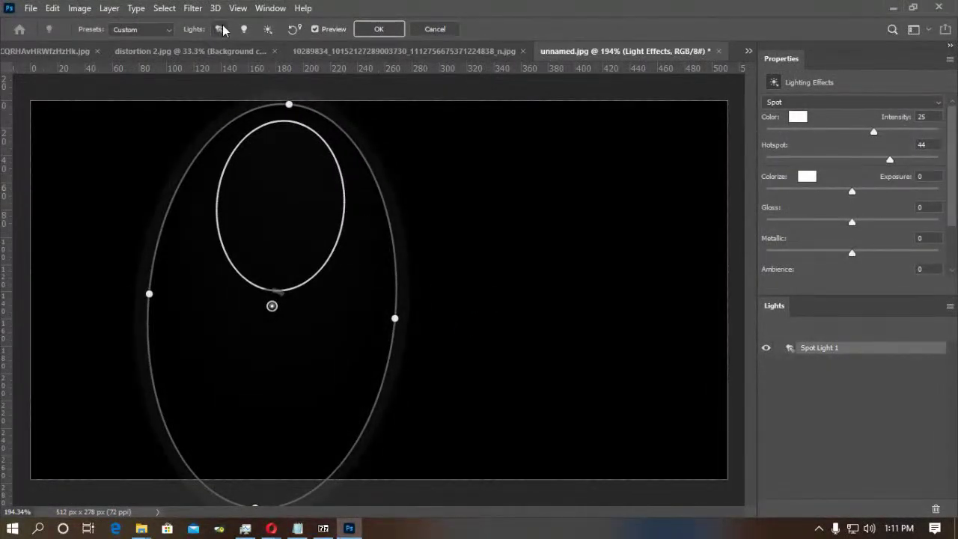
Try the Flood Light preset, move it lower, then cancel Lighting Effects.
{"action": "left_click", "coordinate": [166, 33]}
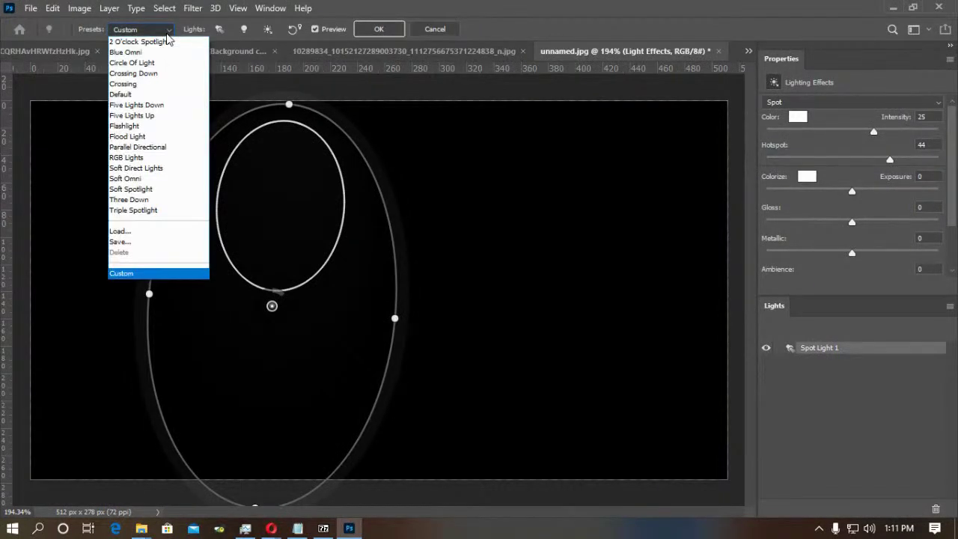
{"action": "left_click", "coordinate": [137, 140]}
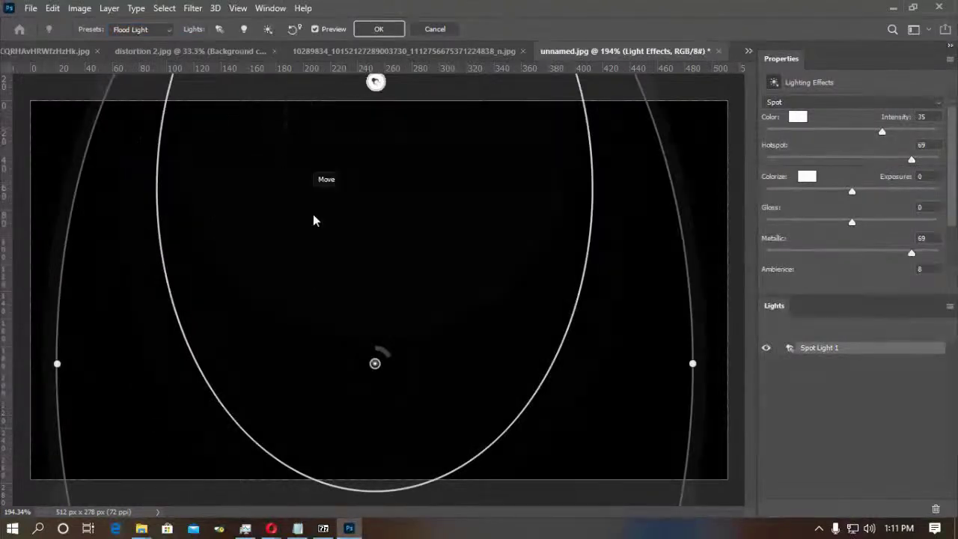
{"action": "left_click_drag", "start_coordinate": [376, 222], "coordinate": [375, 248]}
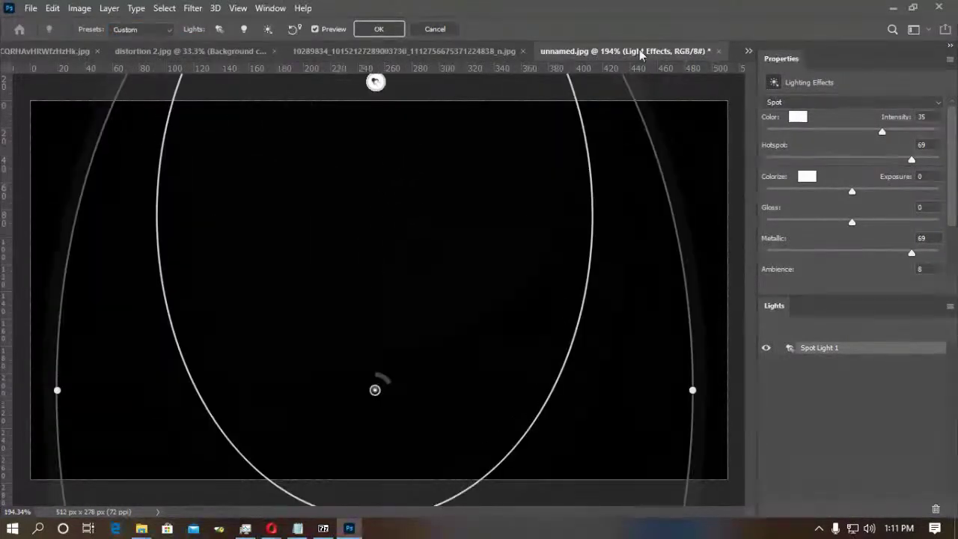
{"action": "left_click", "coordinate": [445, 33]}
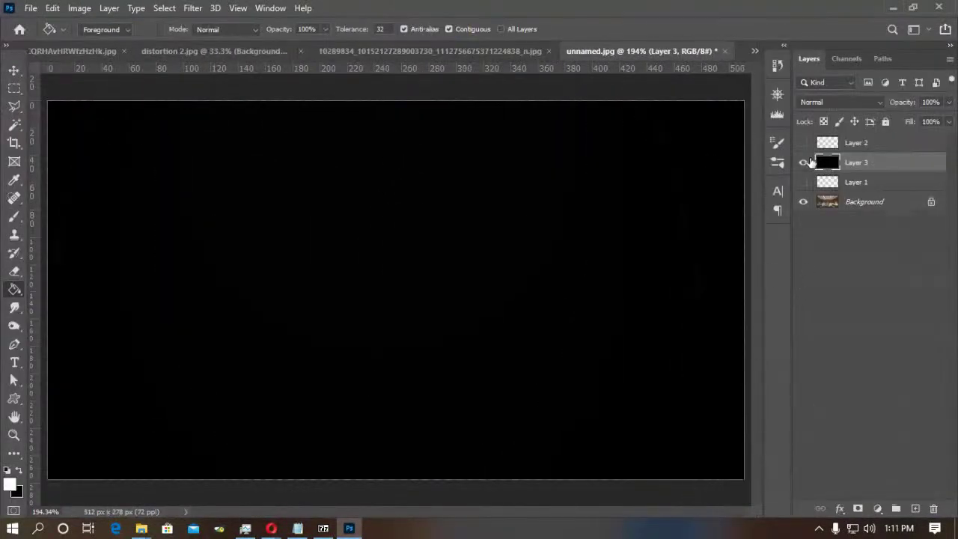
Hide Layer 3, add Layer 4, and dismiss the empty-selection error from Lighting Effects.
{"action": "left_click", "coordinate": [804, 163]}
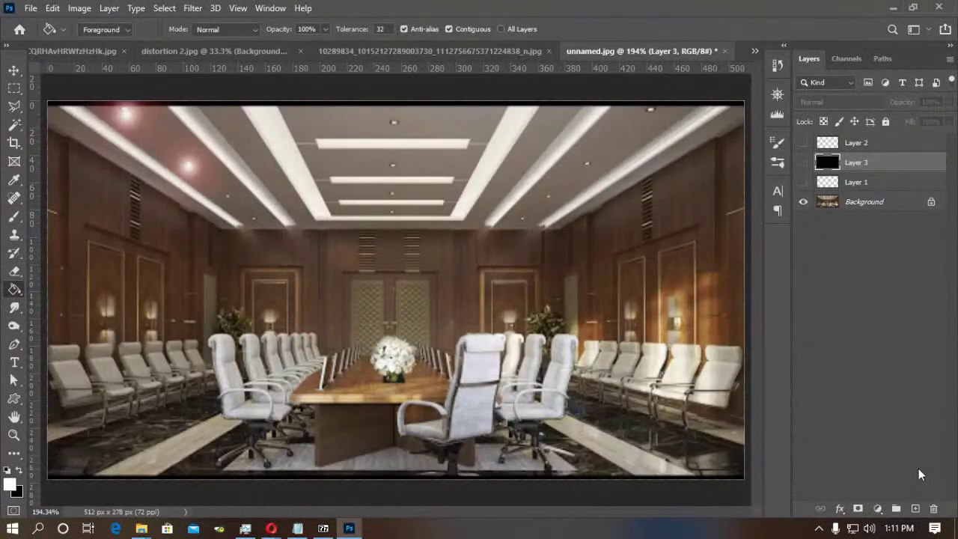
{"action": "left_click", "coordinate": [914, 509]}
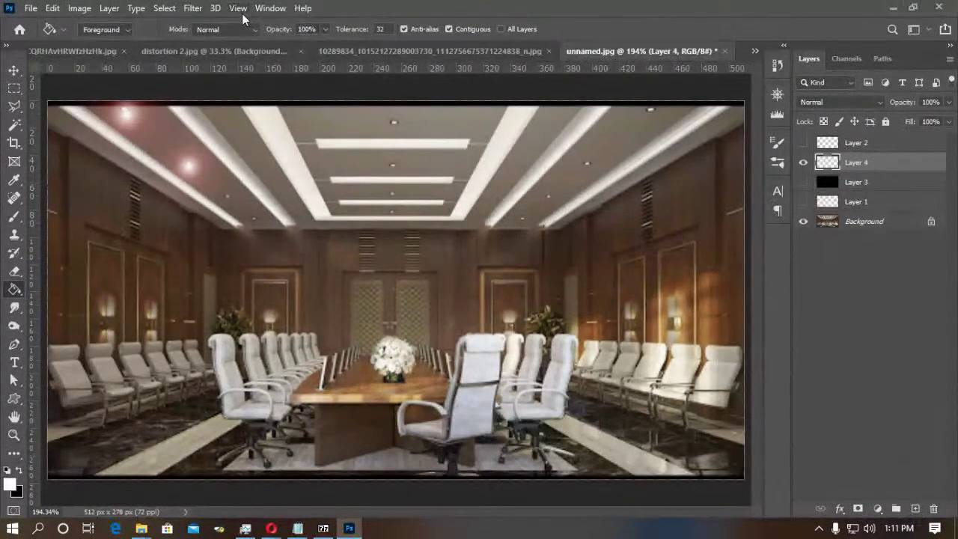
{"action": "left_click", "coordinate": [192, 7]}
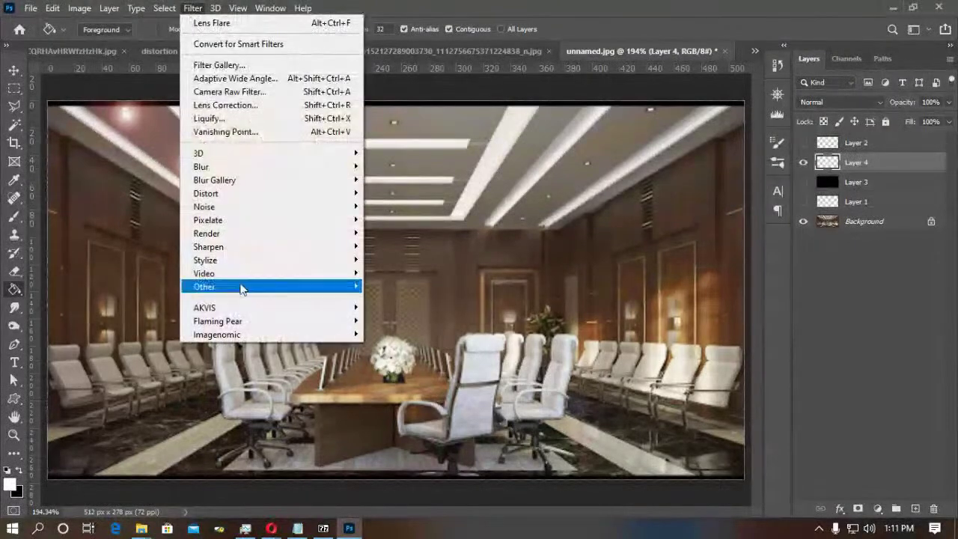
{"action": "mouse_move", "coordinate": [224, 238]}
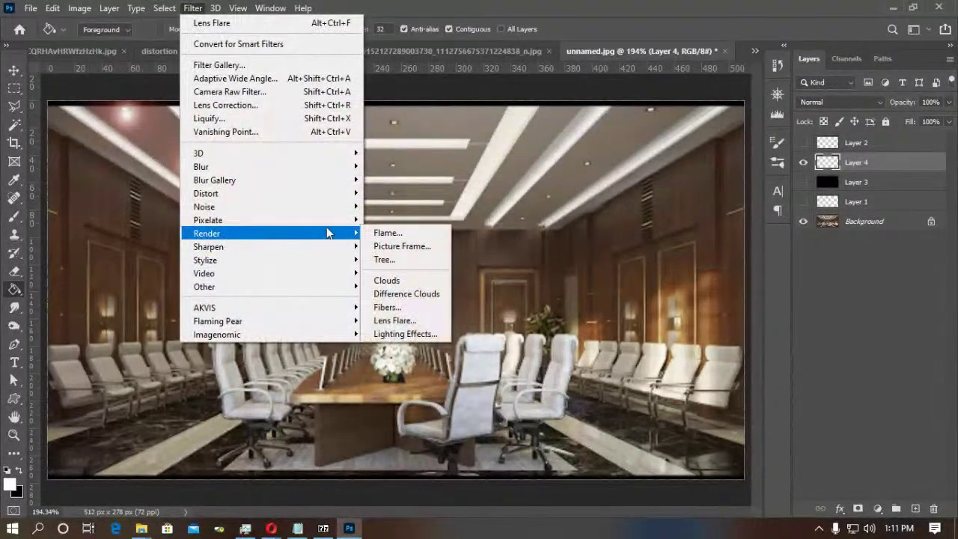
{"action": "left_click", "coordinate": [393, 331]}
{"action": "left_click", "coordinate": [468, 206]}
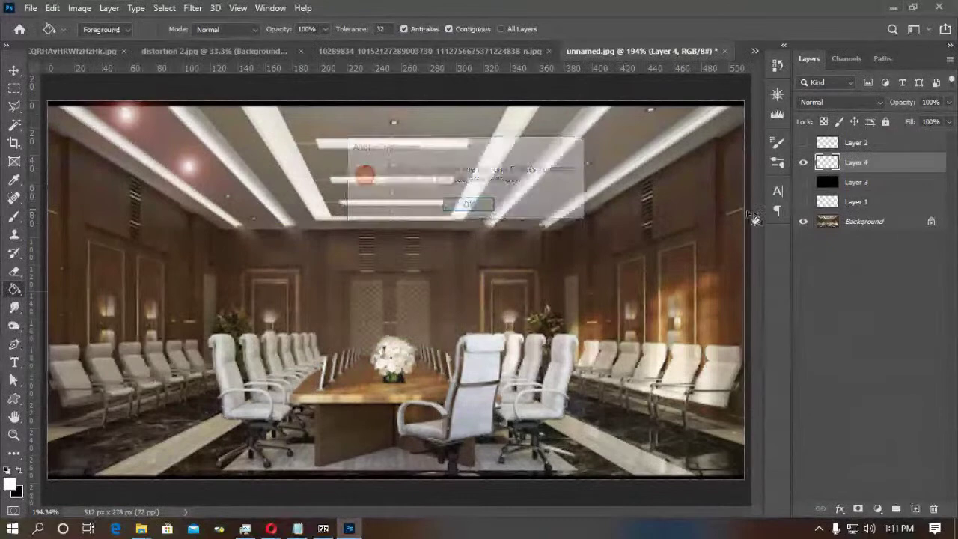
Duplicate the Background layer and open Lighting Effects on the copy.
{"action": "left_click", "coordinate": [858, 224]}
{"action": "left_click_drag", "start_coordinate": [858, 224], "coordinate": [914, 508]}
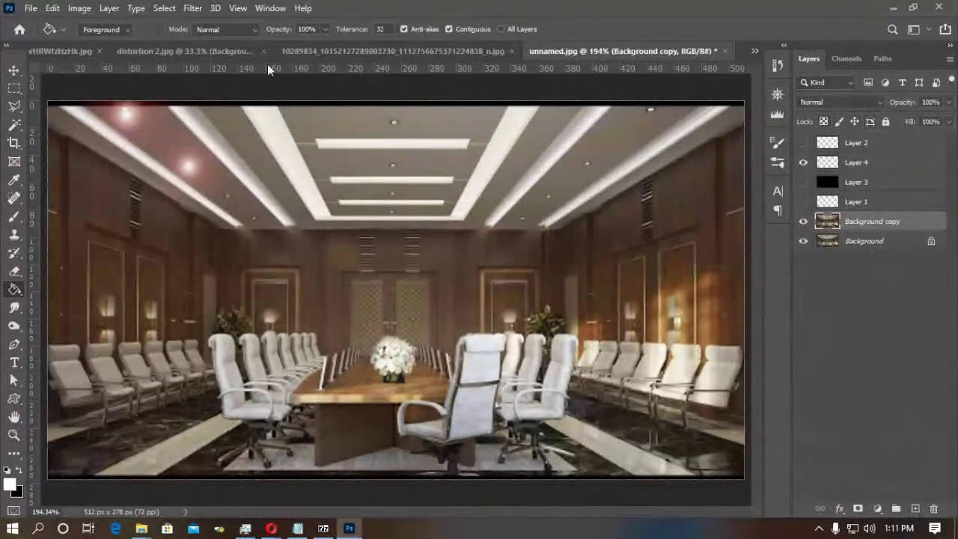
{"action": "left_click", "coordinate": [194, 8]}
{"action": "mouse_move", "coordinate": [215, 234]}
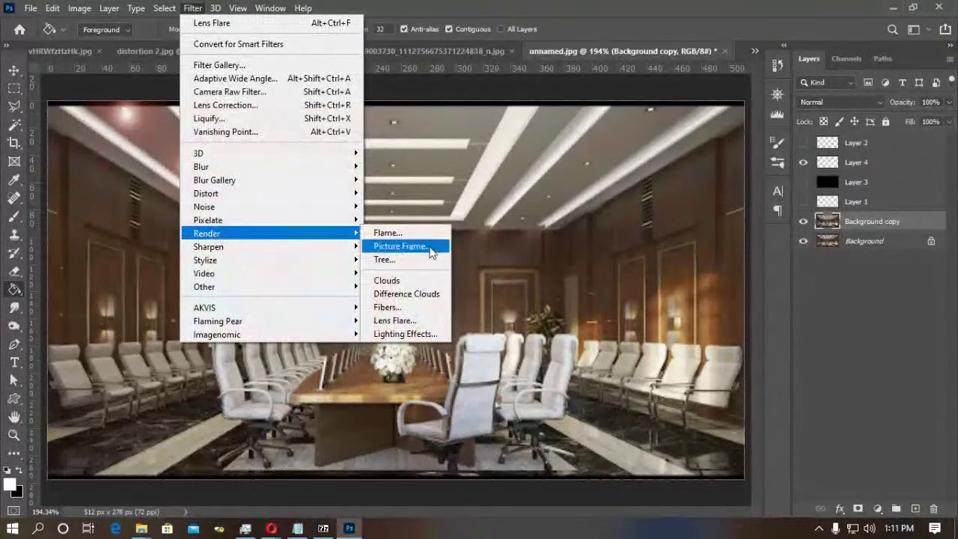
{"action": "left_click", "coordinate": [422, 334]}
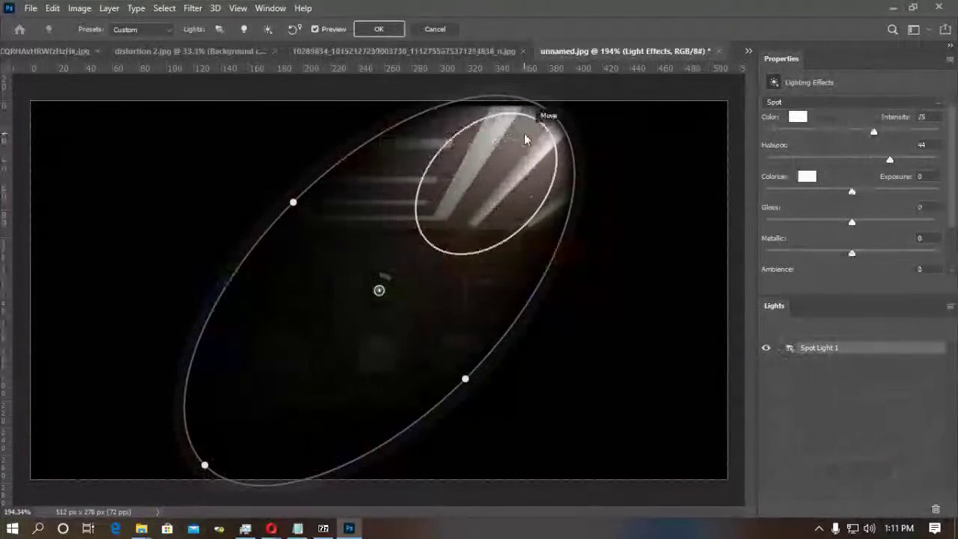
Position the first spotlight on the central ceiling panels with Hotspot -12 and Gloss 44.
{"action": "left_click_drag", "start_coordinate": [553, 117], "coordinate": [383, 114]}
{"action": "left_click_drag", "start_coordinate": [502, 293], "coordinate": [485, 297]}
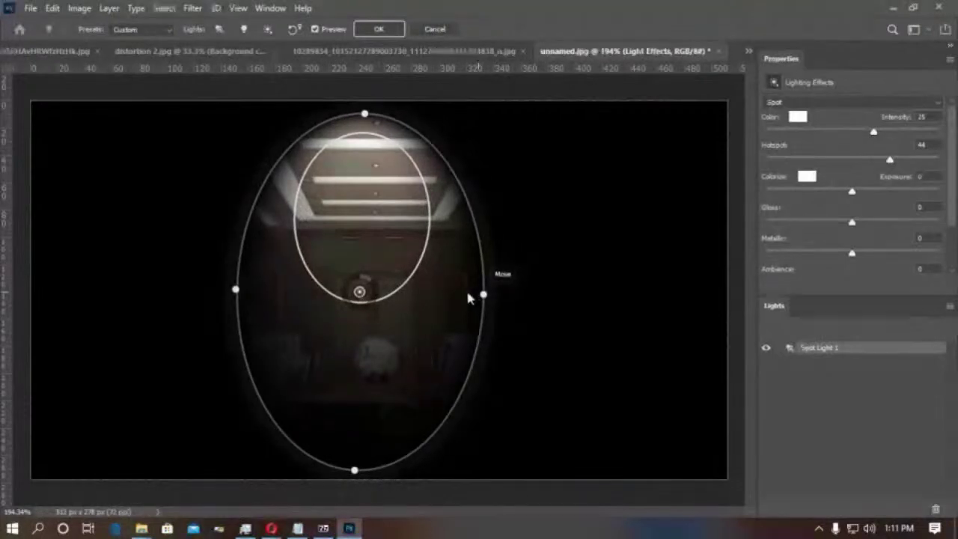
{"action": "left_click_drag", "start_coordinate": [242, 294], "coordinate": [274, 297]}
{"action": "left_click_drag", "start_coordinate": [360, 116], "coordinate": [361, 142]}
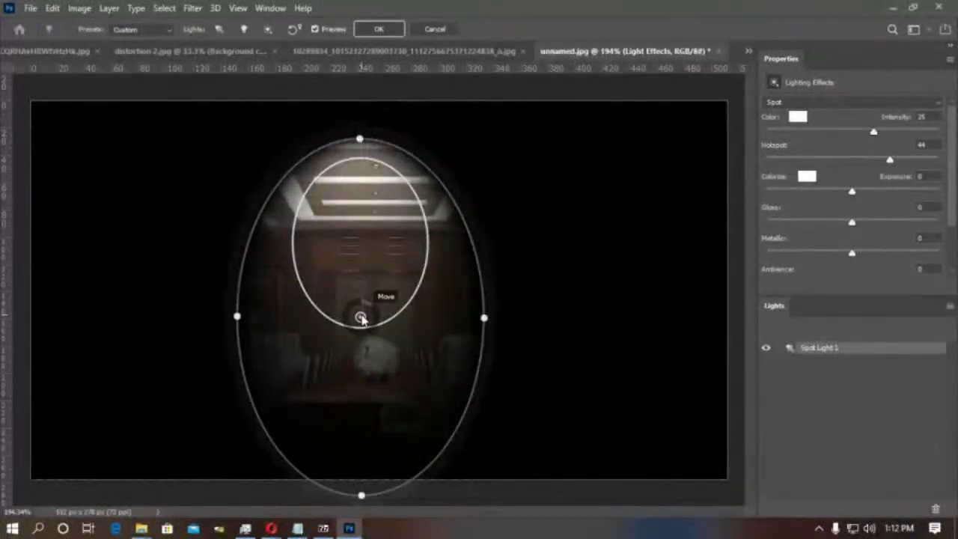
{"action": "left_click_drag", "start_coordinate": [360, 318], "coordinate": [361, 302]}
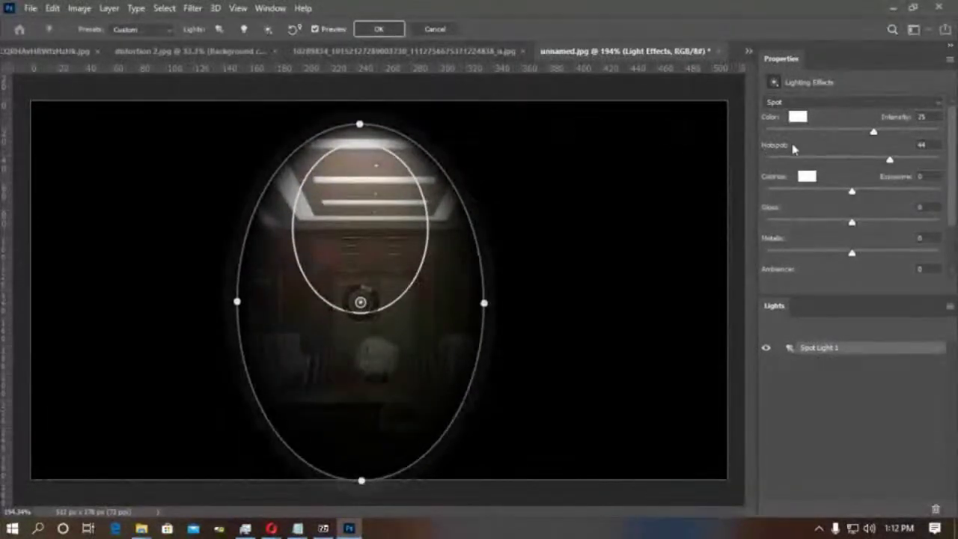
{"action": "left_click_drag", "start_coordinate": [889, 160], "coordinate": [846, 166]}
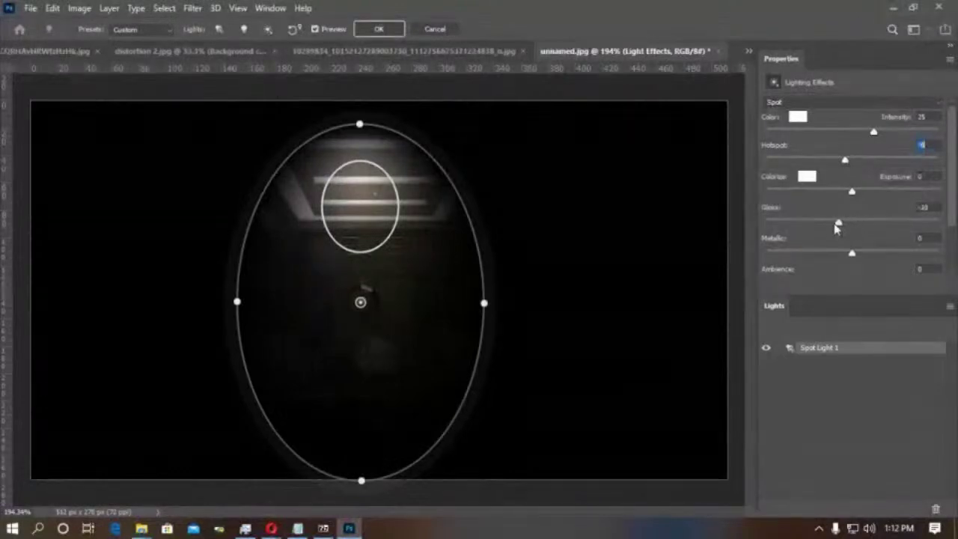
{"action": "mouse_move", "coordinate": [900, 223]}
{"action": "left_mouse_down"}
{"action": "mouse_move", "coordinate": [787, 221]}
{"action": "mouse_move", "coordinate": [890, 220]}
{"action": "left_mouse_up"}
{"action": "left_click", "coordinate": [950, 306]}
{"action": "left_click", "coordinate": [799, 350]}
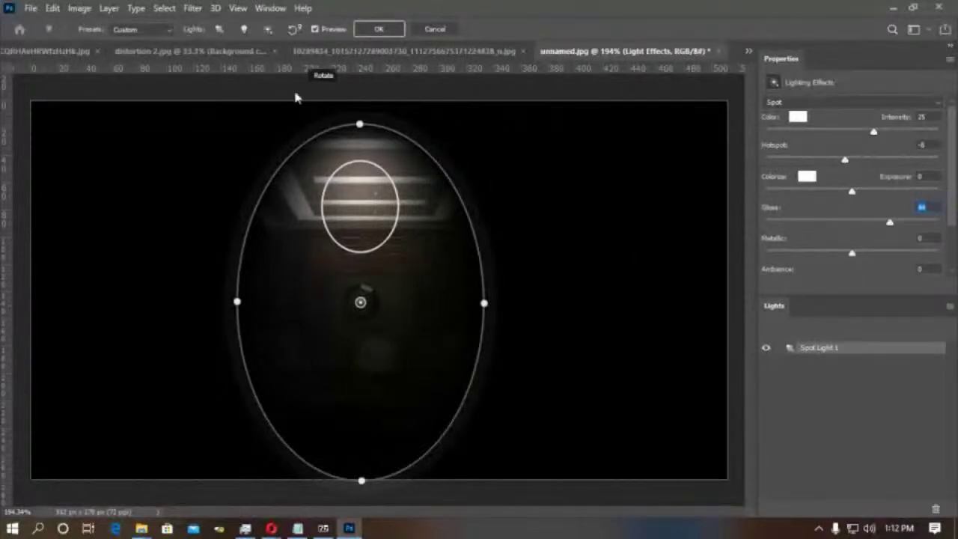
Add a second spot light to the right of the first and apply the effect.
{"action": "left_click", "coordinate": [244, 30]}
{"action": "left_click_drag", "start_coordinate": [553, 116], "coordinate": [384, 103]}
{"action": "left_click_drag", "start_coordinate": [380, 289], "coordinate": [457, 230]}
{"action": "left_click_drag", "start_coordinate": [454, 304], "coordinate": [575, 330]}
{"action": "left_click_drag", "start_coordinate": [693, 333], "coordinate": [681, 325]}
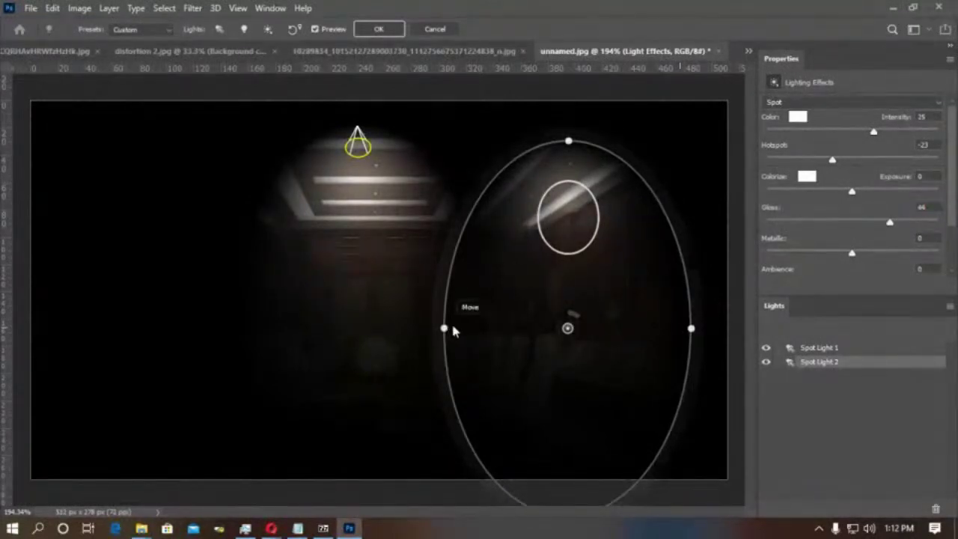
{"action": "left_click_drag", "start_coordinate": [453, 329], "coordinate": [458, 331]}
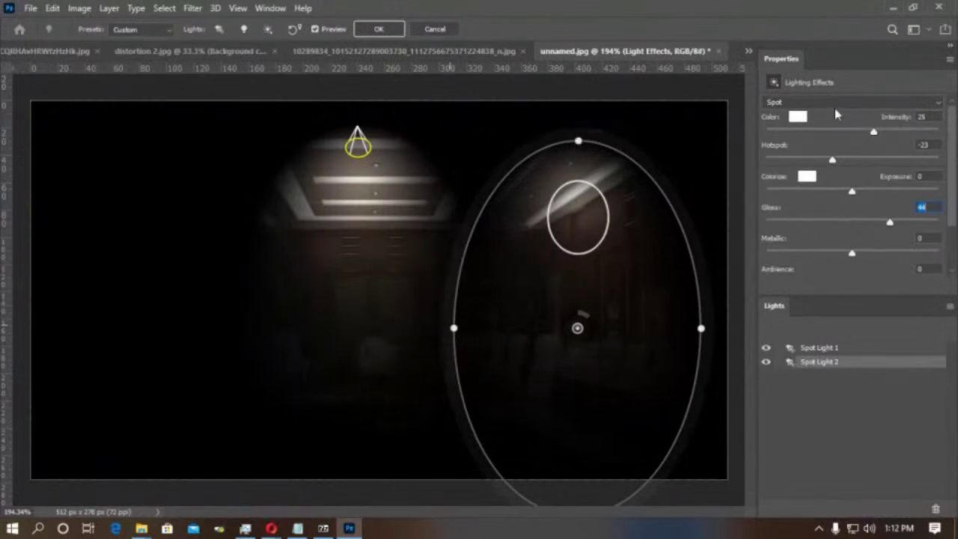
{"action": "left_click", "coordinate": [380, 29]}
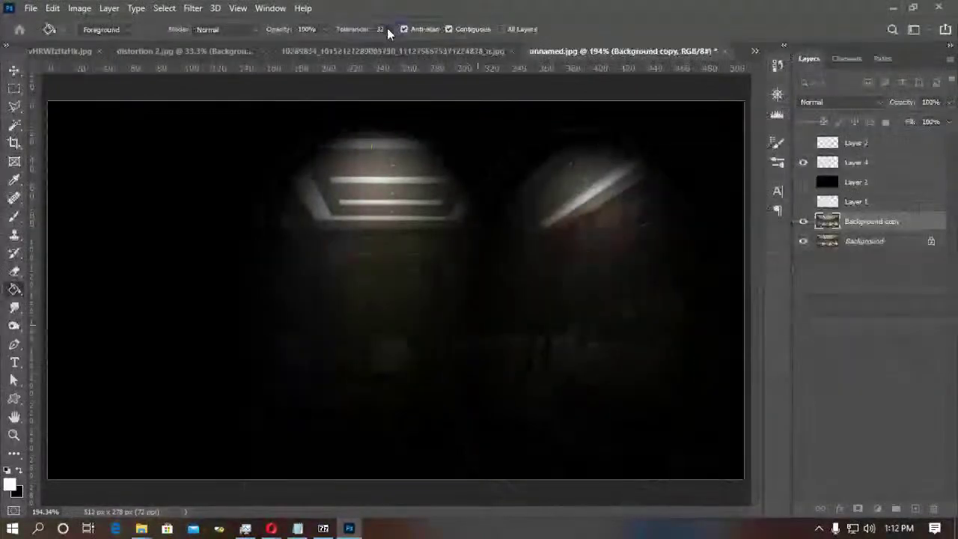
Compare the Background copy and try Darken, Lighten and Screen blend modes.
{"action": "left_click", "coordinate": [847, 244]}
{"action": "left_click", "coordinate": [803, 221]}
{"action": "left_click", "coordinate": [803, 222]}
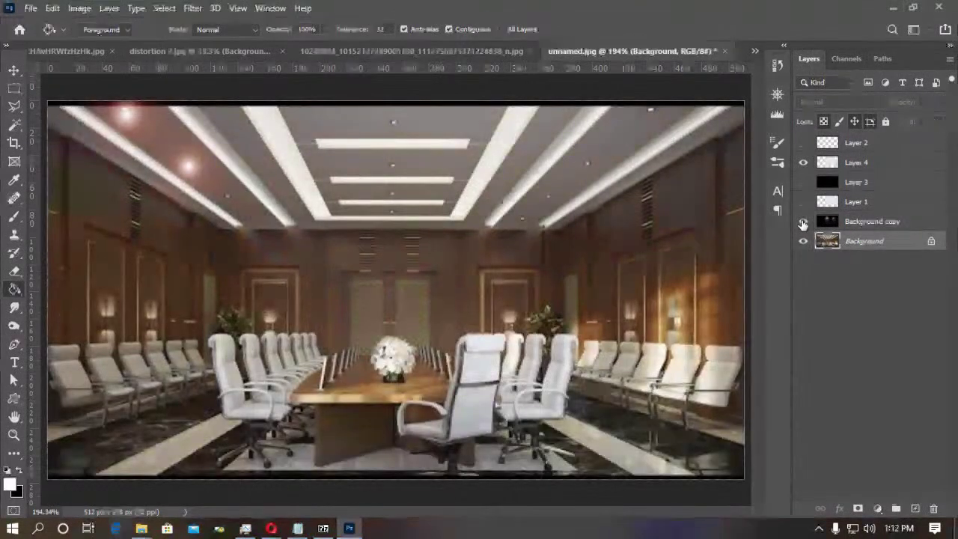
{"action": "left_click", "coordinate": [846, 223]}
{"action": "left_click", "coordinate": [851, 105]}
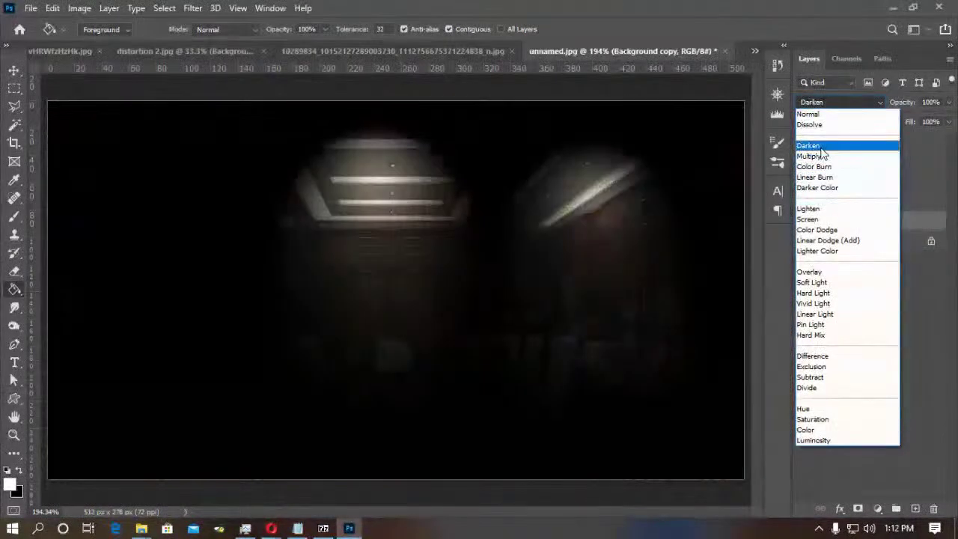
{"action": "left_click", "coordinate": [822, 152]}
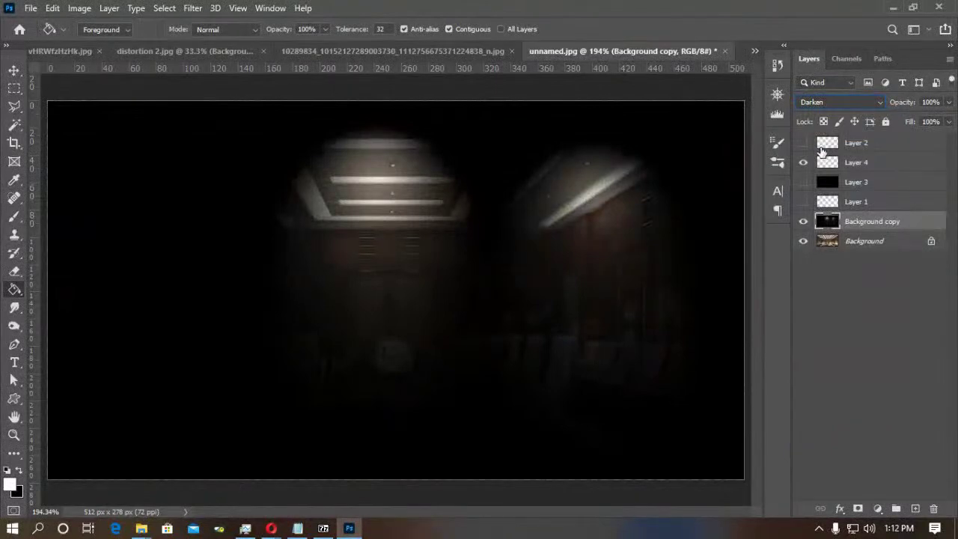
{"action": "key", "text": "Down"}
{"action": "key", "text": "Down"}
{"action": "key", "text": "Down"}
{"action": "key", "text": "Down"}
{"action": "key", "text": "Down"}
{"action": "key", "text": "Down"}
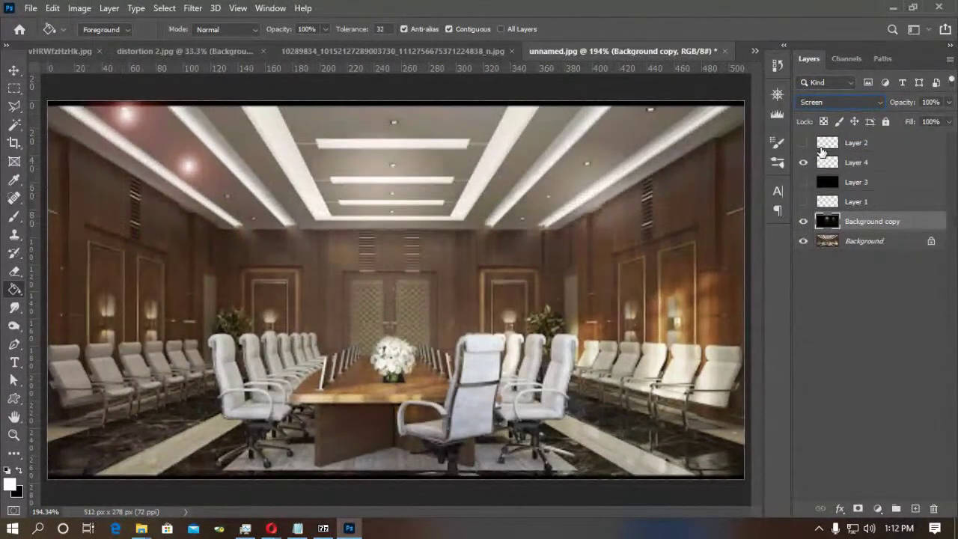
{"action": "key", "text": "Down"}
{"action": "key", "text": "Down"}
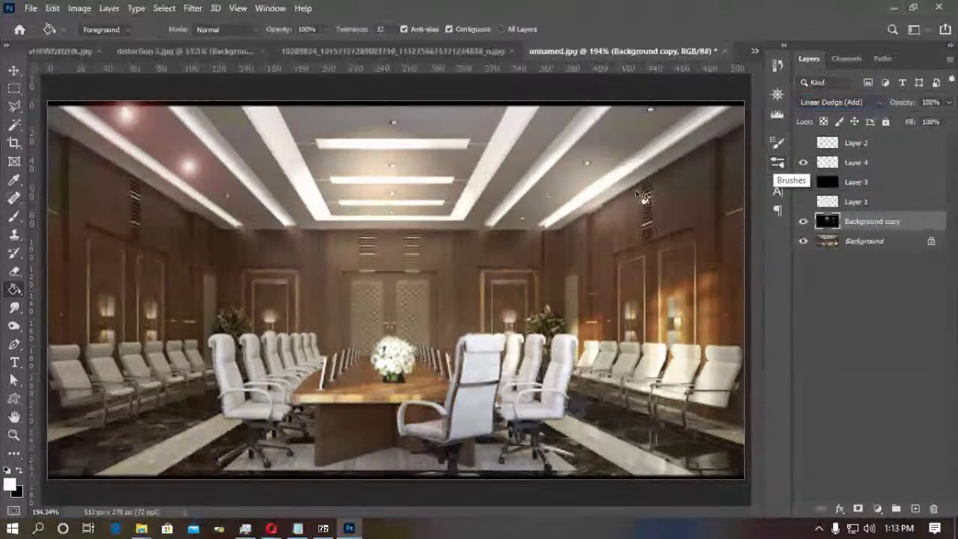
Test offsetting the light layer, undo it, keep Linear Dodge (Add), and hide Background copy.
{"action": "left_click", "coordinate": [14, 72]}
{"action": "left_click_drag", "start_coordinate": [604, 199], "coordinate": [640, 181]}
{"action": "key", "text": "ctrl+z"}
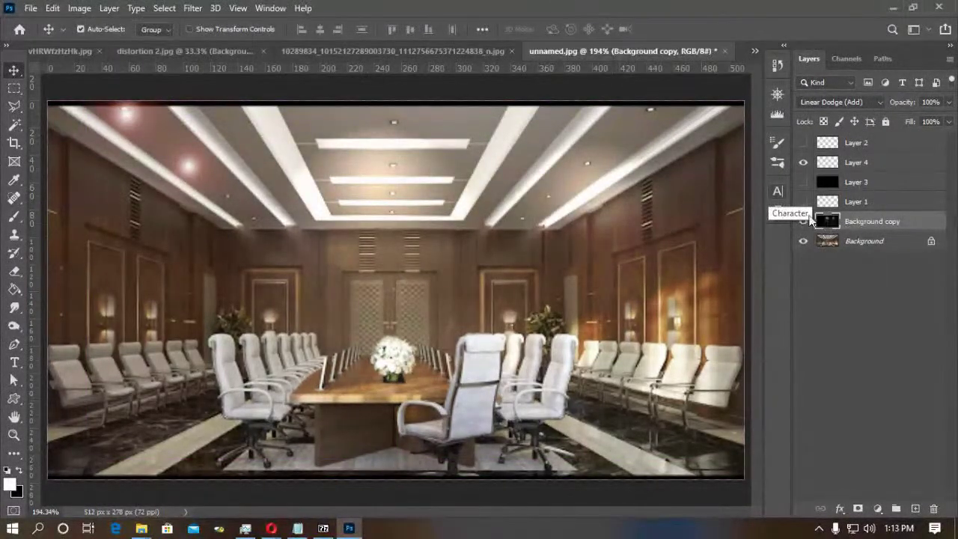
{"action": "left_click", "coordinate": [849, 102]}
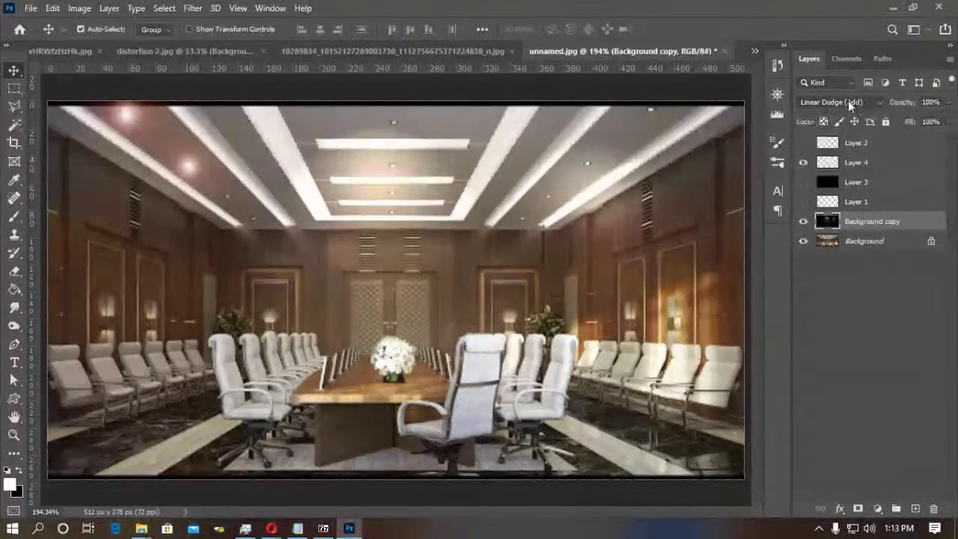
{"action": "left_click", "coordinate": [848, 101]}
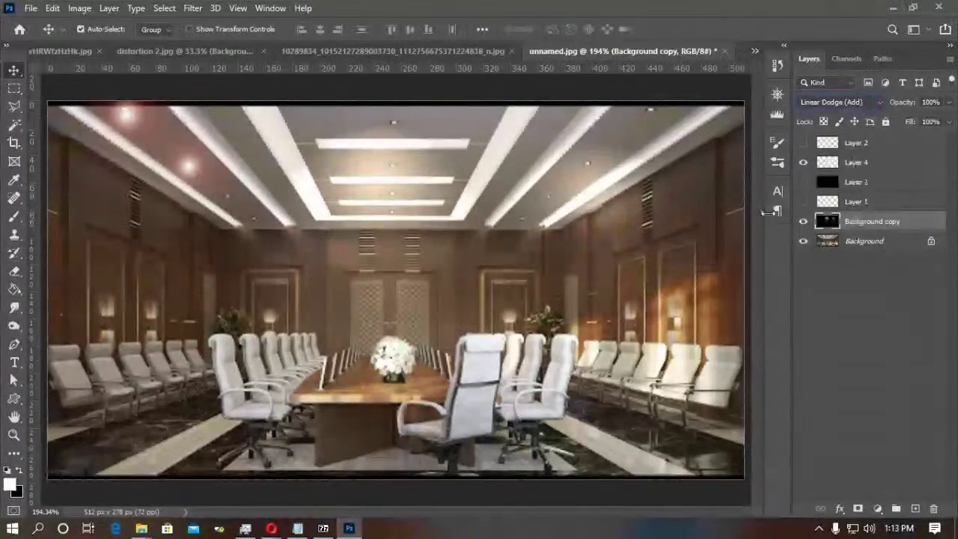
{"action": "left_click", "coordinate": [804, 222]}
Duplicate the Background again and open Lighting Effects on the new copy.
{"action": "left_click_drag", "start_coordinate": [905, 241], "coordinate": [916, 509]}
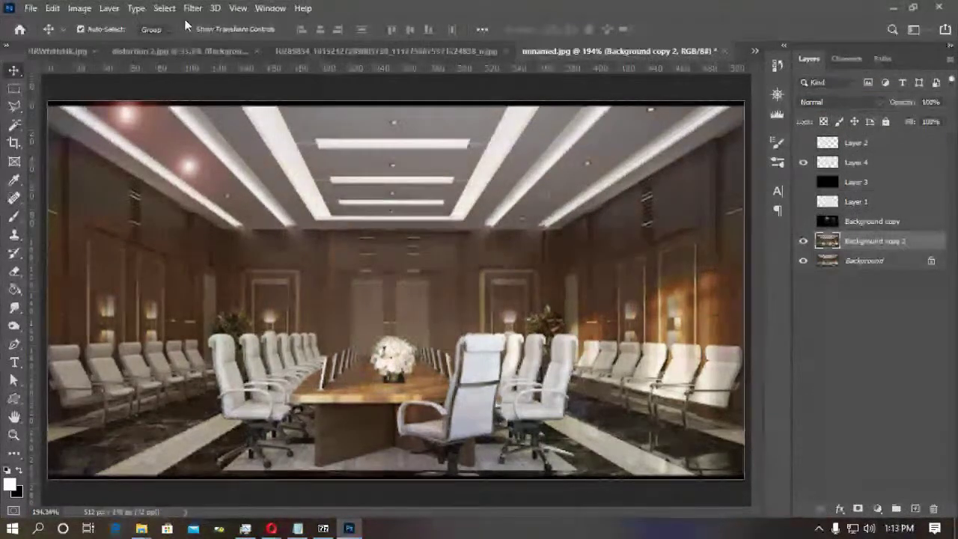
{"action": "left_click", "coordinate": [192, 8]}
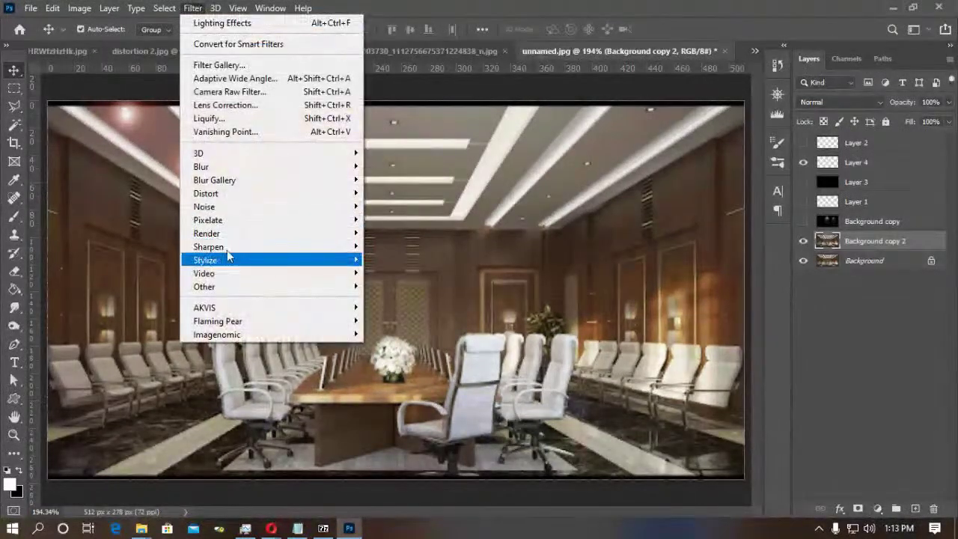
{"action": "mouse_move", "coordinate": [261, 233]}
{"action": "left_click", "coordinate": [400, 340]}
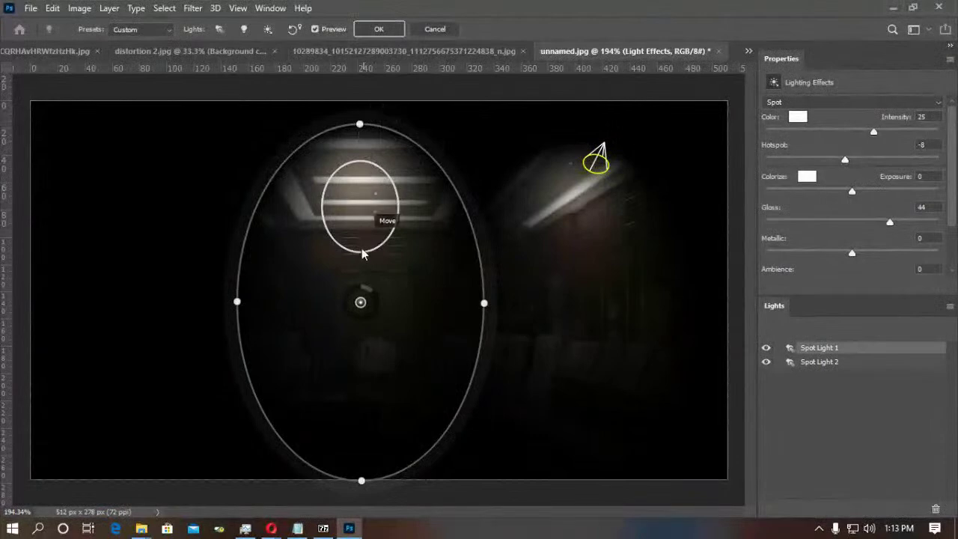
Move Spot Light 1 to the image's left side, keeping Custom, and enlarge its hotspot.
{"action": "left_click_drag", "start_coordinate": [360, 304], "coordinate": [112, 297]}
{"action": "left_click_drag", "start_coordinate": [235, 296], "coordinate": [237, 297]}
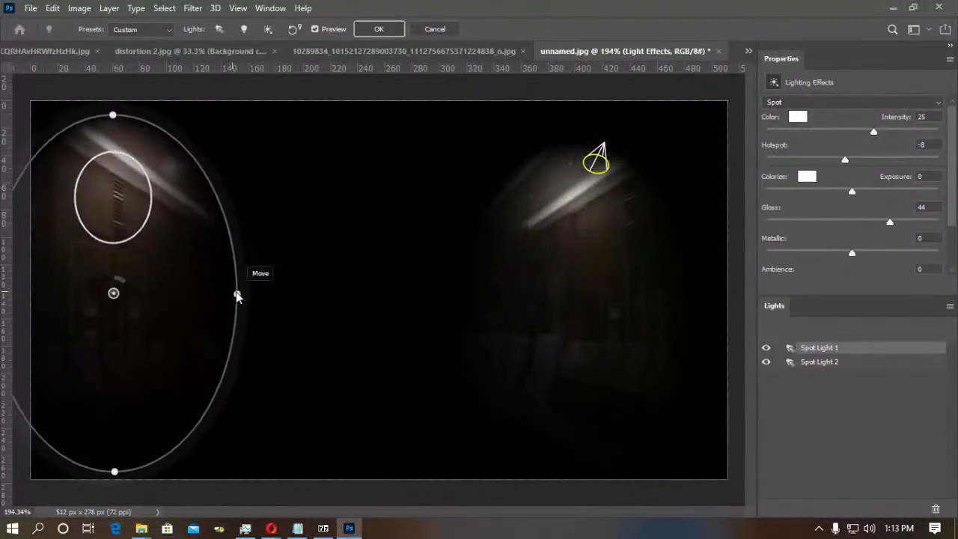
{"action": "left_click", "coordinate": [169, 31]}
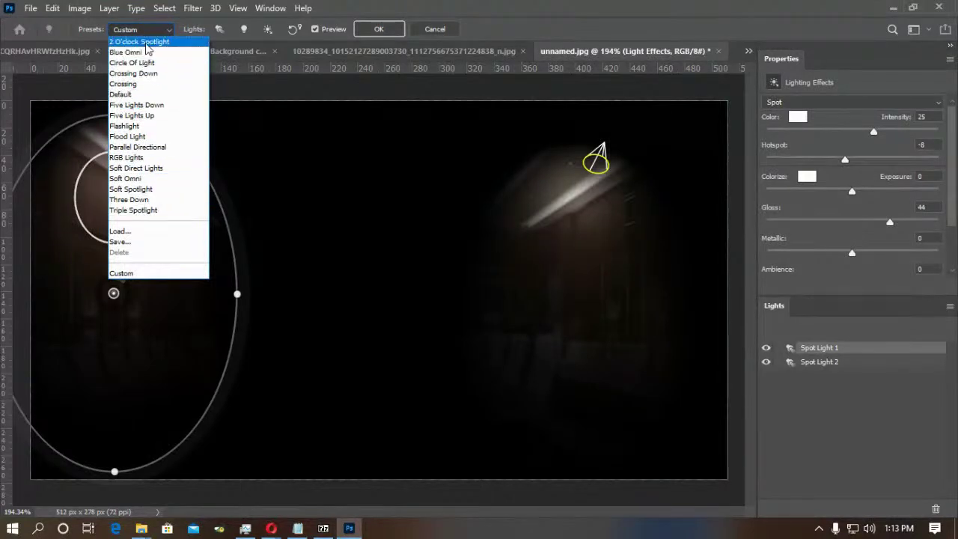
{"action": "left_click", "coordinate": [500, 12]}
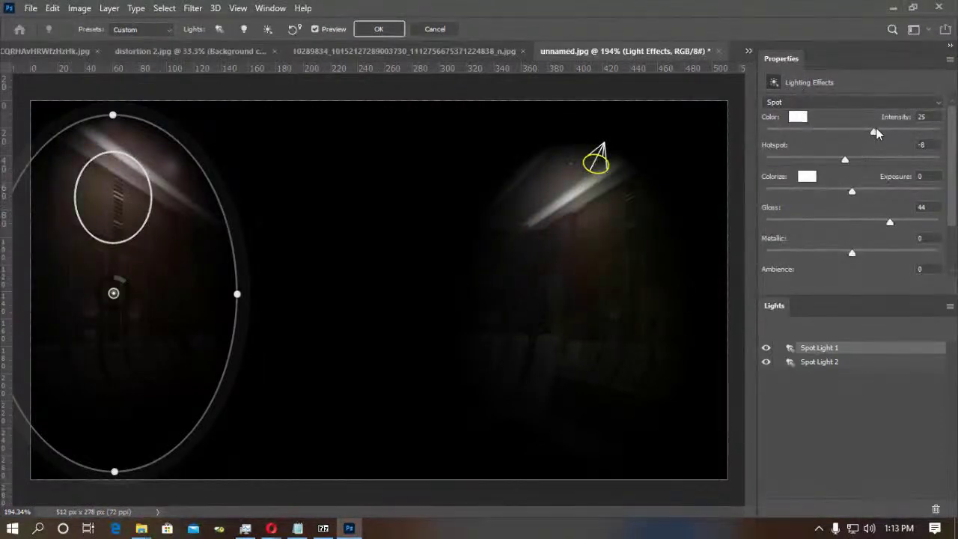
{"action": "left_click_drag", "start_coordinate": [844, 163], "coordinate": [866, 163]}
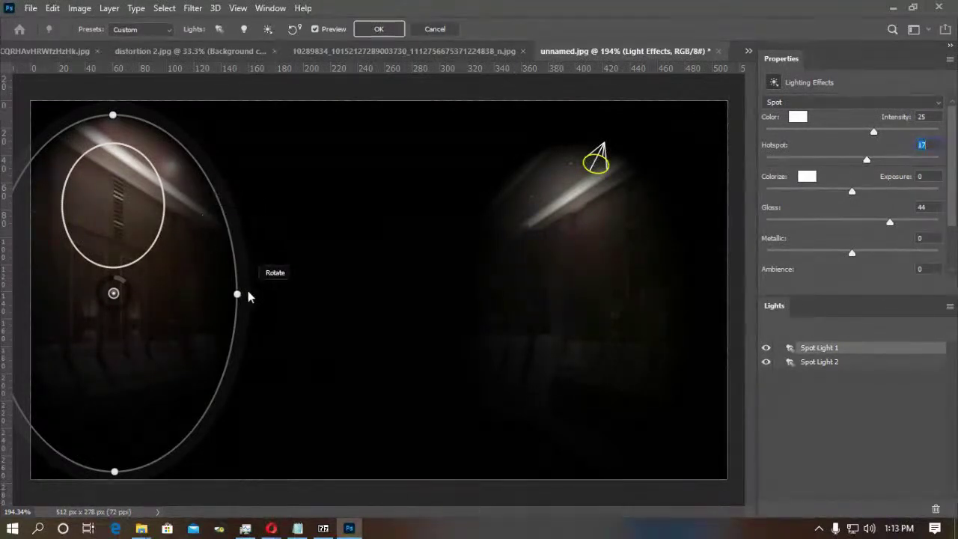
{"action": "left_click_drag", "start_coordinate": [234, 293], "coordinate": [231, 293]}
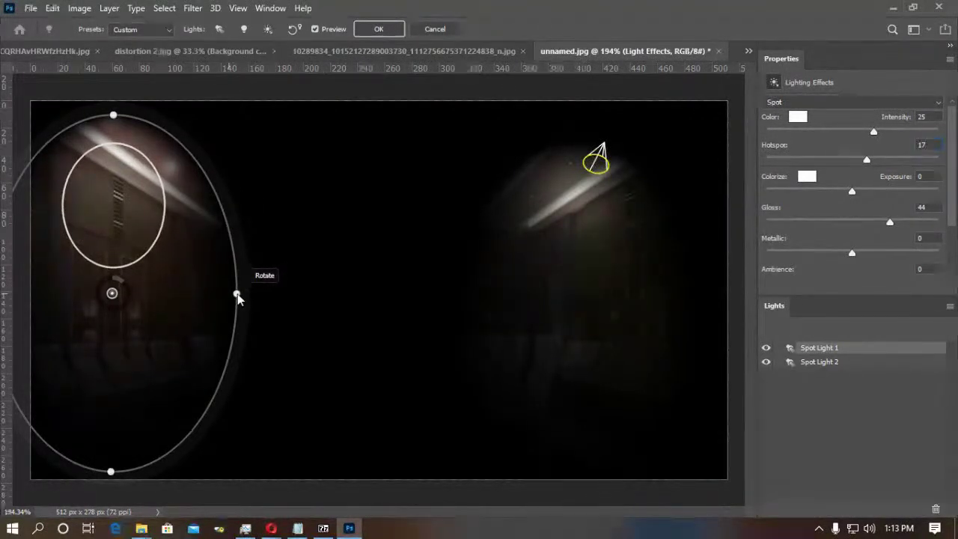
{"action": "left_click_drag", "start_coordinate": [171, 287], "coordinate": [178, 286]}
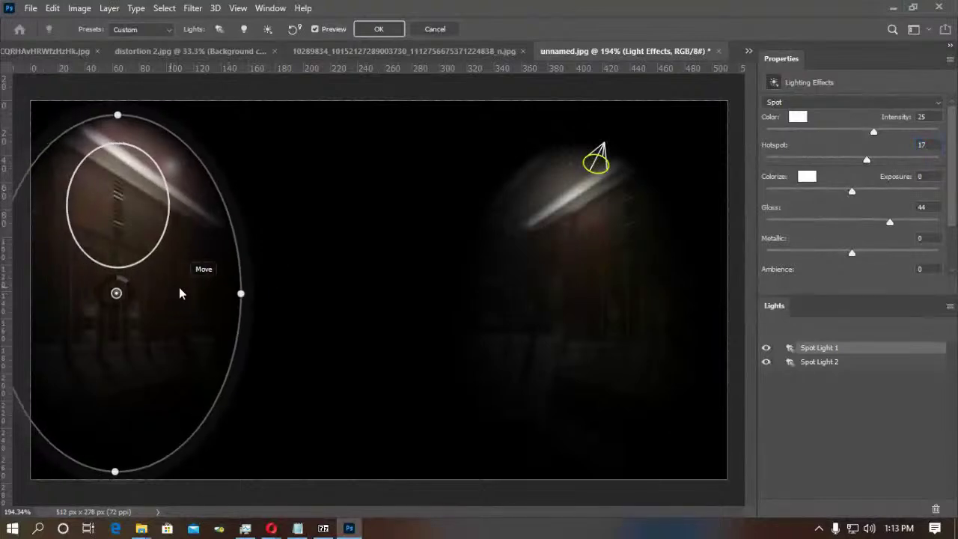
{"action": "mouse_move", "coordinate": [115, 113]}
{"action": "left_mouse_down"}
{"action": "mouse_move", "coordinate": [118, 130]}
{"action": "mouse_move", "coordinate": [119, 120]}
{"action": "left_mouse_up"}
{"action": "left_click_drag", "start_coordinate": [122, 479], "coordinate": [118, 427]}
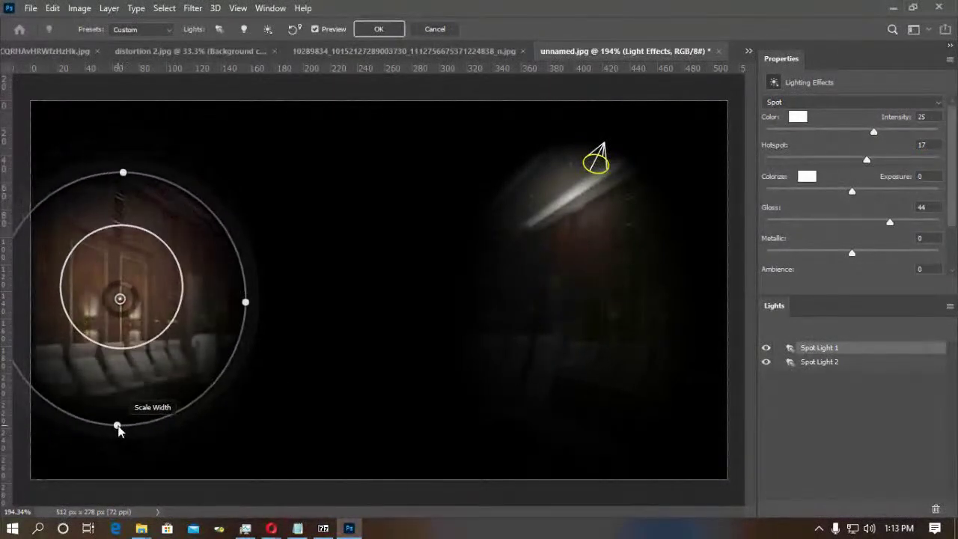
Shape Spot Light 1 into a tall upright beam with Intensity 100 and Hotspot 44.
{"action": "left_click_drag", "start_coordinate": [246, 303], "coordinate": [192, 301]}
{"action": "mouse_move", "coordinate": [122, 173]}
{"action": "left_mouse_down"}
{"action": "mouse_move", "coordinate": [143, 135]}
{"action": "mouse_move", "coordinate": [133, 160]}
{"action": "left_mouse_up"}
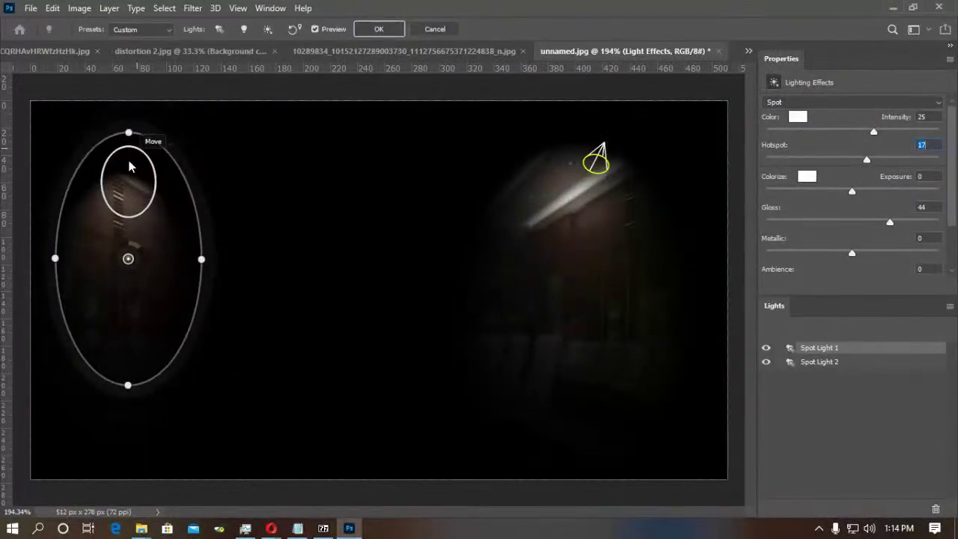
{"action": "left_click_drag", "start_coordinate": [128, 257], "coordinate": [127, 241]}
{"action": "mouse_move", "coordinate": [133, 194]}
{"action": "left_mouse_down"}
{"action": "mouse_move", "coordinate": [131, 213]}
{"action": "mouse_move", "coordinate": [129, 193]}
{"action": "left_mouse_up"}
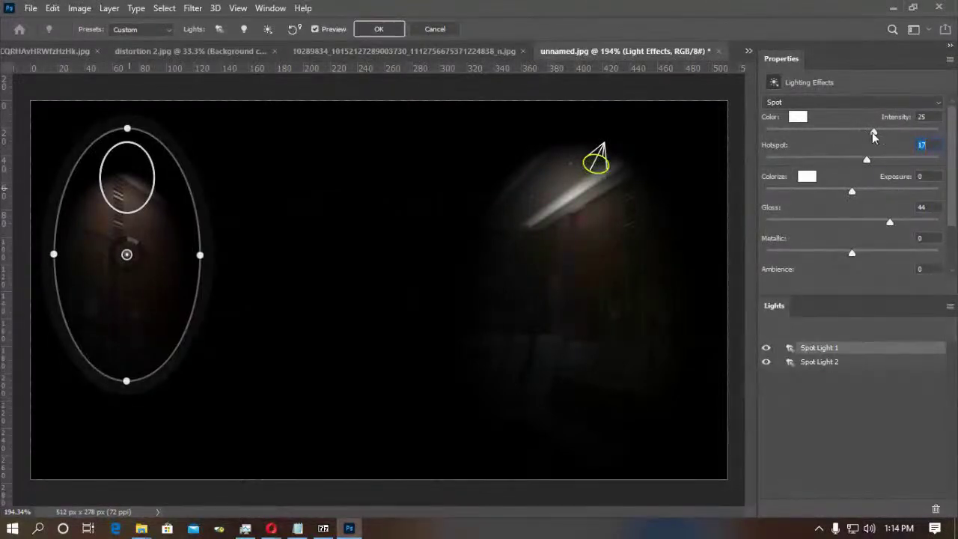
{"action": "left_click_drag", "start_coordinate": [874, 134], "coordinate": [899, 135]}
{"action": "left_click_drag", "start_coordinate": [134, 271], "coordinate": [123, 252]}
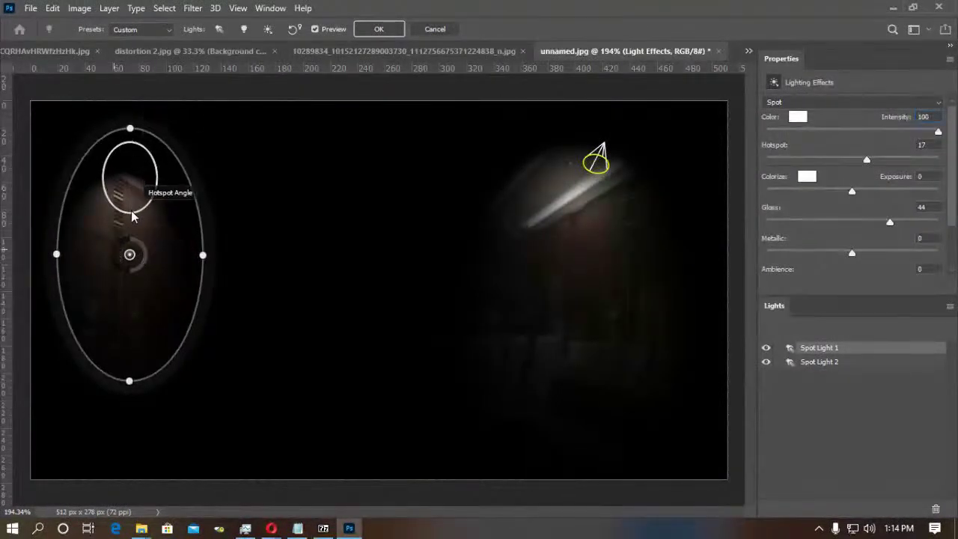
{"action": "left_click_drag", "start_coordinate": [132, 213], "coordinate": [135, 234]}
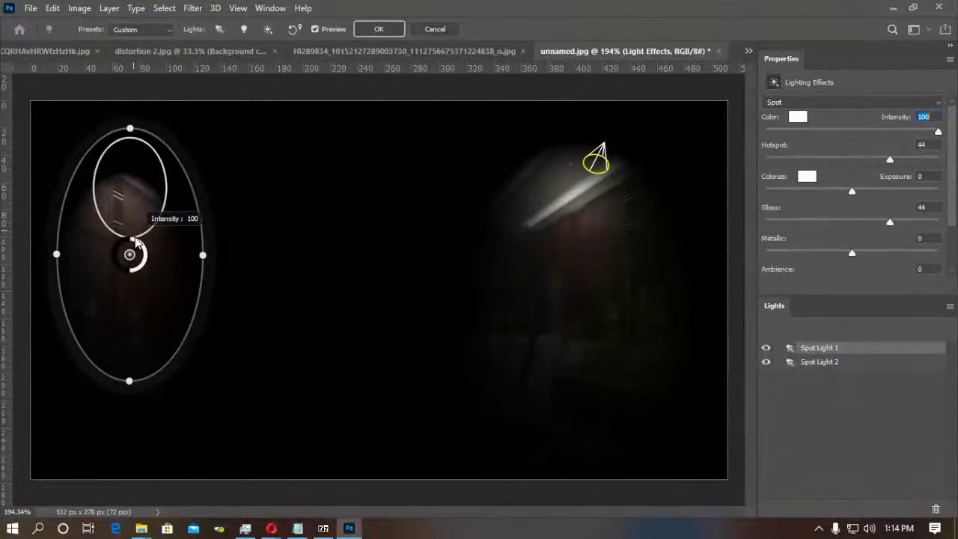
{"action": "left_click_drag", "start_coordinate": [133, 157], "coordinate": [131, 139]}
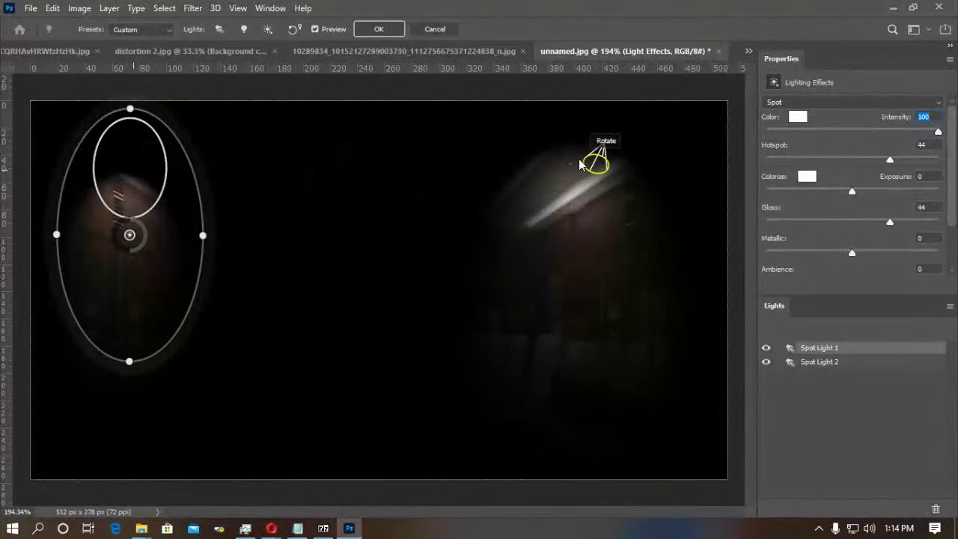
{"action": "left_click", "coordinate": [595, 176]}
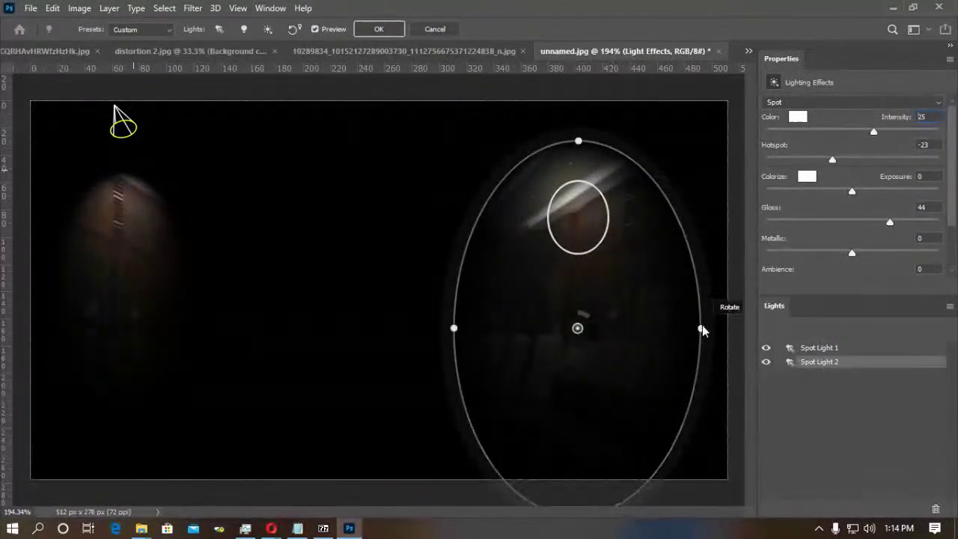
Widen Spot Light 2 with Hotspot 83, apply Lighting Effects, then undo it.
{"action": "left_click_drag", "start_coordinate": [703, 330], "coordinate": [645, 330]}
{"action": "left_click_drag", "start_coordinate": [577, 145], "coordinate": [573, 167]}
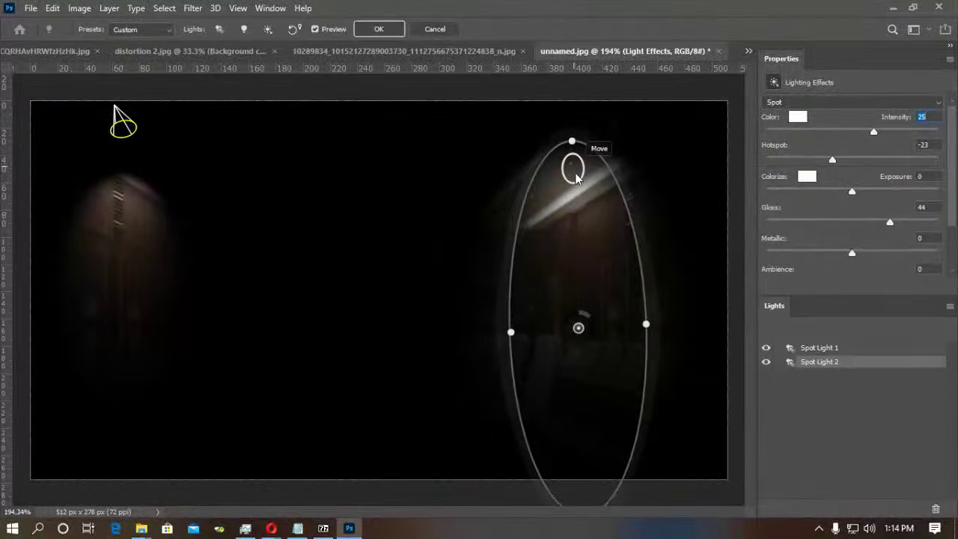
{"action": "left_click_drag", "start_coordinate": [576, 180], "coordinate": [583, 328]}
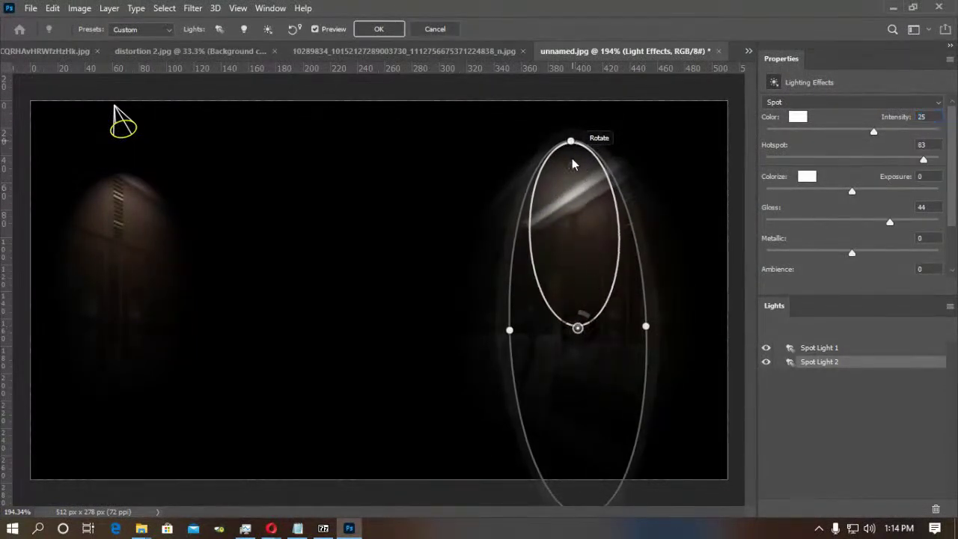
{"action": "key", "text": "ctrl+h"}
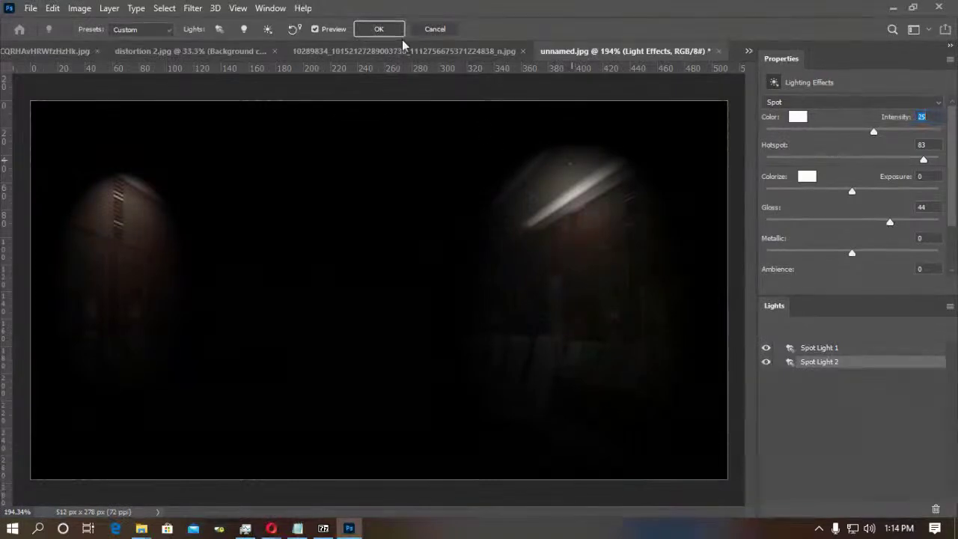
{"action": "left_click", "coordinate": [377, 28]}
{"action": "key", "text": "ctrl+z"}
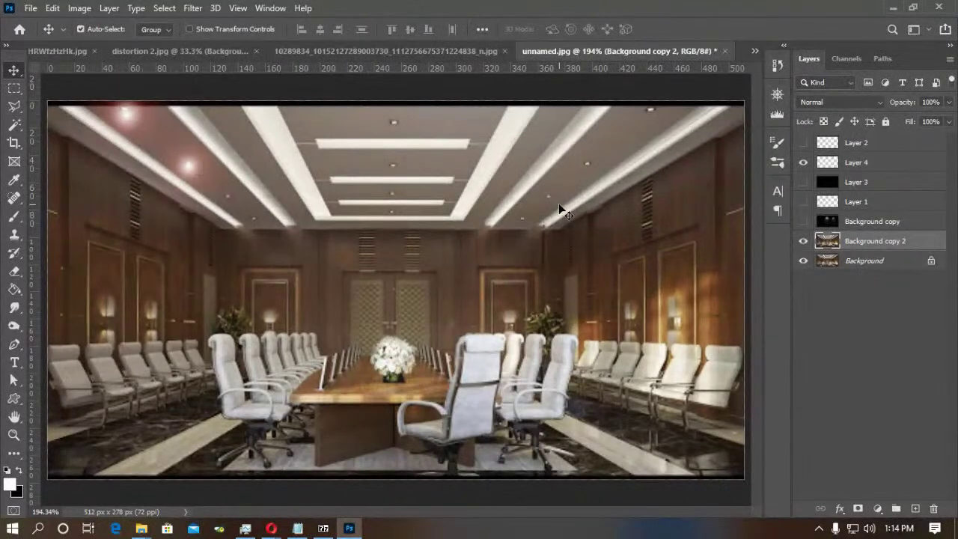
Try the Lens Flare filter on the render and close it without applying a flare.
{"action": "left_click", "coordinate": [193, 8]}
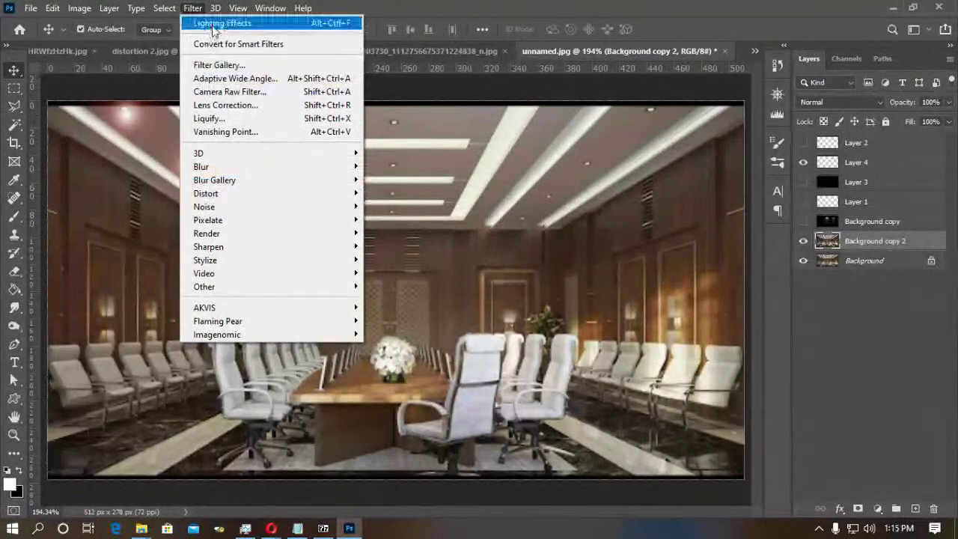
{"action": "left_click", "coordinate": [211, 29]}
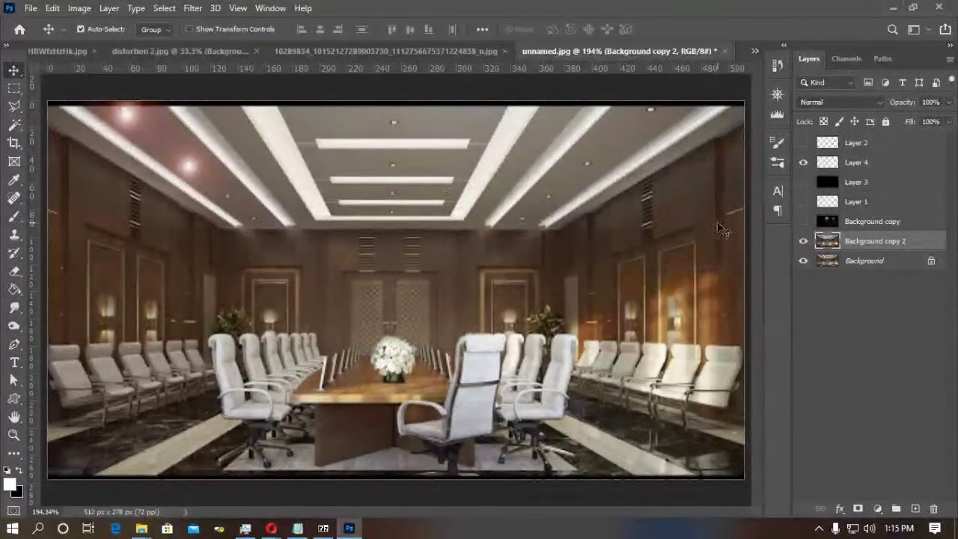
{"action": "left_click", "coordinate": [192, 8]}
{"action": "mouse_move", "coordinate": [224, 234]}
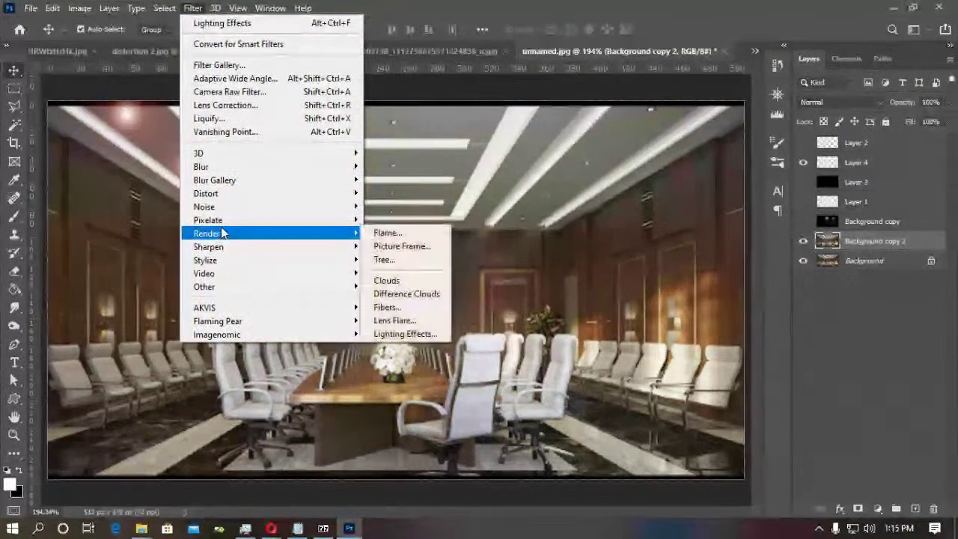
{"action": "left_click", "coordinate": [402, 327]}
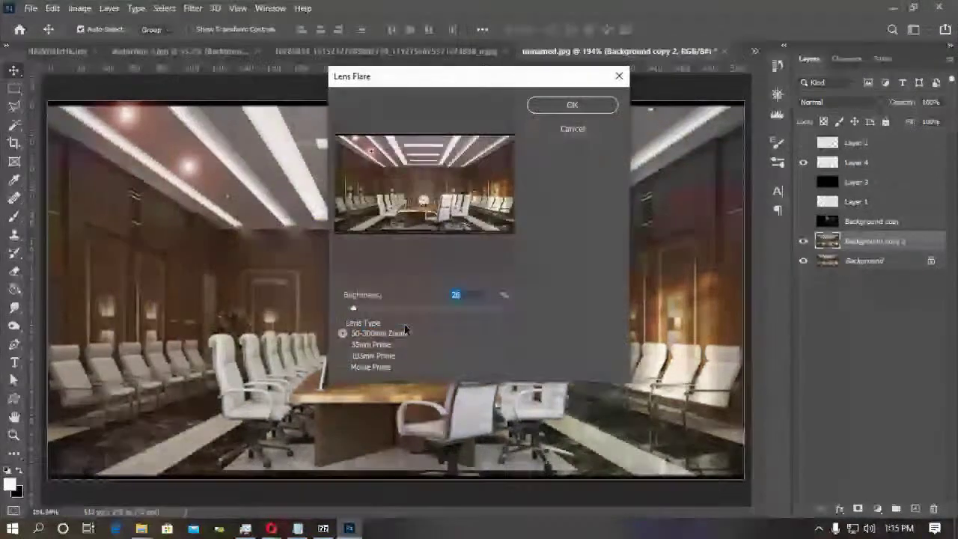
{"action": "left_click", "coordinate": [570, 128]}
Open Filter > Render > Lighting Effects on the render and add a second spot light.
{"action": "left_click", "coordinate": [192, 8]}
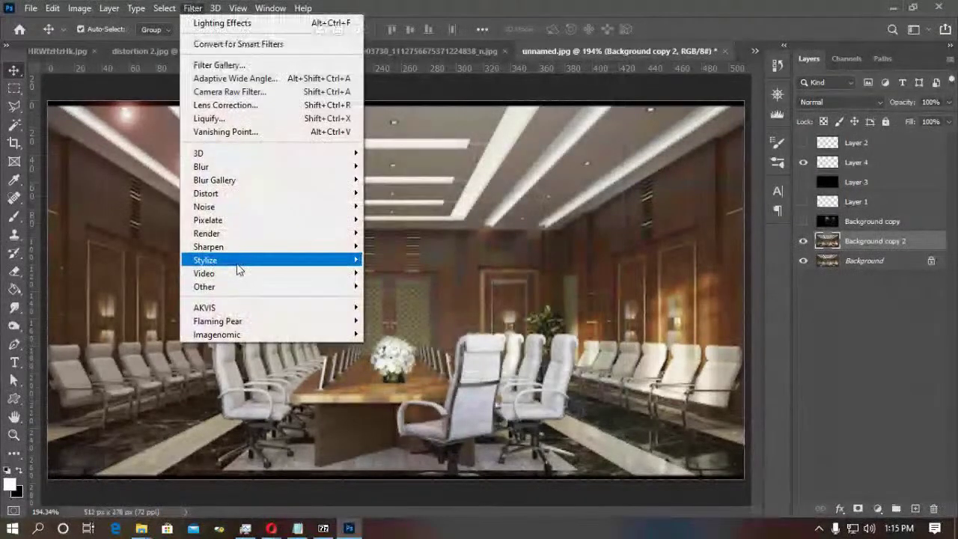
{"action": "mouse_move", "coordinate": [238, 270]}
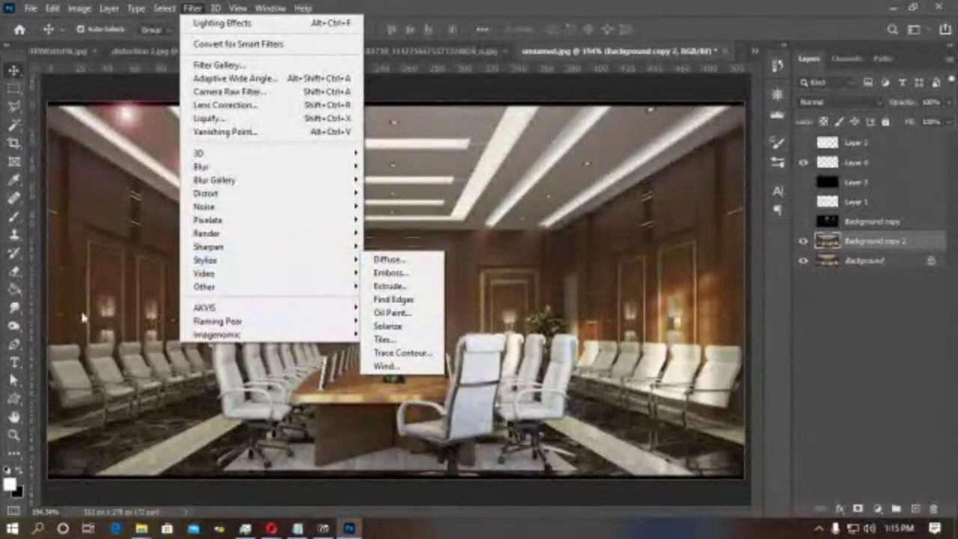
{"action": "mouse_move", "coordinate": [217, 223]}
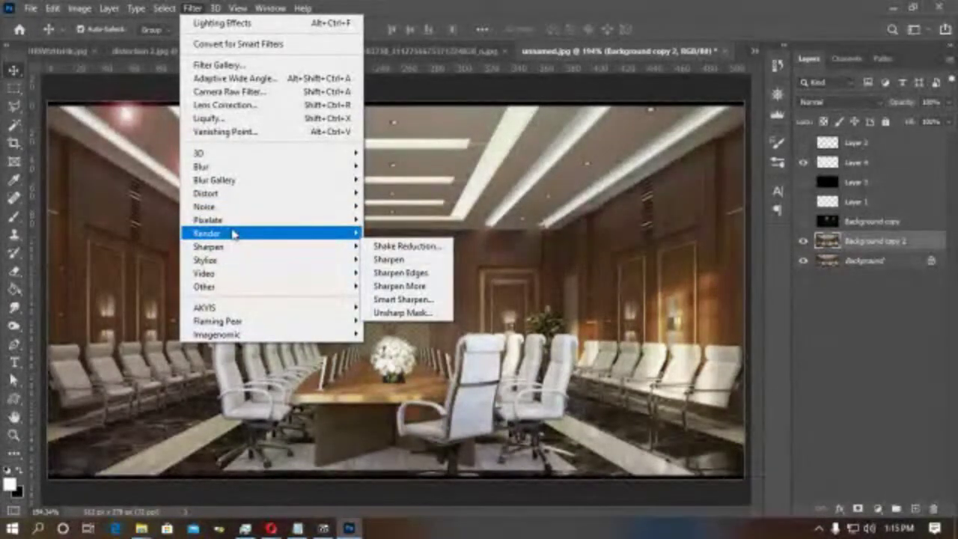
{"action": "left_click", "coordinate": [408, 334]}
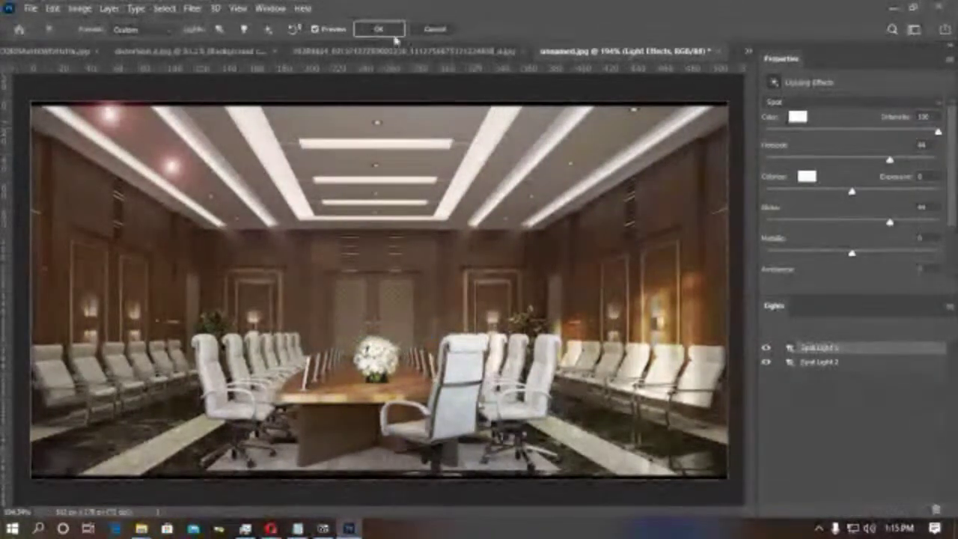
{"action": "left_click", "coordinate": [219, 30]}
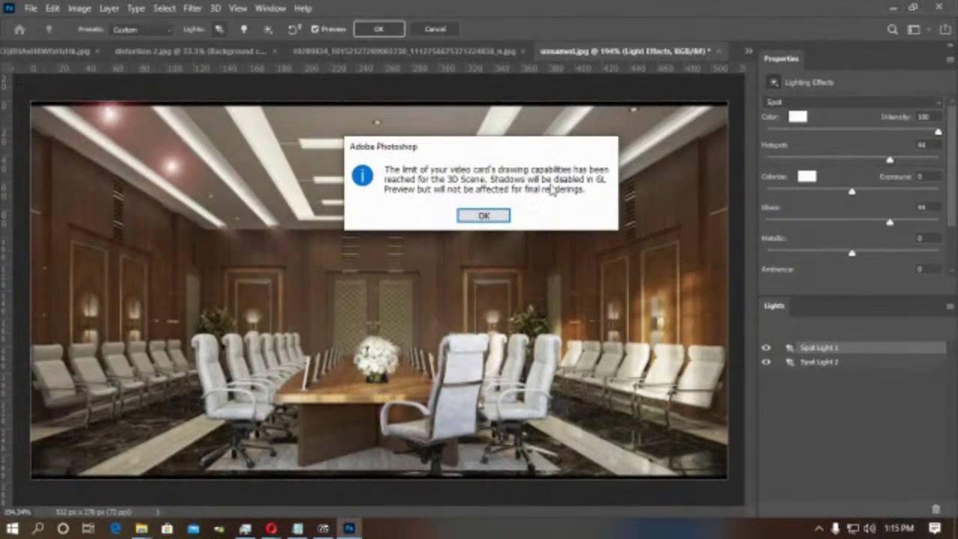
Dismiss the video-card alert, cancel Lighting Effects, and close the first image unsaved.
{"action": "left_click", "coordinate": [483, 216]}
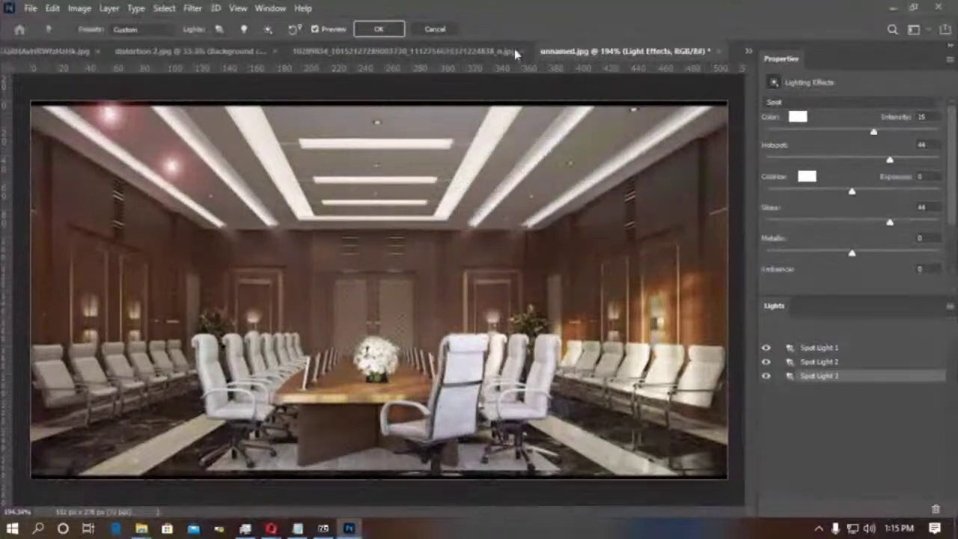
{"action": "left_click", "coordinate": [440, 28]}
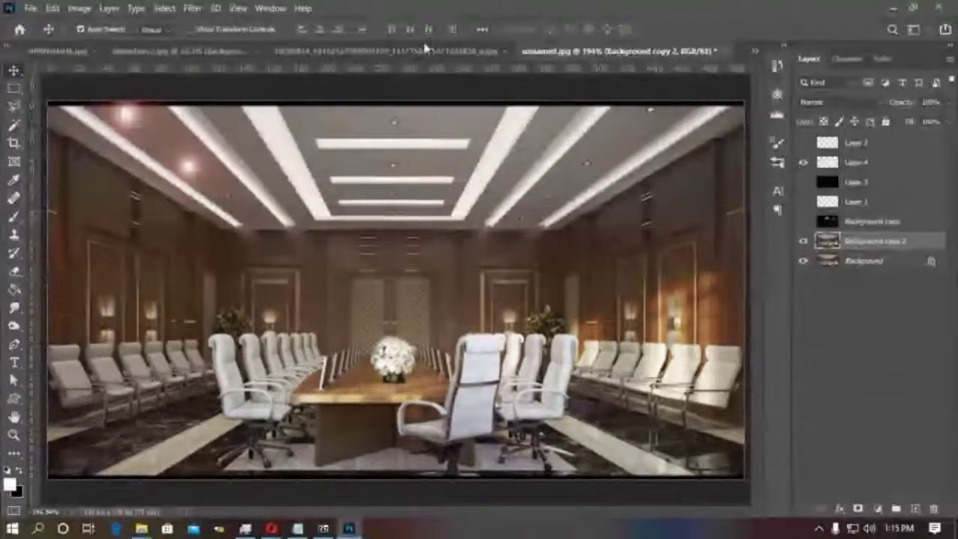
{"action": "left_click", "coordinate": [94, 51]}
{"action": "left_click", "coordinate": [475, 206]}
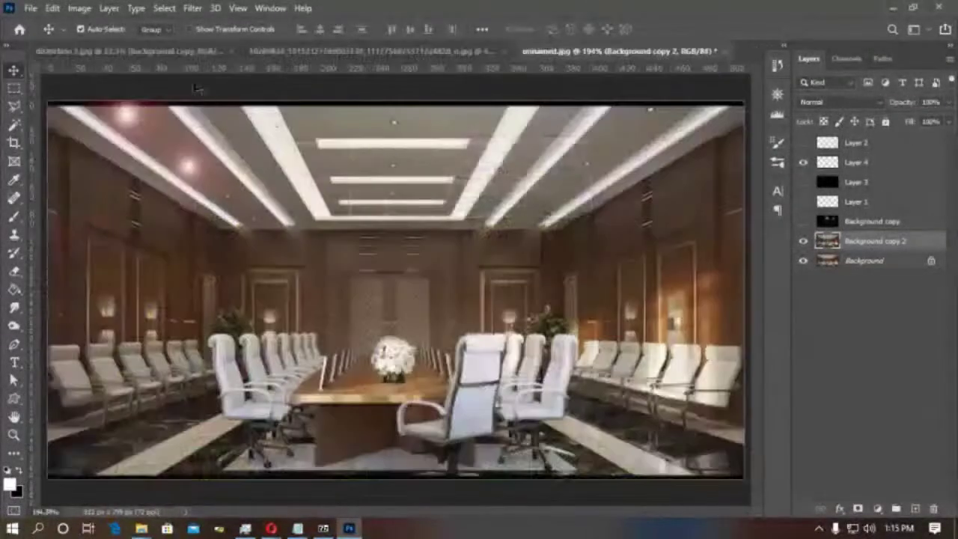
Close distortion 2.jpg and the bike image without saving, then start closing unnamed.jpg.
{"action": "left_click", "coordinate": [230, 52]}
{"action": "left_click", "coordinate": [473, 204]}
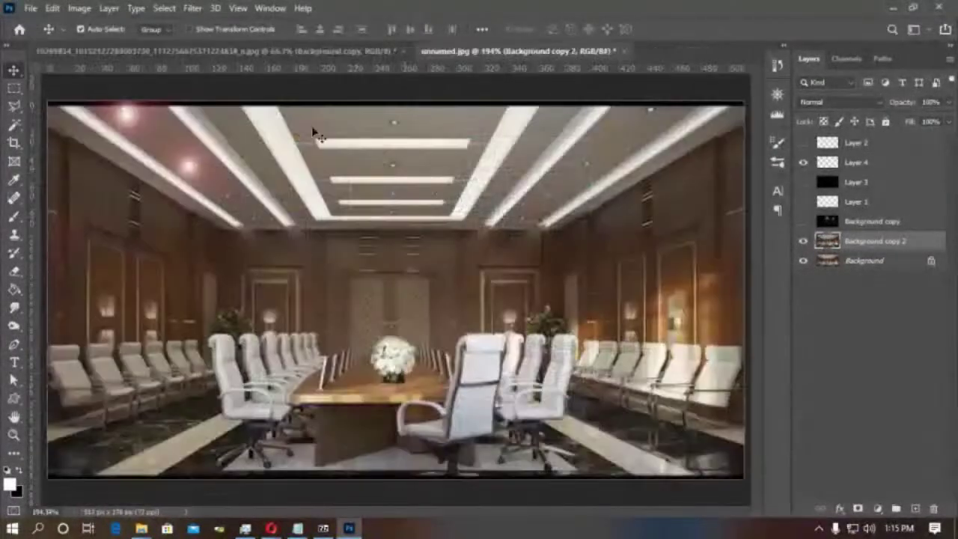
{"action": "left_click", "coordinate": [244, 53]}
{"action": "left_click", "coordinate": [404, 51]}
{"action": "left_click", "coordinate": [473, 215]}
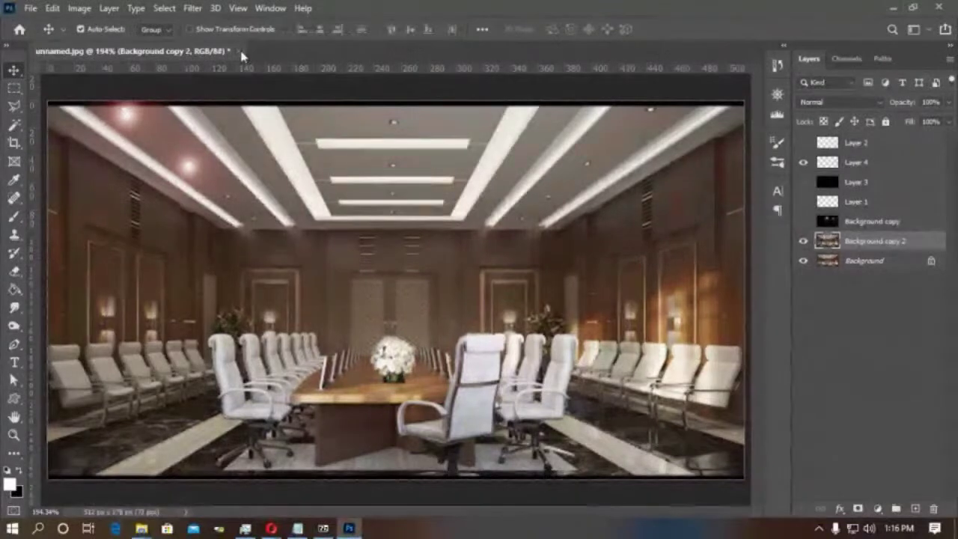
{"action": "left_click", "coordinate": [239, 51]}
Close unnamed.jpg without saving and open the %temp% folder from Windows search.
{"action": "left_click", "coordinate": [476, 206]}
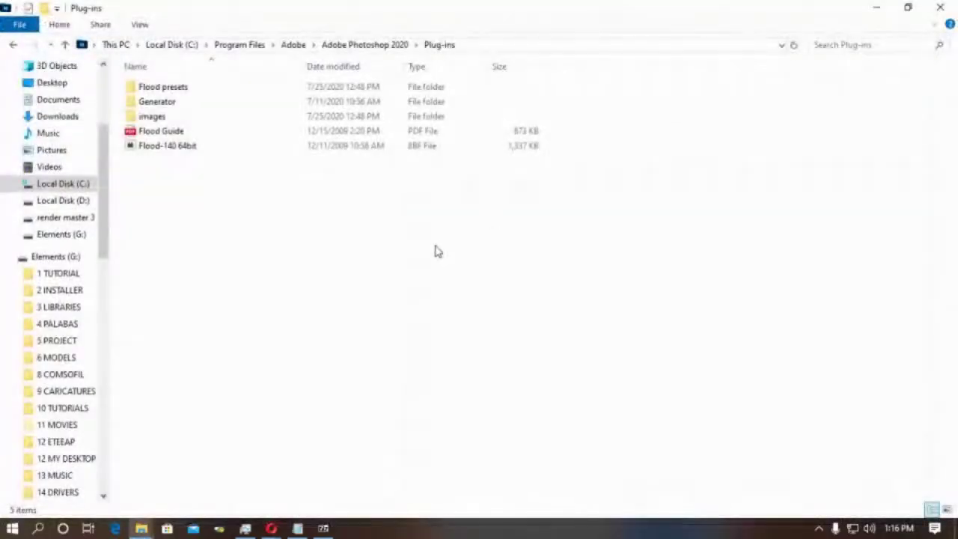
{"action": "left_click", "coordinate": [37, 529]}
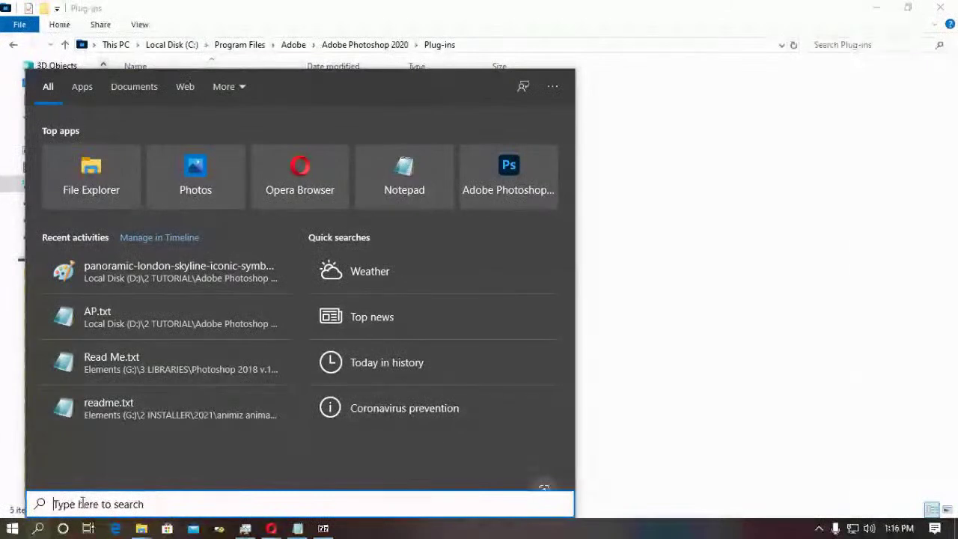
{"action": "type", "text": "%"}
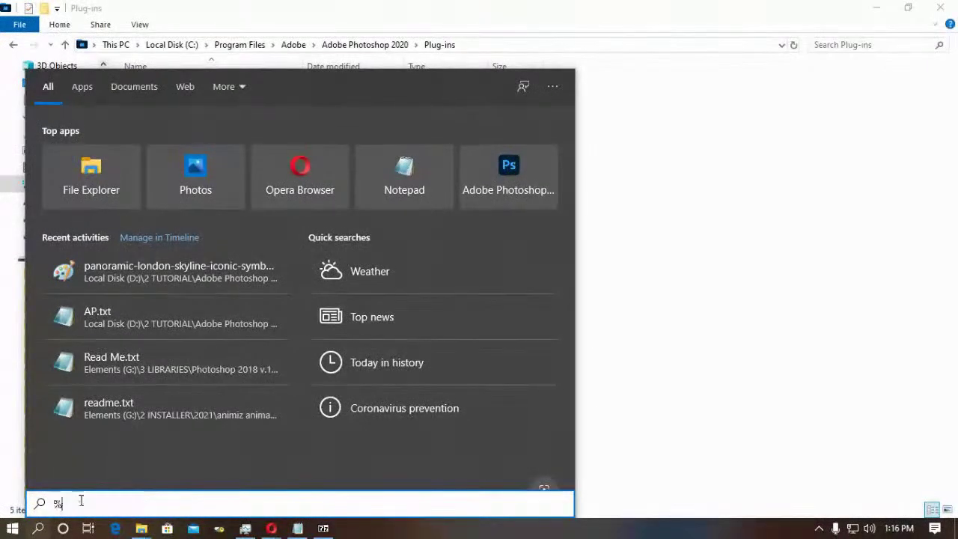
{"action": "type", "text": "temp%"}
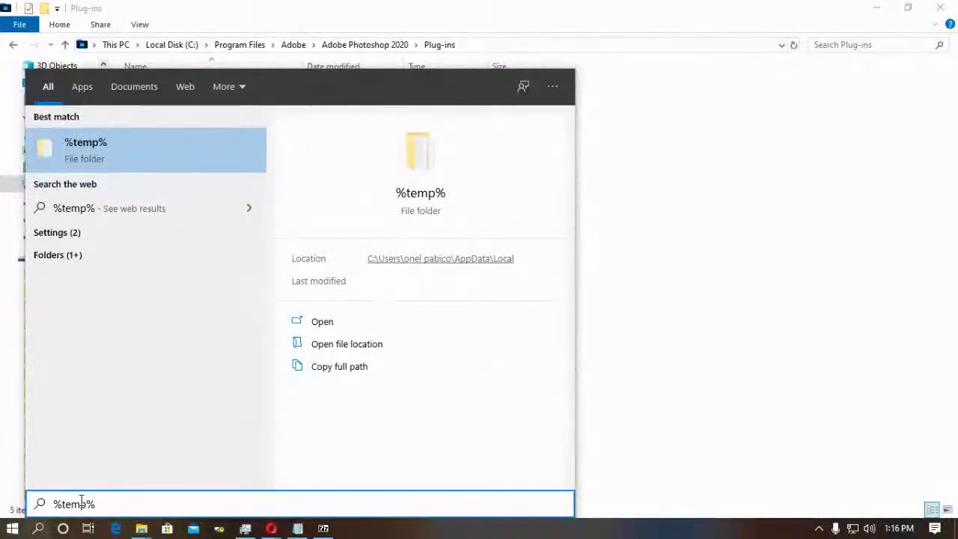
{"action": "key", "text": "Return"}
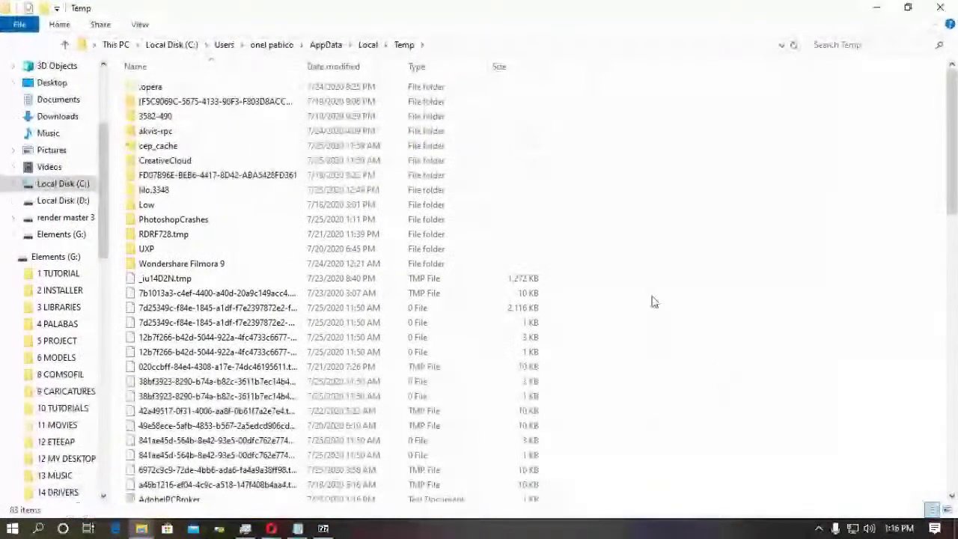
Check the total size of the selected temp files in Properties.
{"action": "scroll", "coordinate": [651, 301], "scroll_direction": "down", "scroll_amount": 4}
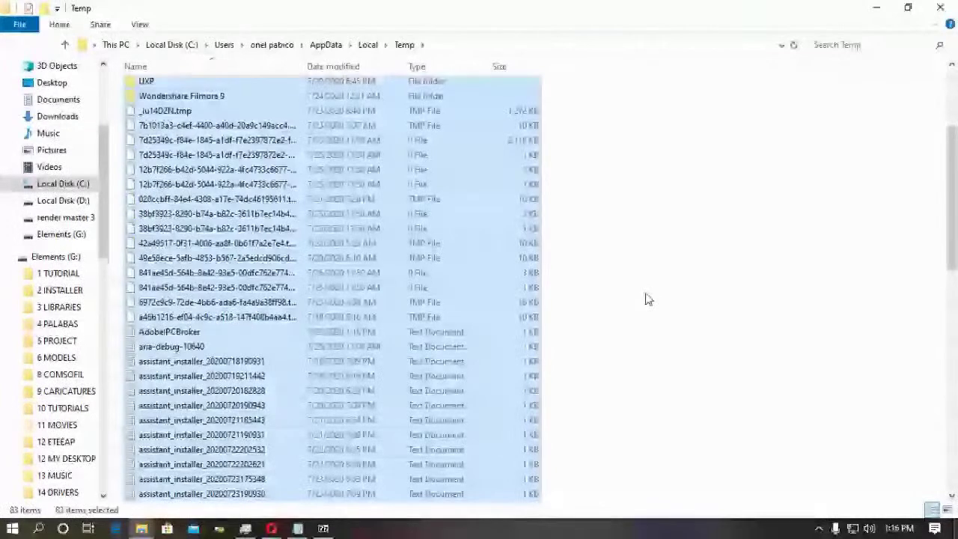
{"action": "right_click", "coordinate": [270, 292]}
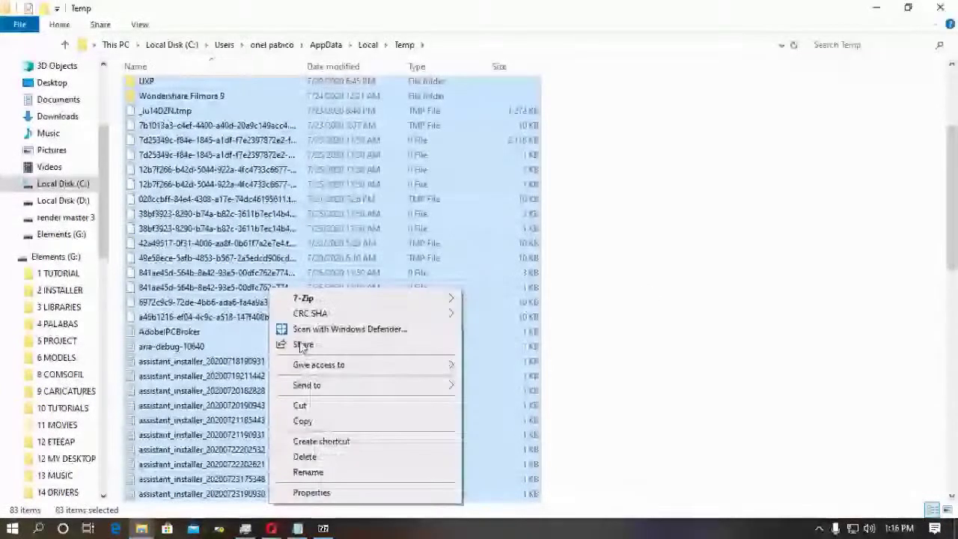
{"action": "left_click", "coordinate": [311, 492]}
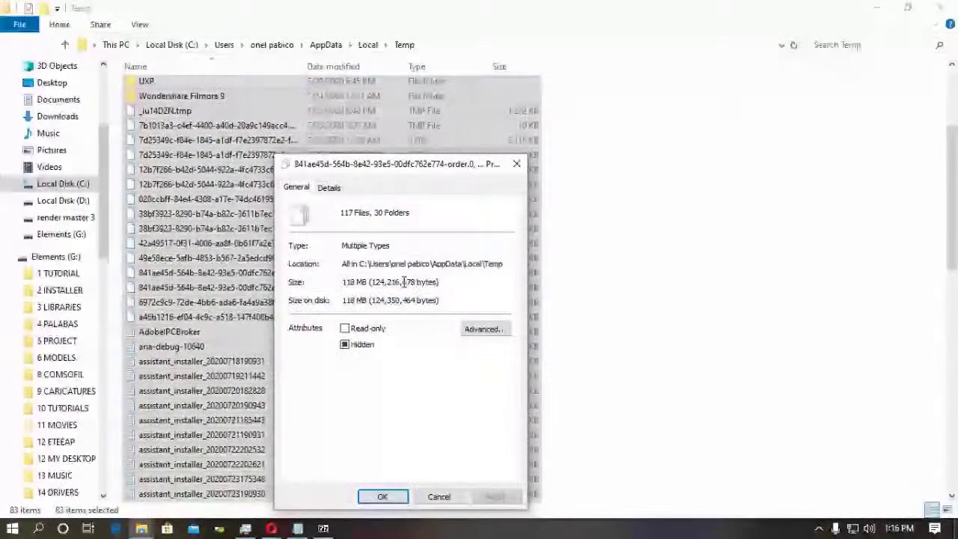
{"action": "left_click", "coordinate": [438, 496]}
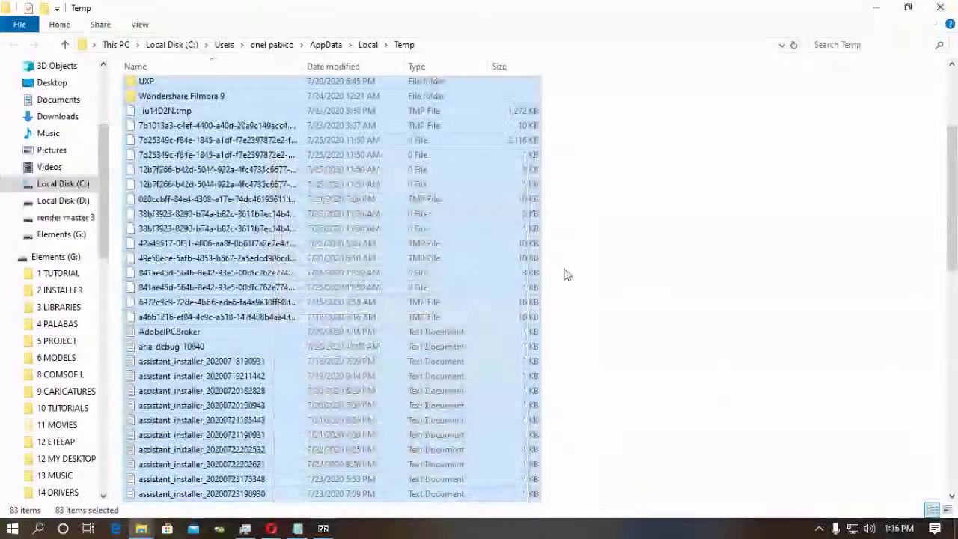
Delete the temp files, skipping the in-use file and the admin-protected folder.
{"action": "scroll", "coordinate": [251, 296], "scroll_direction": "up", "scroll_amount": 4}
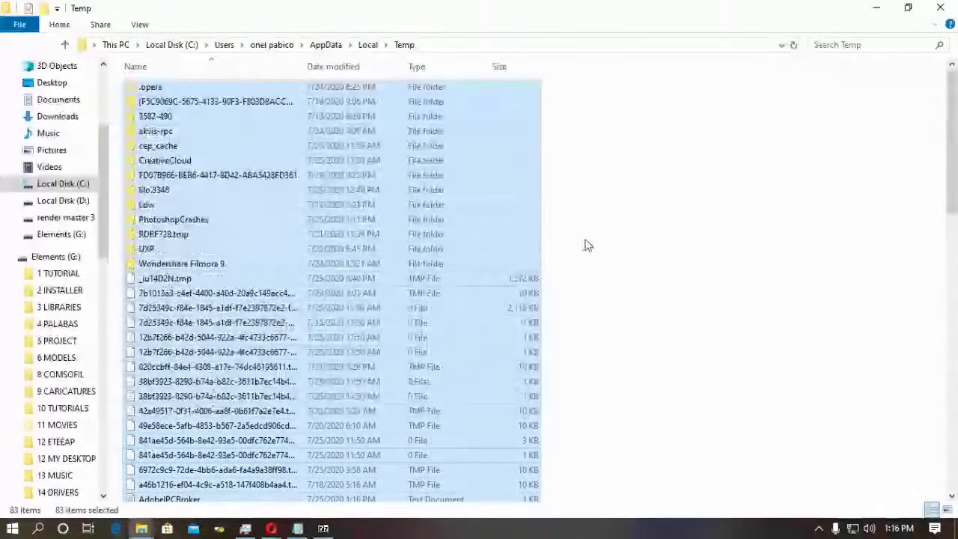
{"action": "key", "text": "Delete"}
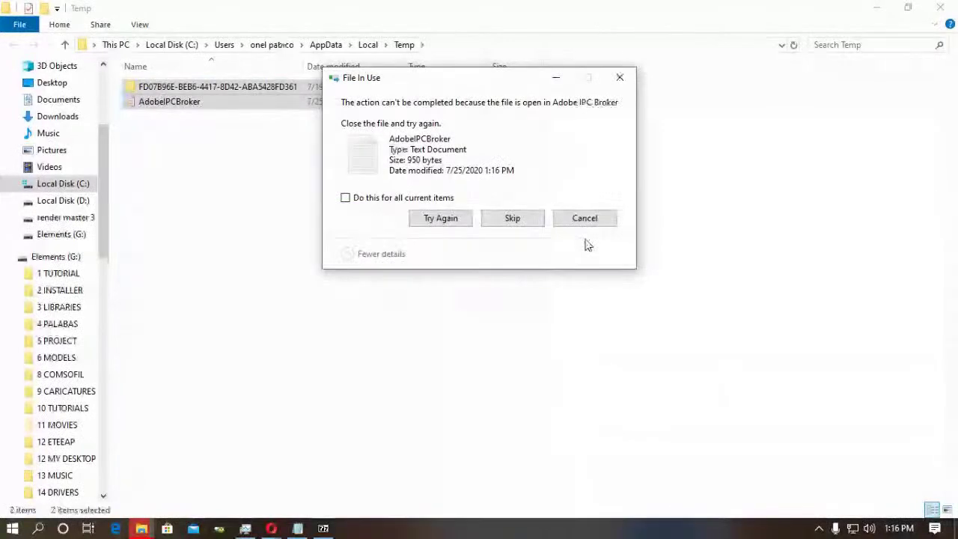
{"action": "left_click", "coordinate": [506, 224]}
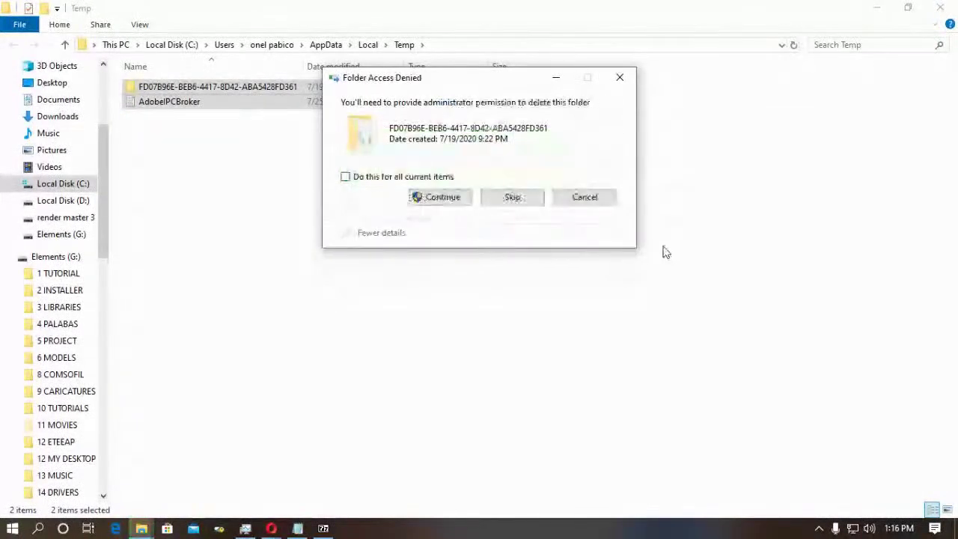
{"action": "left_click", "coordinate": [569, 201]}
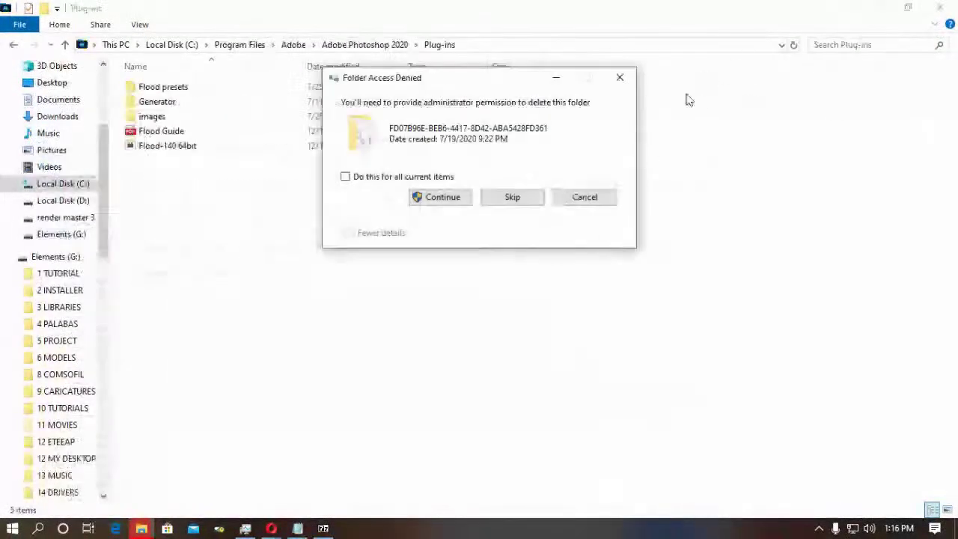
{"action": "left_click", "coordinate": [584, 196]}
{"action": "left_click", "coordinate": [588, 198]}
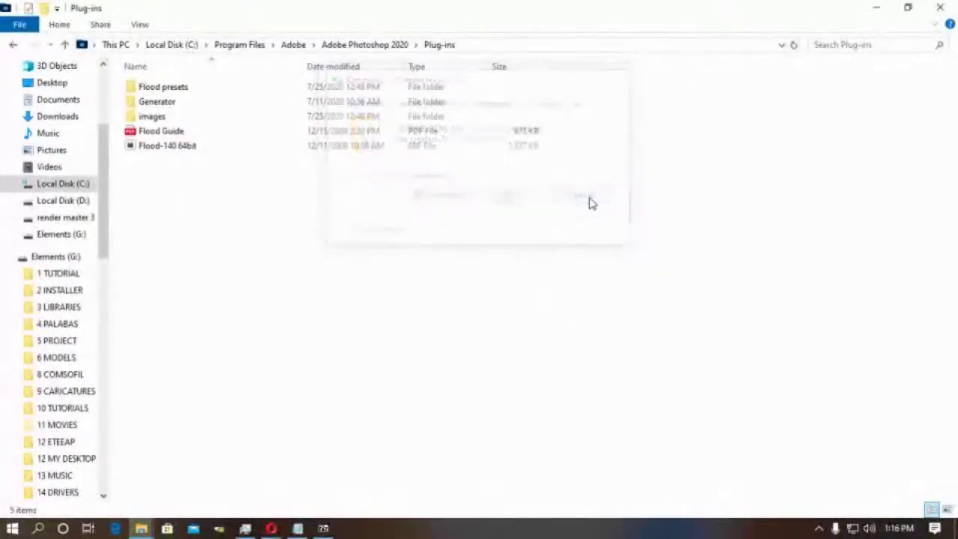
{"action": "left_click", "coordinate": [12, 528]}
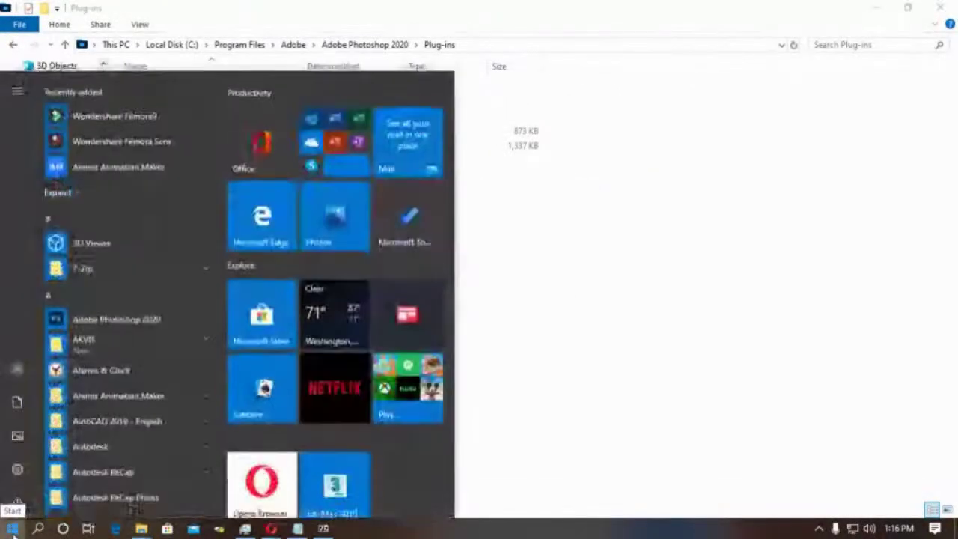
Run Adobe Photoshop 2020 as administrator from the Start menu and switch to its window.
{"action": "right_click", "coordinate": [98, 323]}
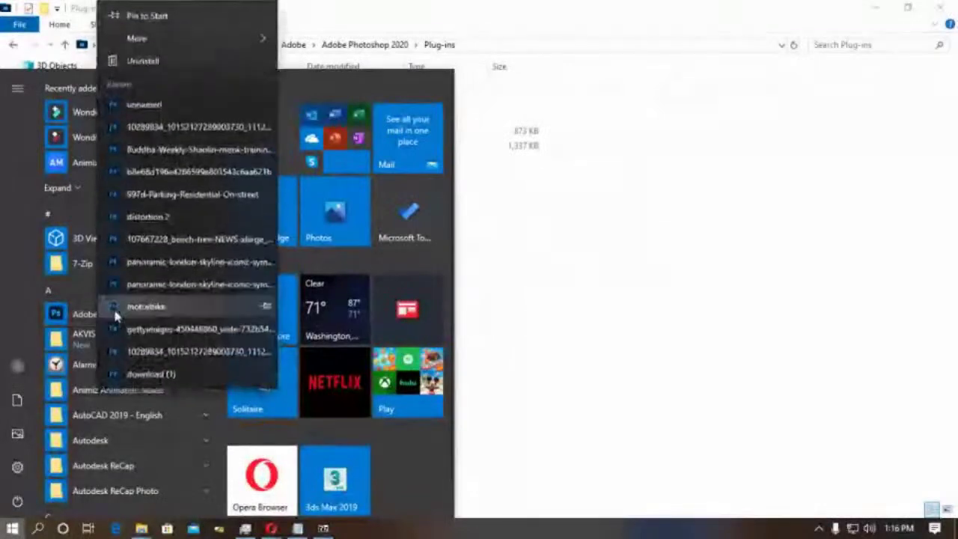
{"action": "mouse_move", "coordinate": [190, 40]}
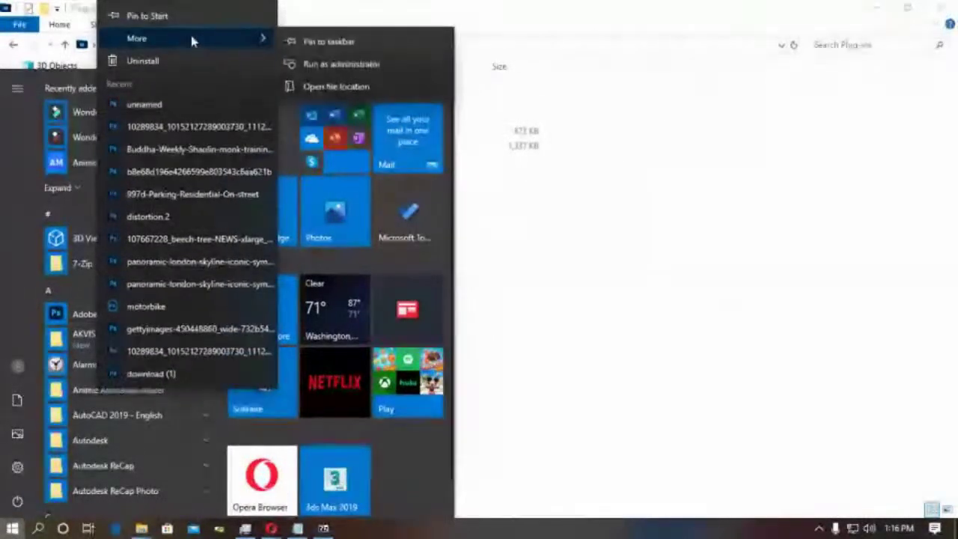
{"action": "left_click", "coordinate": [341, 64]}
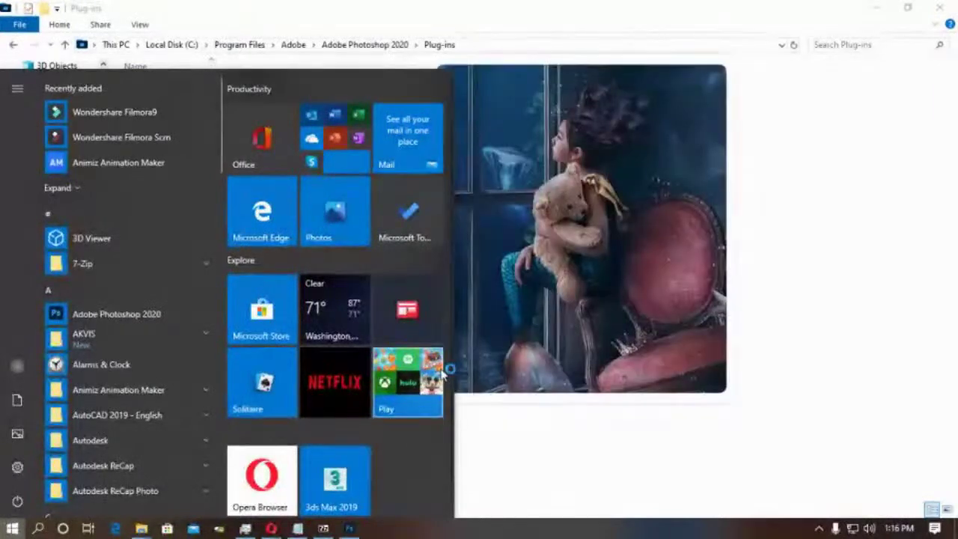
{"action": "left_click", "coordinate": [711, 478]}
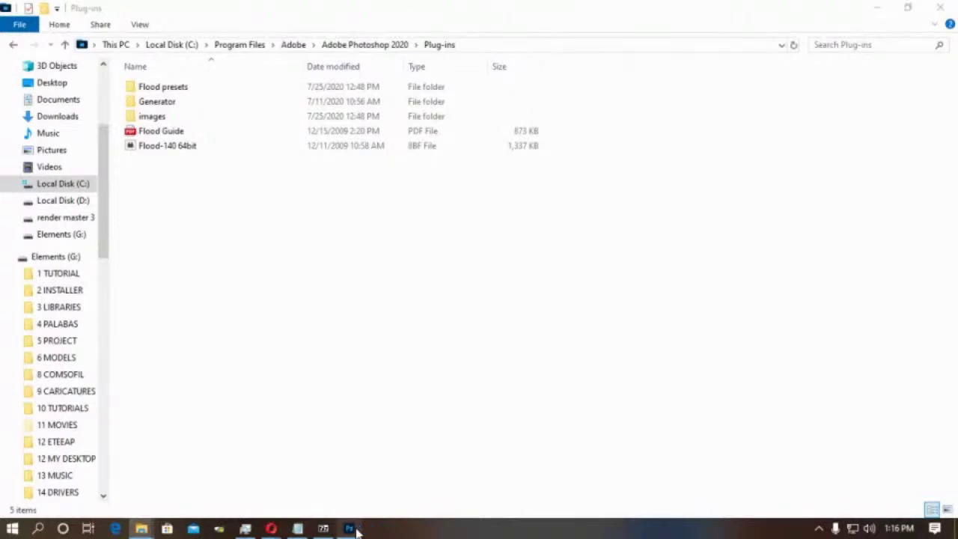
{"action": "left_click", "coordinate": [357, 529]}
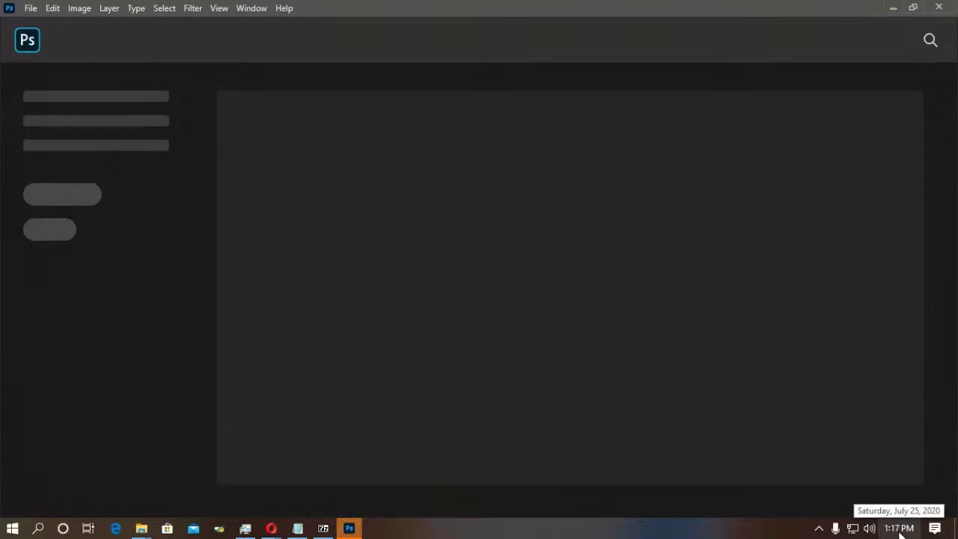
Open unnamed.jpg, fit it to the window, and duplicate Background as Background copy.
{"action": "left_click", "coordinate": [25, 9]}
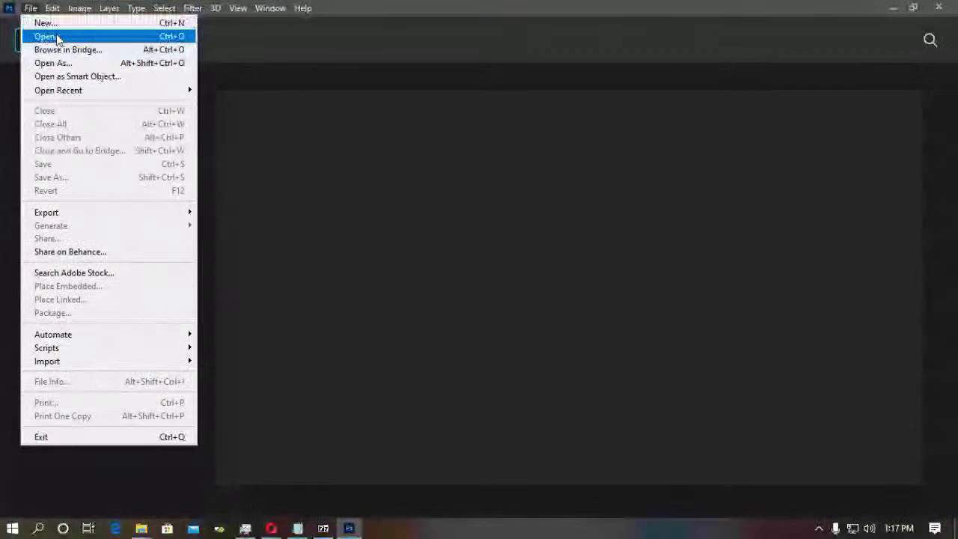
{"action": "left_click", "coordinate": [57, 39]}
{"action": "scroll", "coordinate": [311, 208], "scroll_direction": "down", "scroll_amount": 5}
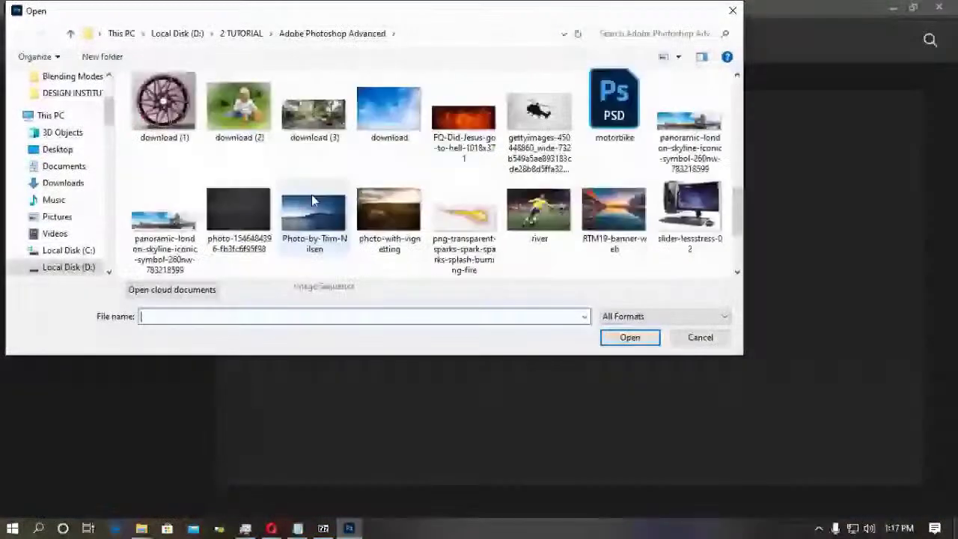
{"action": "scroll", "coordinate": [311, 195], "scroll_direction": "down", "scroll_amount": 2}
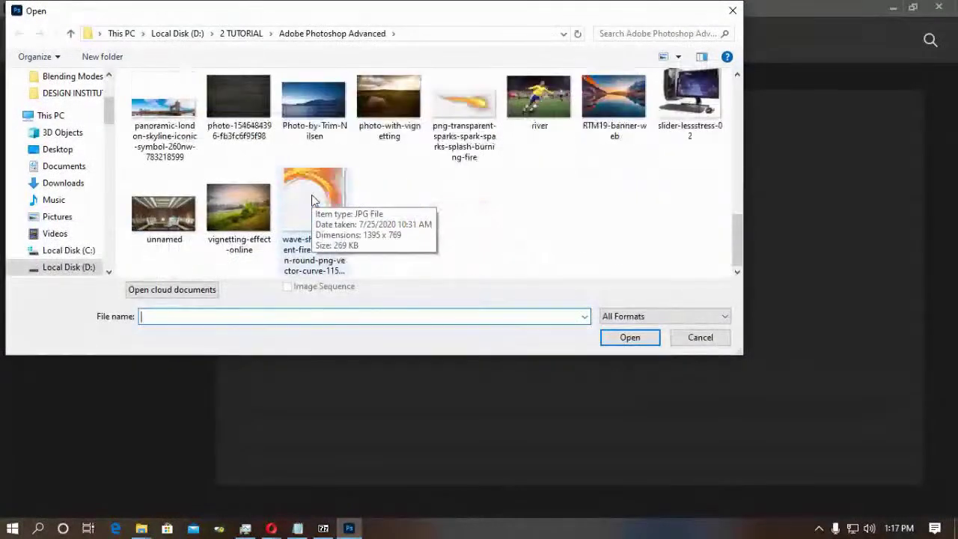
{"action": "double_click", "coordinate": [161, 212]}
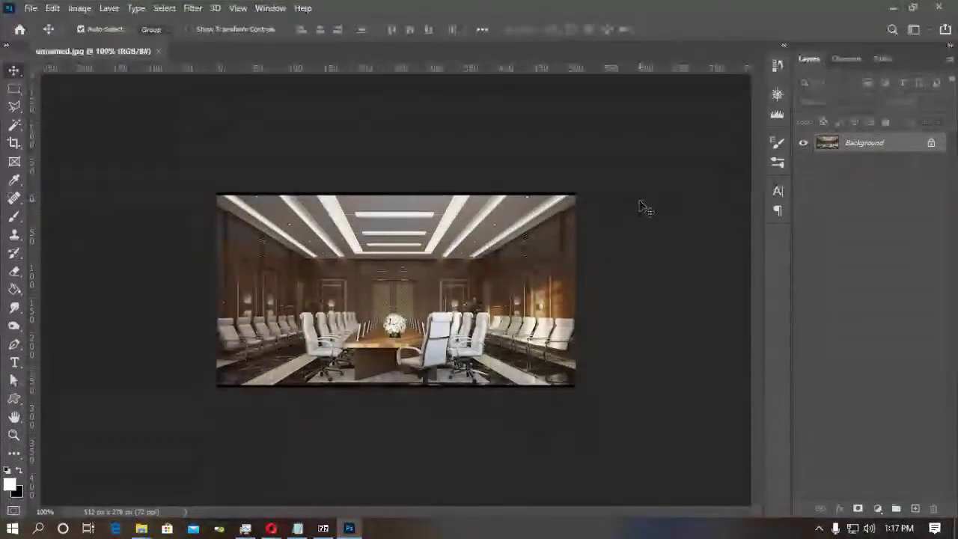
{"action": "key", "text": "ctrl+0"}
{"action": "left_click_drag", "start_coordinate": [868, 146], "coordinate": [877, 508]}
{"action": "left_click", "coordinate": [193, 8]}
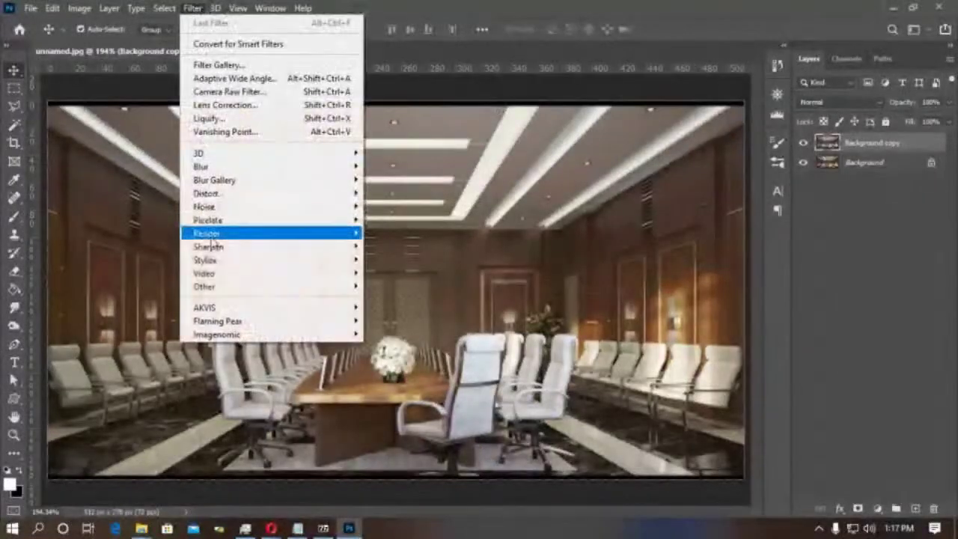
{"action": "mouse_move", "coordinate": [224, 232]}
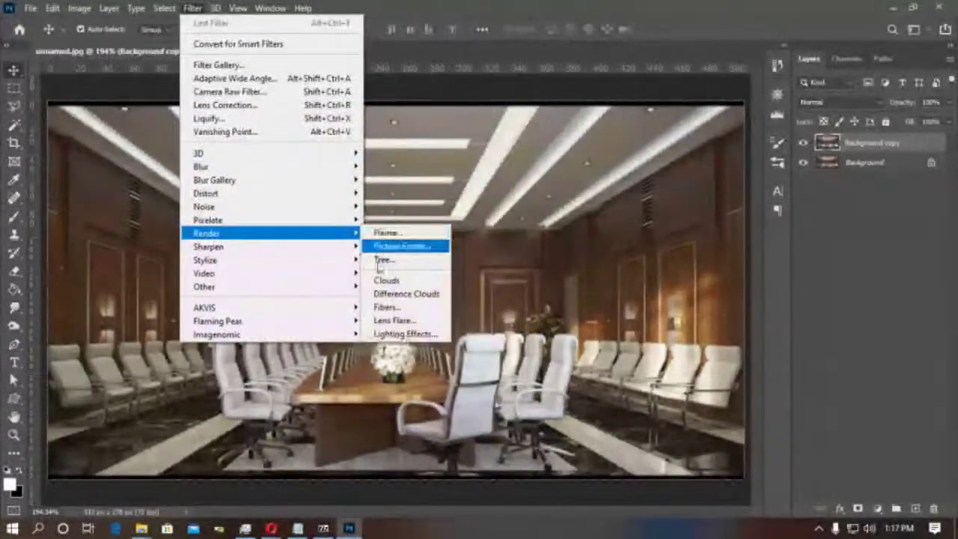
{"action": "left_click", "coordinate": [404, 334]}
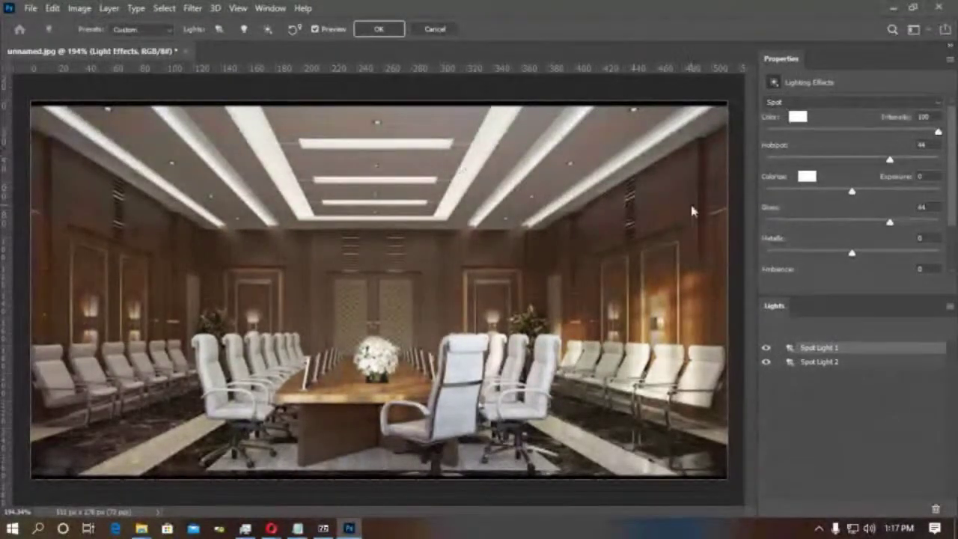
{"action": "left_click", "coordinate": [219, 30]}
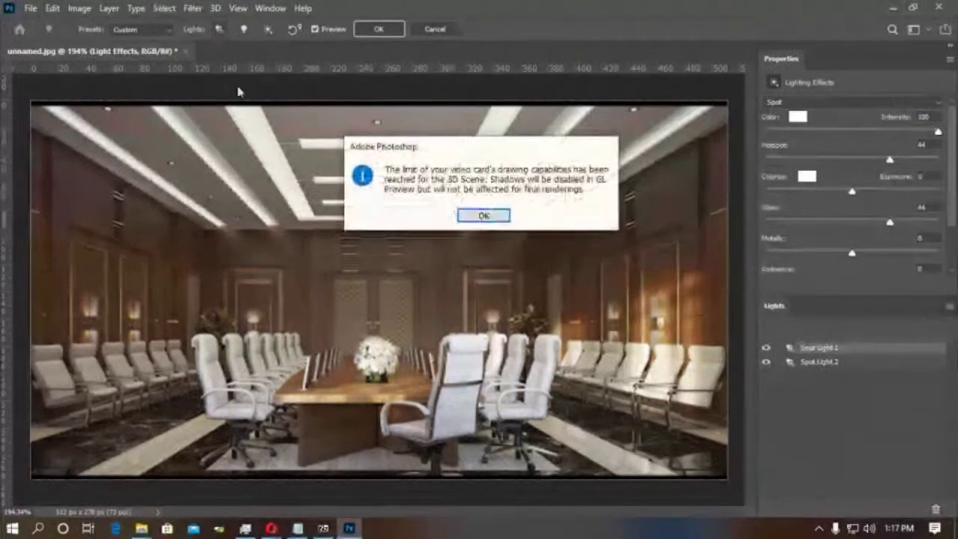
{"action": "left_click", "coordinate": [484, 216]}
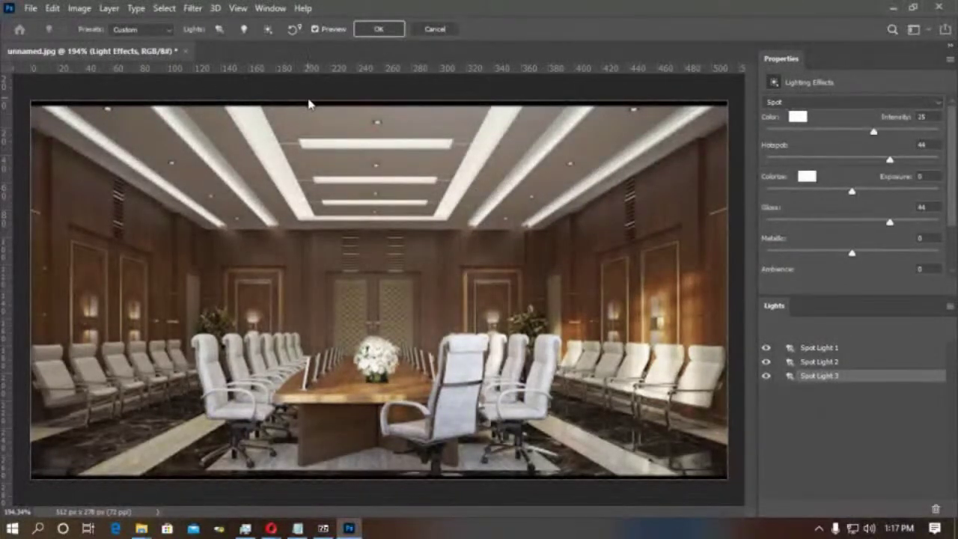
{"action": "left_click", "coordinate": [438, 28]}
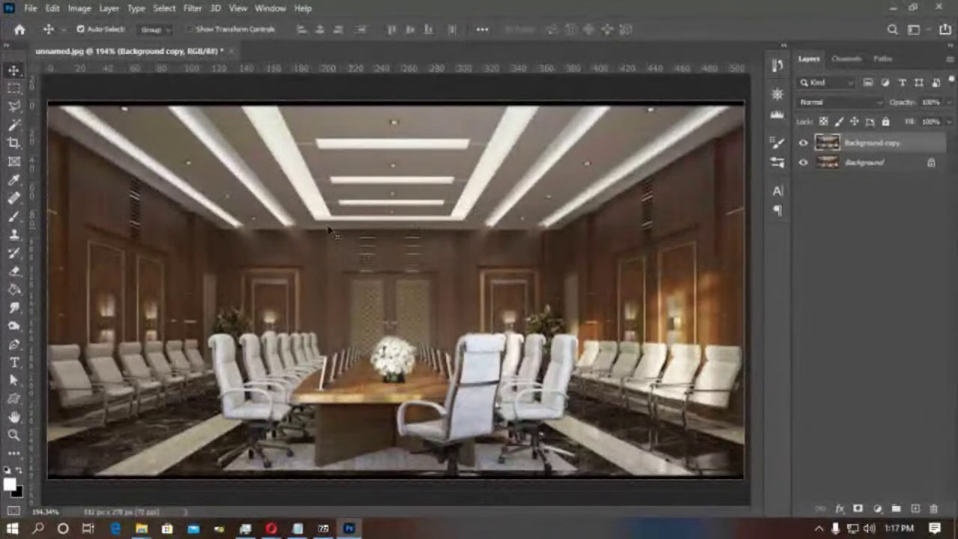
Preview Shake Reduction on the render, zooming in and out, then cancel it.
{"action": "left_click", "coordinate": [193, 8]}
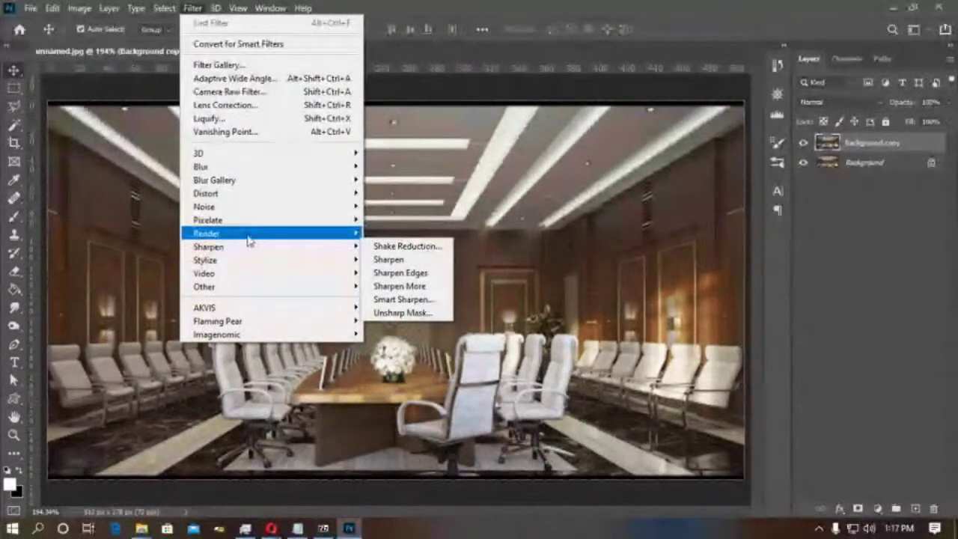
{"action": "mouse_move", "coordinate": [249, 235]}
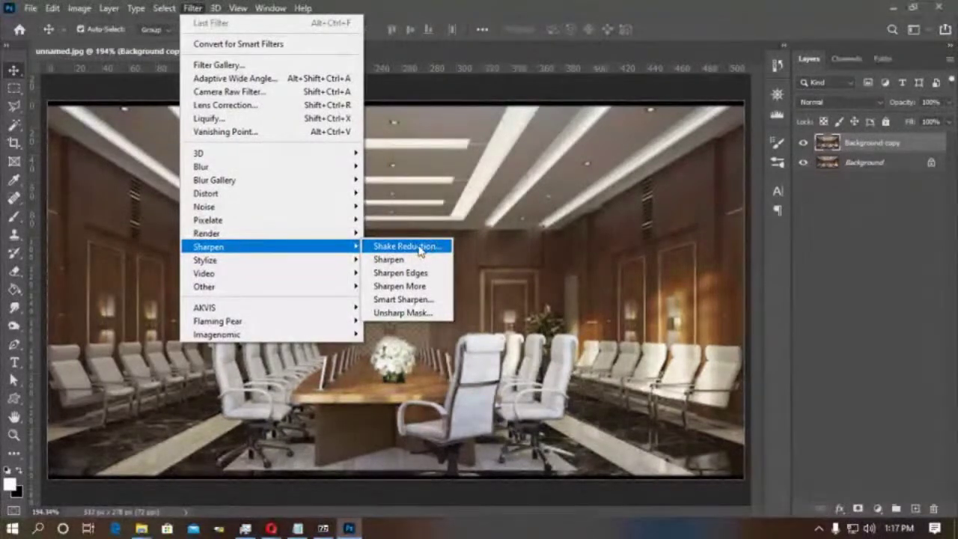
{"action": "left_click", "coordinate": [420, 251]}
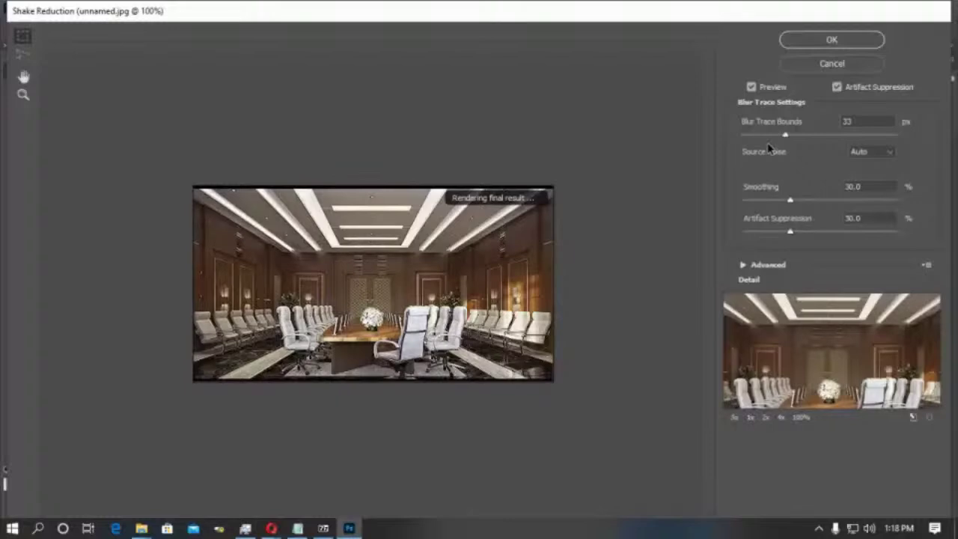
{"action": "key", "text": "ctrl+plus"}
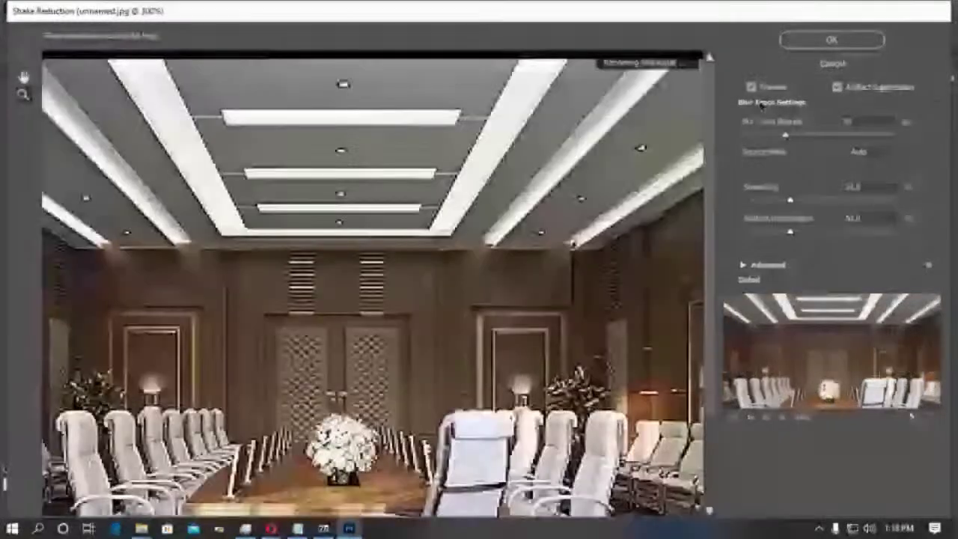
{"action": "key", "text": "ctrl+minus"}
{"action": "key", "text": "Escape"}
Close the Filter menu without choosing anything and bring the urbano Explorer window forward.
{"action": "left_click", "coordinate": [192, 8]}
{"action": "mouse_move", "coordinate": [217, 233]}
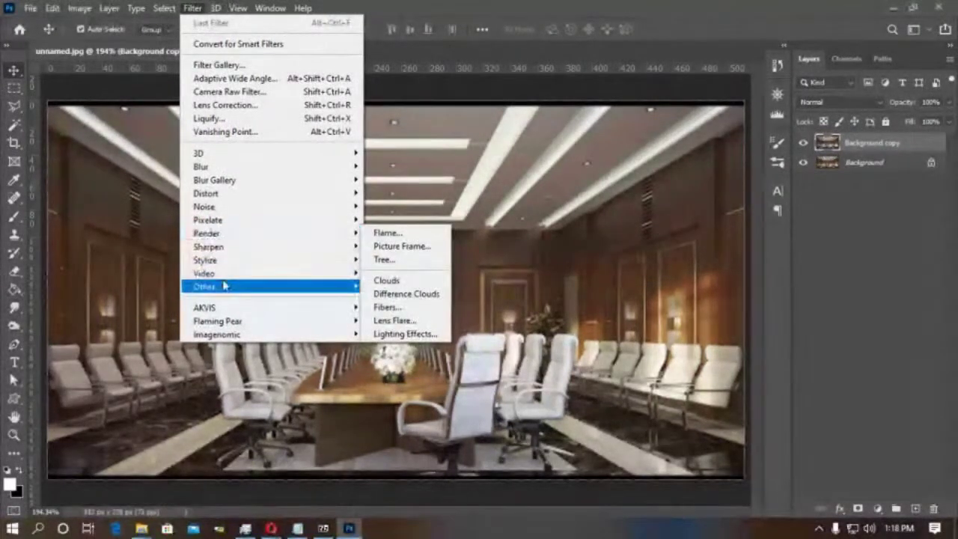
{"action": "left_click", "coordinate": [513, 224]}
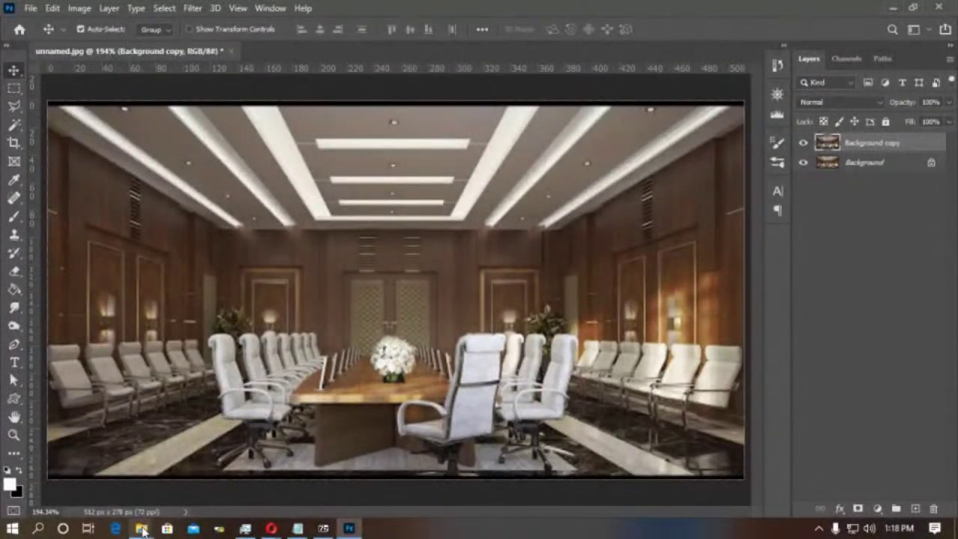
{"action": "mouse_move", "coordinate": [141, 528]}
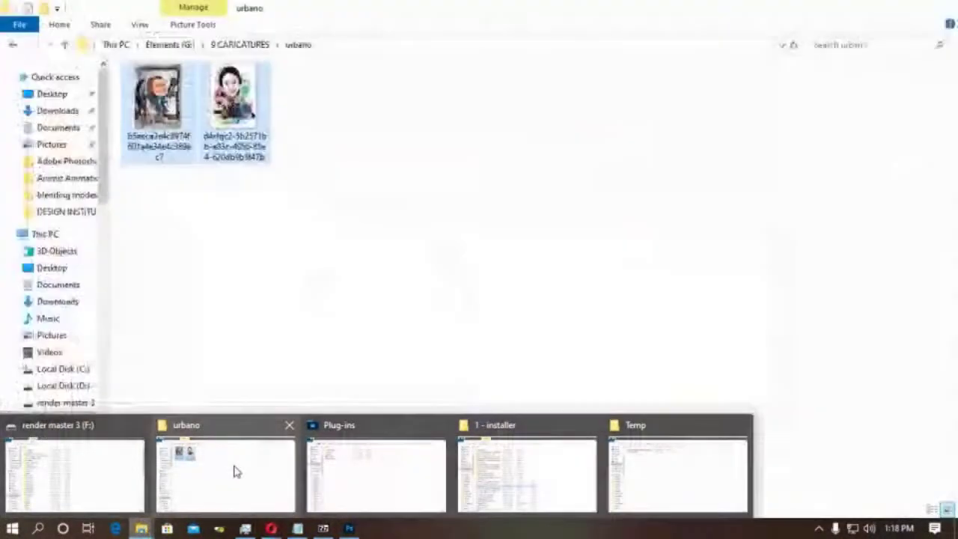
{"action": "left_click", "coordinate": [234, 471]}
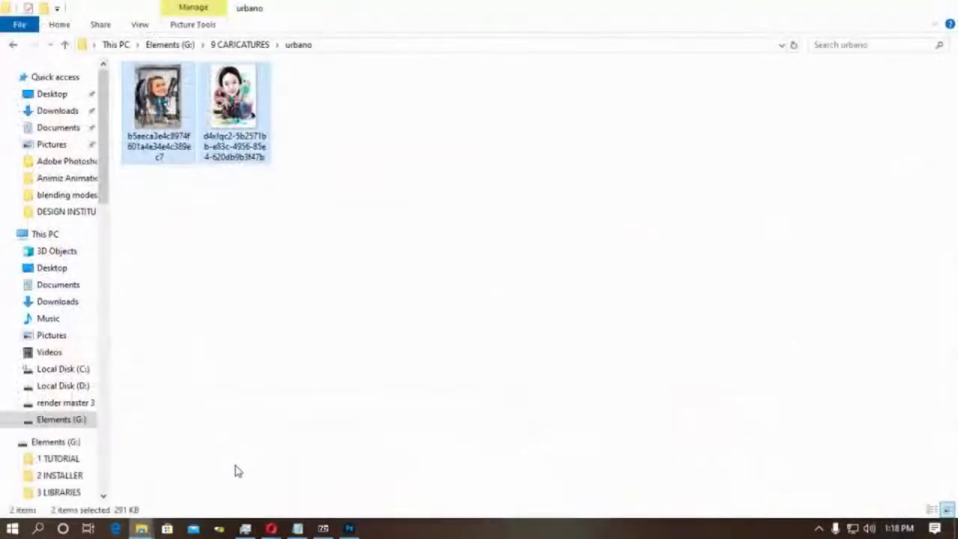
Search render master 3 (F:) for 'euagen', then minimize File Explorer.
{"action": "left_click", "coordinate": [74, 402]}
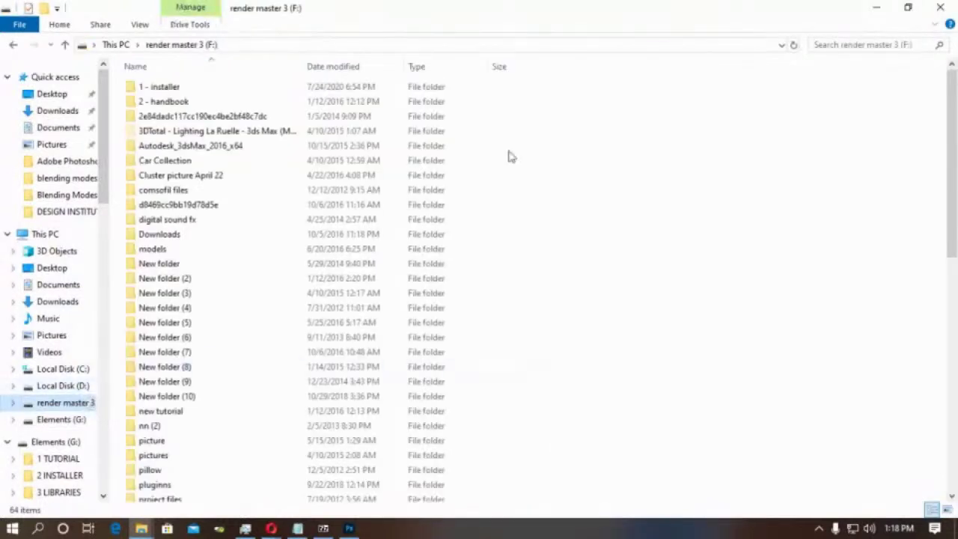
{"action": "left_click", "coordinate": [845, 44]}
{"action": "type", "text": "euagen"}
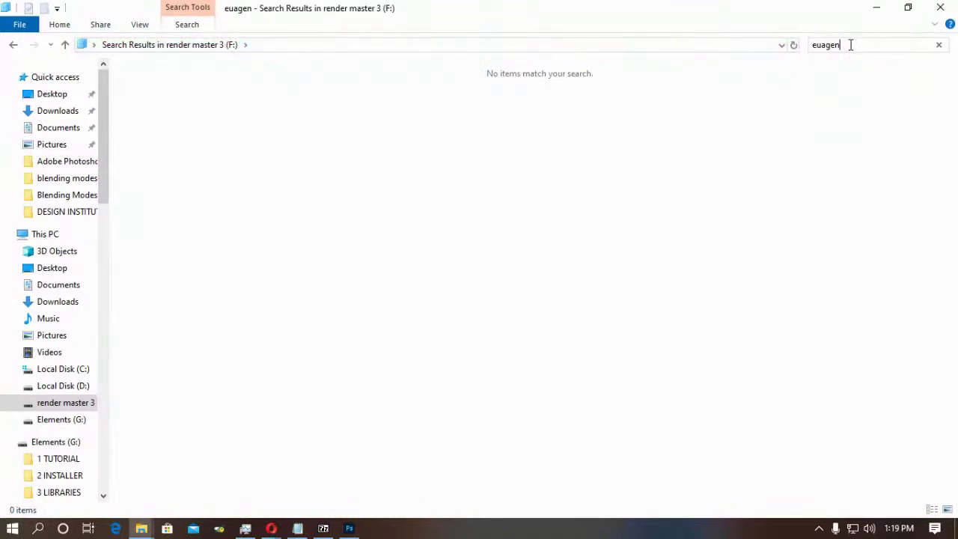
{"action": "left_click", "coordinate": [877, 14]}
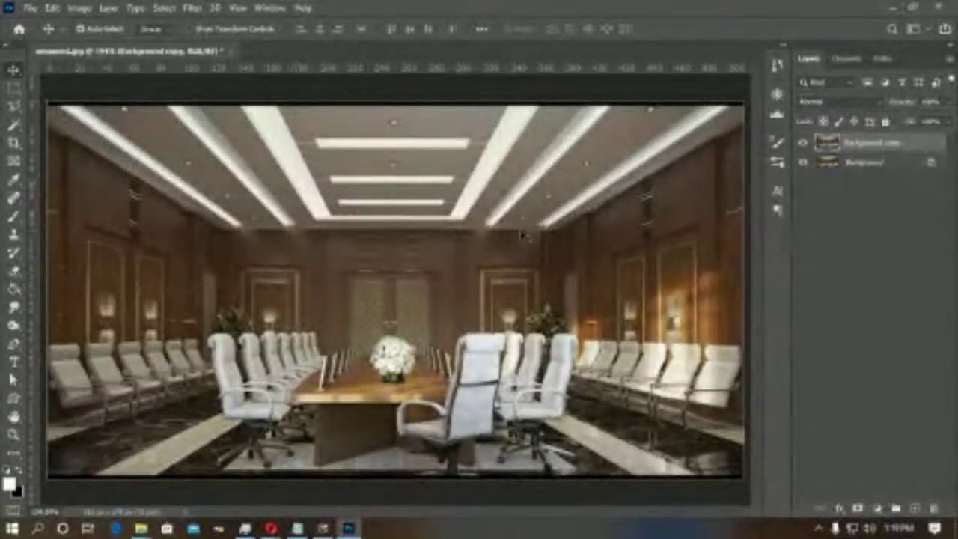
Deselect the layers and close unnamed.jpg, discarding its changes.
{"action": "left_click", "coordinate": [850, 274]}
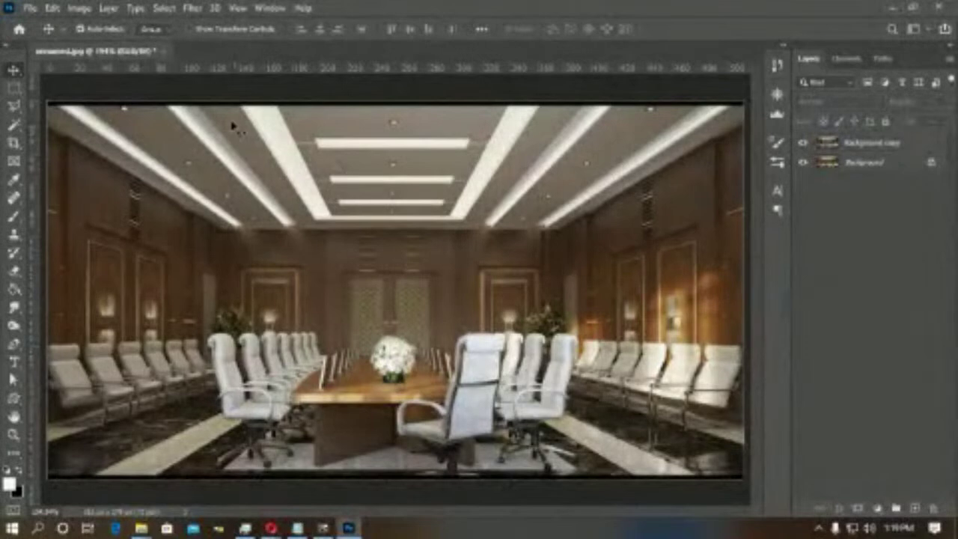
{"action": "left_click", "coordinate": [164, 51]}
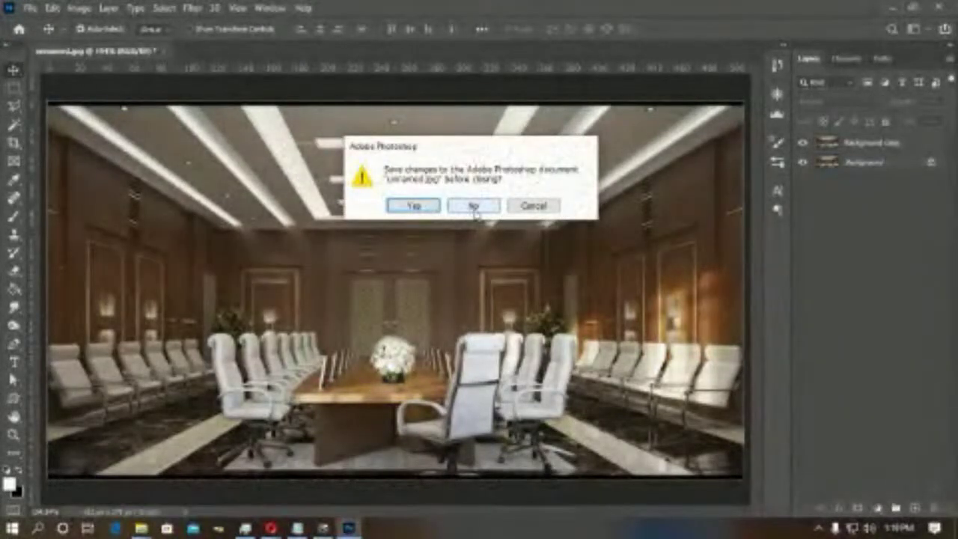
{"action": "left_click", "coordinate": [474, 207]}
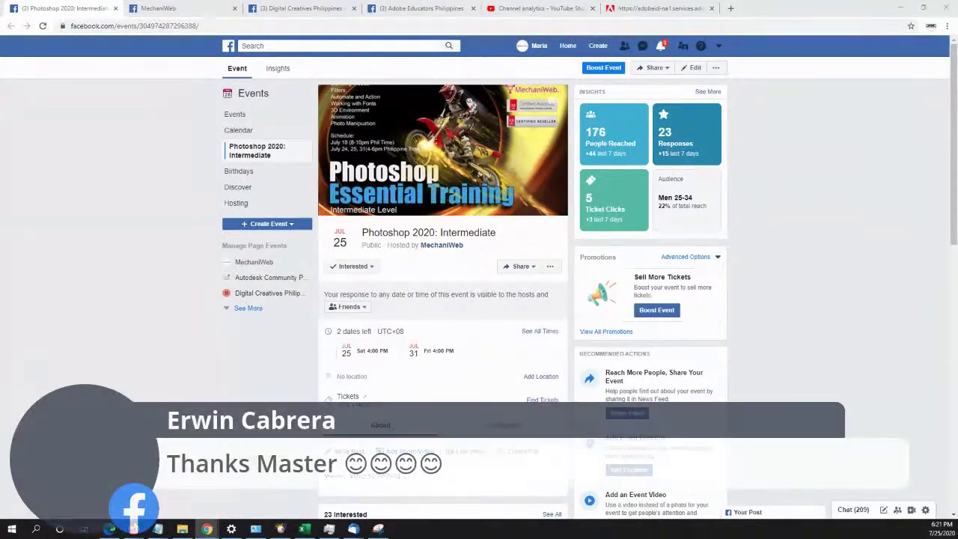
{"action": "left_click", "coordinate": [332, 7]}
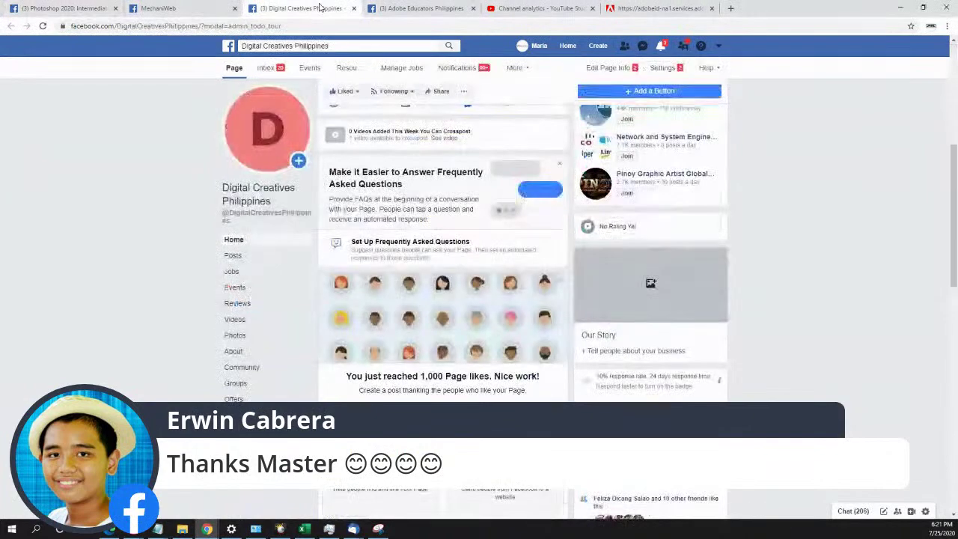
{"action": "left_click", "coordinate": [179, 9]}
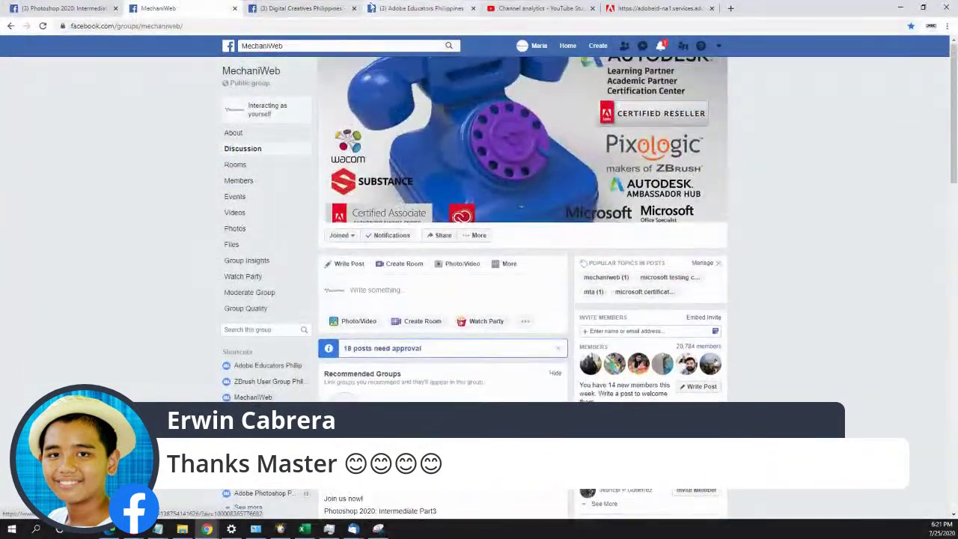
{"action": "left_click", "coordinate": [415, 7]}
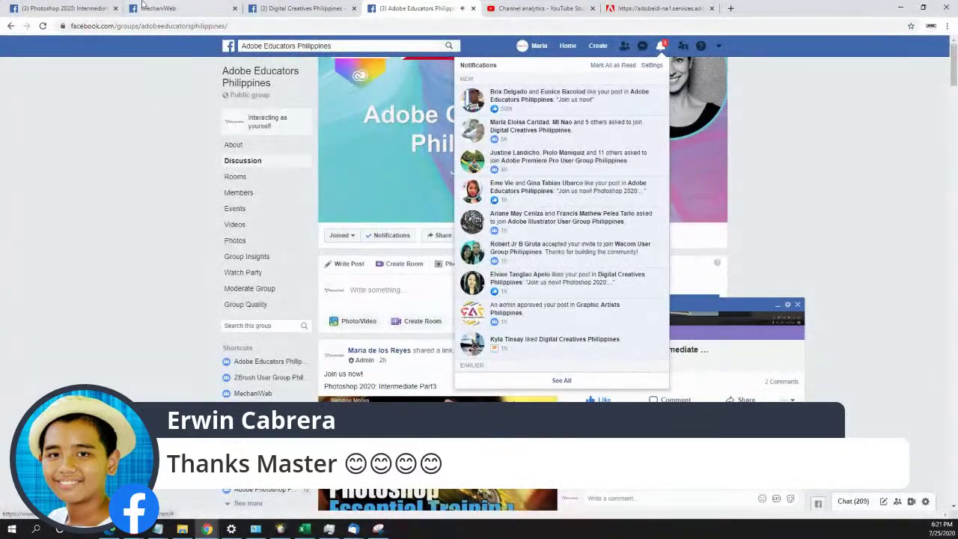
{"action": "left_click", "coordinate": [94, 7]}
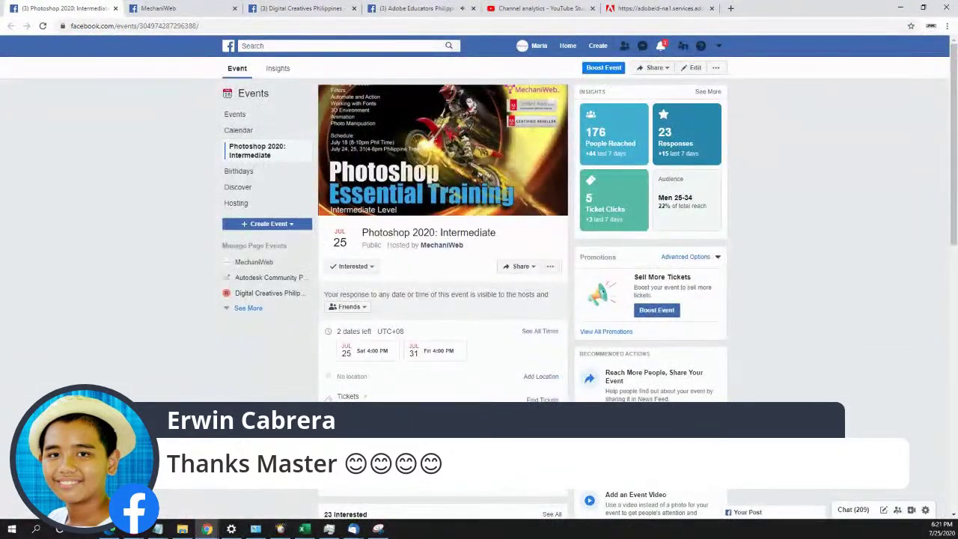